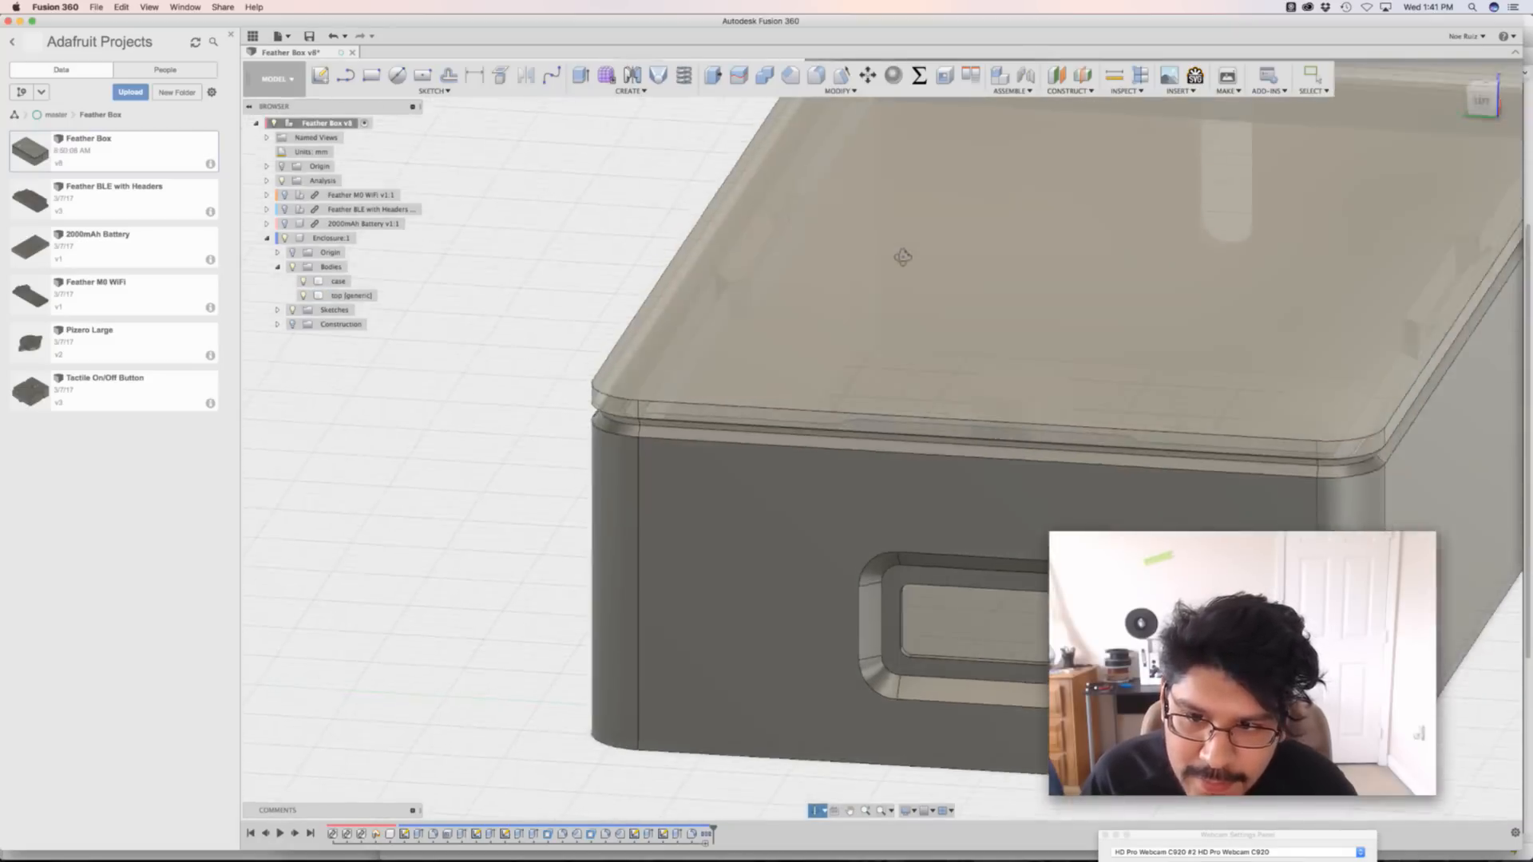
Inspect the closed enclosure from several sides, checking the seam between top and case, the USB cutout and the cable slot
scroll(884, 273, "down", 10)
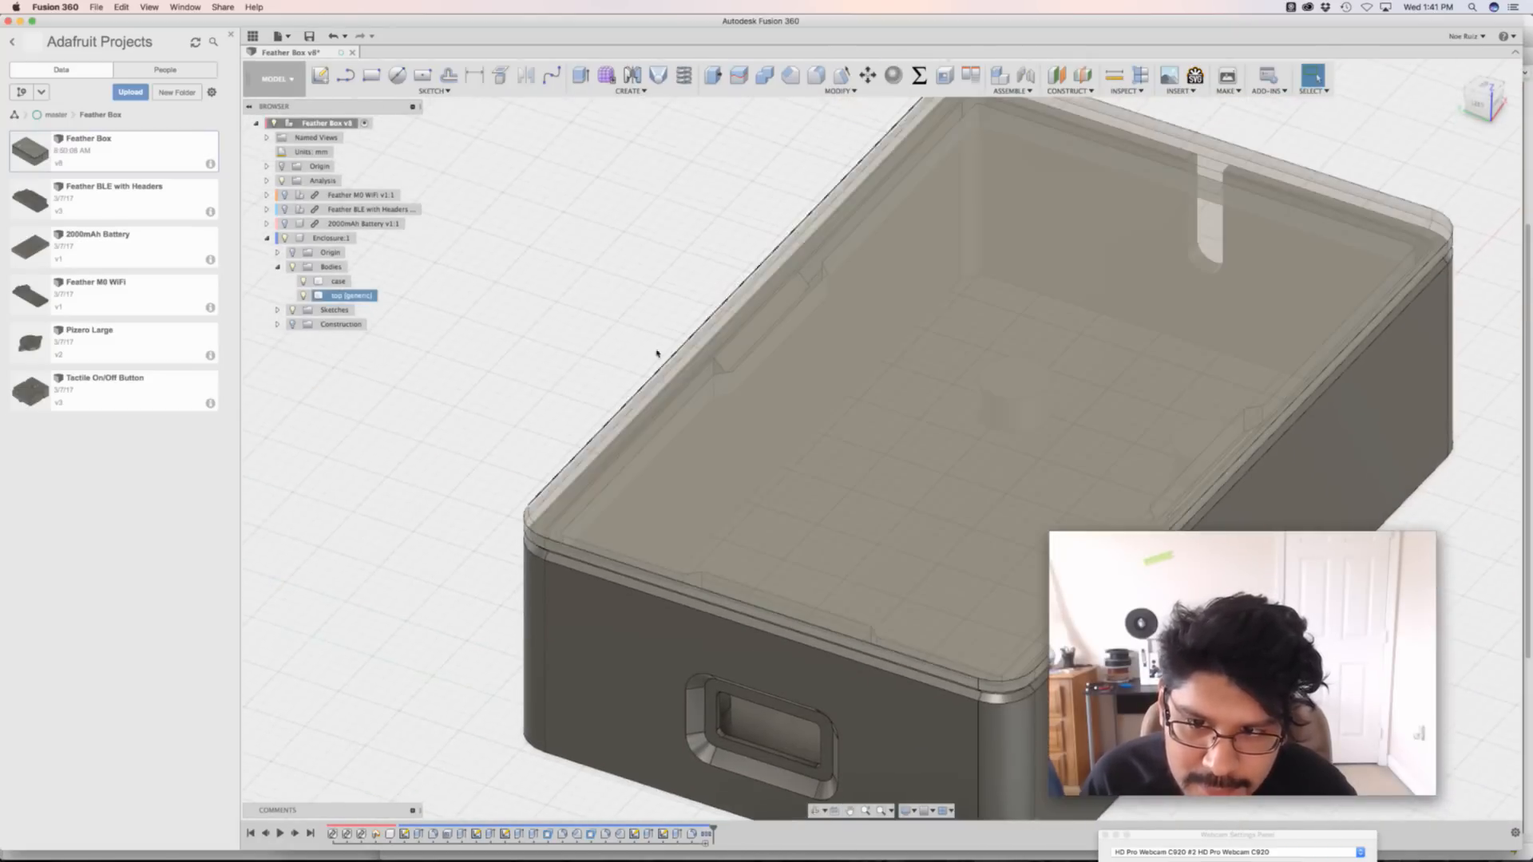
left_click(1478, 103)
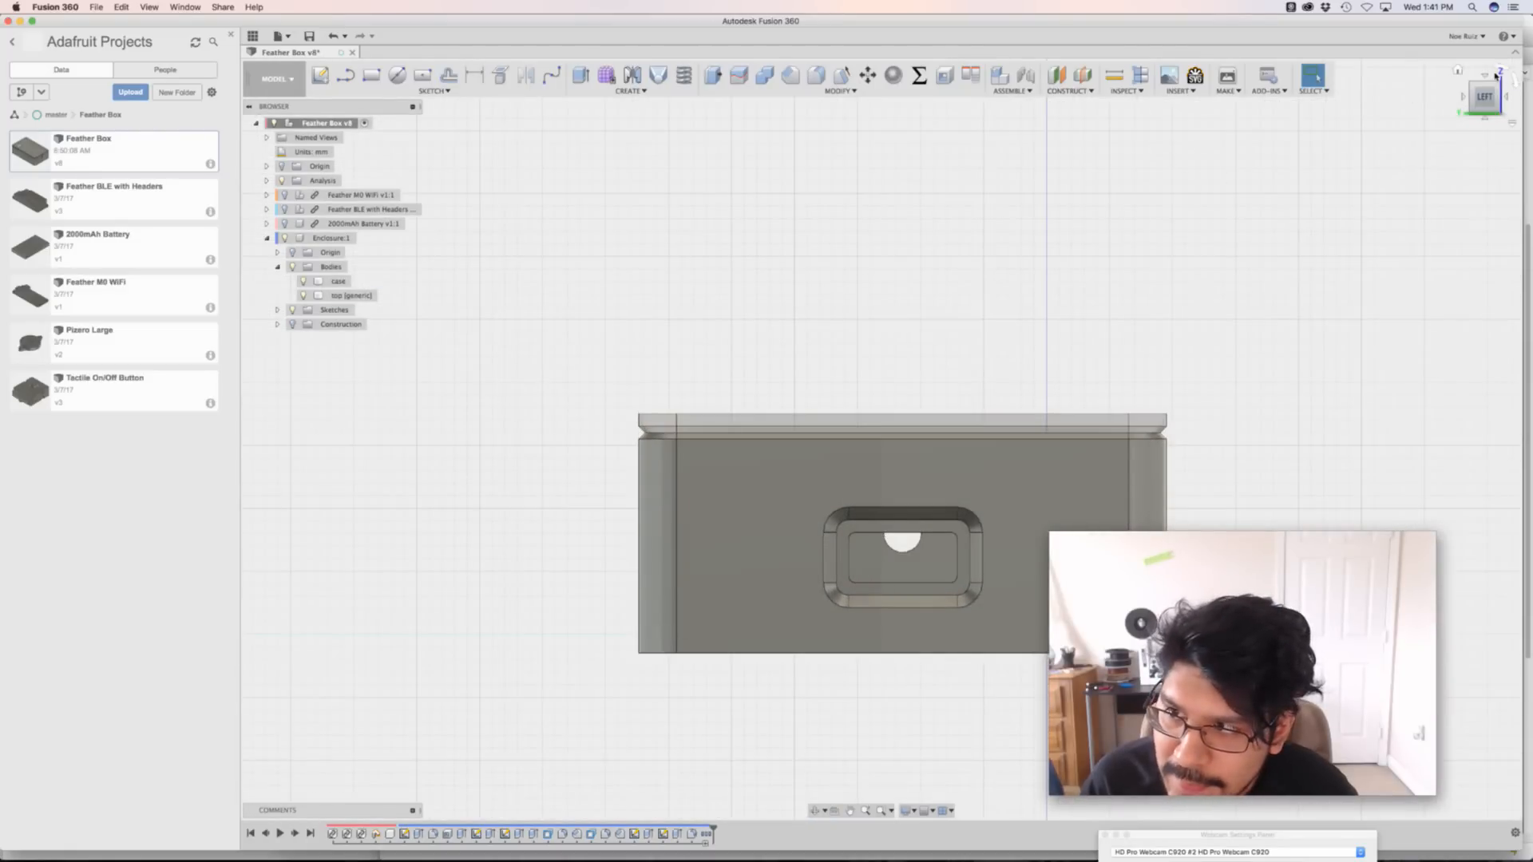
left_click(1486, 76)
scroll(686, 228, "up", 10)
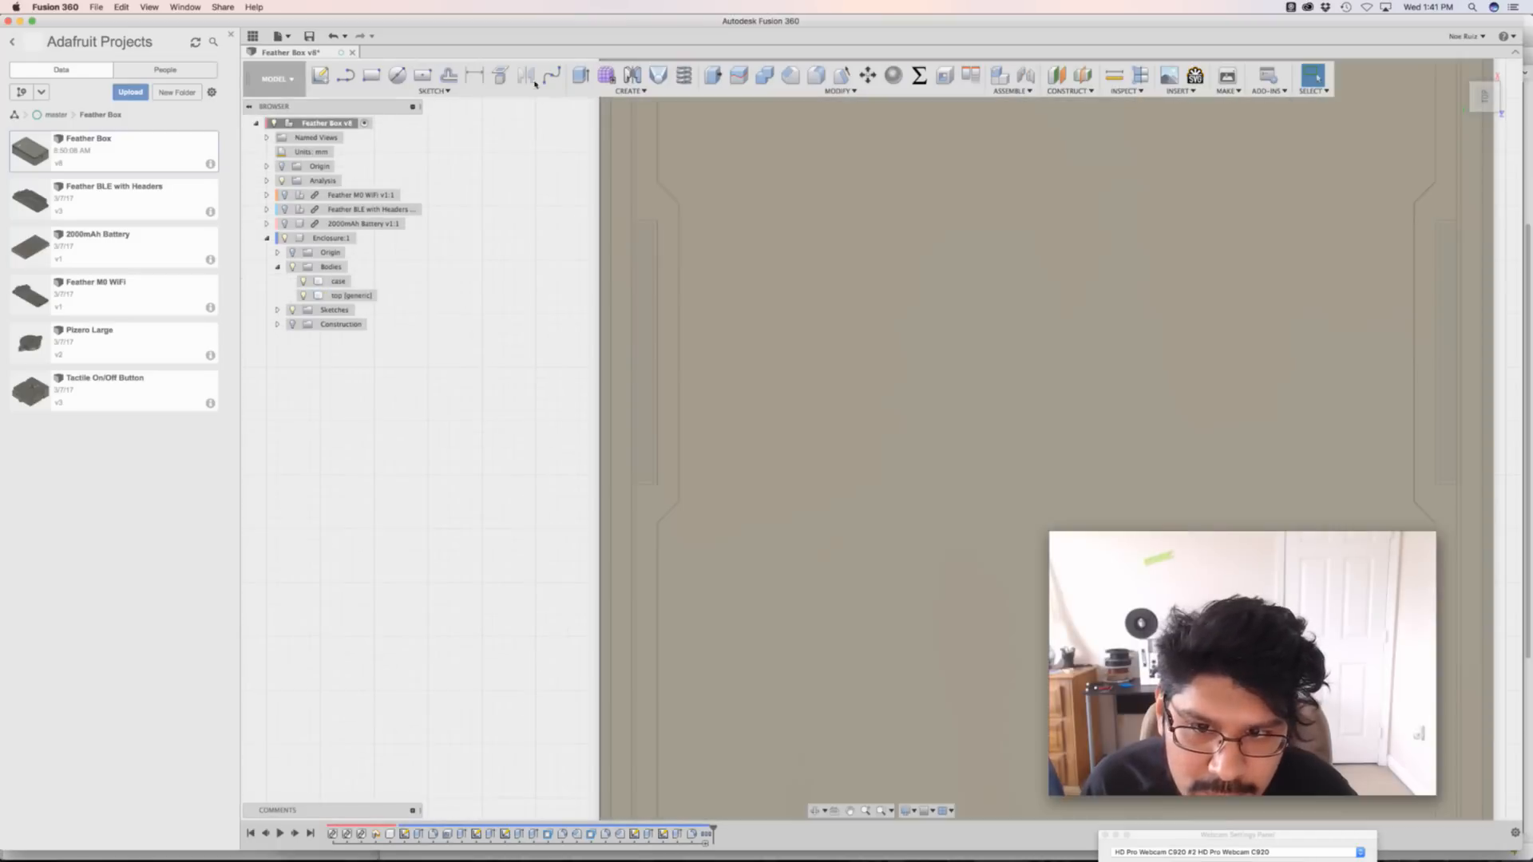
left_click(737, 260)
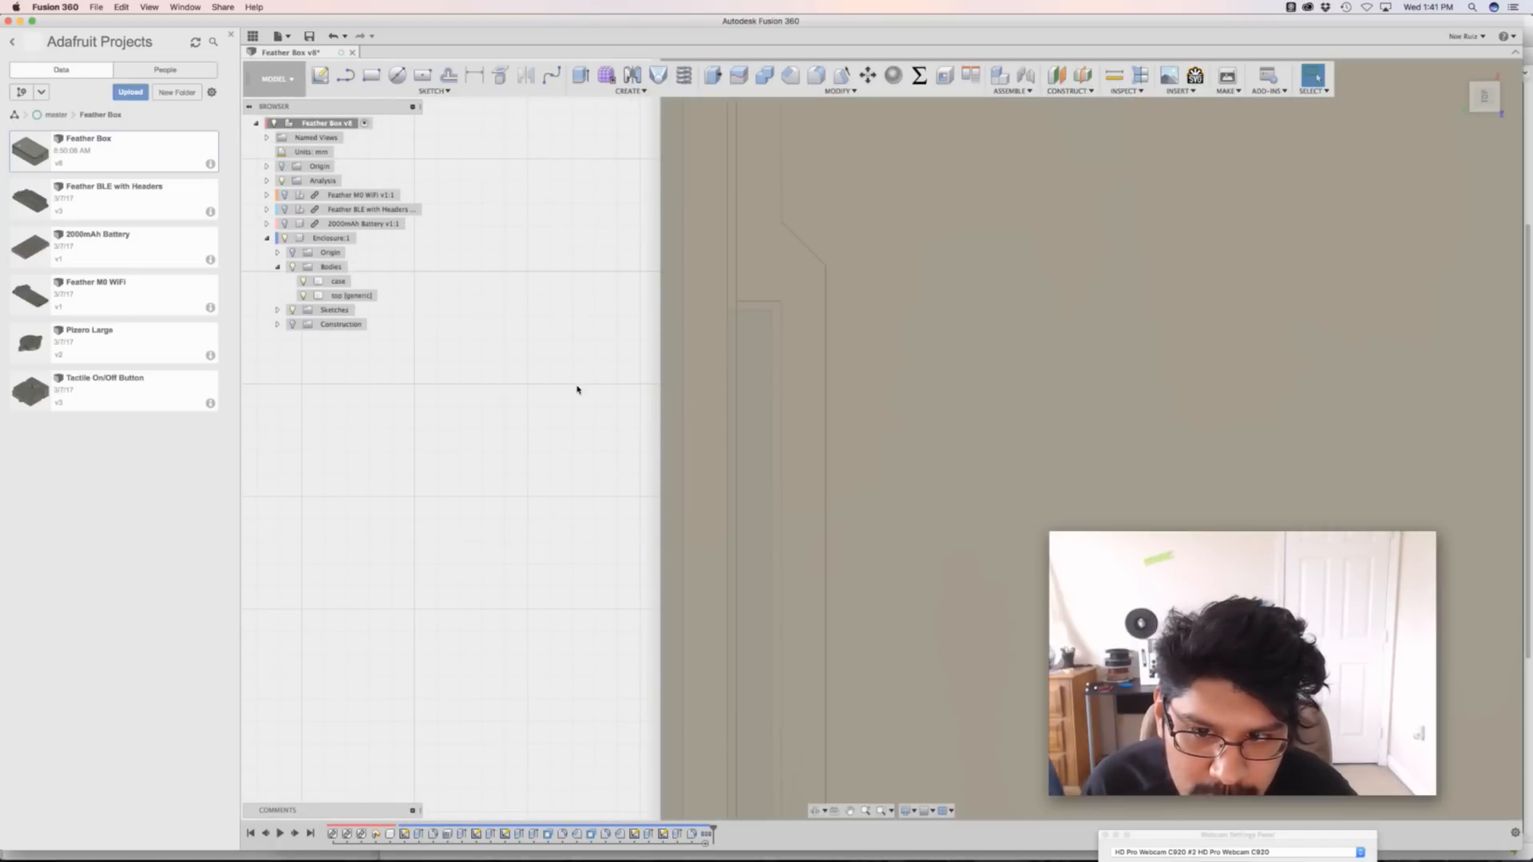
middle_click_drag(578, 387, 578, 298, "shift")
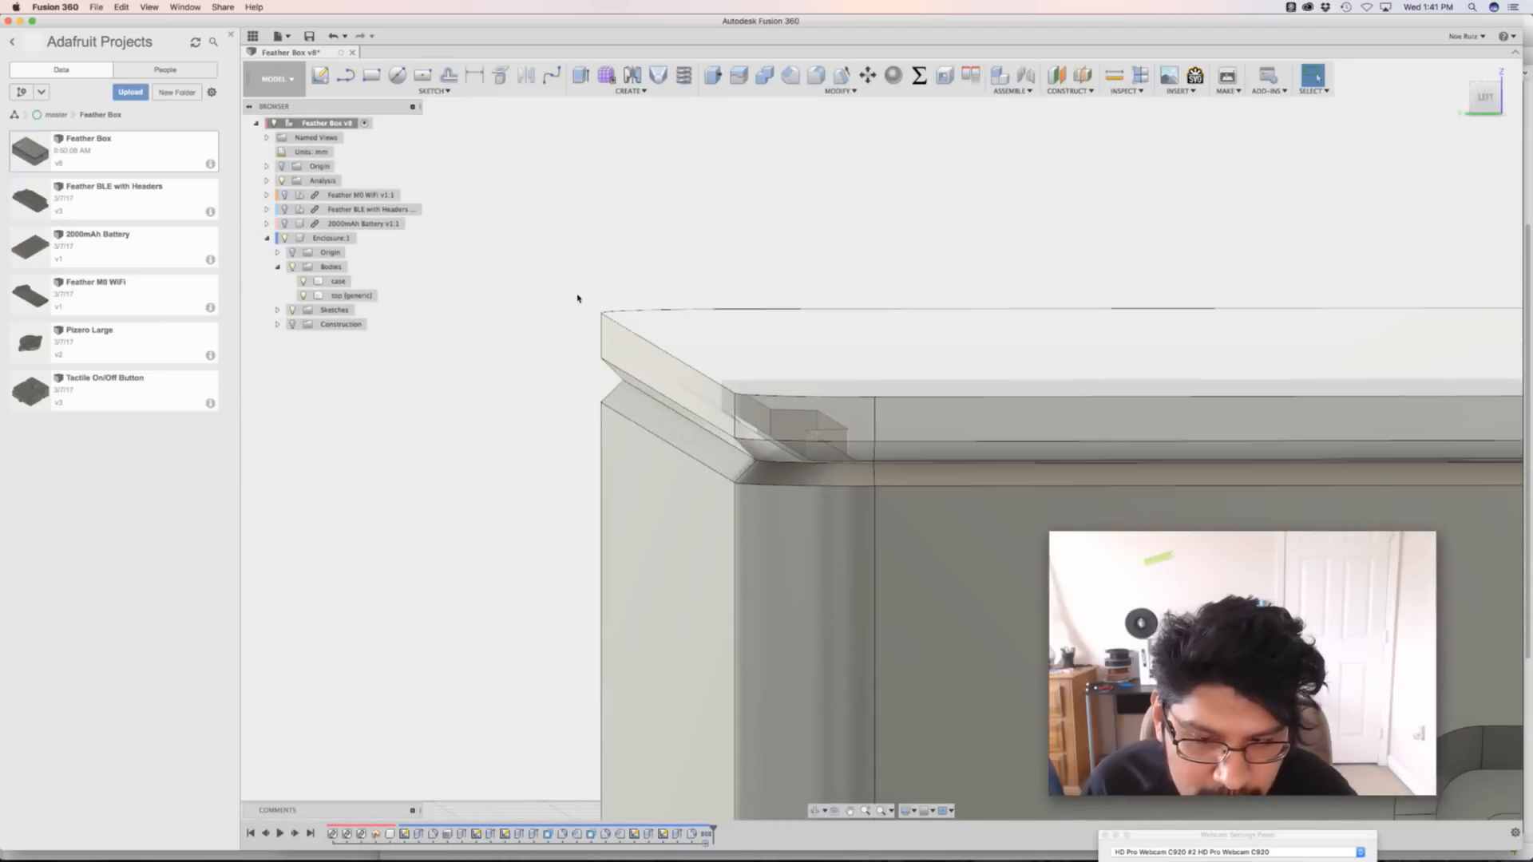
left_click(1483, 98)
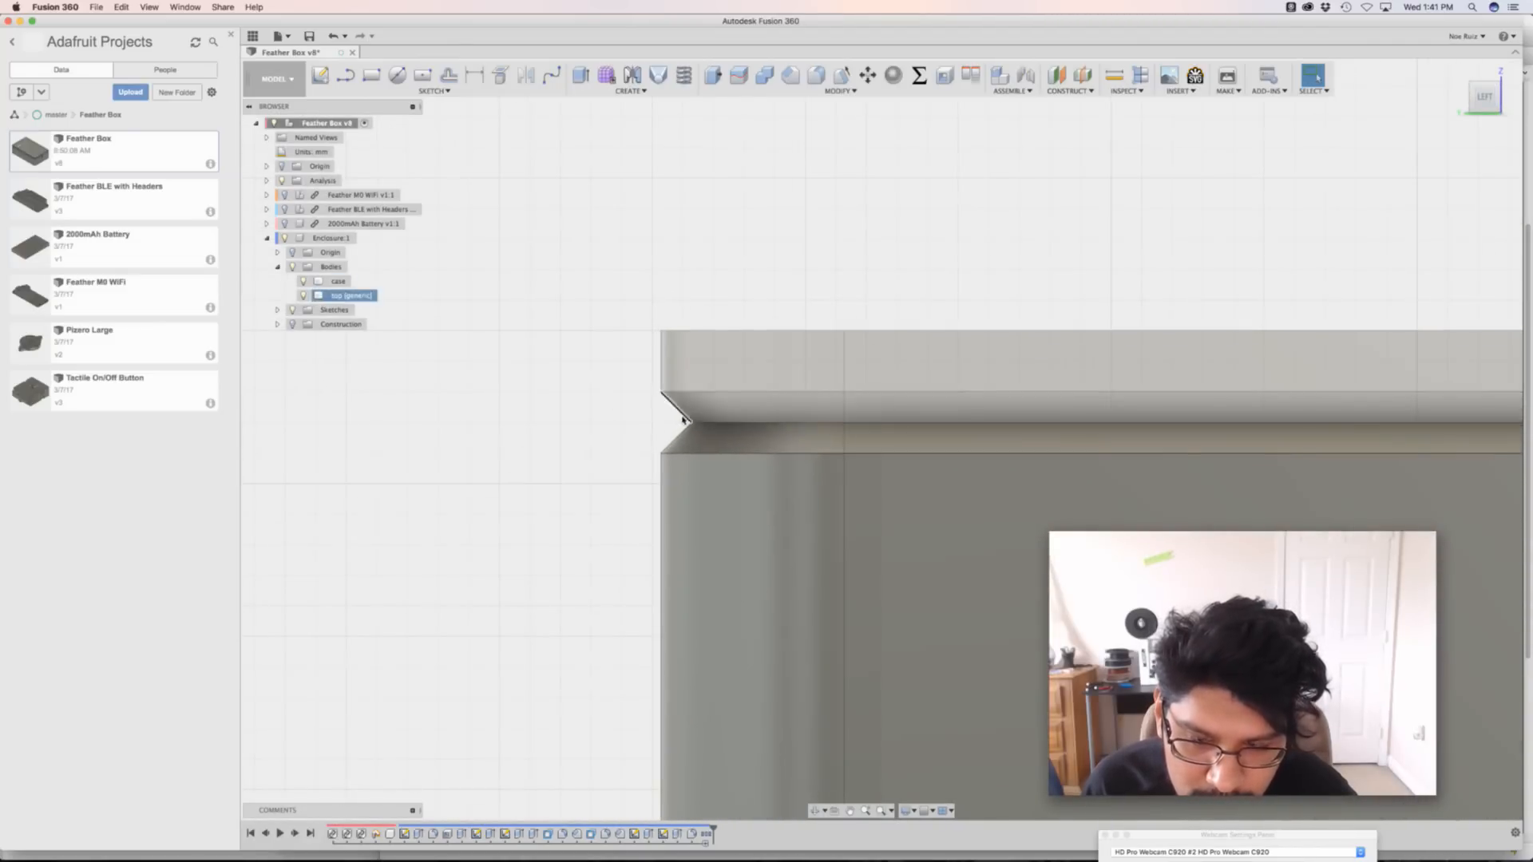
scroll(682, 419, "down", 5)
left_click(499, 429)
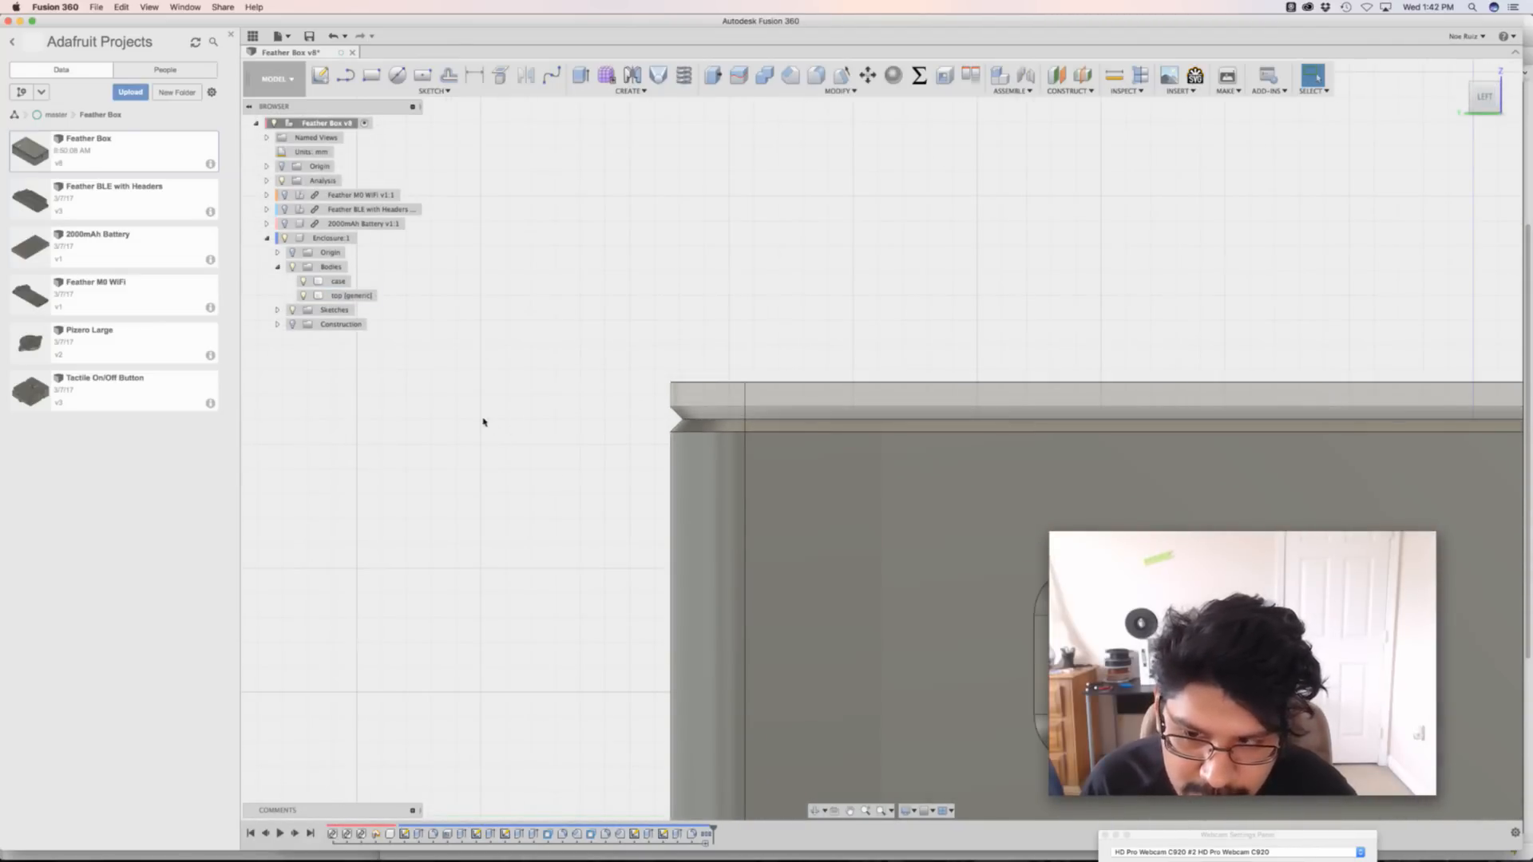
middle_click_drag(483, 422, 678, 431, "shift")
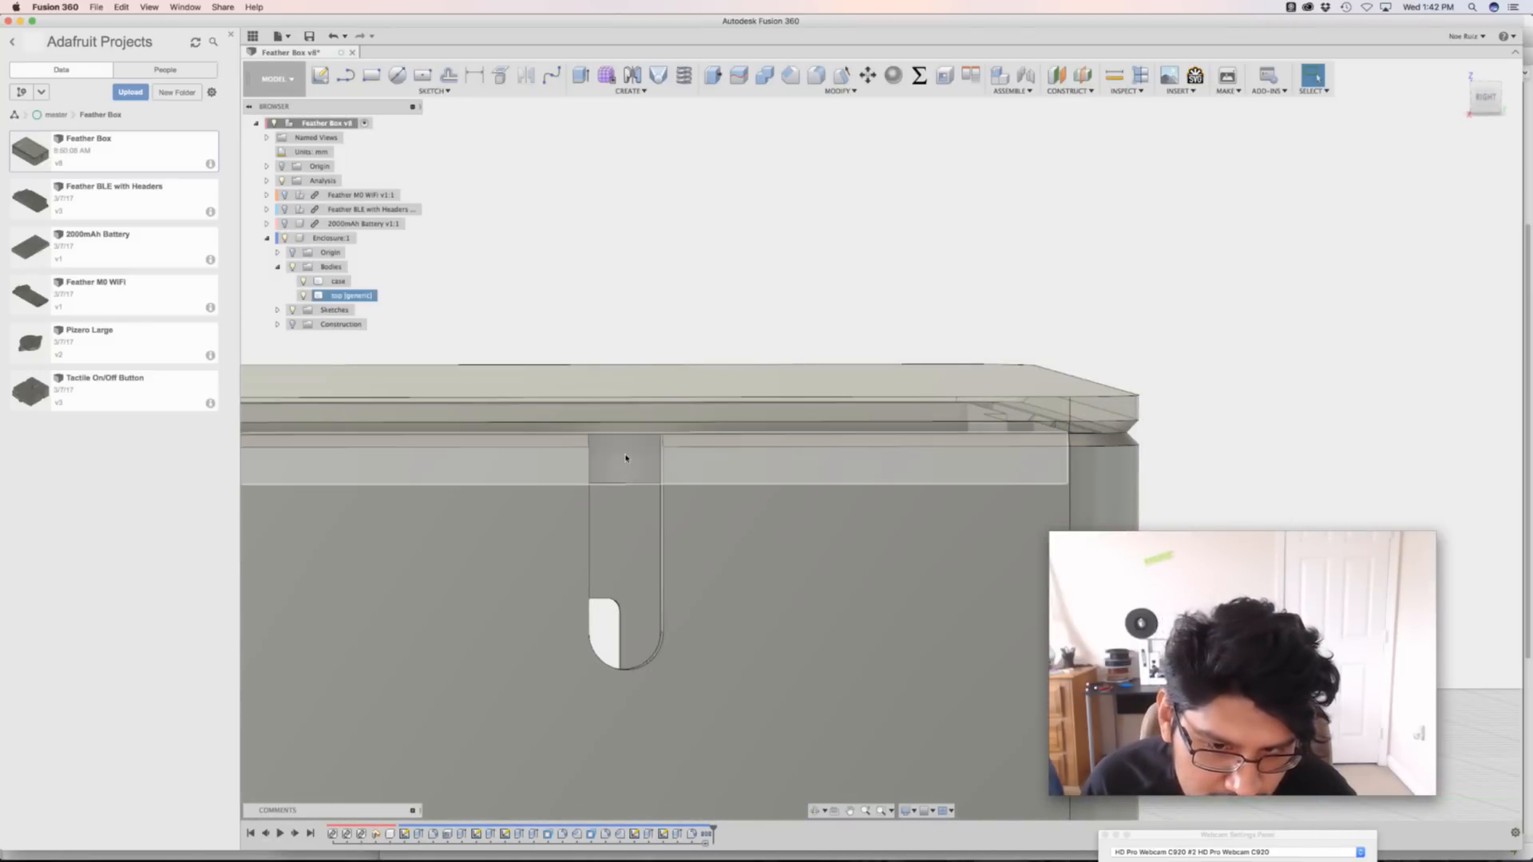
scroll(695, 217, "down", 5)
middle_click_drag(751, 229, 672, 341, "shift")
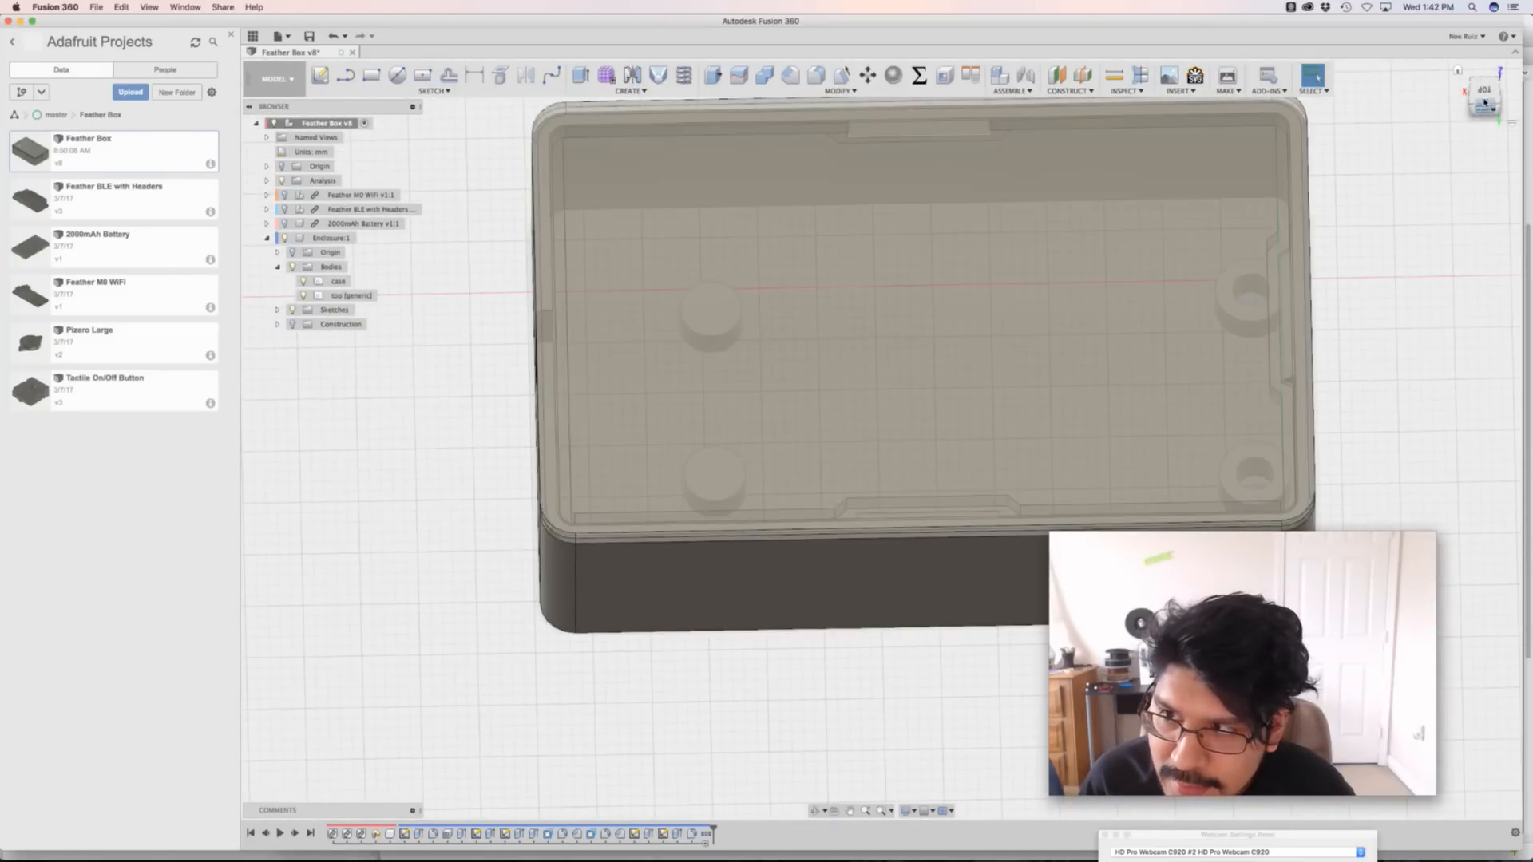
left_click(1484, 96)
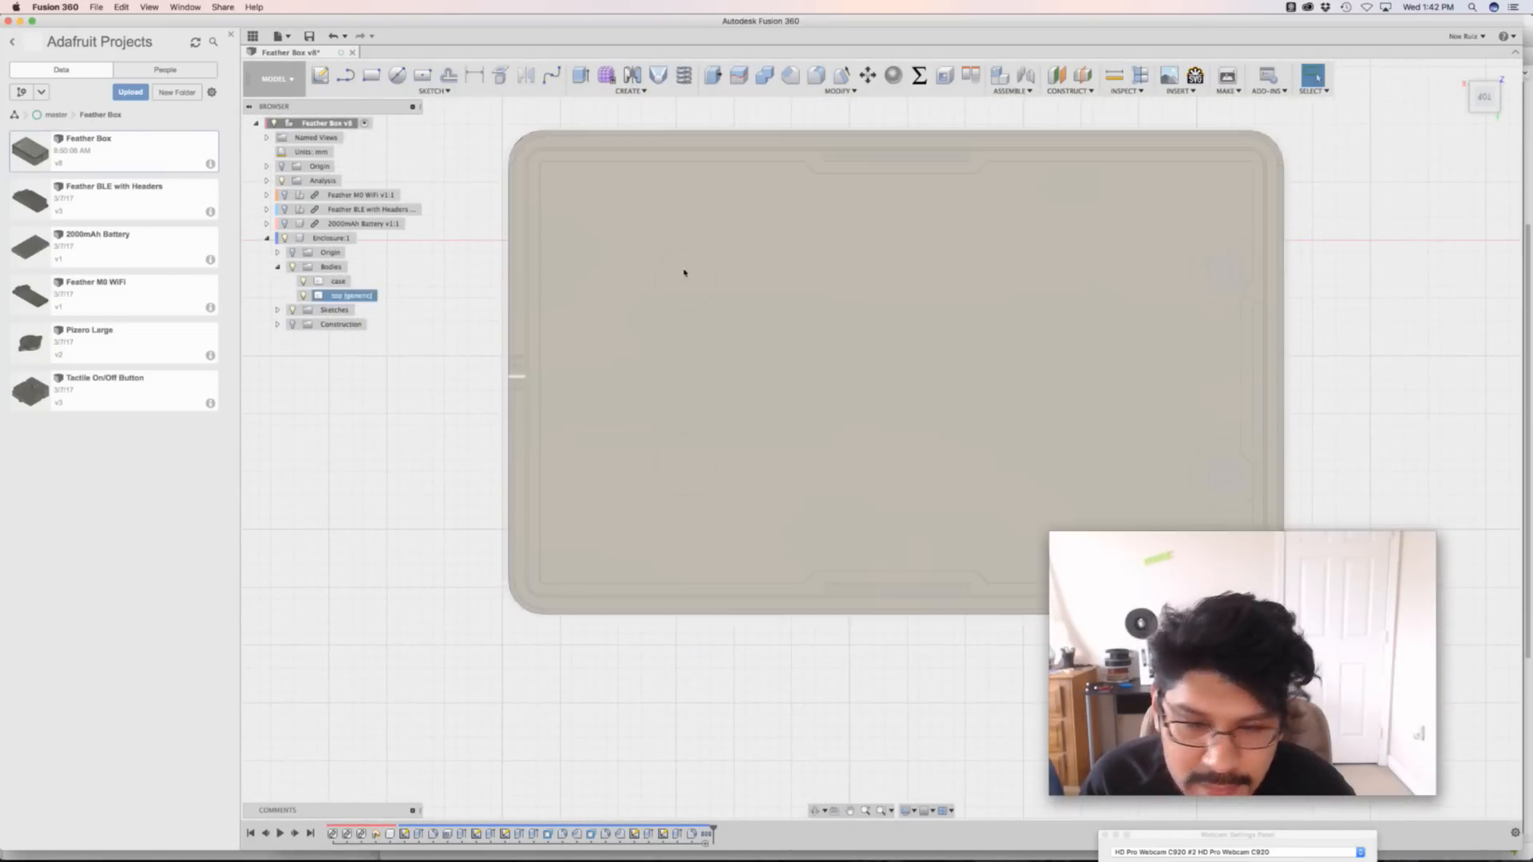
Show the Feather BLE with Headers component inside the enclosure and hide the top body
left_click(286, 210)
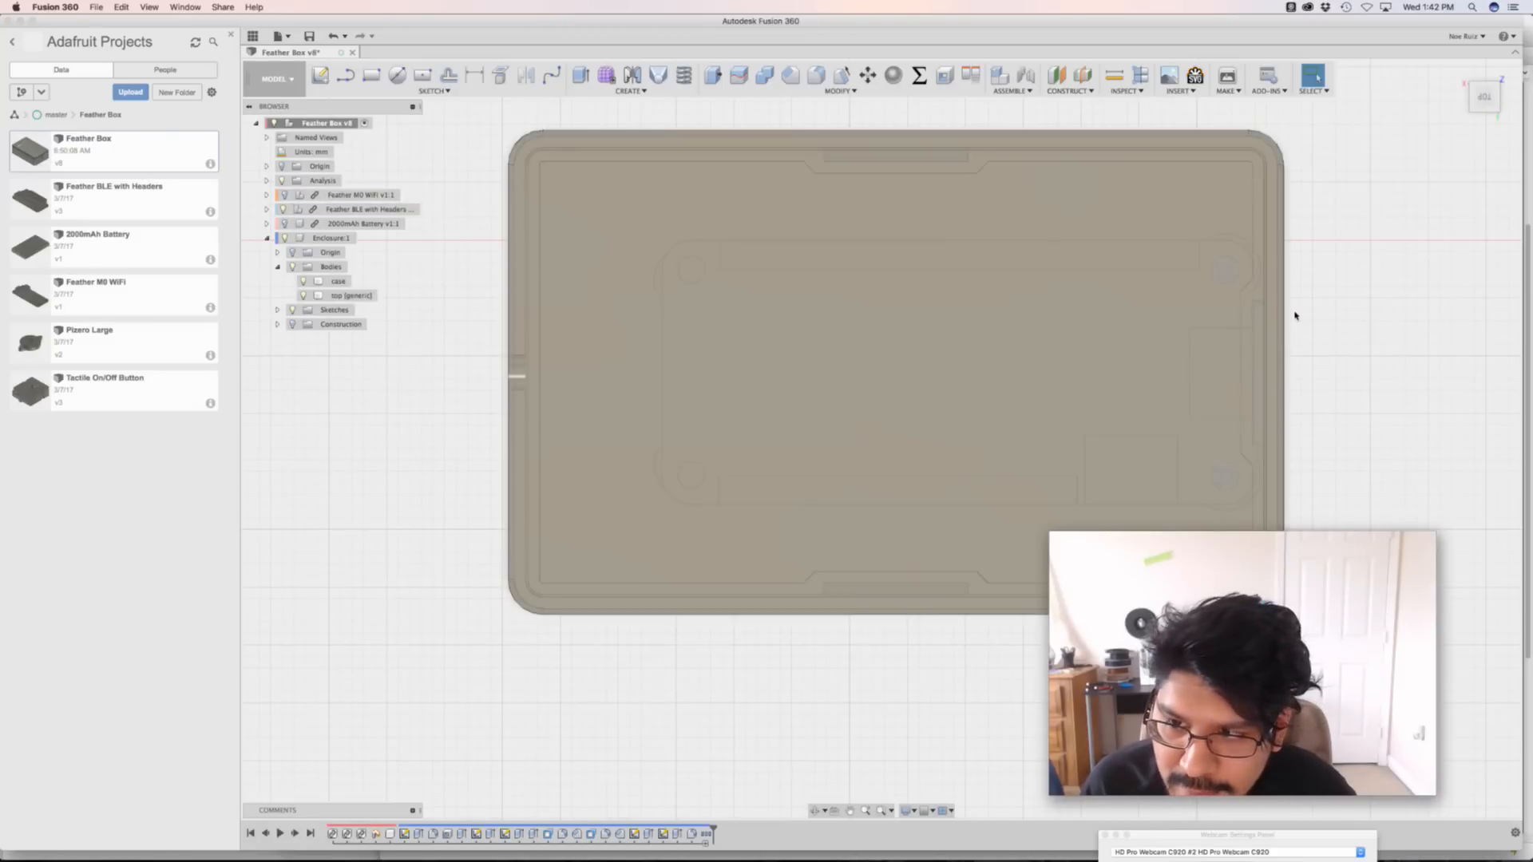
scroll(1303, 317, "up", 3)
left_click(1152, 217)
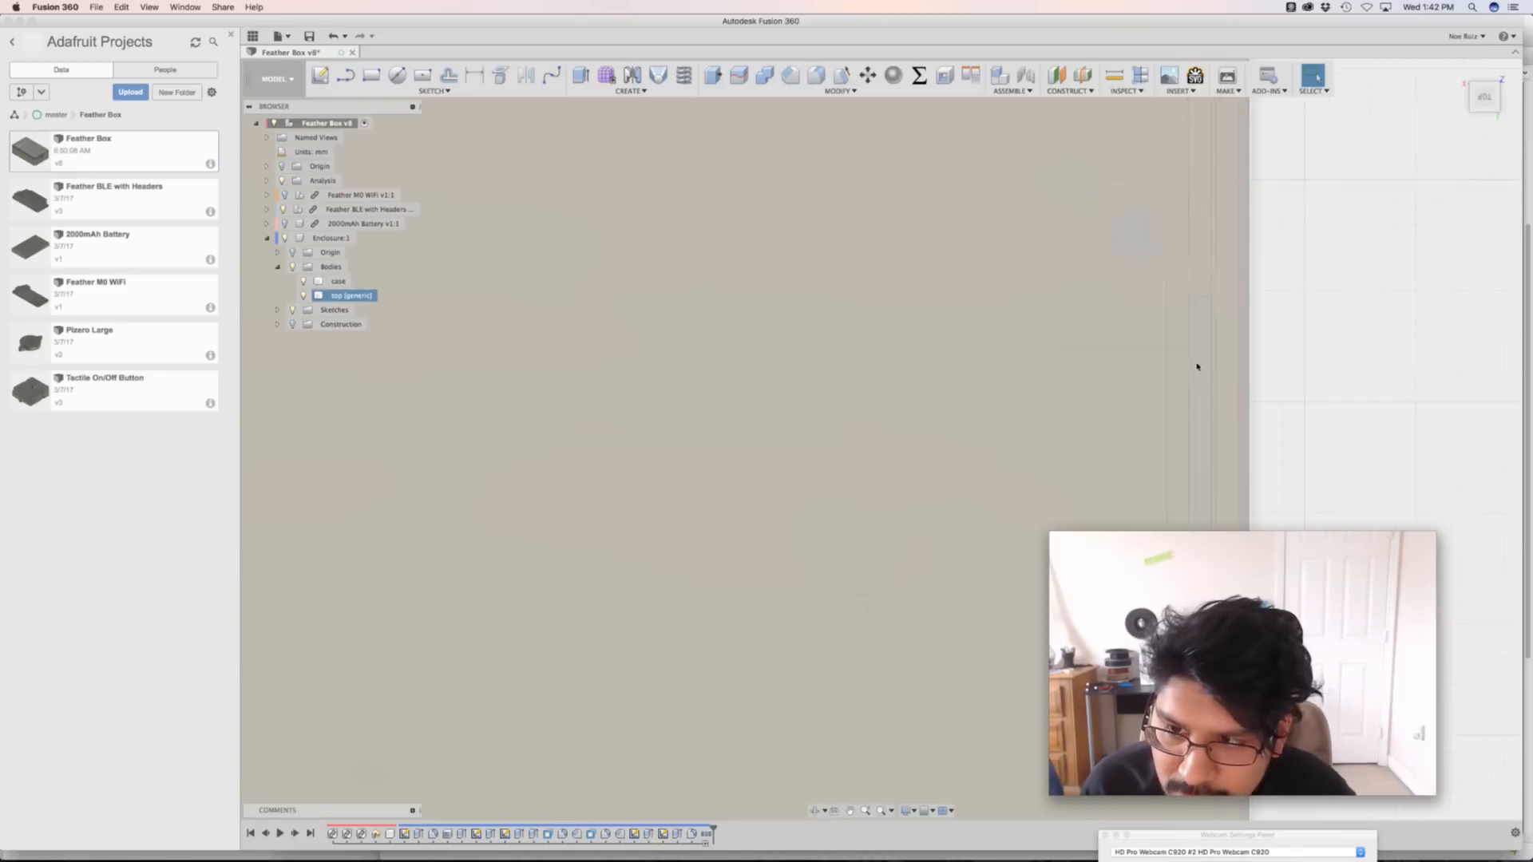
scroll(1197, 366, "down", 4)
left_click(1271, 406)
middle_click_drag(1273, 407, 1272, 376, "shift")
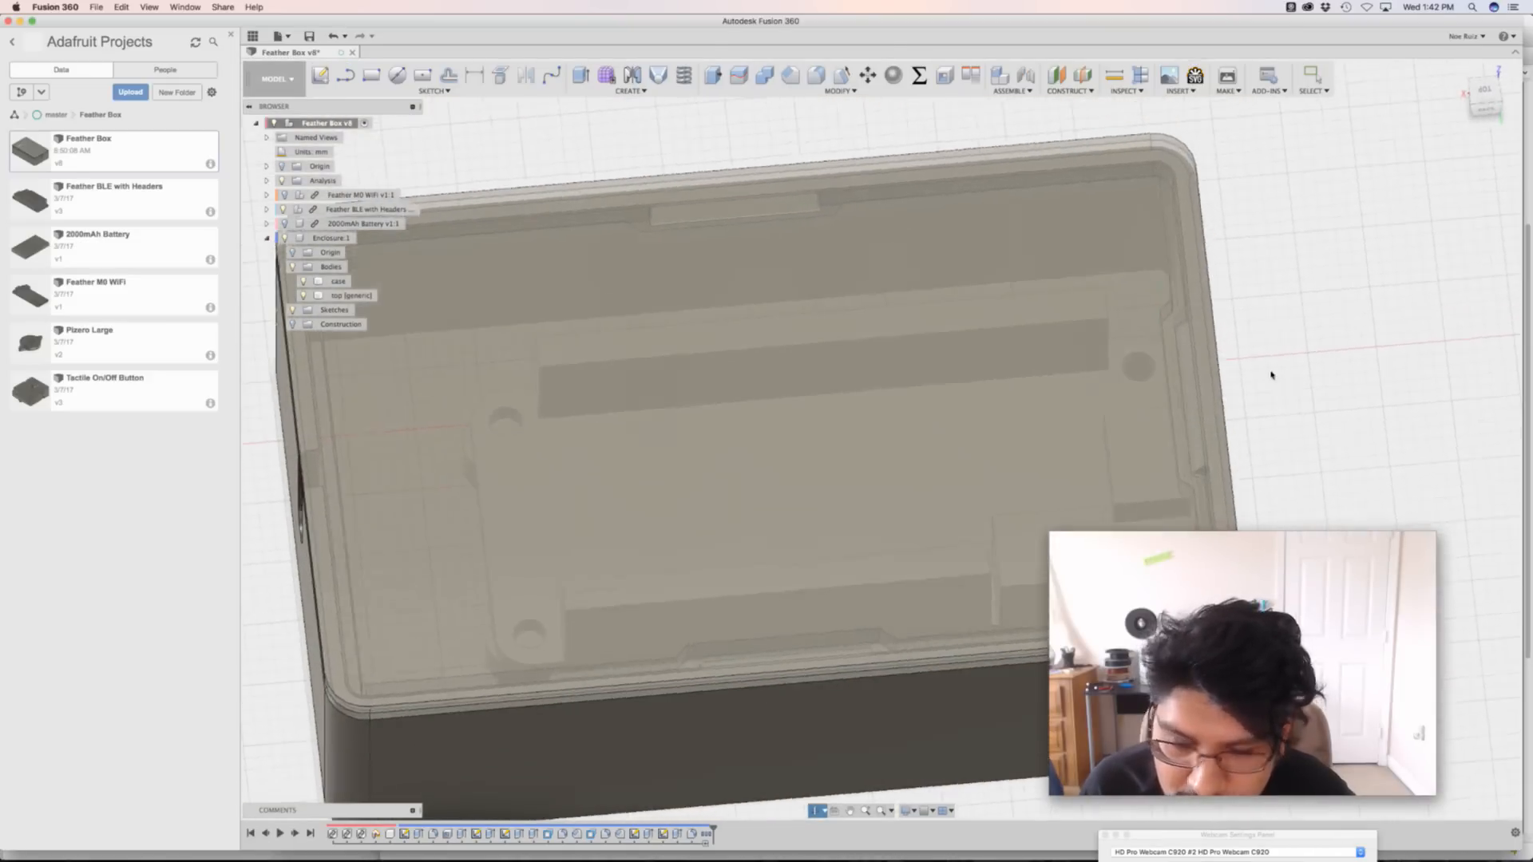
left_click(583, 339)
left_click(303, 296)
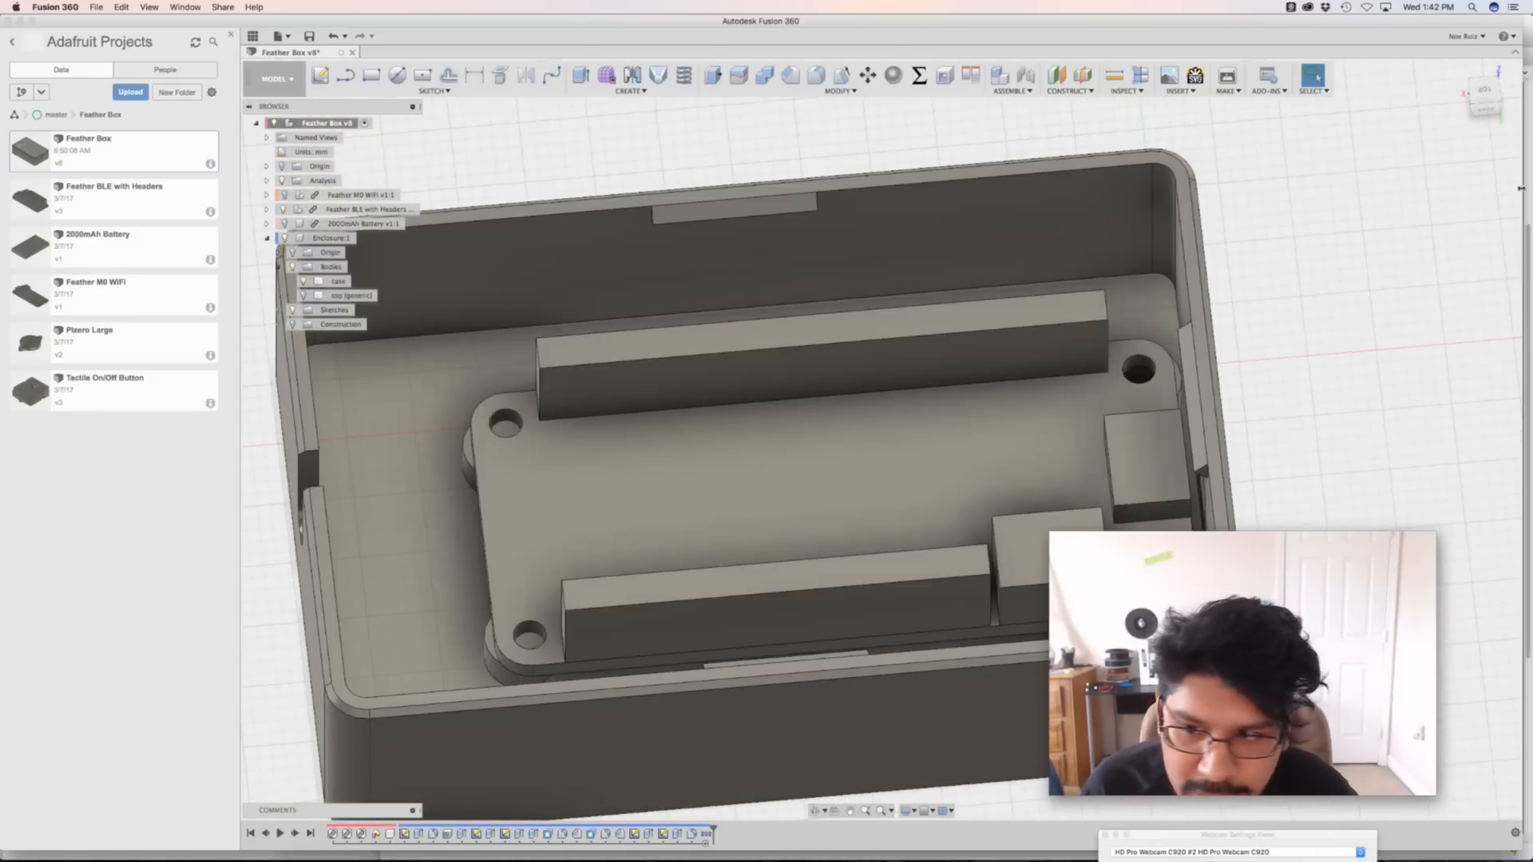
Examine the inside of the open case, including the board's fit, the wall nubs, the slot and the USB opening
left_click(1479, 94)
scroll(1200, 367, "up", 5)
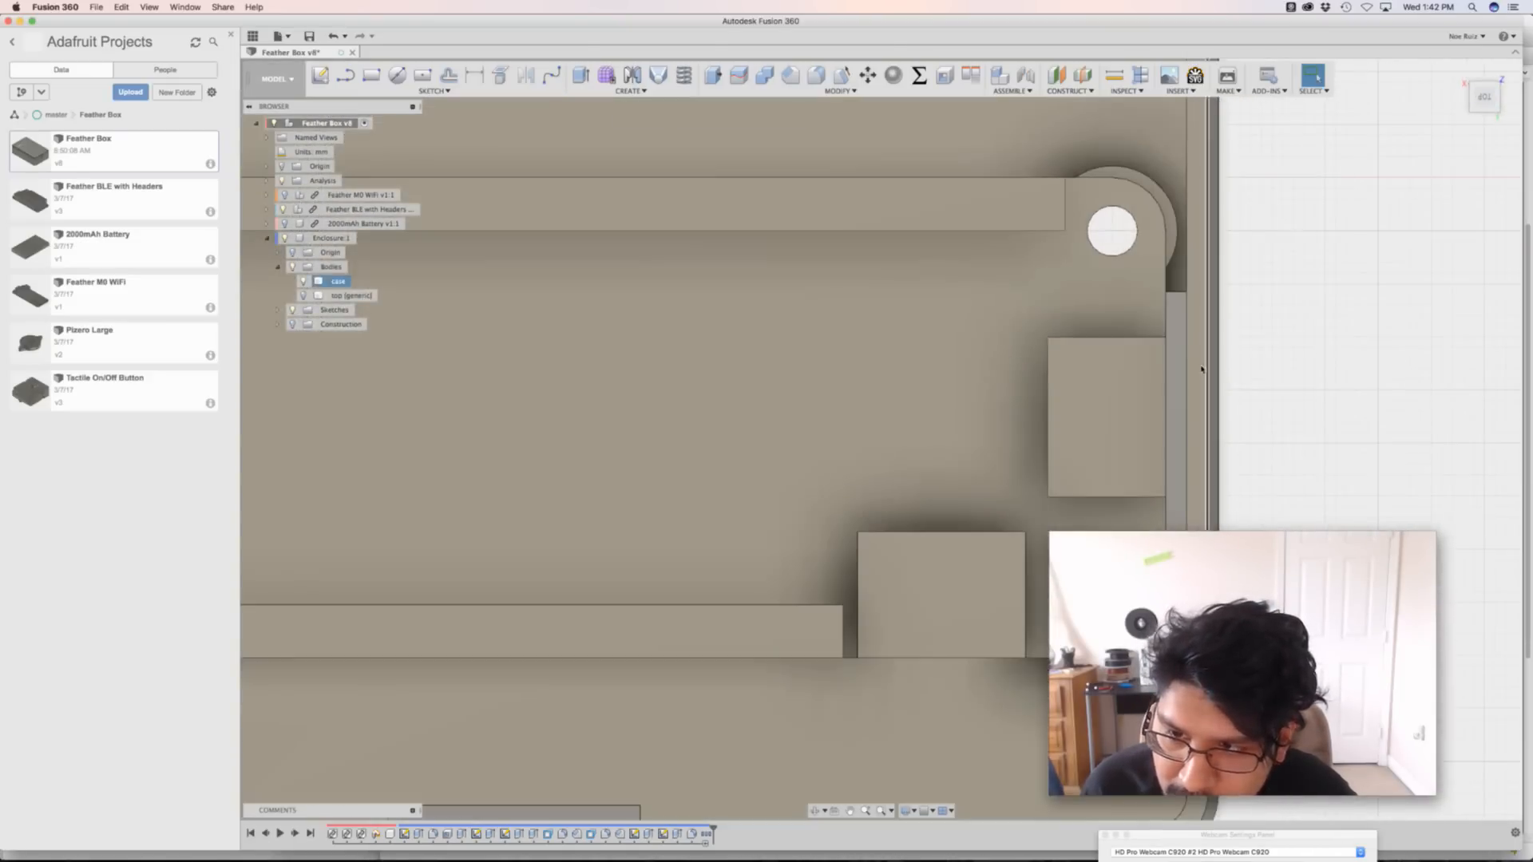
scroll(1181, 347, "down", 4)
middle_click_drag(1187, 344, 1108, 386, "shift")
scroll(1108, 387, "down", 5)
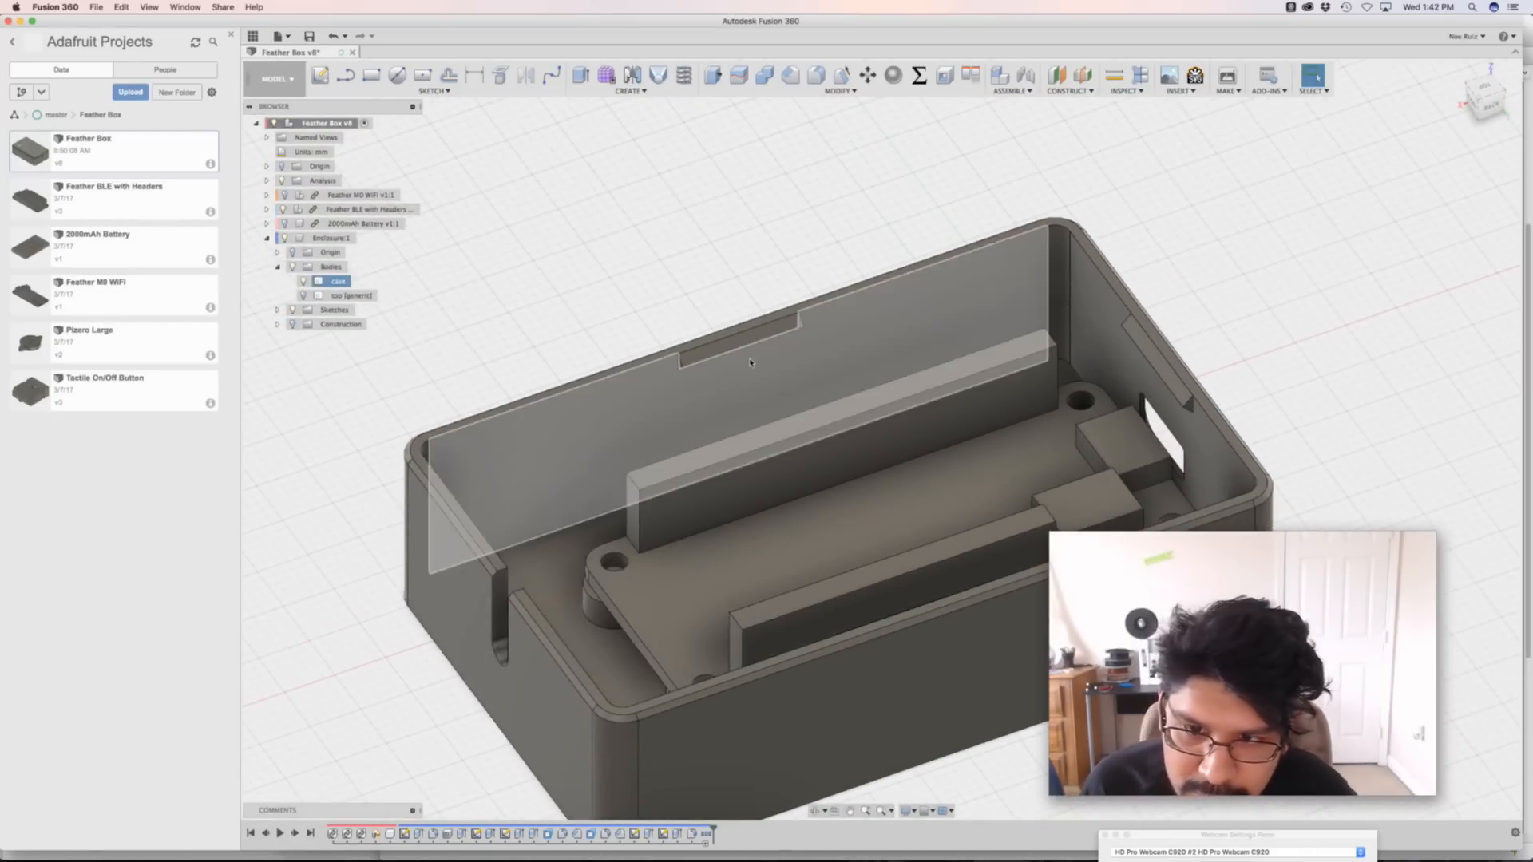
middle_click_drag(653, 303, 578, 304, "shift")
scroll(591, 342, "down", 4)
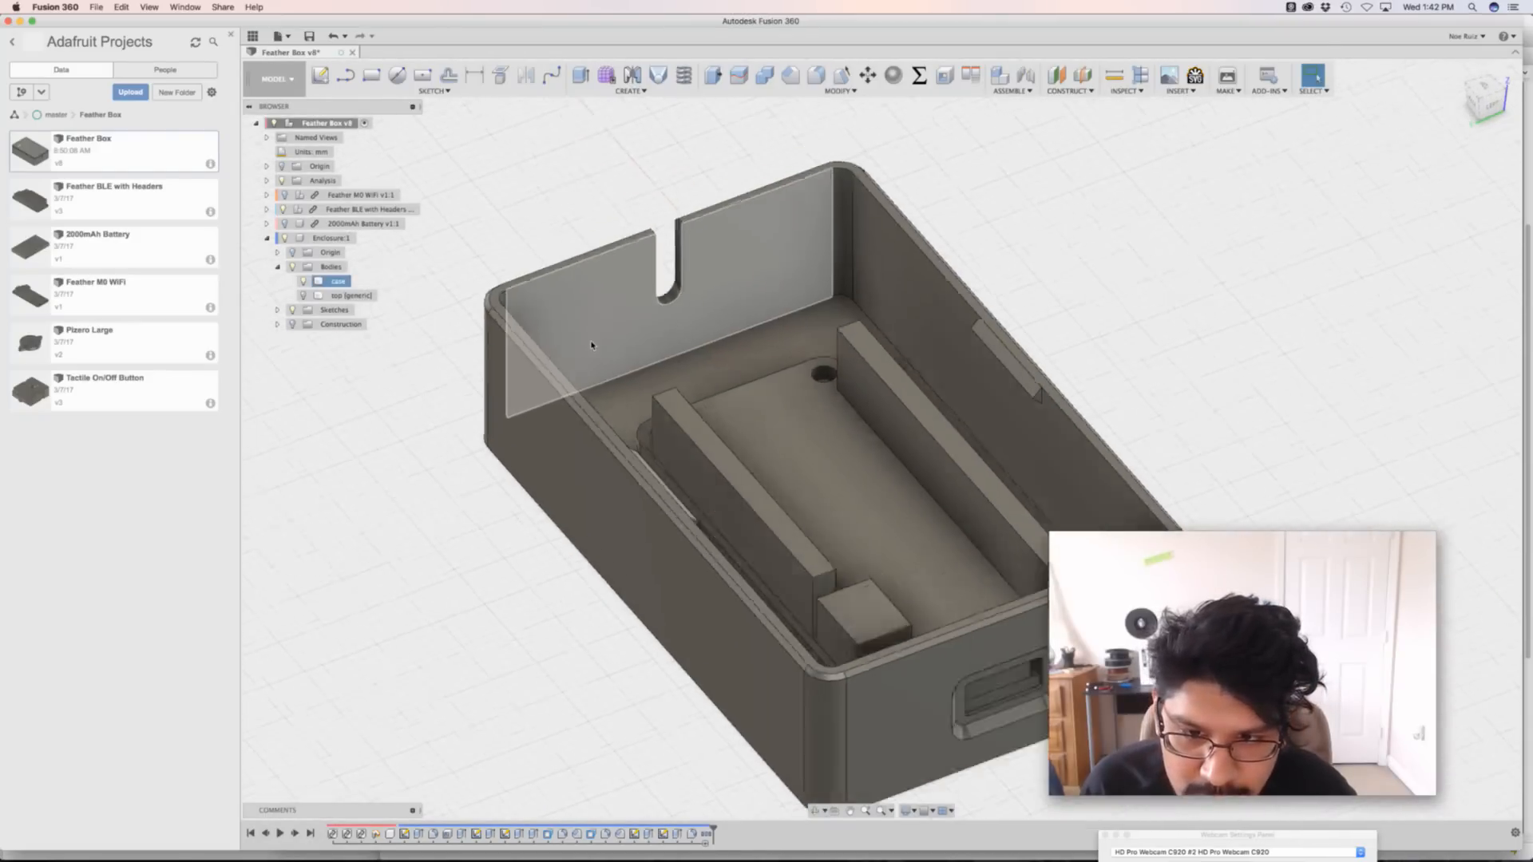
middle_click_drag(559, 383, 556, 432, "shift")
scroll(724, 444, "up", 5)
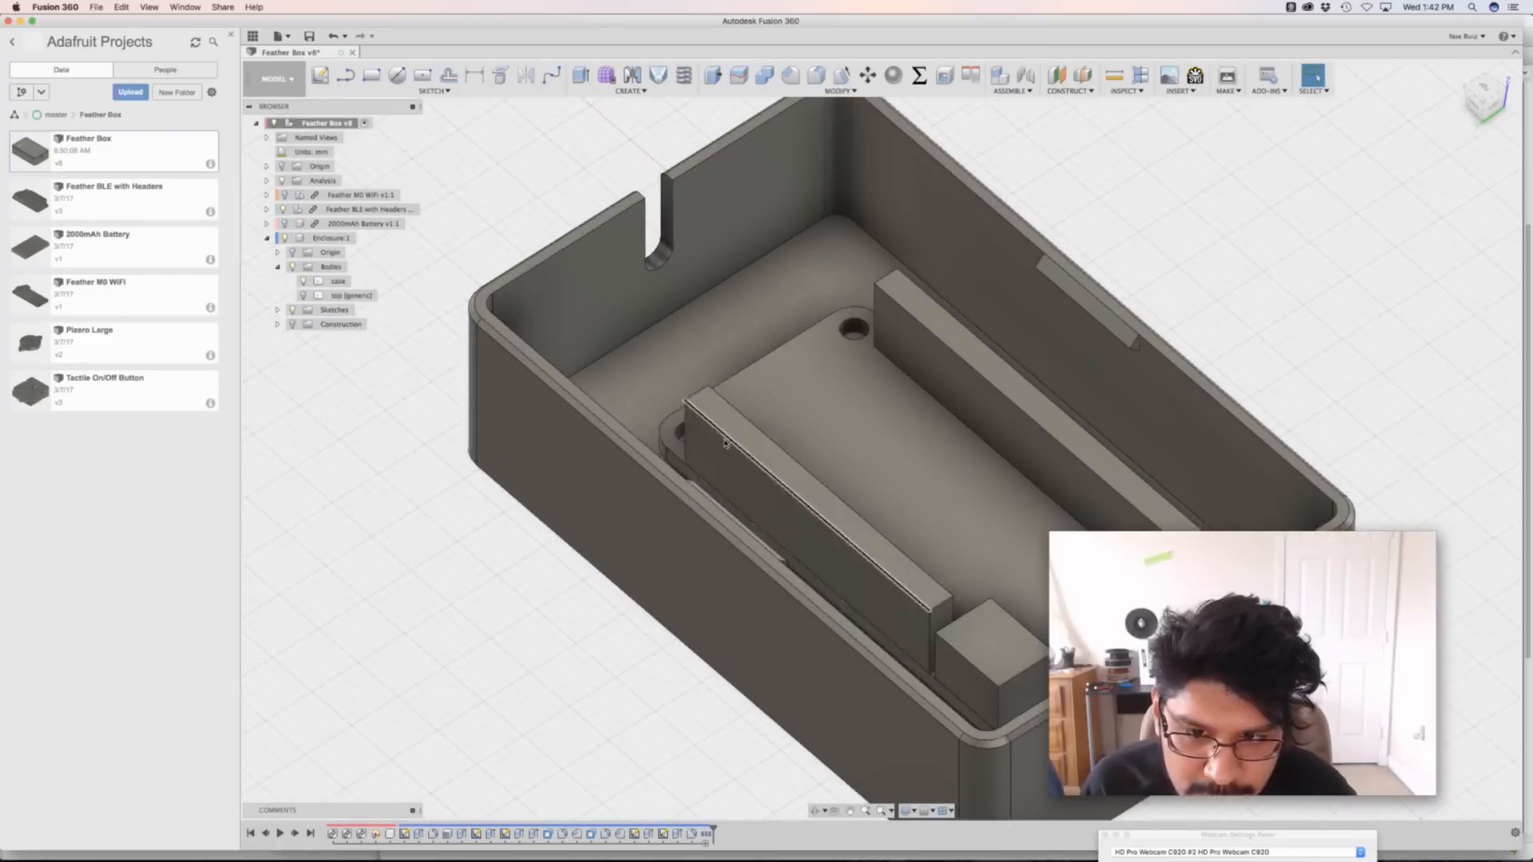
Hide the case body and compare the Feather M0 WiFi board with the Feather BLE with Headers board
left_click(303, 281)
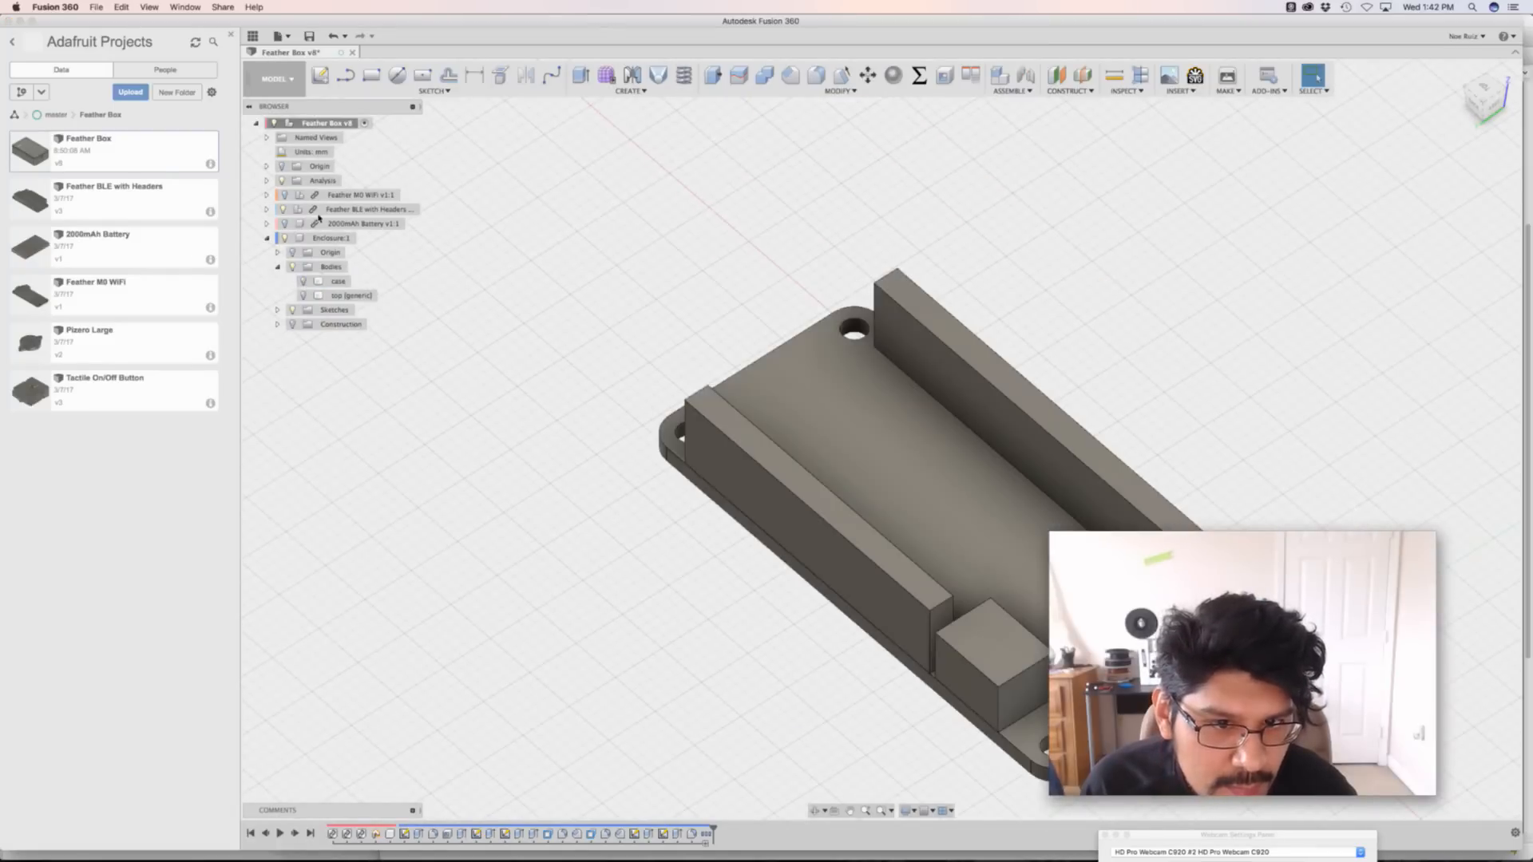
middle_click_drag(641, 414, 990, 404, "shift")
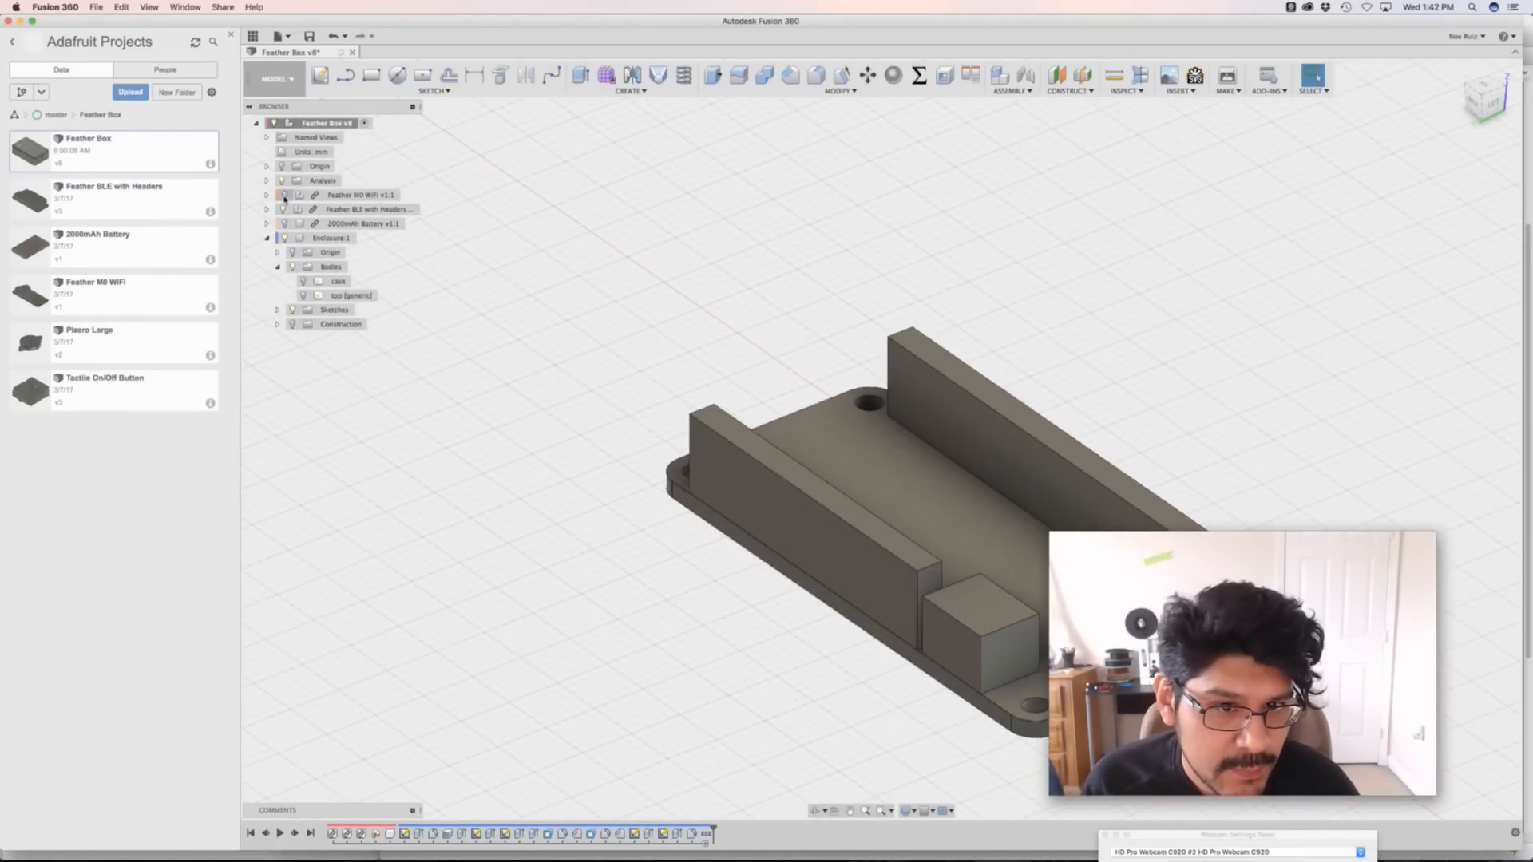
middle_click_drag(1114, 434, 743, 426, "shift")
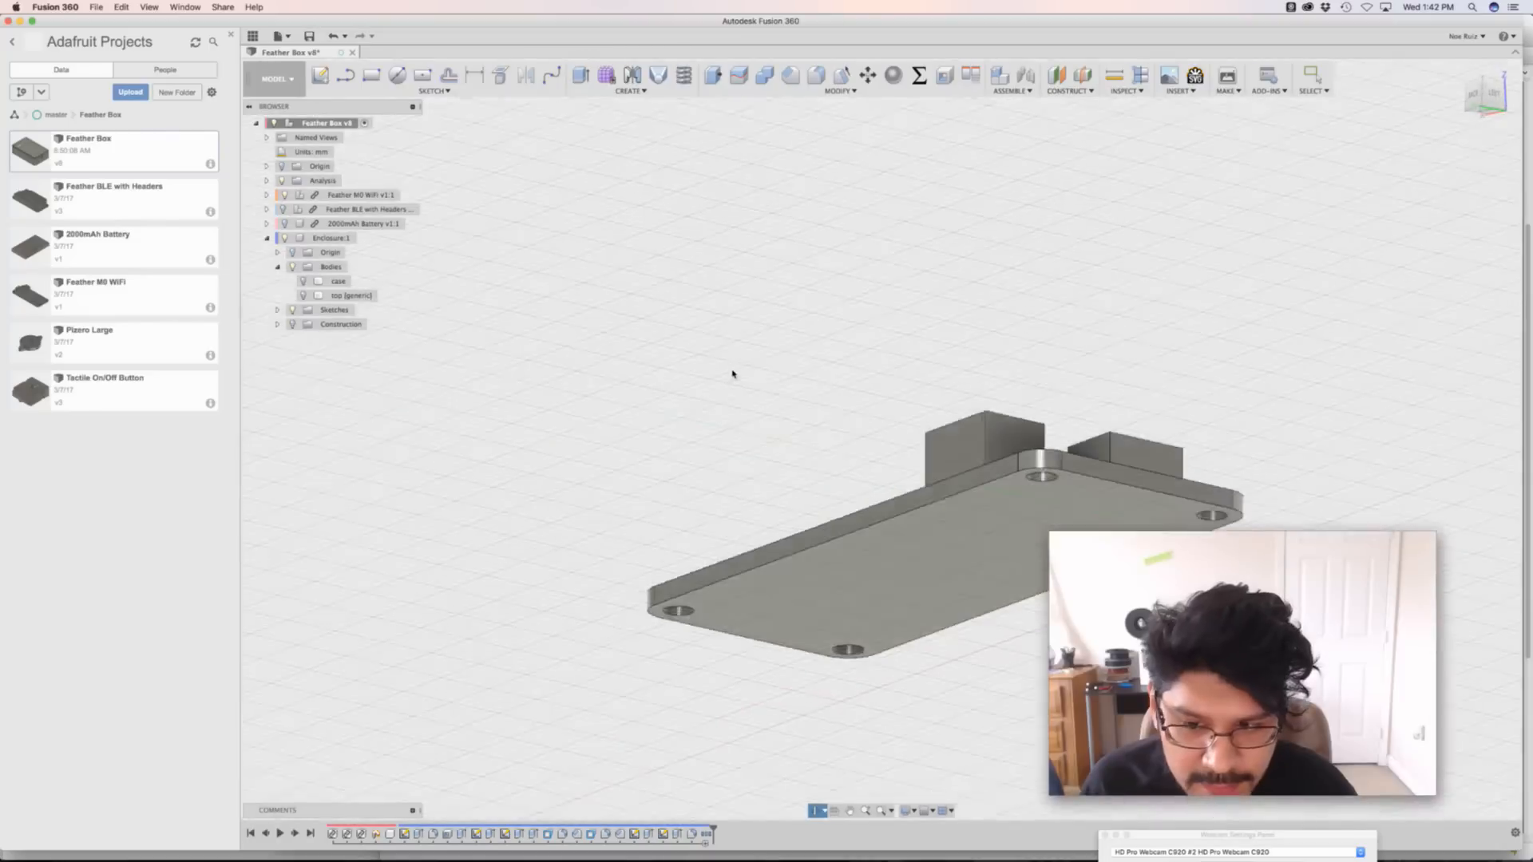
middle_click_drag(733, 373, 950, 411, "shift")
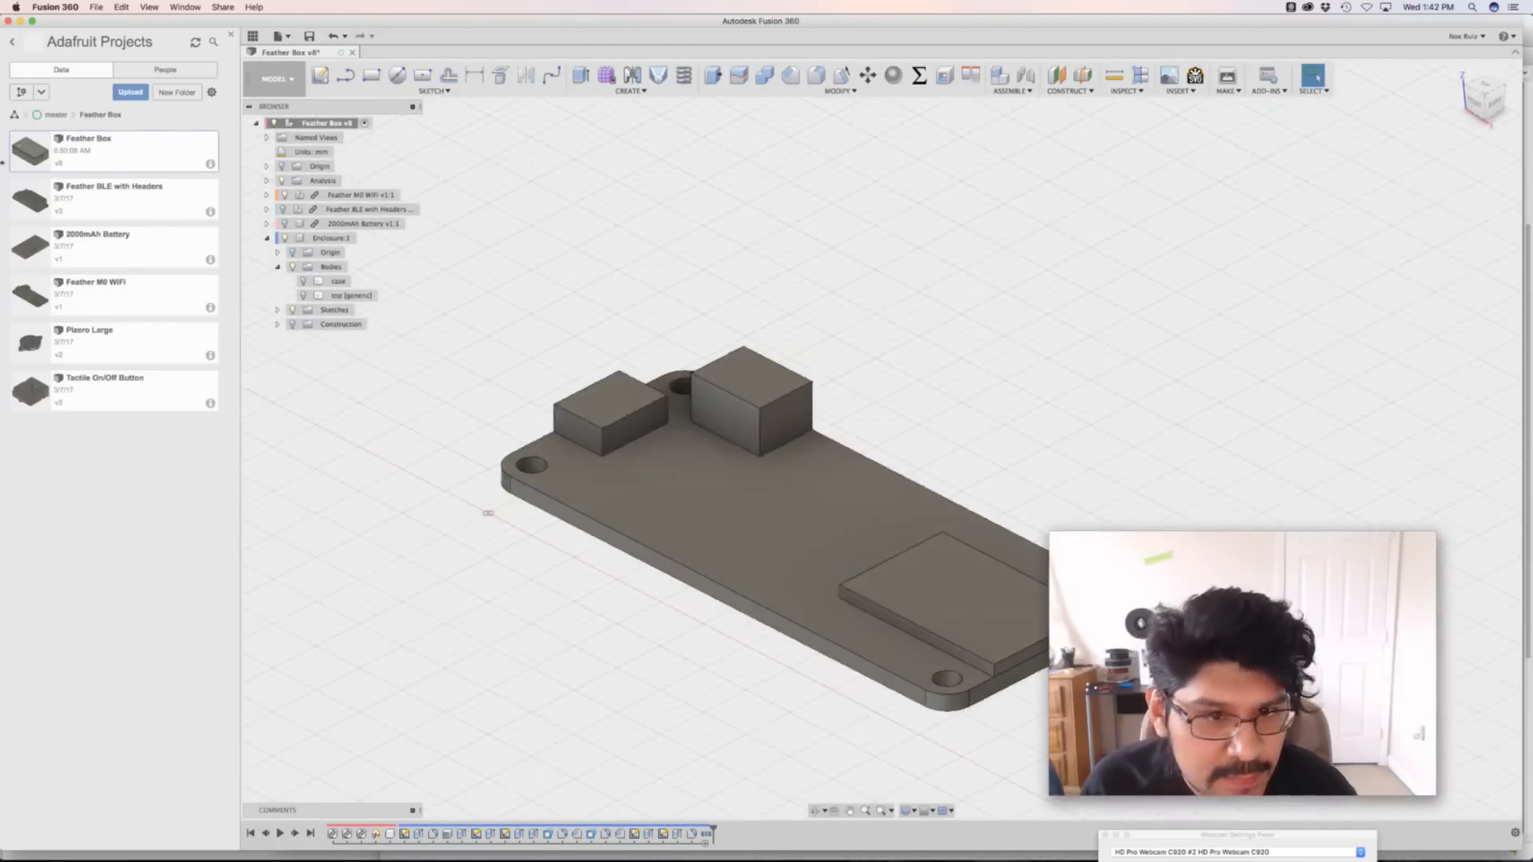
left_click(283, 209)
left_click(285, 198)
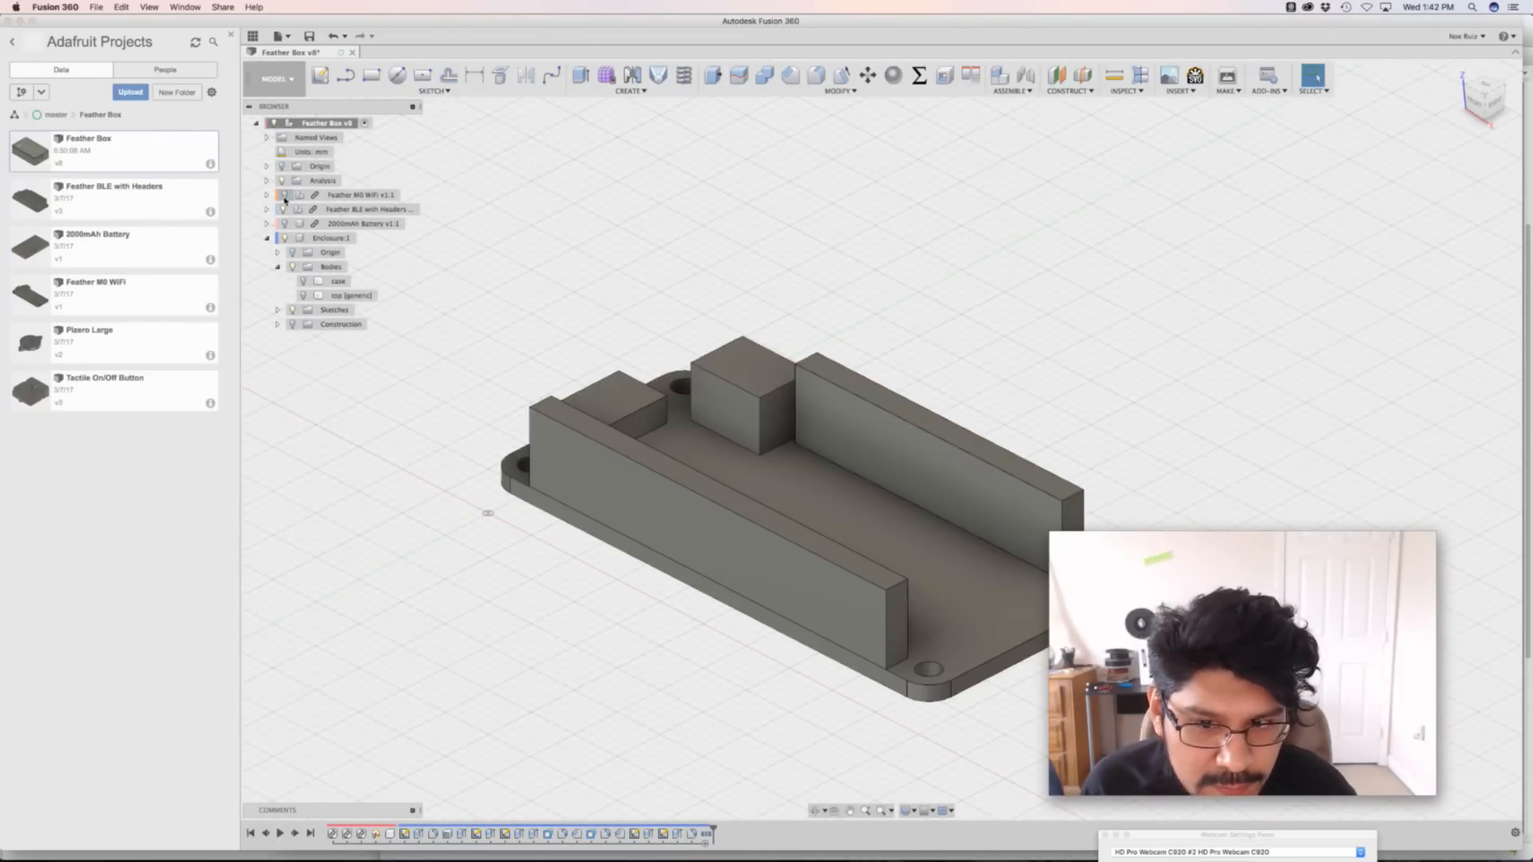
middle_click_drag(906, 317, 695, 328, "shift")
Open the enclosure's main sketch for editing and bring up the parameters table, placed clear of the profile
left_click(305, 282)
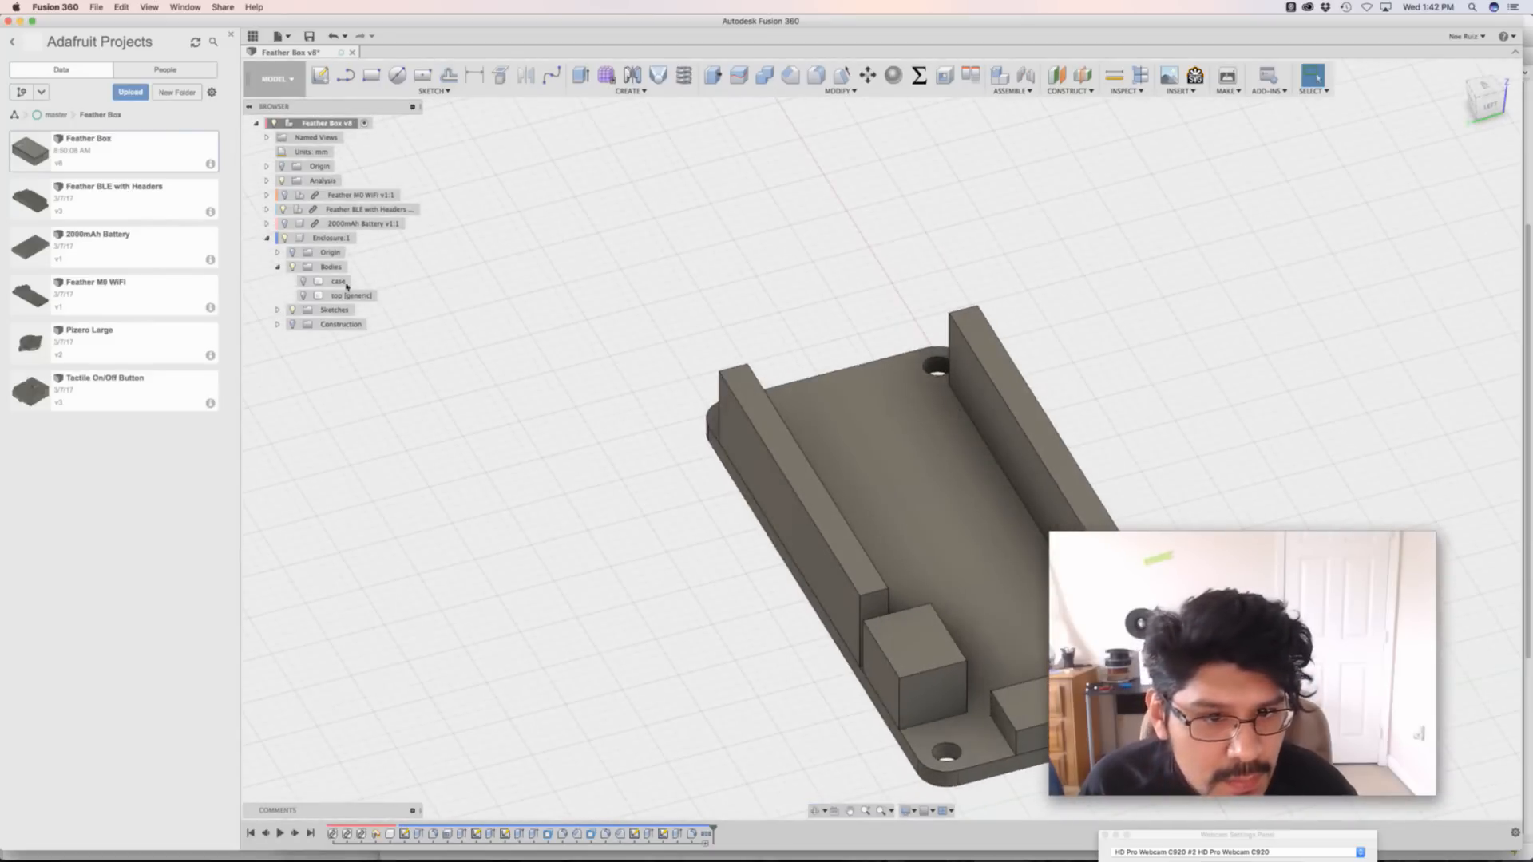
left_click(277, 310)
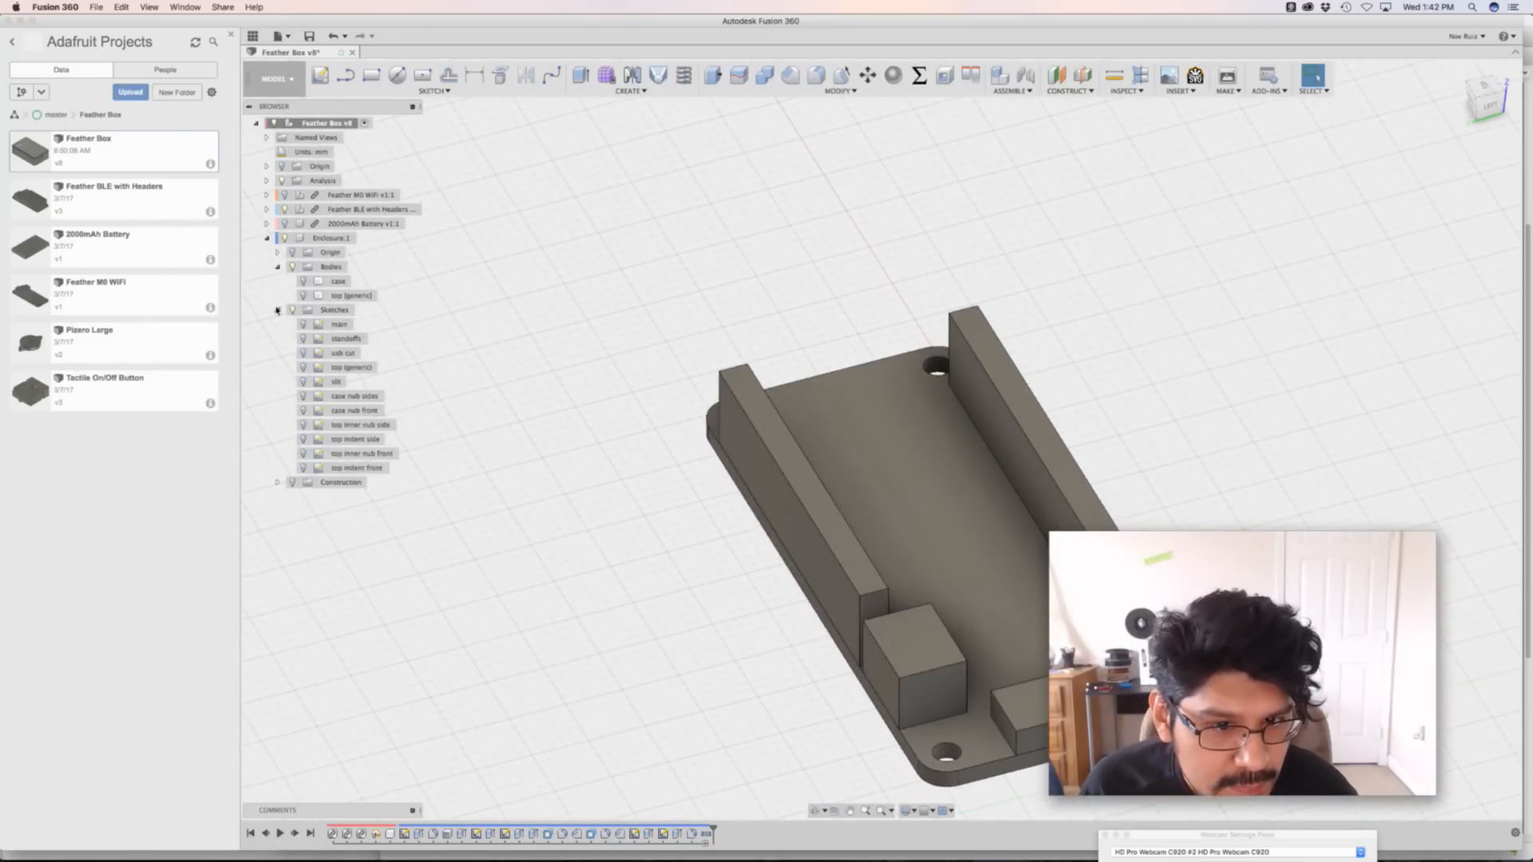
double_click(319, 325)
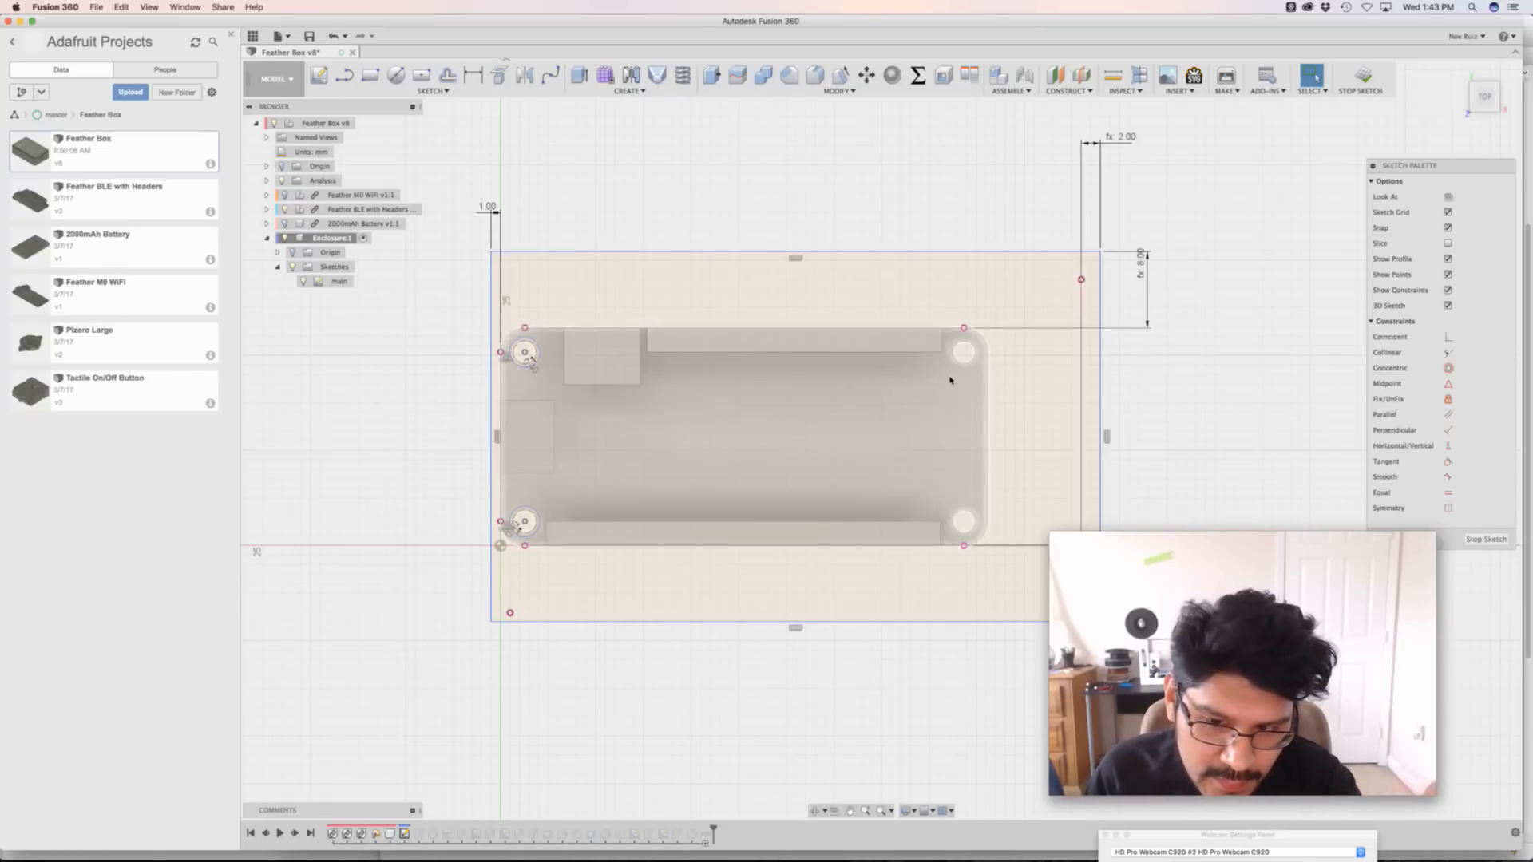
left_click(920, 76)
left_click_drag(791, 298, 1211, 463)
Examine the main sketch's margin dimensions around the board outlines and the 2000mAh battery
scroll(1037, 385, "up", 2)
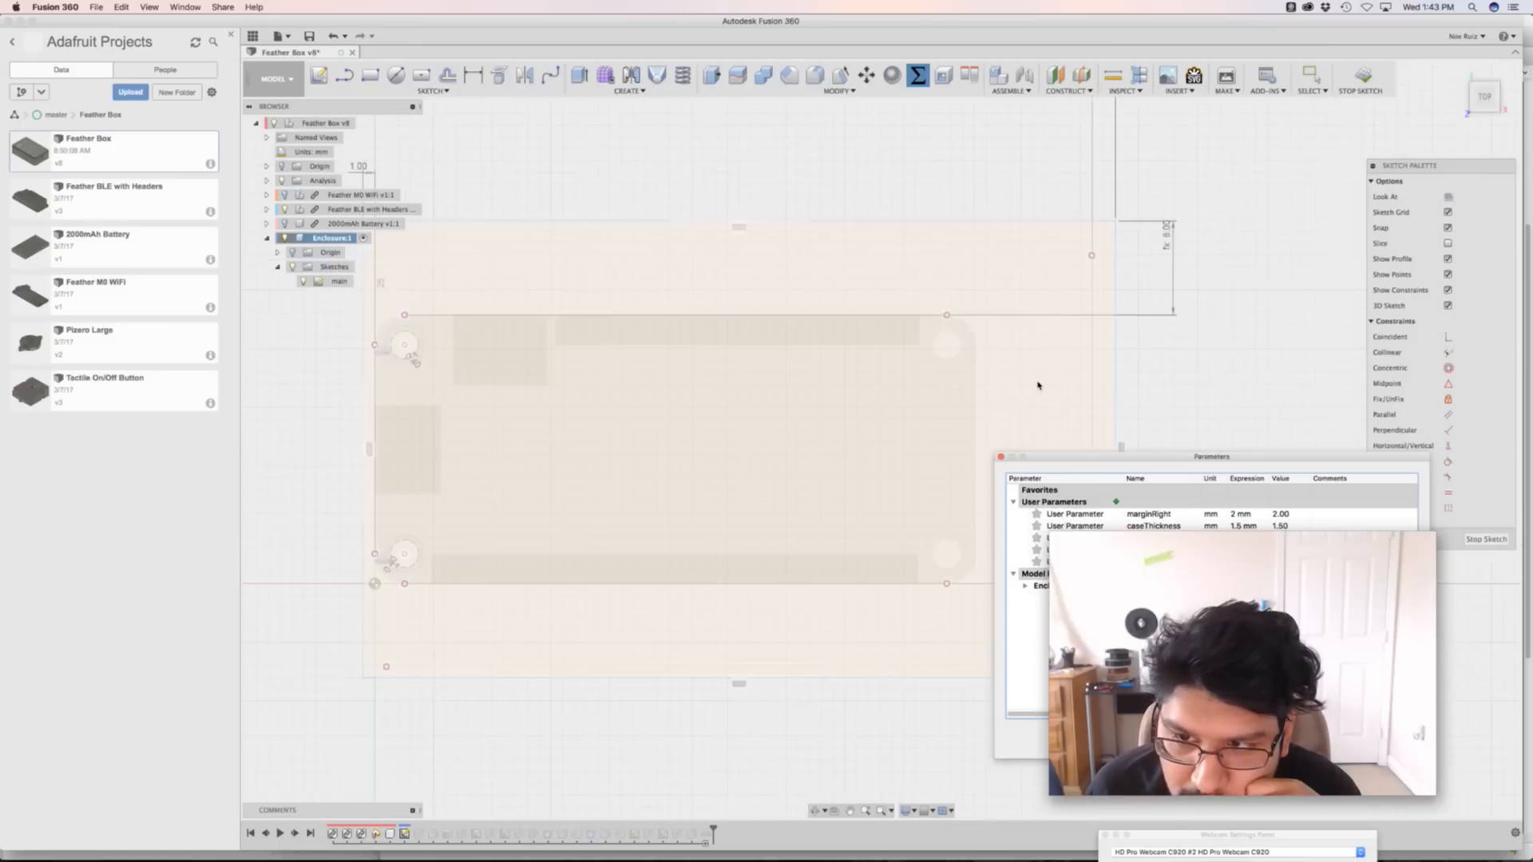
scroll(1108, 356, "down", 5)
middle_click_drag(1084, 304, 978, 279)
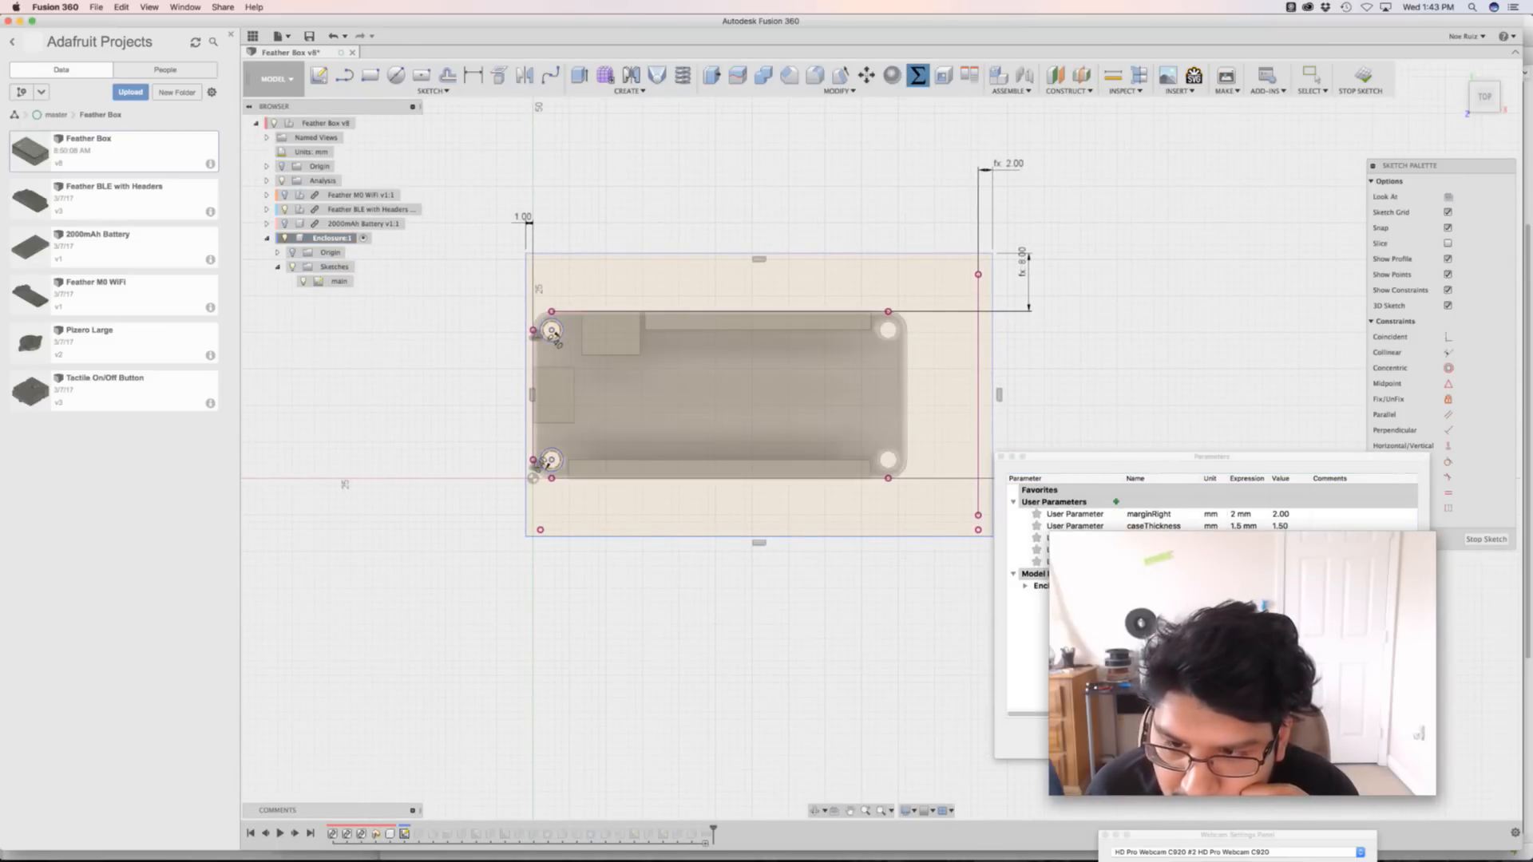
scroll(968, 185, "up", 2)
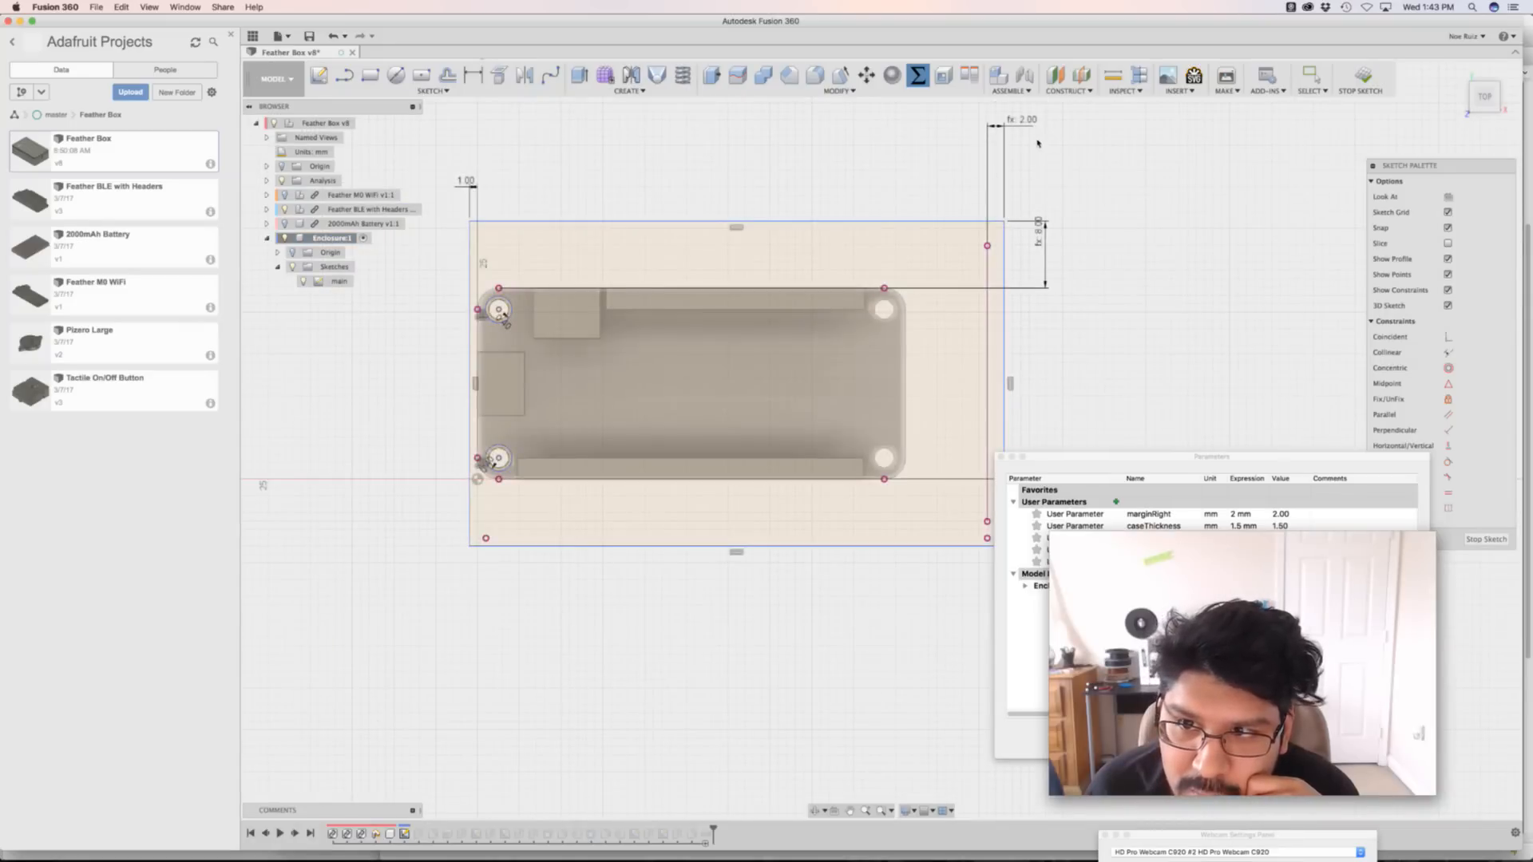
mouse_move(938, 375)
middle_mouse_down()
mouse_move(981, 372)
mouse_move(890, 236)
middle_mouse_up()
scroll(907, 280, "up", 5)
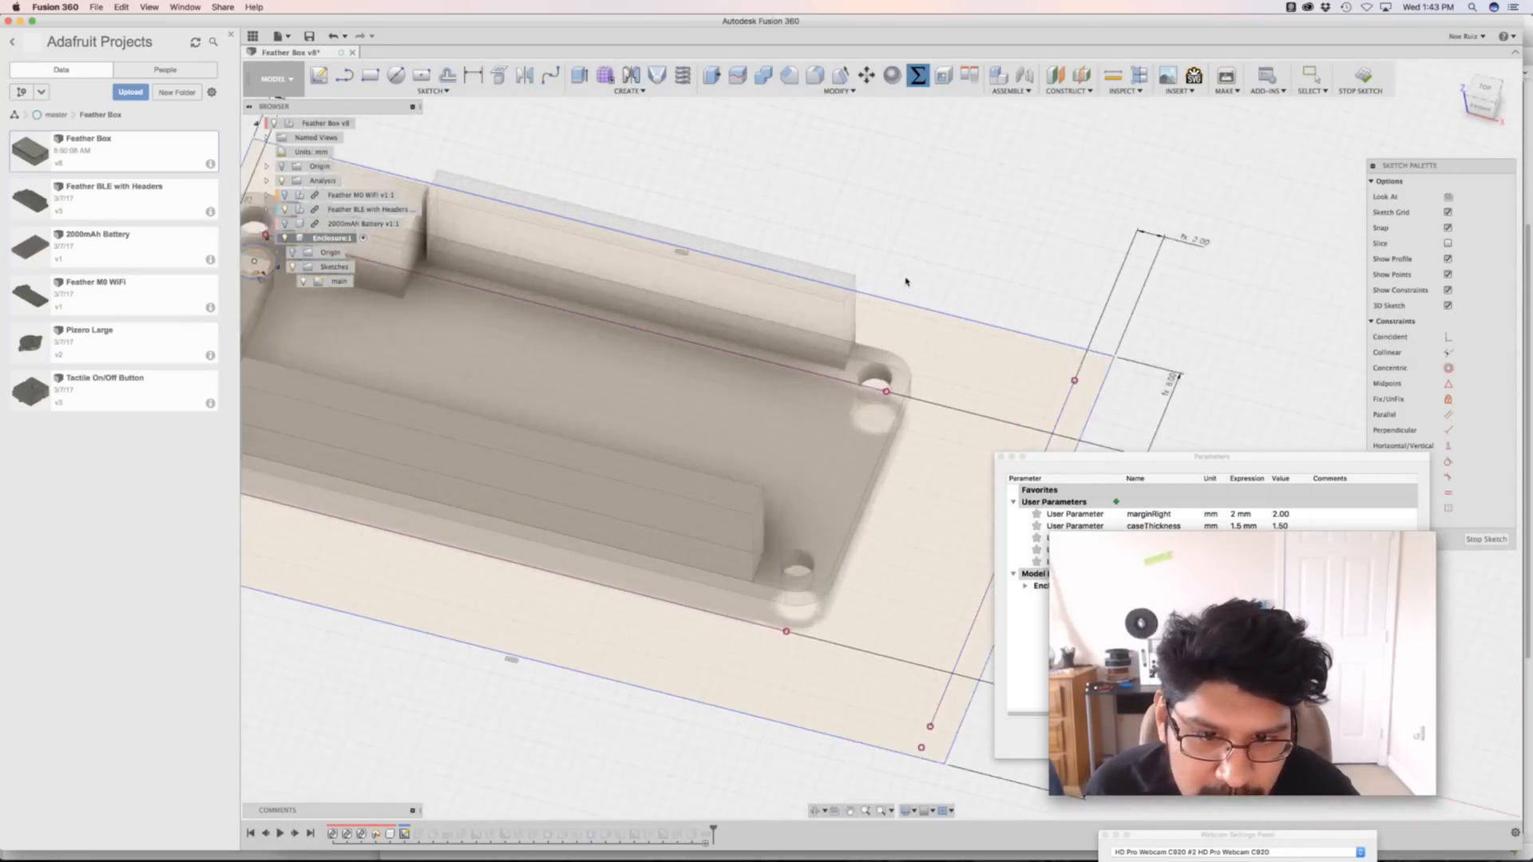
scroll(907, 280, "down", 3)
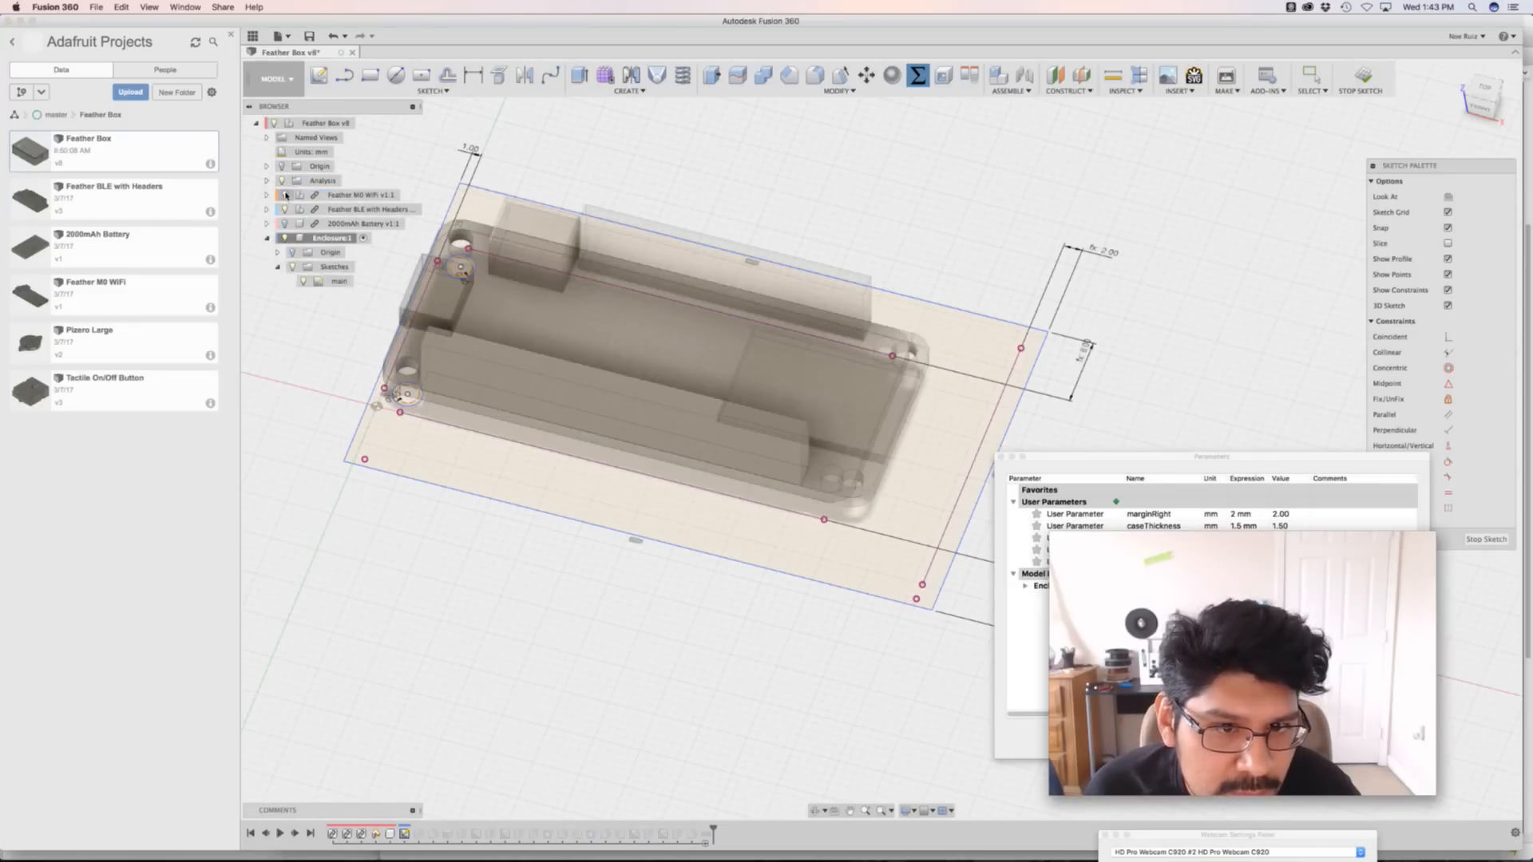
mouse_move(929, 306)
middle_mouse_down("shift")
mouse_move(910, 212)
mouse_move(944, 444)
mouse_move(926, 447)
mouse_move(896, 411)
mouse_move(909, 493)
middle_mouse_up("shift")
mouse_move(843, 218)
middle_mouse_down()
mouse_move(856, 280)
mouse_move(834, 259)
middle_mouse_up()
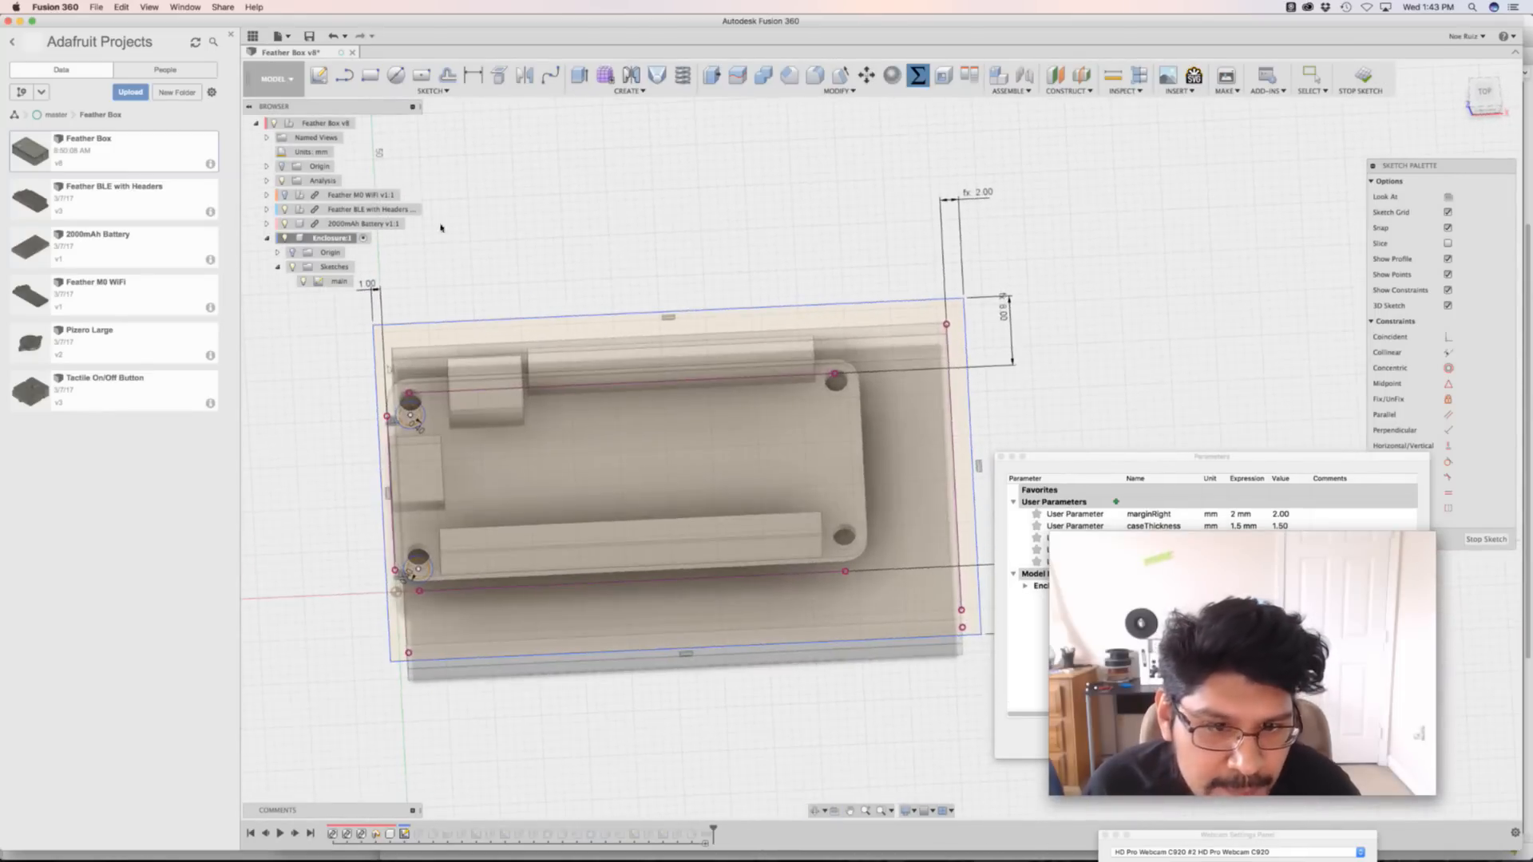
Hide the main sketch, finish sketch editing and show the enclosure's case and top bodies again
left_click(303, 282)
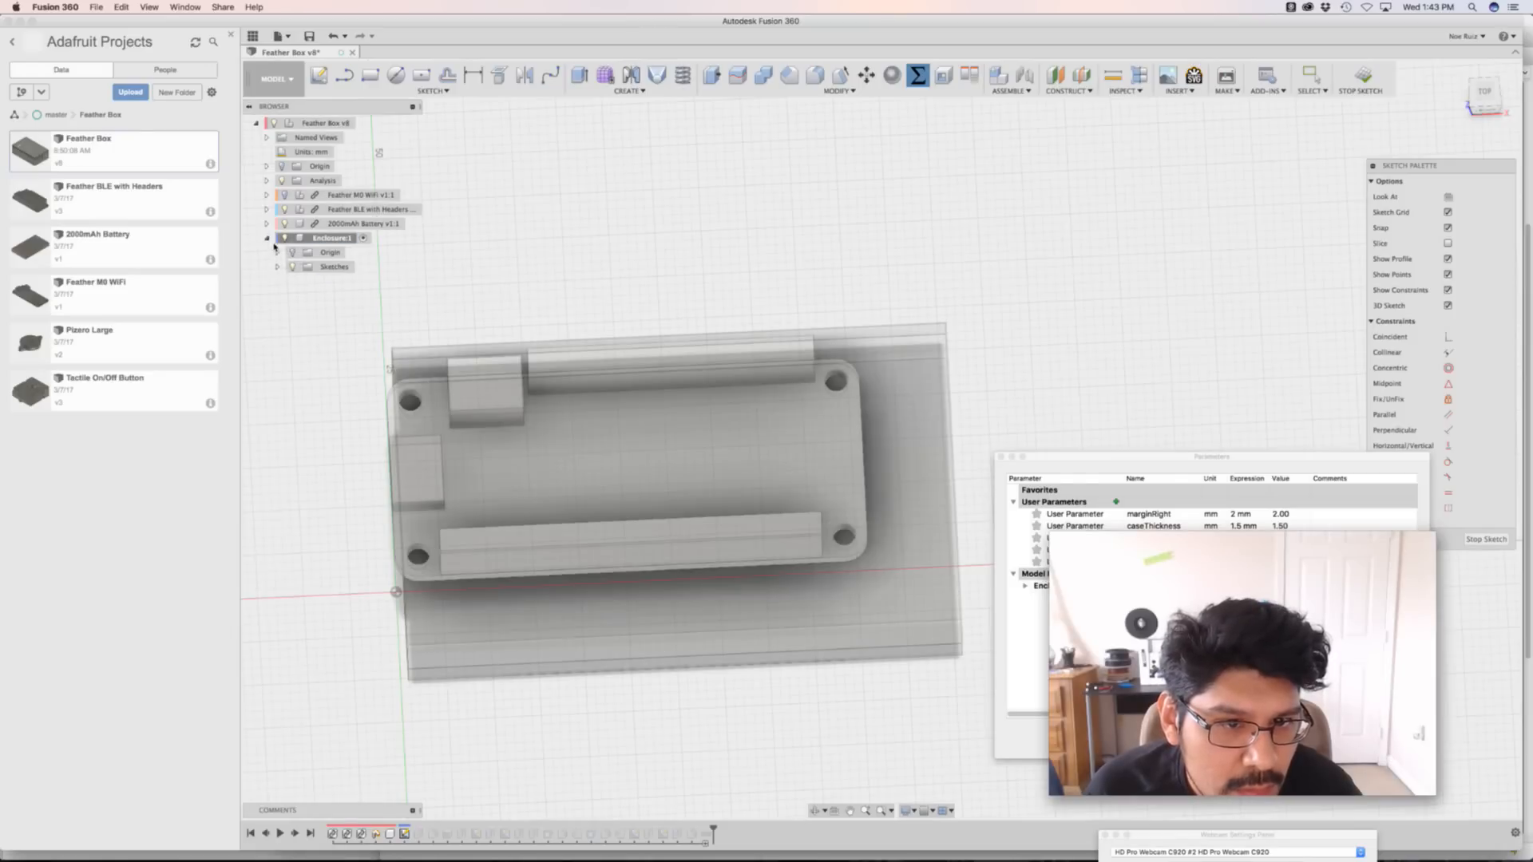
left_click(1359, 77)
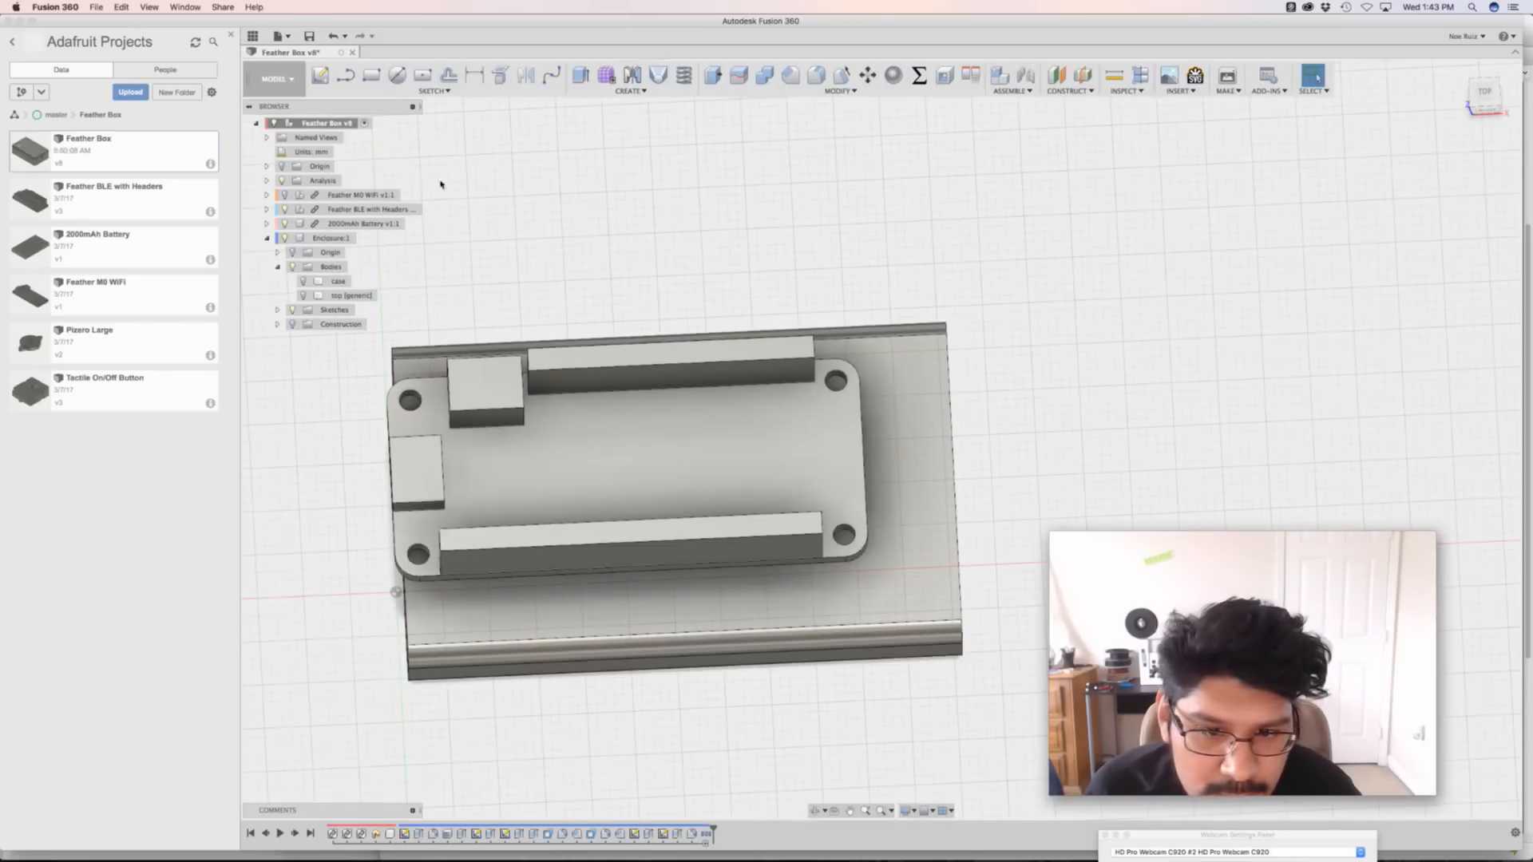
left_click(302, 281)
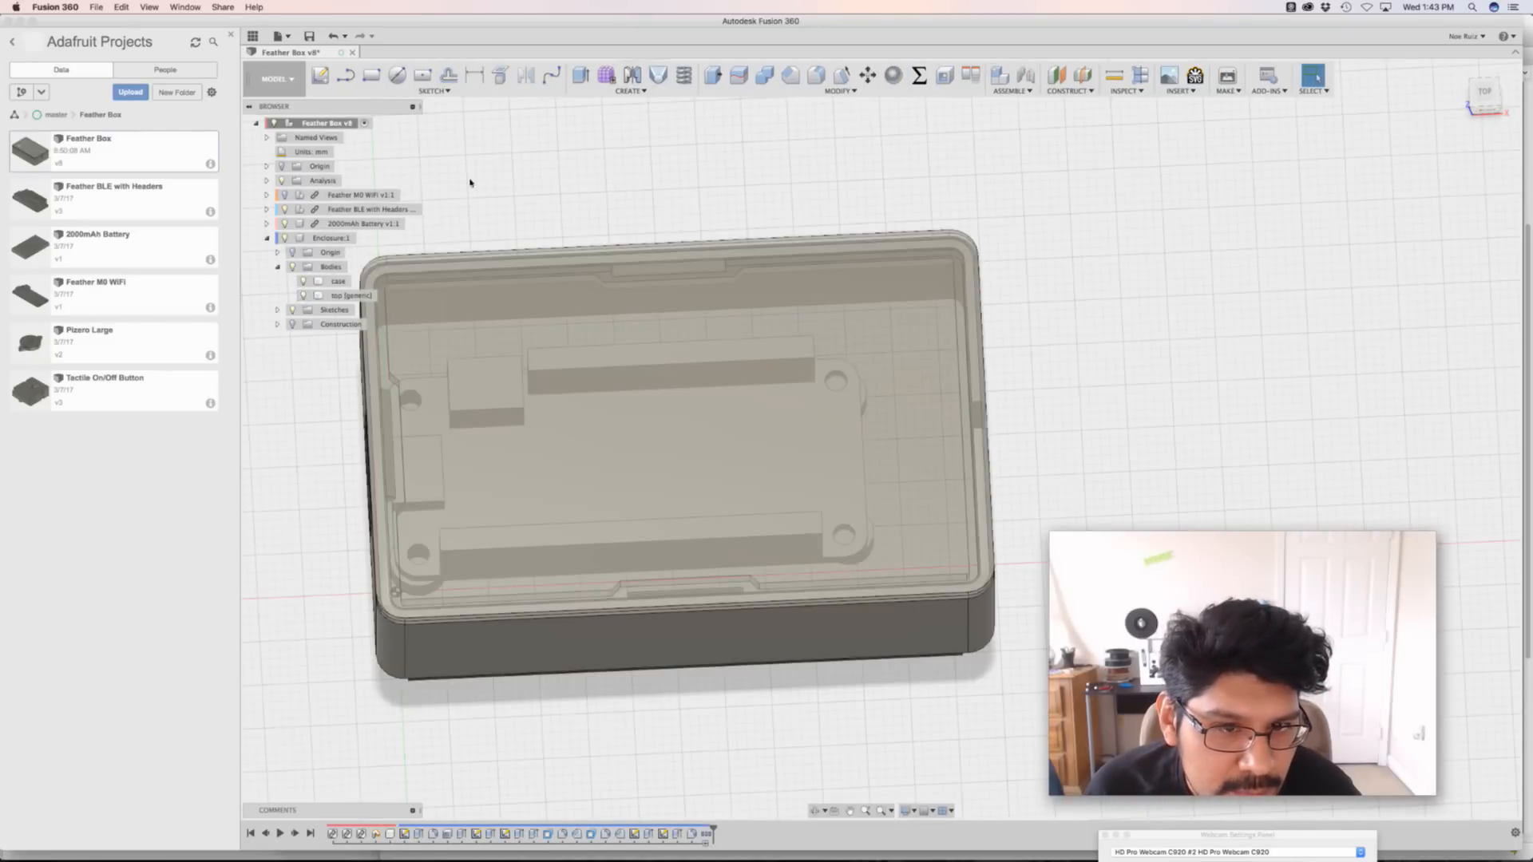
Bring up the user parameters with the enclosure seen from above and set marginSides to 12 mm
middle_click_drag(559, 171, 697, 173)
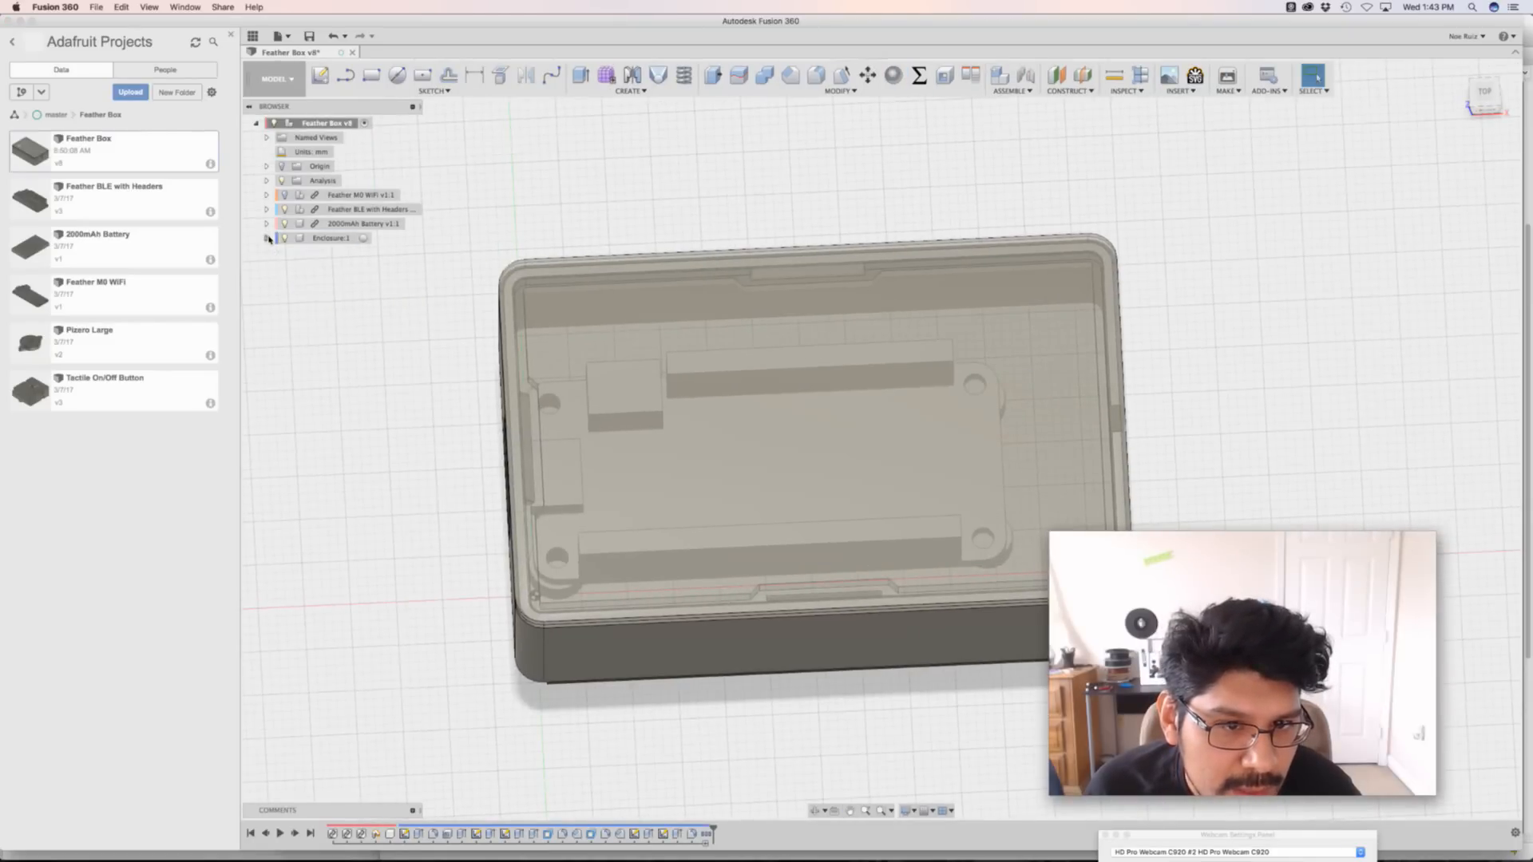
left_click(1490, 99)
left_click(919, 75)
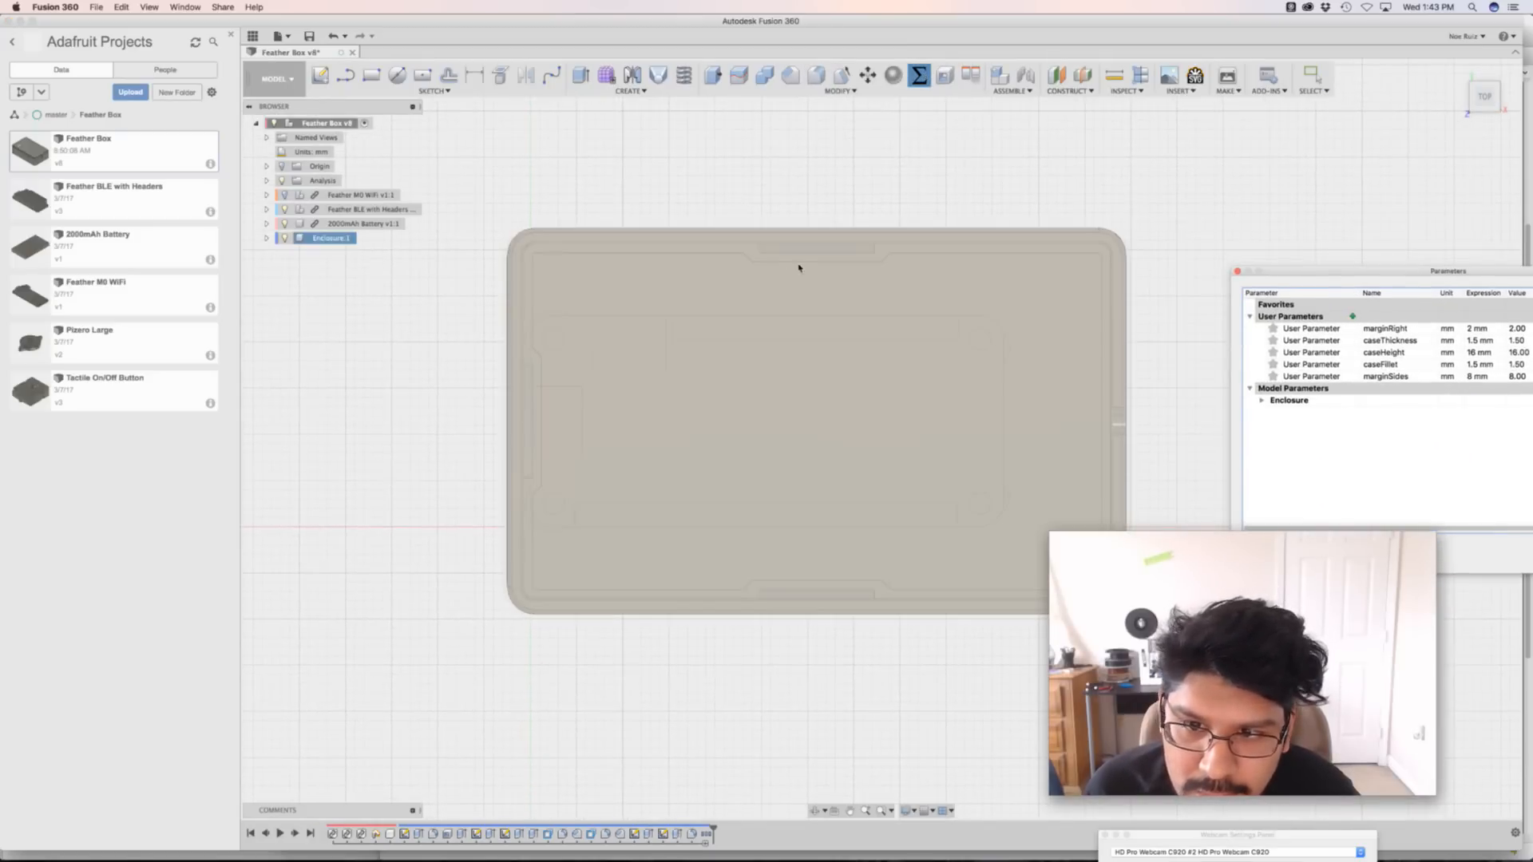
scroll(799, 246, "up", 2)
scroll(799, 255, "down", 3)
scroll(799, 257, "up", 1)
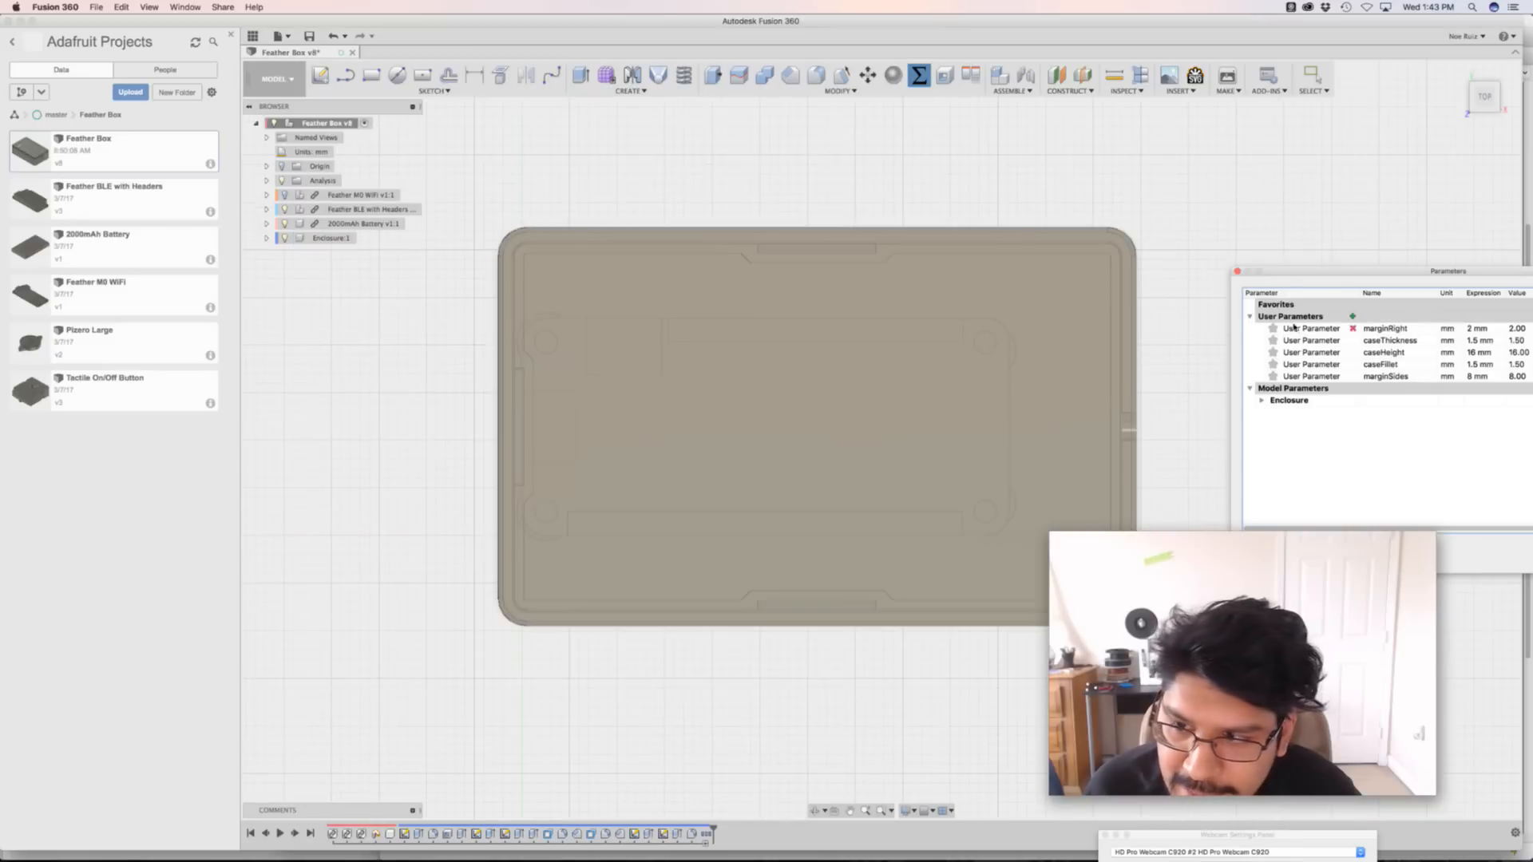
double_click(1469, 378)
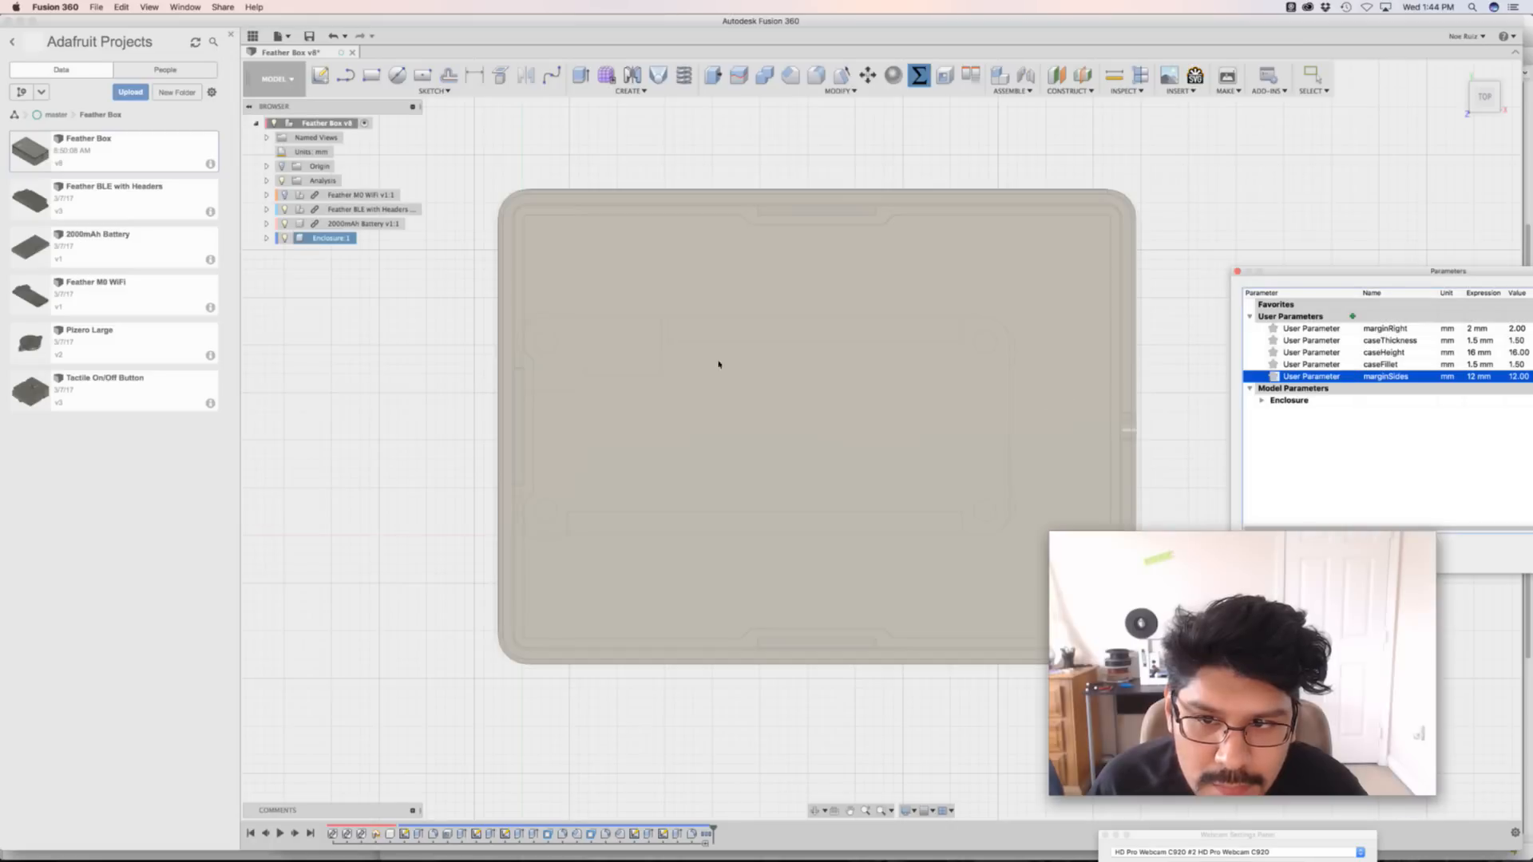
Restore the previous marginSides value after inspecting the widened enclosure, and place the parameters table closer to the model
middle_click_drag(431, 374, 546, 210, "shift")
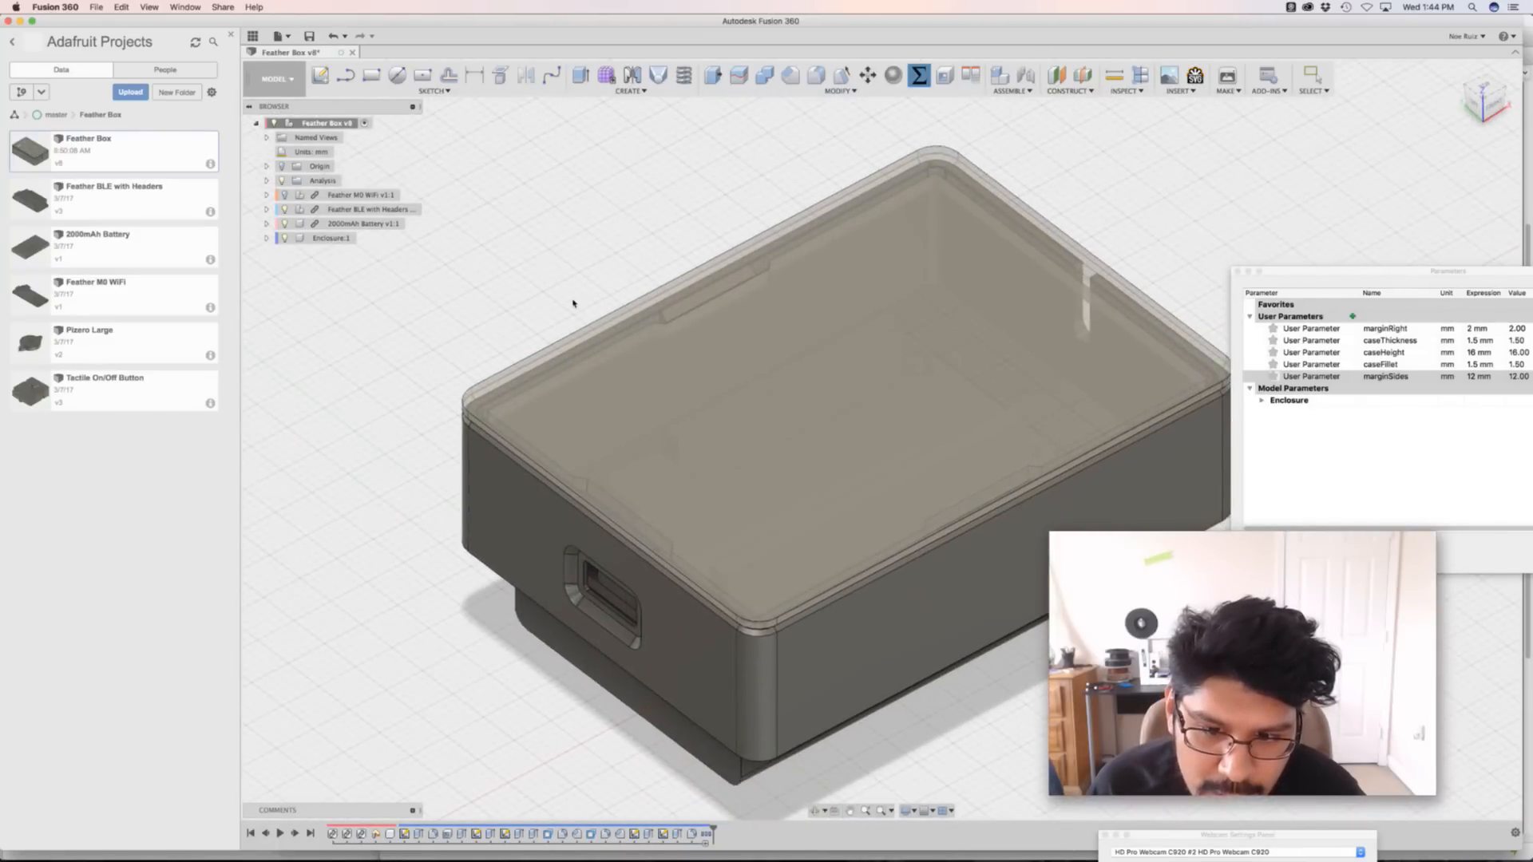
scroll(581, 302, "up", 1)
scroll(589, 304, "down", 3)
left_click_drag(1336, 272, 1156, 445)
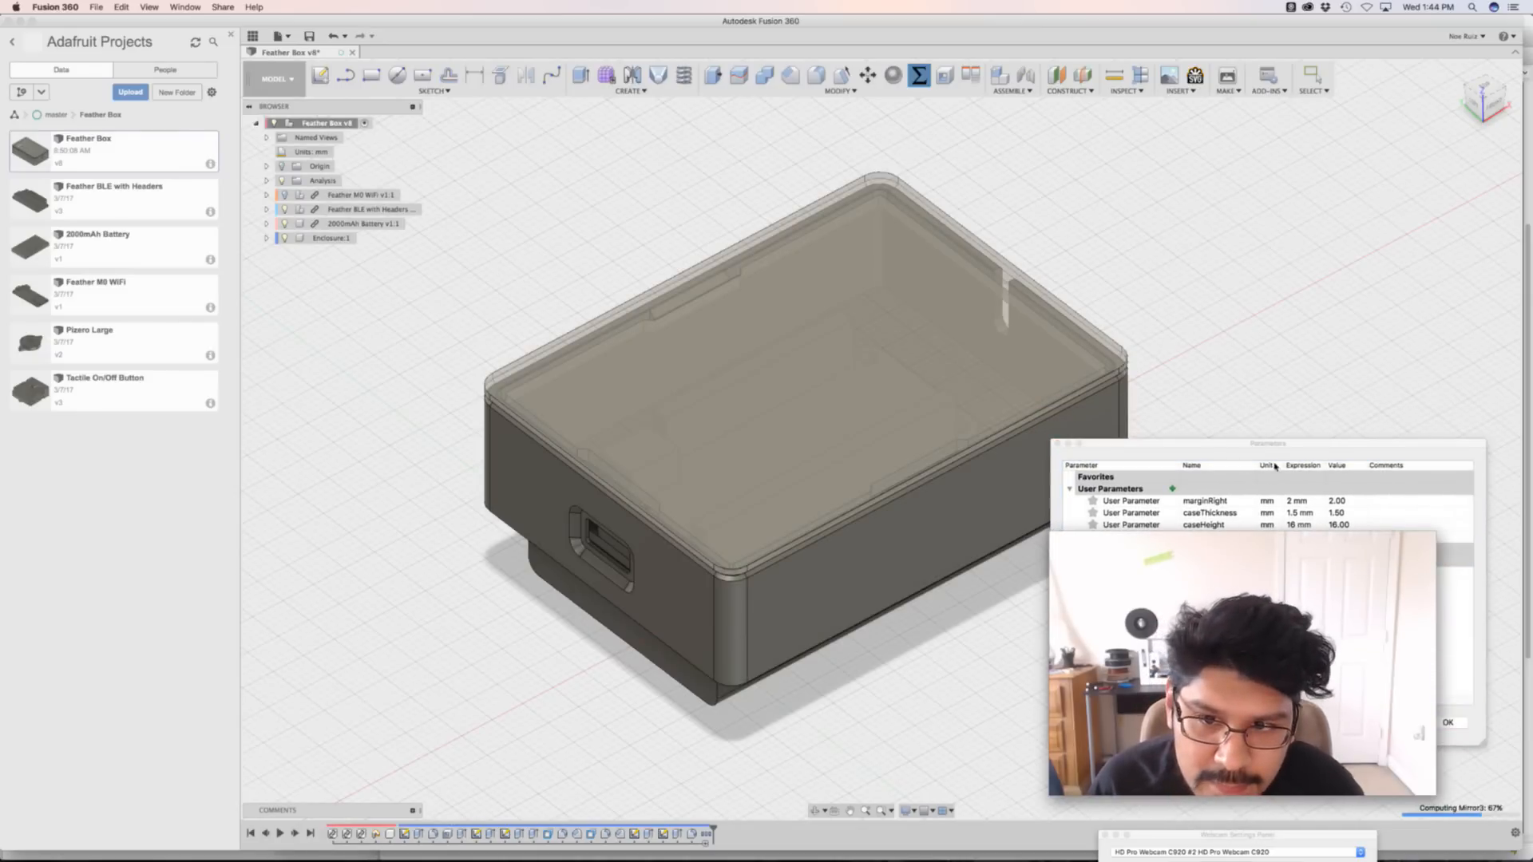
Set the caseHeight parameter to 26 mm while viewing the enclosure from the front
middle_click_drag(1269, 253, 1225, 308, "shift")
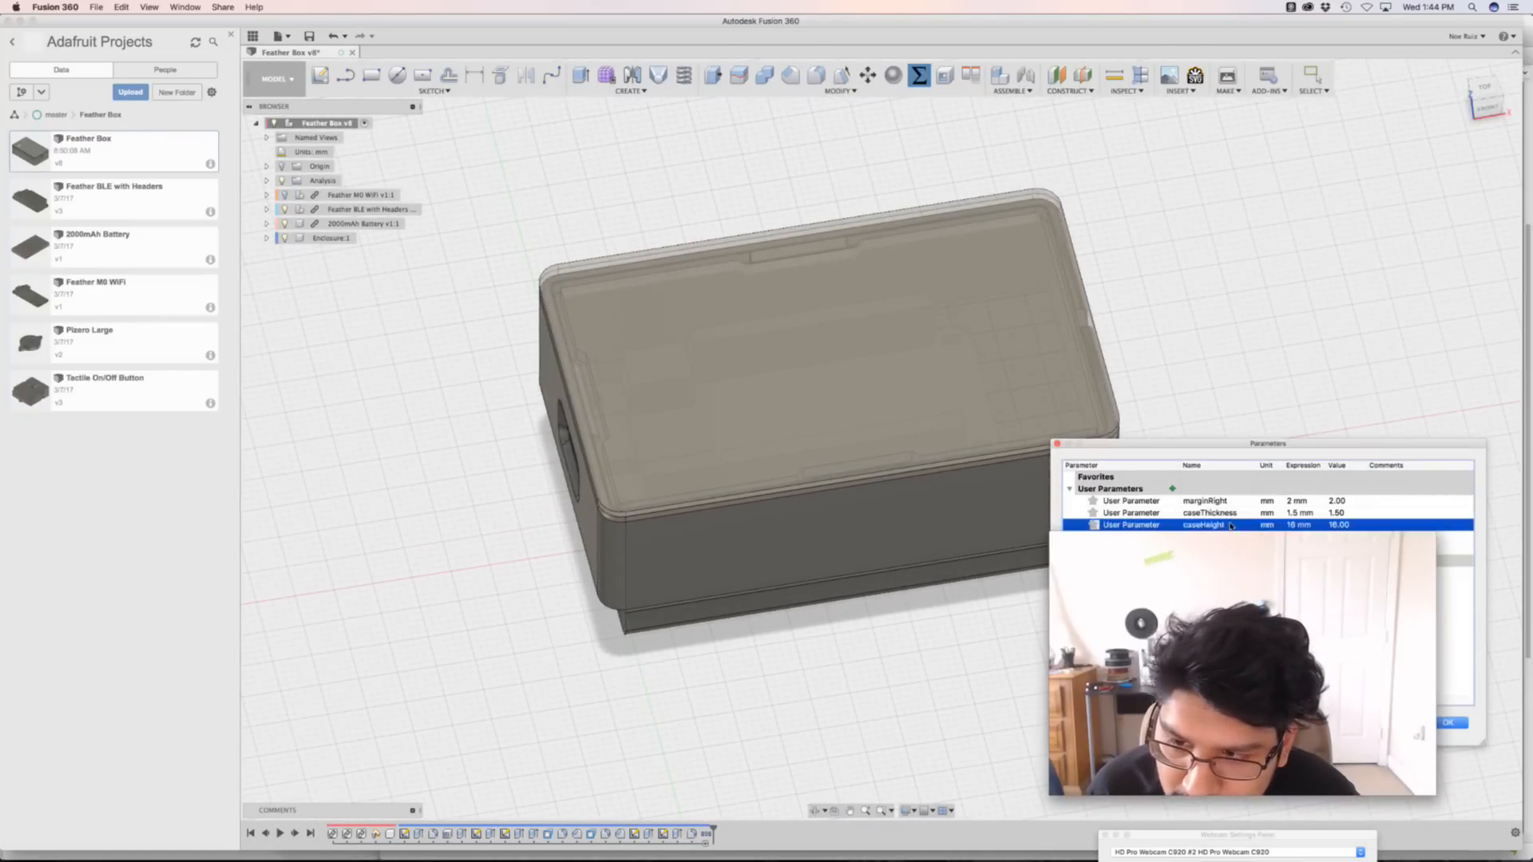
left_click(1490, 101)
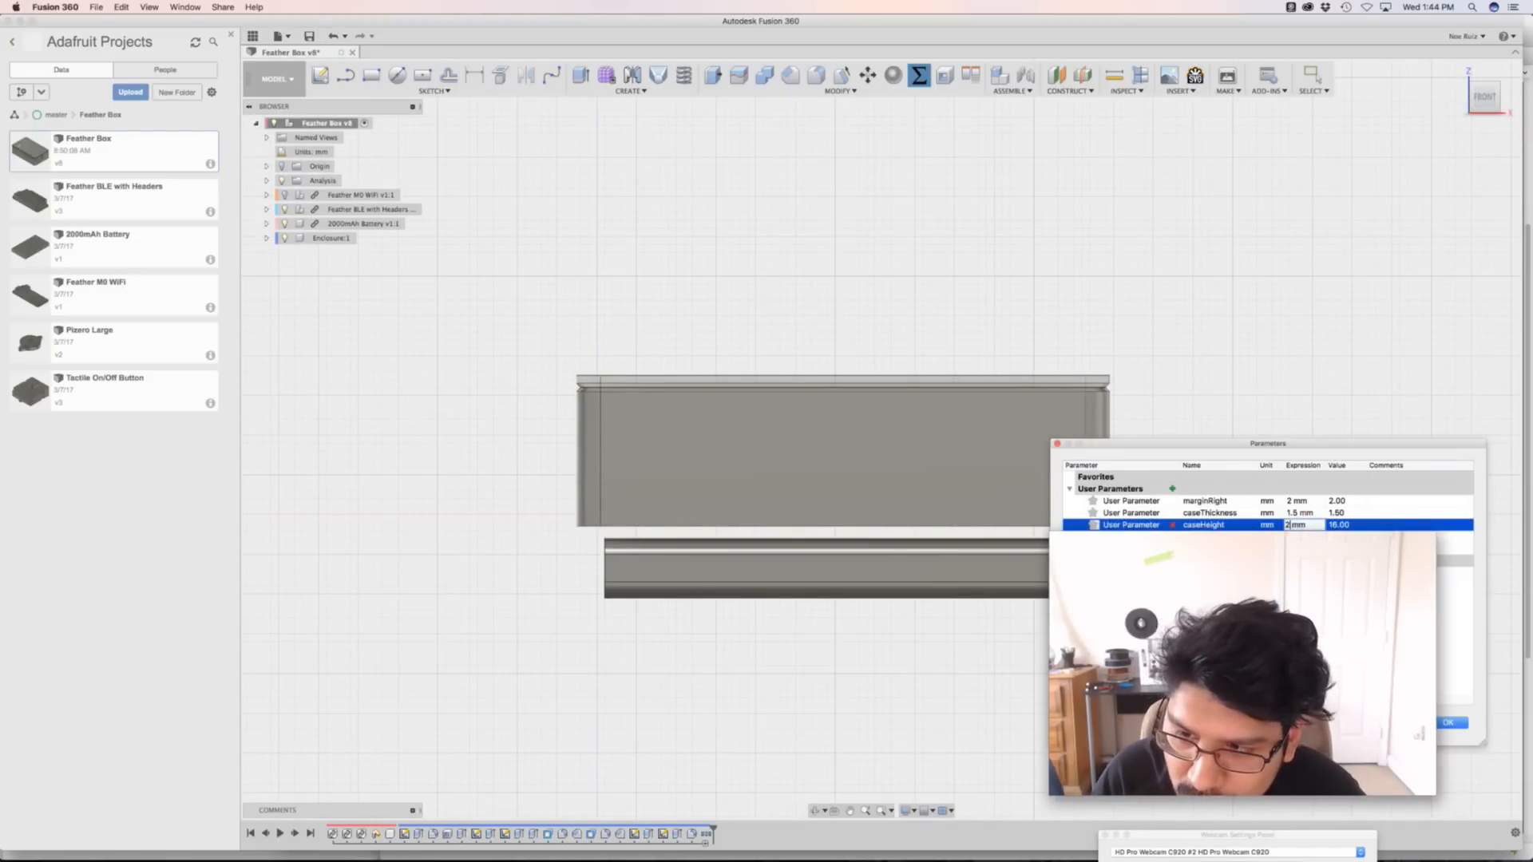
key("Return")
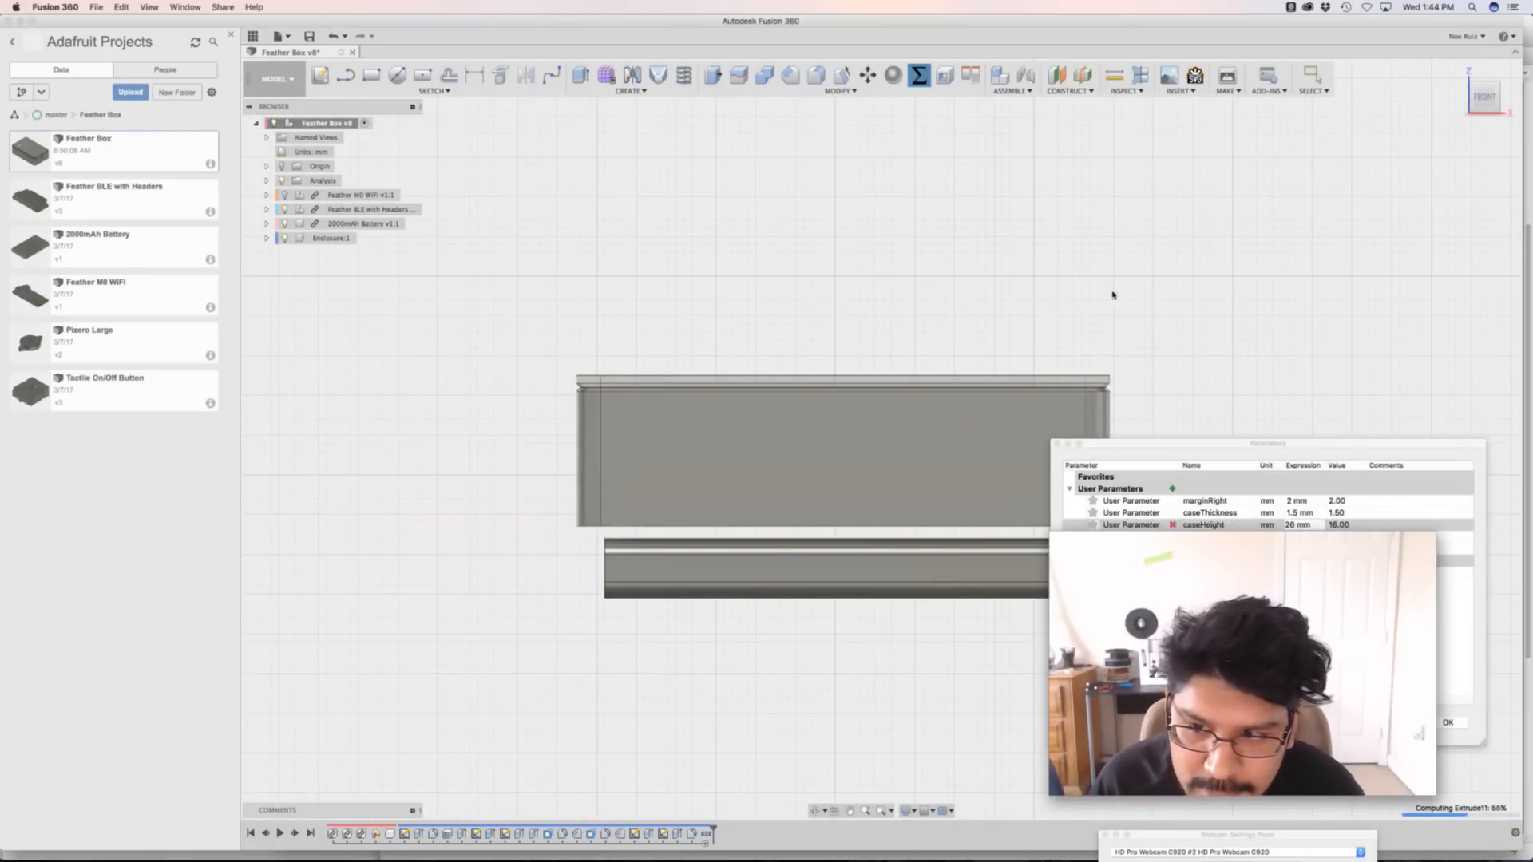
Examine how the end-wall slot and the lid's edge respond to the taller case
middle_click_drag(1061, 239, 849, 284, "shift")
scroll(828, 300, "up", 5)
scroll(609, 431, "down", 5)
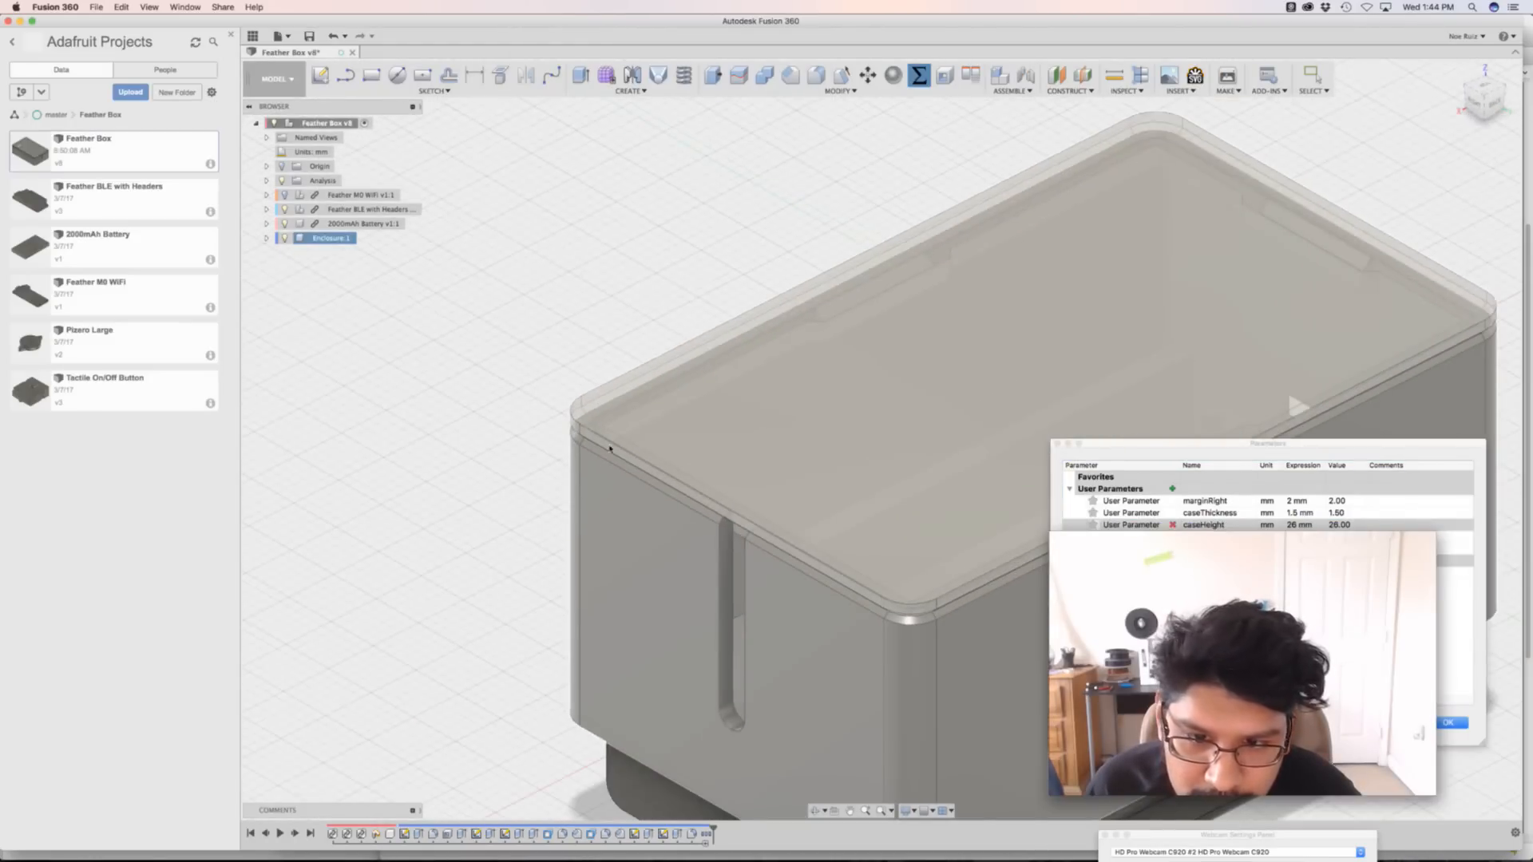
scroll(602, 424, "up", 5)
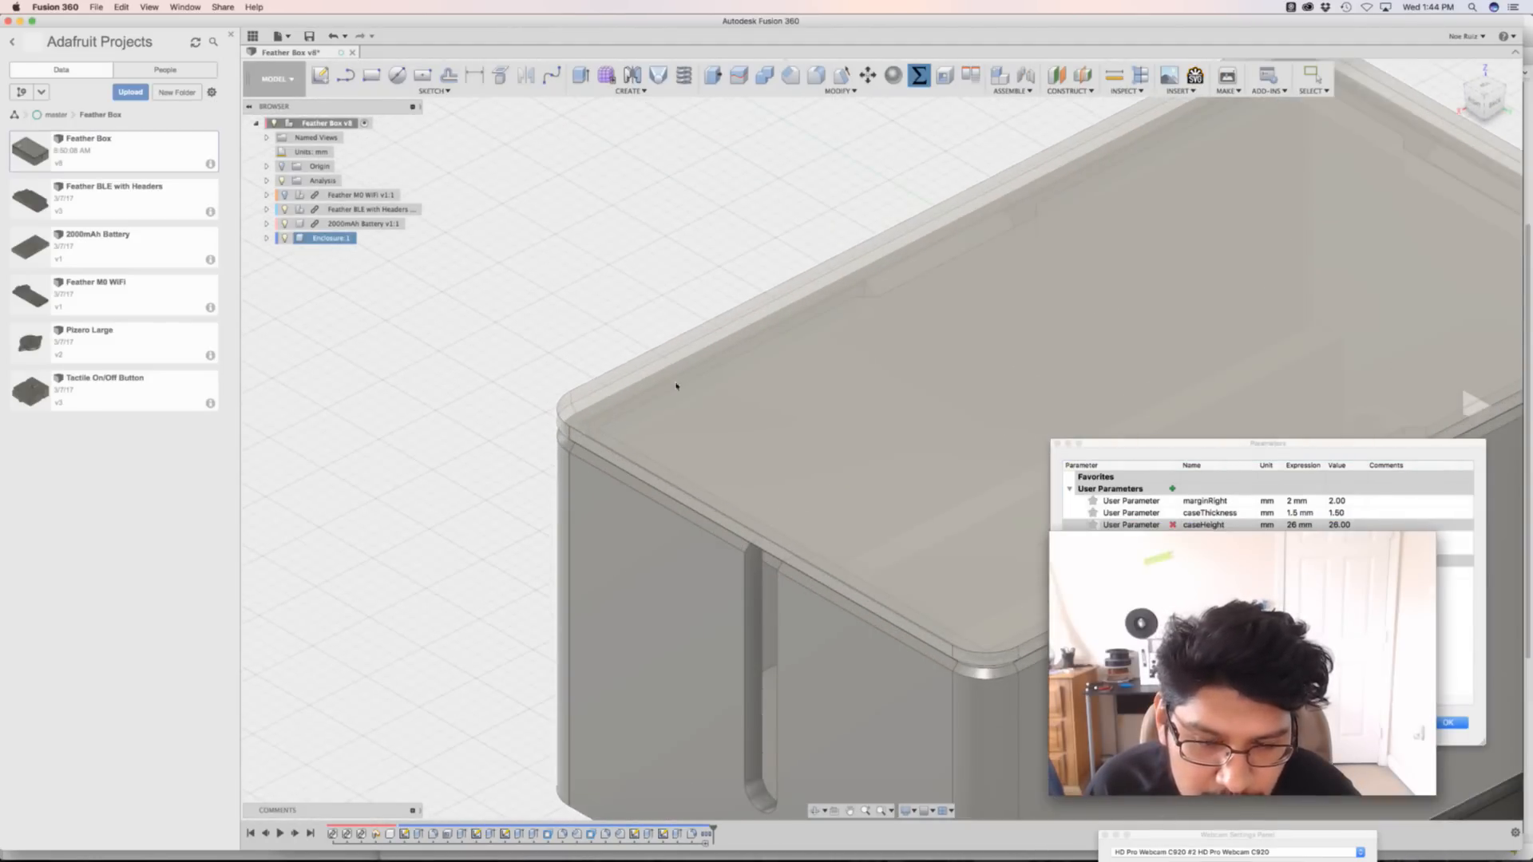
scroll(658, 338, "down", 4)
middle_click_drag(649, 273, 660, 228, "shift")
scroll(739, 329, "up", 5)
scroll(793, 324, "down", 5)
scroll(786, 315, "up", 4)
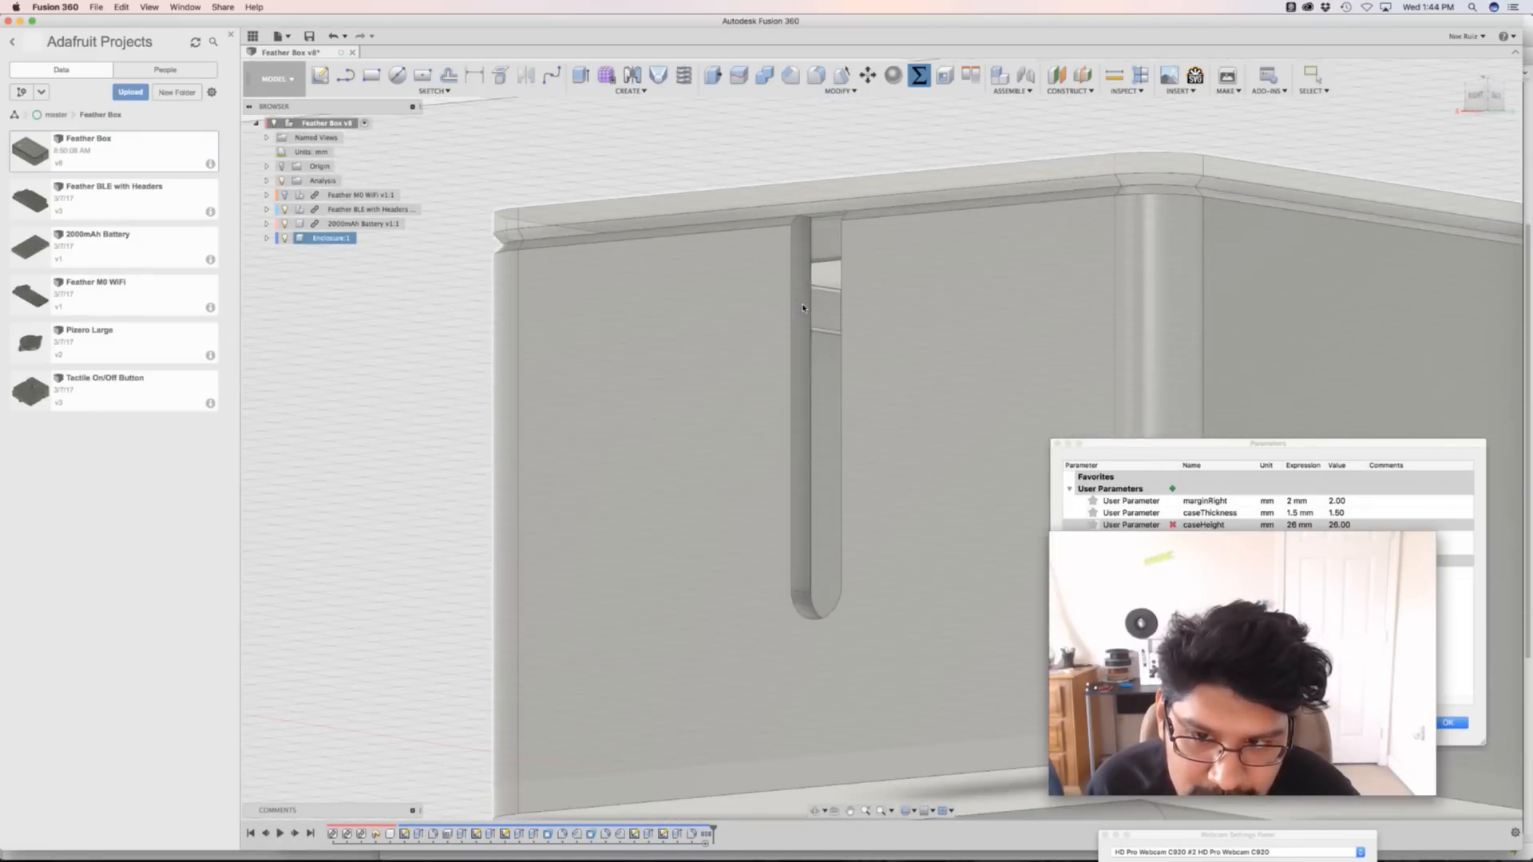
scroll(782, 313, "down", 1)
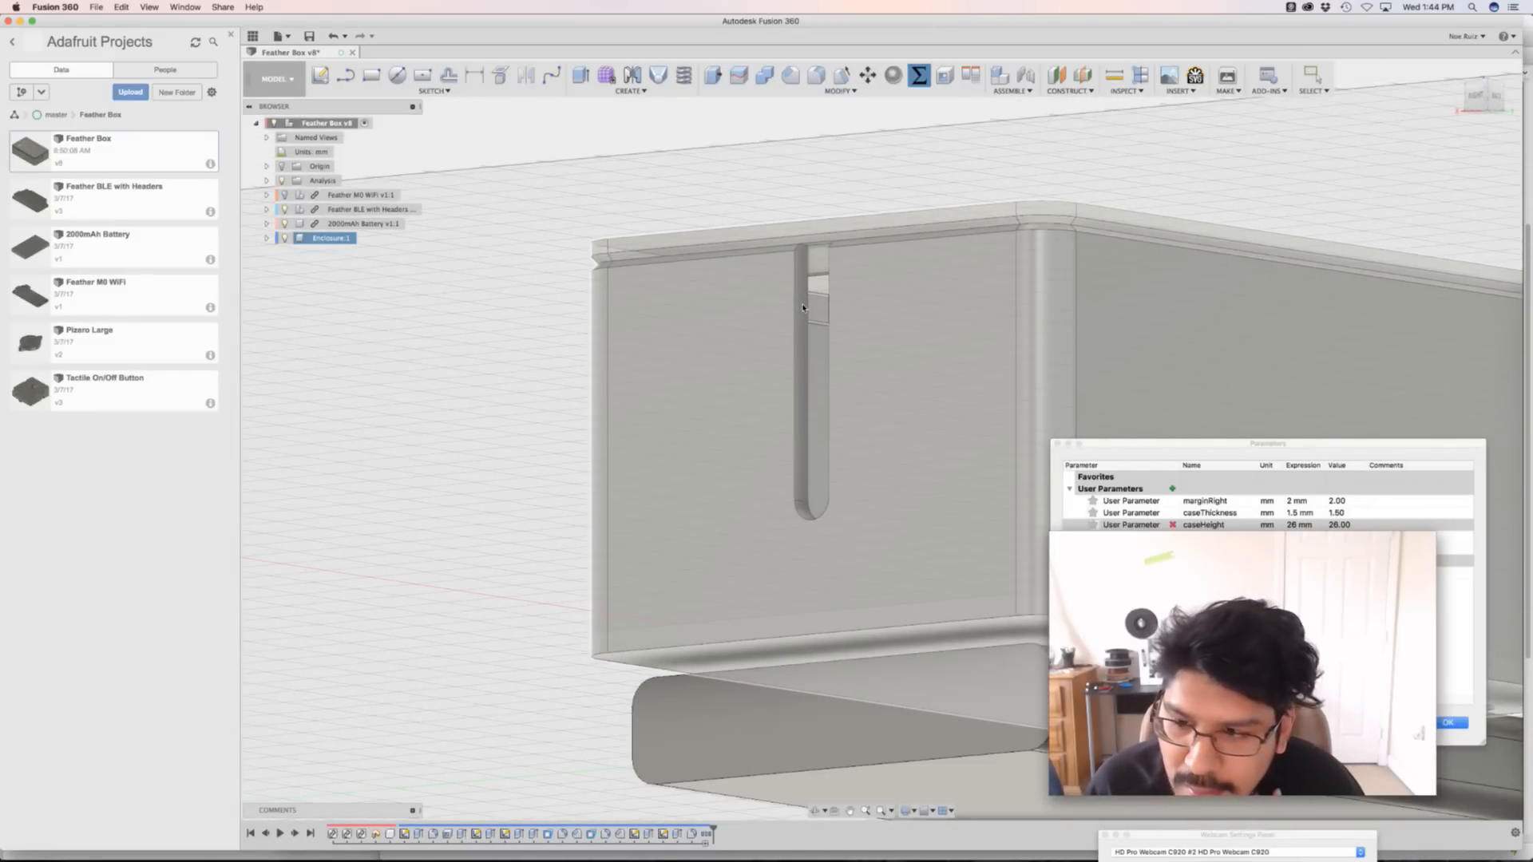
Set the caseHeight parameter to 16 mm
double_click(1294, 525)
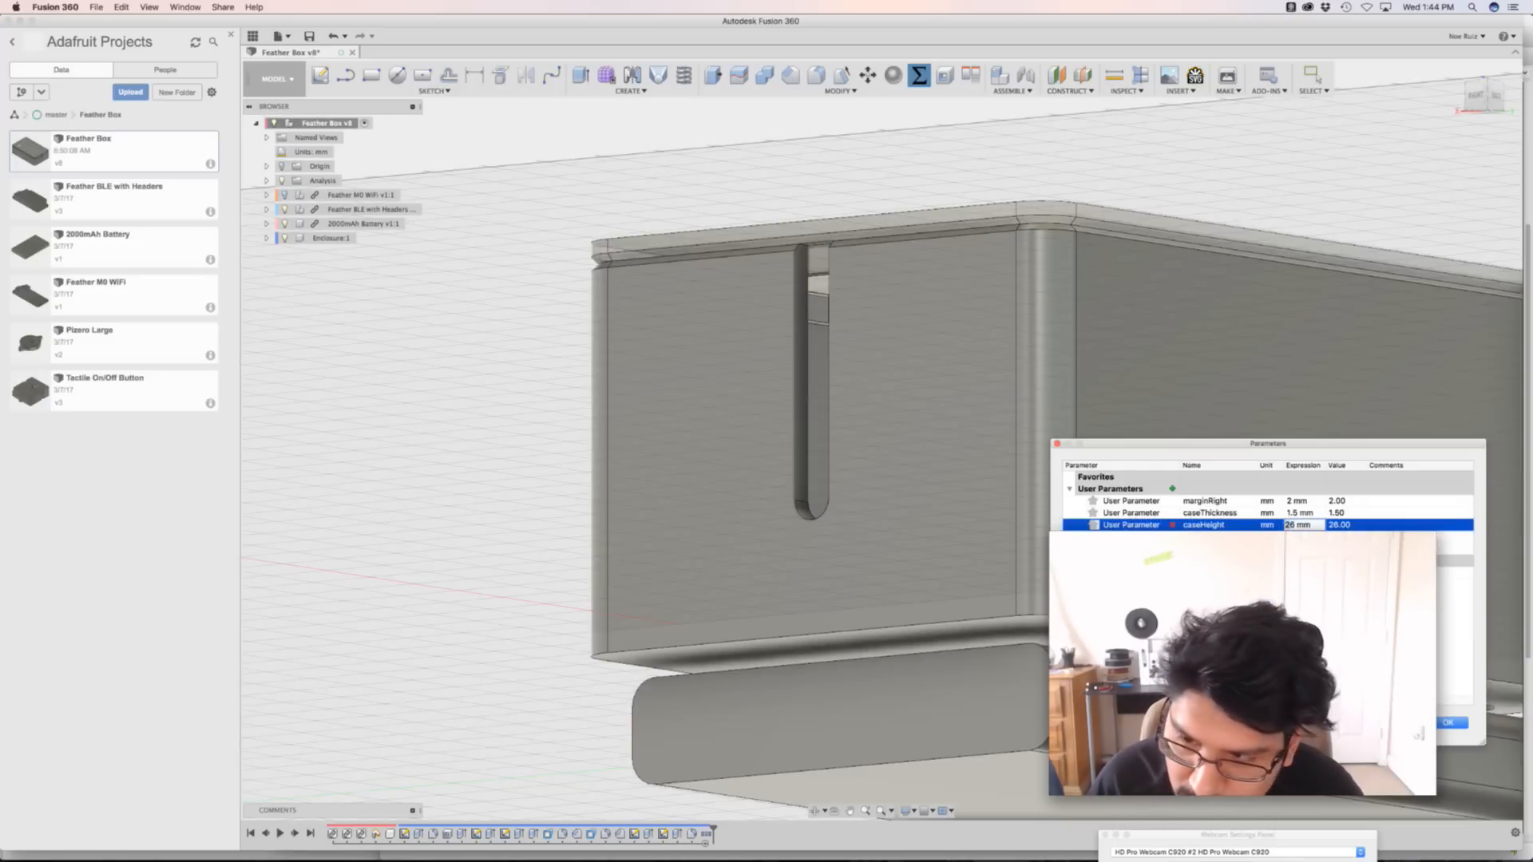
type("1")
key("Return")
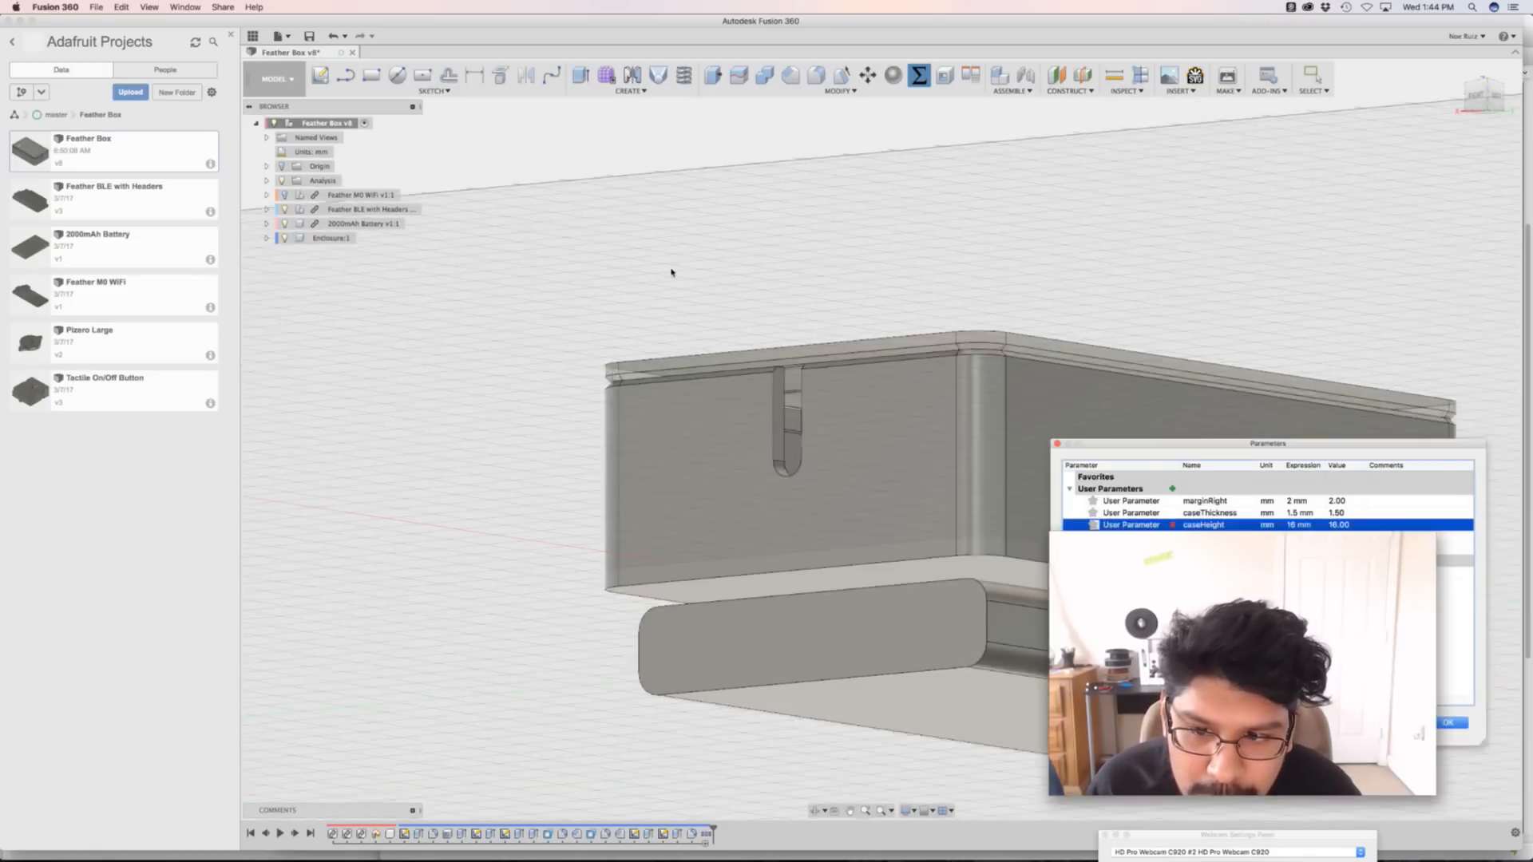
Examine the whole enclosure from the USB opening end and close the parameters table
middle_click_drag(760, 305, 917, 301, "shift")
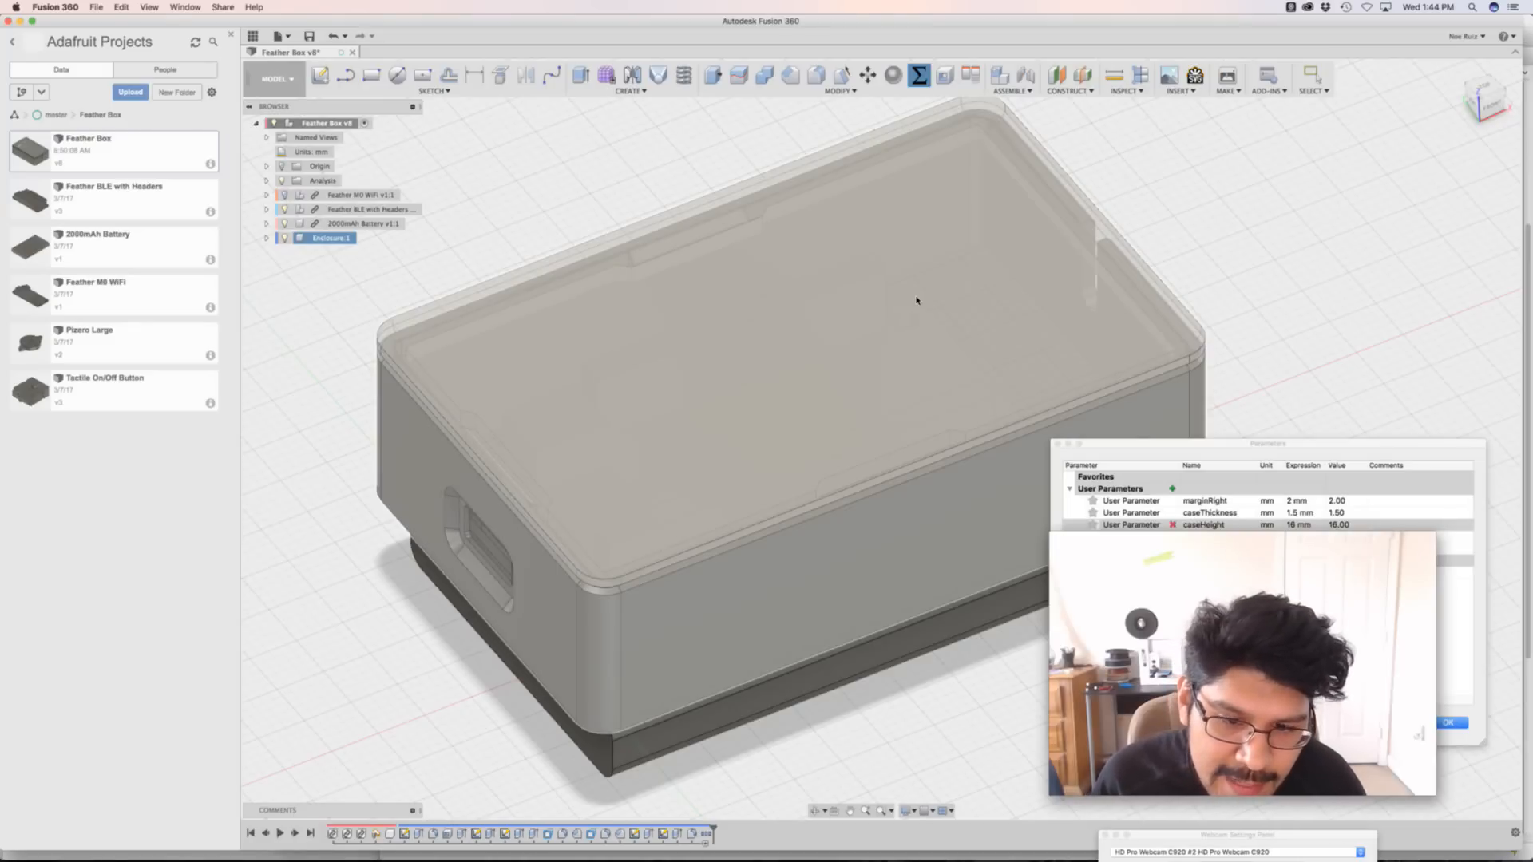
middle_click_drag(458, 269, 553, 204)
scroll(538, 281, "down", 2)
middle_click_drag(538, 281, 591, 391)
scroll(610, 306, "up", 3)
scroll(607, 304, "down", 1)
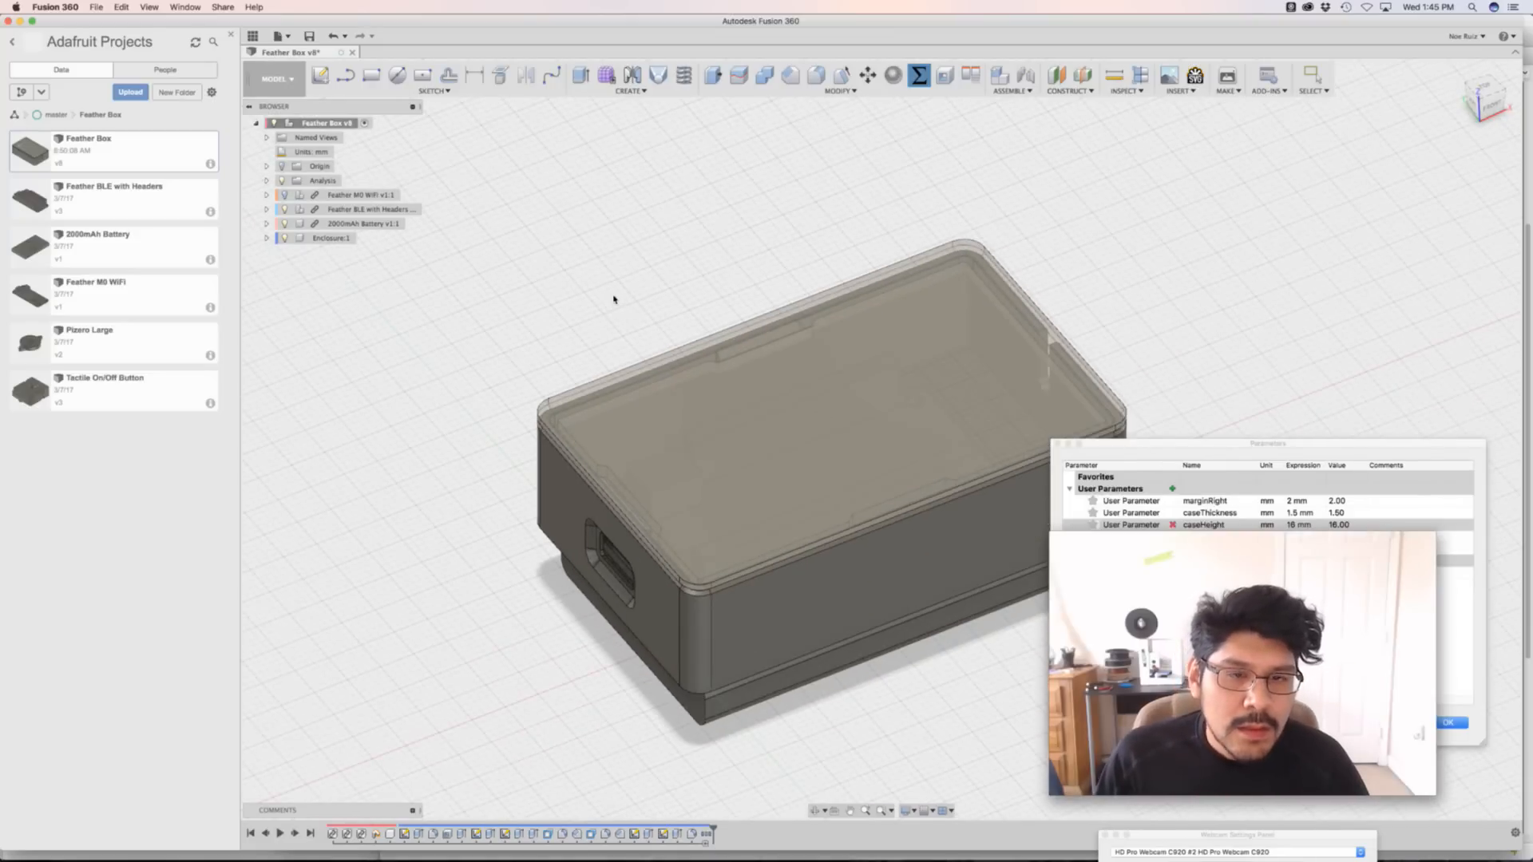
middle_click_drag(670, 309, 600, 316, "shift")
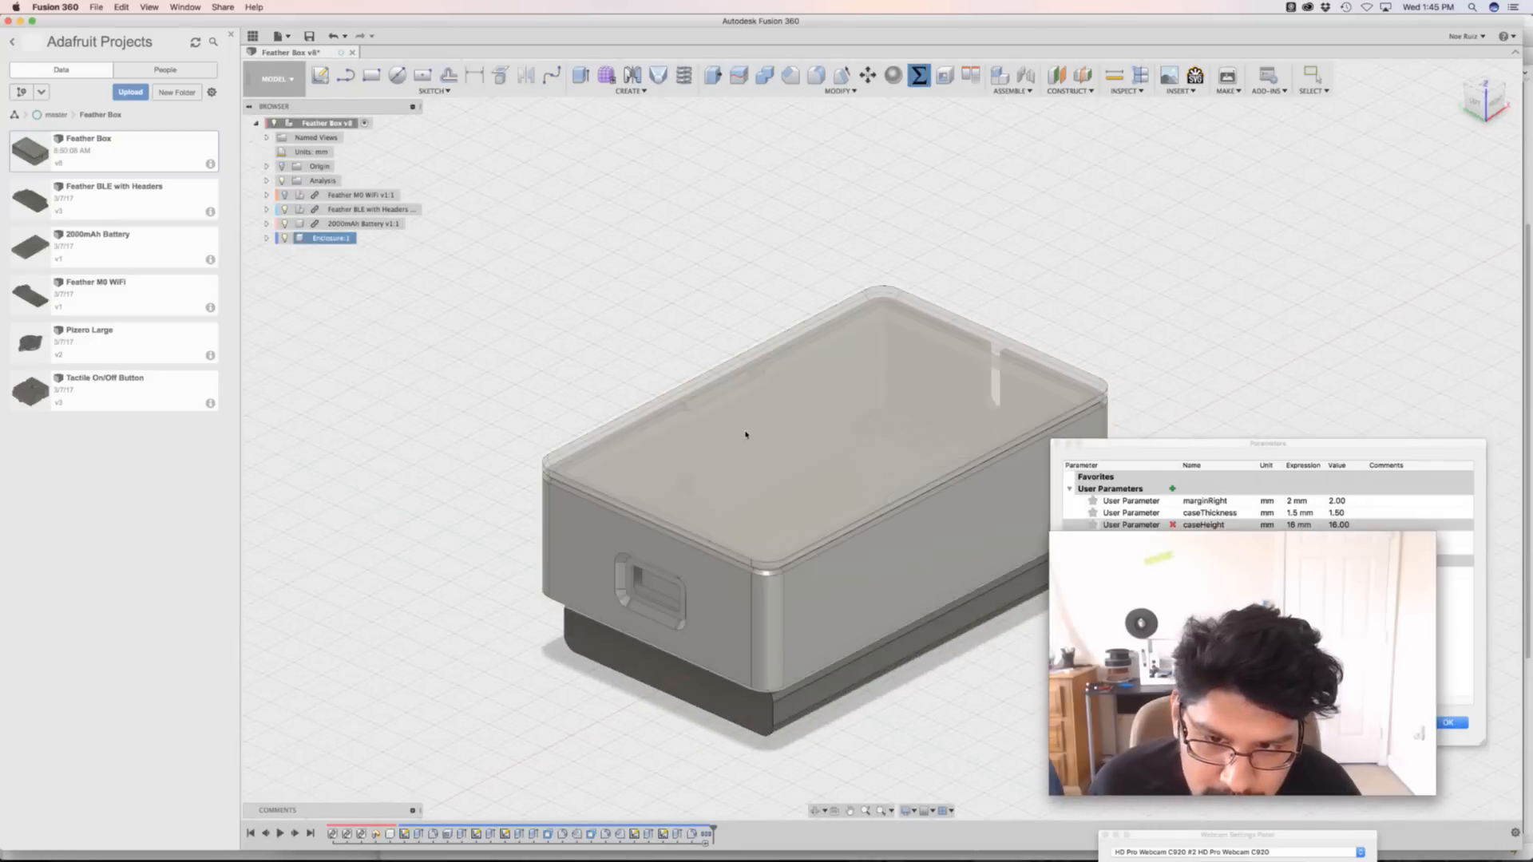
left_click(744, 435)
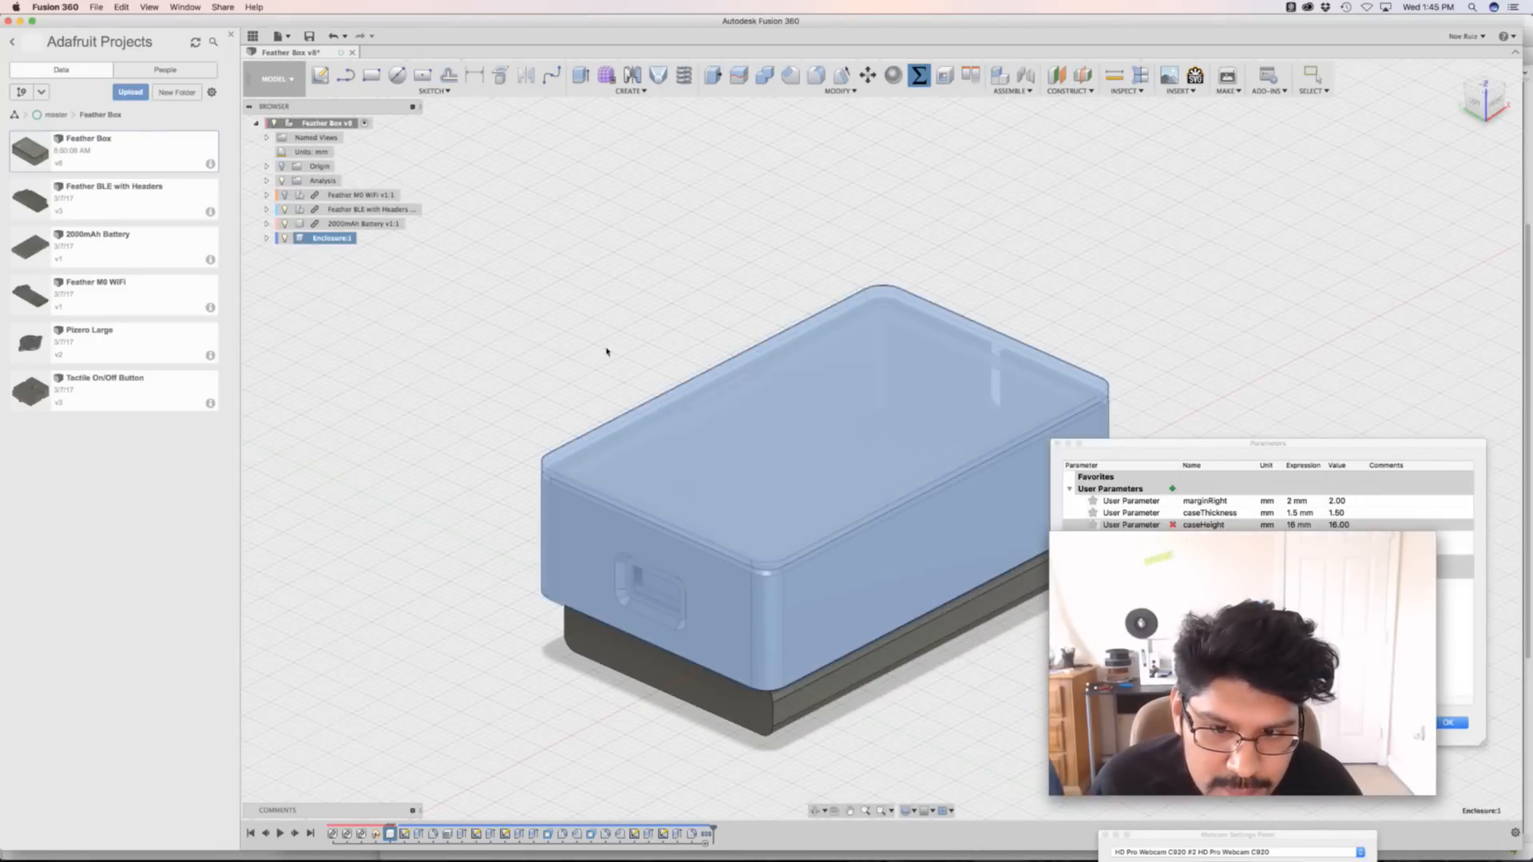
left_click(1450, 721)
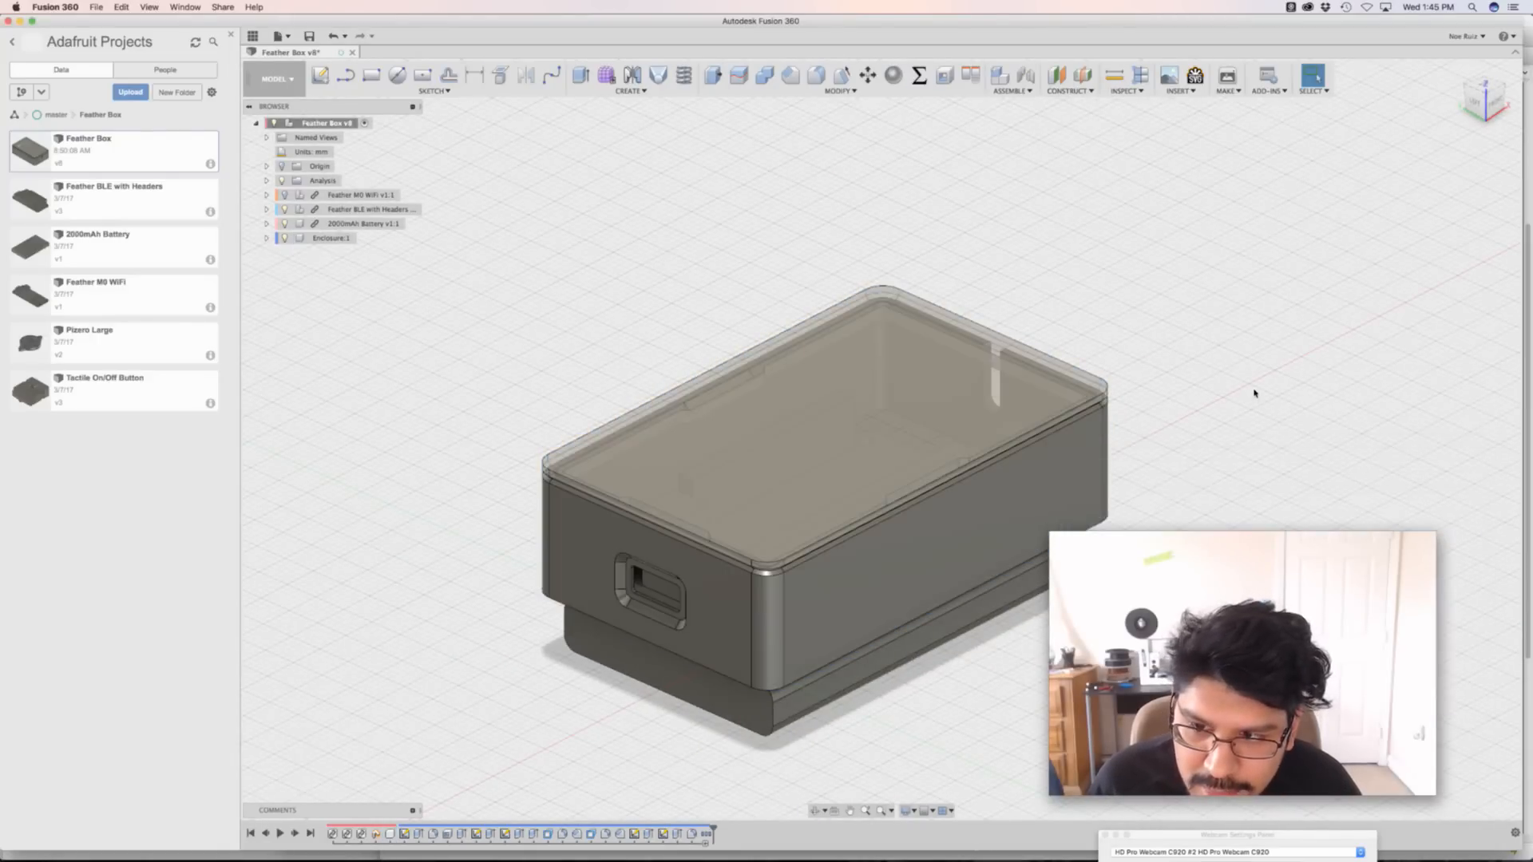
scroll(735, 411, "up", 5)
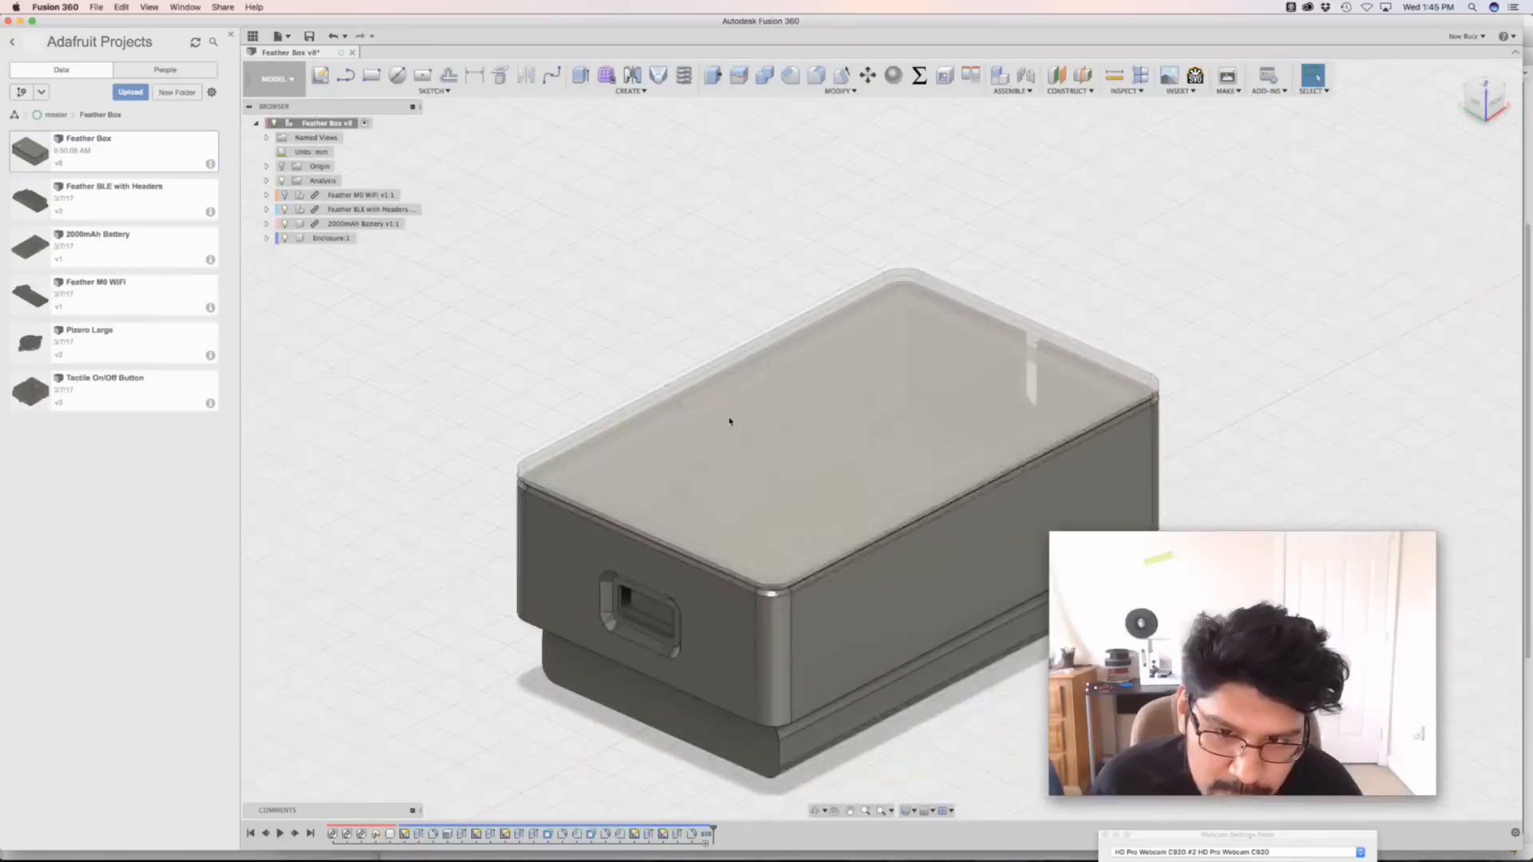
scroll(715, 413, "down", 4)
key("super+Tab")
key("super+Tab")
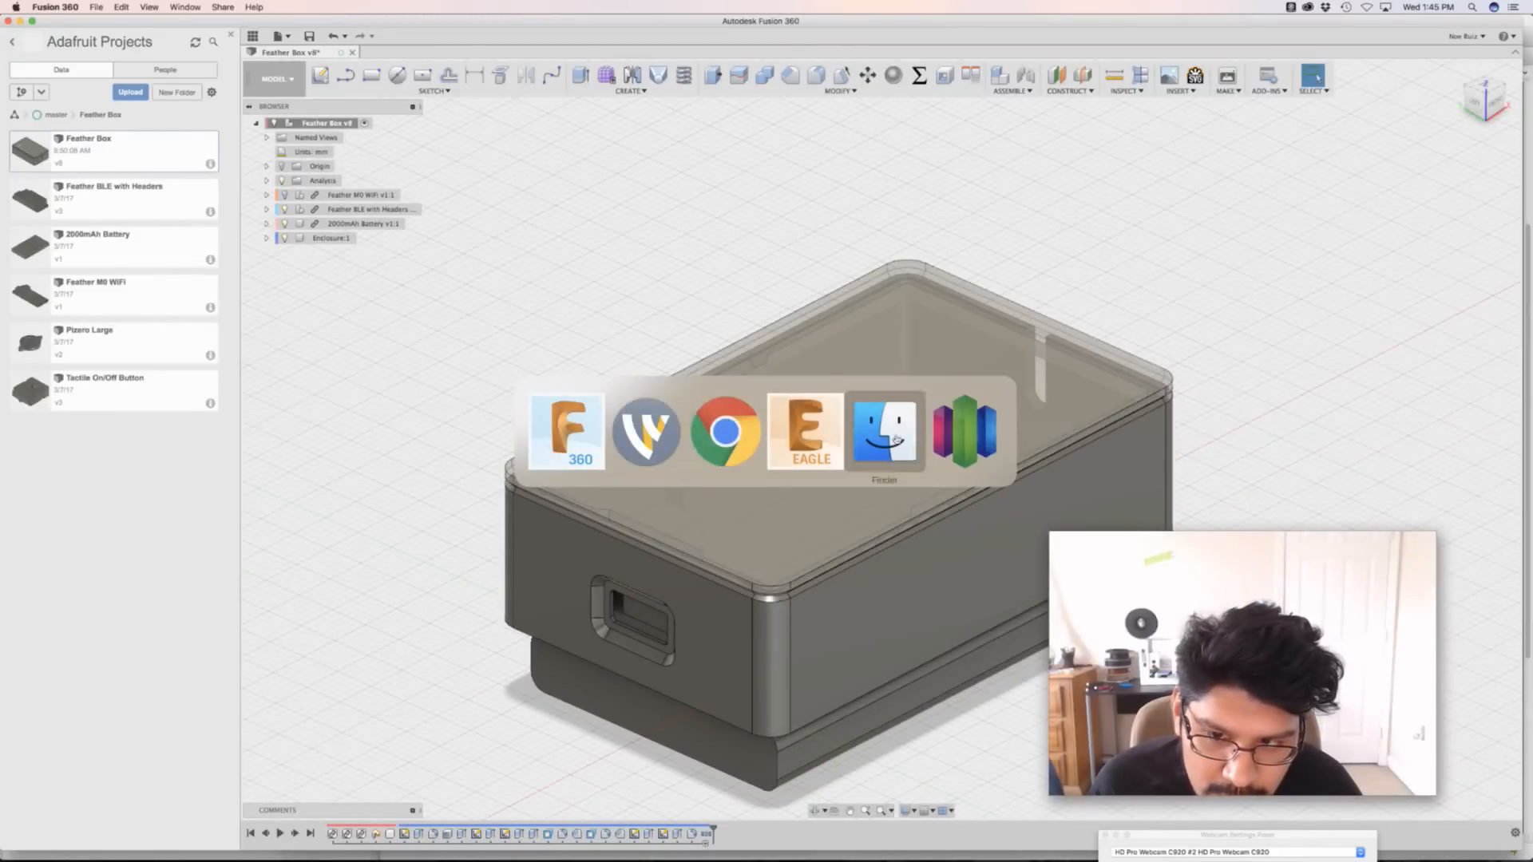
left_click(566, 431)
Export the enclosure's top [generic] body as a binary, medium-refinement STL named feather-top-generic.stl in the stls folder
left_click(268, 238)
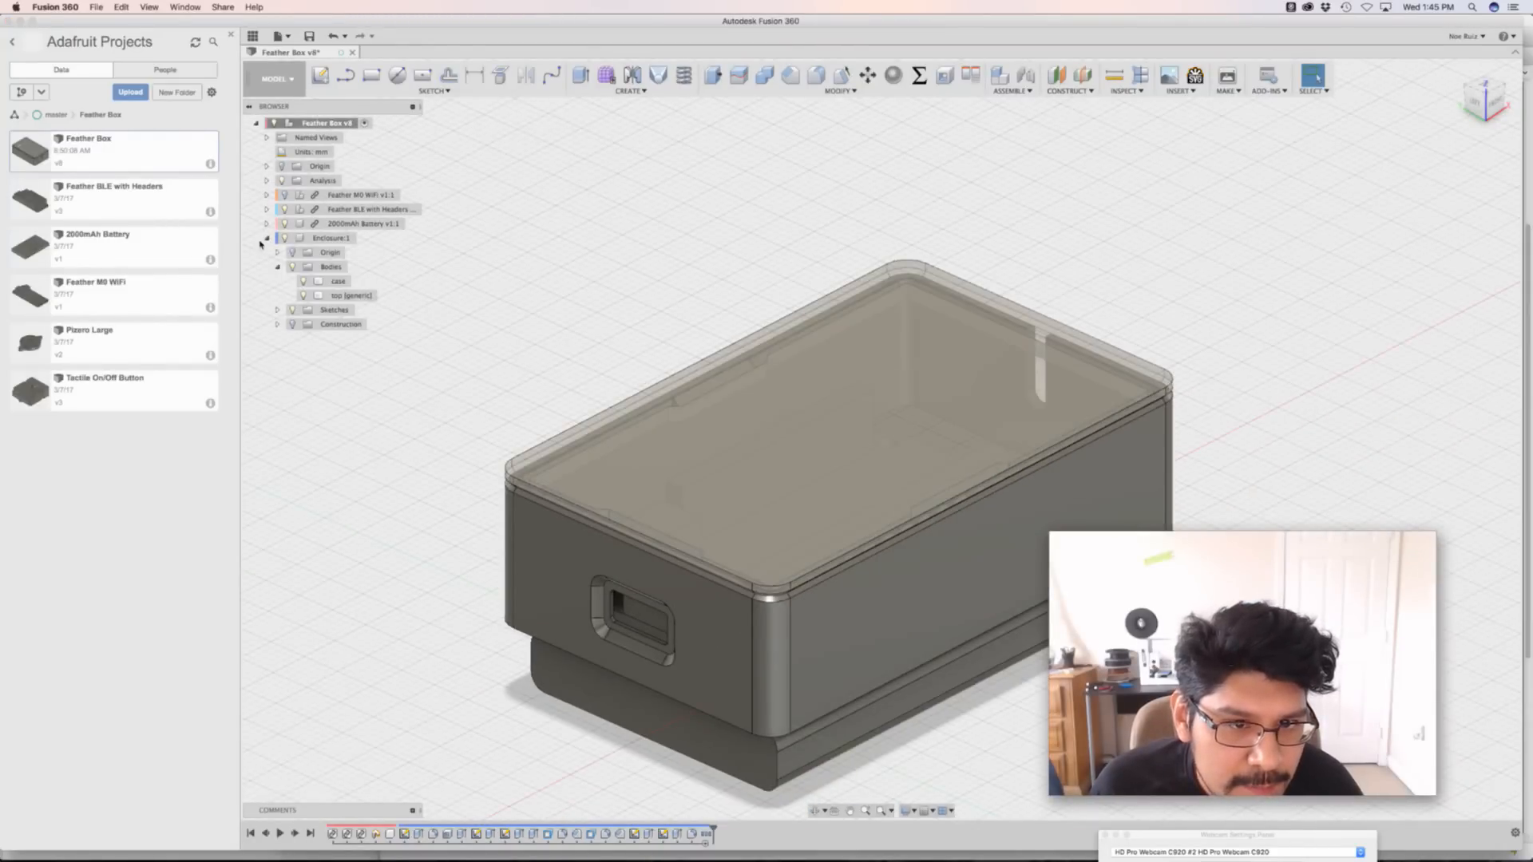
left_click(335, 296)
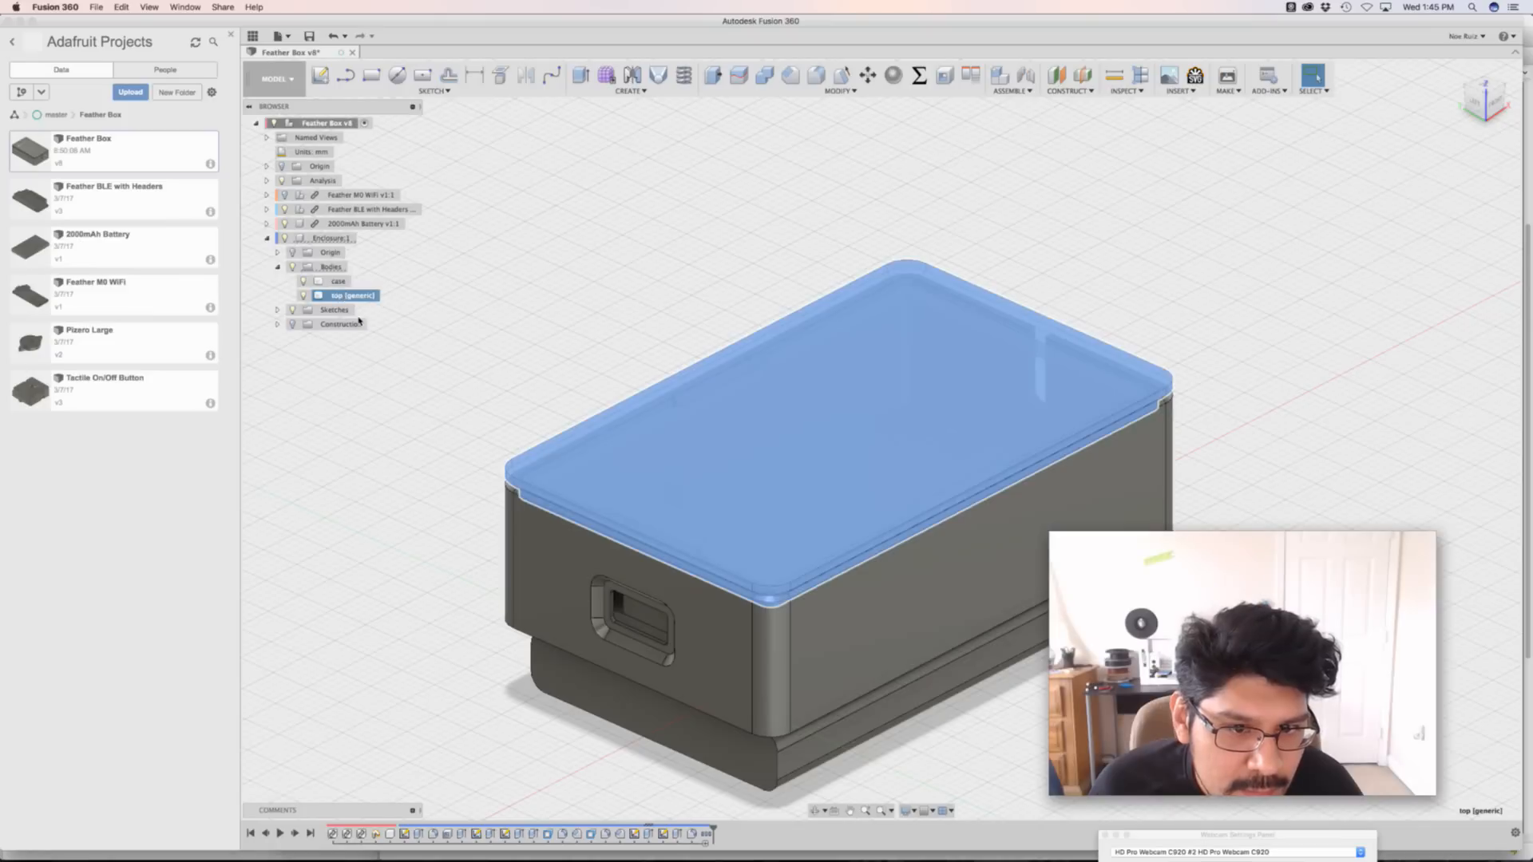
right_click(335, 297)
left_click(401, 392)
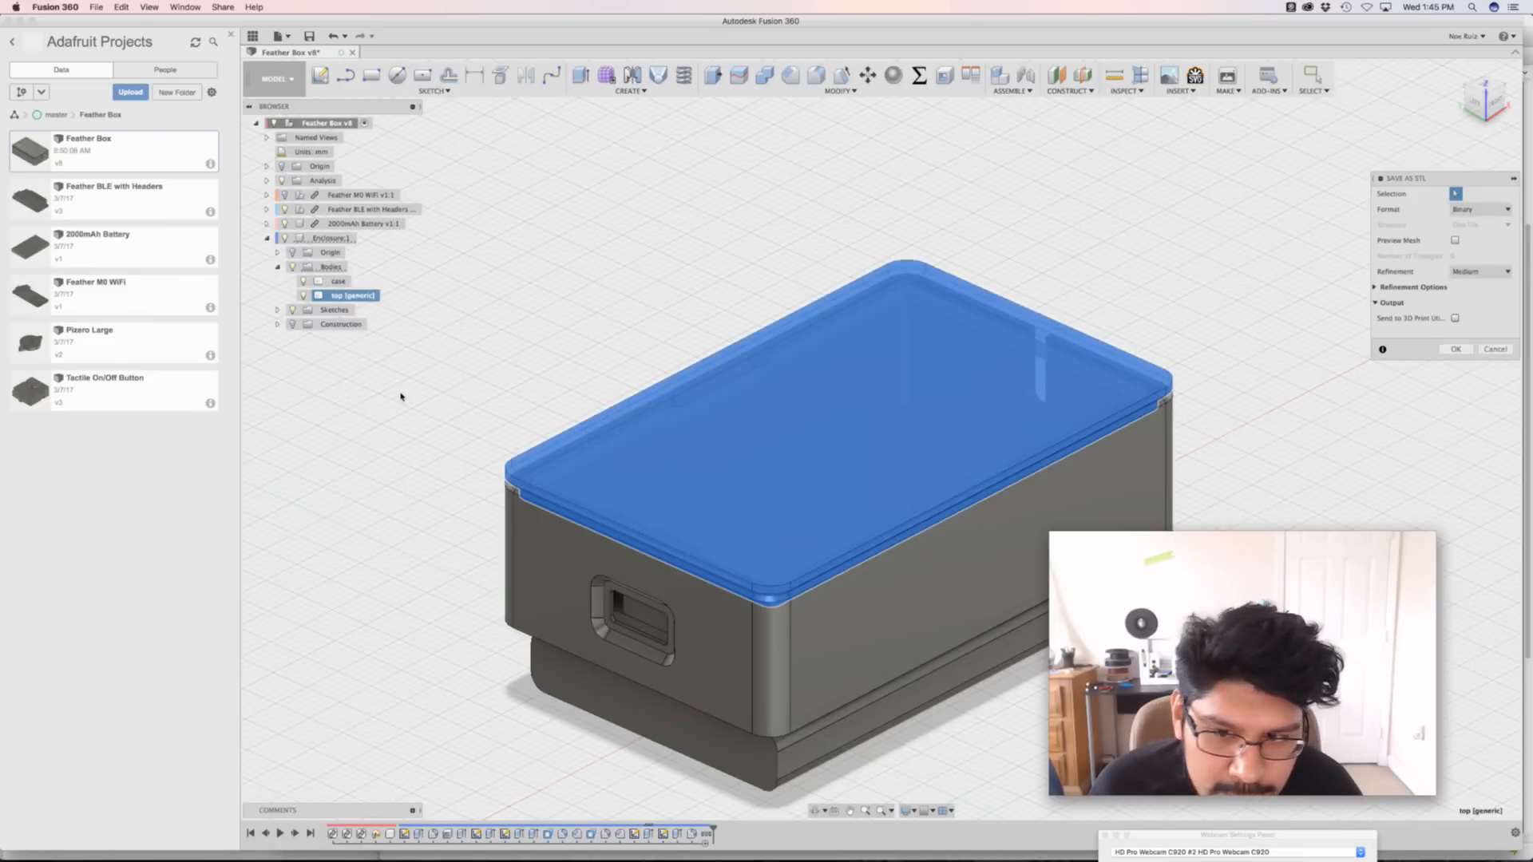
left_click(1456, 348)
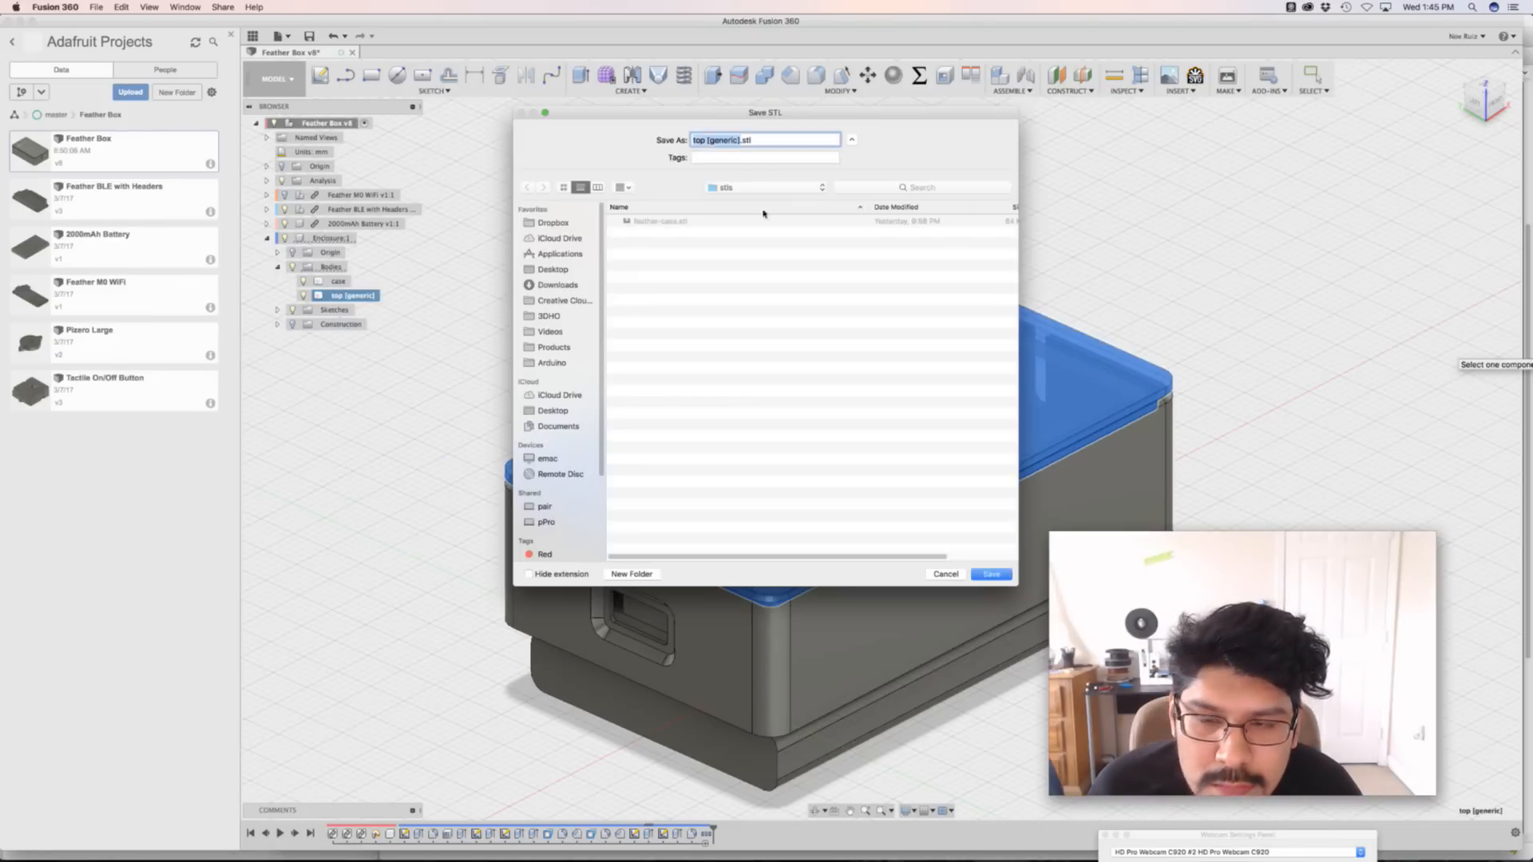
type("feather-top")
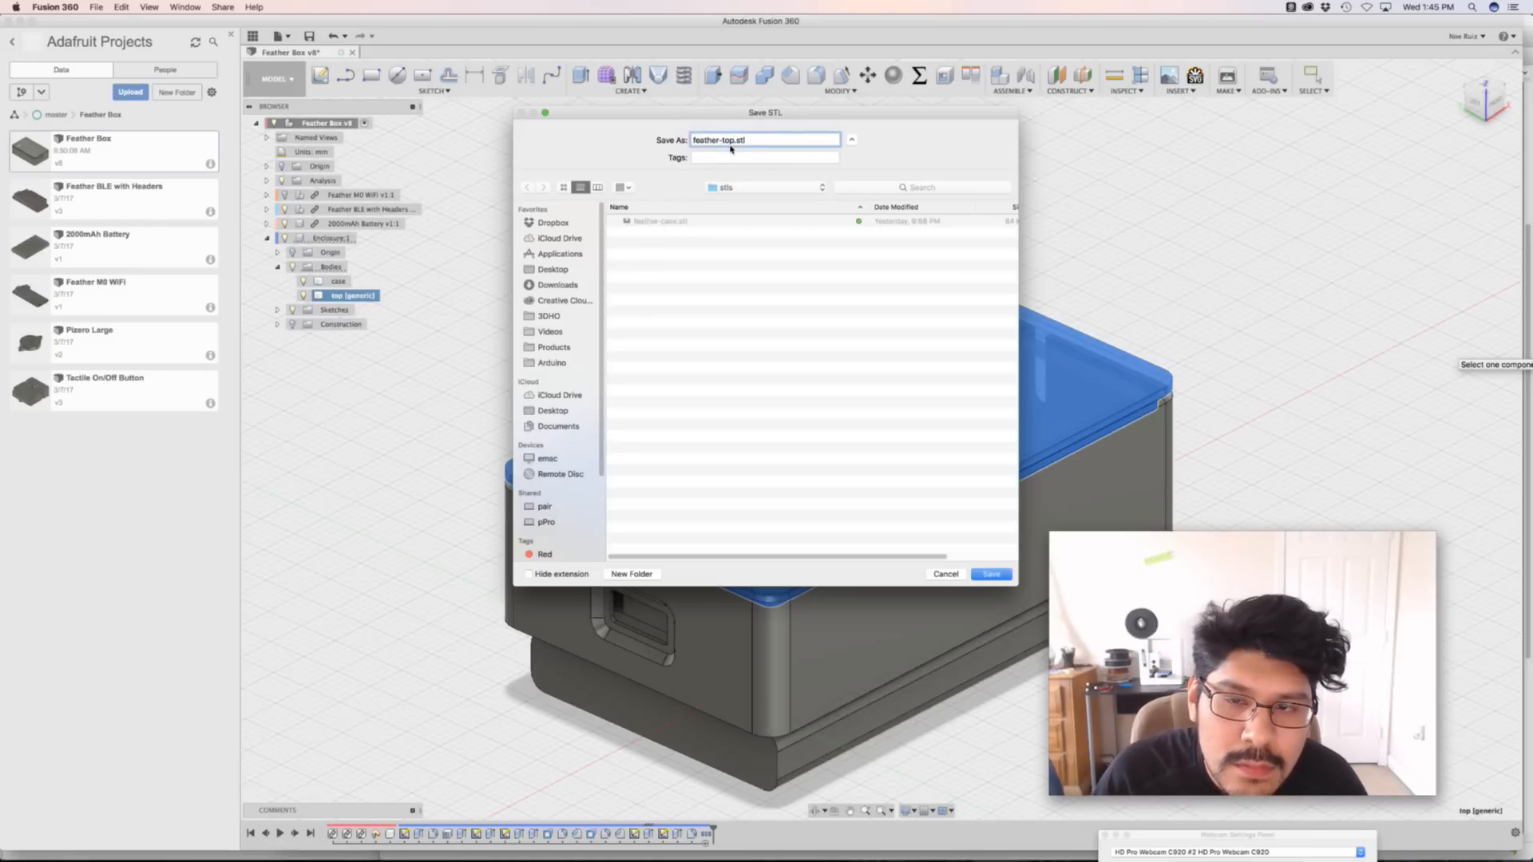
type("-generic")
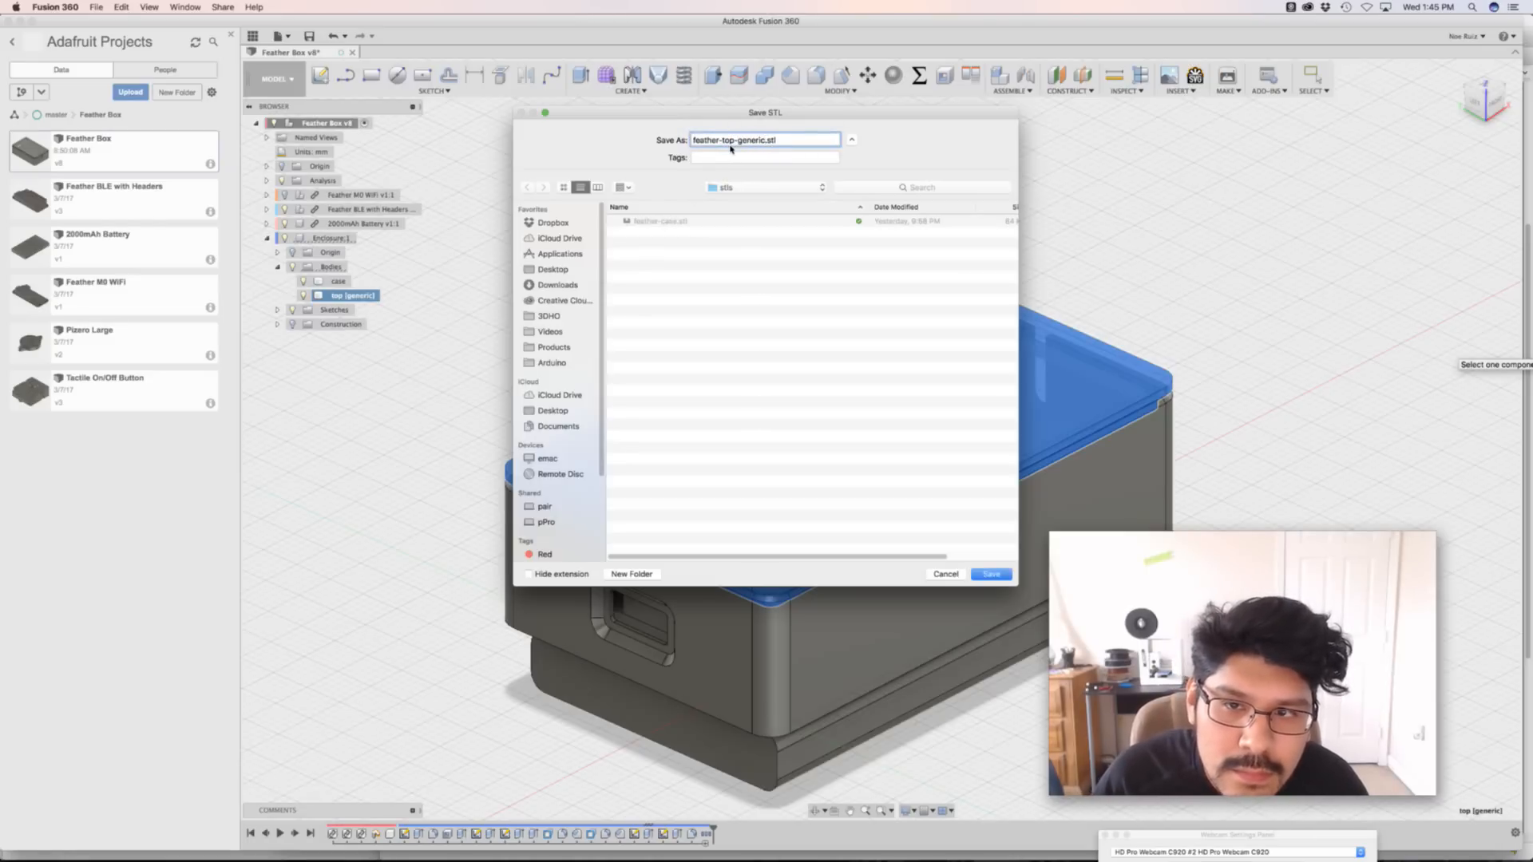
key("Return")
Switch to Simplify3D, leave the case's toolpath preview and remove its model from the build list
key("super+Tab")
key("super+Tab")
key("super+Tab")
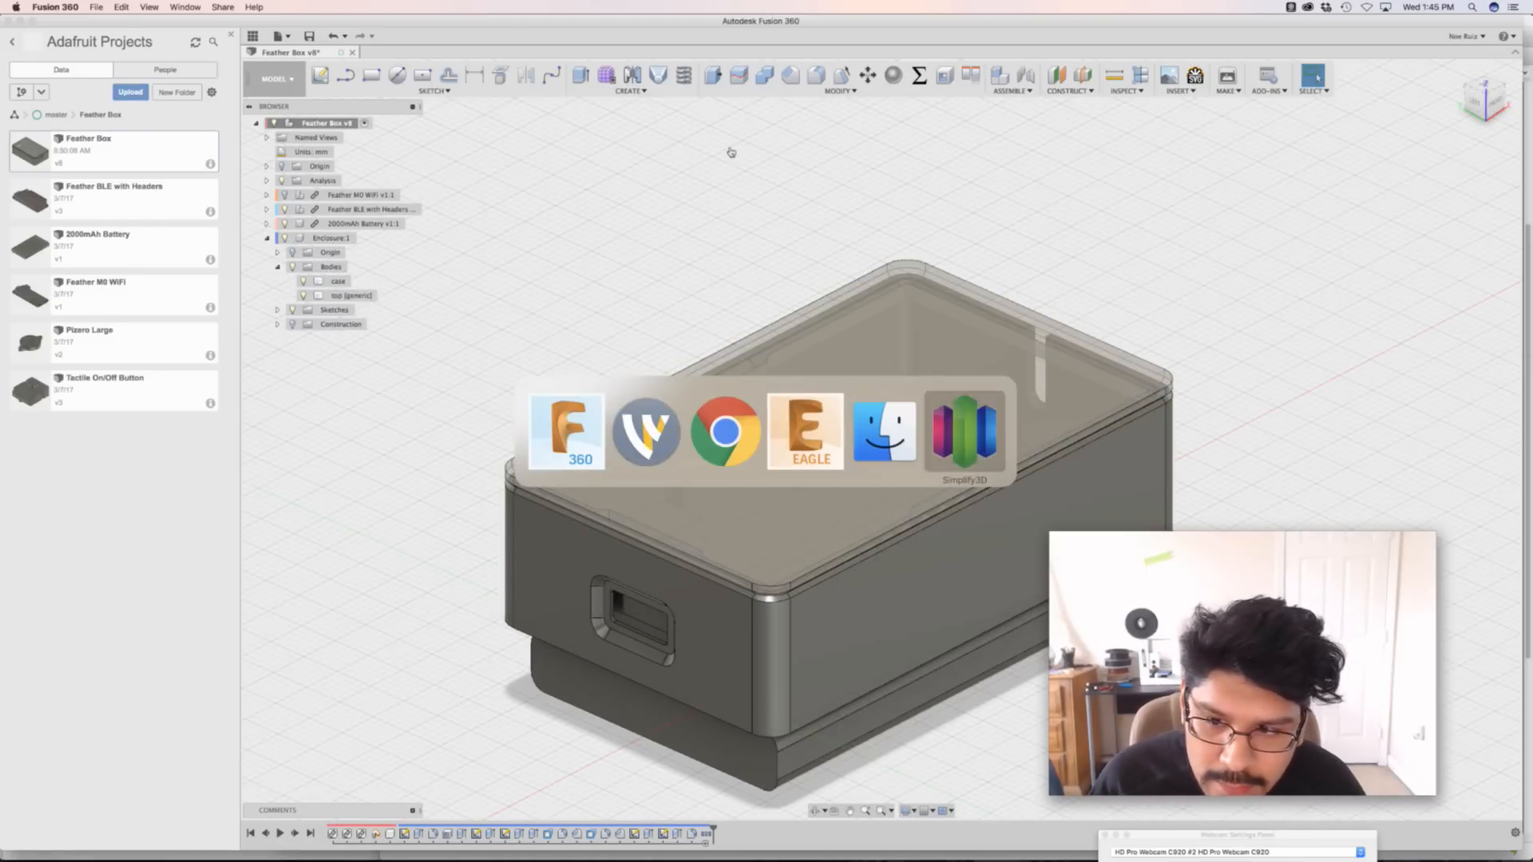
left_click_drag(399, 580, 374, 493)
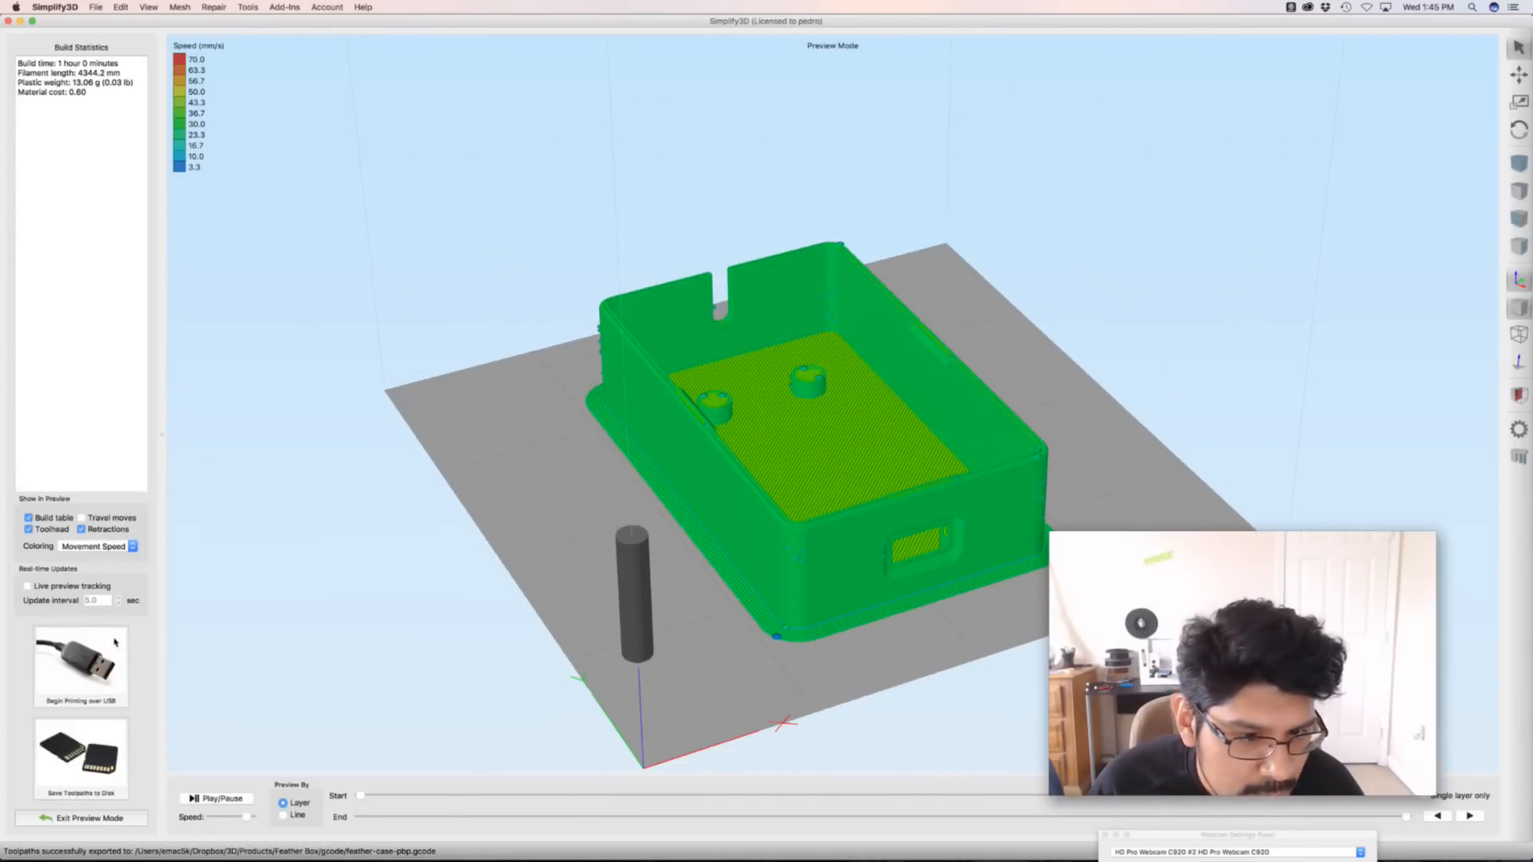
left_click(94, 818)
left_click(90, 390)
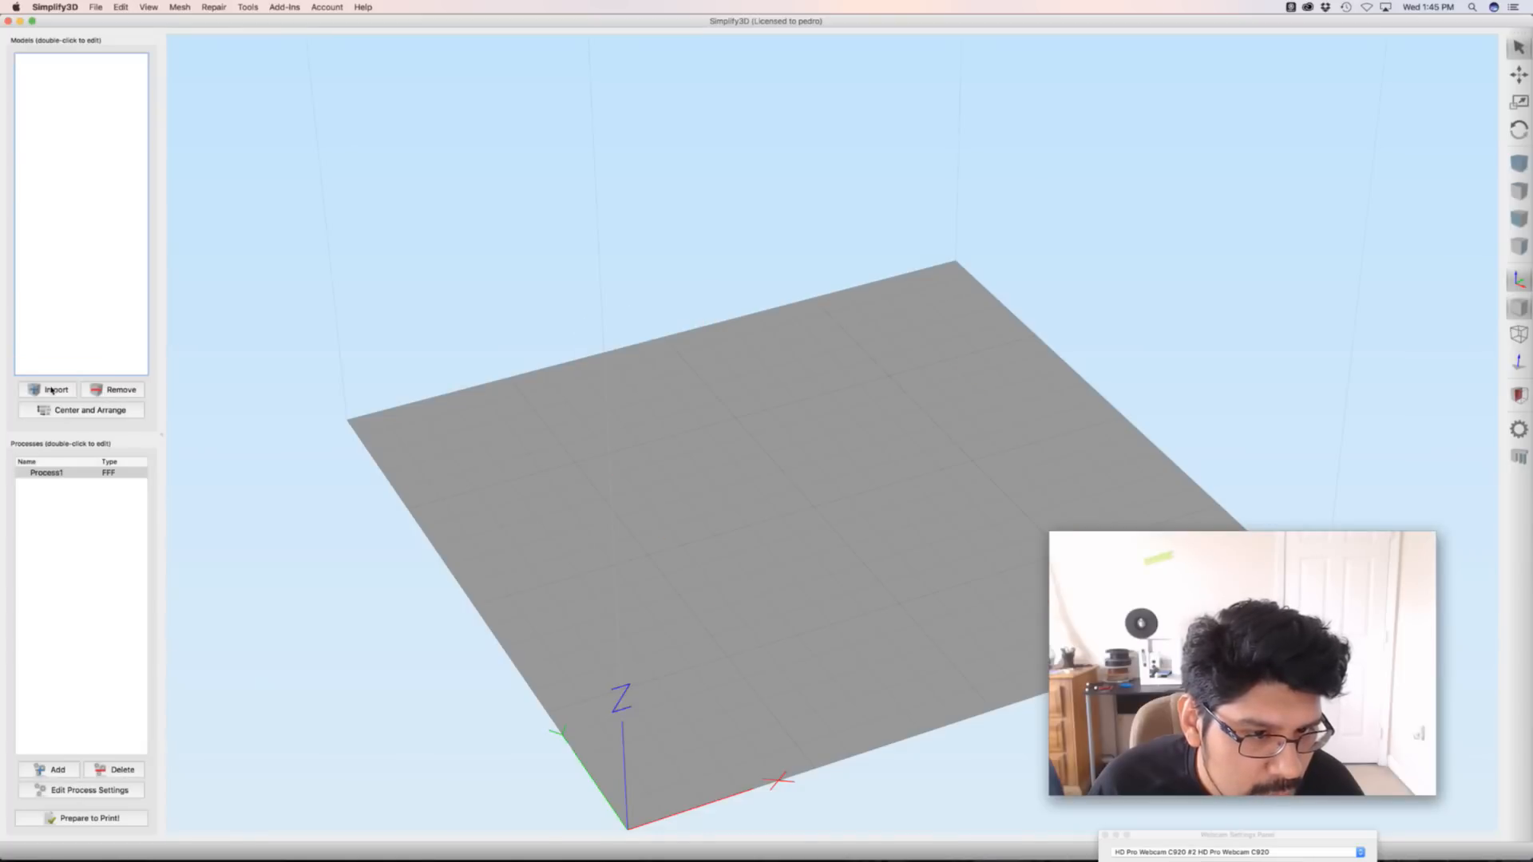
Import feather-top-generic.stl from the stls folder
left_click(51, 391)
left_click(754, 179)
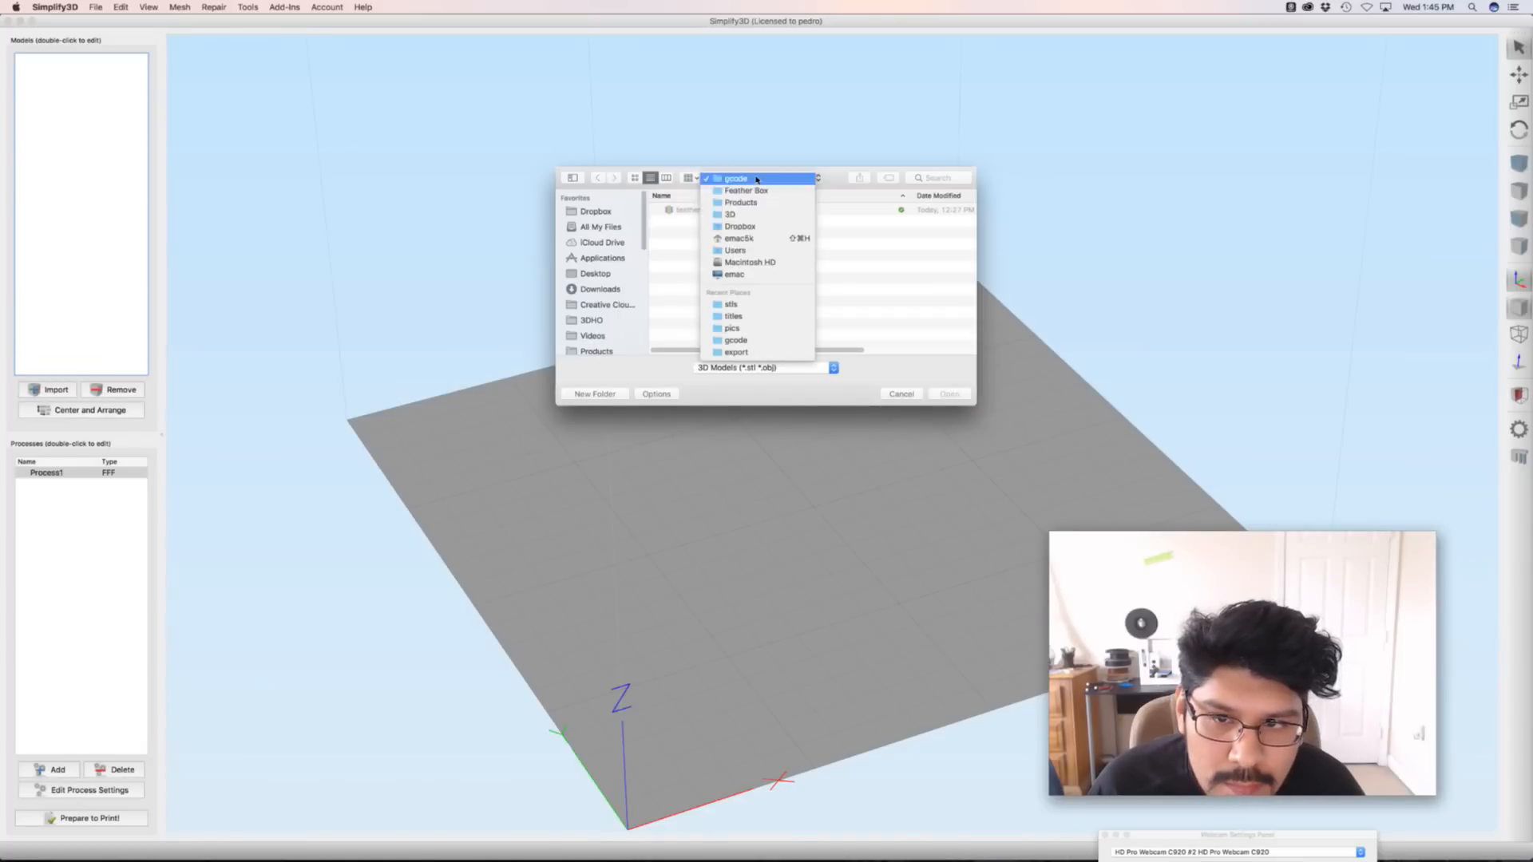
left_click(647, 309)
left_click(731, 220)
left_click(736, 210)
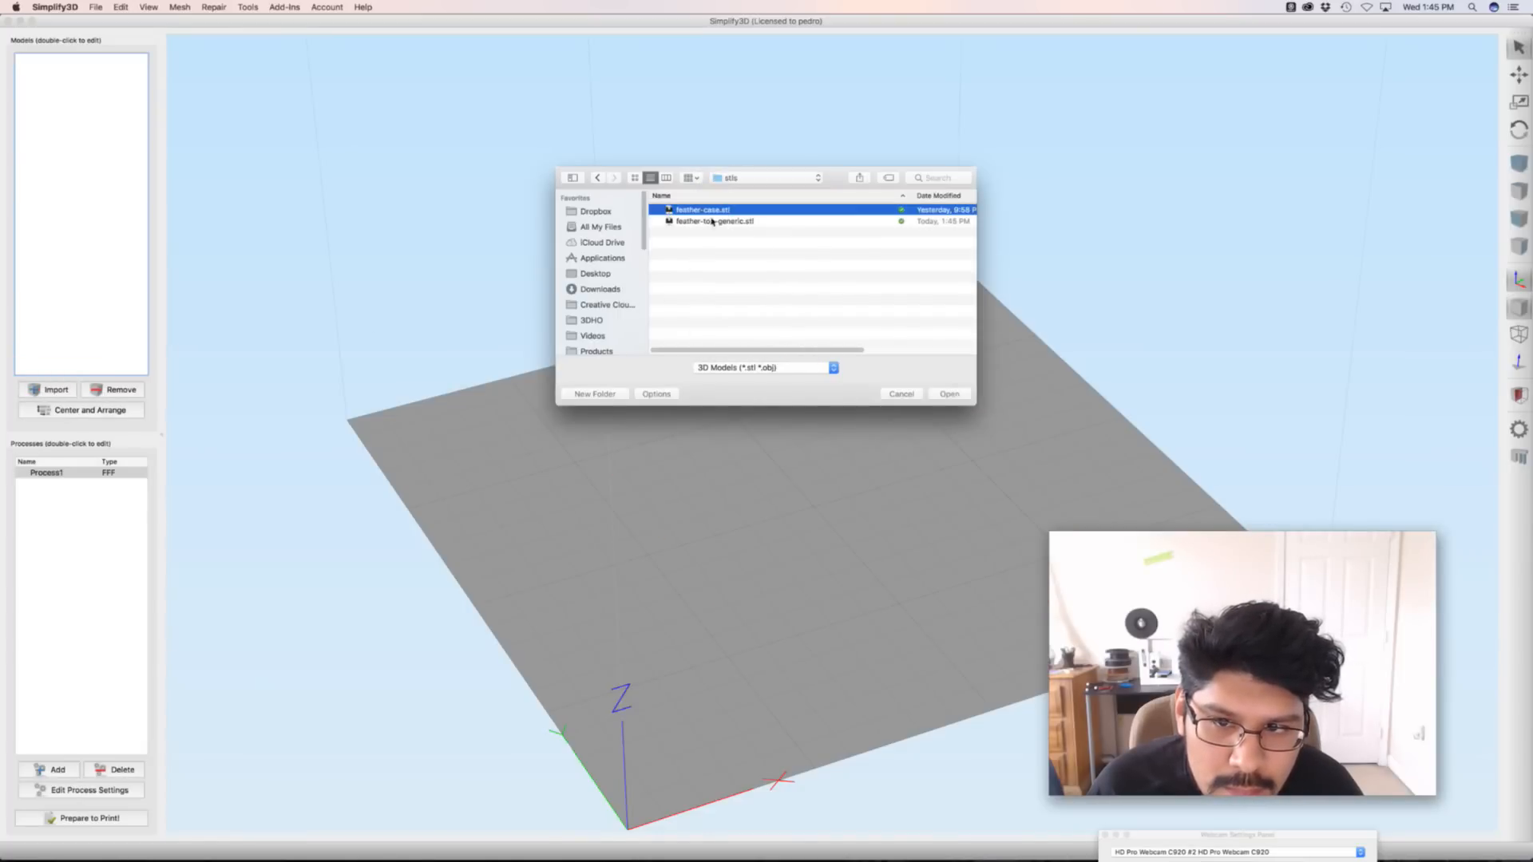
left_click(712, 223)
left_click(952, 394)
Place the lid's large flat outer surface on the print bed
left_click_drag(978, 394, 894, 602)
key("super+l")
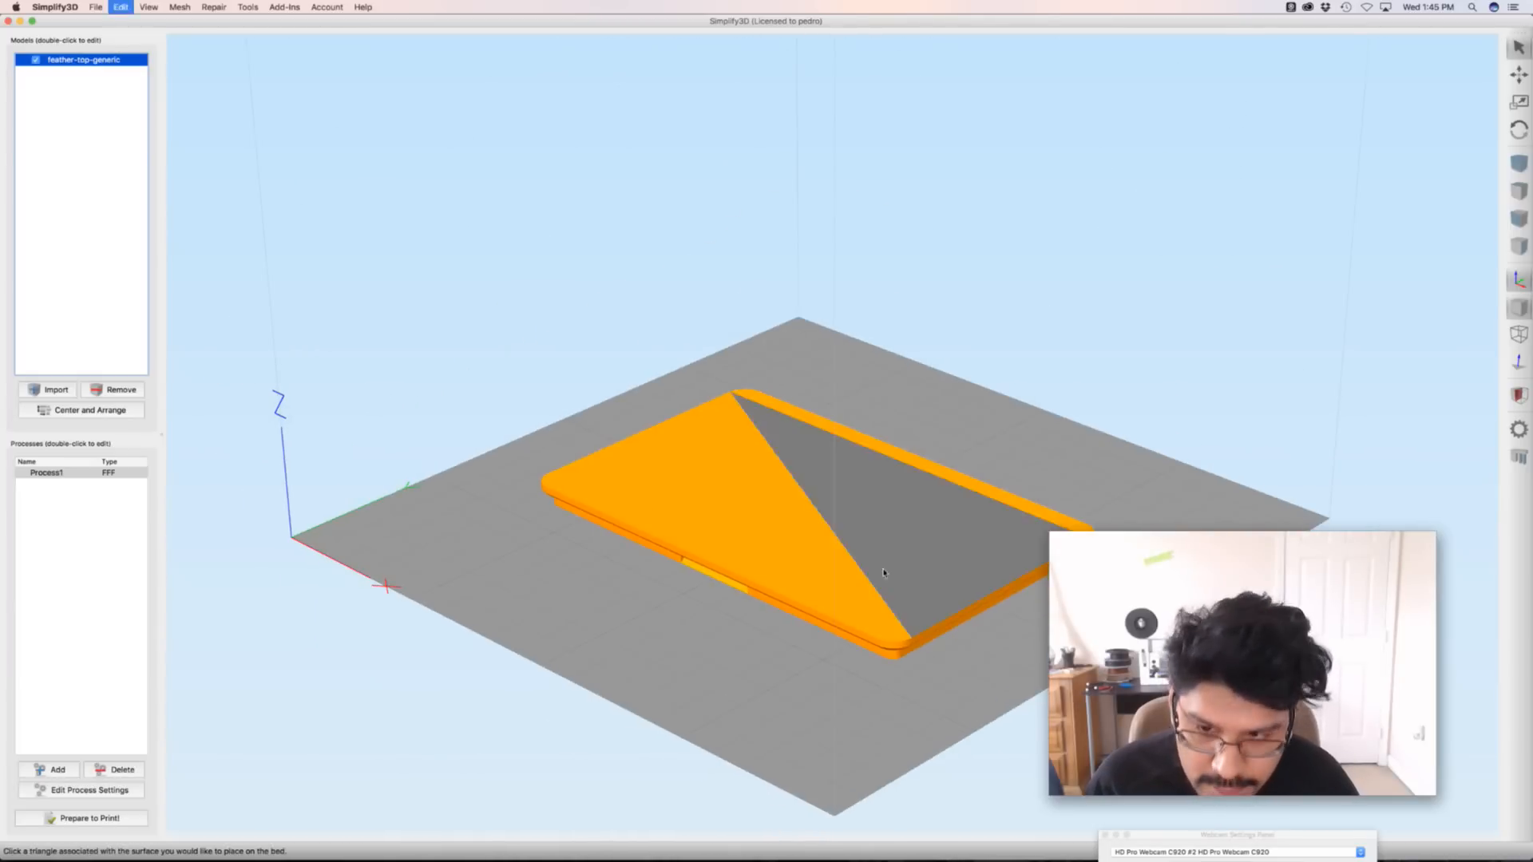
left_click(786, 532)
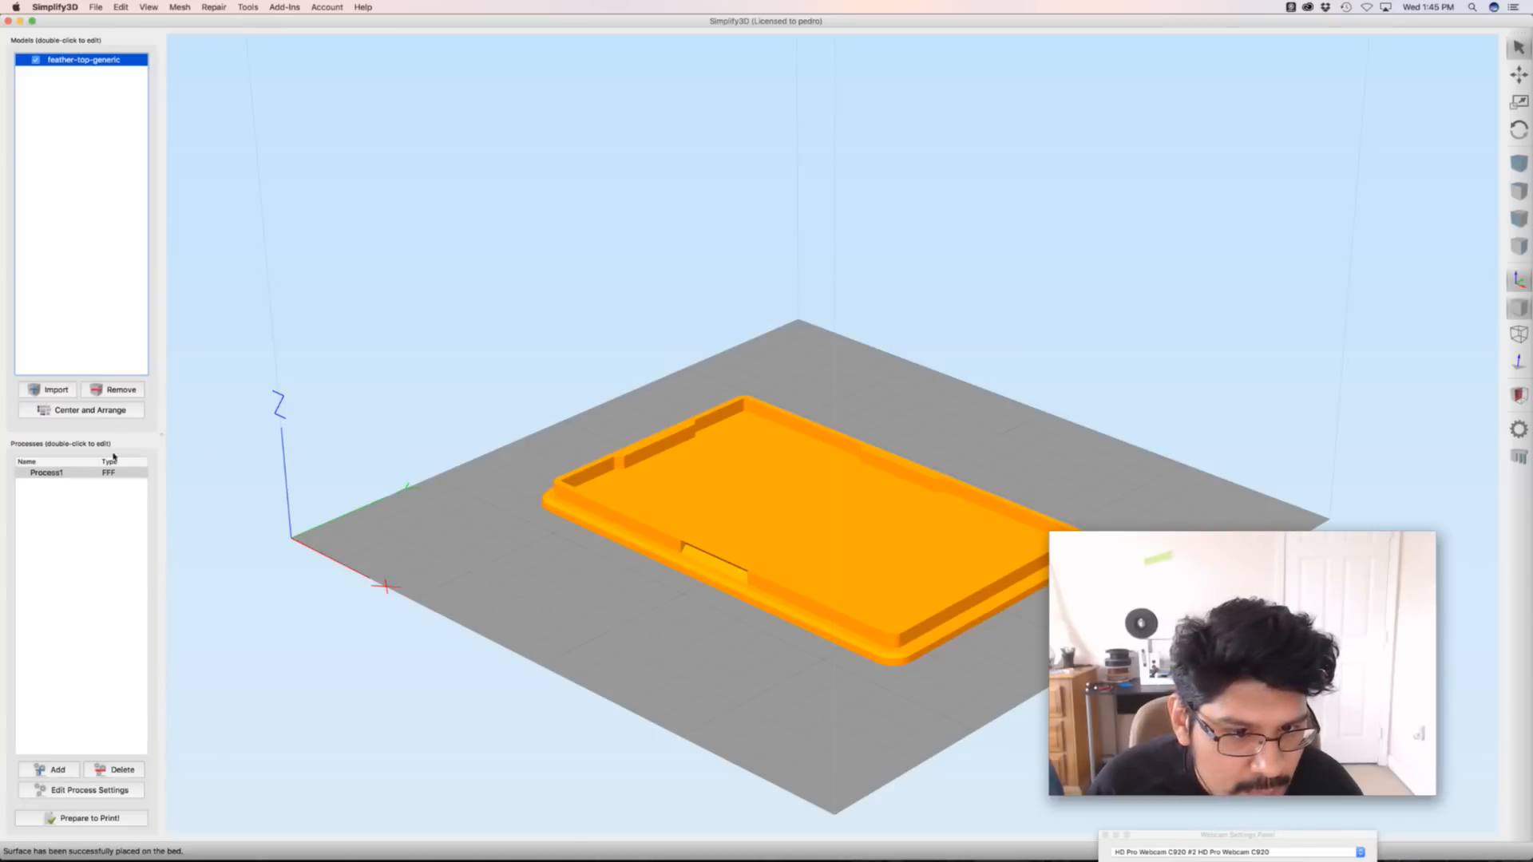
Open the settings of Process1 and review the extruder's nozzle diameter, extrusion multiplier, extrusion width, retraction distance and retraction speed
left_click_drag(496, 355, 726, 445)
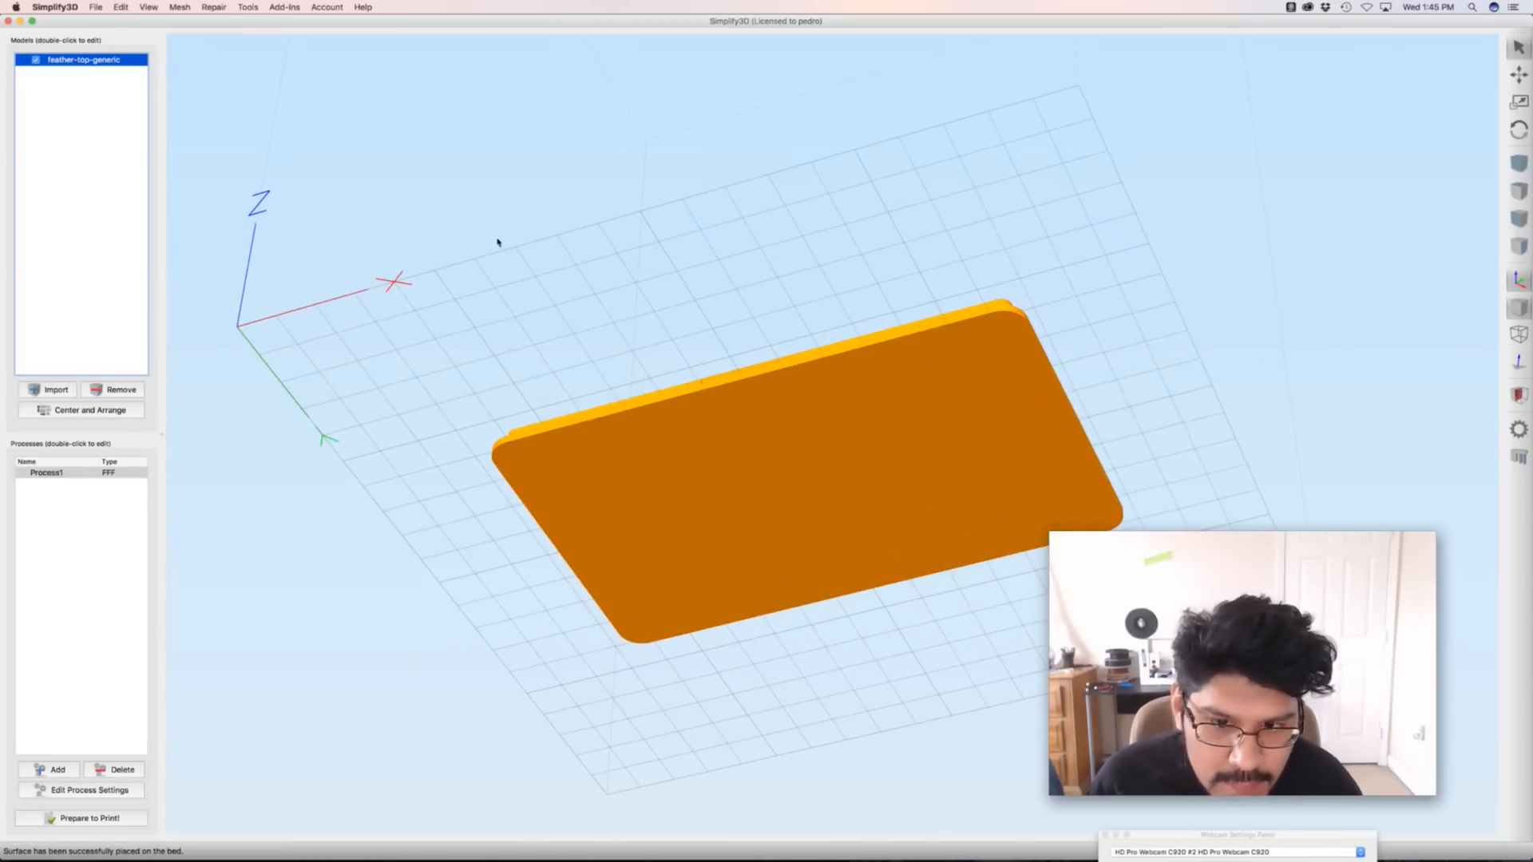
left_click_drag(497, 242, 668, 455)
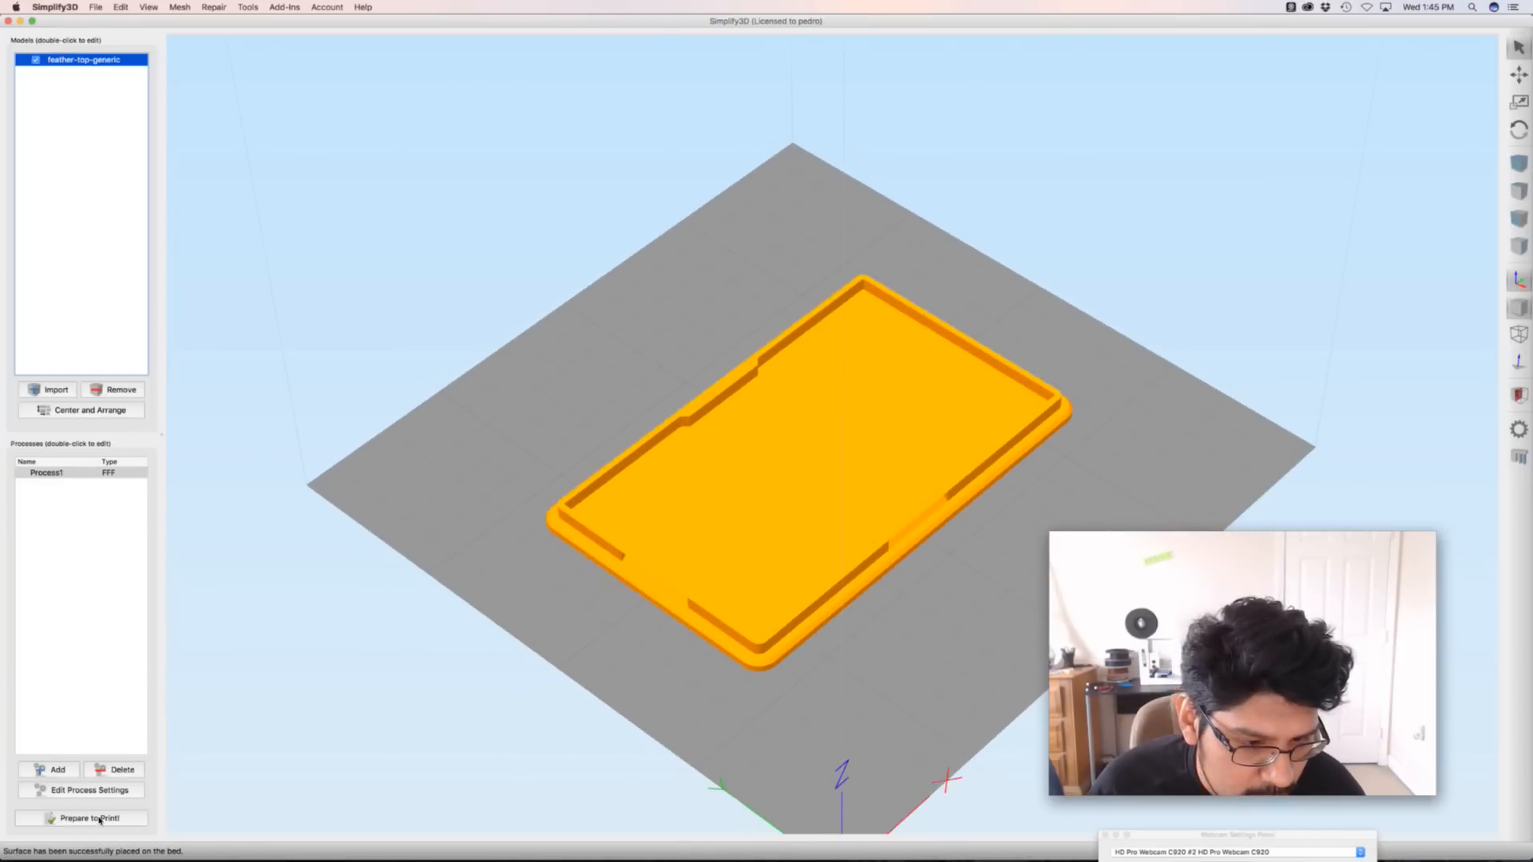
double_click(59, 472)
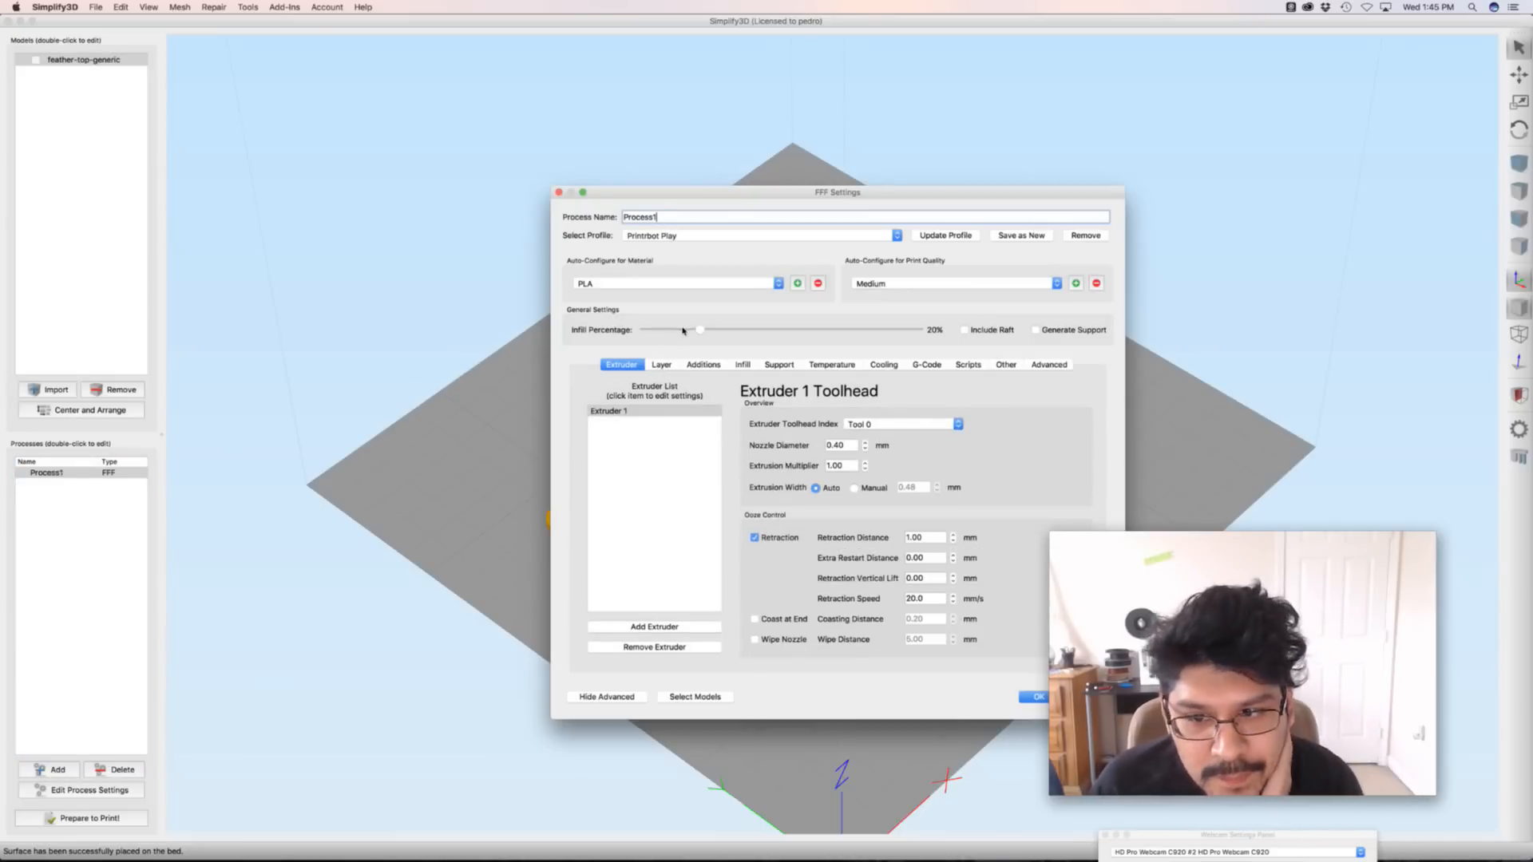
left_click(845, 447)
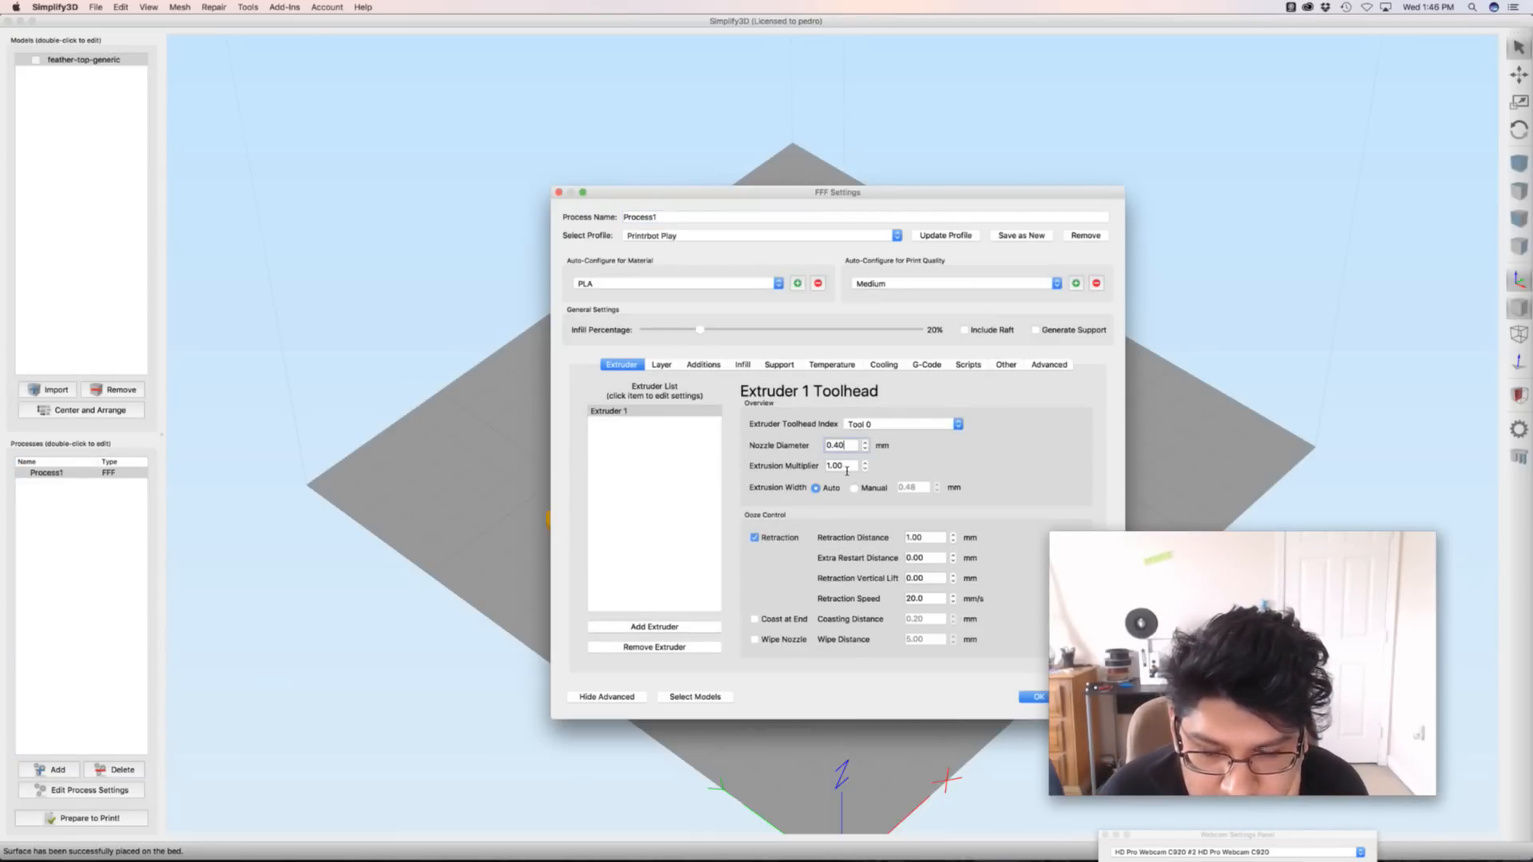
left_click_drag(843, 470, 823, 467)
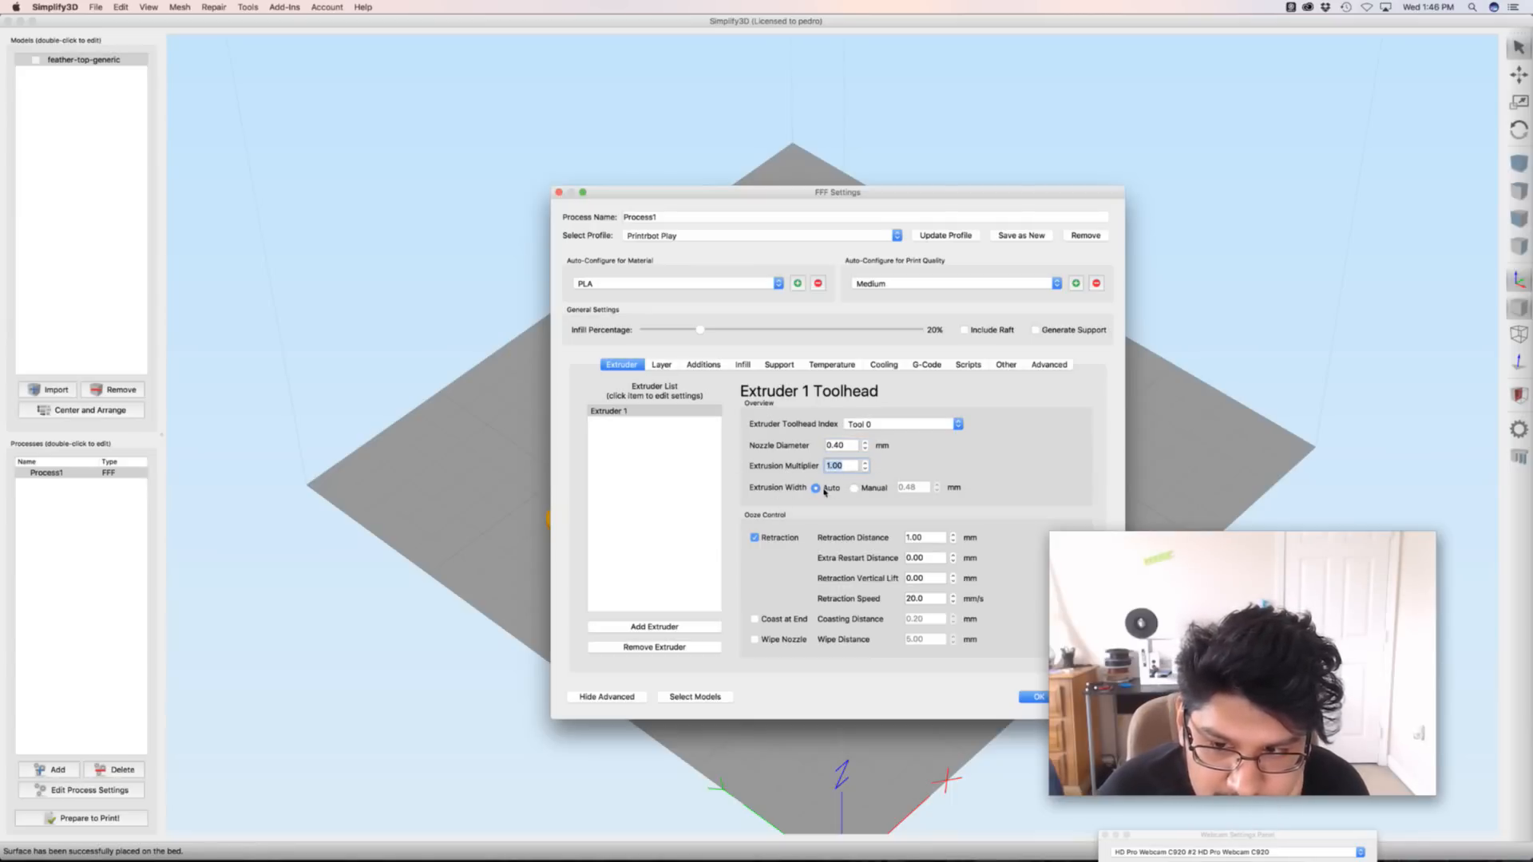
left_click(936, 470)
double_click(923, 540)
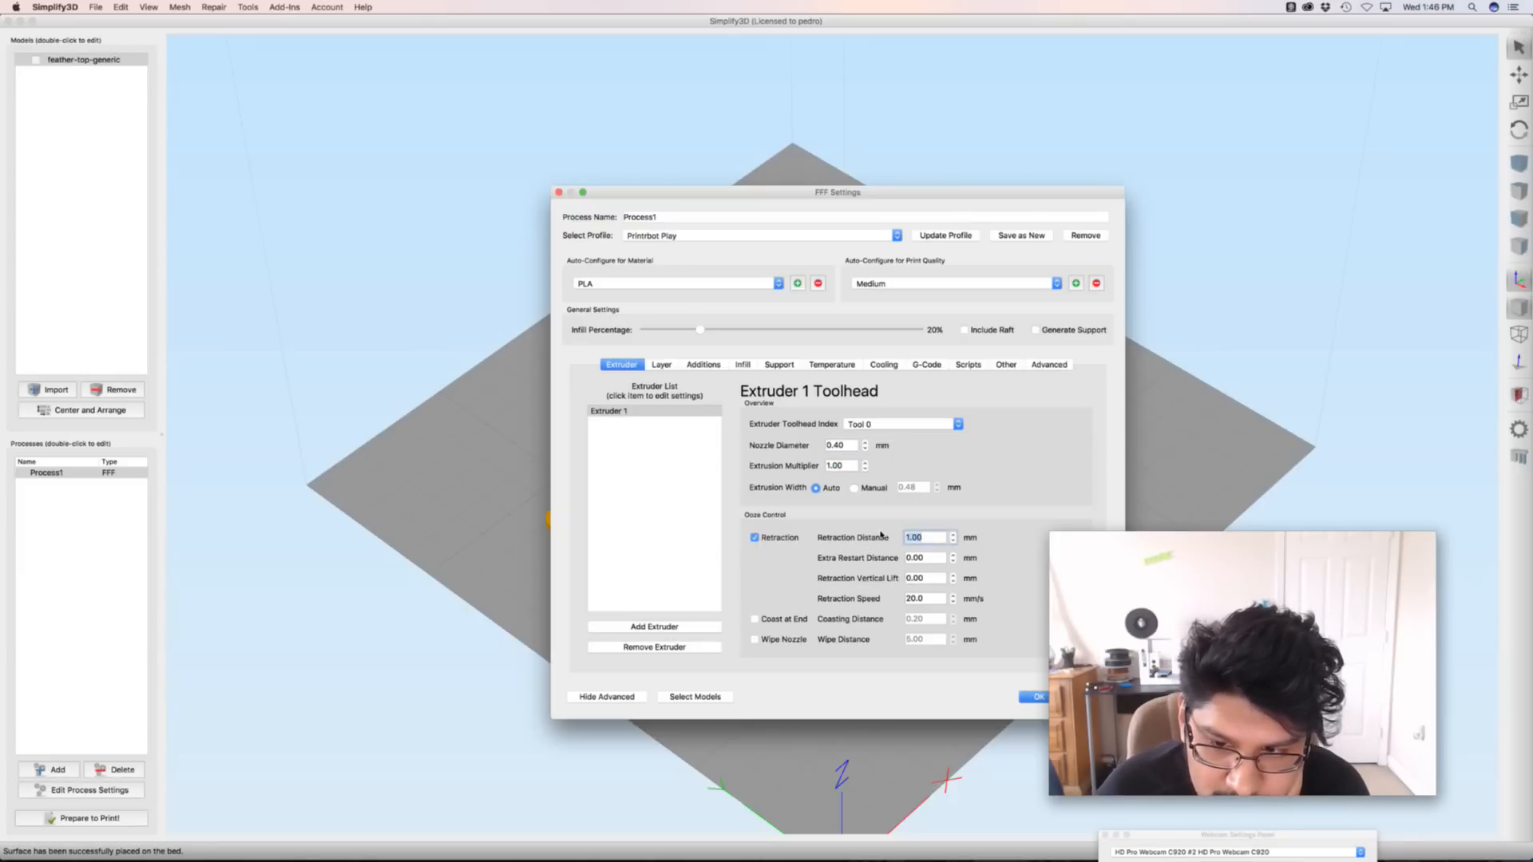
left_click(927, 543)
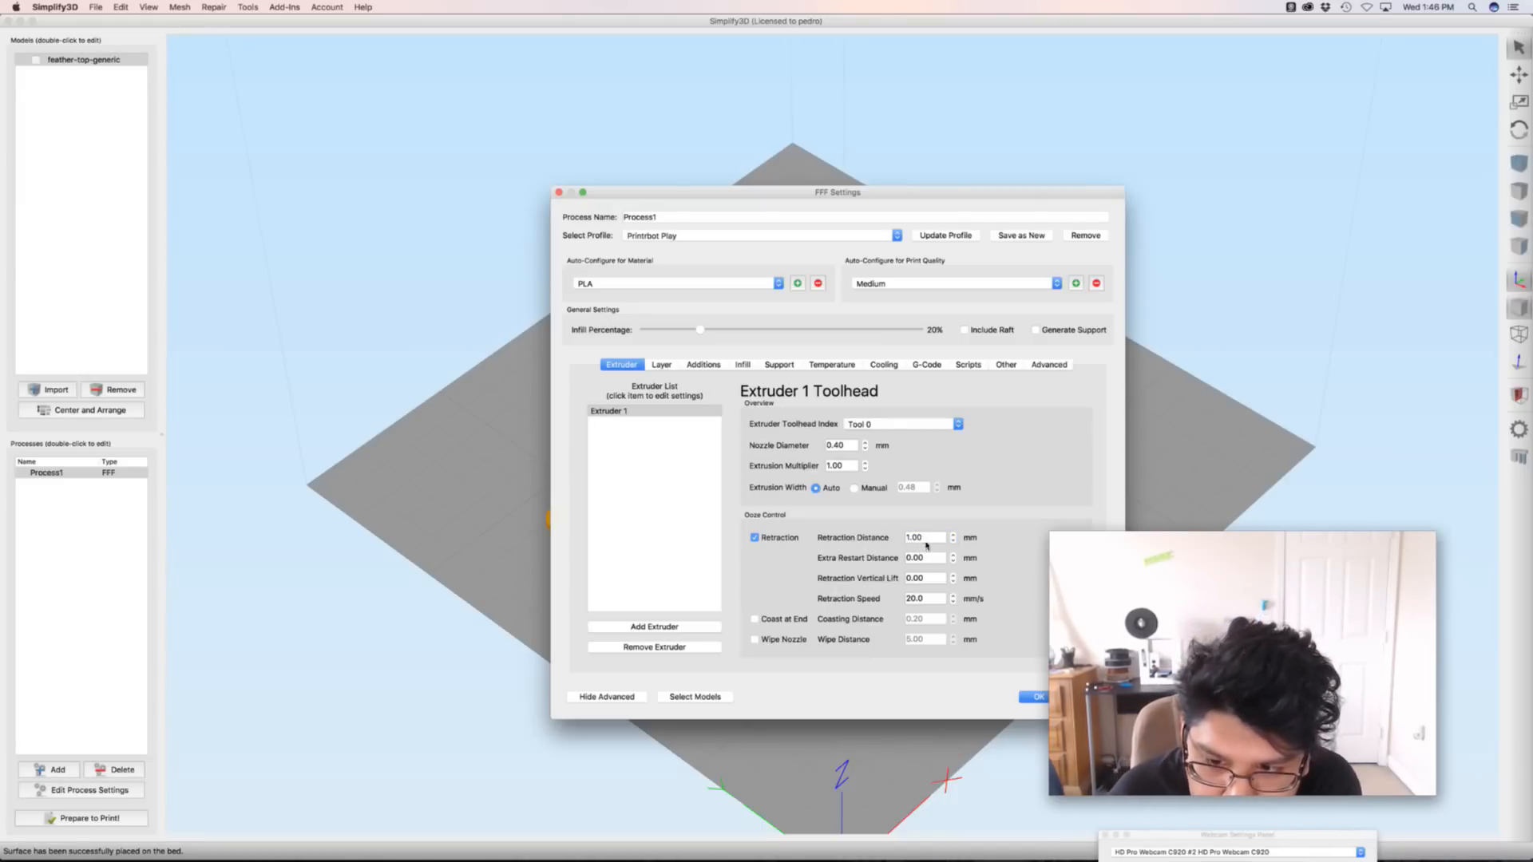
left_click(926, 599)
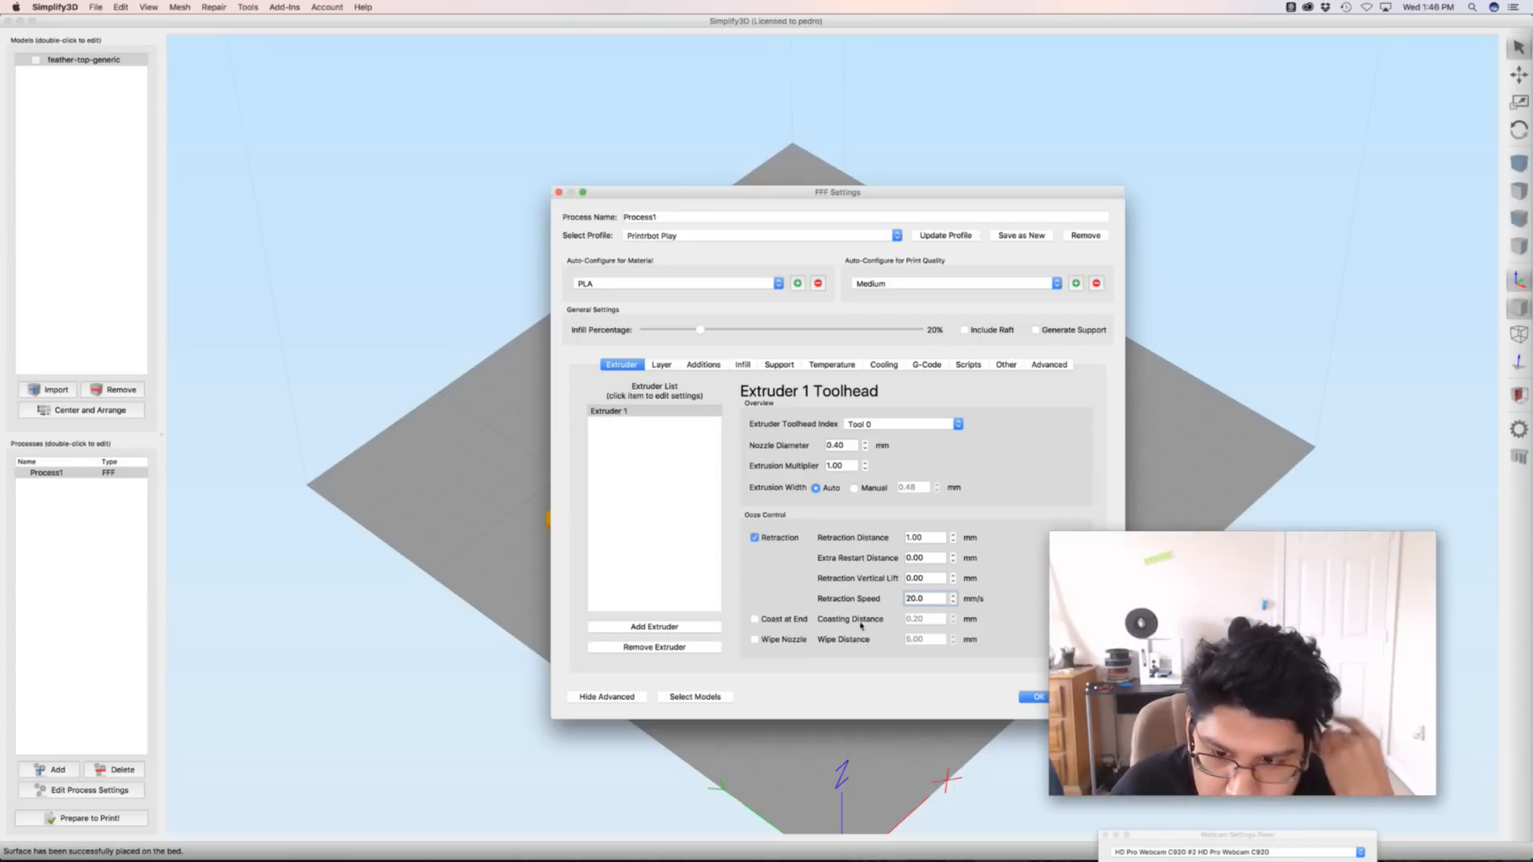
Review the process's layer settings, including the first layer height, width and speed
left_click(661, 365)
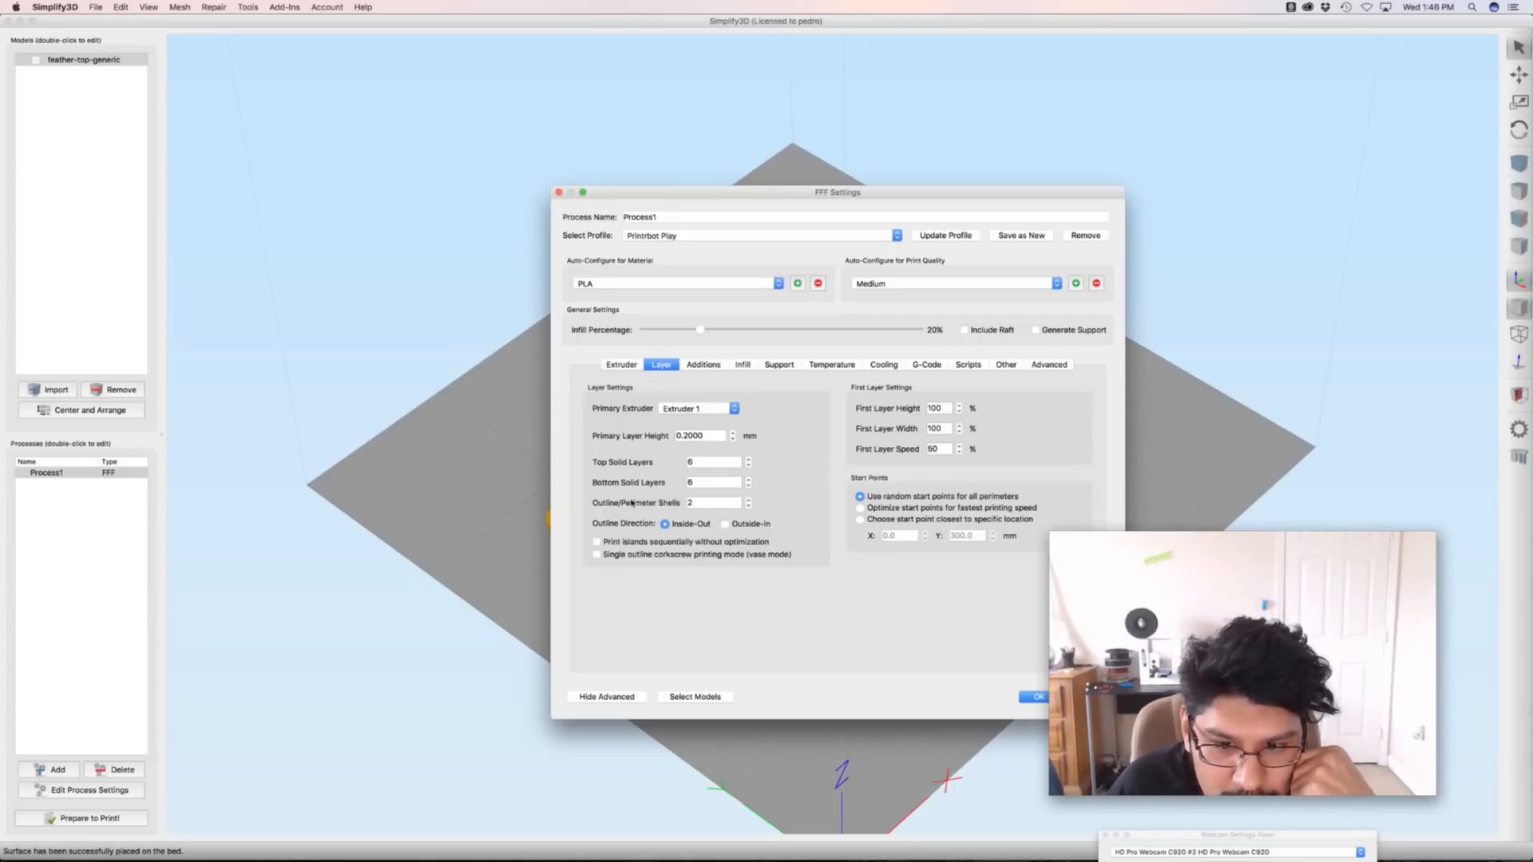
double_click(935, 408)
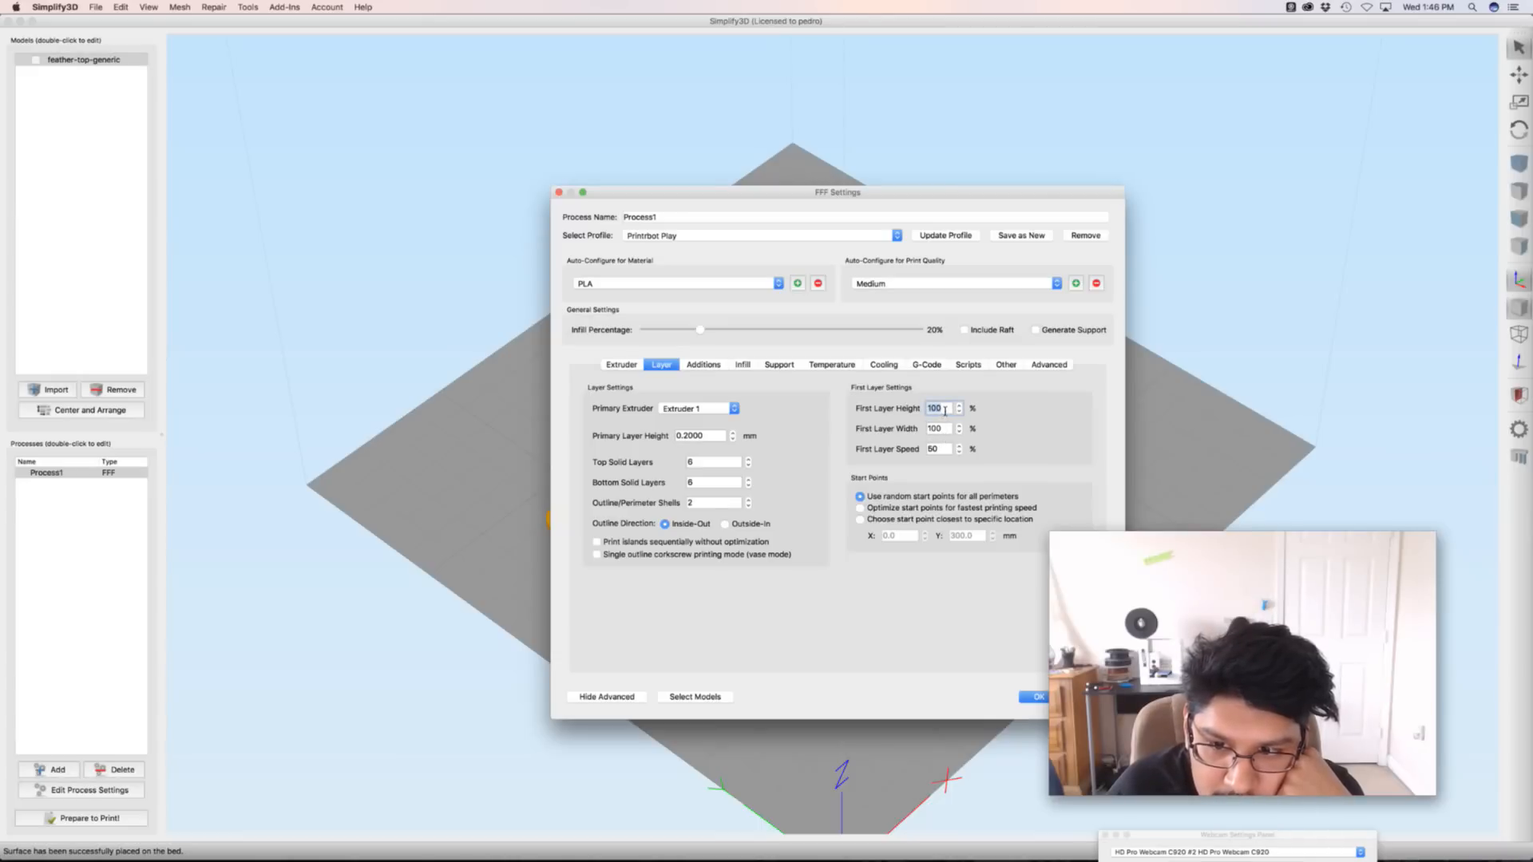
key("Tab")
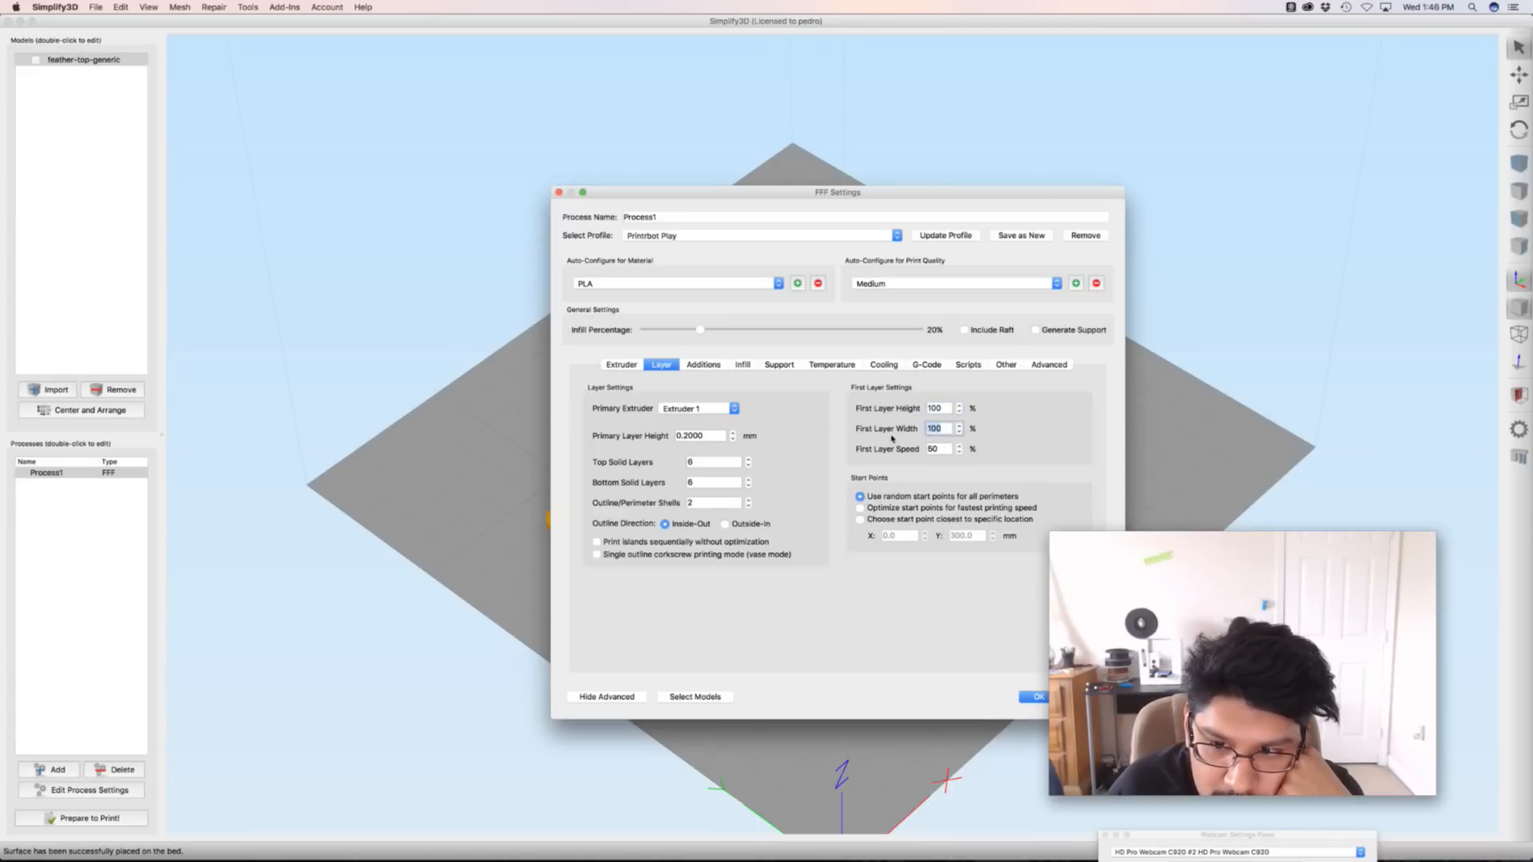
key("Tab")
key("Tab")
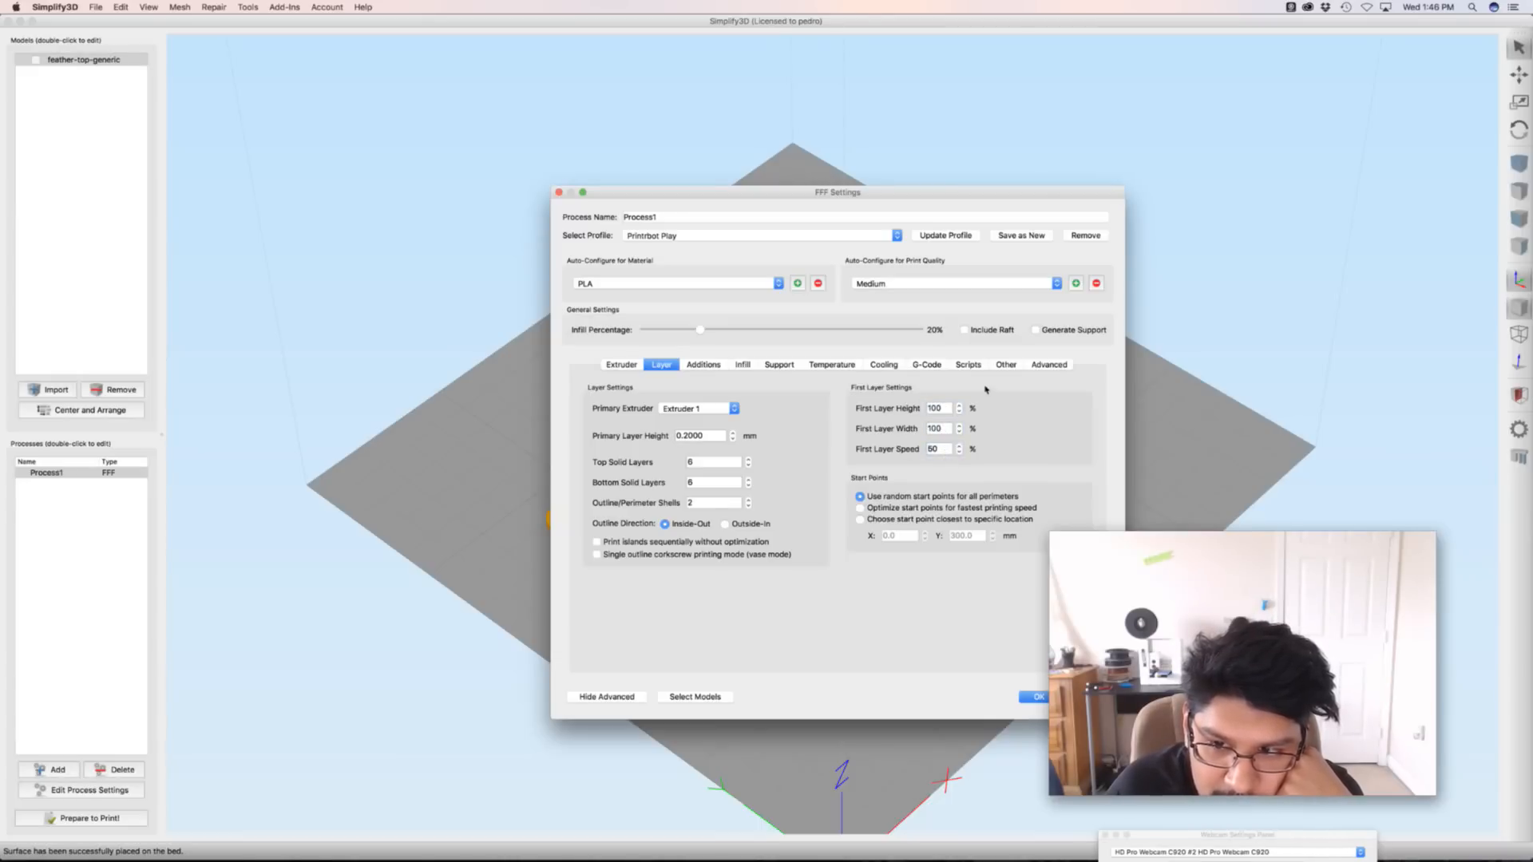
Review the default printing speed, X/Y axis movement speed, outline underspeed and solid infill underspeed
left_click(1038, 365)
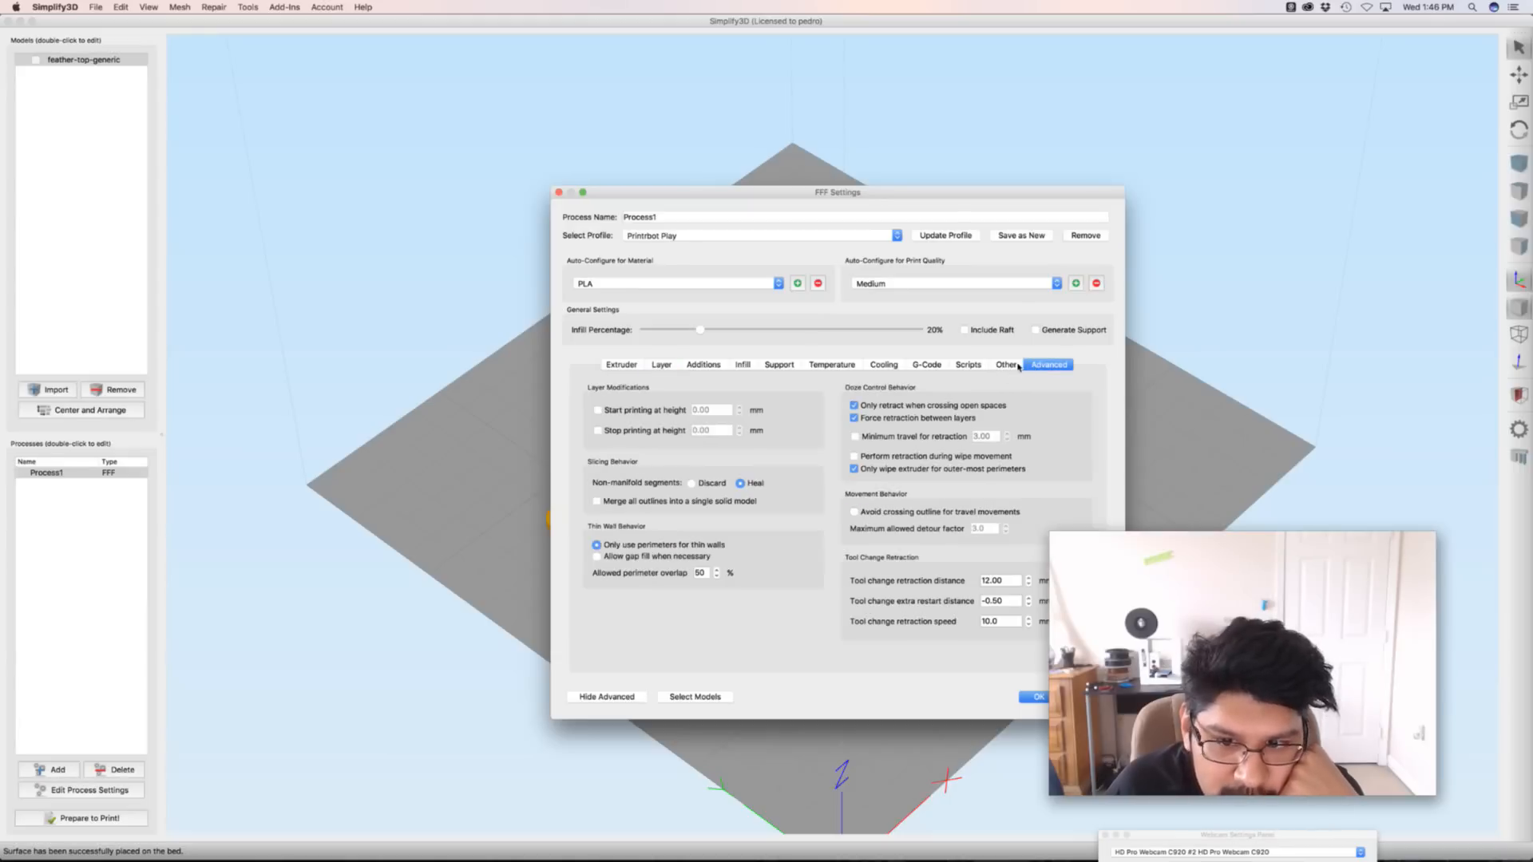
left_click(1010, 366)
double_click(728, 408)
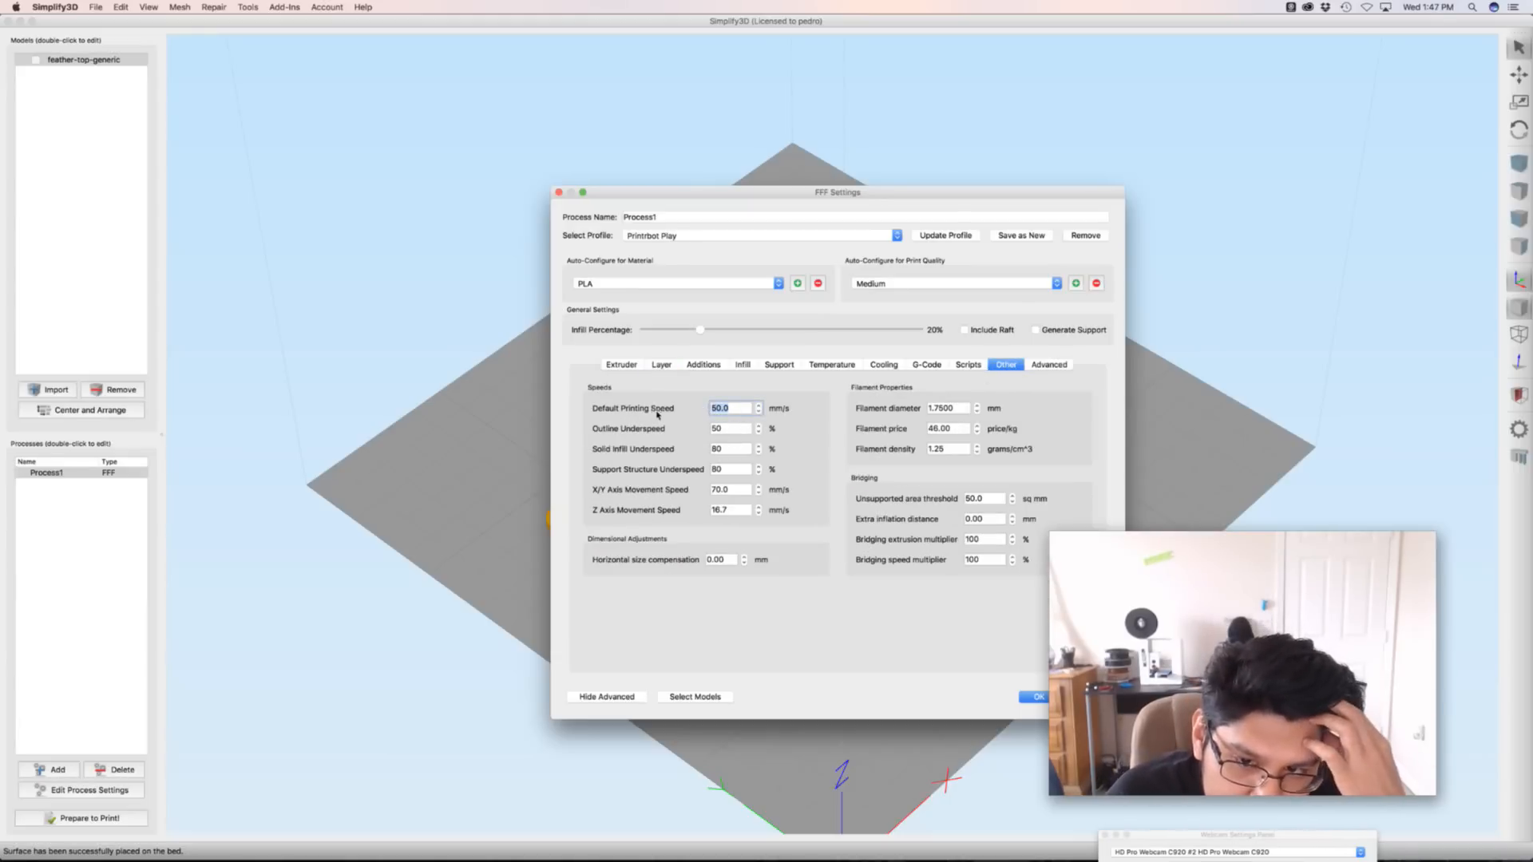
double_click(724, 490)
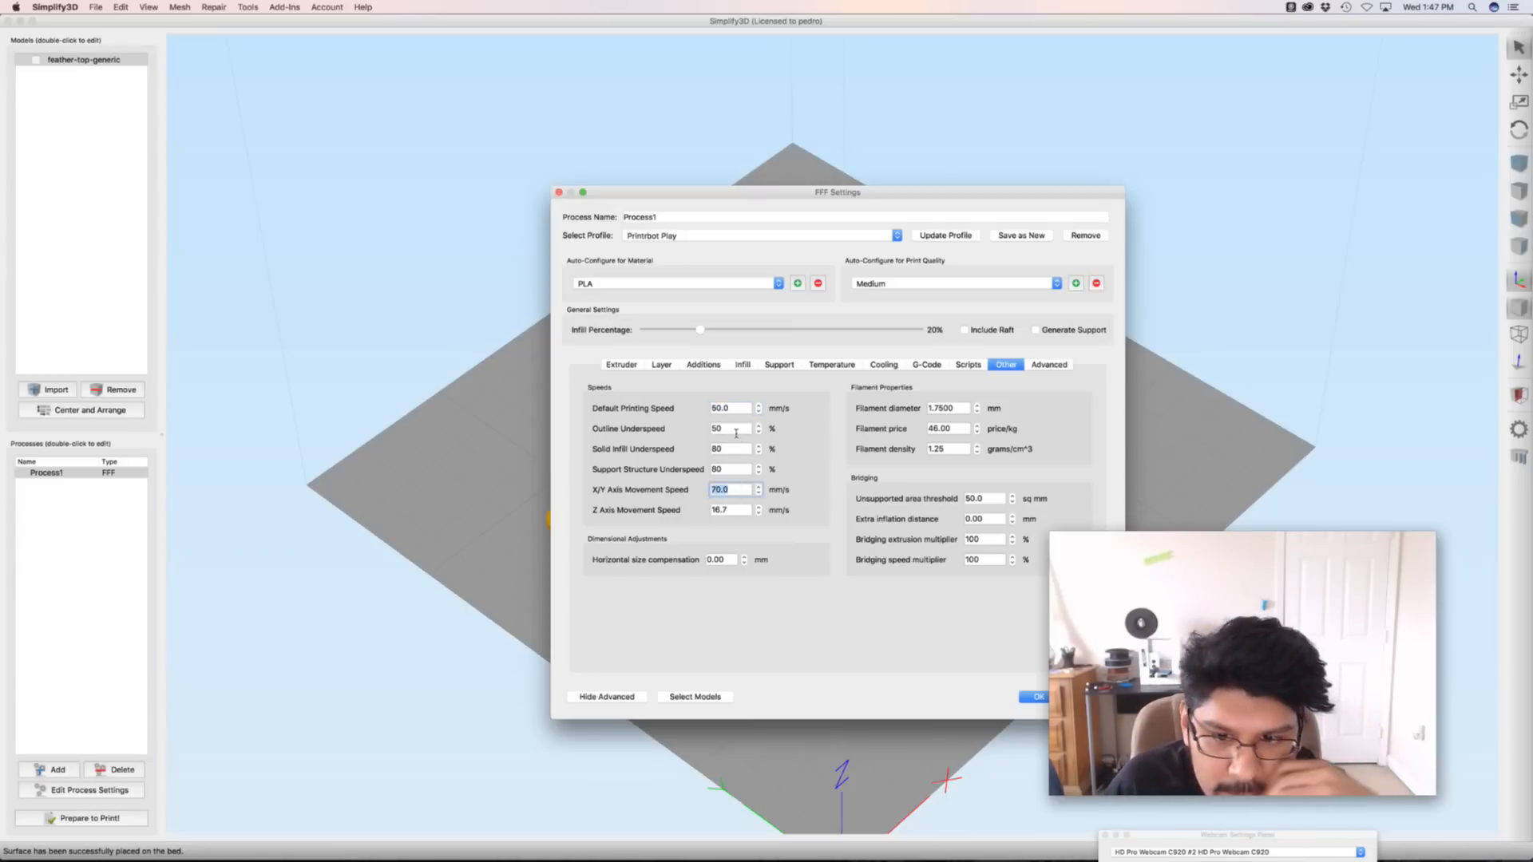
double_click(735, 430)
key("Tab")
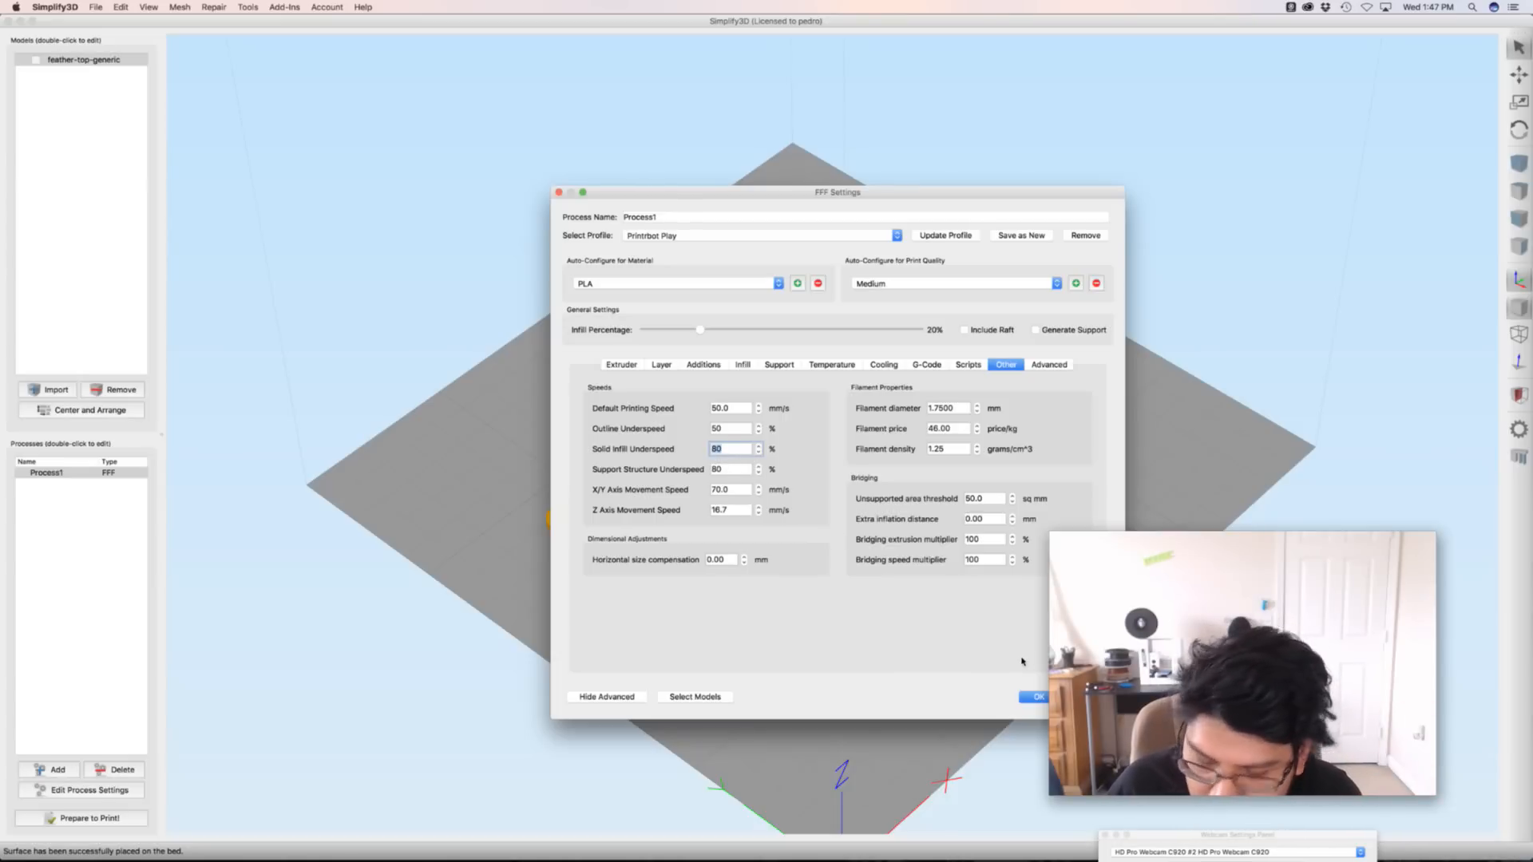
Recheck the advanced ooze control, speed, layer and extruder settings, and accept the process settings
left_click(1048, 366)
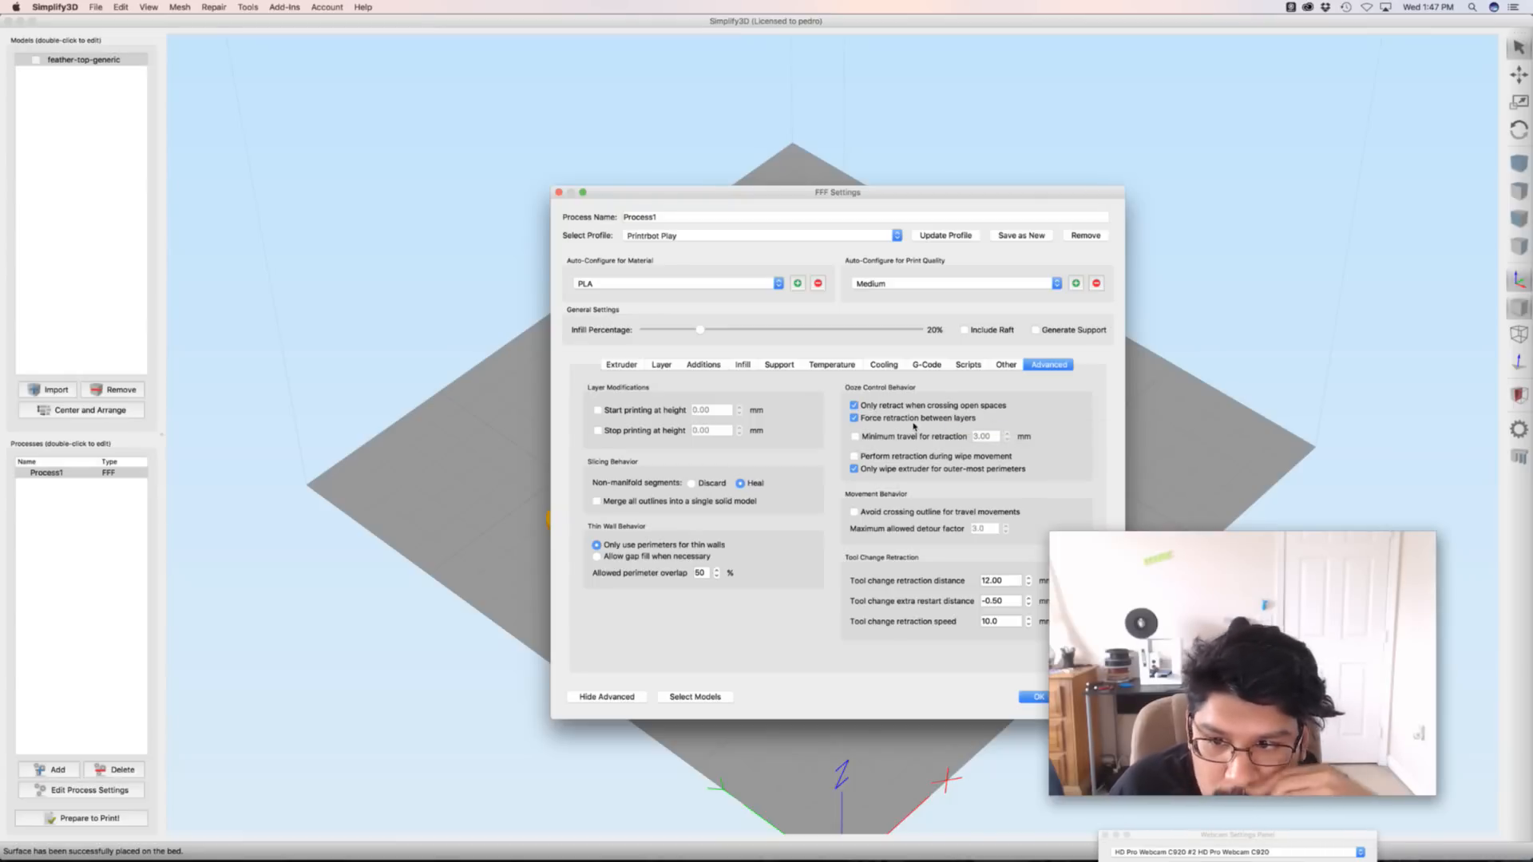
left_click(1009, 364)
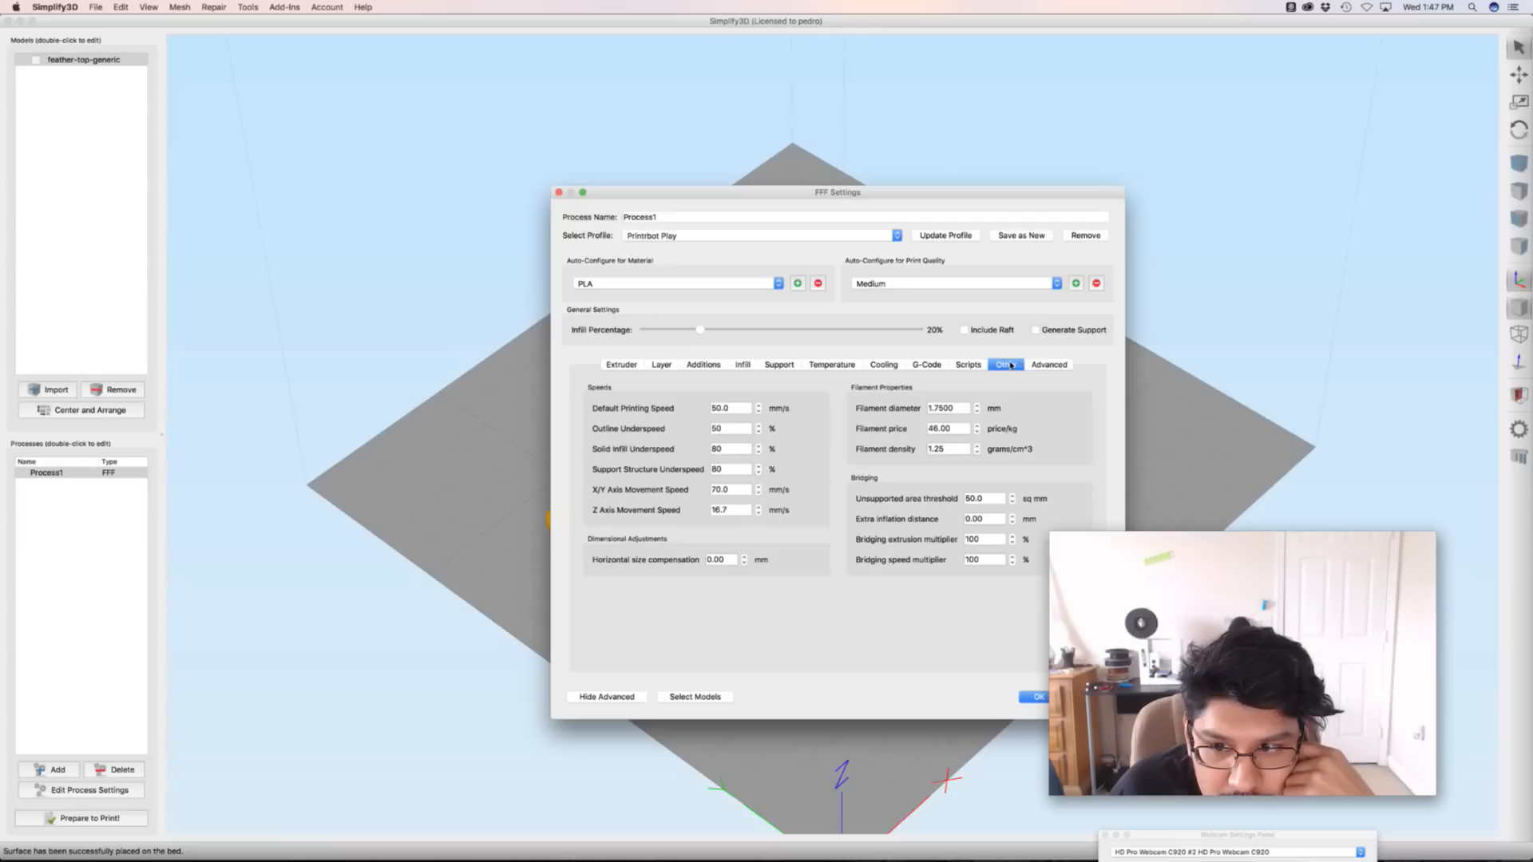
left_click(967, 365)
left_click(1030, 365)
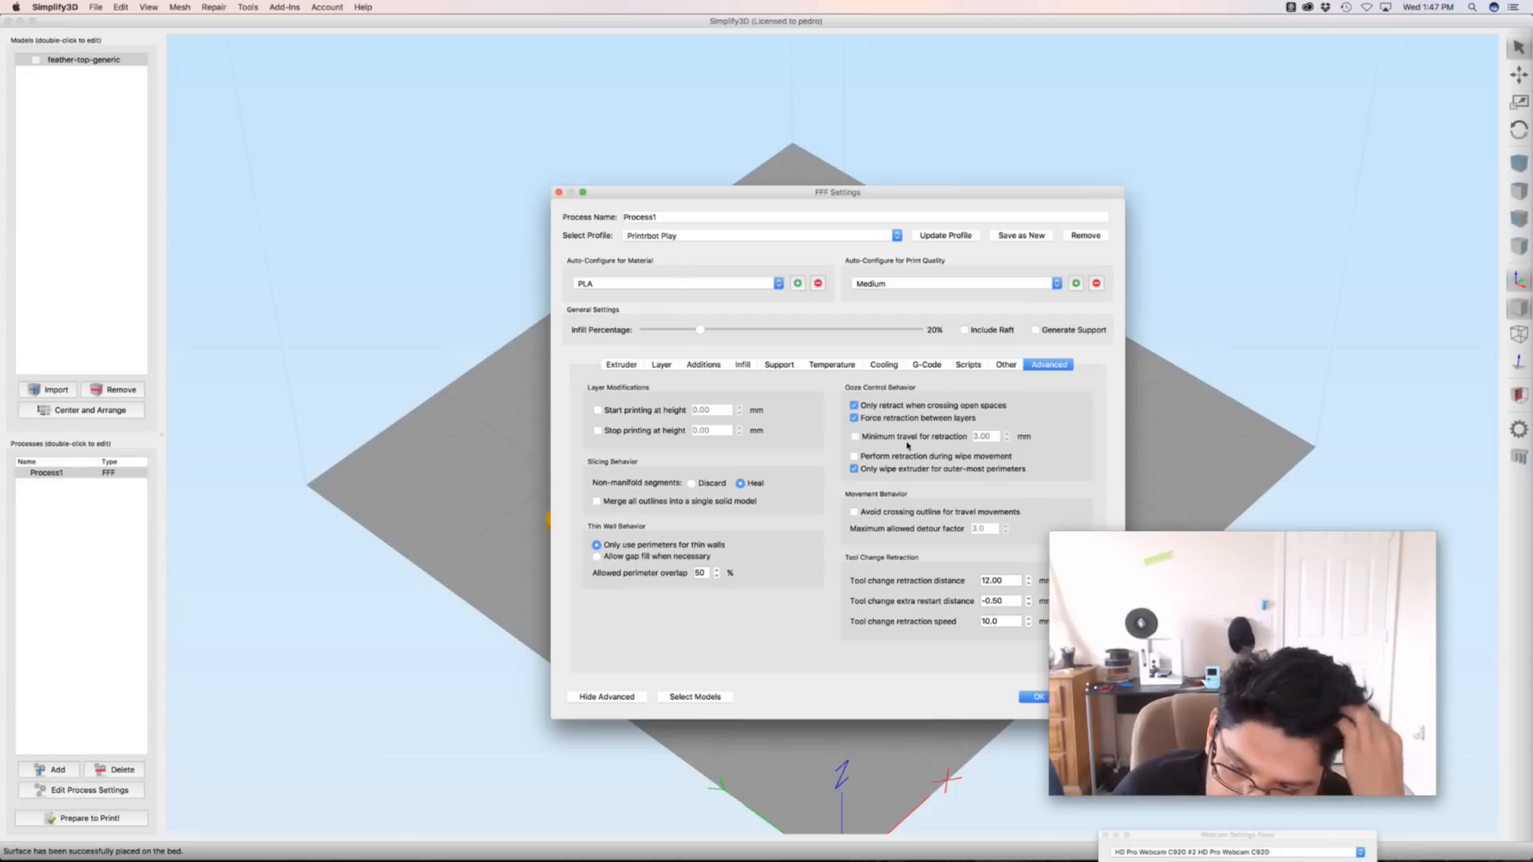
left_click(661, 364)
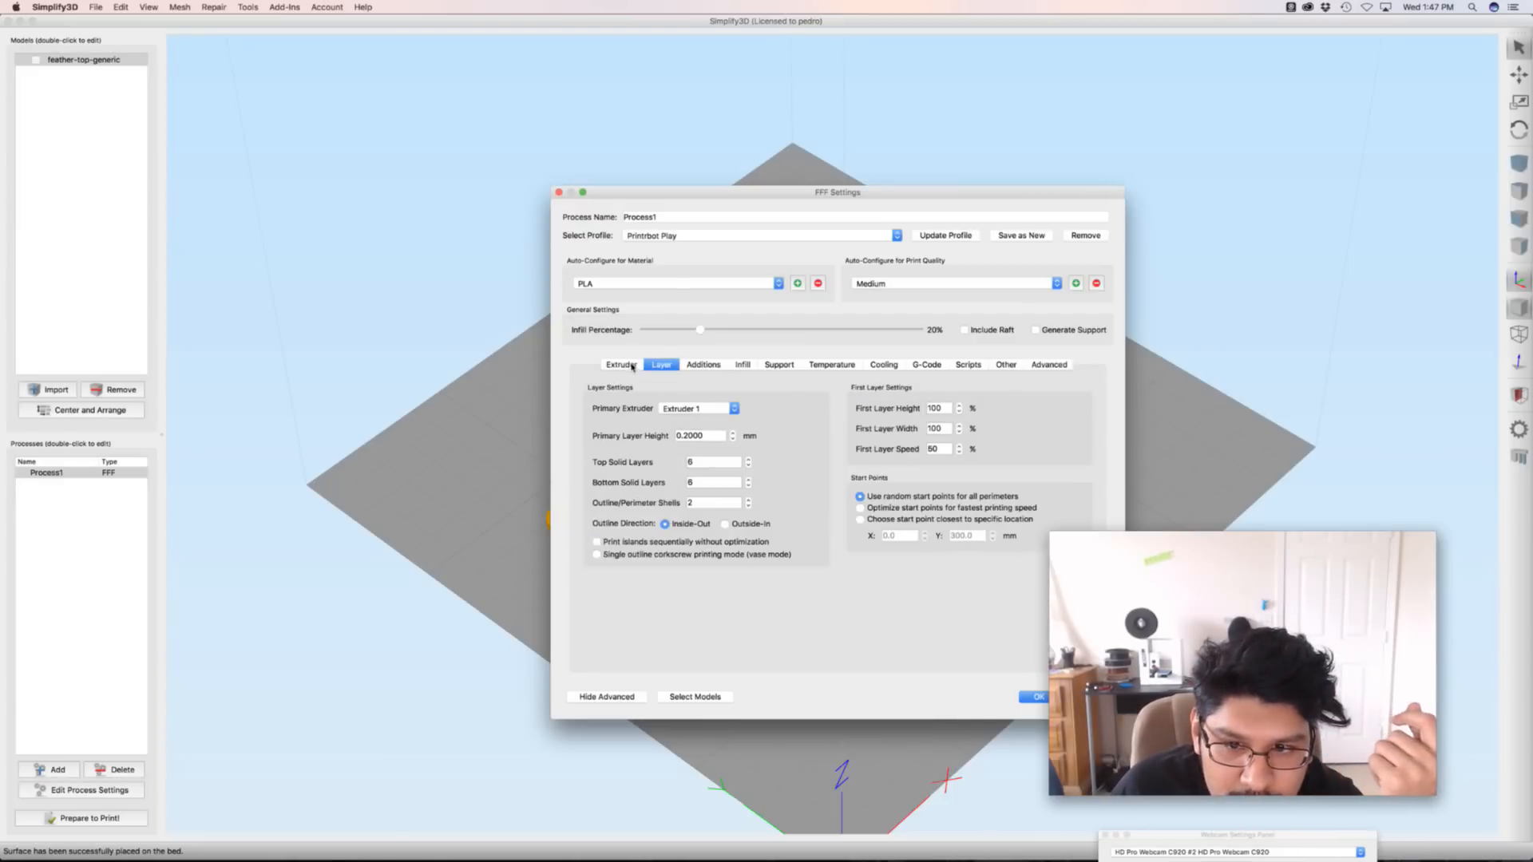
left_click(621, 364)
left_click(1038, 698)
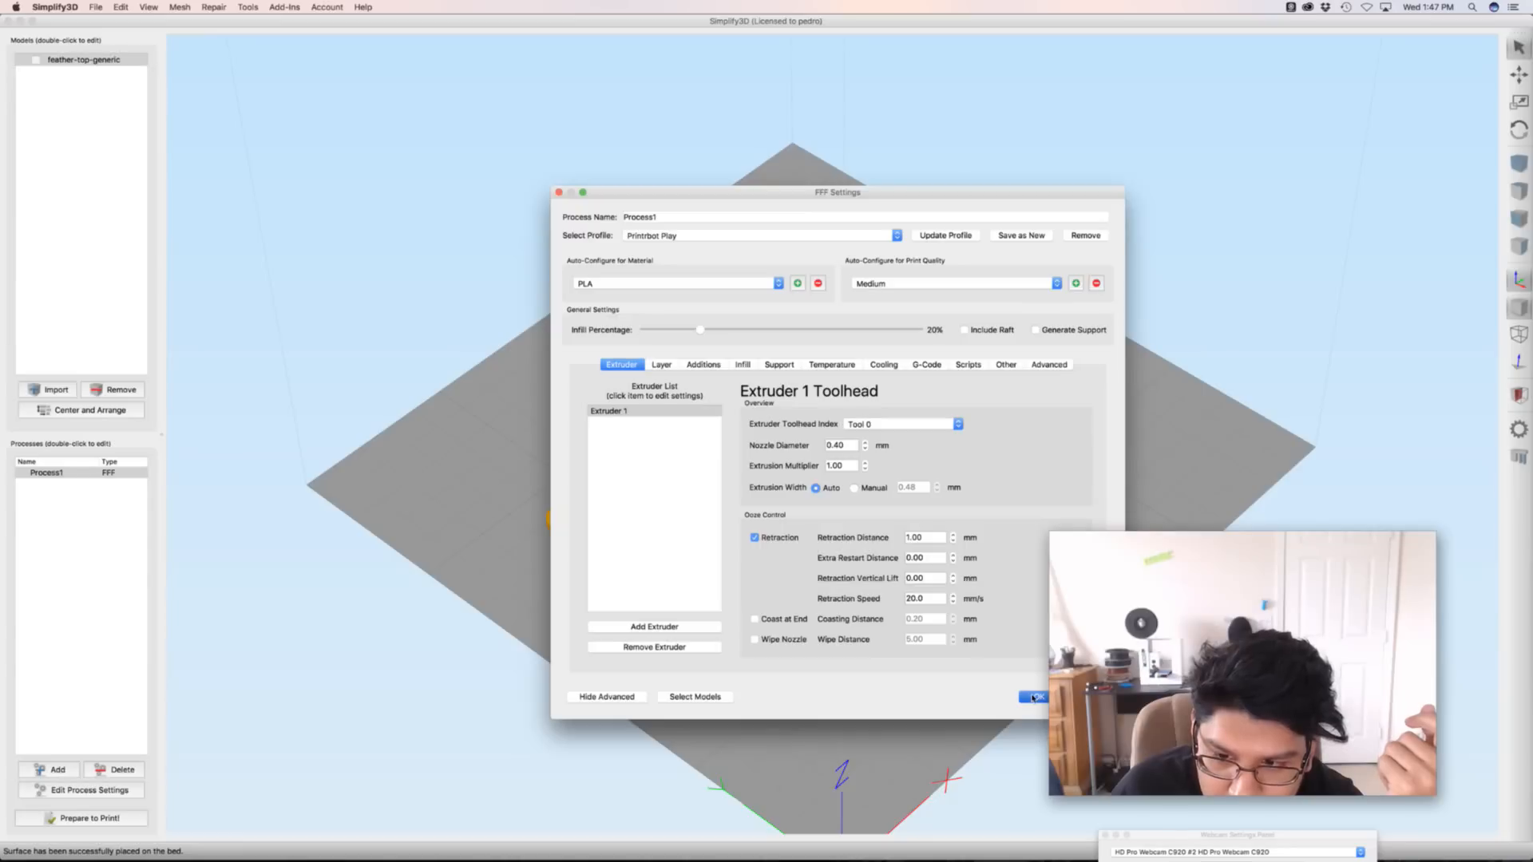
Slice the lid for printing and frame its toolpath preview on the print bed
left_click_drag(352, 545, 524, 634)
left_click(110, 815)
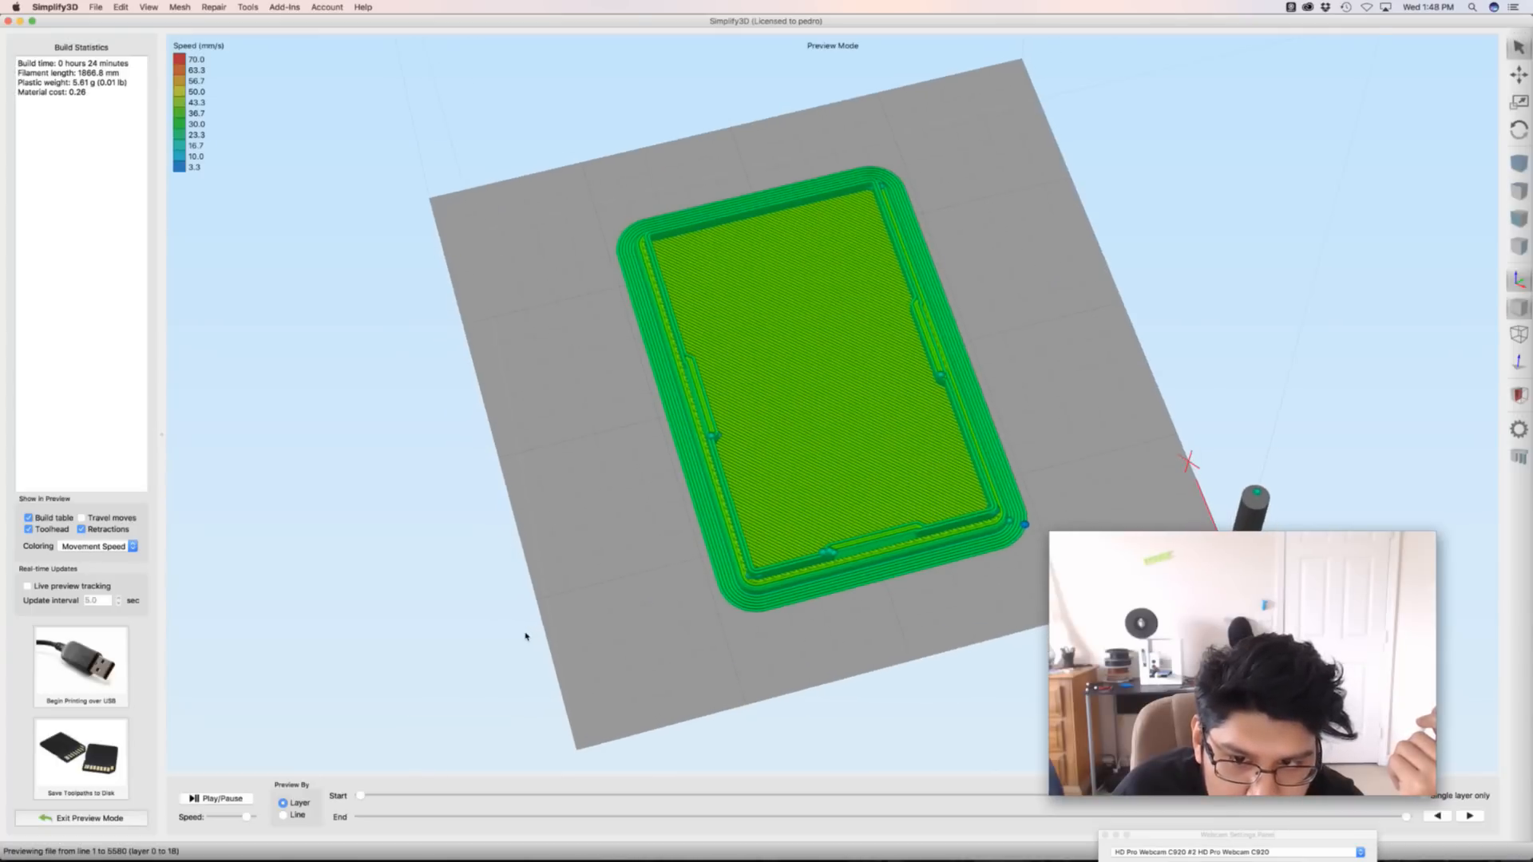
scroll(524, 623, "down", 3)
scroll(586, 626, "up", 5)
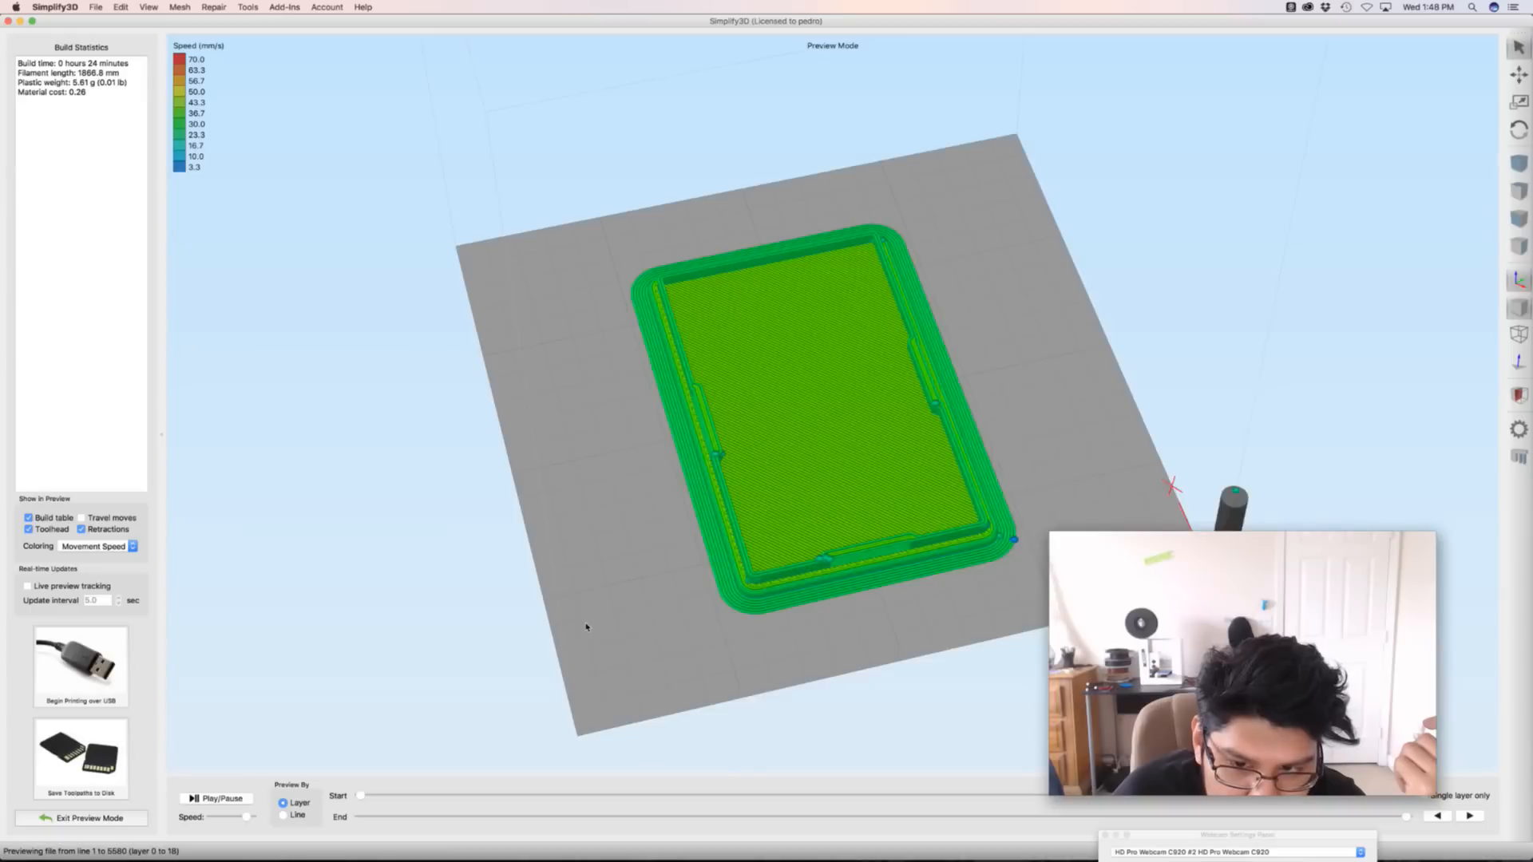
left_click_drag(565, 615, 597, 600)
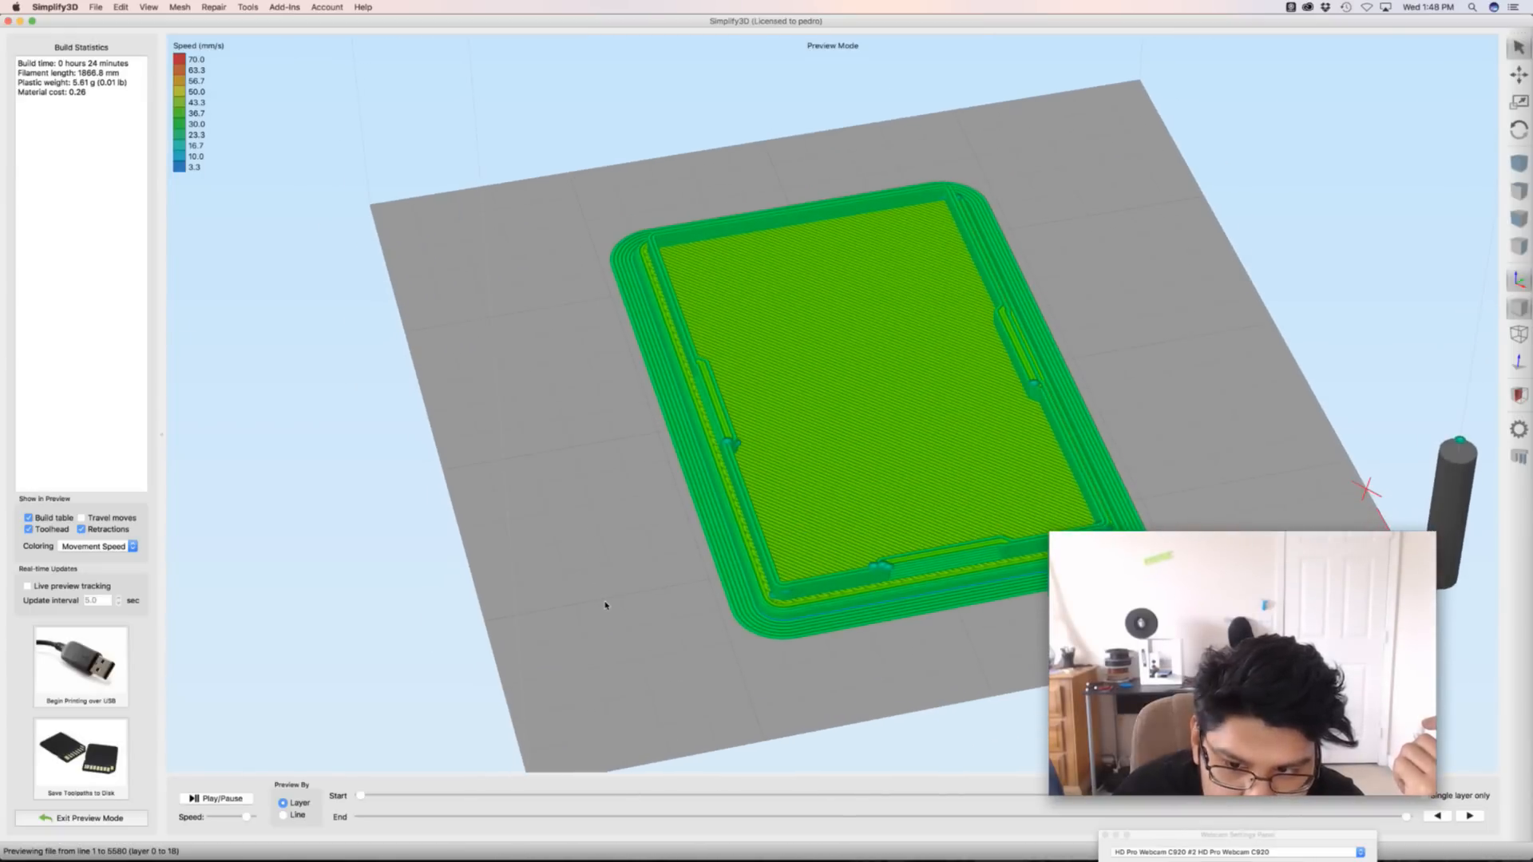
scroll(606, 606, "up", 1)
Step the toolpath preview from the first layers to the last and examine the lid's brim, walls and snap details from several angles
left_click(416, 817)
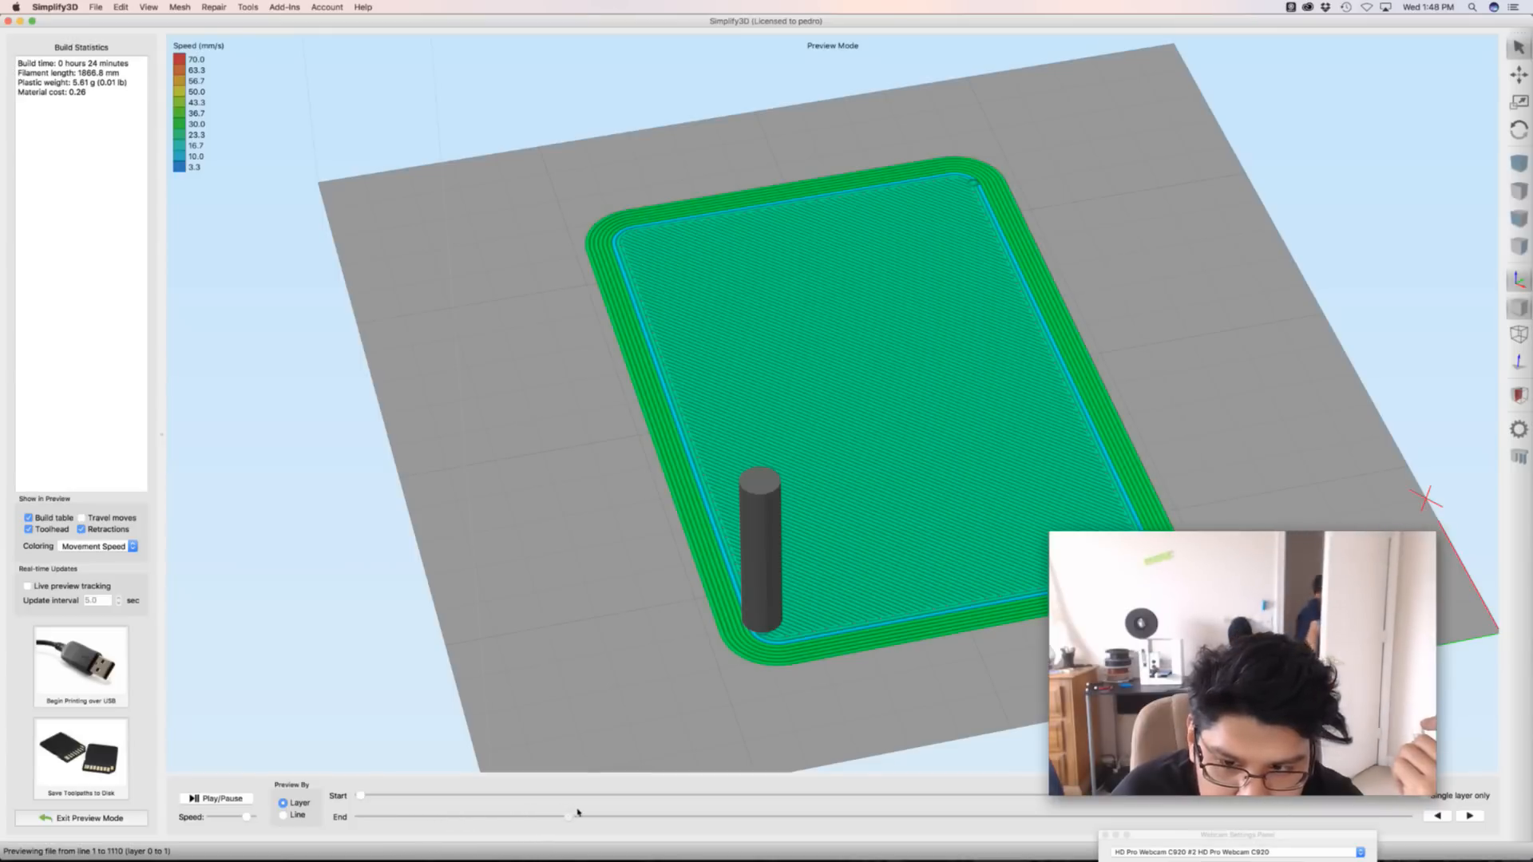
left_click_drag(517, 813, 1410, 821)
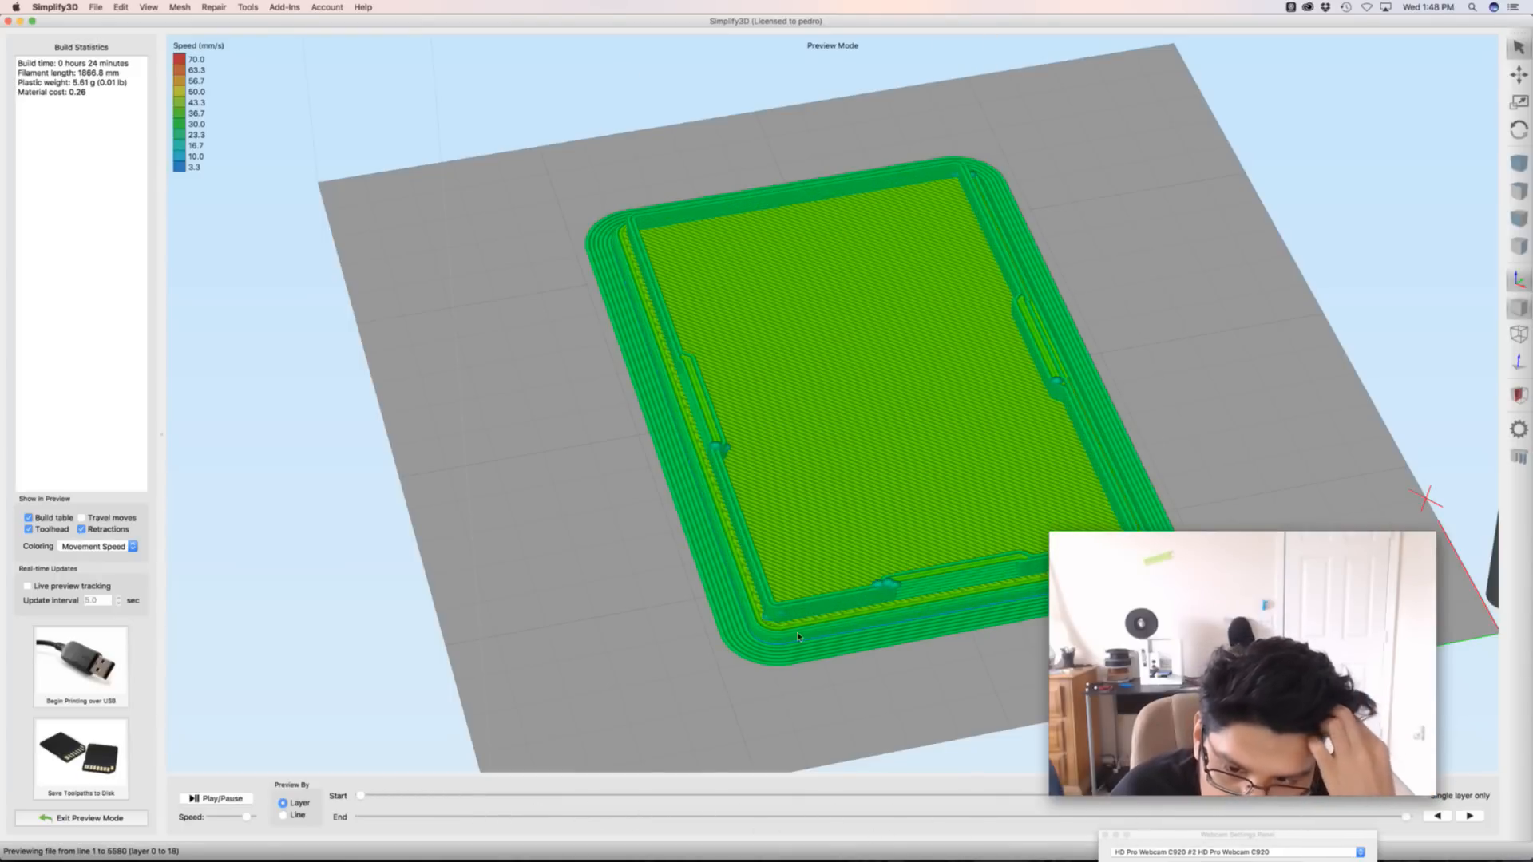
left_click_drag(351, 587, 320, 472)
left_click_drag(318, 476, 313, 473)
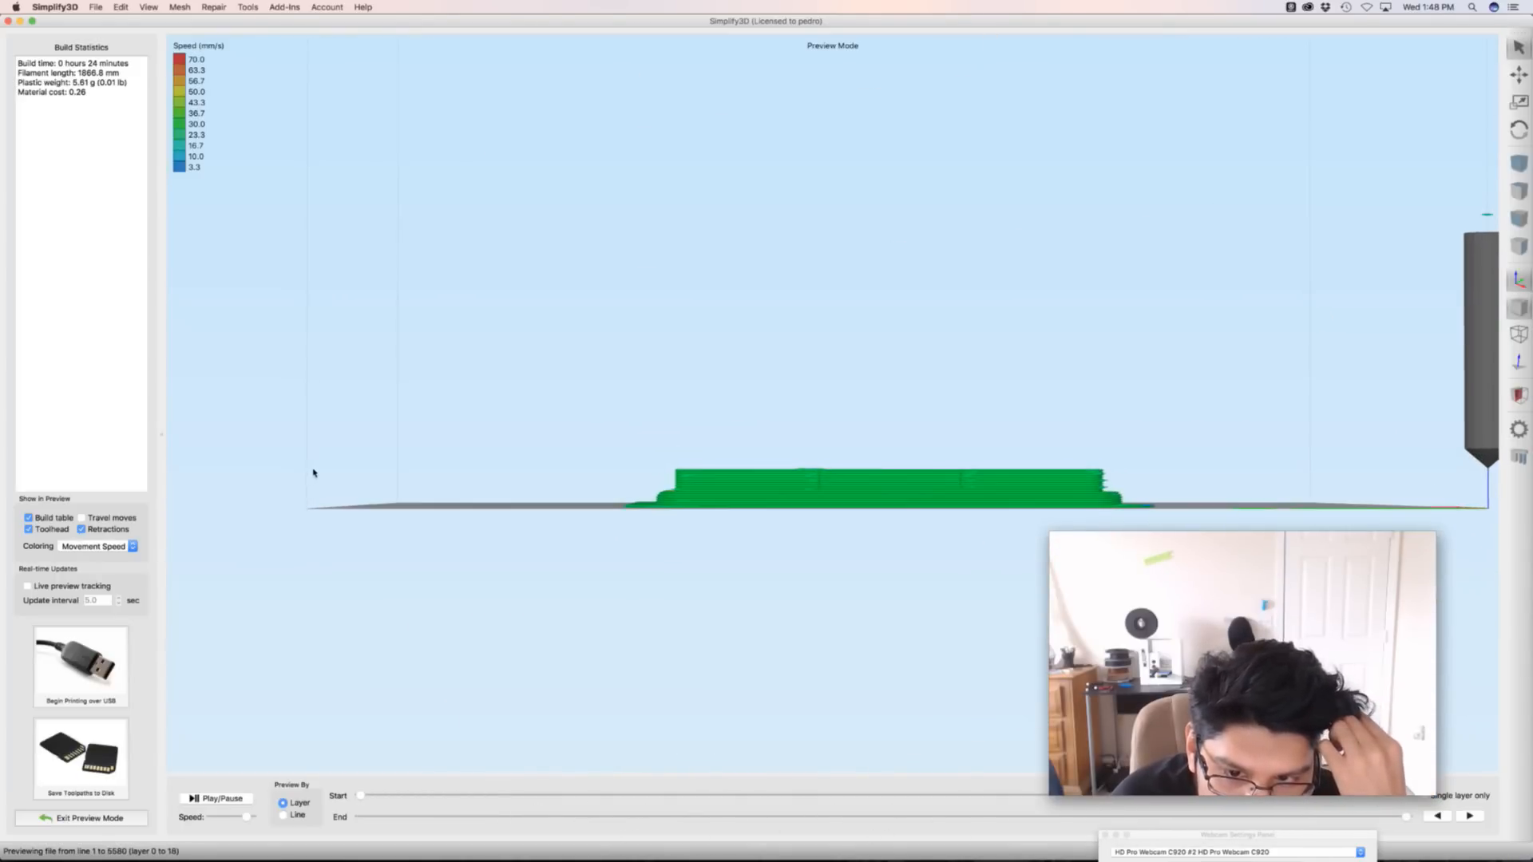
scroll(517, 495, "up", 6)
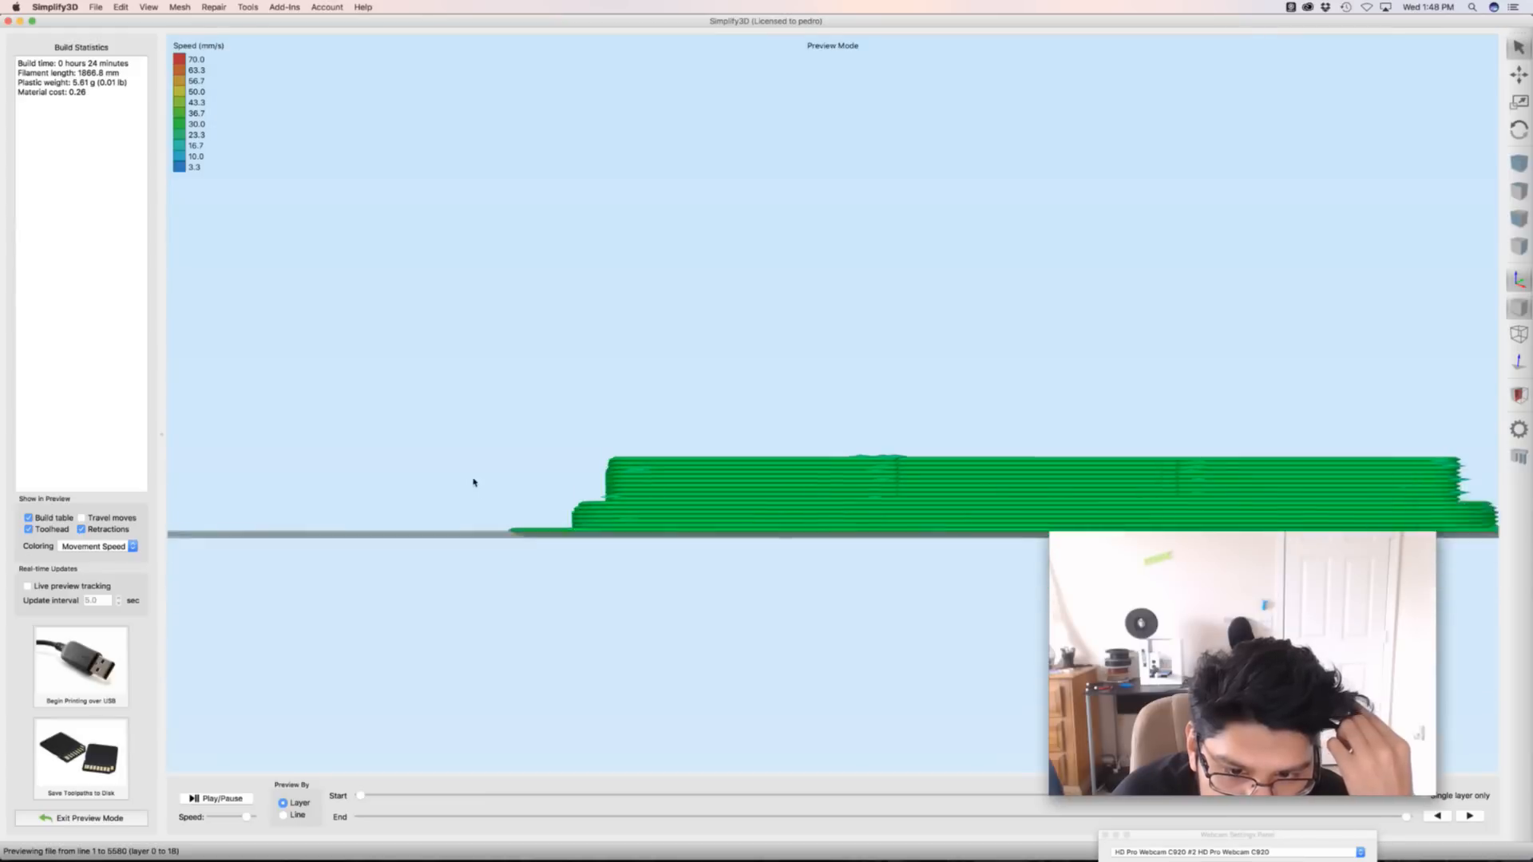
left_click_drag(489, 481, 836, 696)
scroll(615, 511, "up", 5)
scroll(615, 510, "down", 12)
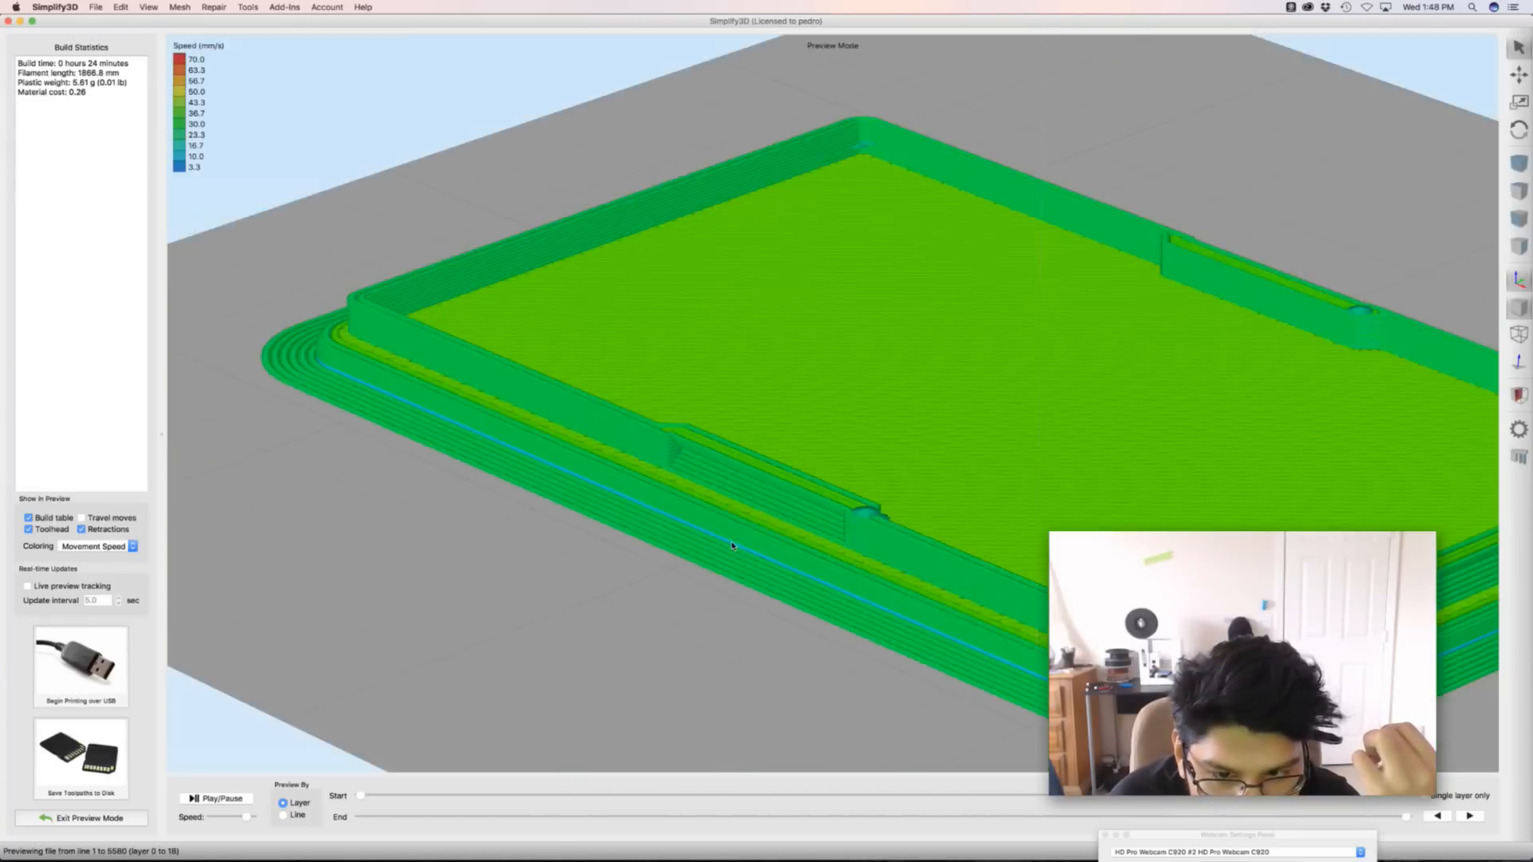
left_click_drag(615, 510, 807, 555)
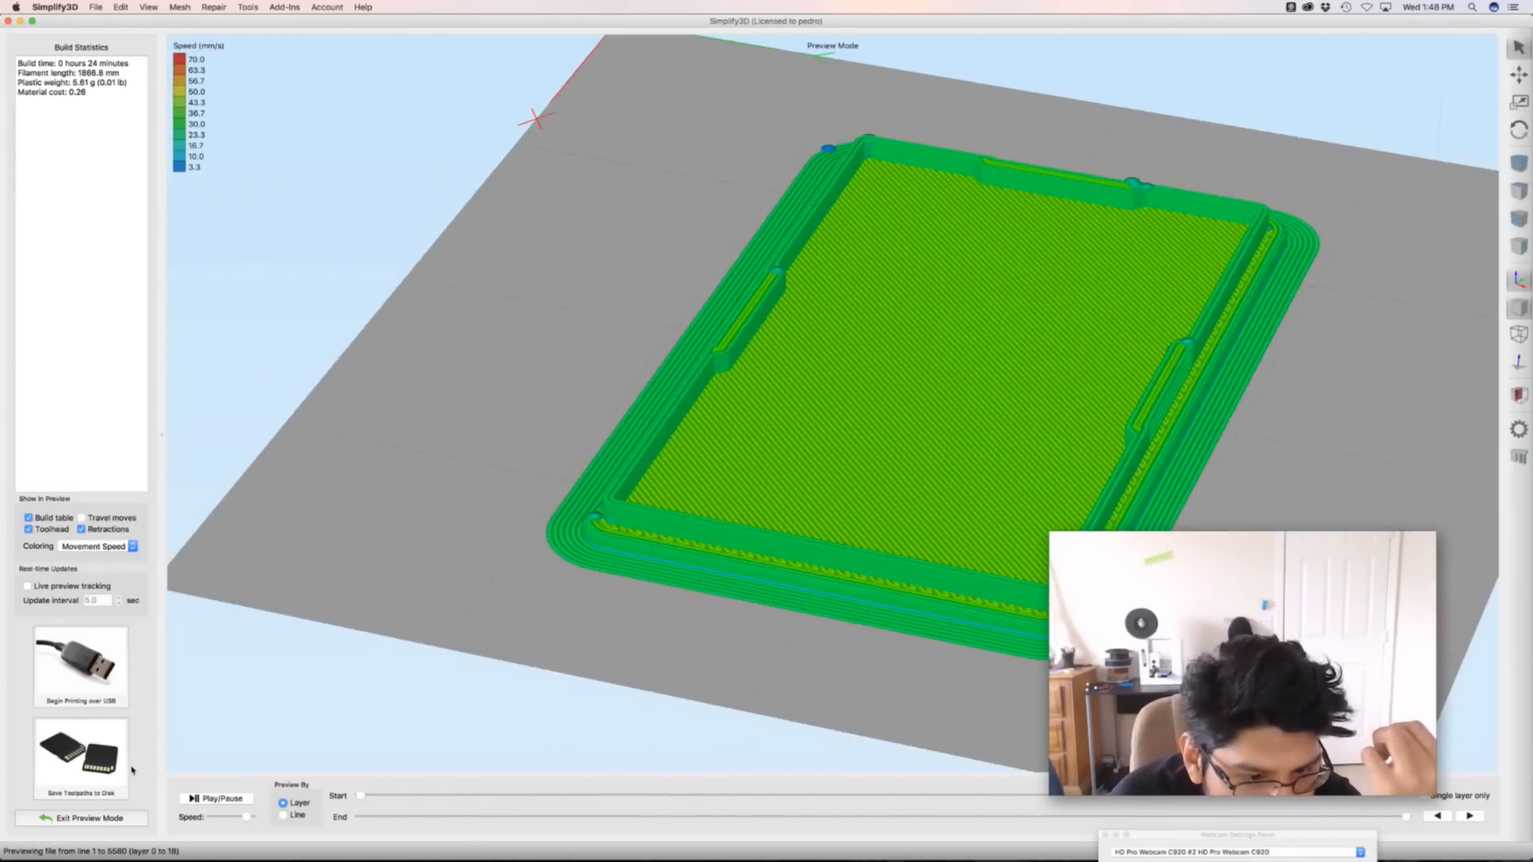
Save the toolpaths to disk as feather-top-generic-pbp.gcode in the gcode folder
left_click(101, 747)
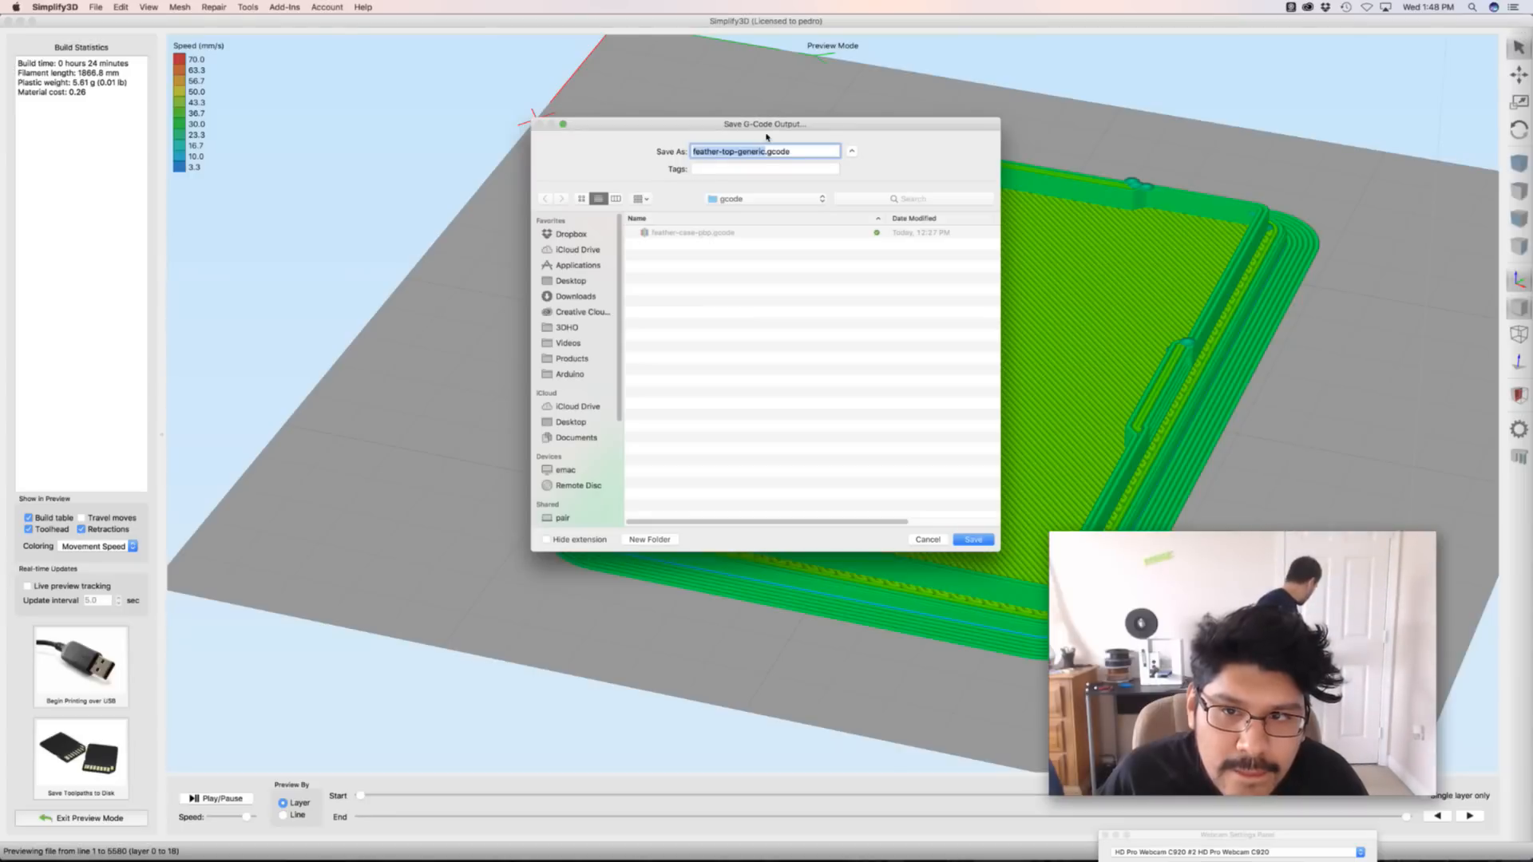
key("Right")
type("-pbp")
key("Return")
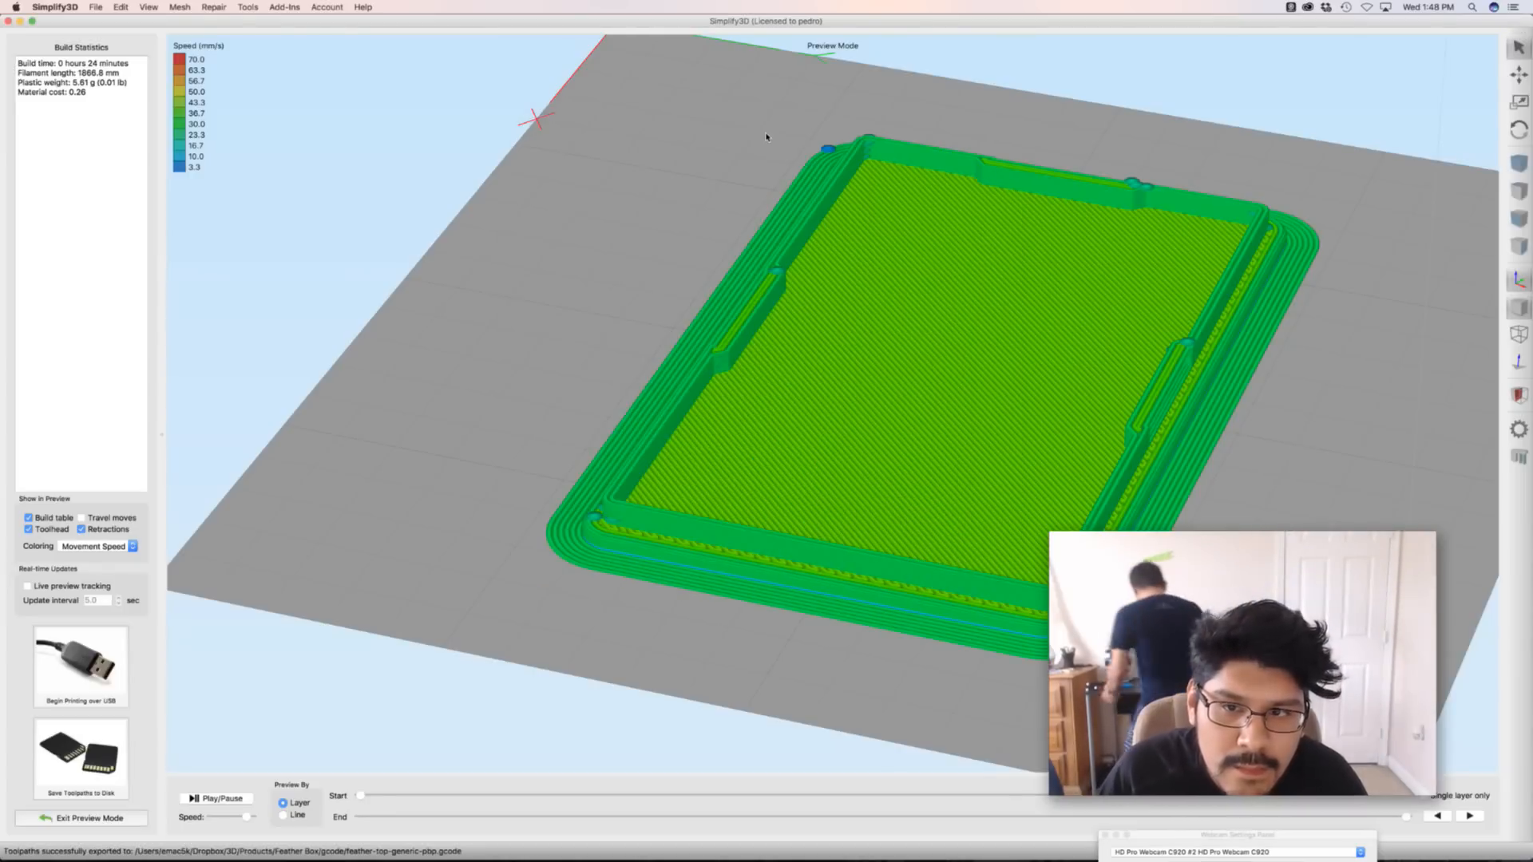
Switch to Chrome, show the Adafruit OLED FeatherWing overview page and reorder its tab to sit just before the GitHub tab
key("super+Tab")
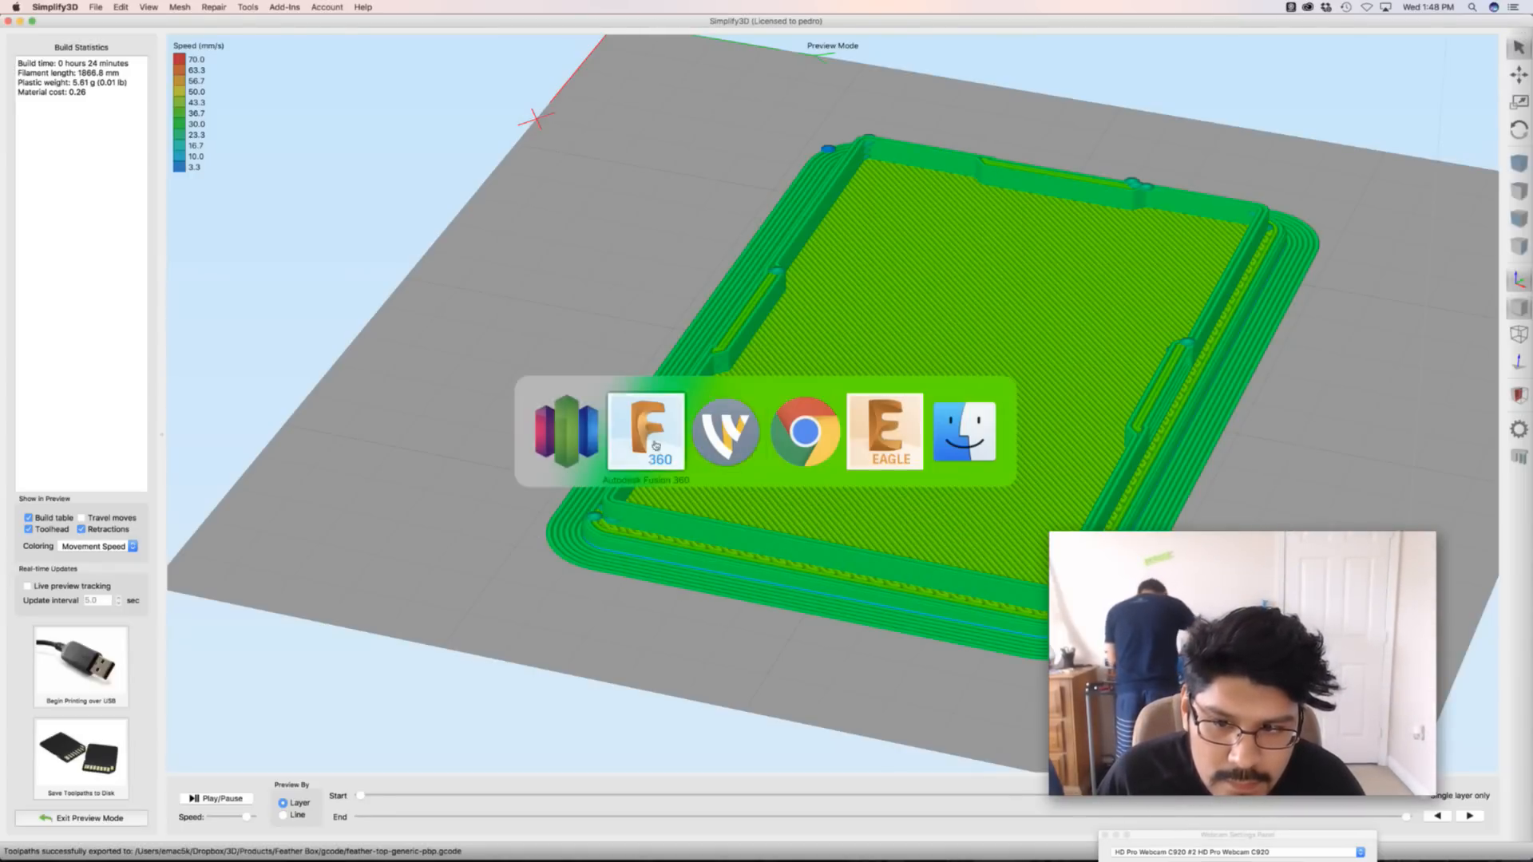
left_click(813, 447)
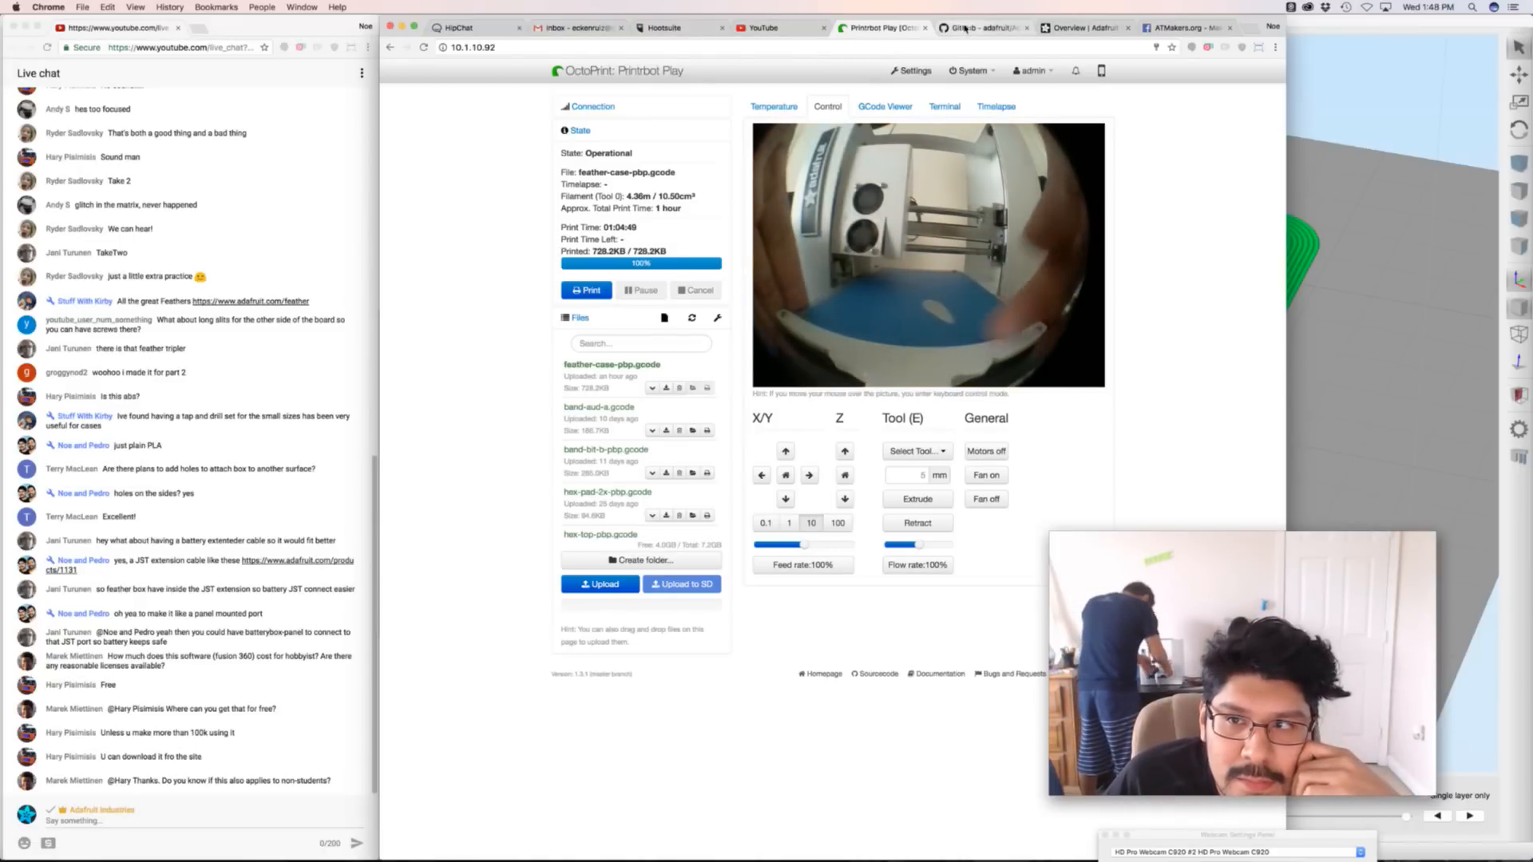
left_click(1064, 29)
left_click_drag(1064, 30, 1000, 26)
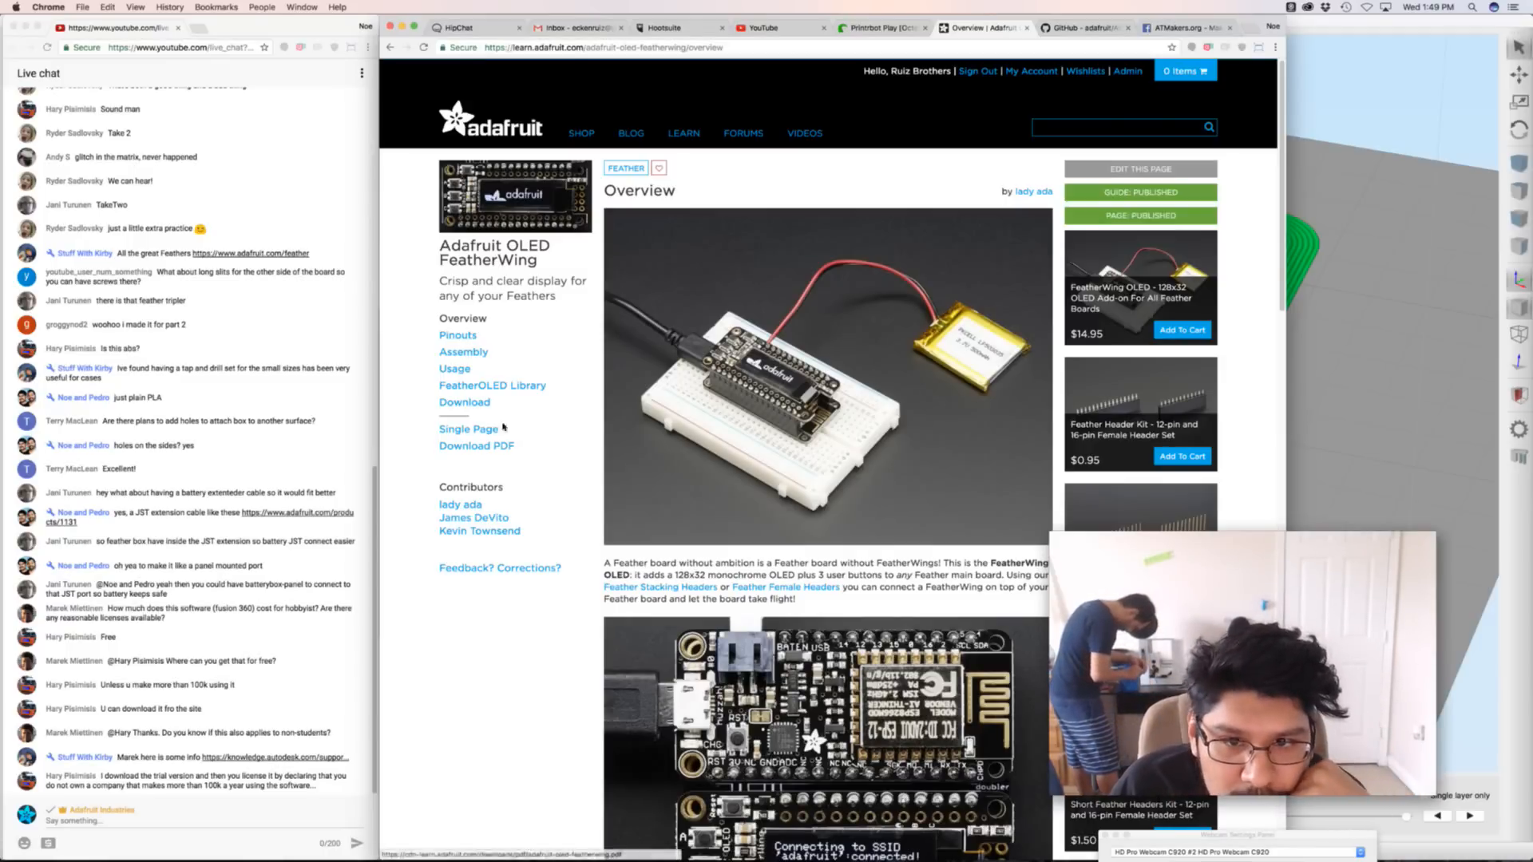
Skim the Adafruit OLED FeatherWing overview page, looking over its product photos and descriptions
scroll(623, 275, "down", 10)
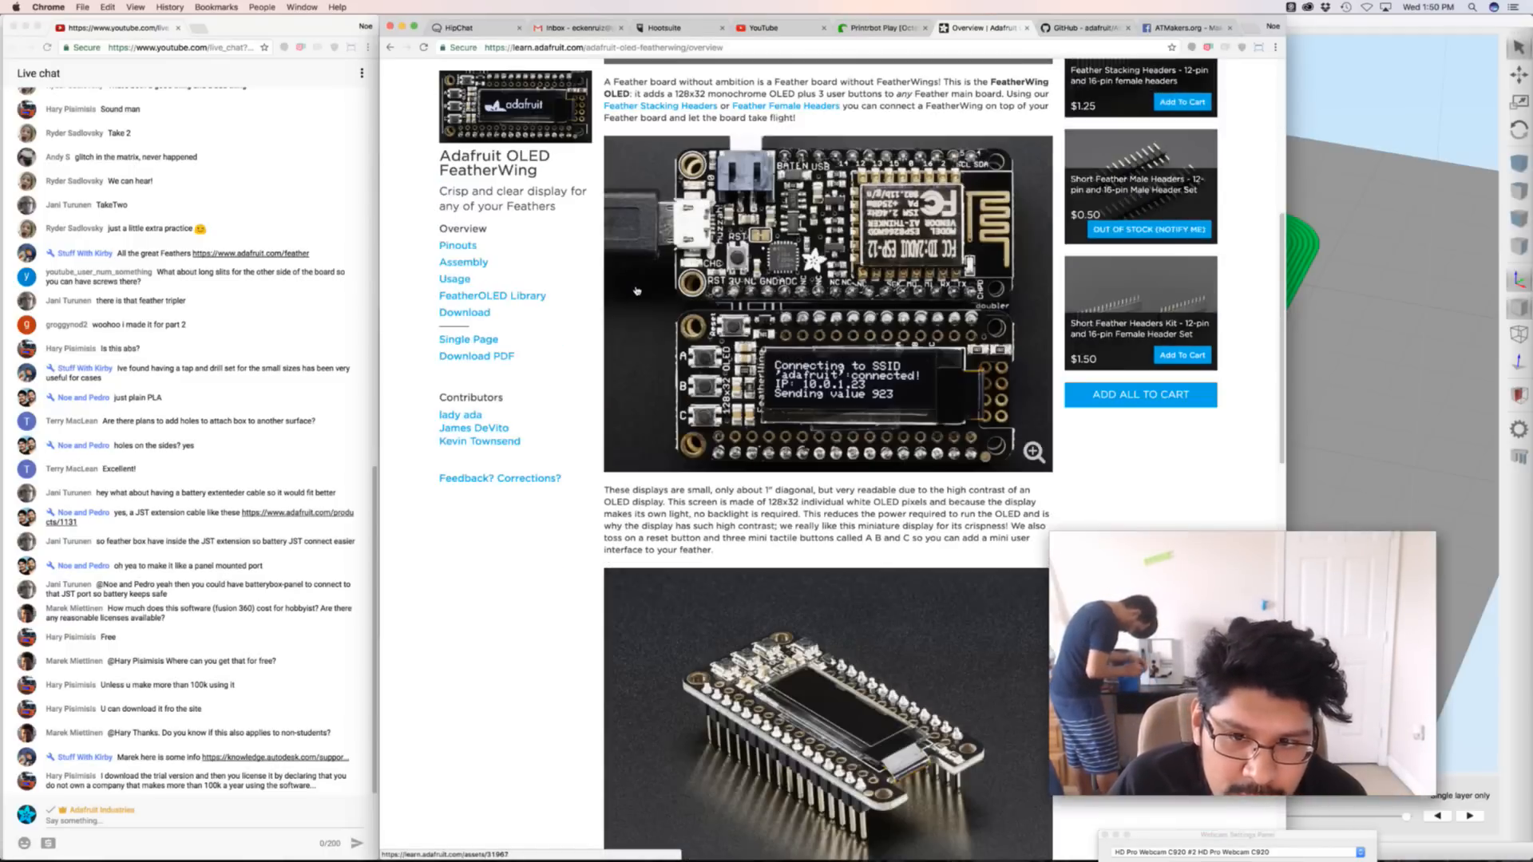
scroll(631, 280, "up", 5)
scroll(636, 282, "down", 6)
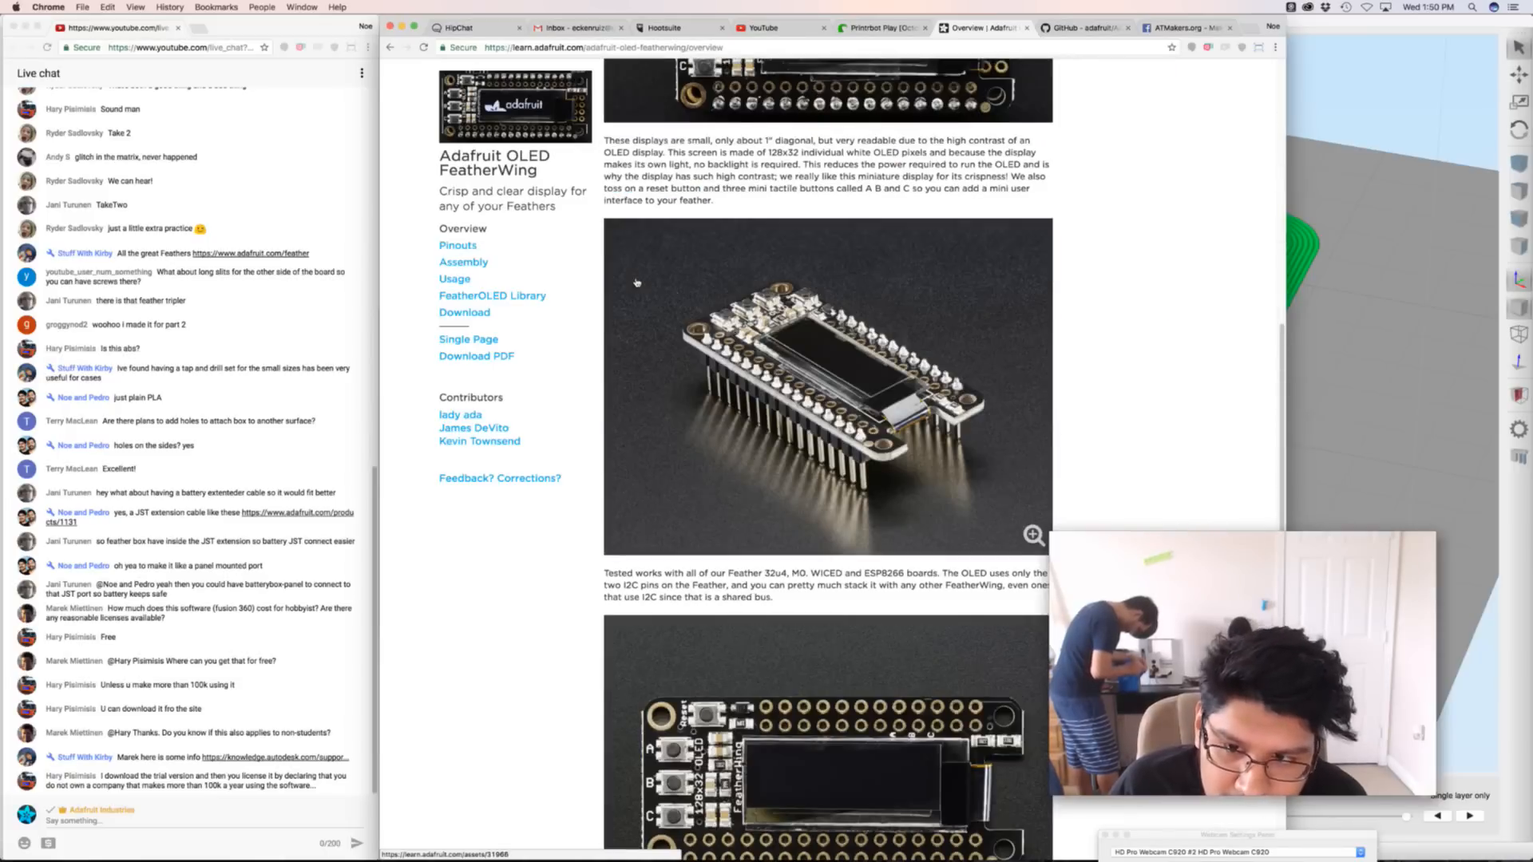
scroll(636, 283, "down", 4)
scroll(643, 283, "up", 8)
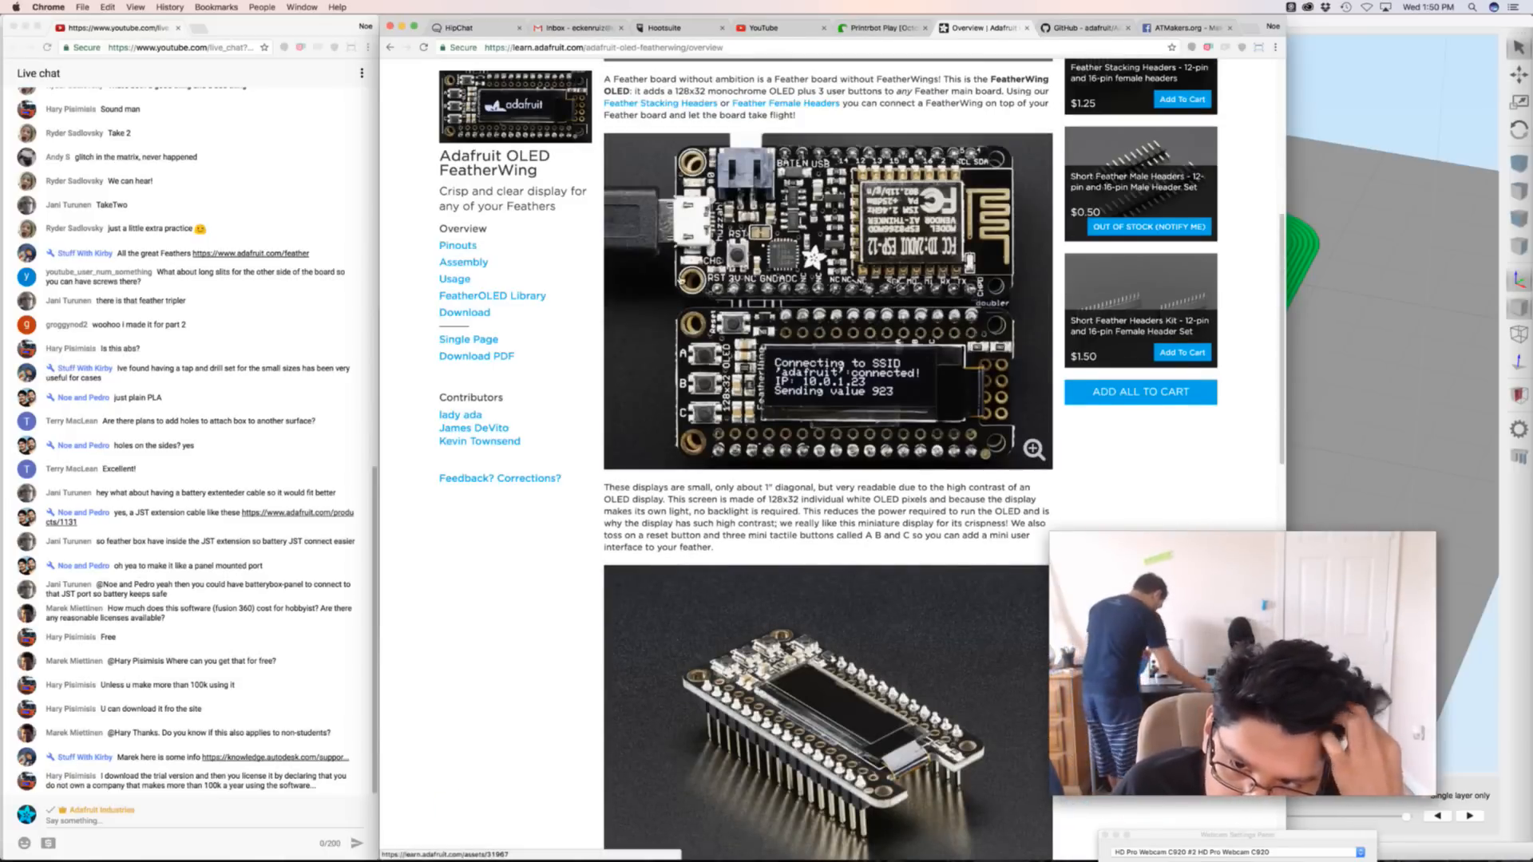
scroll(639, 287, "up", 8)
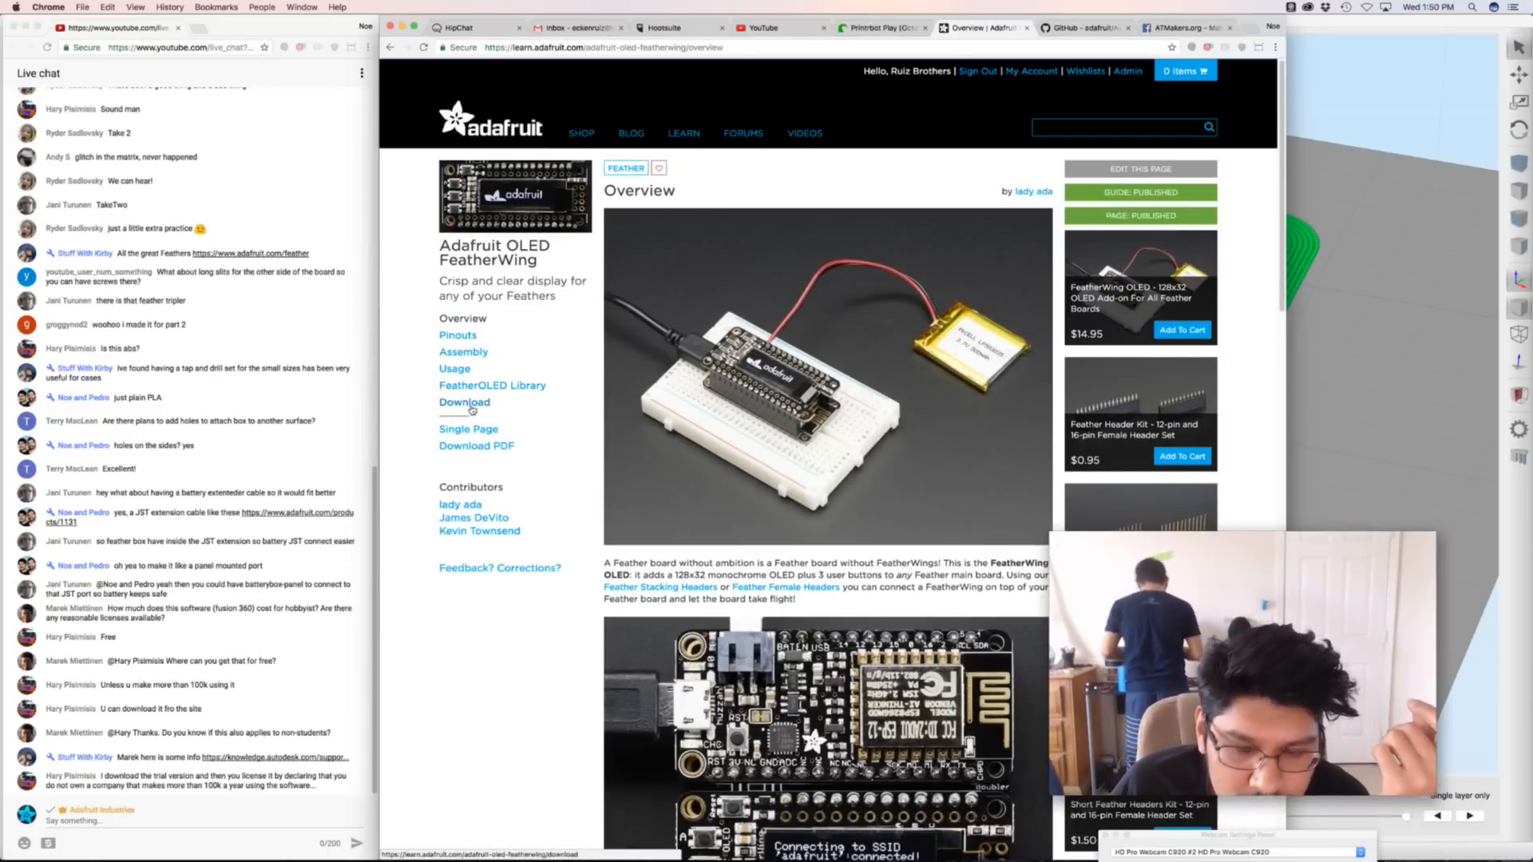
Raise the Z axis of the Printrbot Play by 10 mm in OctoPrint
left_click(882, 28)
left_click(844, 451)
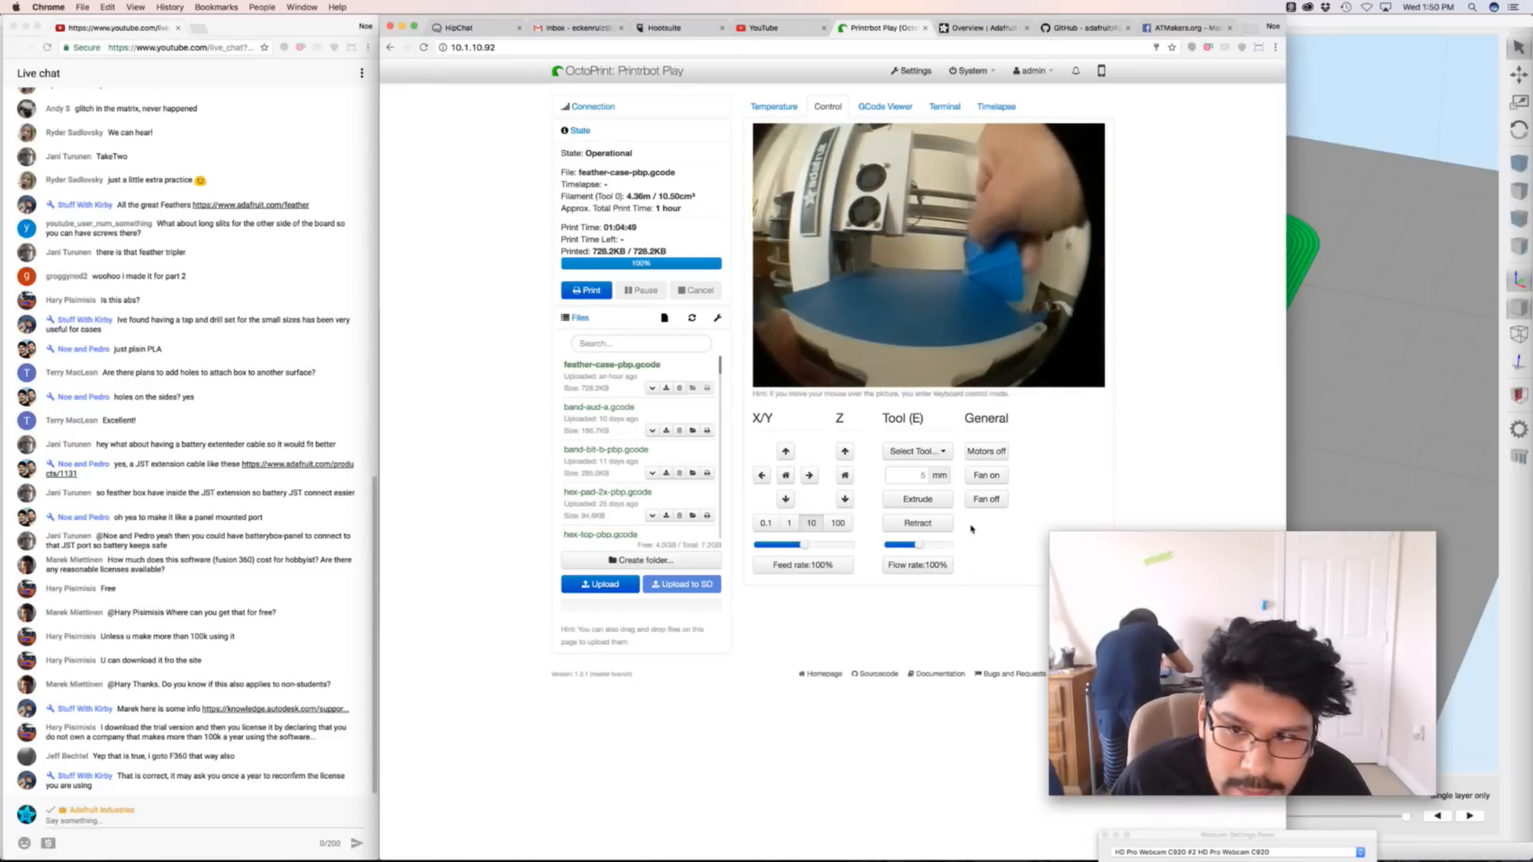
Open the Download page of the OLED FeatherWing guide and examine the schematic and the fabrication print's dimensions
left_click(981, 27)
scroll(482, 416, "down", 1)
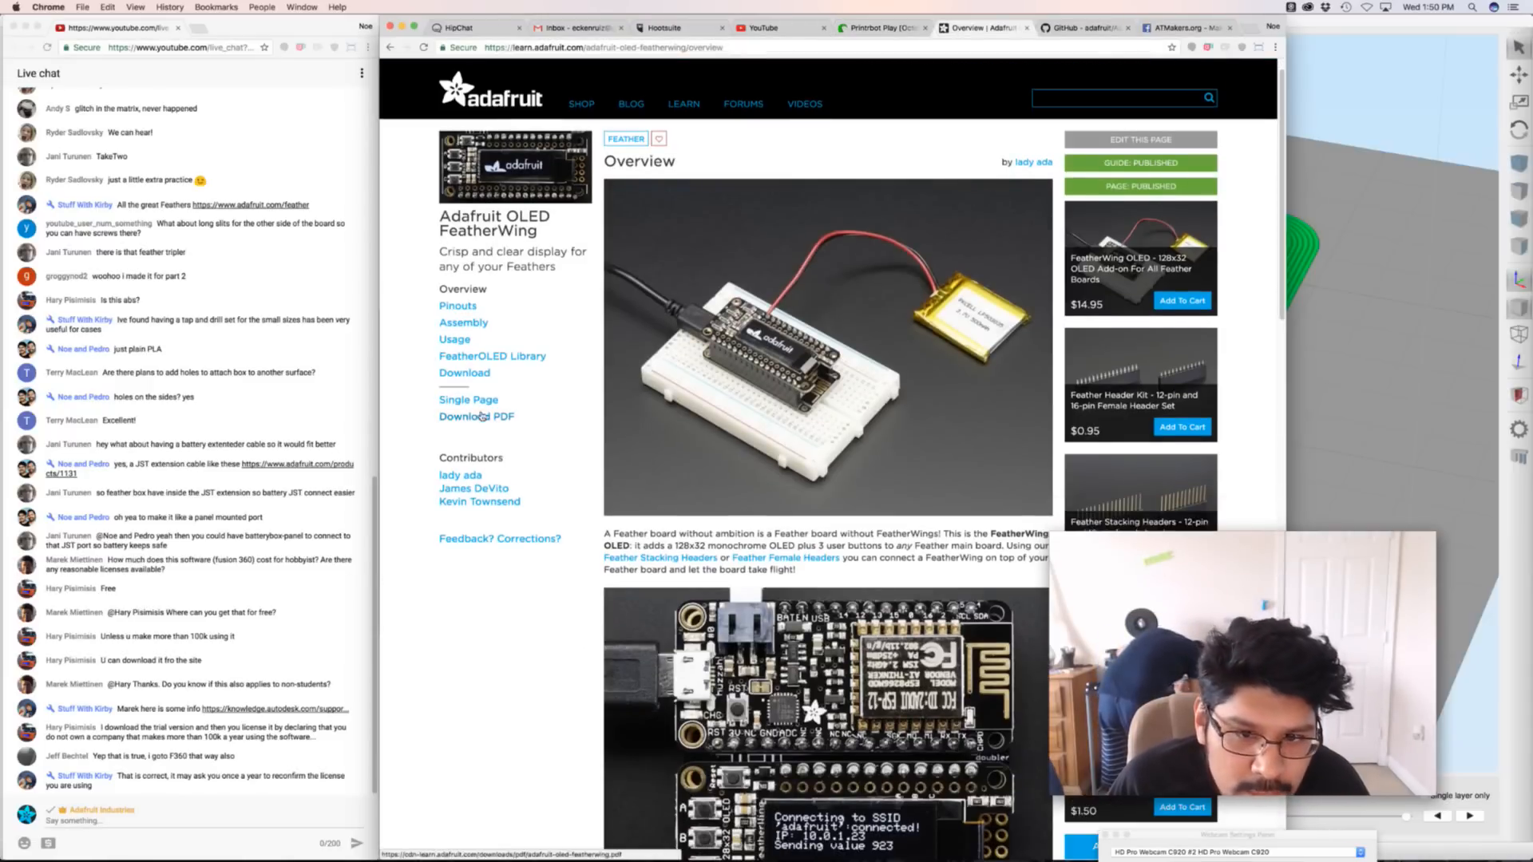
left_click(465, 373)
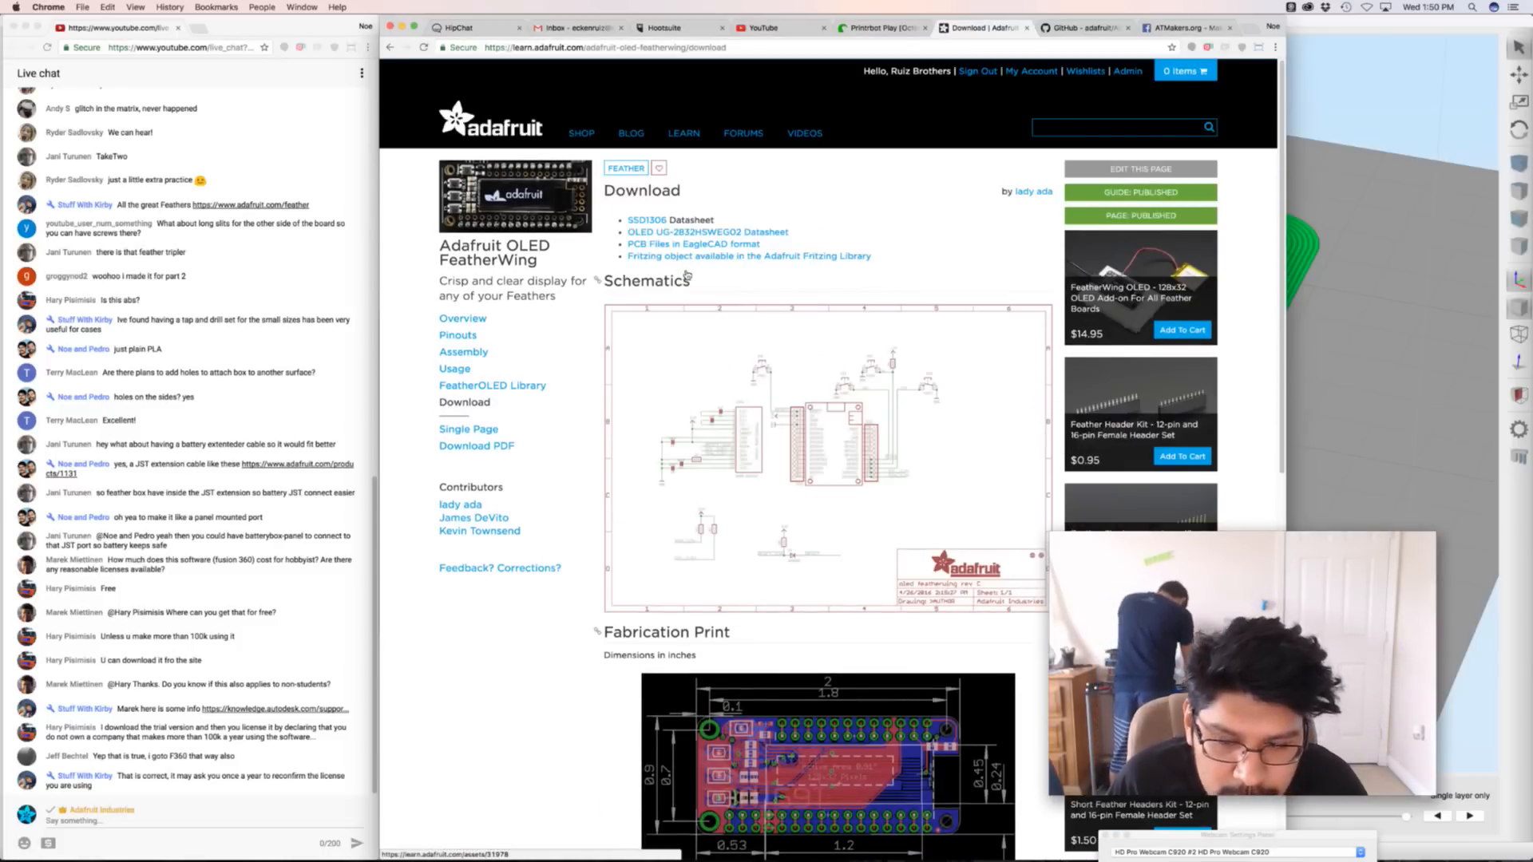
scroll(687, 275, "down", 1)
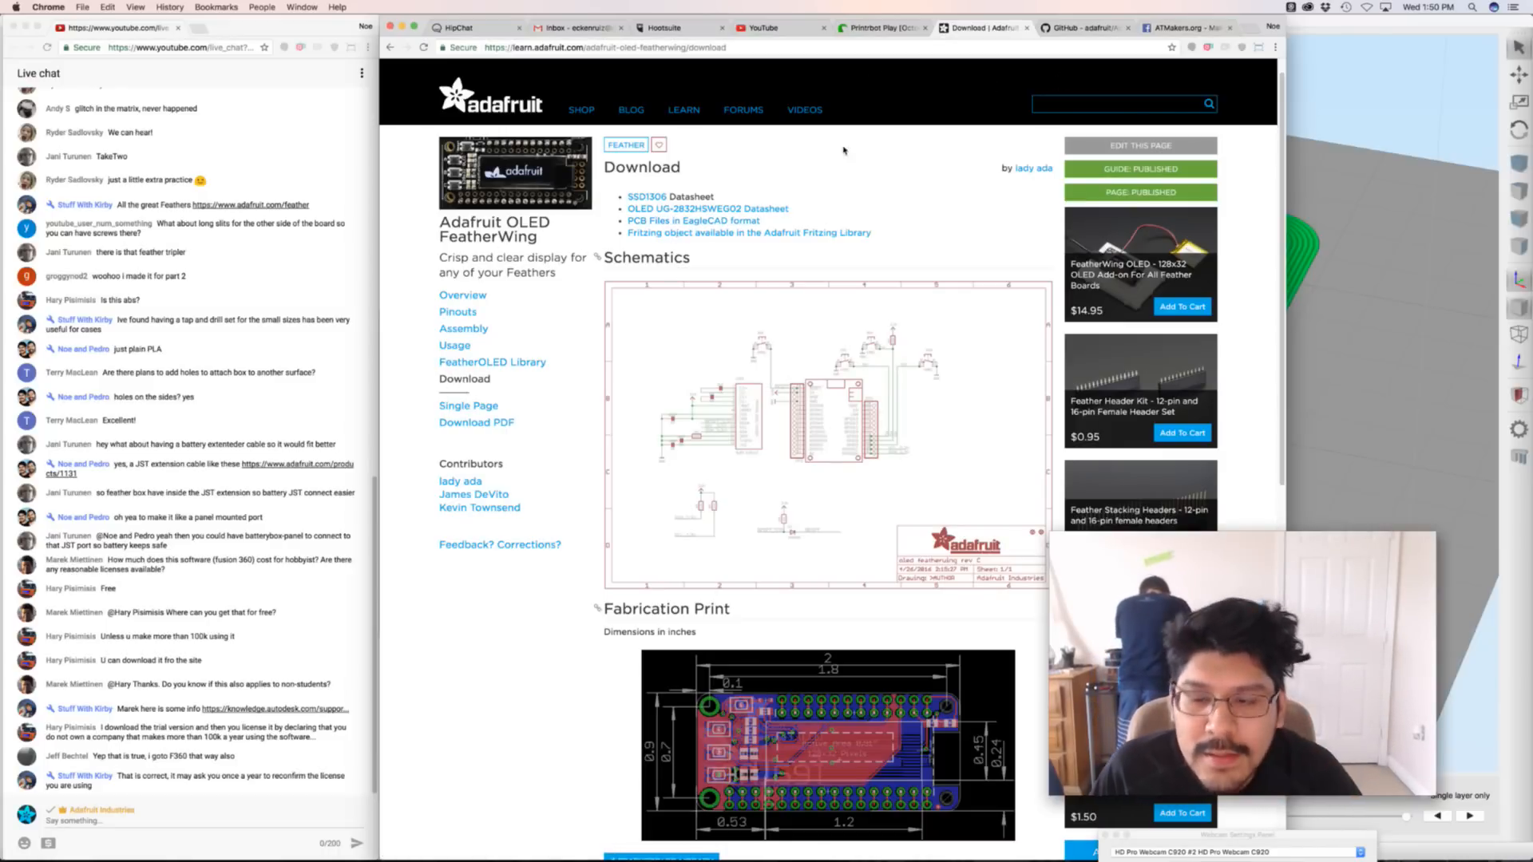
key("super+Tab")
scroll(738, 424, "down", 5)
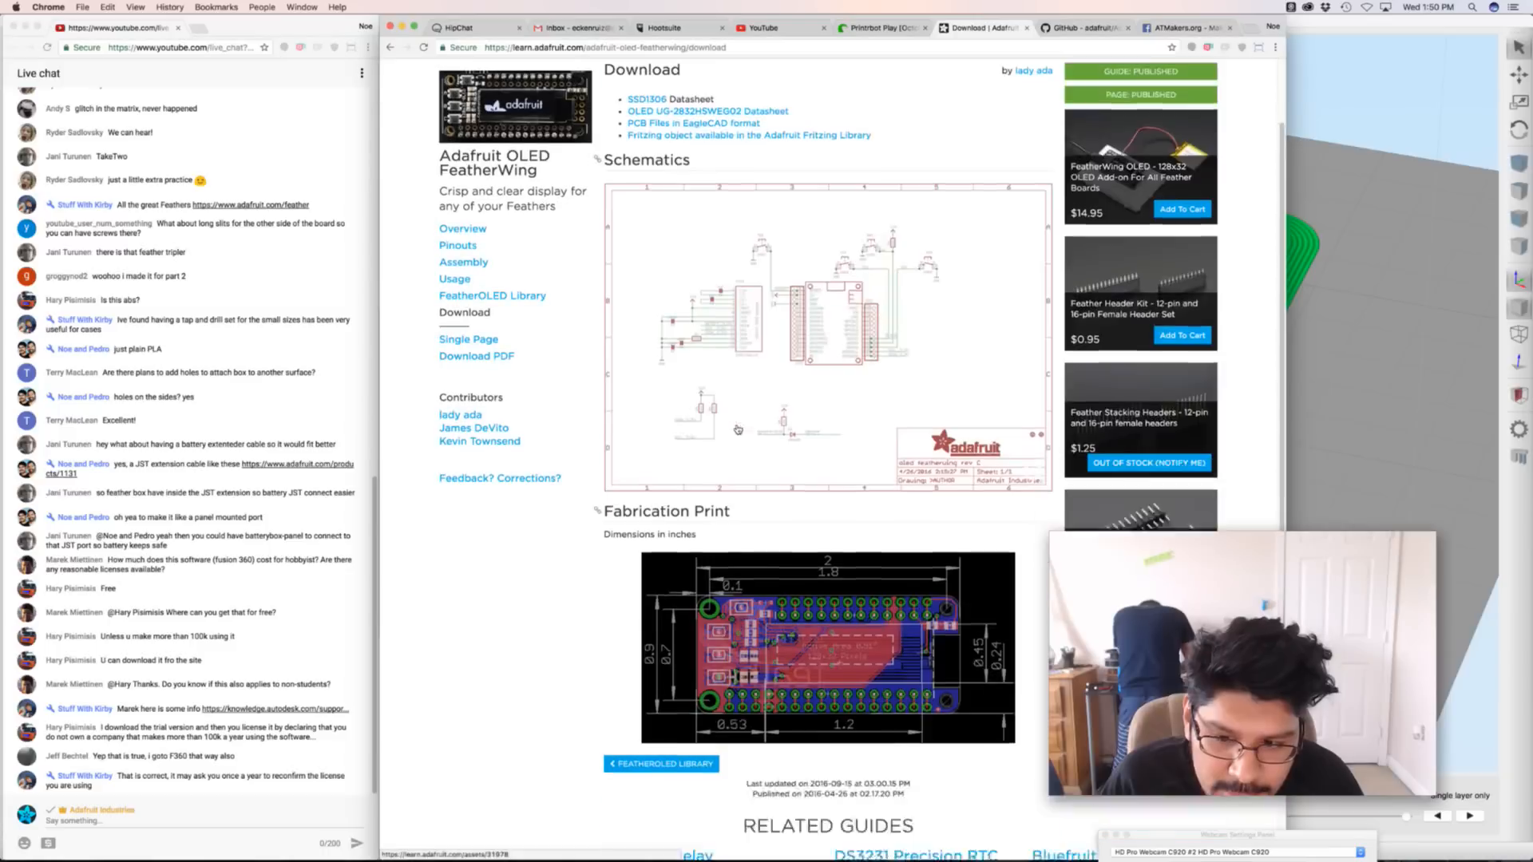
scroll(737, 424, "up", 2)
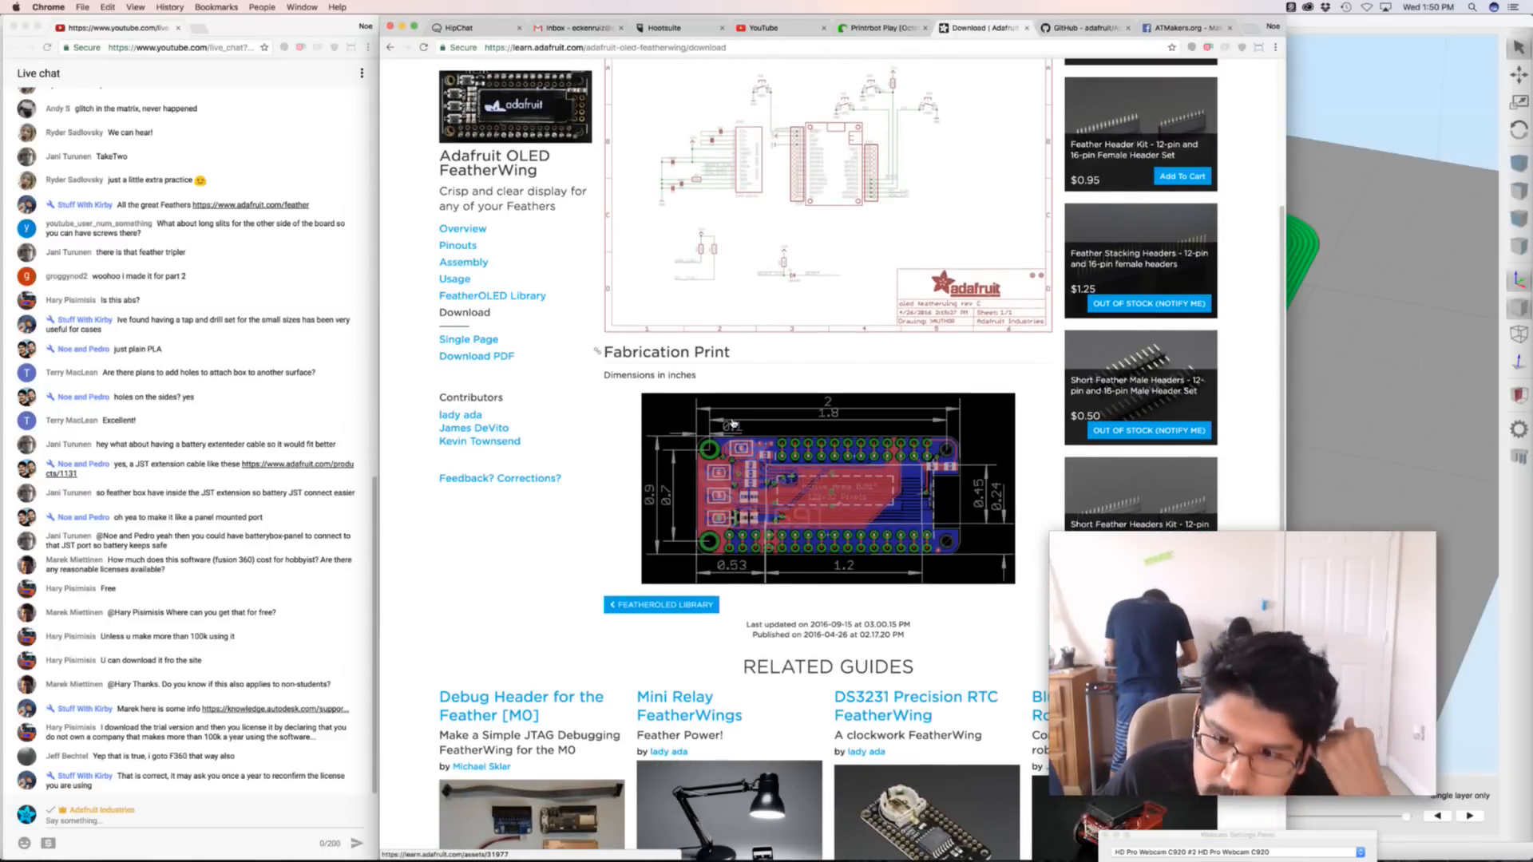
scroll(749, 494, "up", 4)
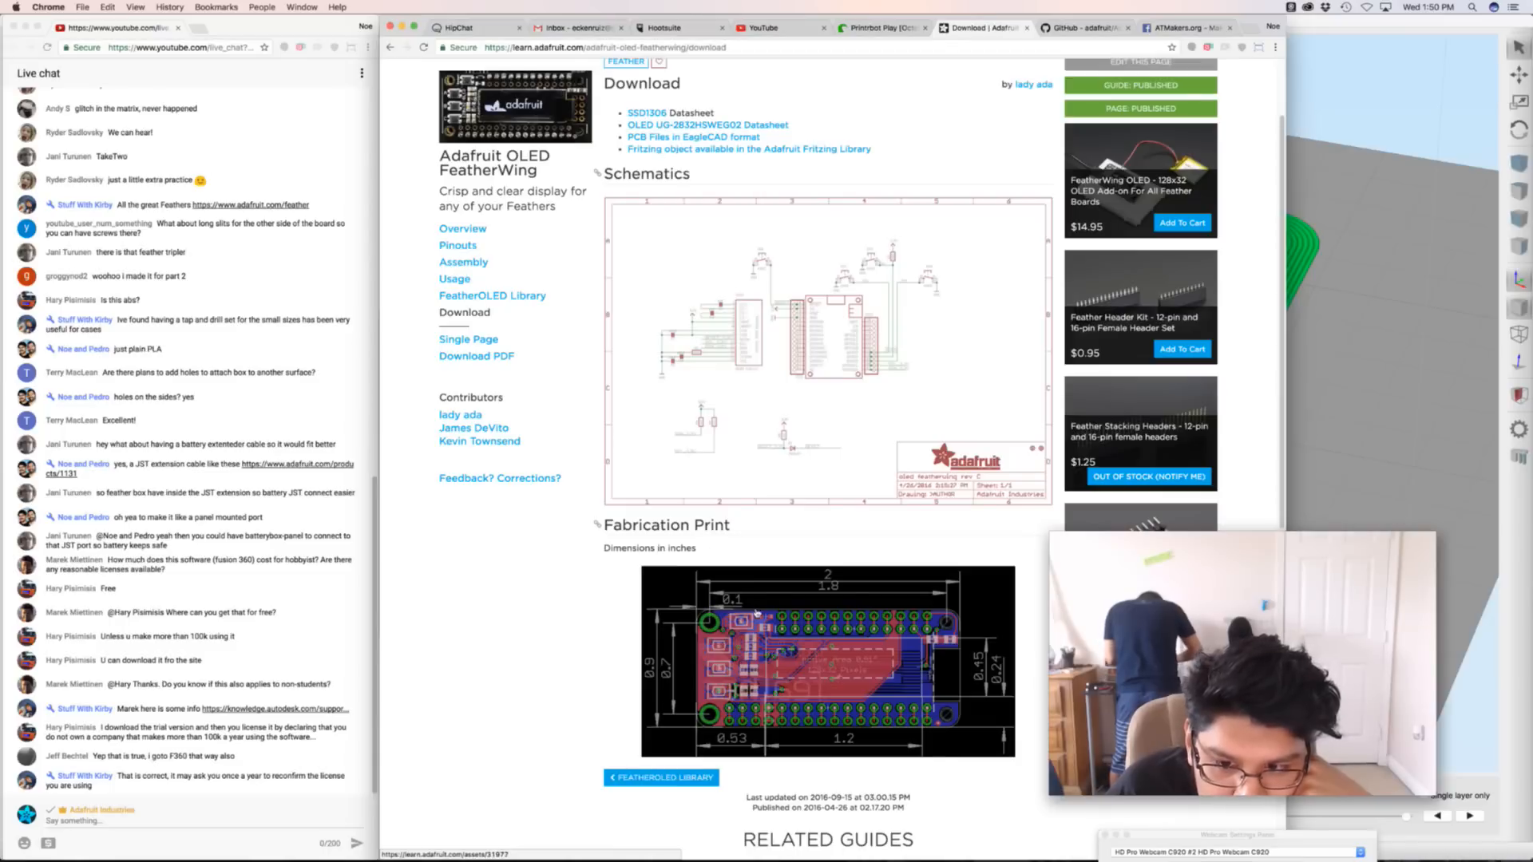
scroll(883, 613, "down", 1)
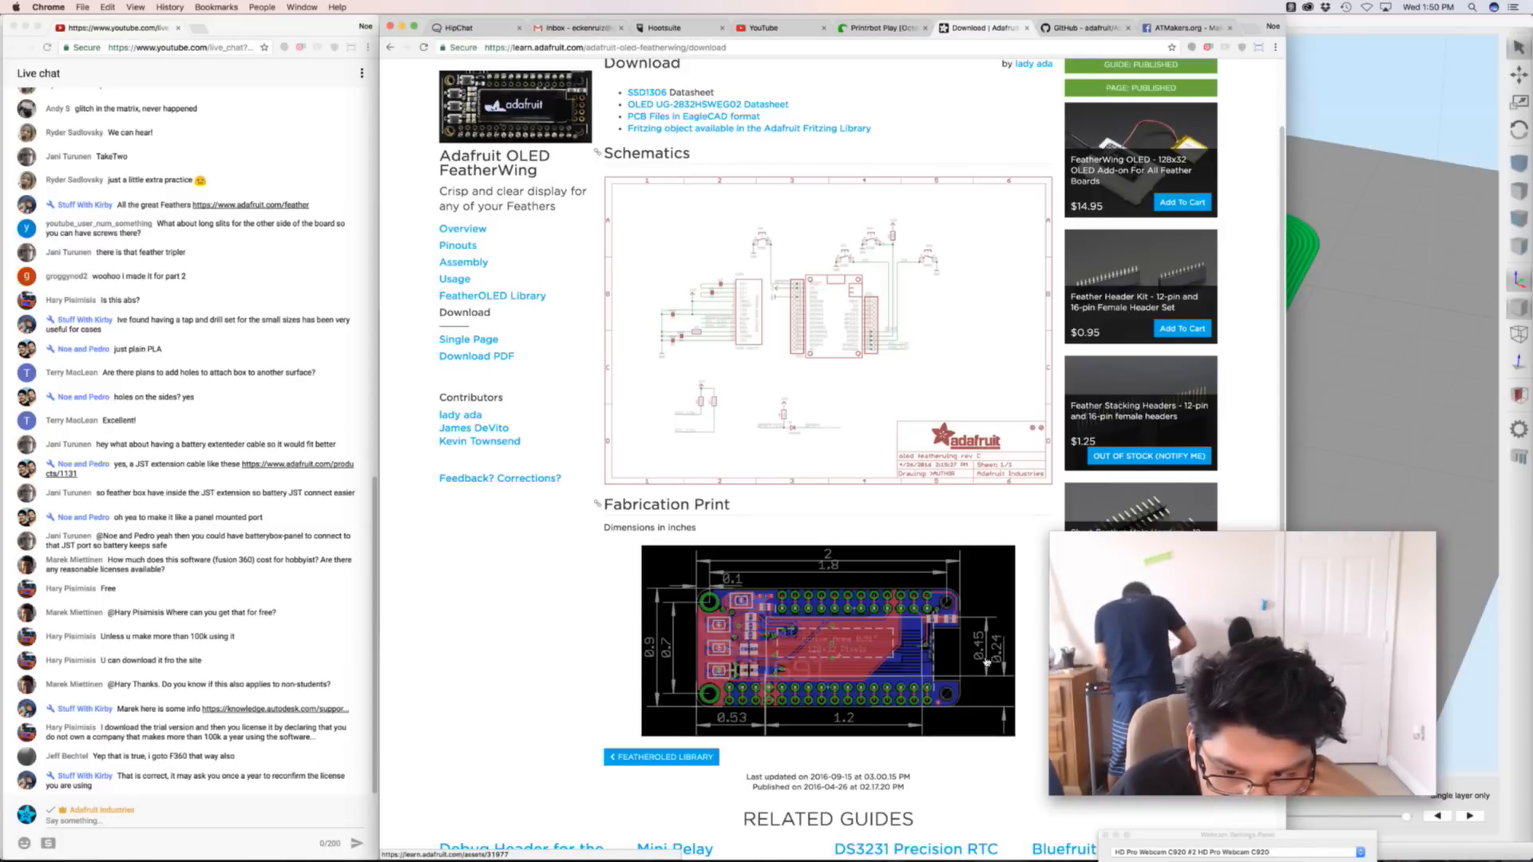
scroll(901, 565, "down", 1)
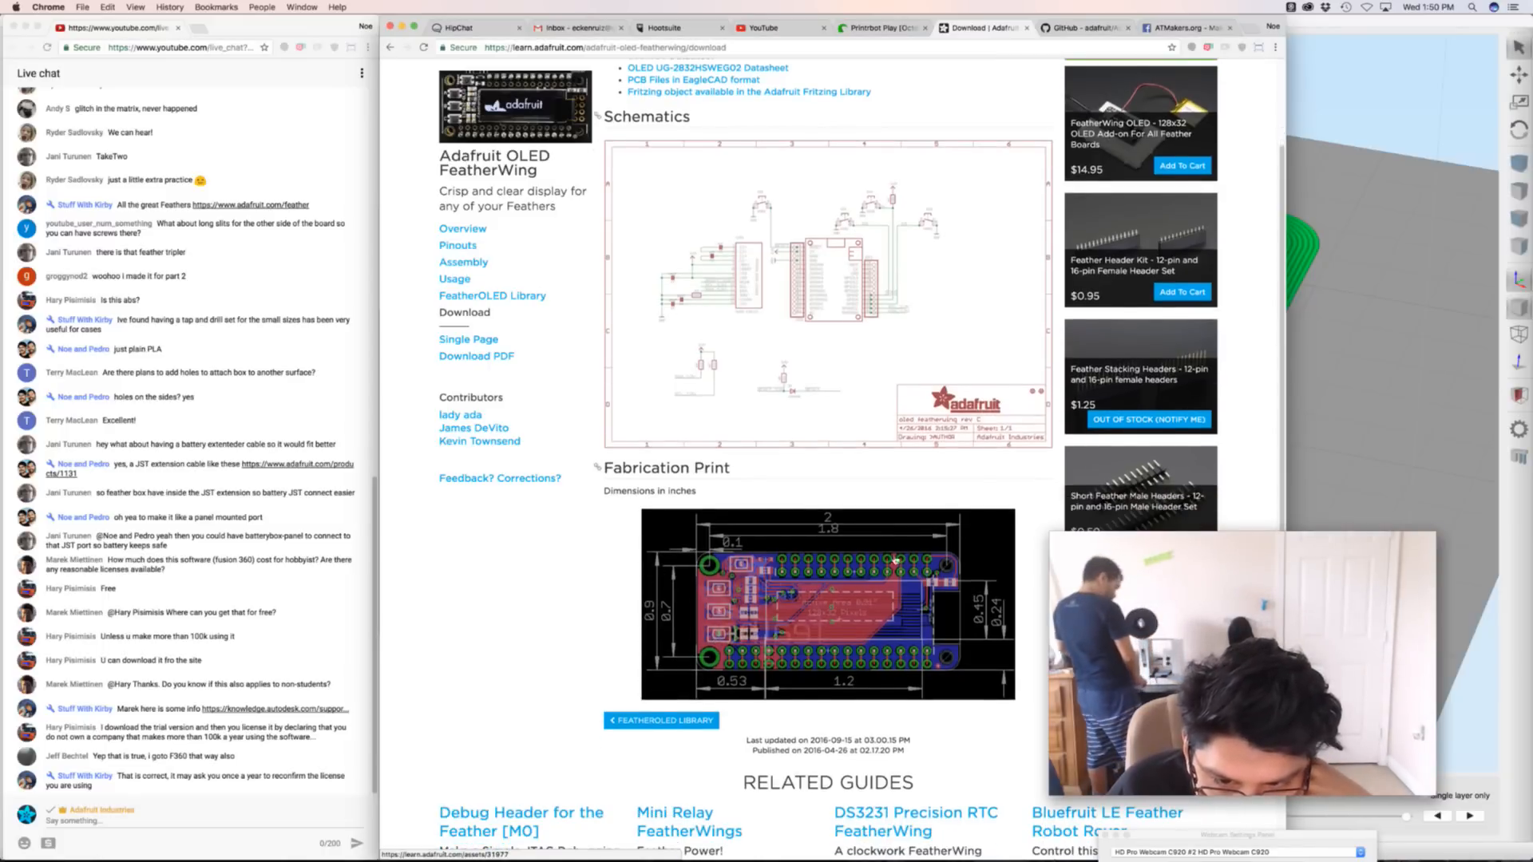
View the fabrication print image at its original size, zoom it out, and return to the guide's Download page
left_click(895, 563)
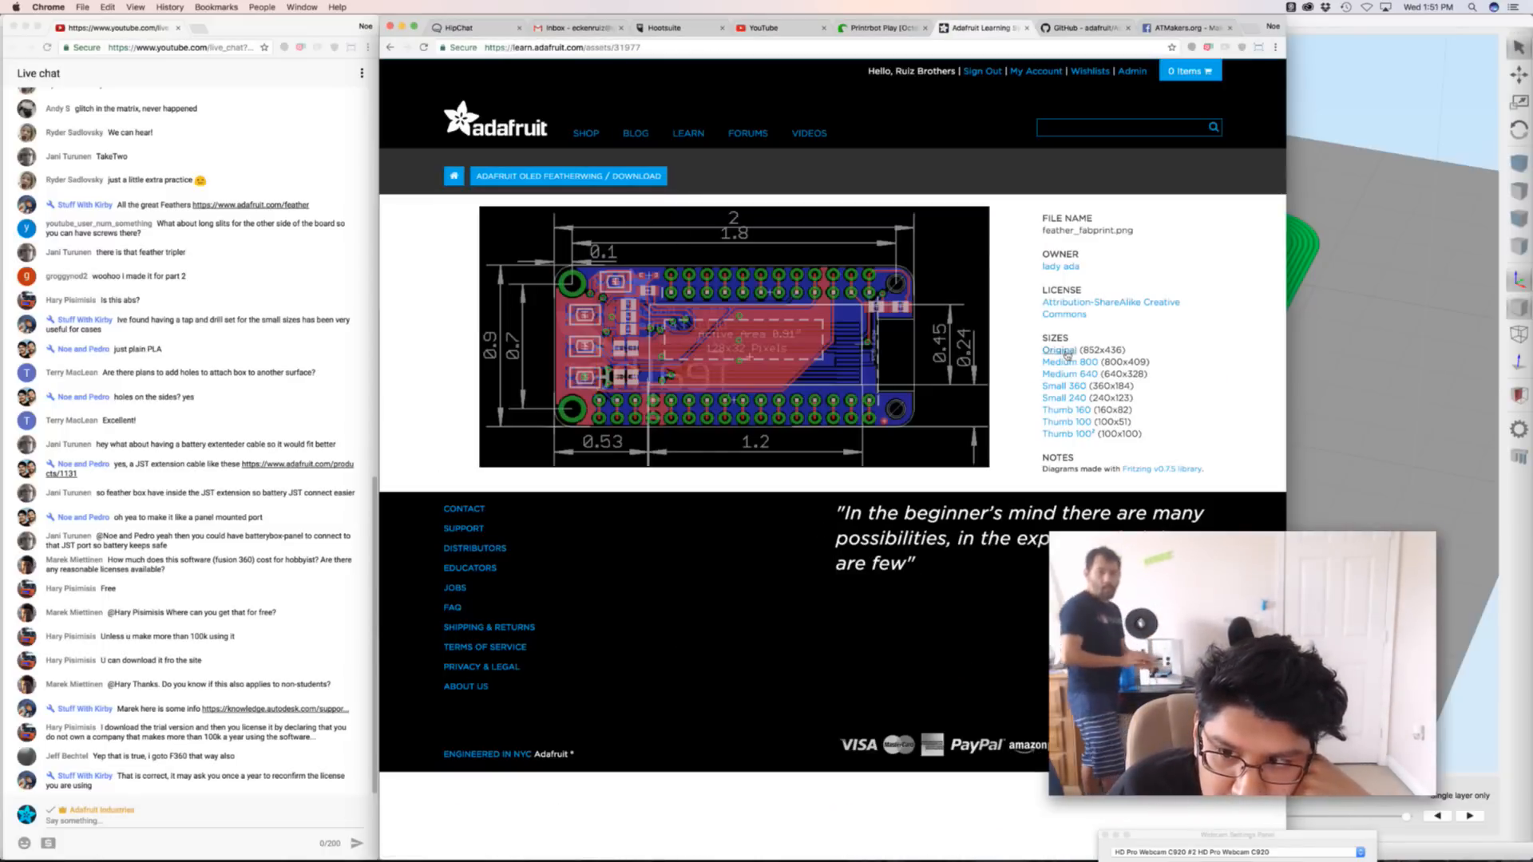
left_click(1058, 349)
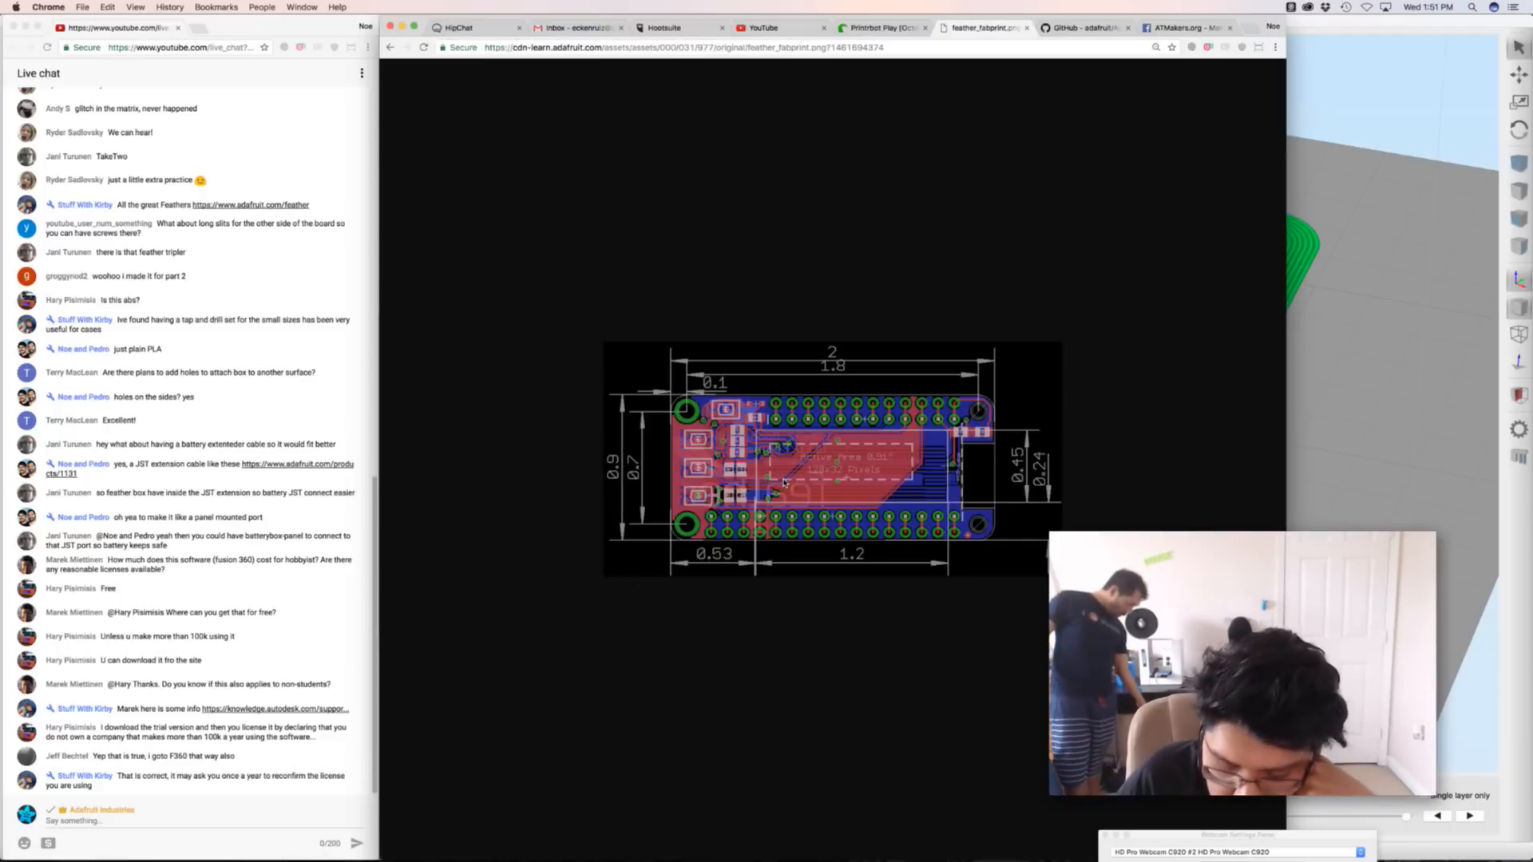
key("super+minus")
key("super+minus")
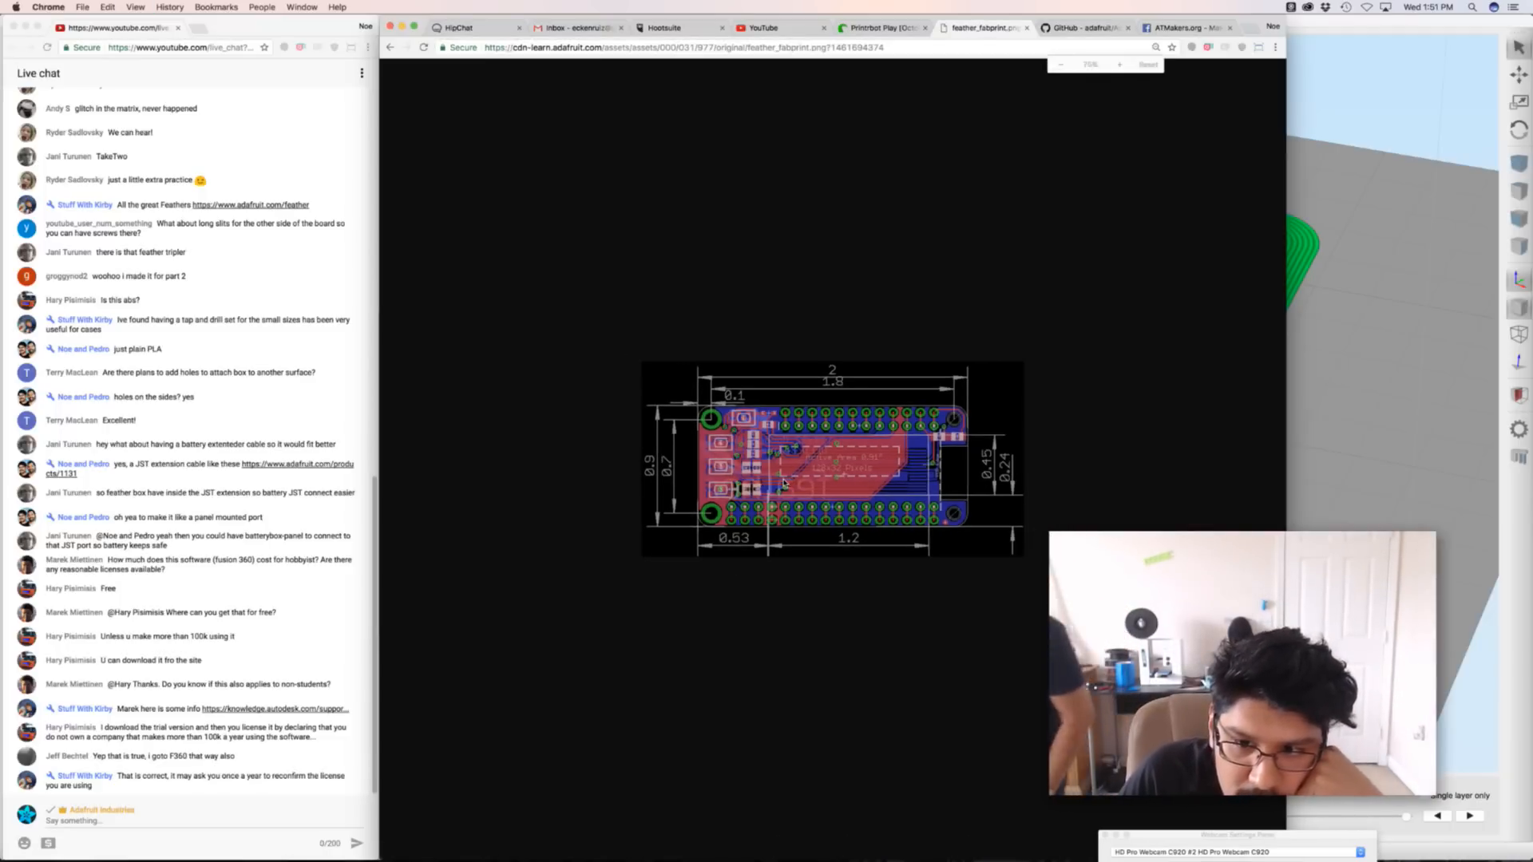
key("super+bracketleft")
key("super+bracketleft")
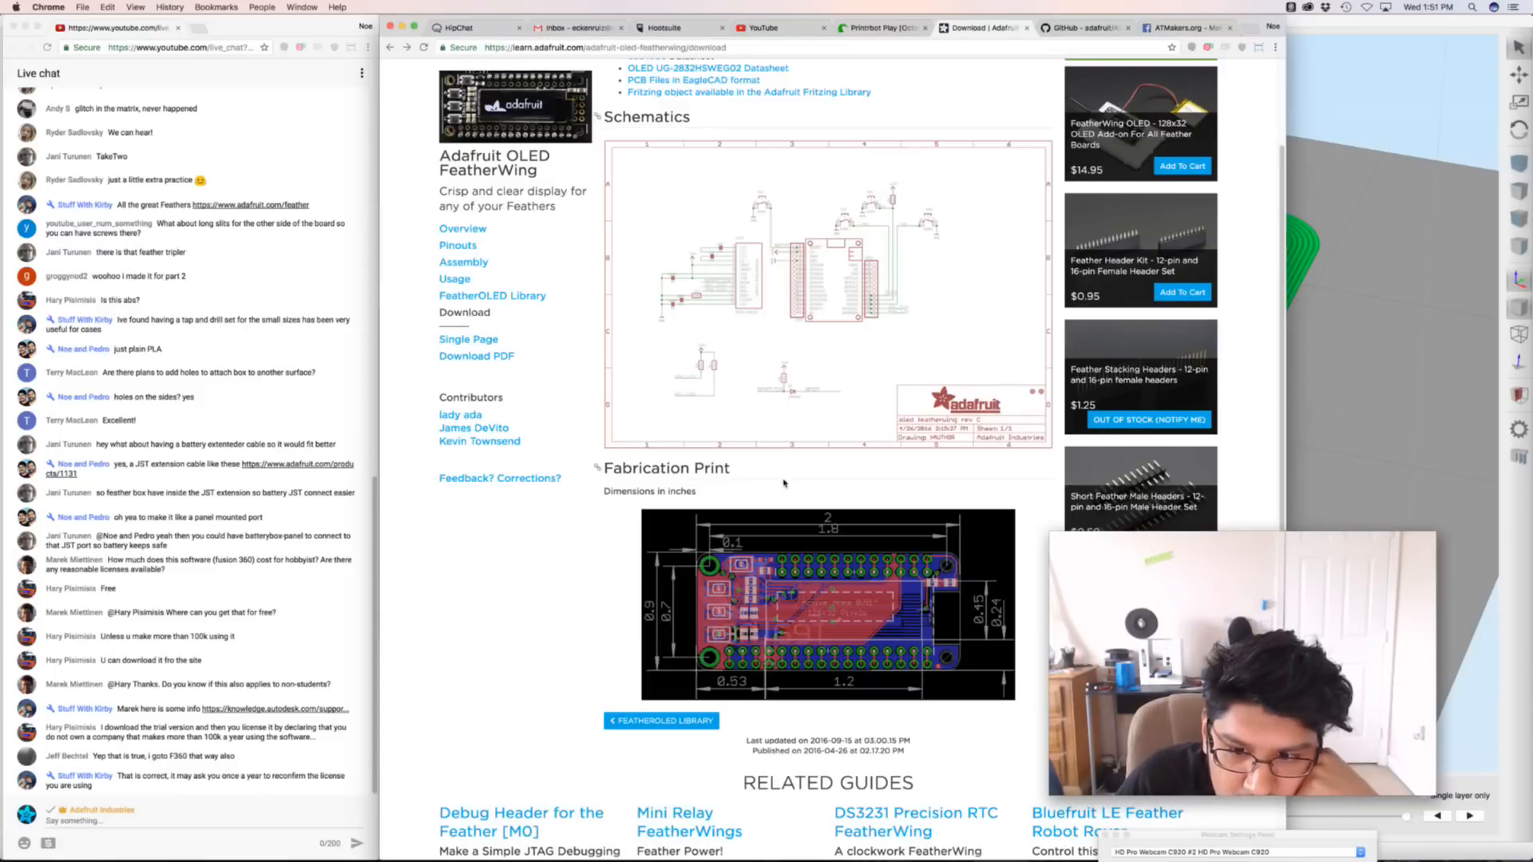
scroll(727, 470, "up", 2)
scroll(725, 466, "down", 2)
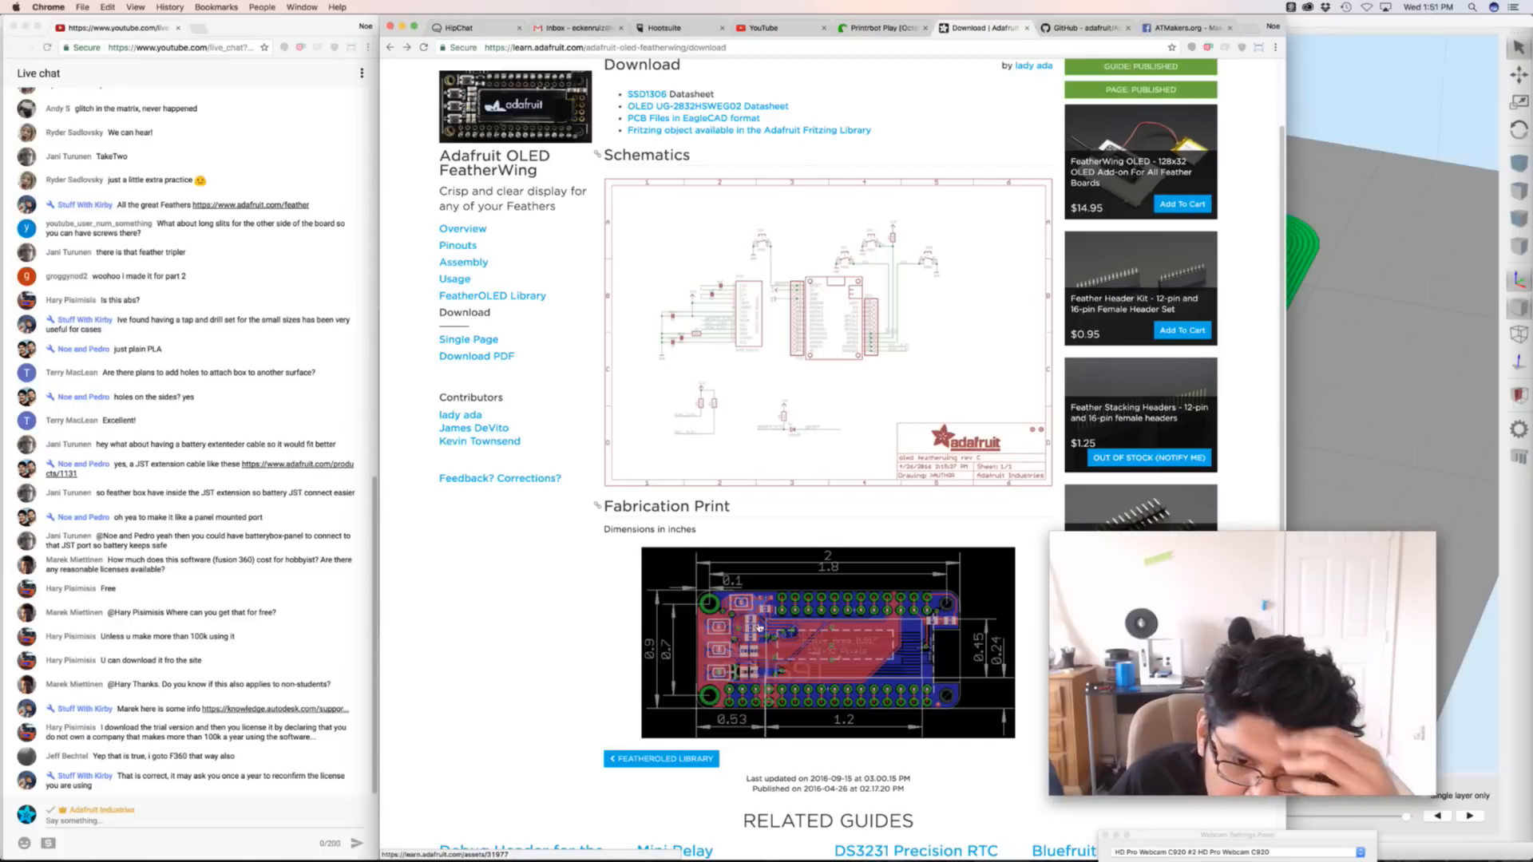
scroll(754, 627, "up", 1)
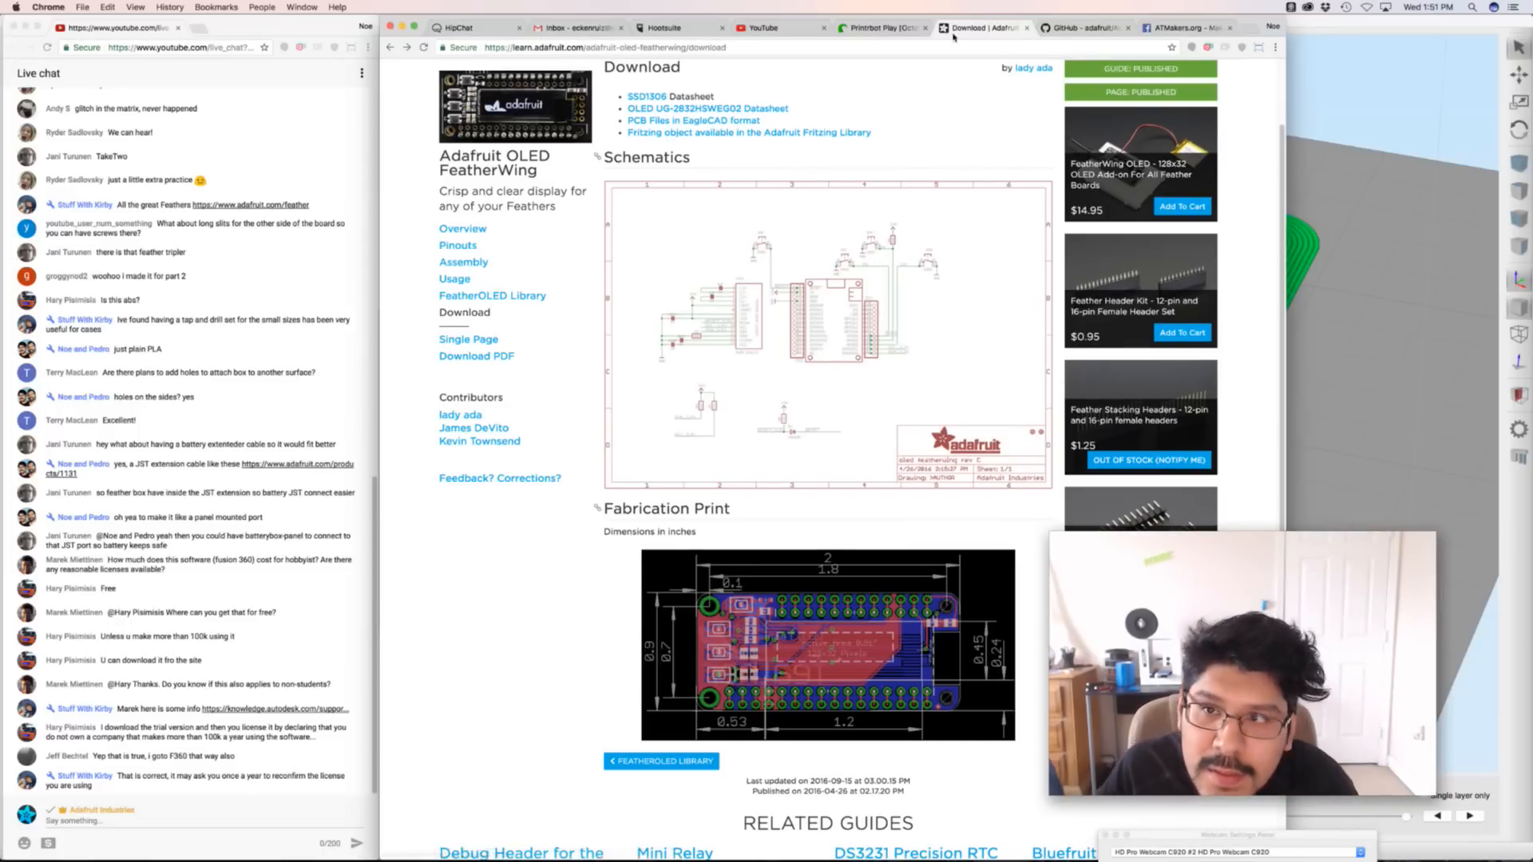
Upload feather-top-generic-pbp.gcode from the gcode folder to the Printrbot Play in OctoPrint
left_click(883, 27)
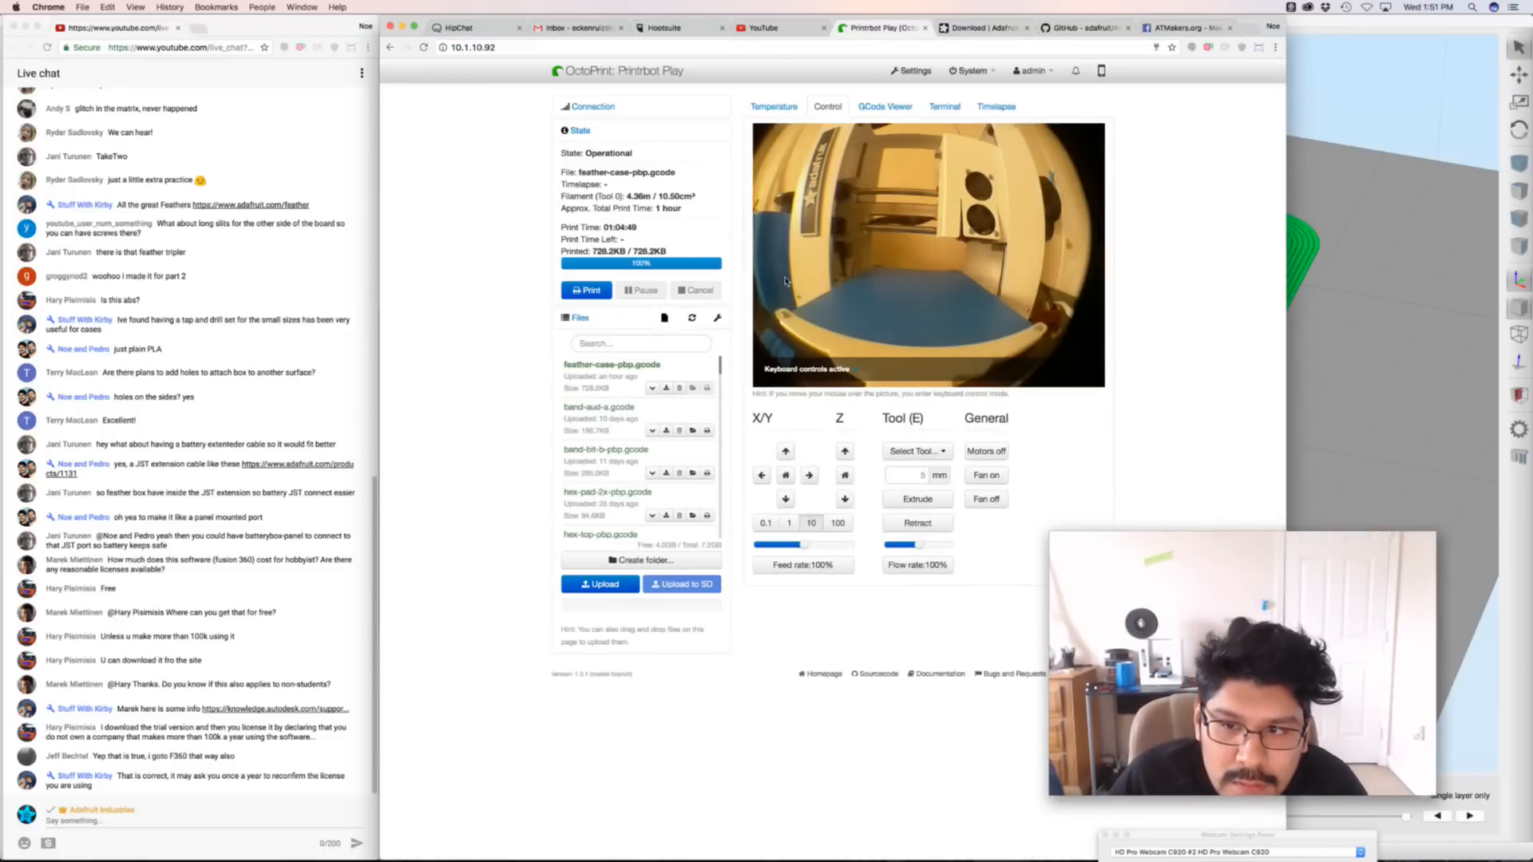
left_click(601, 584)
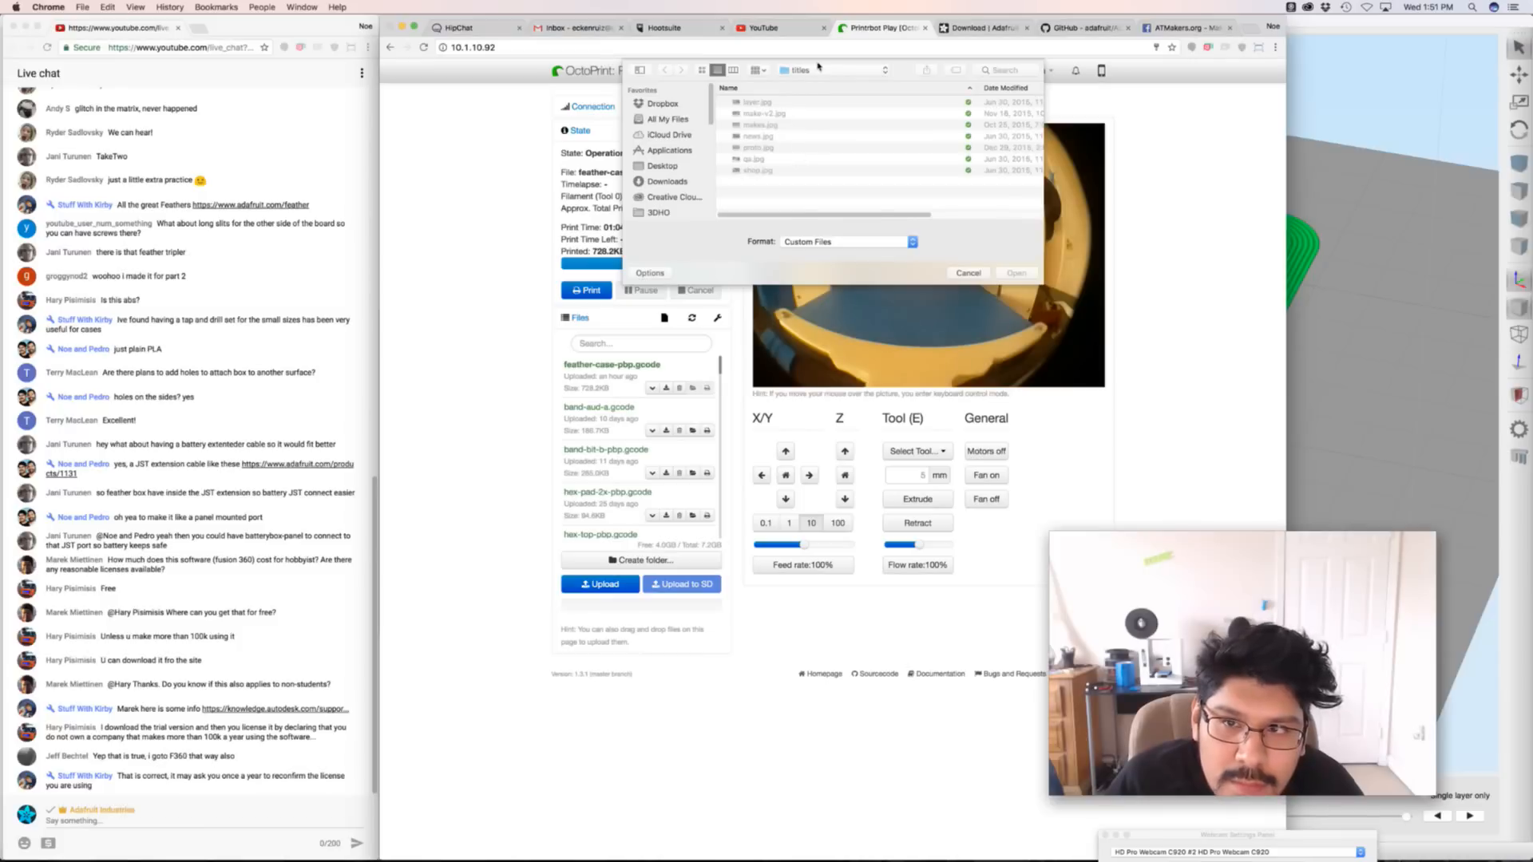
left_click(817, 69)
left_click(822, 210)
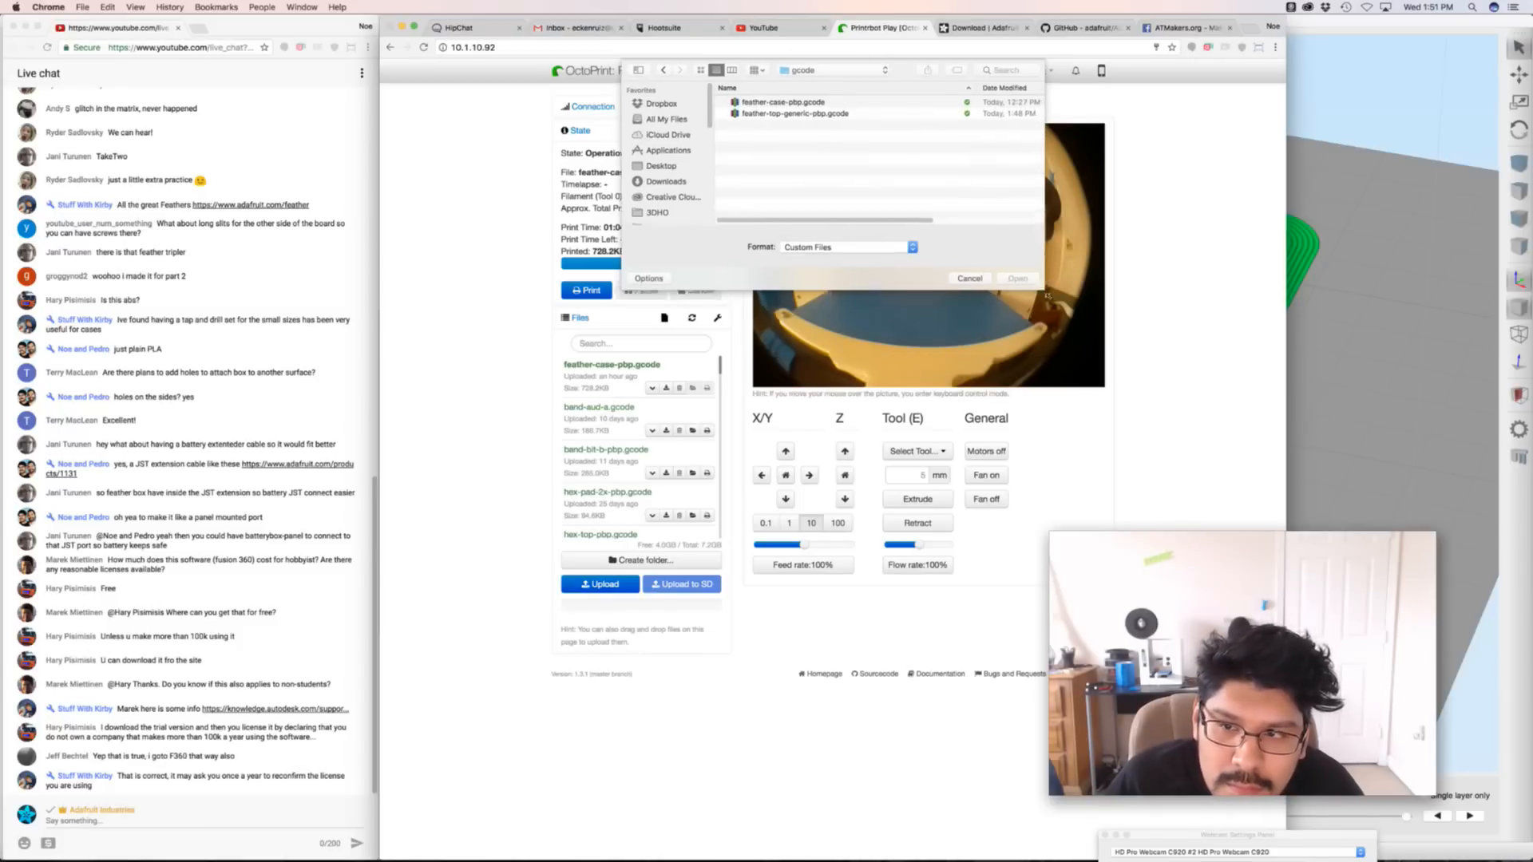
left_click_drag(1048, 295, 1095, 377)
left_click(773, 114)
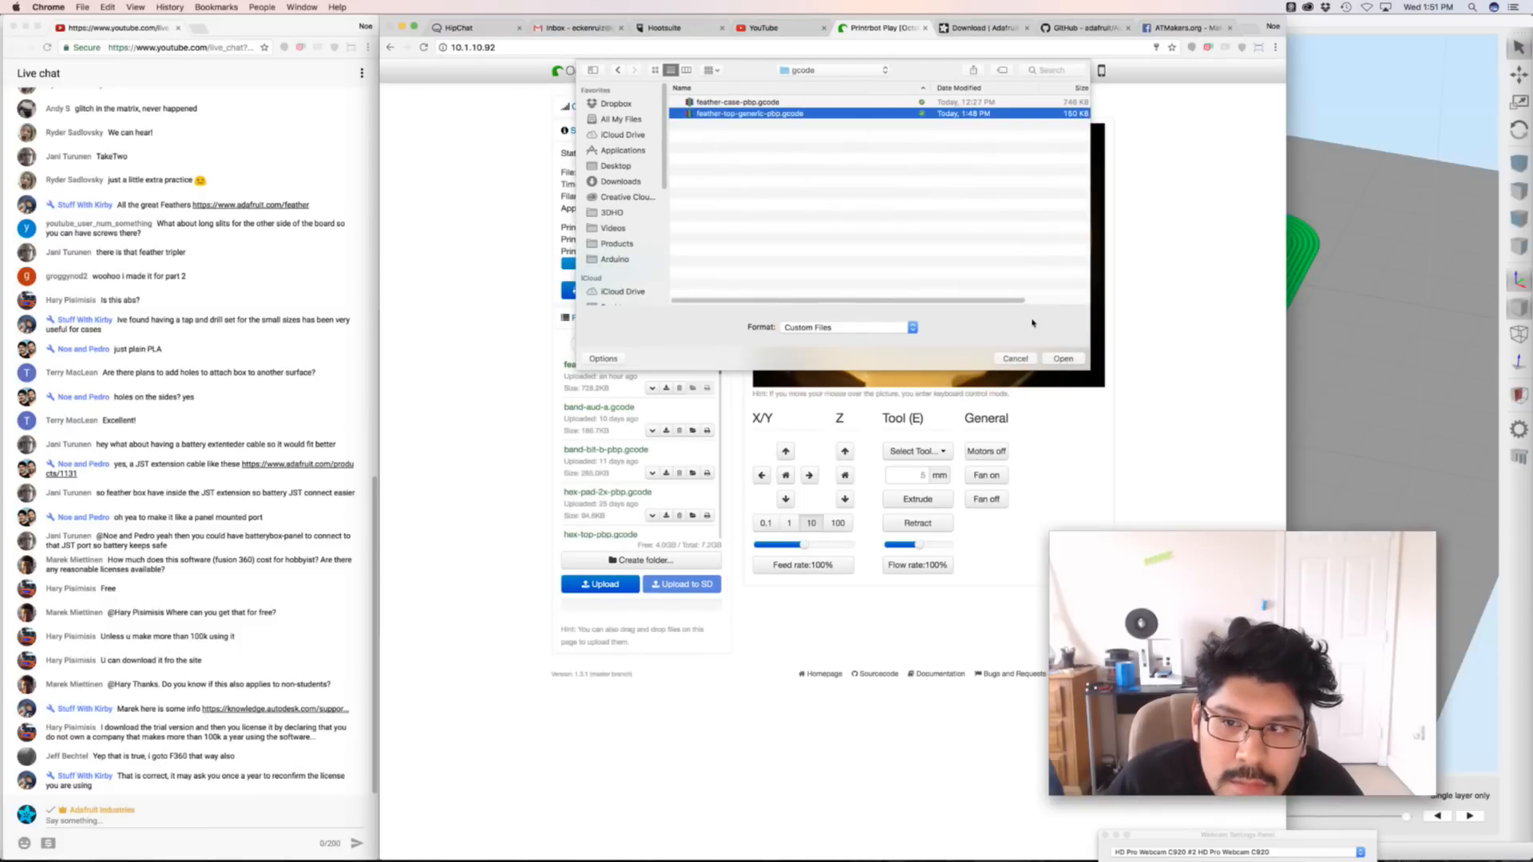
left_click(1060, 358)
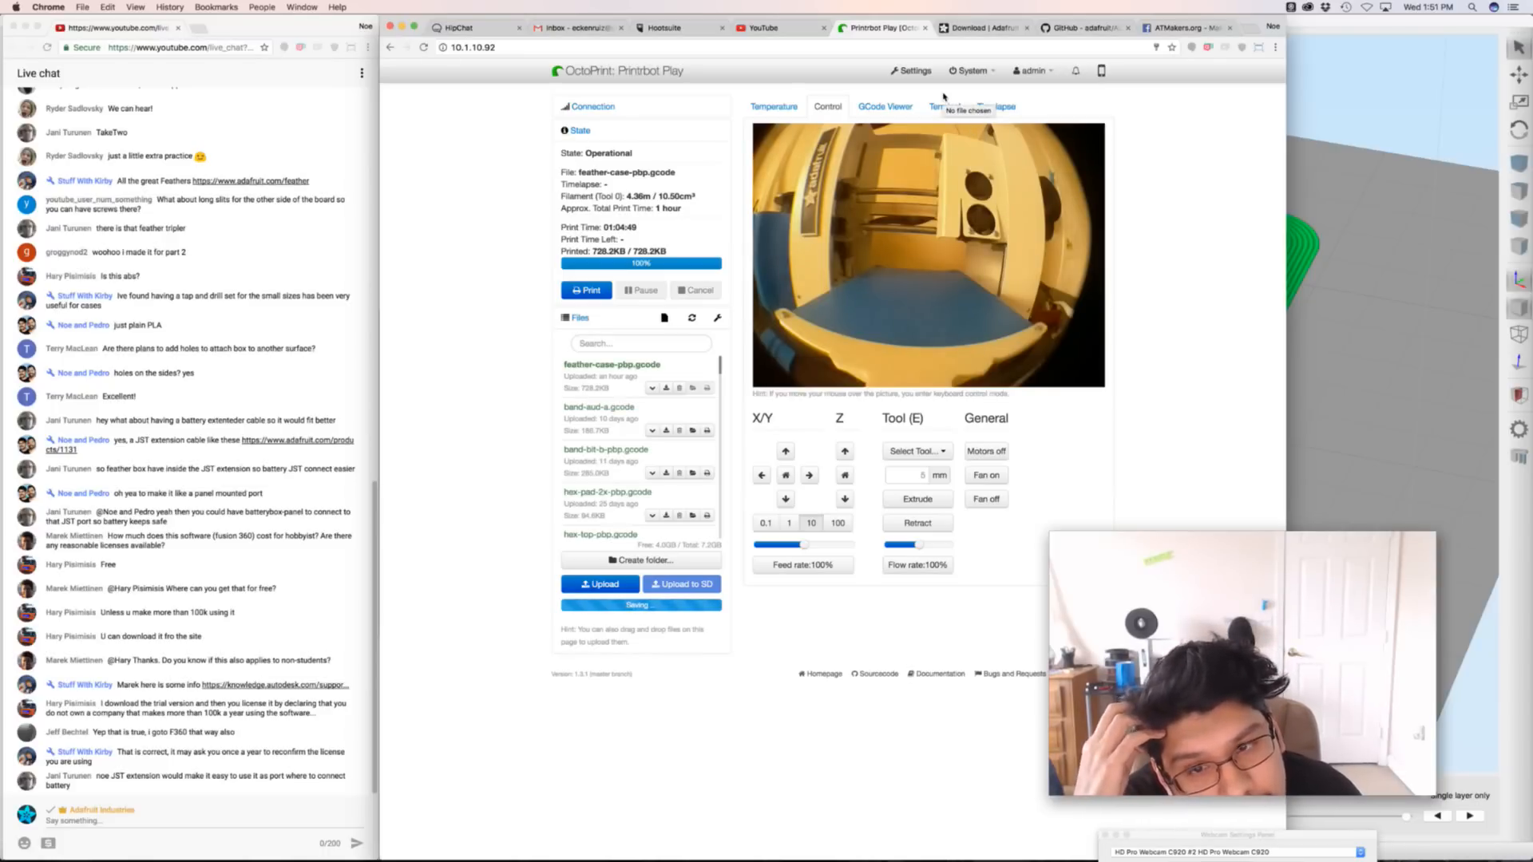
key("super+Tab")
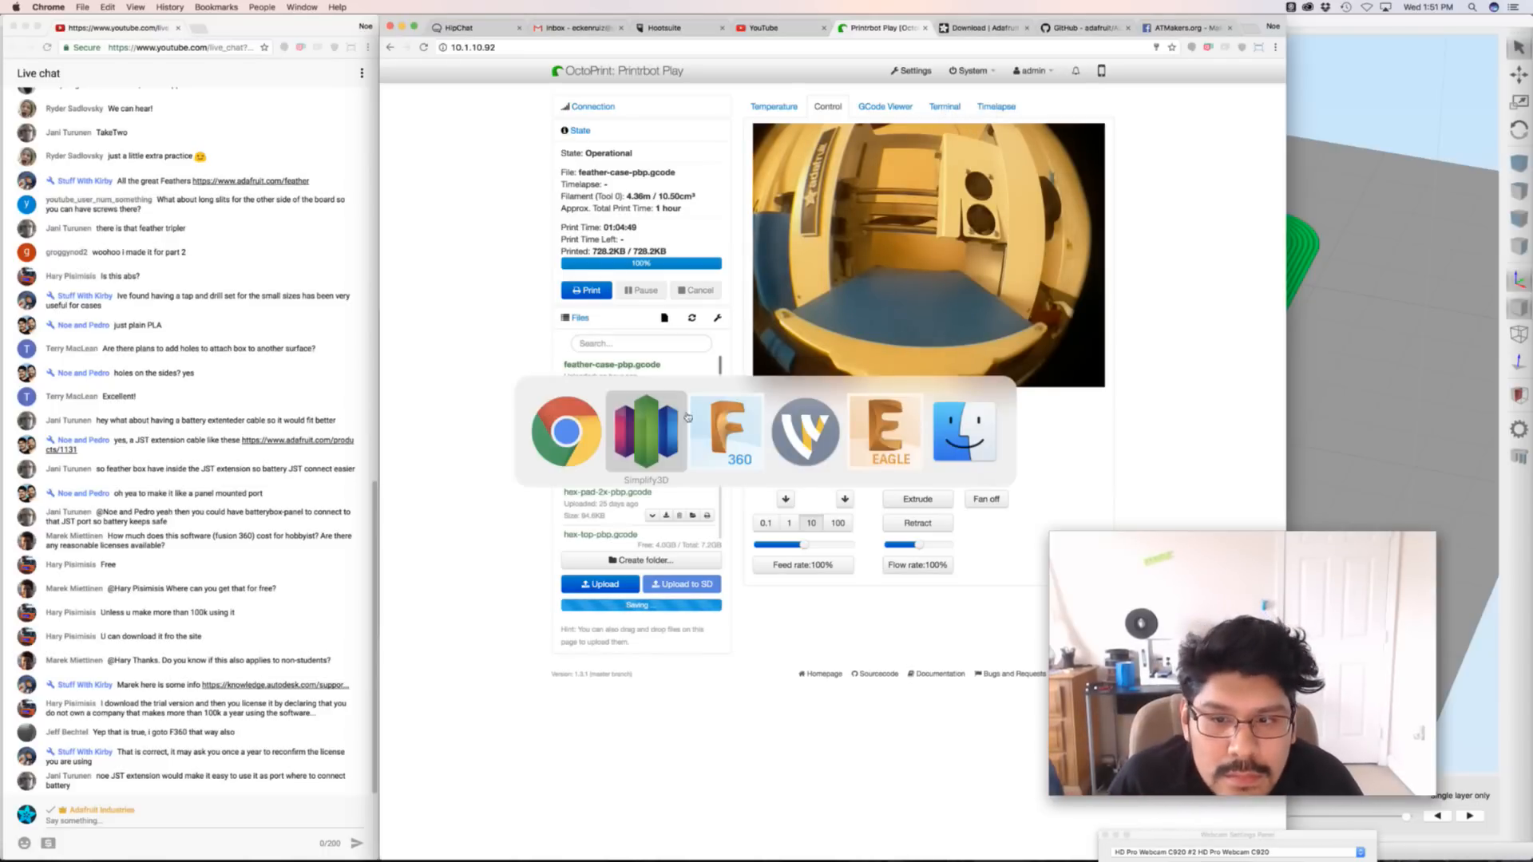
key("super+Tab")
key("super+Tab")
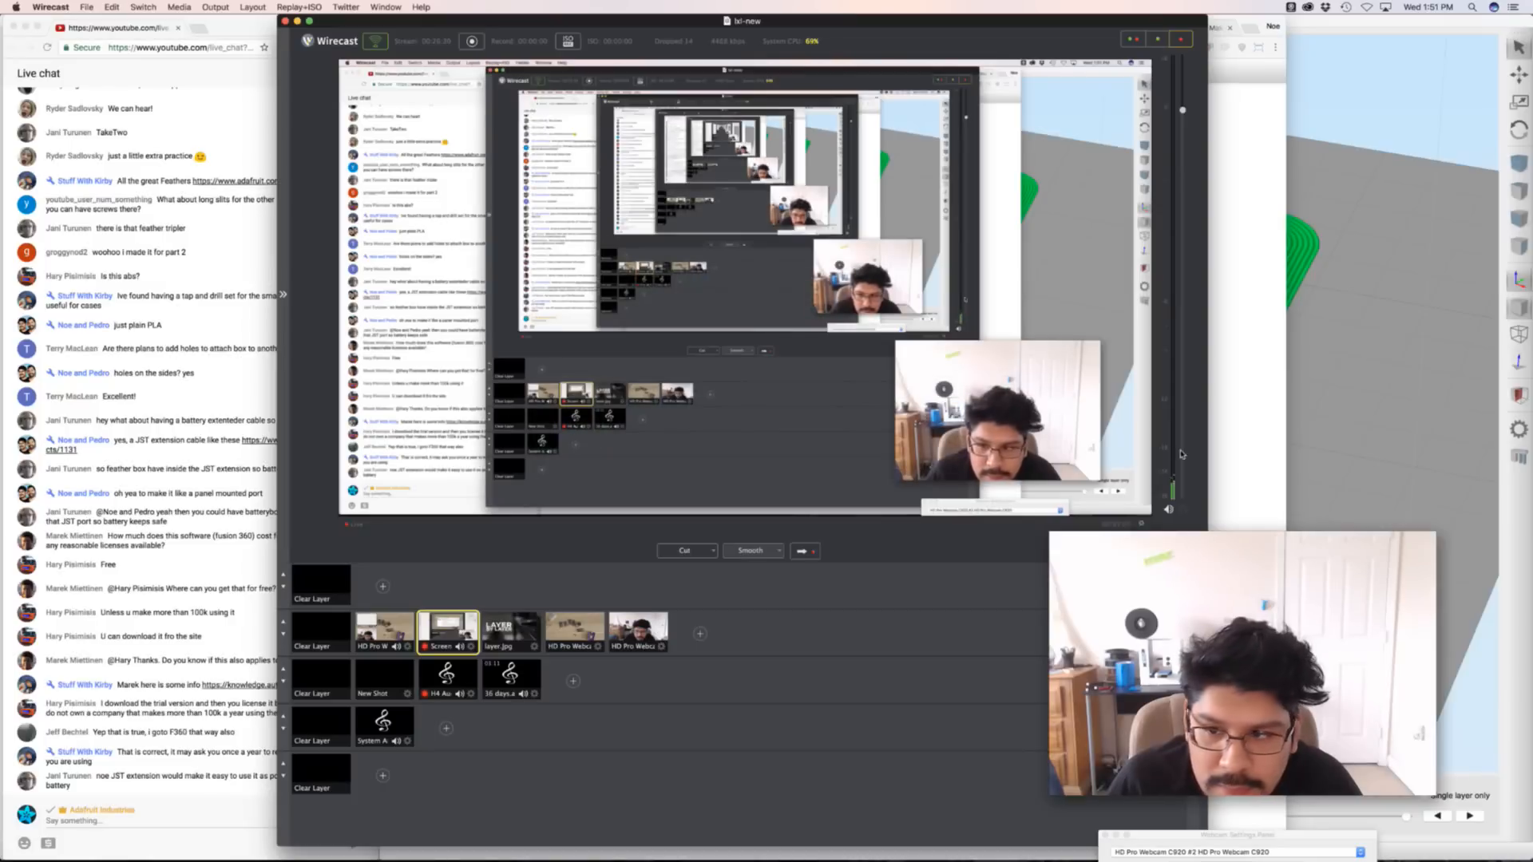
left_click(1242, 471)
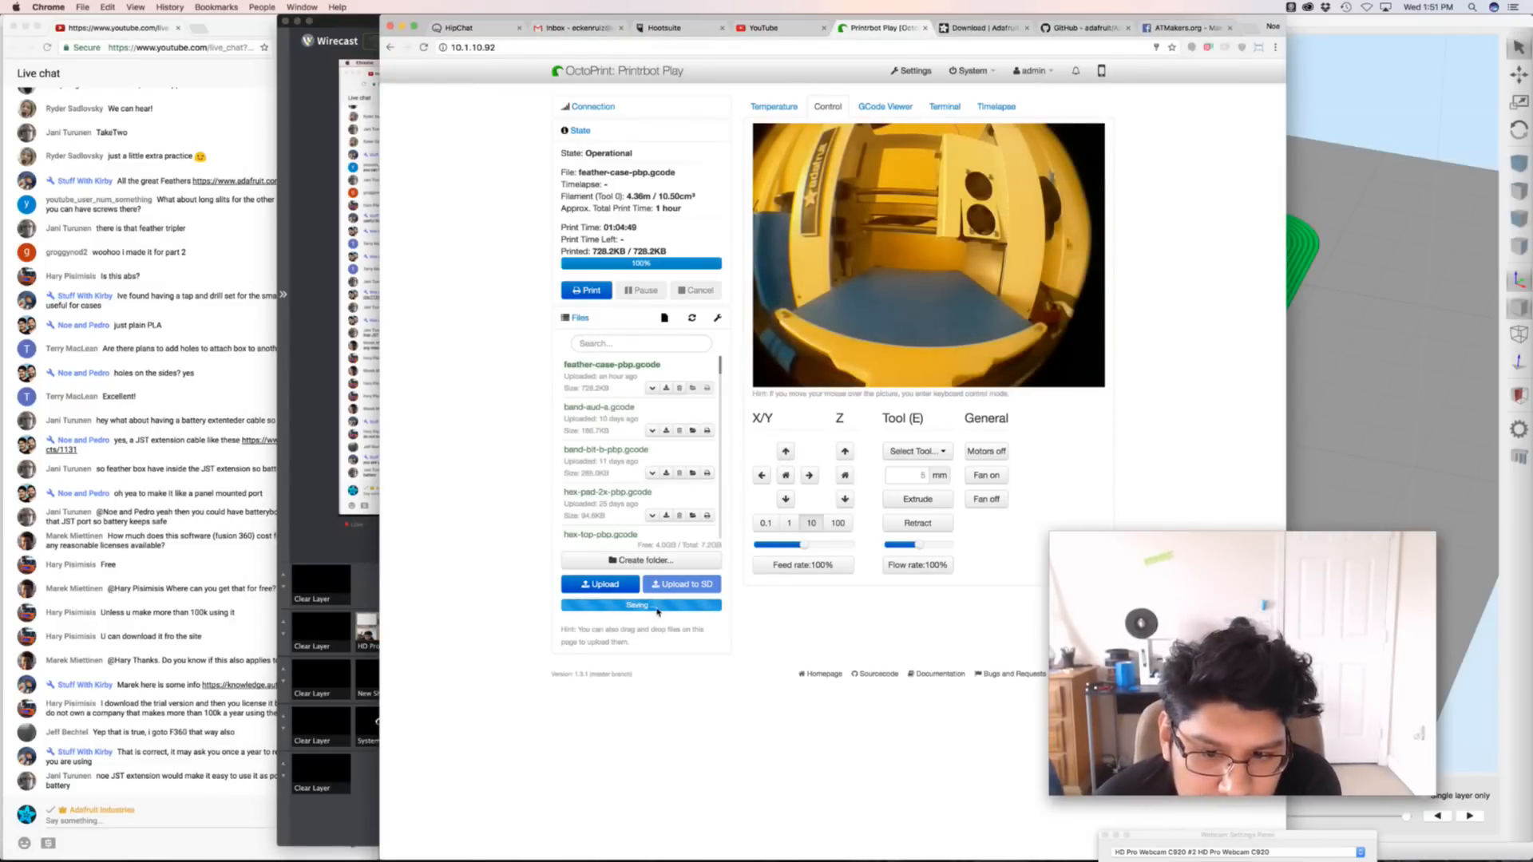
Check the printer's communication log in the OctoPrint terminal while the G-code upload finishes
mouse_move(941, 254)
left_click(957, 105)
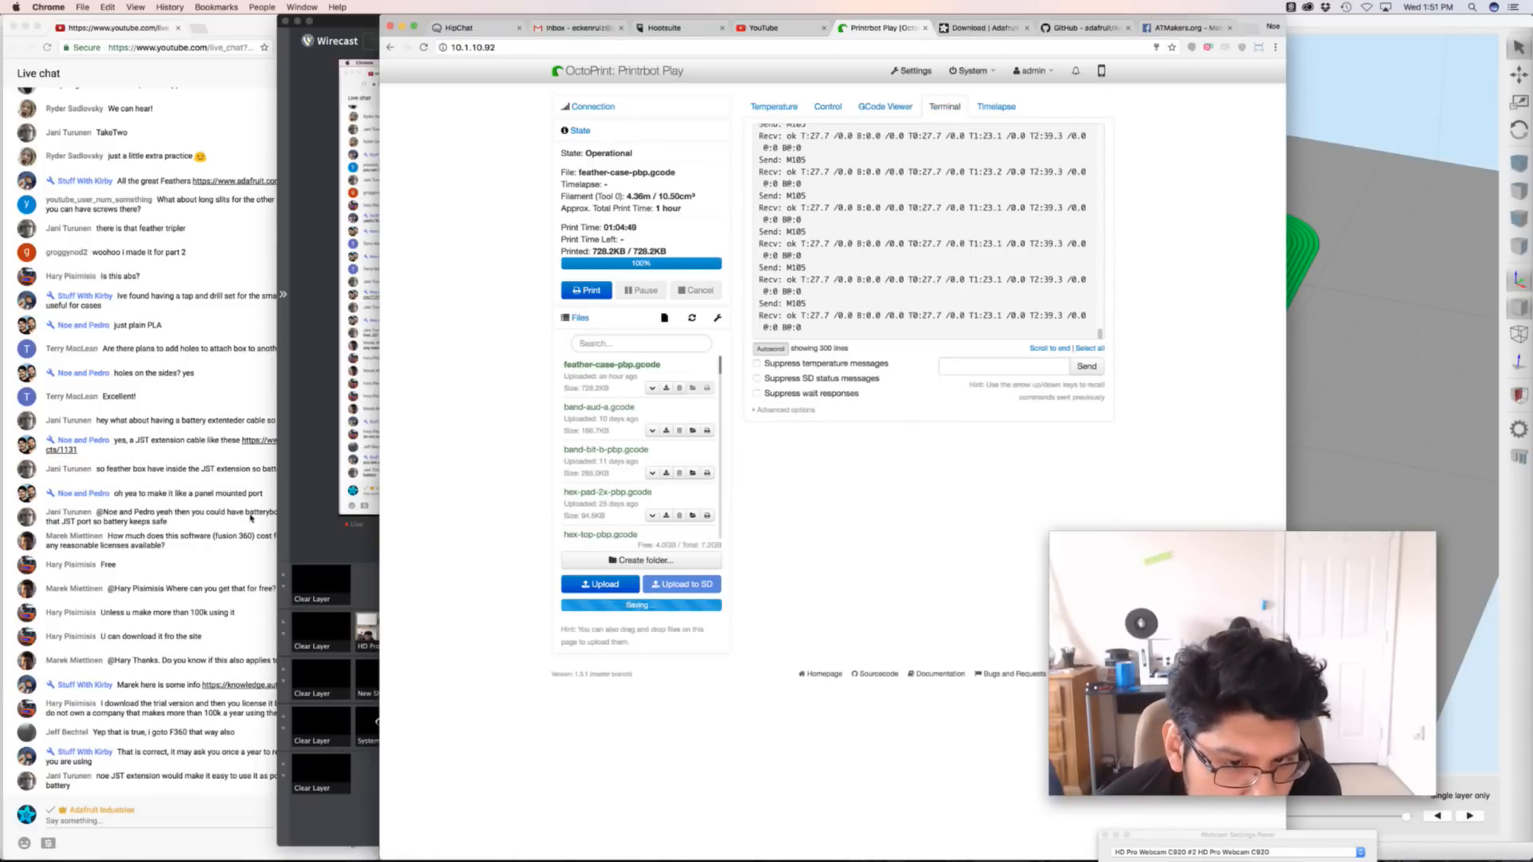
left_click(158, 514)
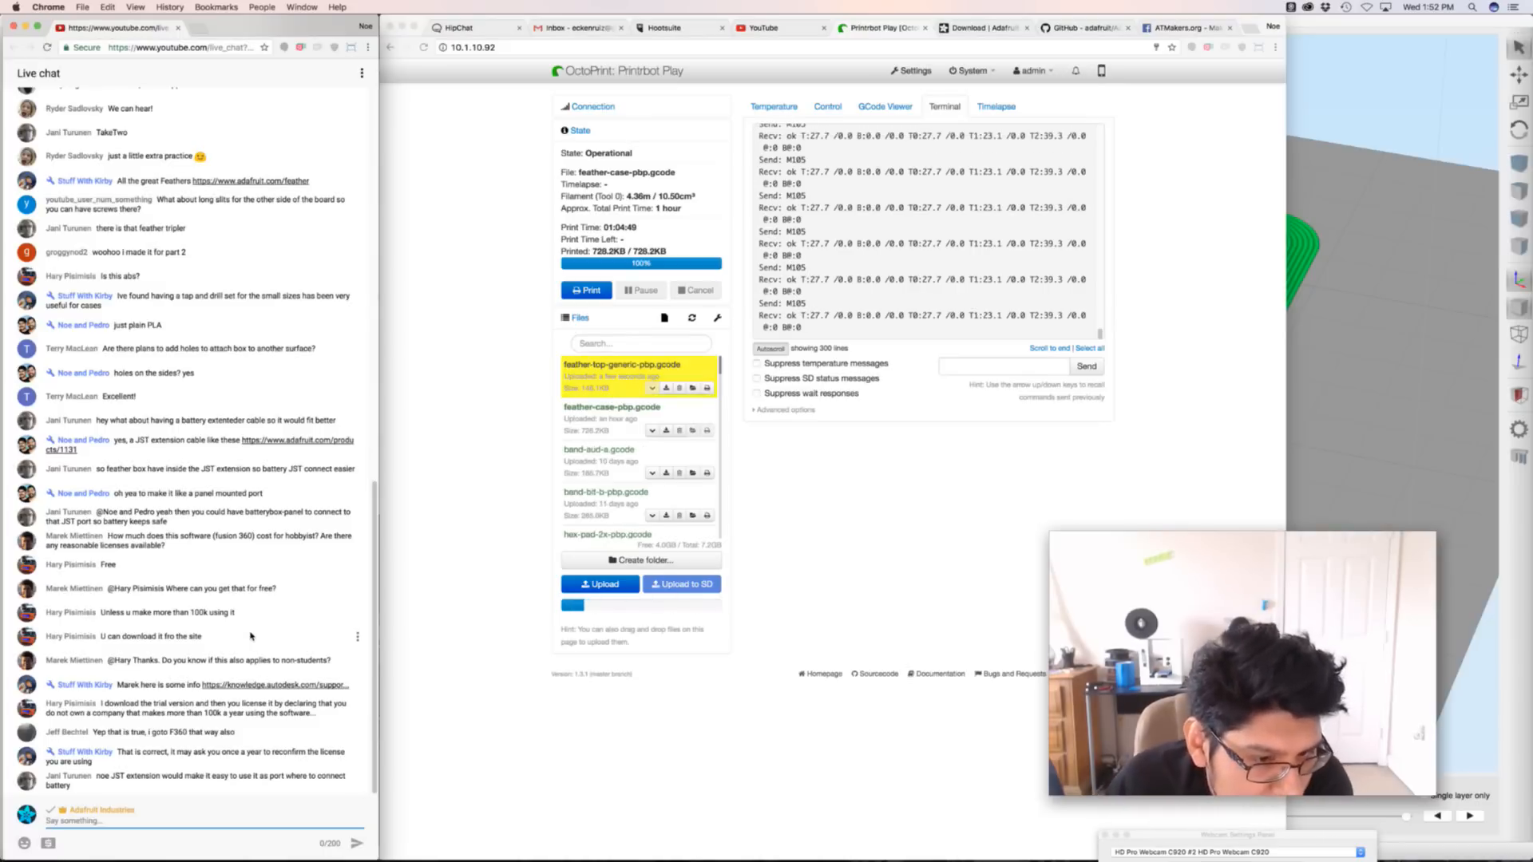
left_click(847, 497)
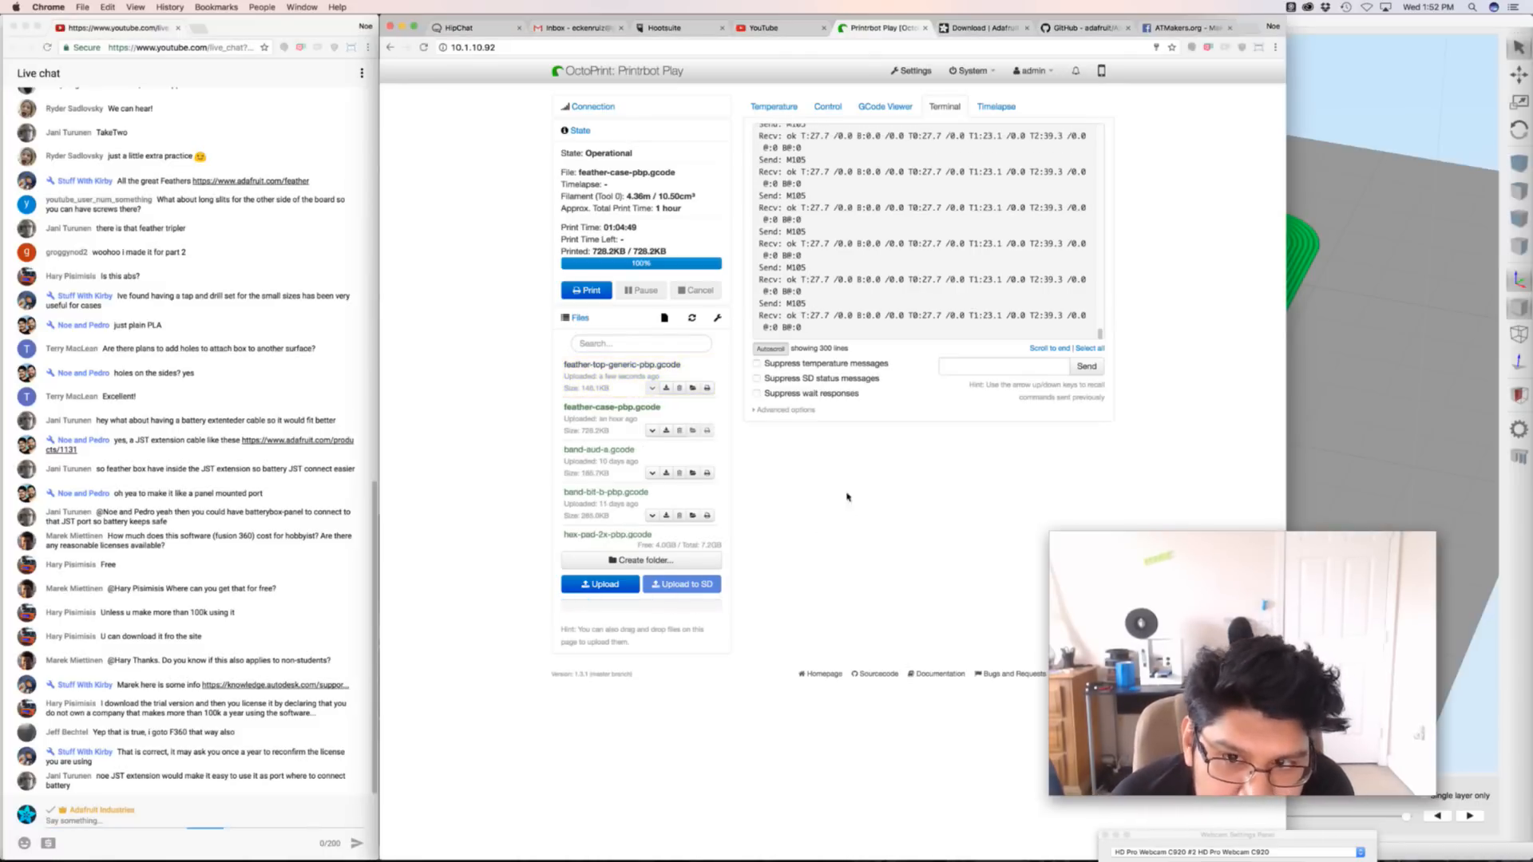
Home the printer's Z axis and show the terminal log to check the commands sent
left_click(828, 106)
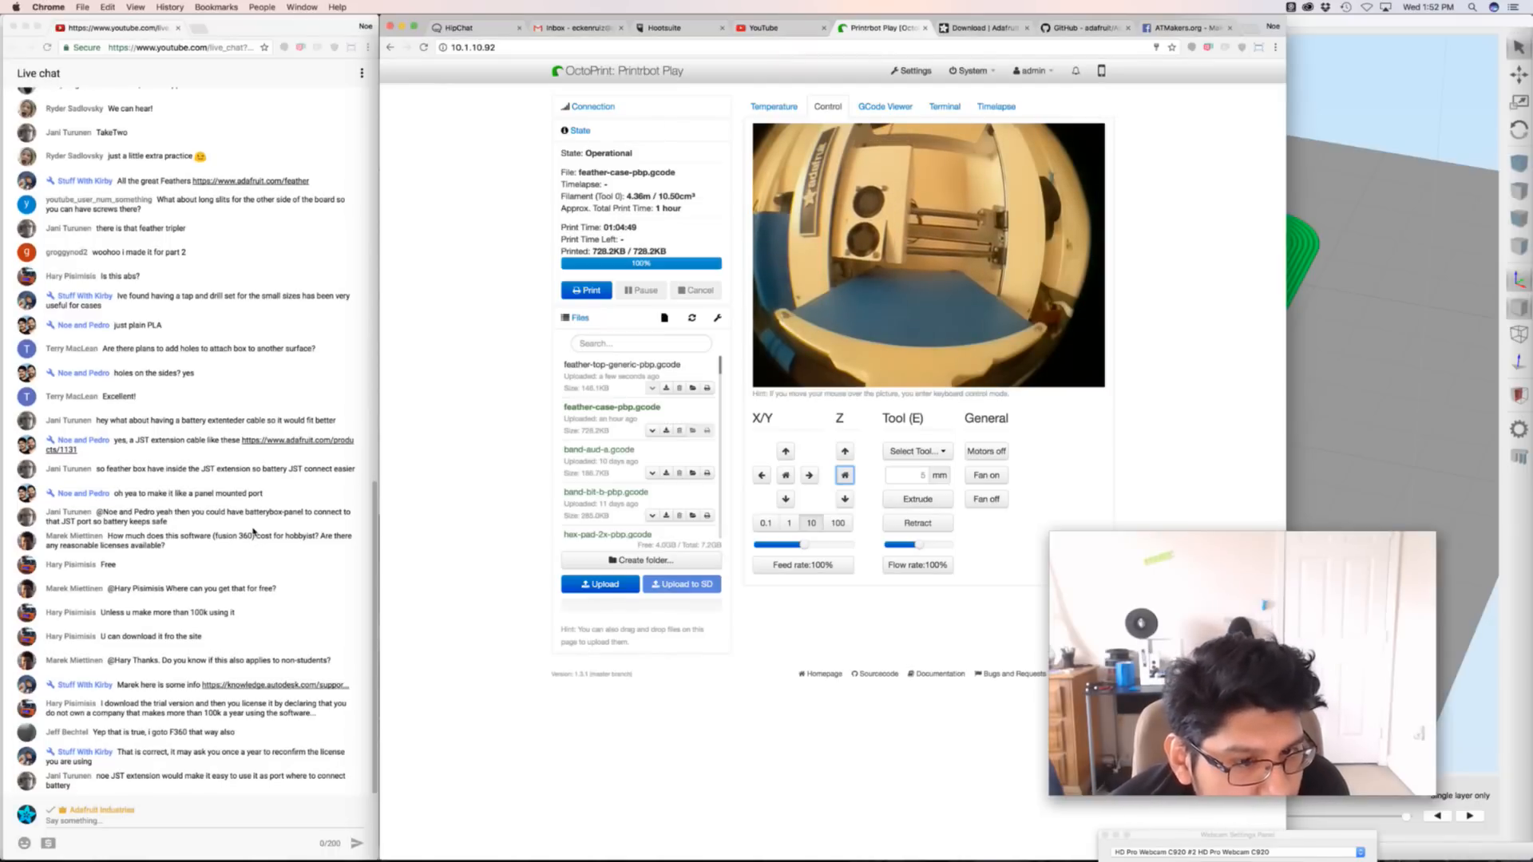
scroll(254, 532, "up", 2)
scroll(254, 532, "down", 2)
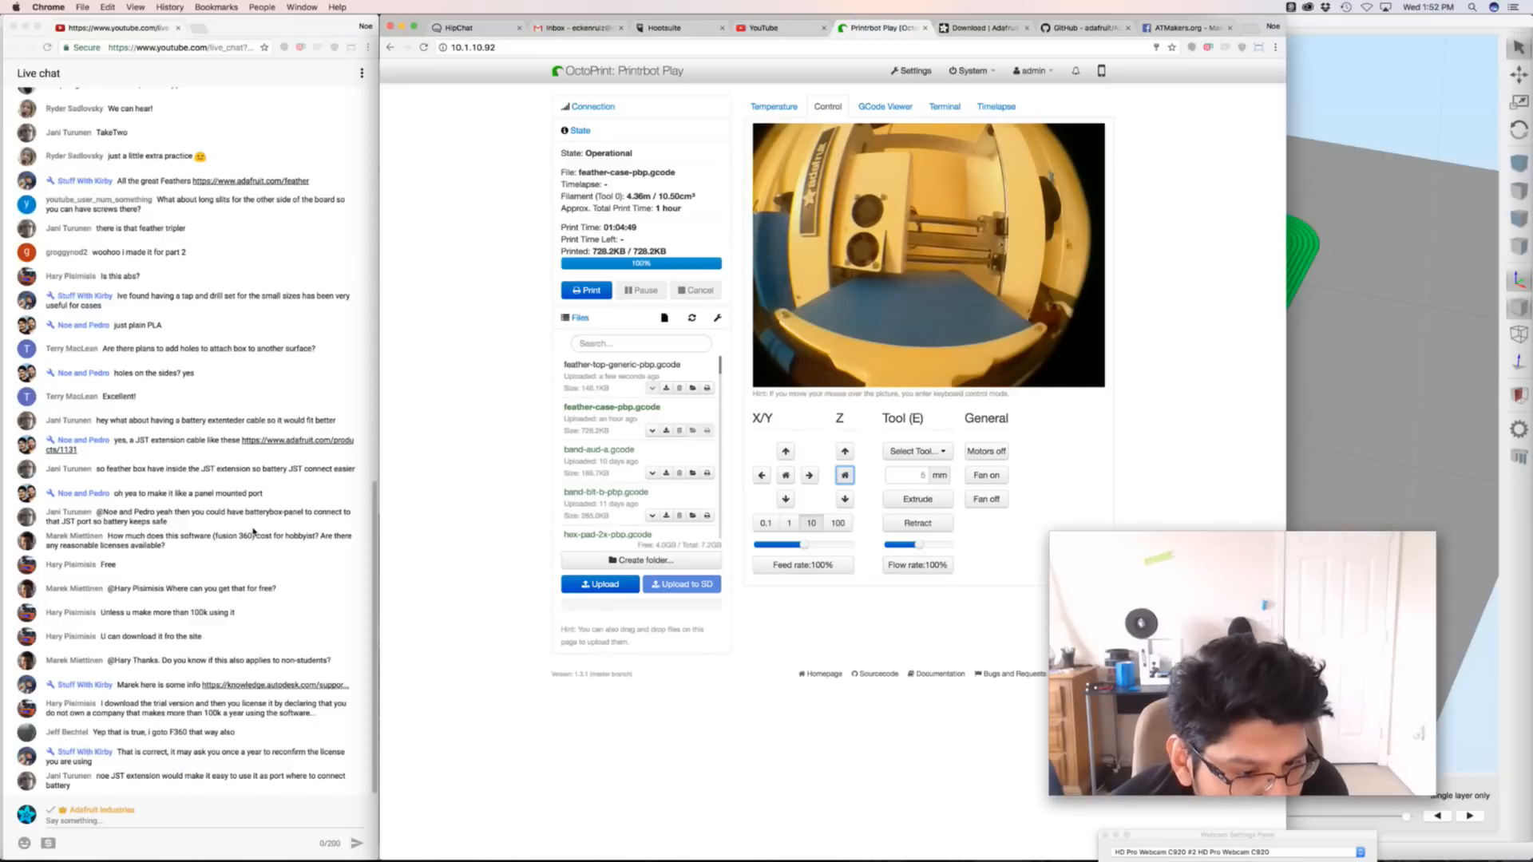
left_click(325, 626)
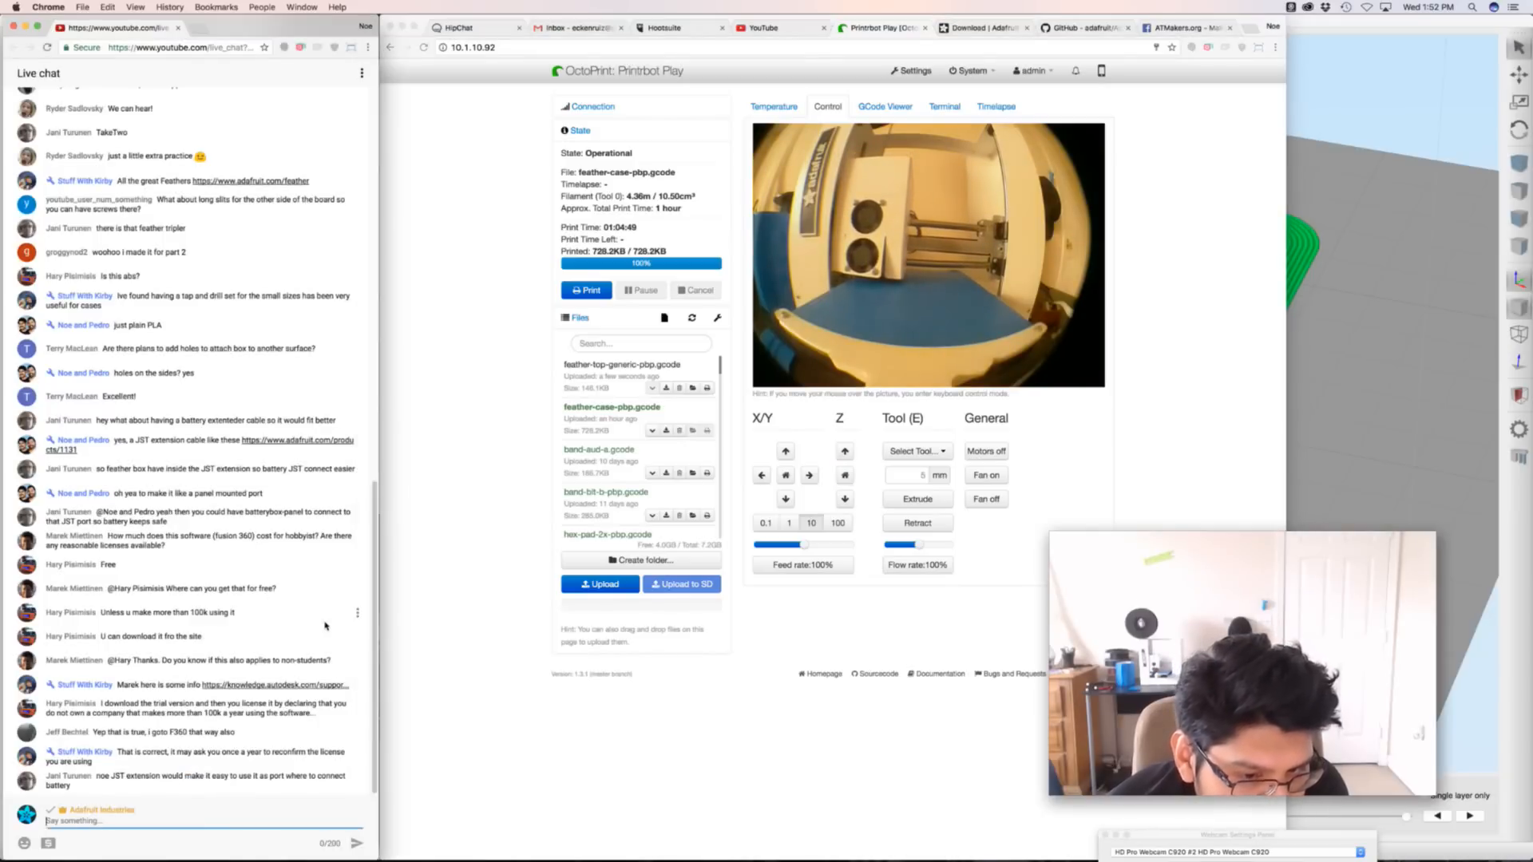
left_click(533, 694)
mouse_move(812, 227)
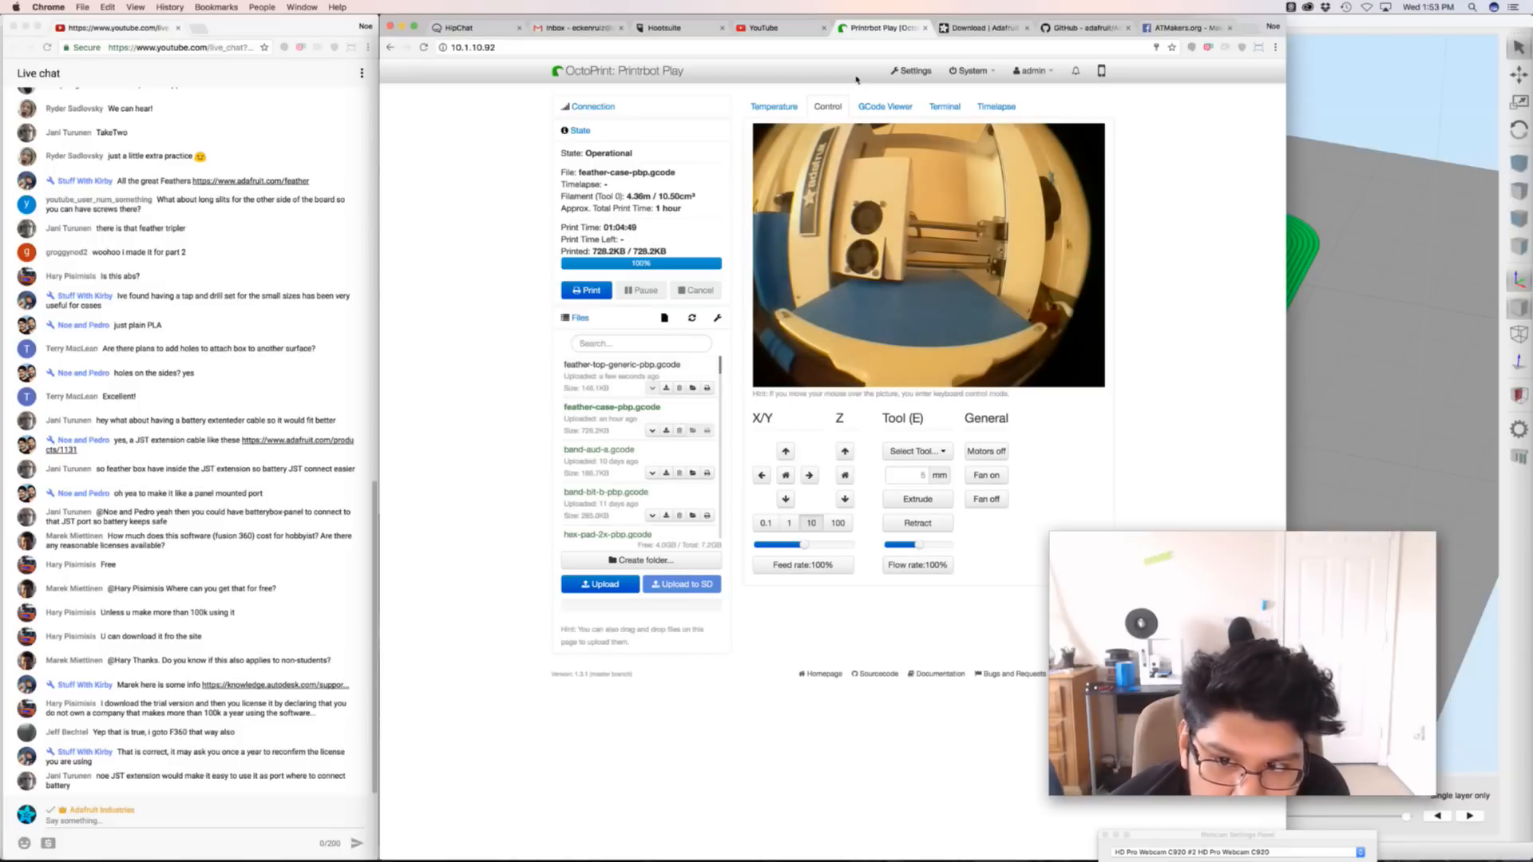
left_click(943, 107)
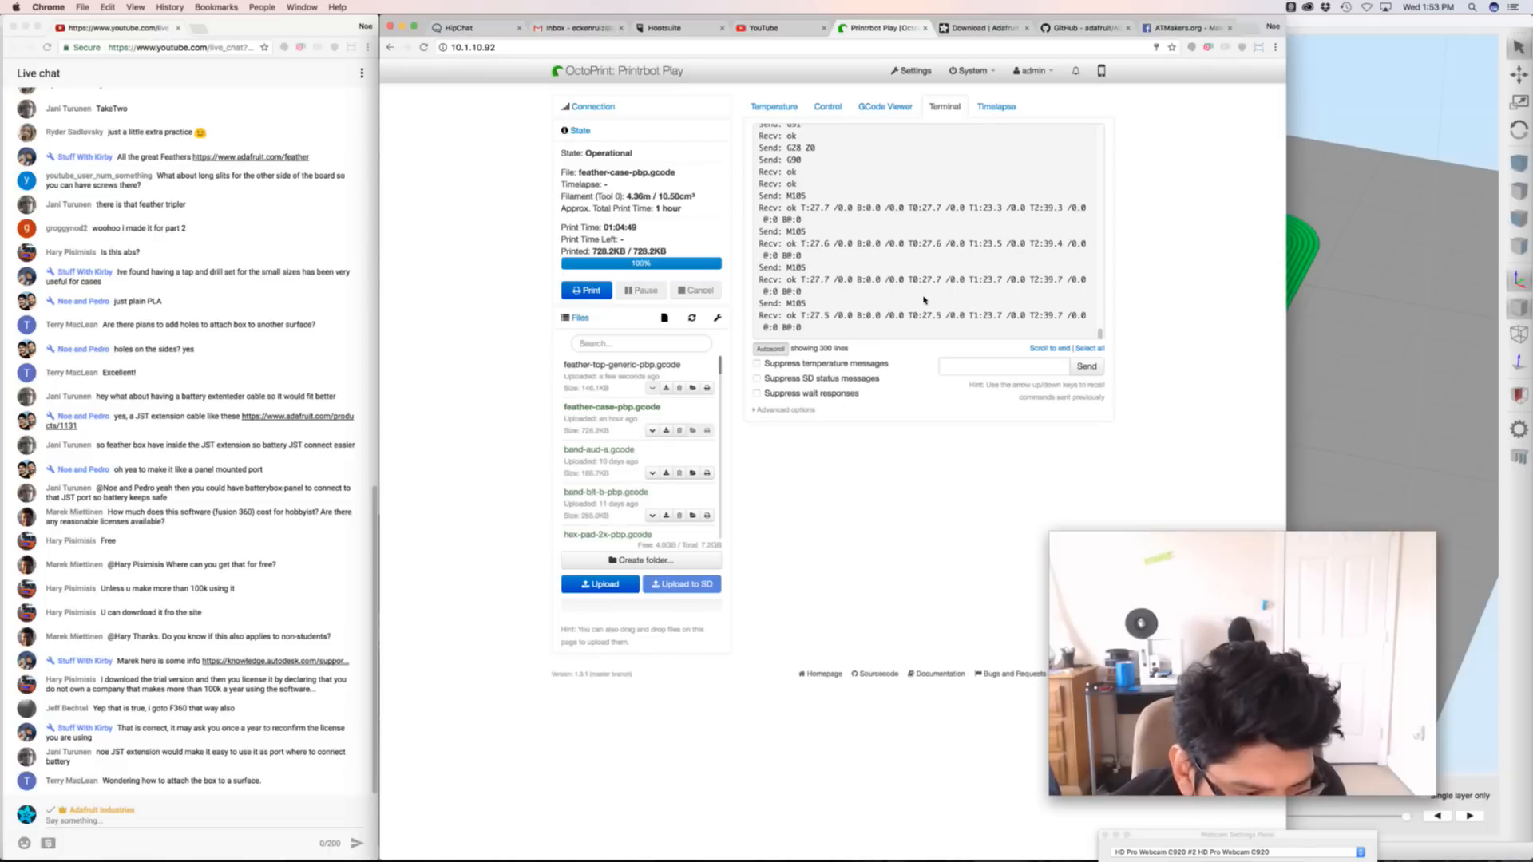
Start printing feather-top-generic-pbp.gcode and show the hotend temperature graph
left_click(706, 388)
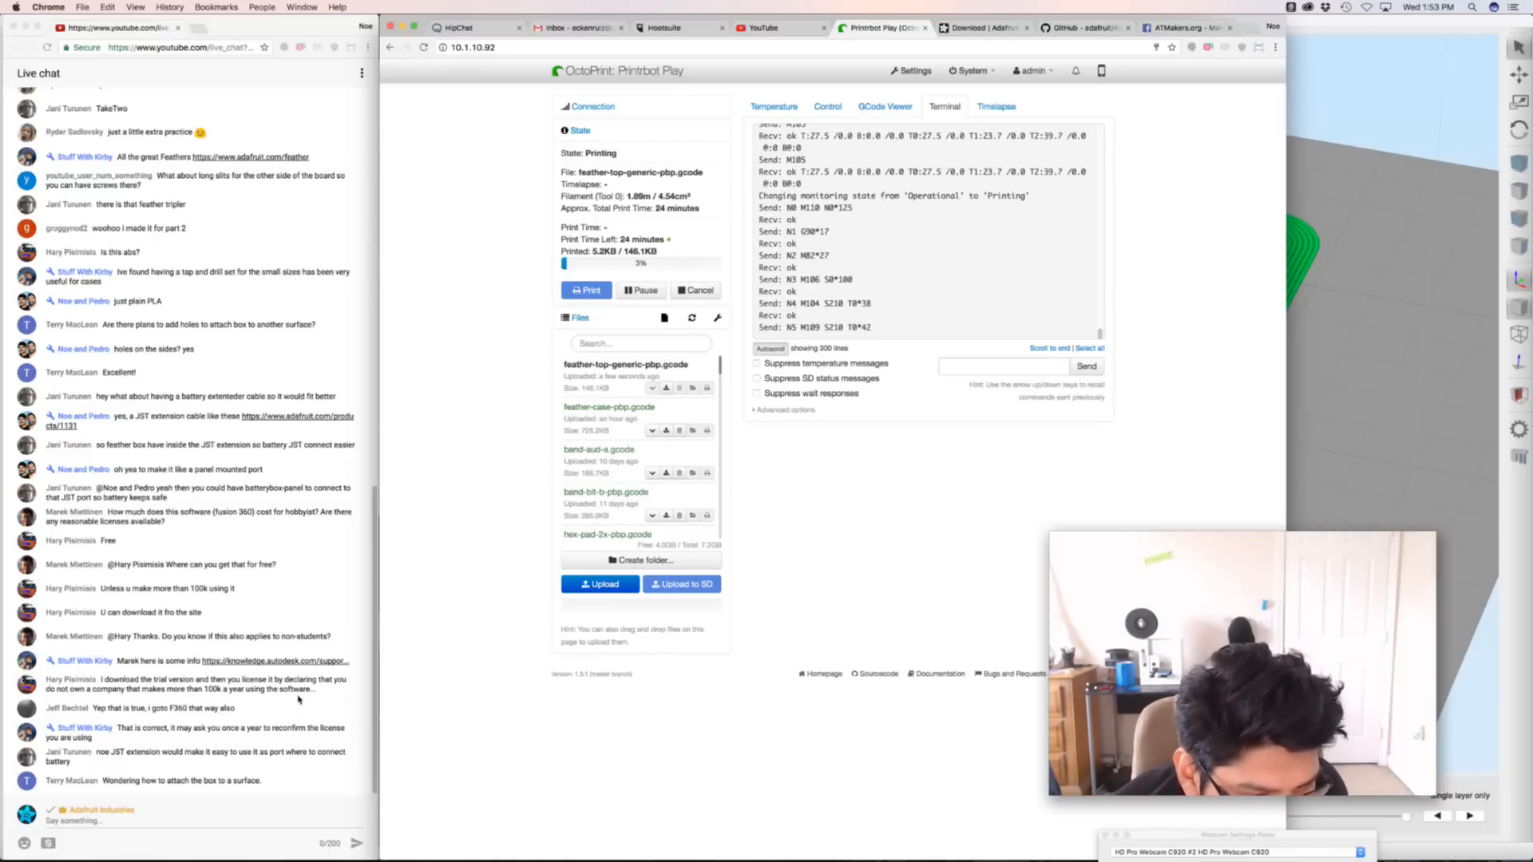
left_click(290, 759)
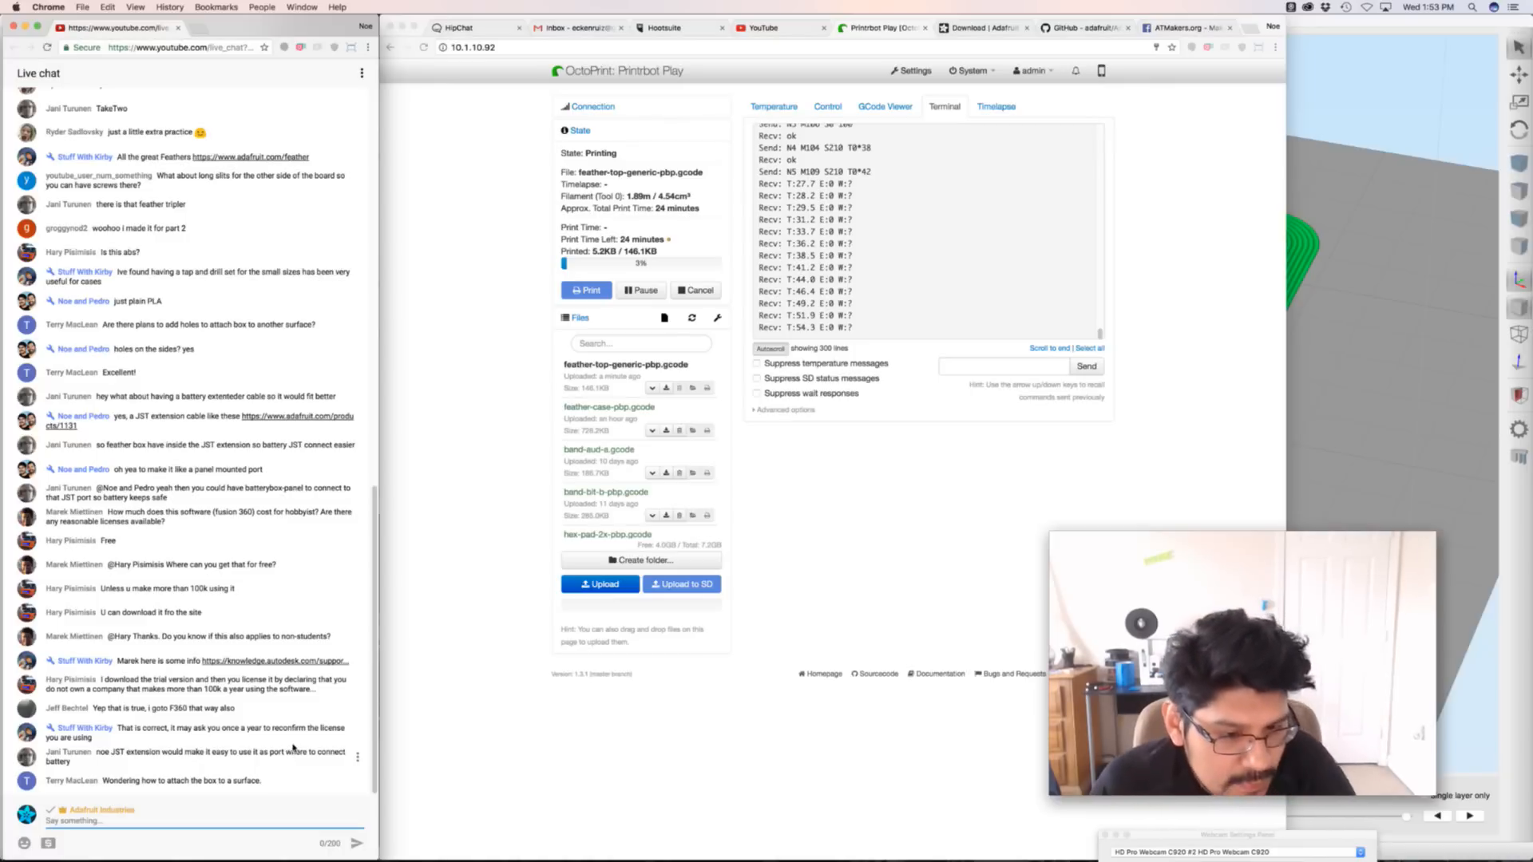
left_click(788, 281)
left_click(774, 106)
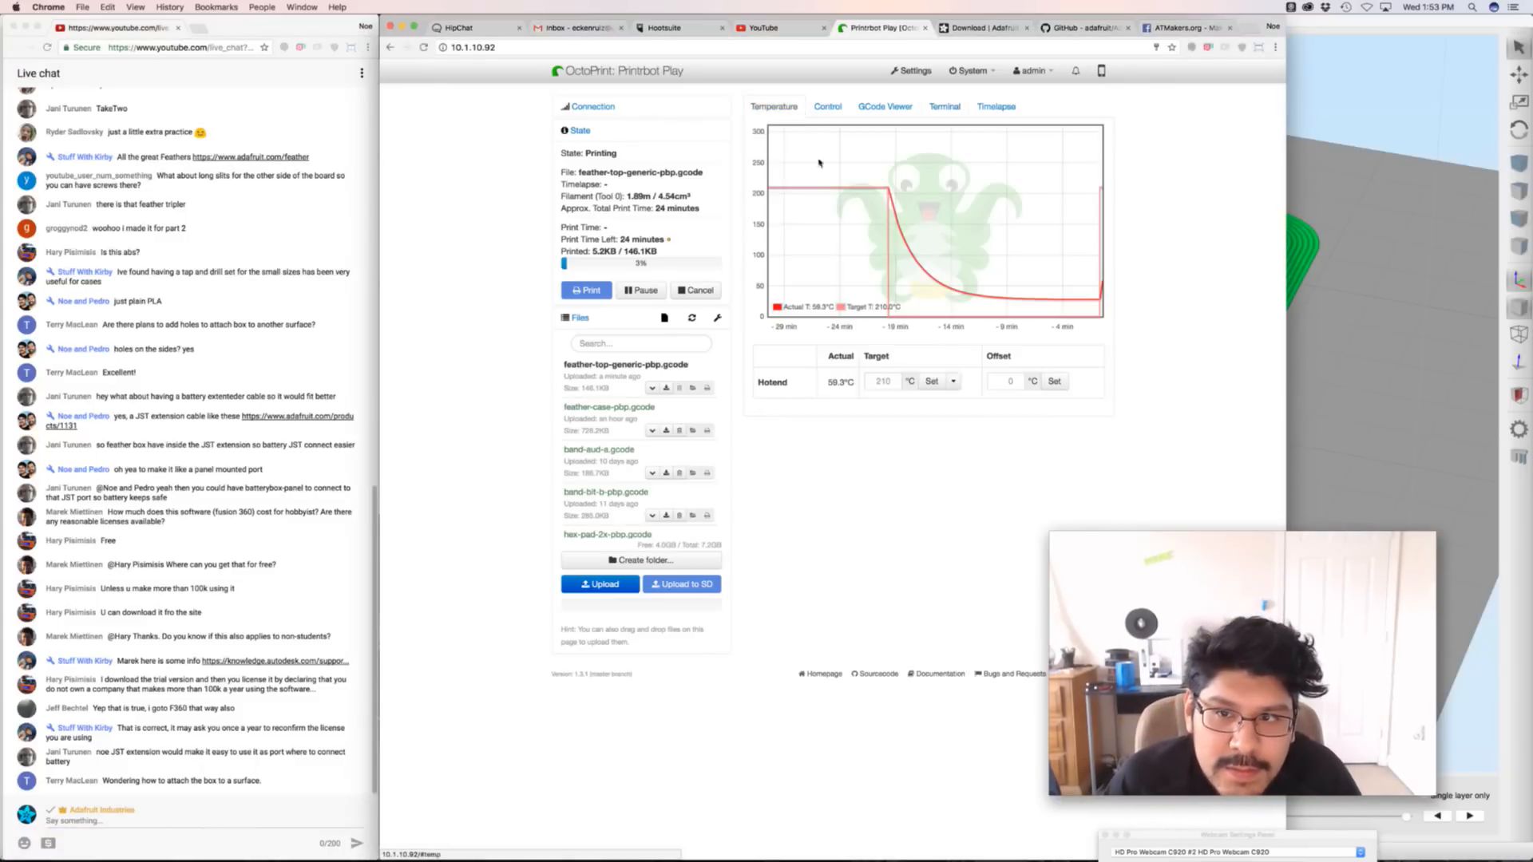
Switch to Fusion 360 and hide the enclosure's top (generic) body to expose the inside of the case
key("super+Tab")
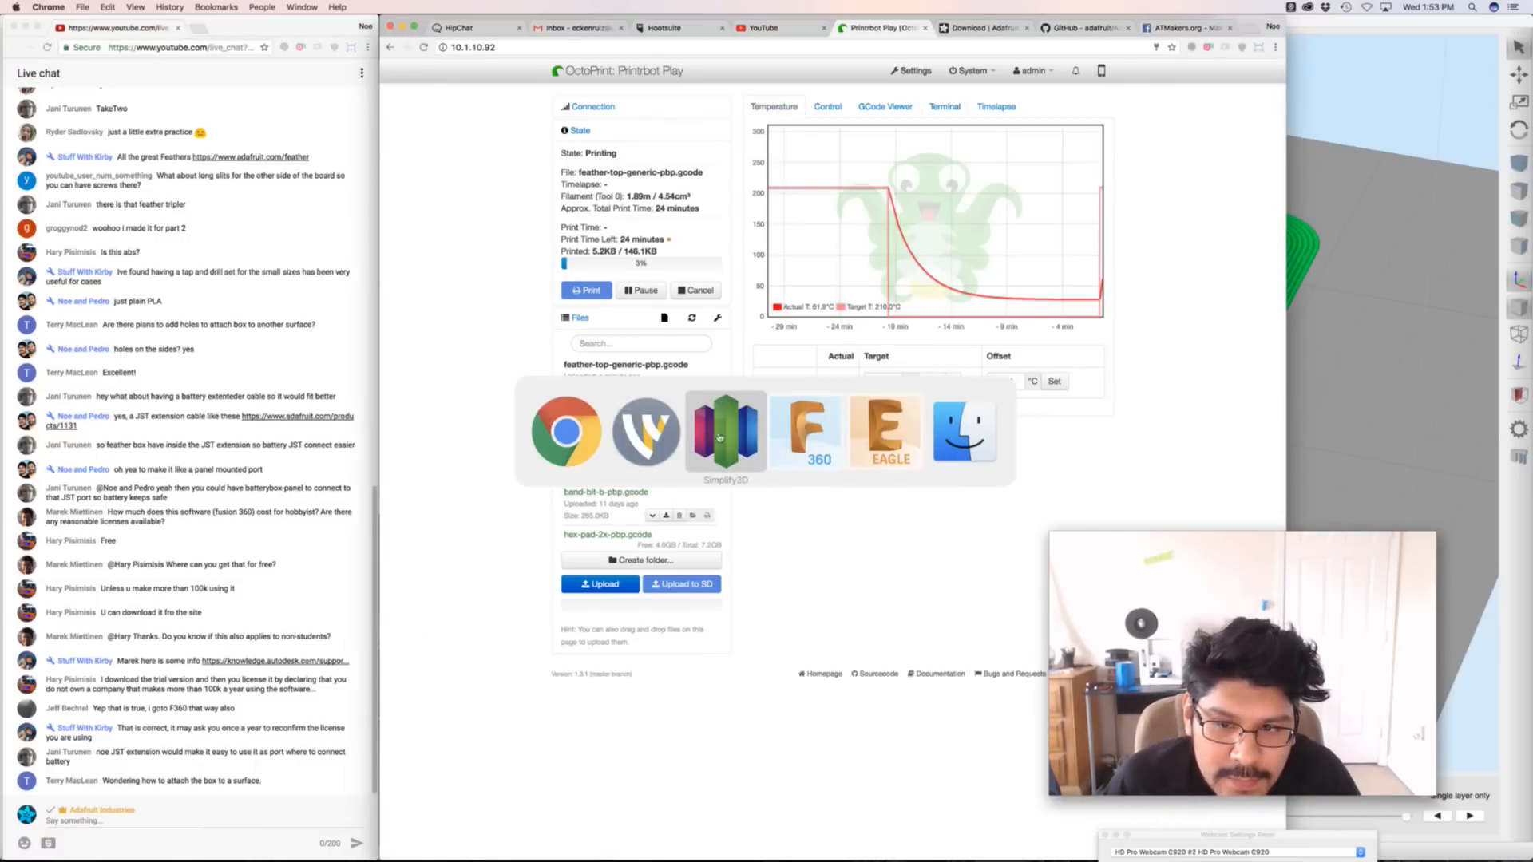
left_click(778, 435)
middle_click_drag(508, 394, 537, 400, "shift")
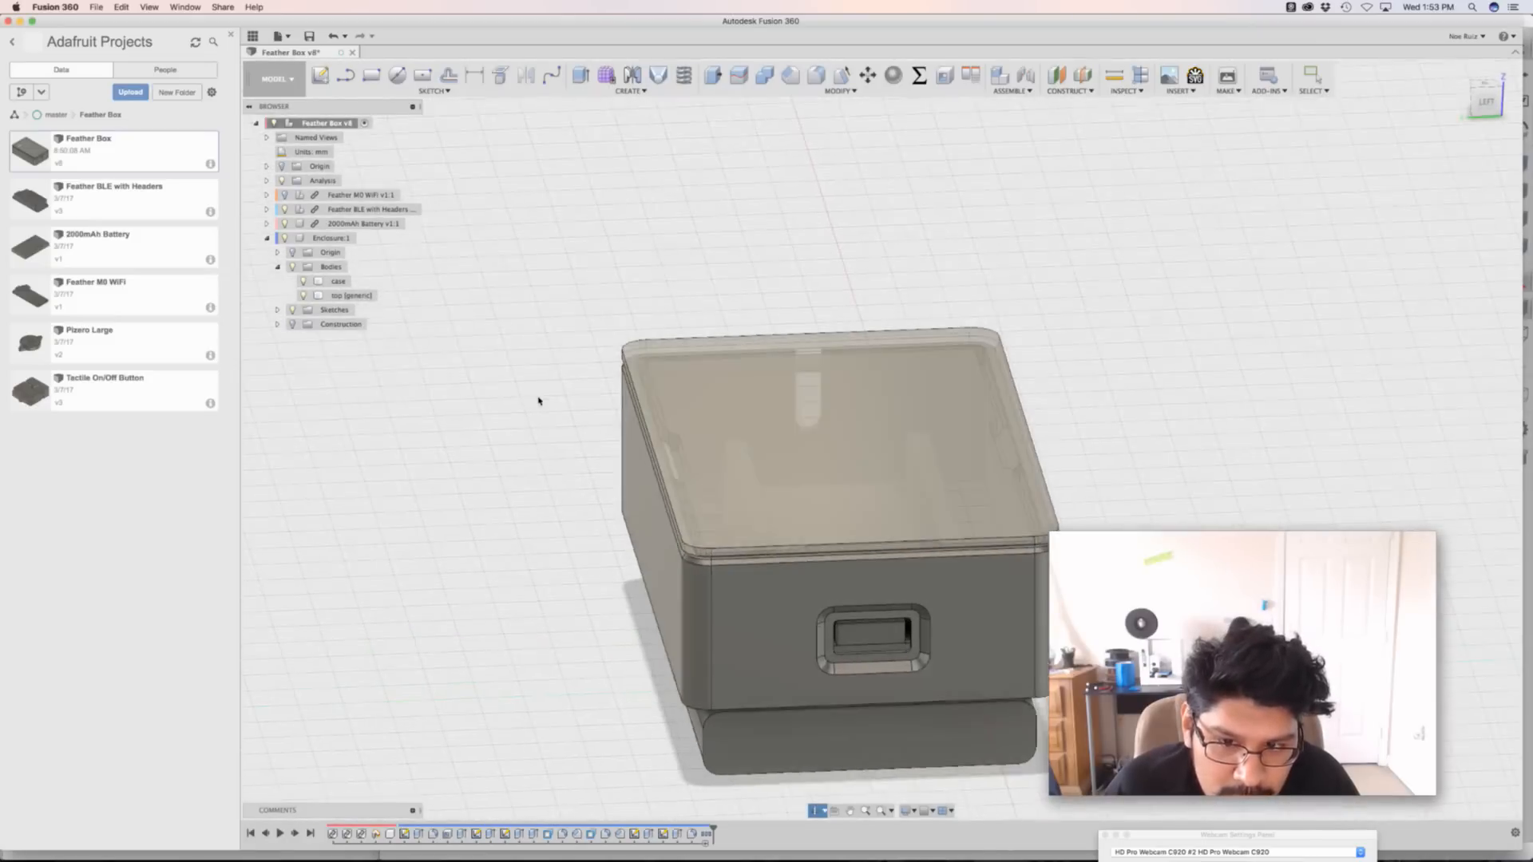
scroll(562, 444, "up", 5)
middle_click_drag(601, 470, 559, 431, "shift")
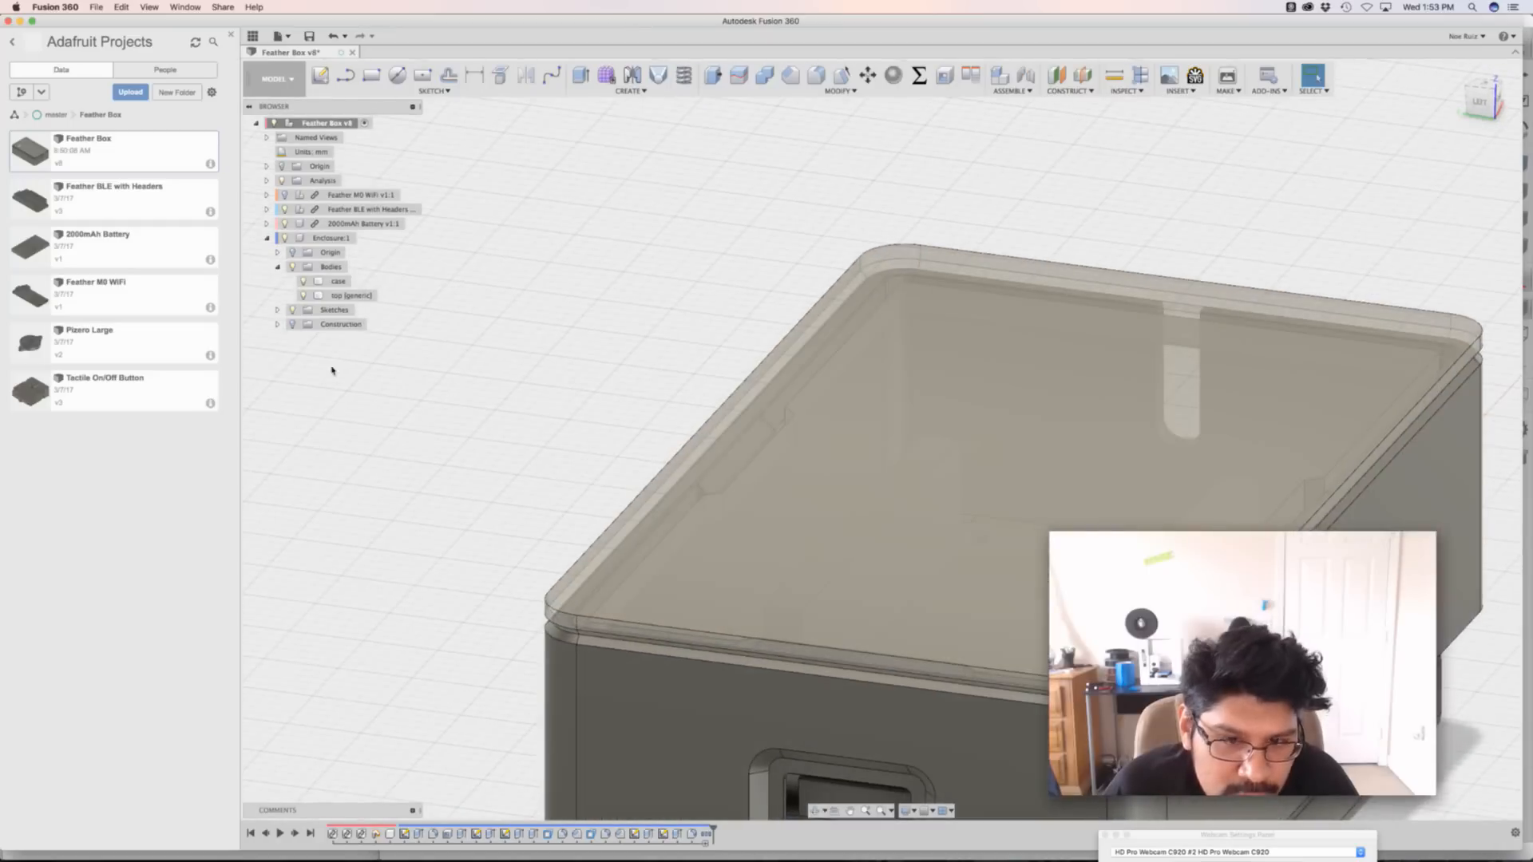
left_click(308, 282)
left_click(308, 284)
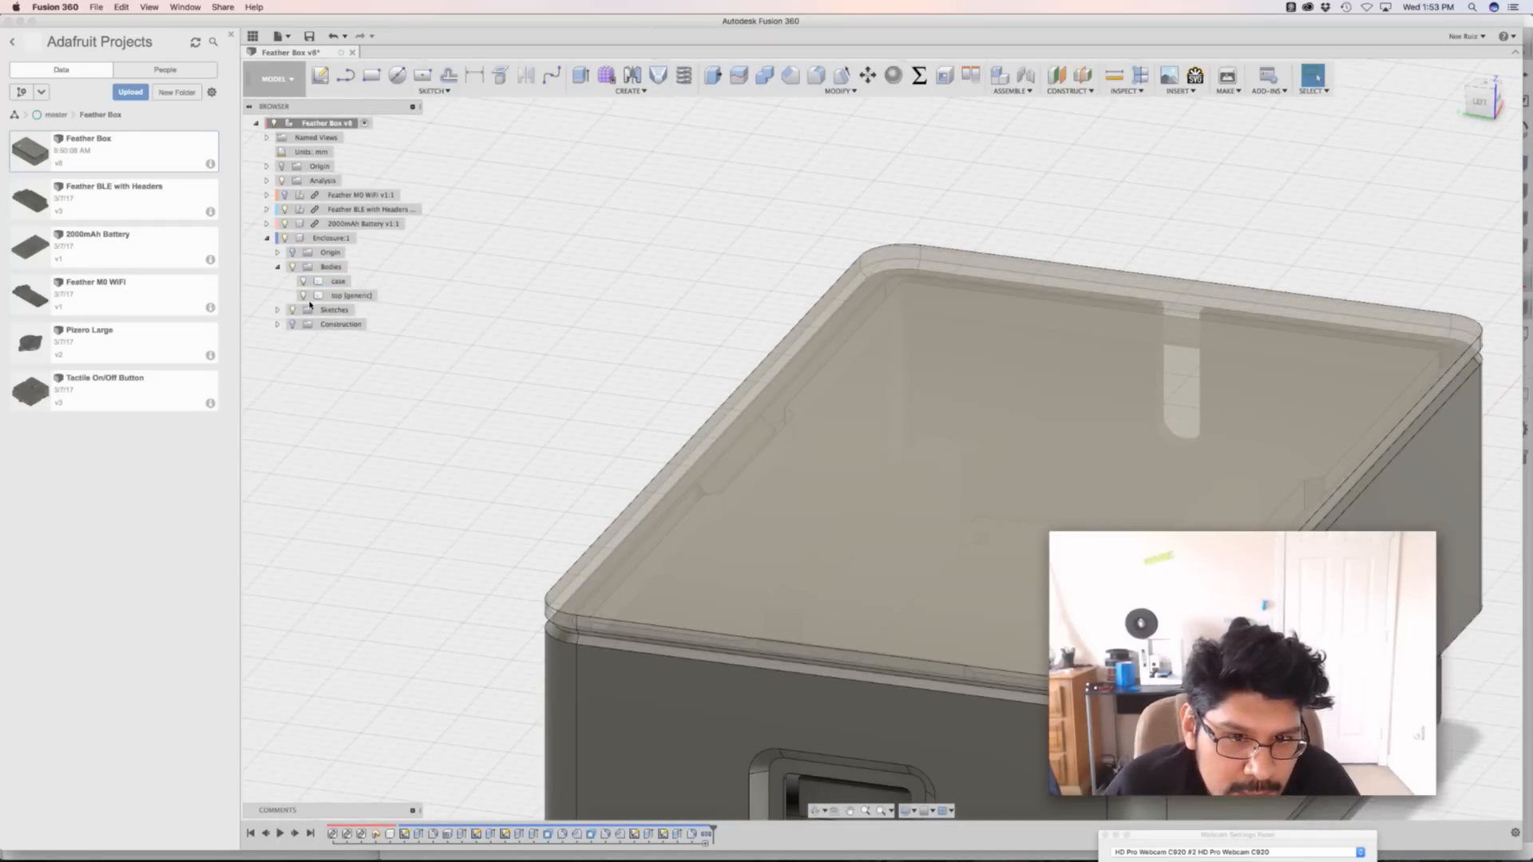
left_click(303, 295)
Examine the wedge-shaped snap ridge on the inner wall of the case near its rim
scroll(591, 448, "up", 3)
scroll(813, 526, "up", 4)
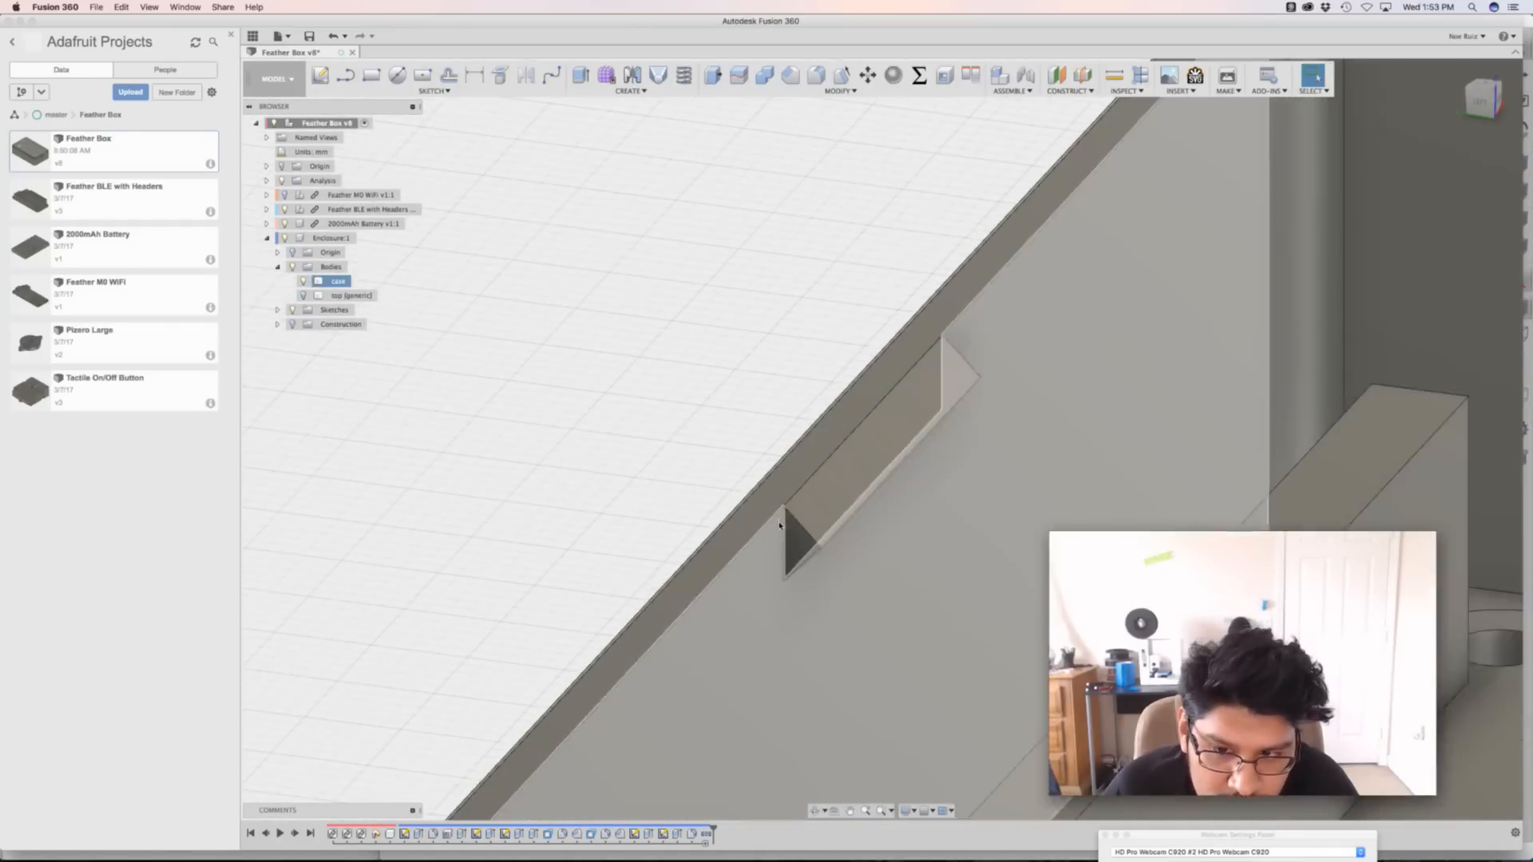
scroll(812, 525, "down", 5)
left_click(763, 448)
middle_click_drag(763, 447, 753, 493, "shift")
scroll(767, 507, "up", 5)
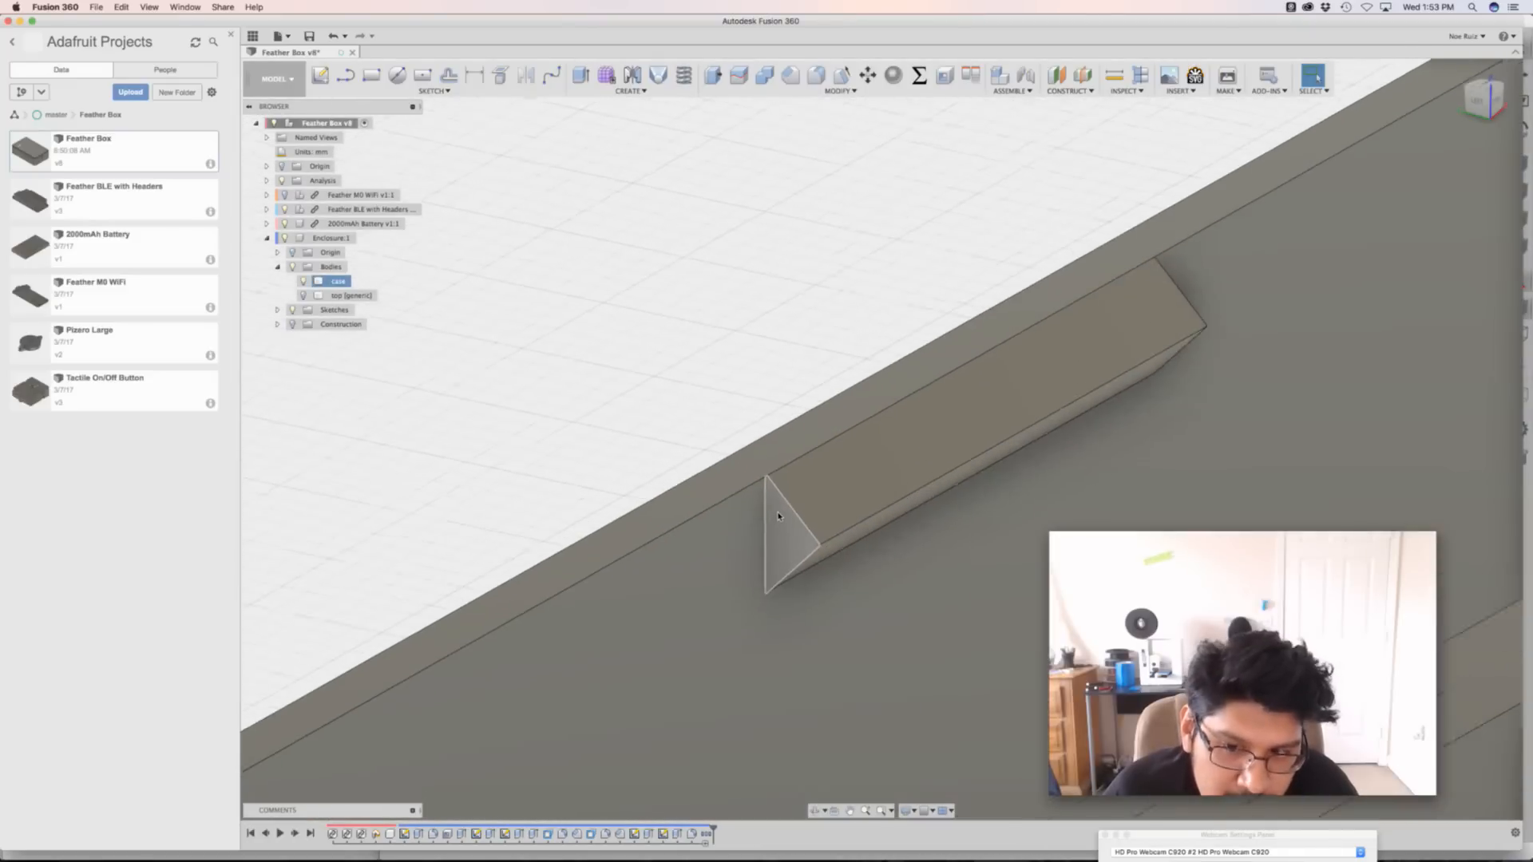
scroll(808, 506, "down", 4)
scroll(794, 506, "up", 4)
middle_click_drag(773, 506, 807, 502, "shift")
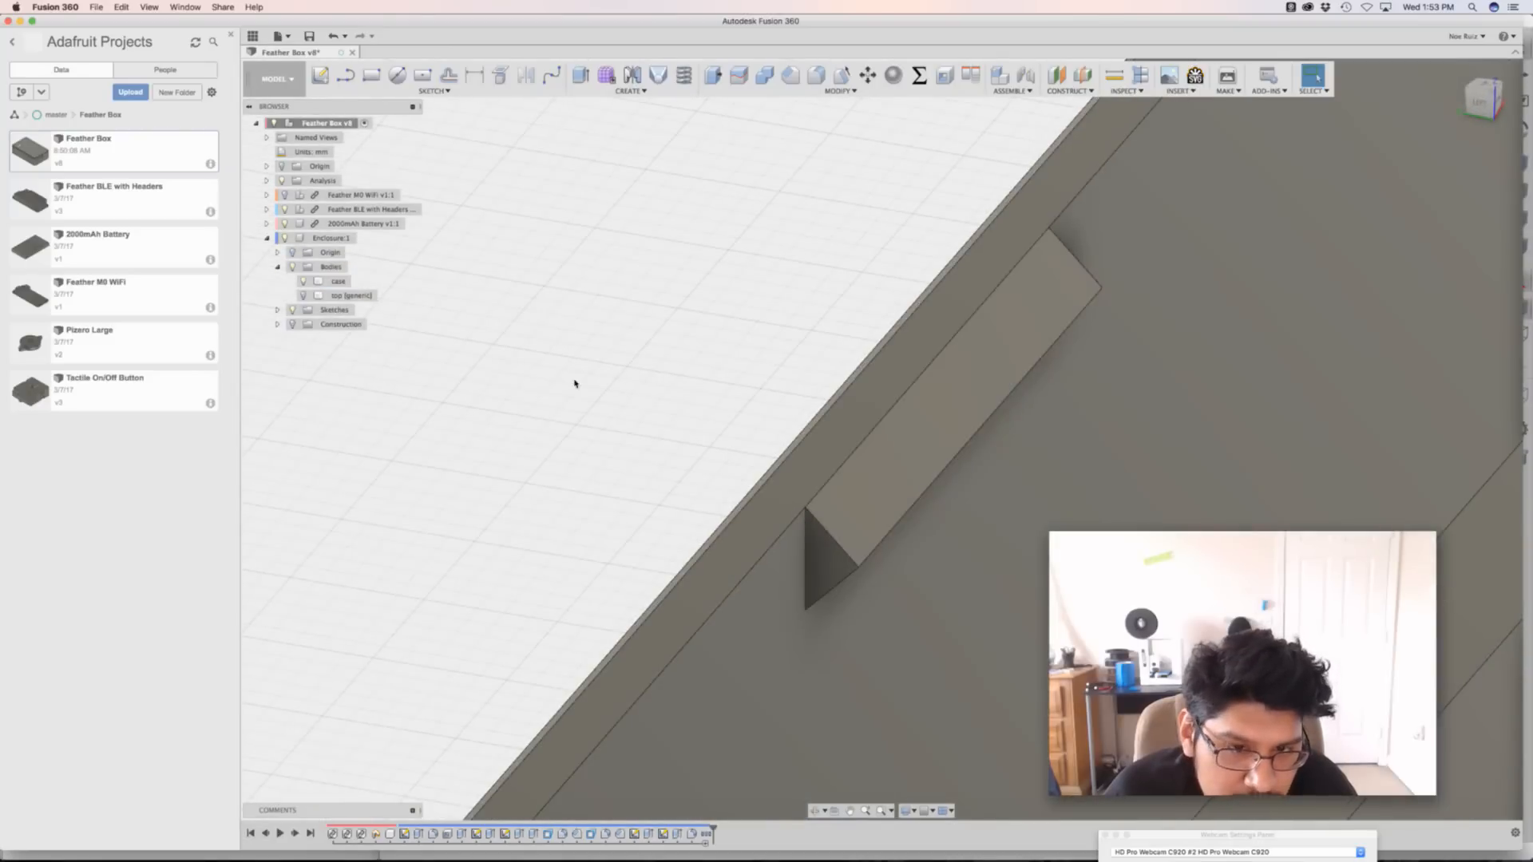
Hide the case, show the top (generic) body, and select the face of the snap groove along its lip
left_click(303, 282)
left_click(304, 296)
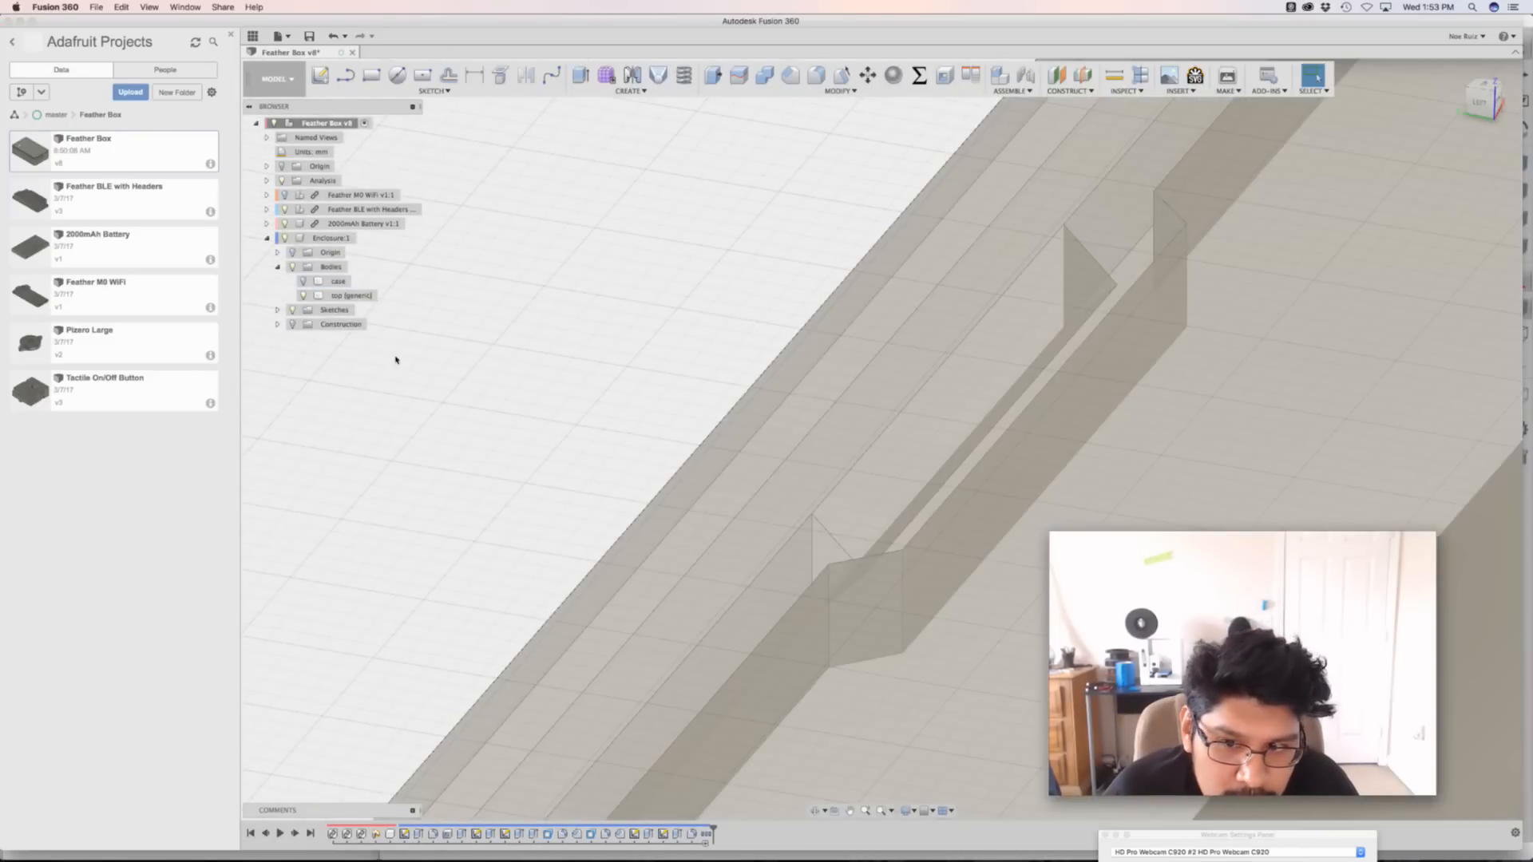
middle_click_drag(524, 399, 596, 347, "shift")
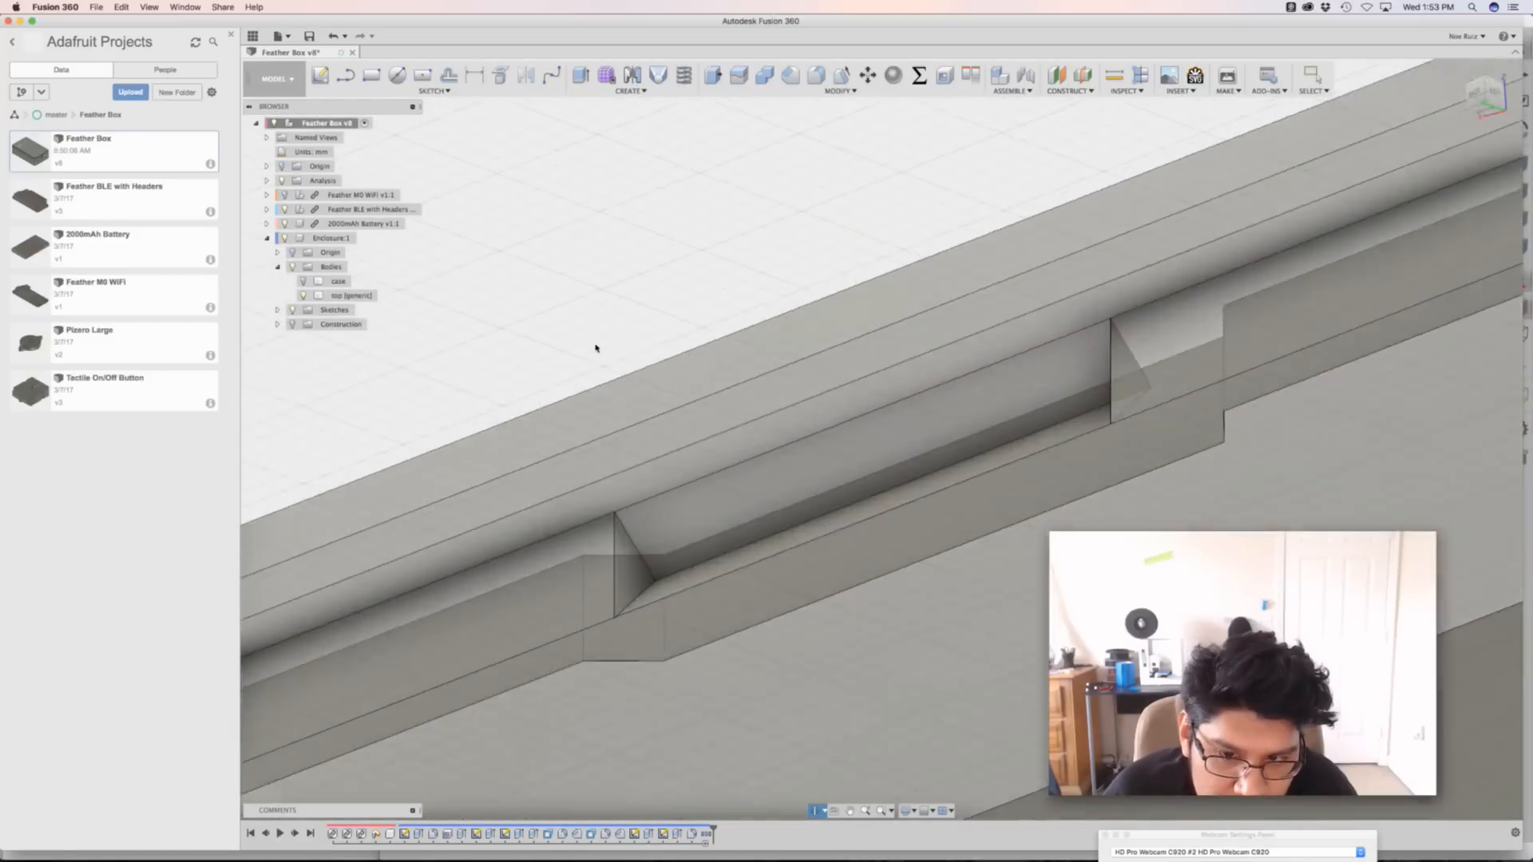
scroll(625, 470, "up", 3)
scroll(625, 470, "up", 3)
left_click(687, 590)
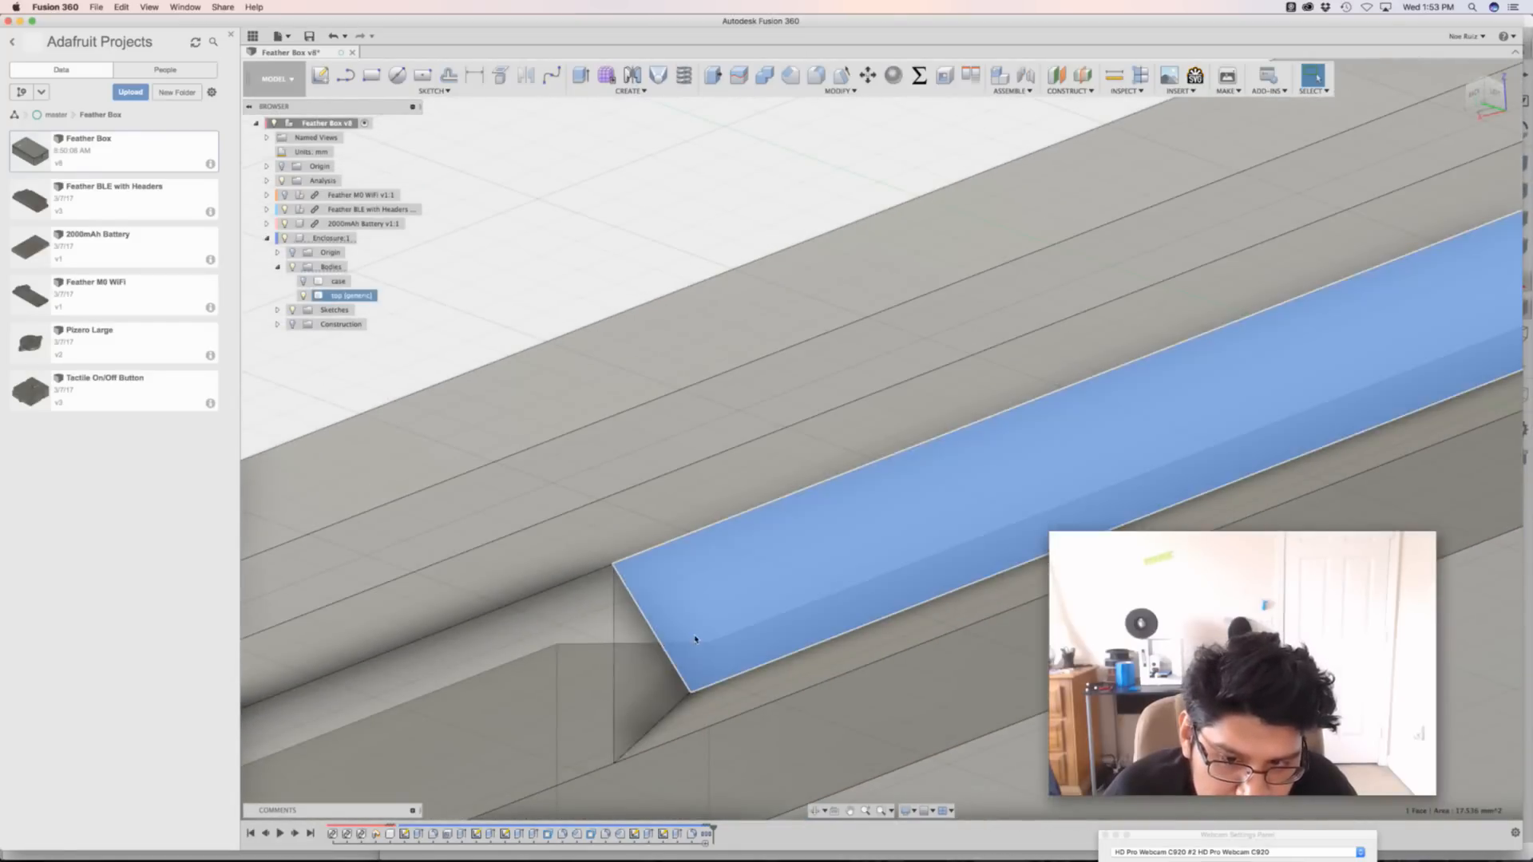
Inspect the lip and edge profile of the top (generic) body from the side
scroll(694, 636, "down", 5)
scroll(681, 383, "down", 3)
left_click(729, 336)
middle_click_drag(729, 336, 808, 404, "shift")
left_click(981, 485)
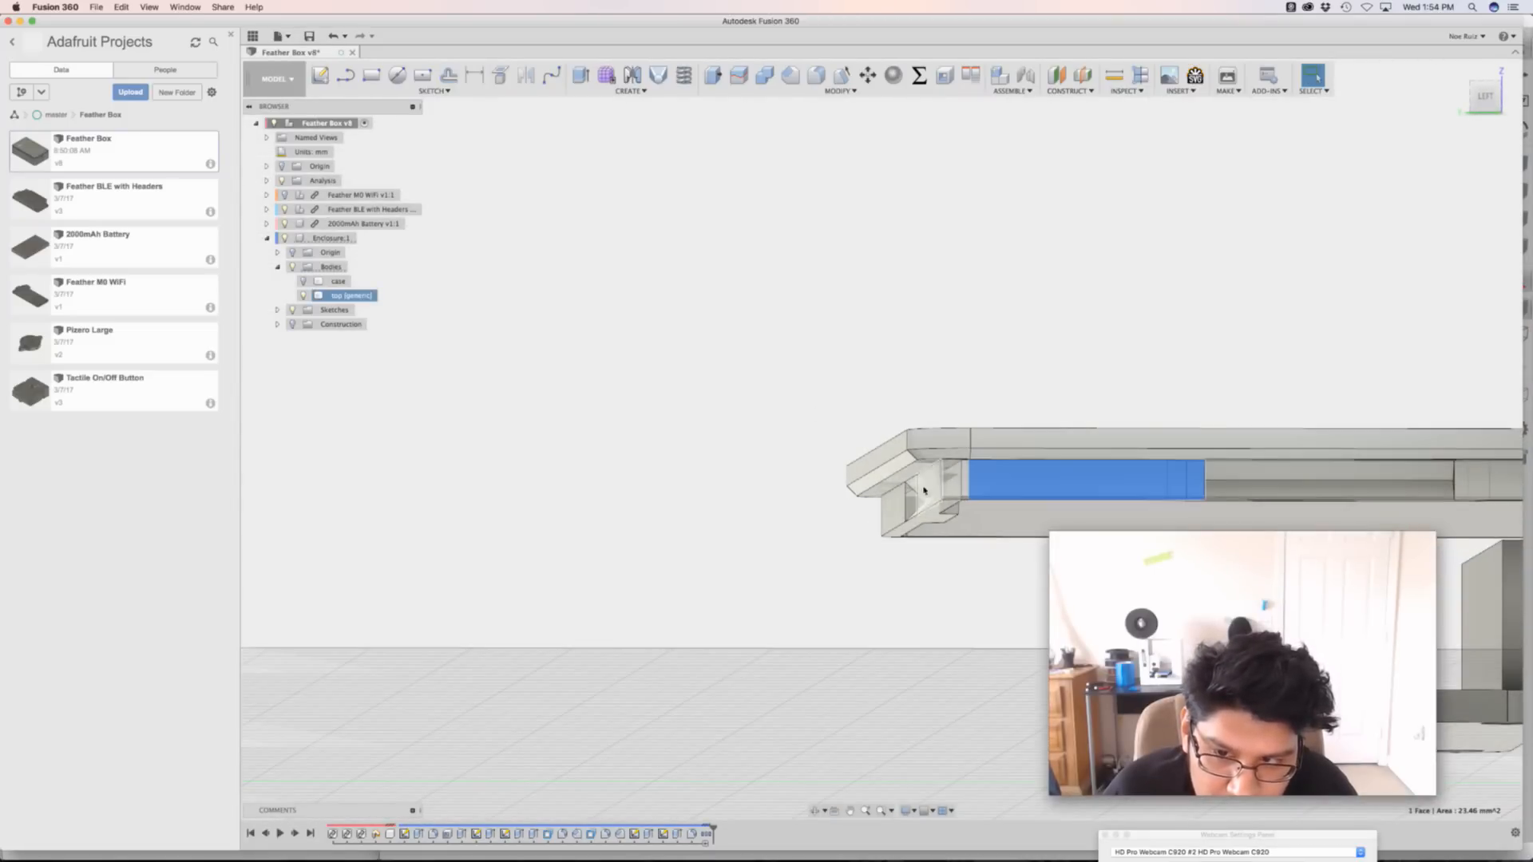
left_click(875, 507)
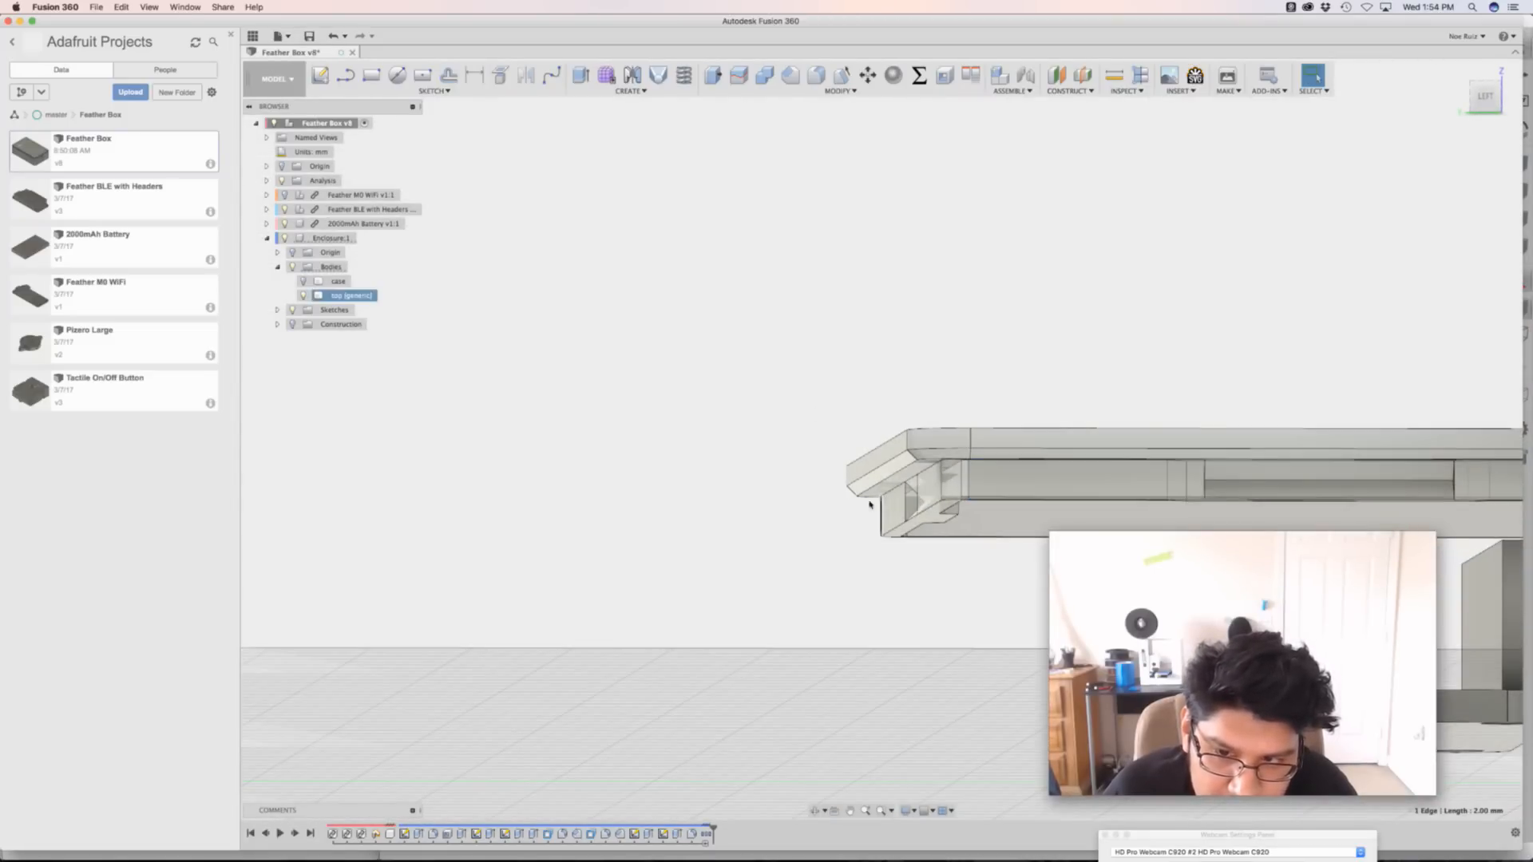
Show the case body again and view the assembled enclosure with its top on
left_click(303, 281)
middle_click_drag(733, 346, 661, 237, "shift")
scroll(756, 348, "up", 3)
scroll(756, 349, "down", 6)
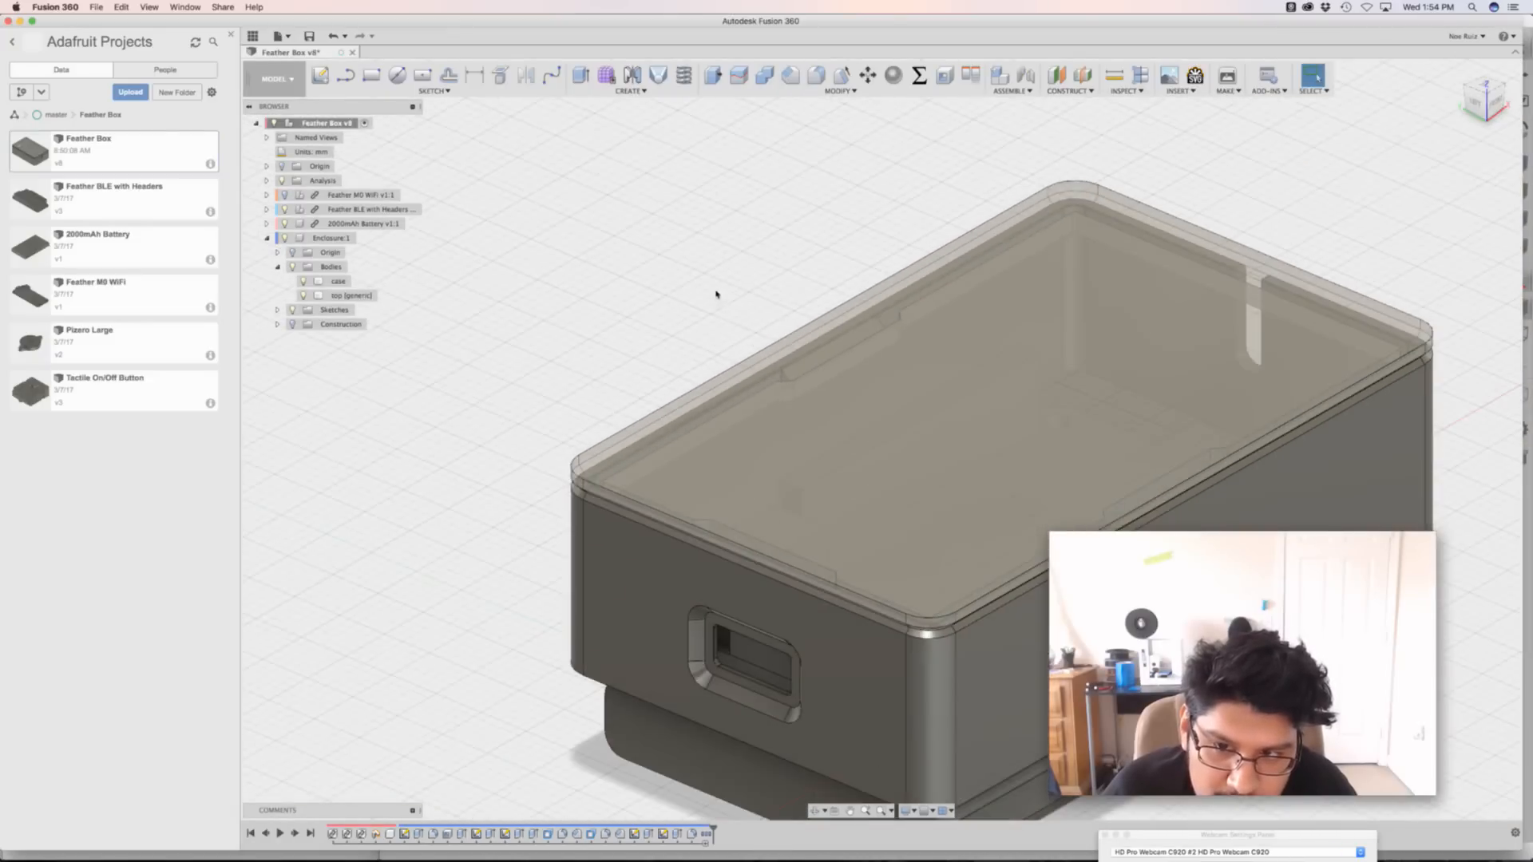
middle_click_drag(708, 301, 736, 343, "shift")
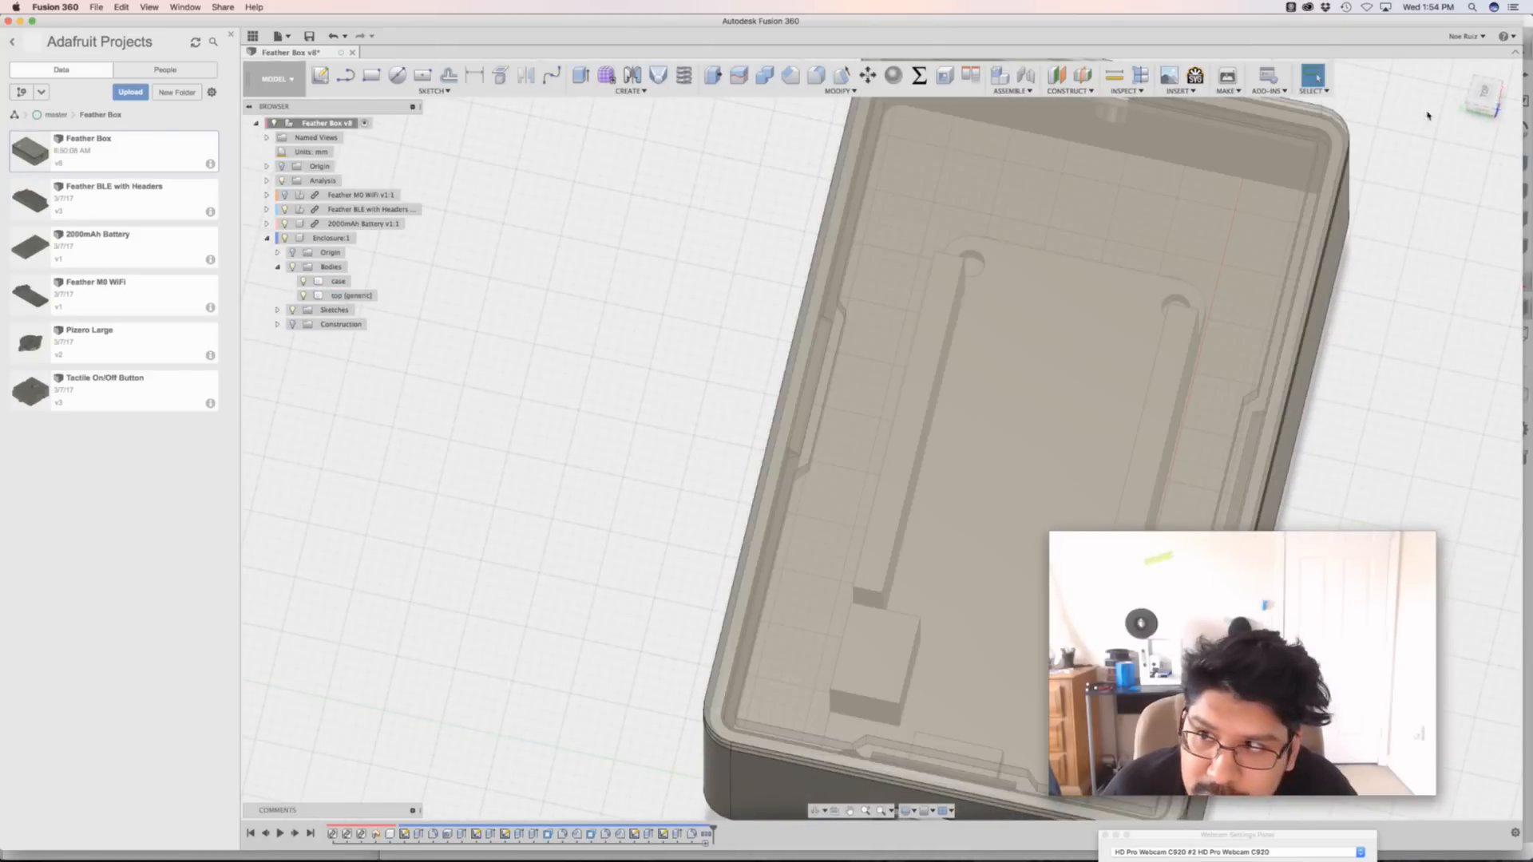
Examine how the top's lip and snap features fit against the case walls, from above and at an angle
left_click(841, 438)
scroll(828, 332, "up", 5)
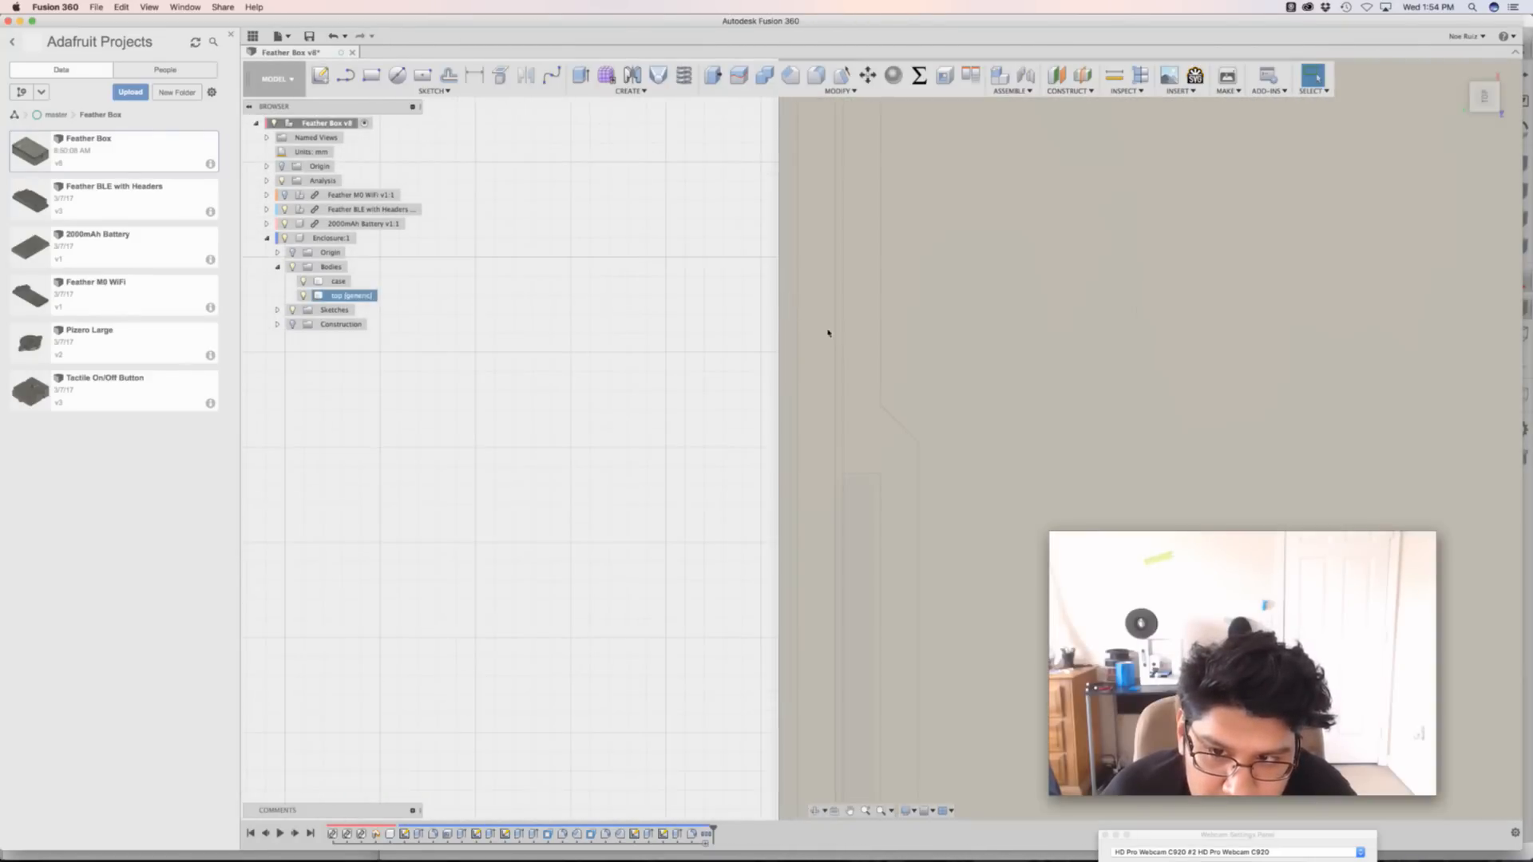
scroll(828, 333, "up", 2)
scroll(837, 337, "down", 2)
scroll(859, 335, "up", 3)
middle_click_drag(763, 431, 753, 751)
middle_click_drag(772, 505, 739, 615)
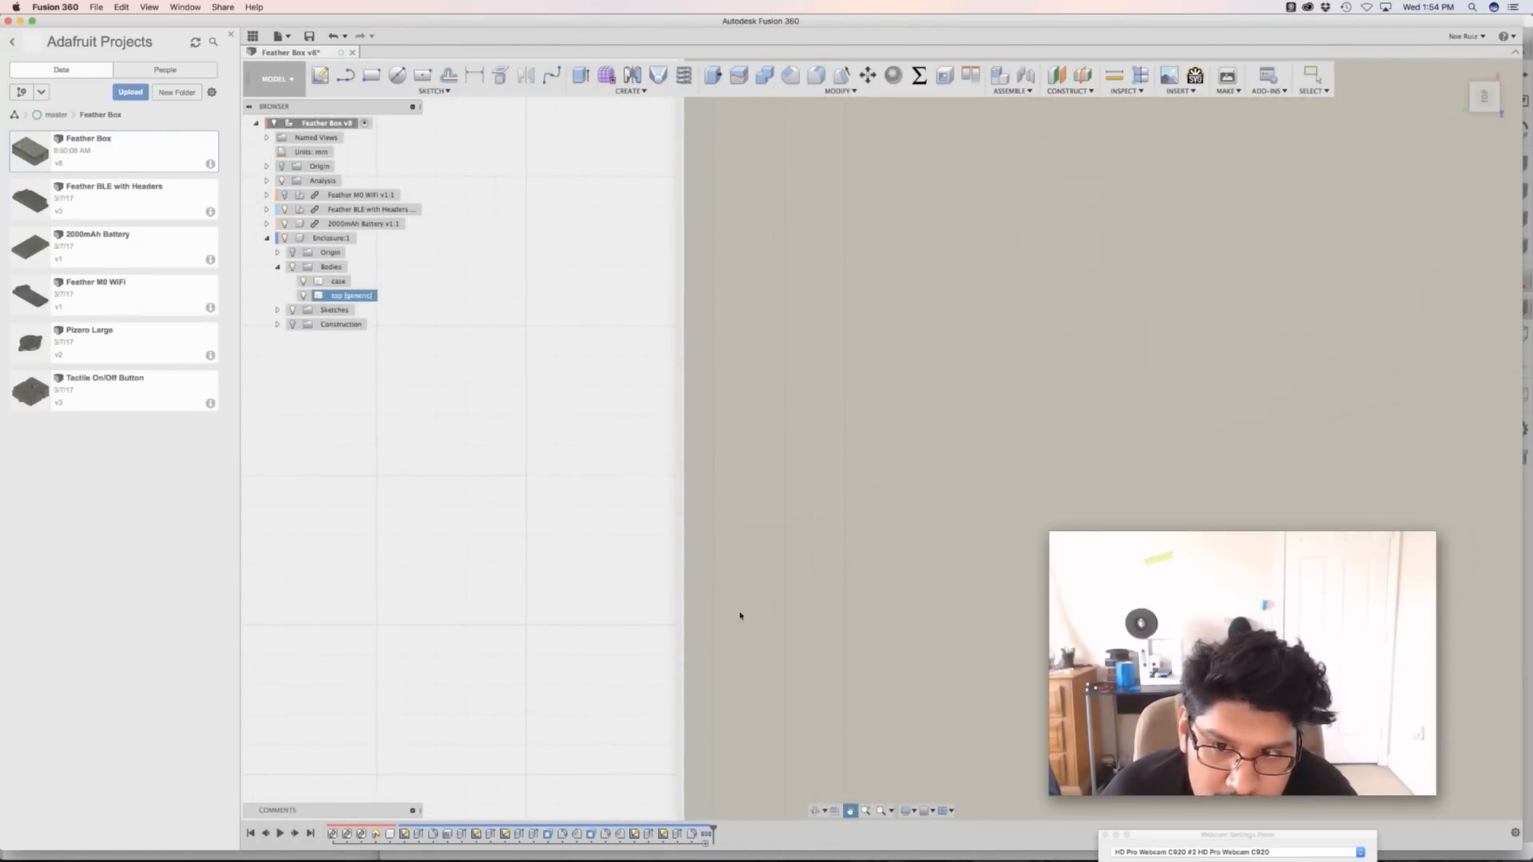
scroll(719, 383, "down", 5)
middle_click_drag(620, 295, 920, 277)
scroll(691, 286, "up", 5)
scroll(783, 284, "down", 5)
left_click(674, 388)
middle_click_drag(729, 363, 922, 377, "shift")
scroll(807, 419, "up", 5)
scroll(748, 480, "down", 8)
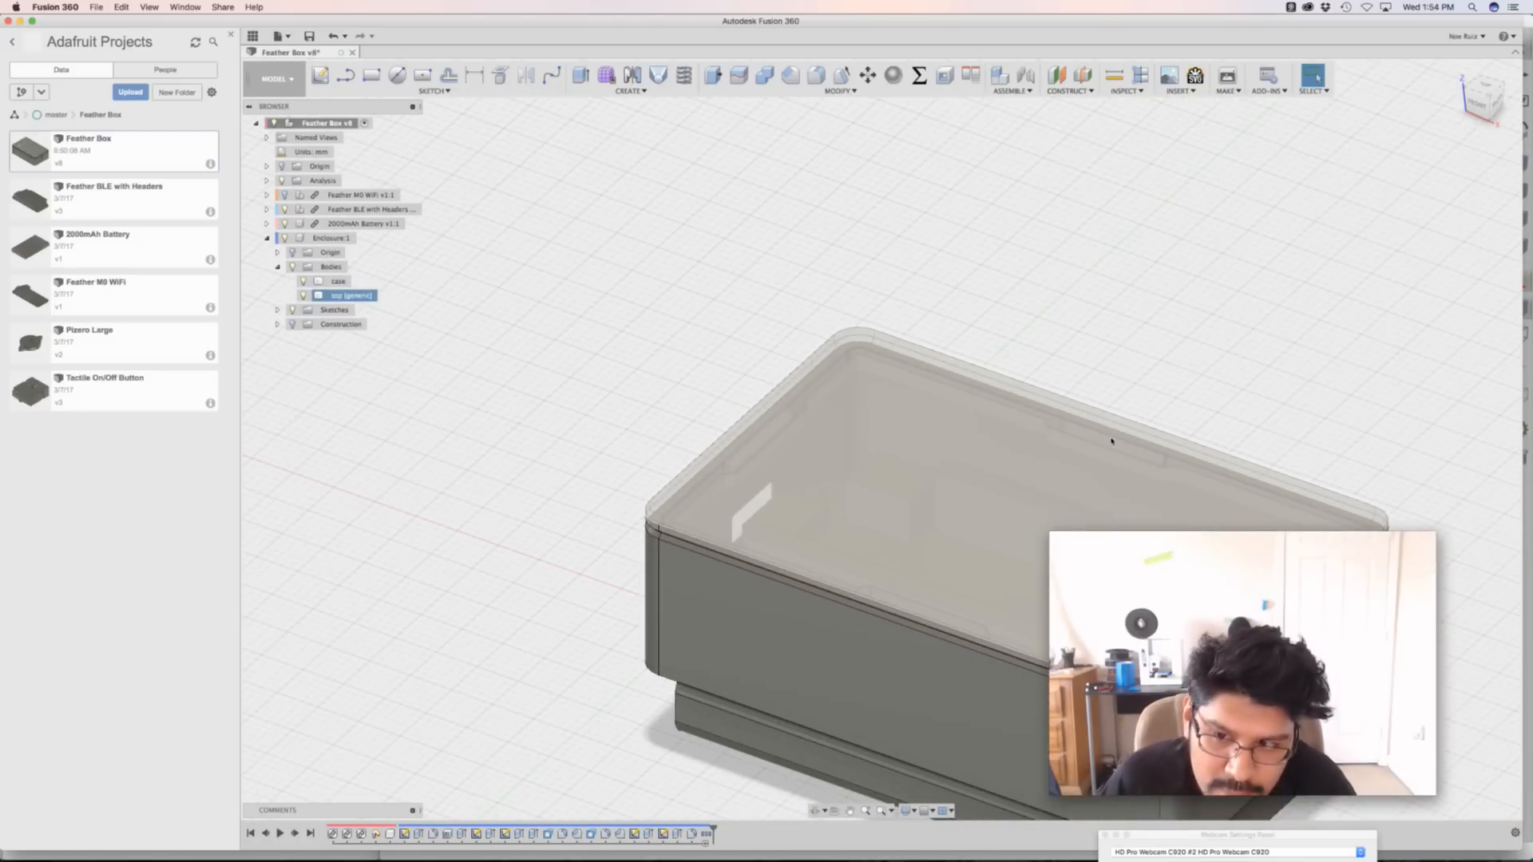
middle_click_drag(496, 400, 632, 398, "shift")
Return to OctoPrint in Chrome and check the terminal log while the hotend heats up
key("super+Tab")
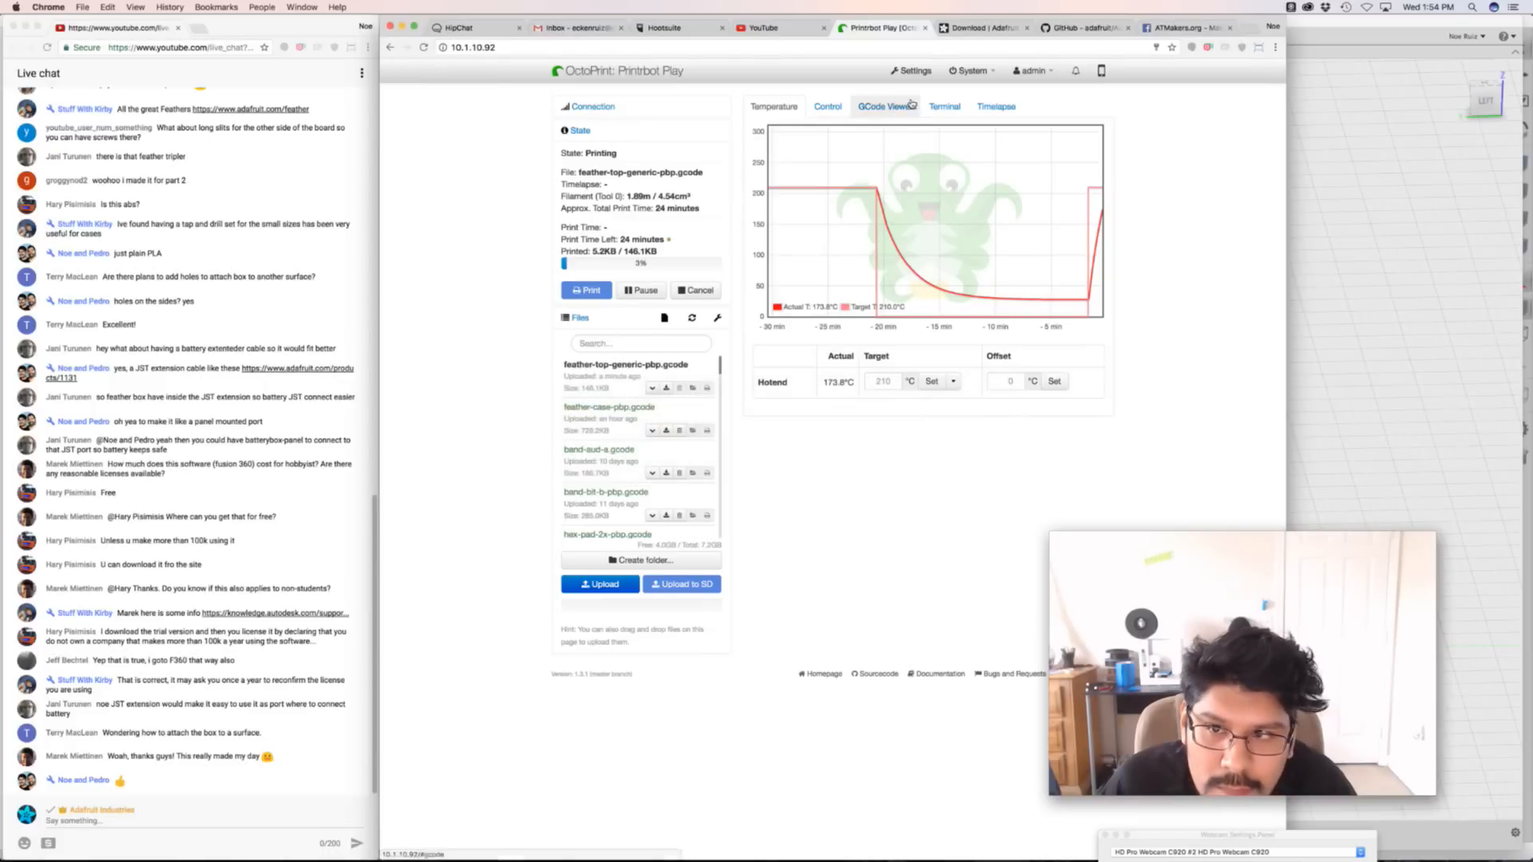
left_click(932, 107)
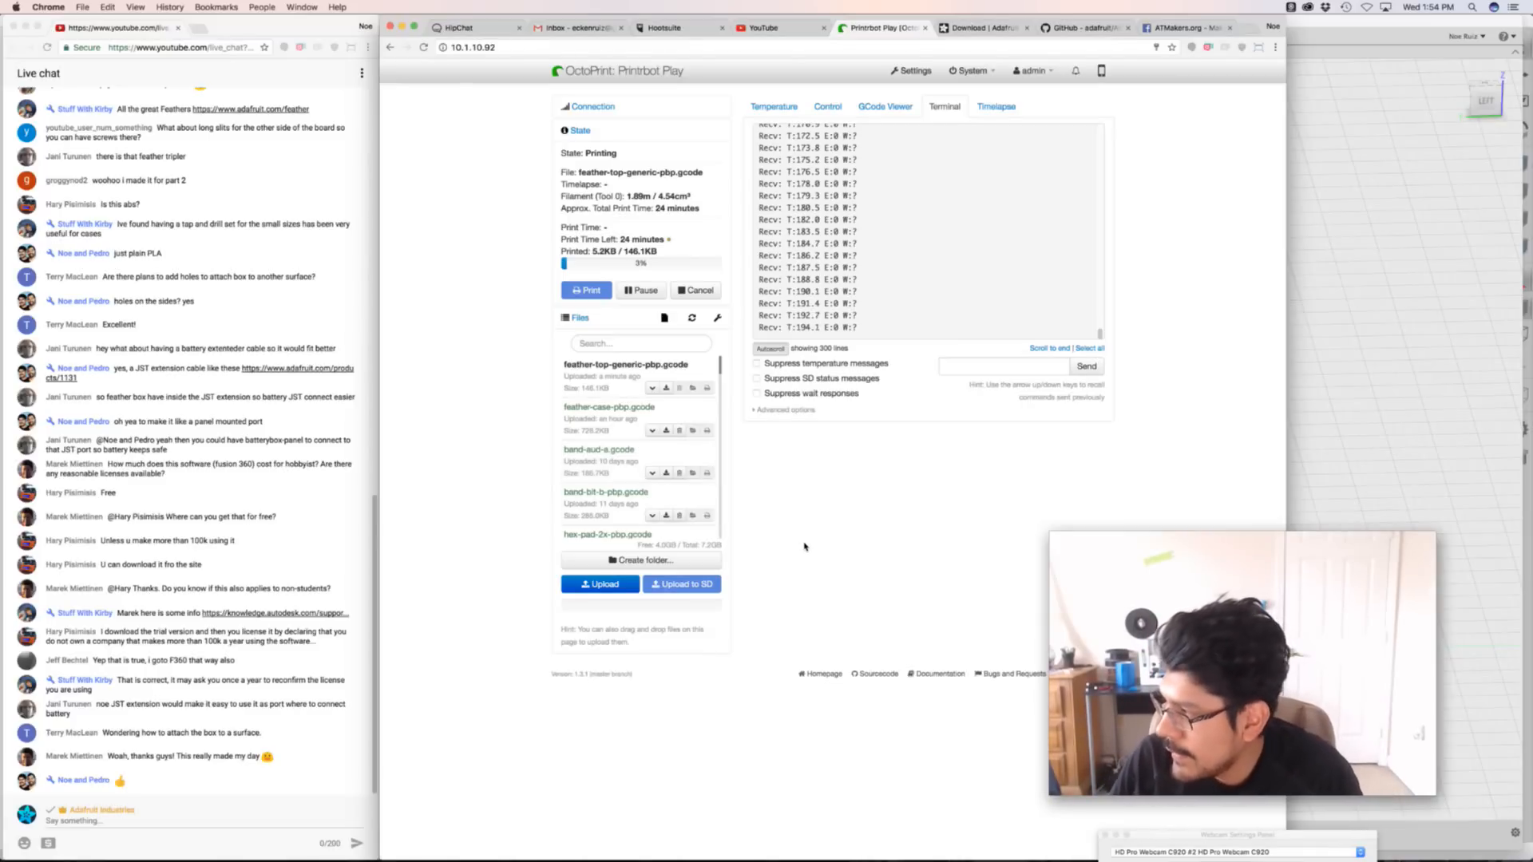
Switch to EAGLE and examine the OLED FeatherWing board layout around the Reset button and the P$1 mounting hole
key("super+Tab")
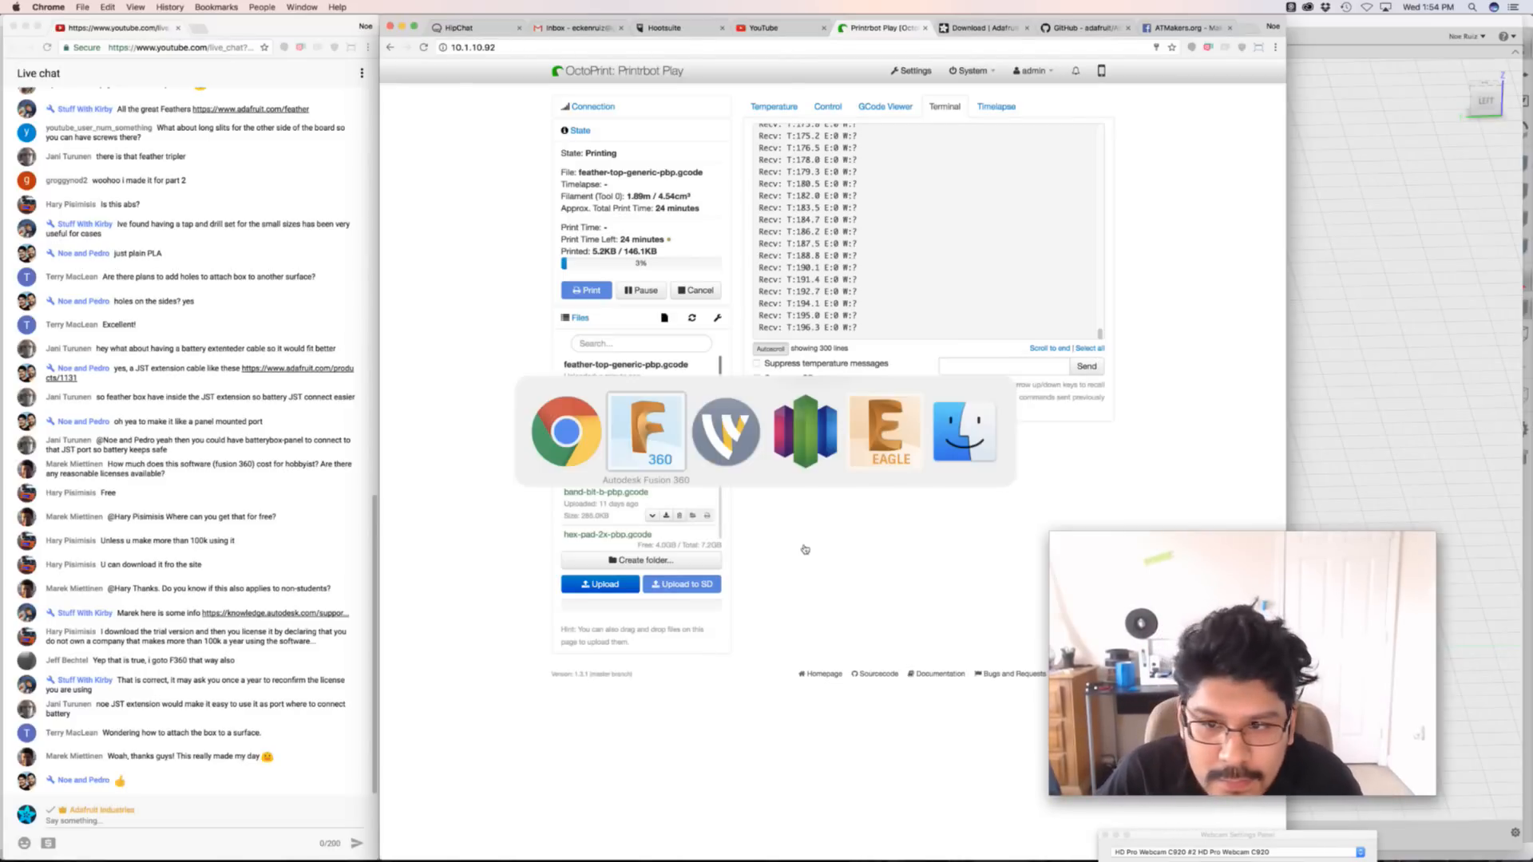
key("super+Tab")
key("super+Tab")
key("super+Tab")
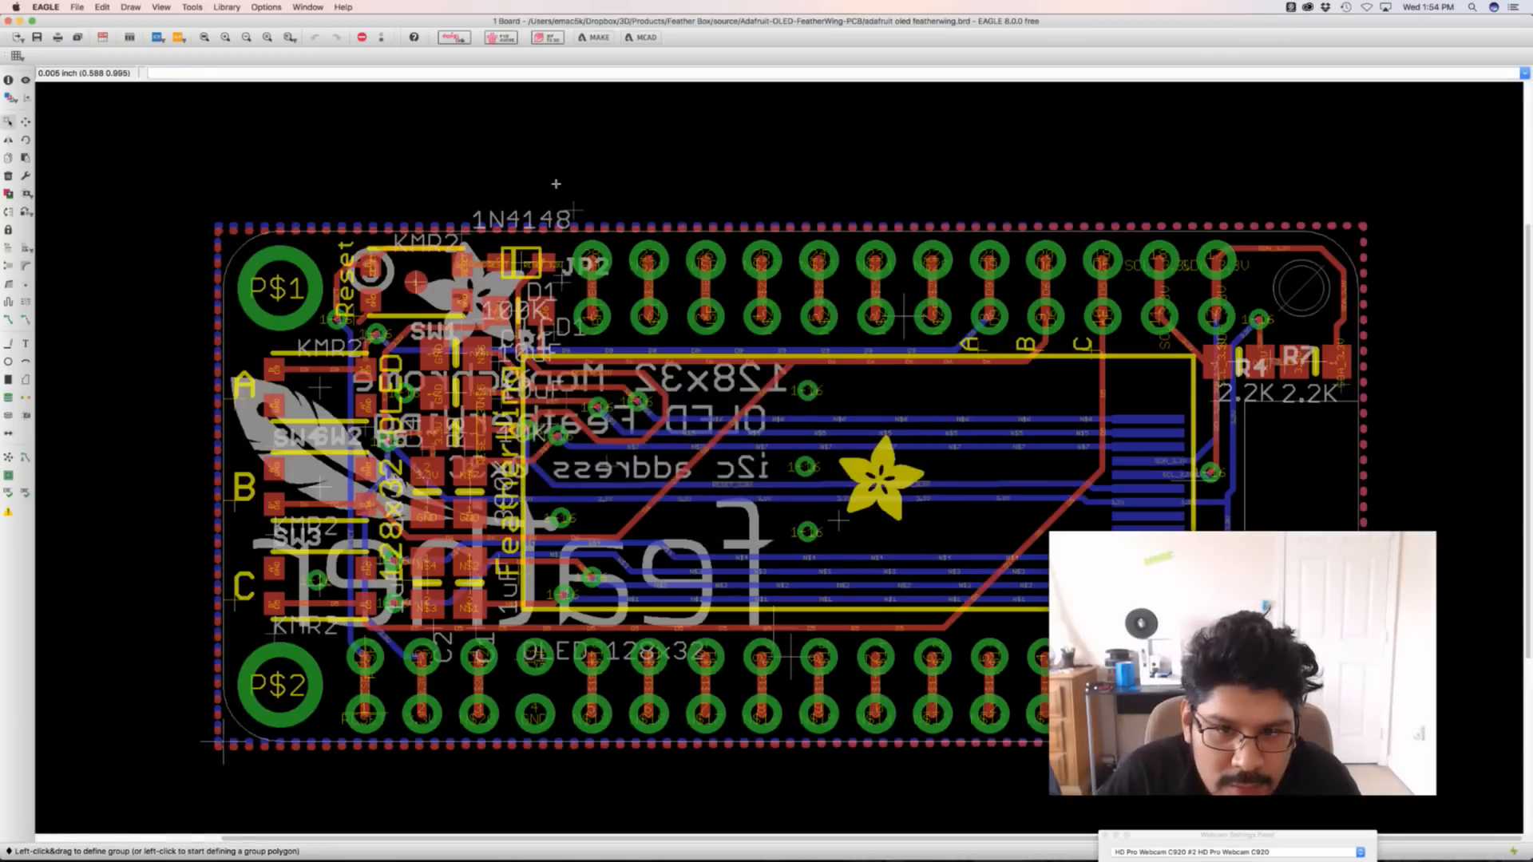
scroll(556, 184, "down", 3)
scroll(556, 185, "up", 6)
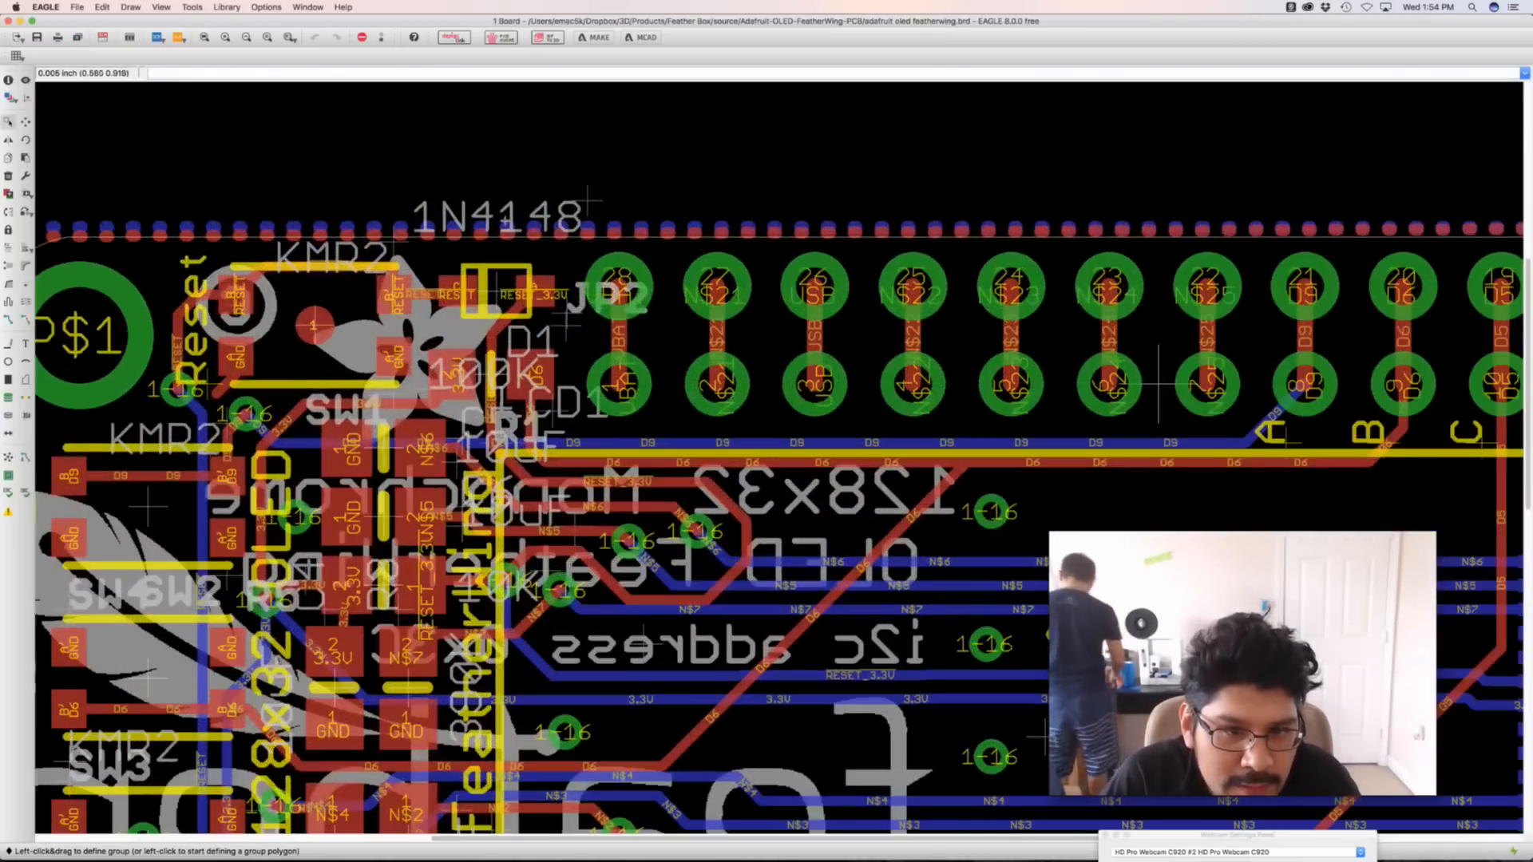
scroll(498, 211, "down", 3)
scroll(367, 175, "left", 5)
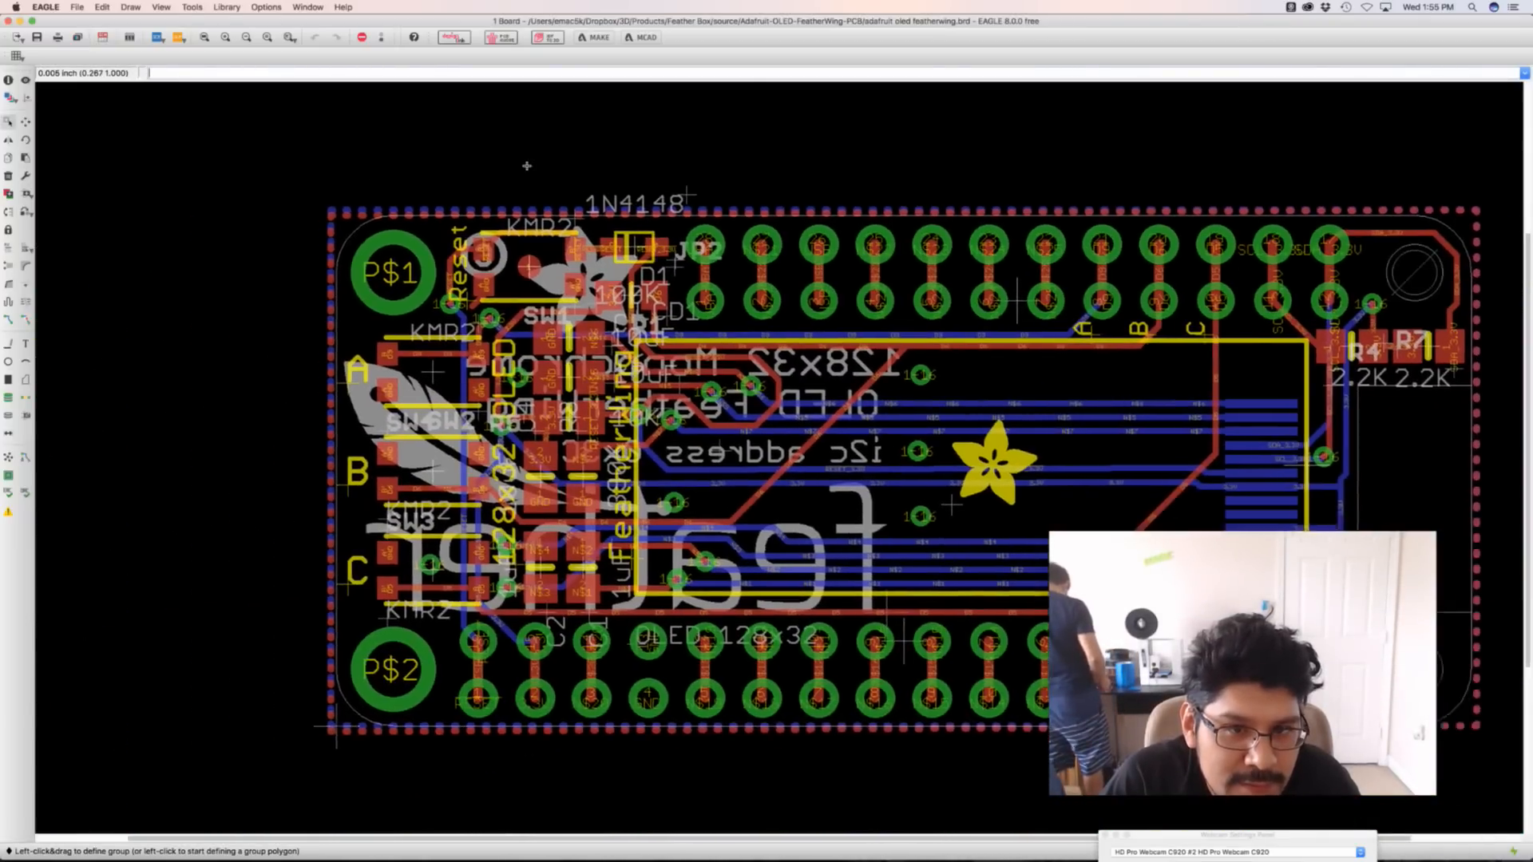
scroll(443, 179, "up", 4)
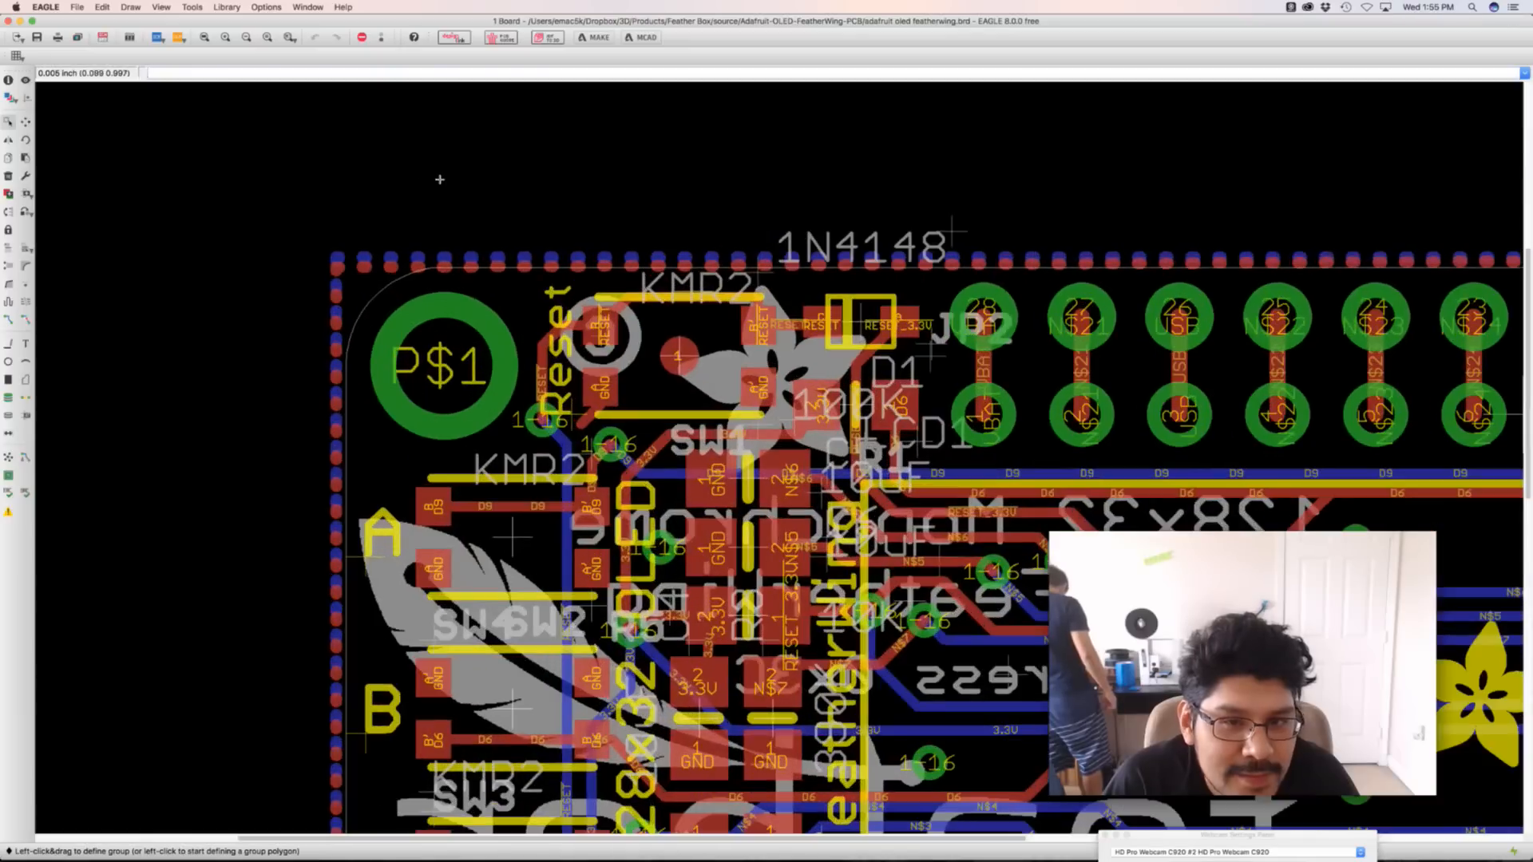
scroll(415, 175, "down", 3)
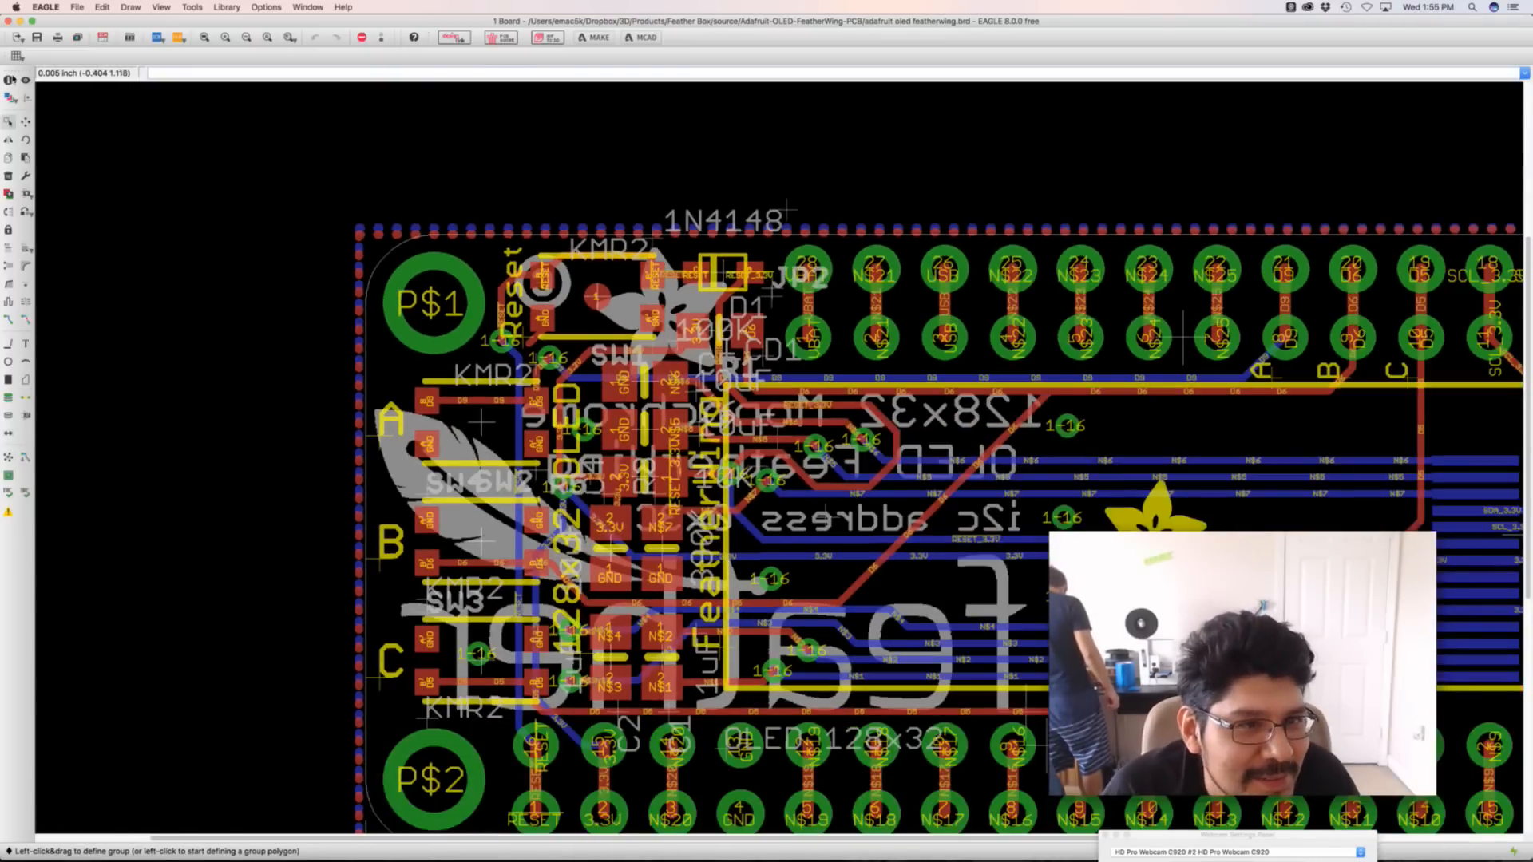
Hide the Top and Bottom layers in the layer display settings and move the dialog clear of the window corner
left_click(8, 98)
left_click(24, 69)
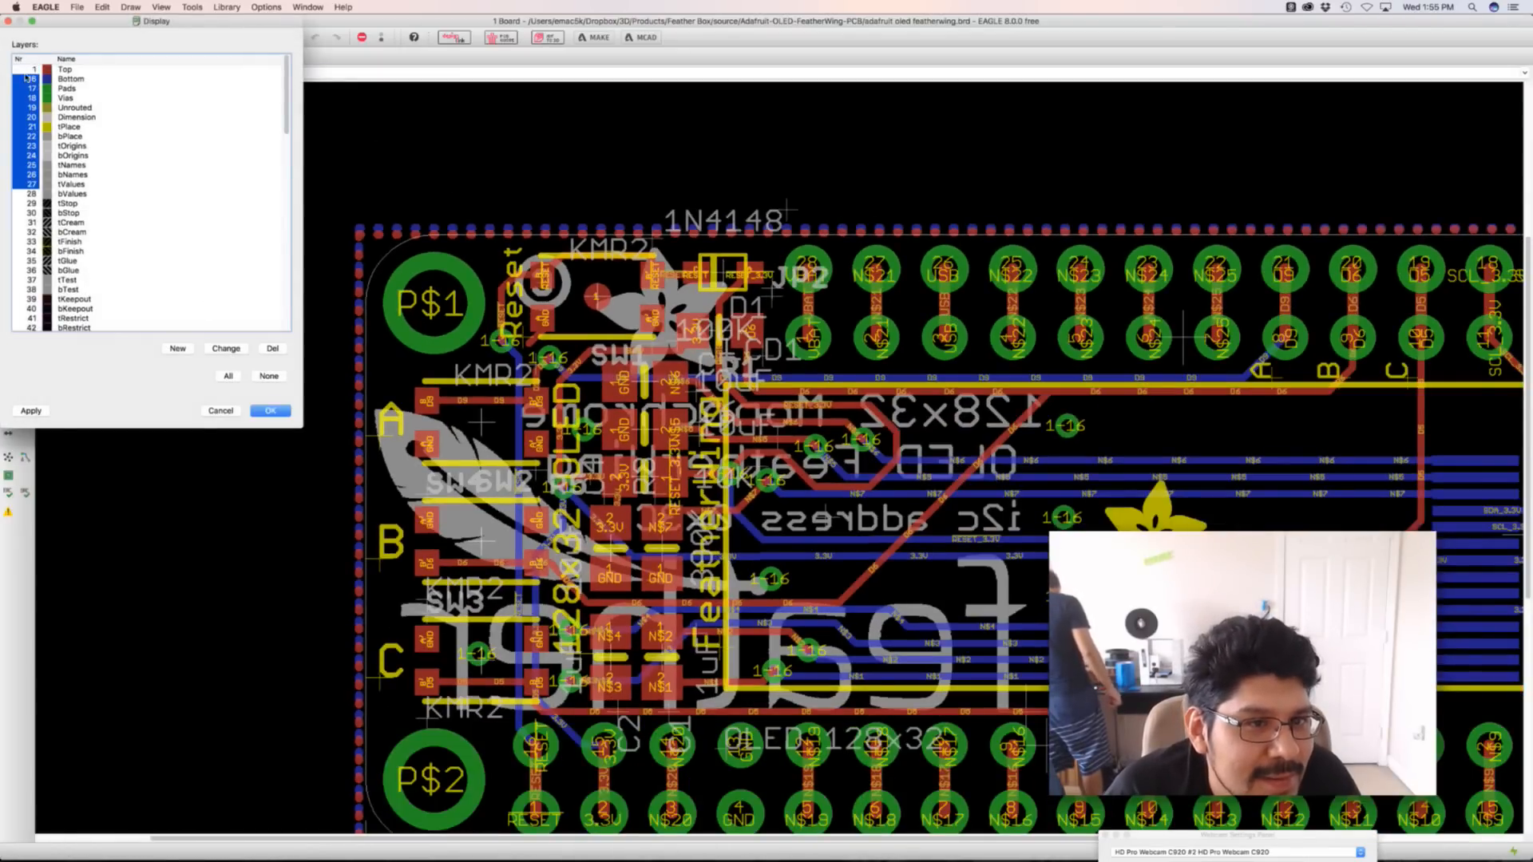
left_click(24, 79)
left_click(30, 410)
left_click_drag(217, 31, 337, 288)
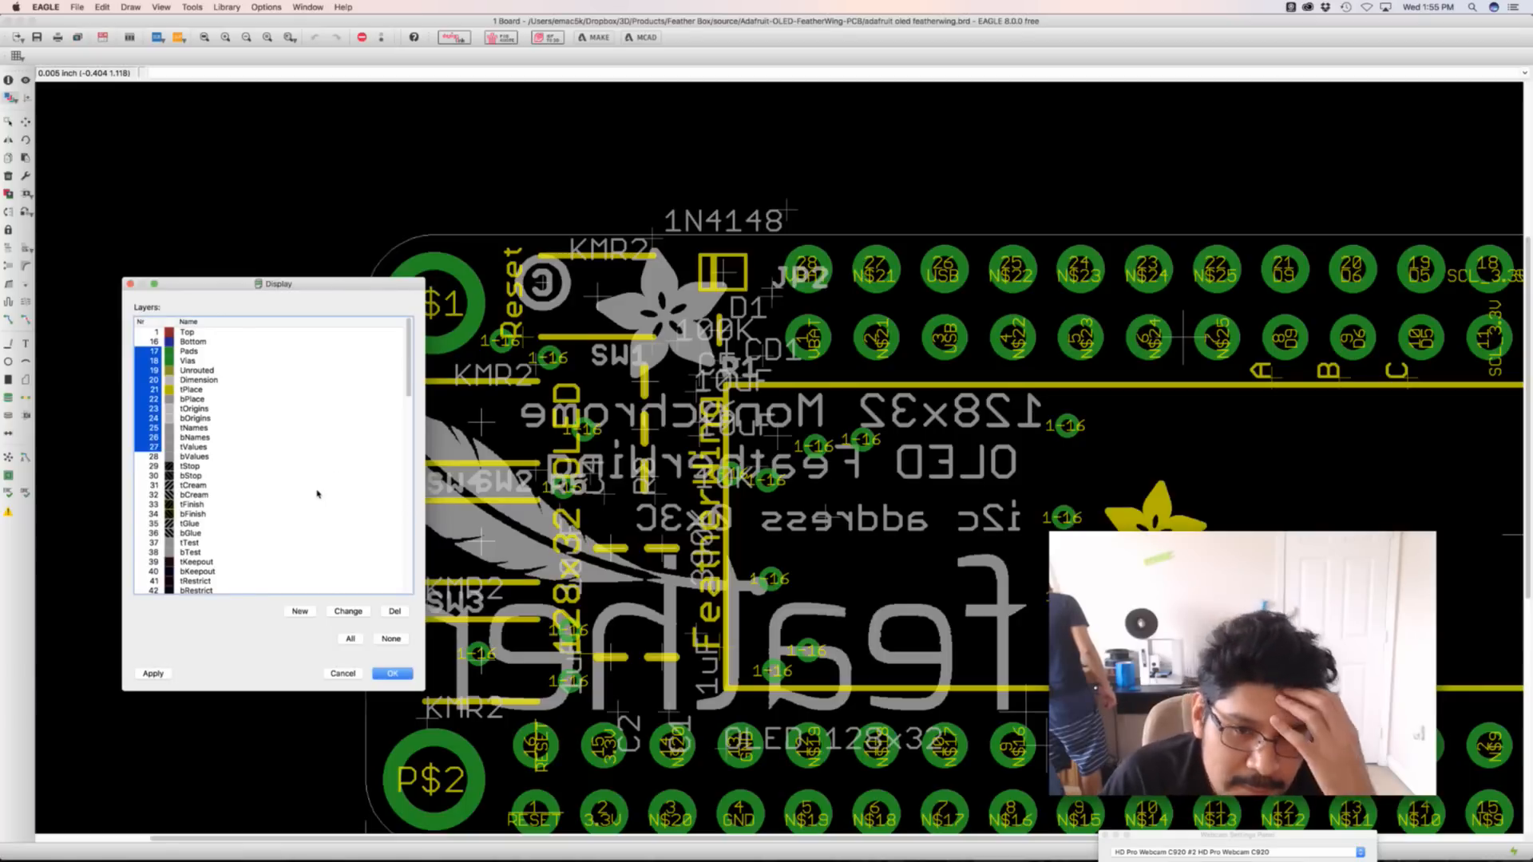
Hide the Vias layer, keep the Pads layer displayed, and apply the layer settings to the board
left_click(149, 353)
left_click(152, 361)
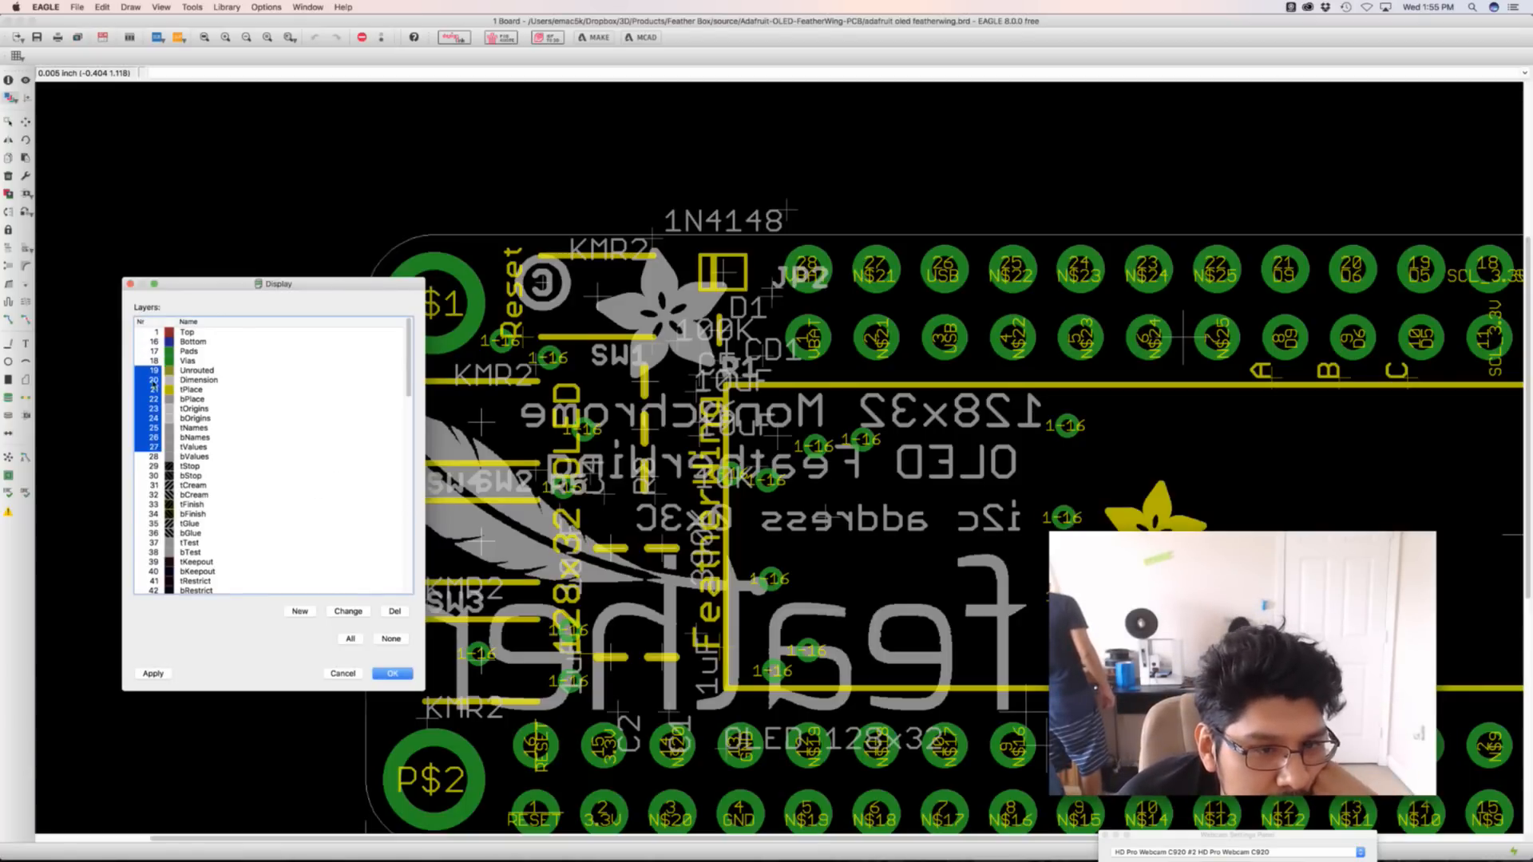
left_click(152, 352)
left_click(153, 673)
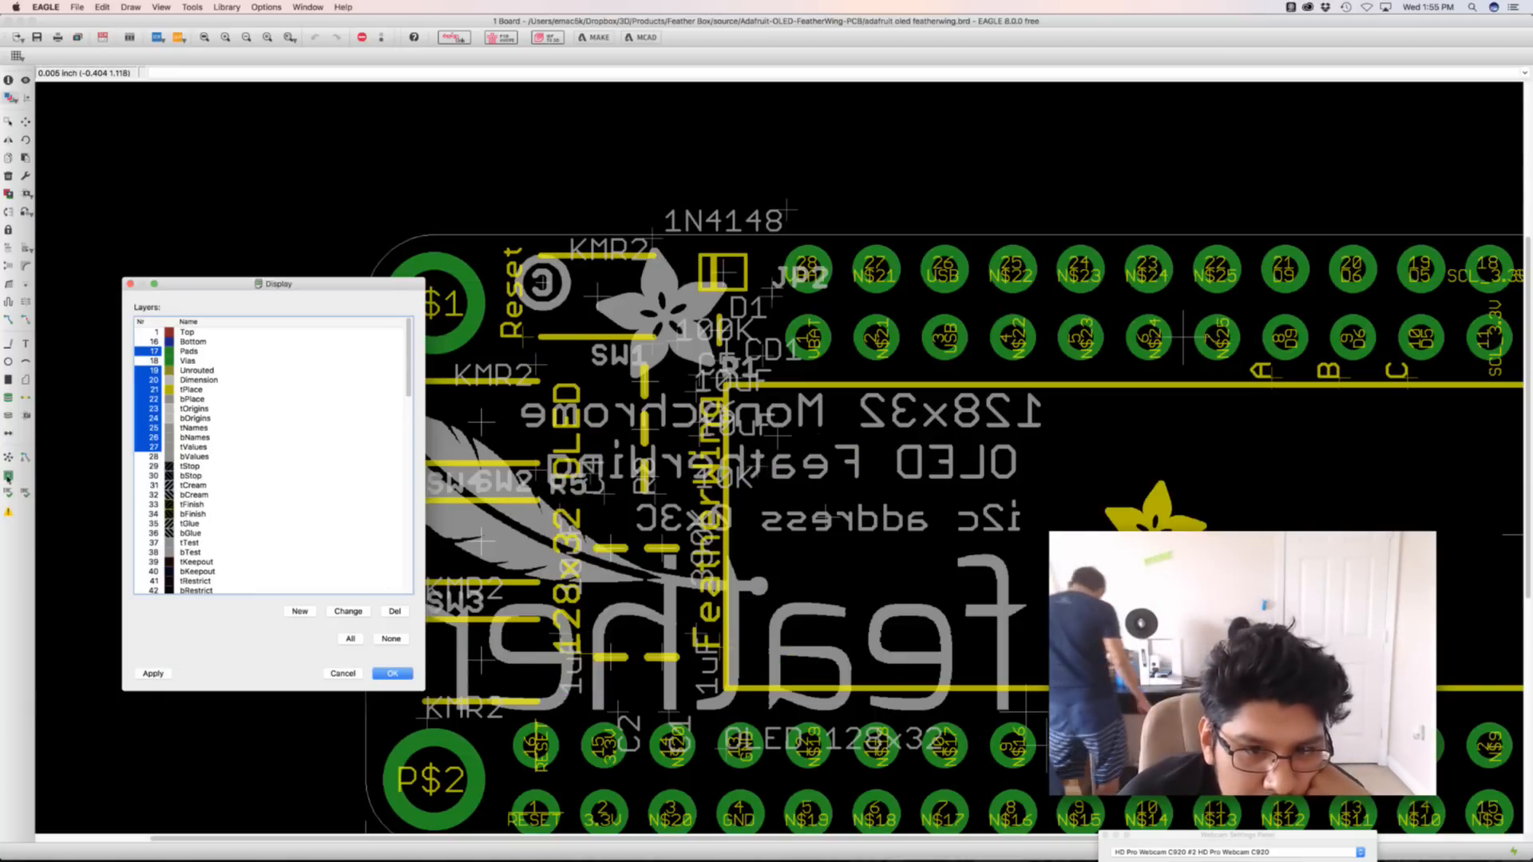
Hide the Vscore layer in the layer display settings and toggle the Measures layer on and back off
scroll(223, 450, "down", 3)
scroll(150, 534, "down", 3)
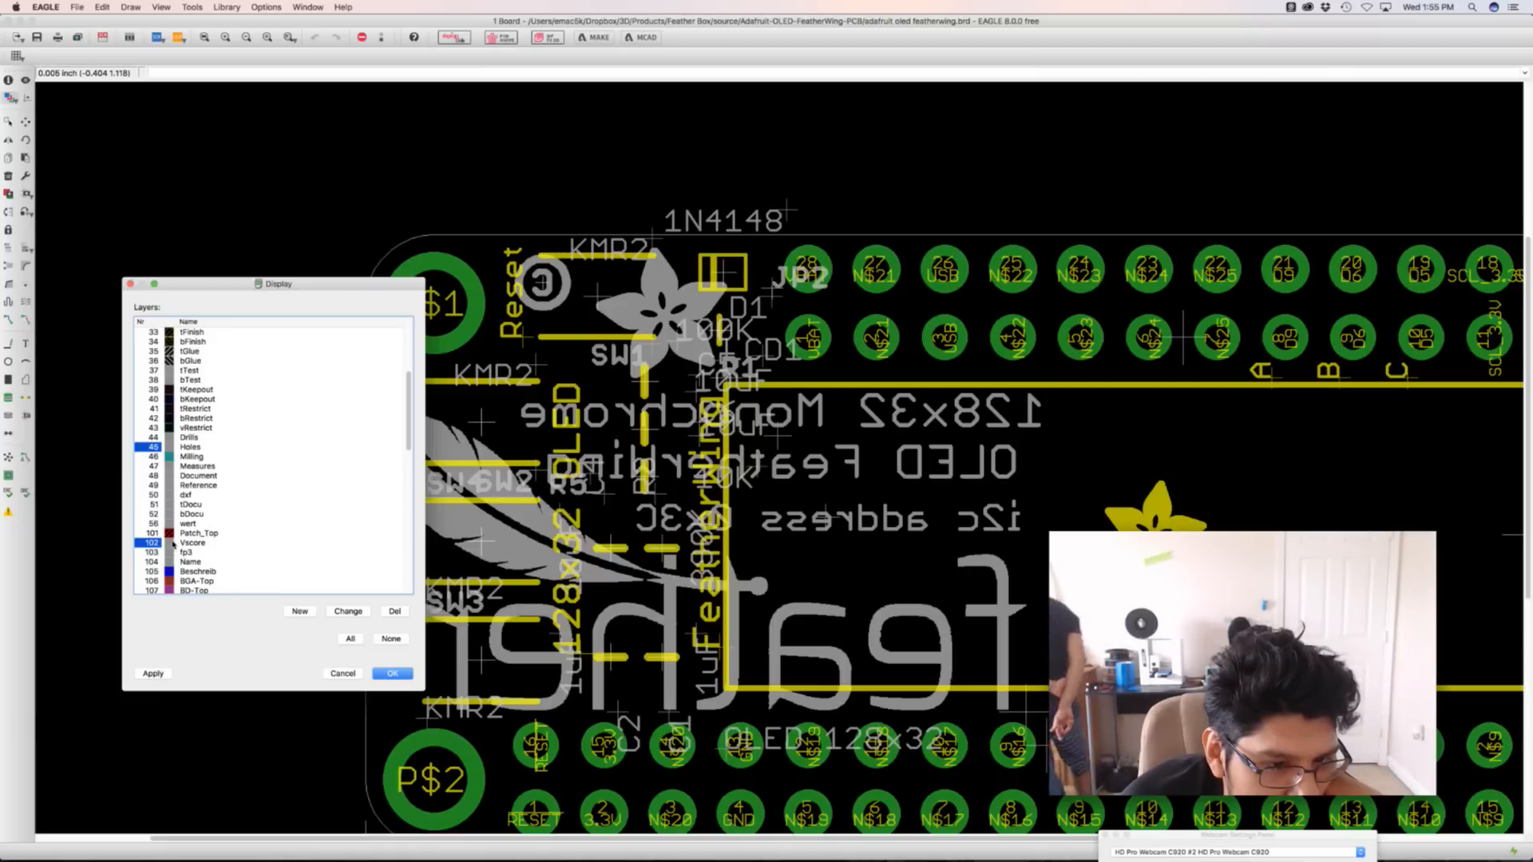
left_click(151, 543)
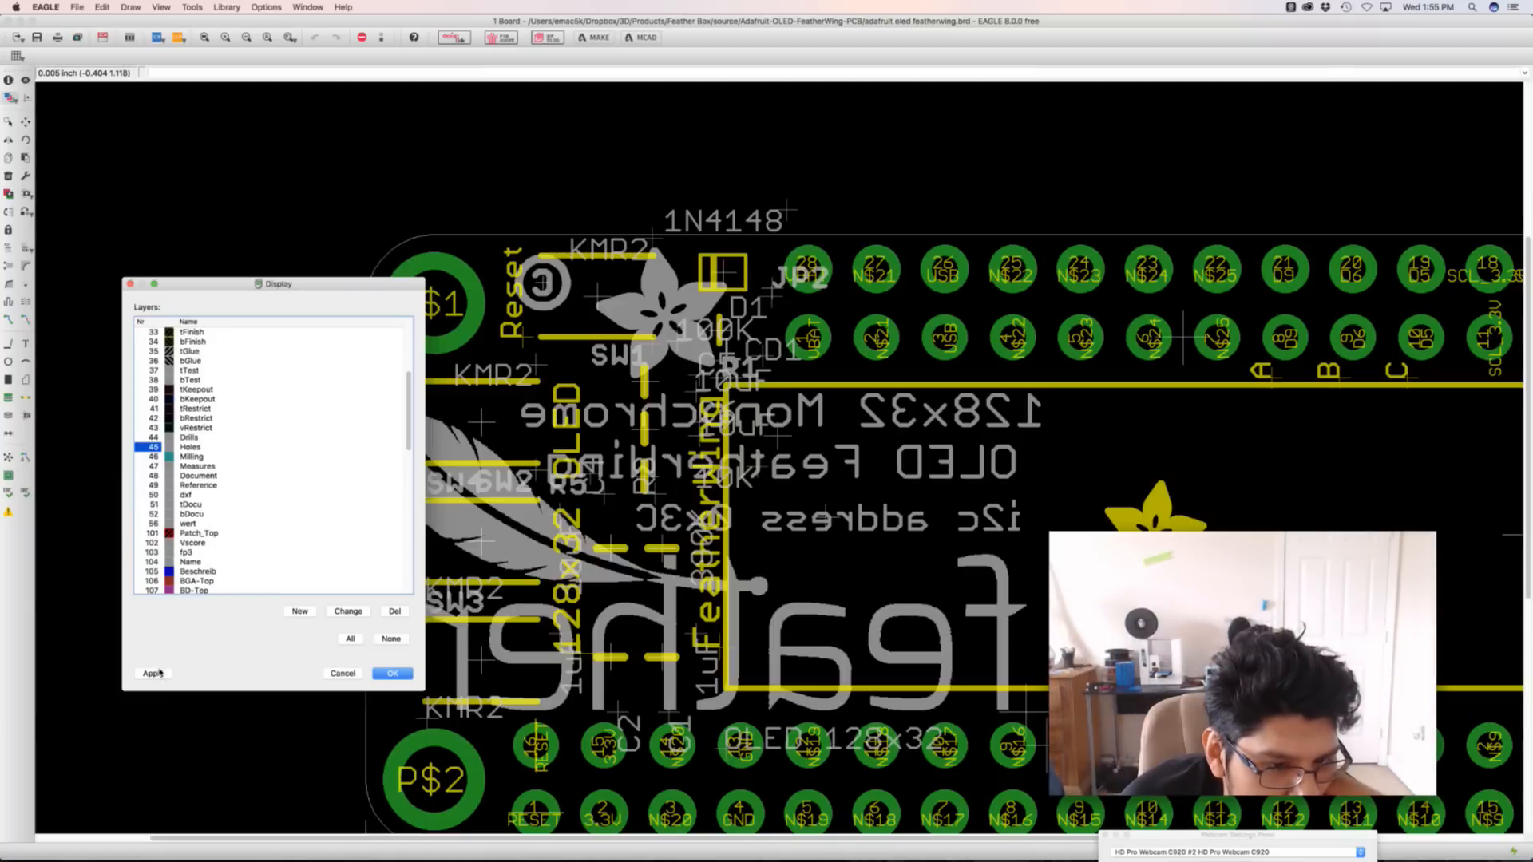
left_click(152, 469)
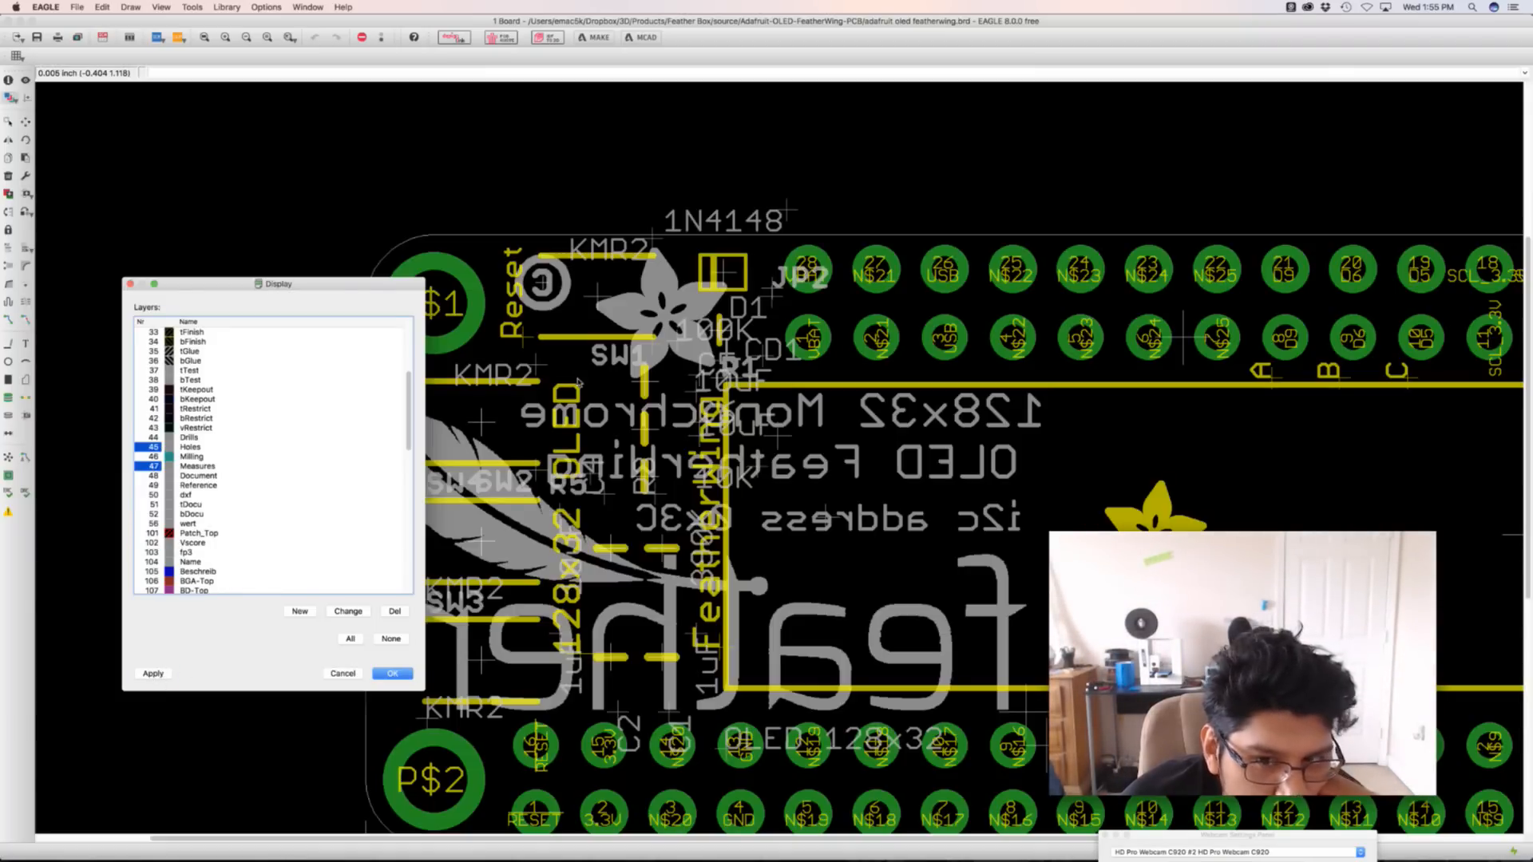
left_click(154, 466)
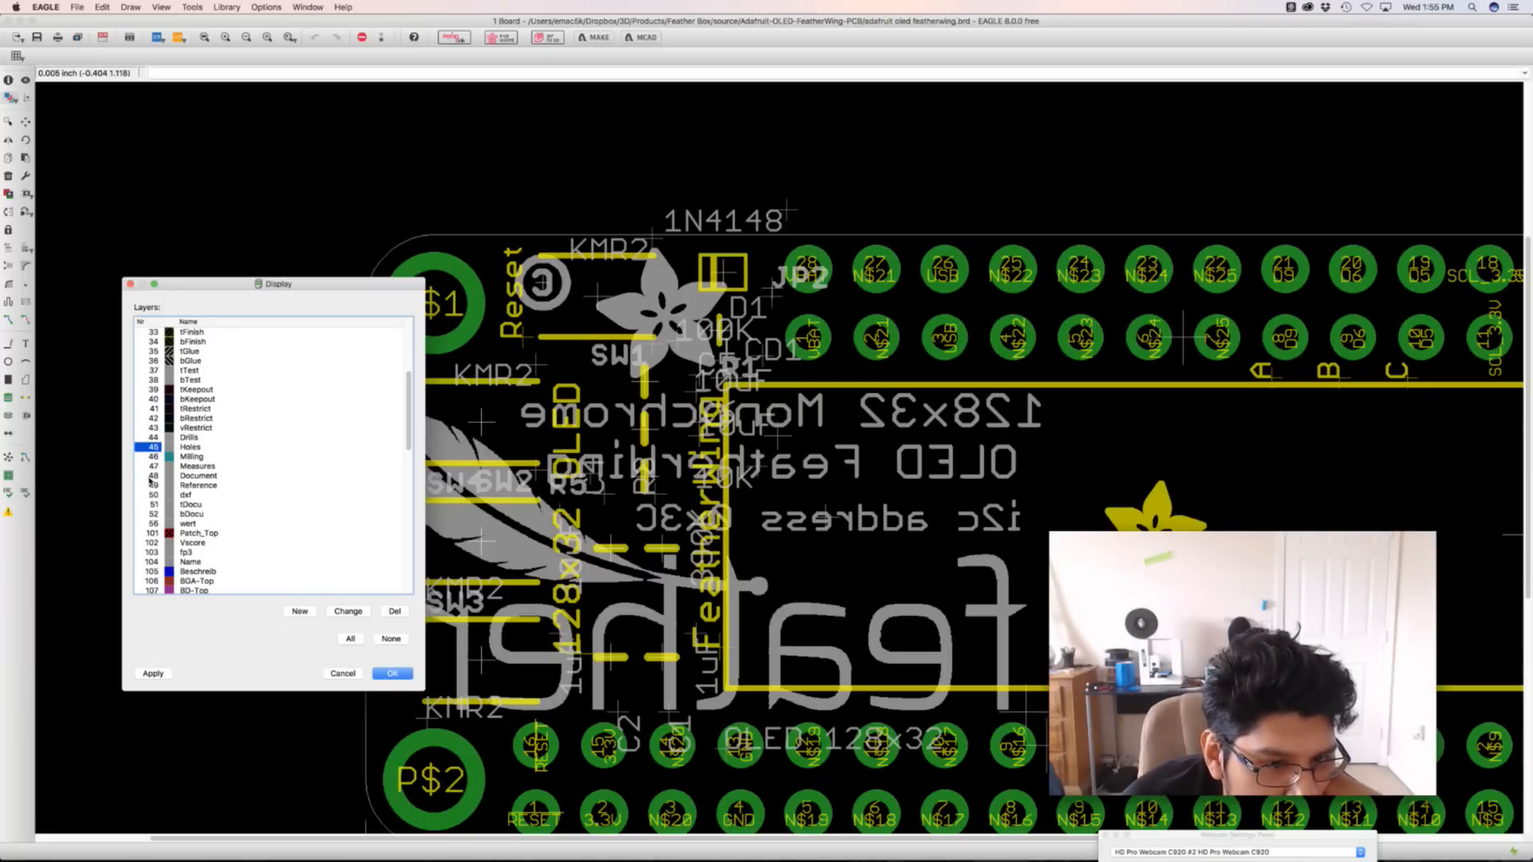
Toggle the Document layer, apply the layer settings, and accept them to return to the full board layout
left_click(152, 476)
left_click(151, 674)
scroll(214, 423, "up", 5)
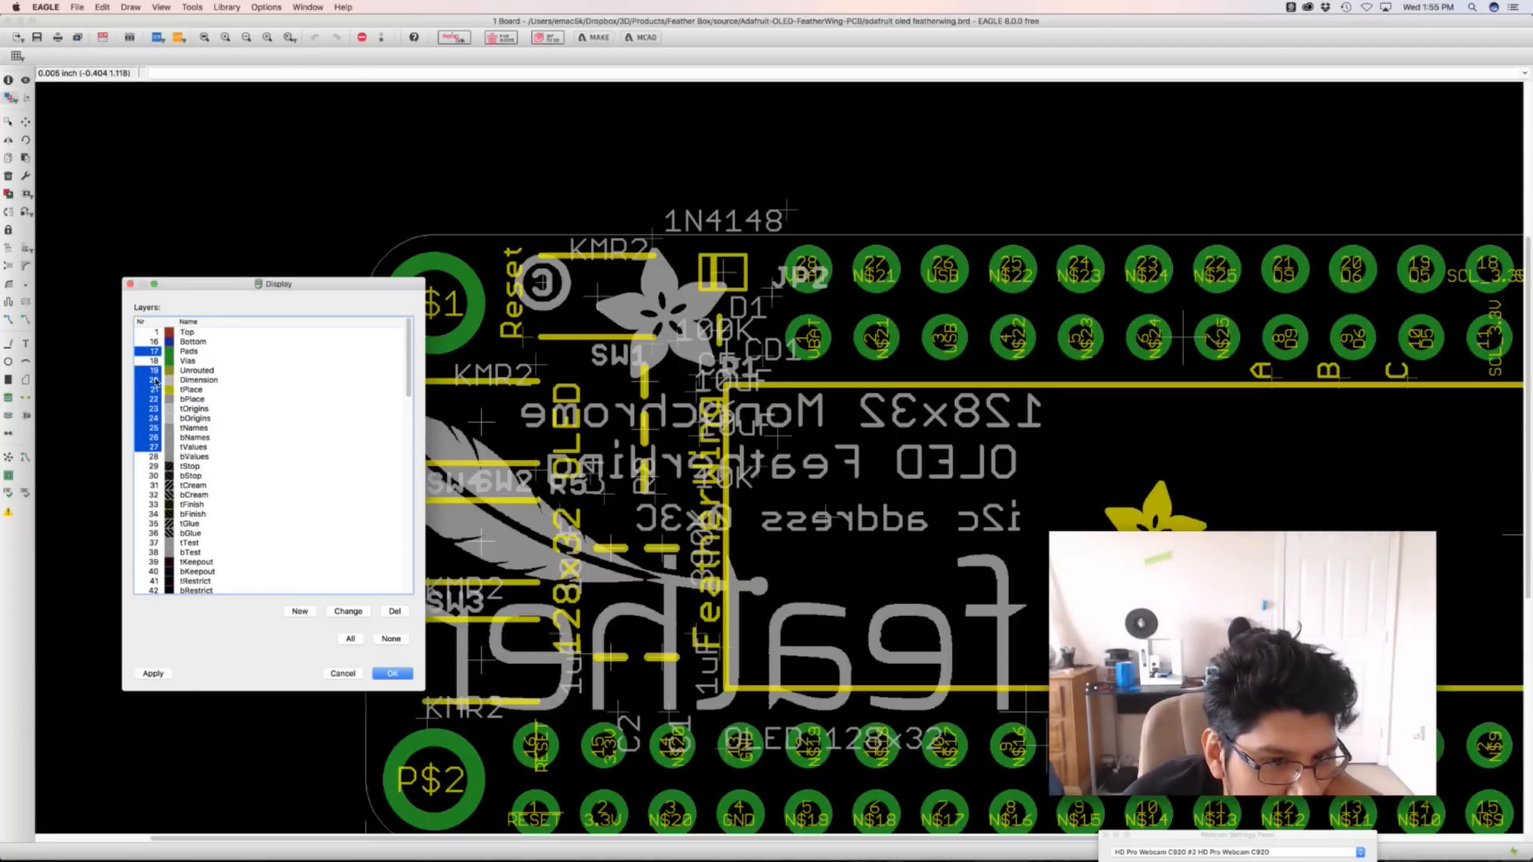
left_click(392, 673)
scroll(532, 413, "down", 3)
scroll(571, 413, "up", 3)
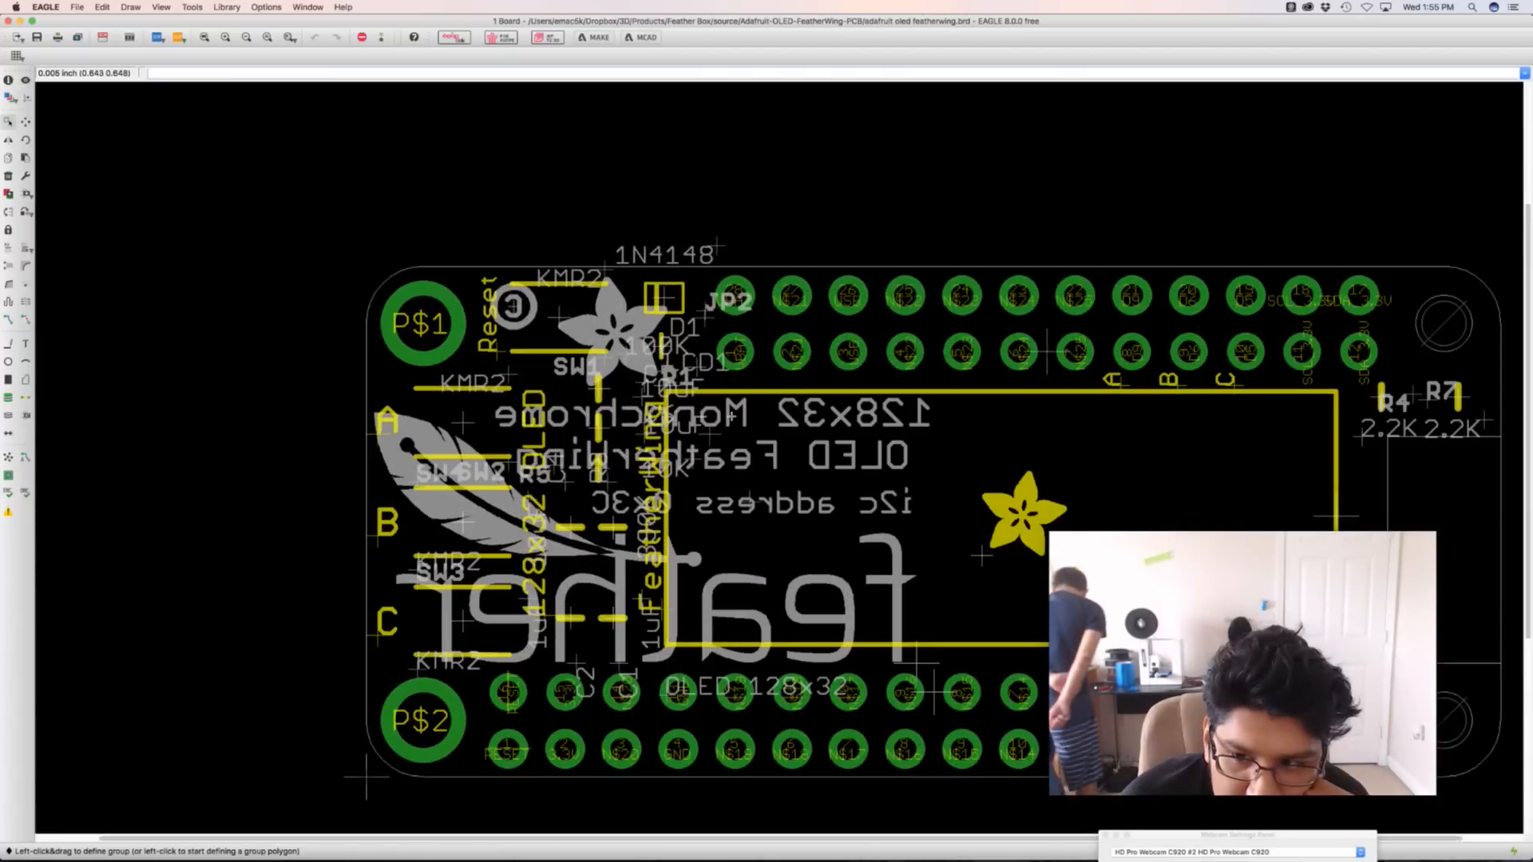
scroll(744, 413, "down", 2)
middle_click_drag(838, 288, 765, 251)
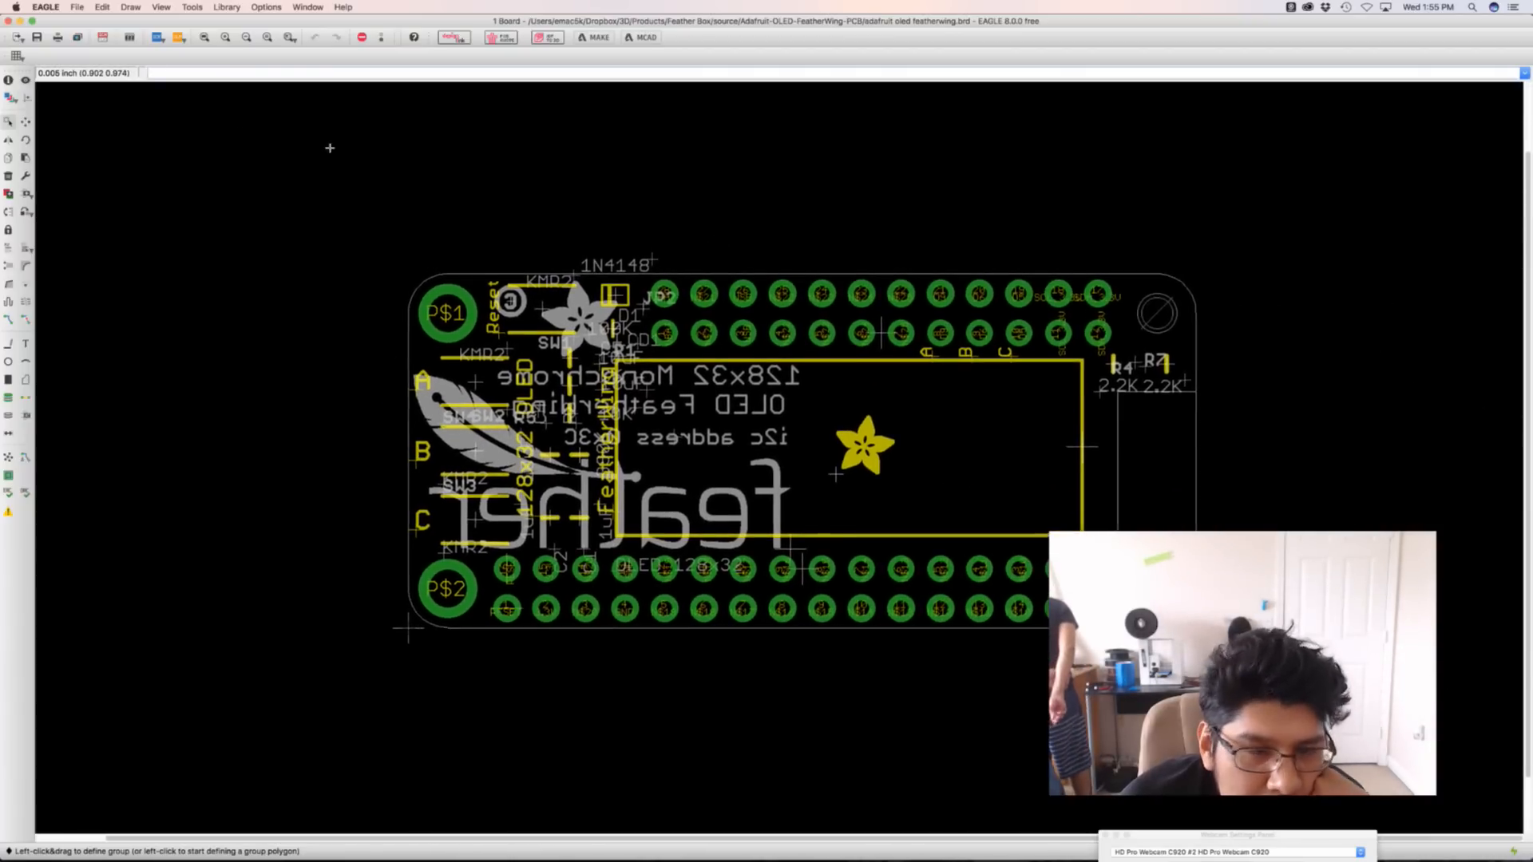
Turn on the board's grid display with lines and set the grid size to 0.05 inch
left_click(21, 57)
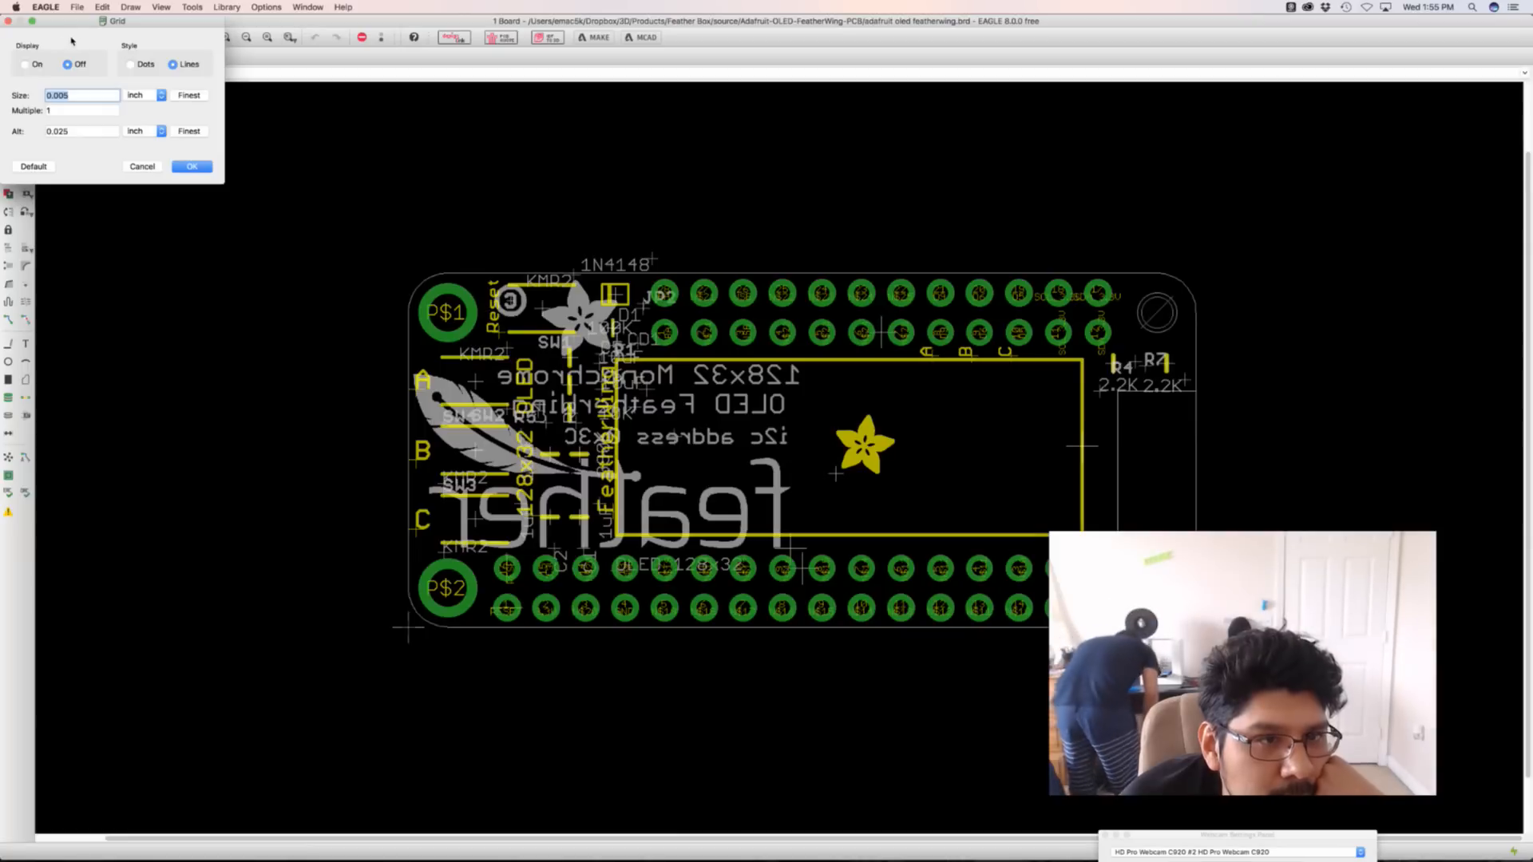
left_click(190, 166)
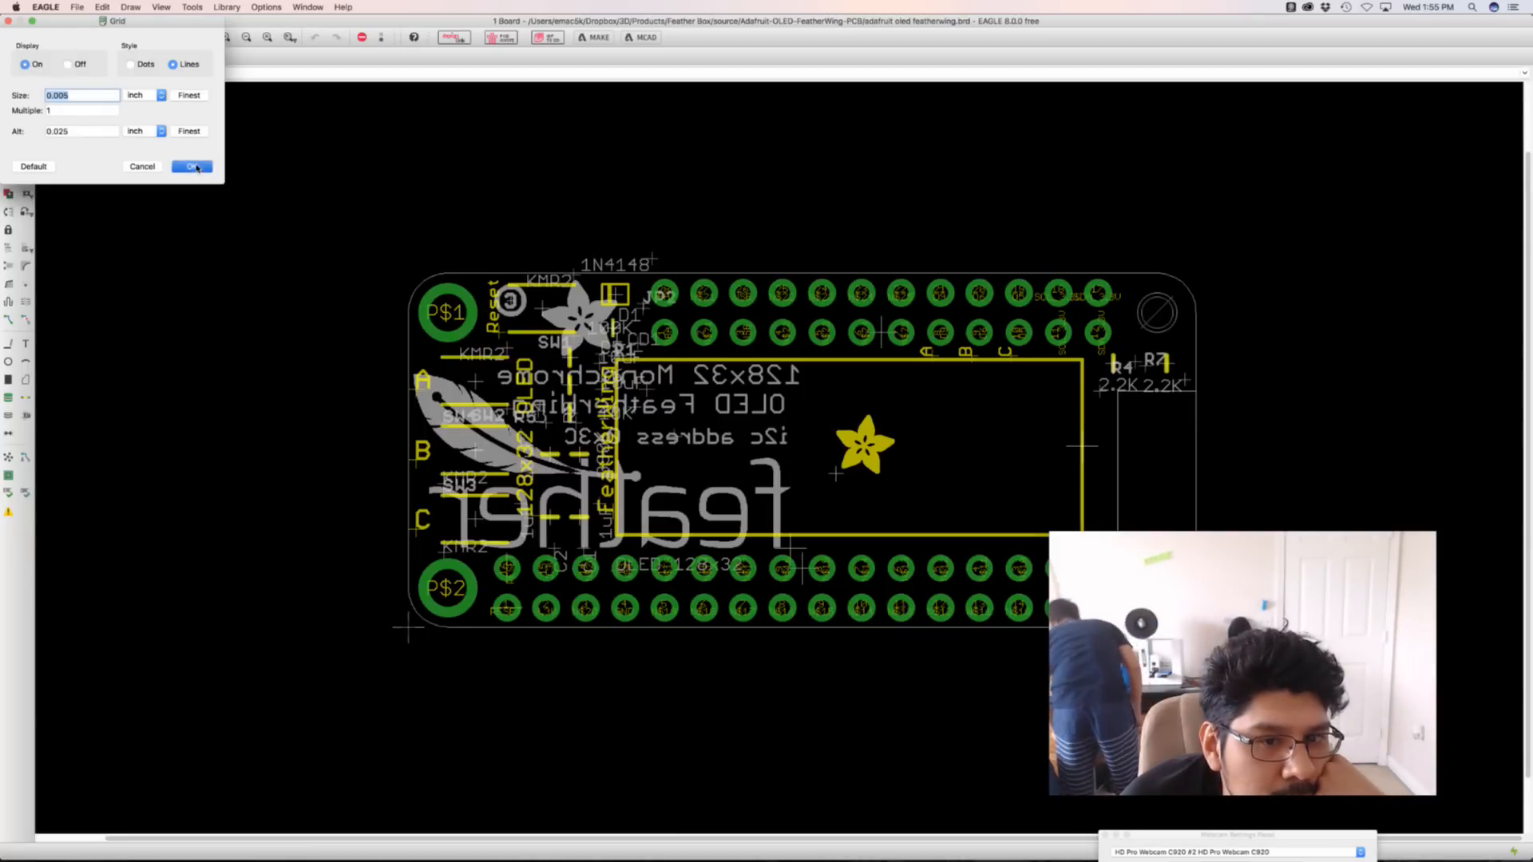
left_click(17, 56)
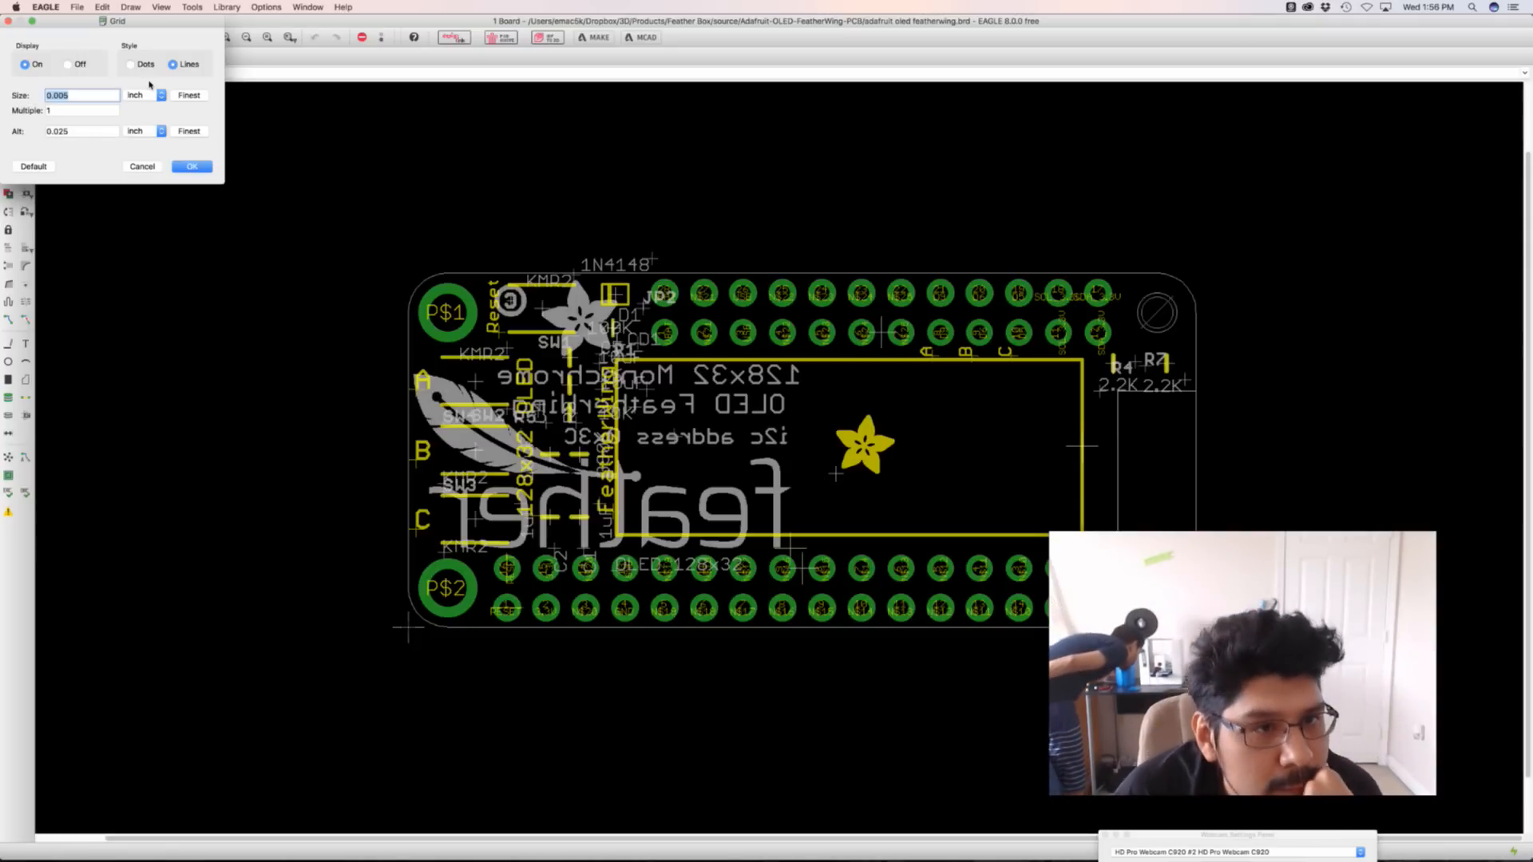
left_click(142, 96)
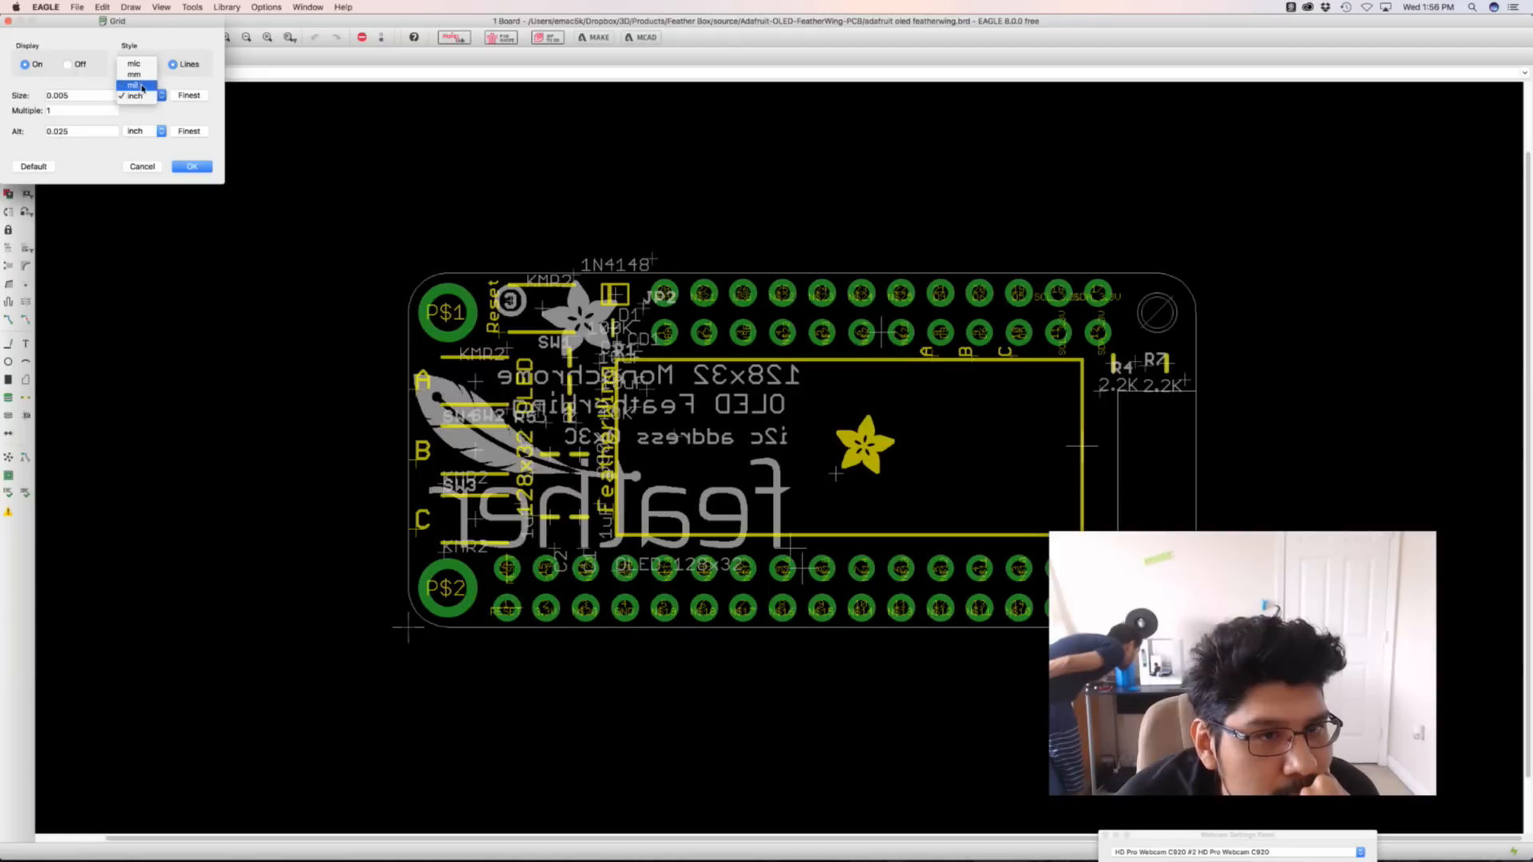
left_click(67, 103)
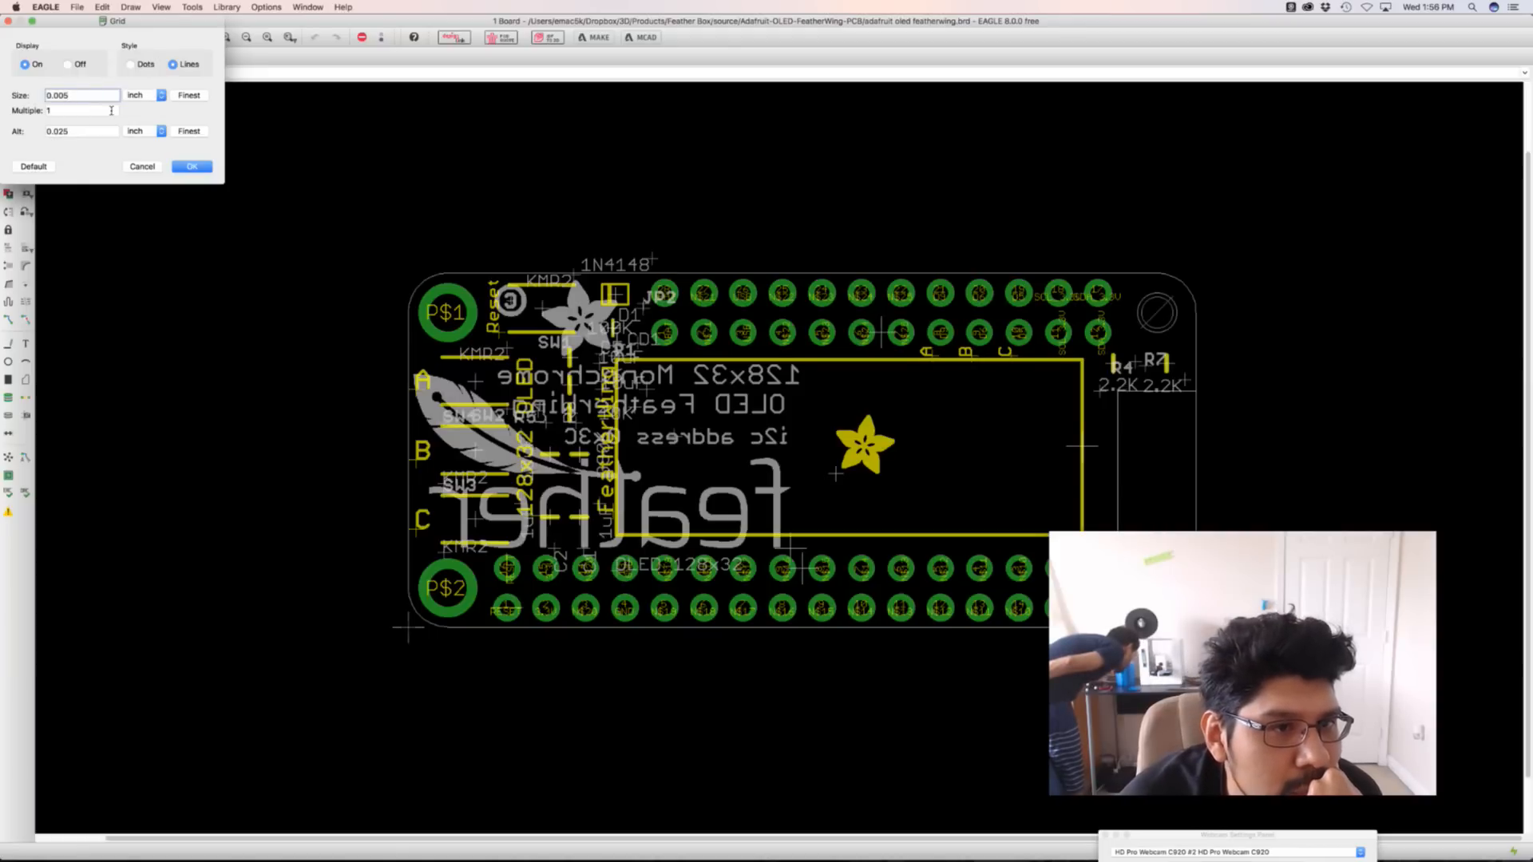
key("BackSpace")
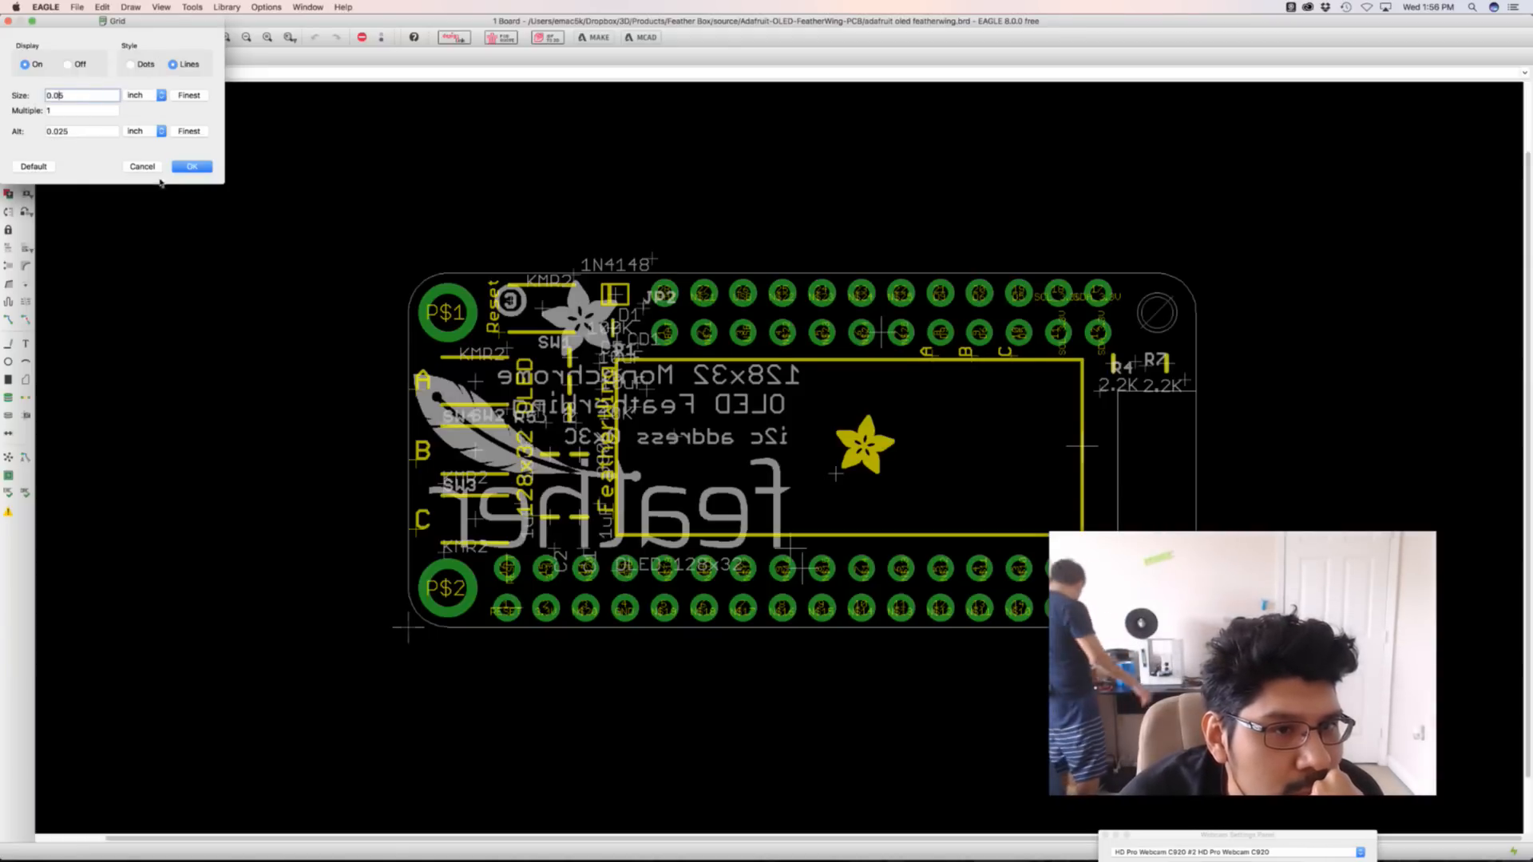
left_click(185, 166)
scroll(397, 600, "down", 3)
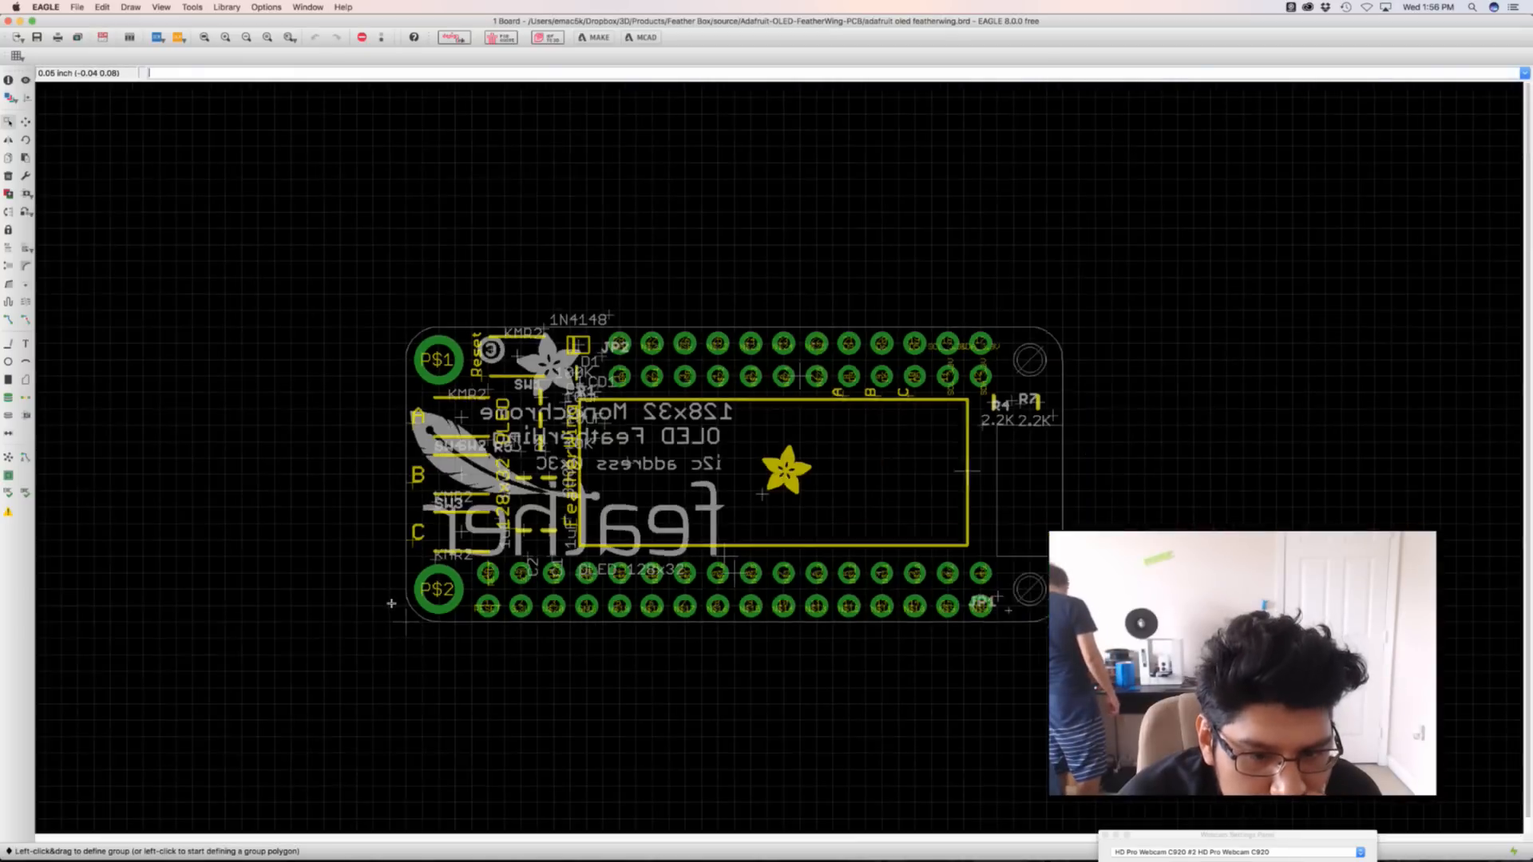
scroll(397, 600, "up", 5)
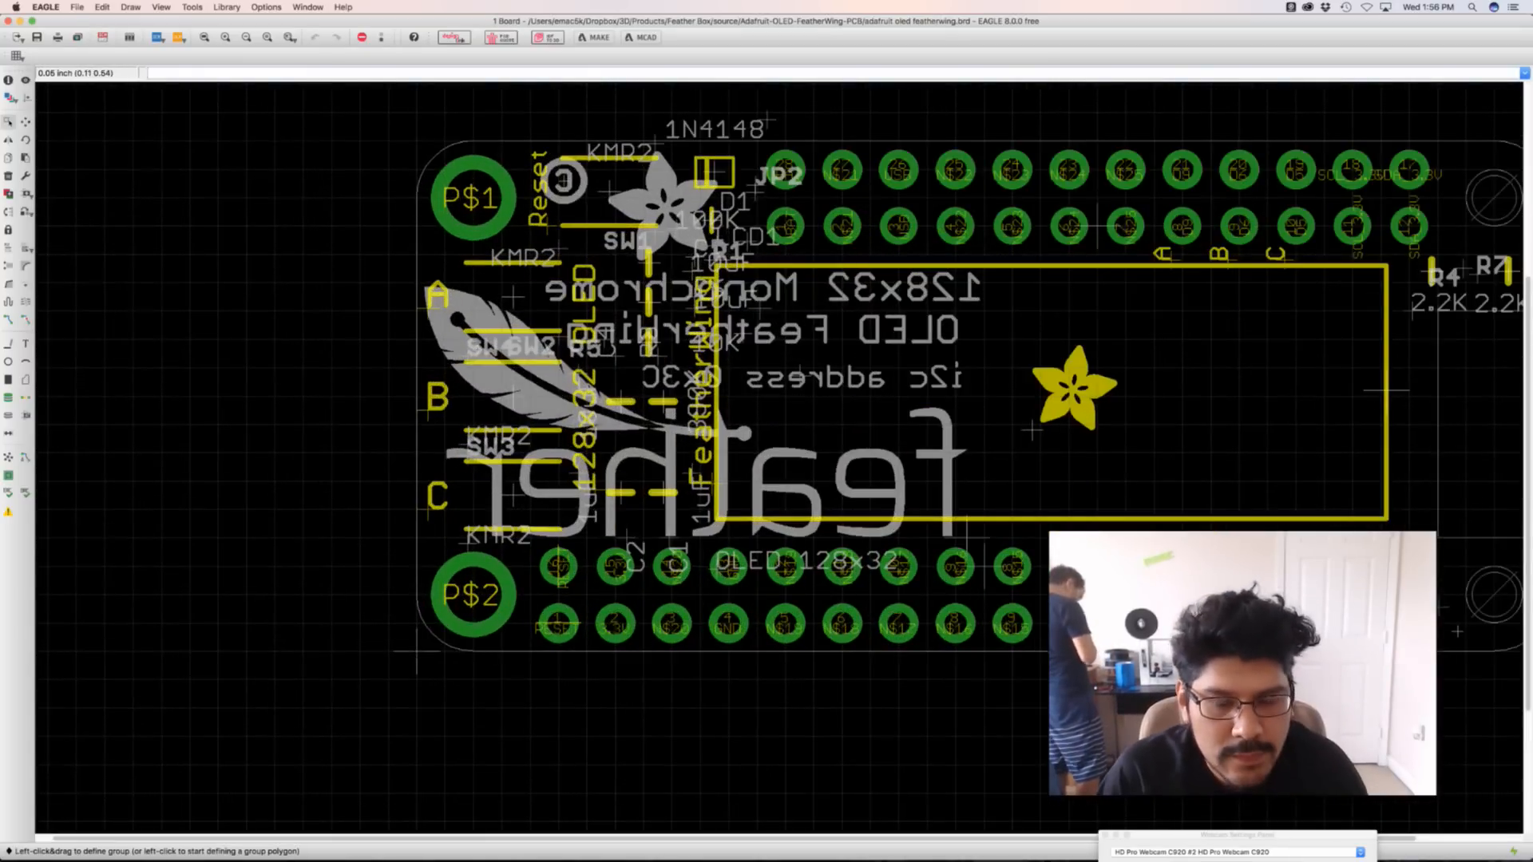
Switch to OctoPrint in Chrome to view the printer's camera feed above the motion controls, and return to the EAGLE board
key("super+Tab")
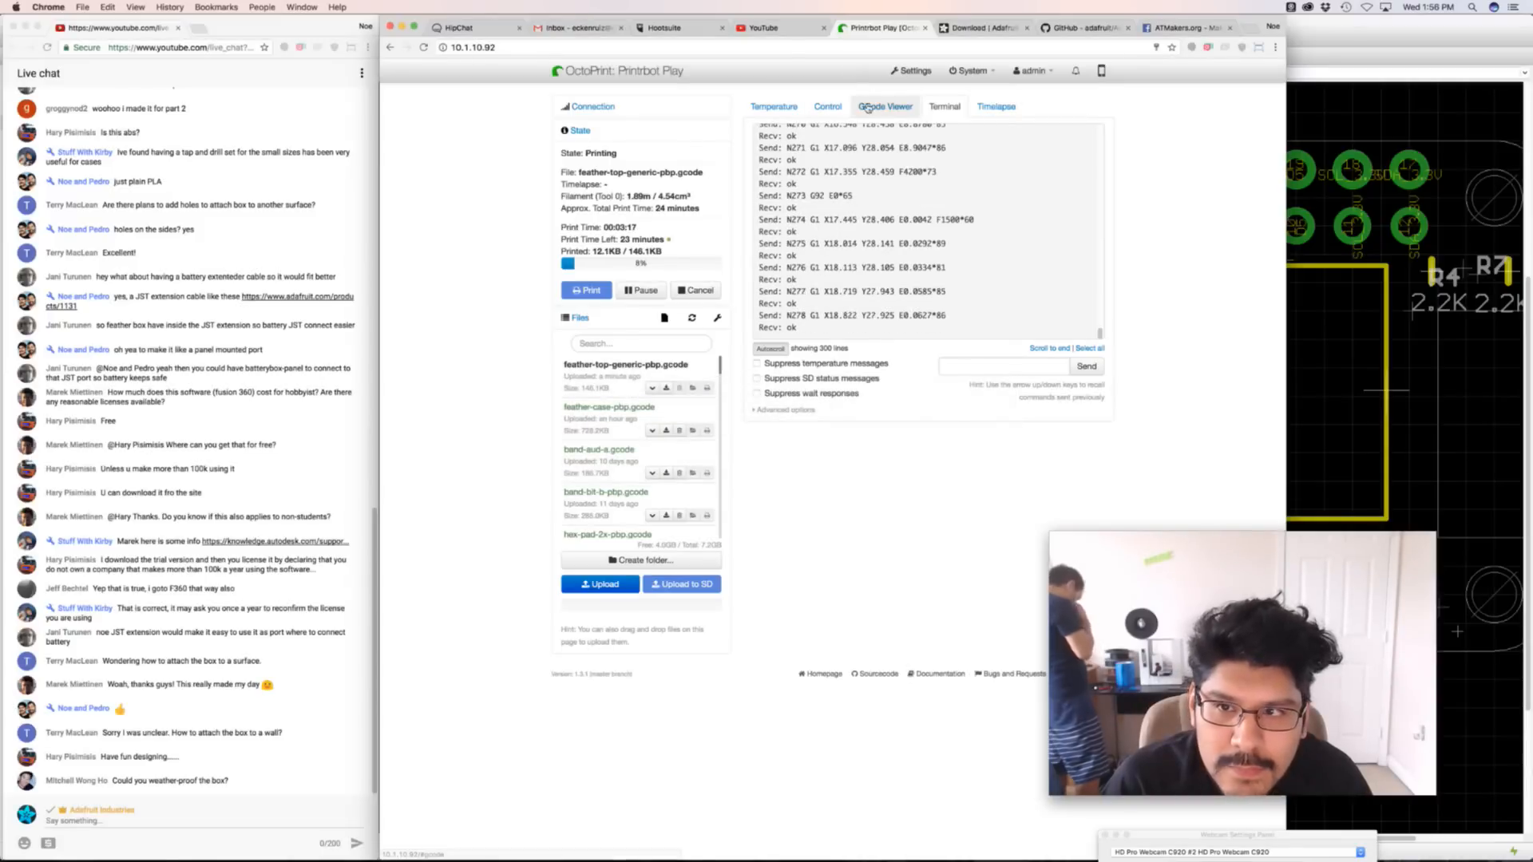
left_click(831, 105)
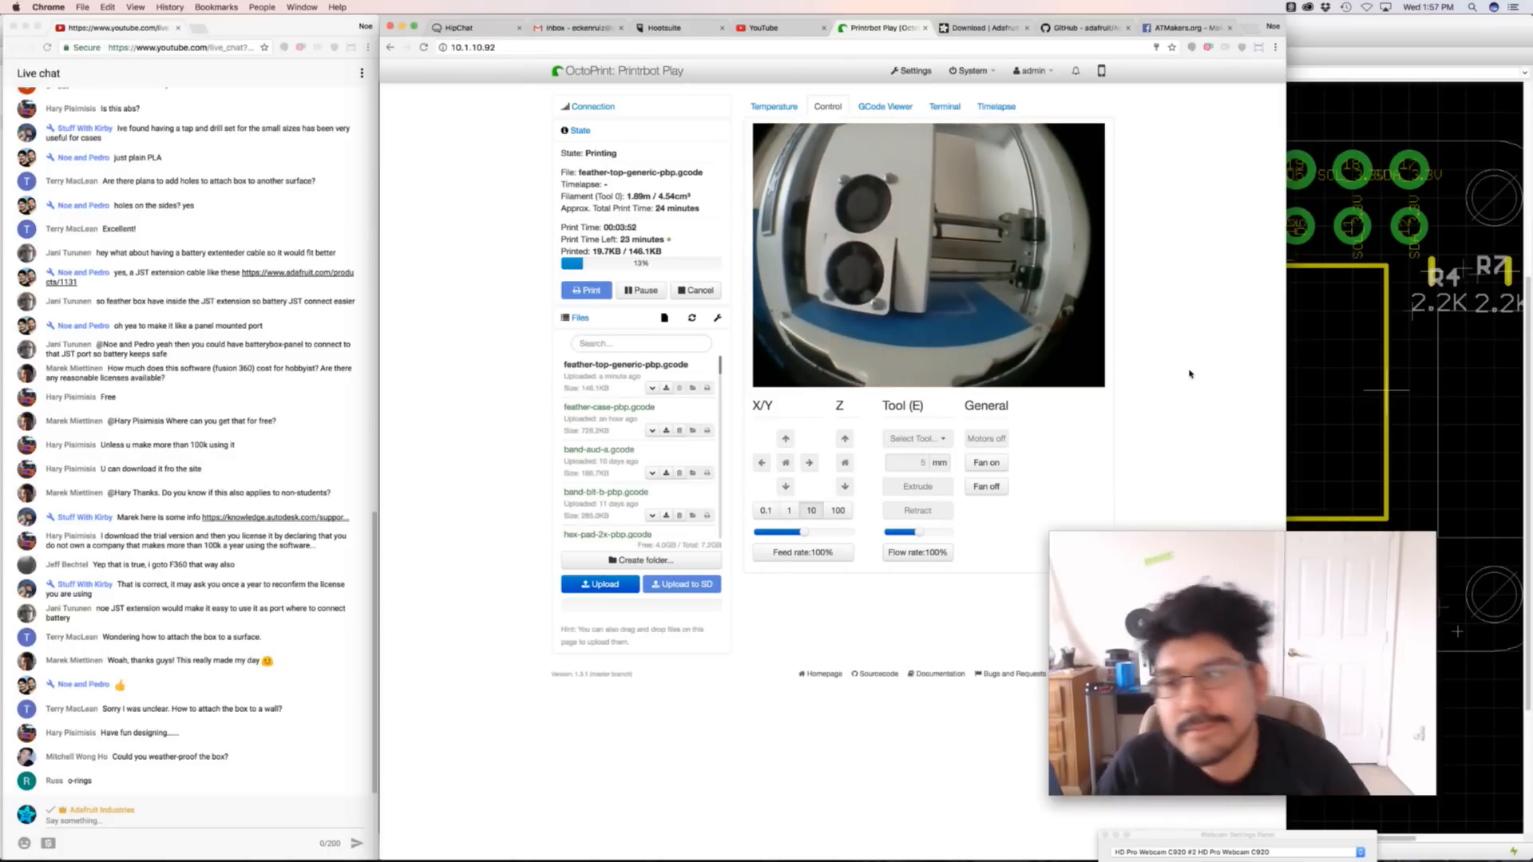
left_click(1421, 360)
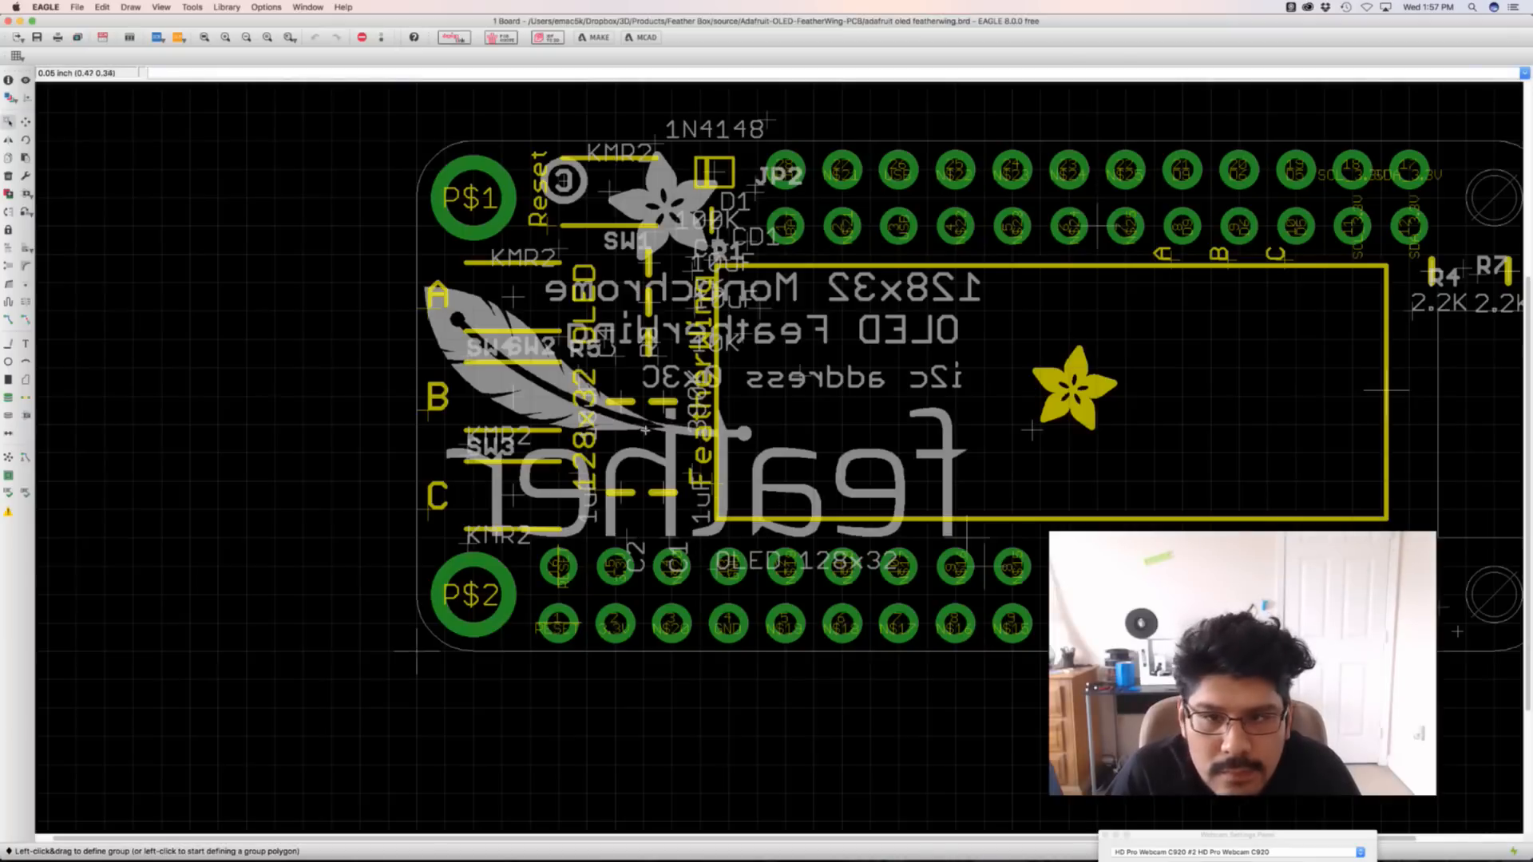
scroll(359, 456, "up", 3)
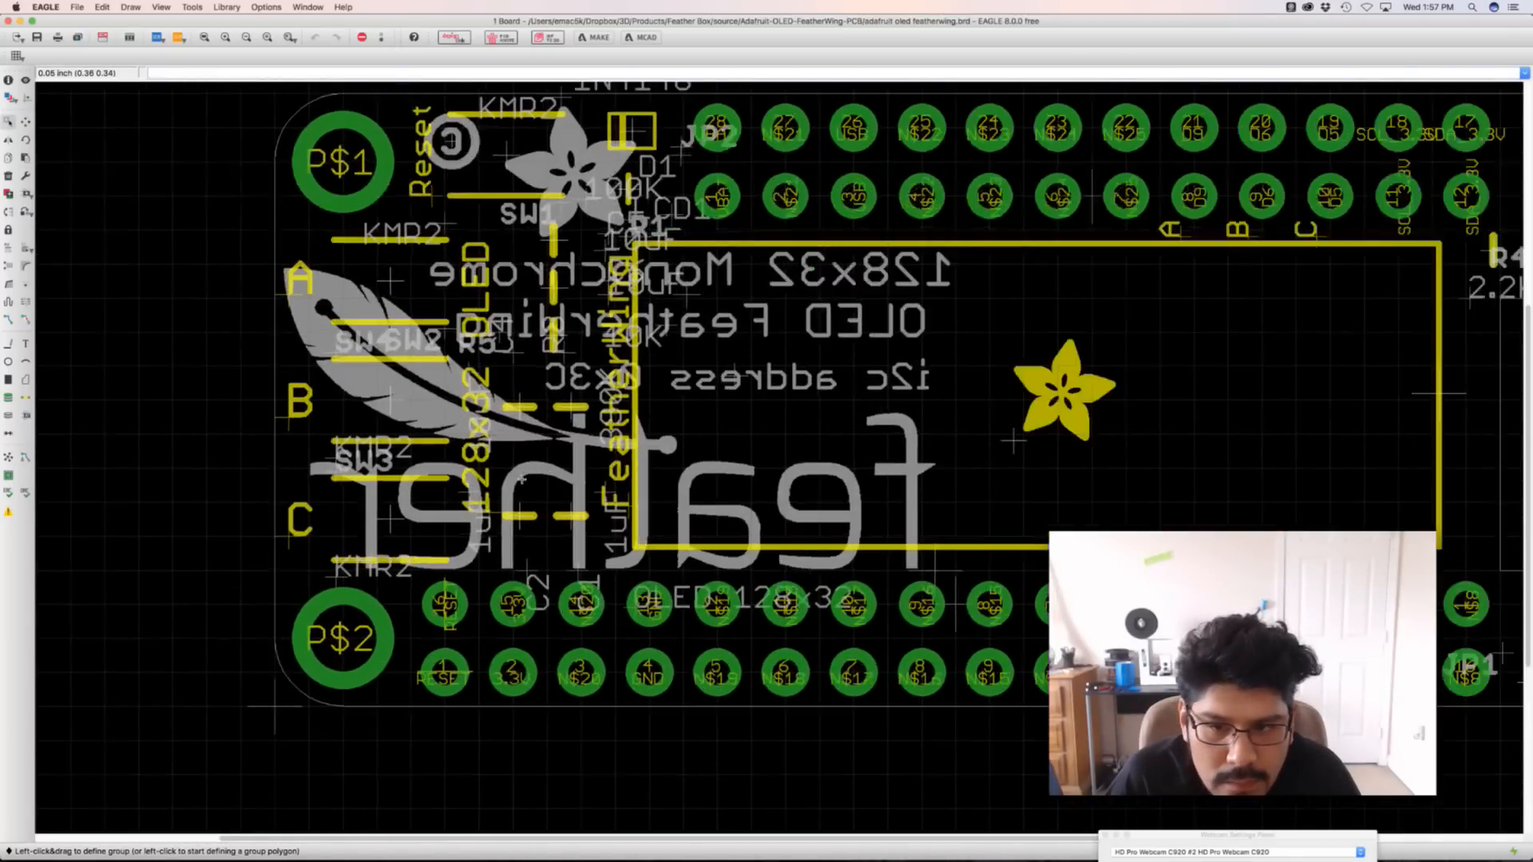
scroll(521, 479, "down", 3)
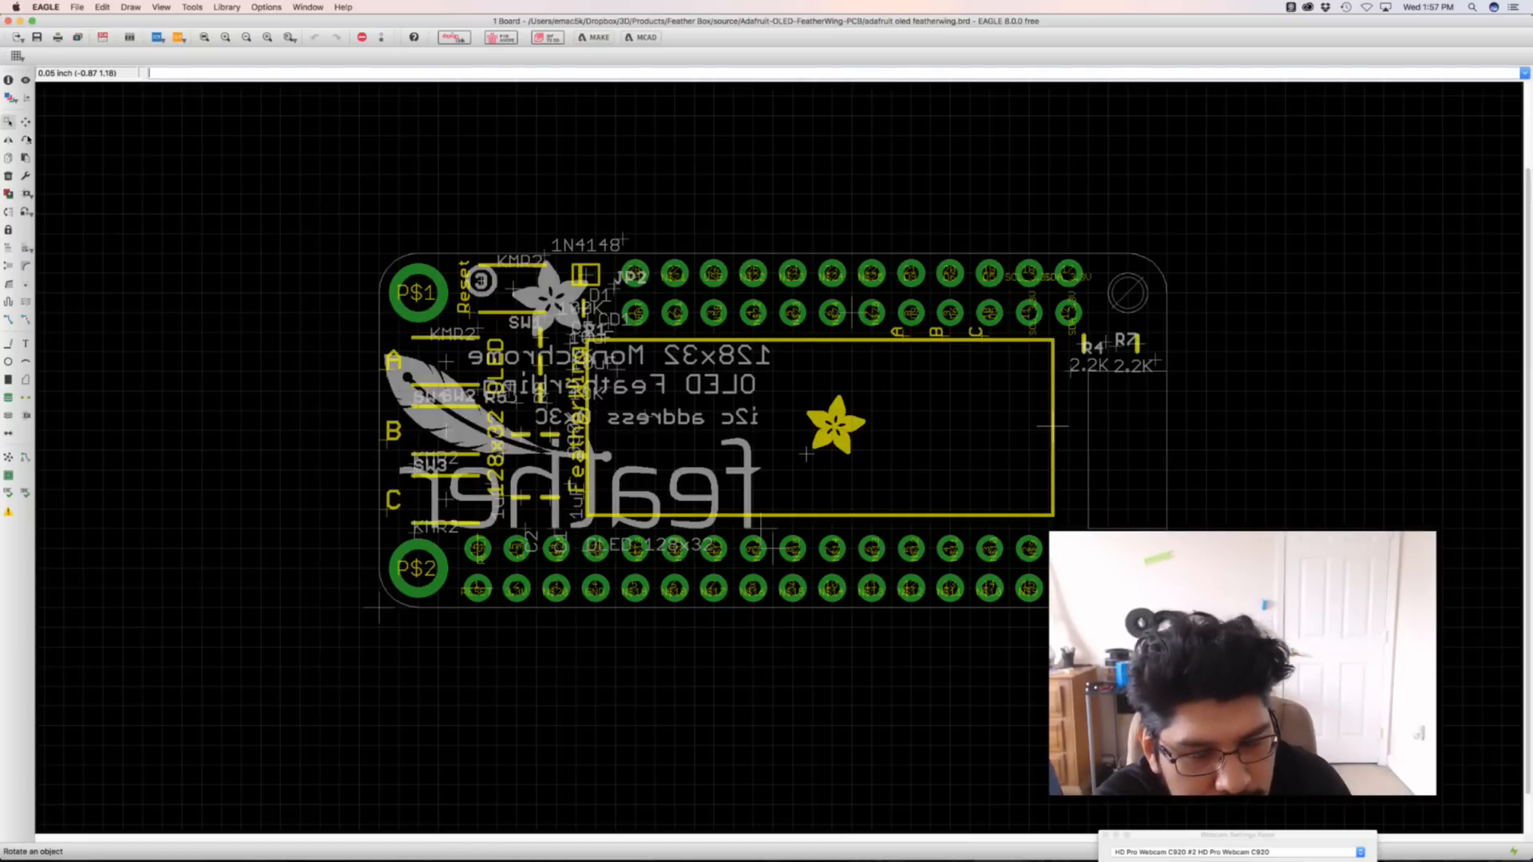
Check the OctoPrint print progress in Chrome again and switch back to EAGLE to inspect the whole FeatherWing board
key("super+Tab")
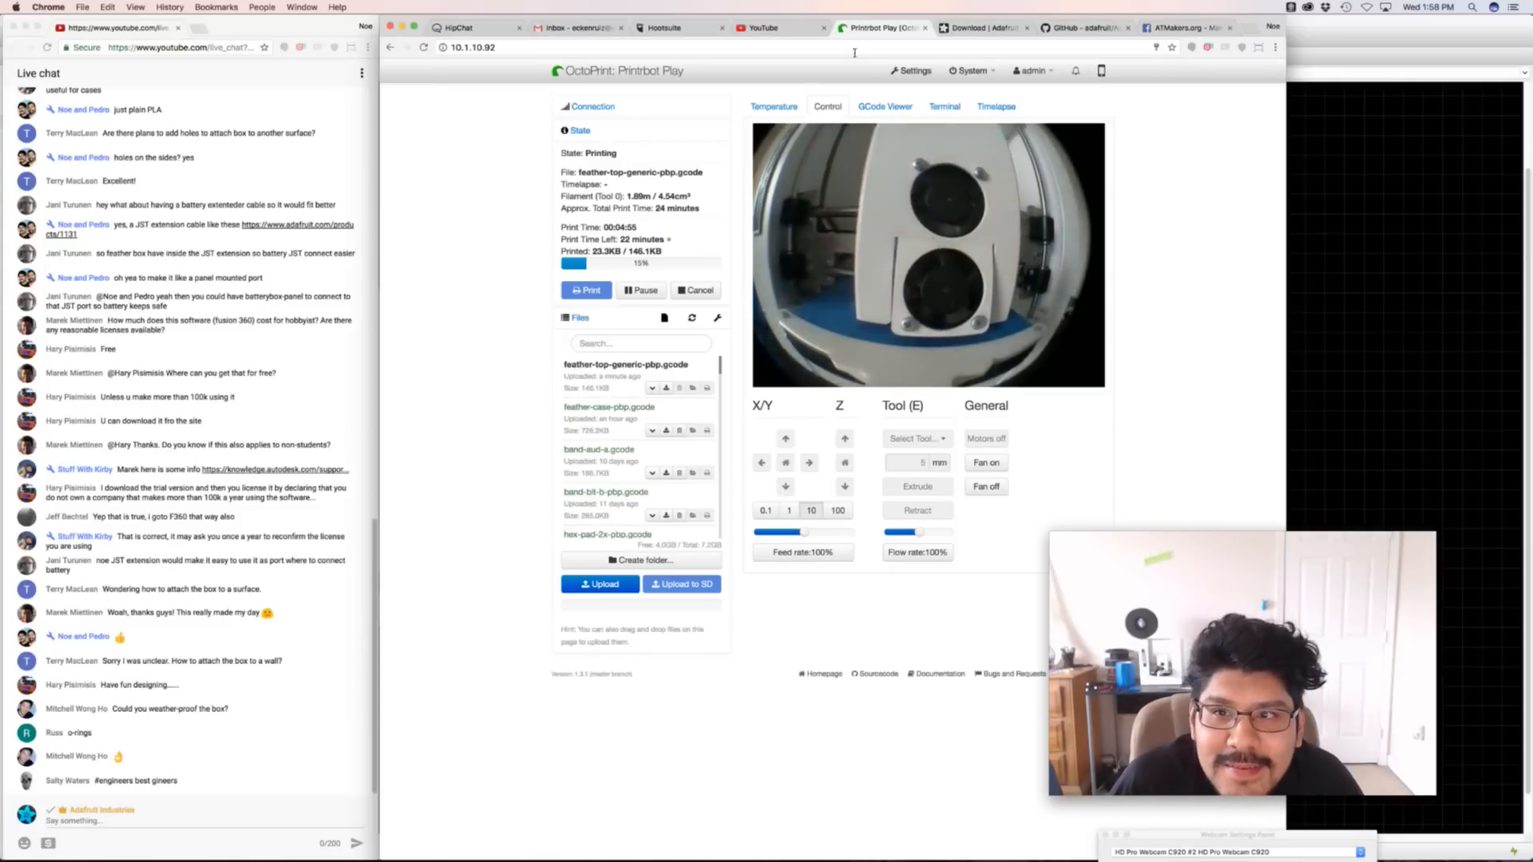
left_click(1482, 470)
scroll(676, 482, "down", 1)
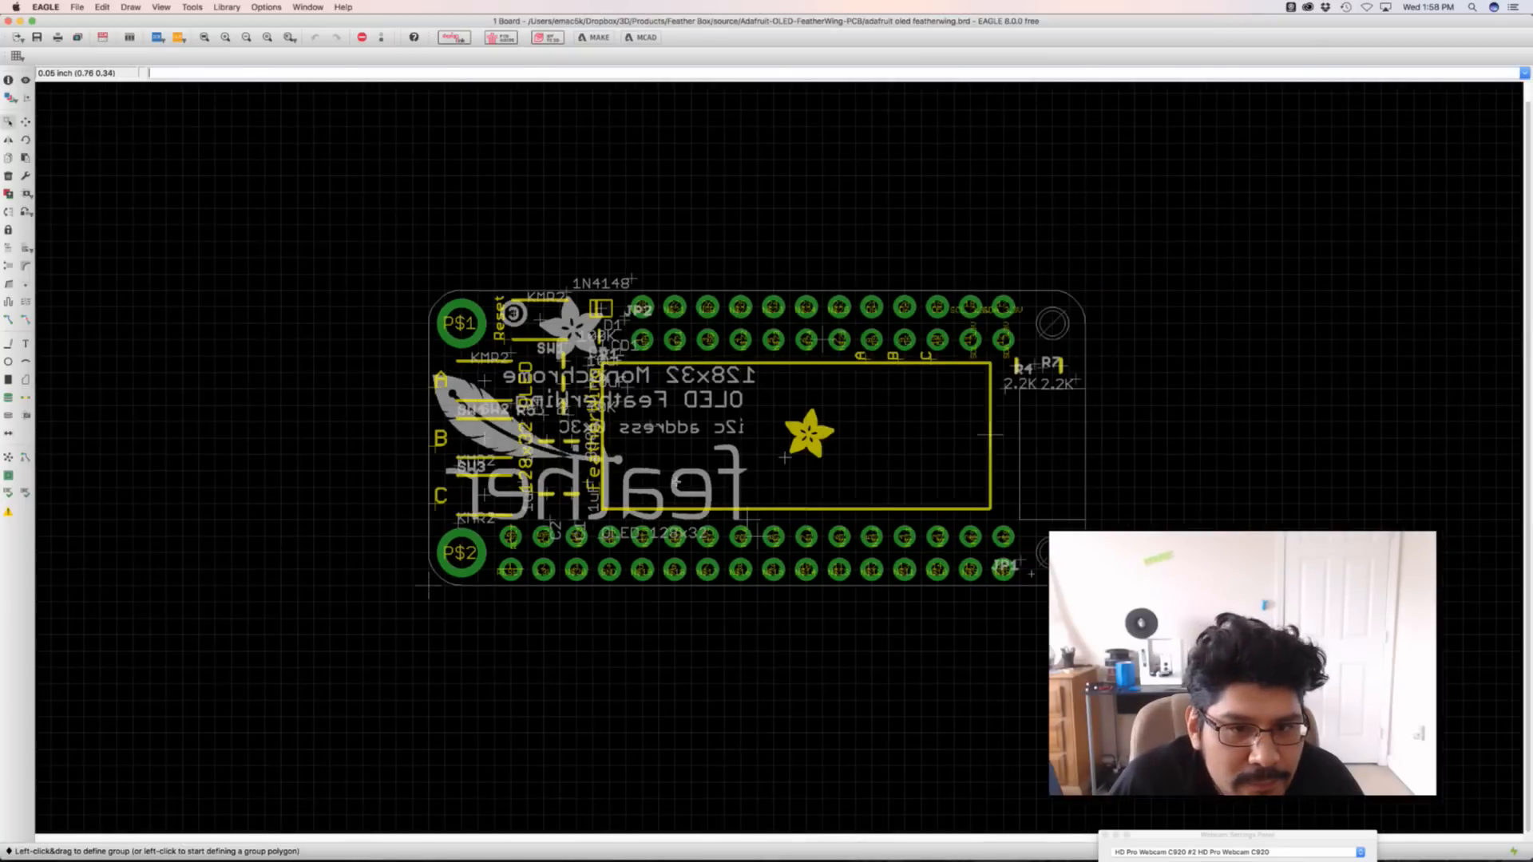
scroll(674, 482, "up", 2)
scroll(676, 482, "down", 1)
scroll(673, 479, "up", 1)
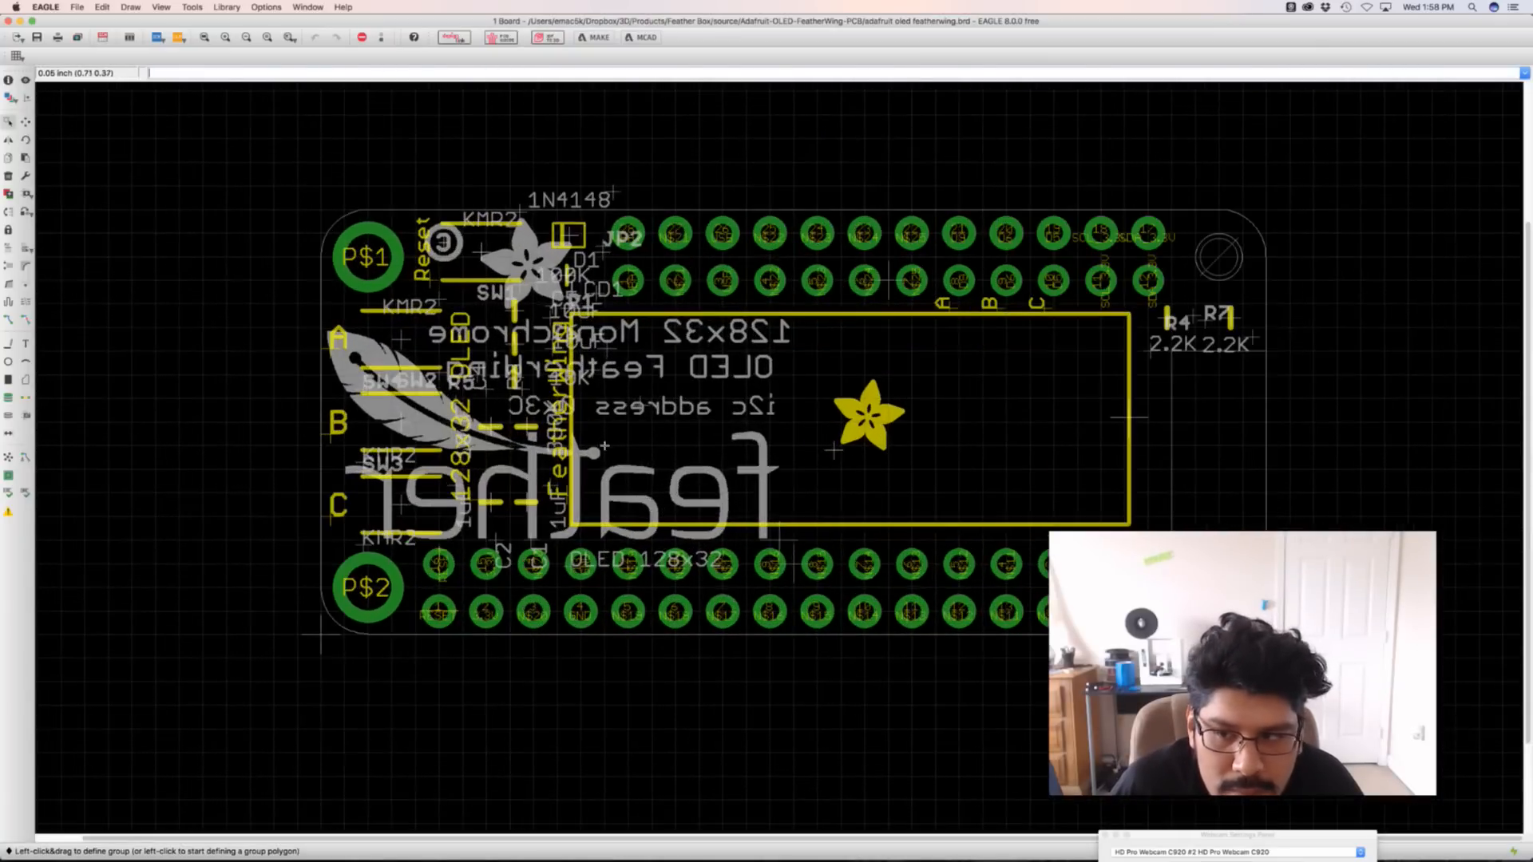
Start the Dimension tool, leave the grid settings as they are, and hide the Bottom layer in the layer display settings
left_click(8, 432)
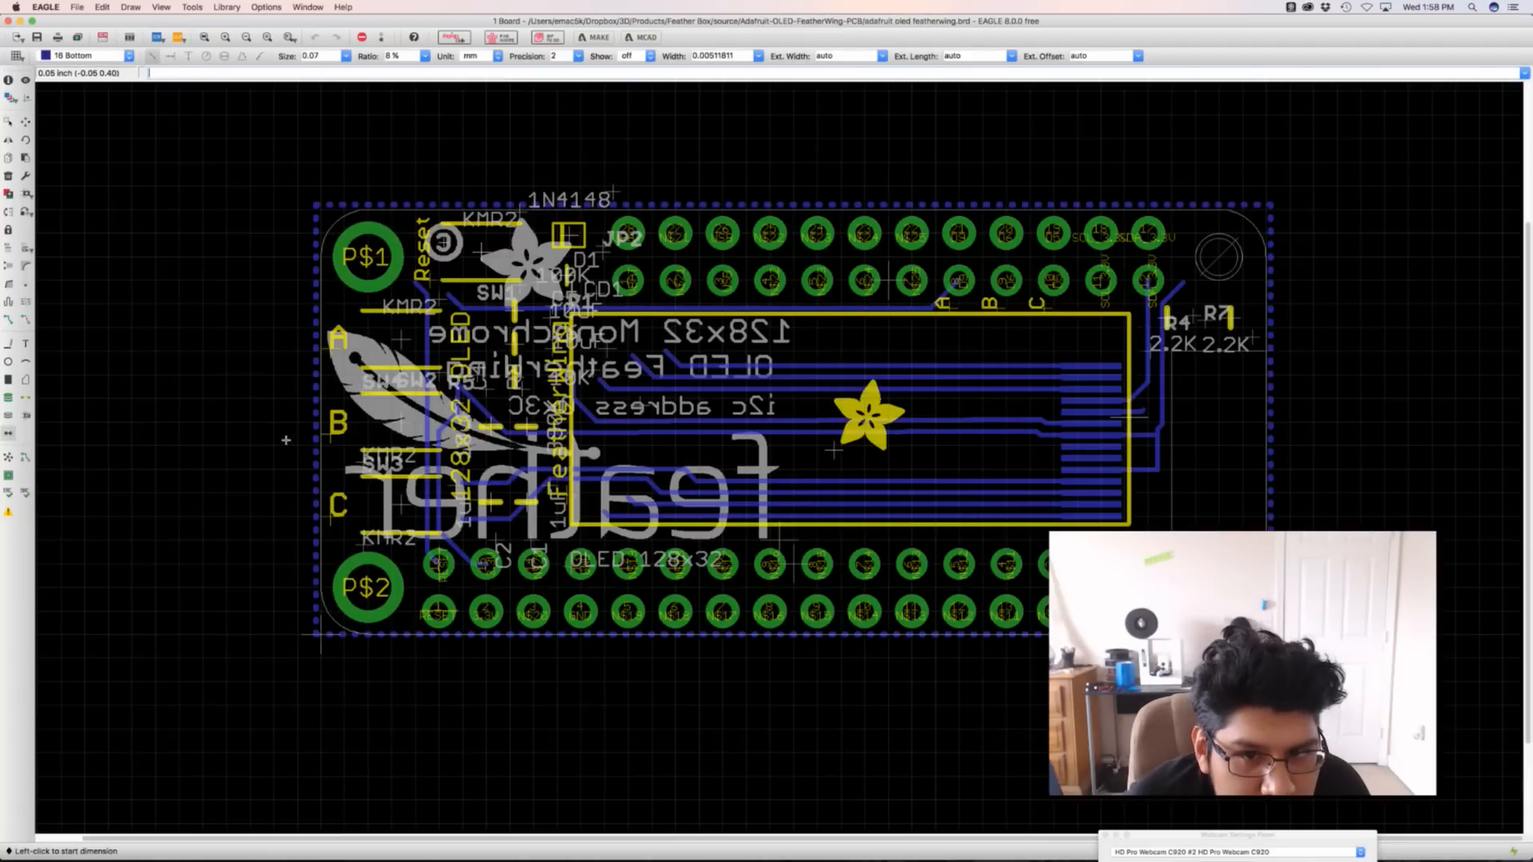
left_click(16, 55)
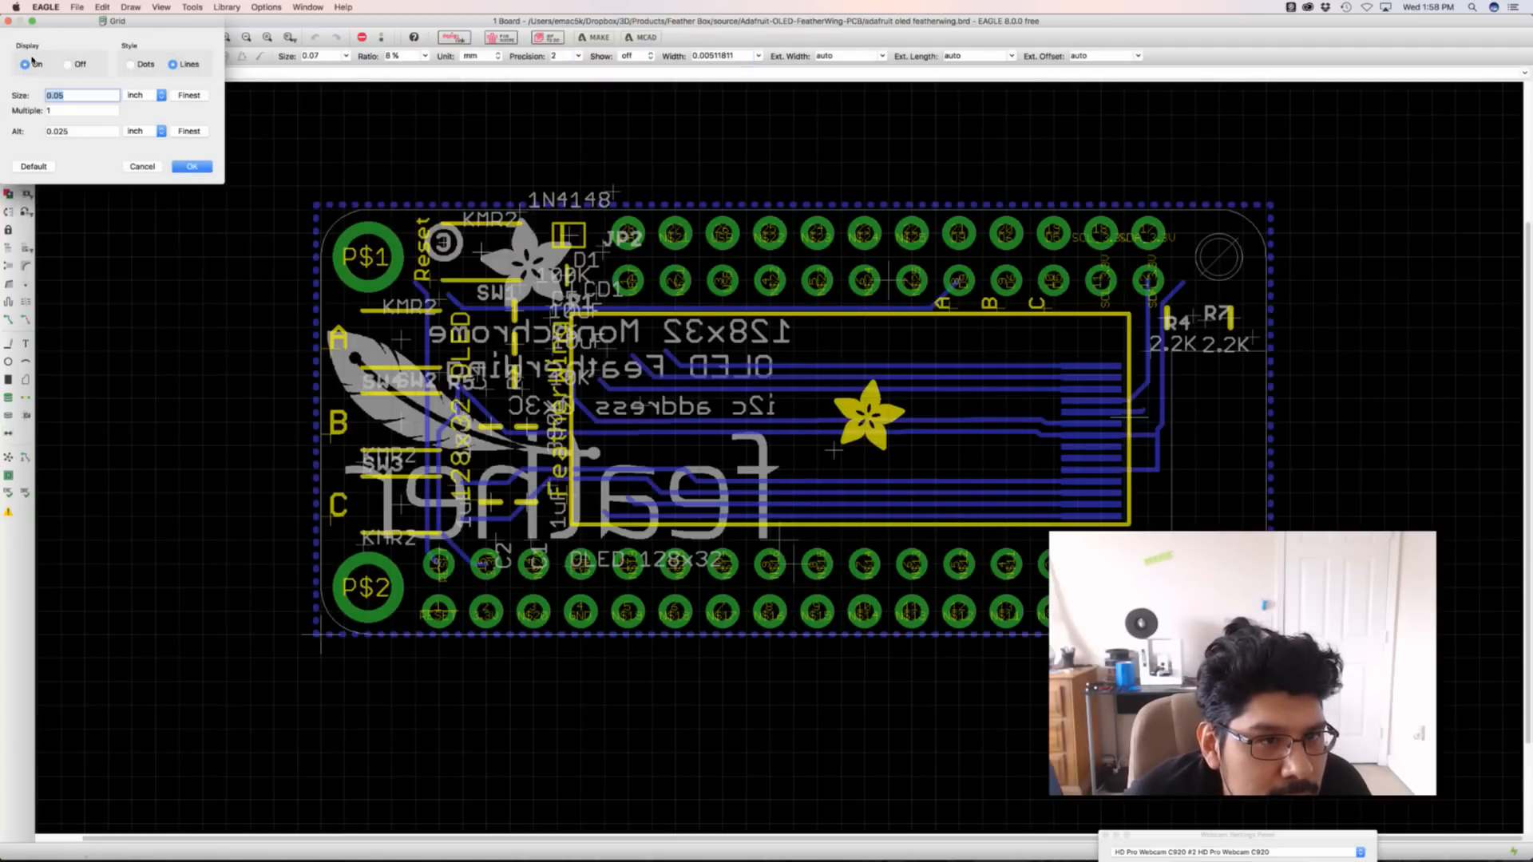
left_click(146, 167)
left_click(10, 105)
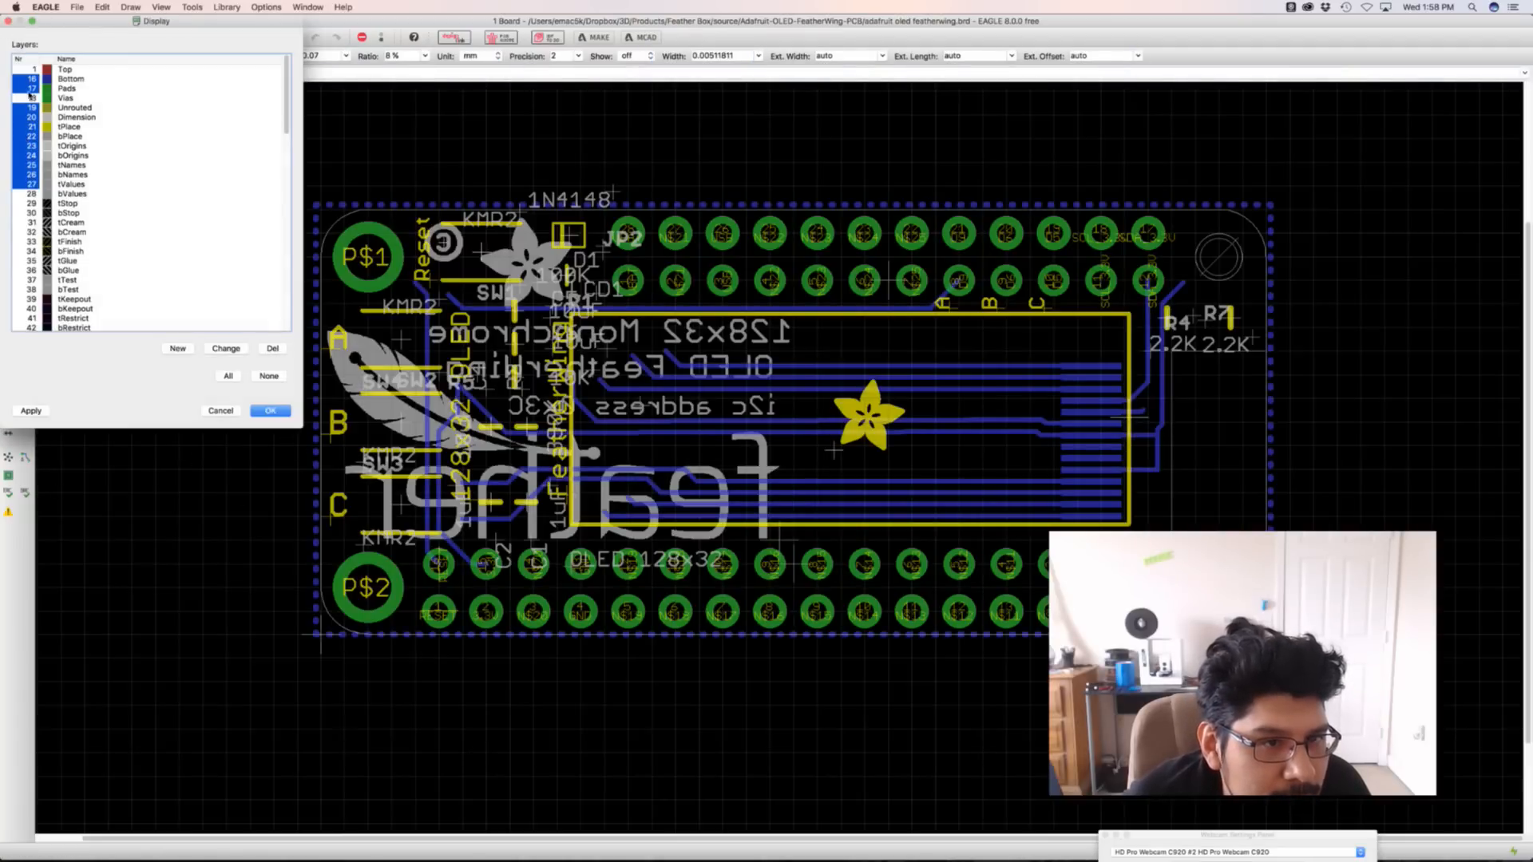
left_click(37, 79)
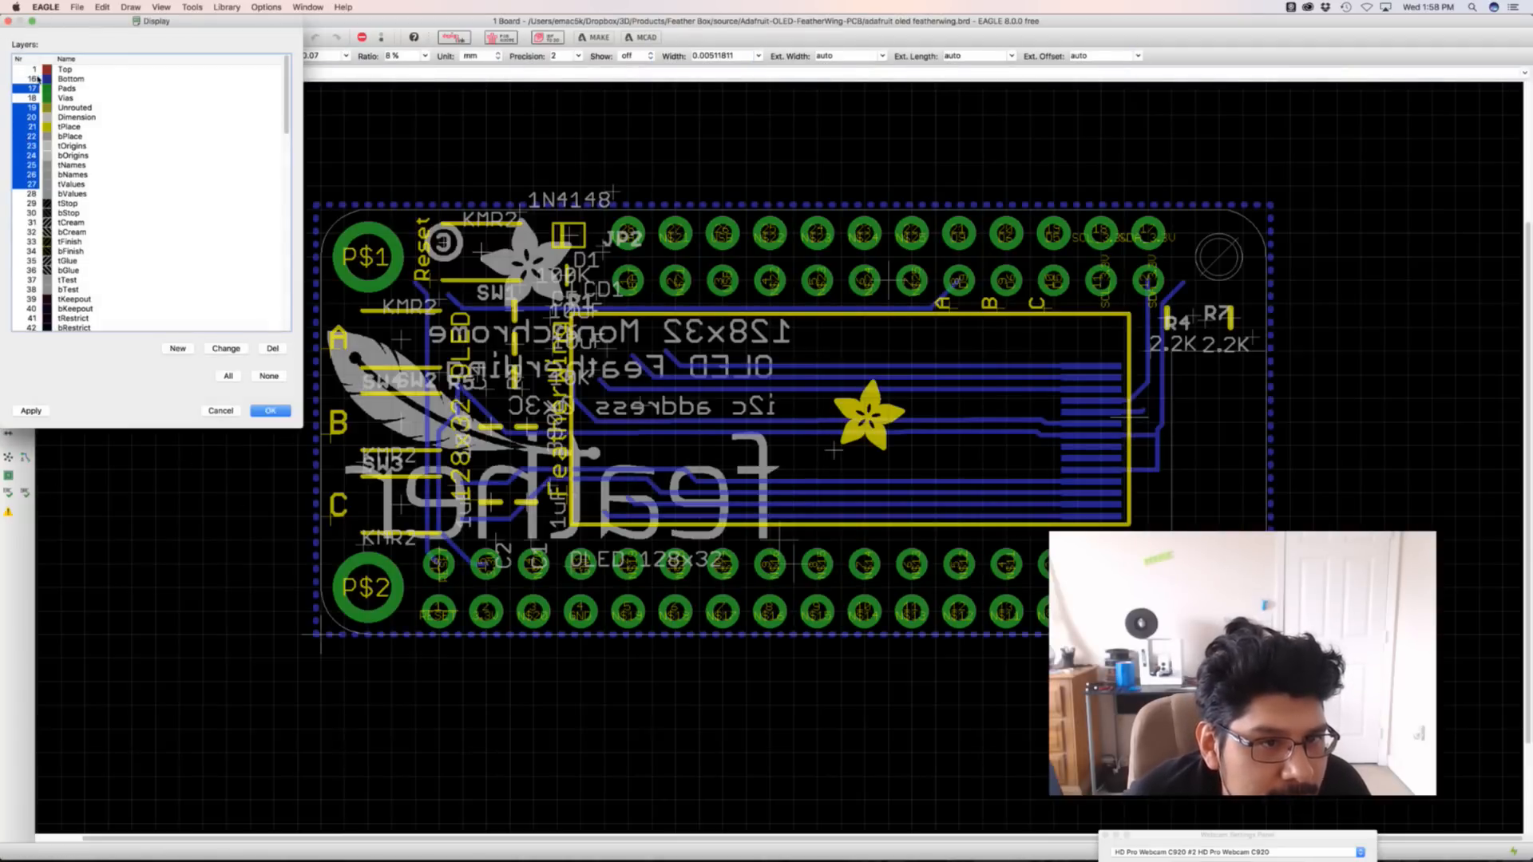
left_click(269, 409)
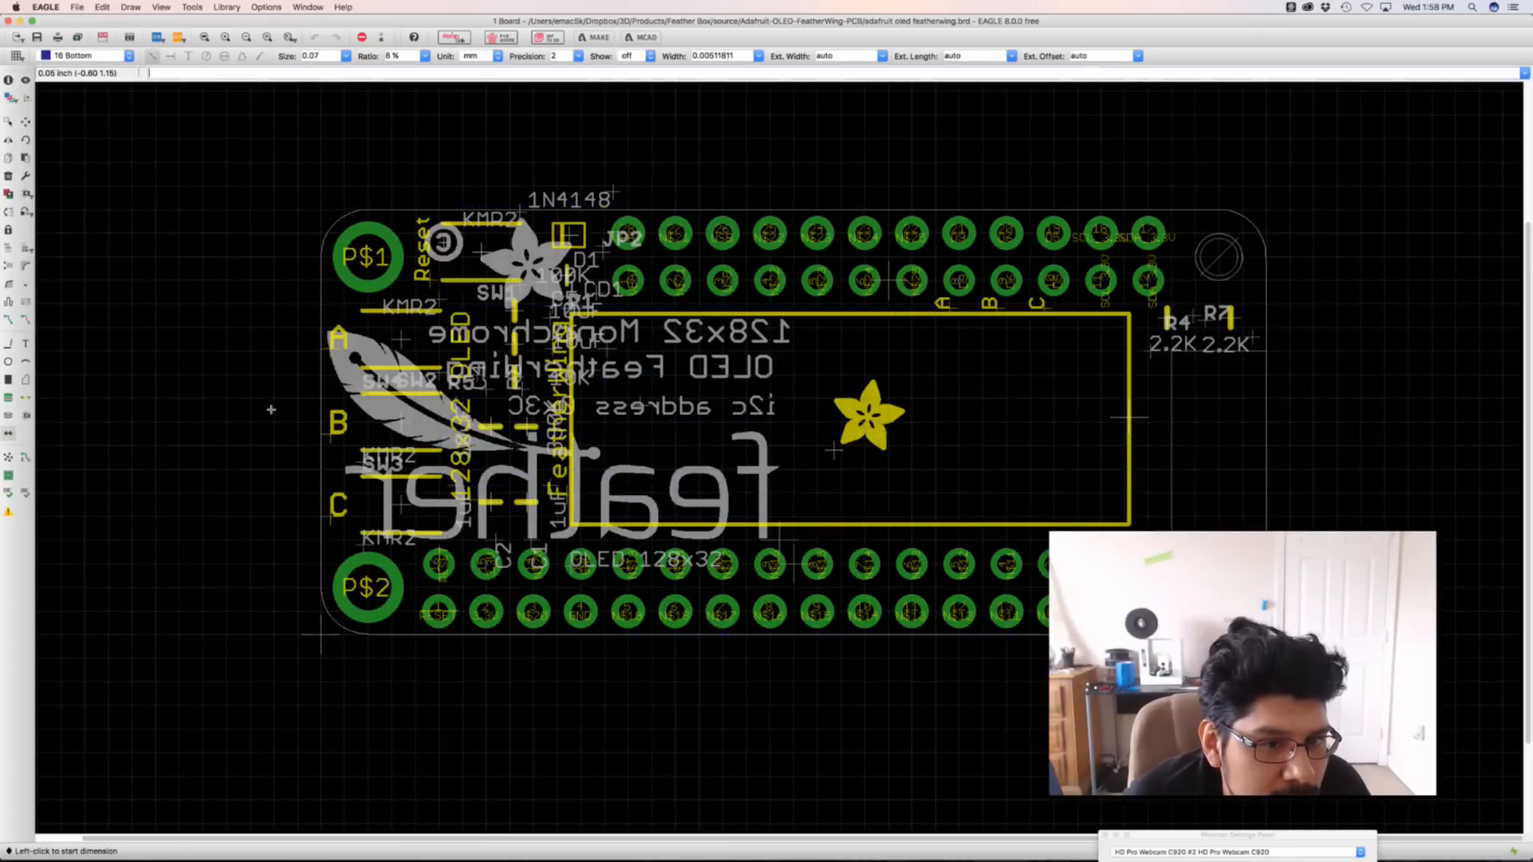
Dimension the board's overall length on the 20 Dimension layer, placing the horizontal dimension line below the board outline
left_click(105, 61)
left_click(105, 83)
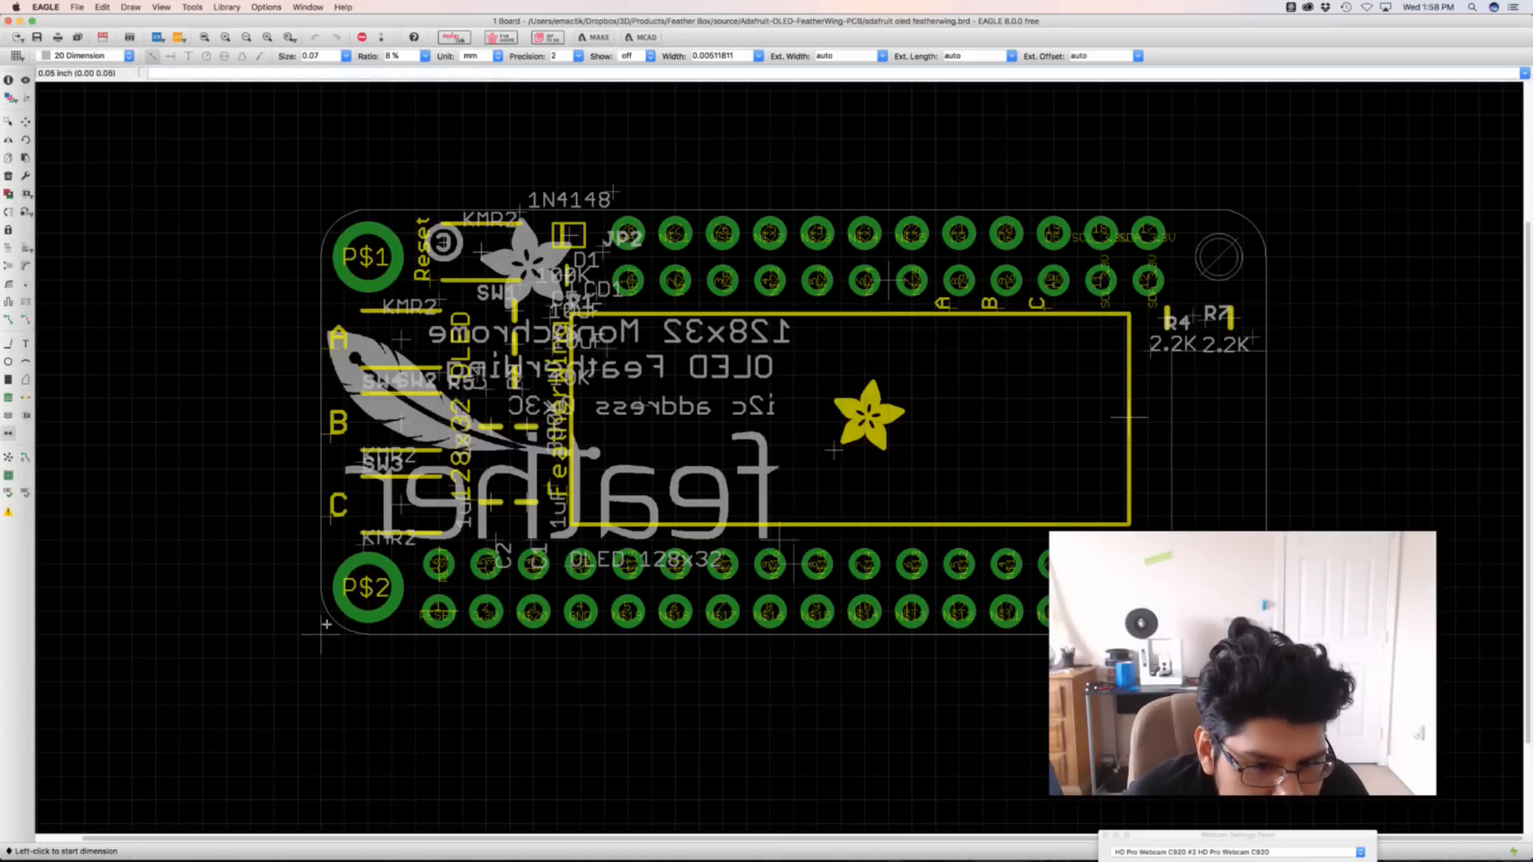
scroll(327, 624, "up", 2)
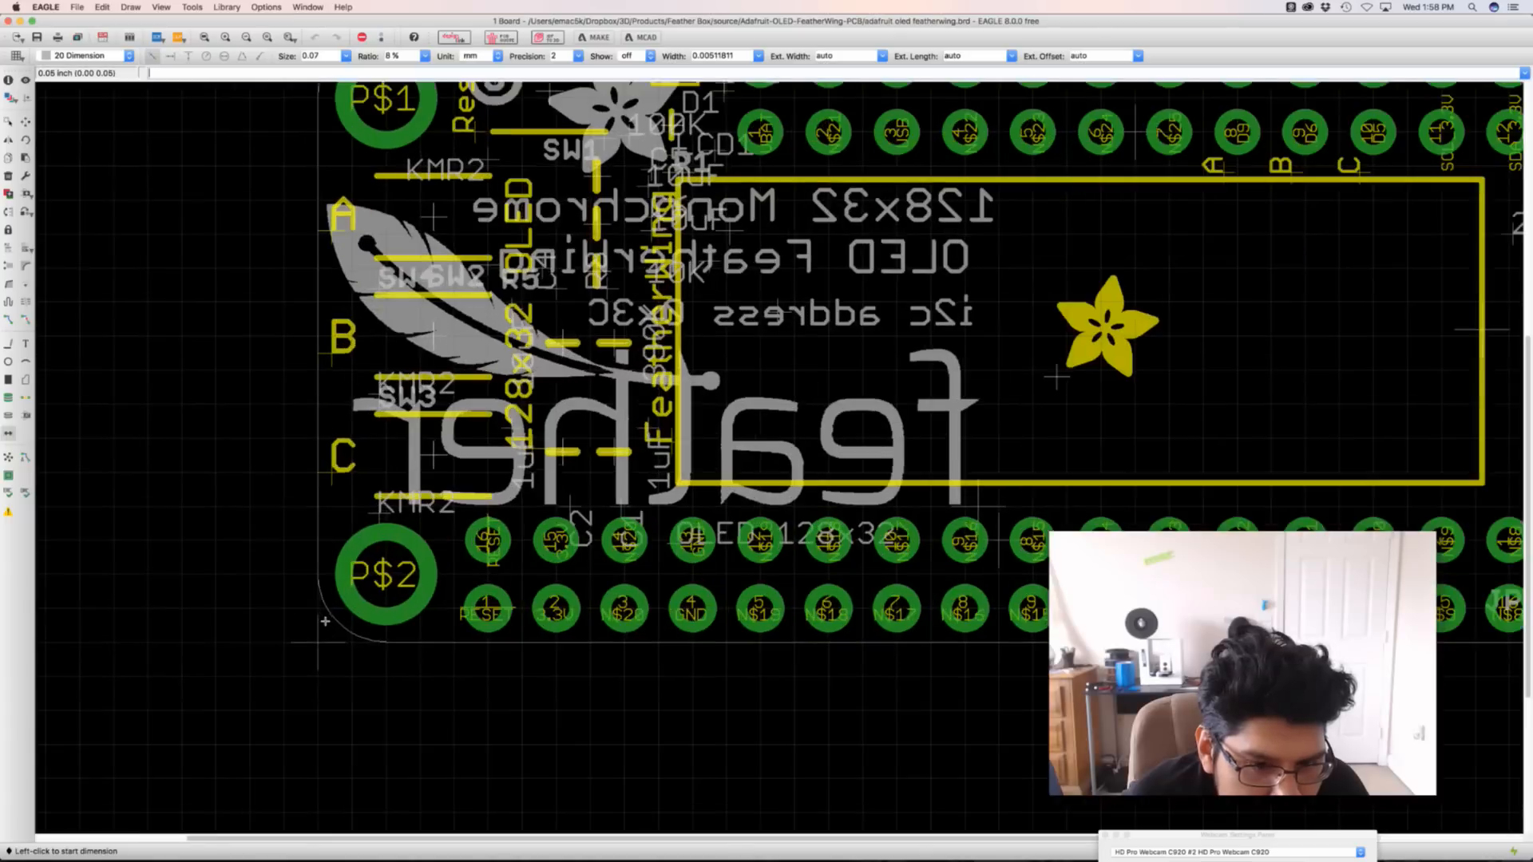
left_click(316, 576)
middle_click_drag(1270, 610, 848, 602)
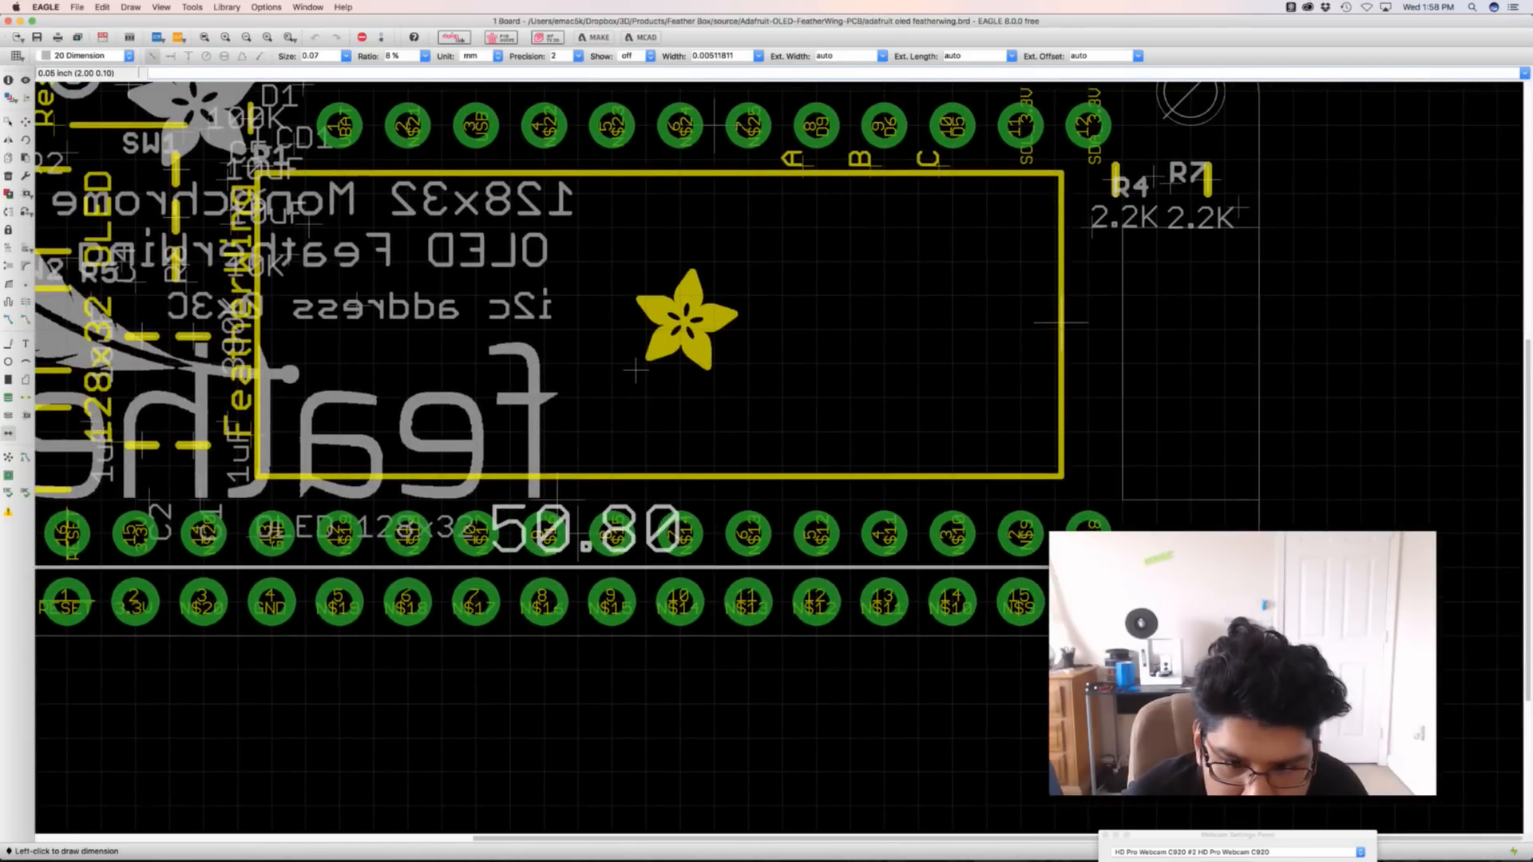
scroll(975, 753, "down", 1)
scroll(975, 753, "up", 1)
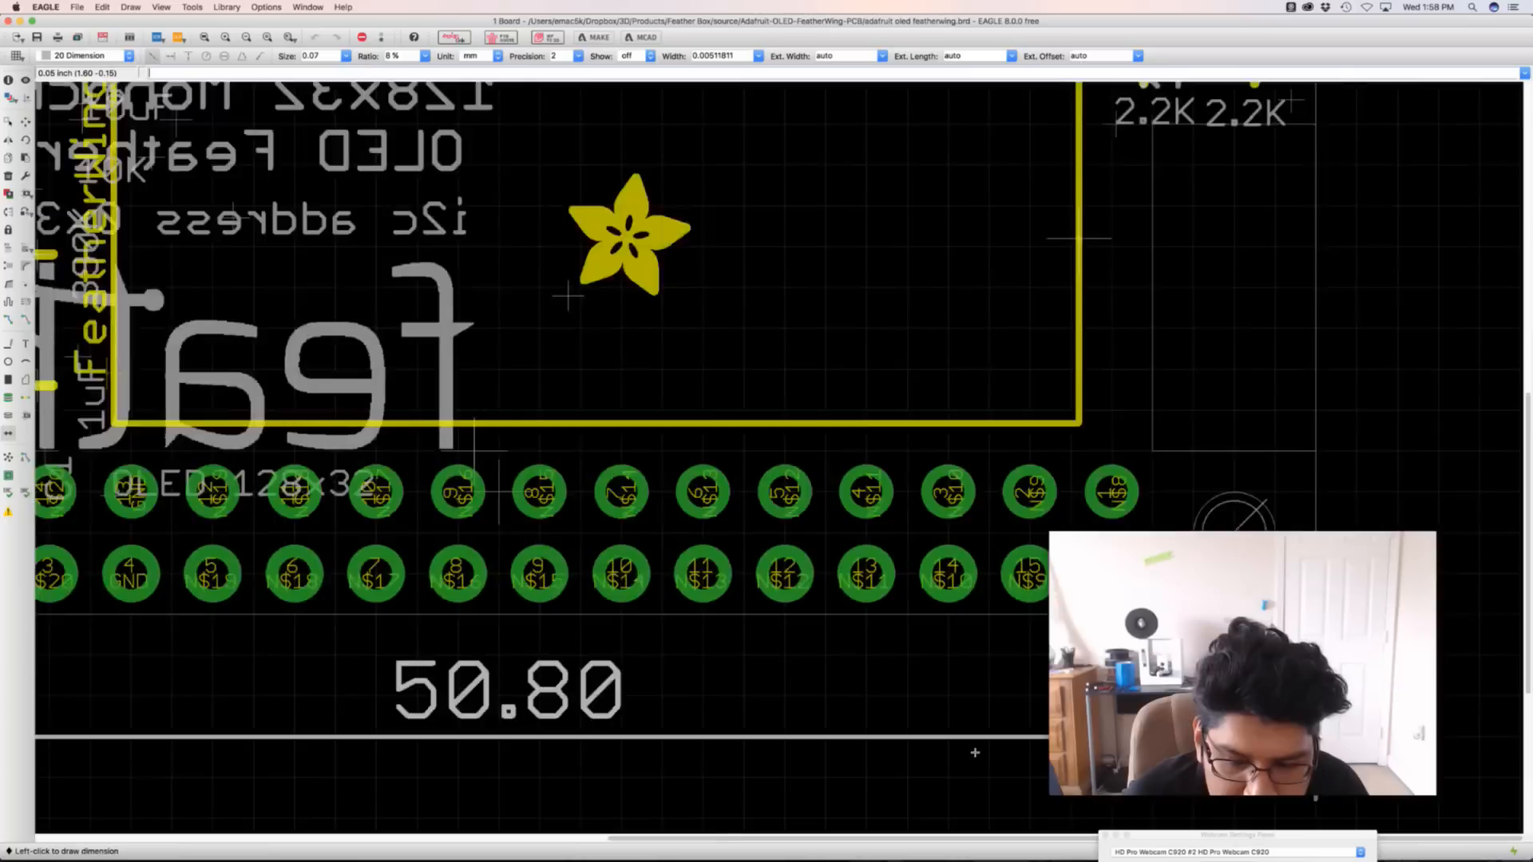
scroll(975, 753, "down", 1)
scroll(974, 752, "down", 2)
middle_click_drag(910, 705, 977, 607)
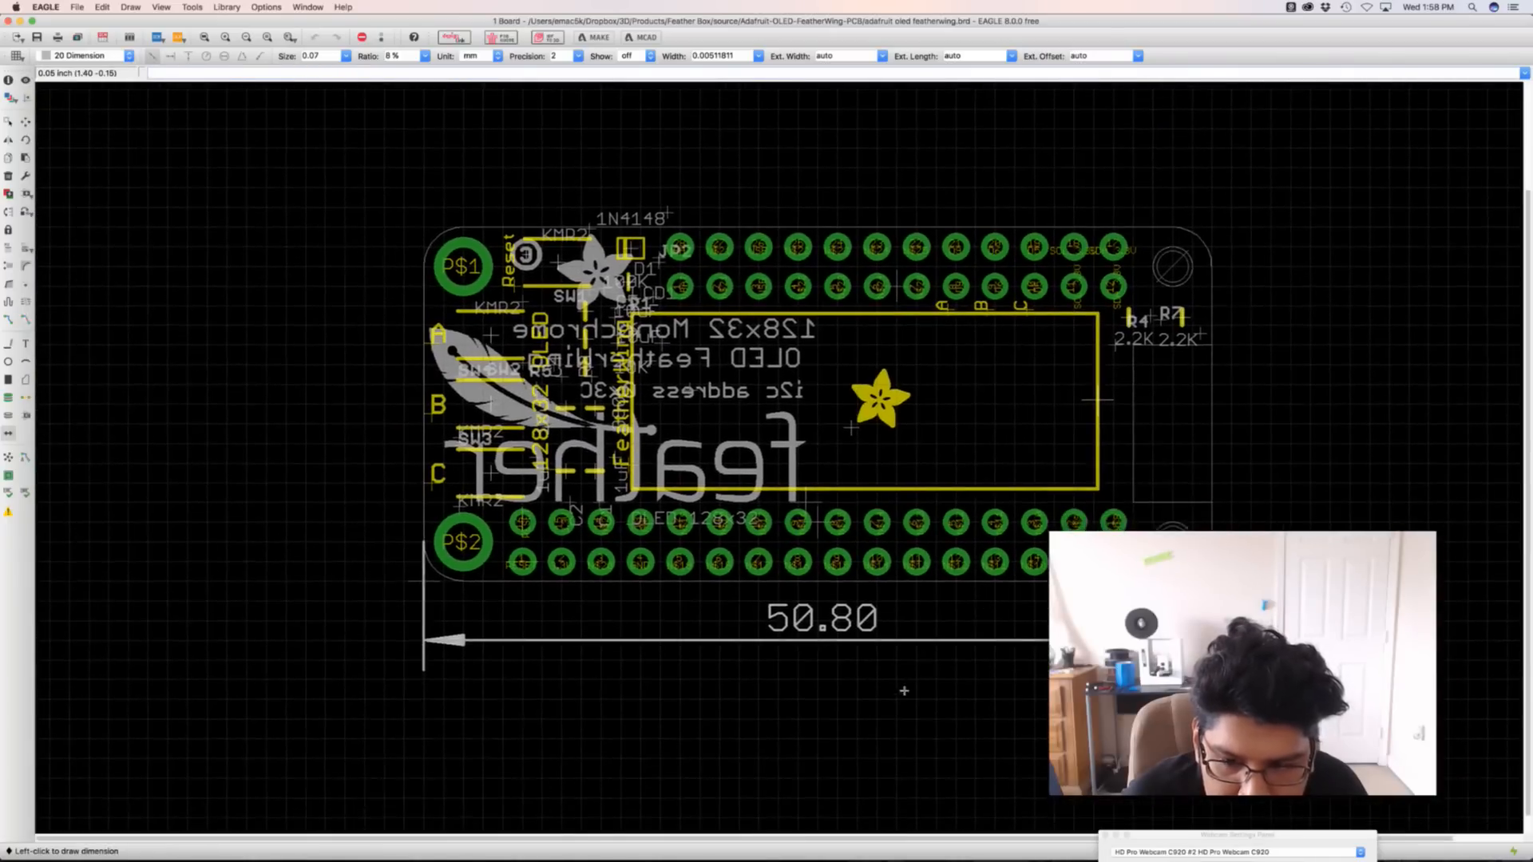
left_click(844, 700)
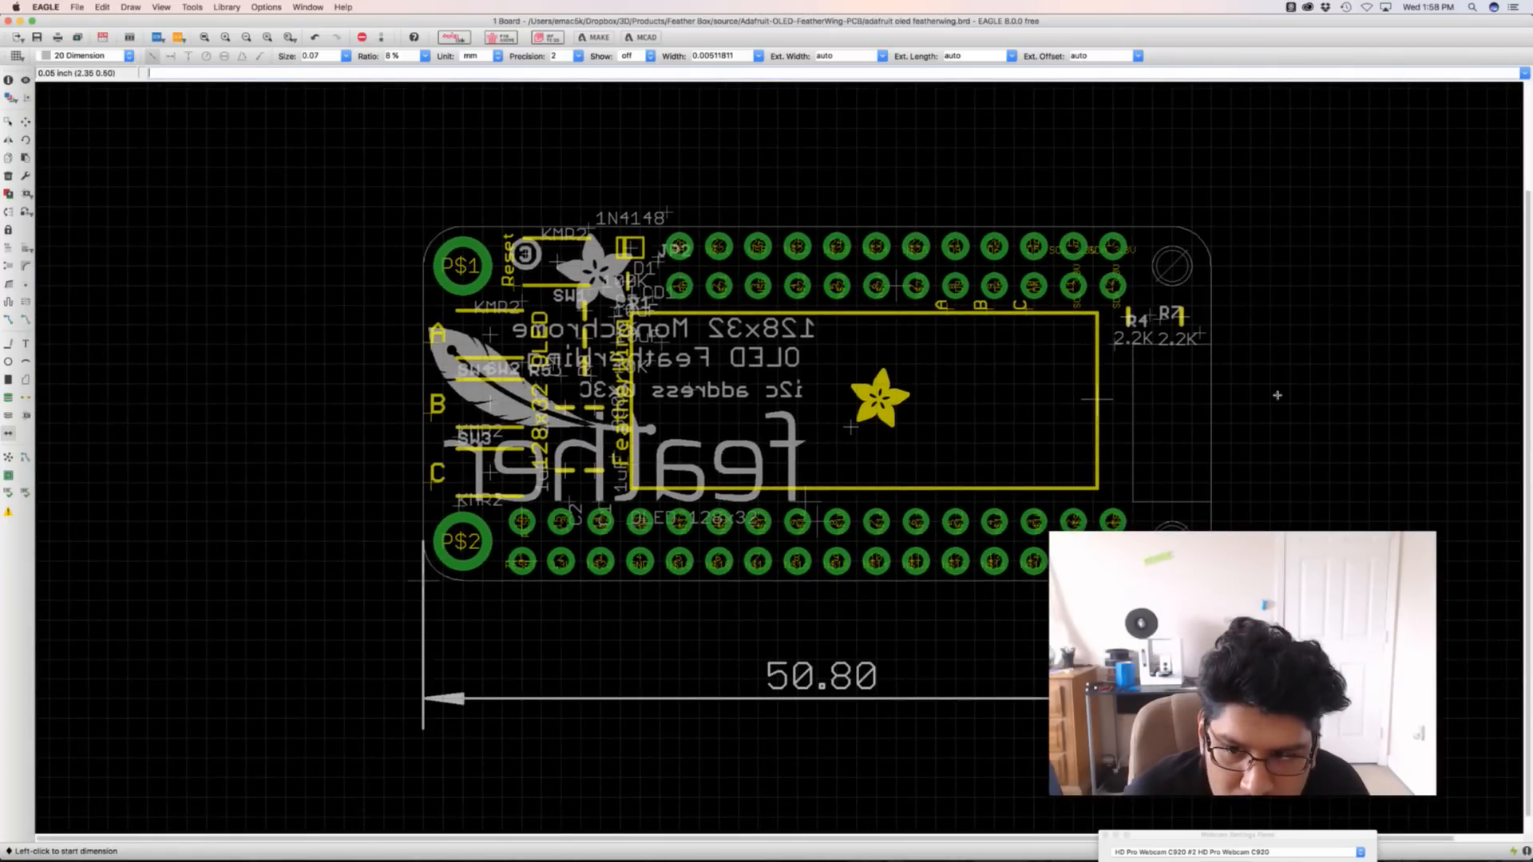
scroll(455, 262, "down", 2)
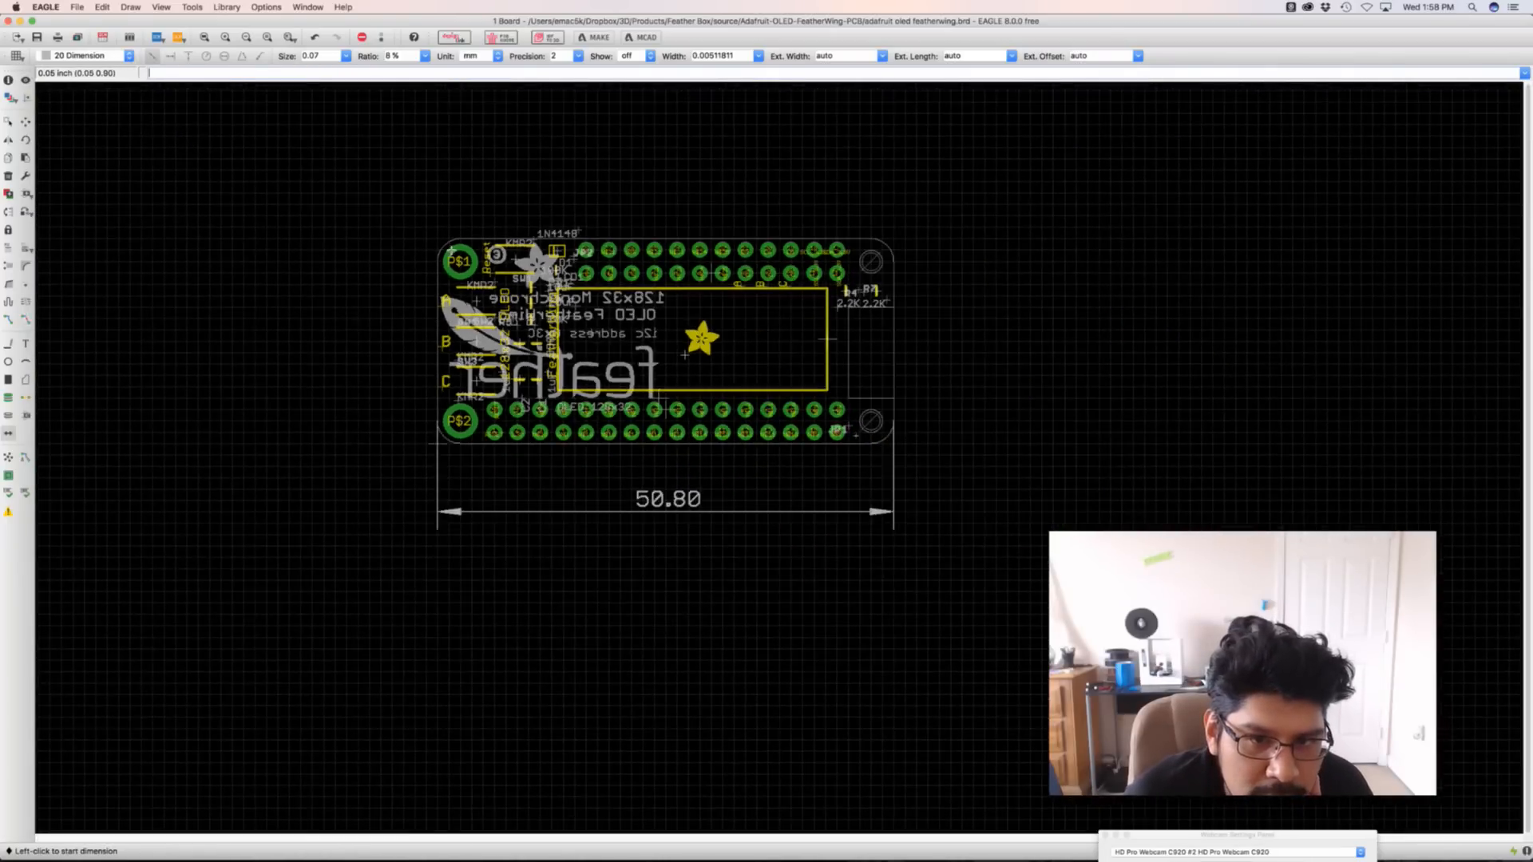
Dimension the board's overall height between its upper and lower edges, placing the vertical dimension line outside the P$1 and P$2 end of the board
scroll(479, 243, "up", 5)
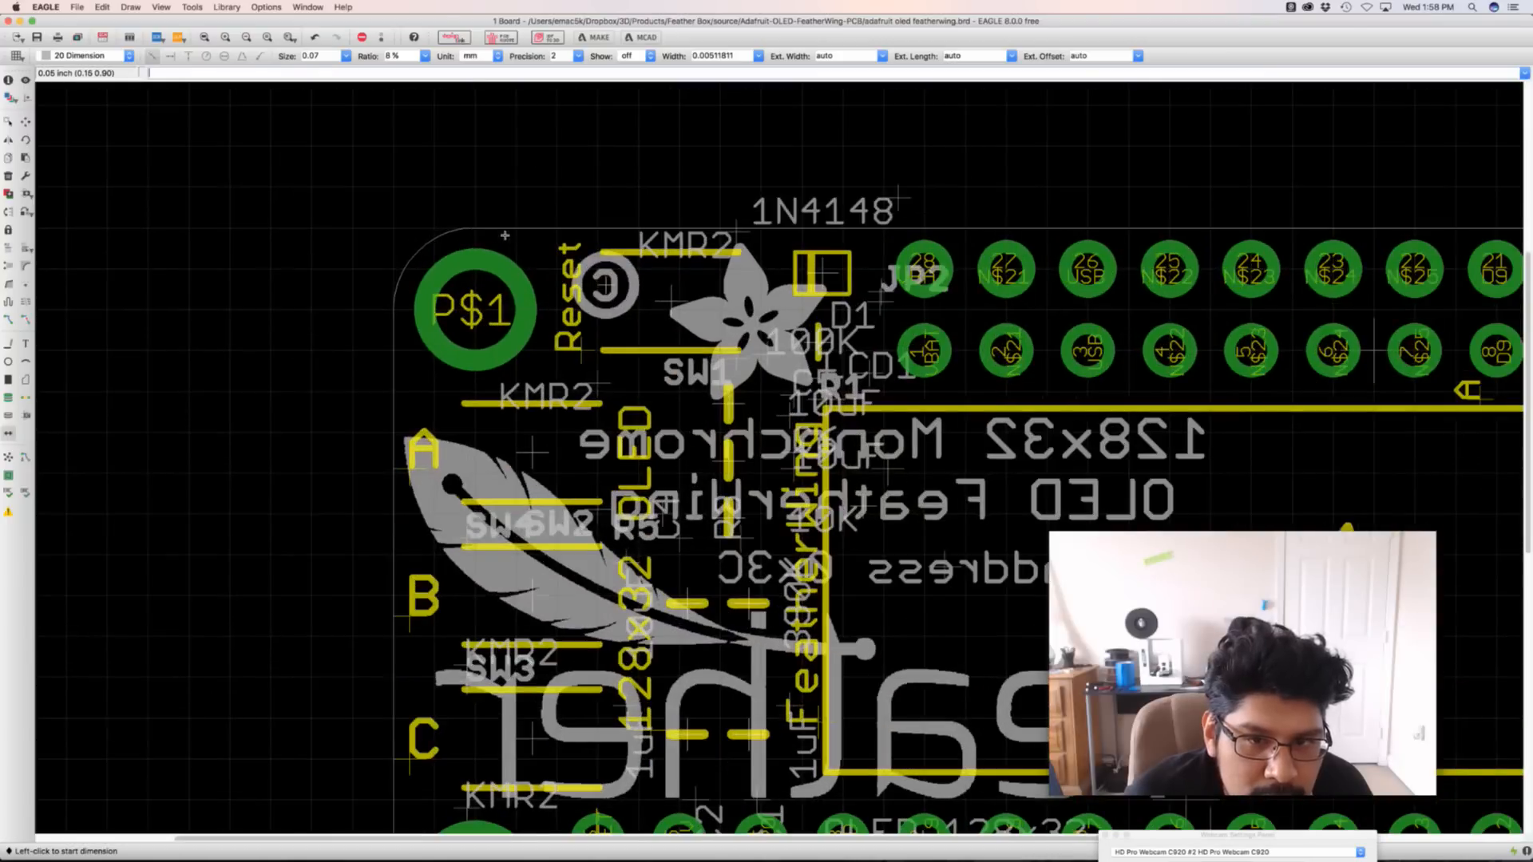
left_click(503, 235)
middle_click_drag(495, 409, 603, 112)
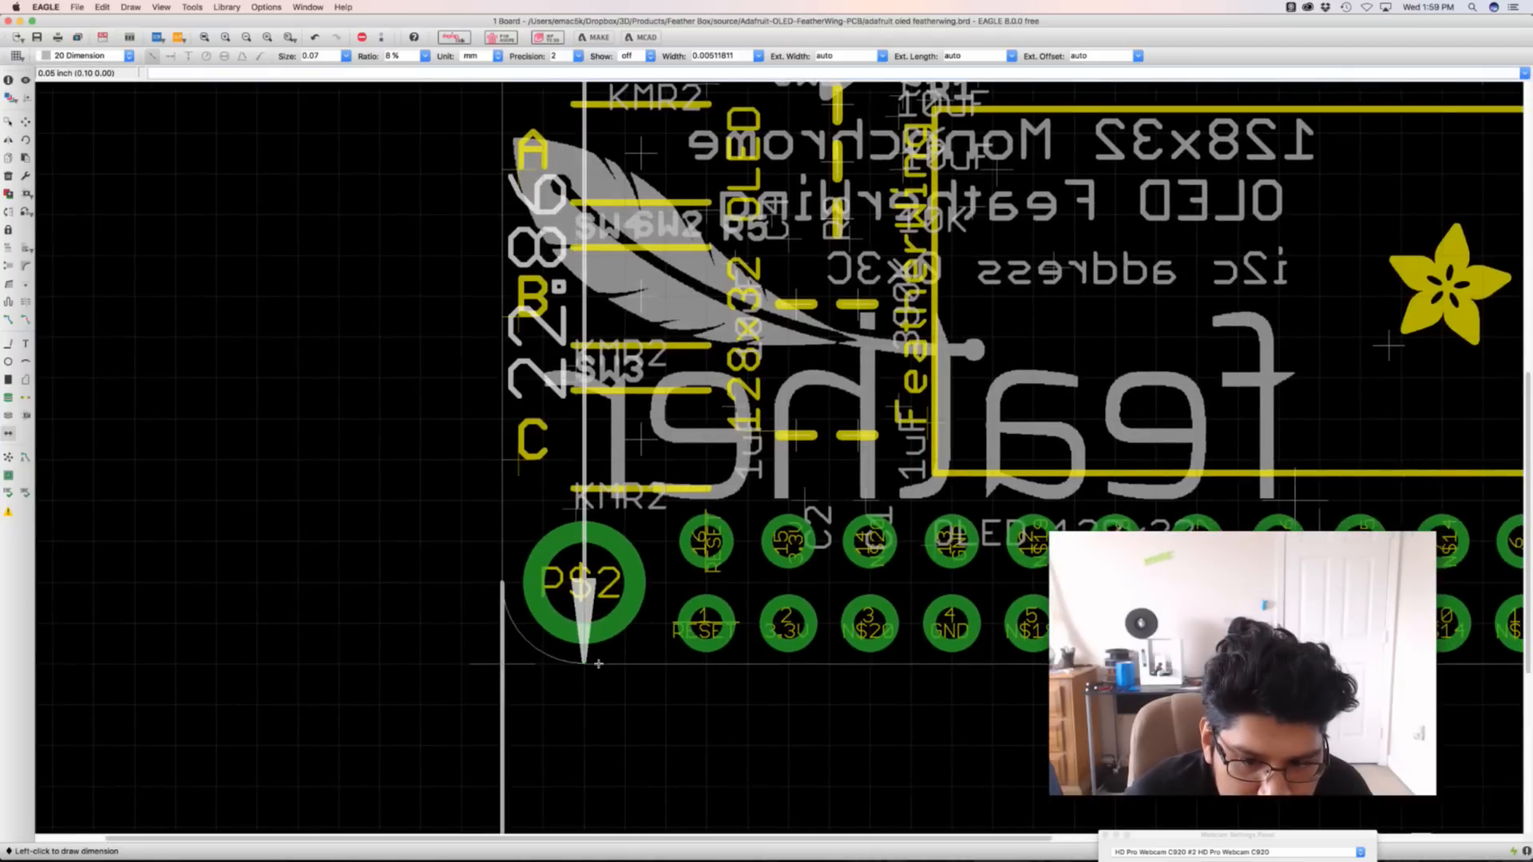
middle_click_drag(253, 380, 453, 490)
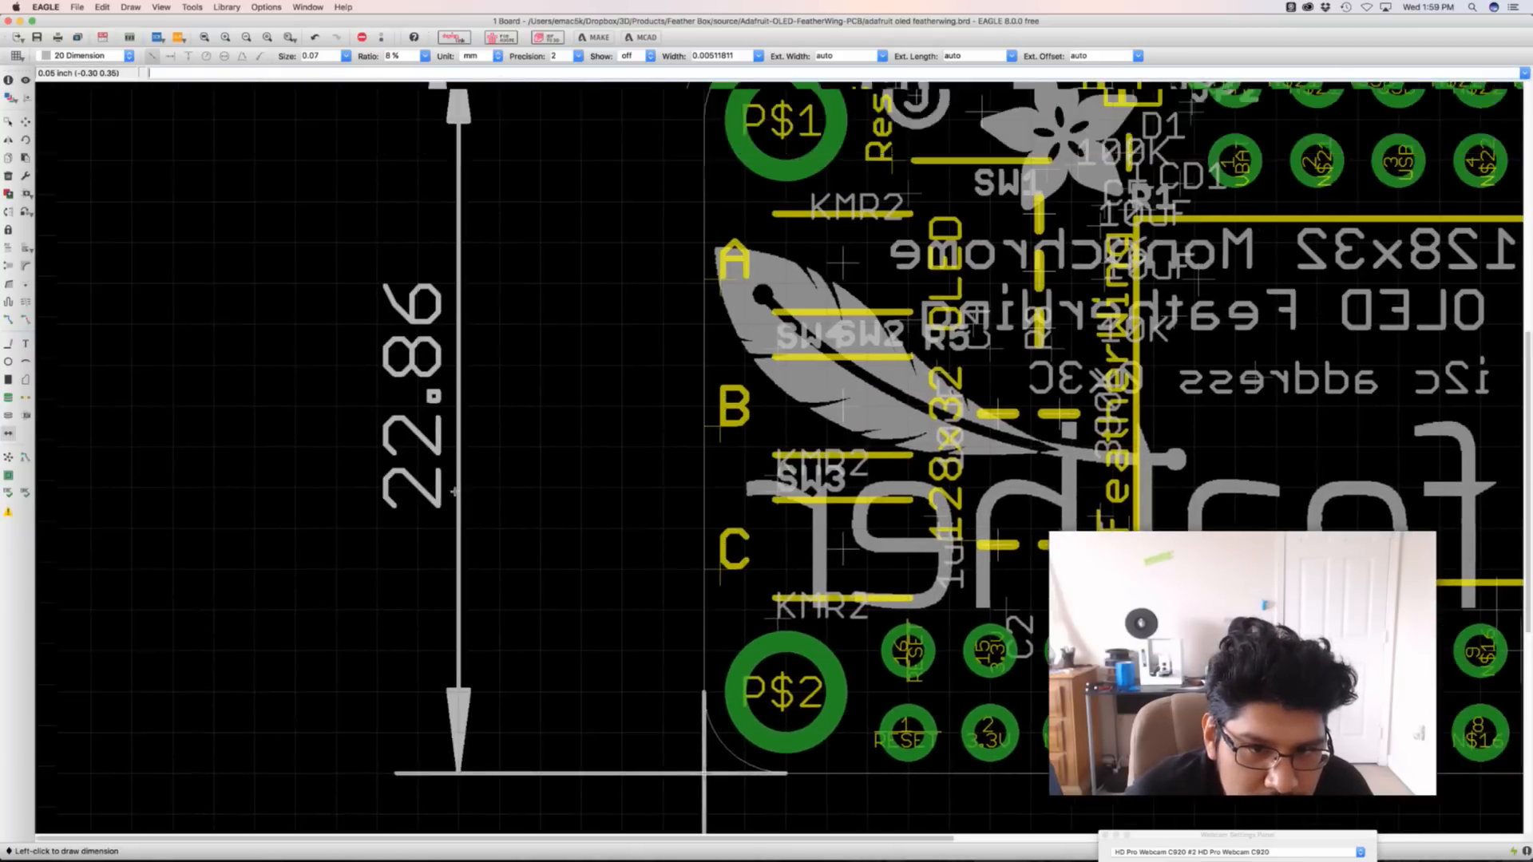
scroll(453, 489, "up", 3)
scroll(431, 479, "down", 6)
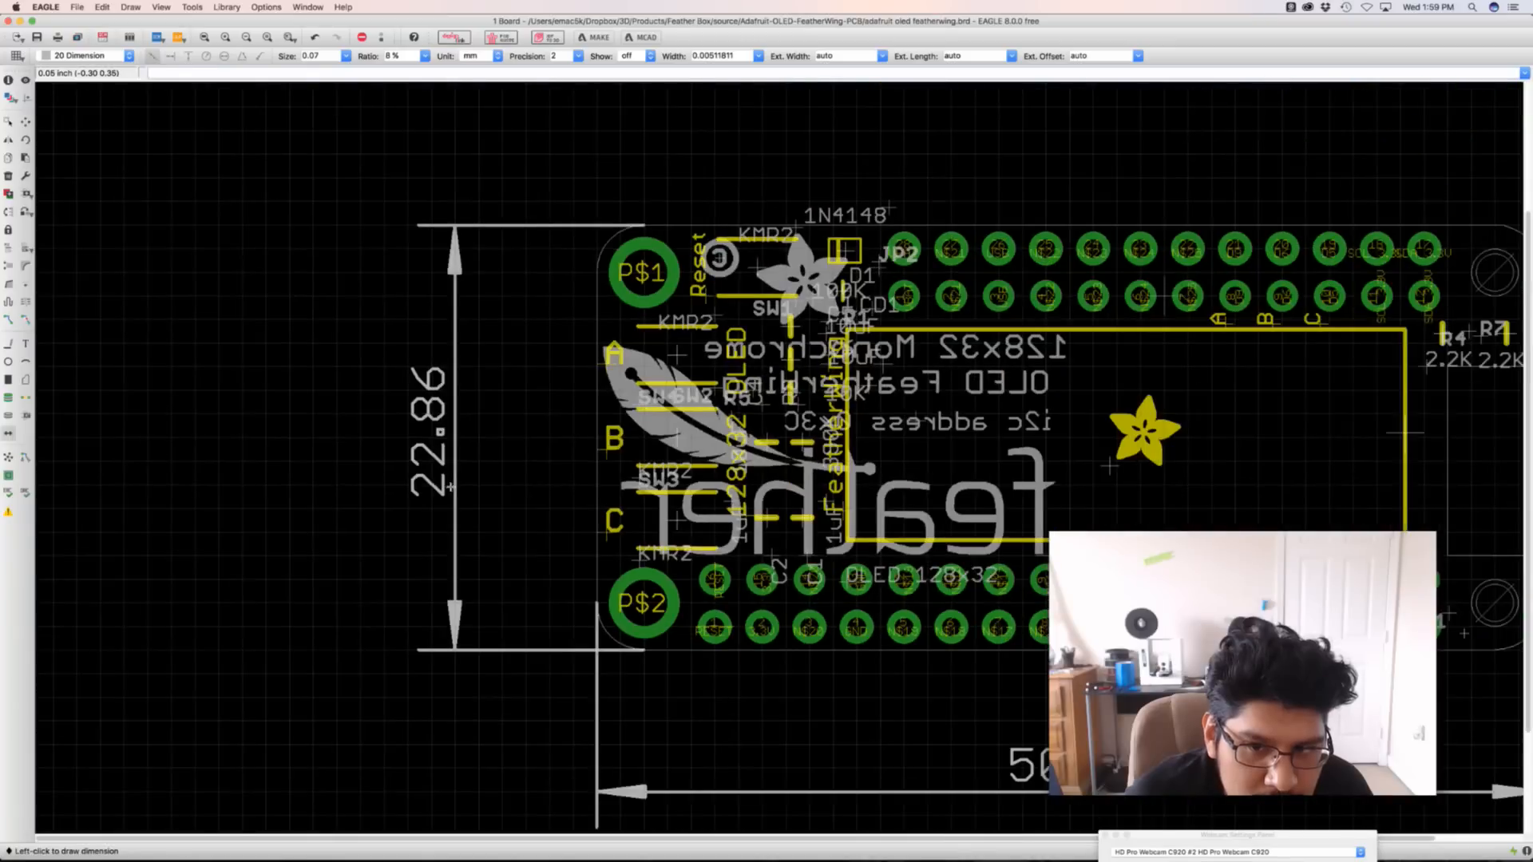
left_click(387, 423)
mouse_move(537, 401)
middle_mouse_down()
mouse_move(428, 343)
mouse_move(427, 365)
middle_mouse_up()
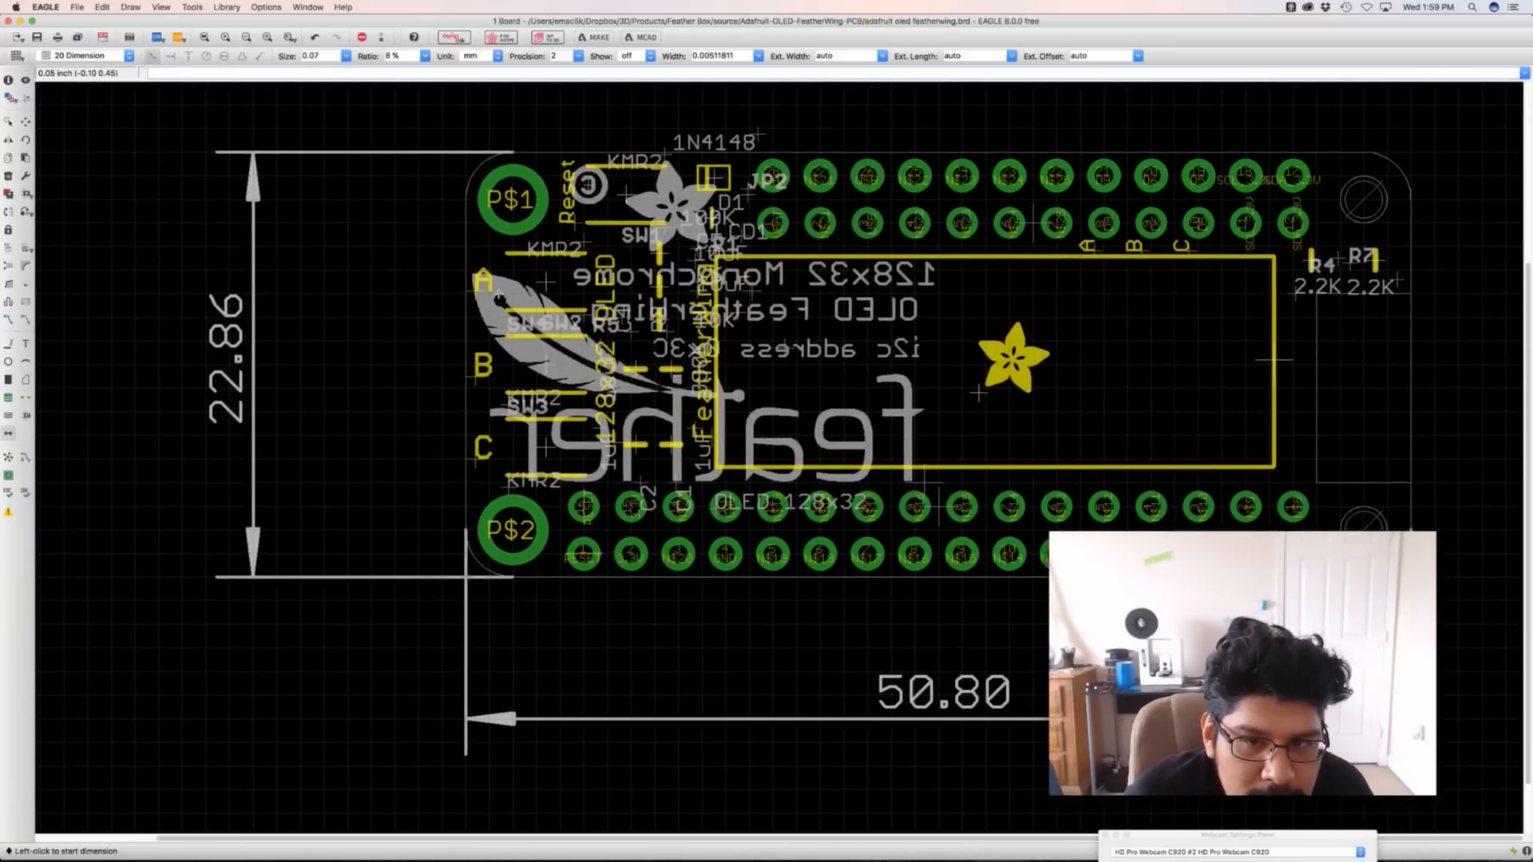
scroll(564, 293, "down", 2)
scroll(535, 267, "up", 4)
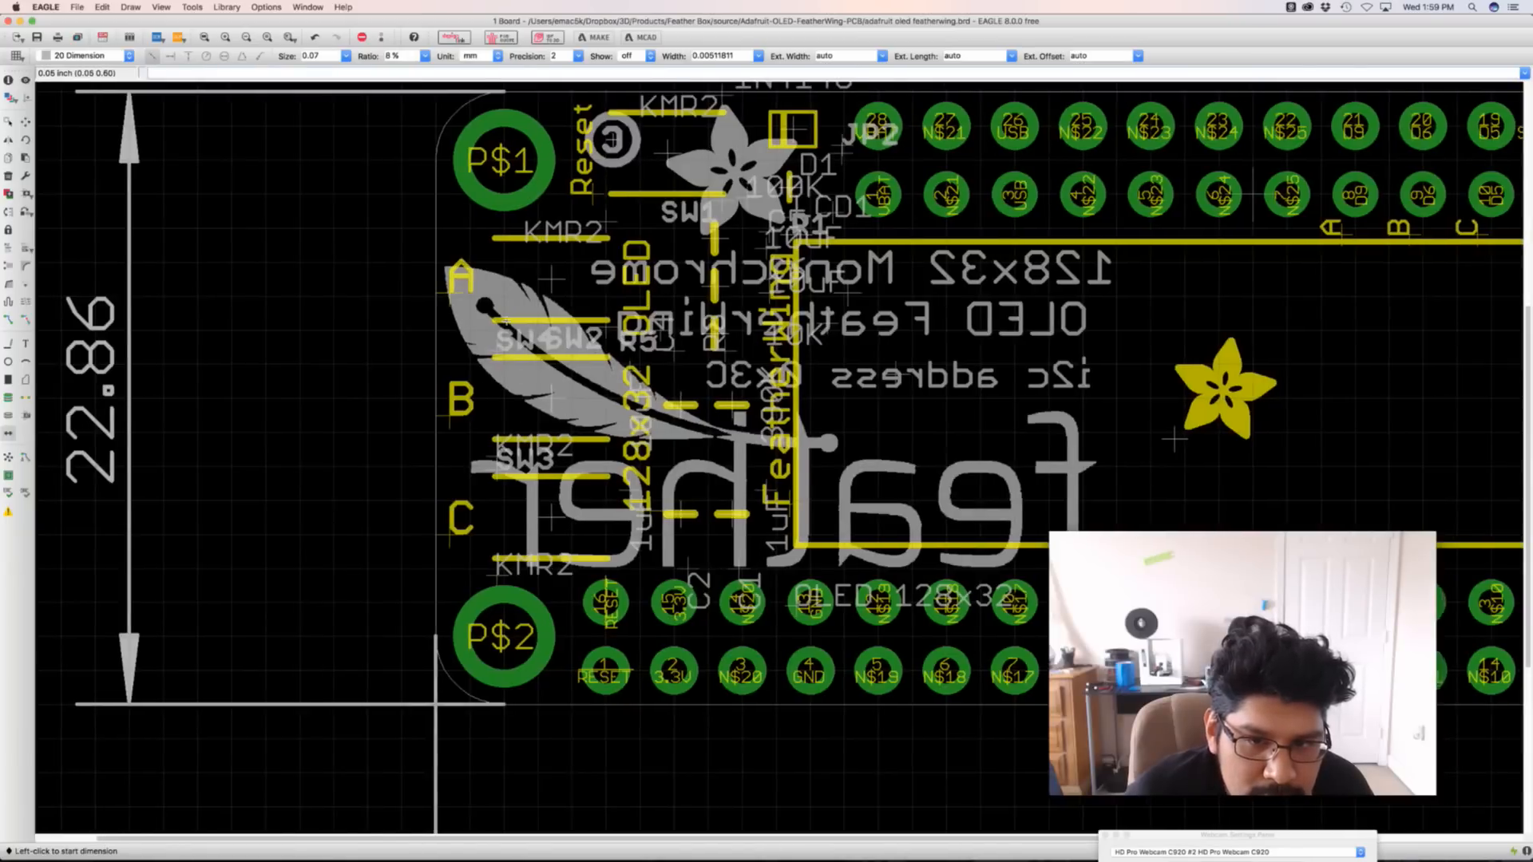
middle_click_drag(517, 376, 582, 413)
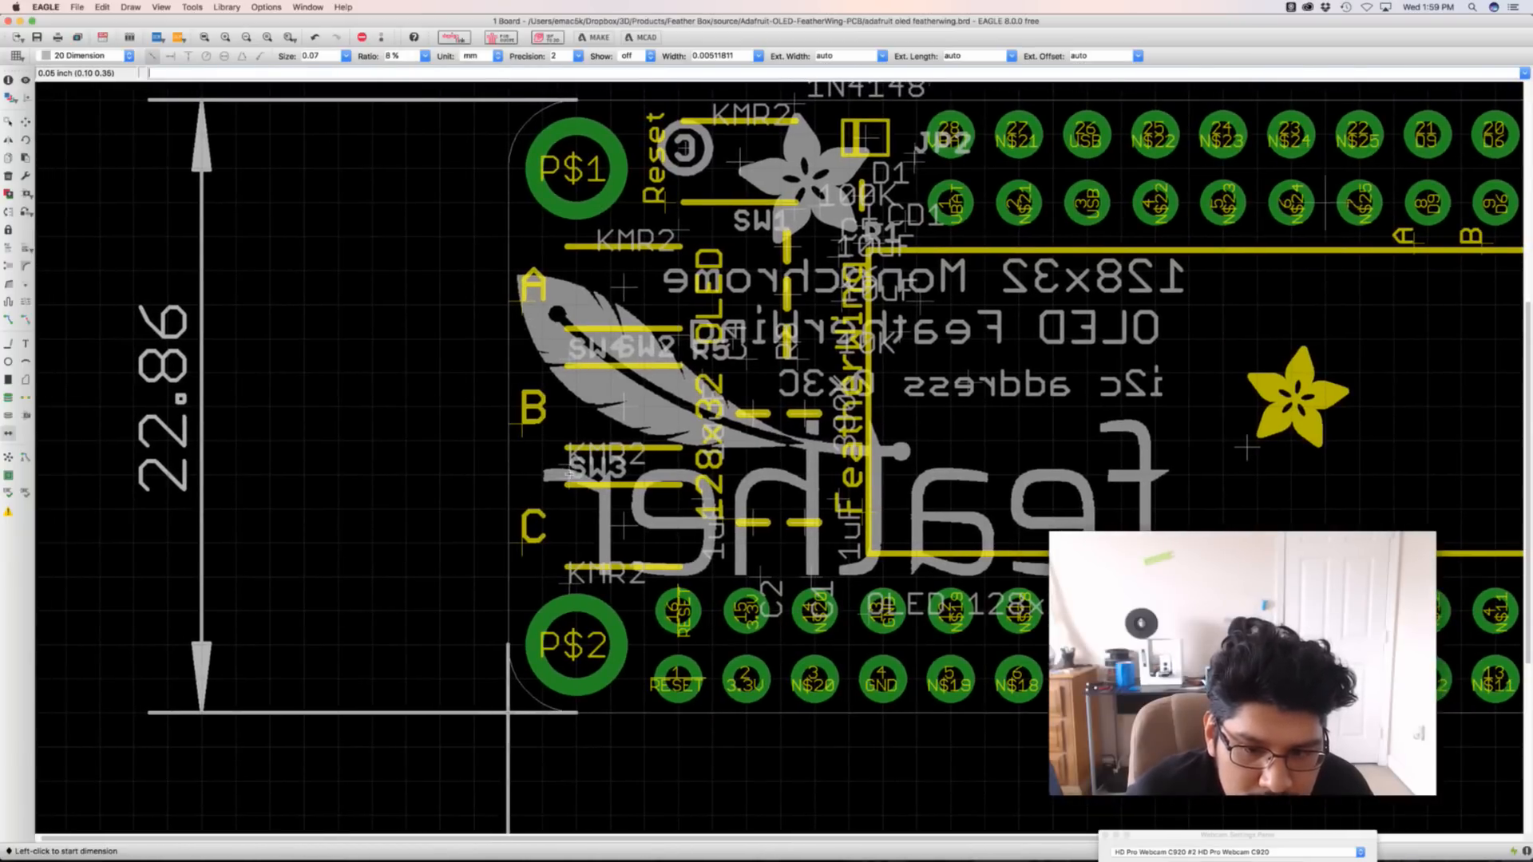
scroll(568, 473, "up", 3)
scroll(569, 473, "down", 3)
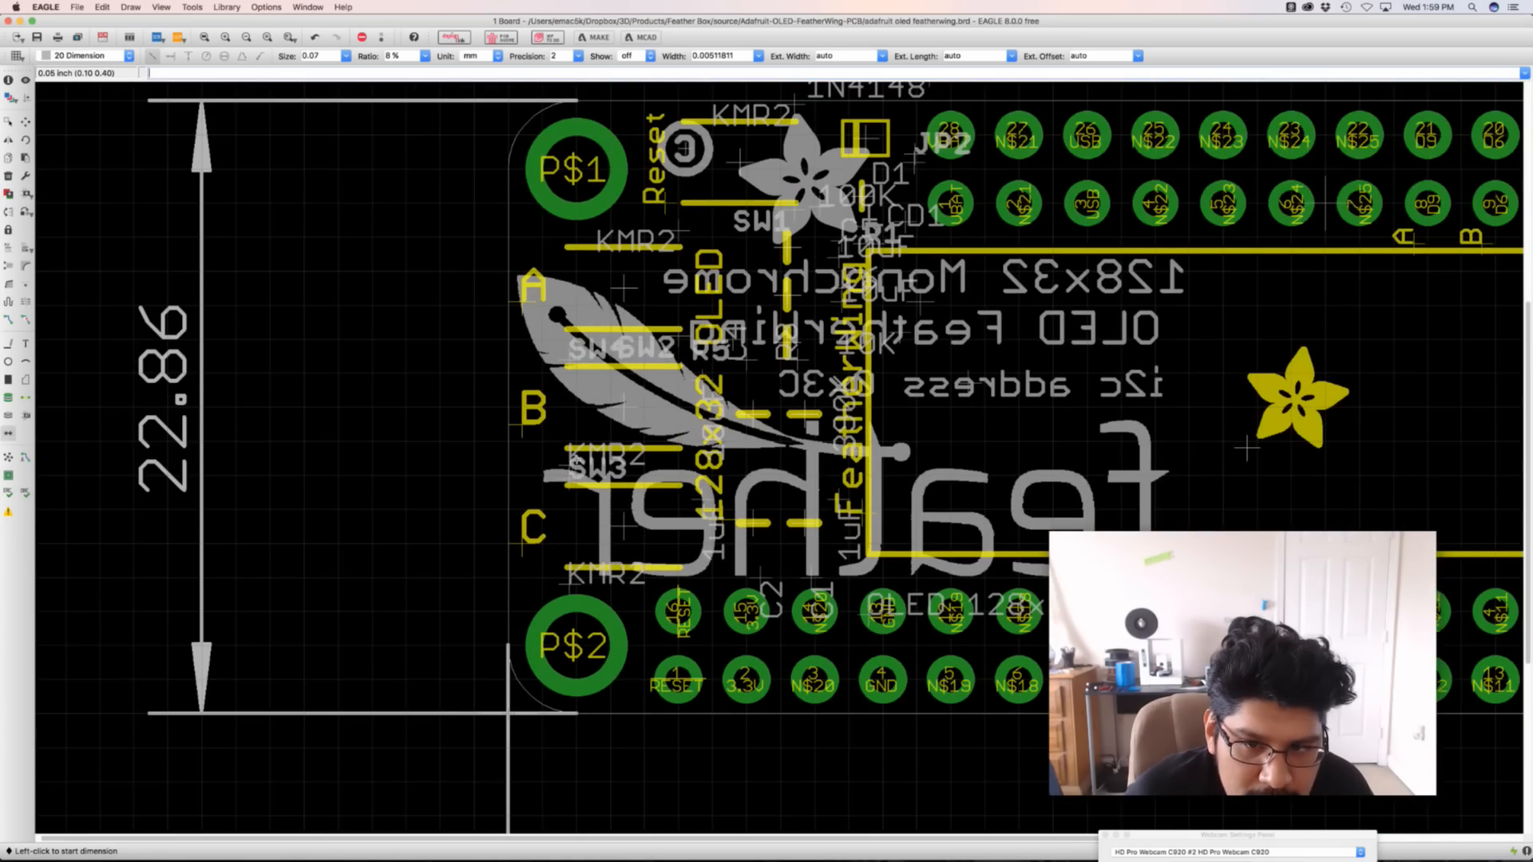
scroll(568, 471, "down", 3)
scroll(608, 320, "up", 3)
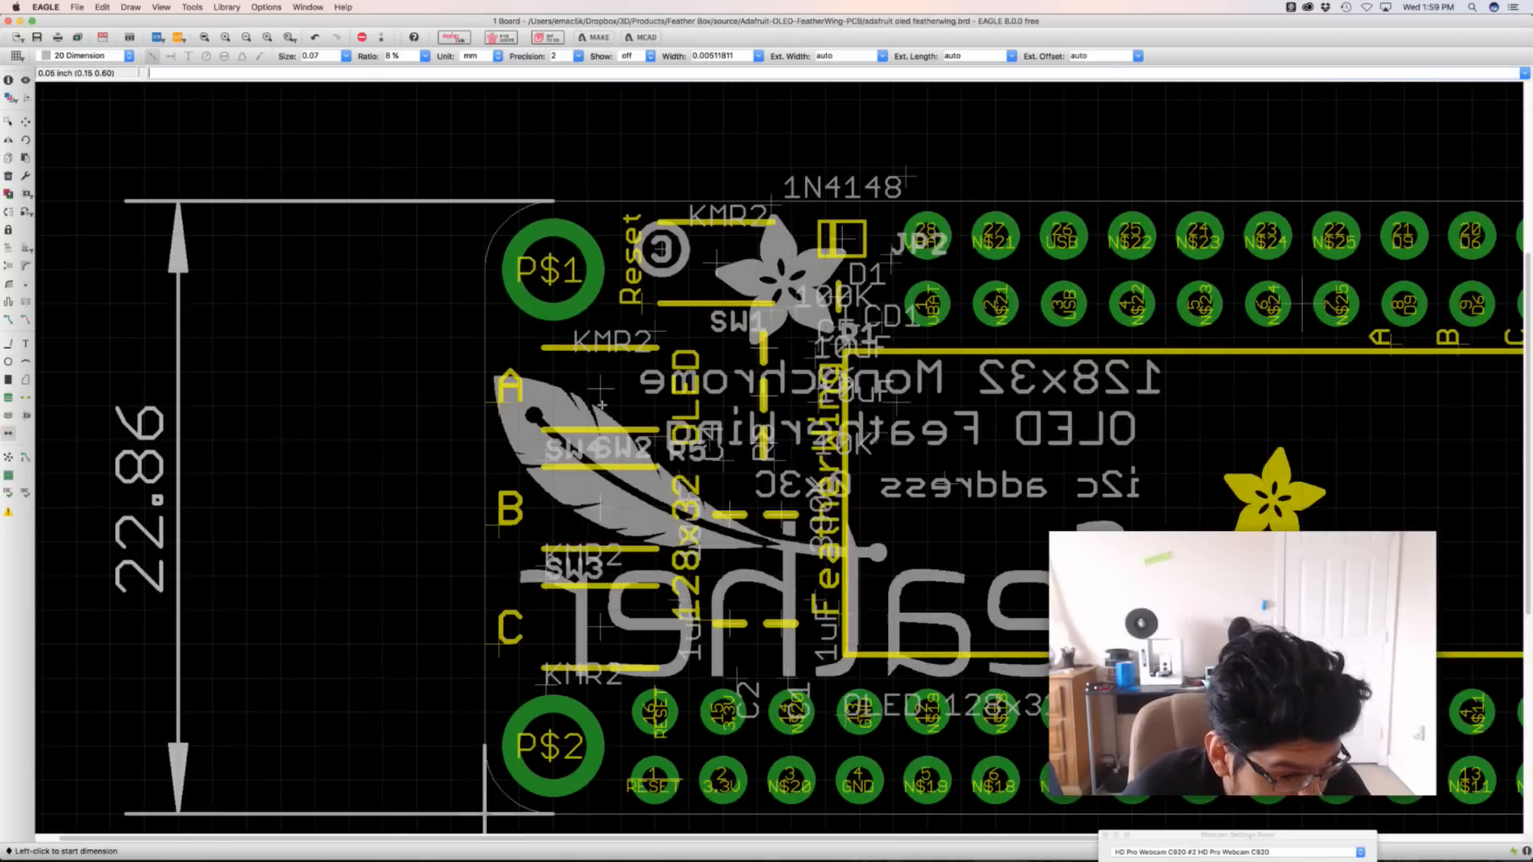
Deselect the 129 Mask layer, layers 225bmp to 230bmp and the 255 routoute layer in the layer display settings
left_click(10, 98)
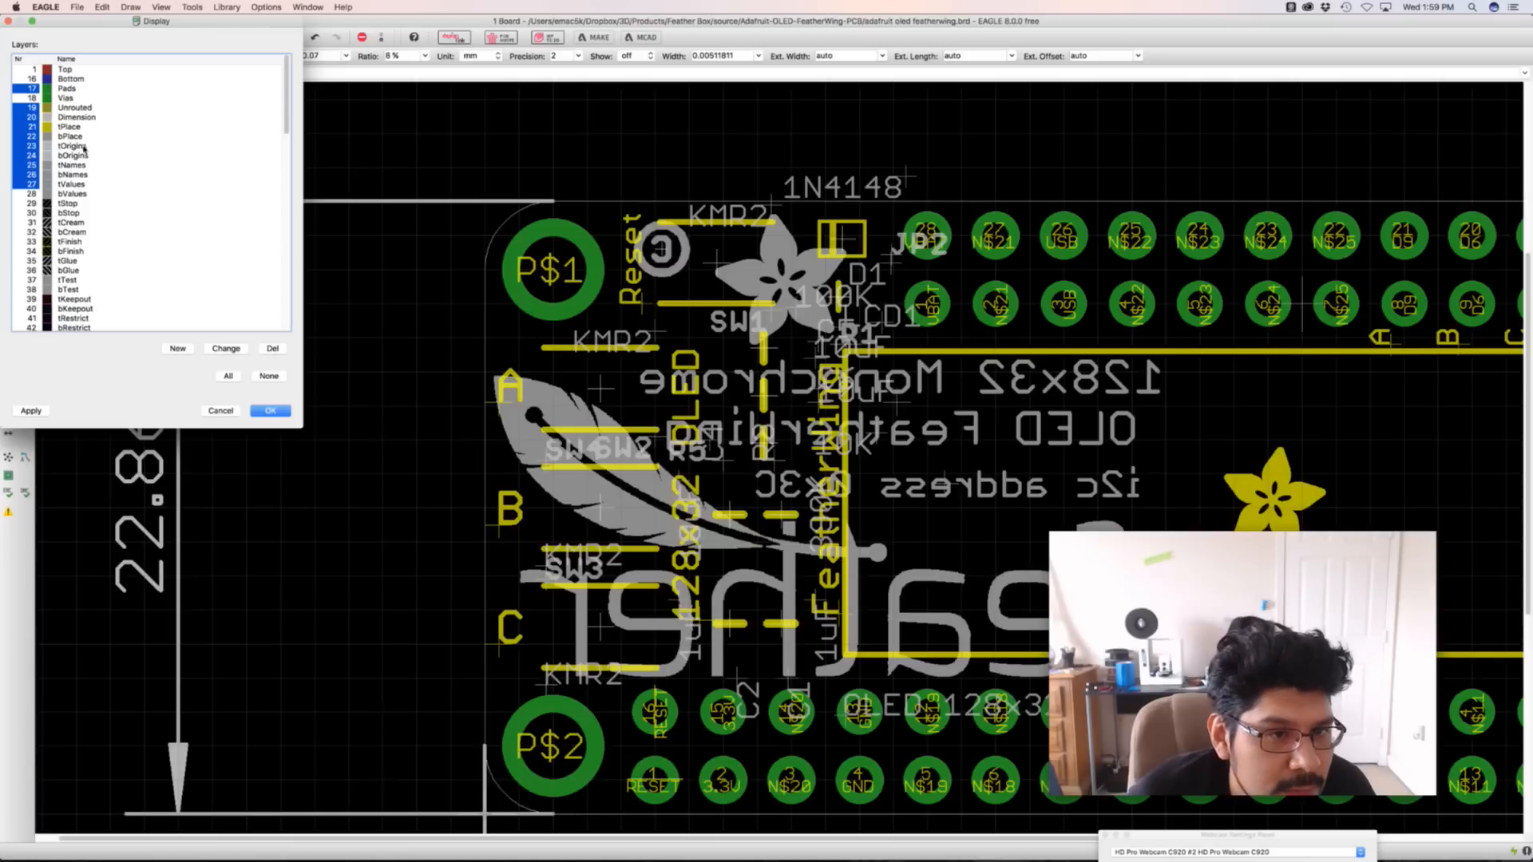
scroll(101, 191, "down", 15)
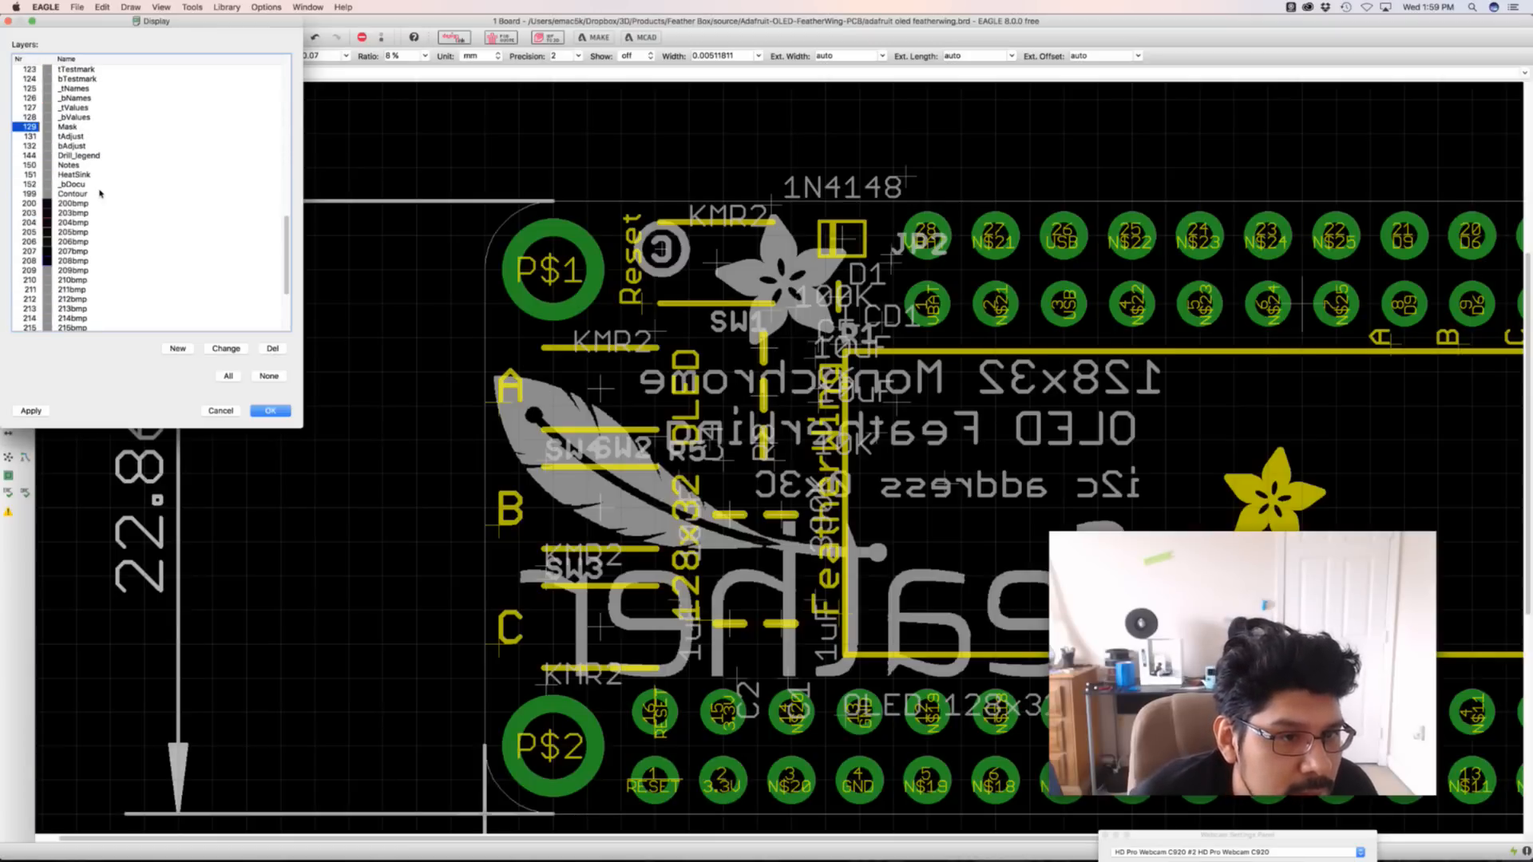
left_click(31, 126)
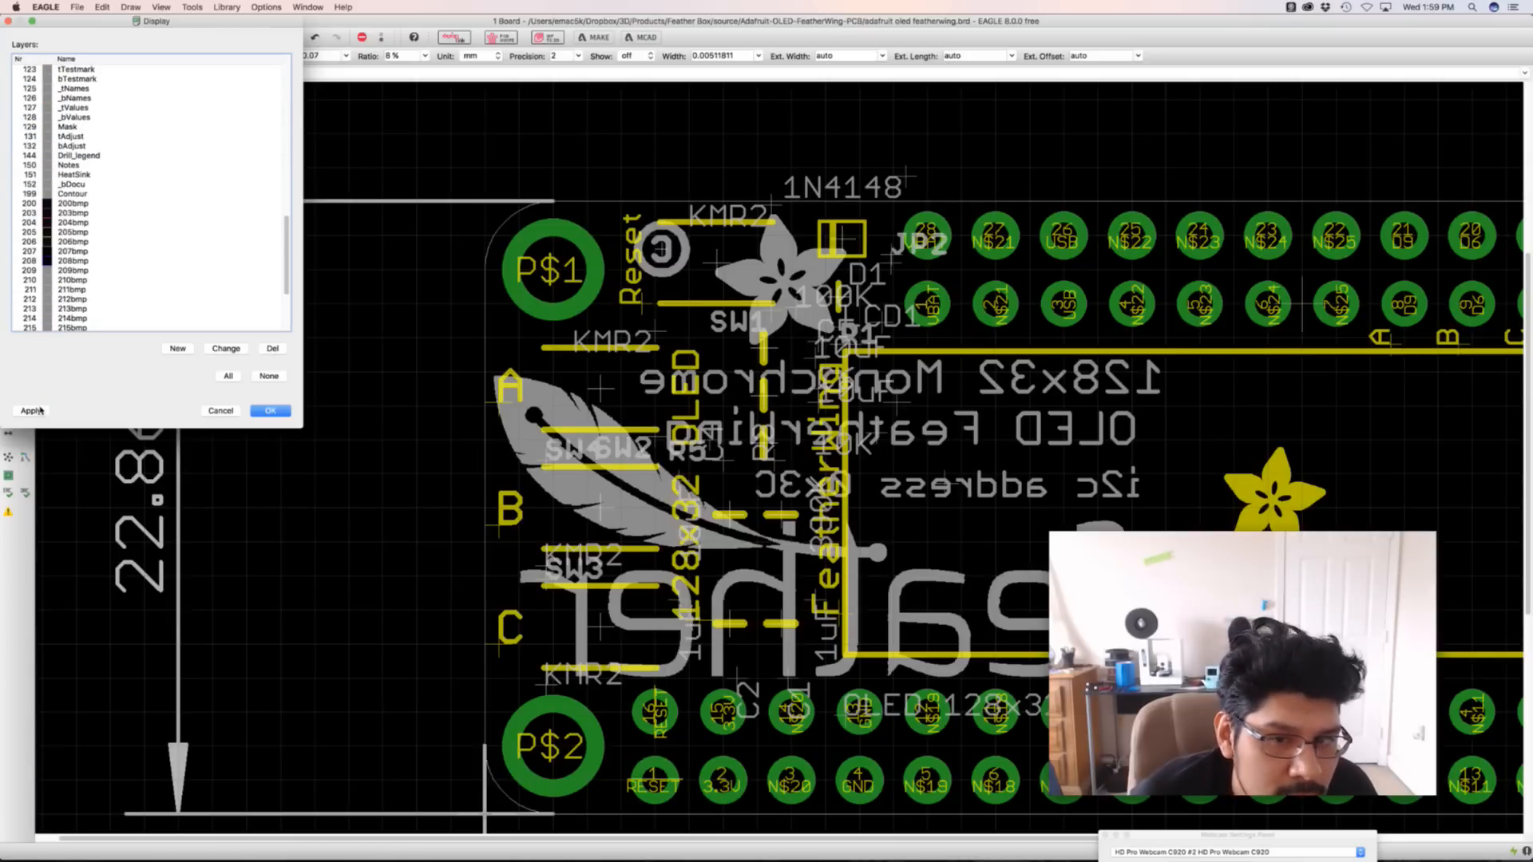
scroll(88, 273, "down", 5)
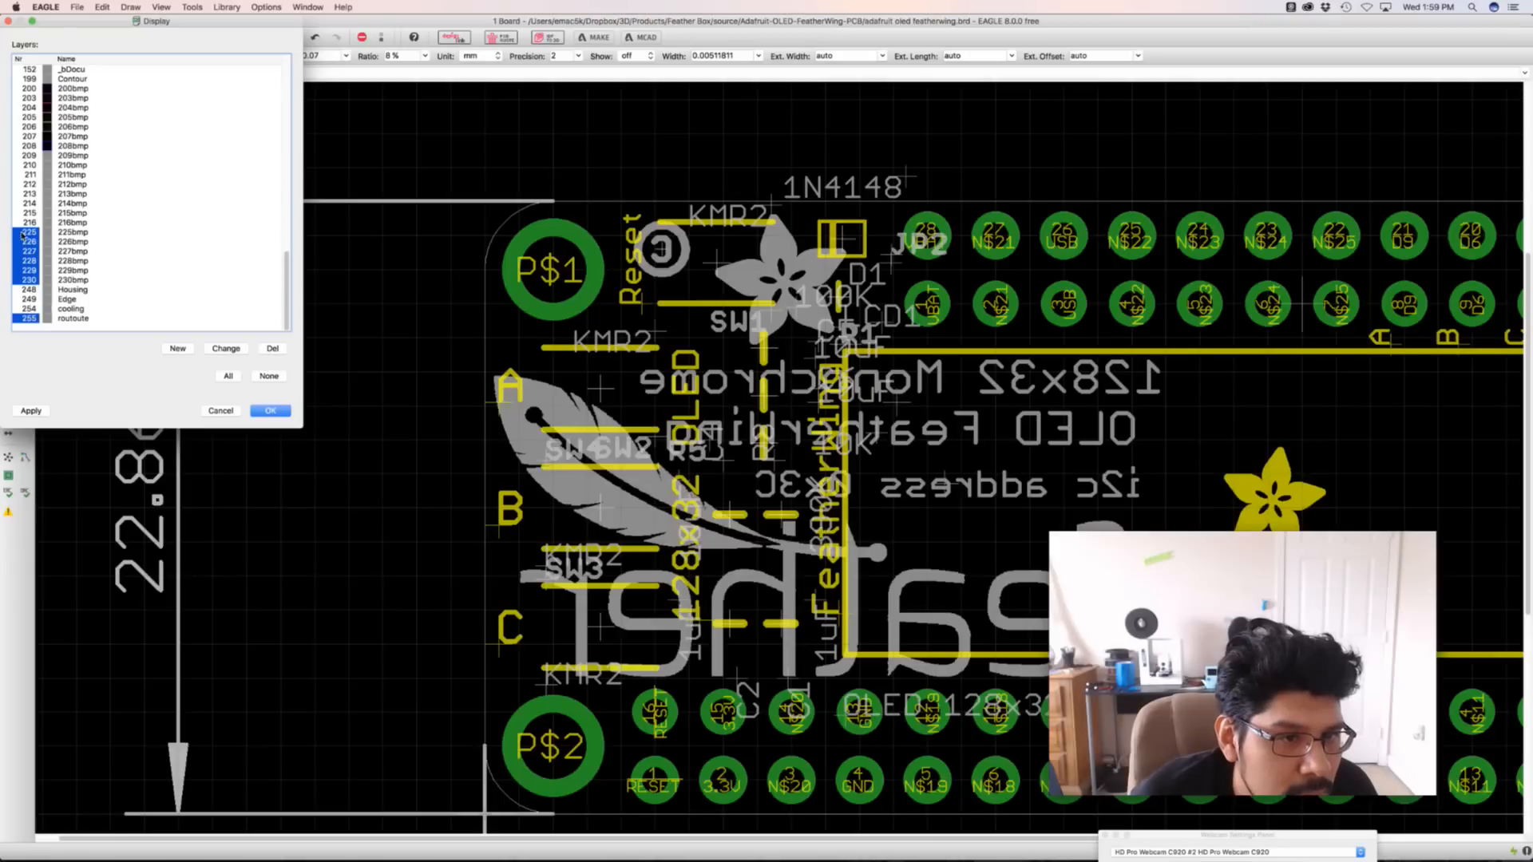
left_click_drag(30, 233, 30, 281)
left_click(30, 319)
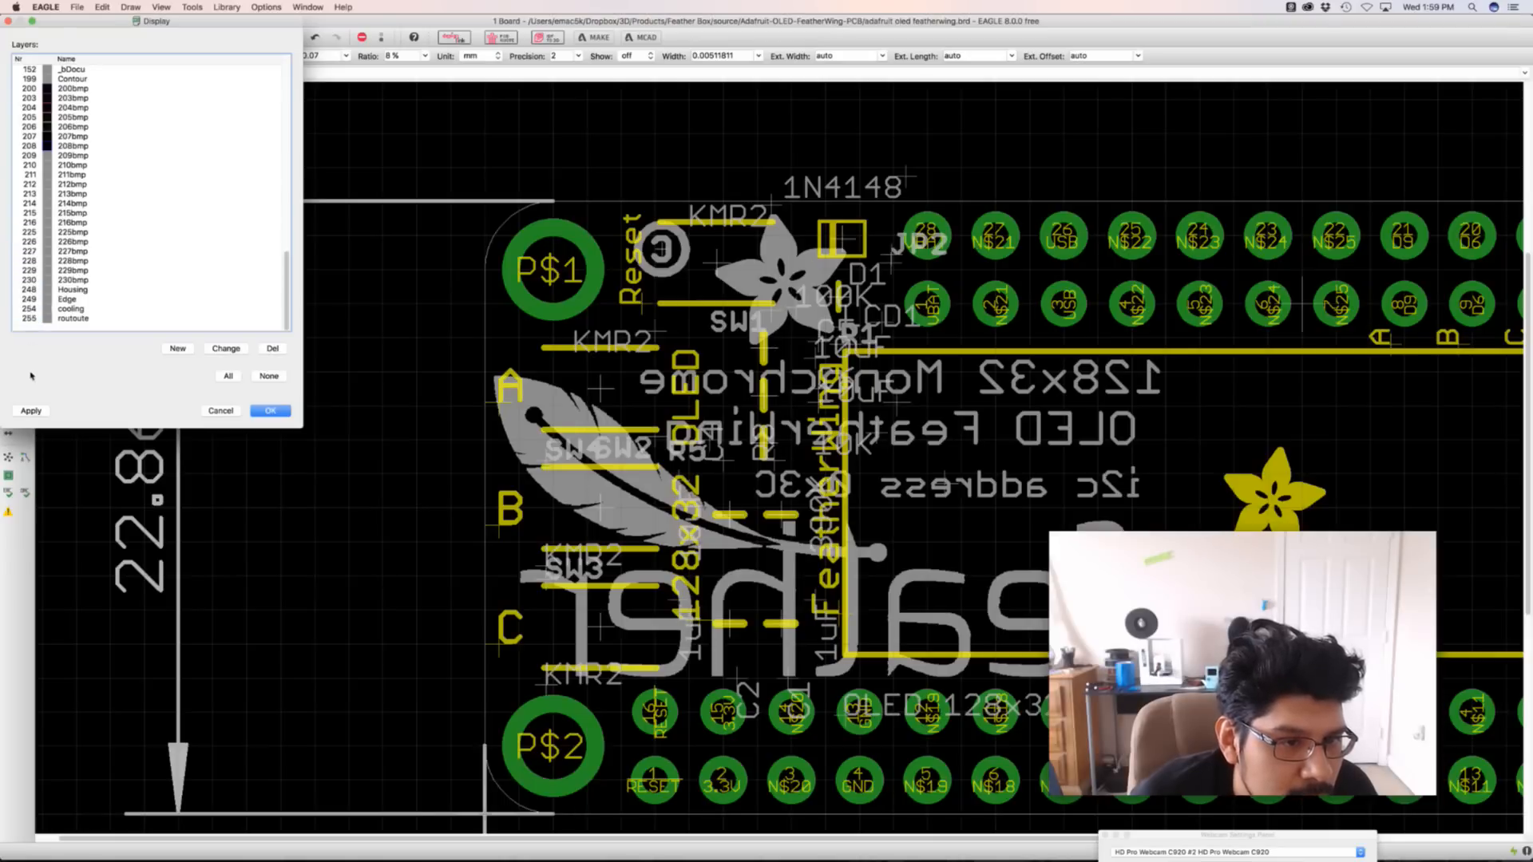
Hide the 22 bPlace layer and apply the change to the board view
scroll(61, 233, "up", 10)
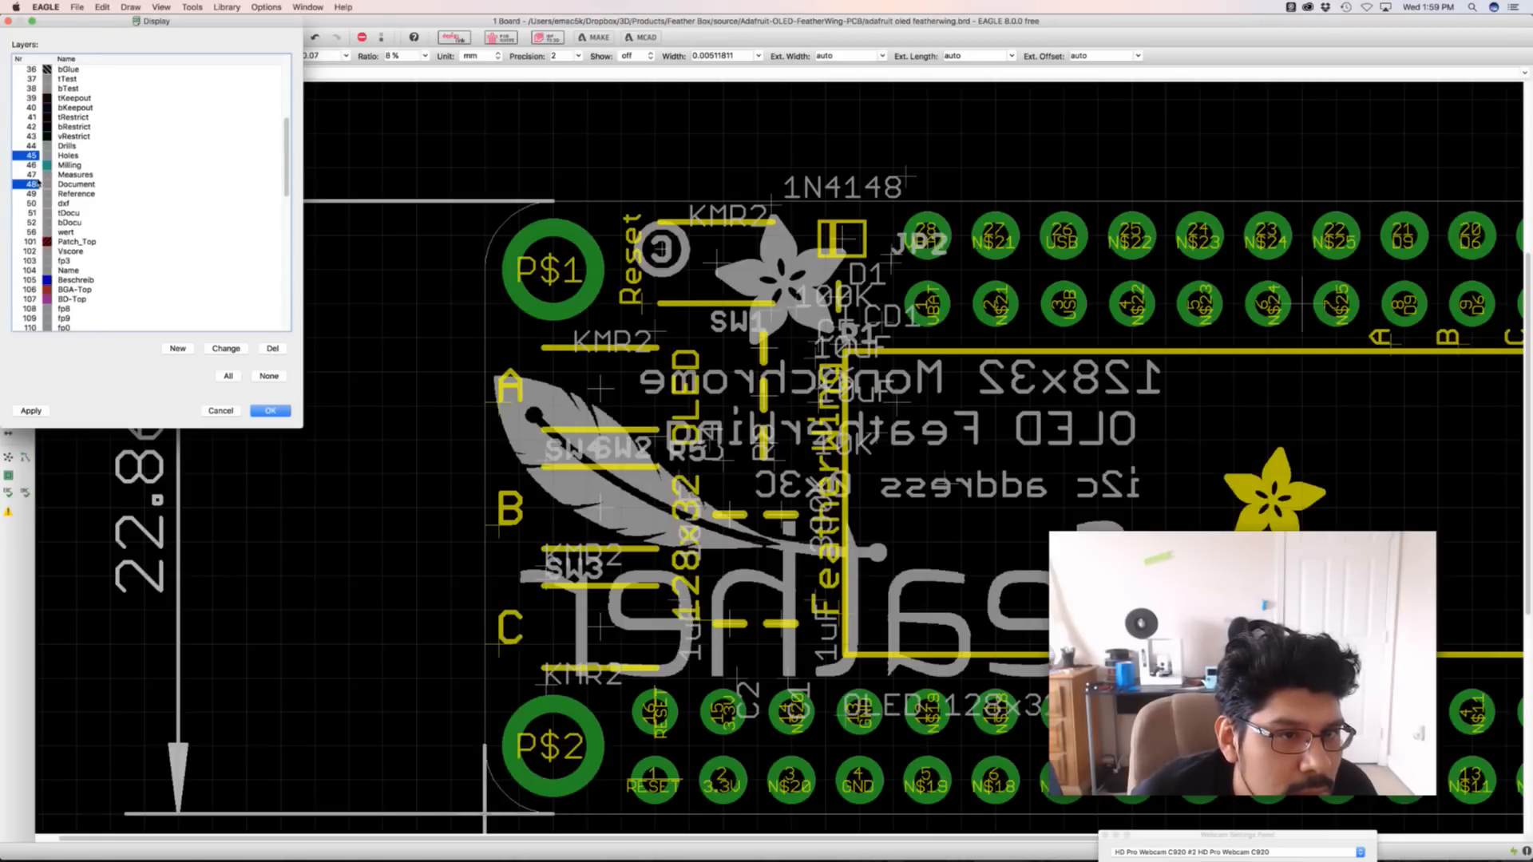
scroll(37, 183, "up", 5)
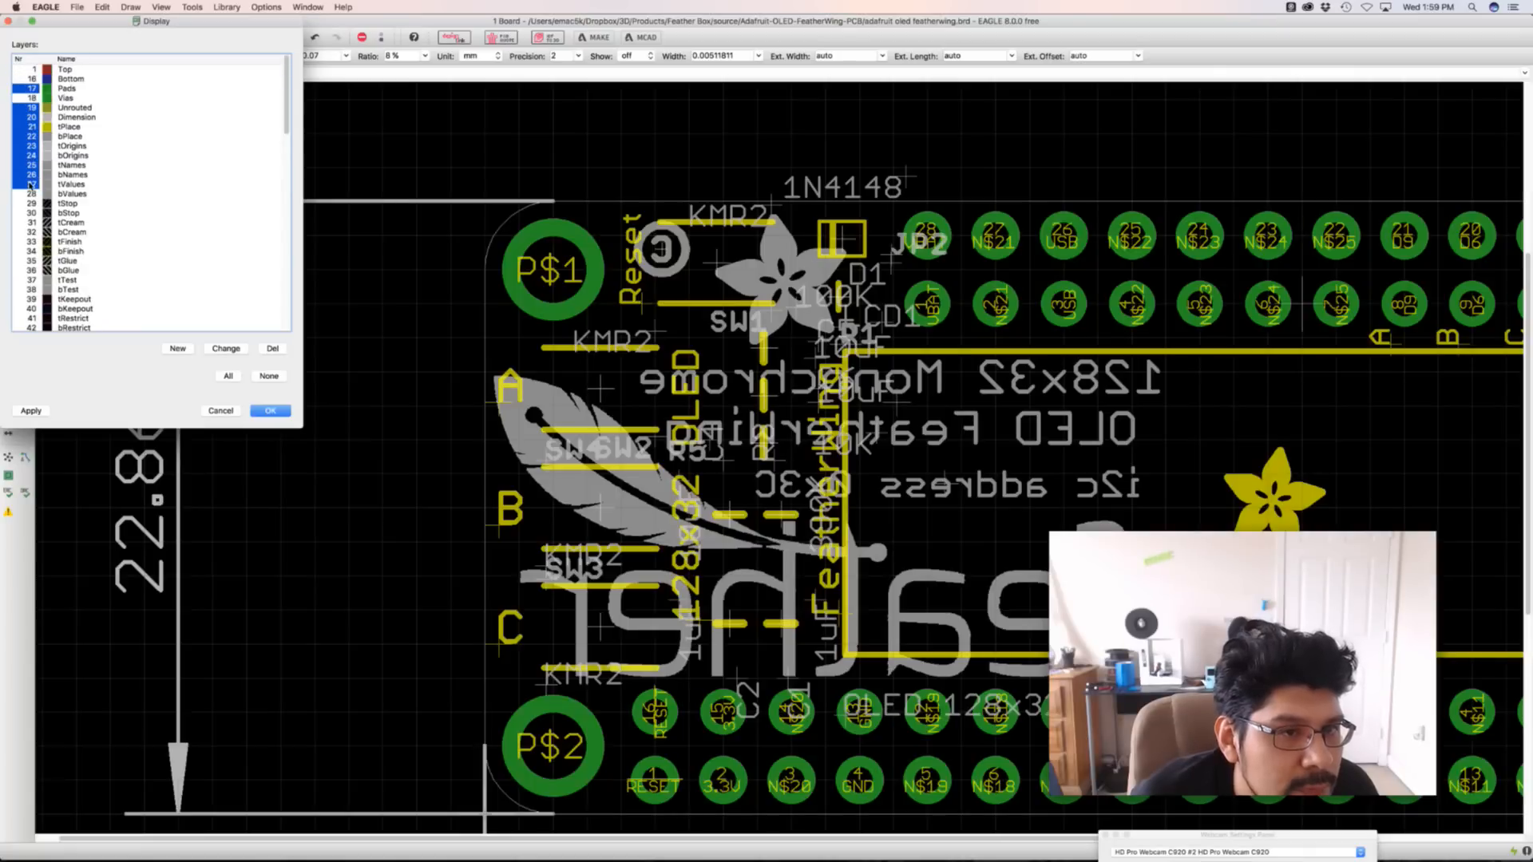
left_click(31, 136)
left_click(32, 412)
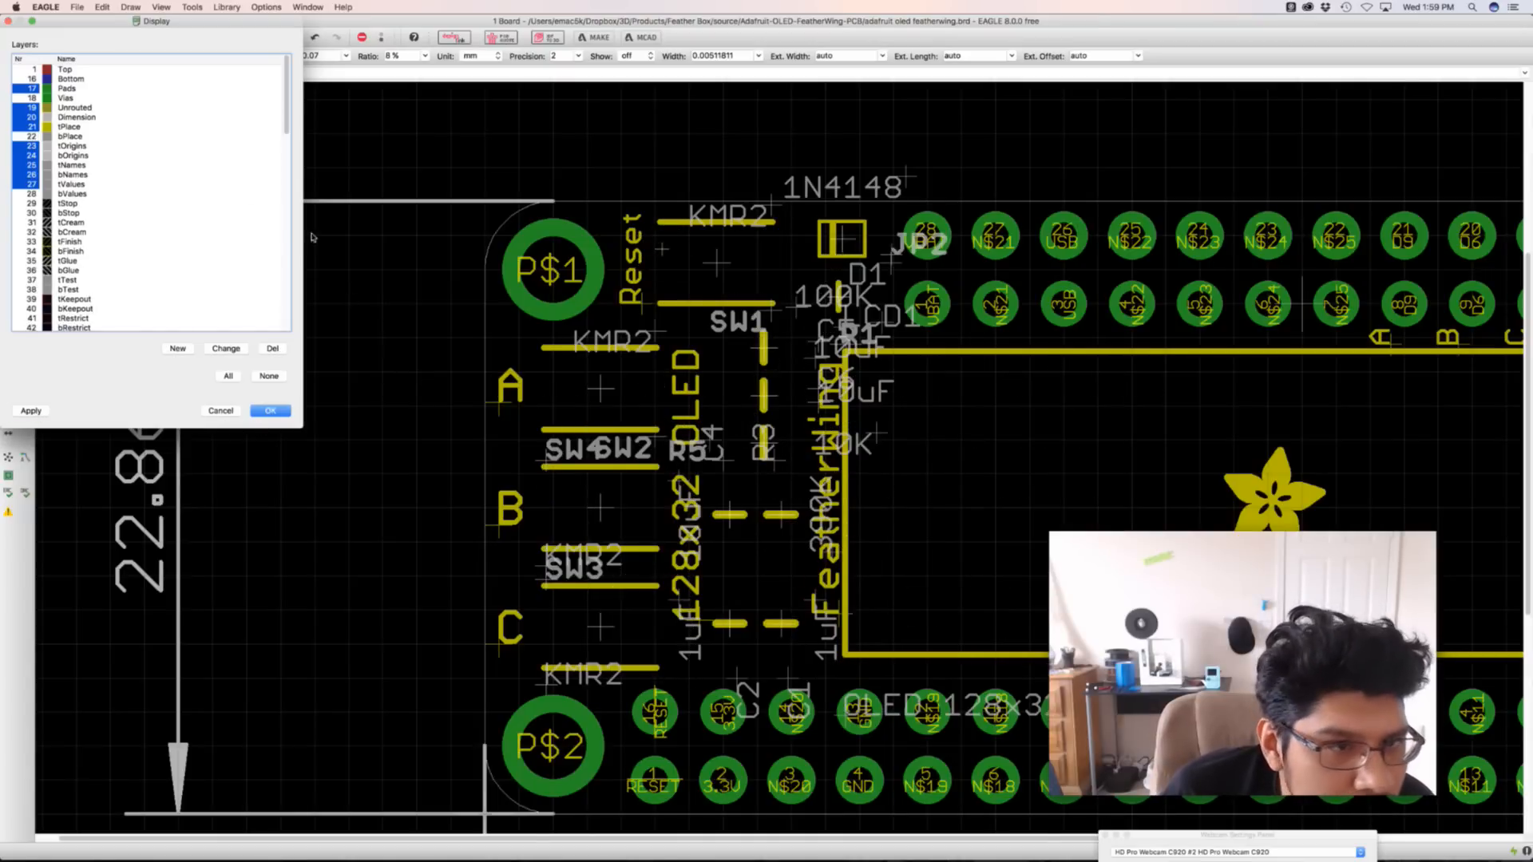
Hide the tOrigins and bOrigins layers, turn tOrigins back on, and apply and accept the layer display settings
left_click(32, 146)
left_click(33, 155)
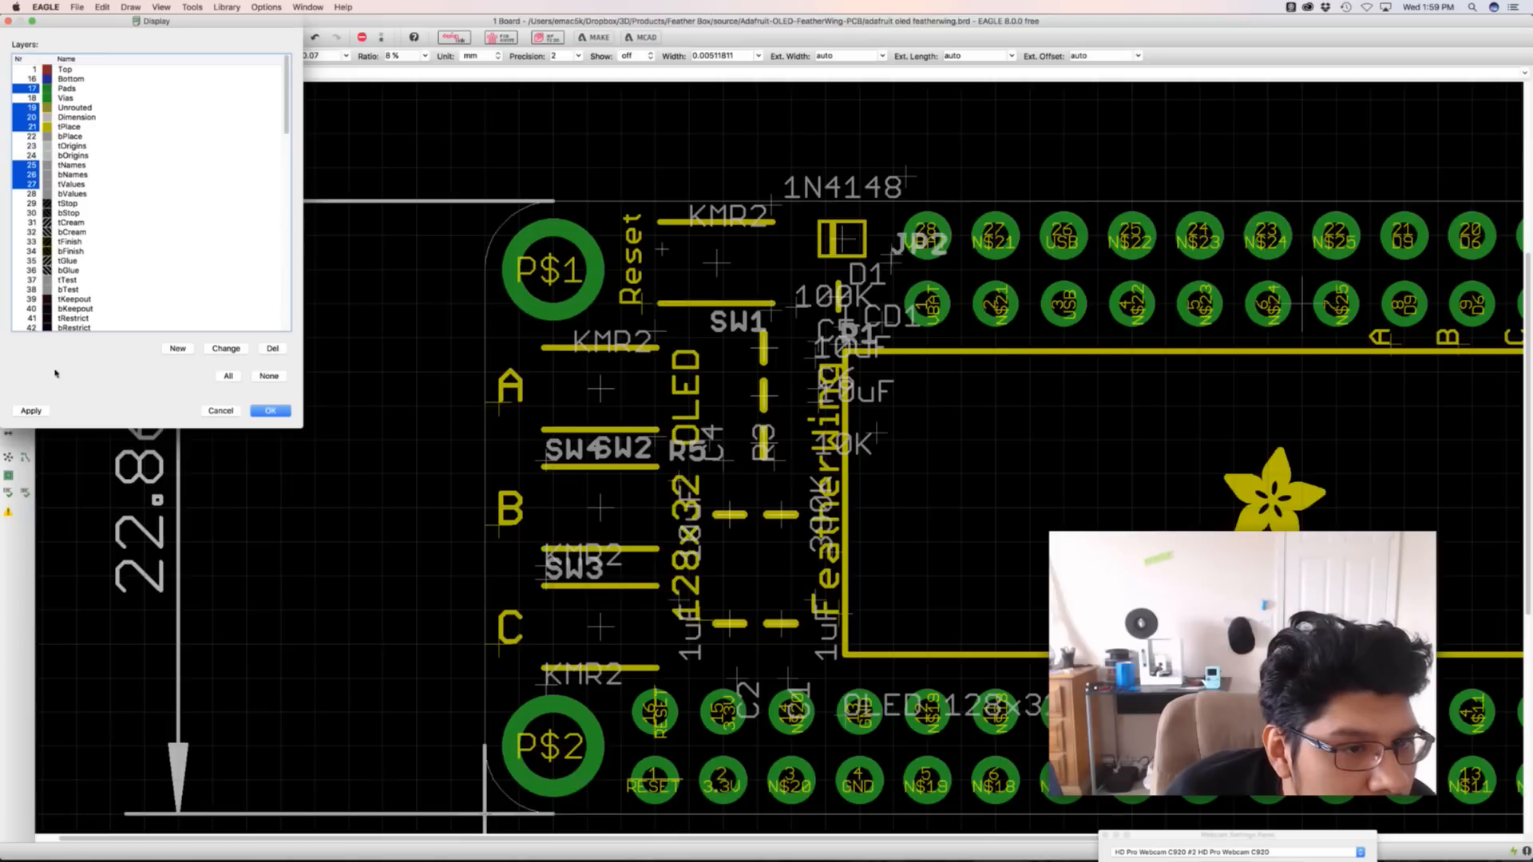
left_click(31, 411)
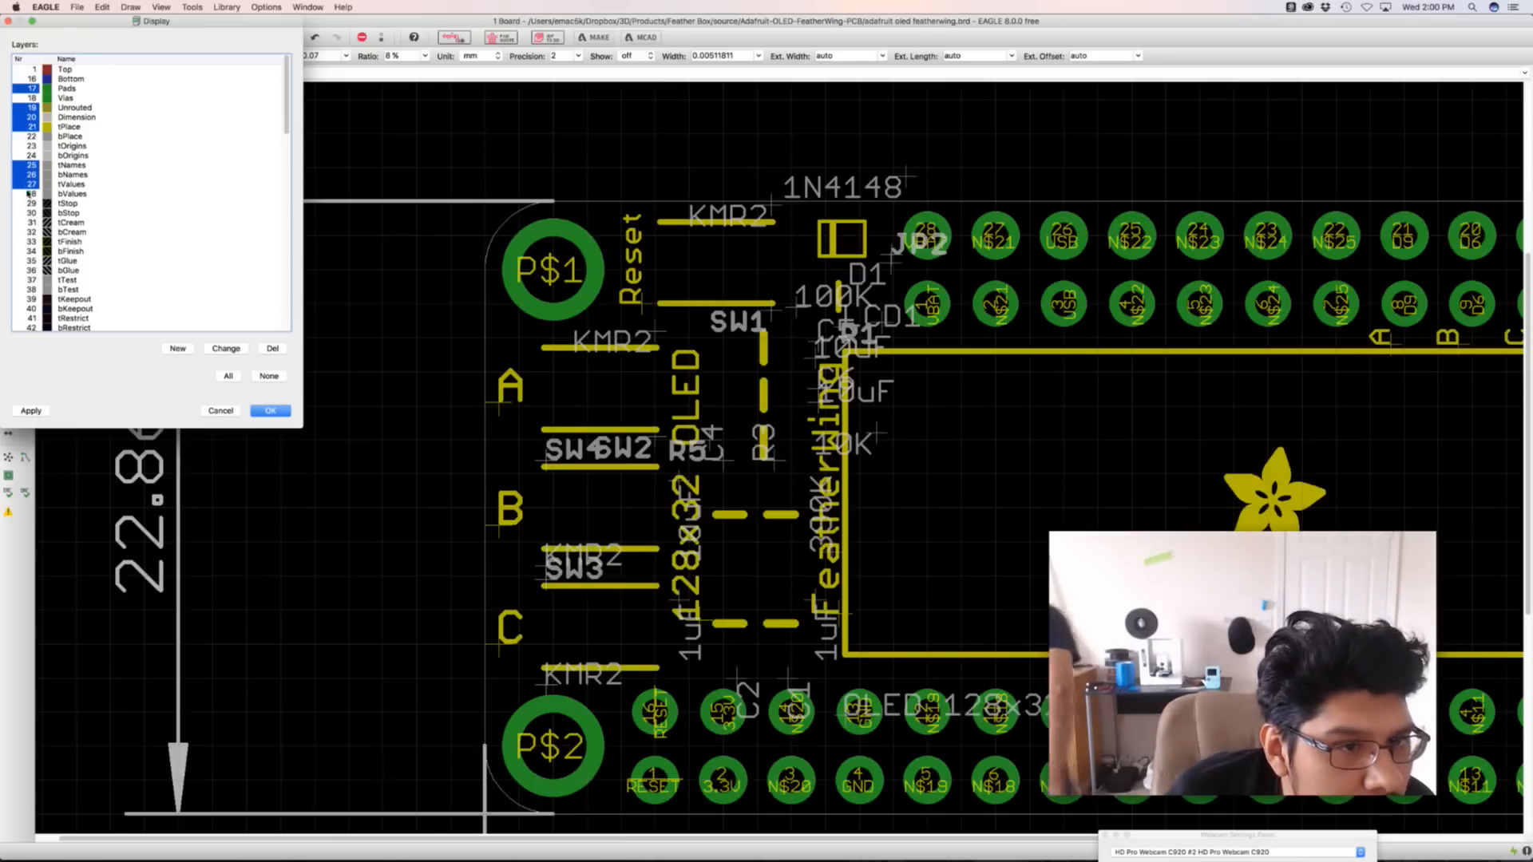
left_click(29, 147)
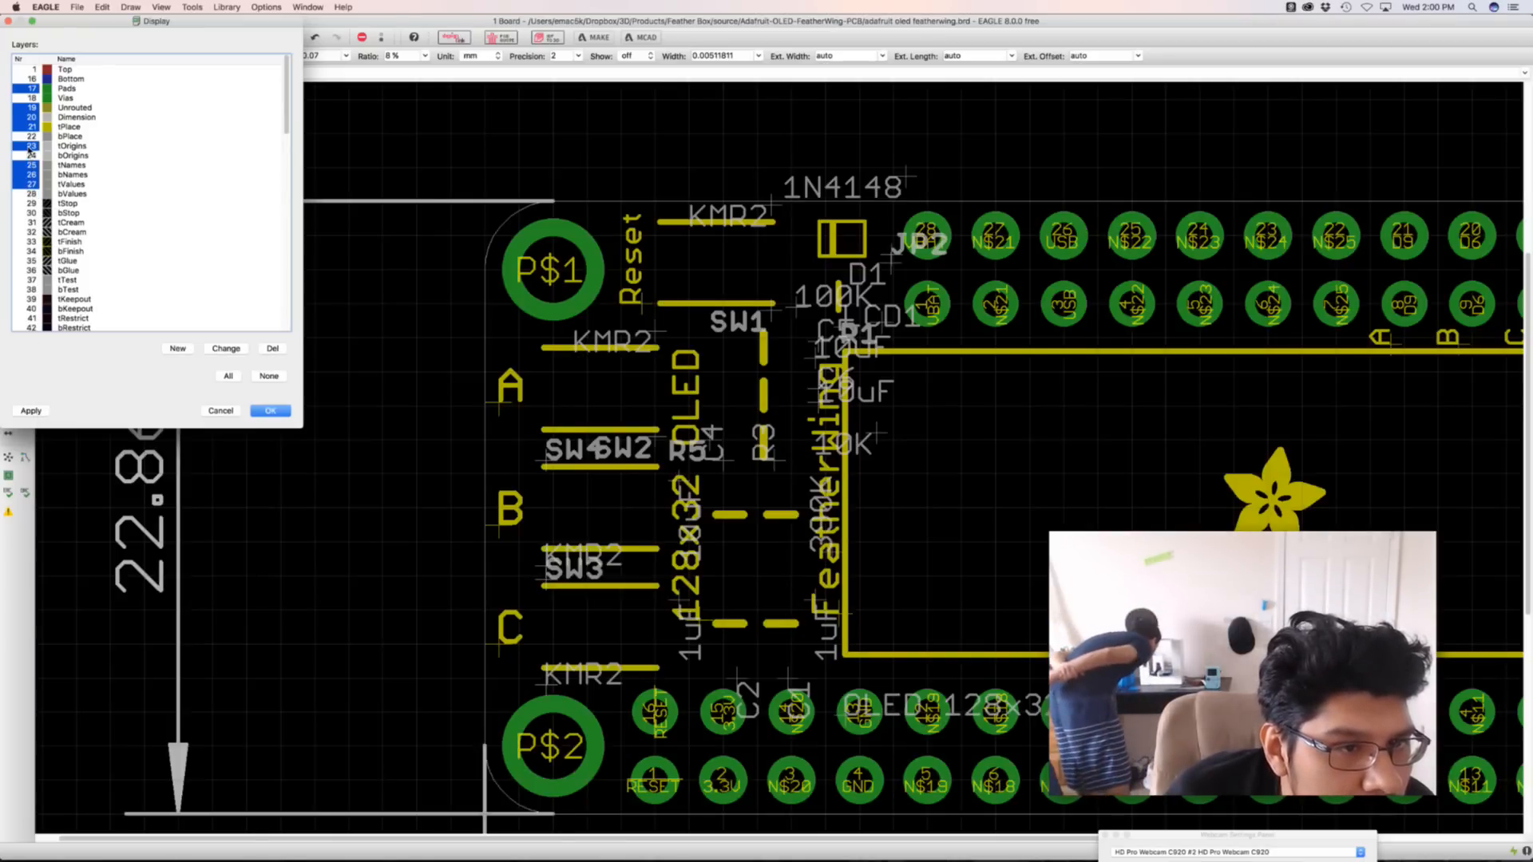
left_click(31, 410)
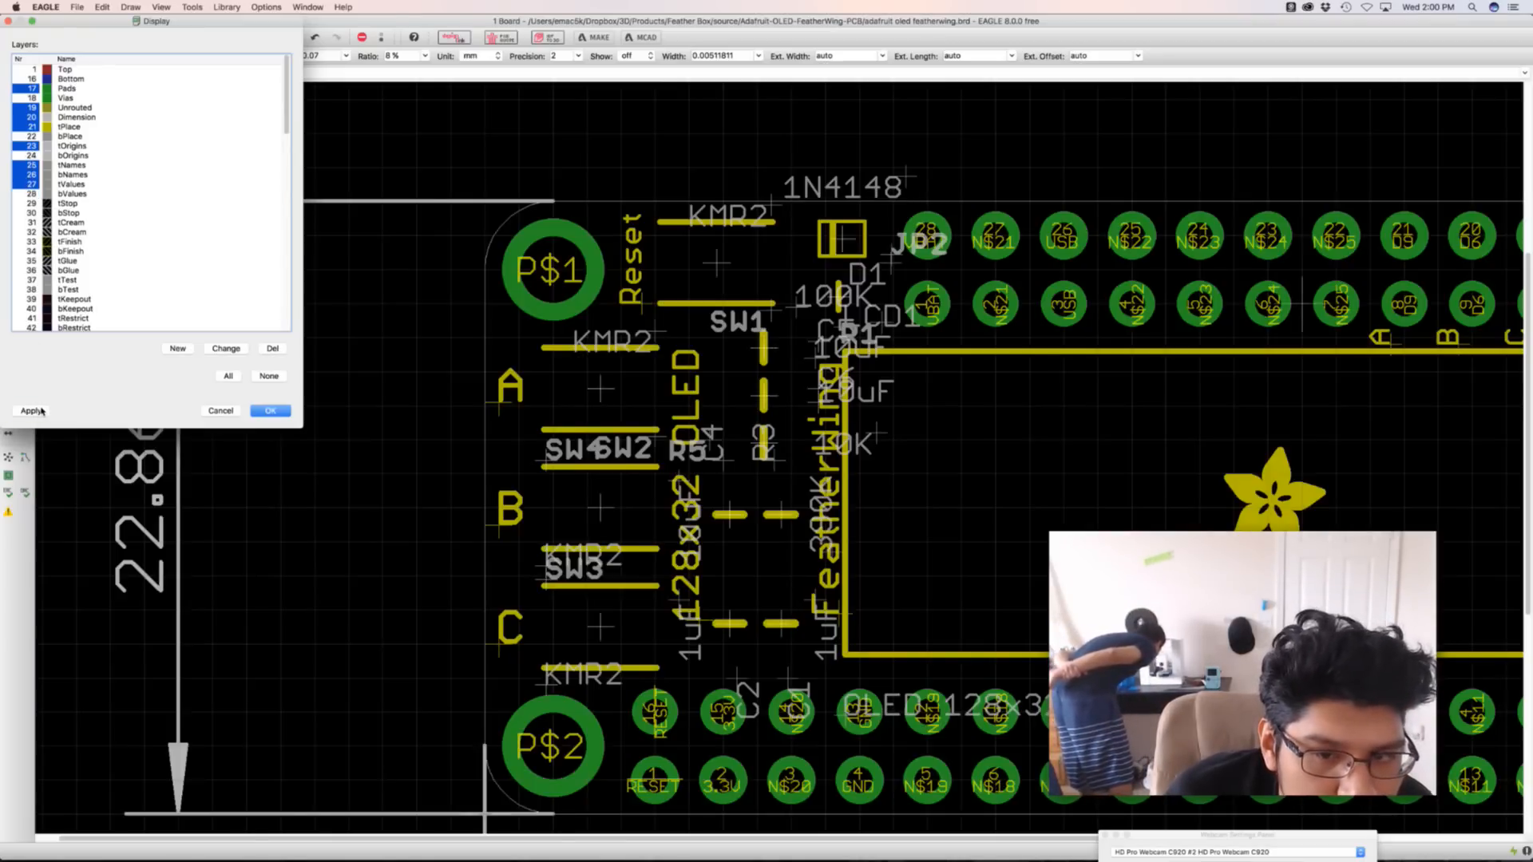
left_click(270, 410)
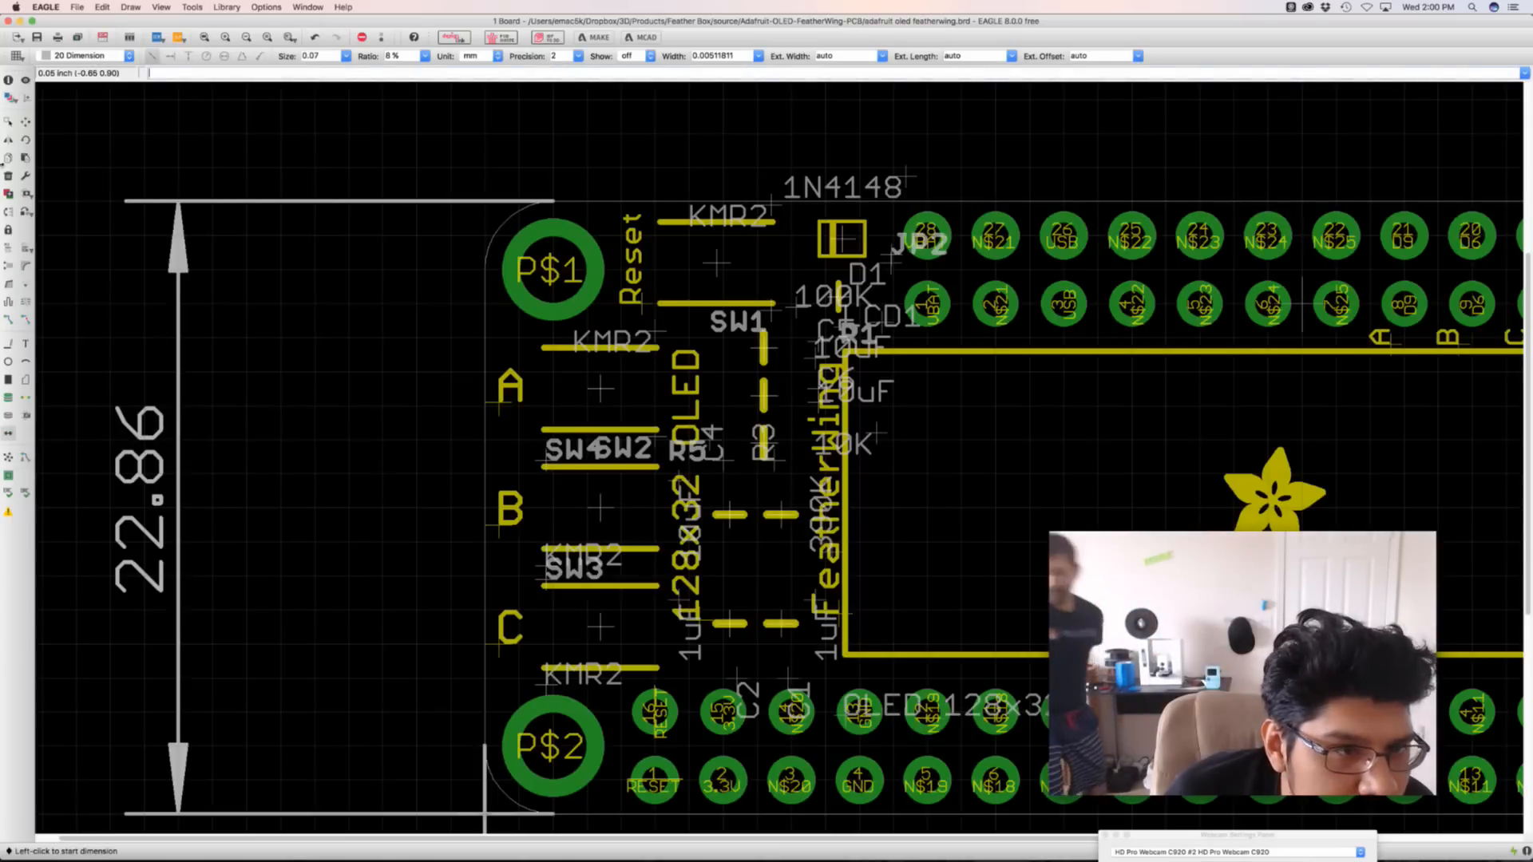
Pick up the SW2 switch beside label A and the switch beside label B with the Move tool, putting both back in place
left_click(25, 122)
left_click(579, 384)
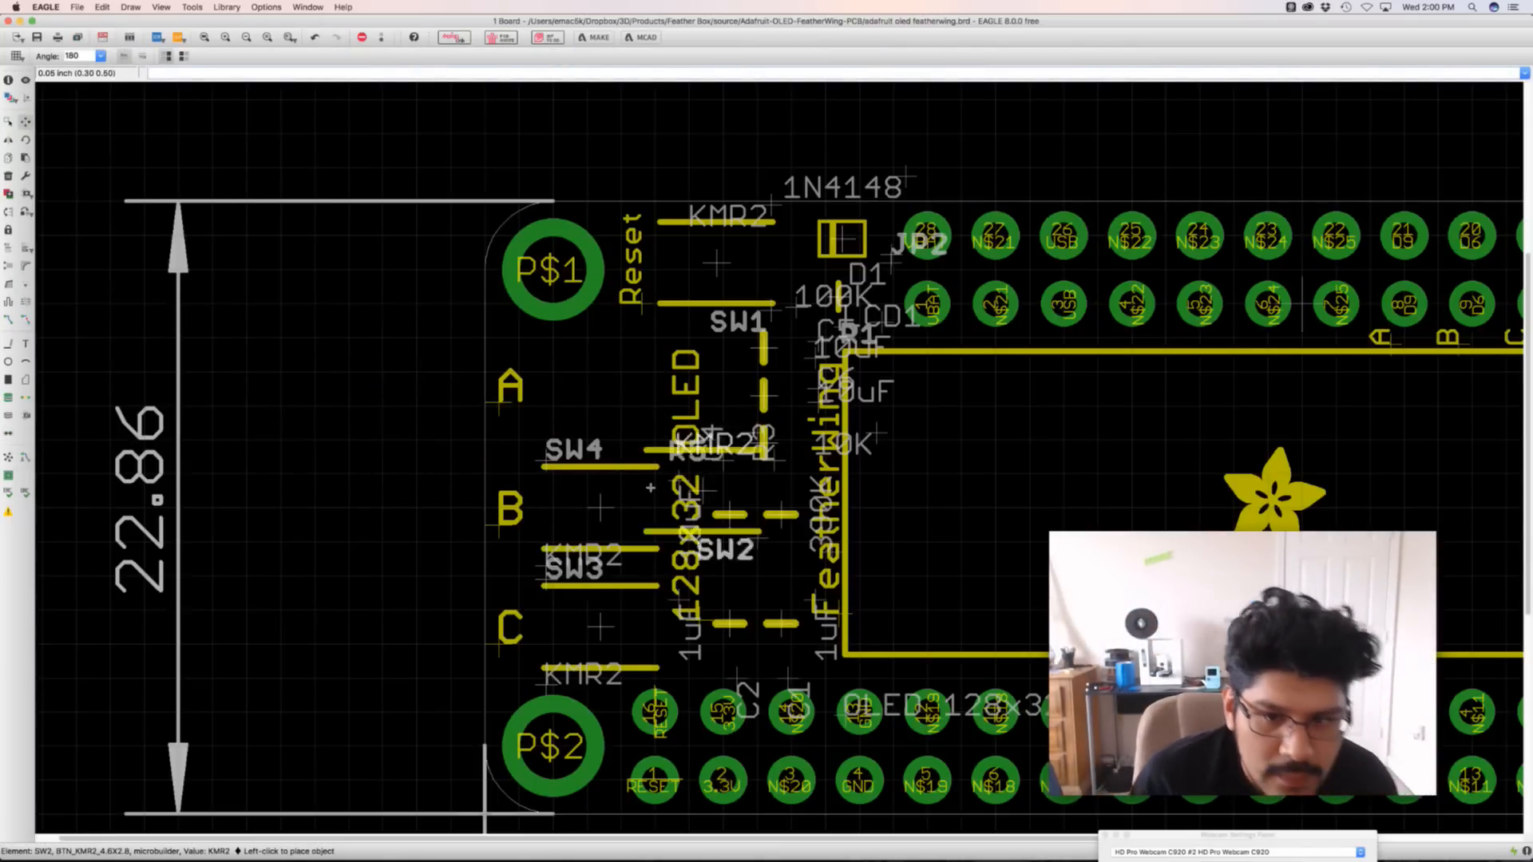
left_click(573, 391)
scroll(605, 398, "up", 2)
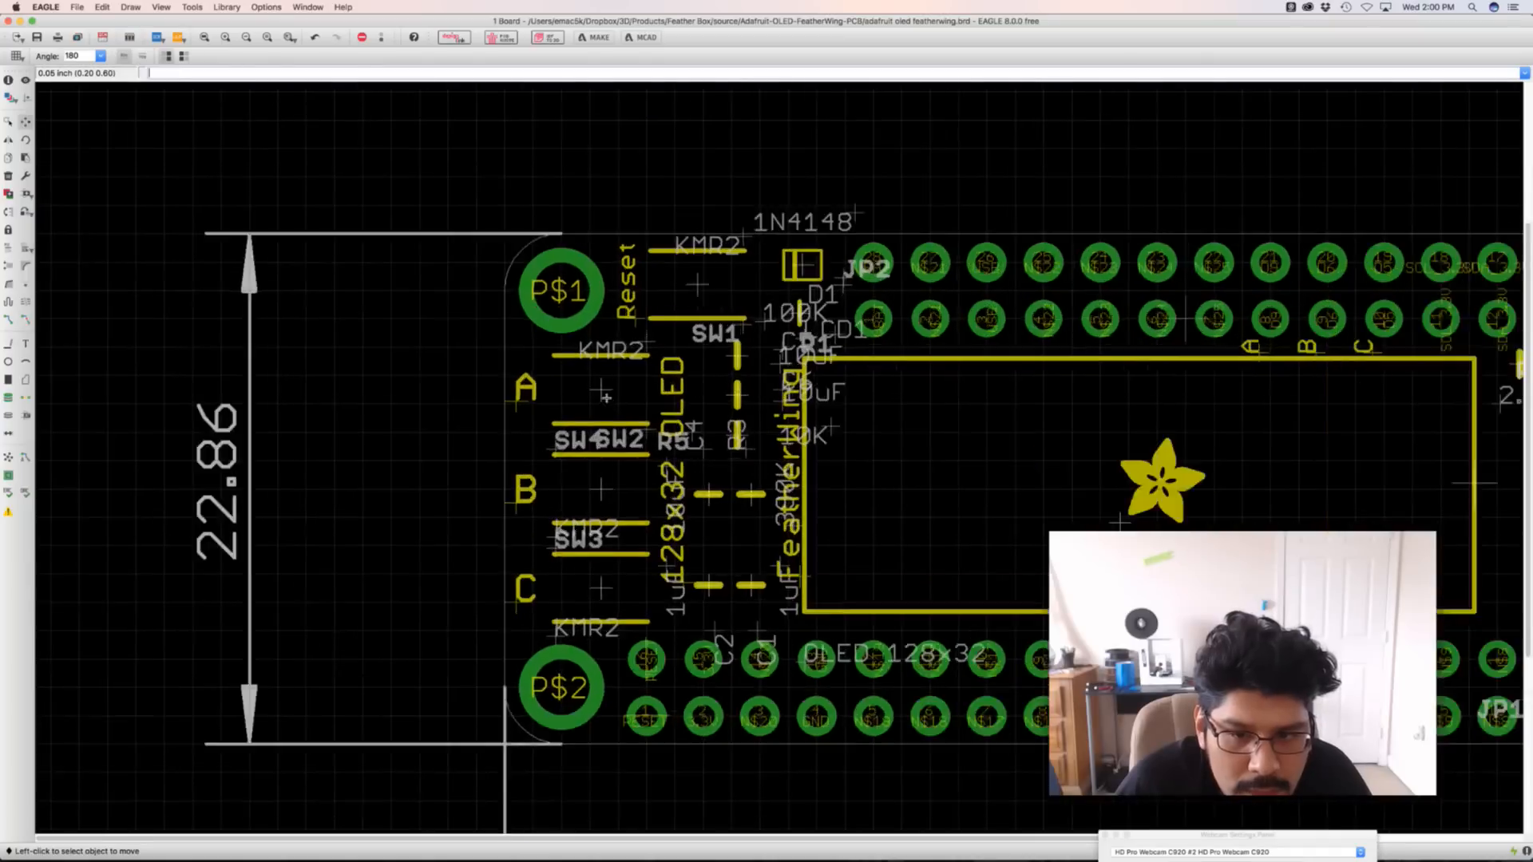
left_click(602, 537)
left_click(599, 532)
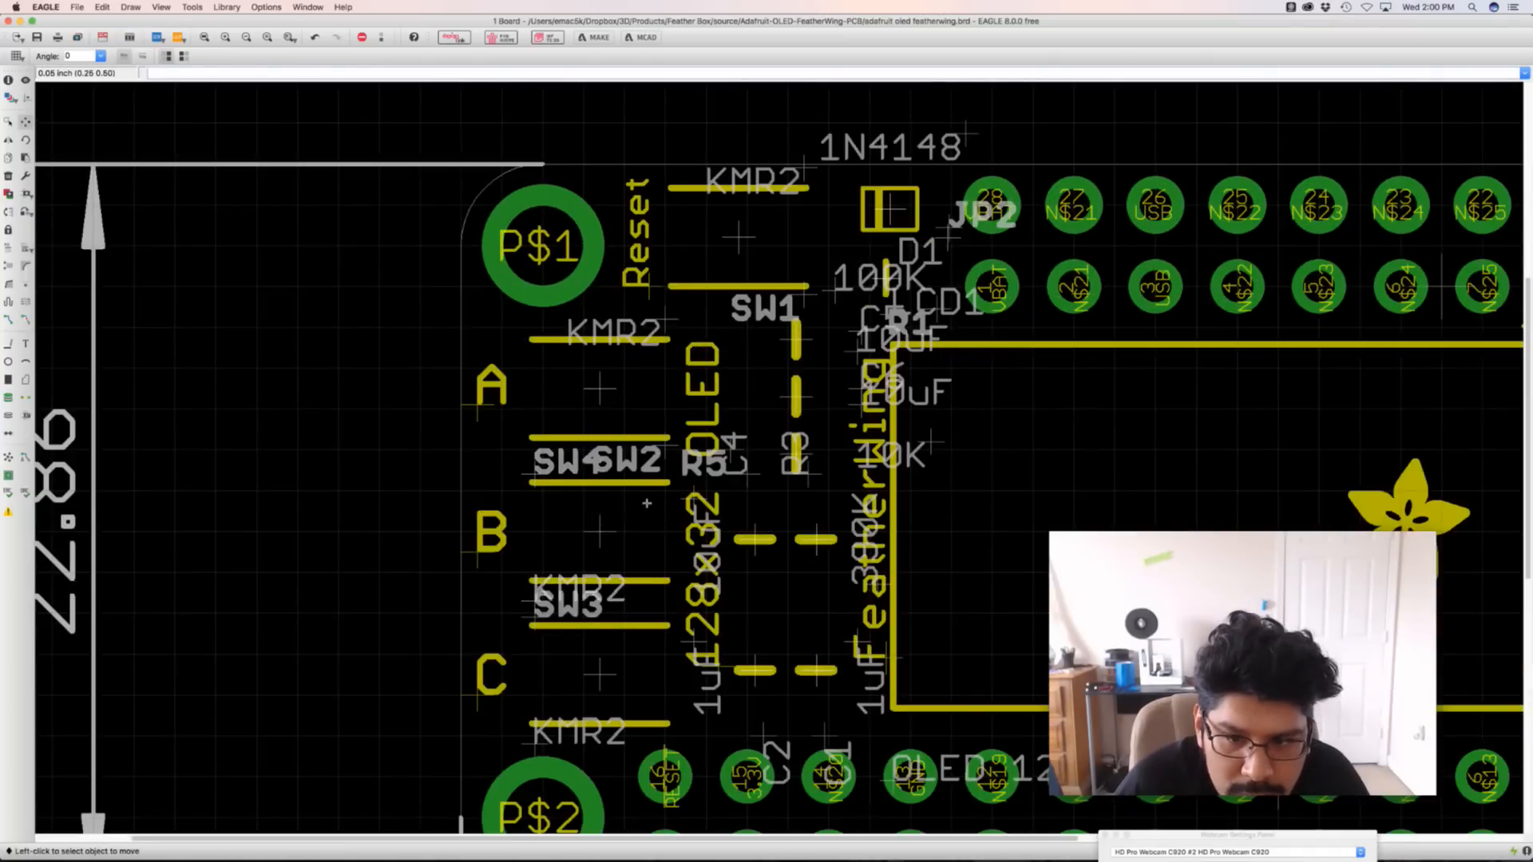
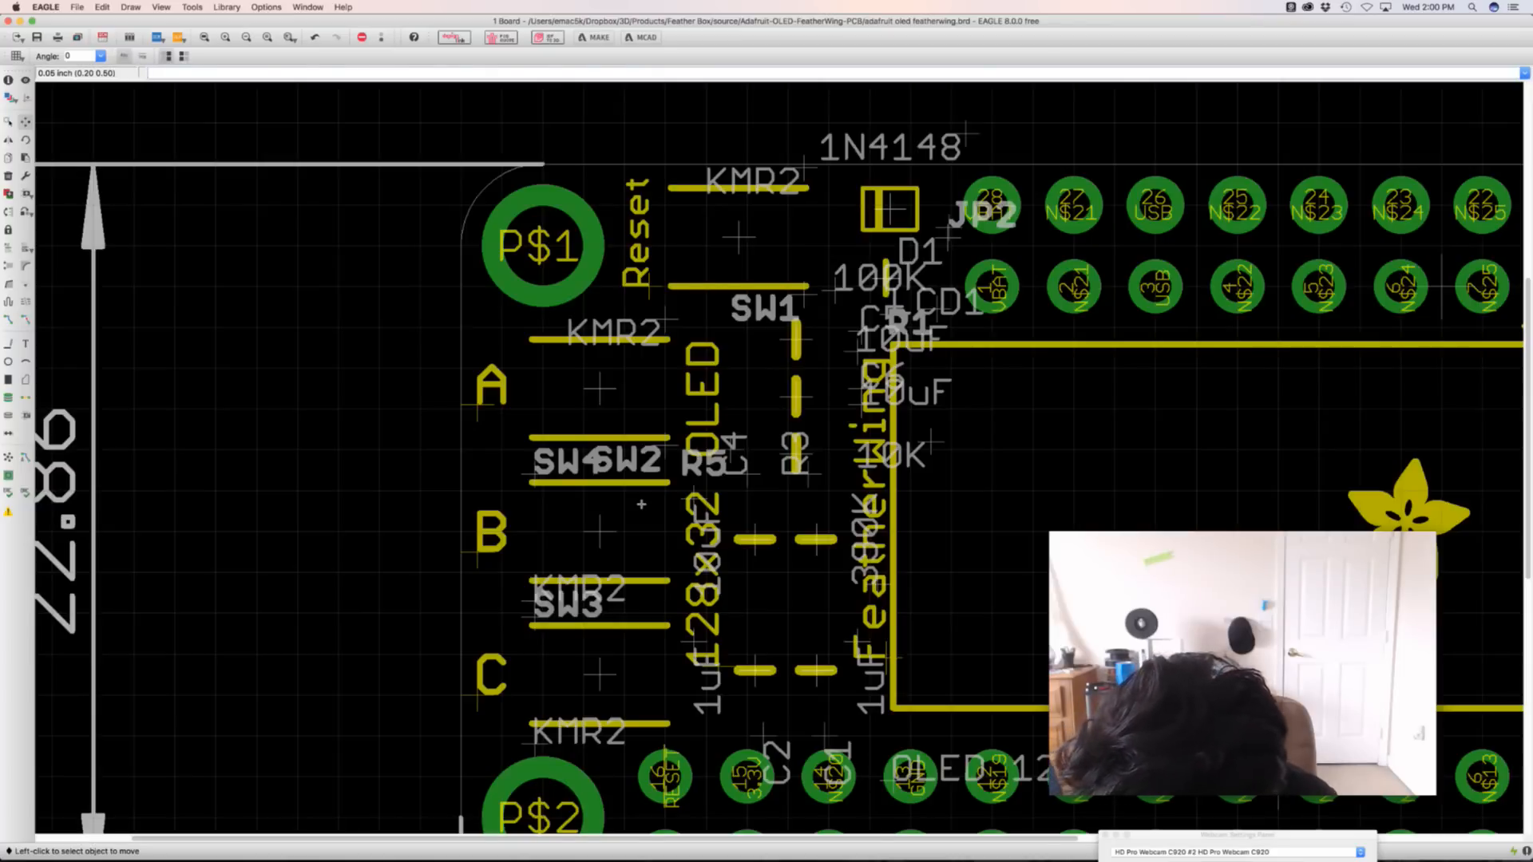
Dimension the vertical spacing between the P$1 and P$2 mounting hole centres, placing the line between the board edge and the overall height dimension
scroll(776, 504, "down", 10)
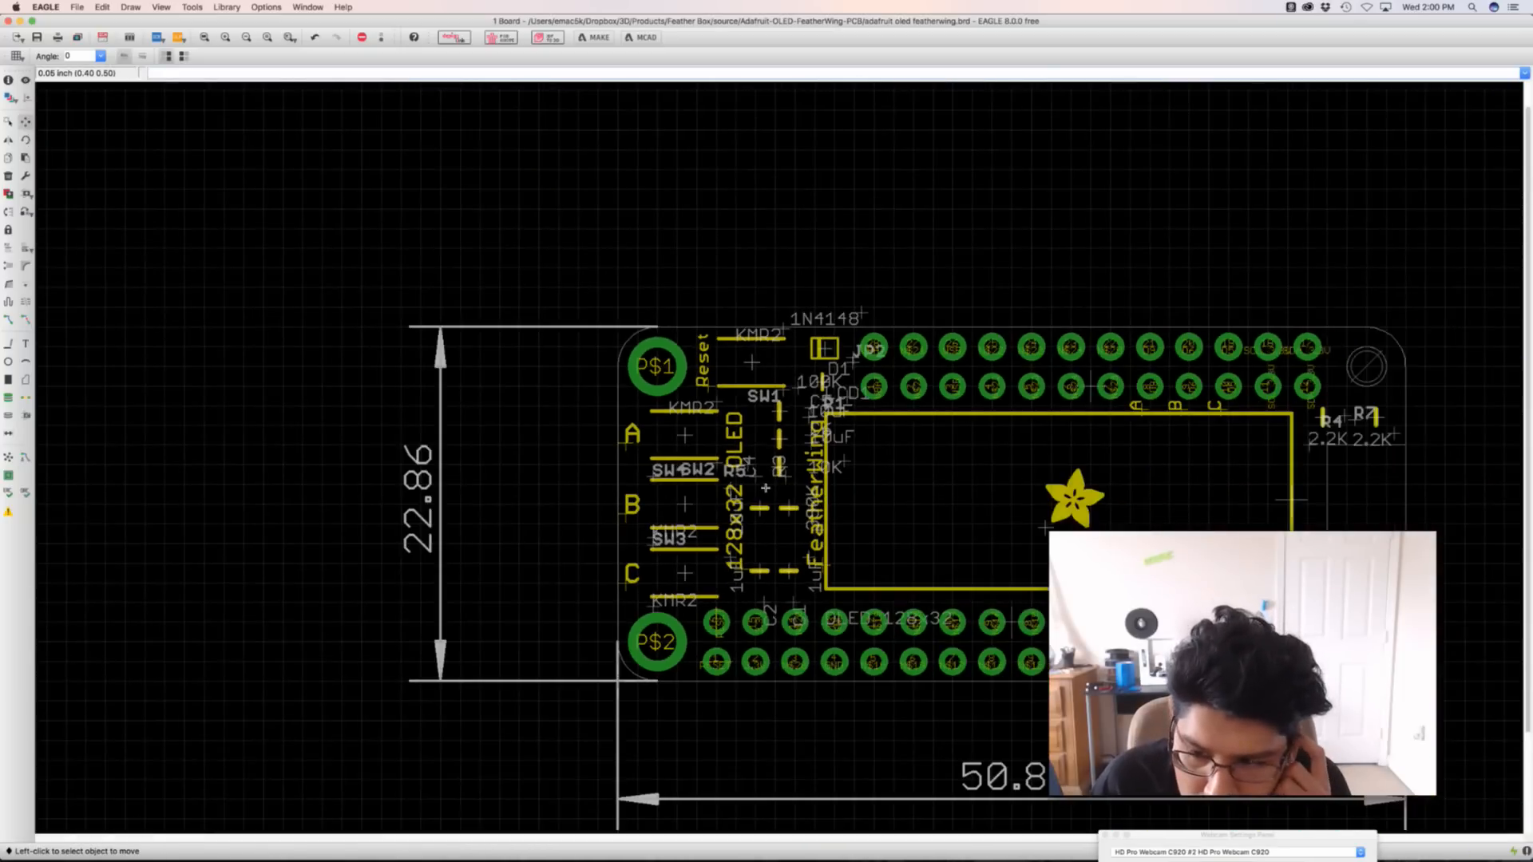
scroll(765, 487, "up", 2)
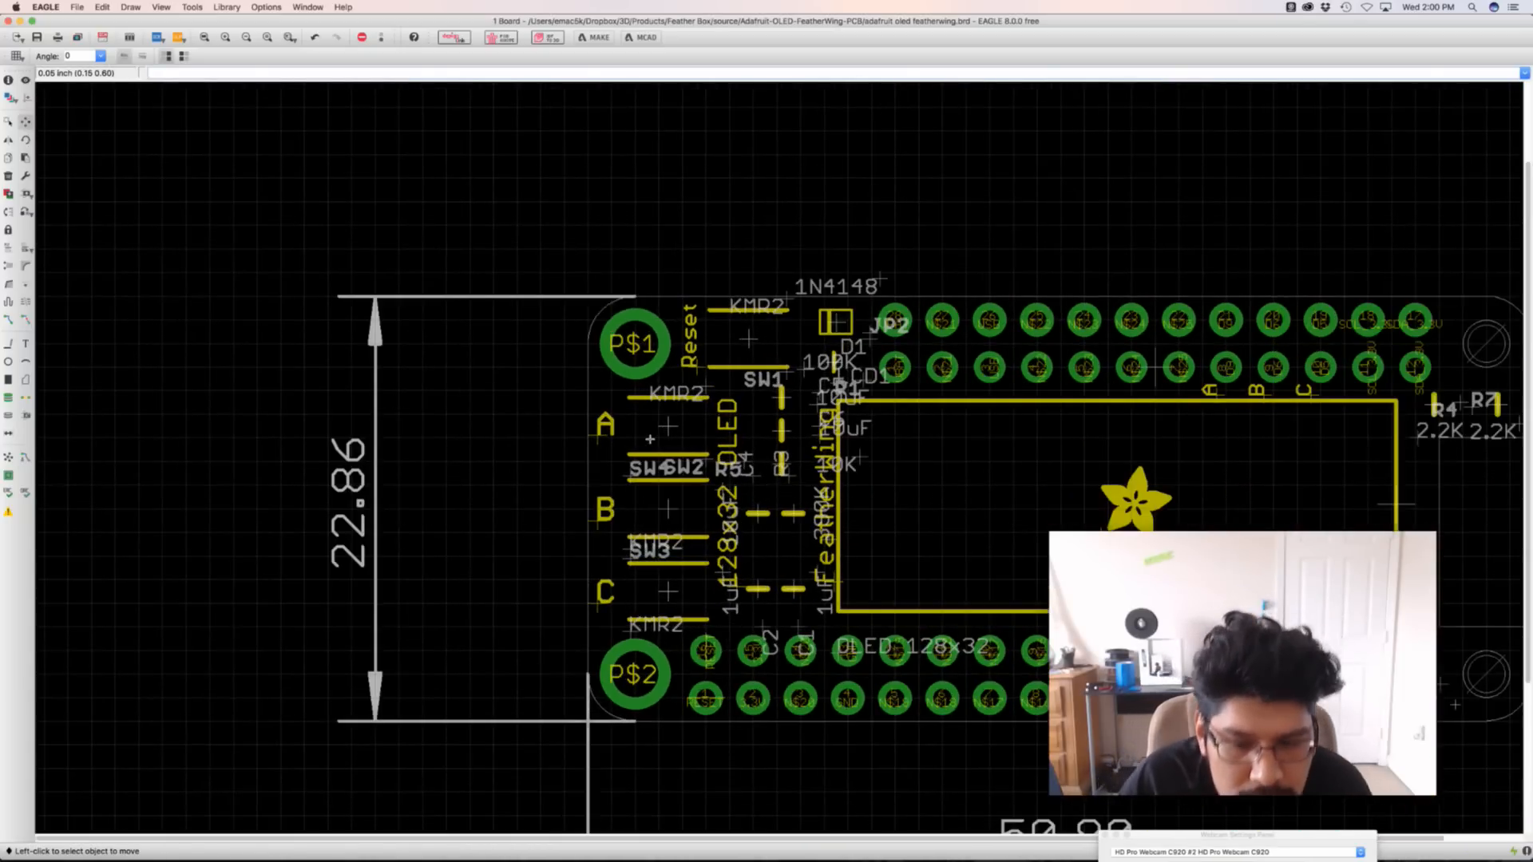
scroll(624, 352, "down", 1)
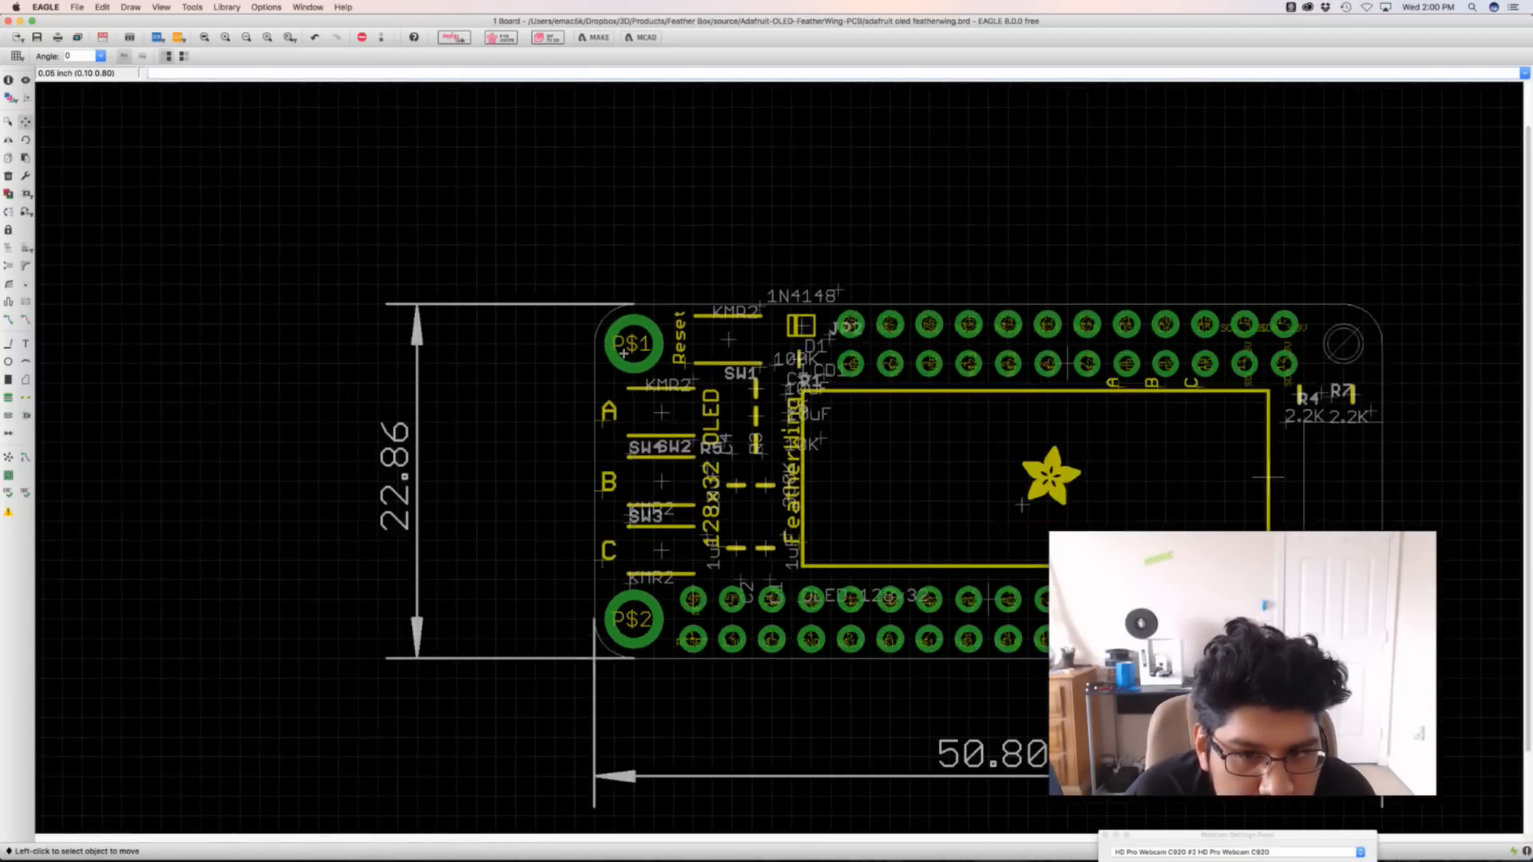
scroll(624, 352, "up", 4)
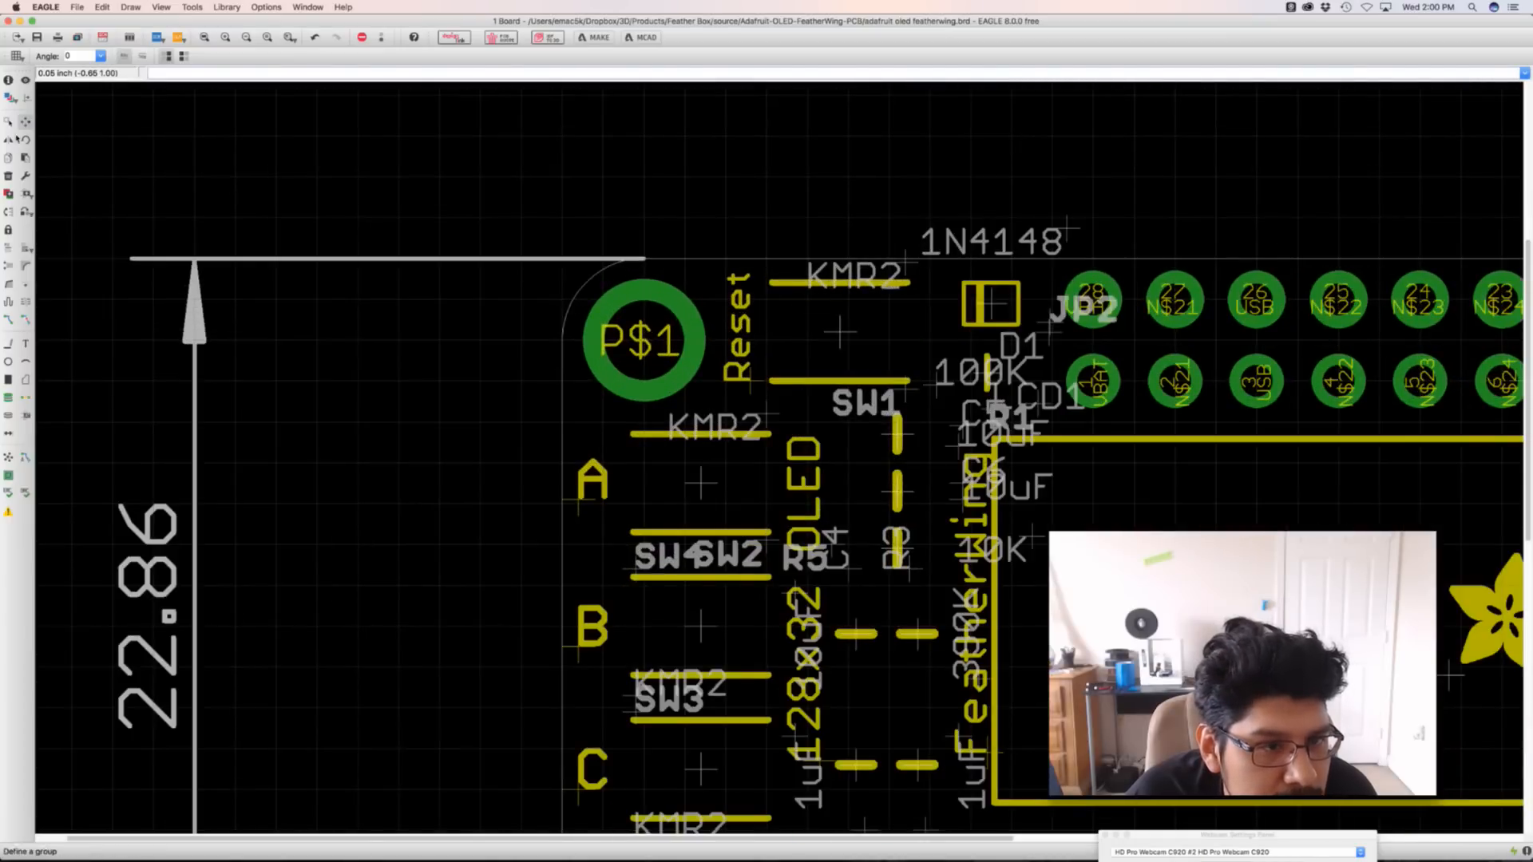
left_click(8, 434)
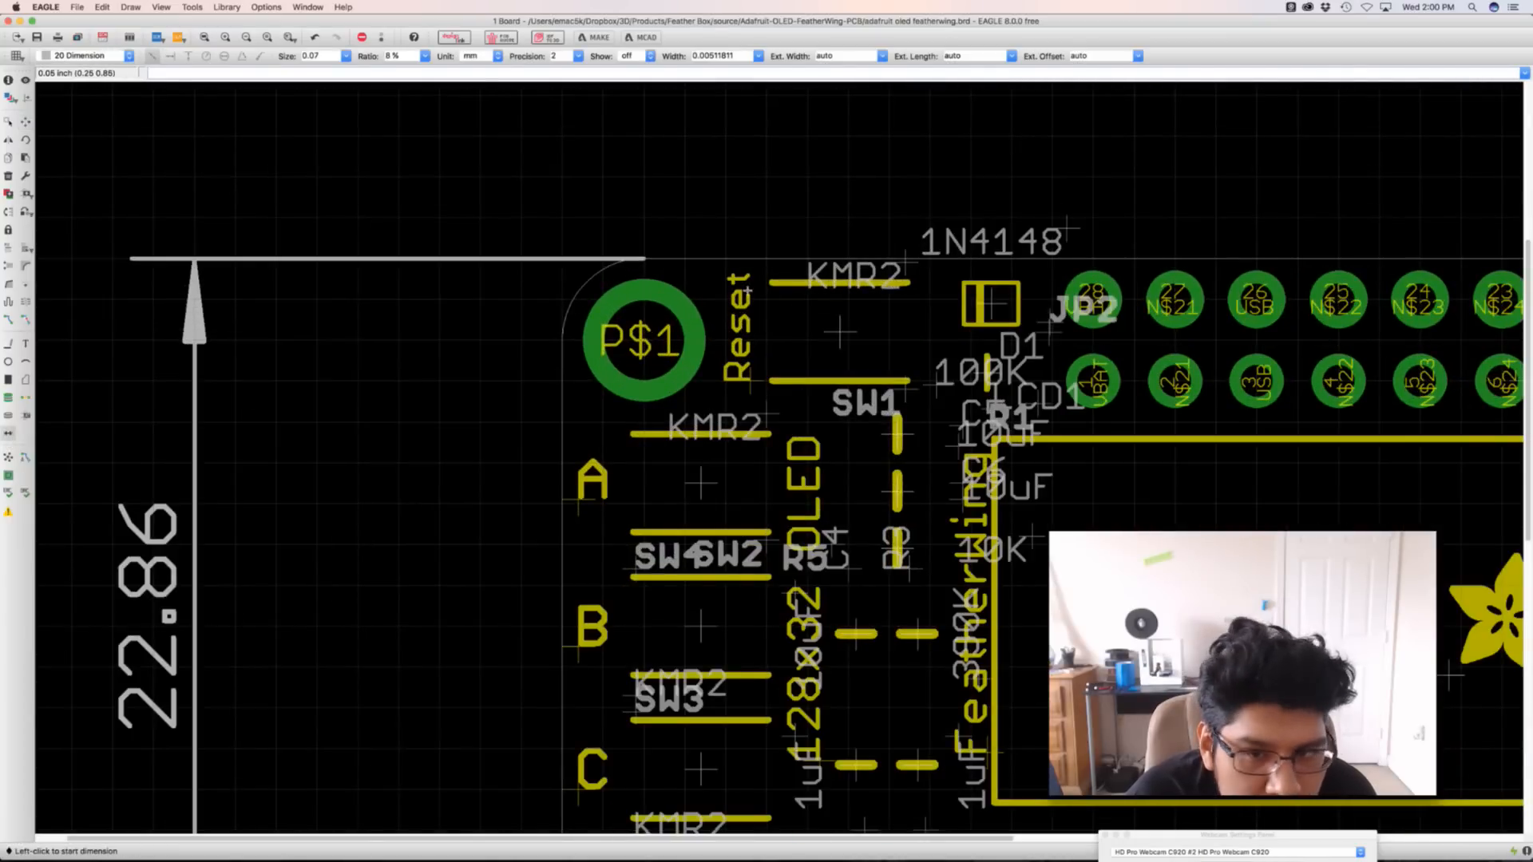
left_click(643, 345)
scroll(563, 539, "down", 5)
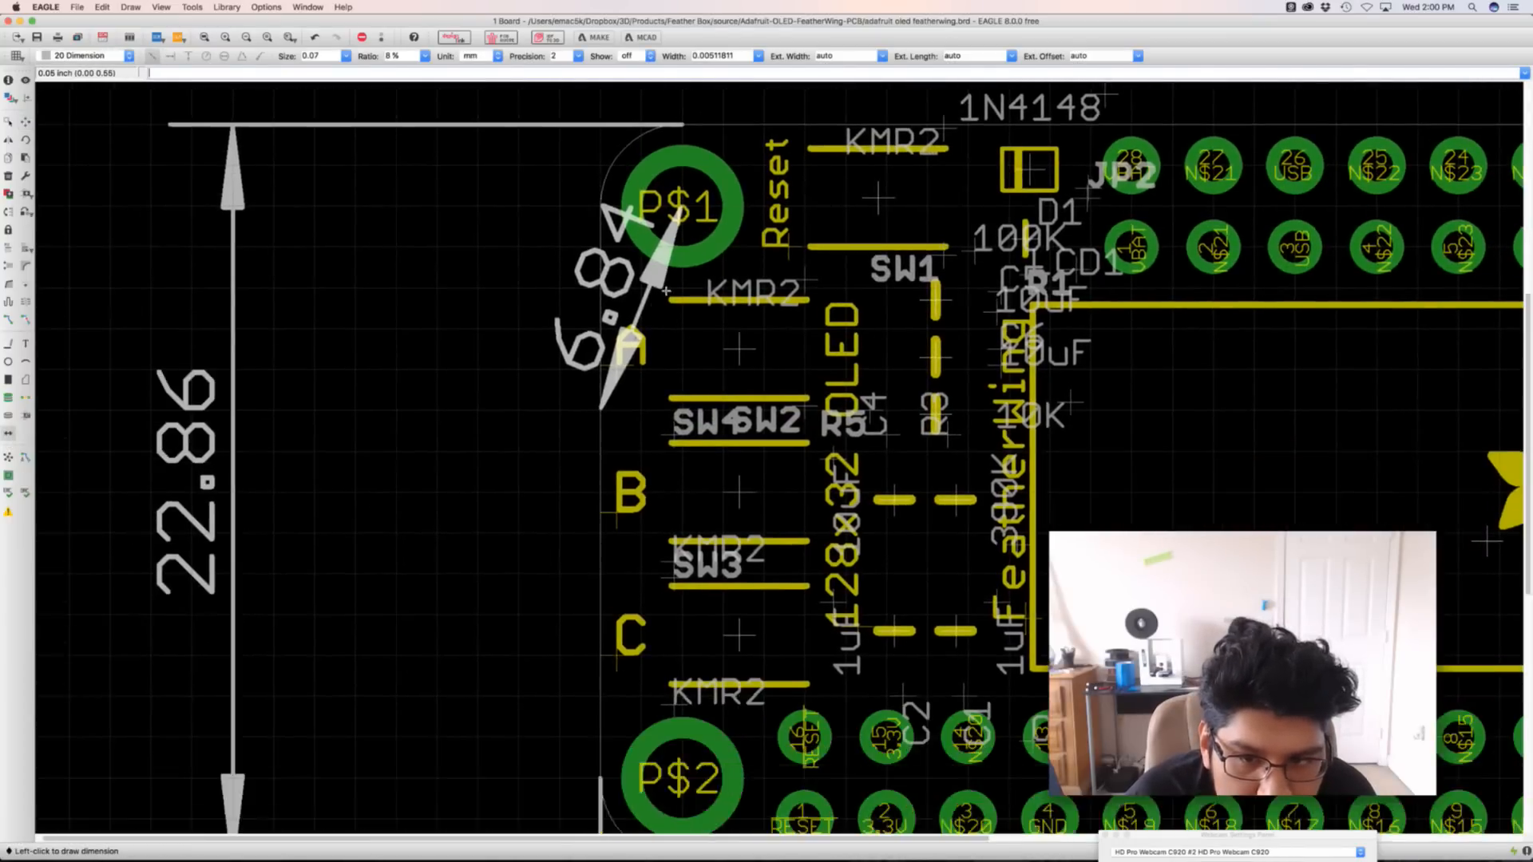
left_click(786, 607)
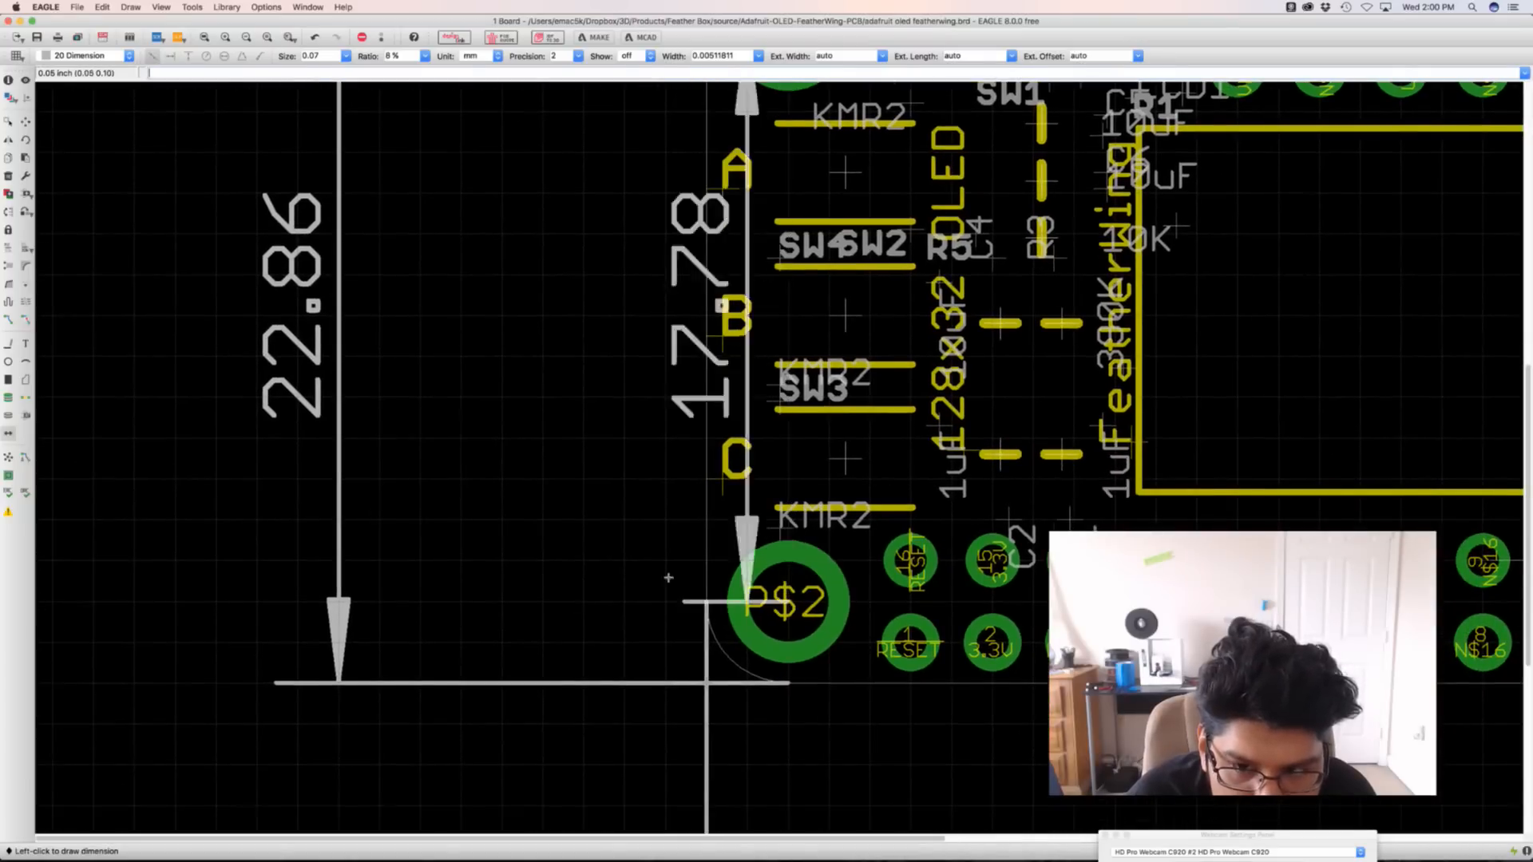
left_click(476, 381)
scroll(513, 387, "up", 2)
scroll(514, 387, "down", 2)
scroll(513, 388, "down", 3)
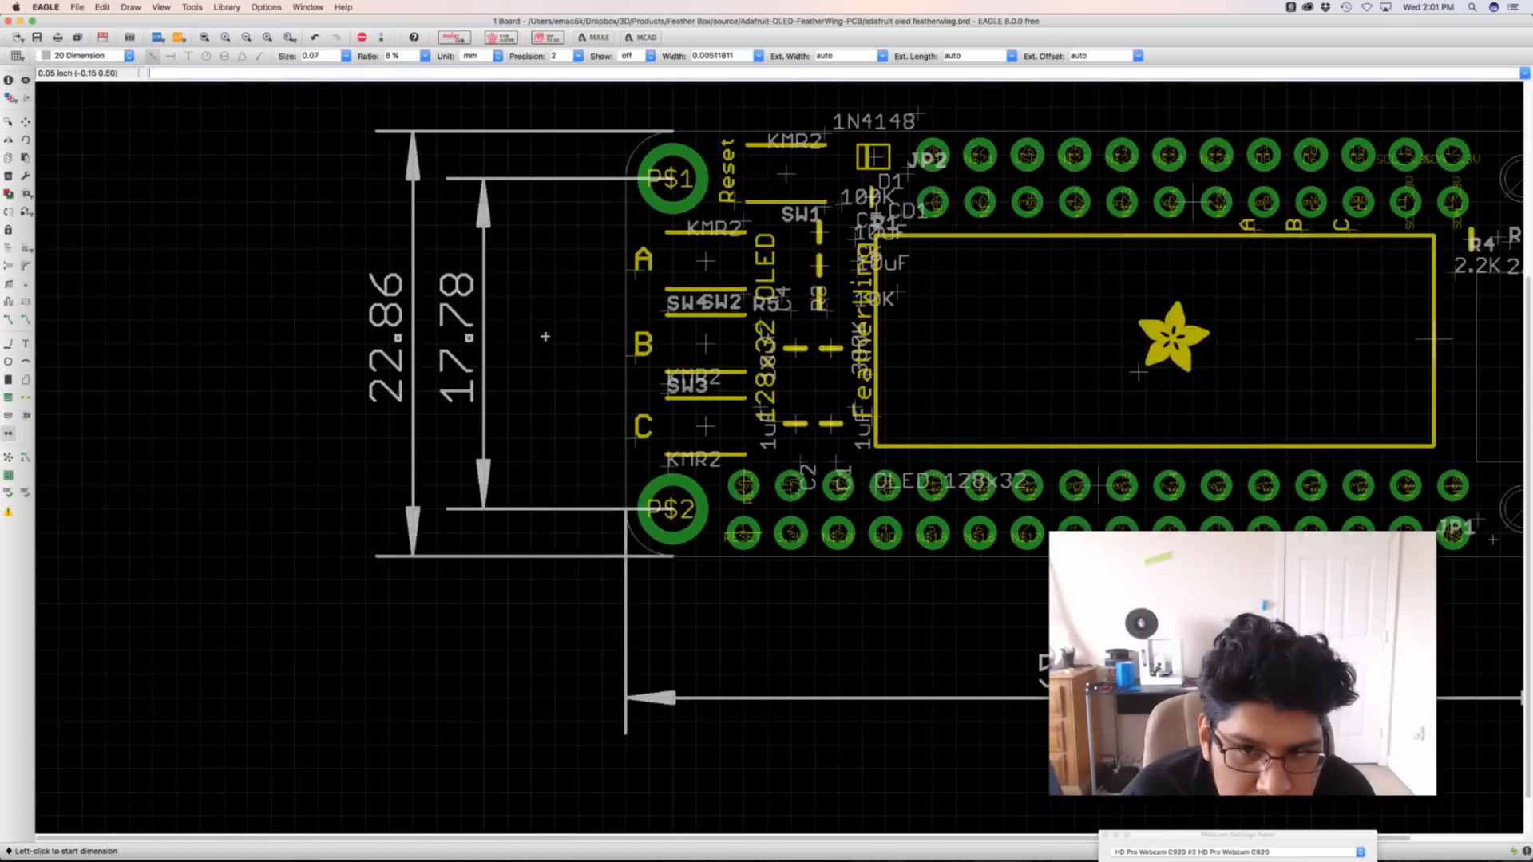
middle_click_drag(545, 337, 545, 432)
scroll(591, 344, "down", 1)
scroll(641, 314, "down", 1)
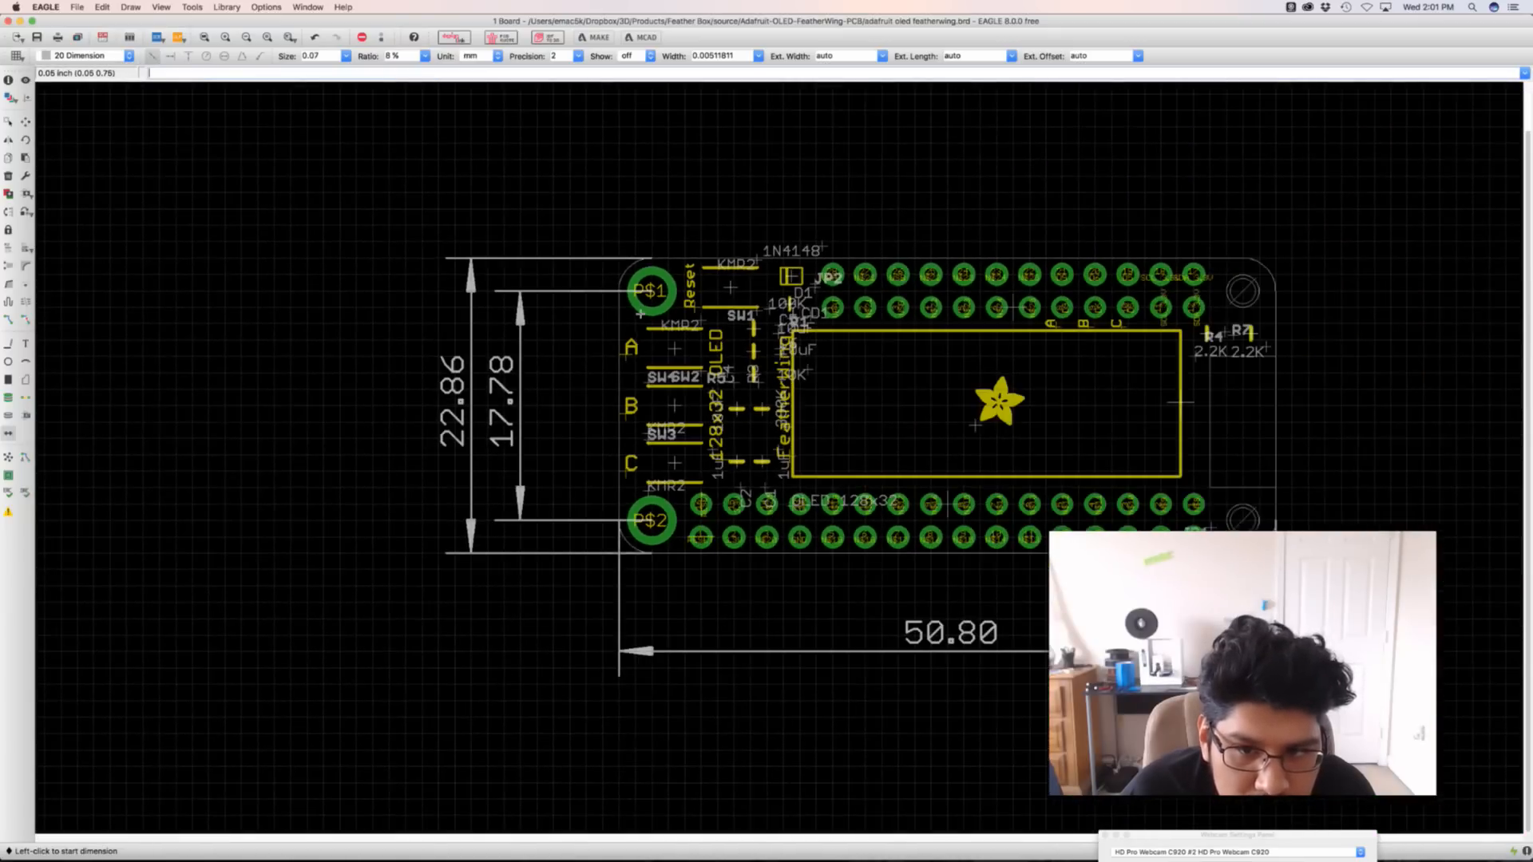
Move the flower logo inside the OLED outline slightly towards the board's upper edge with the Move tool
scroll(640, 314, "up", 3)
middle_click_drag(832, 363, 429, 226)
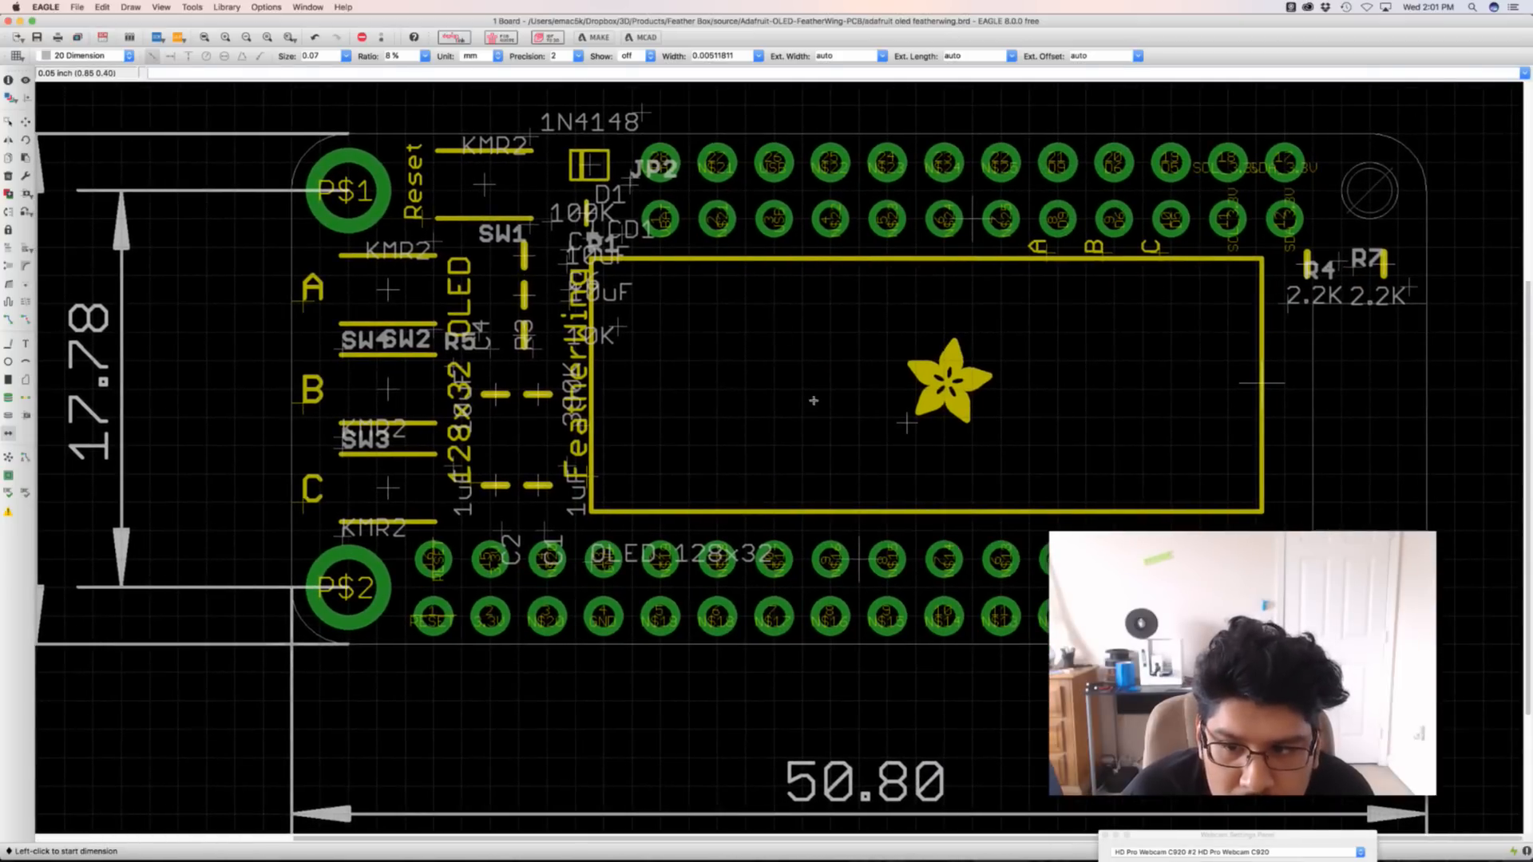
left_click(26, 121)
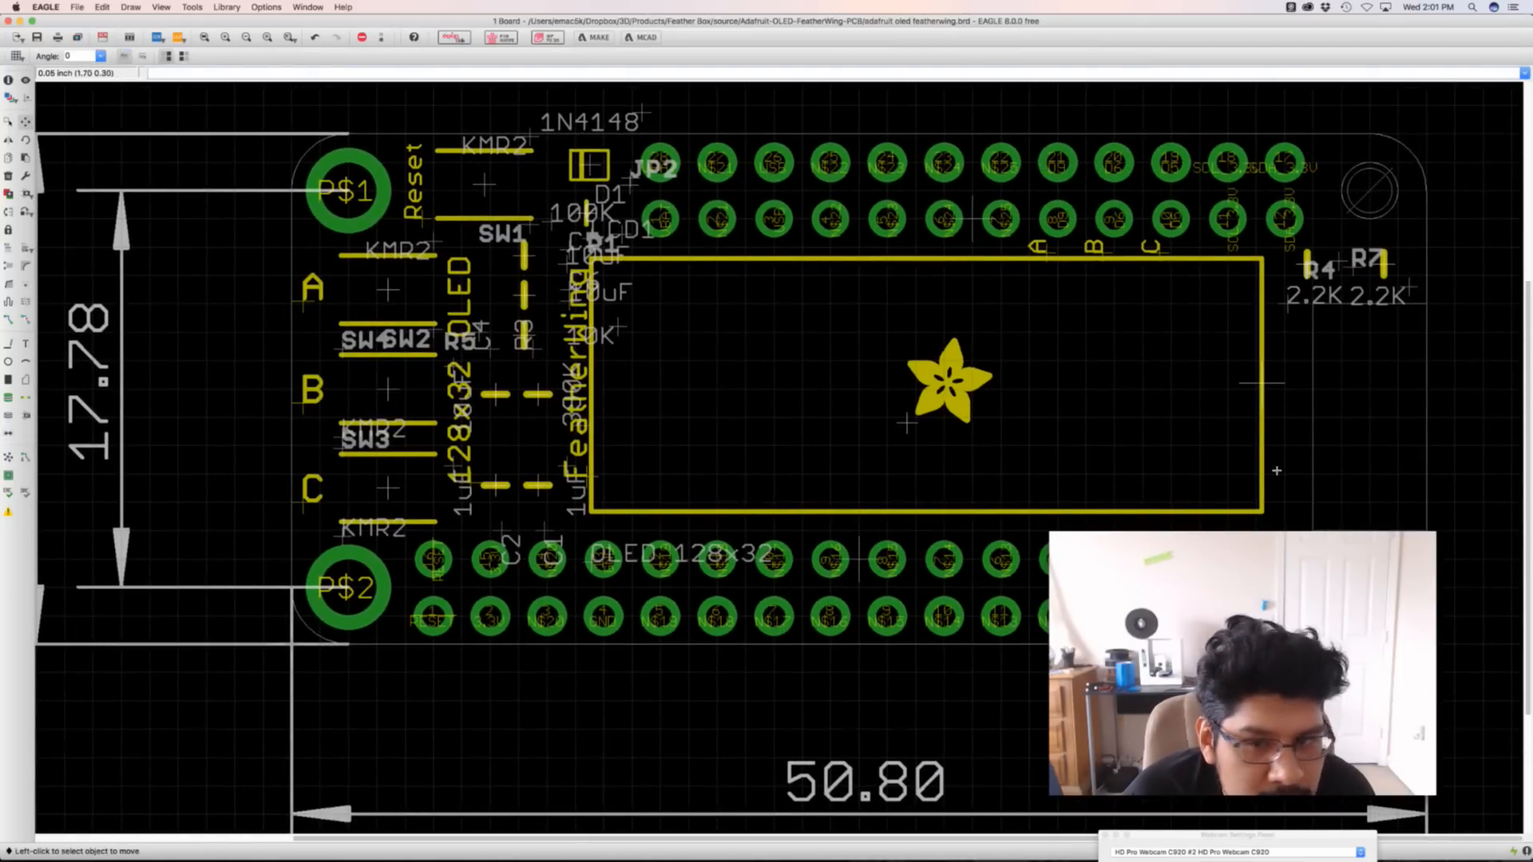
left_click(909, 430)
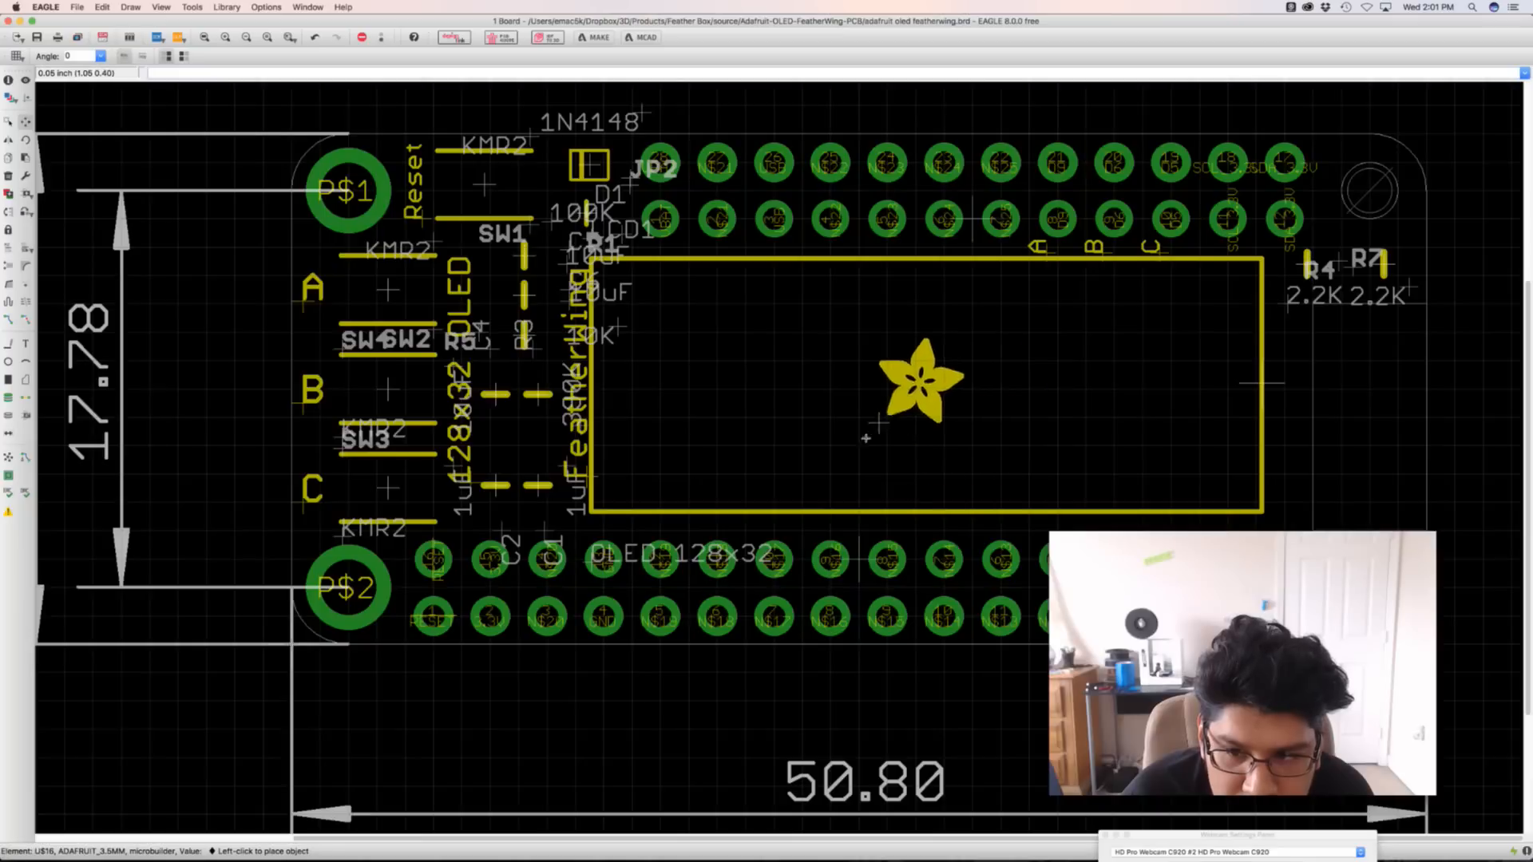
left_click(926, 405)
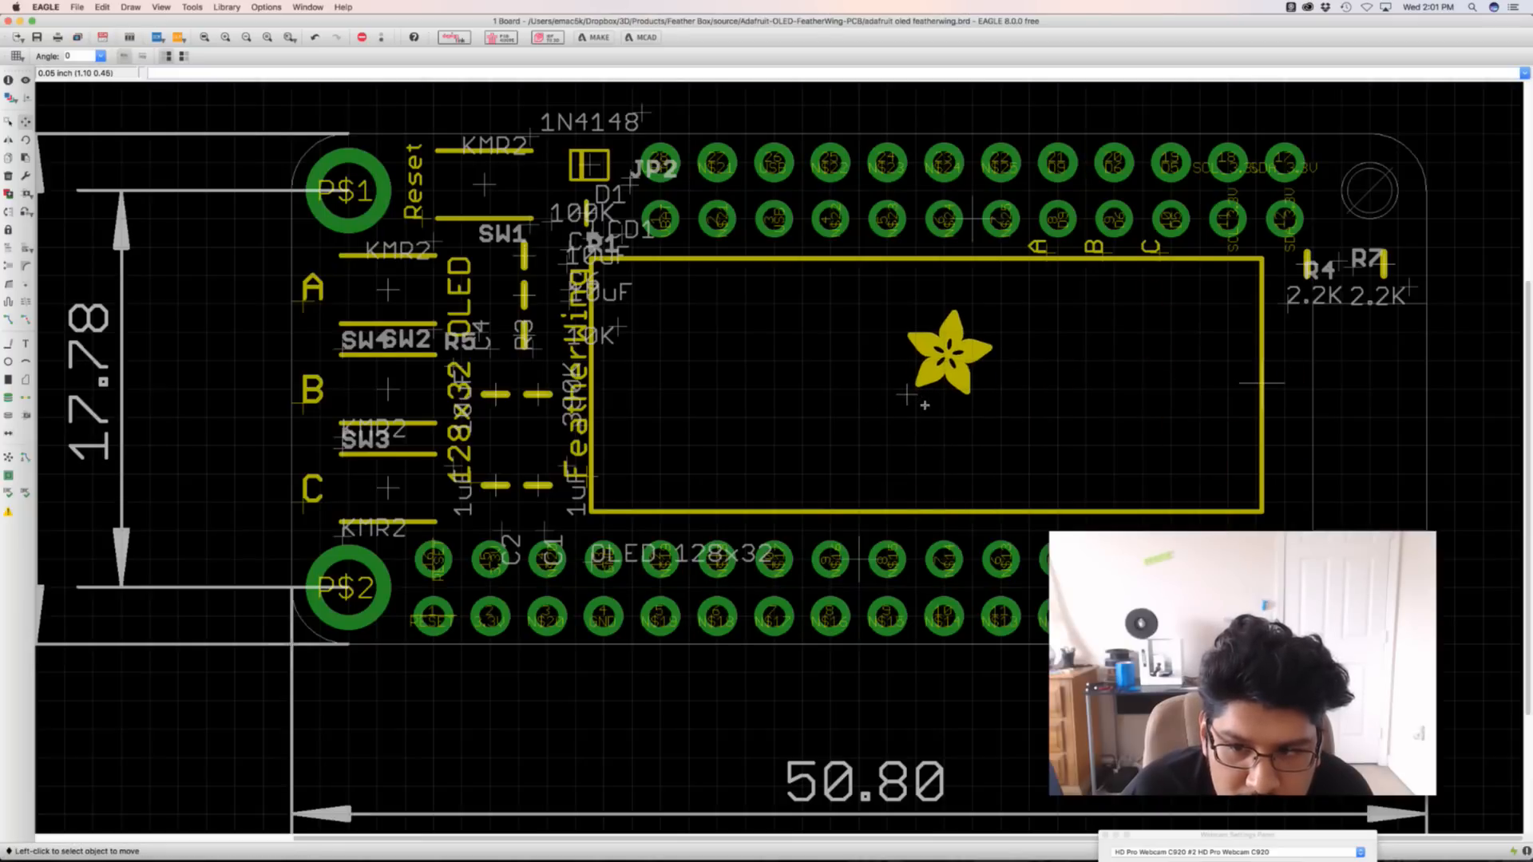
Pick up the LCD1 OLED 128x32 display outline with the Move tool and put it back in place
scroll(843, 429, "up", 1)
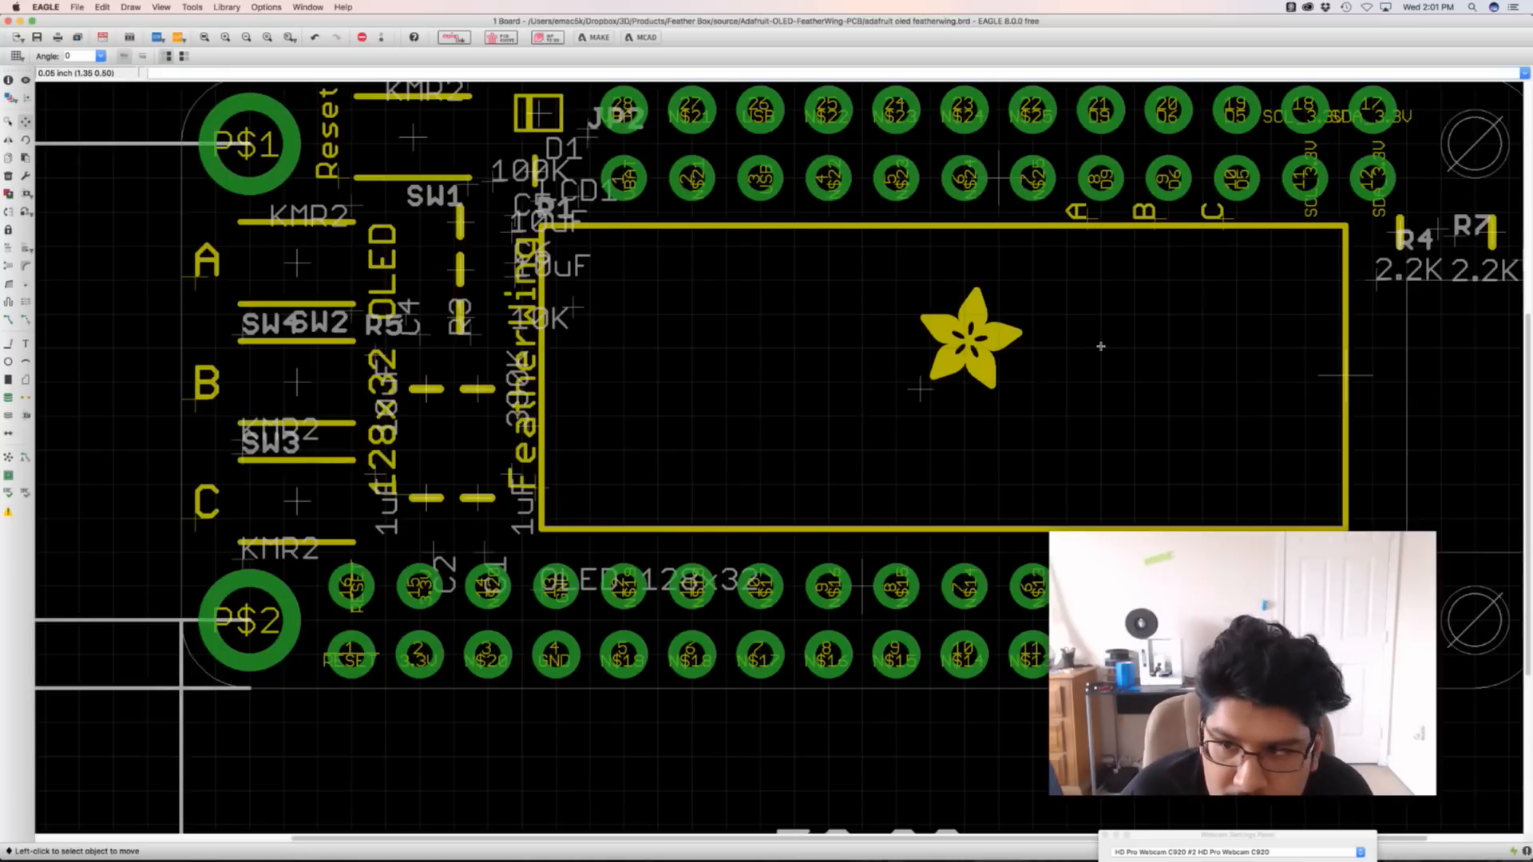
middle_click_drag(1101, 345, 1049, 362)
left_click(1293, 399)
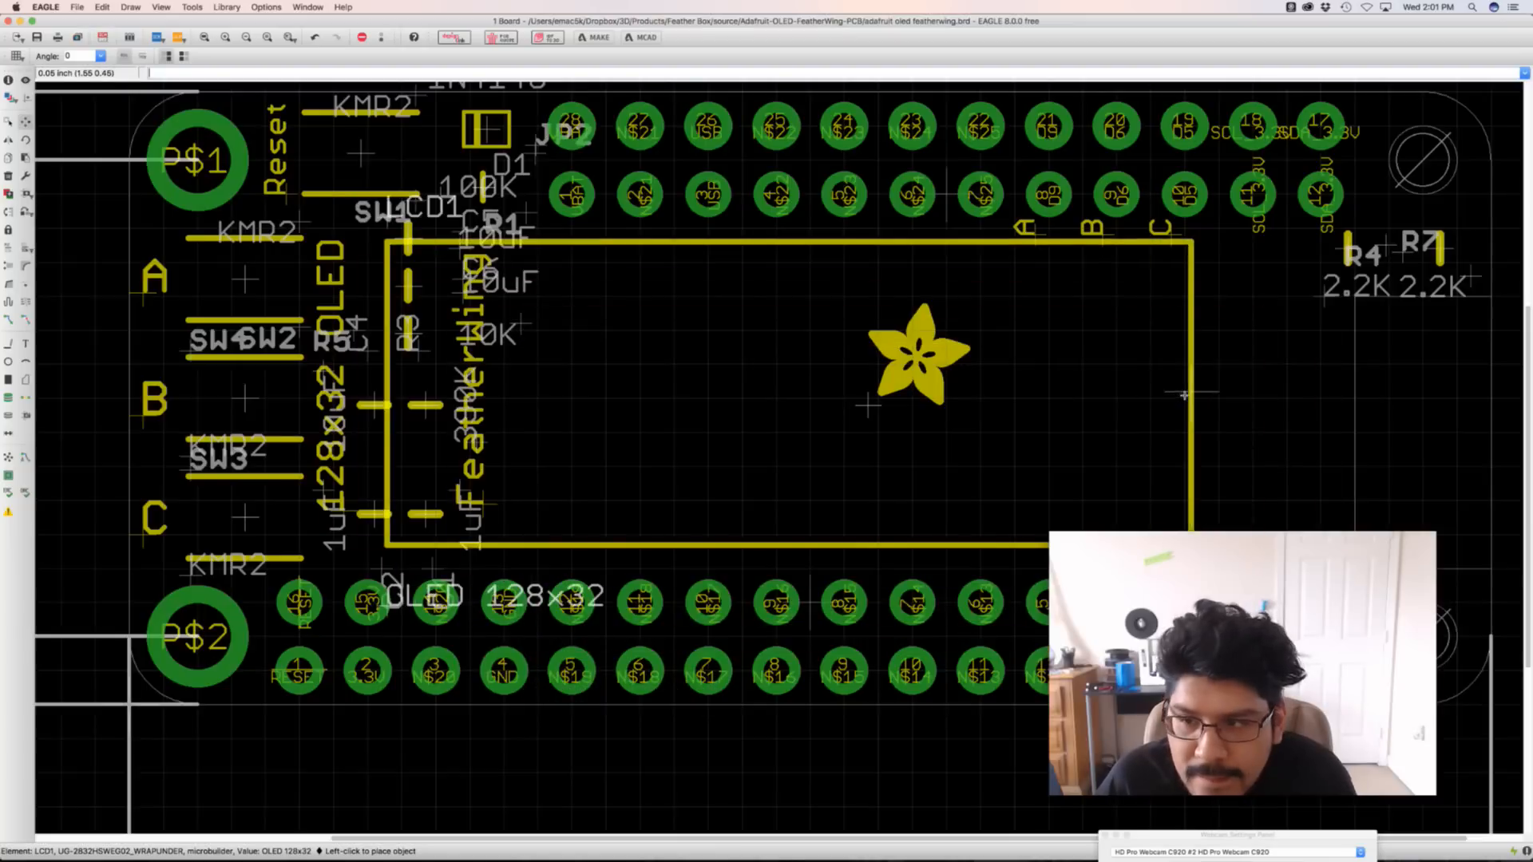
left_click(1194, 400)
scroll(1228, 397, "up", 1)
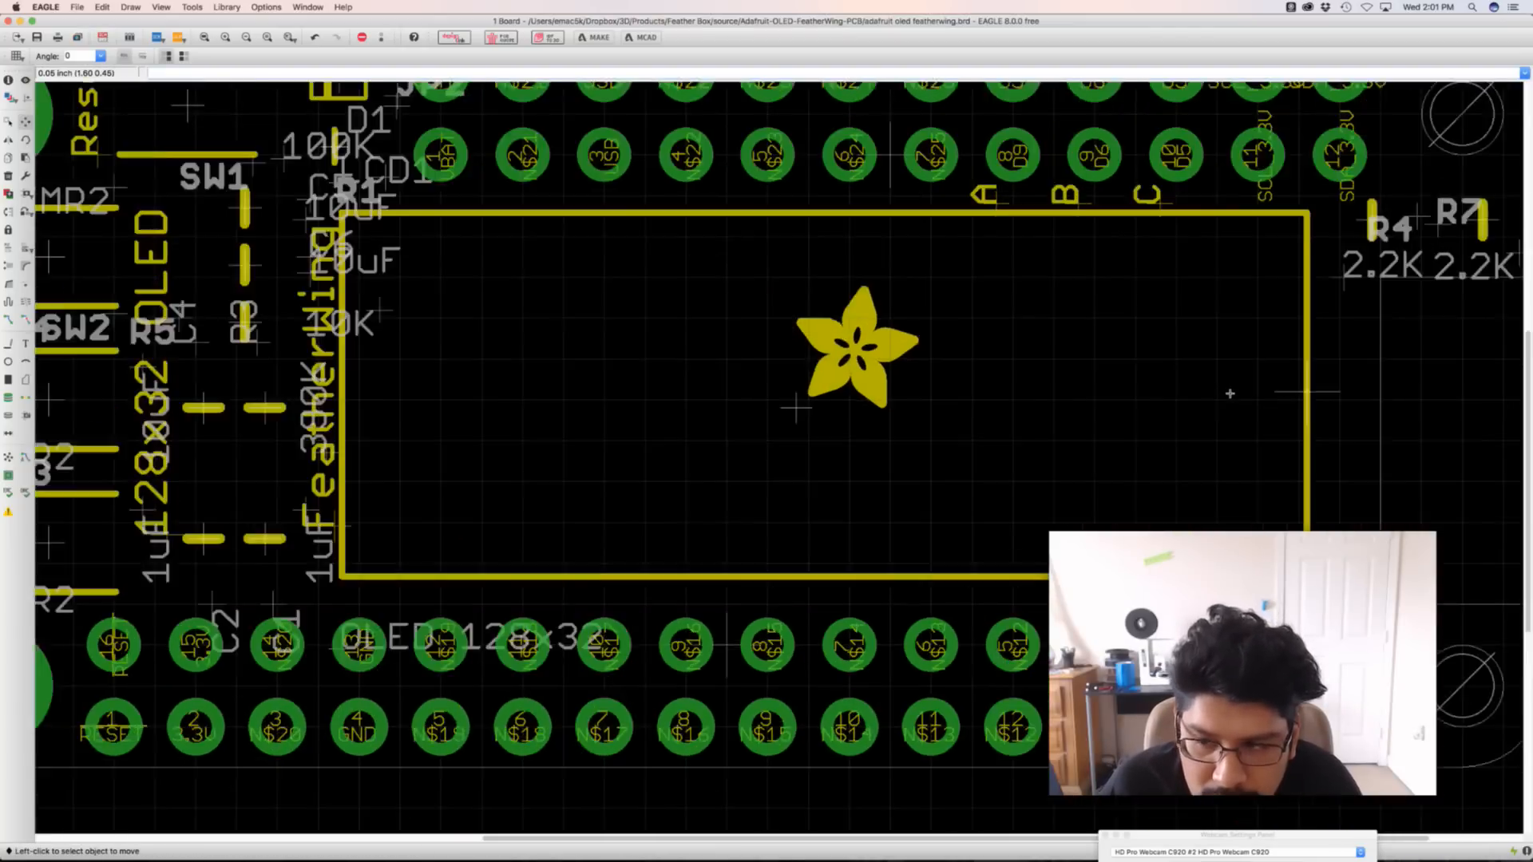
scroll(1228, 395, "down", 3)
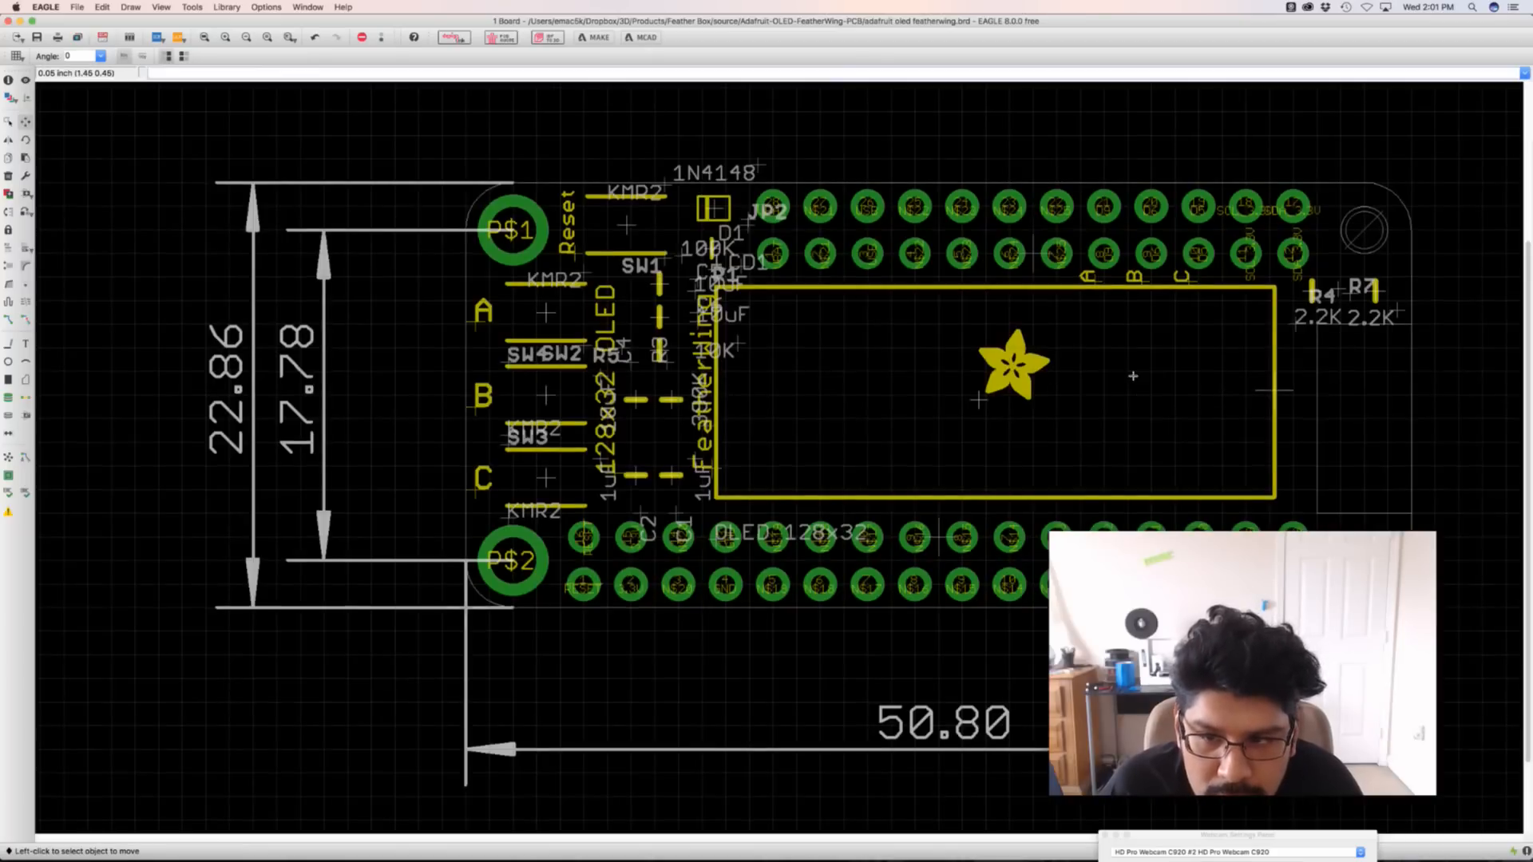
Dimension the vertical spacing between the two mounting holes beside R7 and JP1, placing the line outside the board edge
middle_click_drag(1136, 396, 1147, 364)
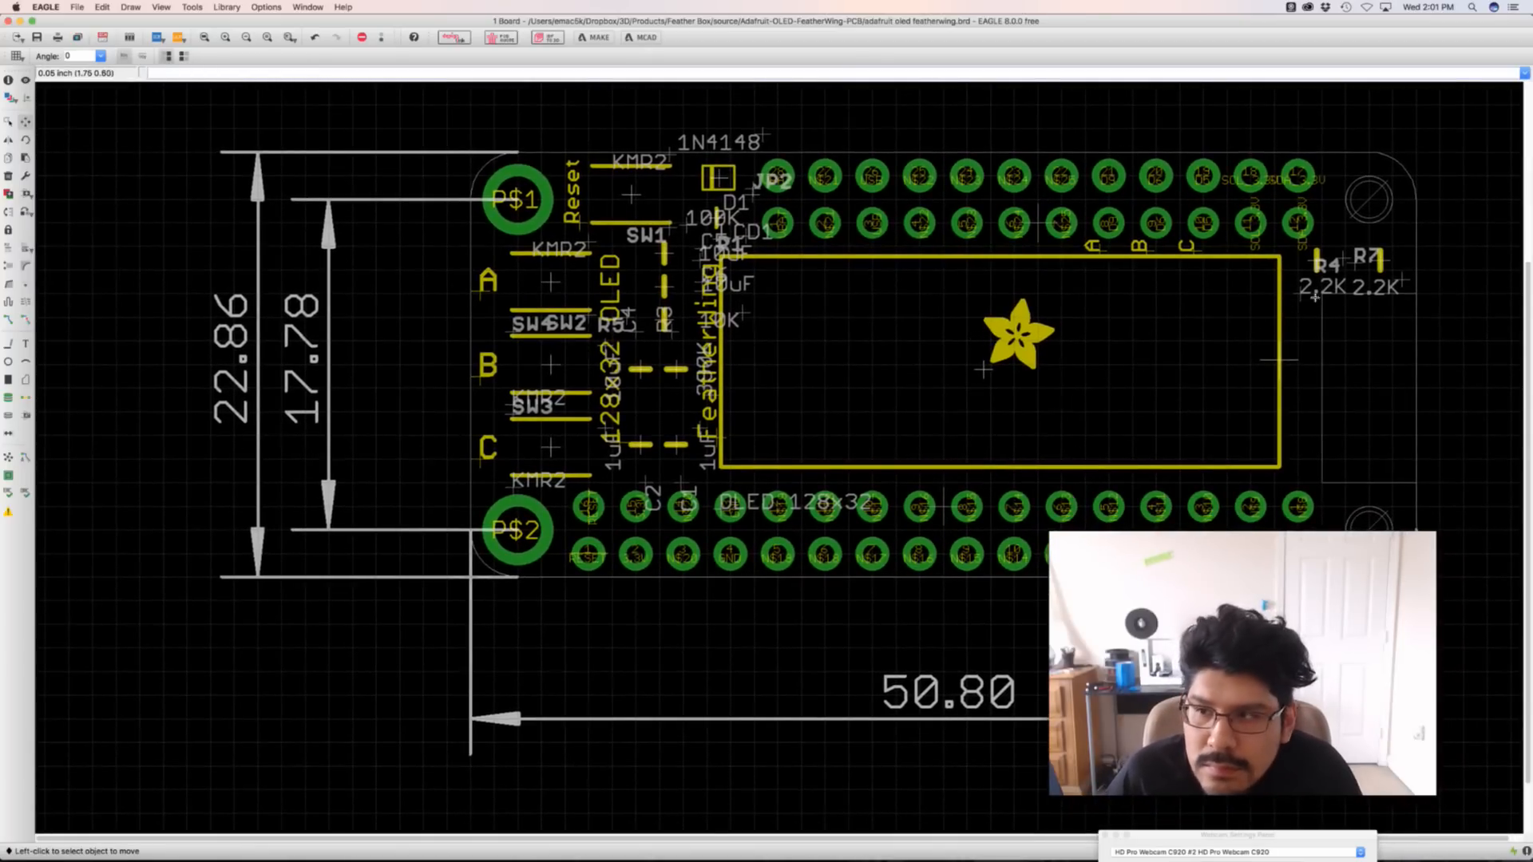
middle_click_drag(1349, 318, 1251, 343)
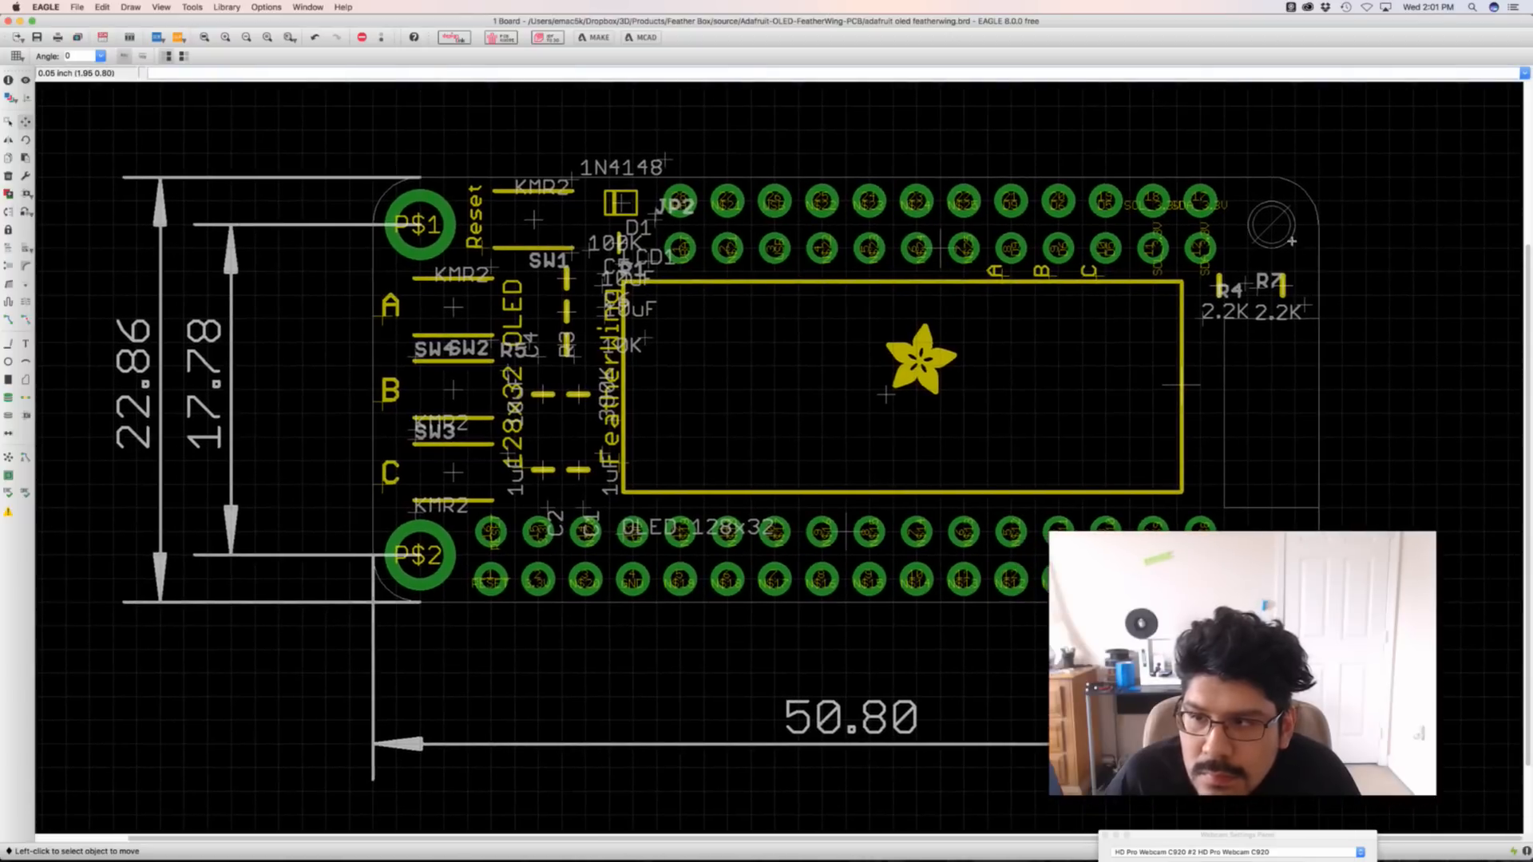
scroll(1292, 241, "down", 2)
scroll(1278, 233, "up", 5)
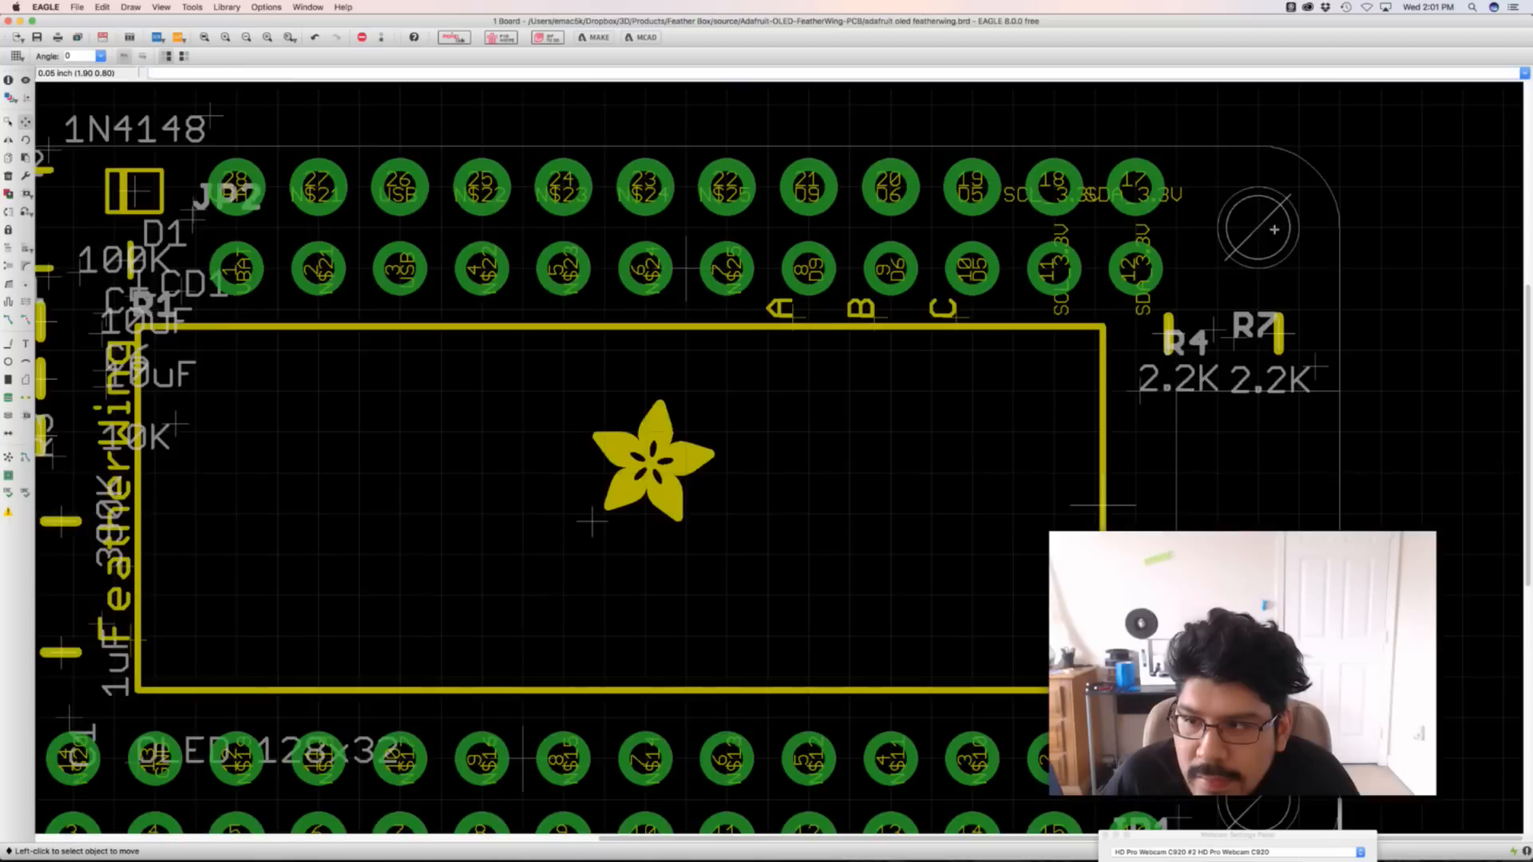
scroll(1309, 212, "up", 2)
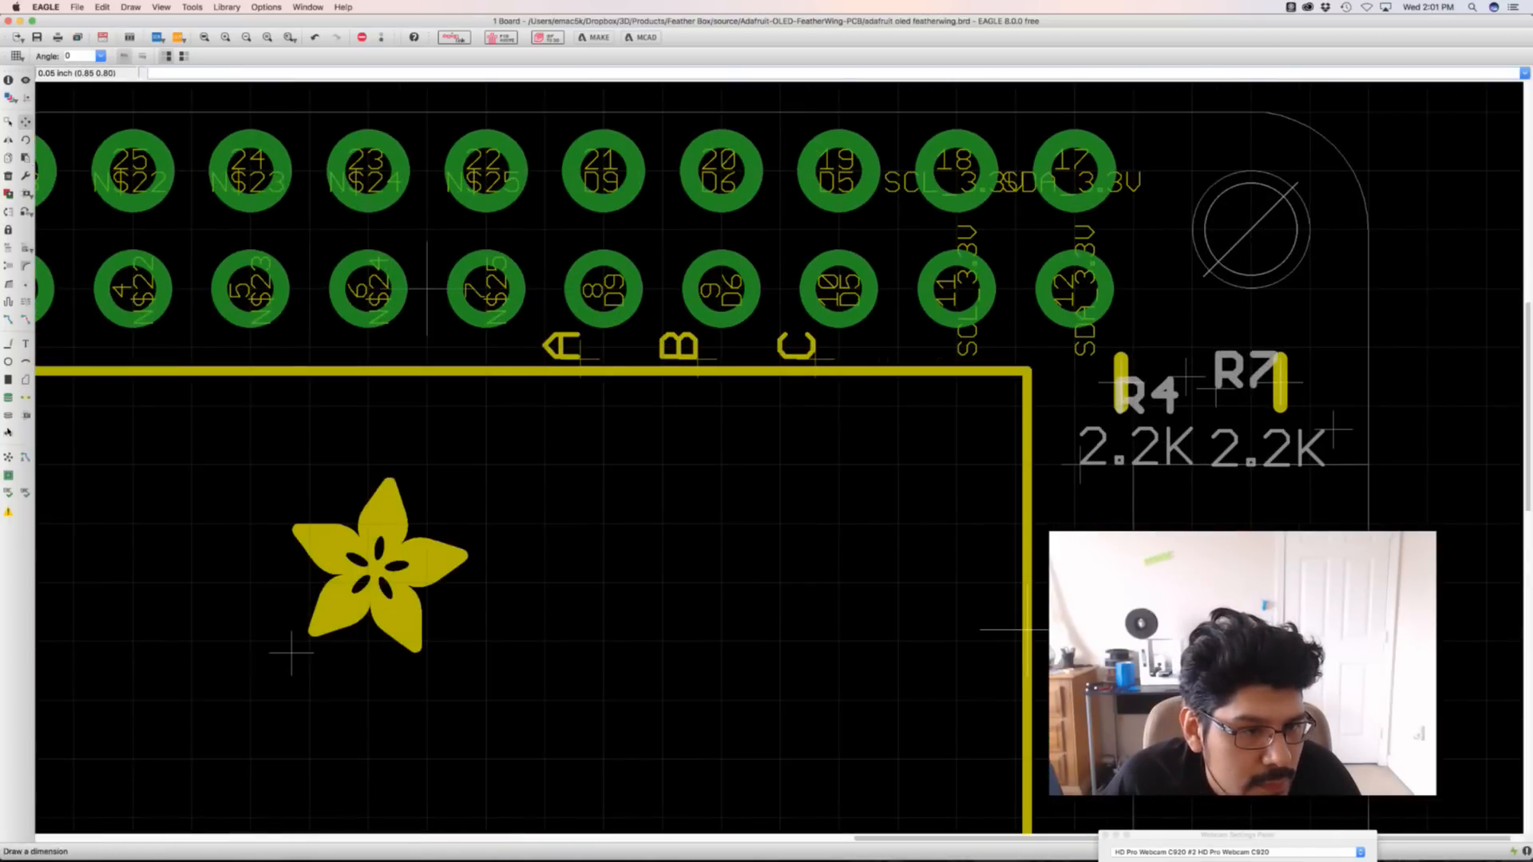
left_click(8, 432)
left_click(1246, 238)
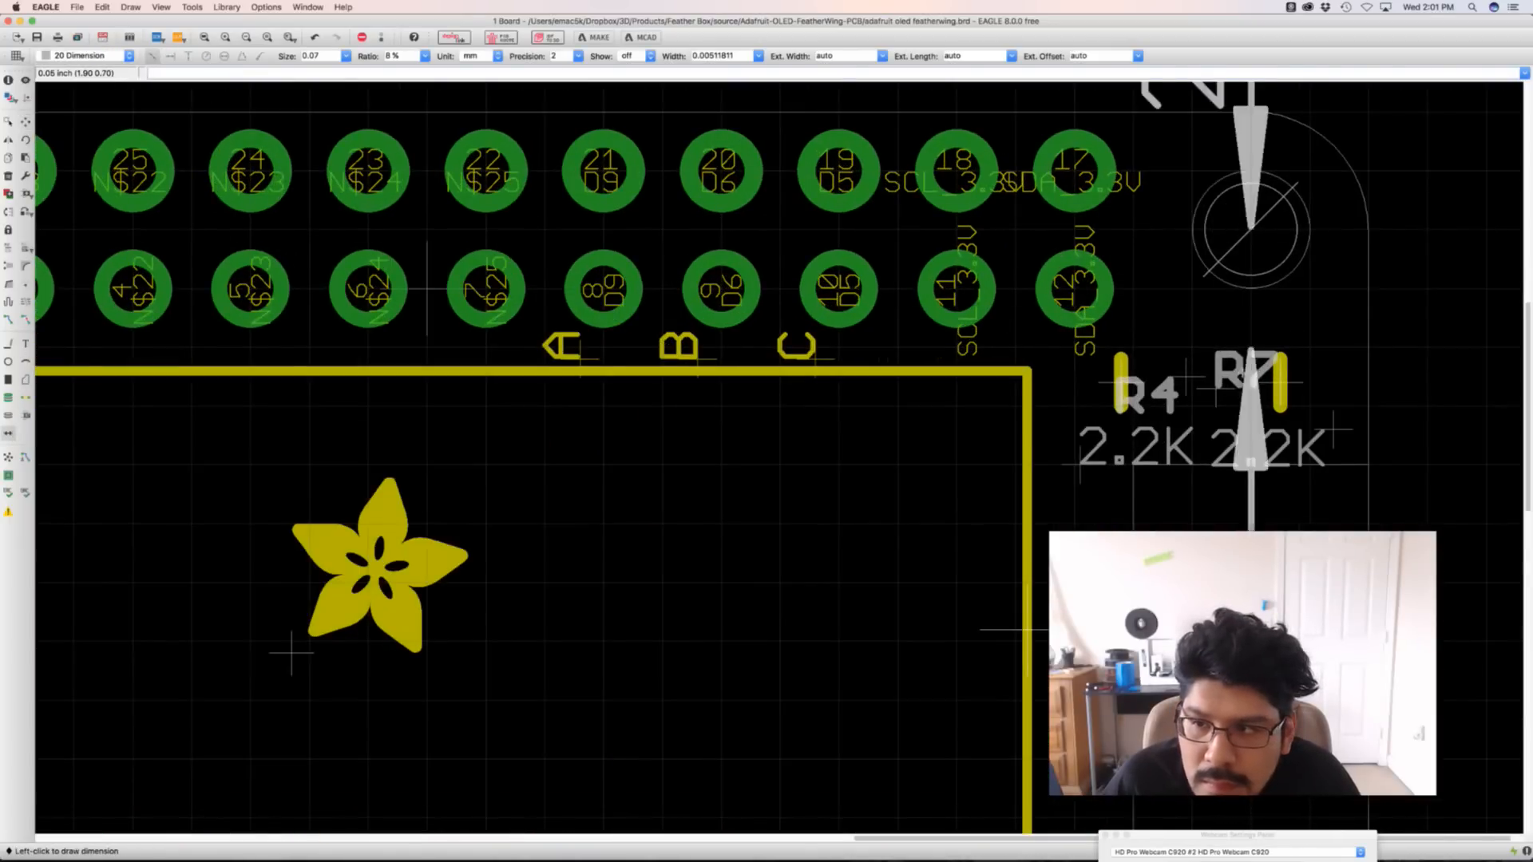
scroll(1246, 238, "down", 5)
middle_click_drag(1134, 363, 1118, 351)
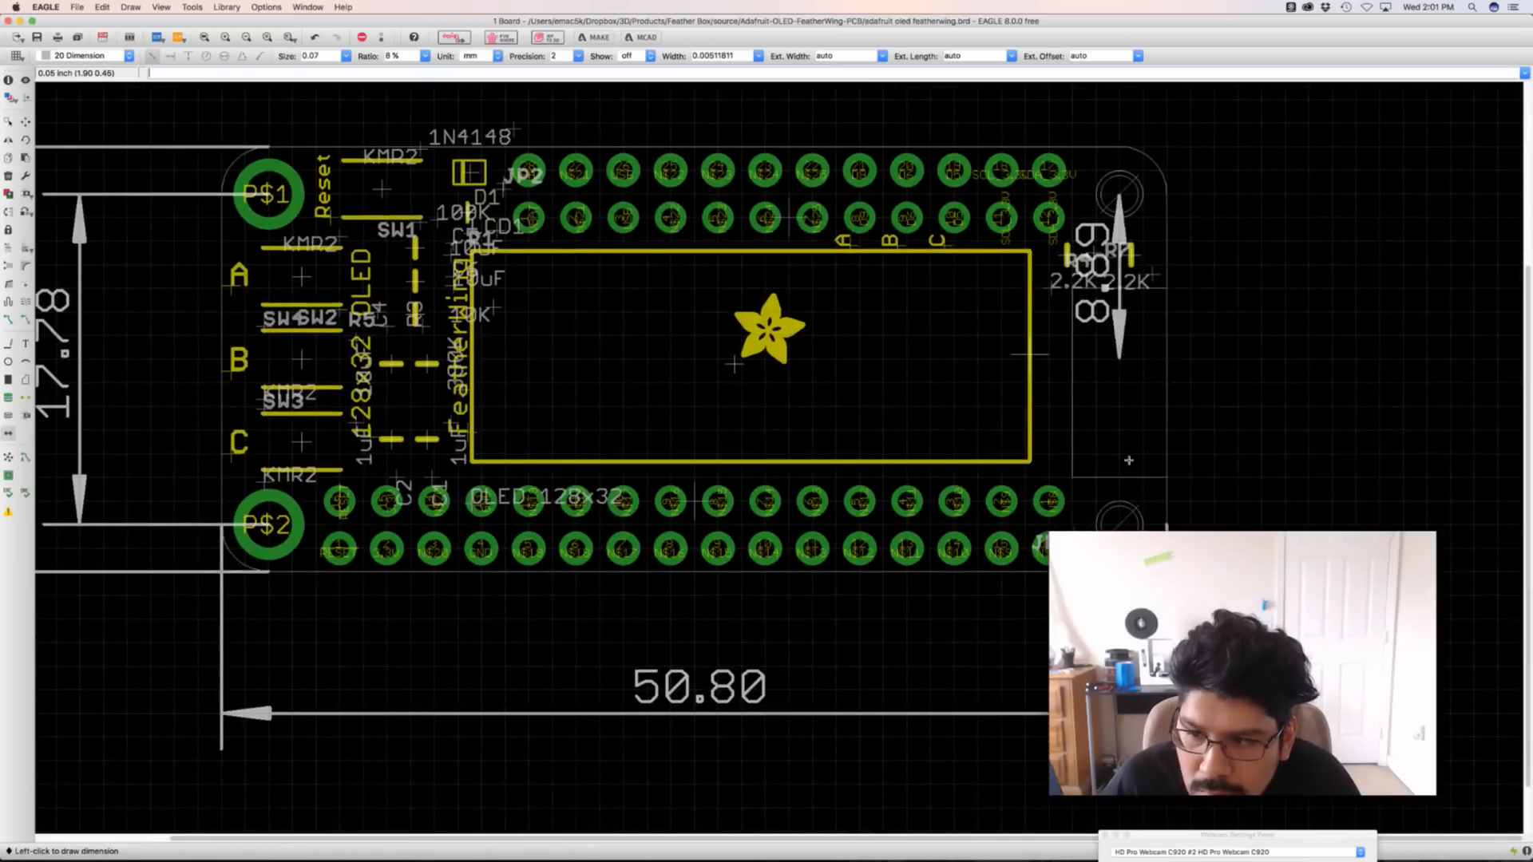
scroll(1126, 469, "up", 4)
left_click(1107, 586)
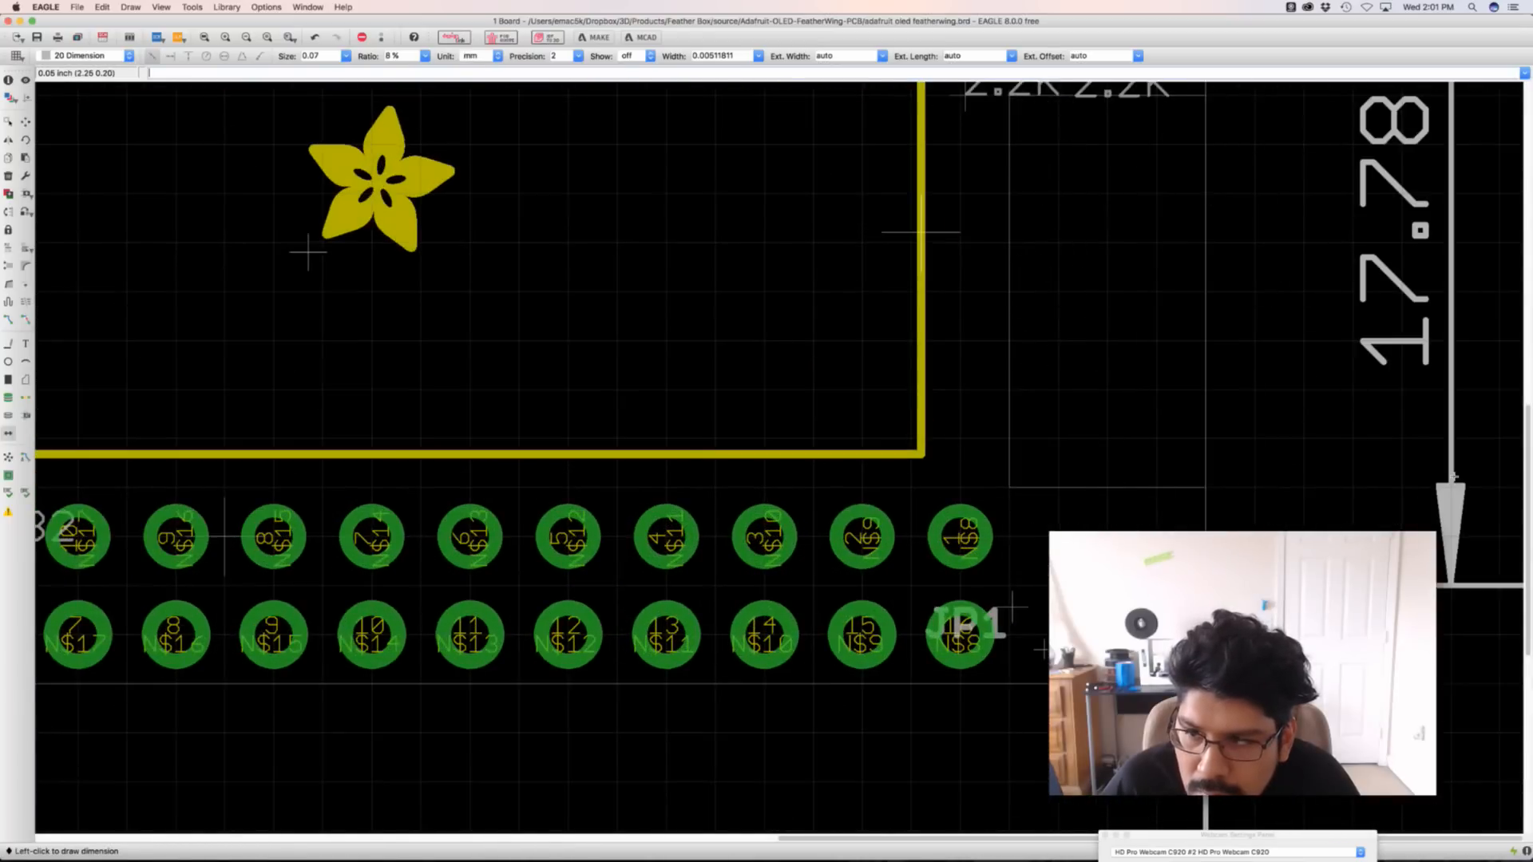
scroll(1450, 472, "down", 3)
scroll(1450, 473, "up", 4)
scroll(1450, 473, "down", 3)
scroll(1450, 472, "down", 3)
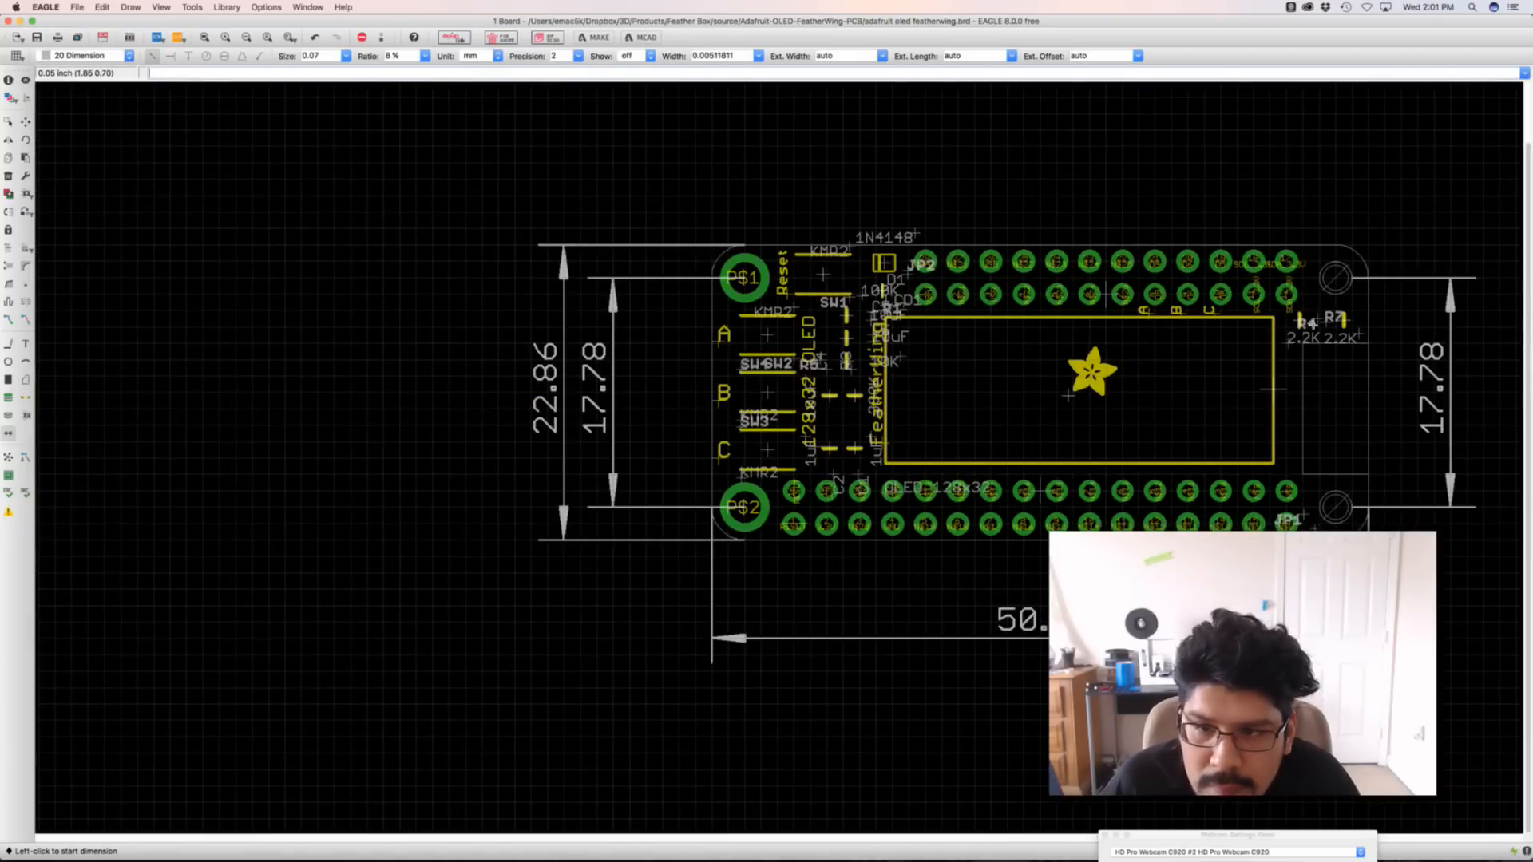
Dimension the height of the rectangular area below R4 and R7, placing the line outside the neighbouring hole-spacing dimension
scroll(1310, 320, "up", 1)
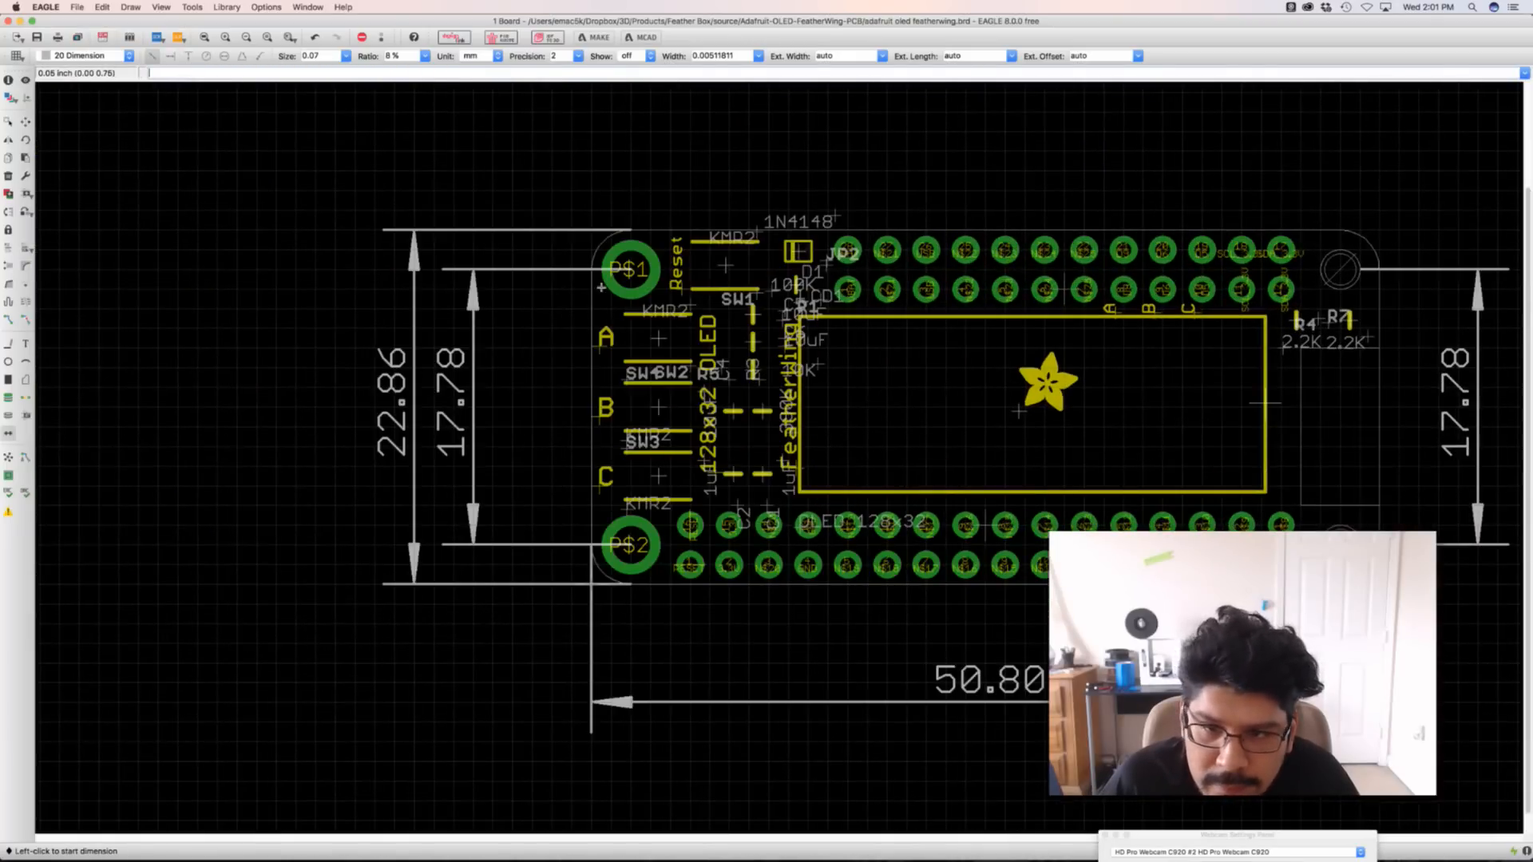
scroll(1328, 301, "right", 3)
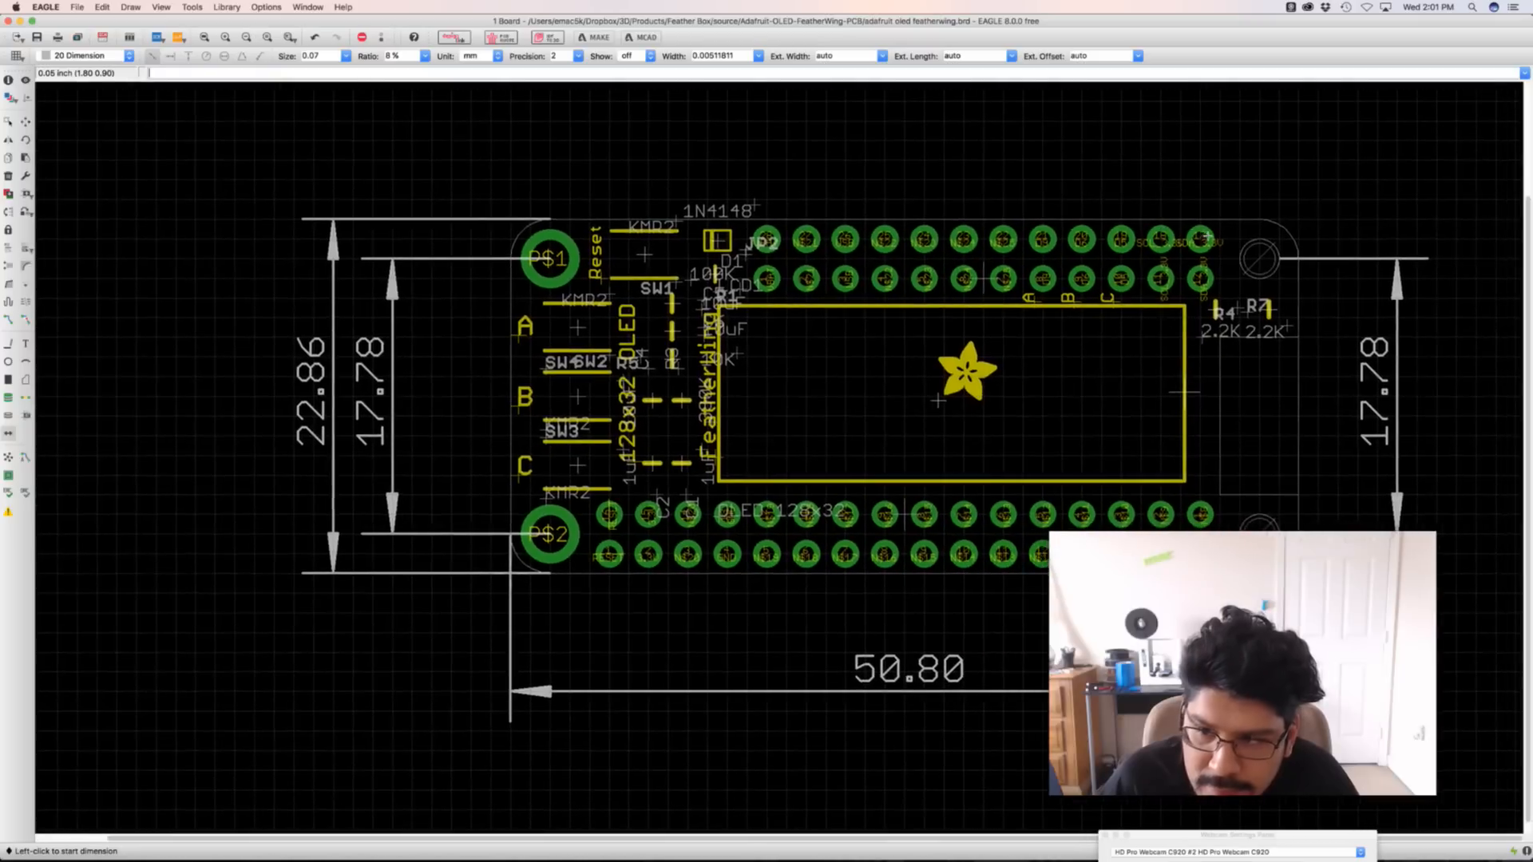
scroll(1302, 352, "down", 1)
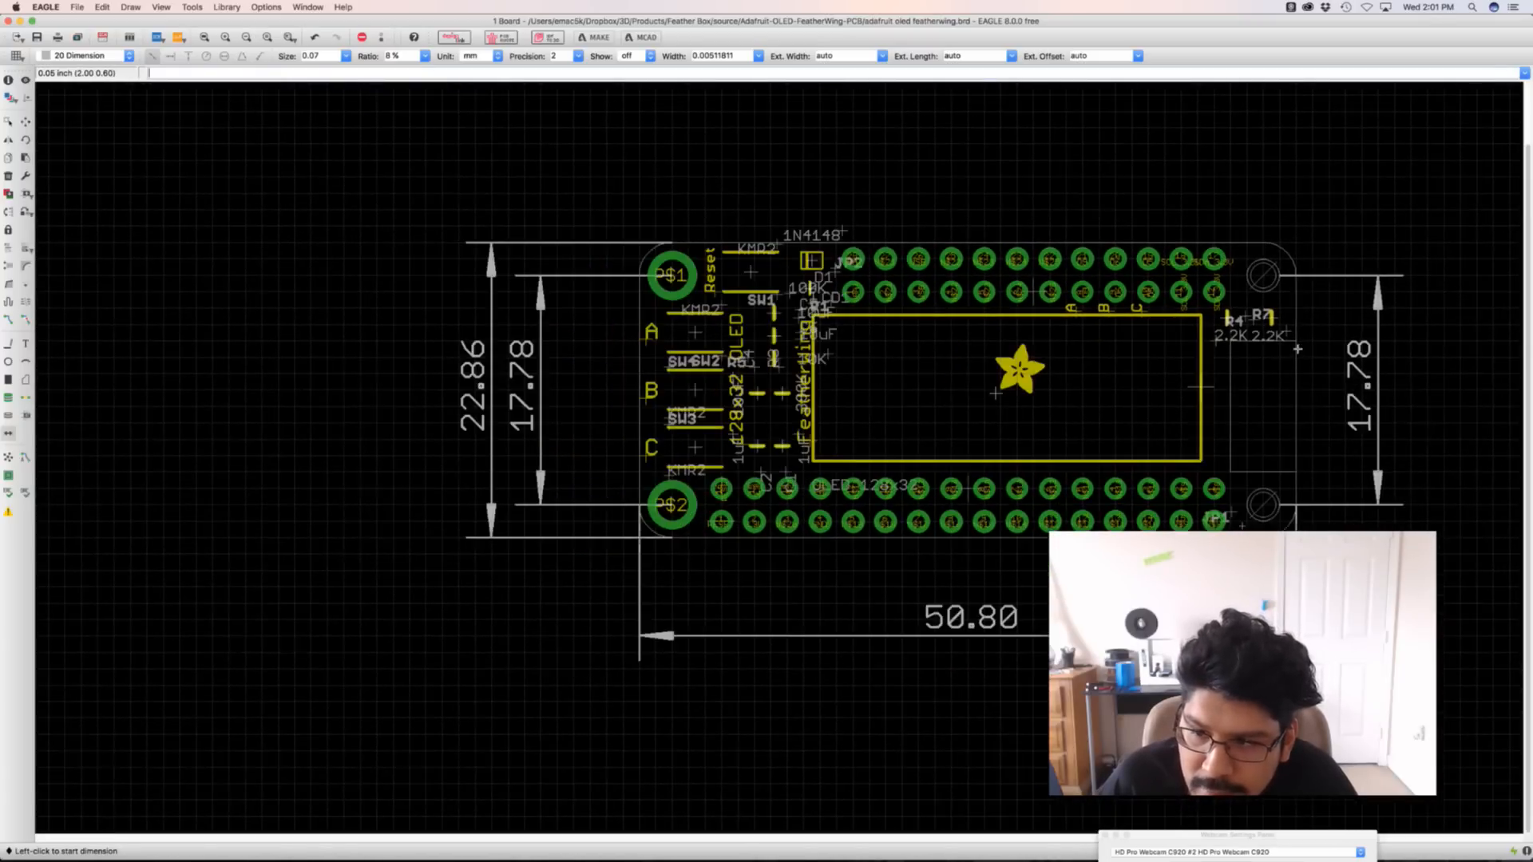
scroll(1298, 349, "up", 5)
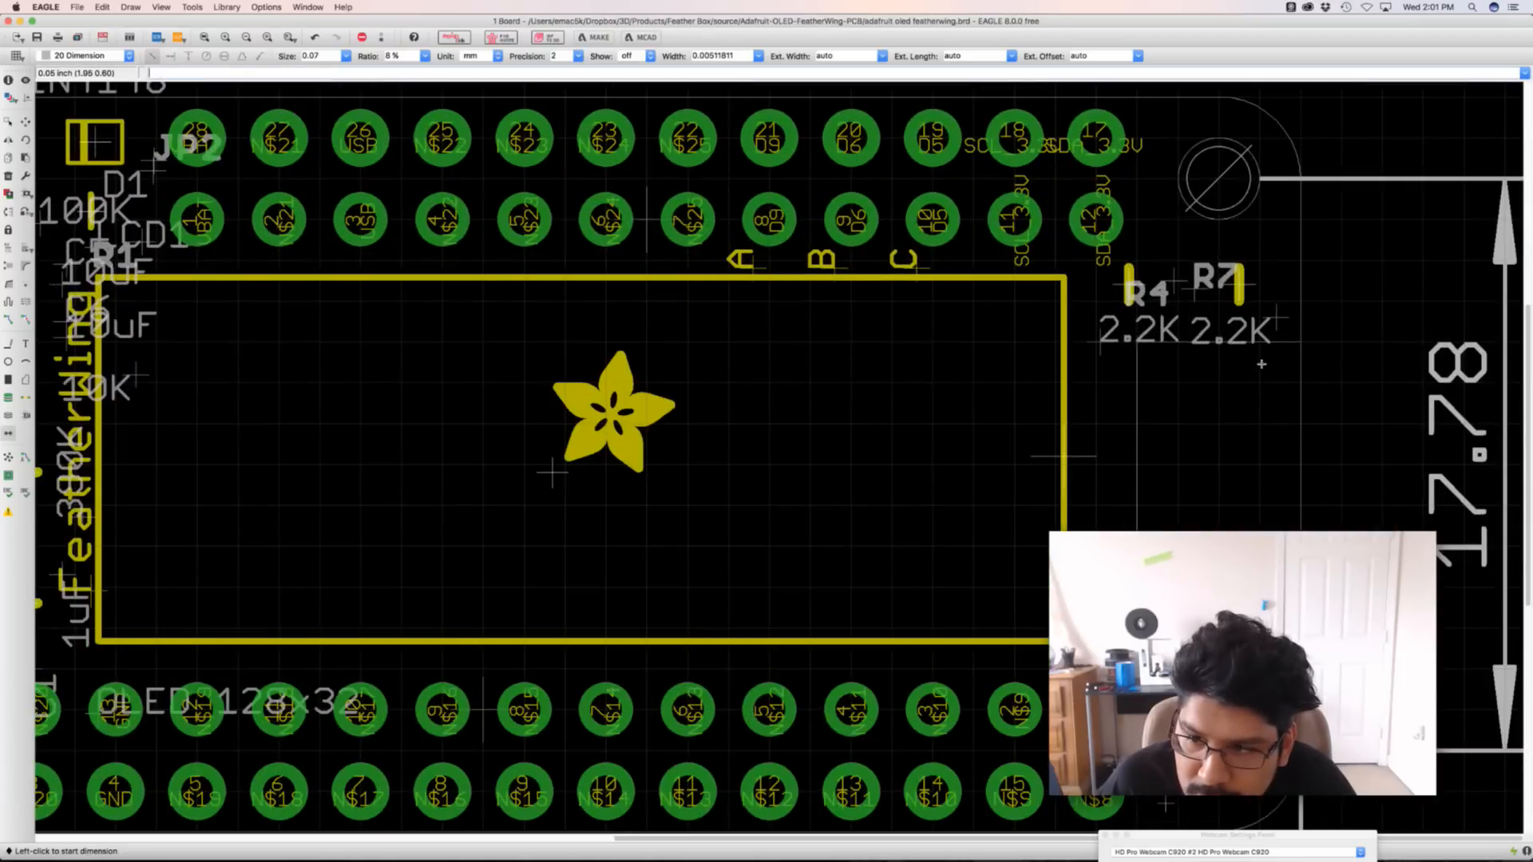
left_click(1140, 352)
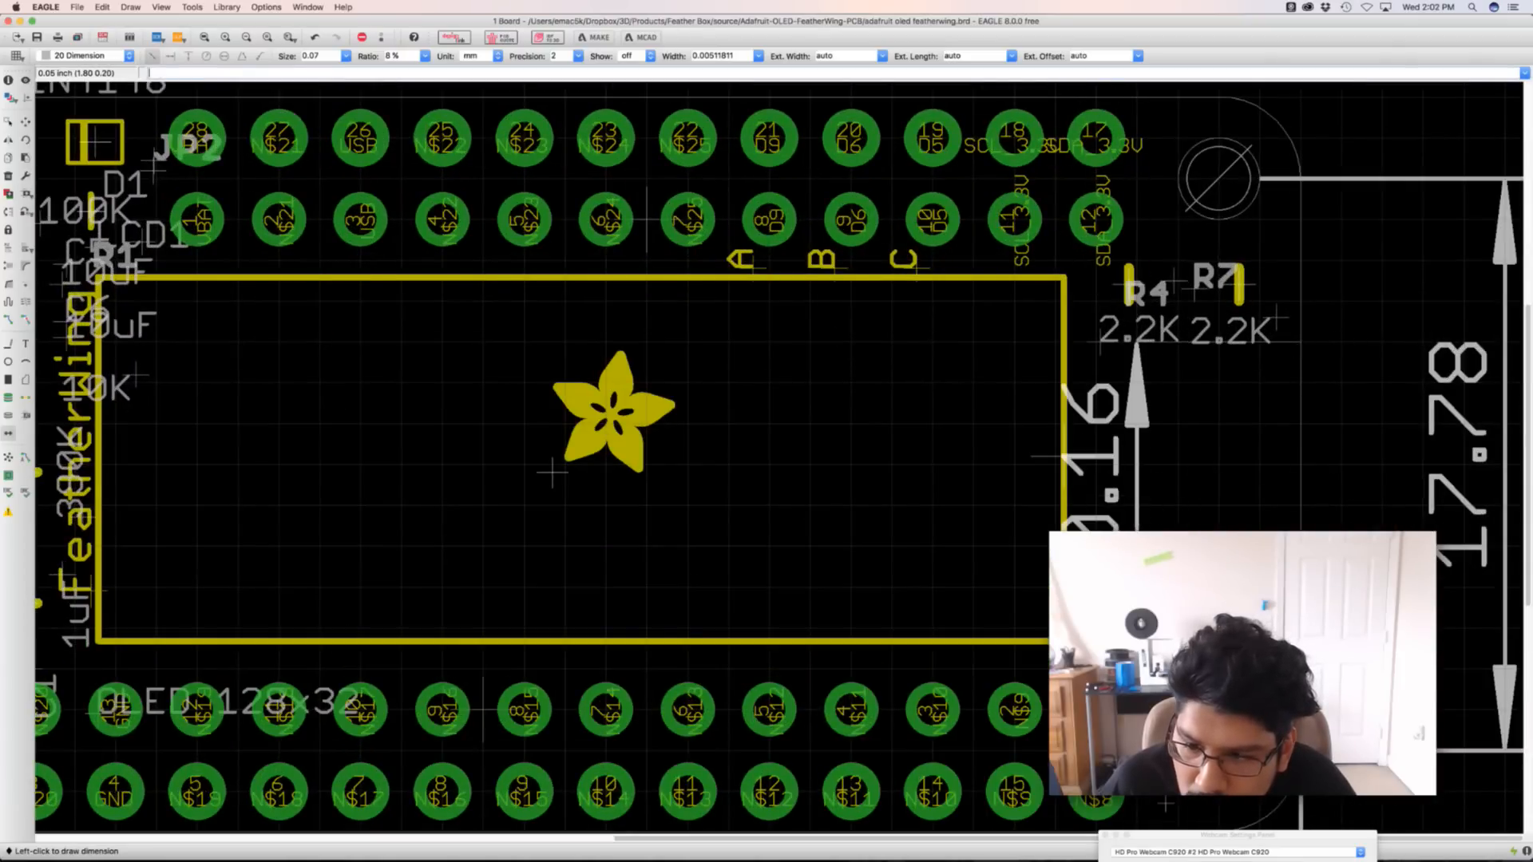
scroll(551, 474, "down", 2)
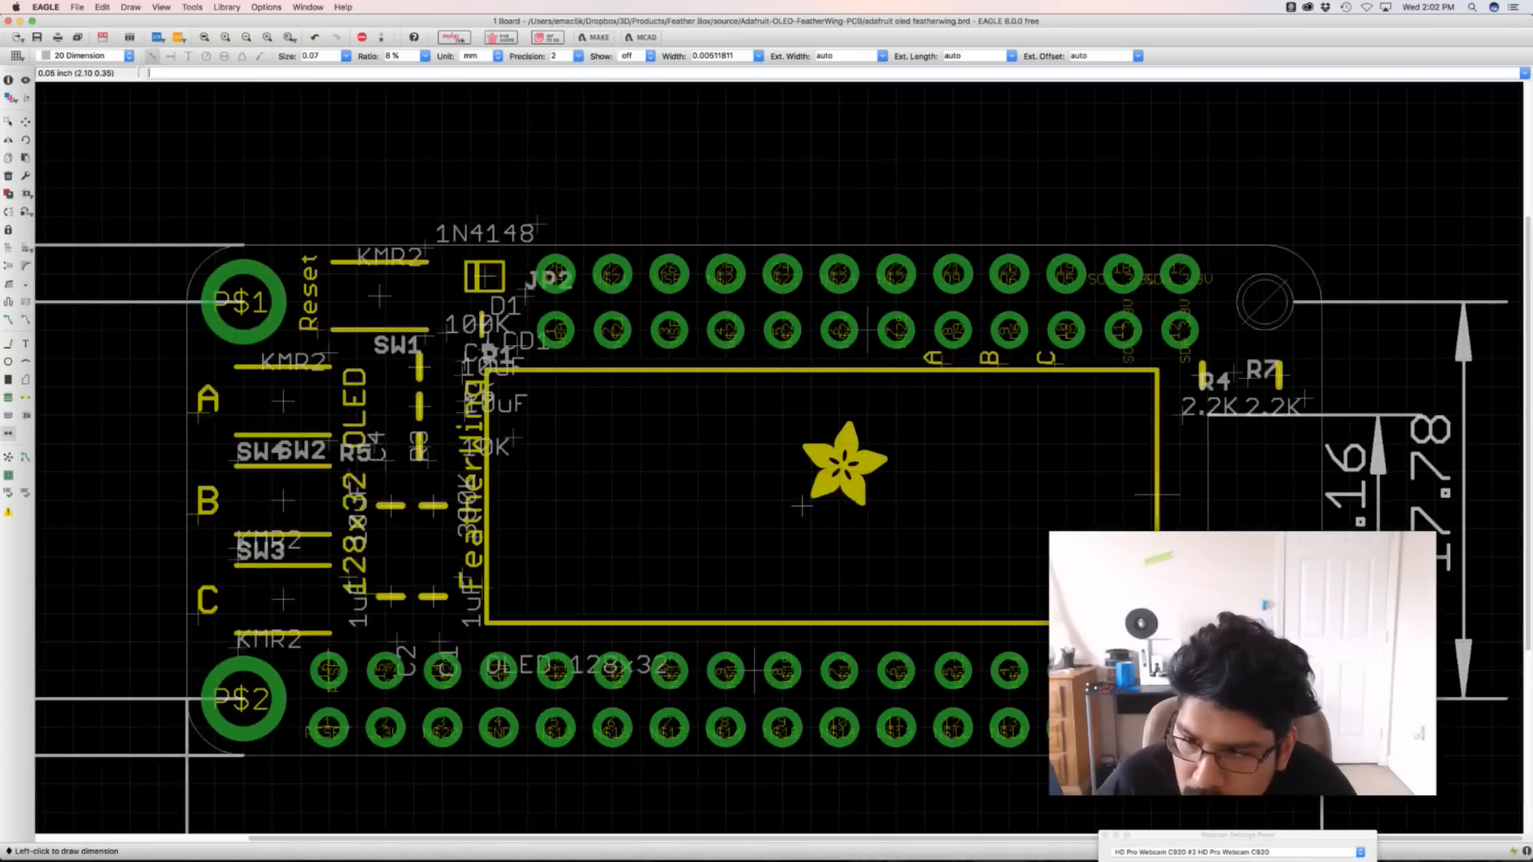
middle_click_drag(1378, 555, 1203, 530)
left_click(1473, 501)
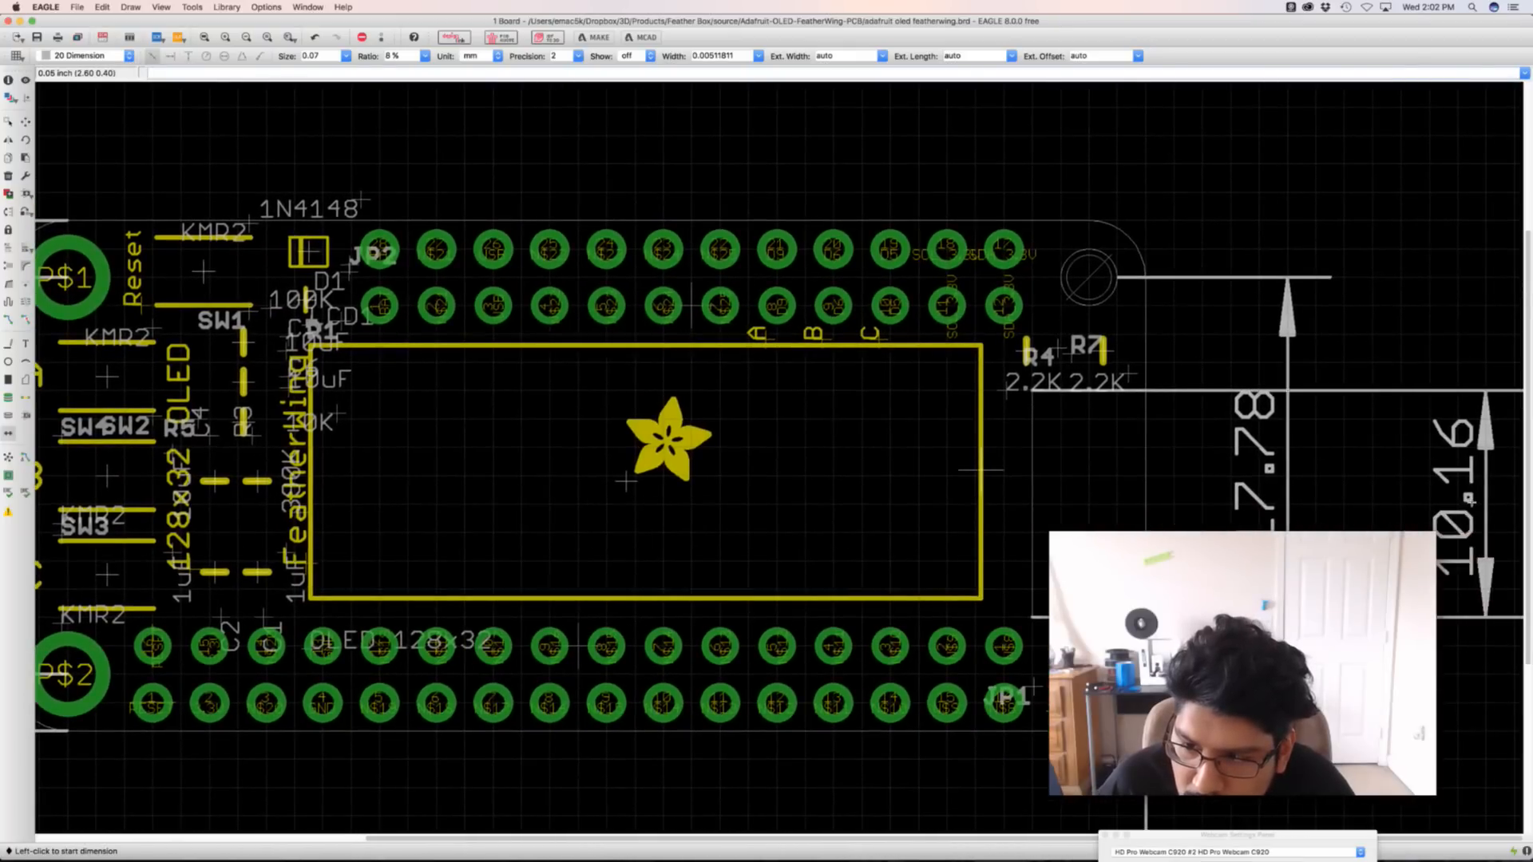
Dimension the width of the rectangular area below R4 and R7, placing the line below the overall board width dimension
scroll(1076, 514, "up", 2)
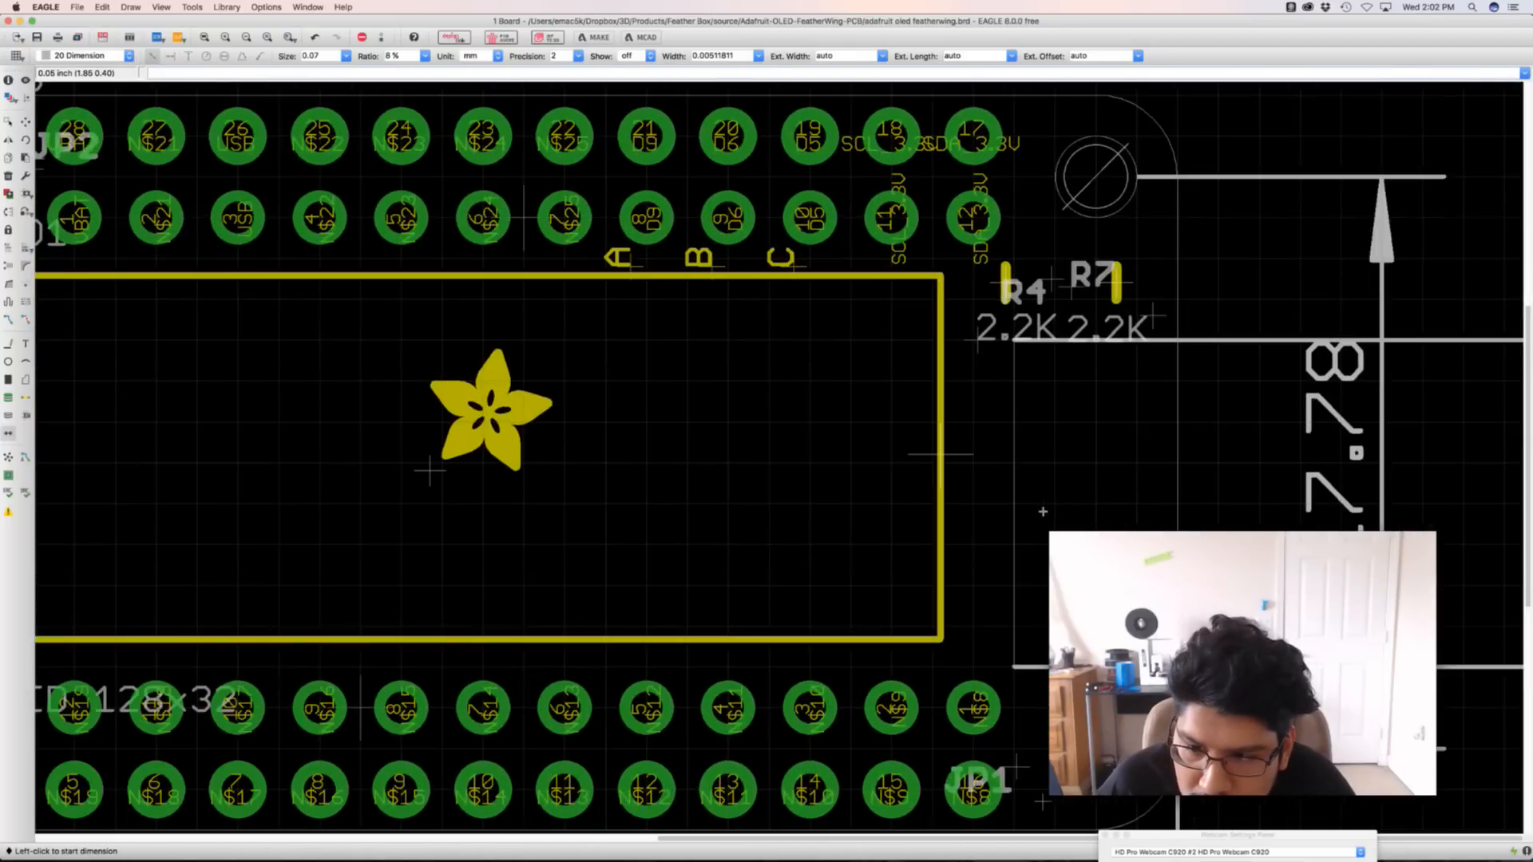
left_click(1014, 508)
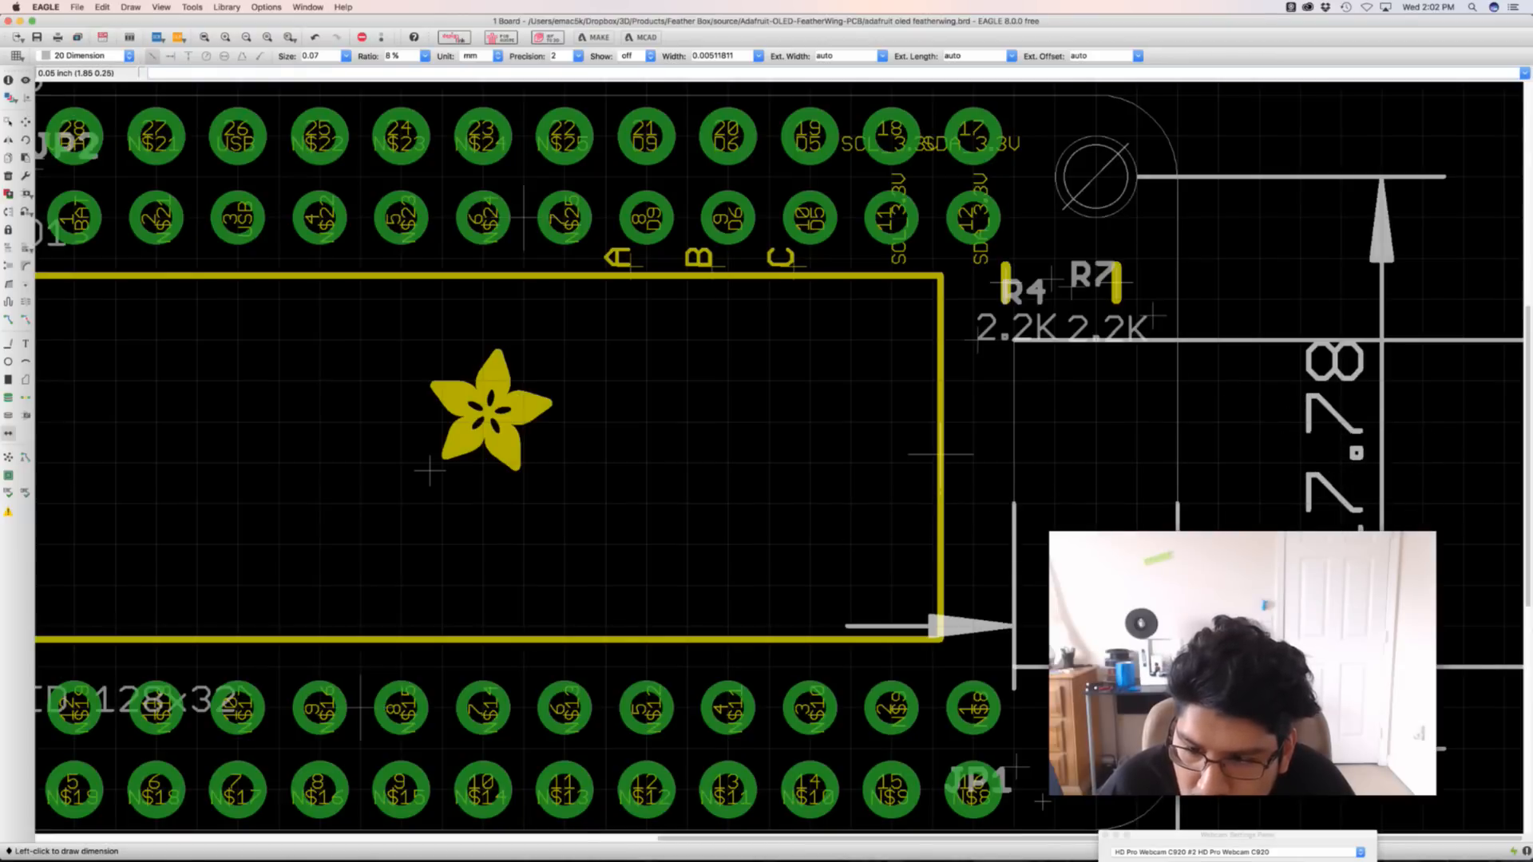
scroll(1038, 671, "down", 5)
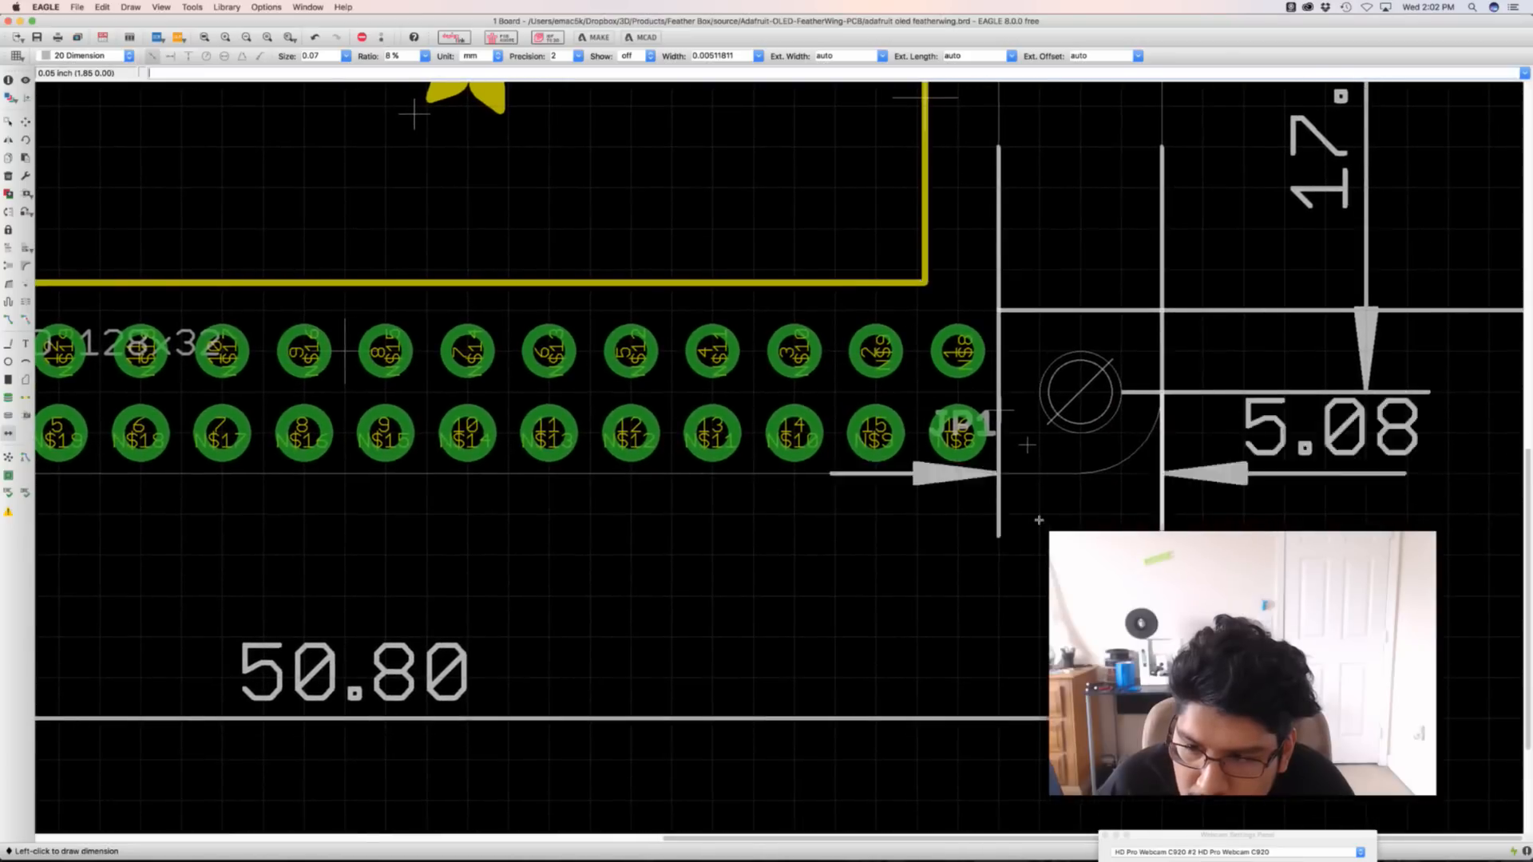
scroll(1039, 520, "down", 4)
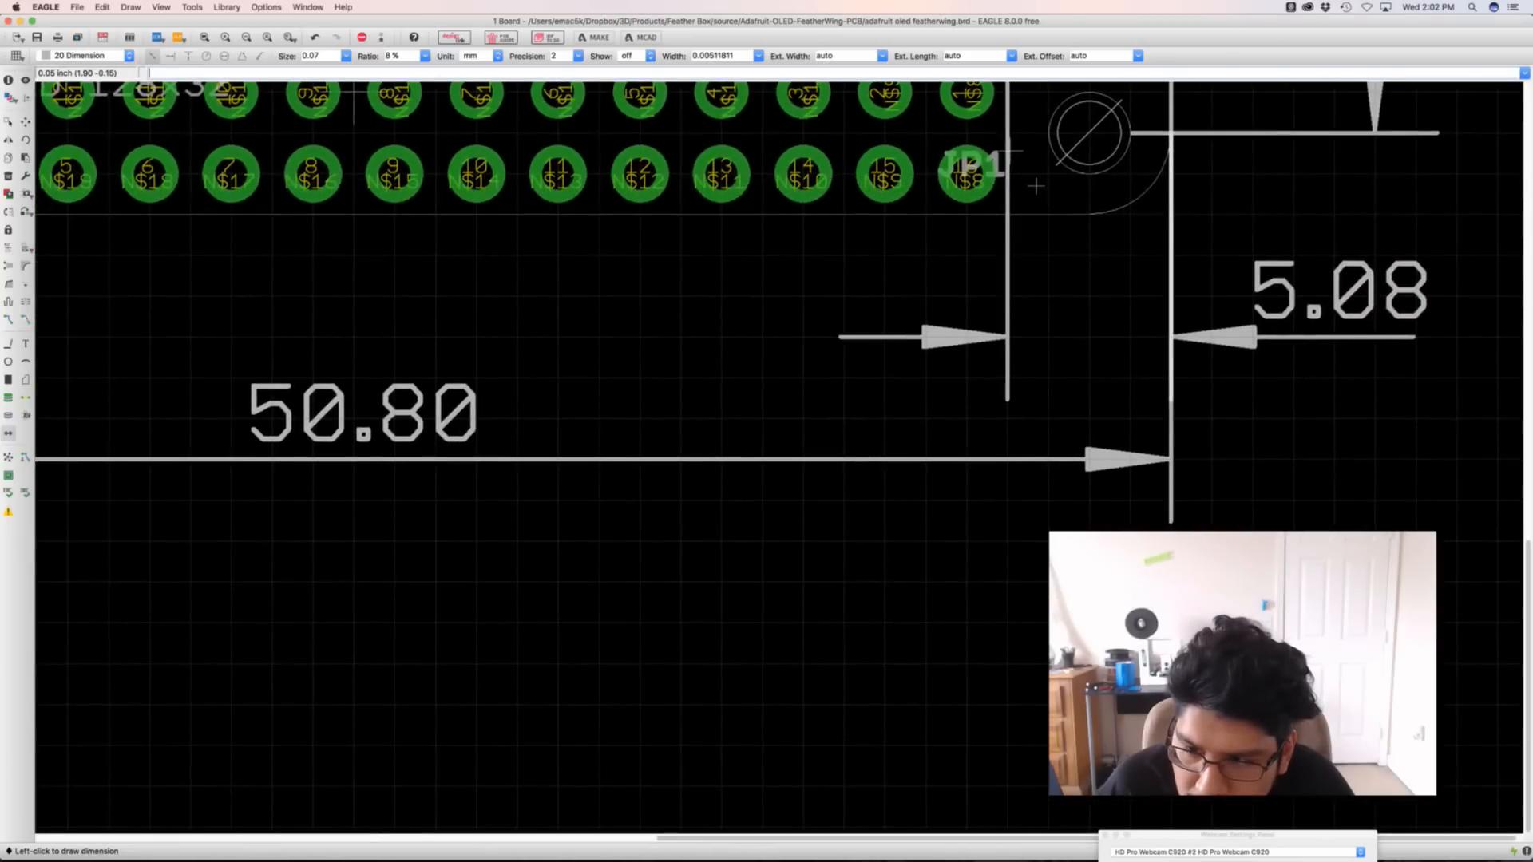
left_click(1090, 664)
scroll(1092, 587, "up", 3)
scroll(1093, 587, "down", 3)
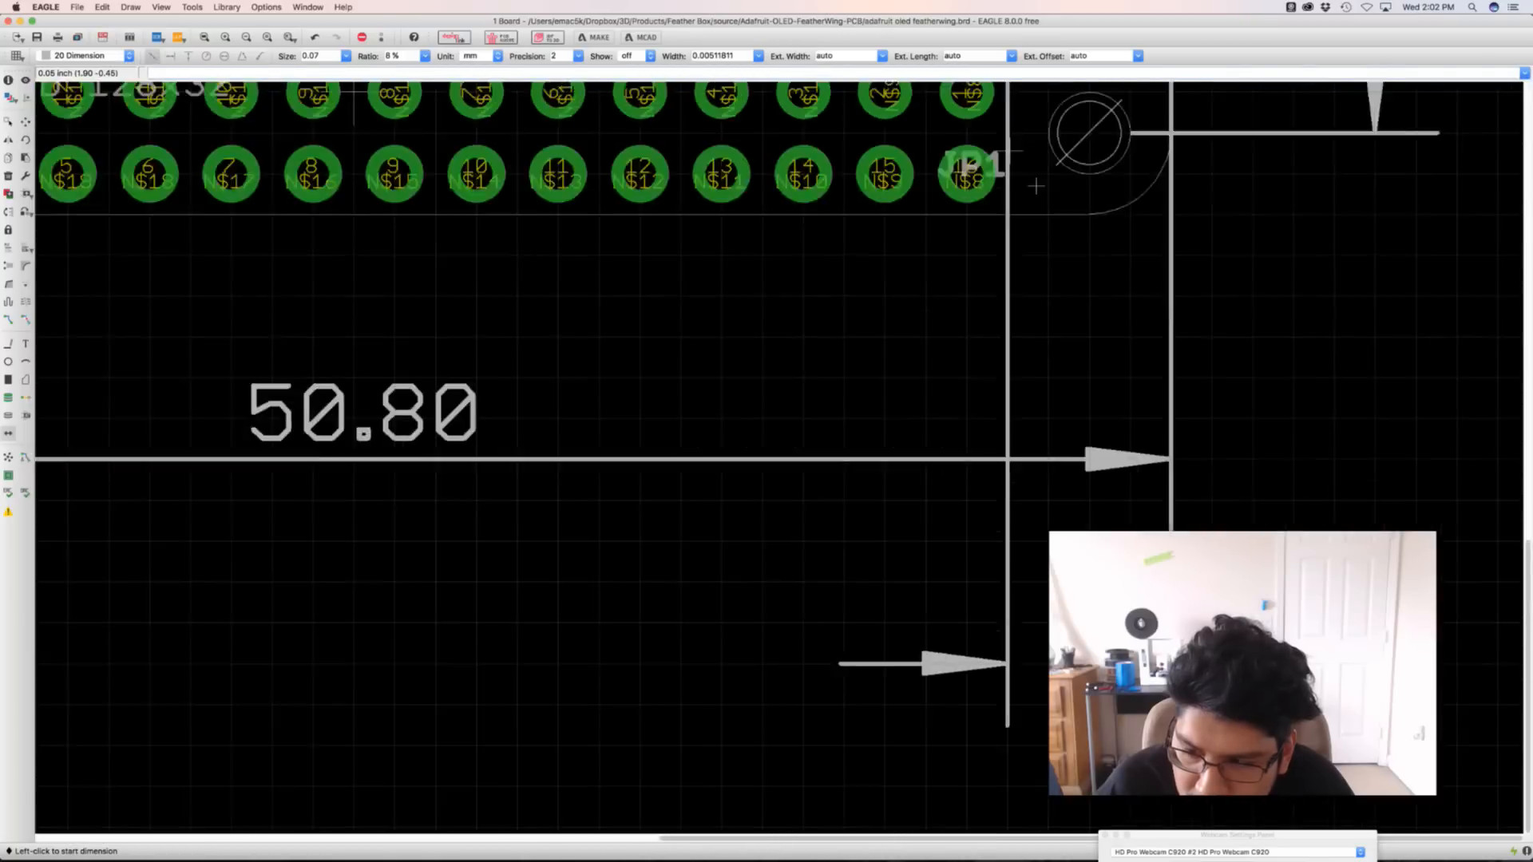
Review the board's outline, mounting hole and rectangular area dimensions together with the rounded corner near R7
scroll(1090, 587, "down", 3)
middle_click_drag(857, 362, 961, 488)
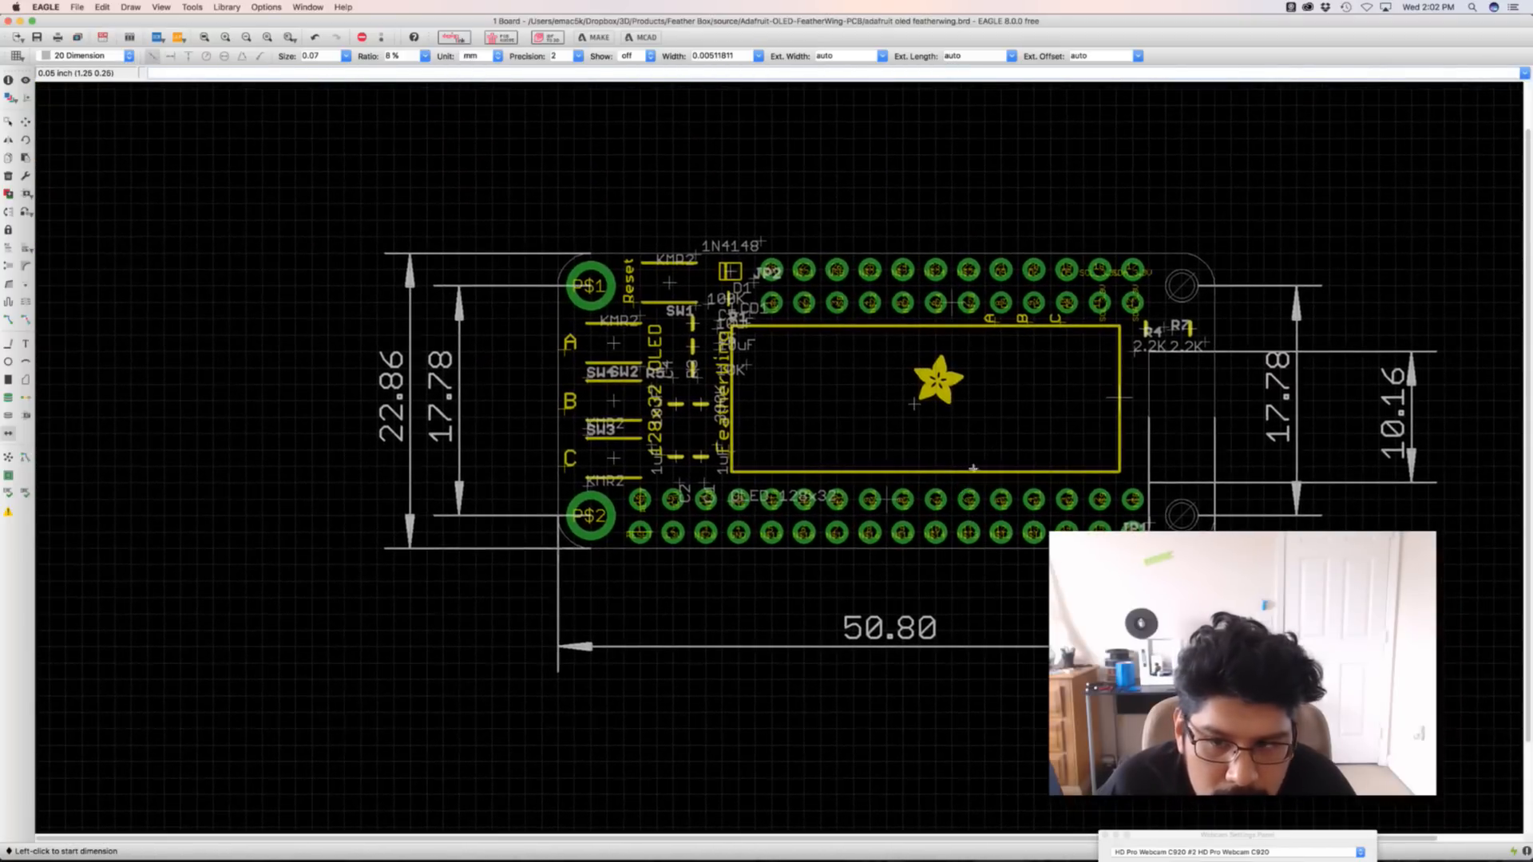
middle_click_drag(1016, 302, 965, 289)
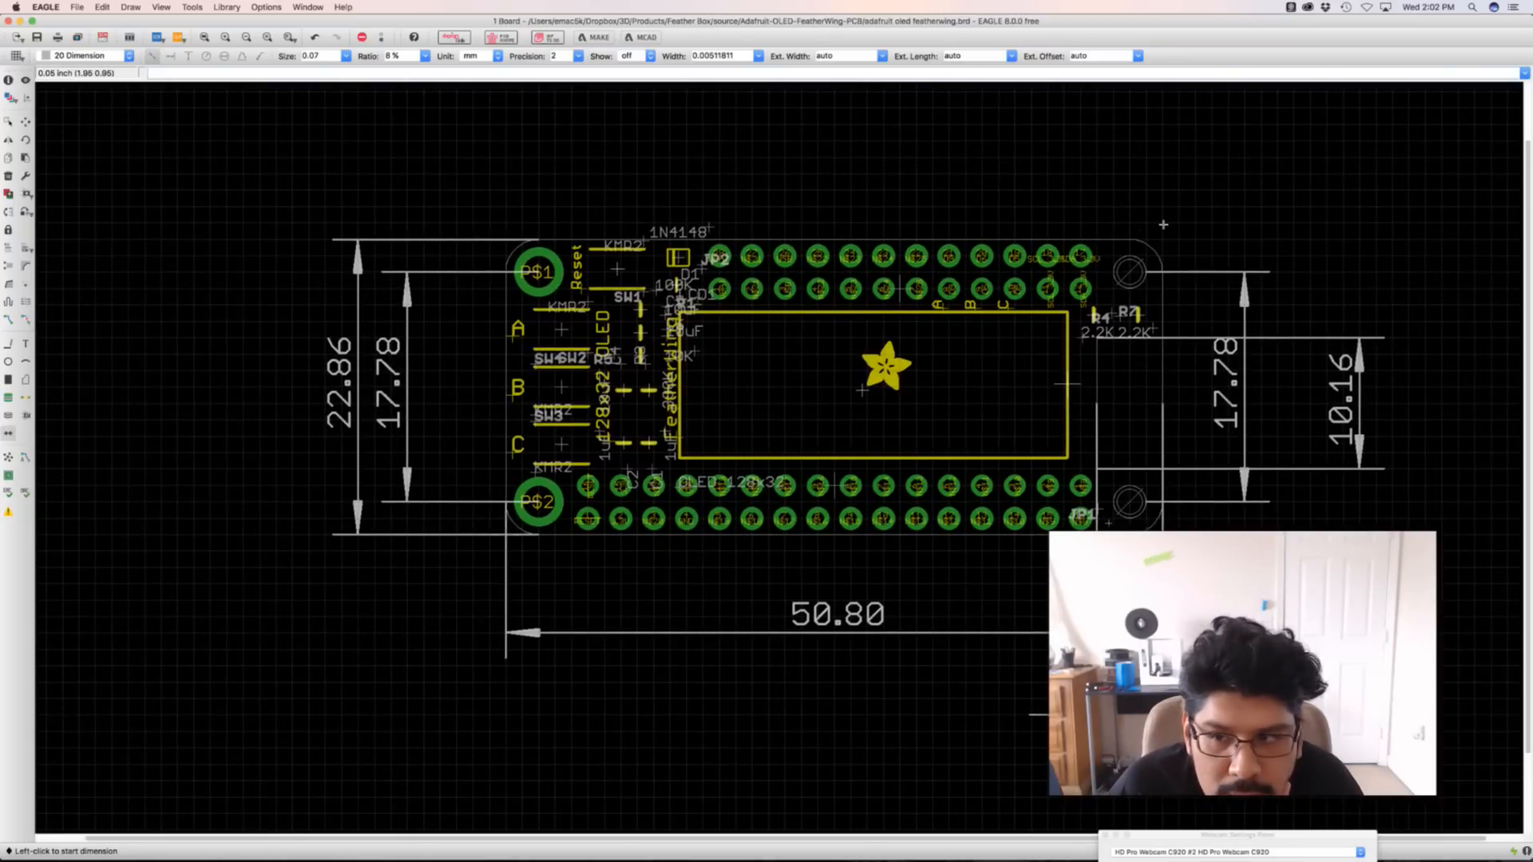
scroll(1163, 225, "down", 1)
scroll(1163, 227, "up", 5)
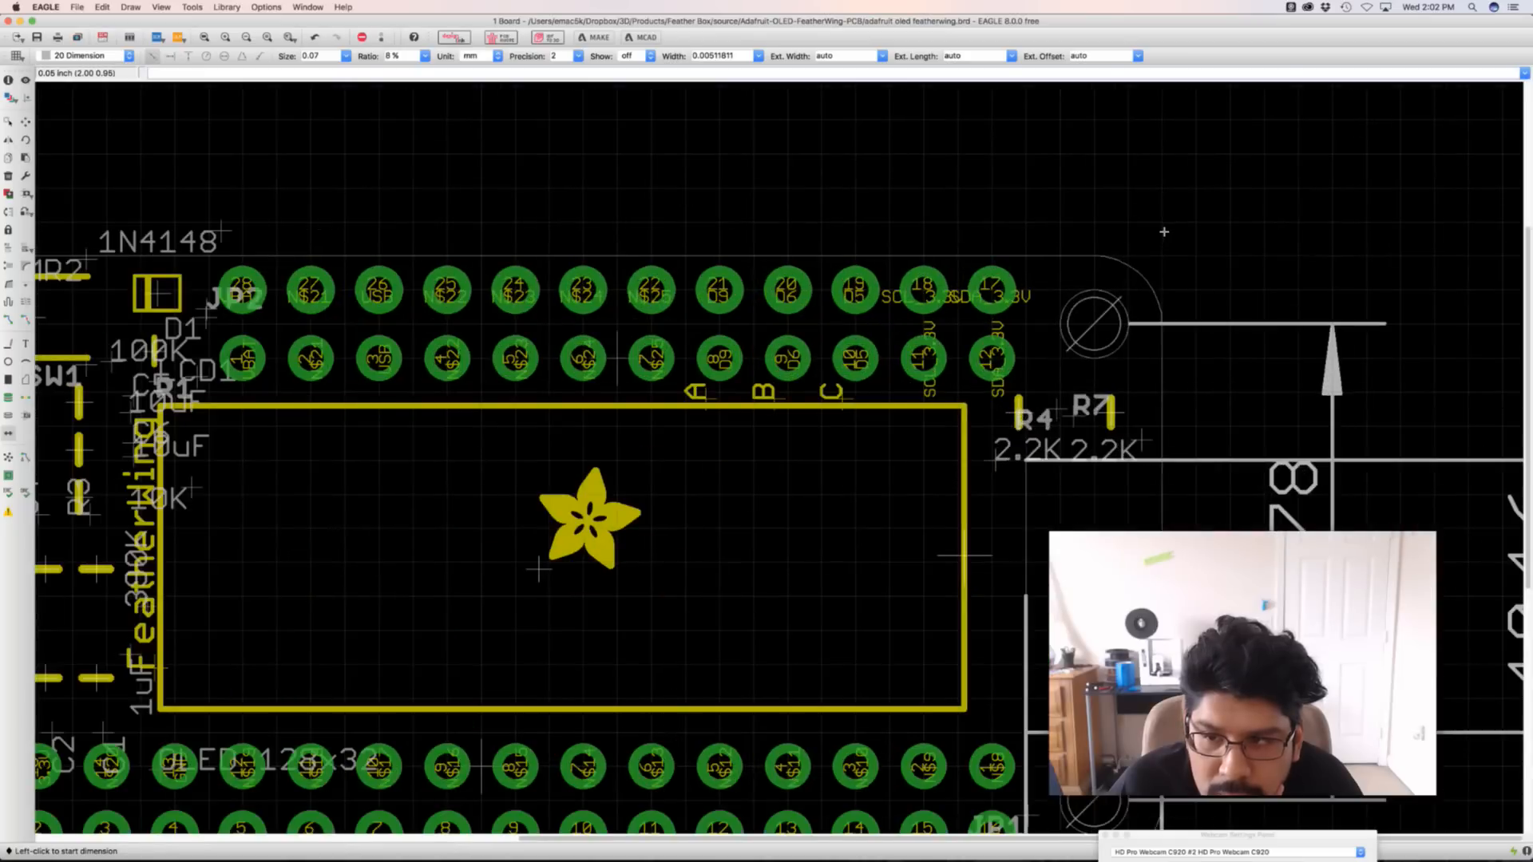
scroll(1164, 232, "down", 4)
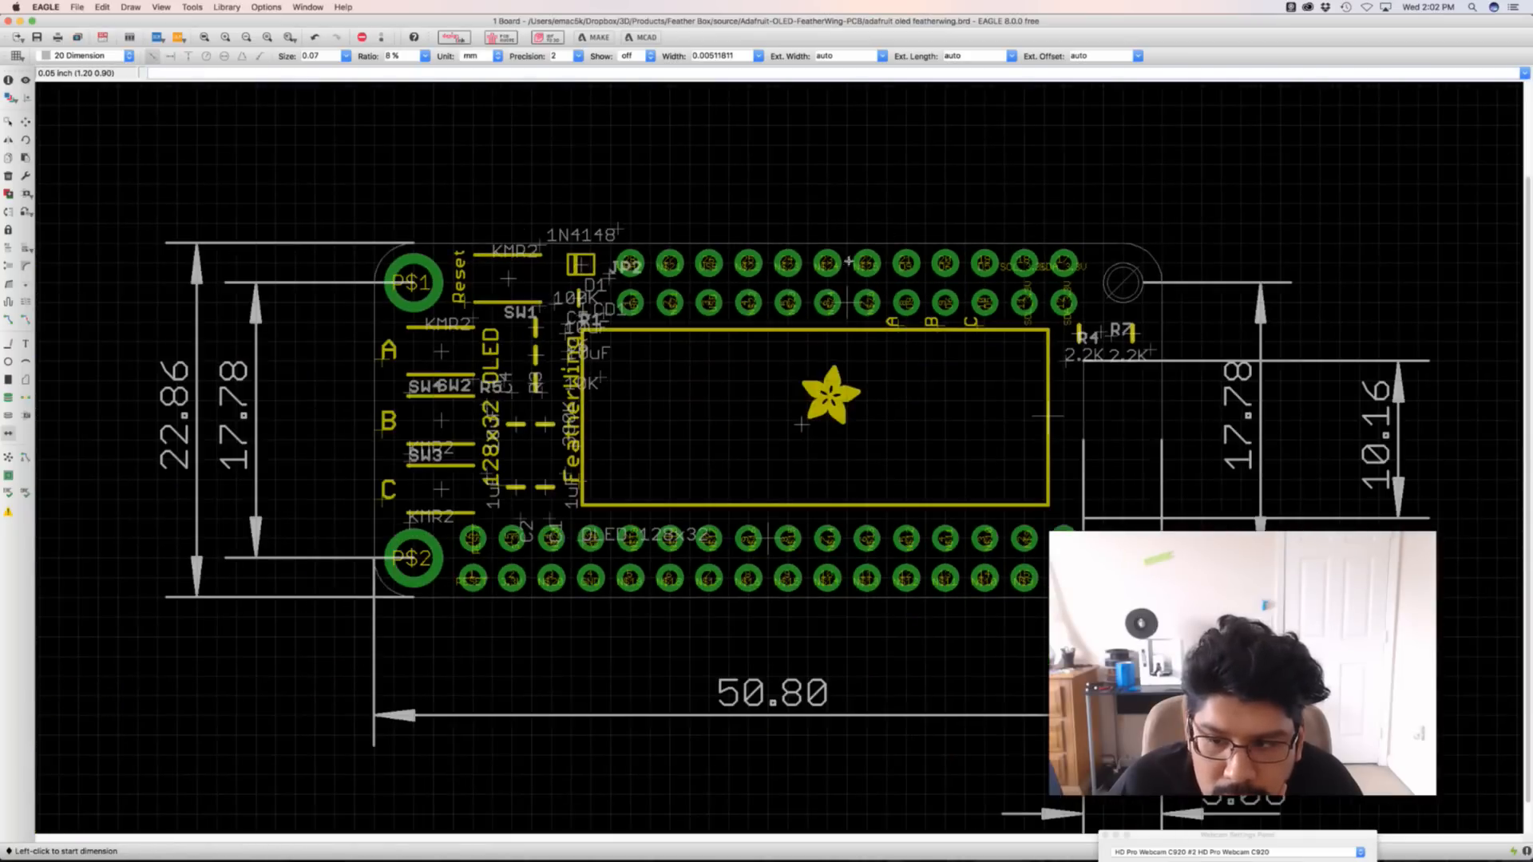
middle_click_drag(801, 424, 865, 388)
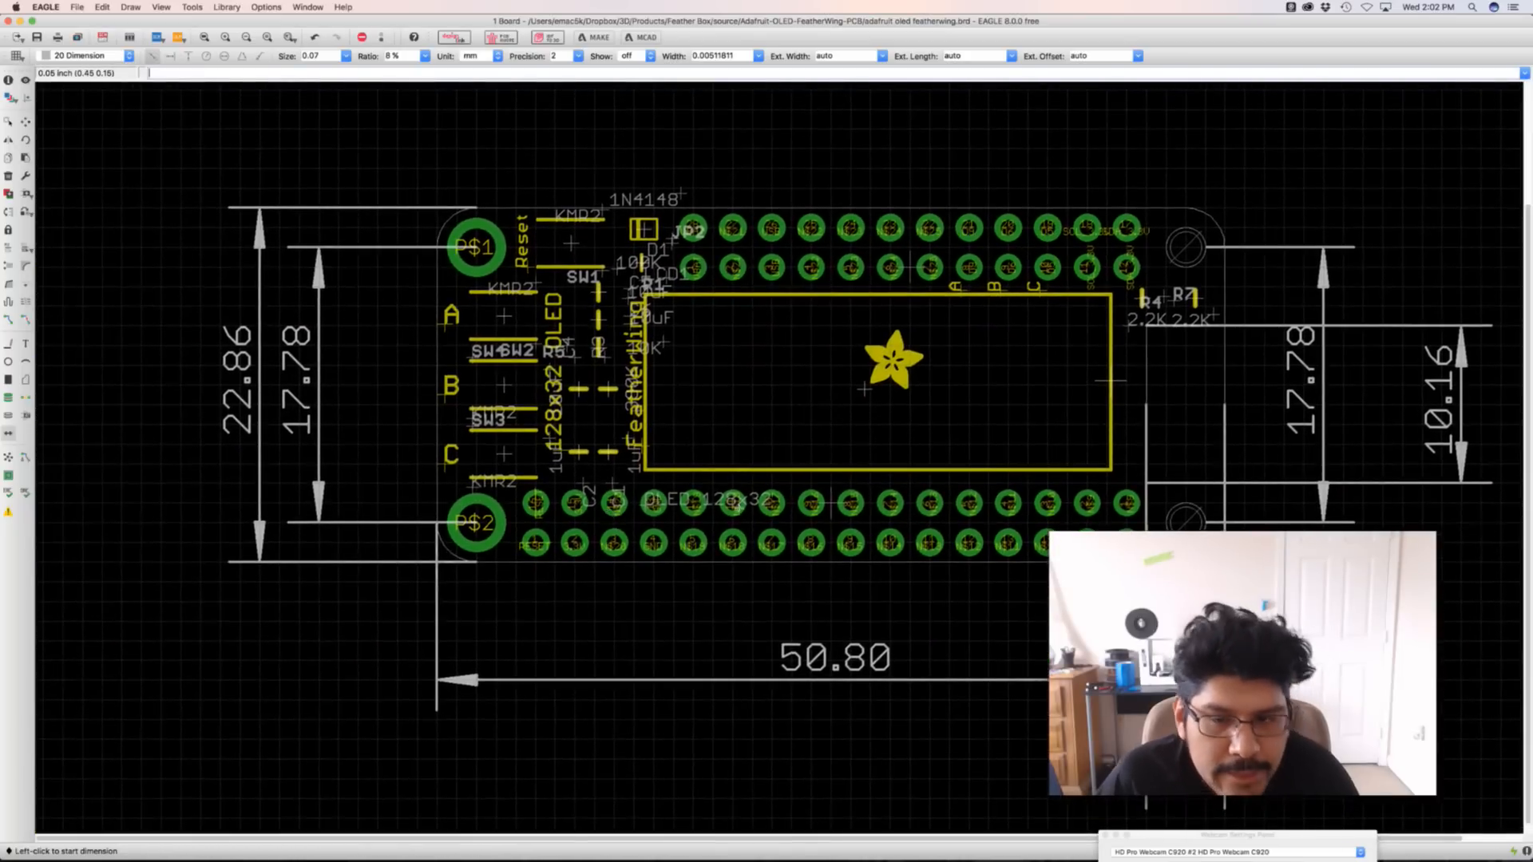
Switch to Fusion 360 and create a new empty design alongside the Feather Box design
key("super+Tab")
key("super+Tab")
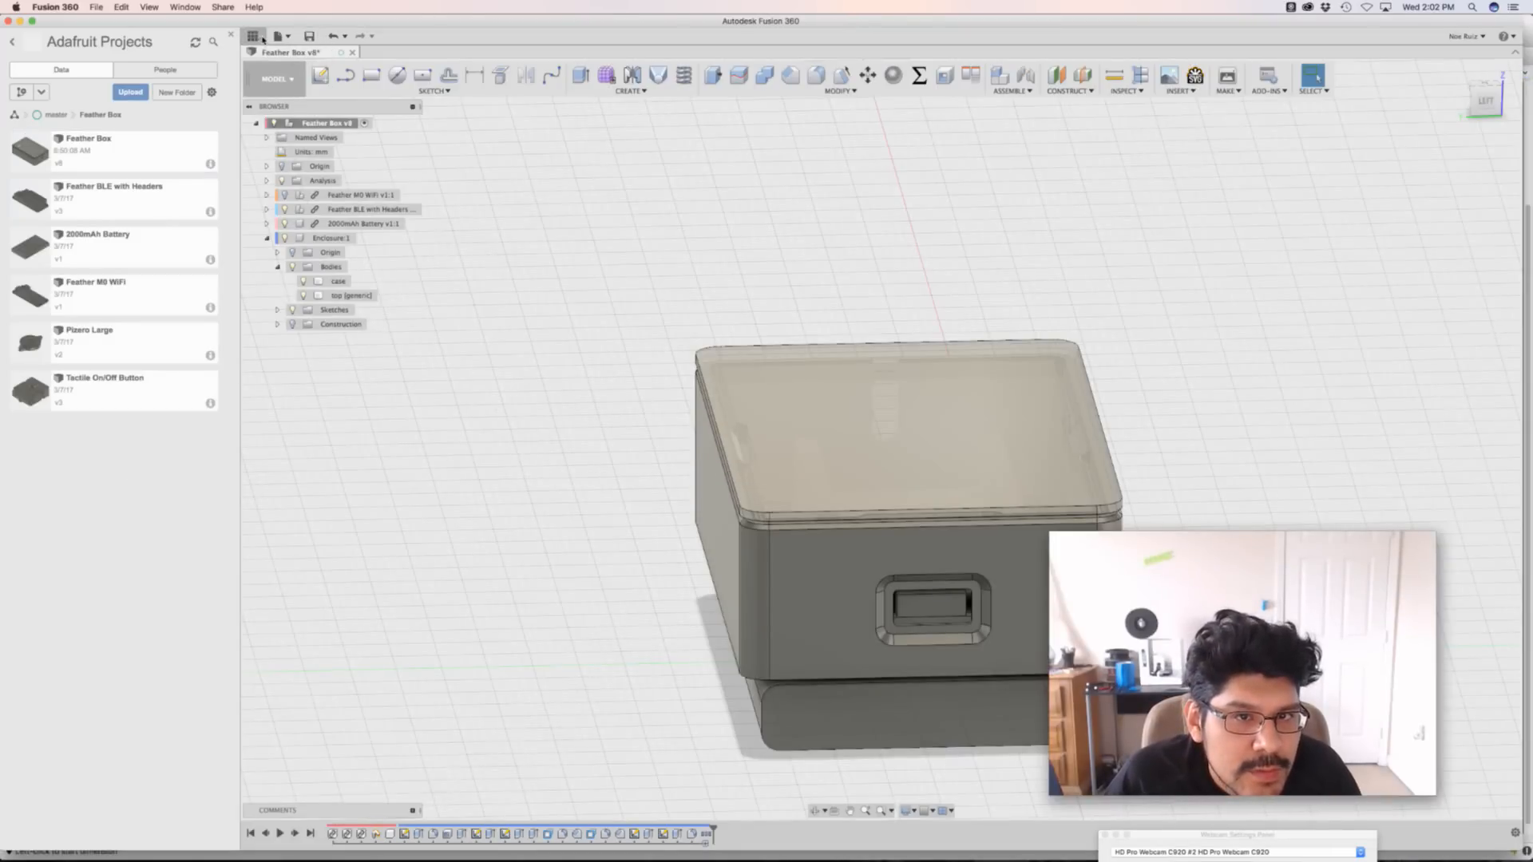
left_click(278, 36)
left_click(303, 55)
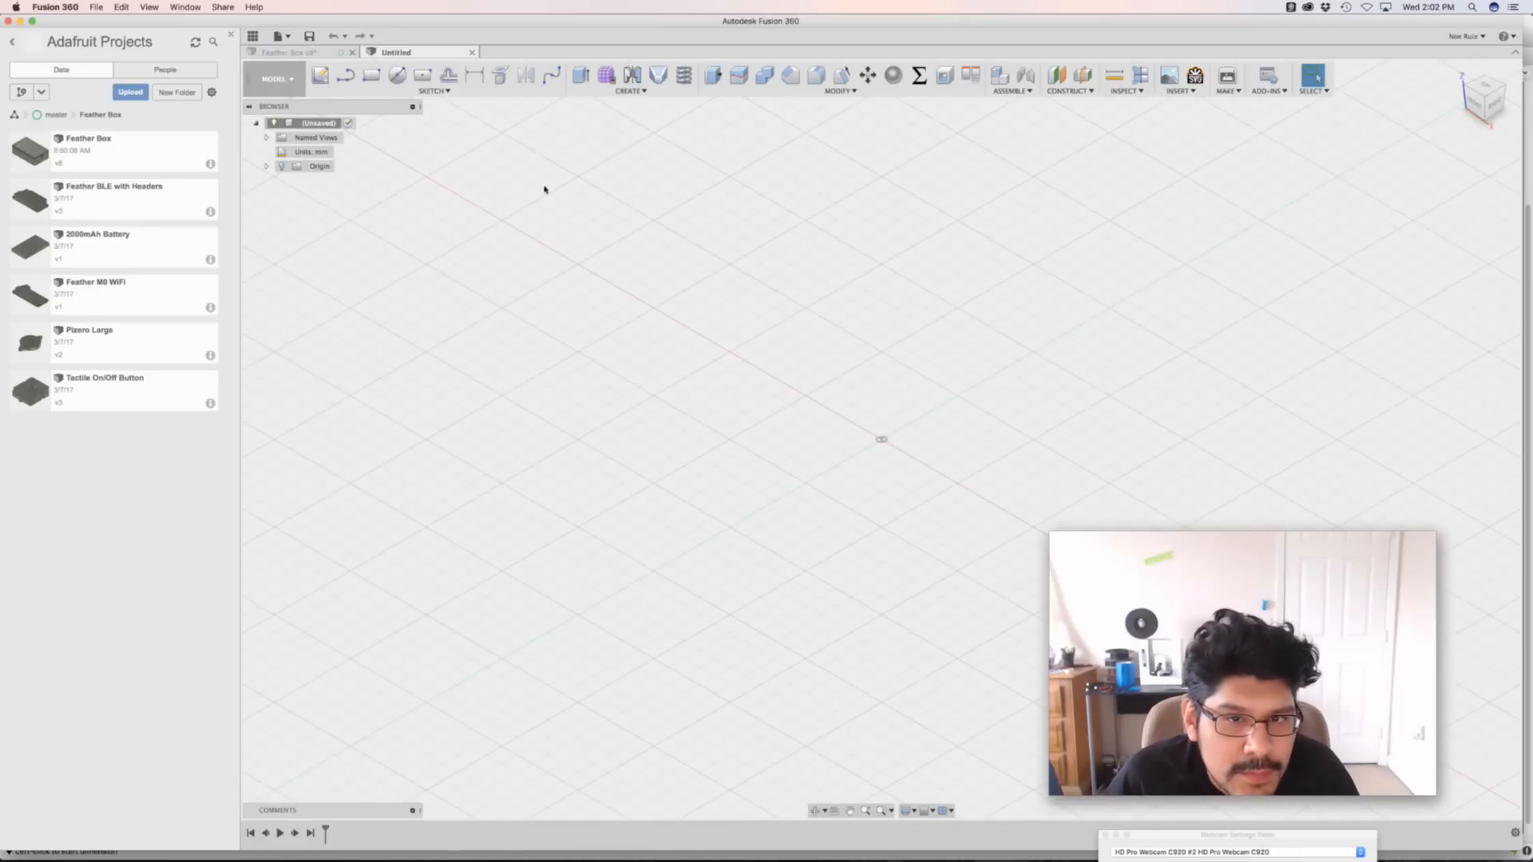
Save the new design as "Feather OLED Wing" in the Feather Box folder and orient the model to the top view
key("super+s")
type("Feather OLED Wing")
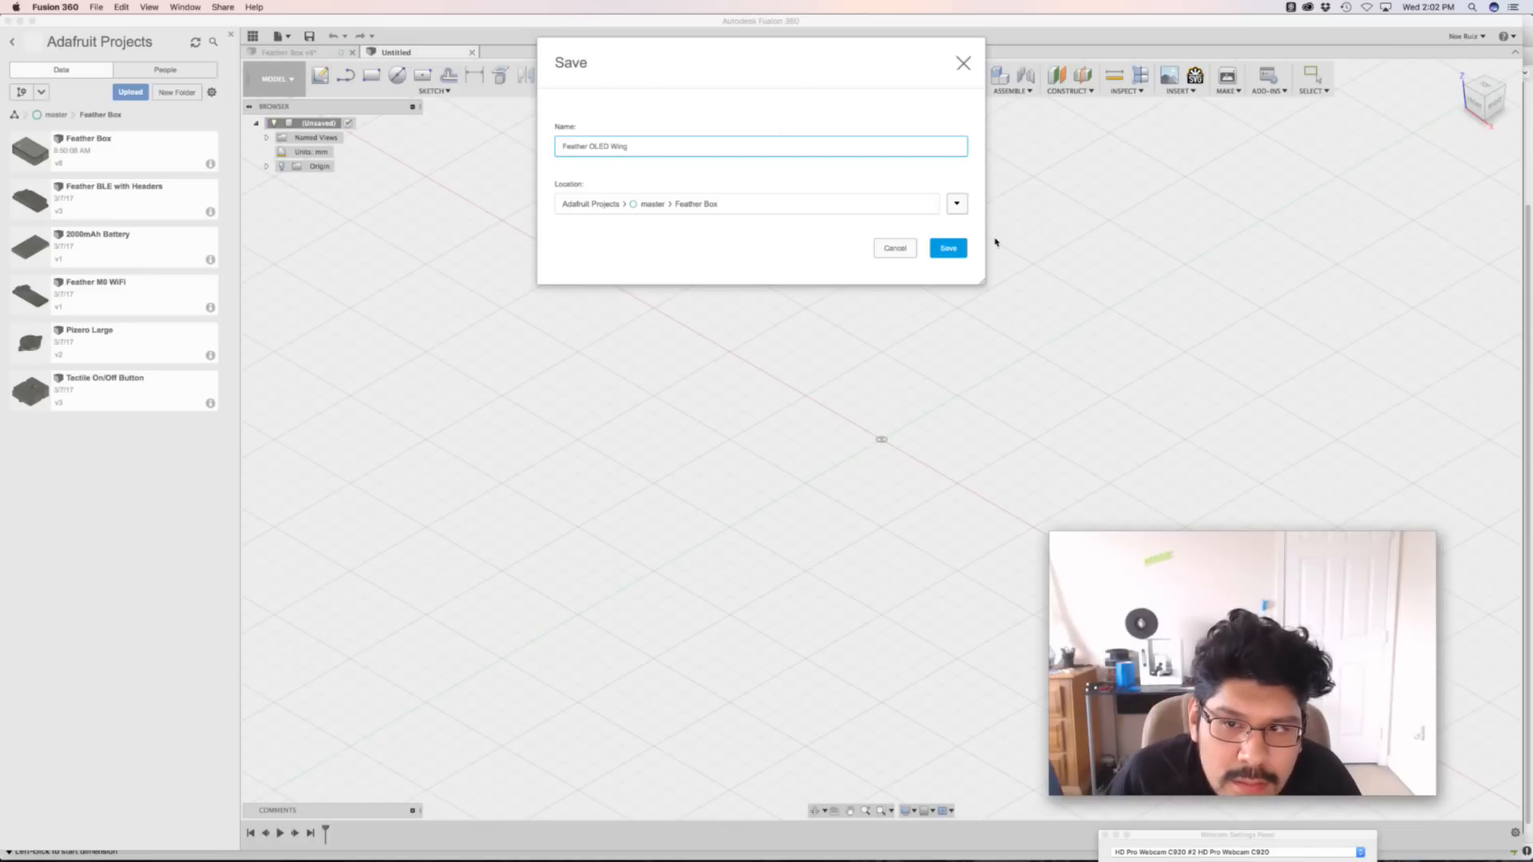
left_click(950, 247)
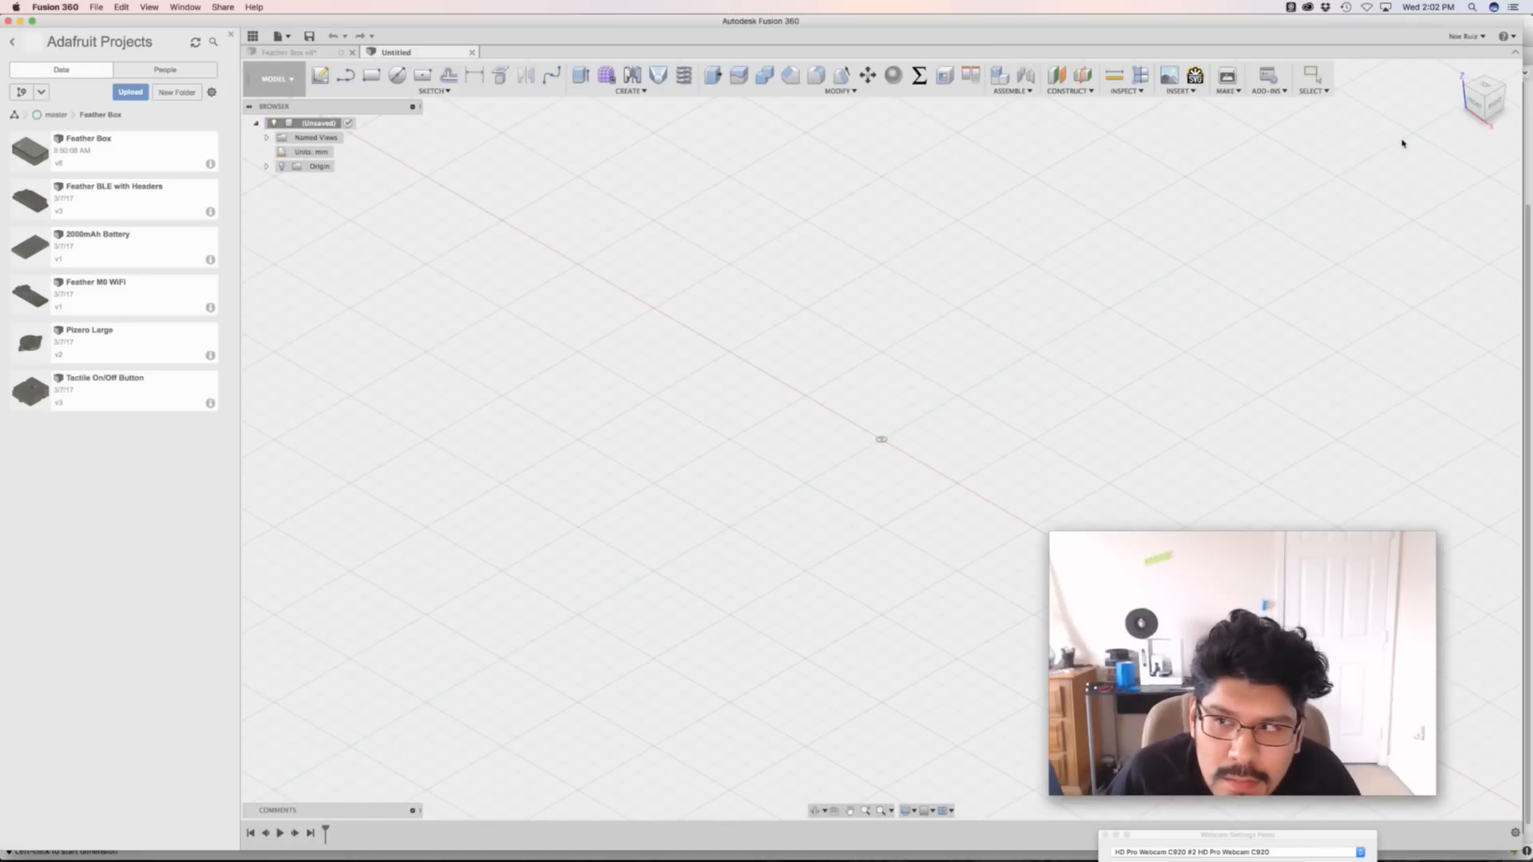
left_click(1482, 86)
Switch to EAGLE and examine the board's overall dimensions and the rounded corner around mounting hole P$2
key("super+Tab")
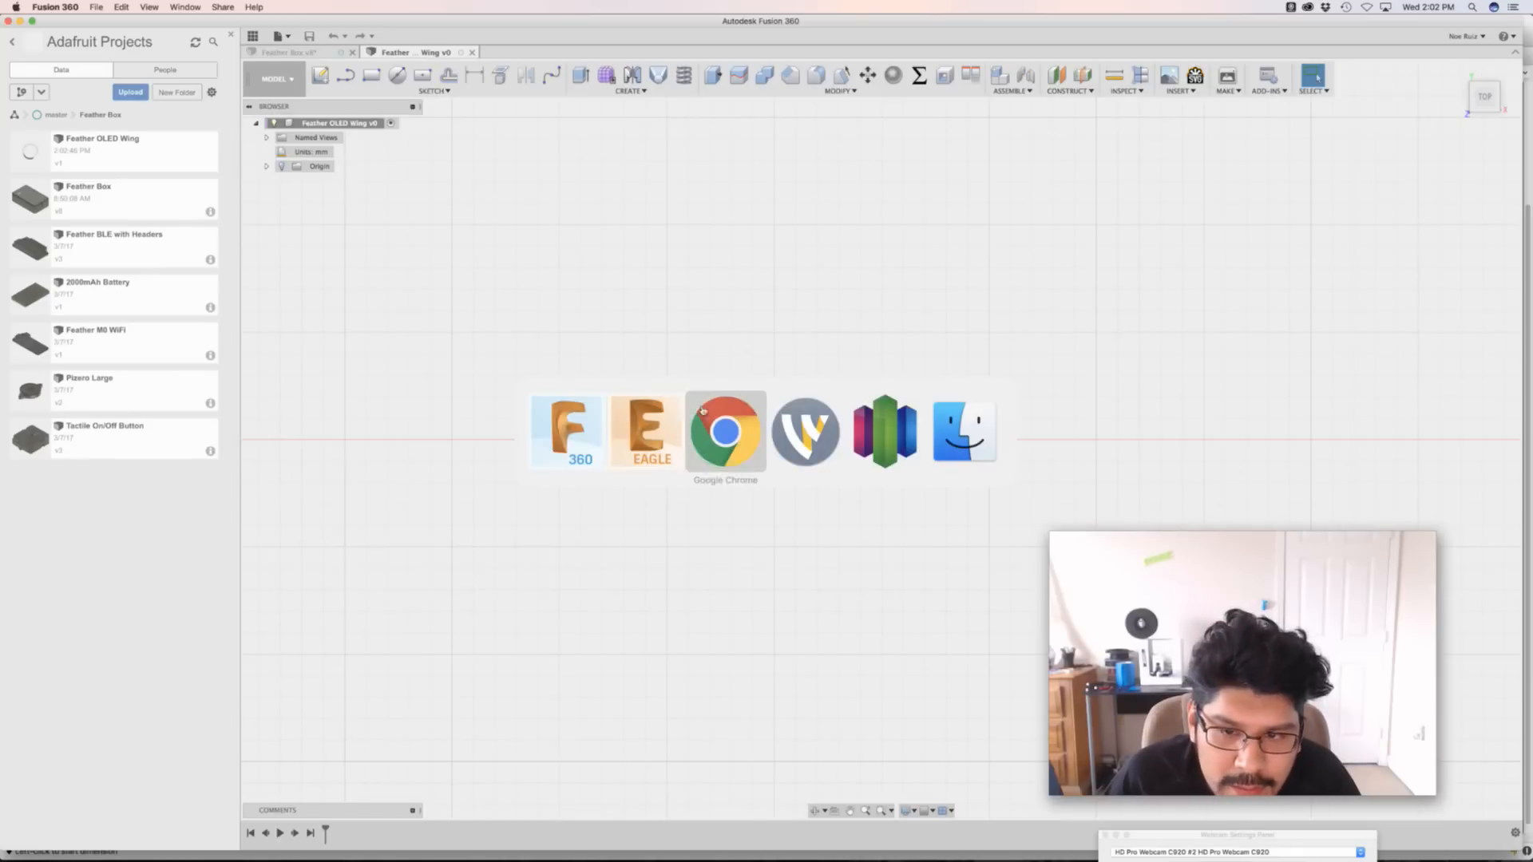
left_click(623, 435)
scroll(410, 585, "down", 3)
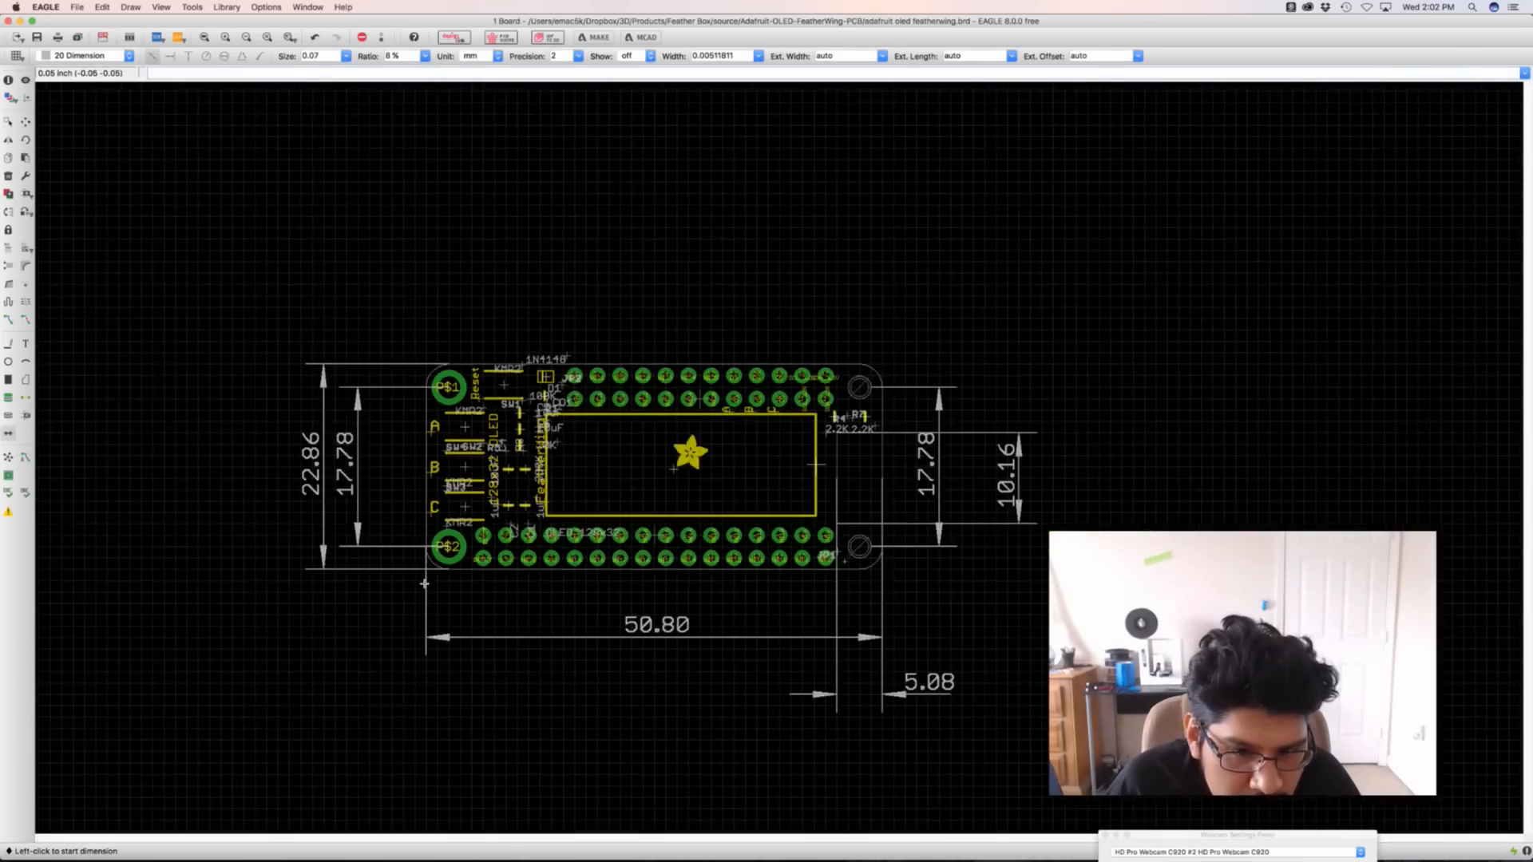
scroll(419, 579, "up", 8)
scroll(428, 569, "up", 2)
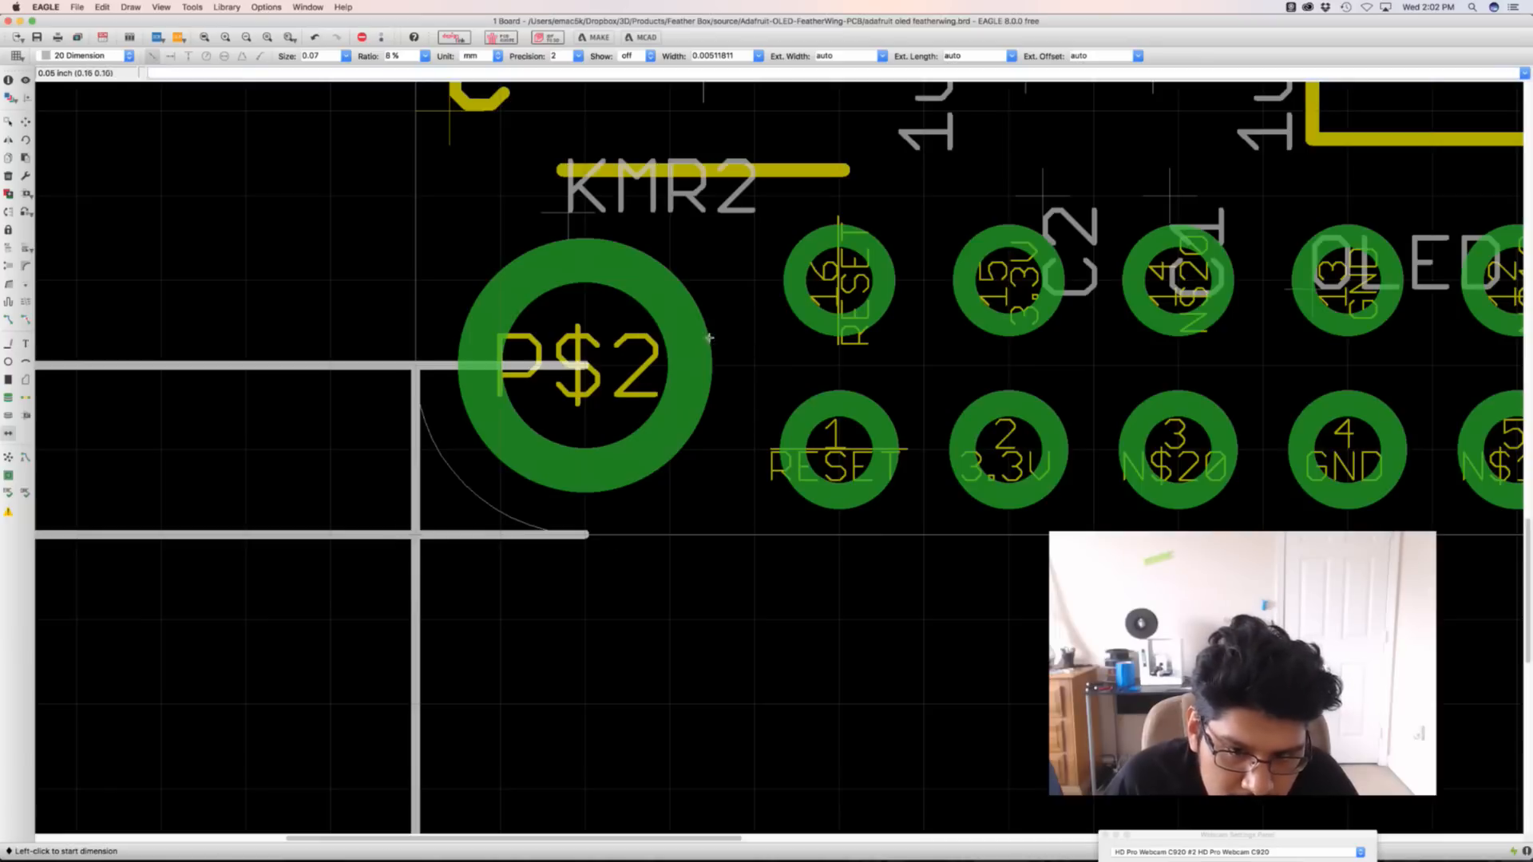
scroll(863, 271, "up", 3)
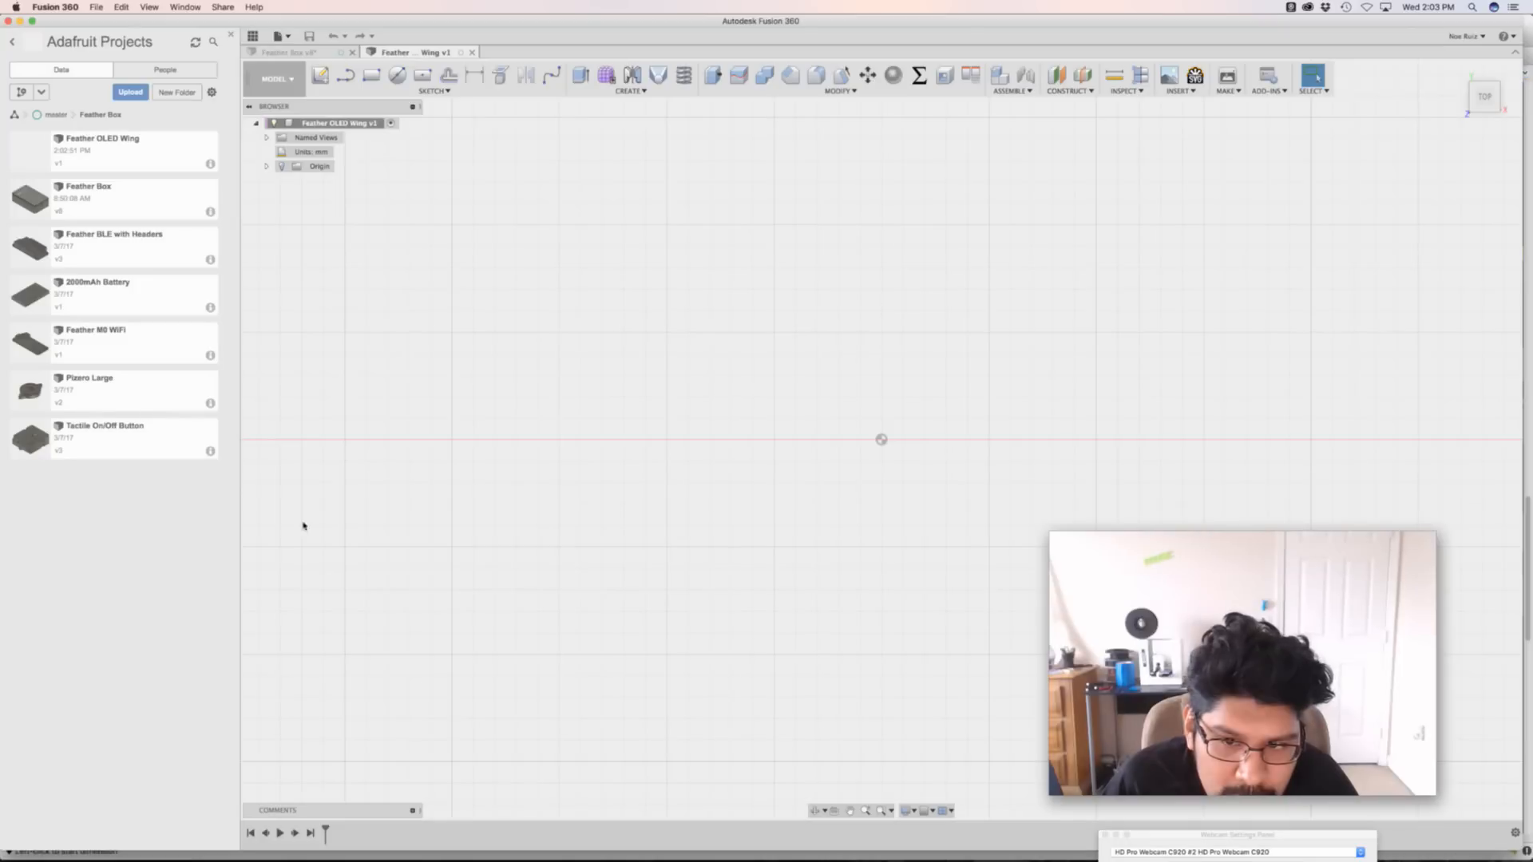
Switch back to Fusion 360 and start a sketch on the horizontal origin plane
middle_click_drag(650, 427, 558, 493)
scroll(568, 434, "down", 1)
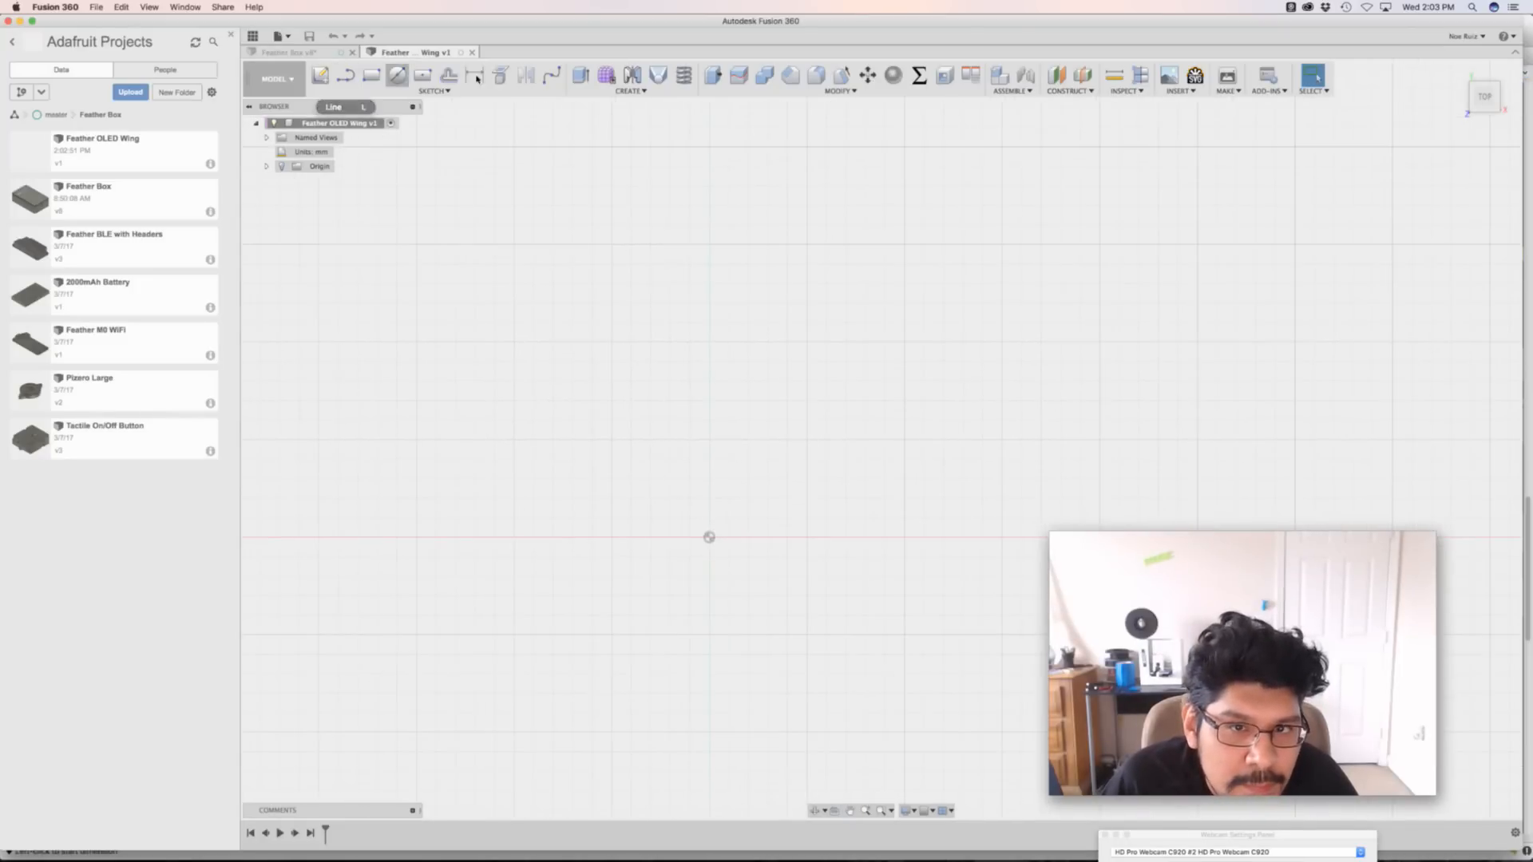
left_click(435, 74)
left_click(731, 514)
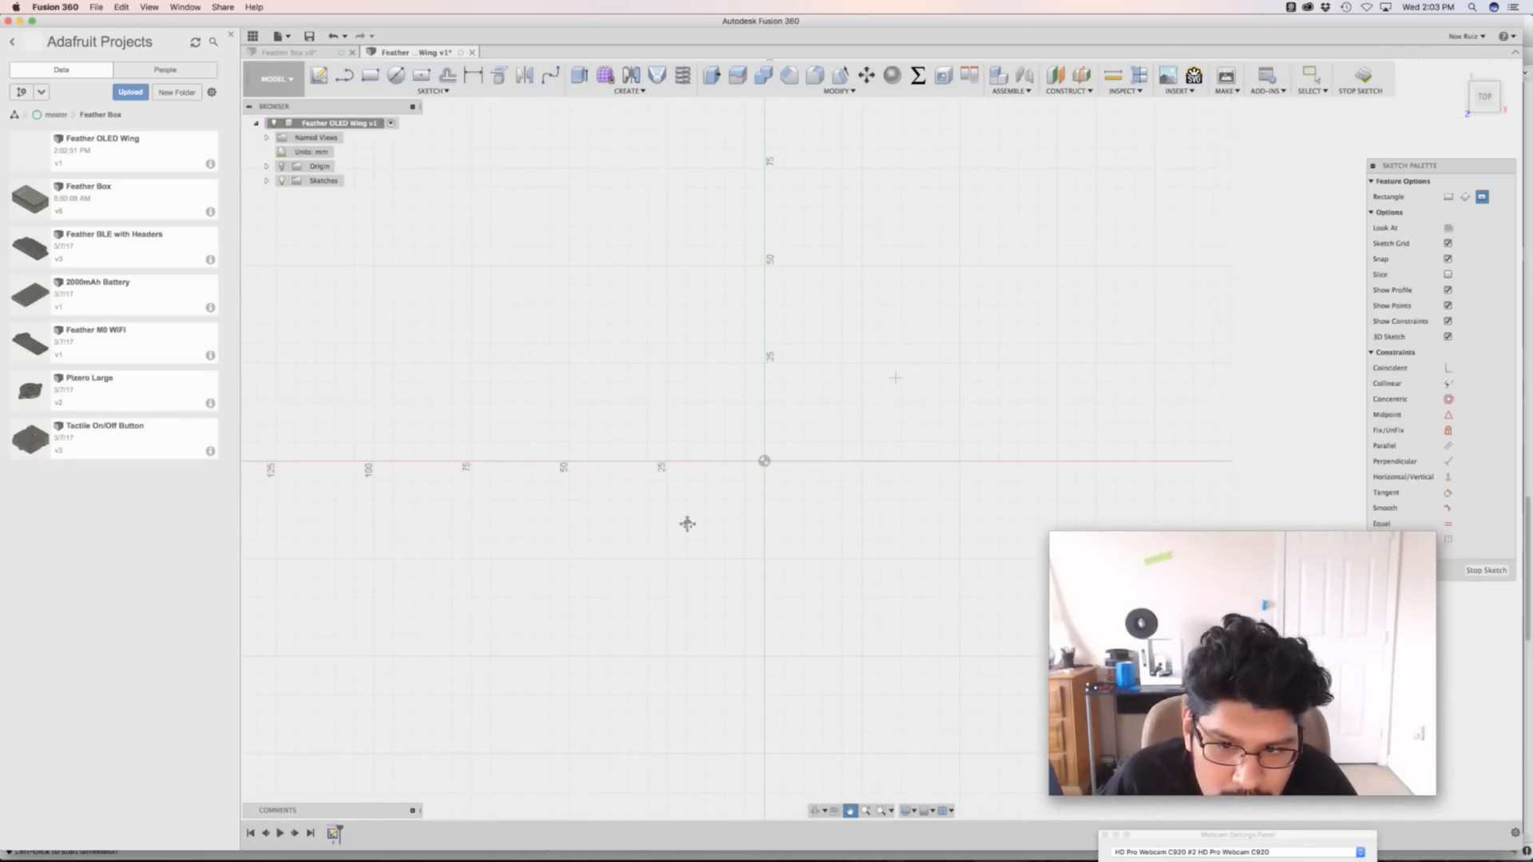
mouse_move(898, 382)
middle_mouse_down()
mouse_move(756, 449)
mouse_move(730, 480)
middle_mouse_up()
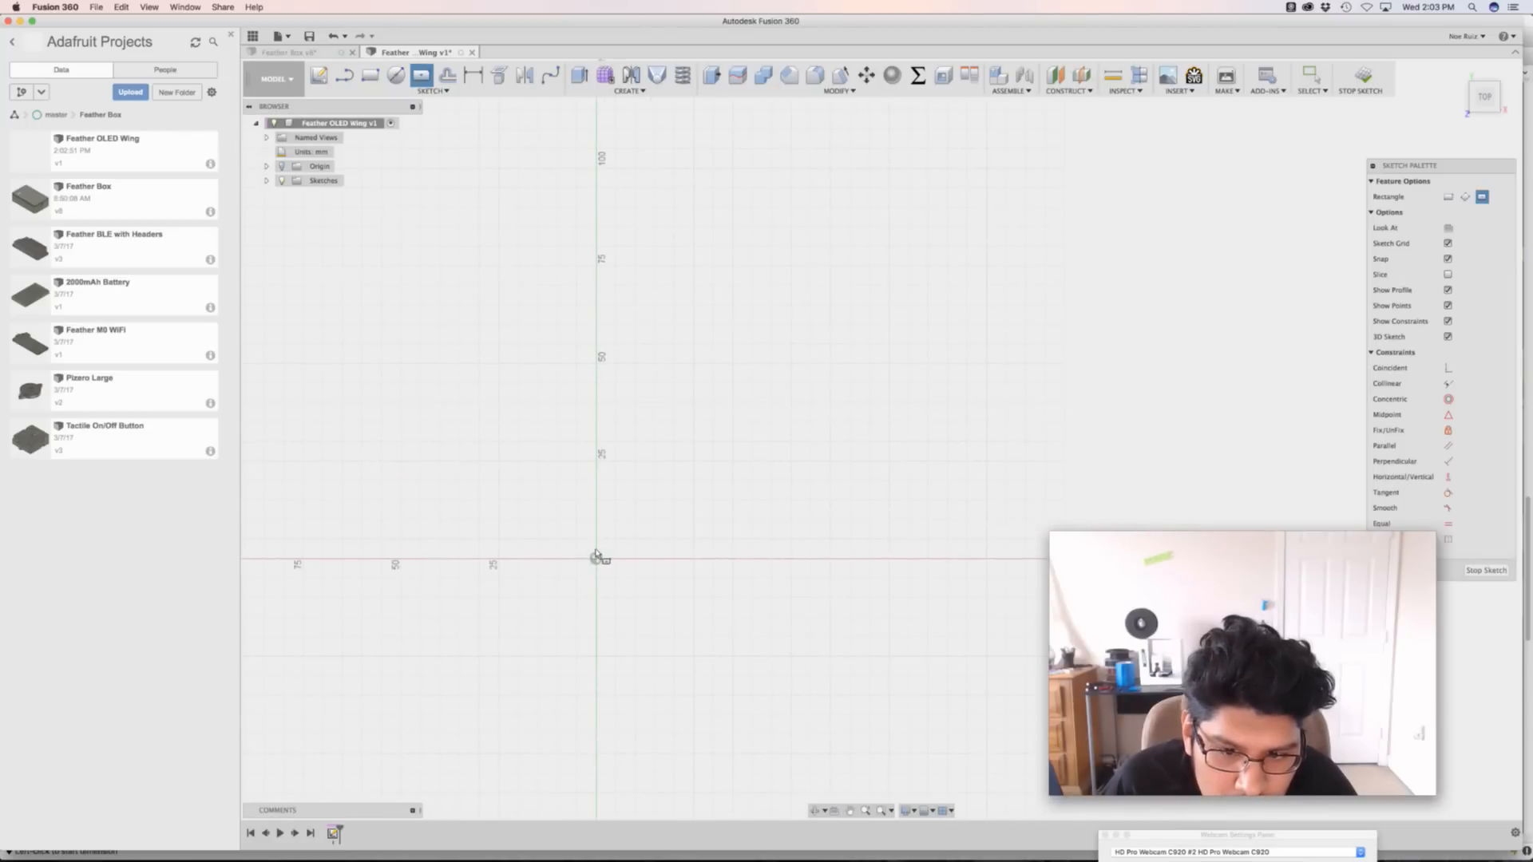
left_click(596, 558)
key("Escape")
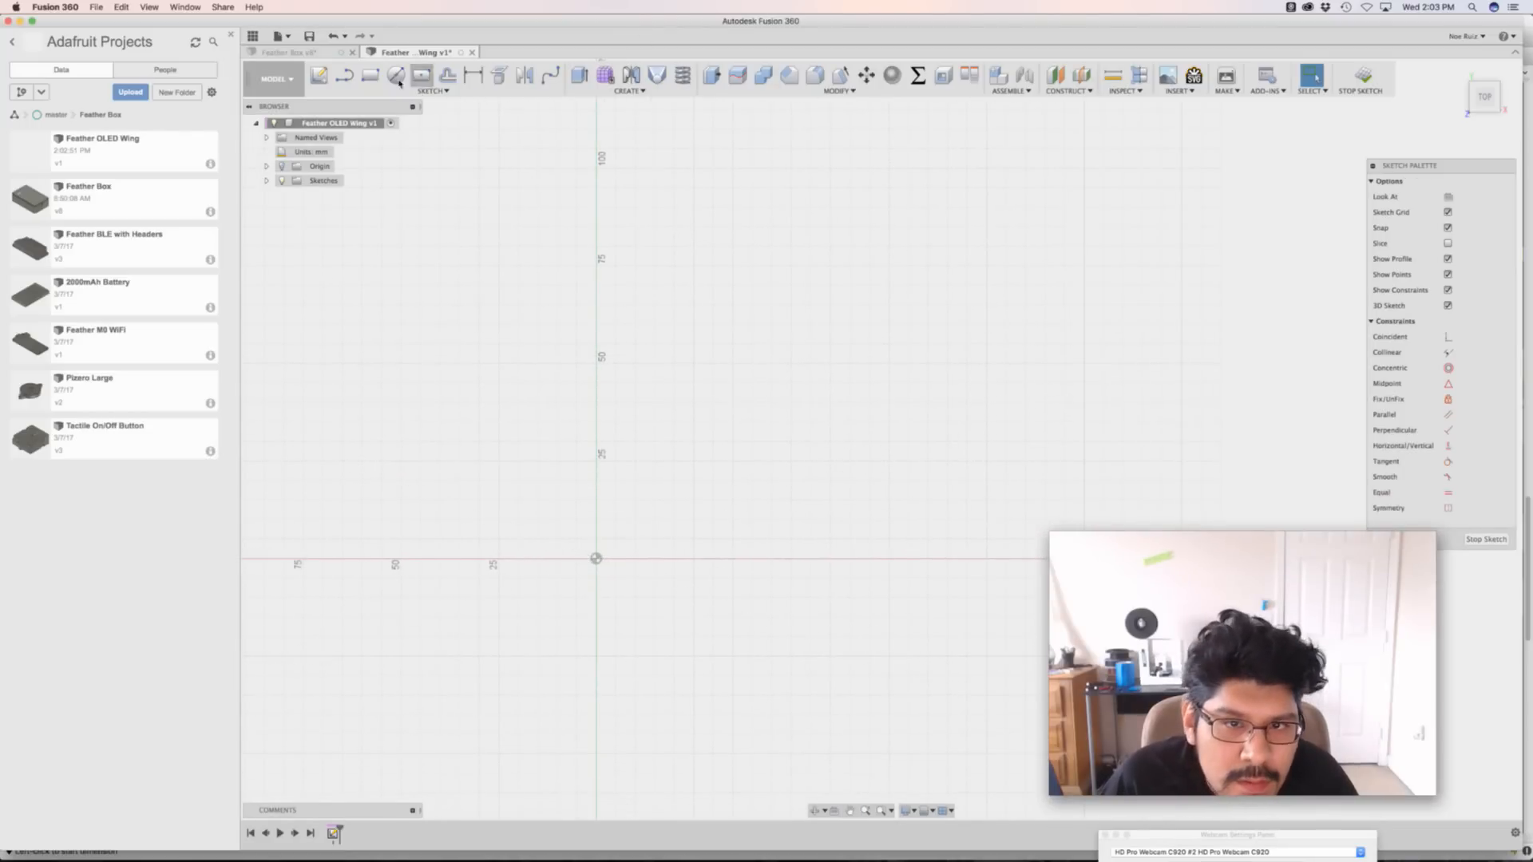
left_click(369, 75)
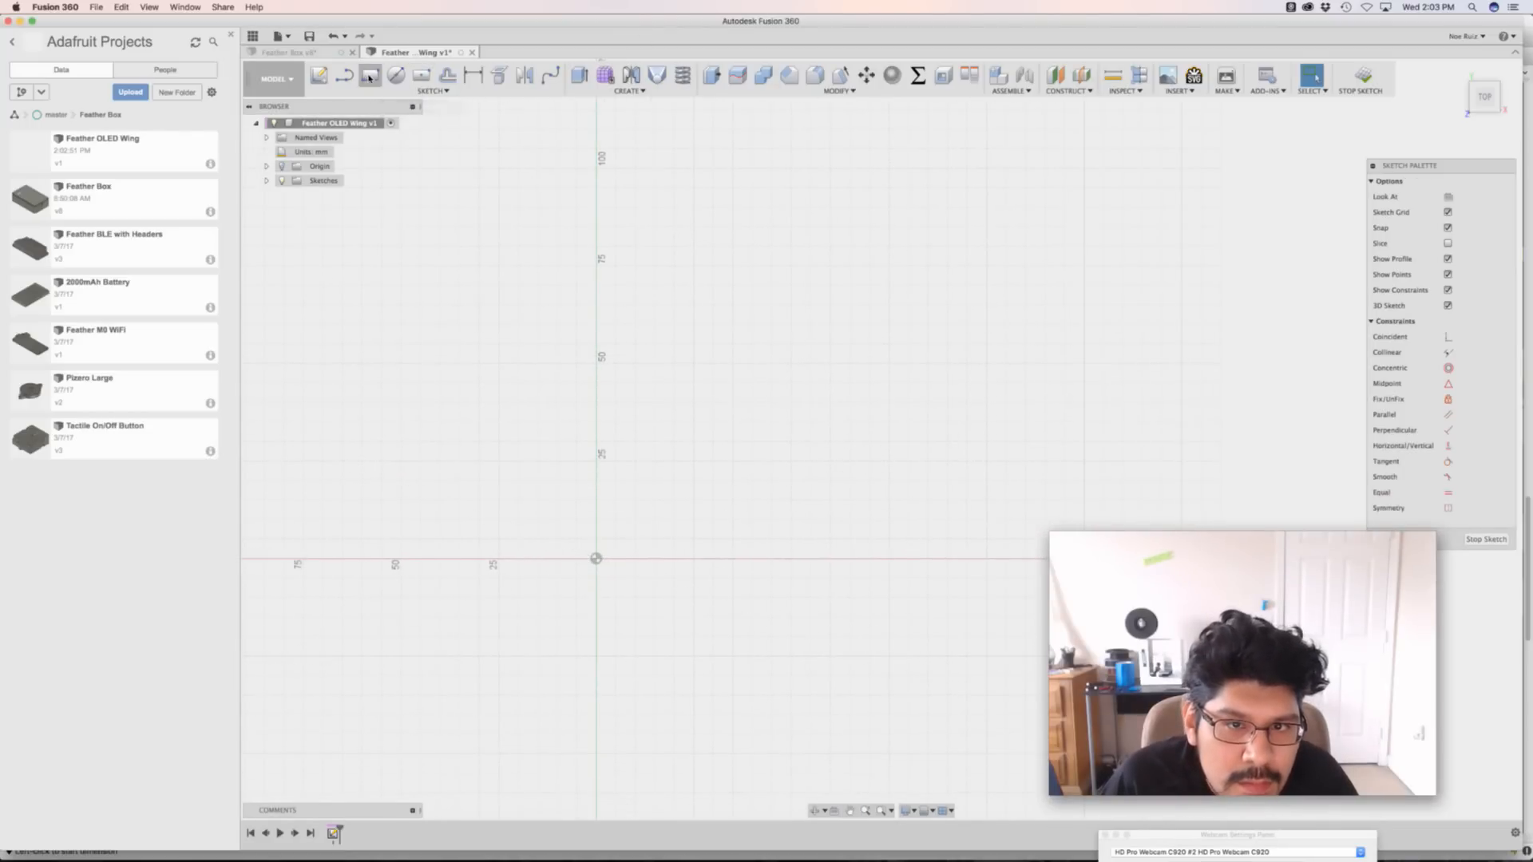
left_click(596, 557)
key("Escape")
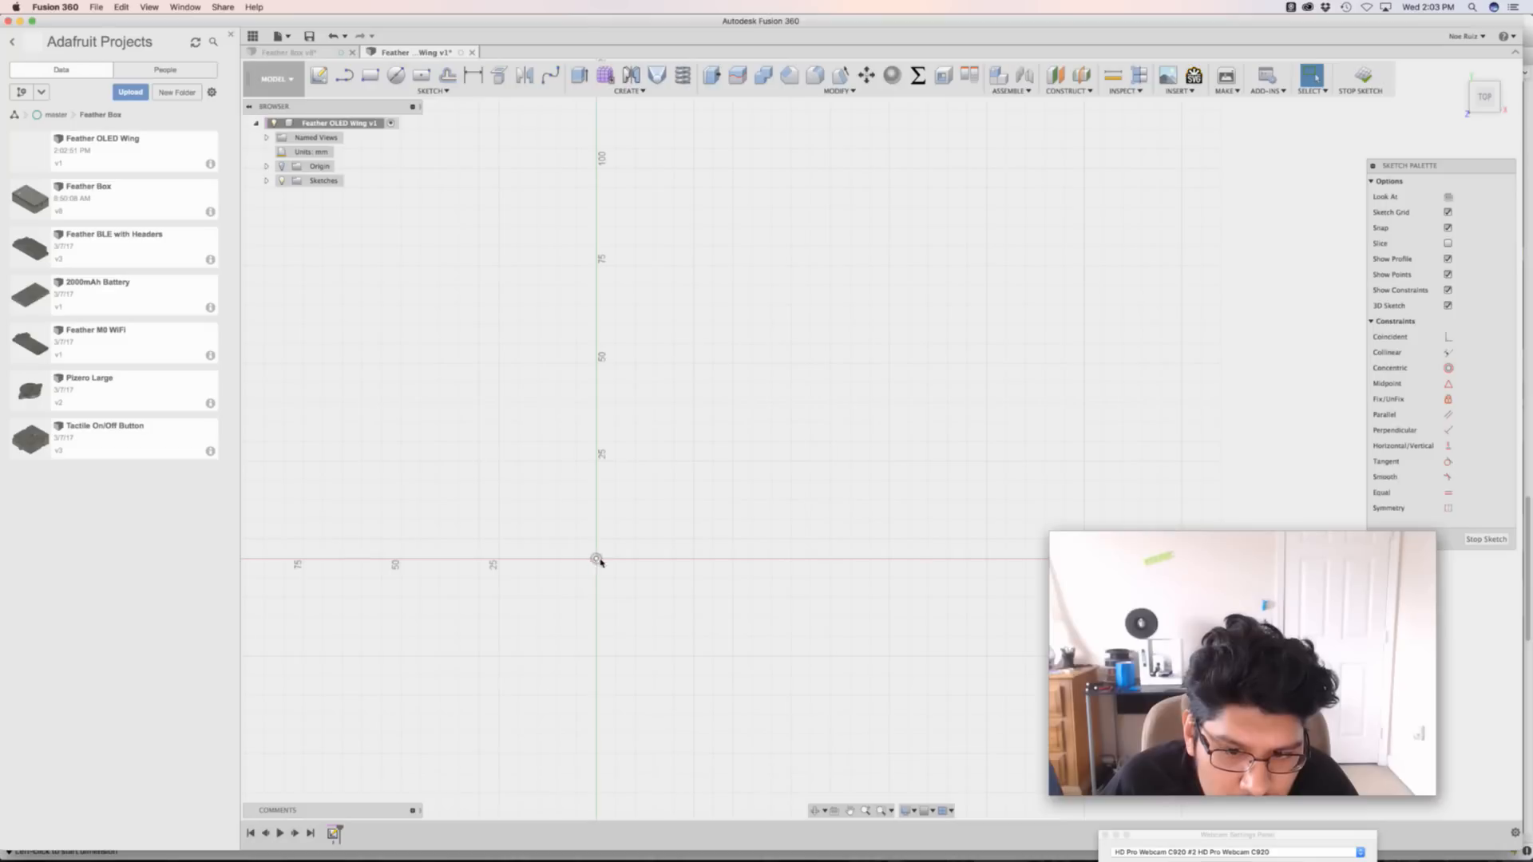
Sketch a two-point rectangle from the origin, 22.86 mm high and 50.8 mm wide, for the board outline
key("r")
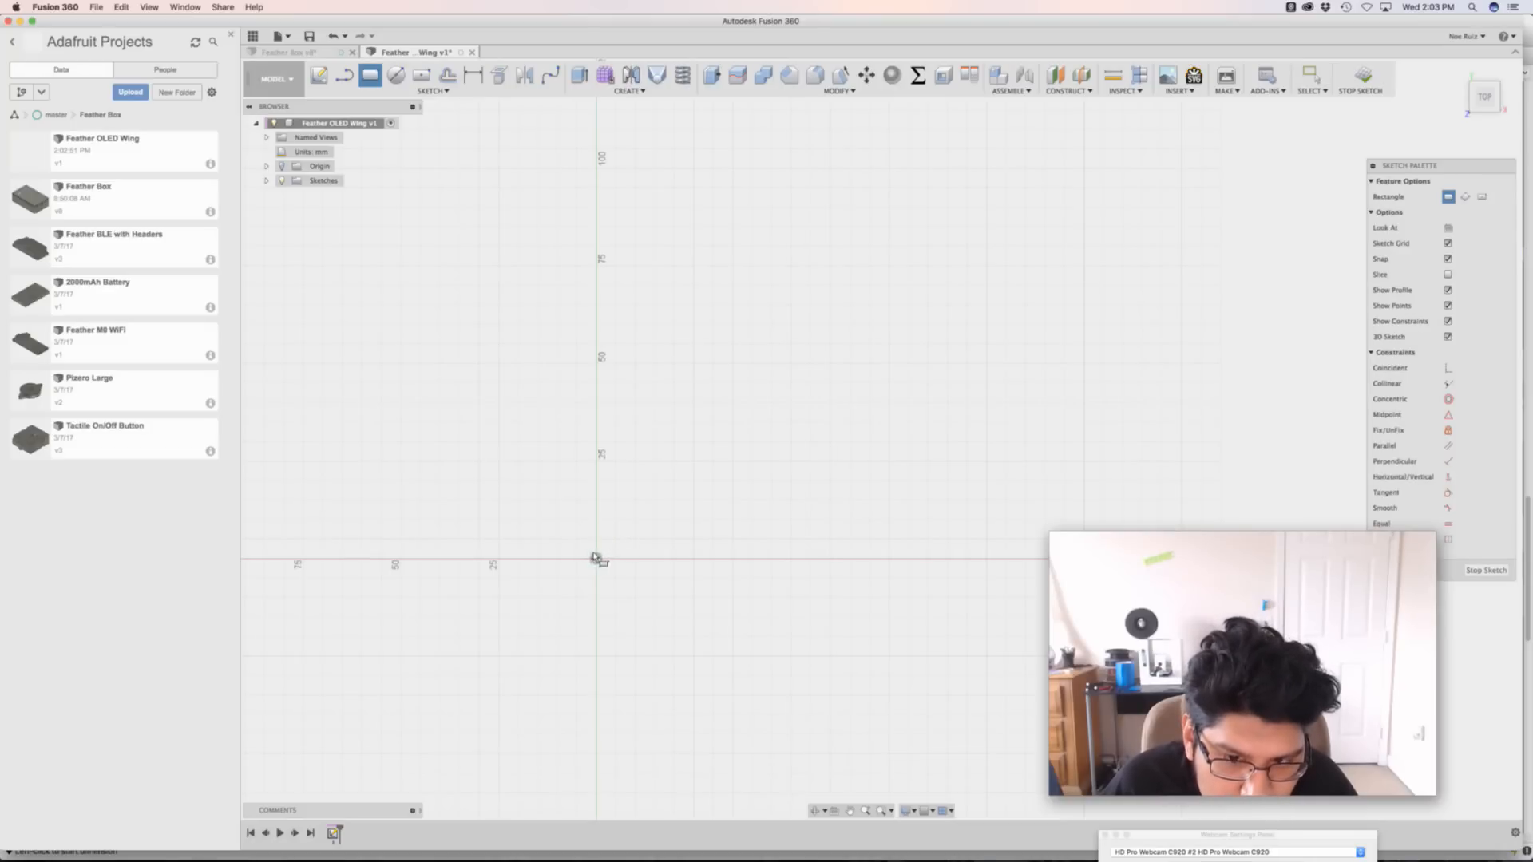
left_click(596, 557)
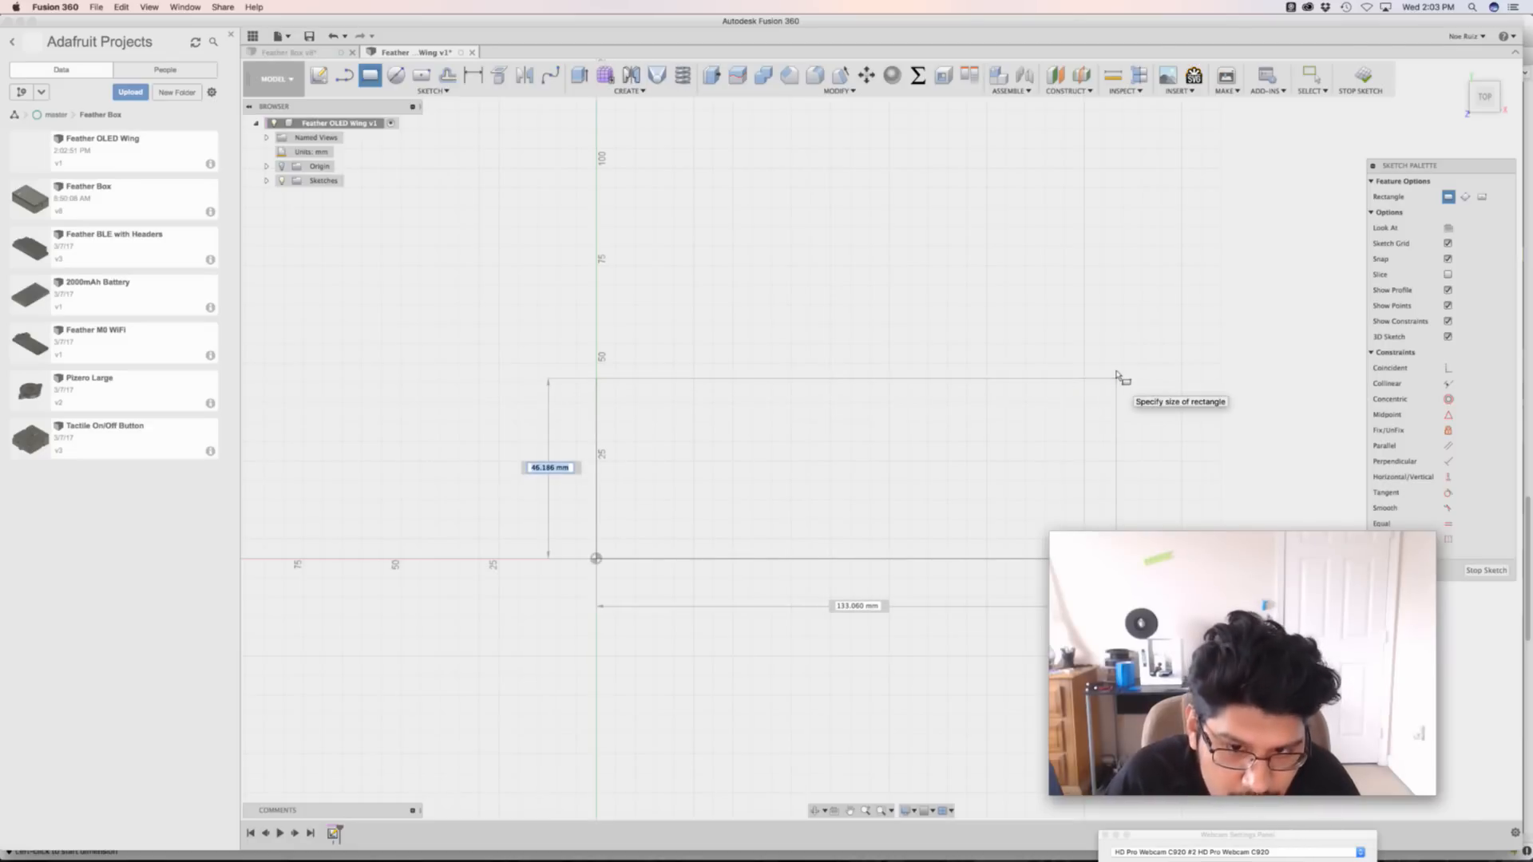
type("22.86")
key("Tab")
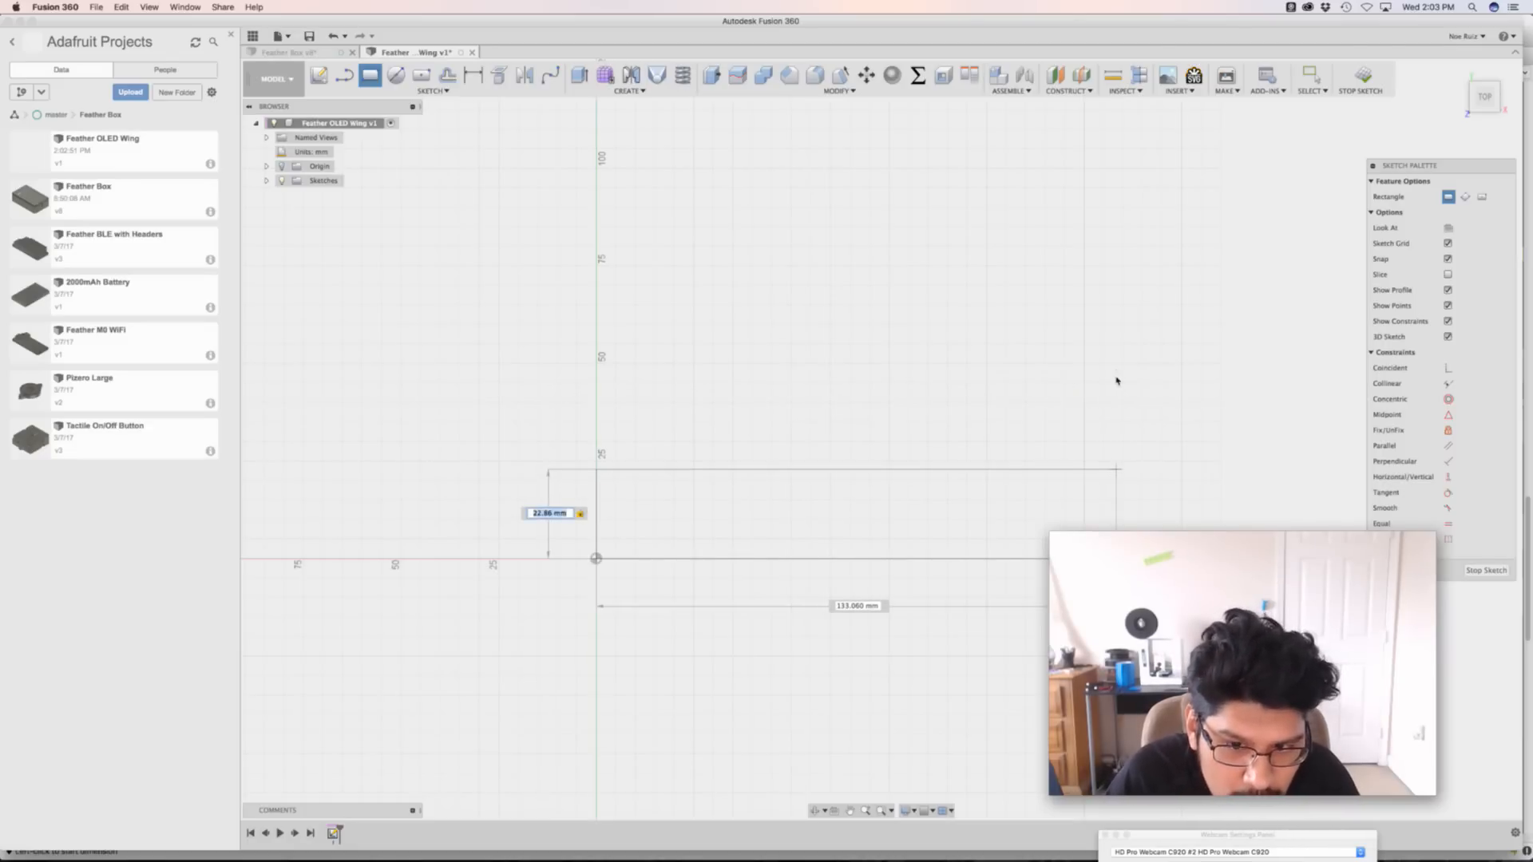
type("50")
key("BackSpace")
key("BackSpace")
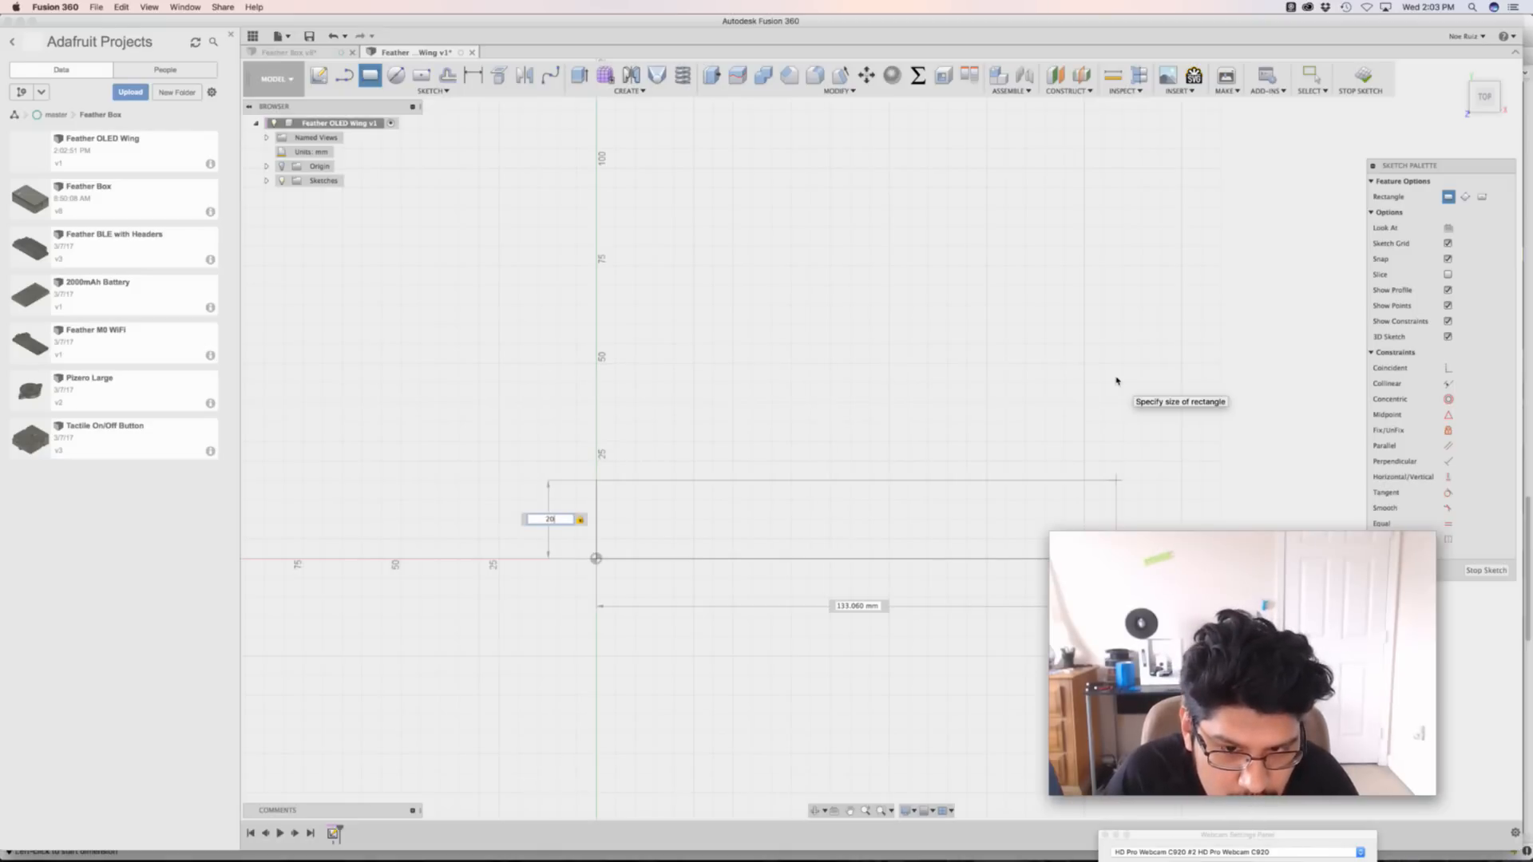
type("22.86")
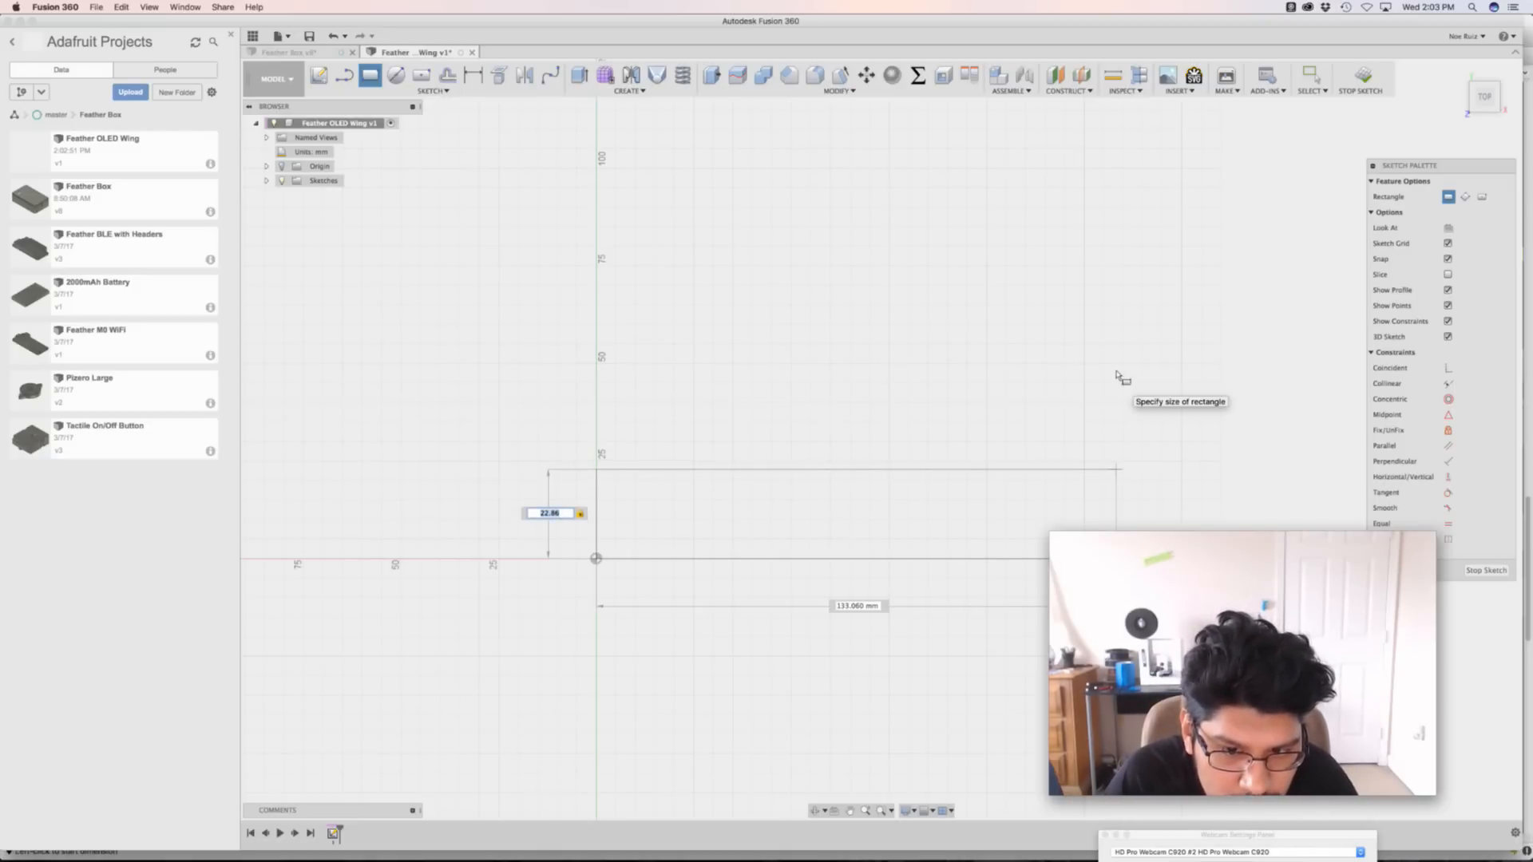
key("Tab")
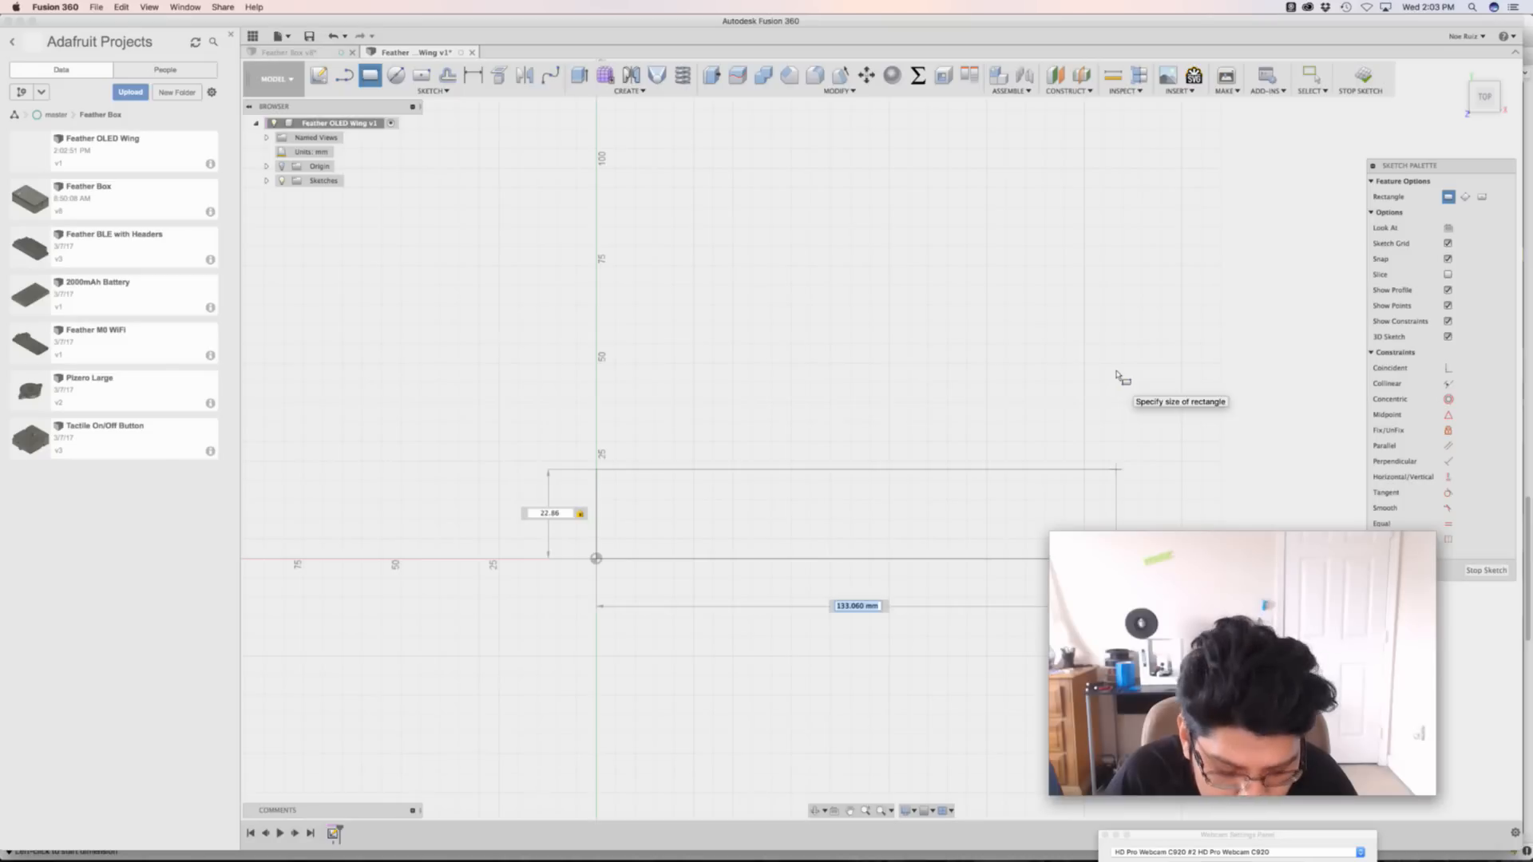
type("50.8")
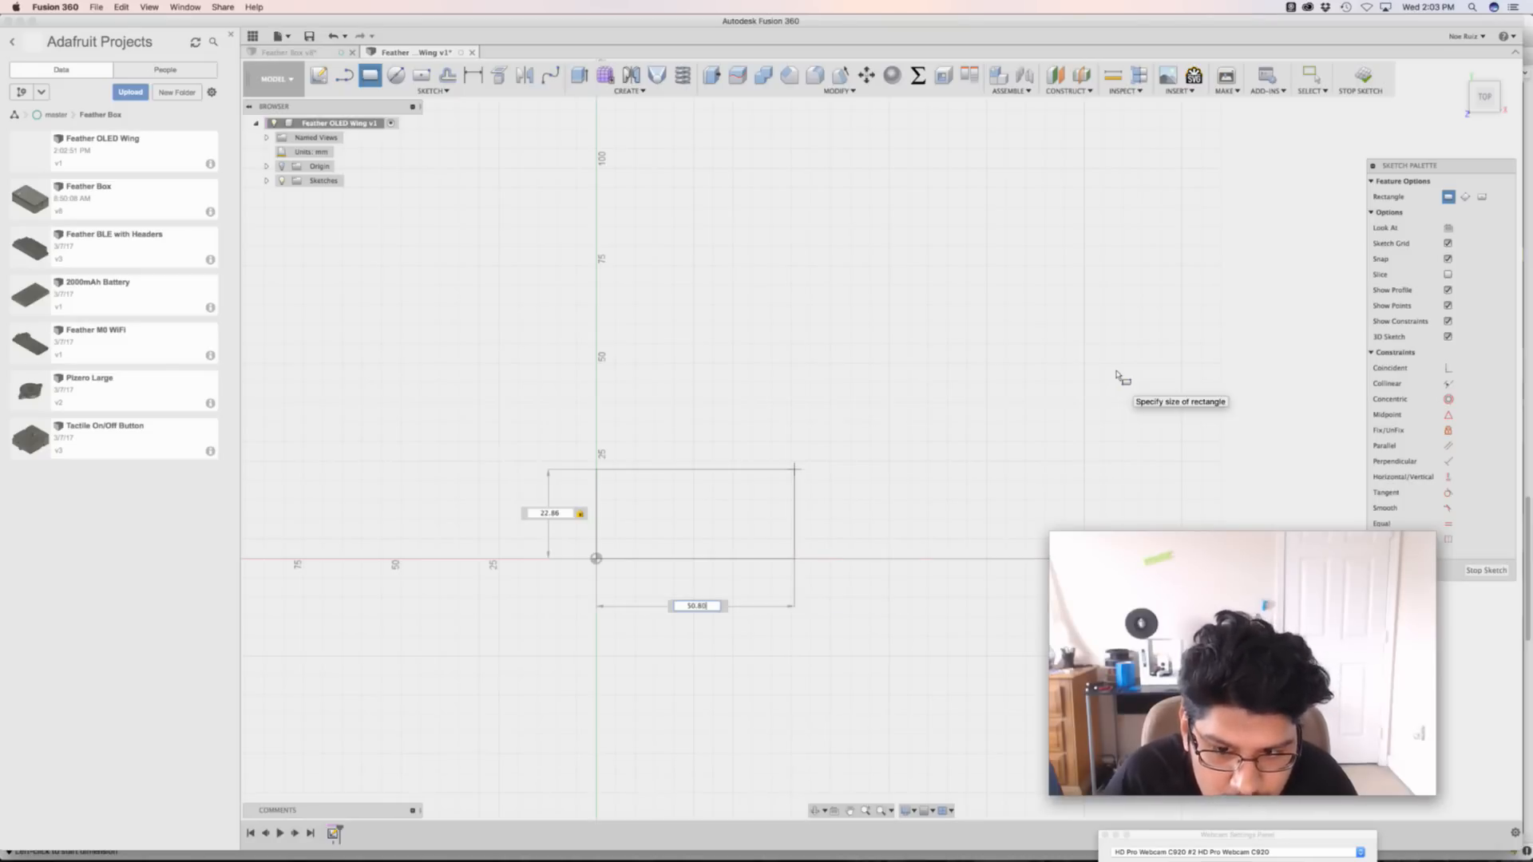
key("Return")
Switch to EAGLE and check the dimensions around mounting hole P$2 at the board's lower corner
key("super+Tab")
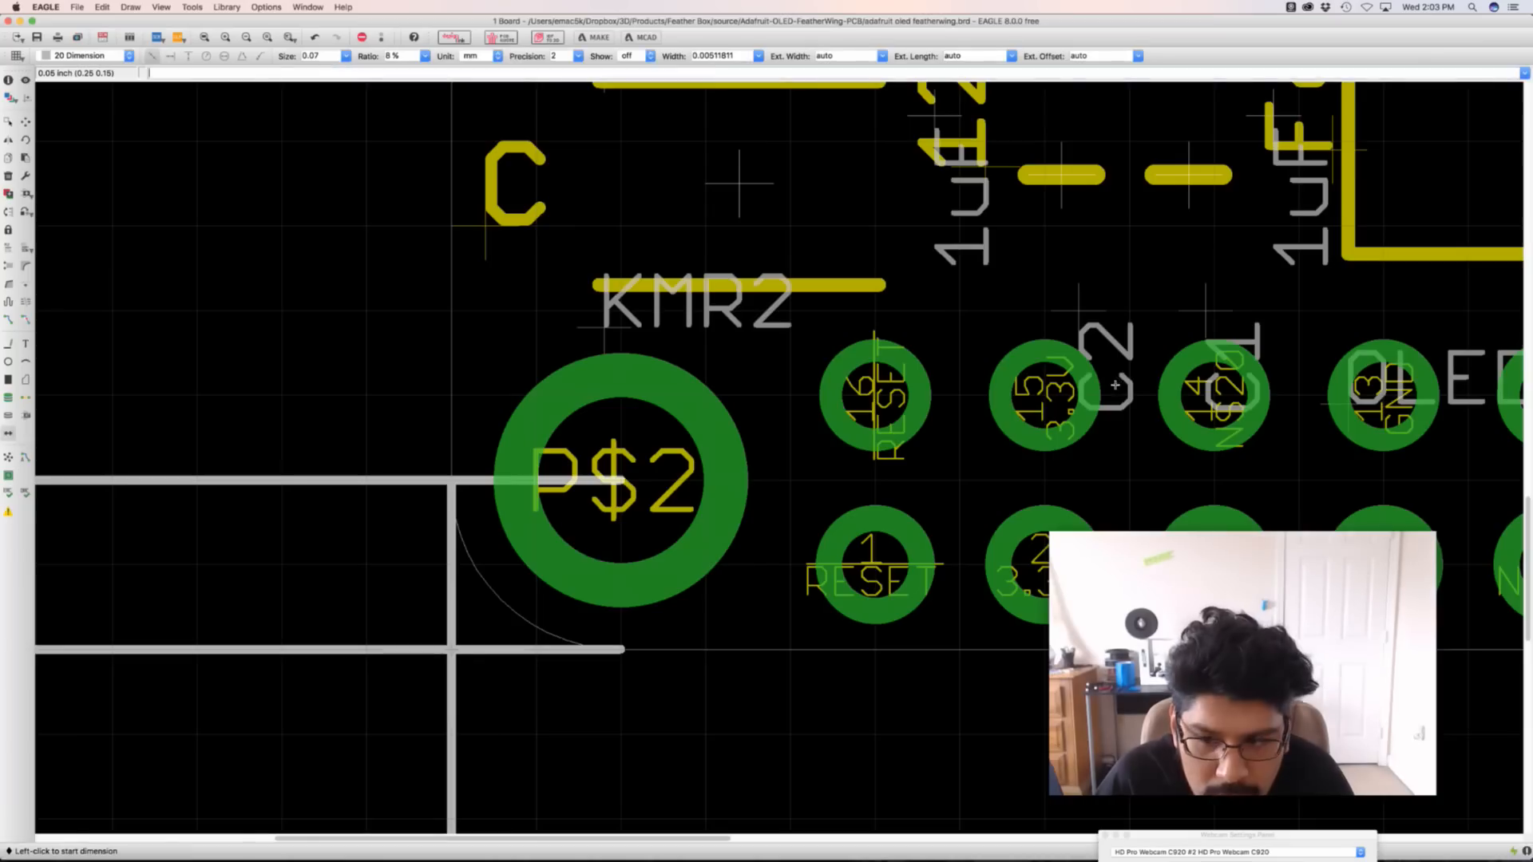
scroll(1077, 390, "down", 5)
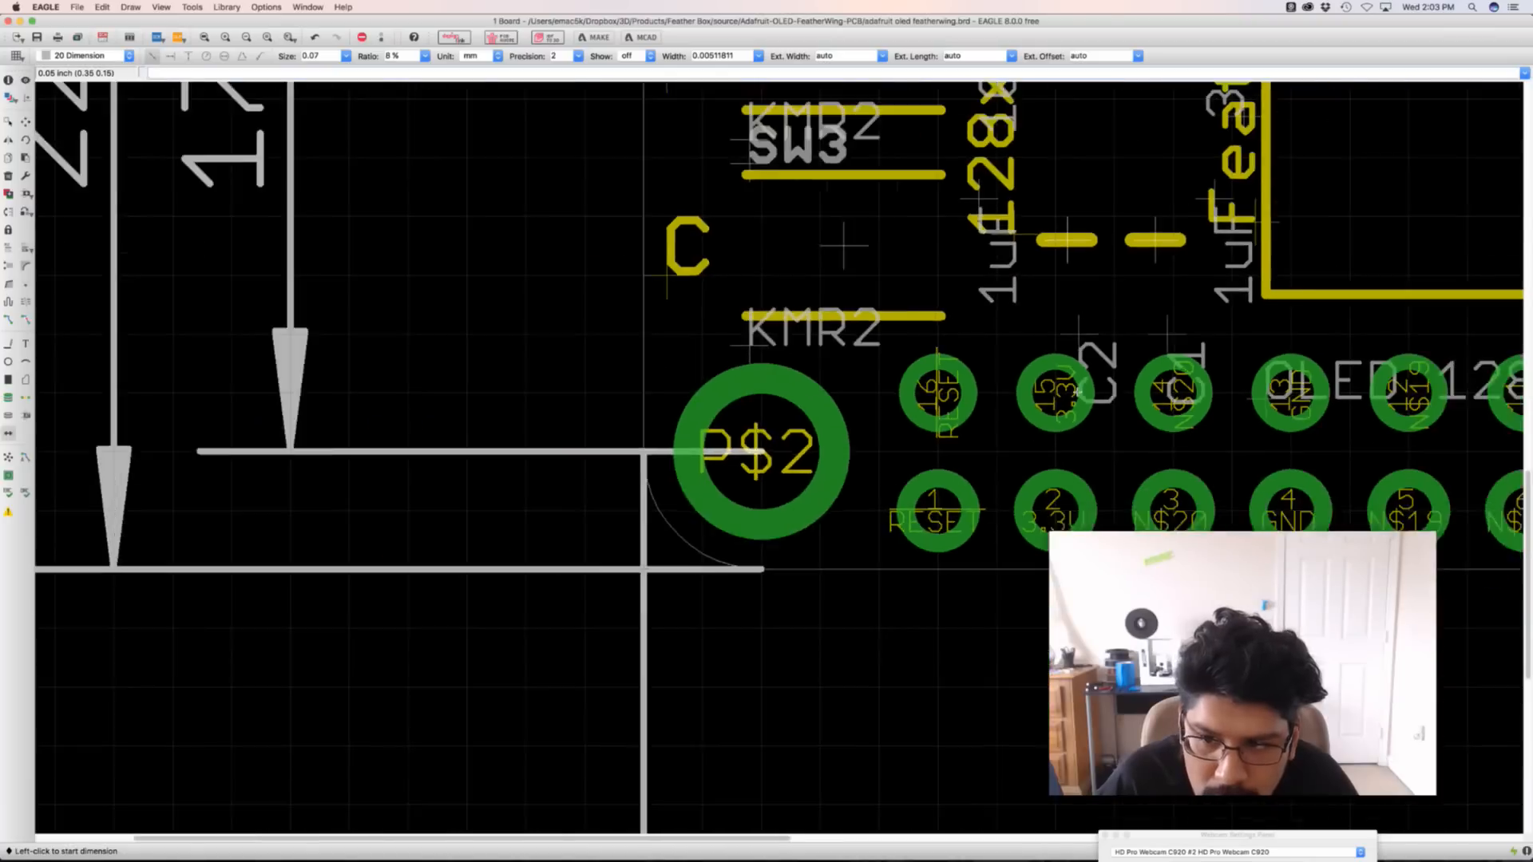
scroll(1077, 389, "down", 2)
middle_click_drag(1173, 338, 669, 449)
Switch back to Fusion 360 and sketch a 2.54 mm diameter circle inside the rectangle near the origin corner
key("super+Tab")
scroll(598, 517, "down", 2)
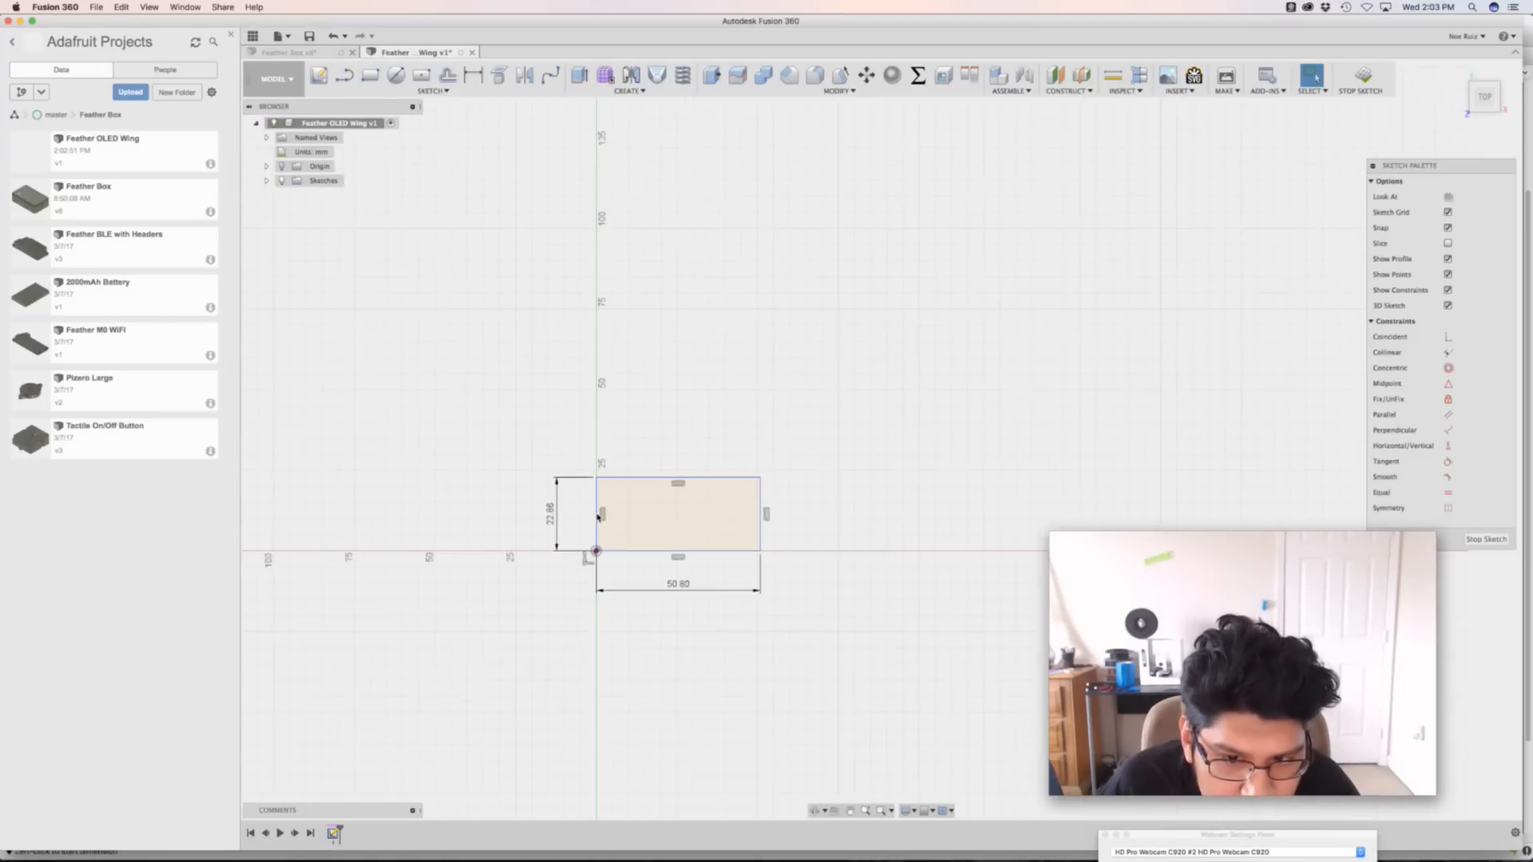
scroll(597, 518, "up", 3)
scroll(597, 517, "up", 5)
middle_click_drag(633, 513, 626, 428)
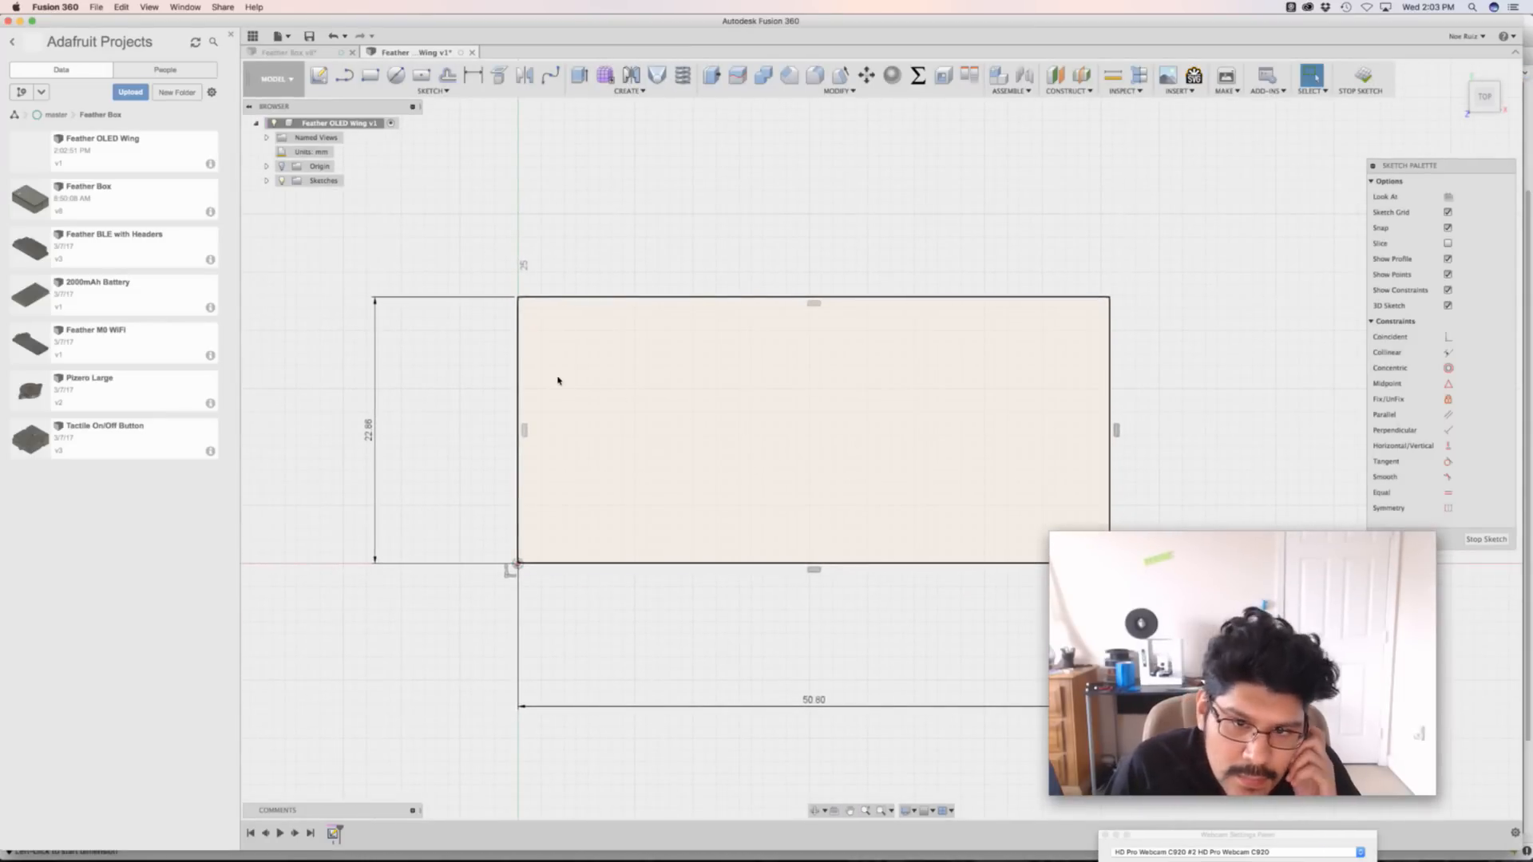
scroll(504, 325, "up", 1)
scroll(504, 323, "up", 4)
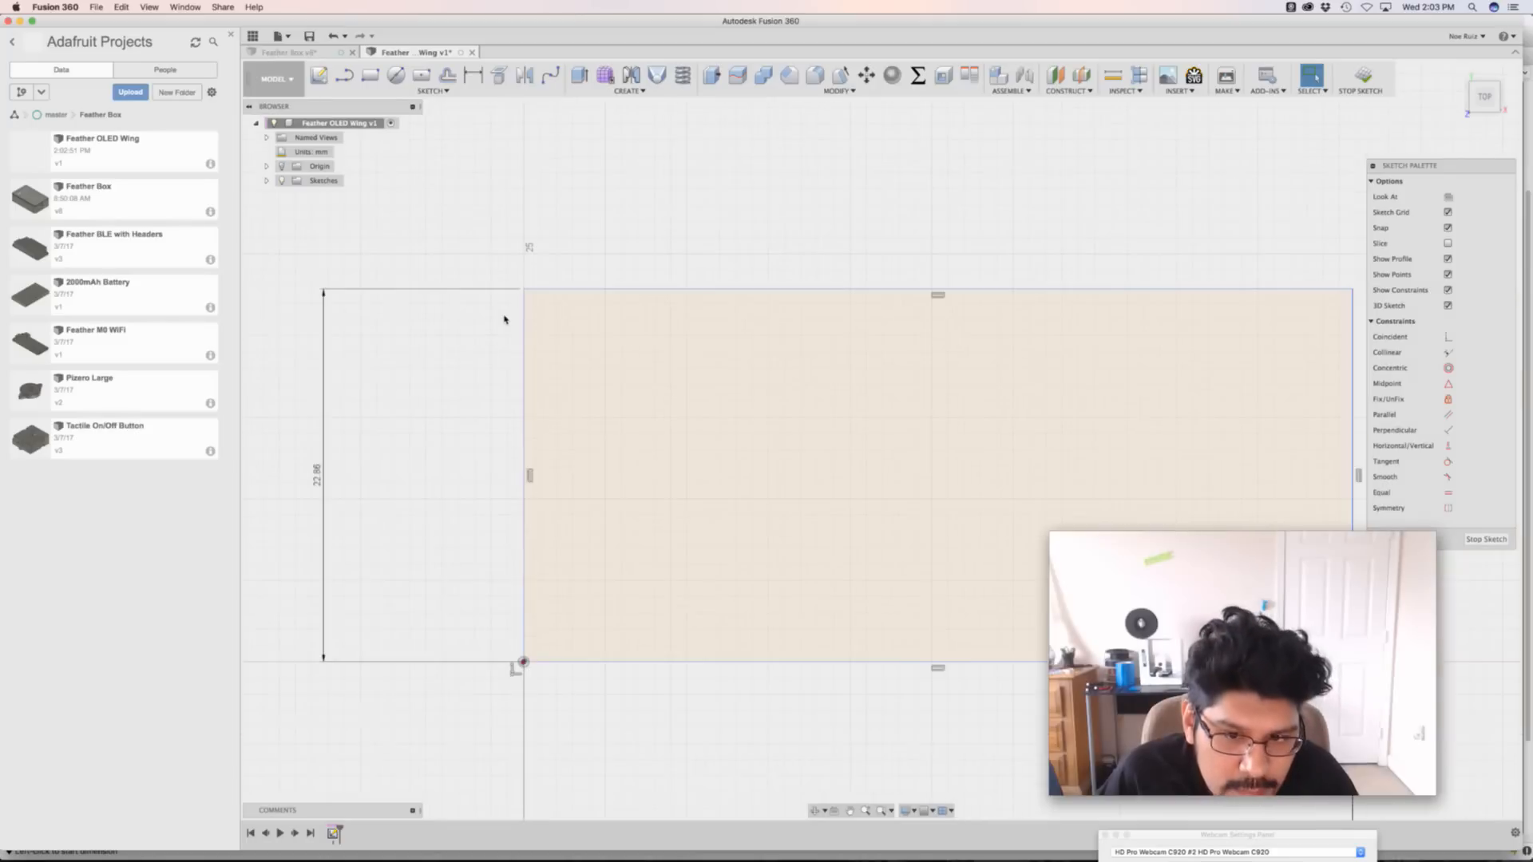
key("c")
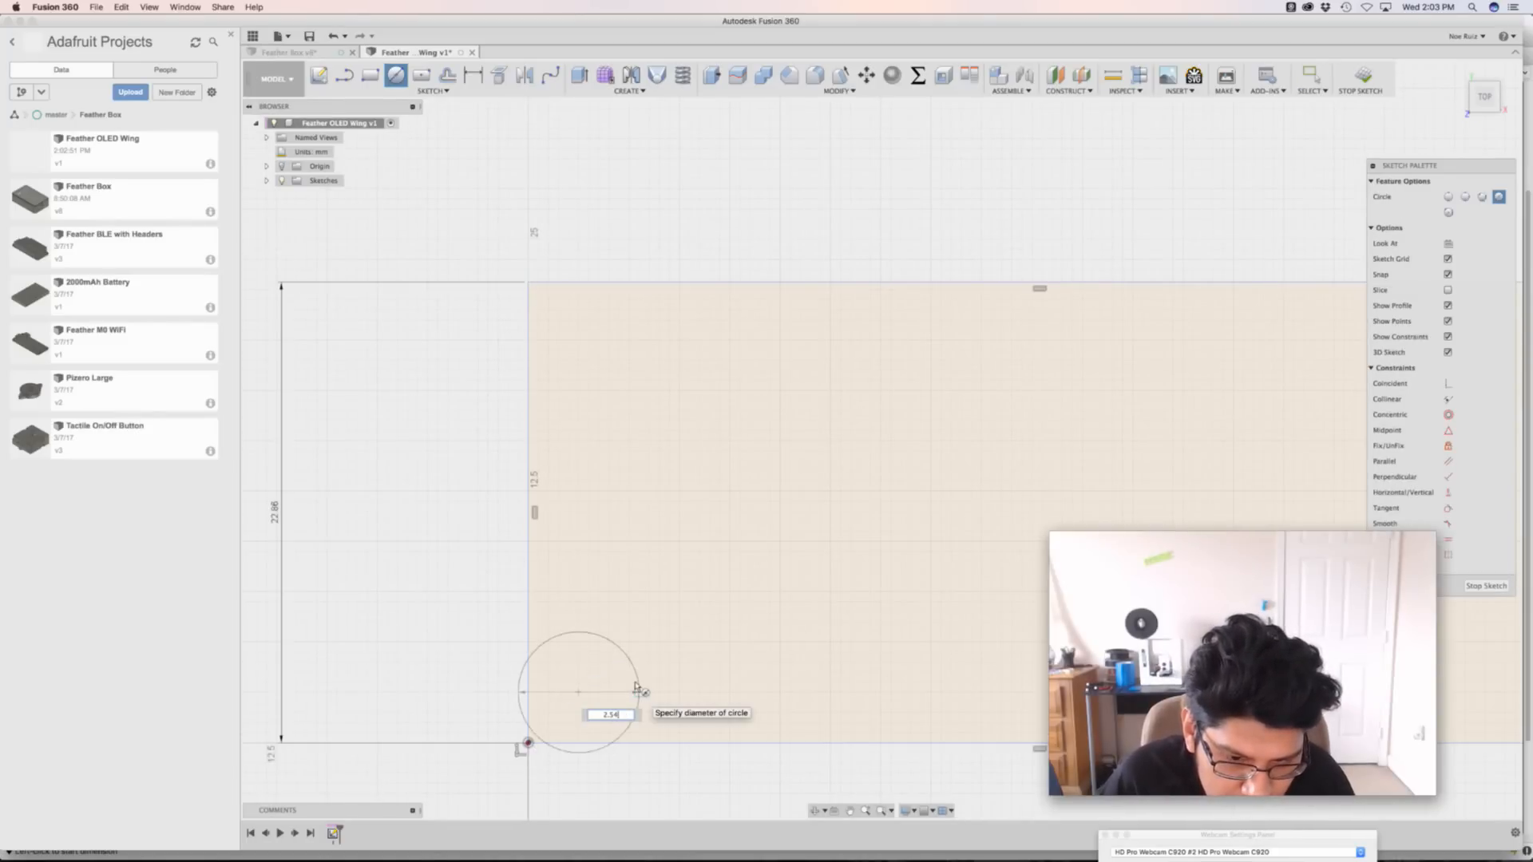
key("Return")
Dimension the circle's centre 2.54 mm from the rectangle's bottom edge
middle_click_drag(397, 571, 437, 449)
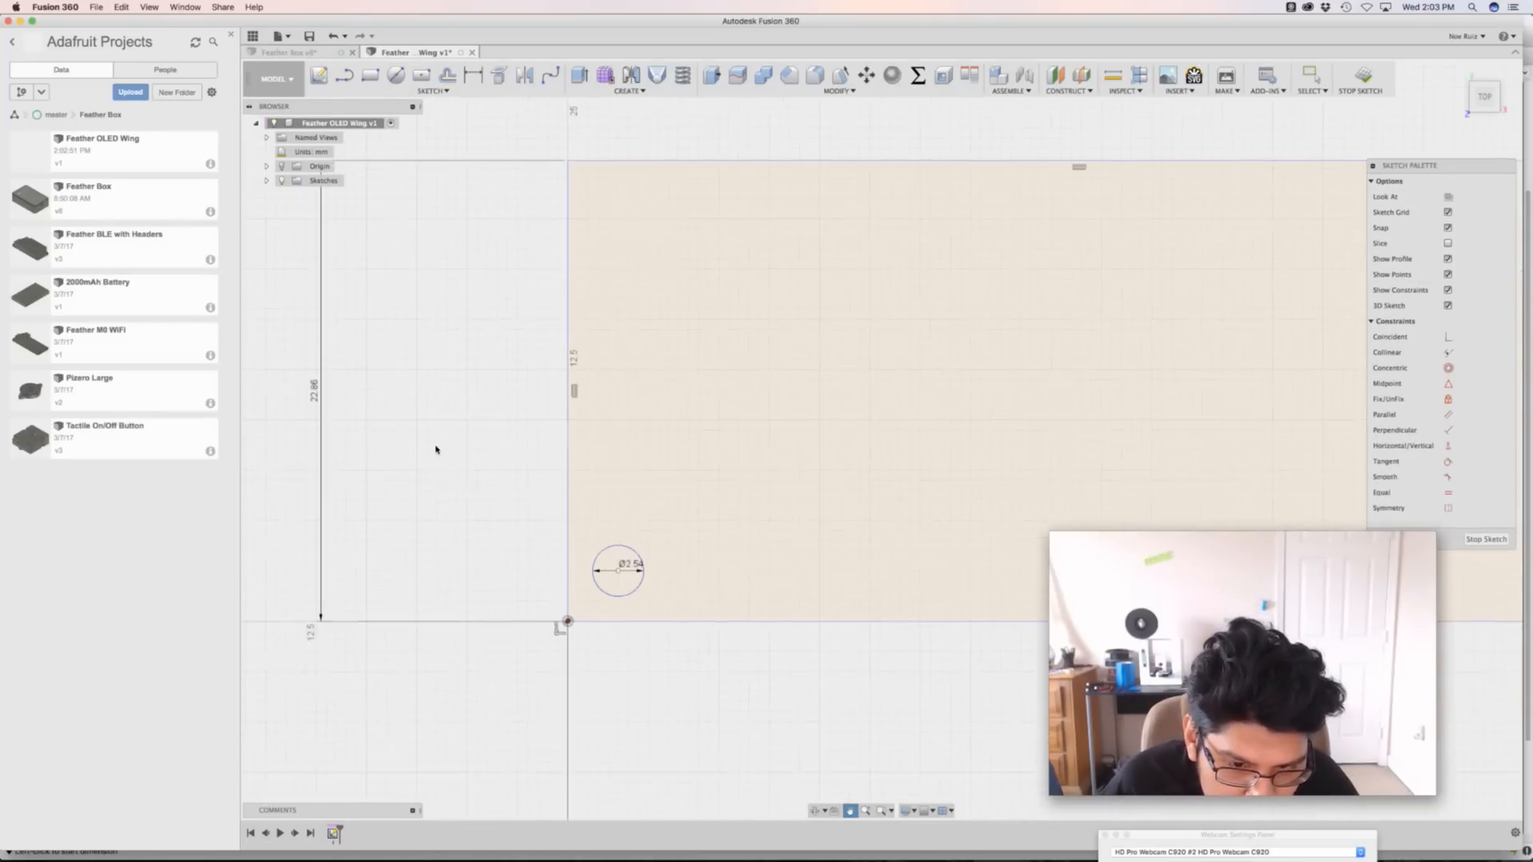
key("d")
scroll(590, 563, "up", 2)
left_click(624, 570)
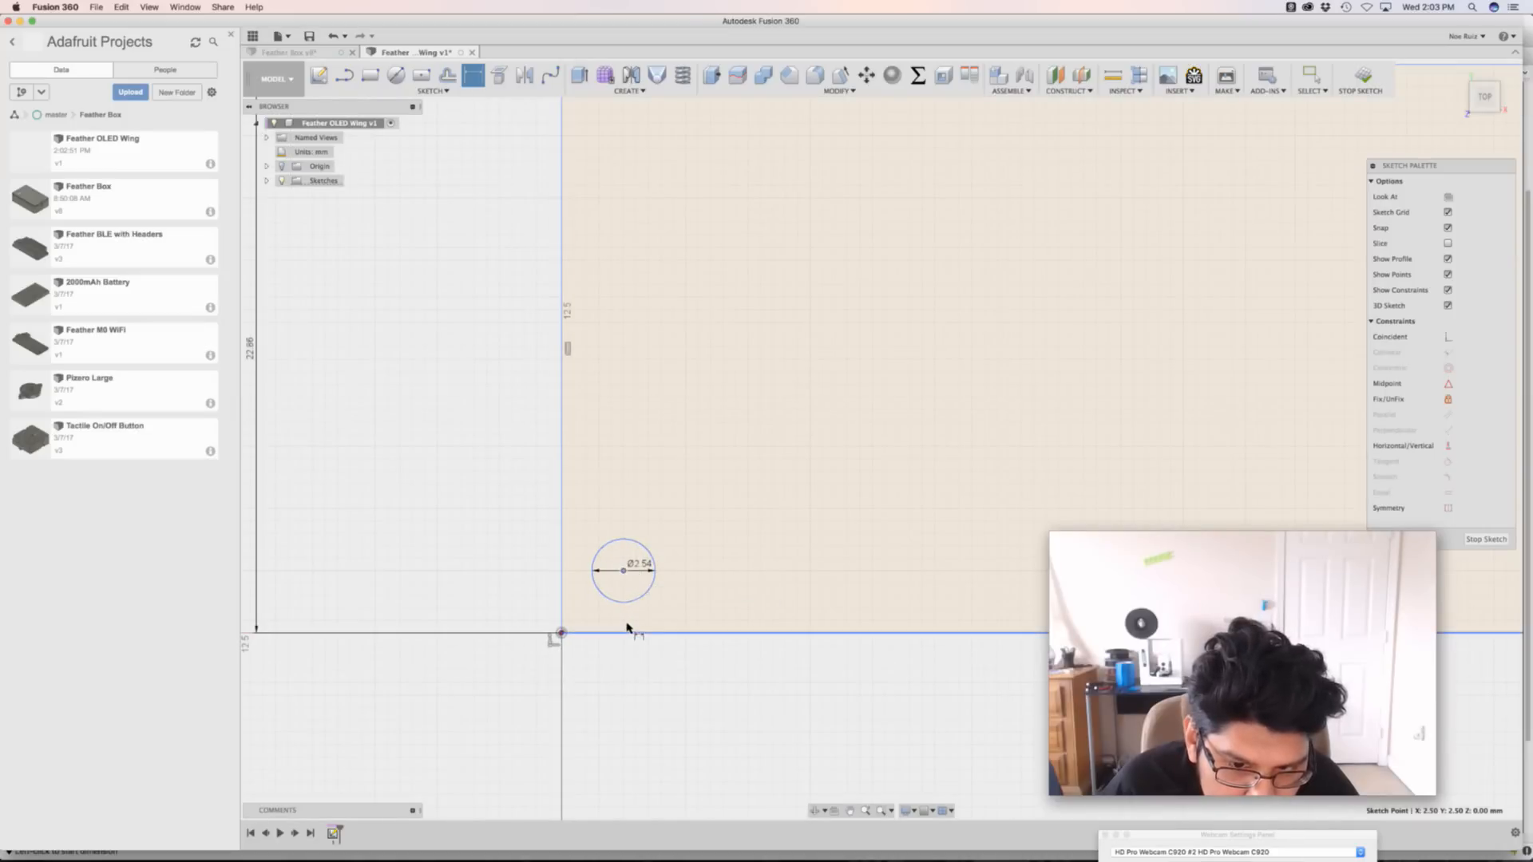
left_click(627, 632)
left_click(524, 611)
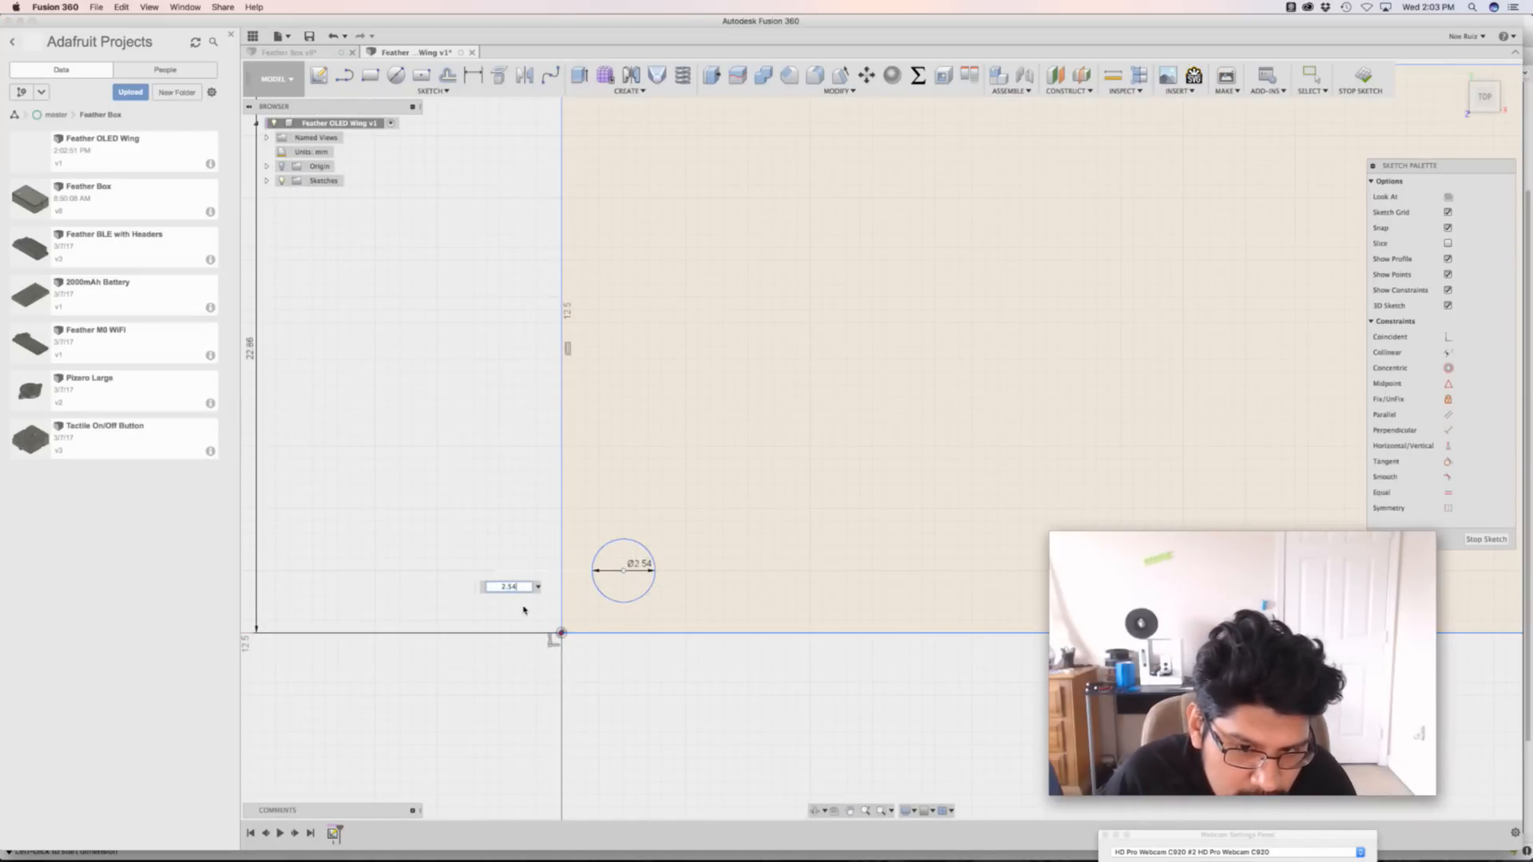
type("2.54")
key("Return")
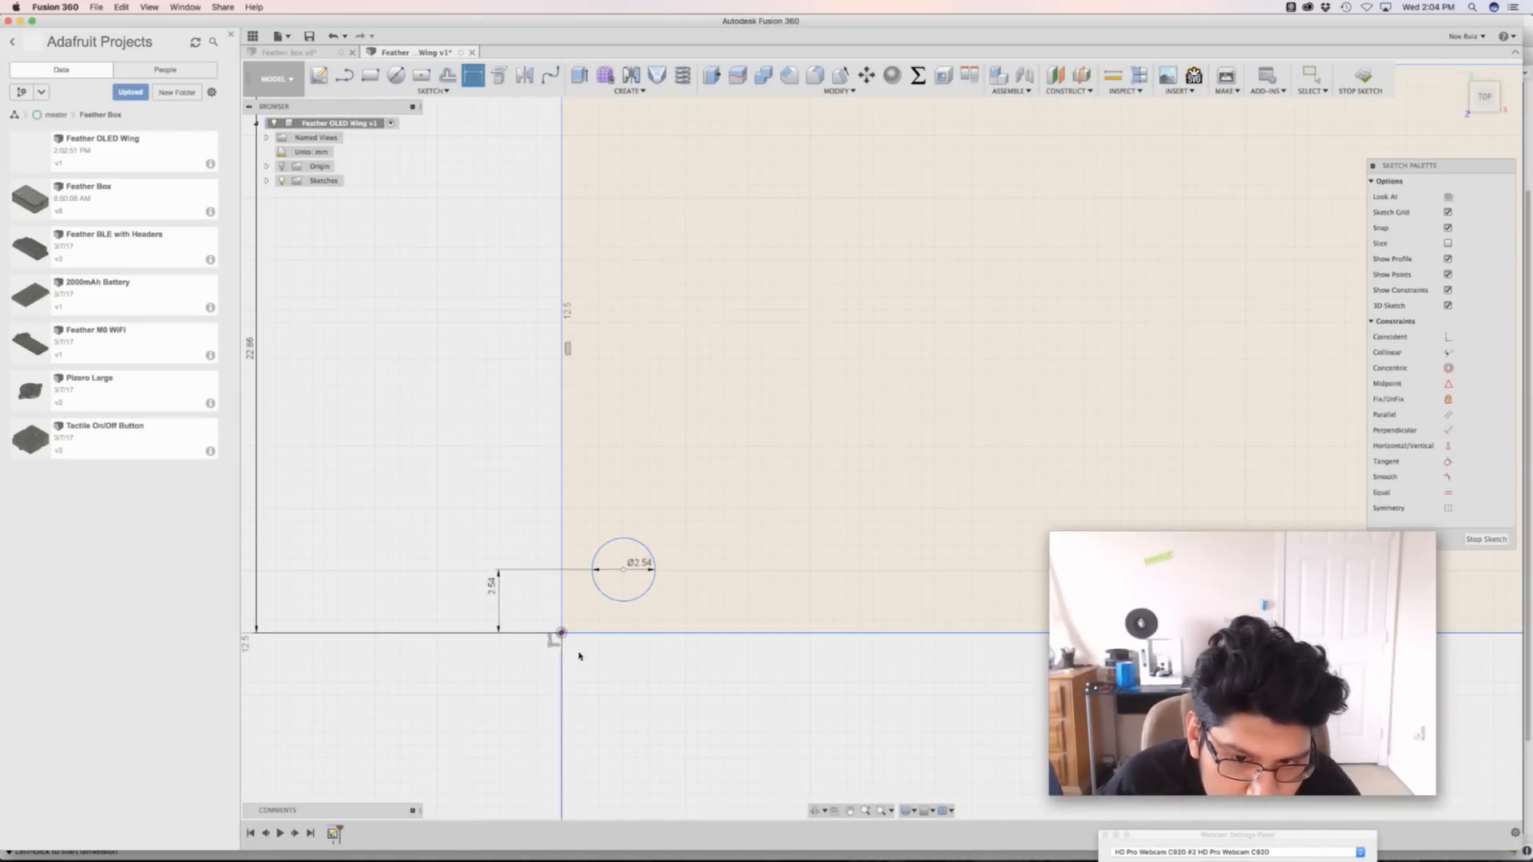
Dimension the circle's centre 2.54 mm from the rectangle's left edge
left_click(622, 570)
left_click(561, 599)
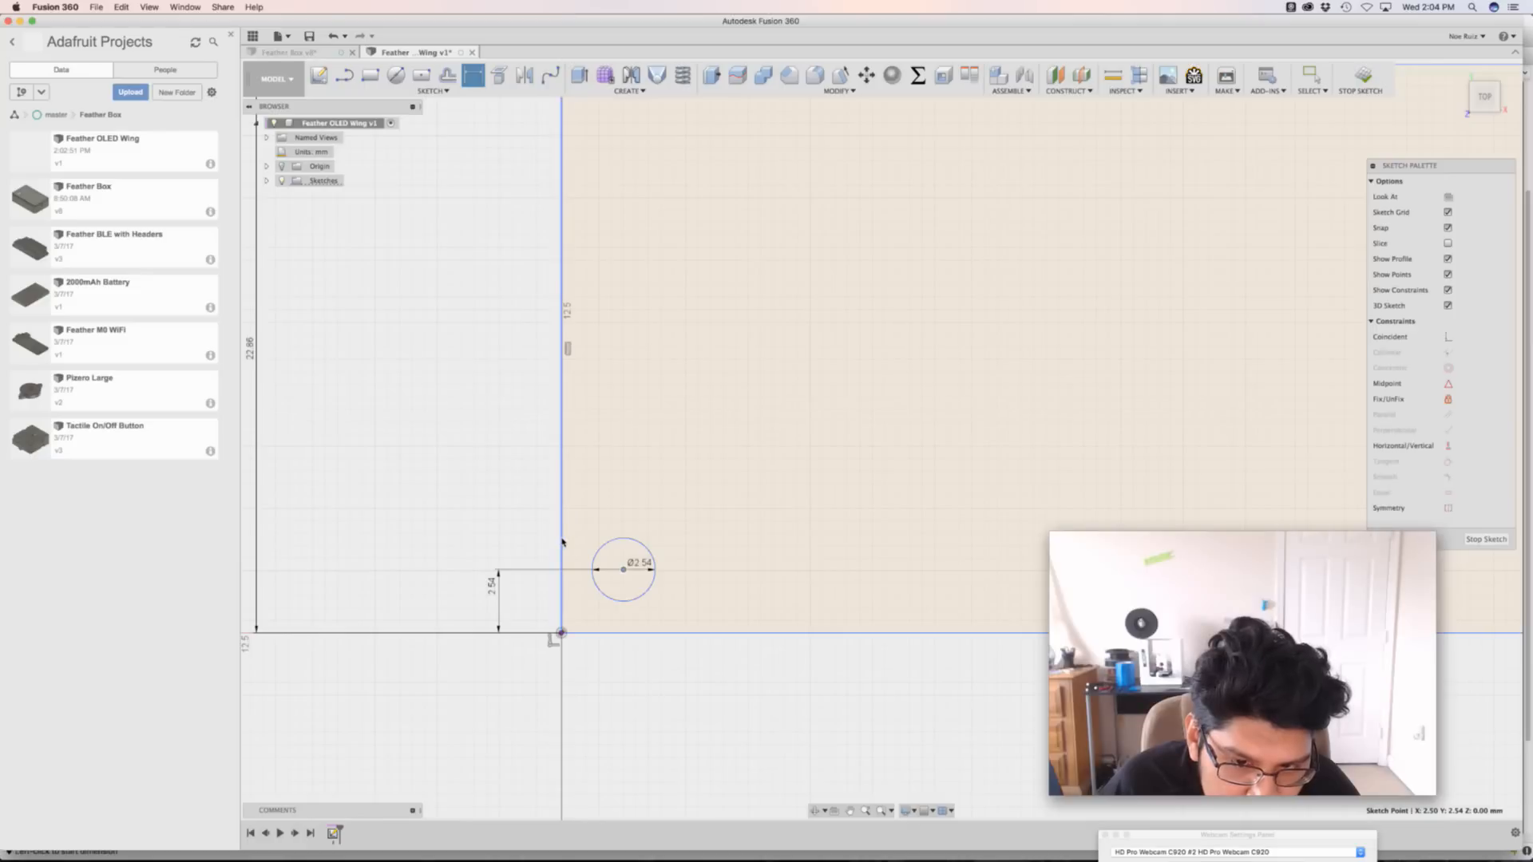
left_click(595, 694)
type("2.54")
key("Return")
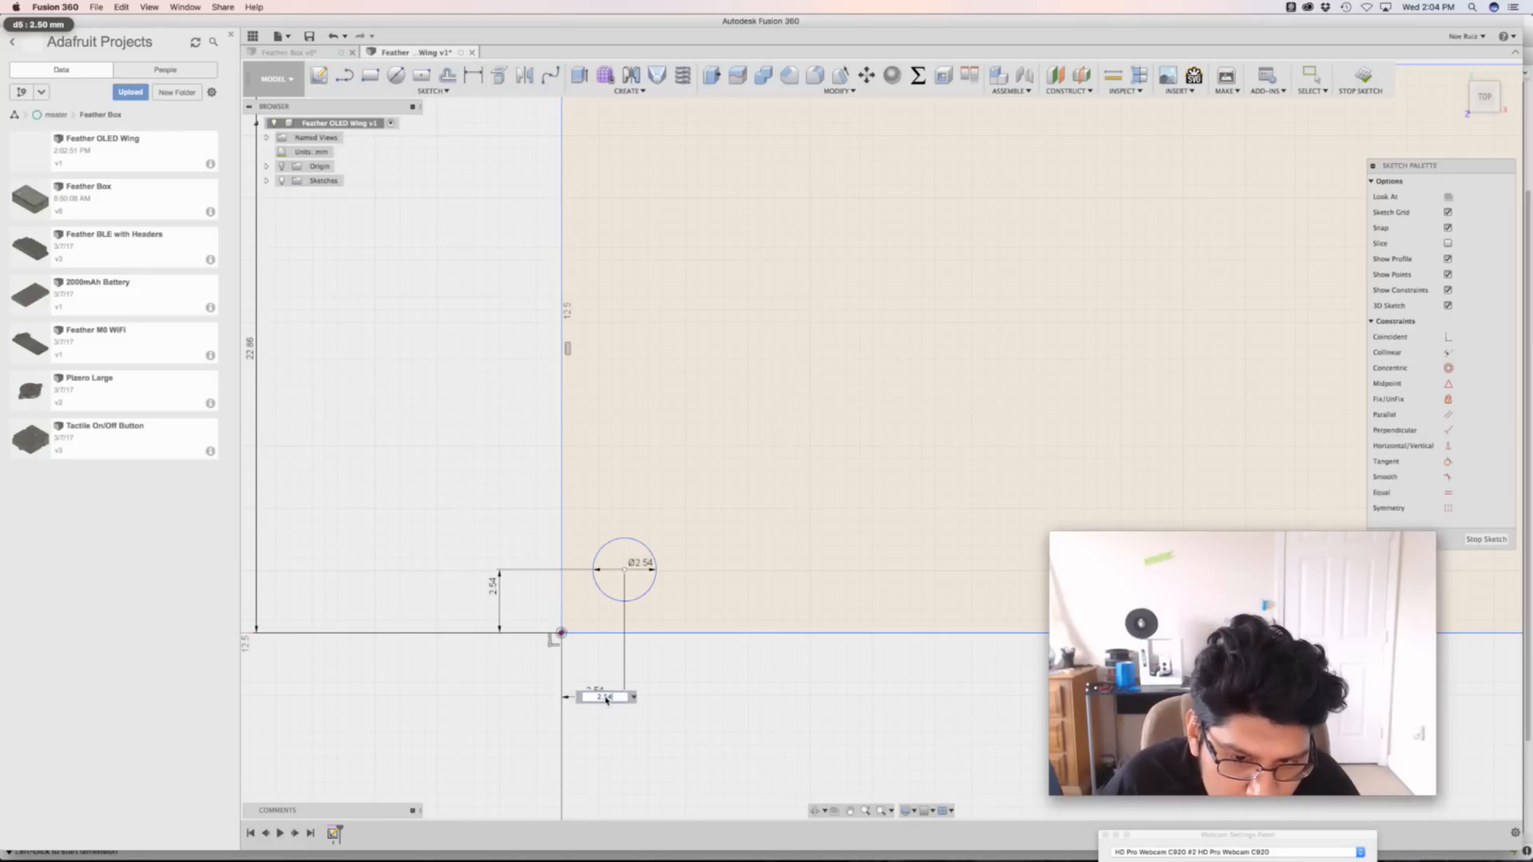
Draw a horizontal line from the left edge's midpoint to the right edge and convert it to construction geometry
scroll(595, 709, "down", 3)
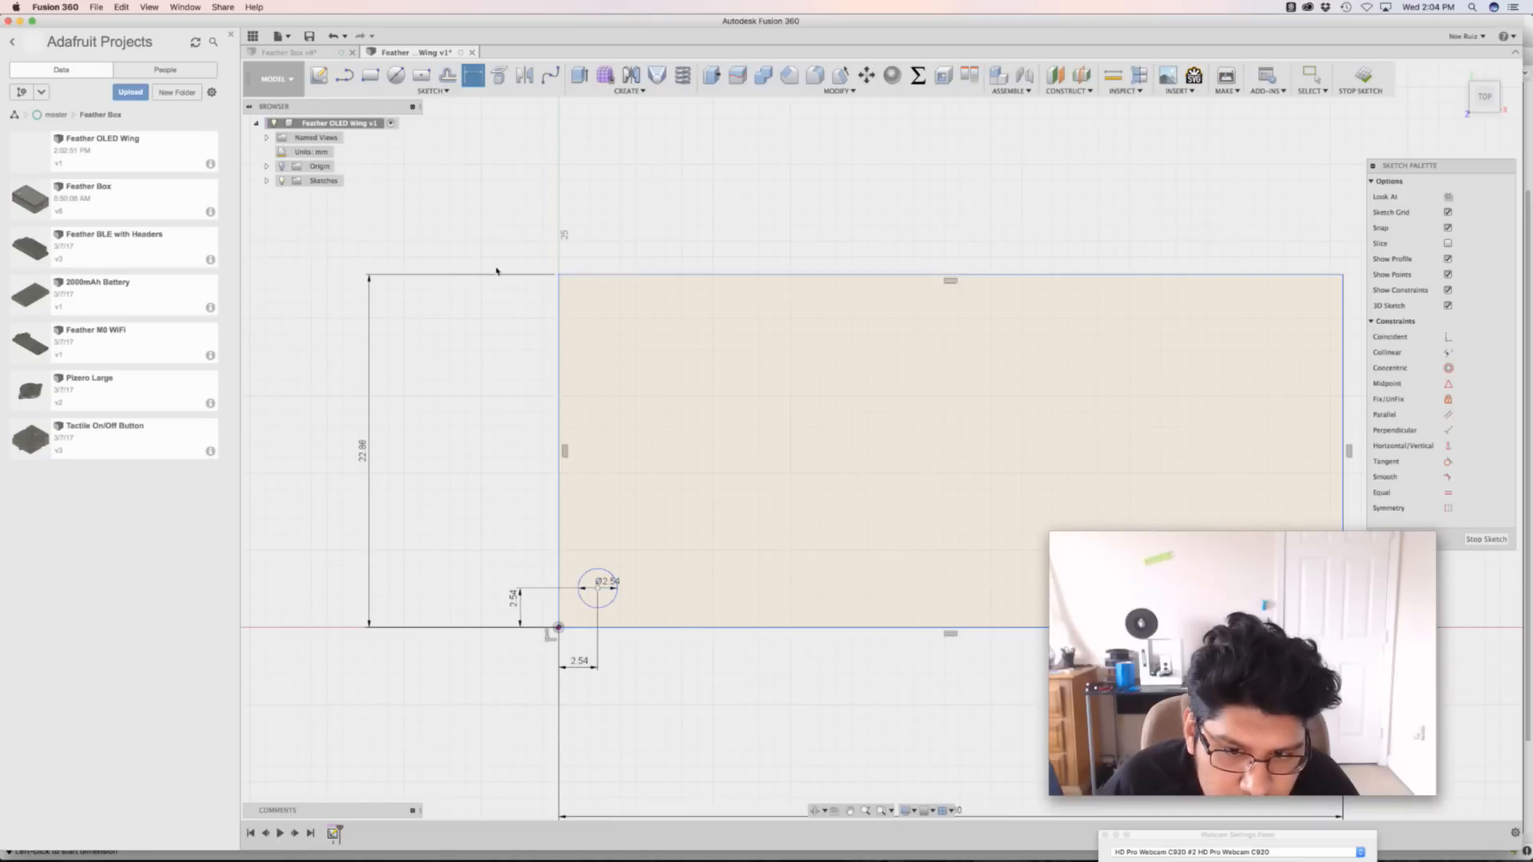
key("l")
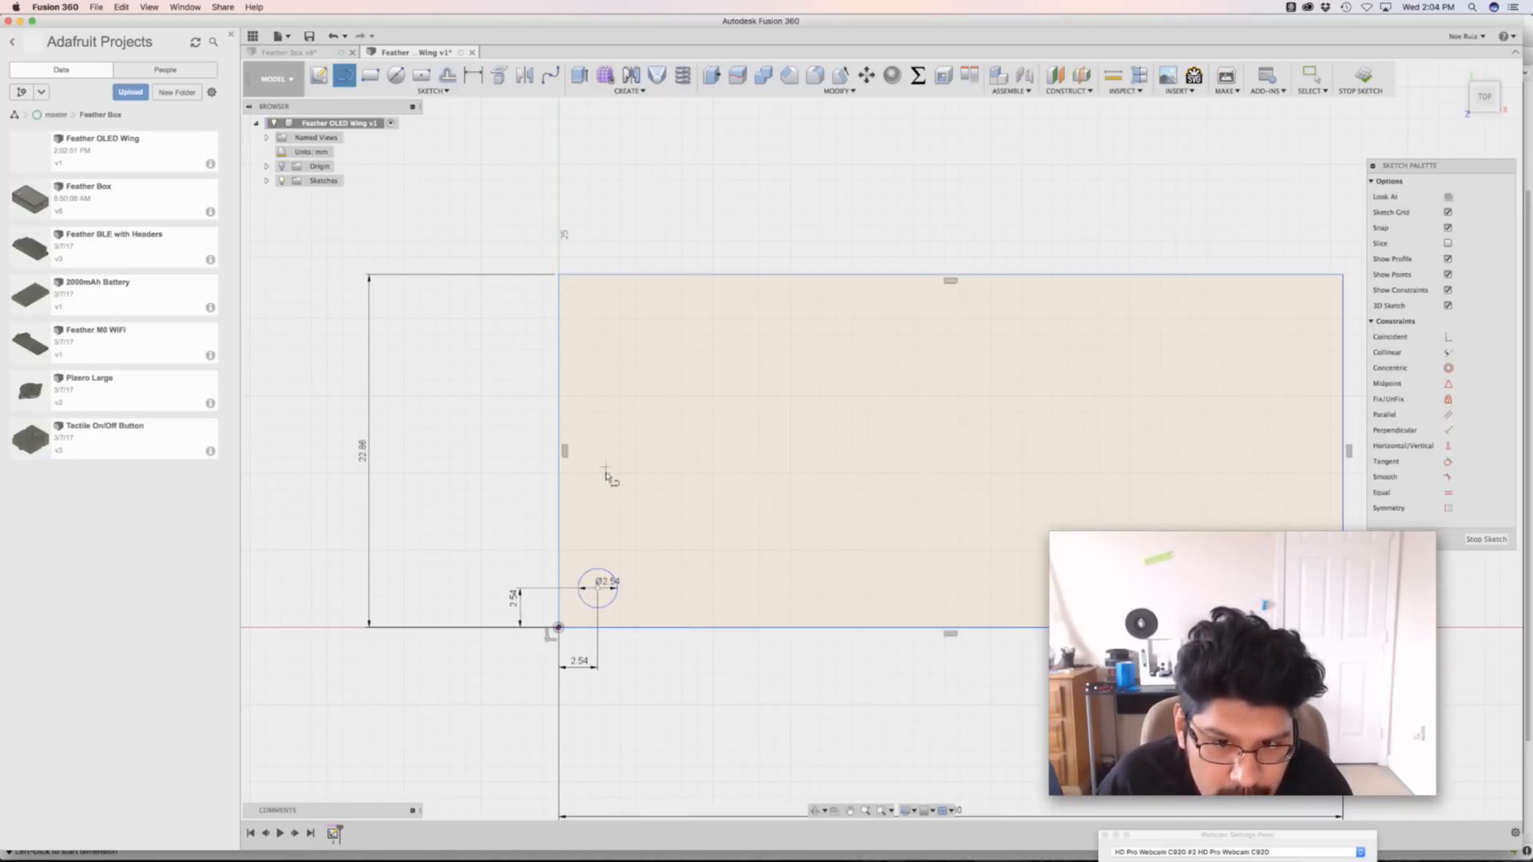
left_click(565, 451)
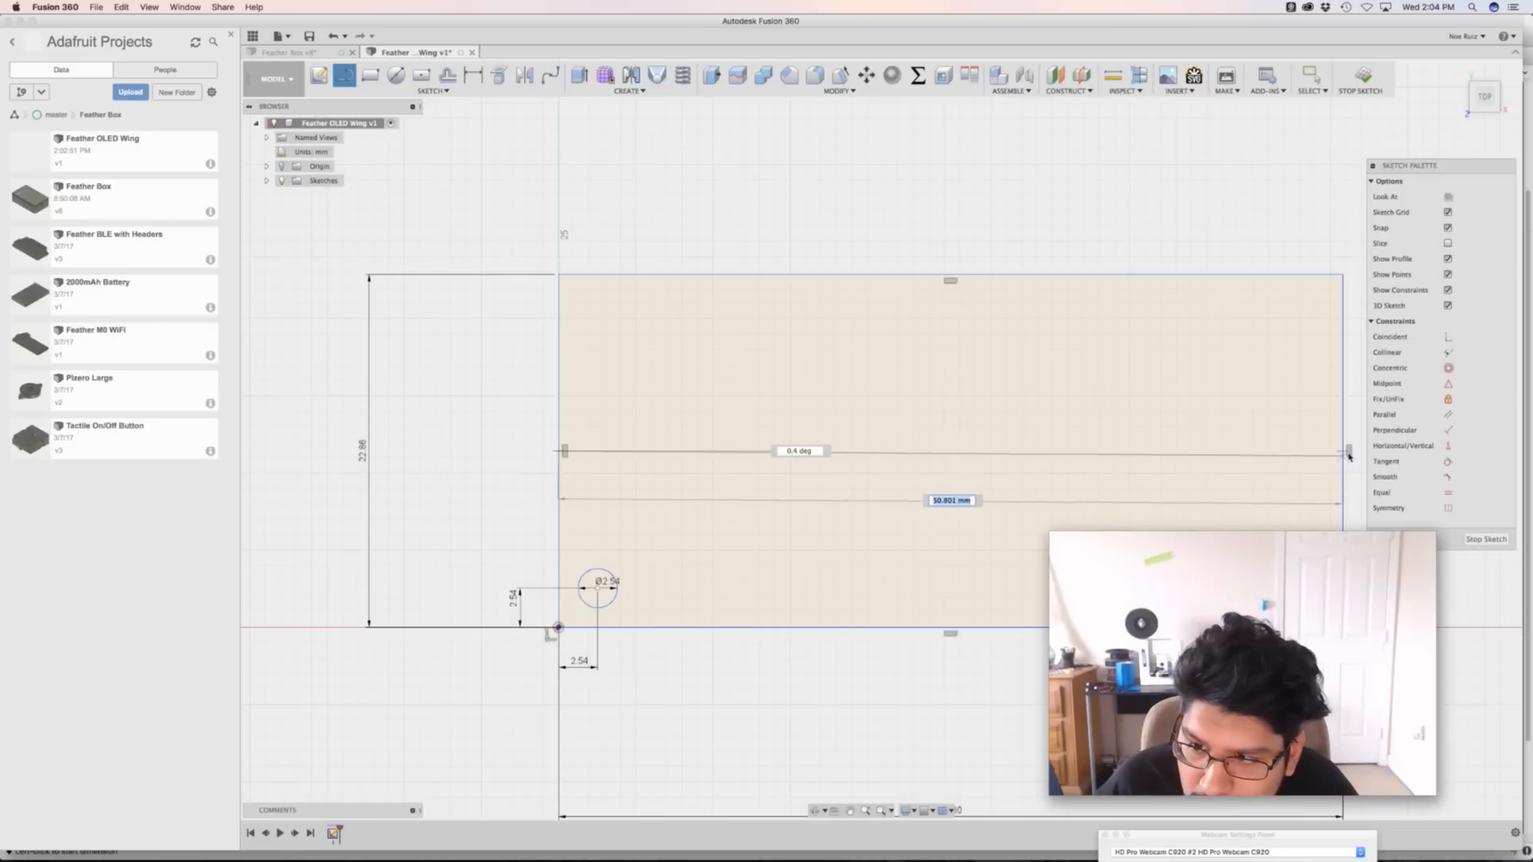
left_click(1348, 452)
key("Escape")
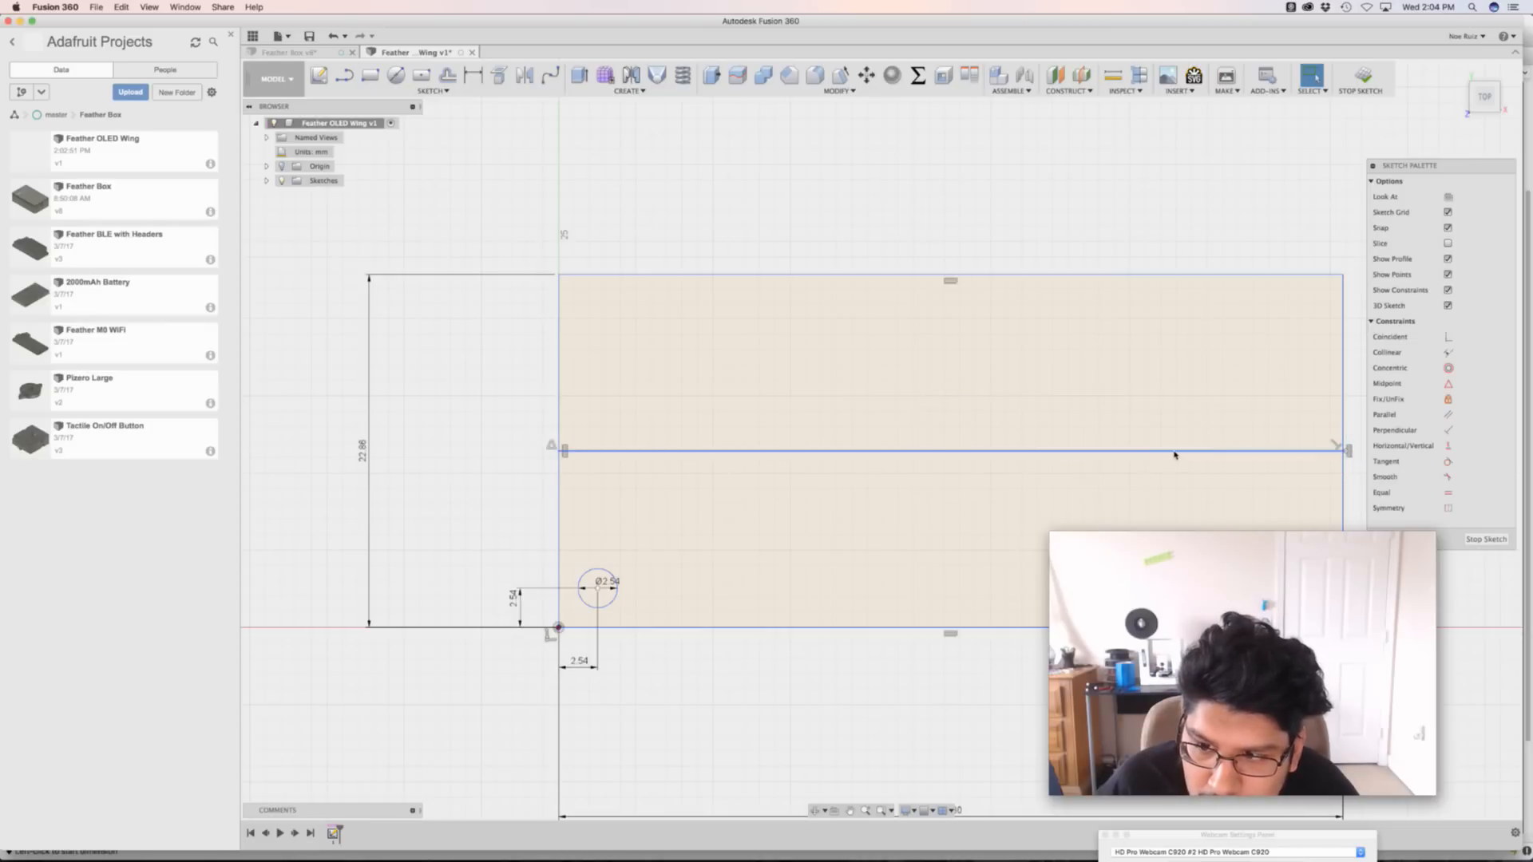
type("xs")
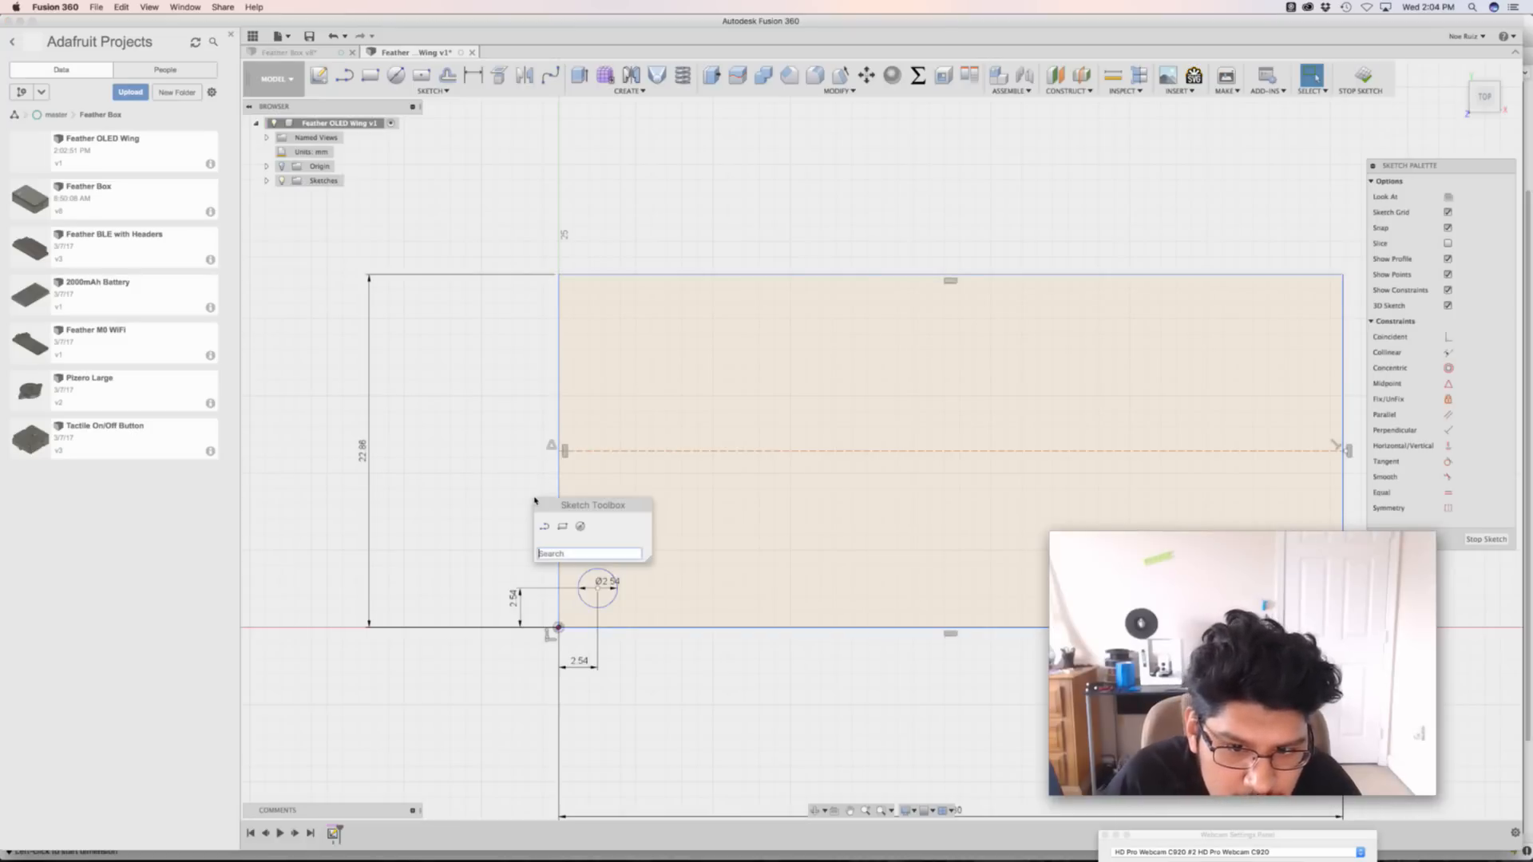
Mirror the hole circle across the horizontal construction line
type("mirror")
key("Return")
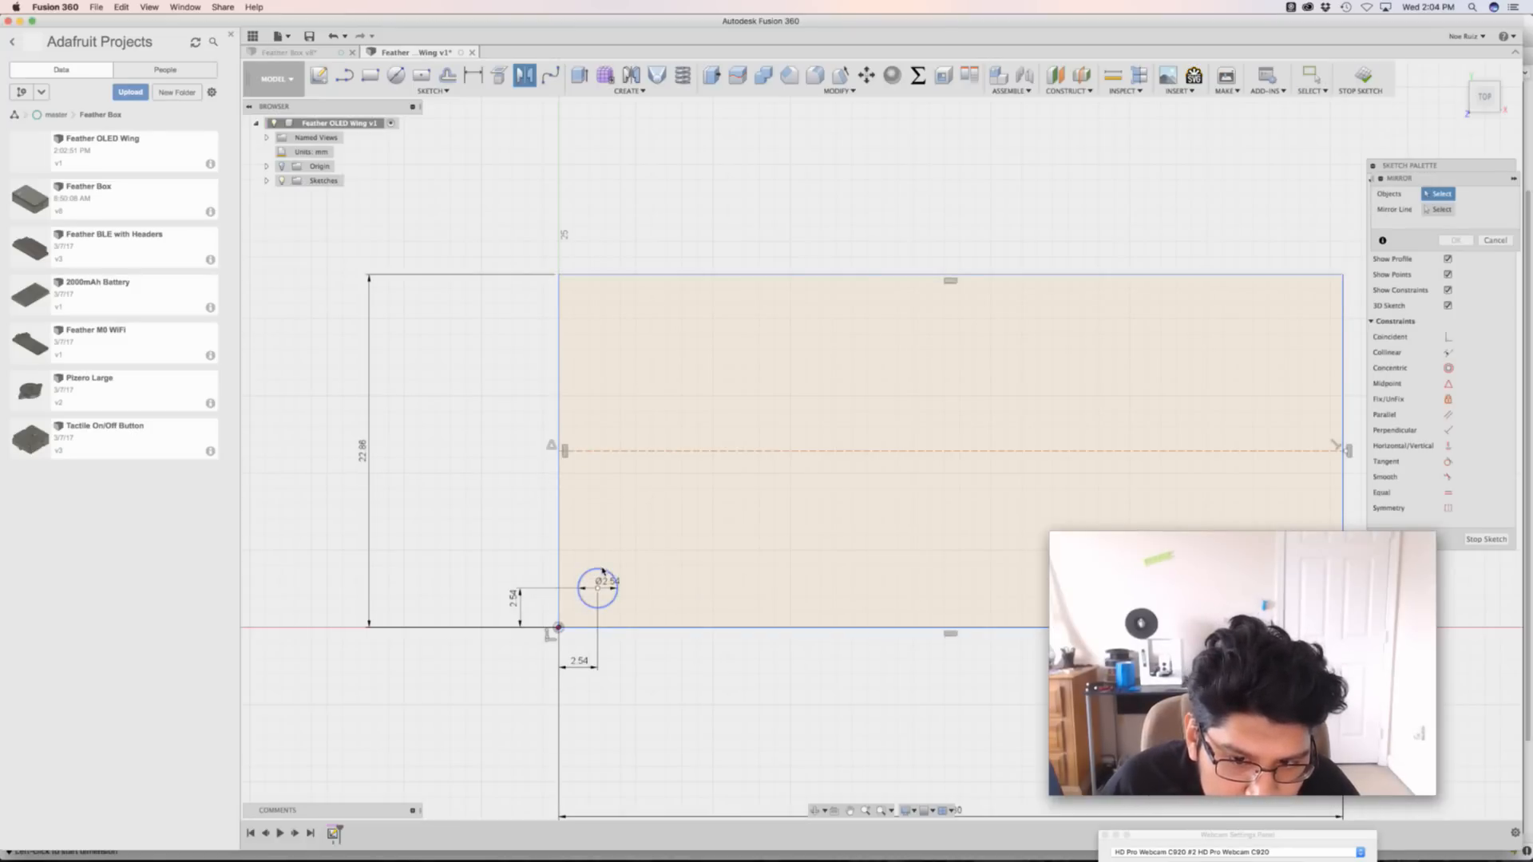
left_click(603, 570)
left_click(1439, 209)
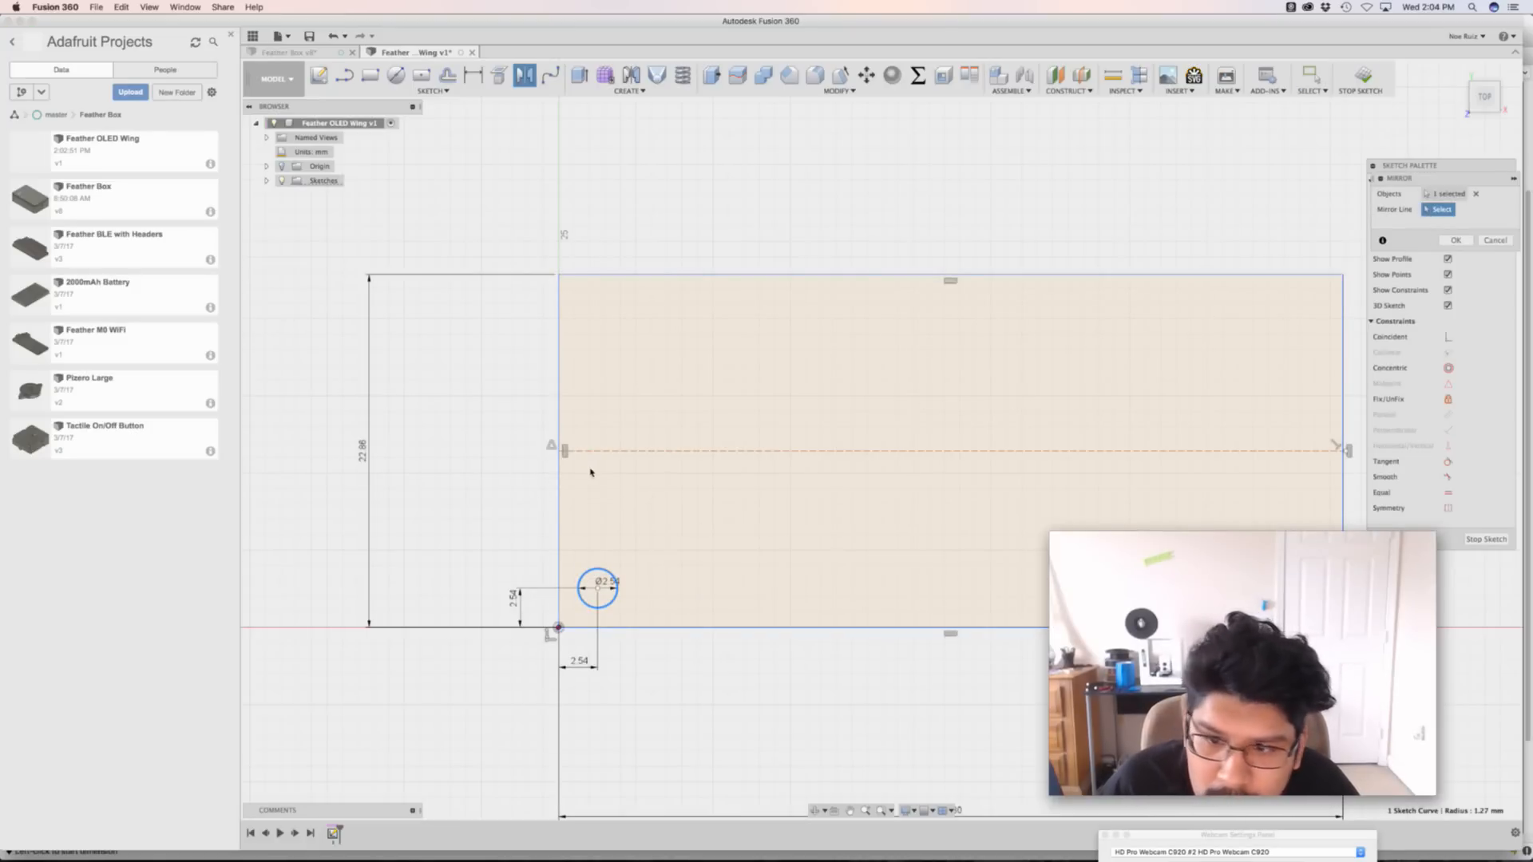
Mirror the lower-left hole circle across the horizontal construction centerline
left_click(671, 451)
left_click(1453, 240)
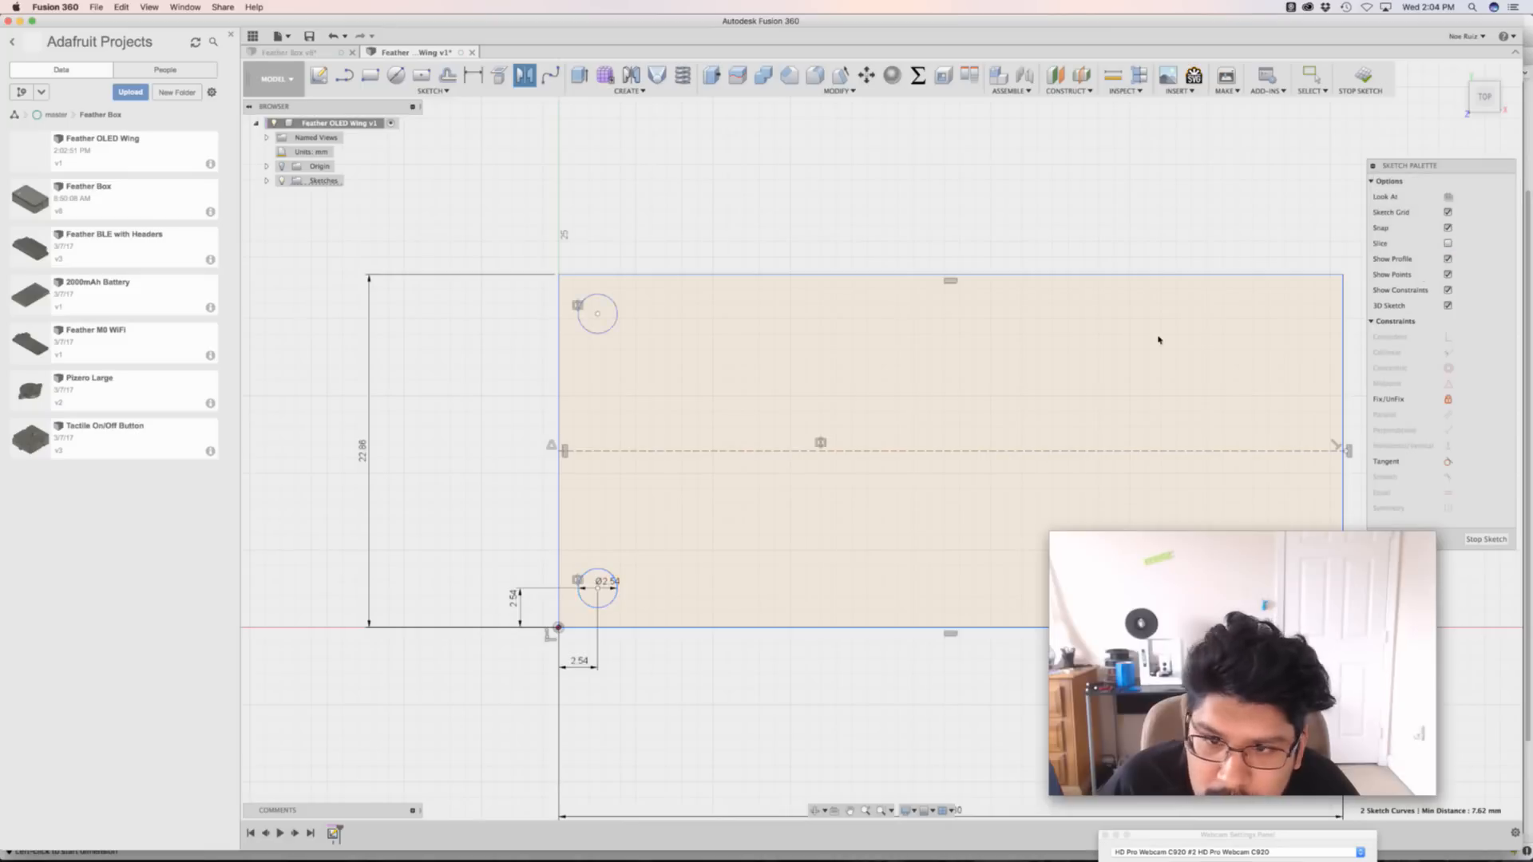
type("smir")
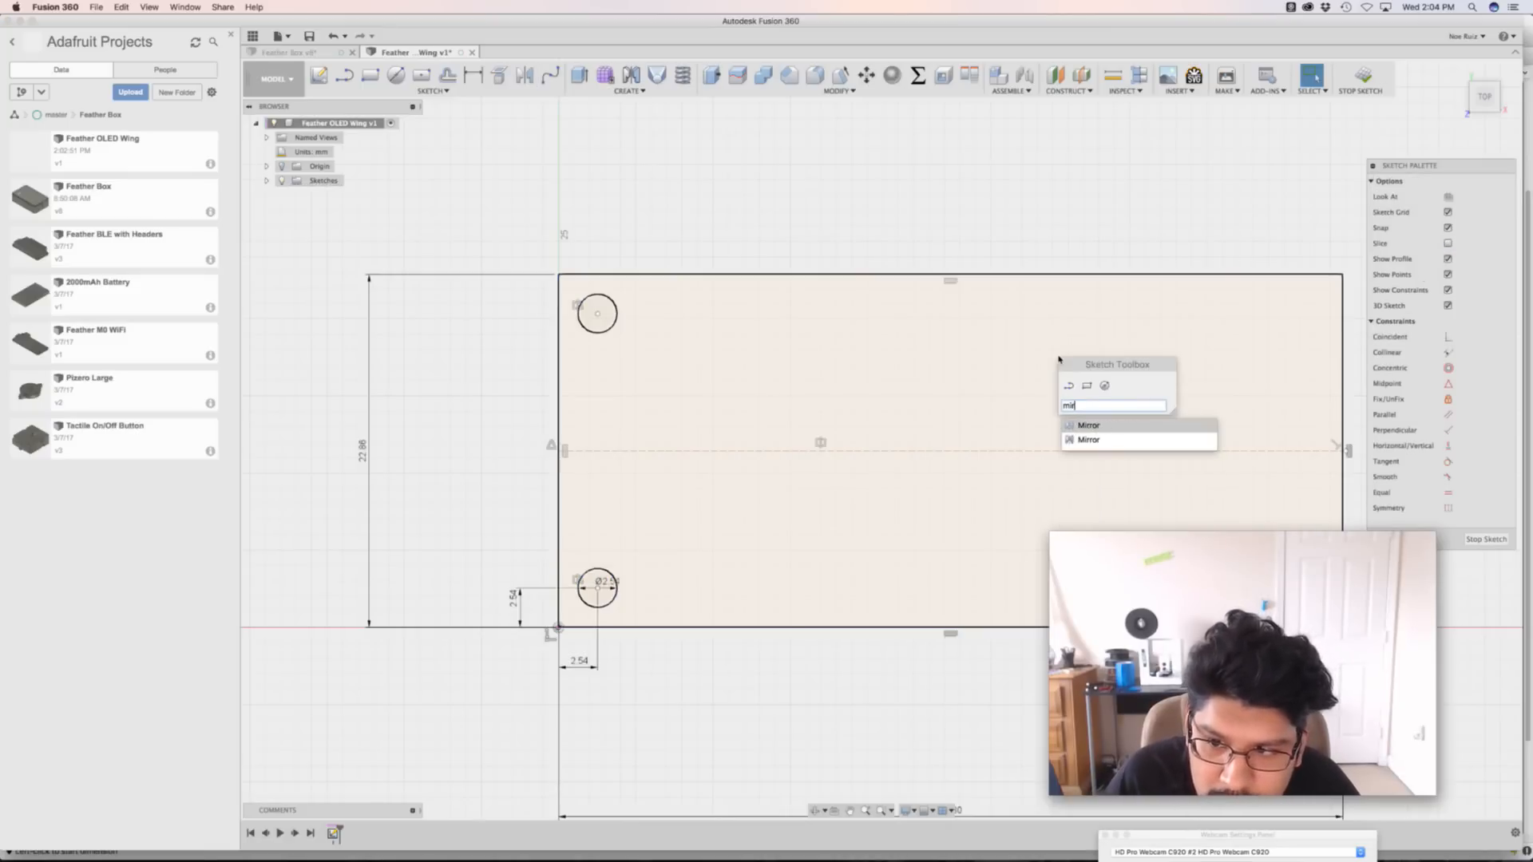
key("Return")
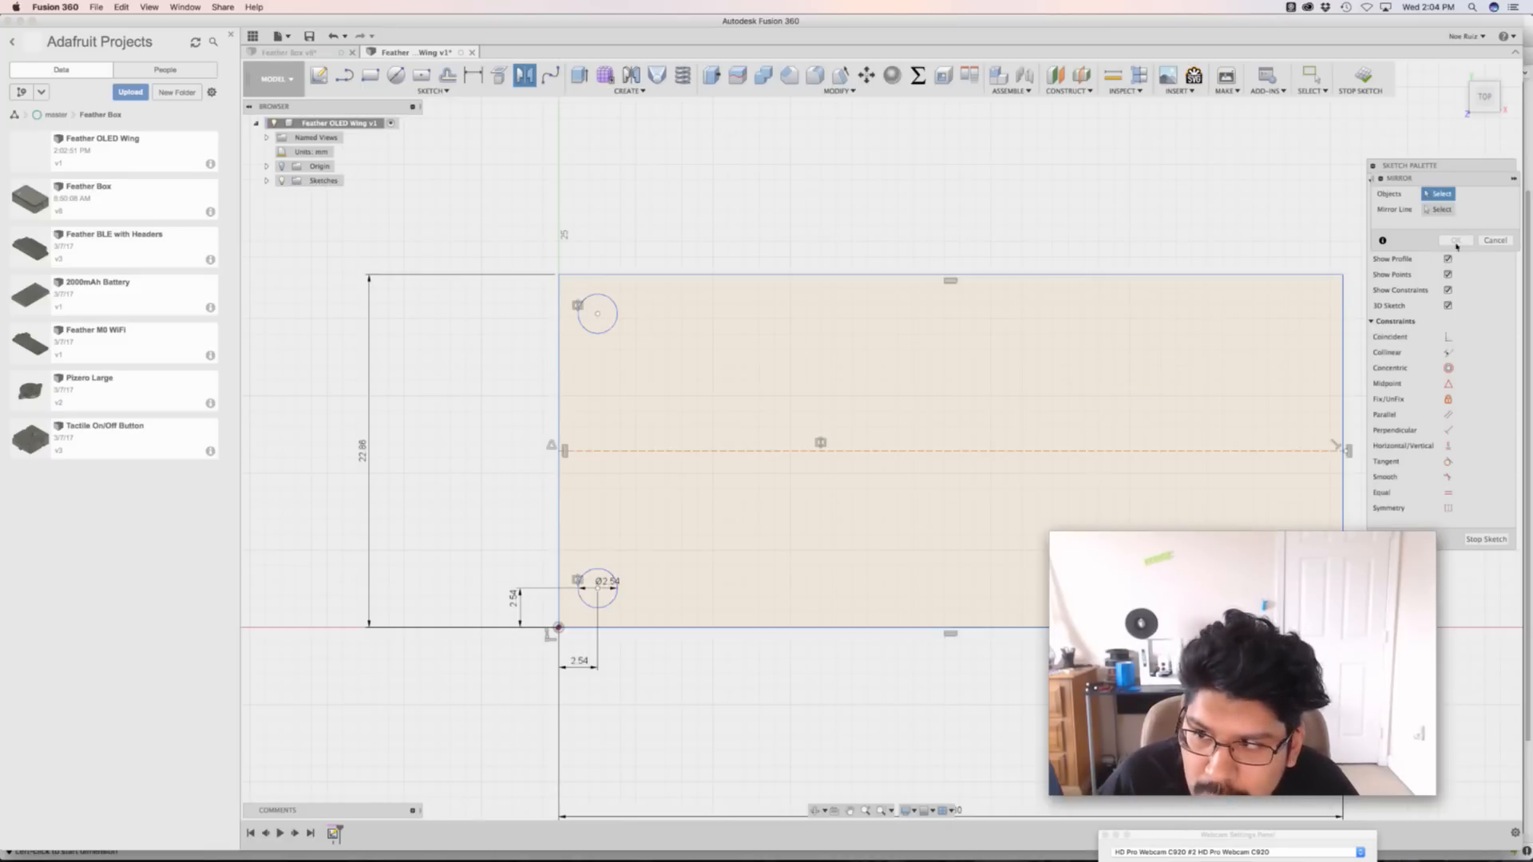
left_click(1493, 240)
key("Escape")
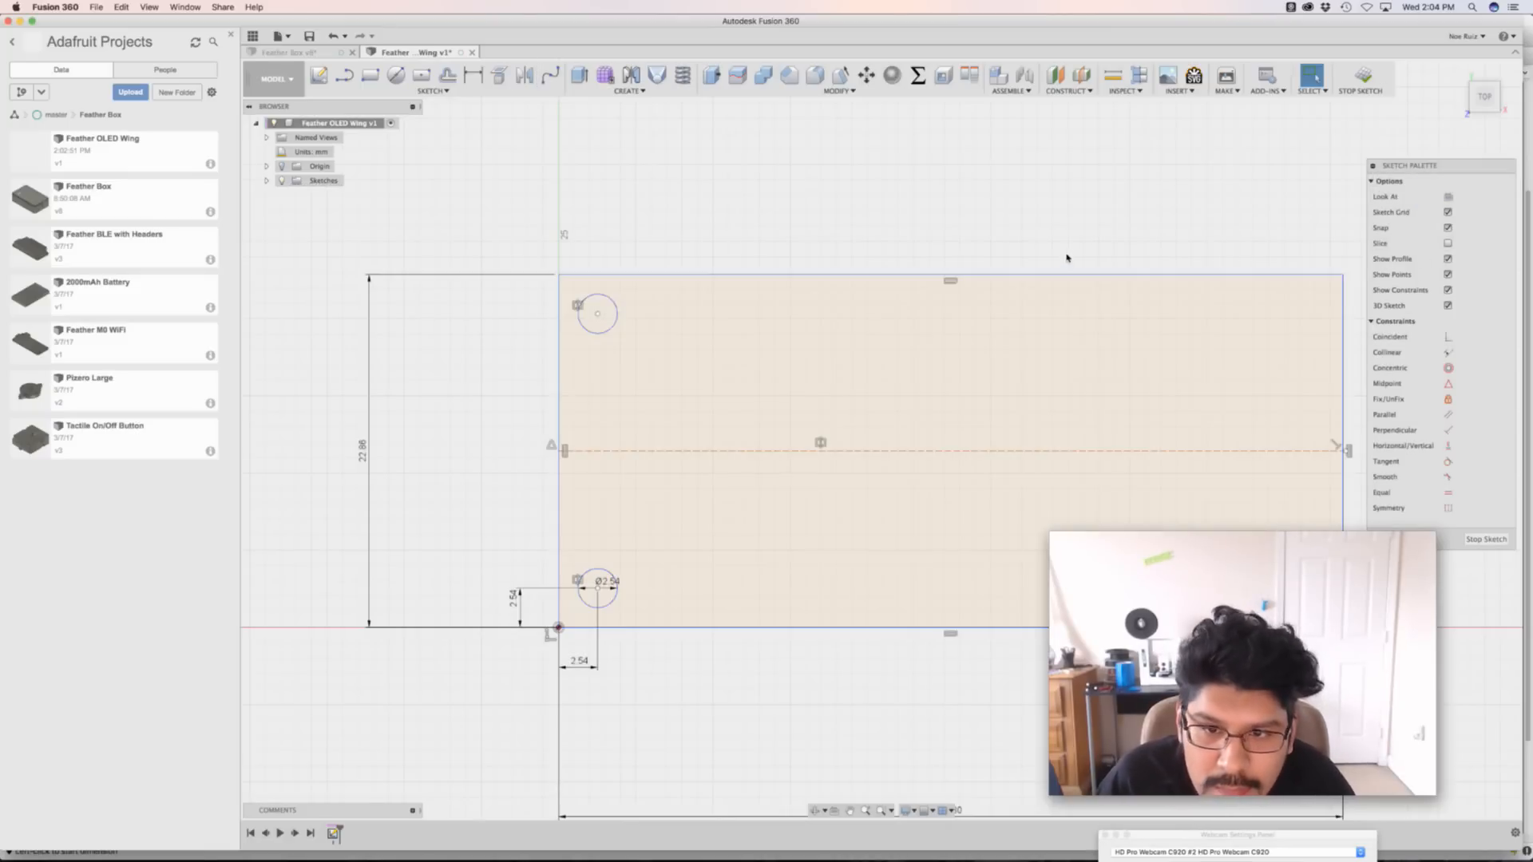
middle_click_drag(1067, 256, 1009, 240)
key("c")
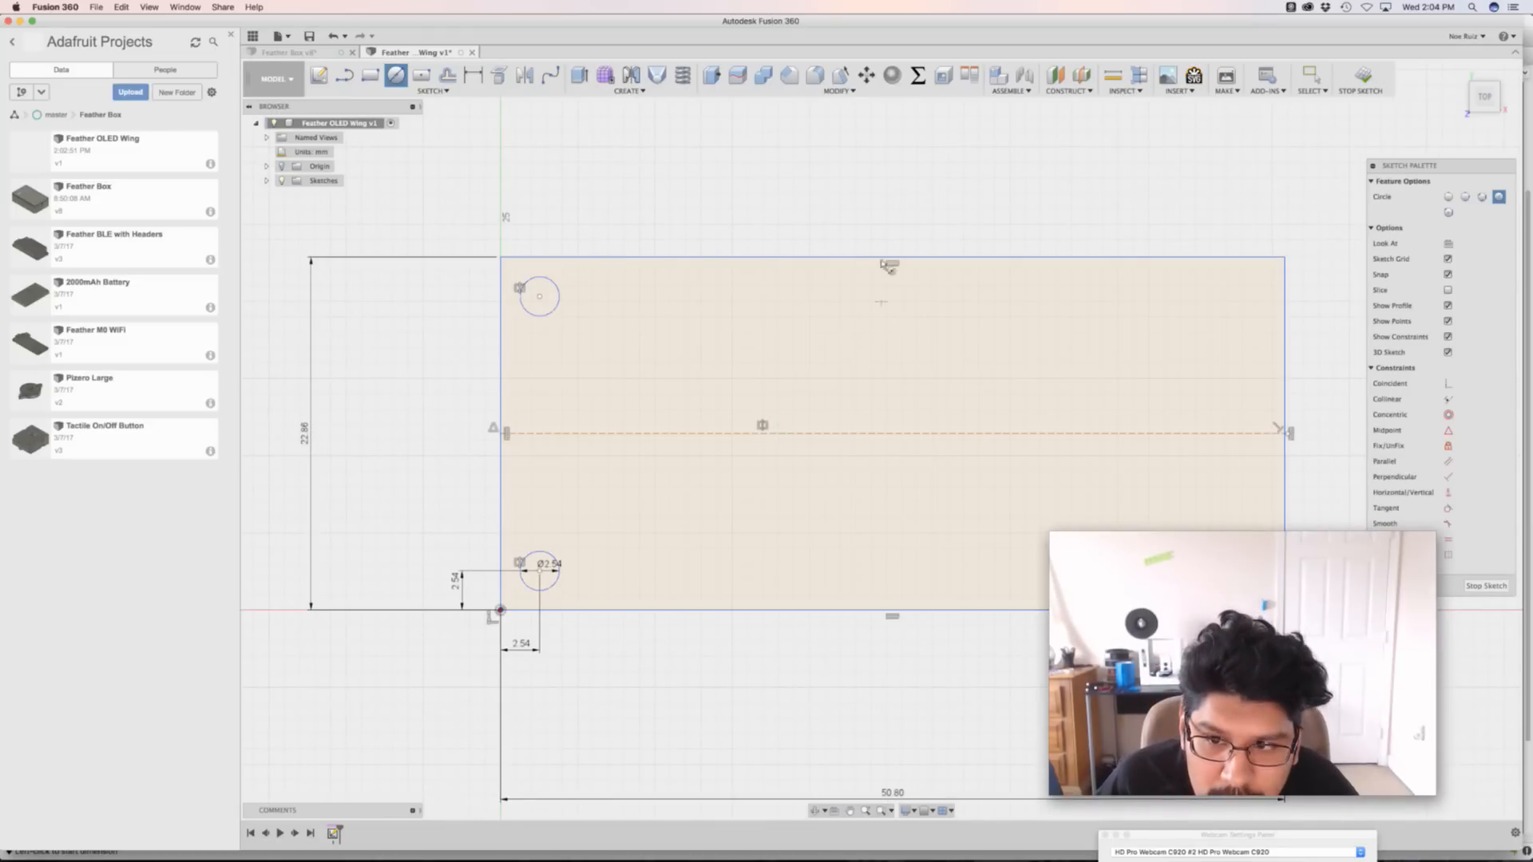
key("Escape")
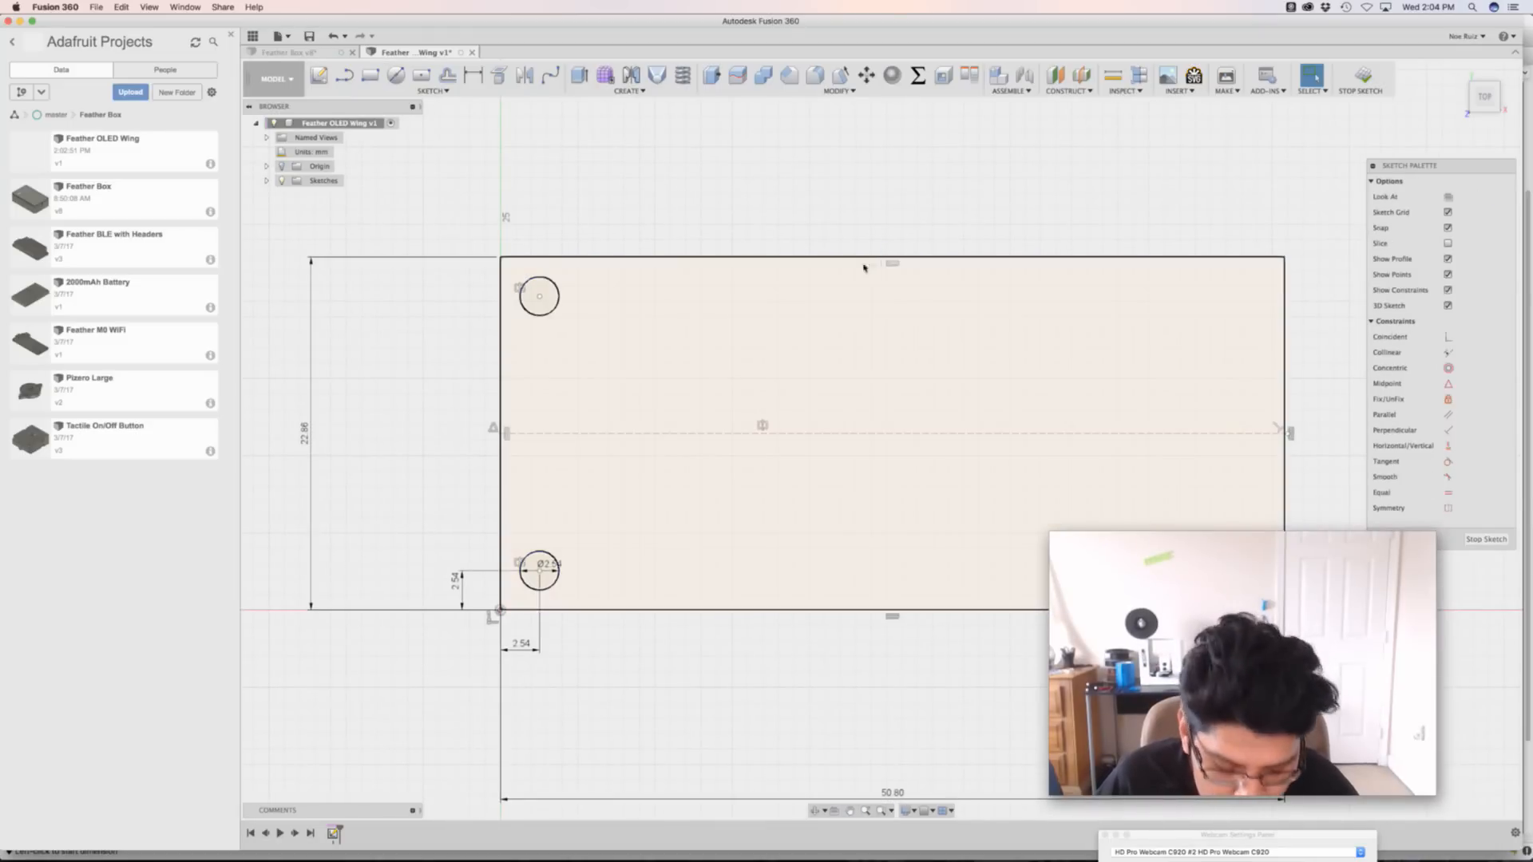
key("c")
left_click(892, 257)
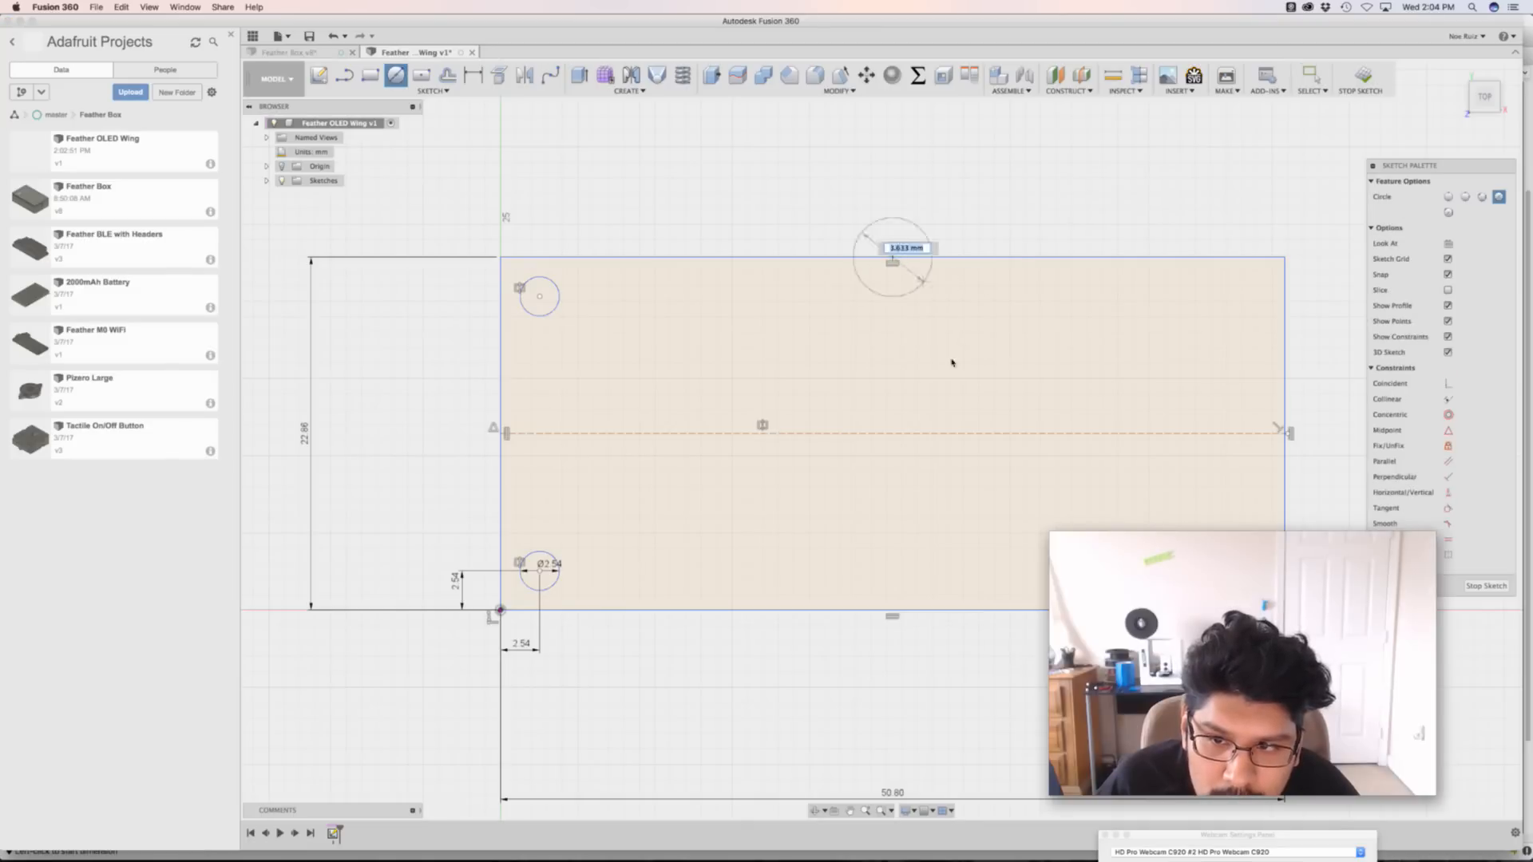
key("Escape")
Draw a vertical line between the midpoints of the rectangle's top and bottom edges and convert it to construction
key("l")
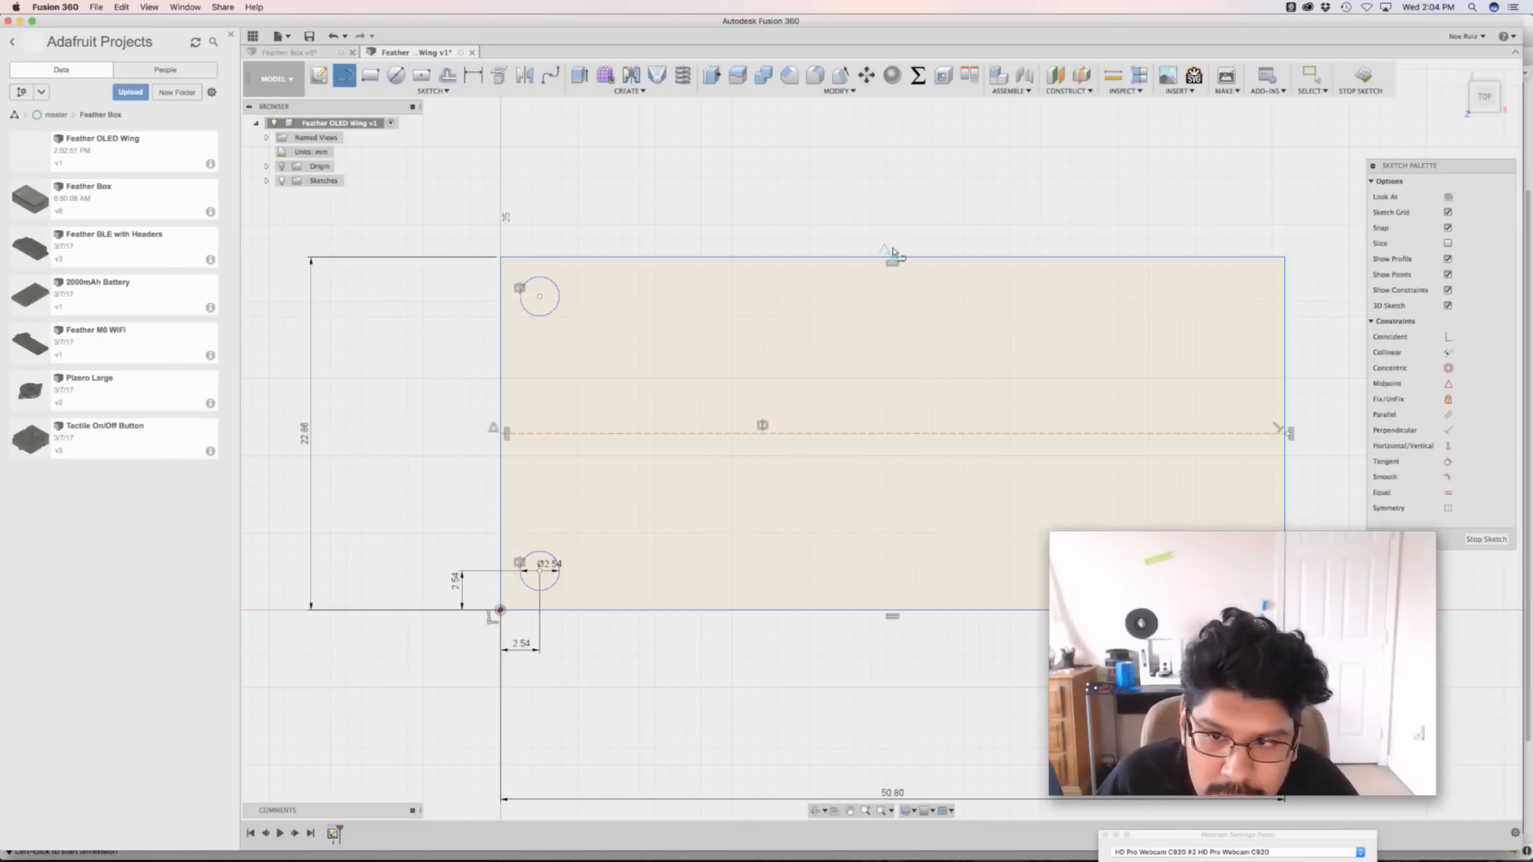
left_click(891, 257)
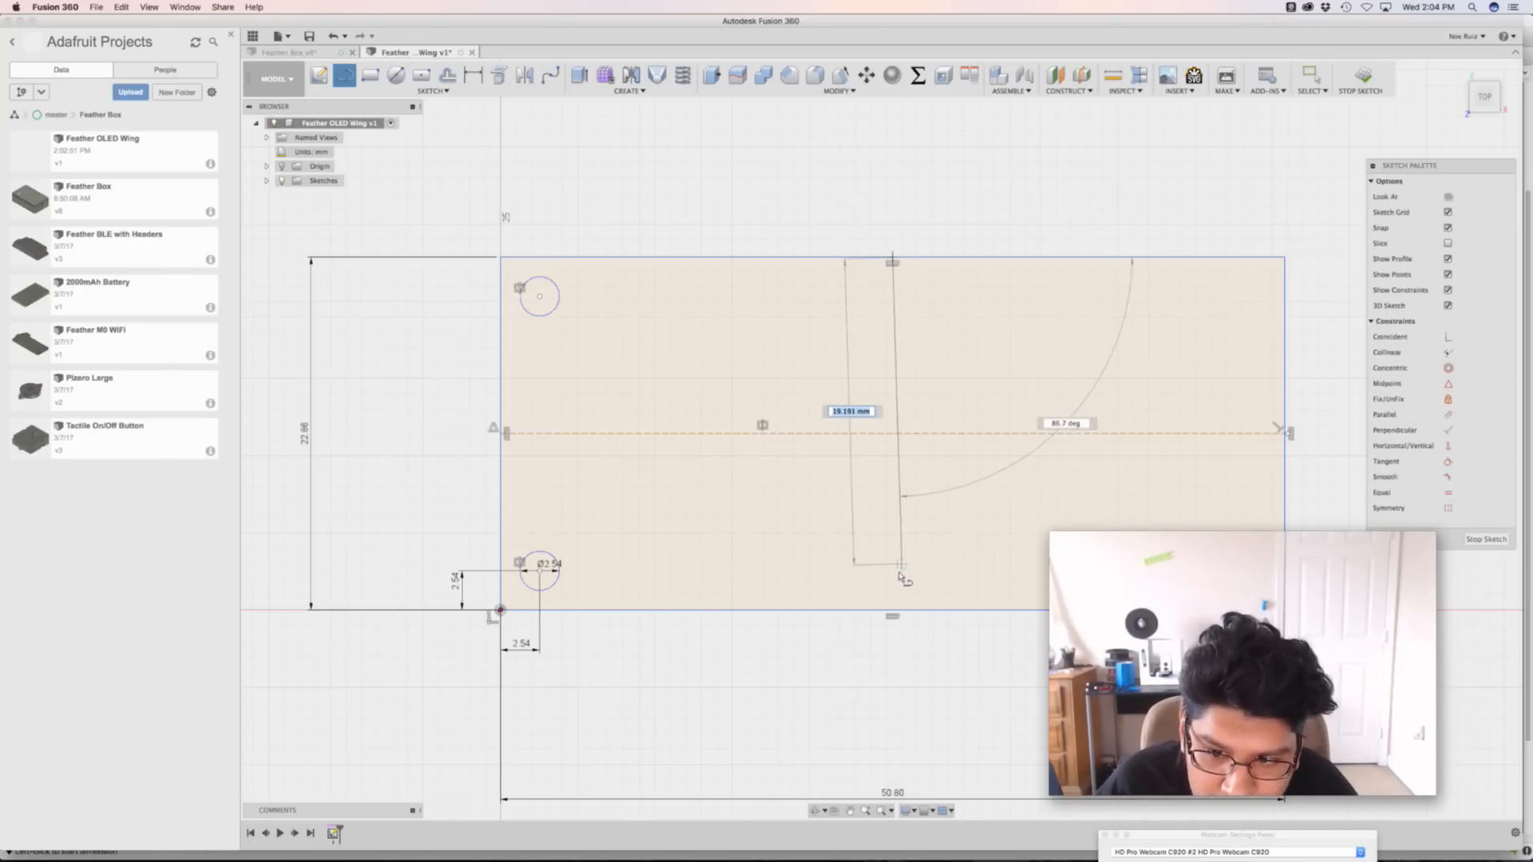
left_click(892, 597)
key("Escape")
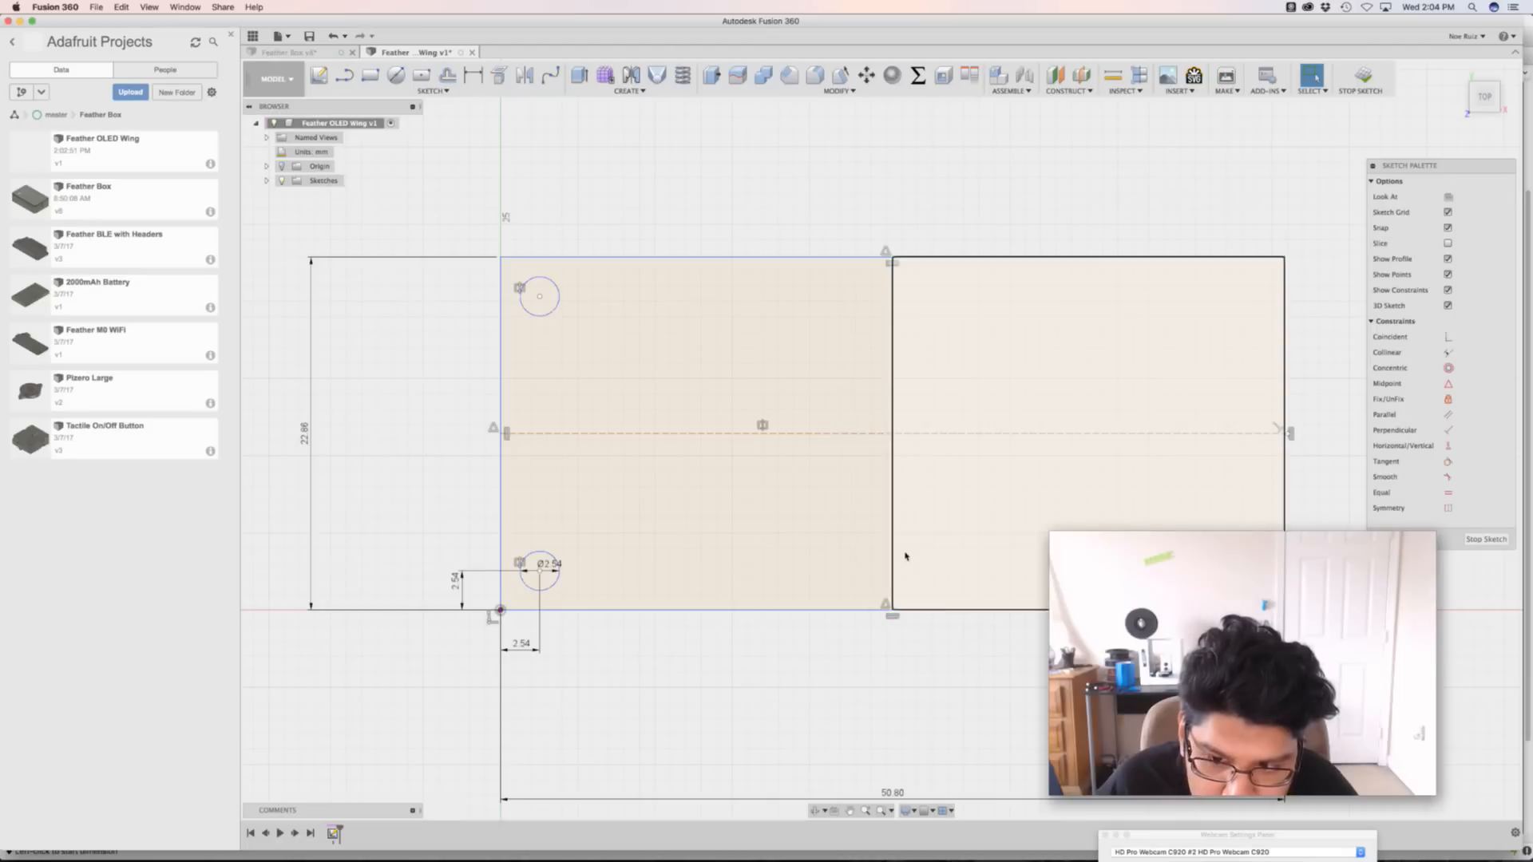
left_click(892, 550)
key("x")
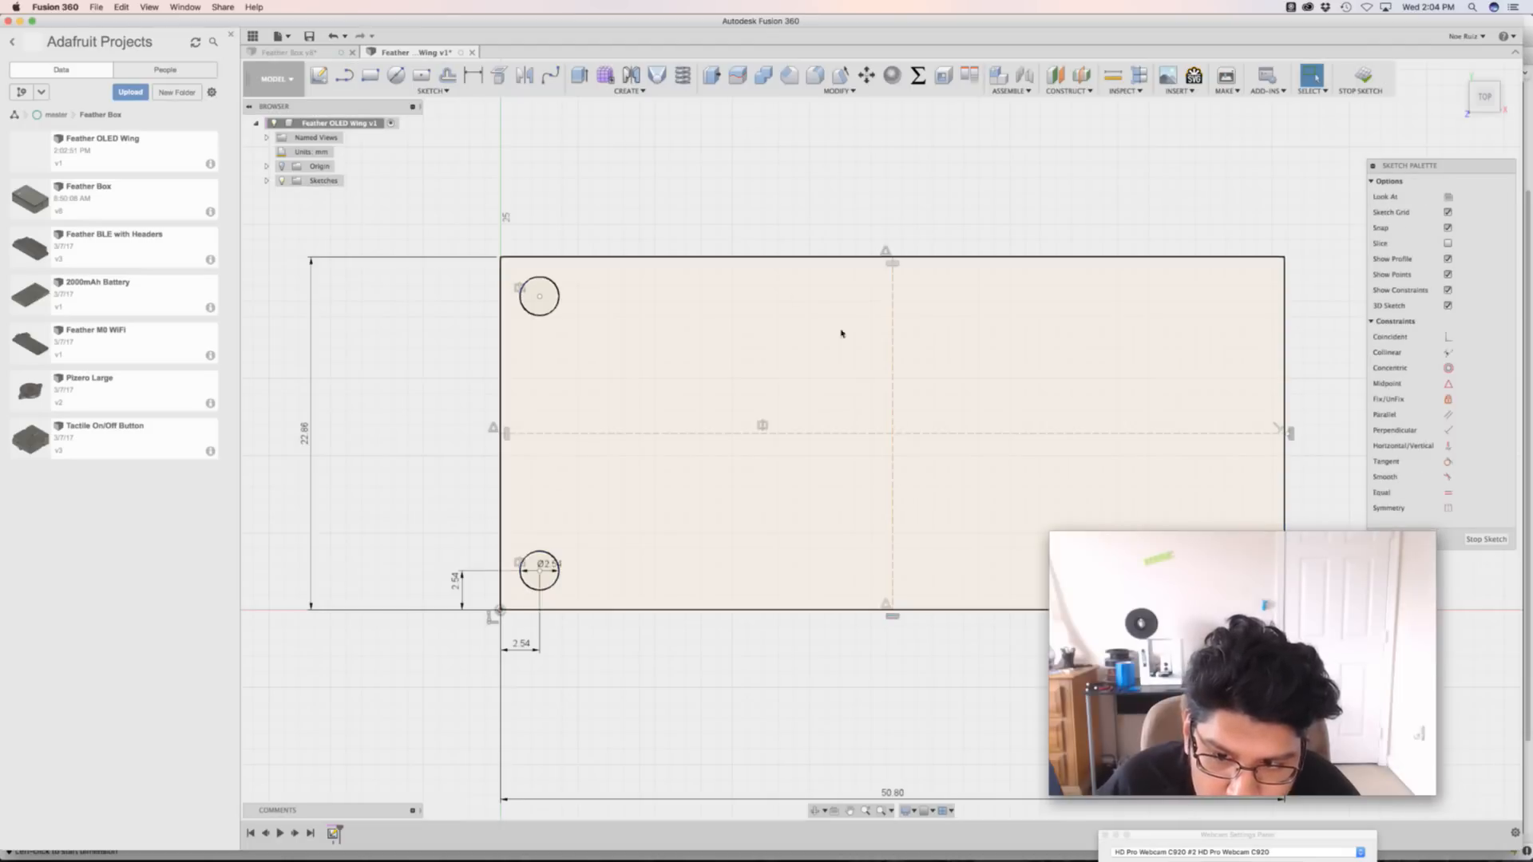
left_click(917, 434)
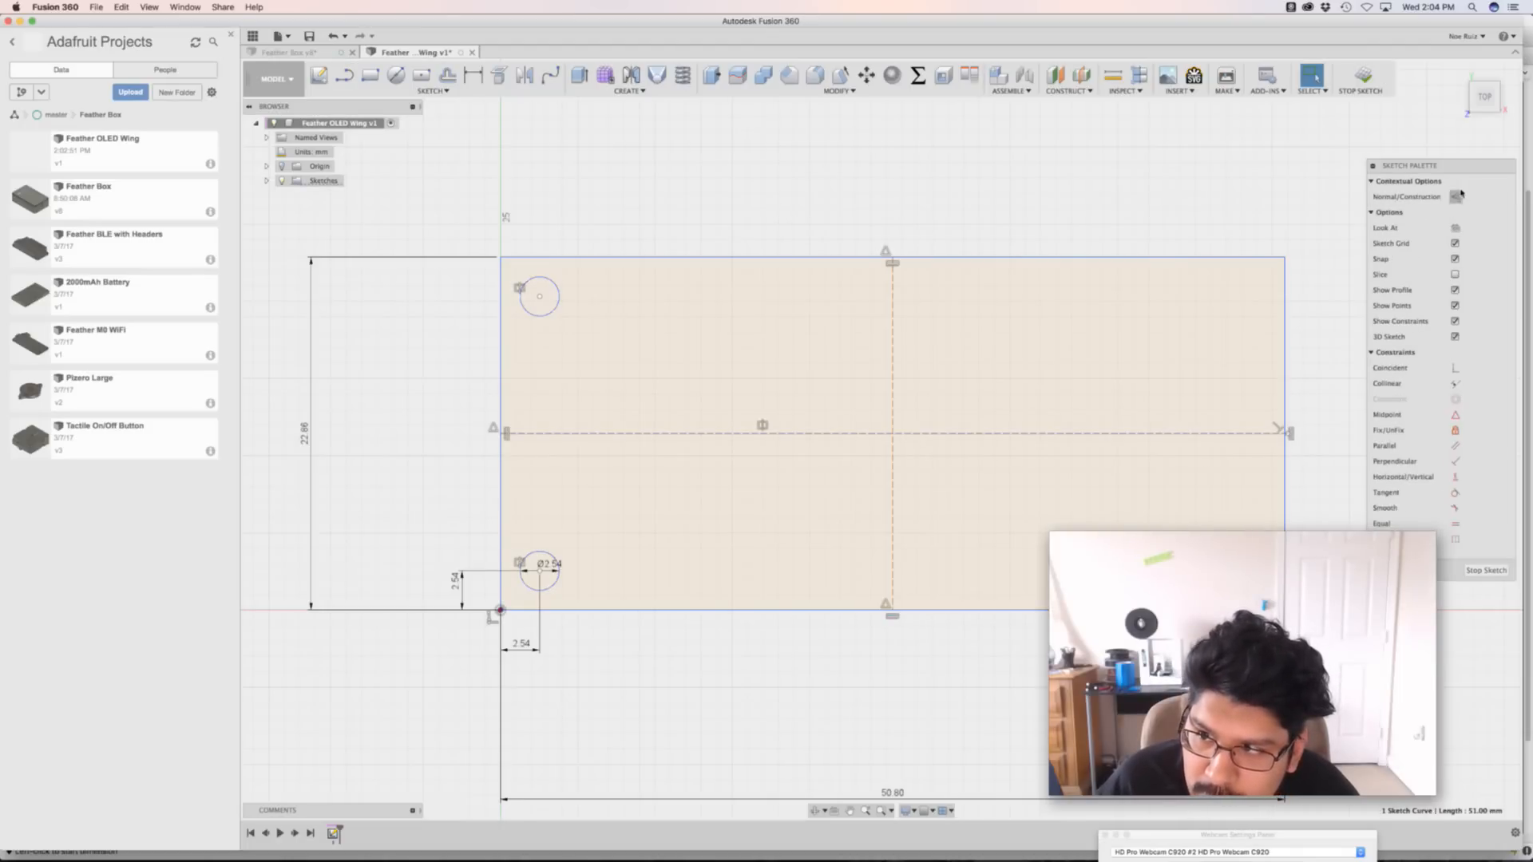
key("Escape")
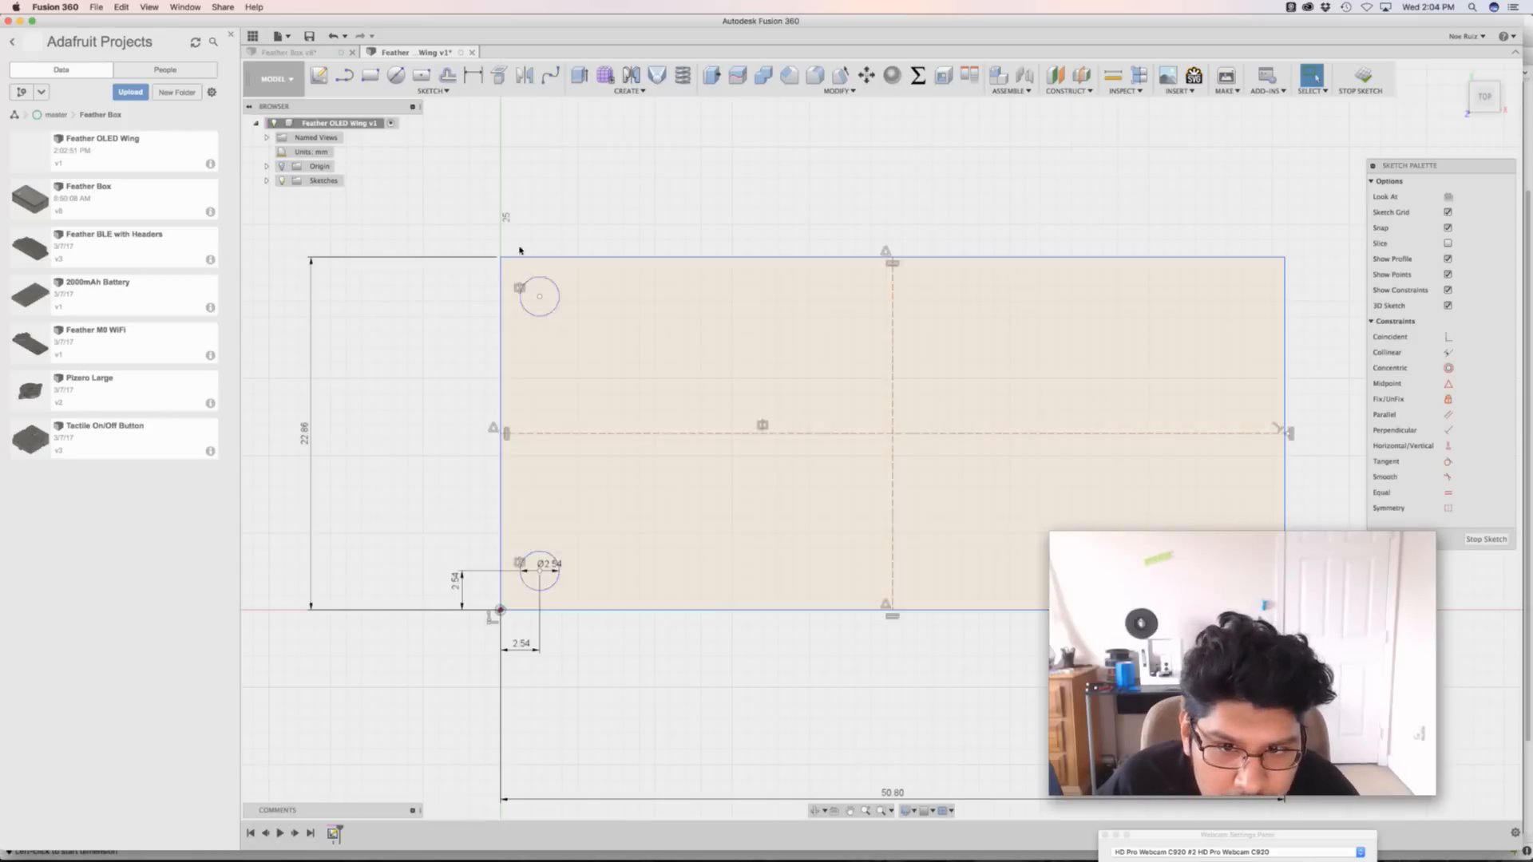
Mirror both left-hand hole circles across the vertical construction centerline
type("smirror")
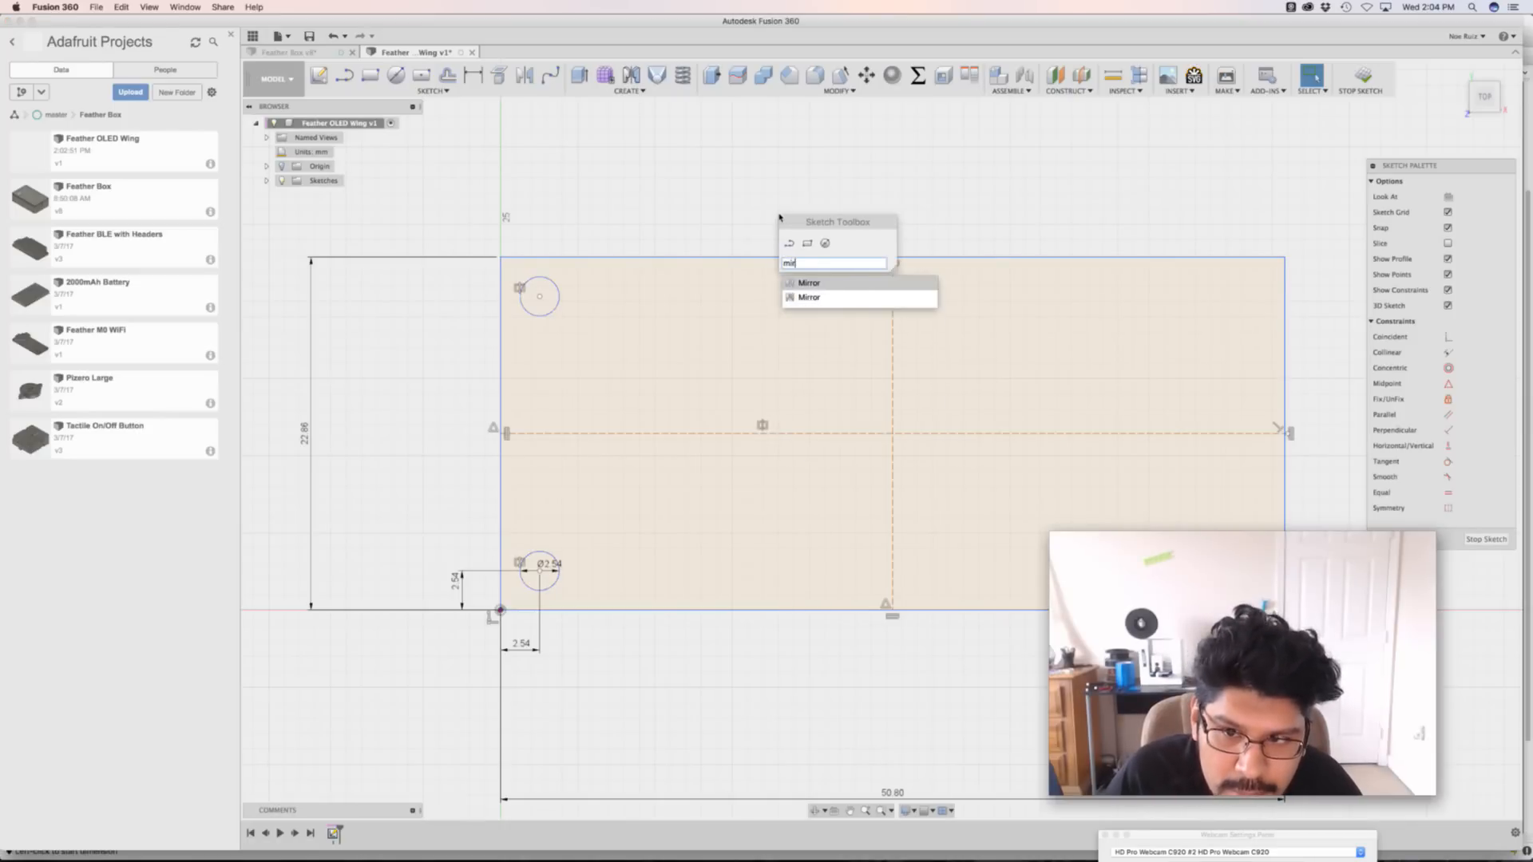
key("Return")
left_click(529, 285)
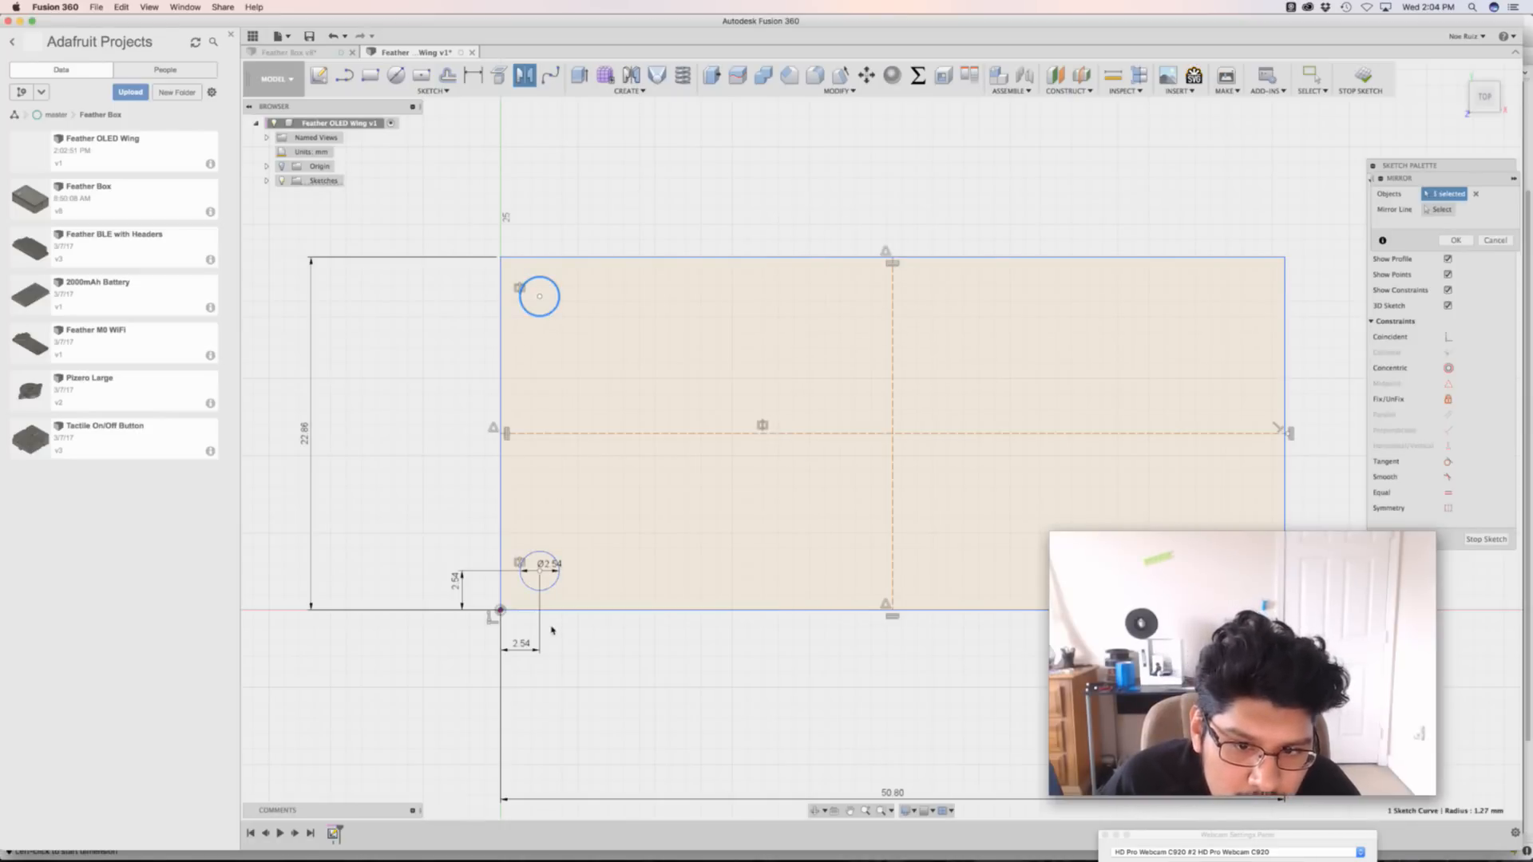
left_click(556, 589)
left_click(1439, 210)
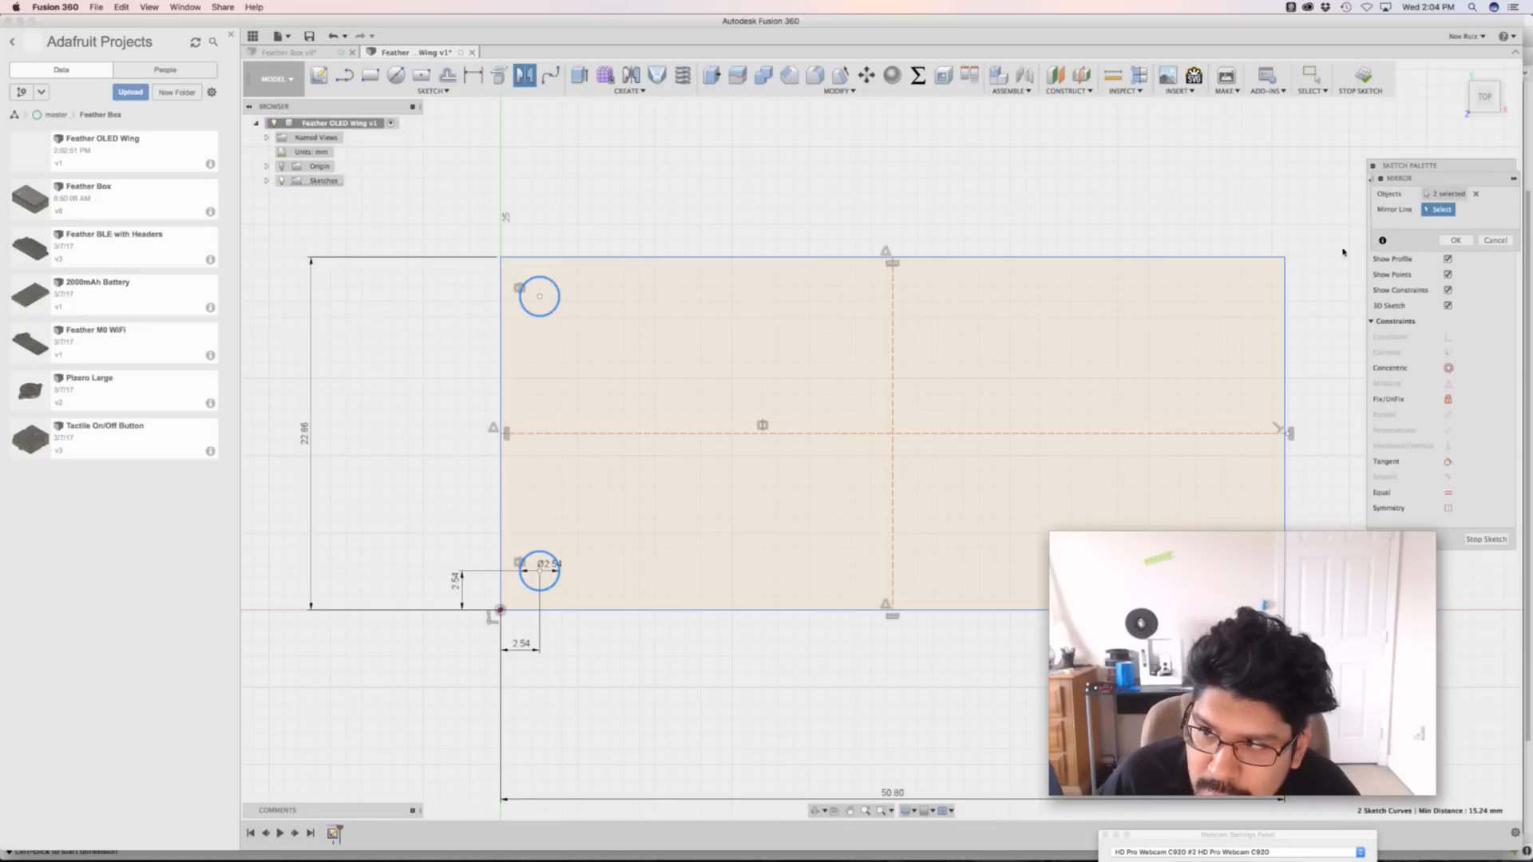
left_click(892, 374)
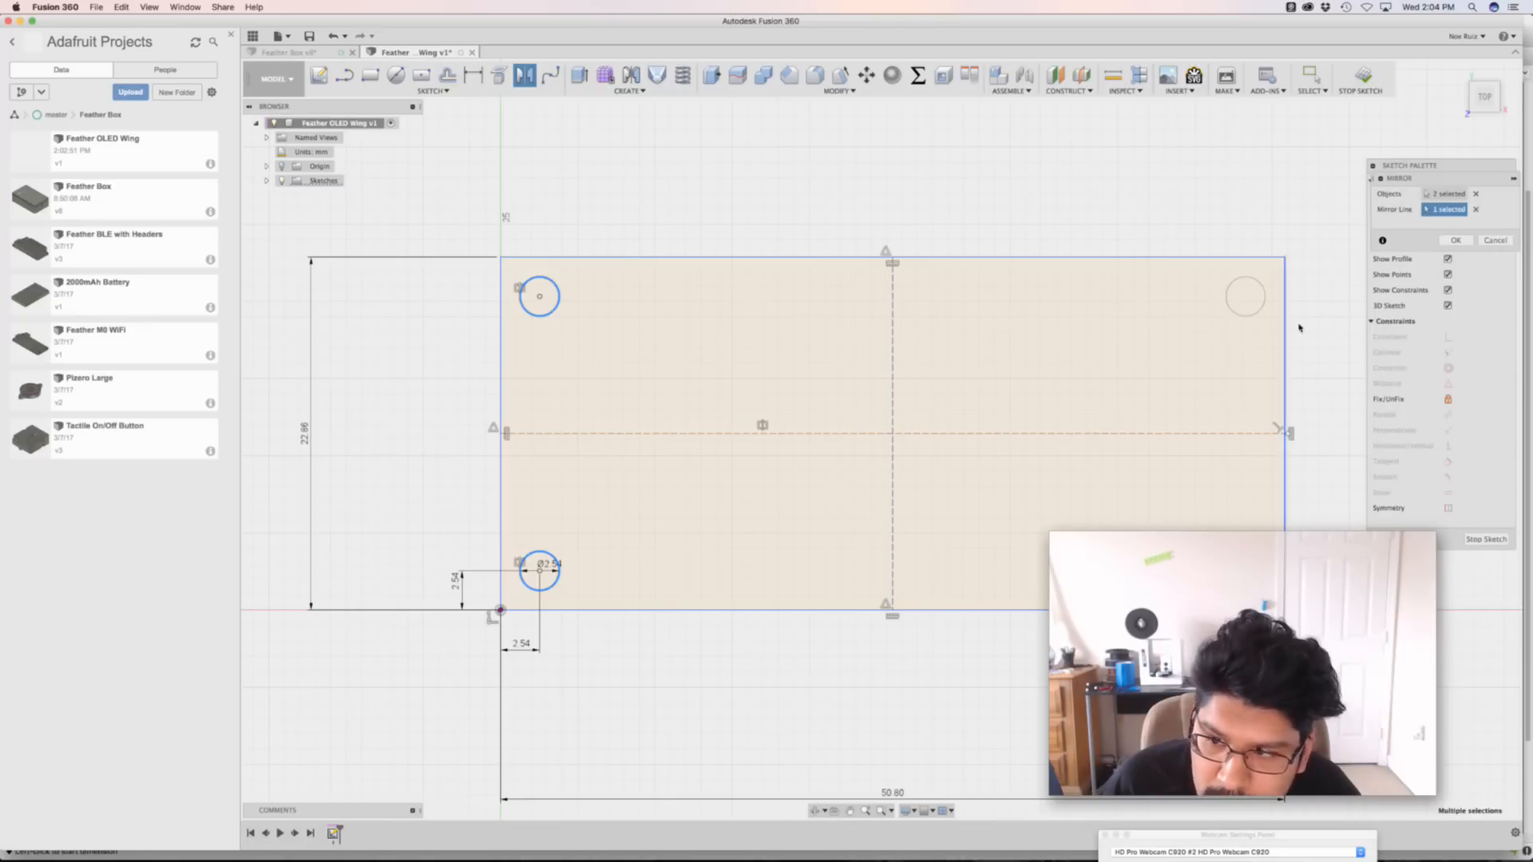
left_click(1456, 241)
Check the distance from the upper-right circle's center to the rectangle's right edge without keeping a dimension
mouse_move(1192, 226)
middle_mouse_down()
mouse_move(1148, 208)
mouse_move(1157, 243)
mouse_move(1077, 229)
middle_mouse_up()
scroll(1146, 233, "up", 5)
key("d")
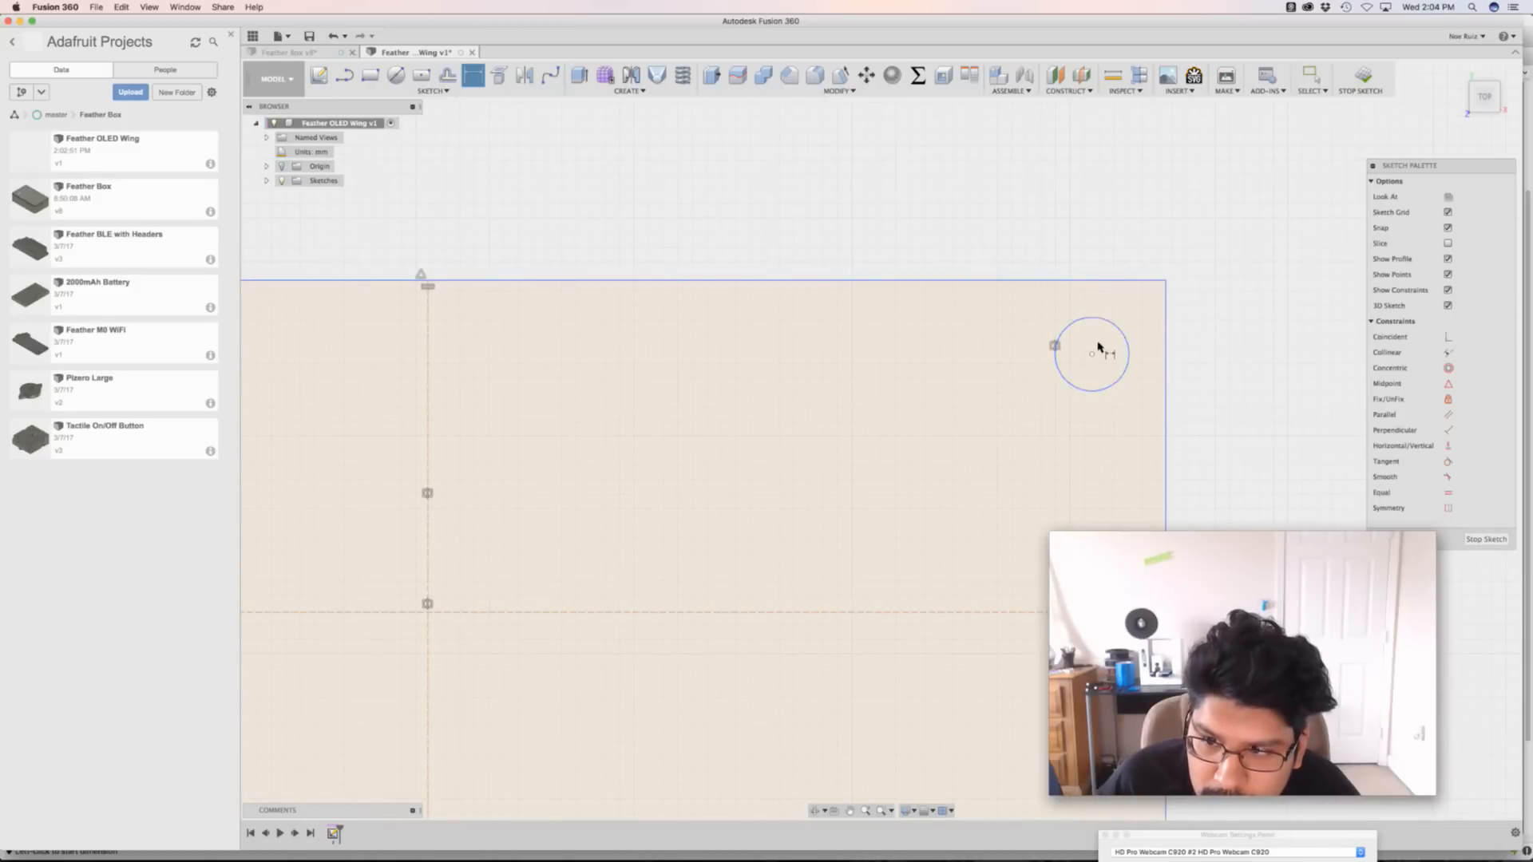
left_click(1166, 355)
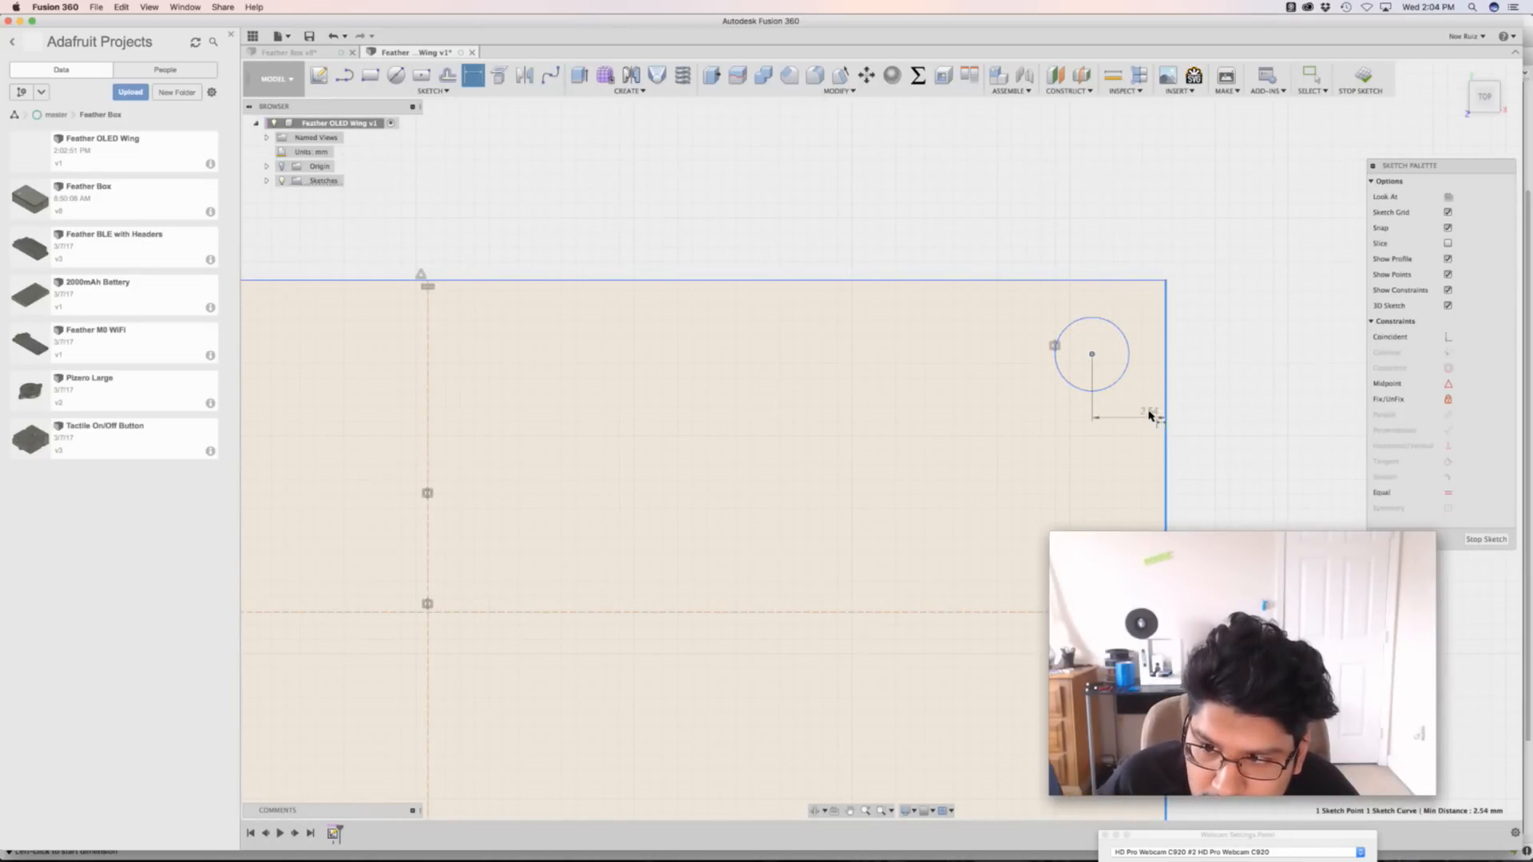
key("Escape")
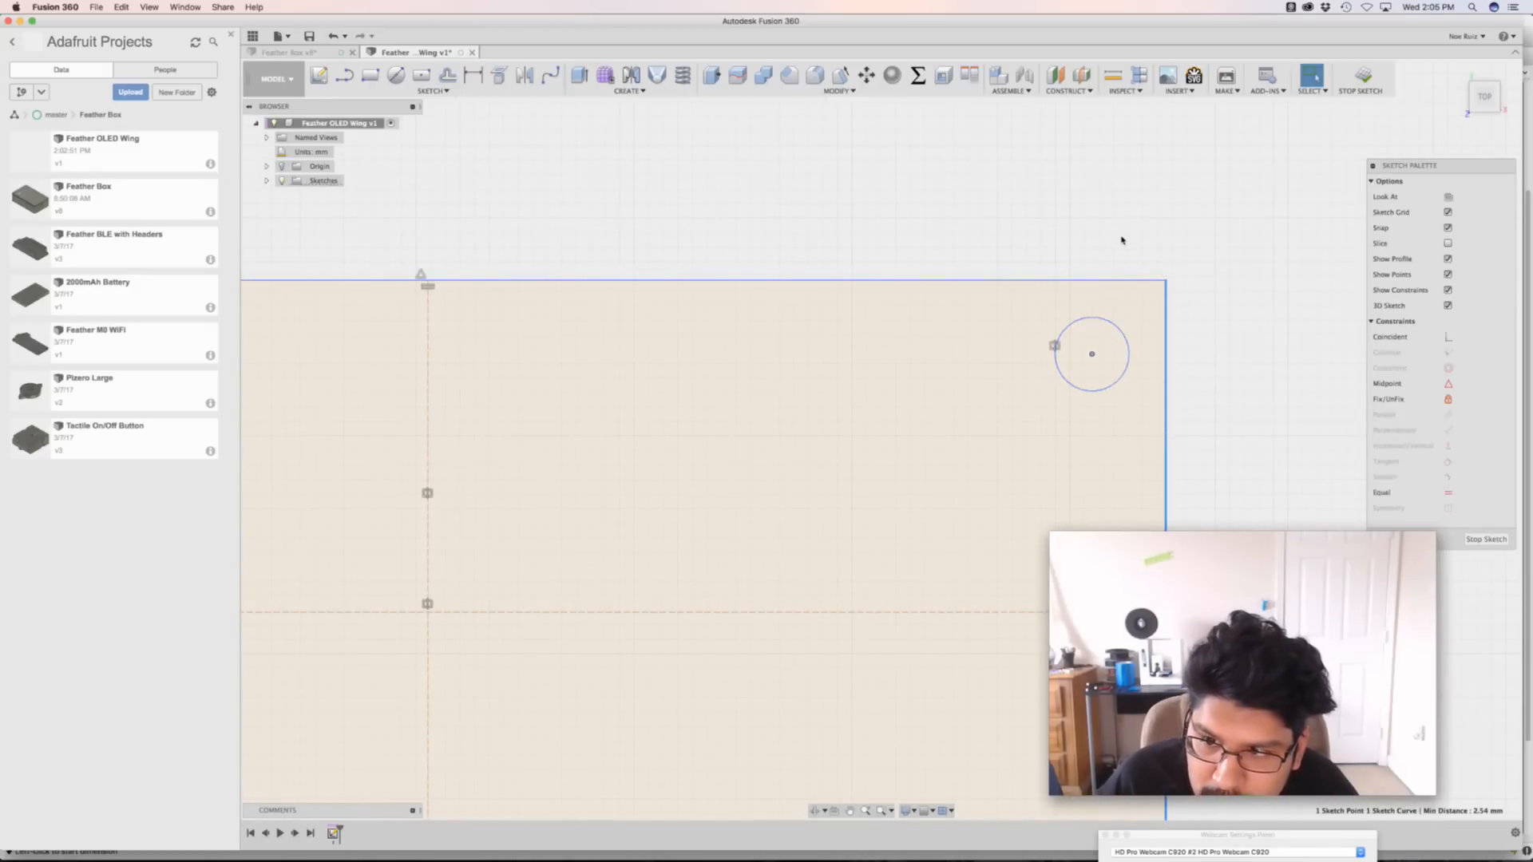
scroll(1121, 242, "down", 5)
left_click(1101, 229)
middle_click_drag(1047, 230, 1109, 209)
middle_click_drag(858, 186, 810, 211)
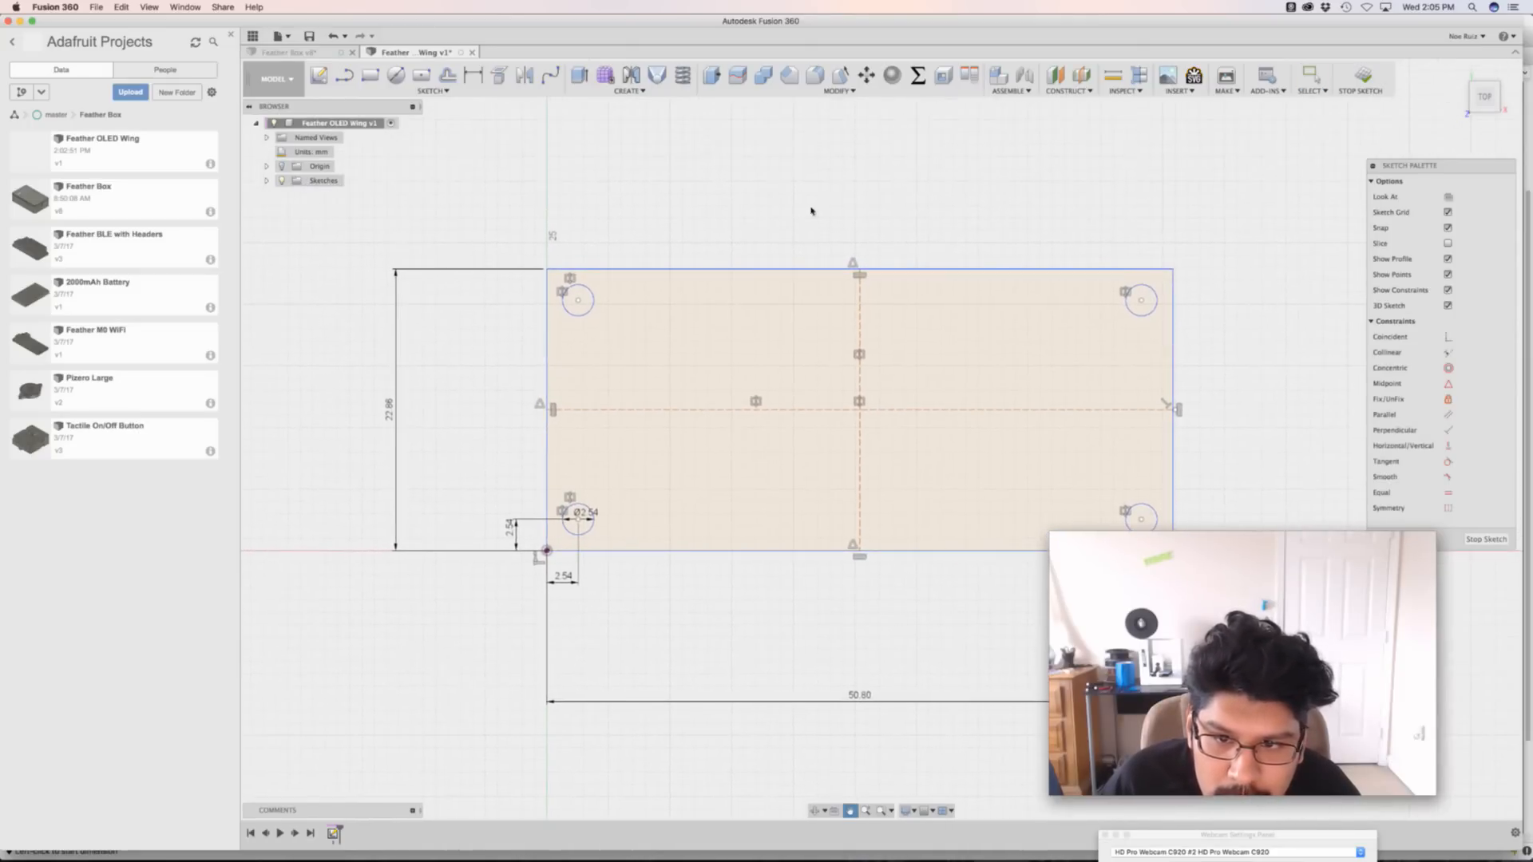
Finish the sketch and extrude the board profile around the four holes by -1.6 mm as a new body
left_click(1363, 76)
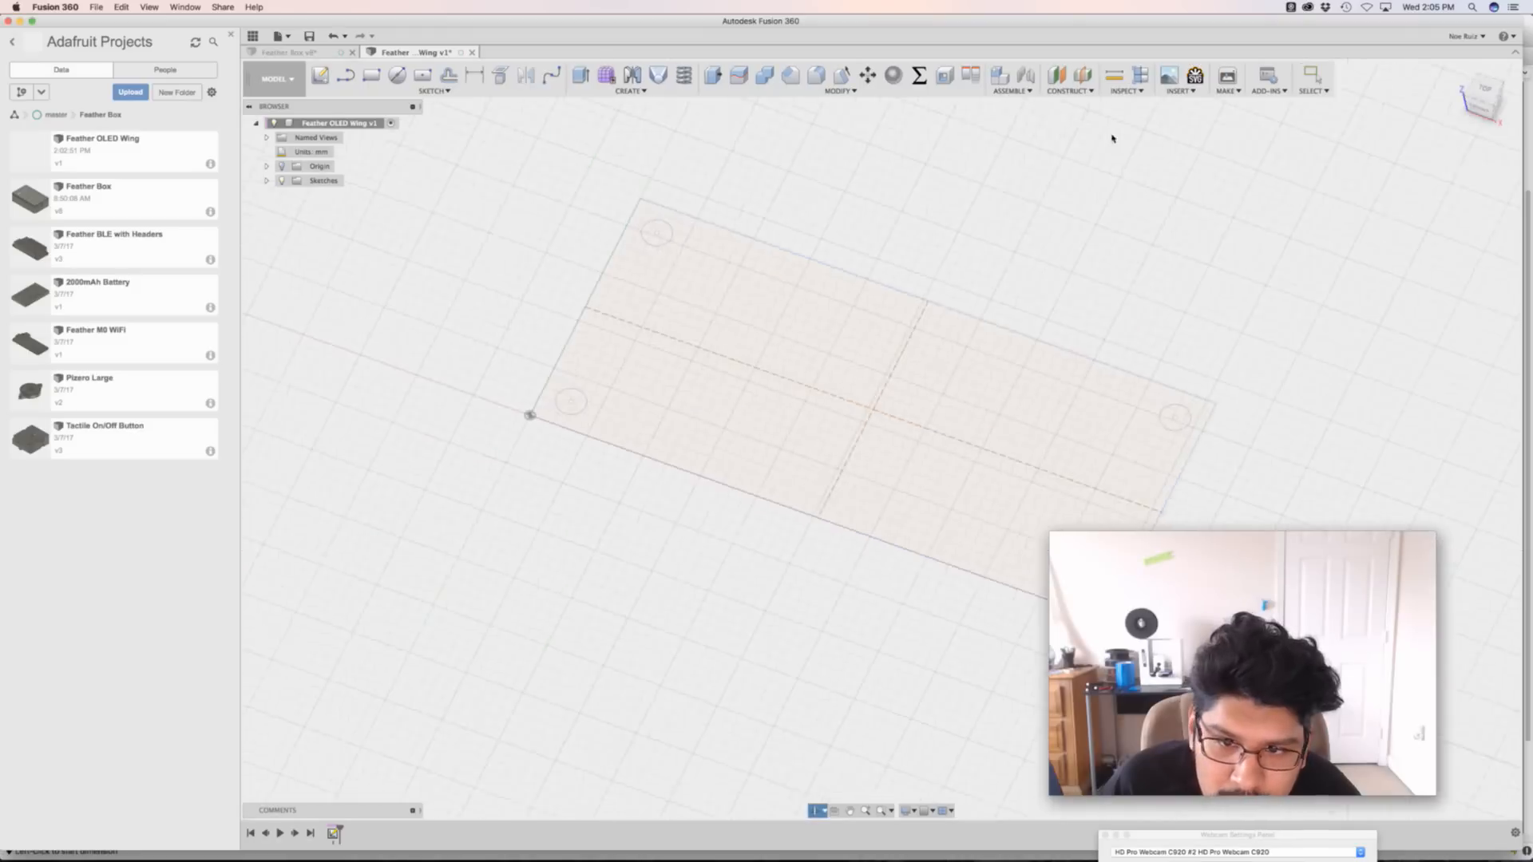
key("e")
left_click(985, 490)
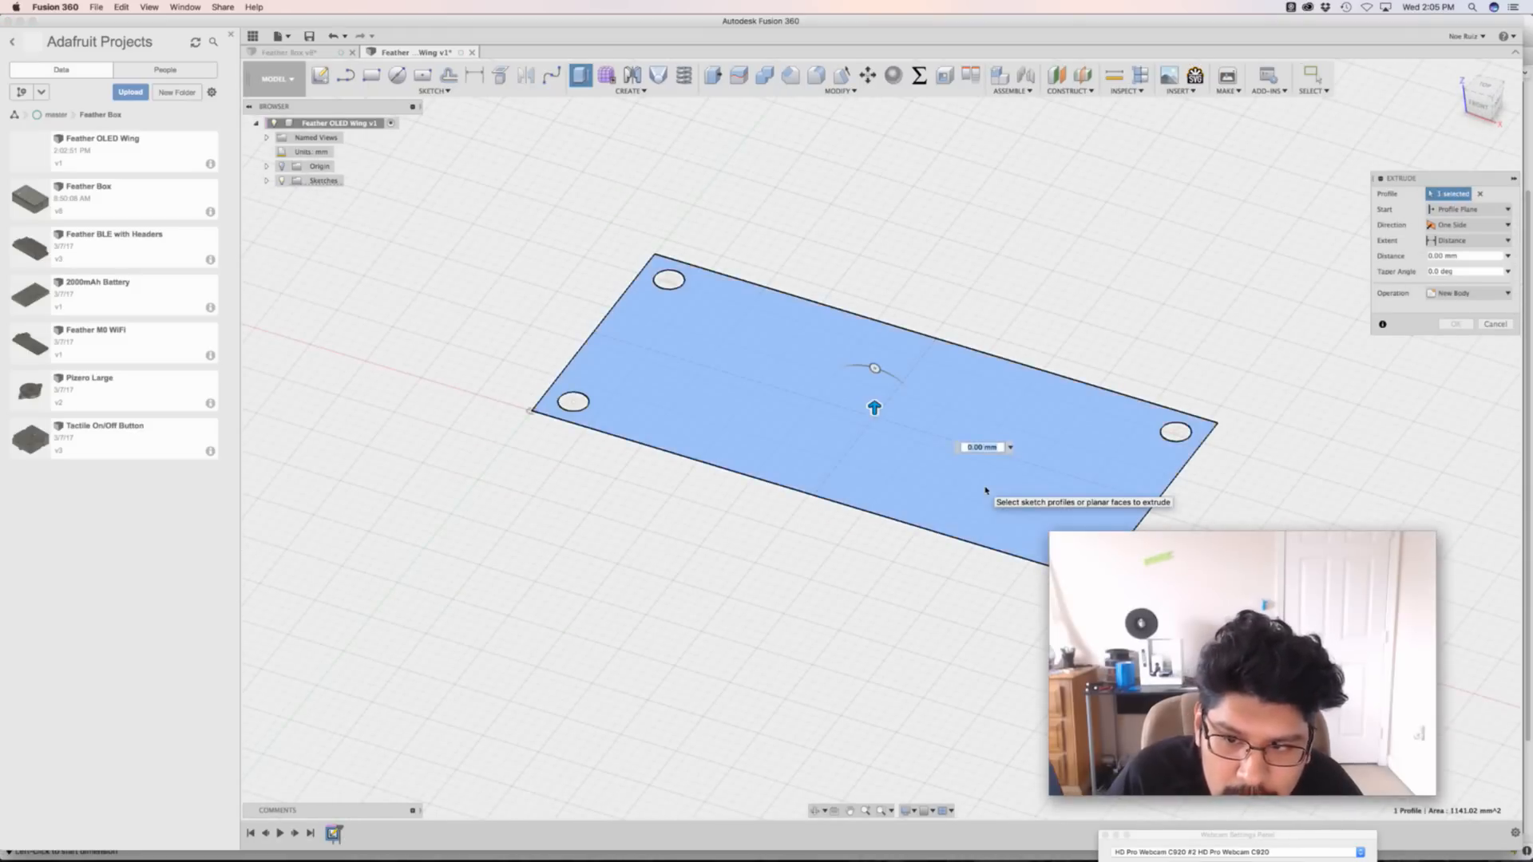
type("-1.6")
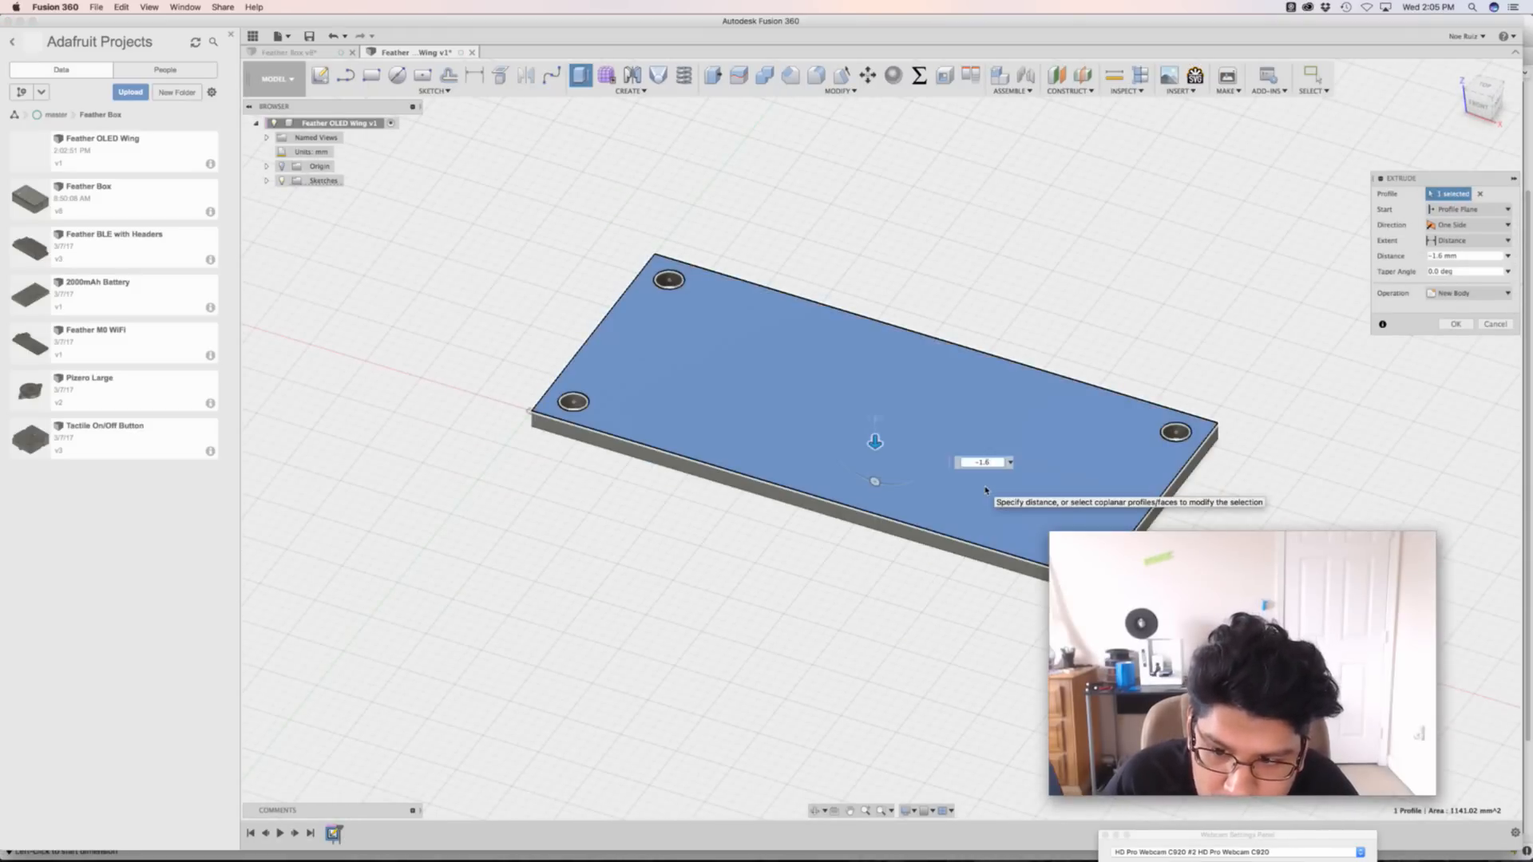
key("Return")
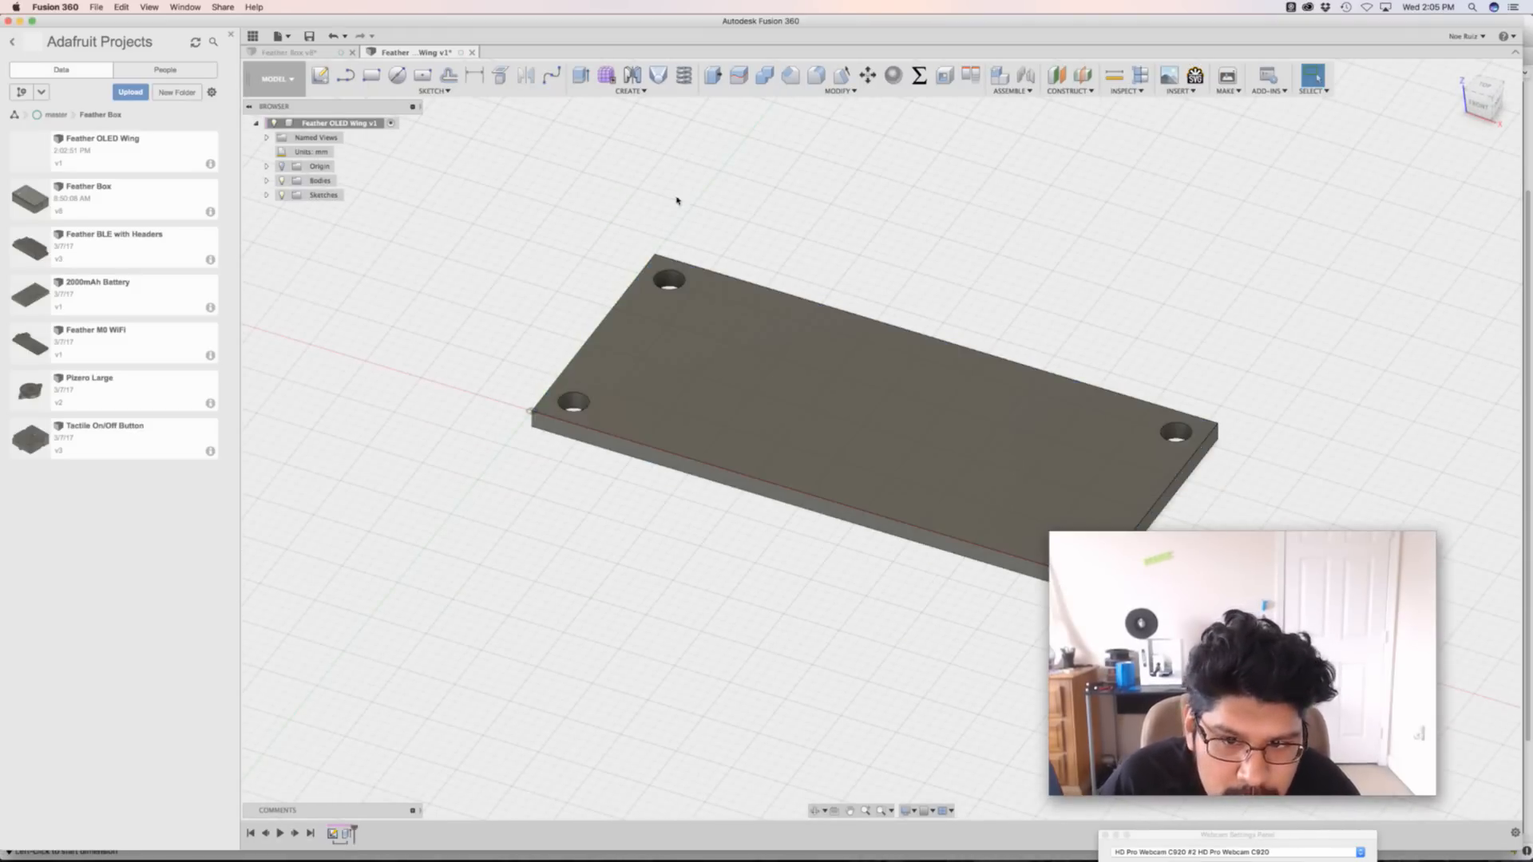
Fillet the board's four vertical corner edges with a 2.54 mm constant radius
middle_click_drag(677, 201, 731, 186, "shift")
left_click(1486, 103)
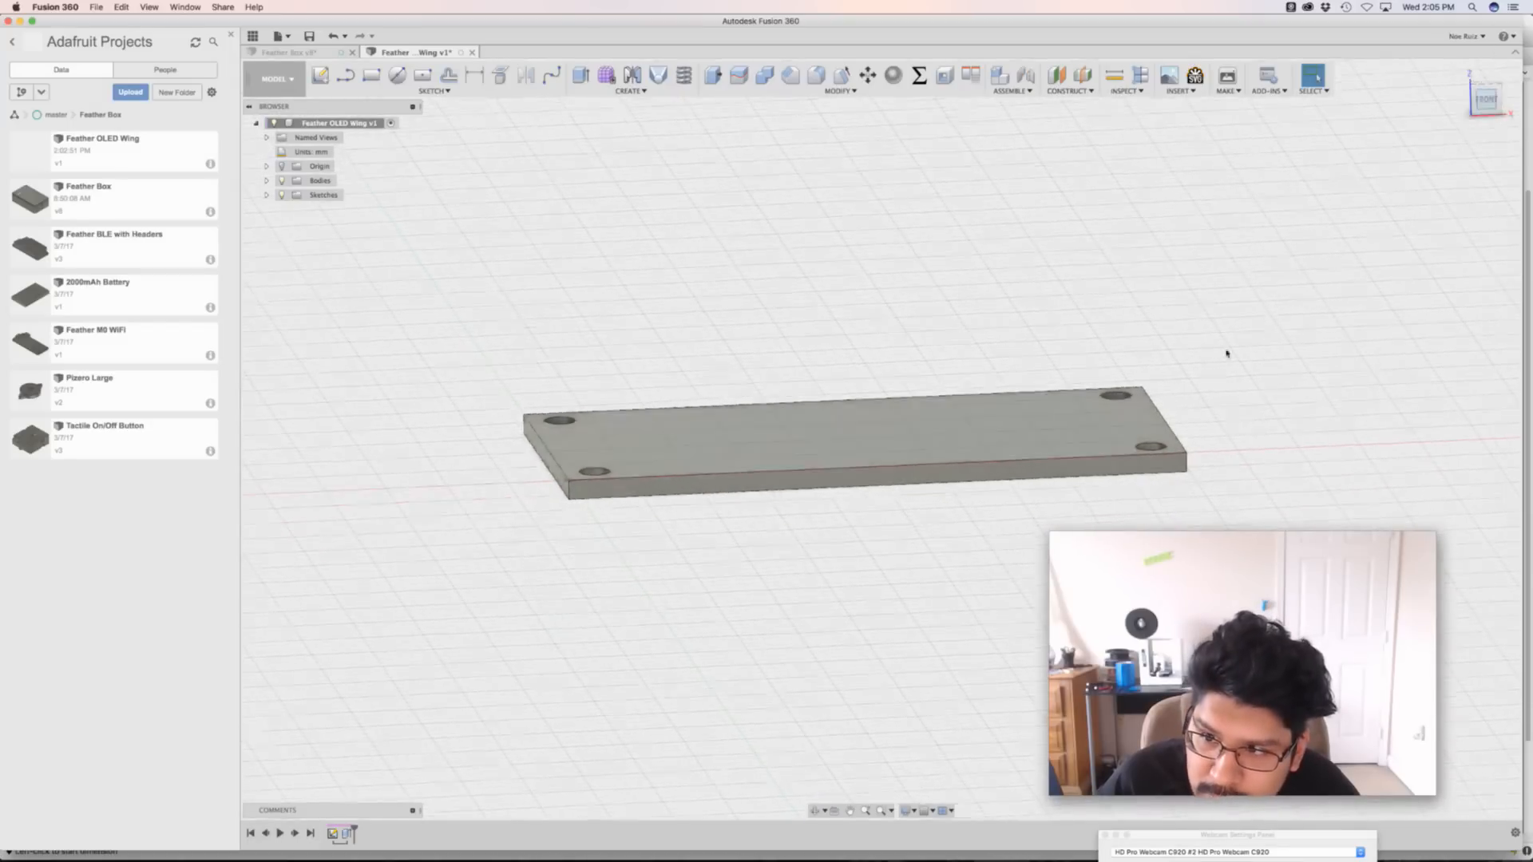
key("f")
scroll(1181, 449, "up", 3)
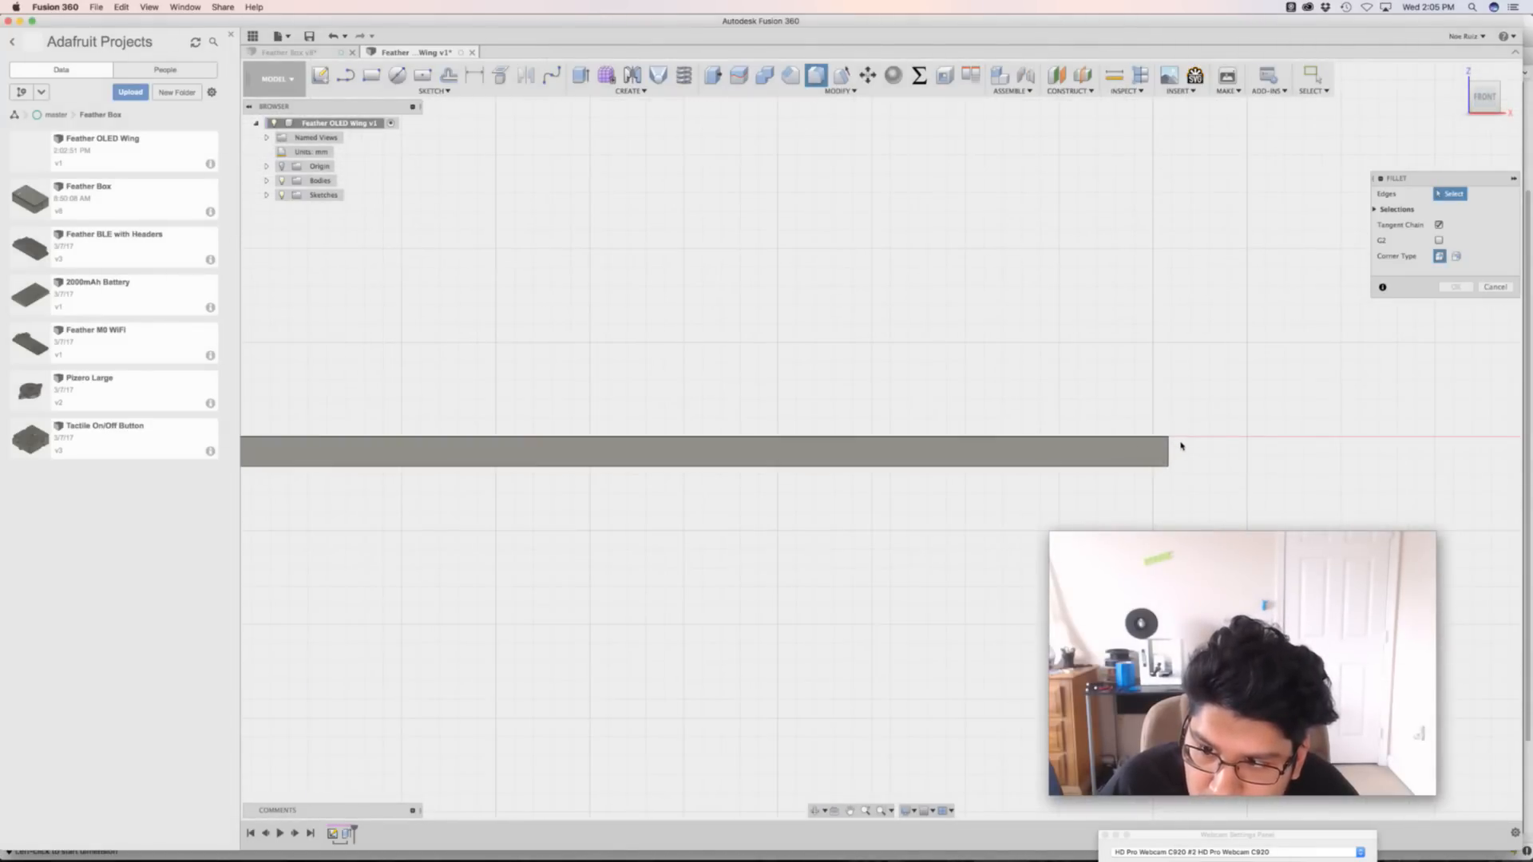
left_click(263, 452)
middle_click_drag(482, 328, 696, 349)
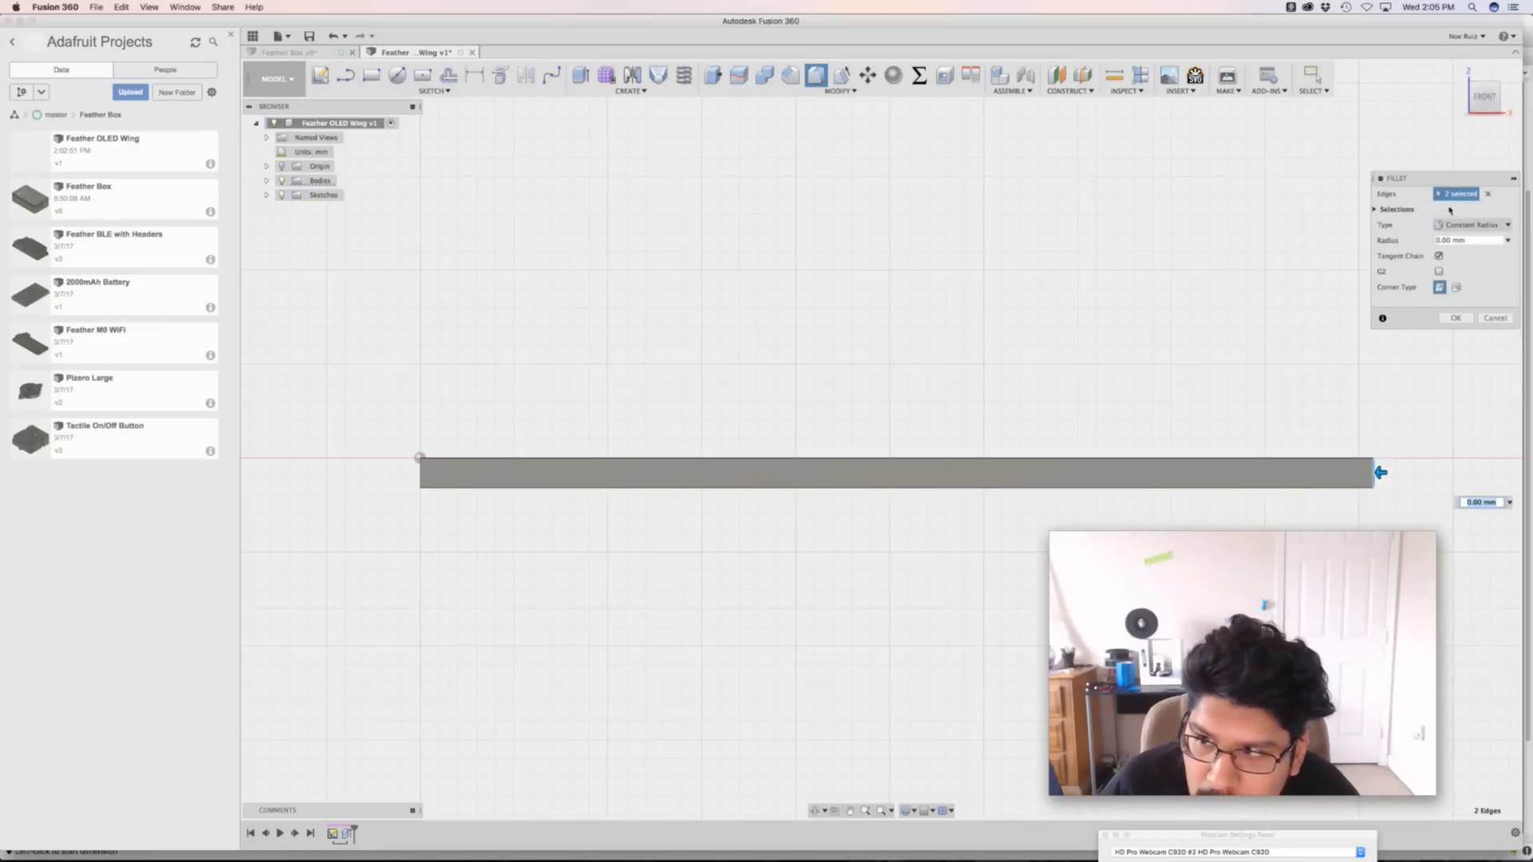
left_click(1488, 194)
left_click_drag(1234, 479, 391, 475)
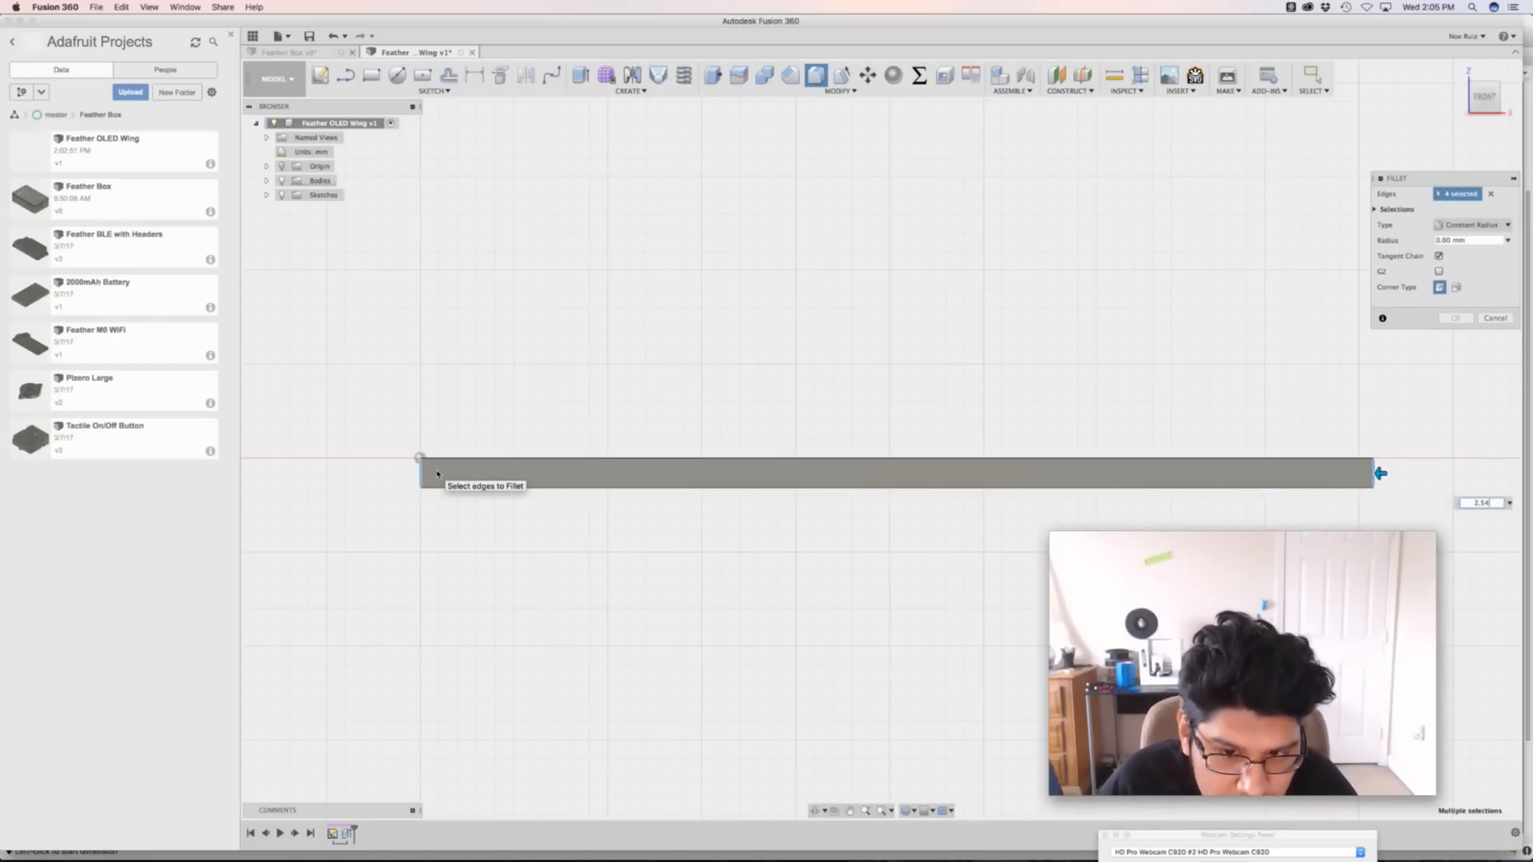
key("Return")
Reopen the board outline sketch, Sketch1, for editing in the top view
scroll(614, 417, "down", 4)
middle_click_drag(613, 417, 583, 338, "shift")
middle_click_drag(961, 298, 994, 228)
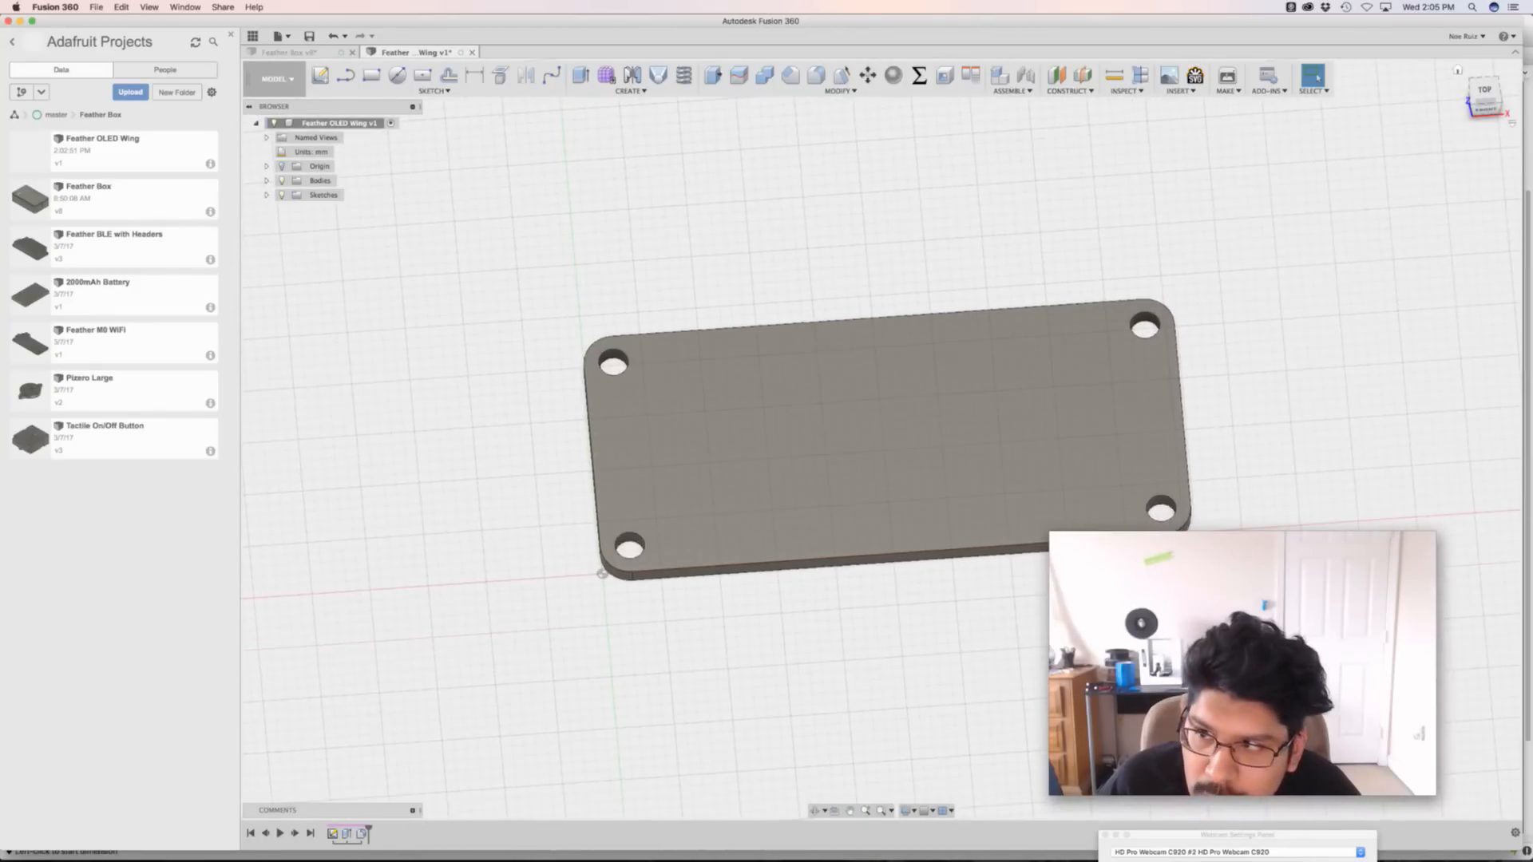
left_click(1485, 91)
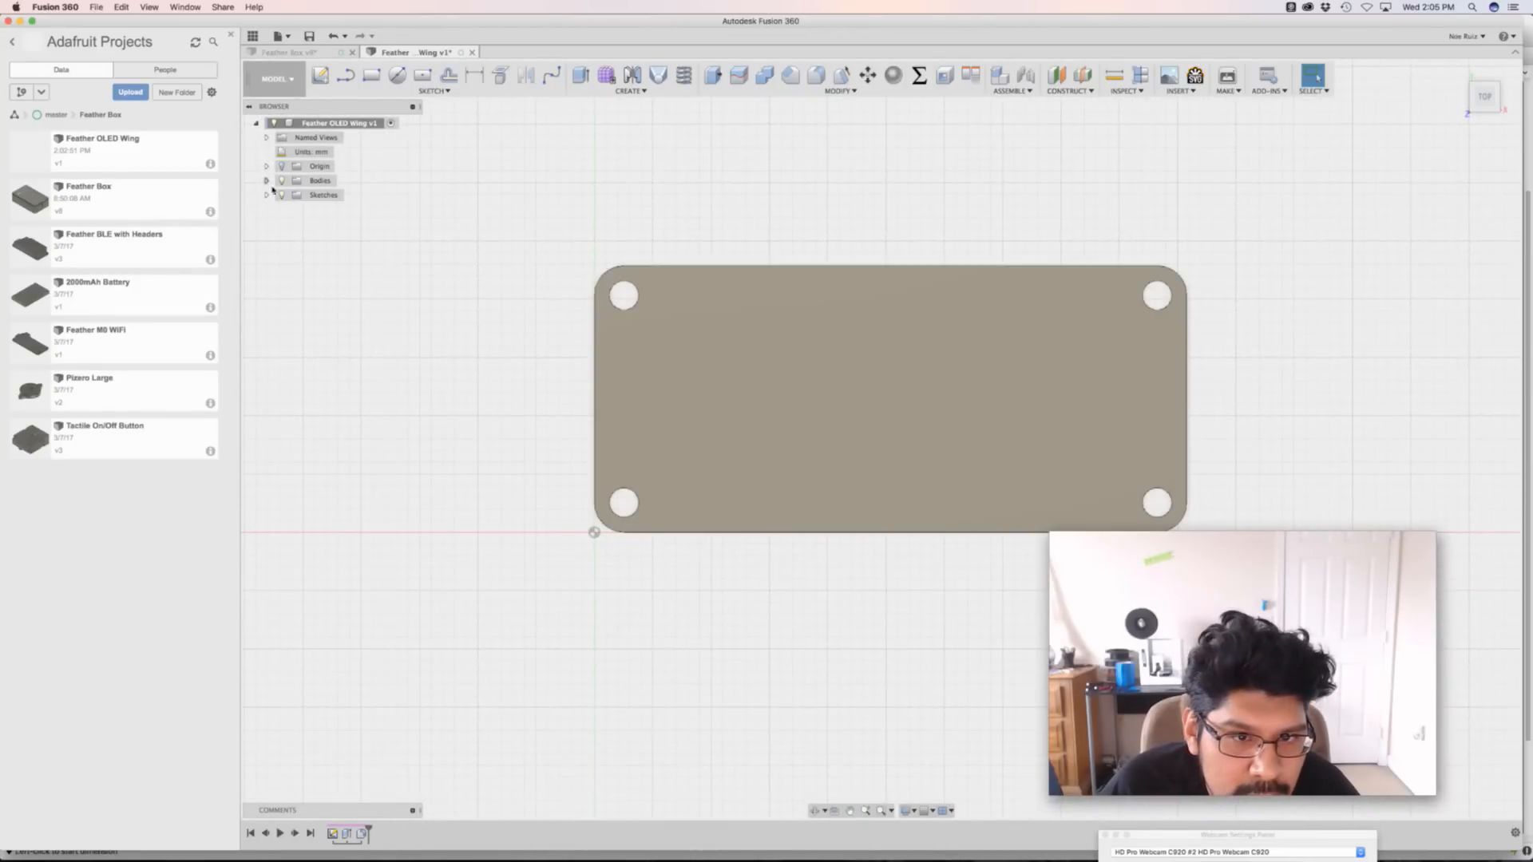
left_click(266, 196)
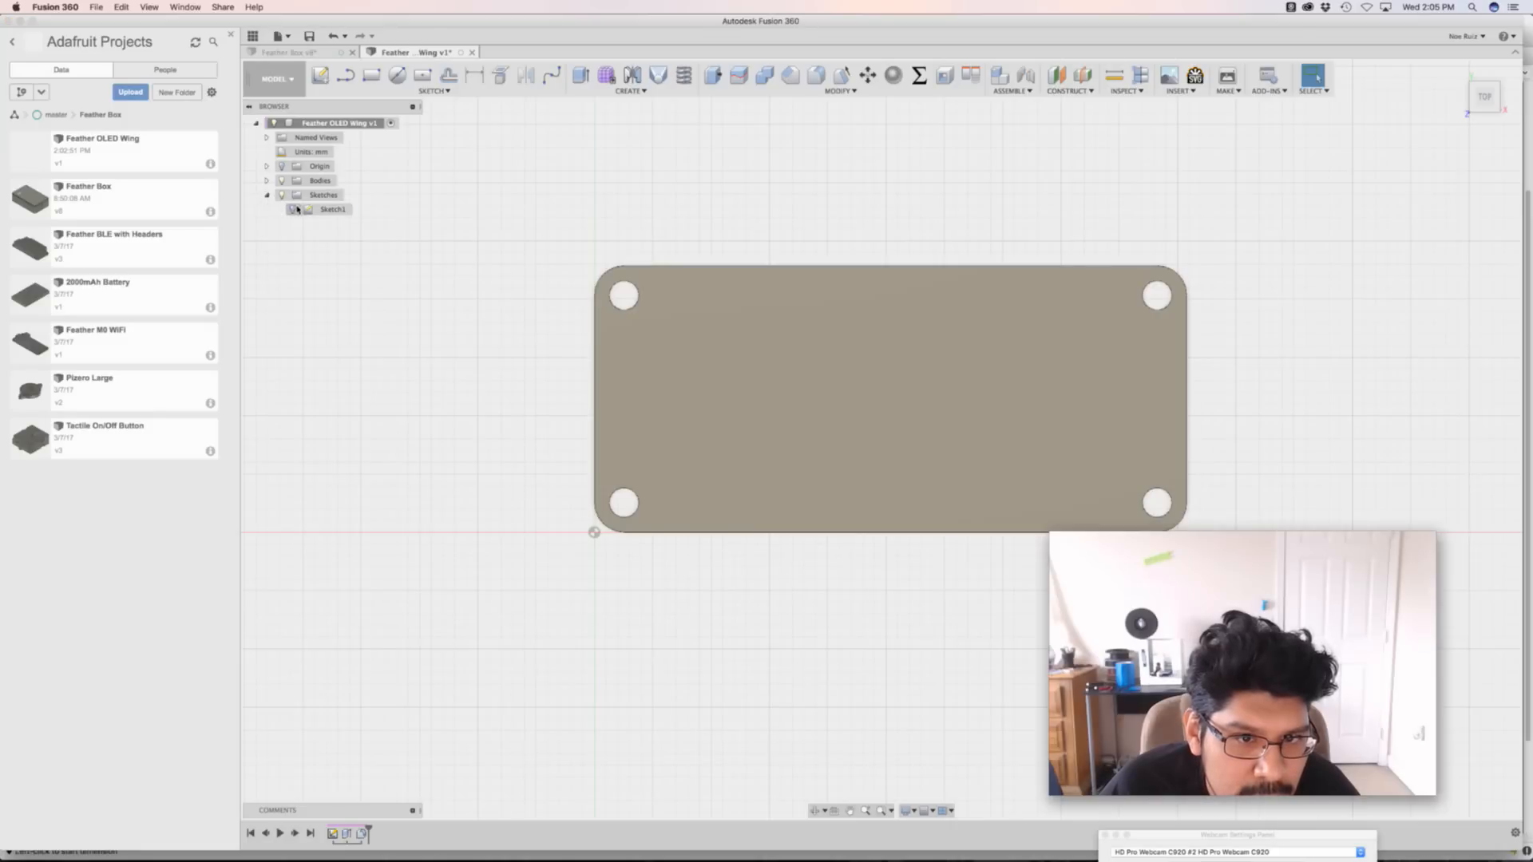
left_click(329, 209)
double_click(308, 210)
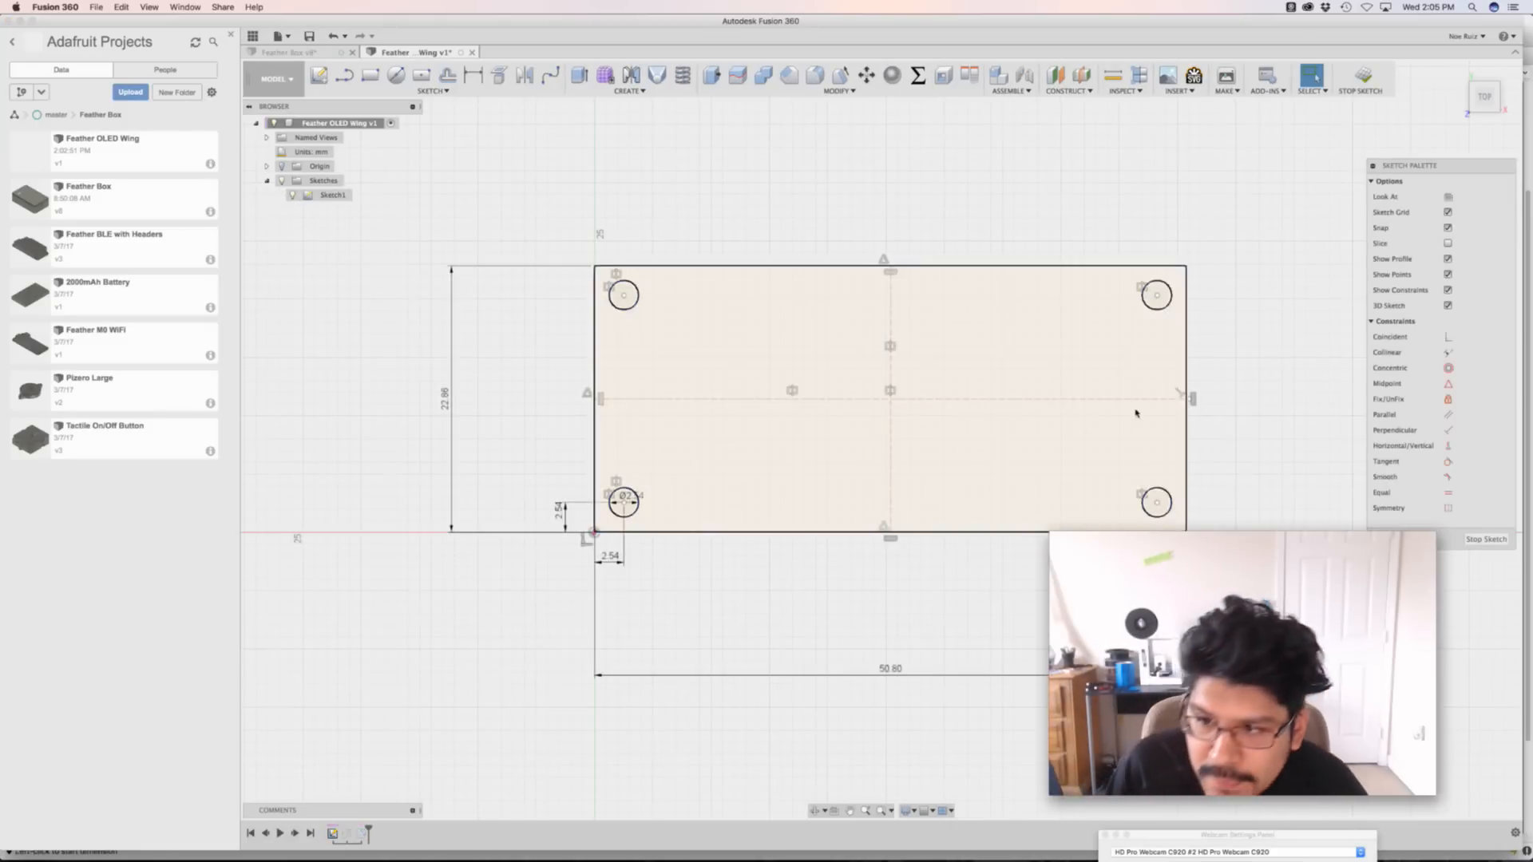
Sketch a two-point rectangle about 10 mm tall across the horizontal centerline, just inside the board's right edge
scroll(1205, 379, "up", 5)
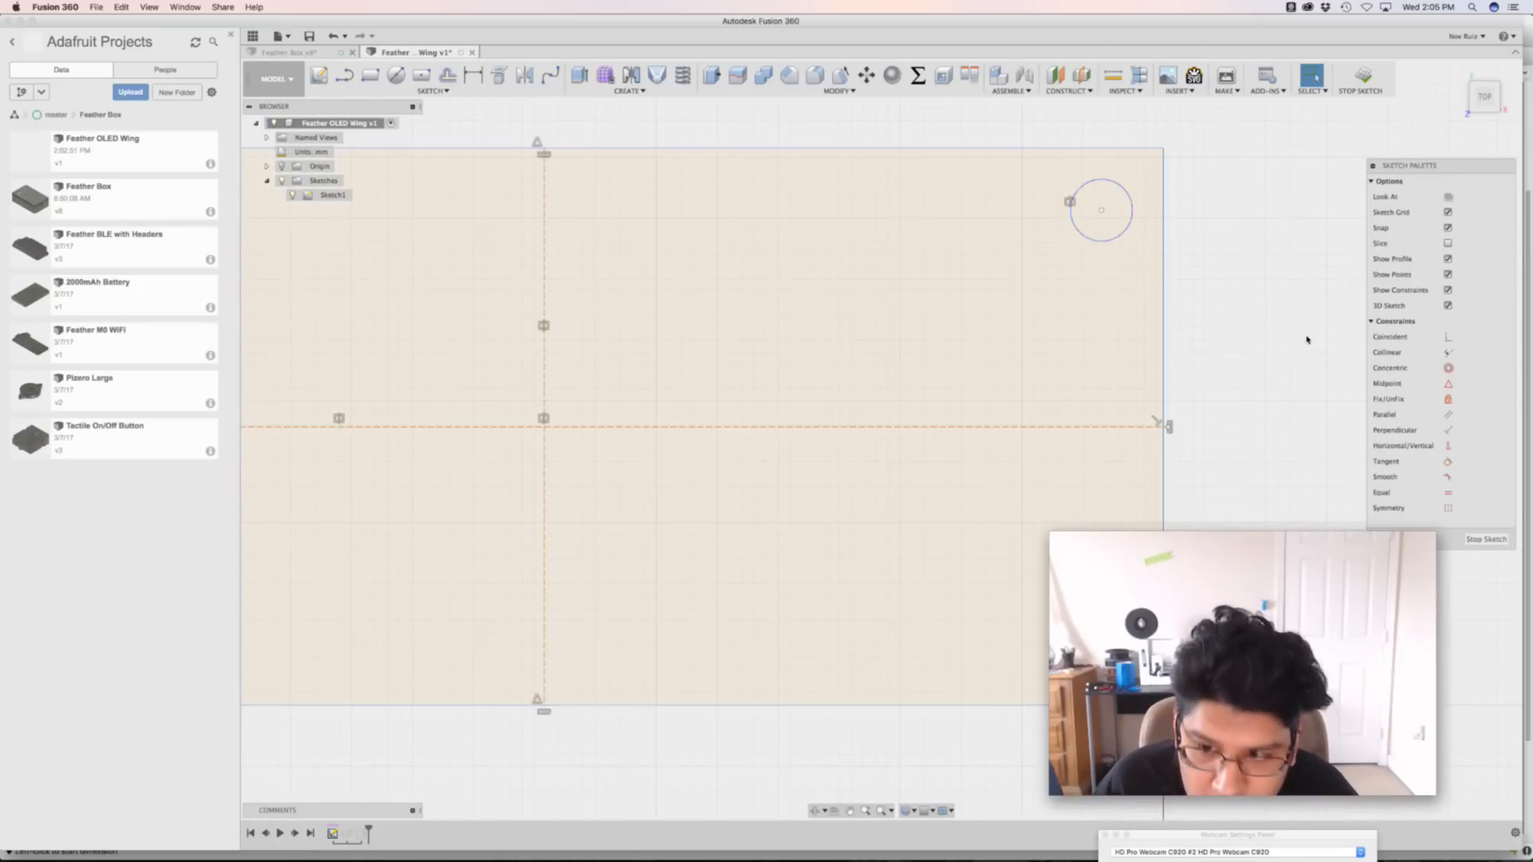
key("r")
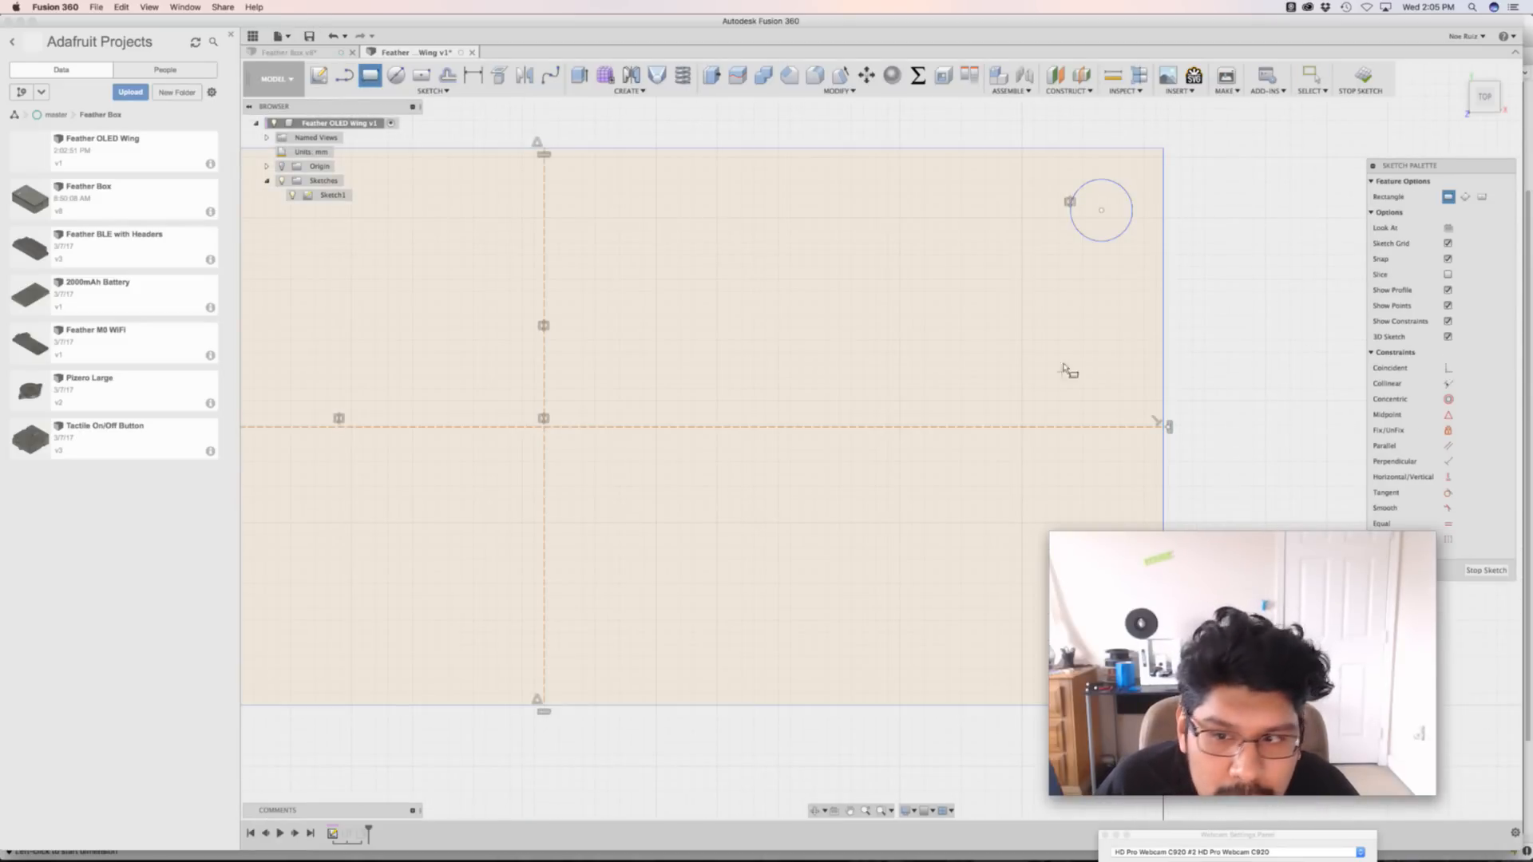
left_click(962, 339)
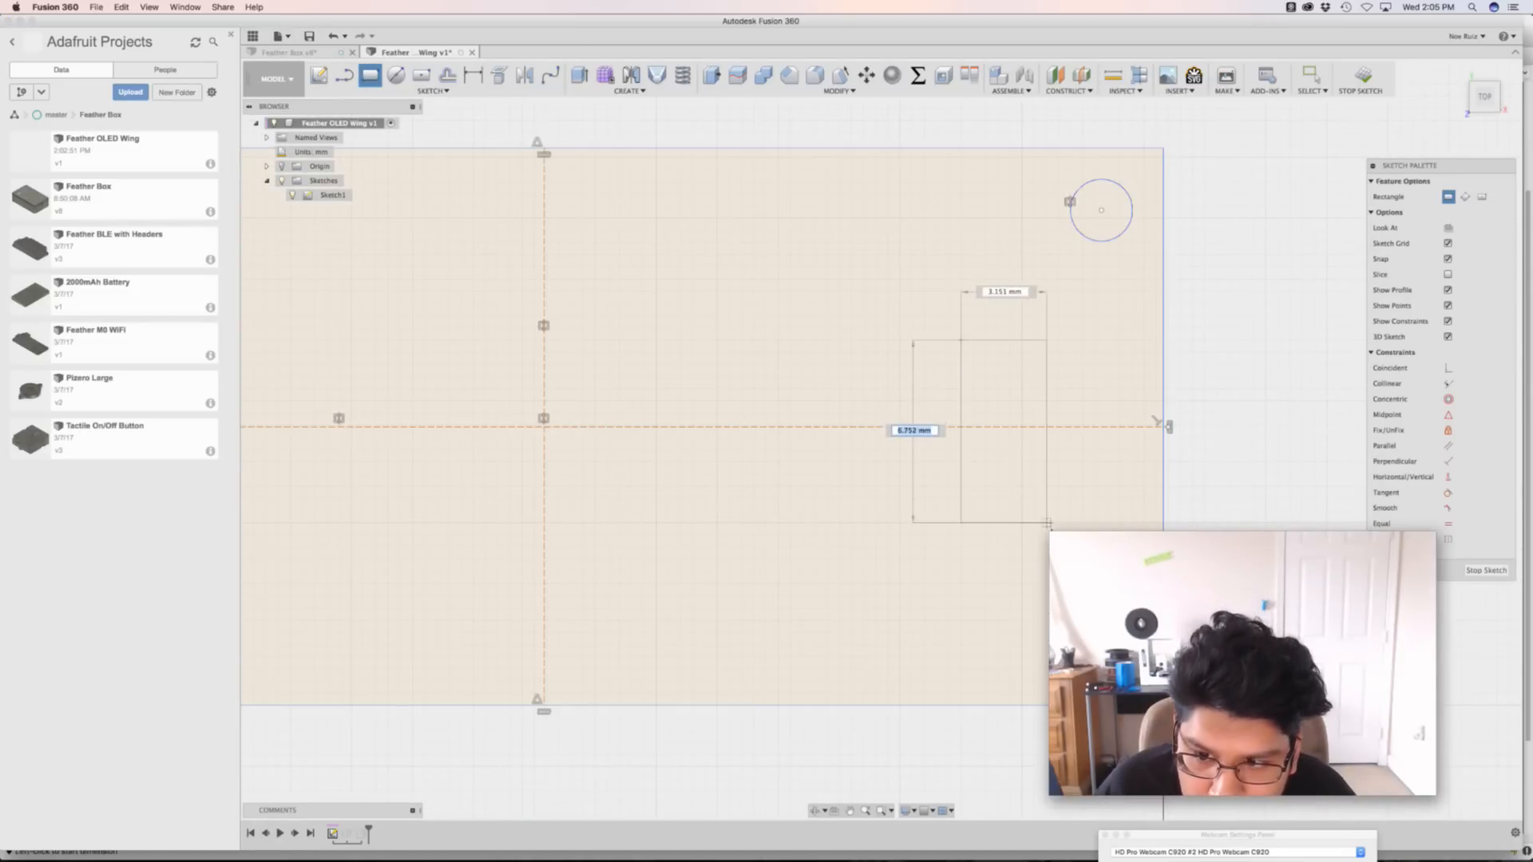
left_click(1057, 583)
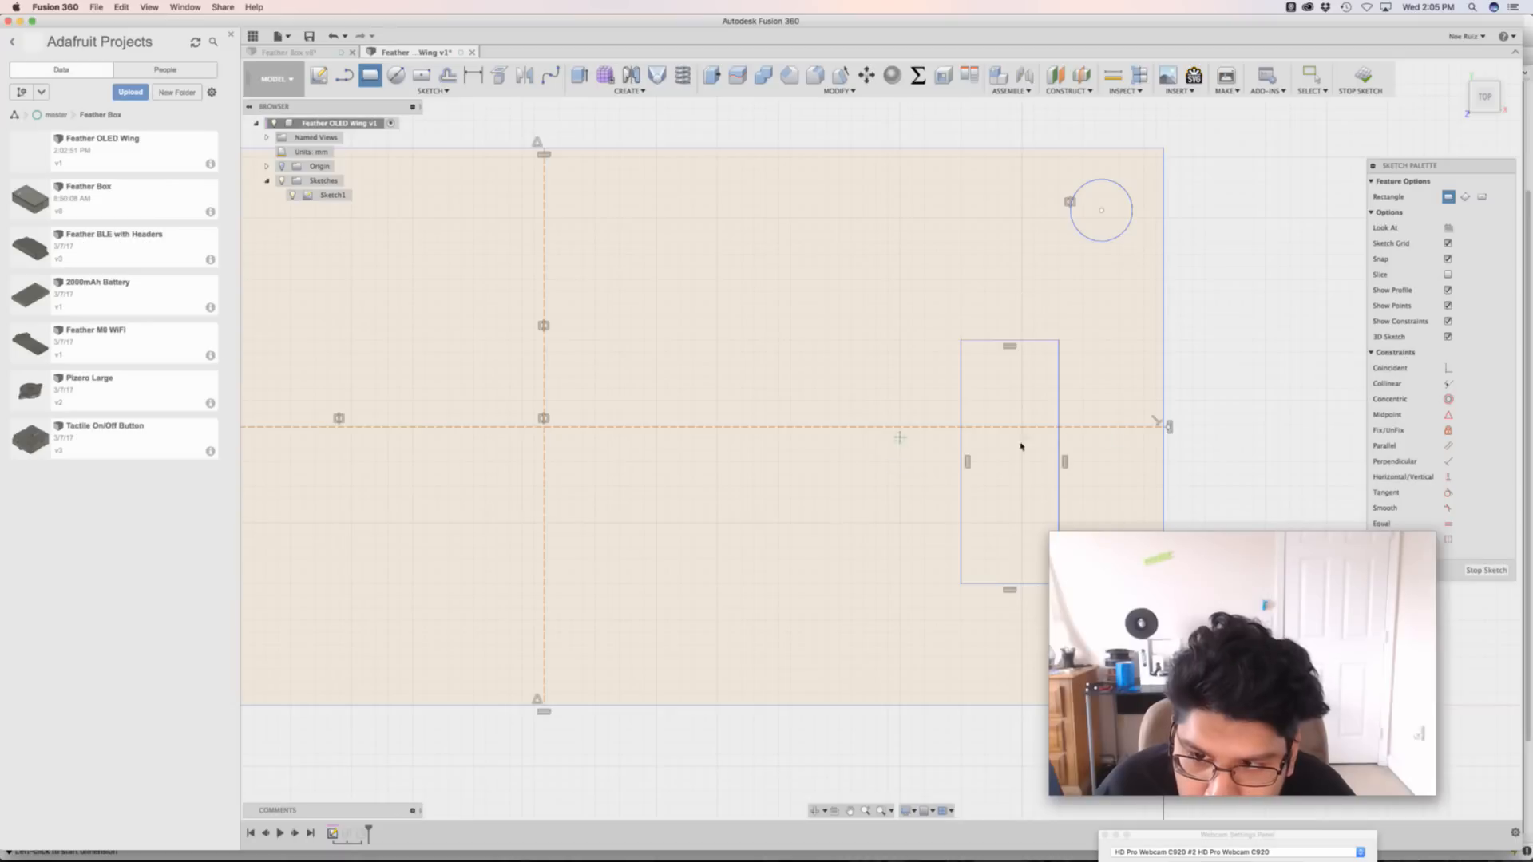
key("Escape")
Make the rectangle's right side collinear with the board outline's right edge
left_click(1449, 353)
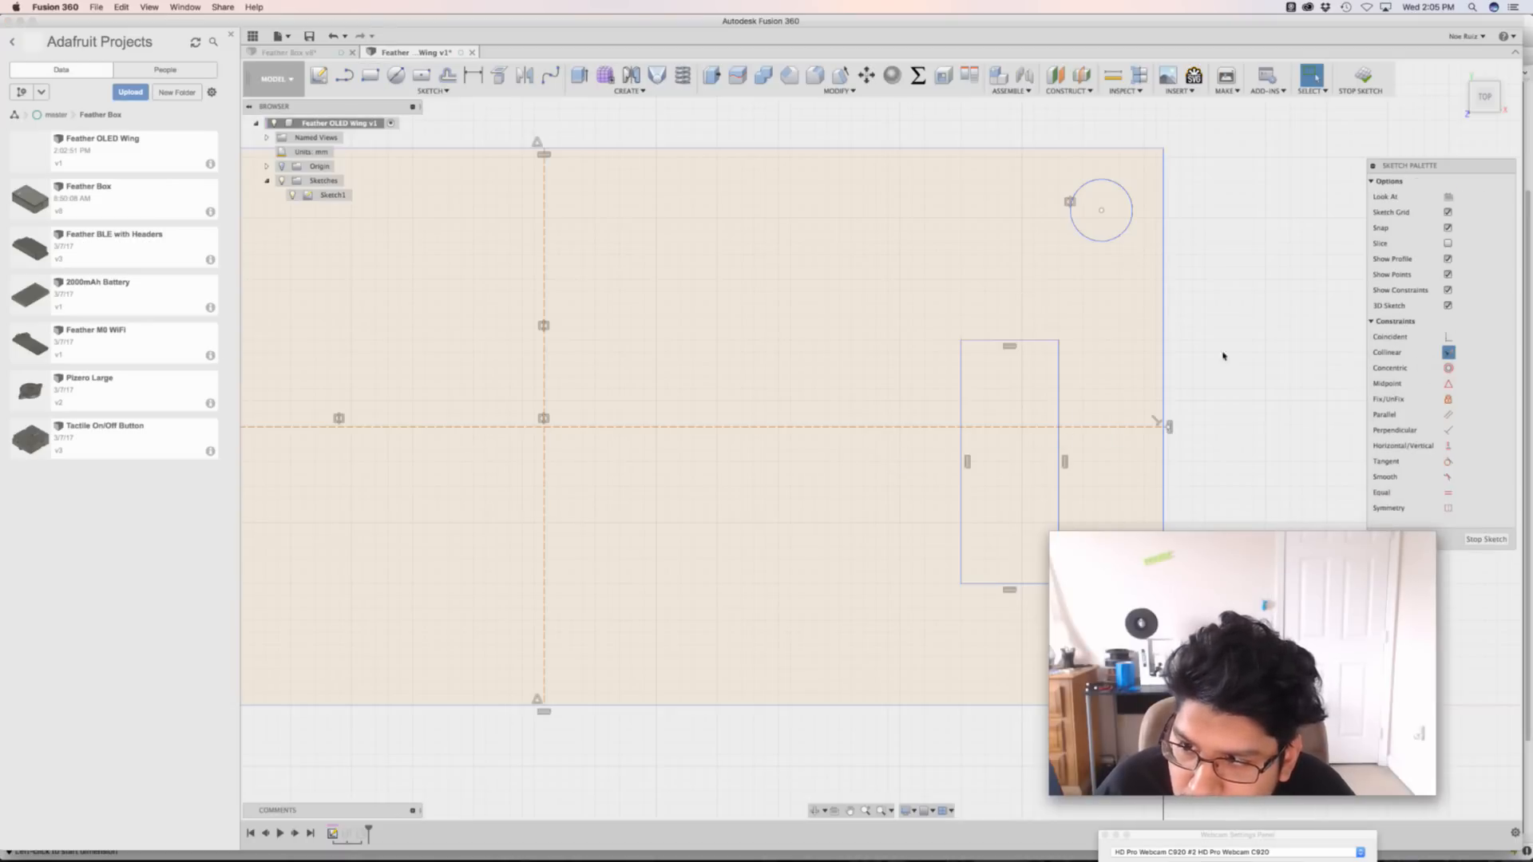
left_click(1059, 377)
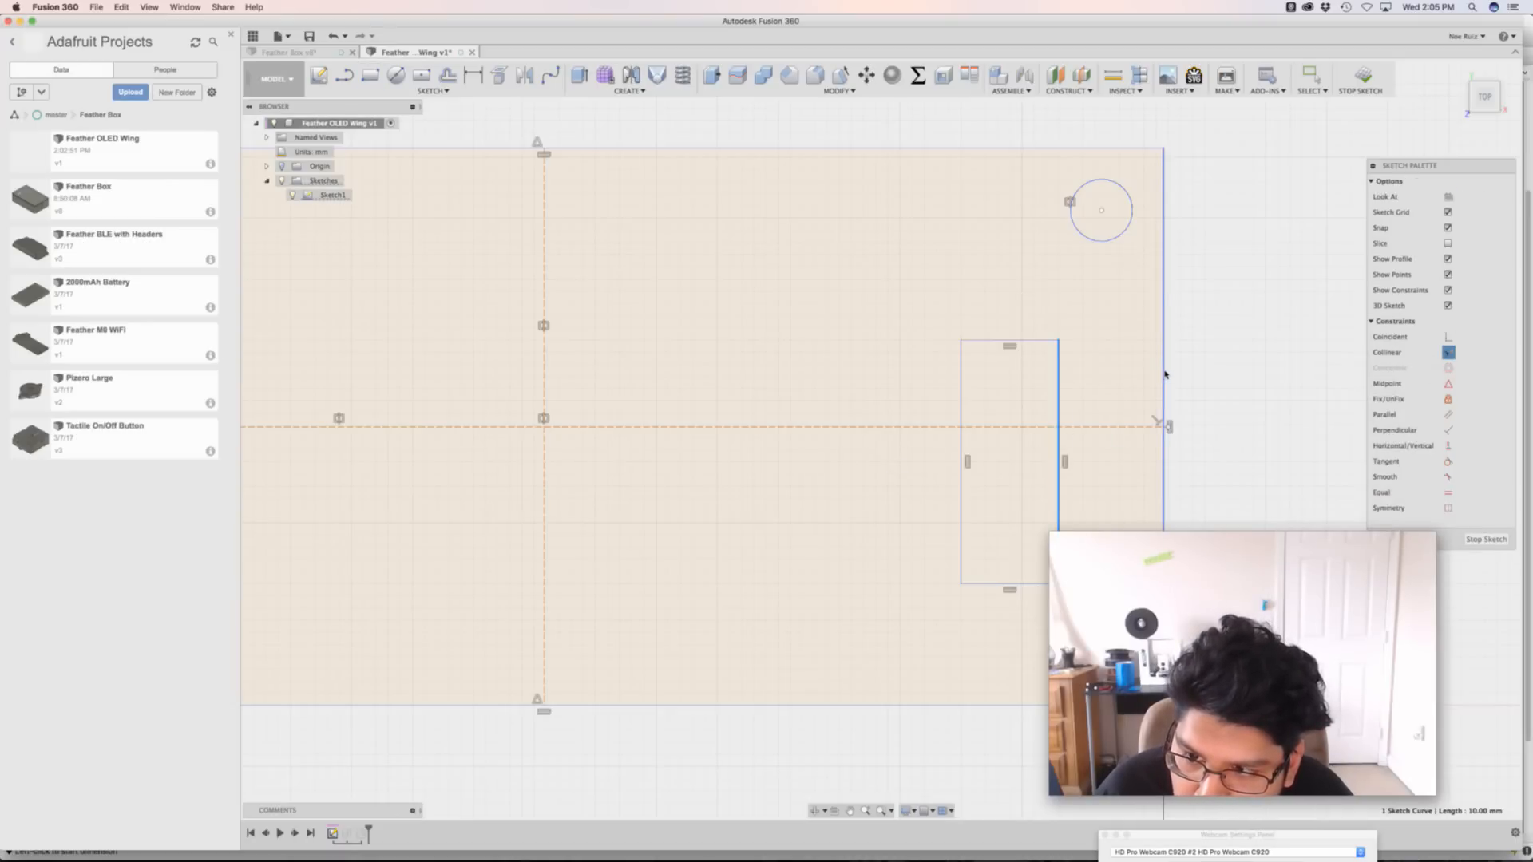
left_click(1163, 373)
Check the notch size in the EAGLE board layout and dimension the Fusion 360 rectangle's width as 5.08 mm
key("super+Tab")
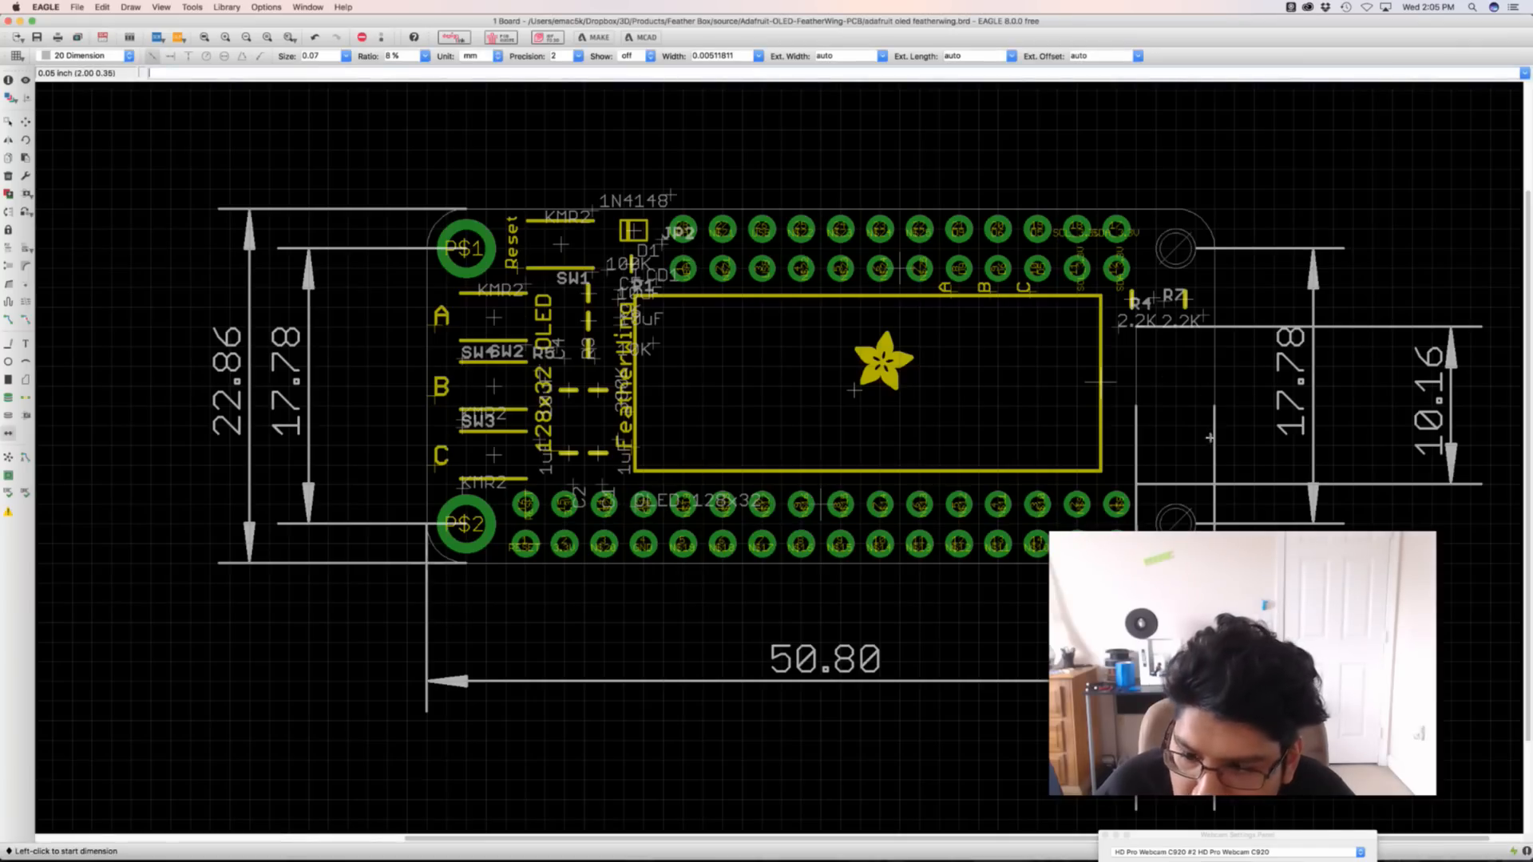
key("super+Tab")
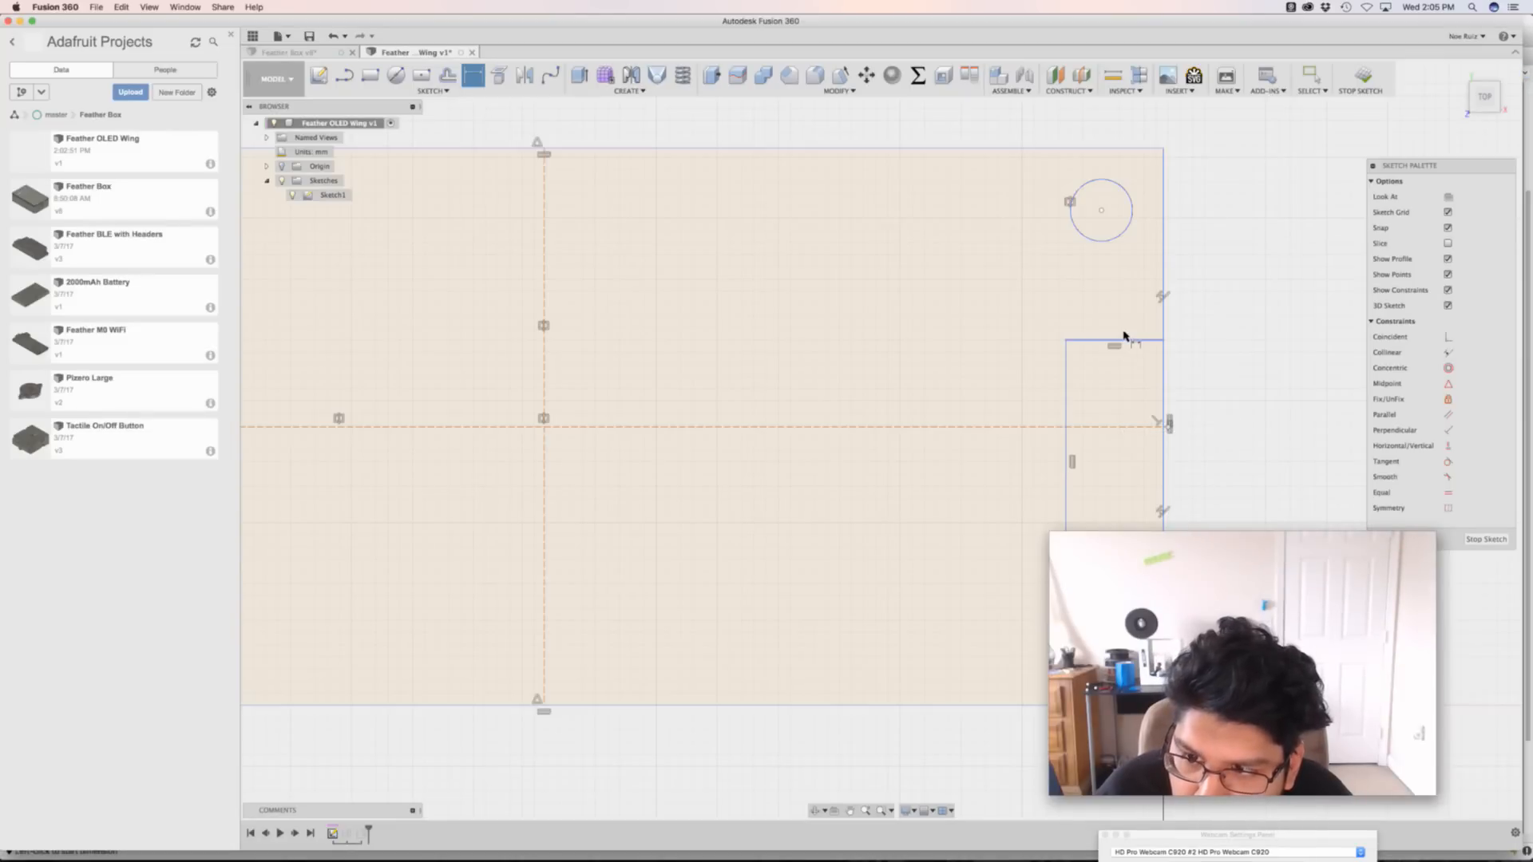
left_click(1123, 339)
left_click(1124, 317)
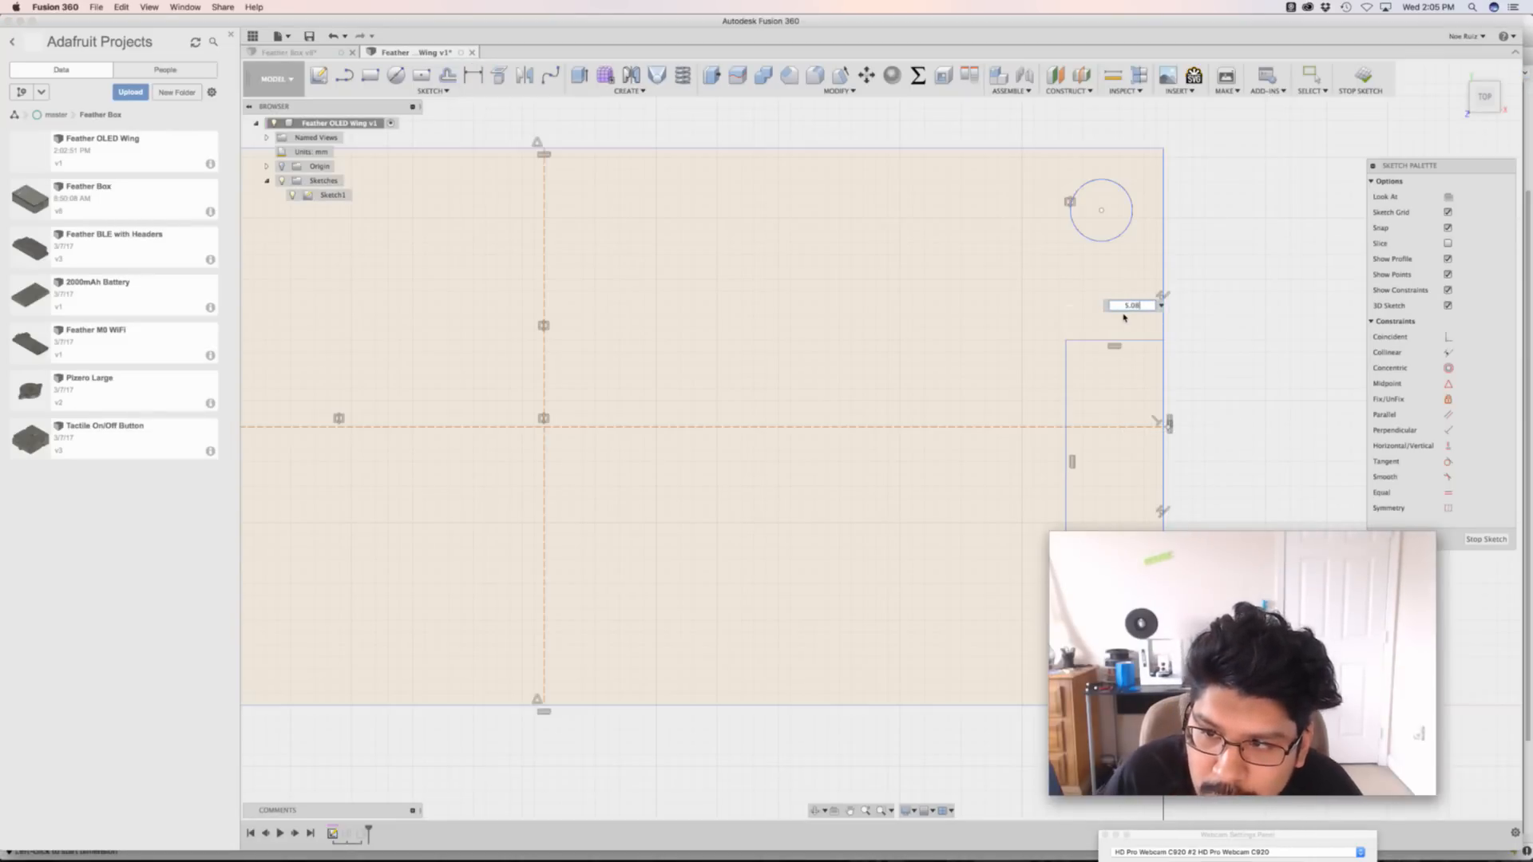
type("5.08")
key("Return")
Check the notch height in EAGLE and dimension the Fusion 360 rectangle's height as 10.16 mm
key("super+Tab")
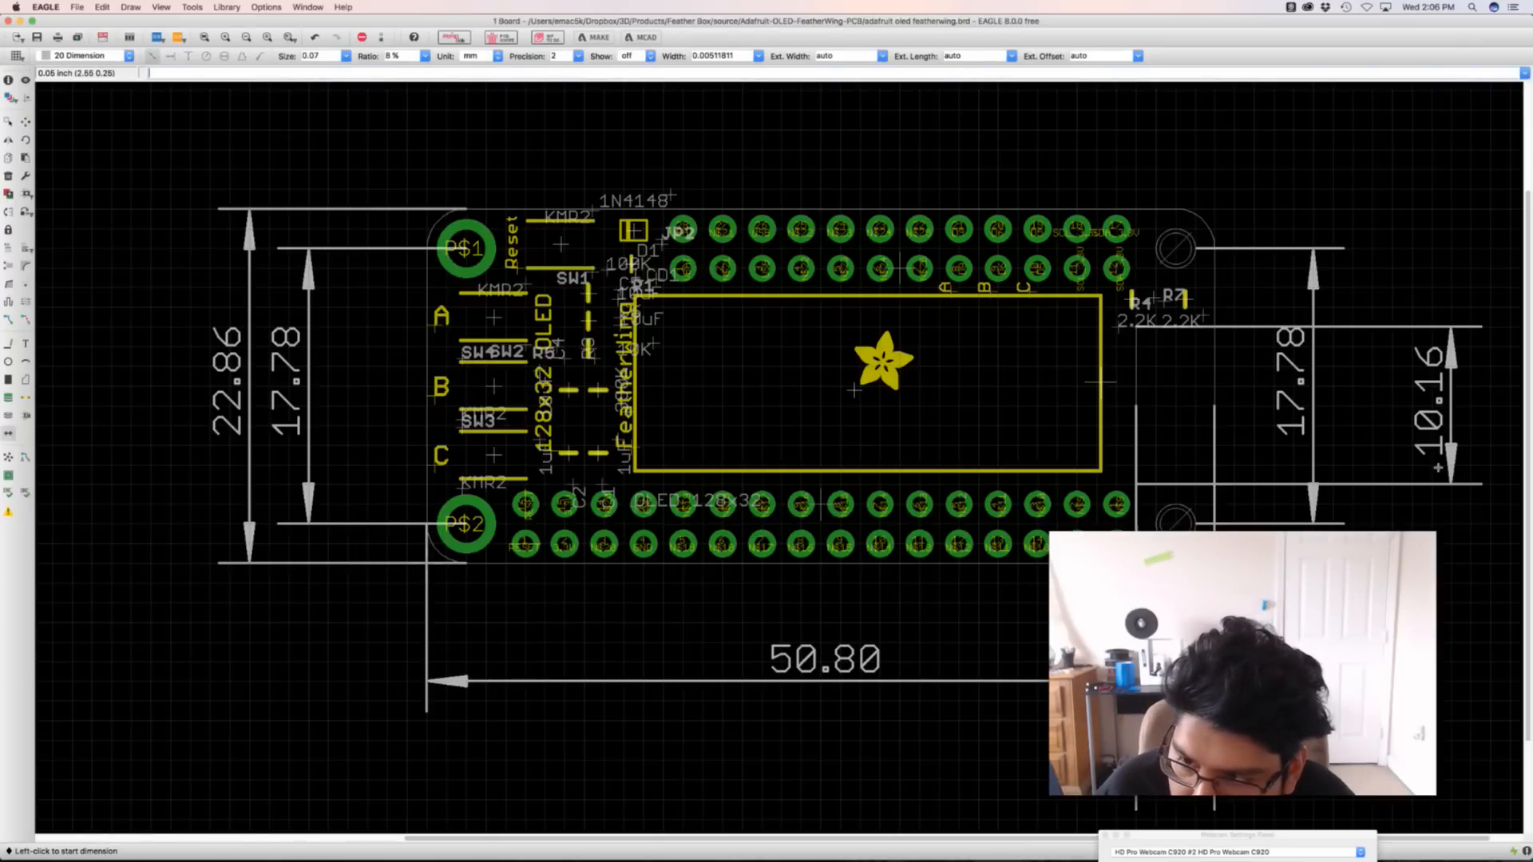
key("super+Tab")
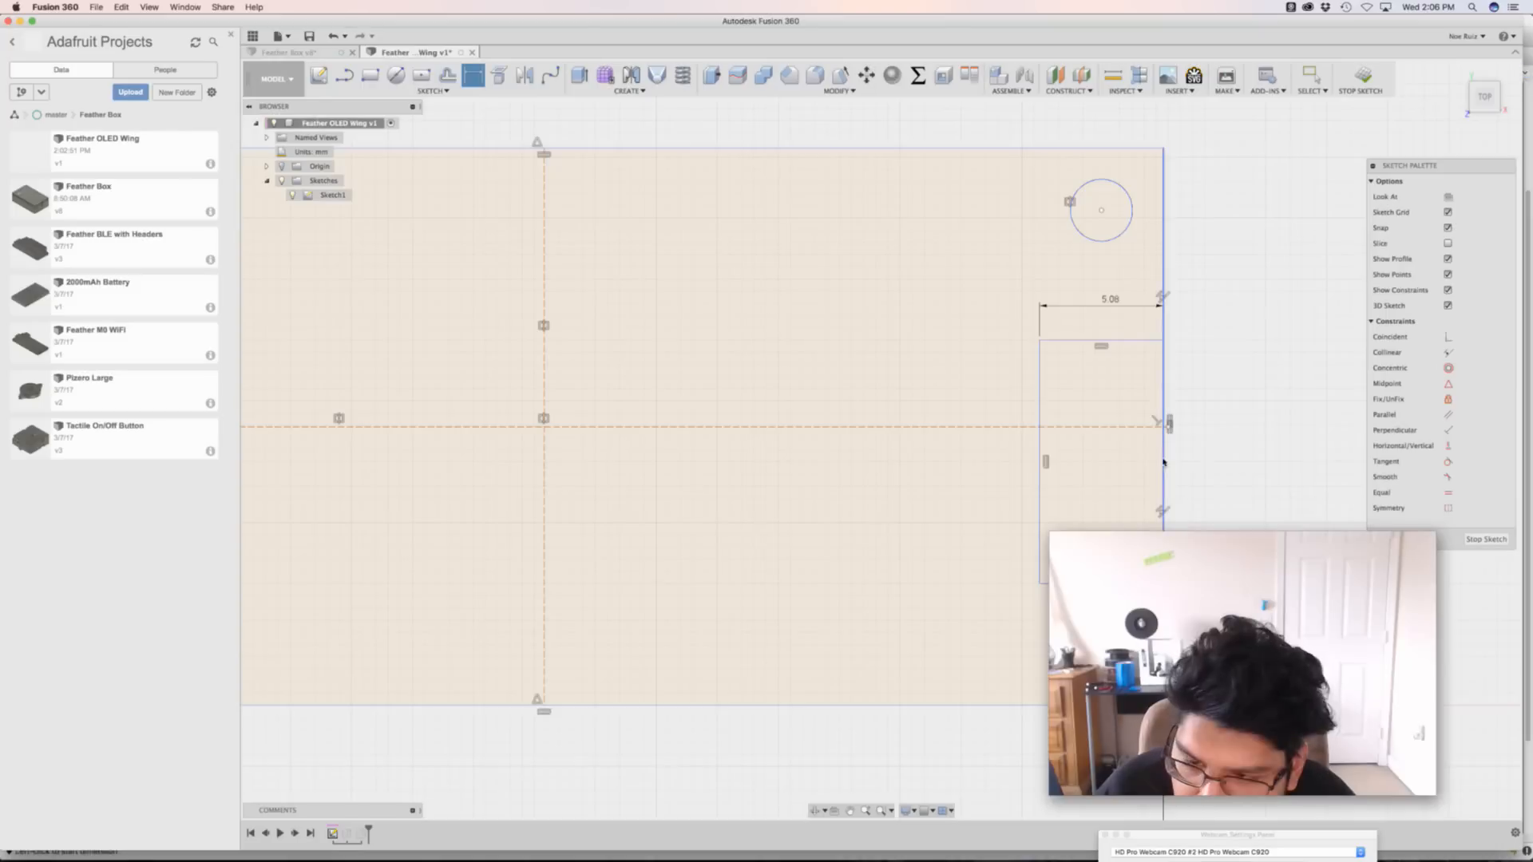
left_click(1040, 401)
left_click(958, 411)
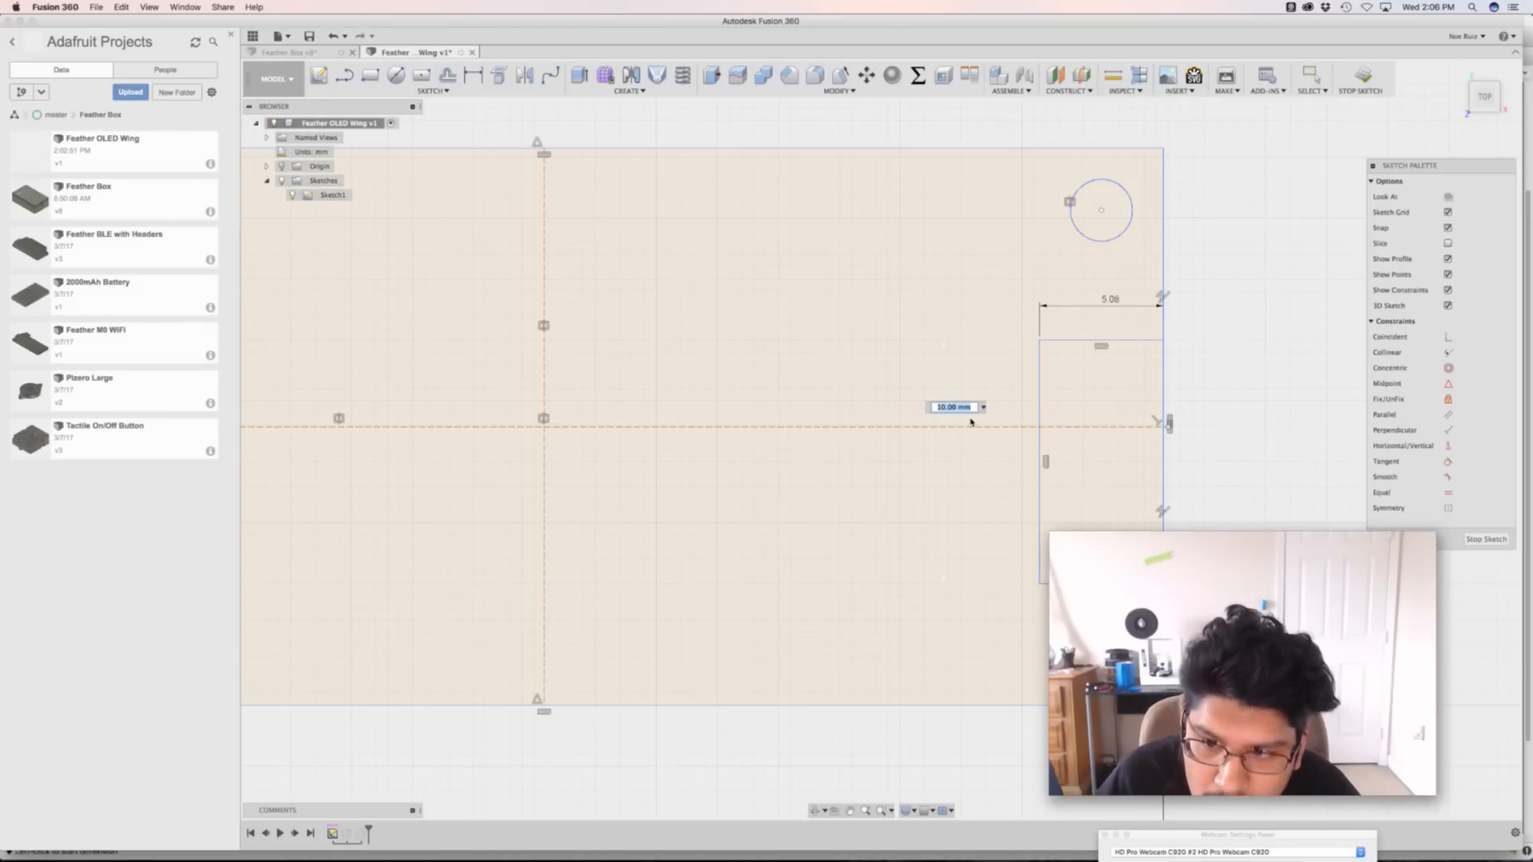
key("Return")
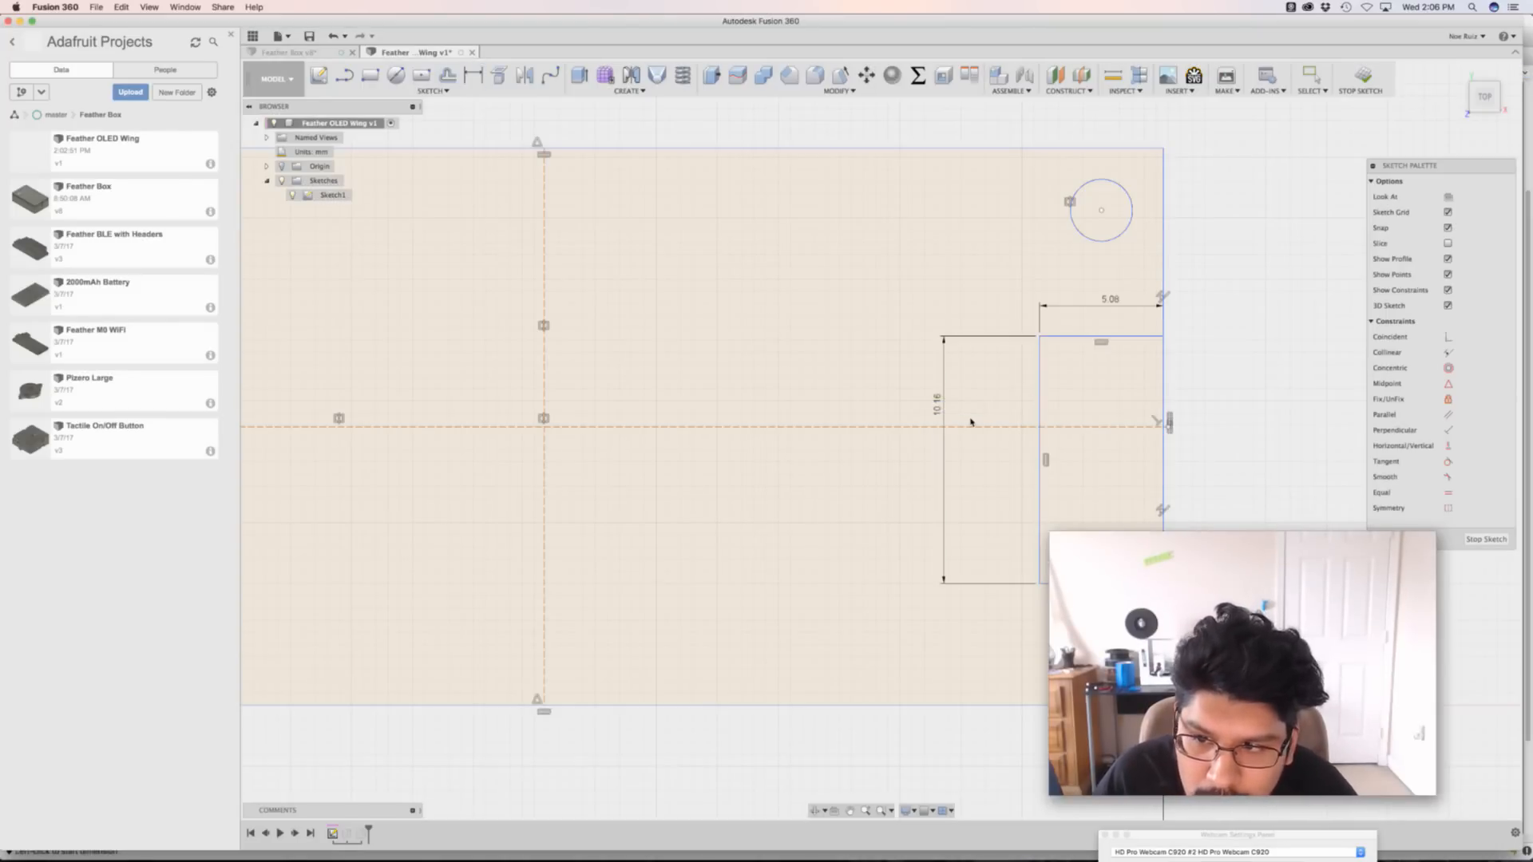
Move the rectangle's height and width dimensions outside the board outline
left_click_drag(937, 403, 1250, 432)
left_click_drag(1108, 305, 1106, 133)
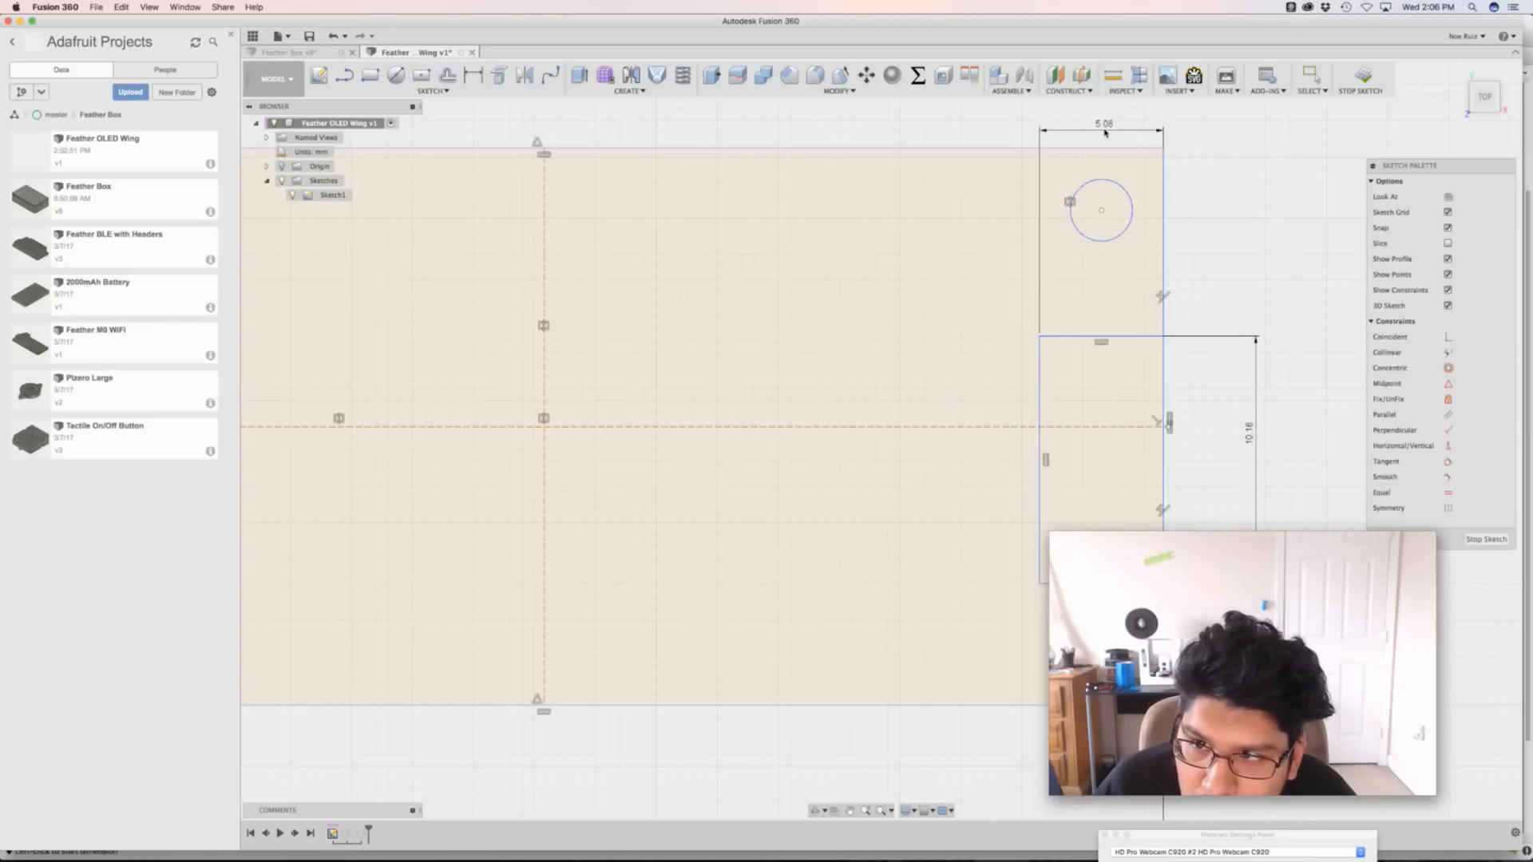
mouse_move(1310, 301)
middle_mouse_down()
mouse_move(1256, 271)
mouse_move(1254, 286)
middle_mouse_up()
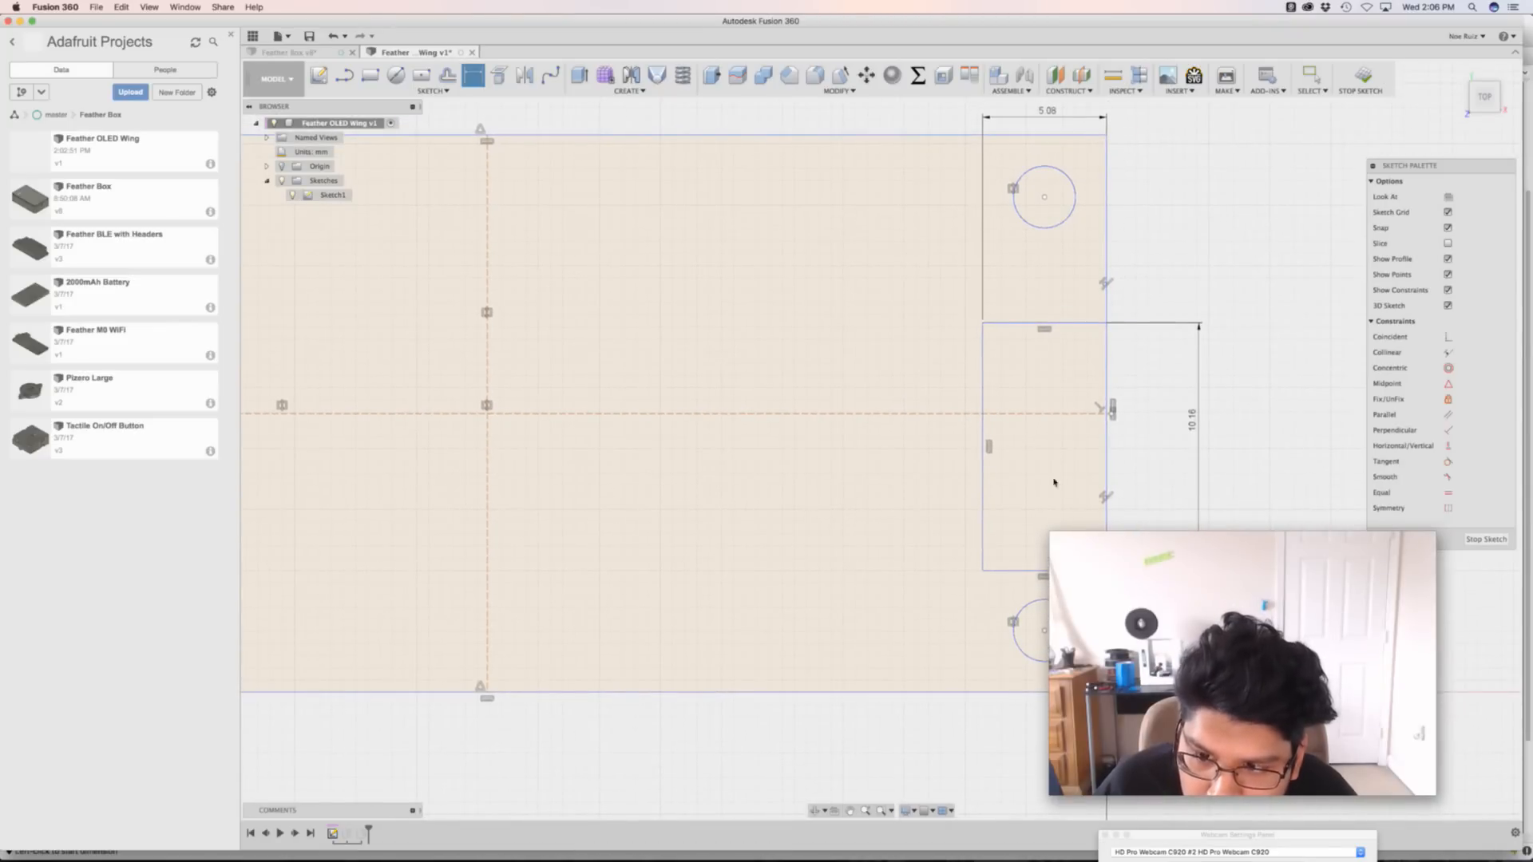
key("Escape")
In EAGLE, dimension the vertical distance from the board's lower edge to the notch's lower edge, placing it beyond the existing vertical dimensions
key("super+Tab")
scroll(1212, 529, "down", 3)
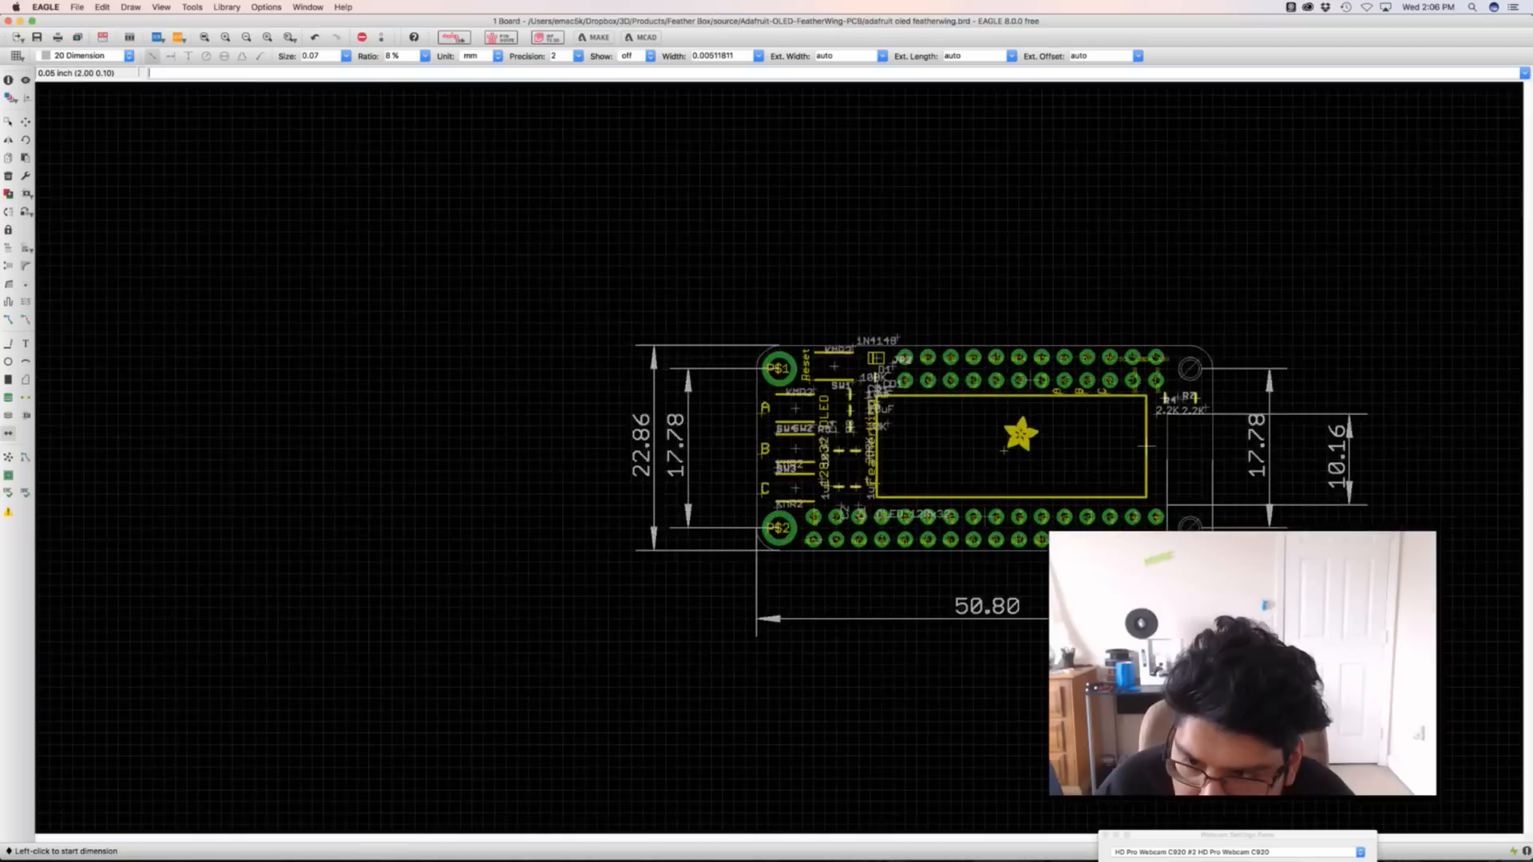
scroll(1214, 530, "up", 5)
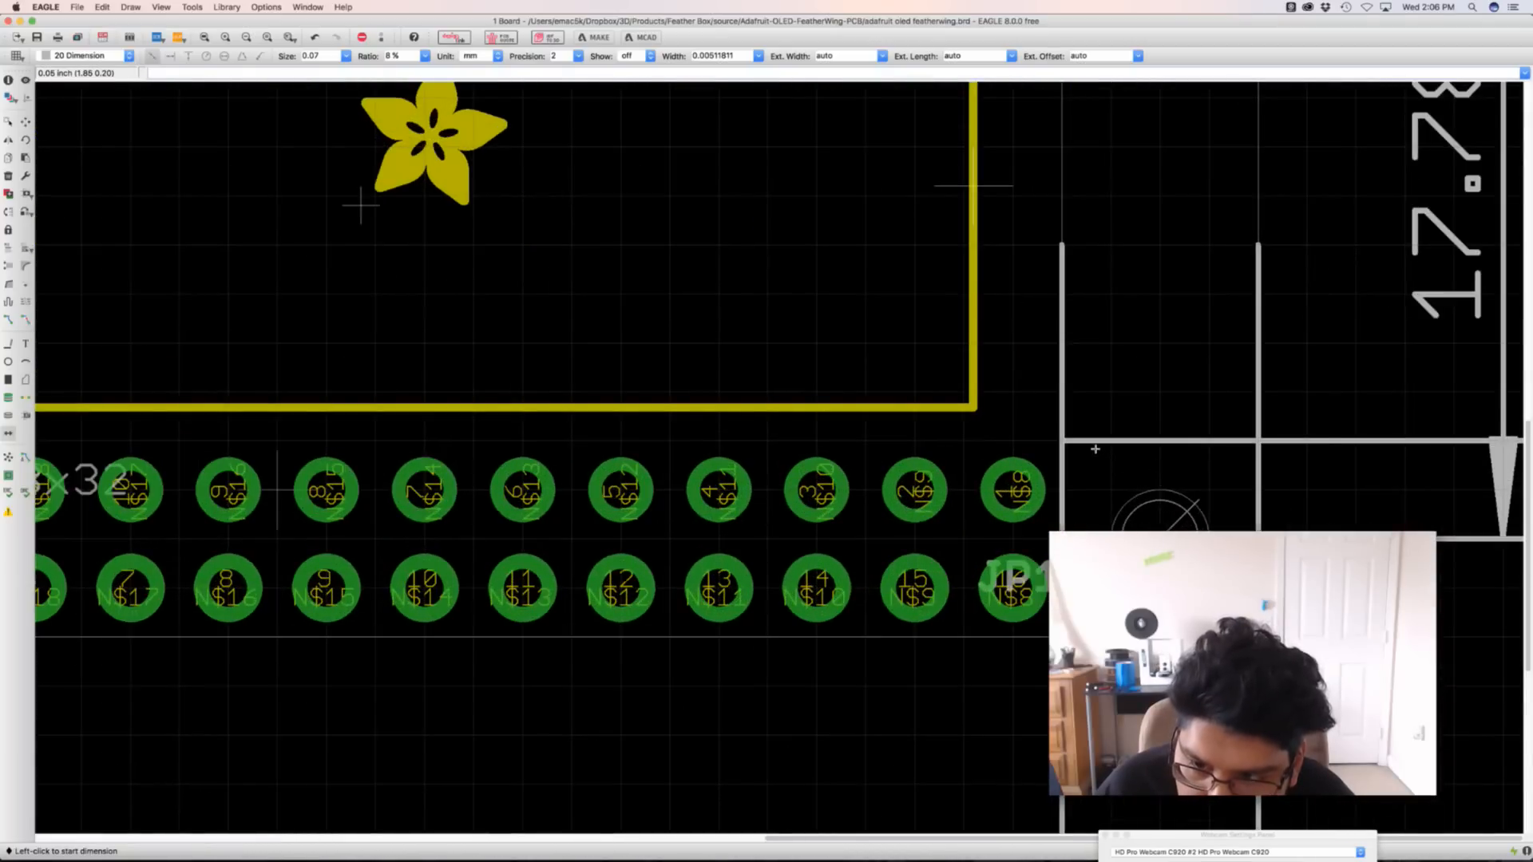
left_click(1094, 449)
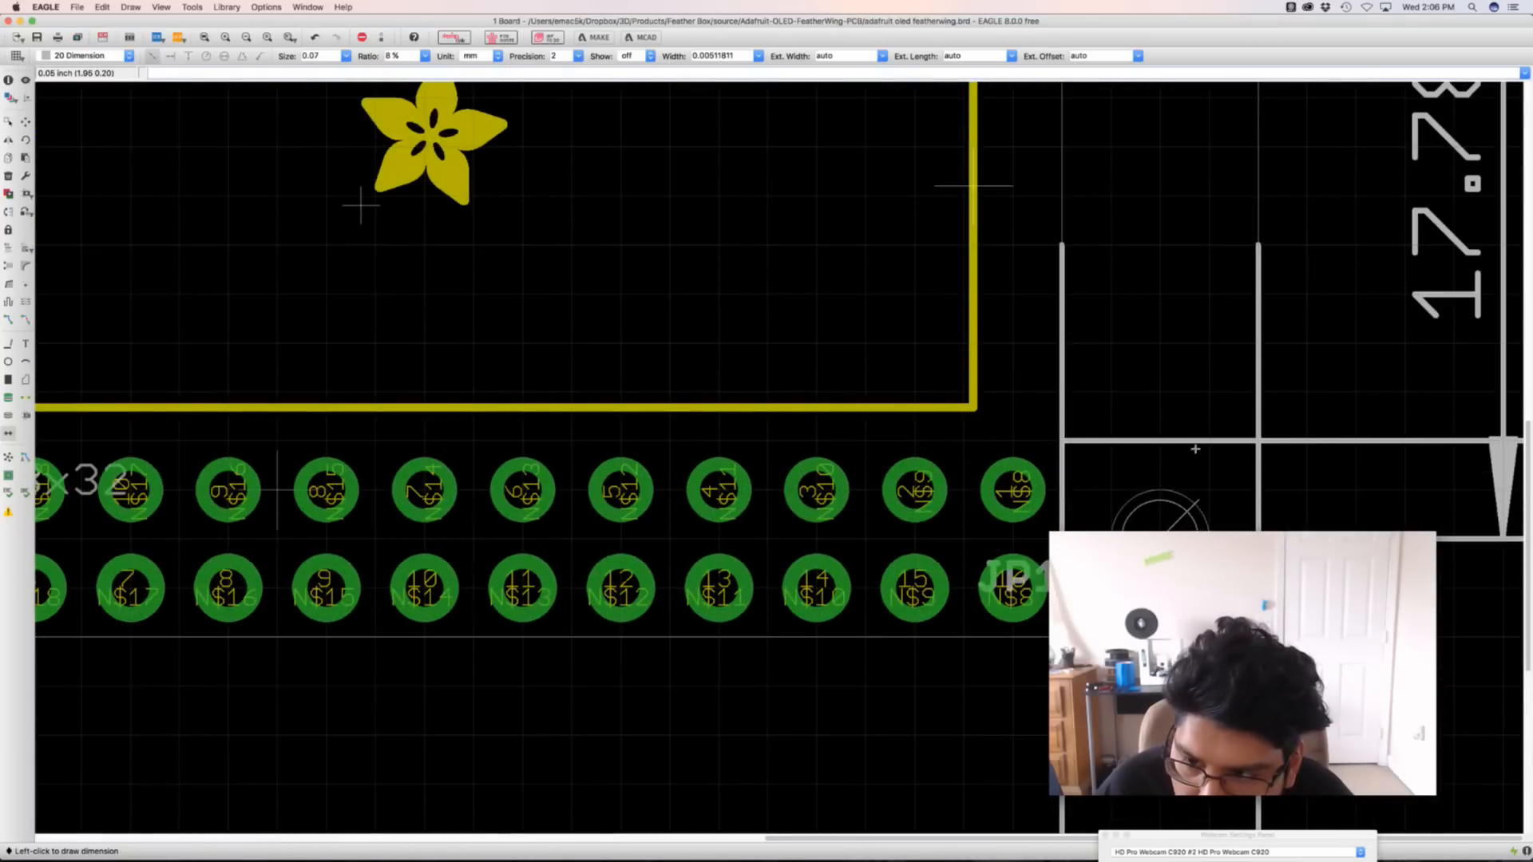
key("Escape")
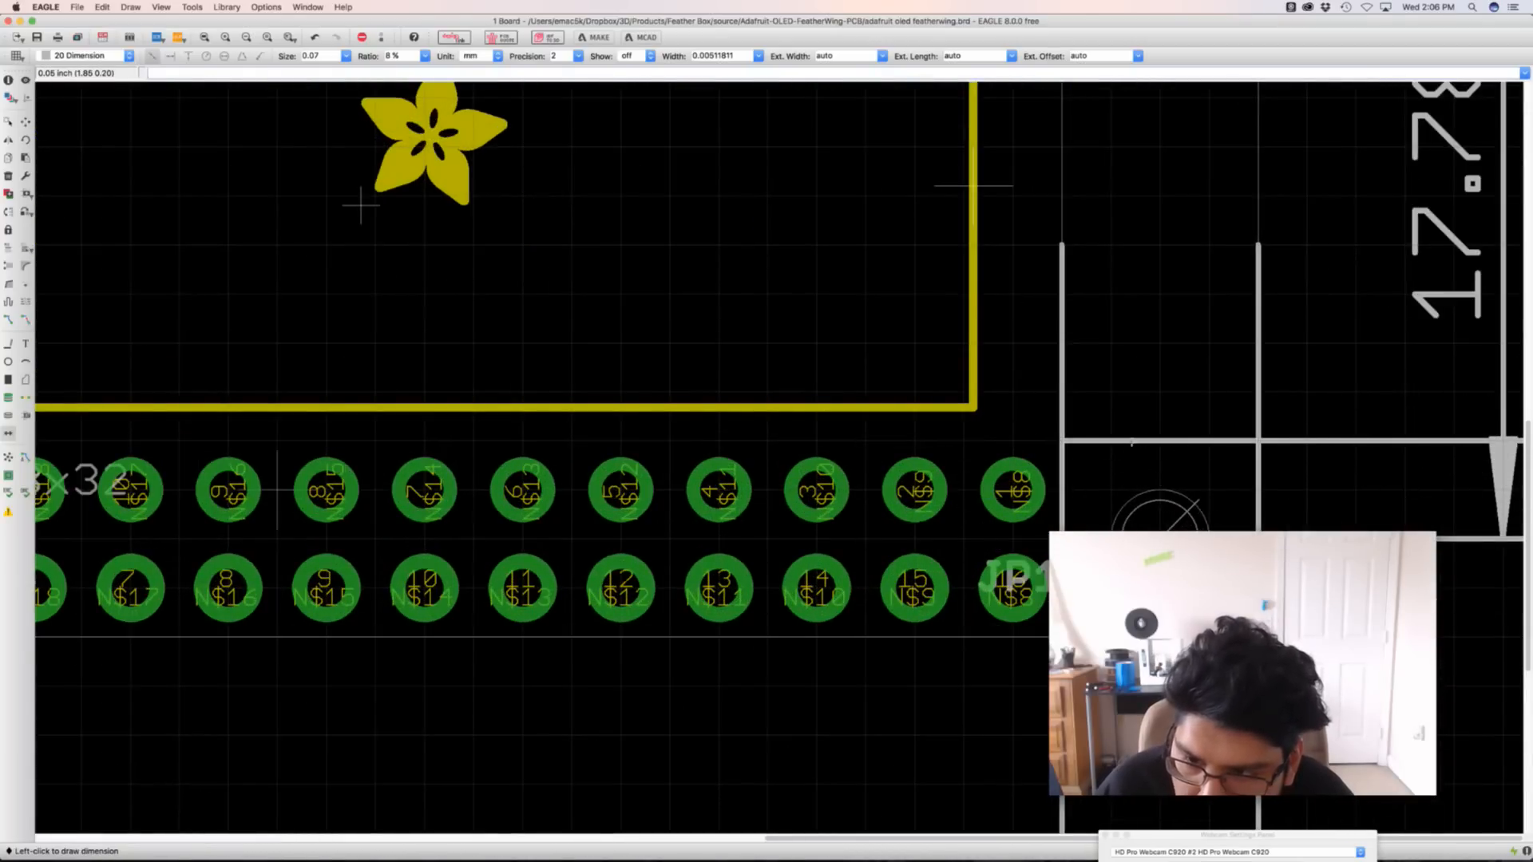
middle_click_drag(1227, 404, 1000, 341)
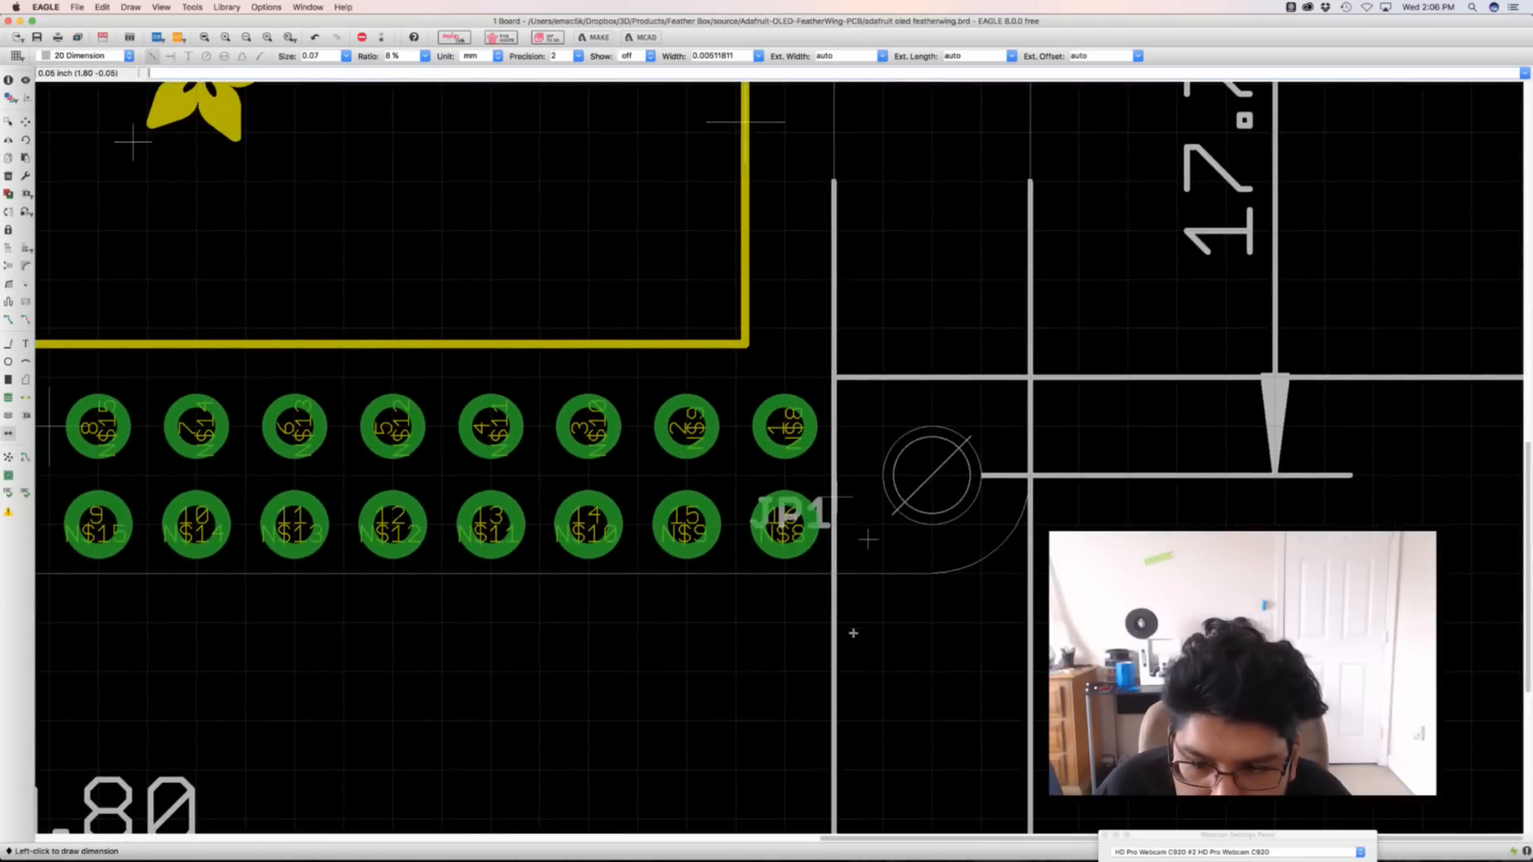
left_click(736, 578)
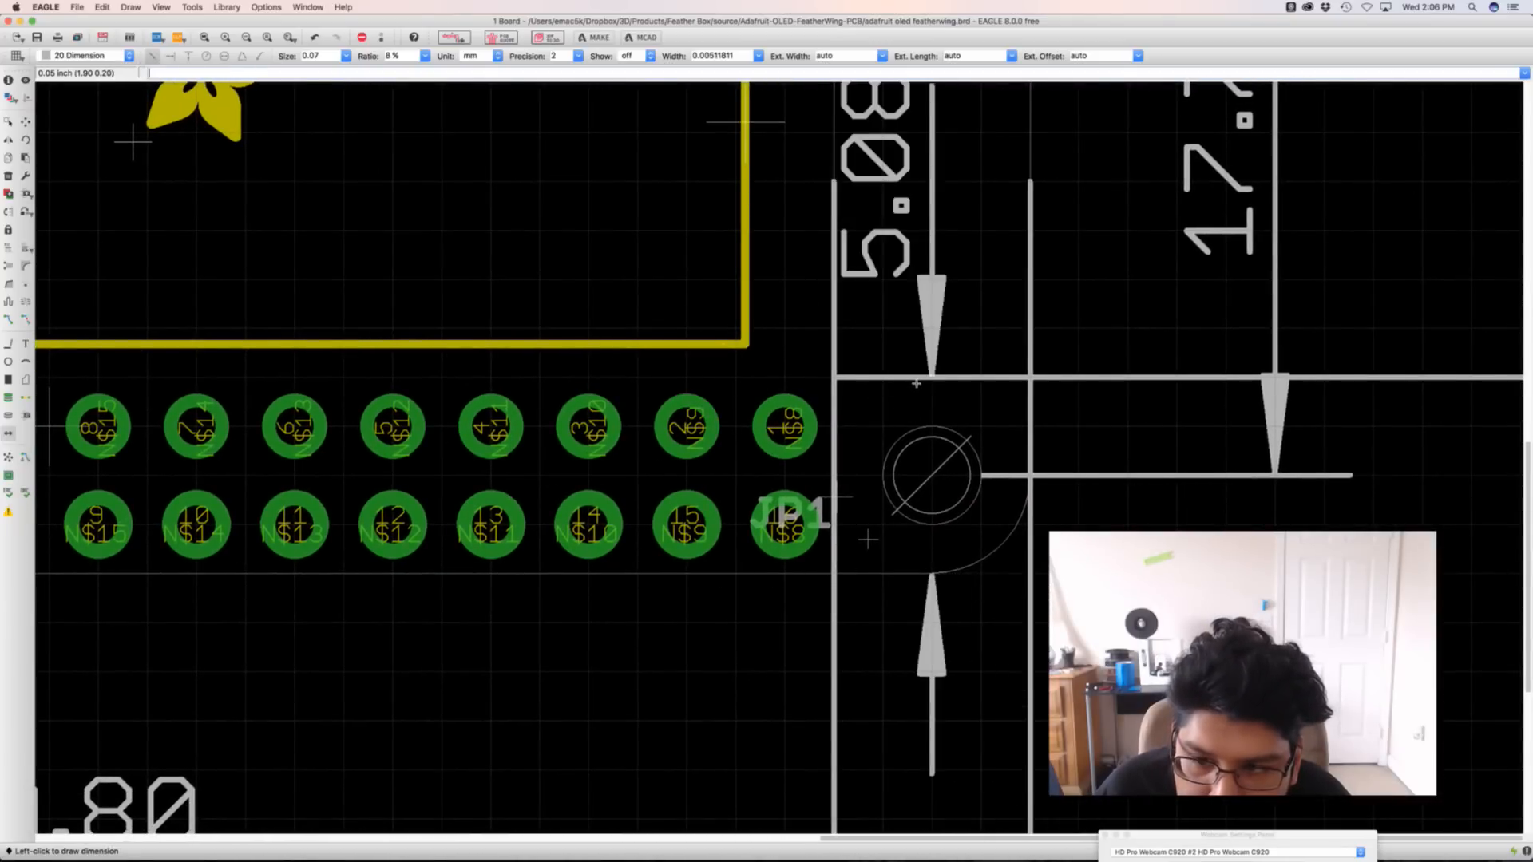
scroll(918, 381, "up", 2)
scroll(1145, 400, "down", 4)
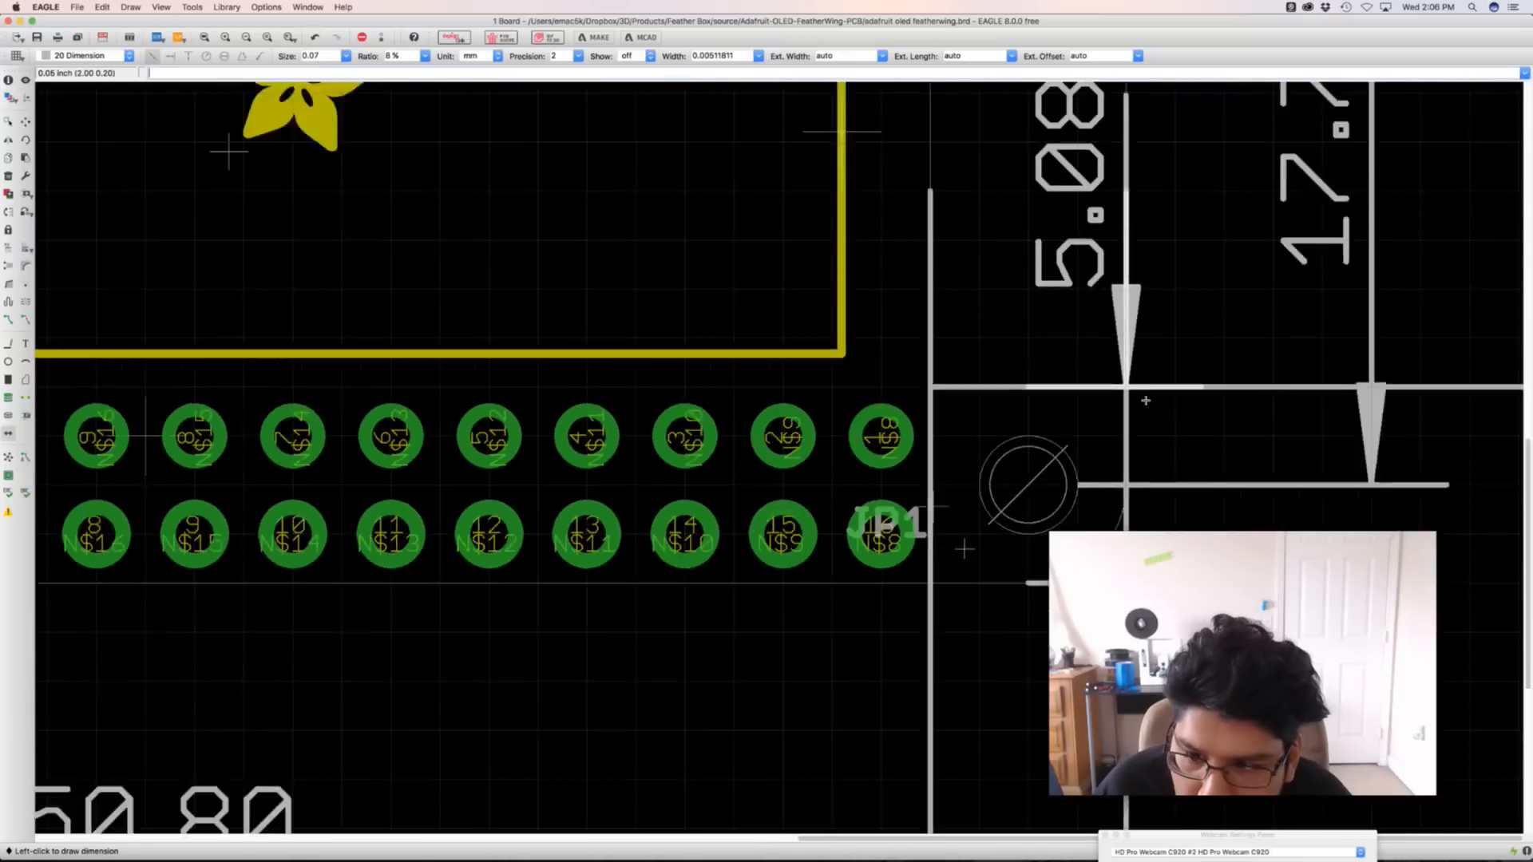
scroll(1146, 400, "down", 2)
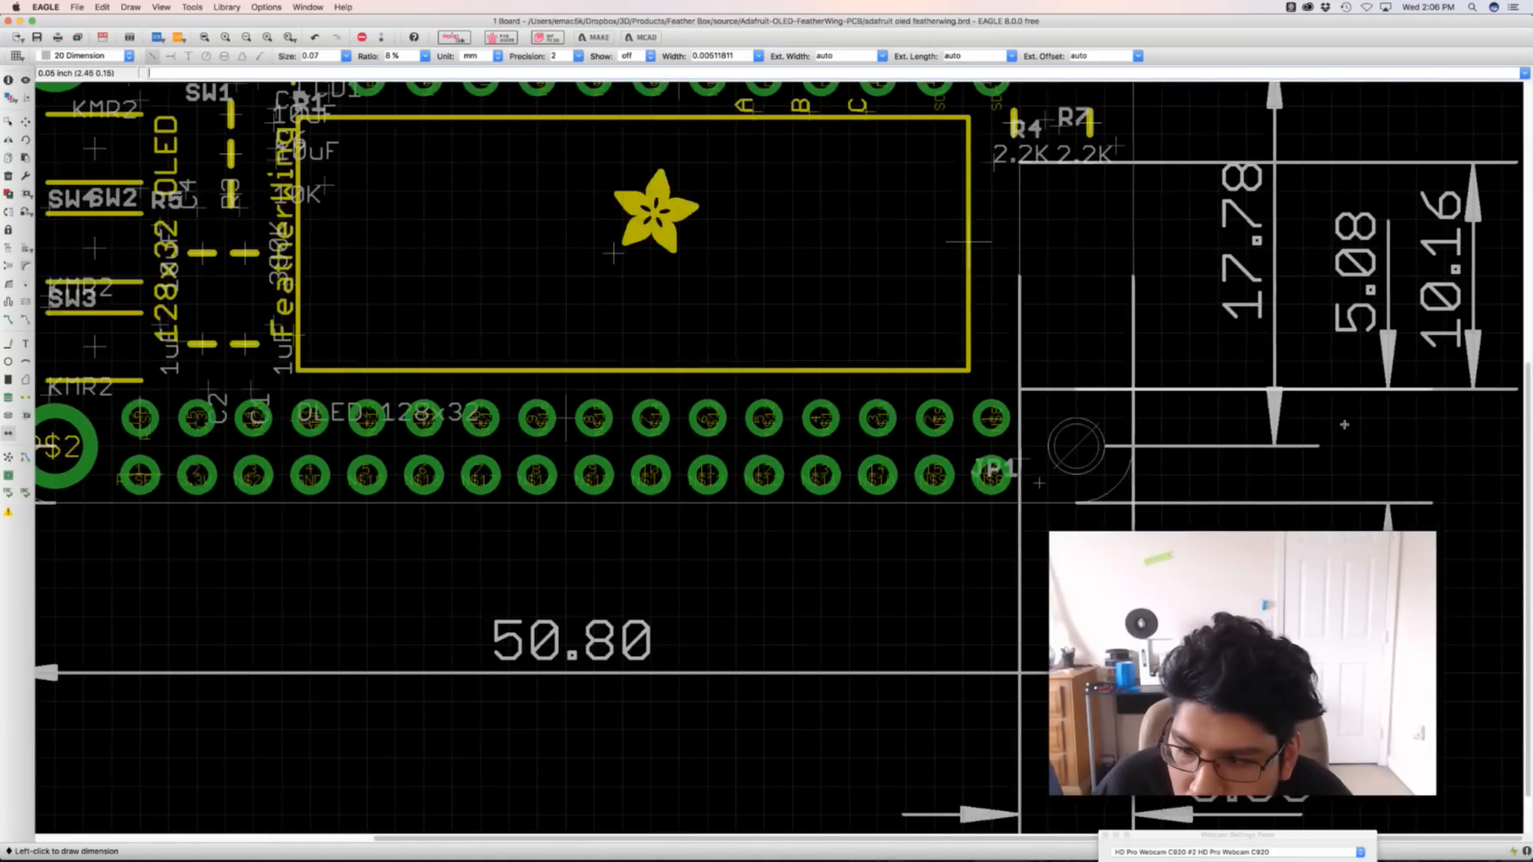
scroll(1163, 436, "up", 1)
scroll(1162, 435, "right", 5)
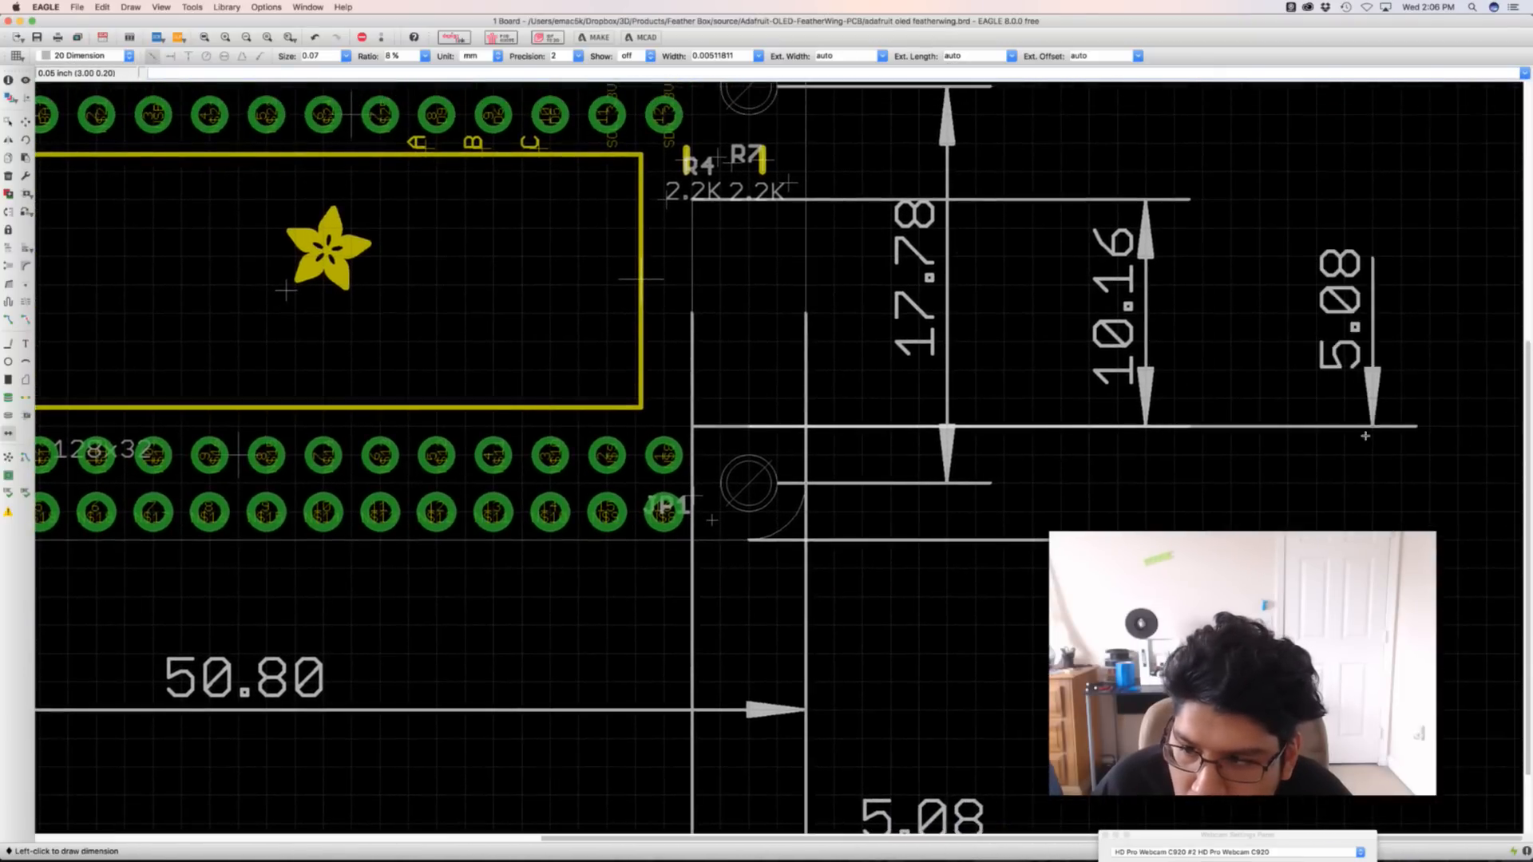
left_click(1371, 435)
Back in Fusion 360, dimension the rectangle's lower edge 5.08 mm from the board's lower edge
key("super+Tab")
key("d")
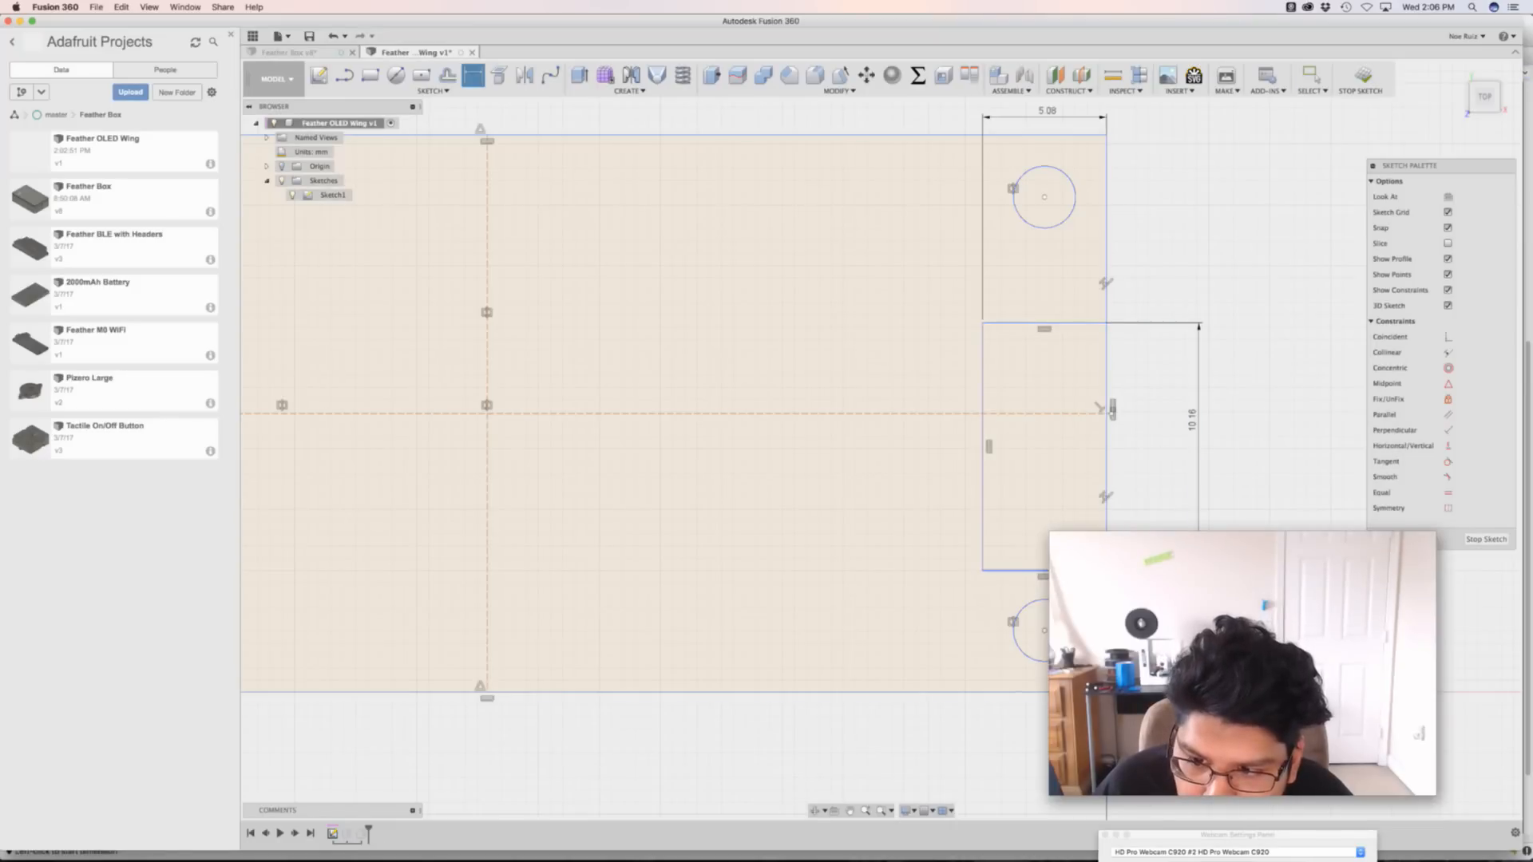
left_click(1025, 570)
left_click(1022, 692)
key("Escape")
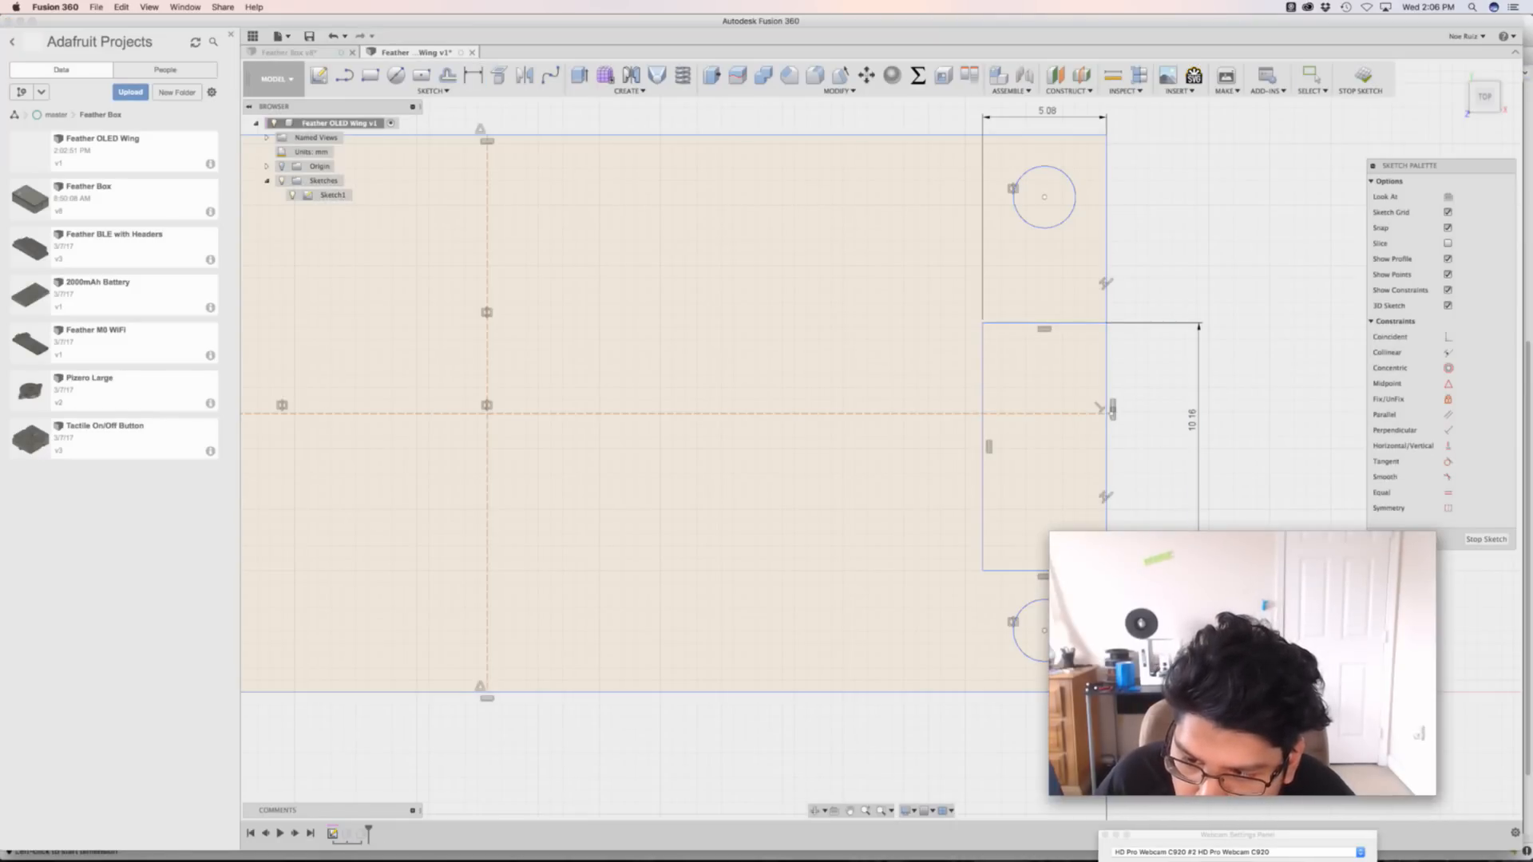
key("d")
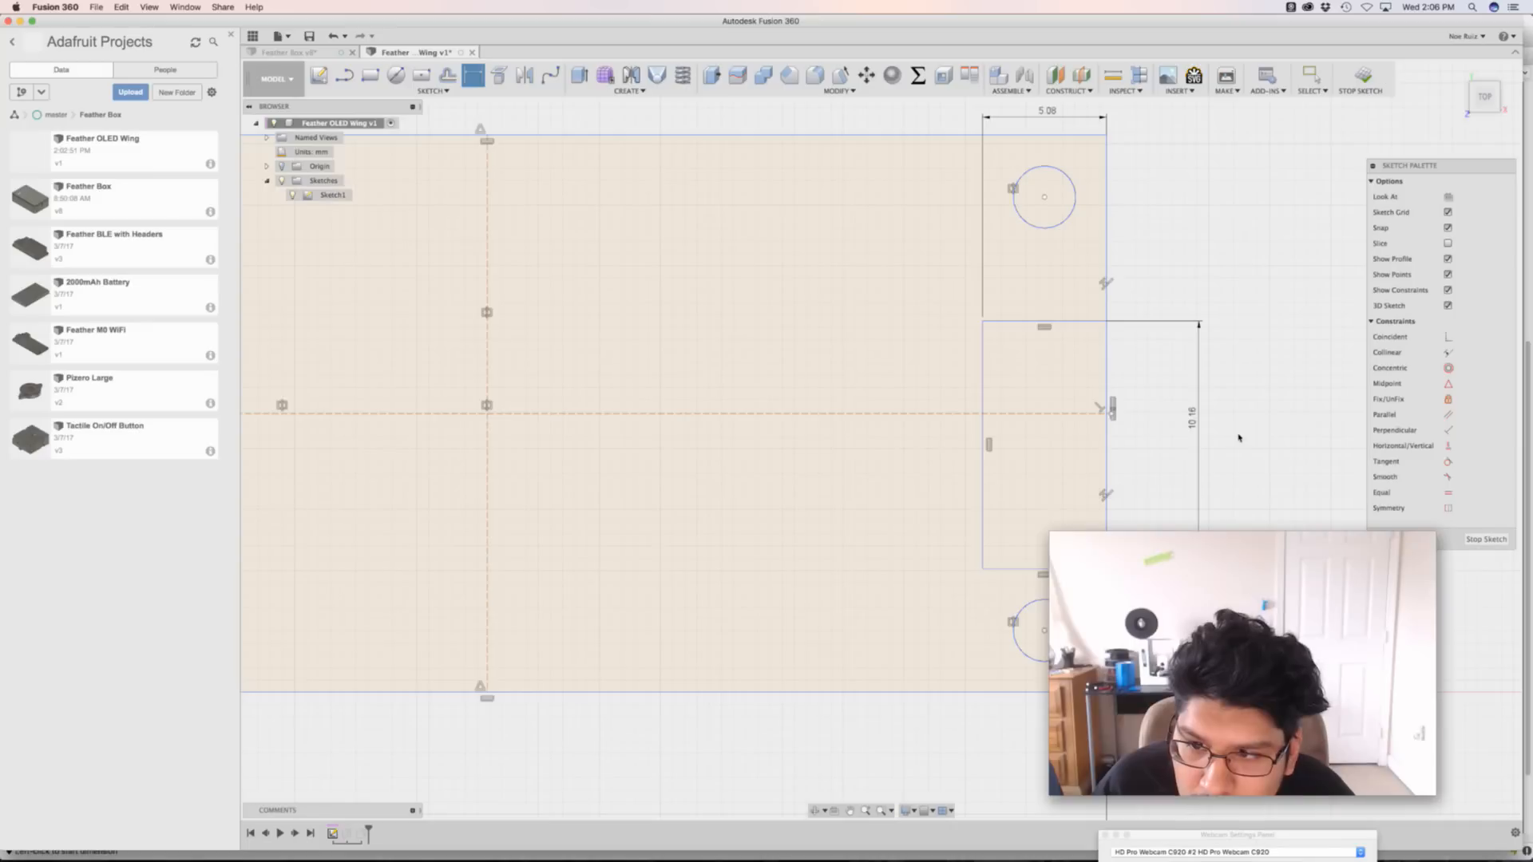
scroll(1273, 335, "up", 5)
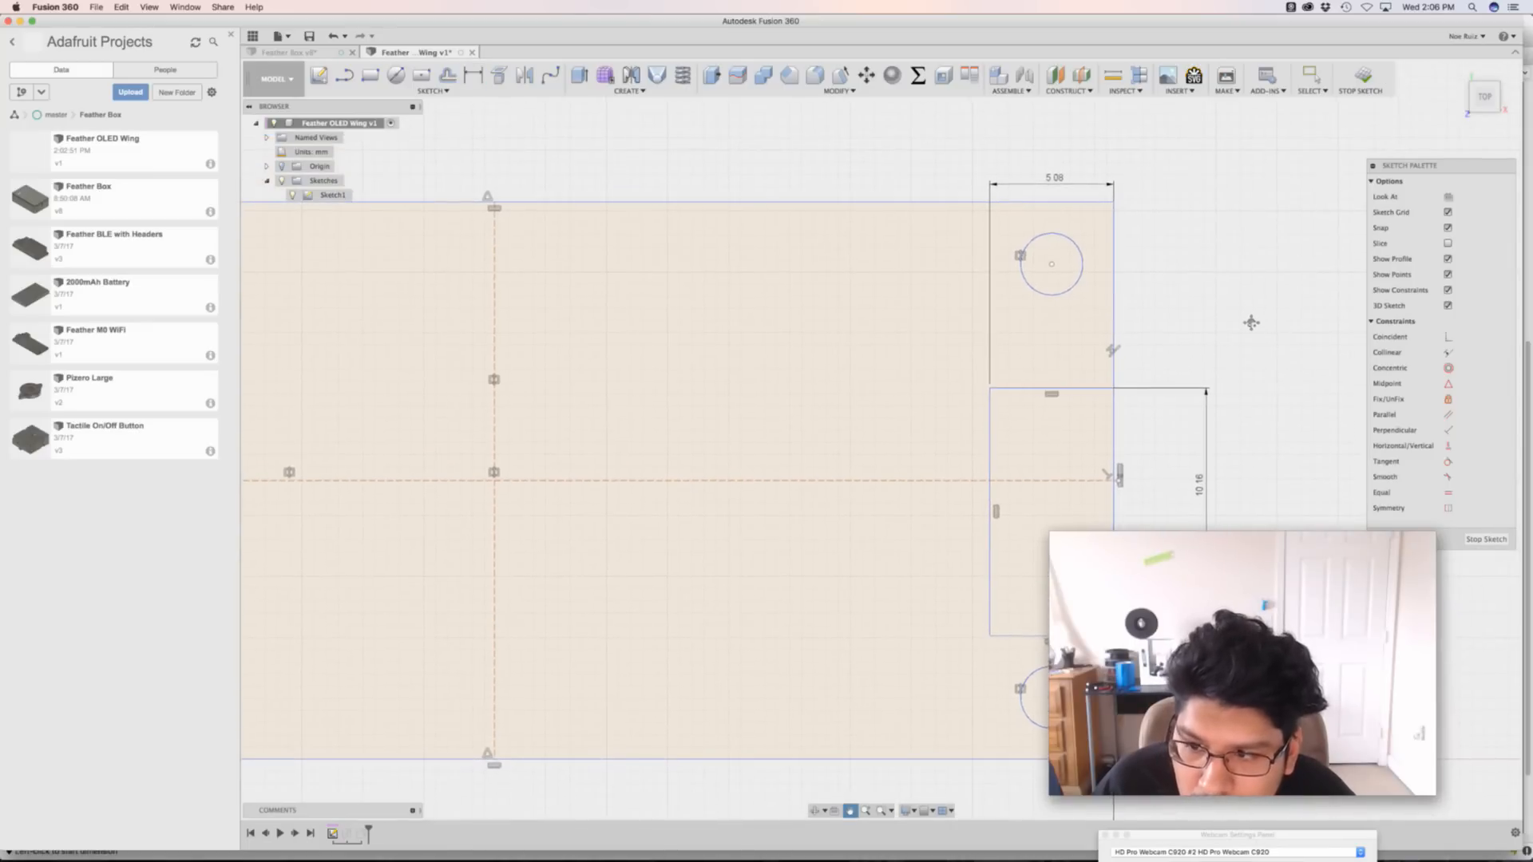
Review the notch and mounting-hole dimensions at the right end of the EAGLE board layout
key("super+Tab")
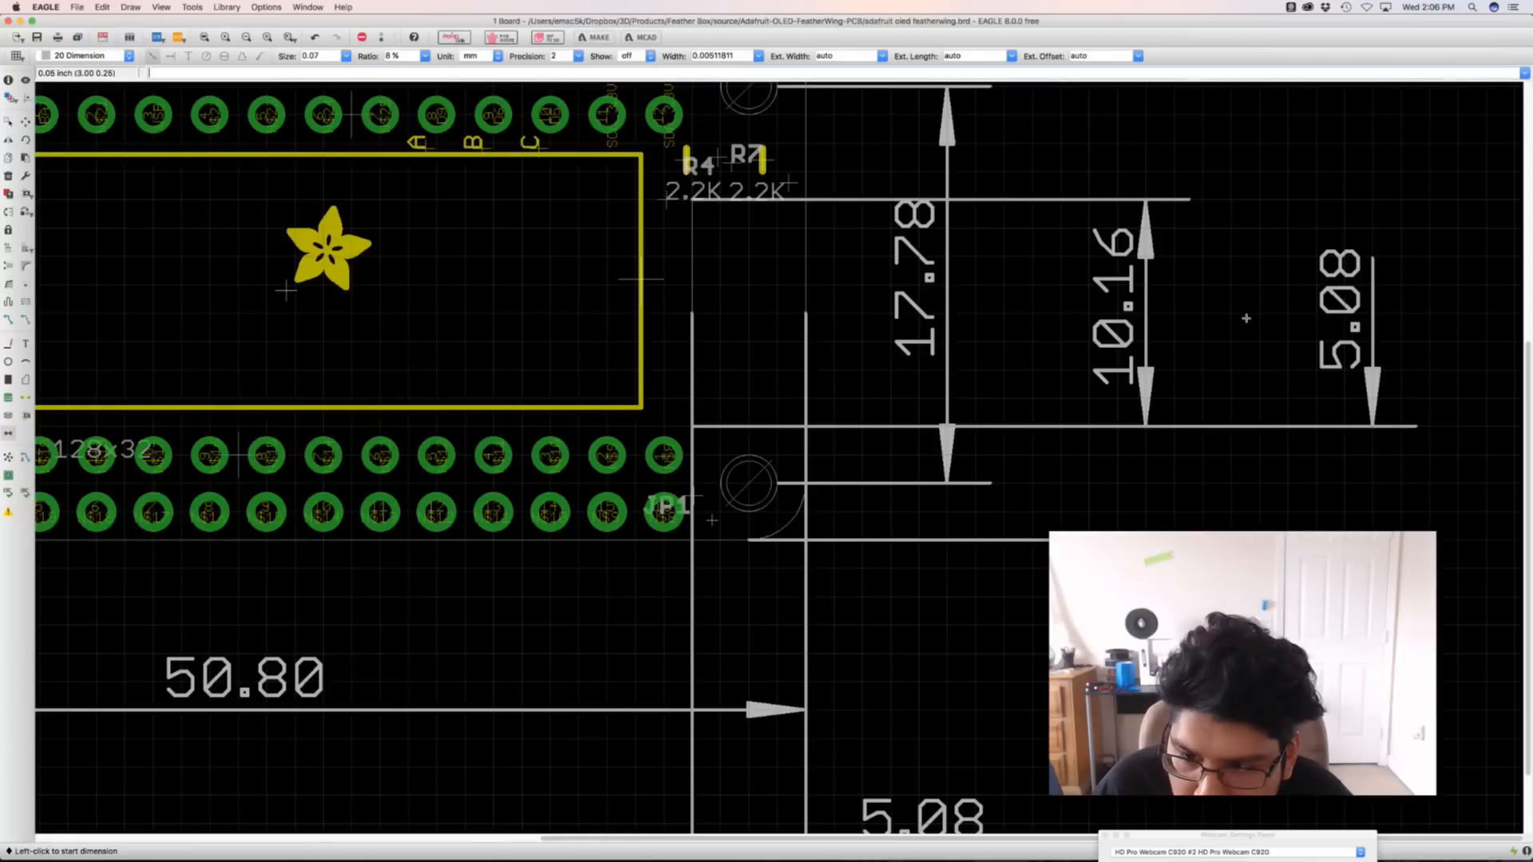
scroll(1228, 349, "up", 1)
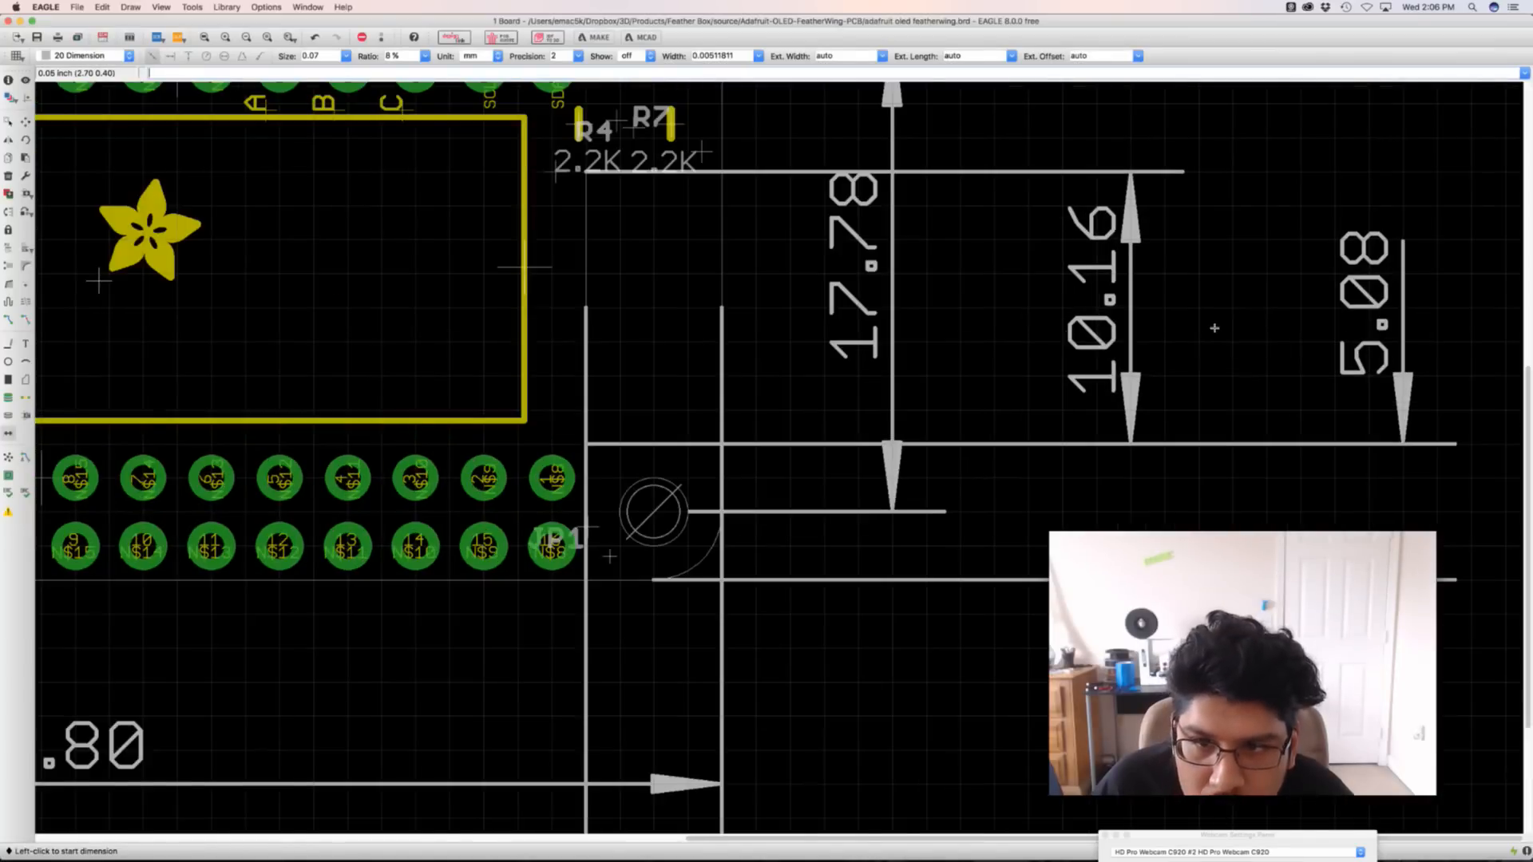
scroll(1214, 327, "down", 2)
middle_click_drag(1194, 301, 1185, 376)
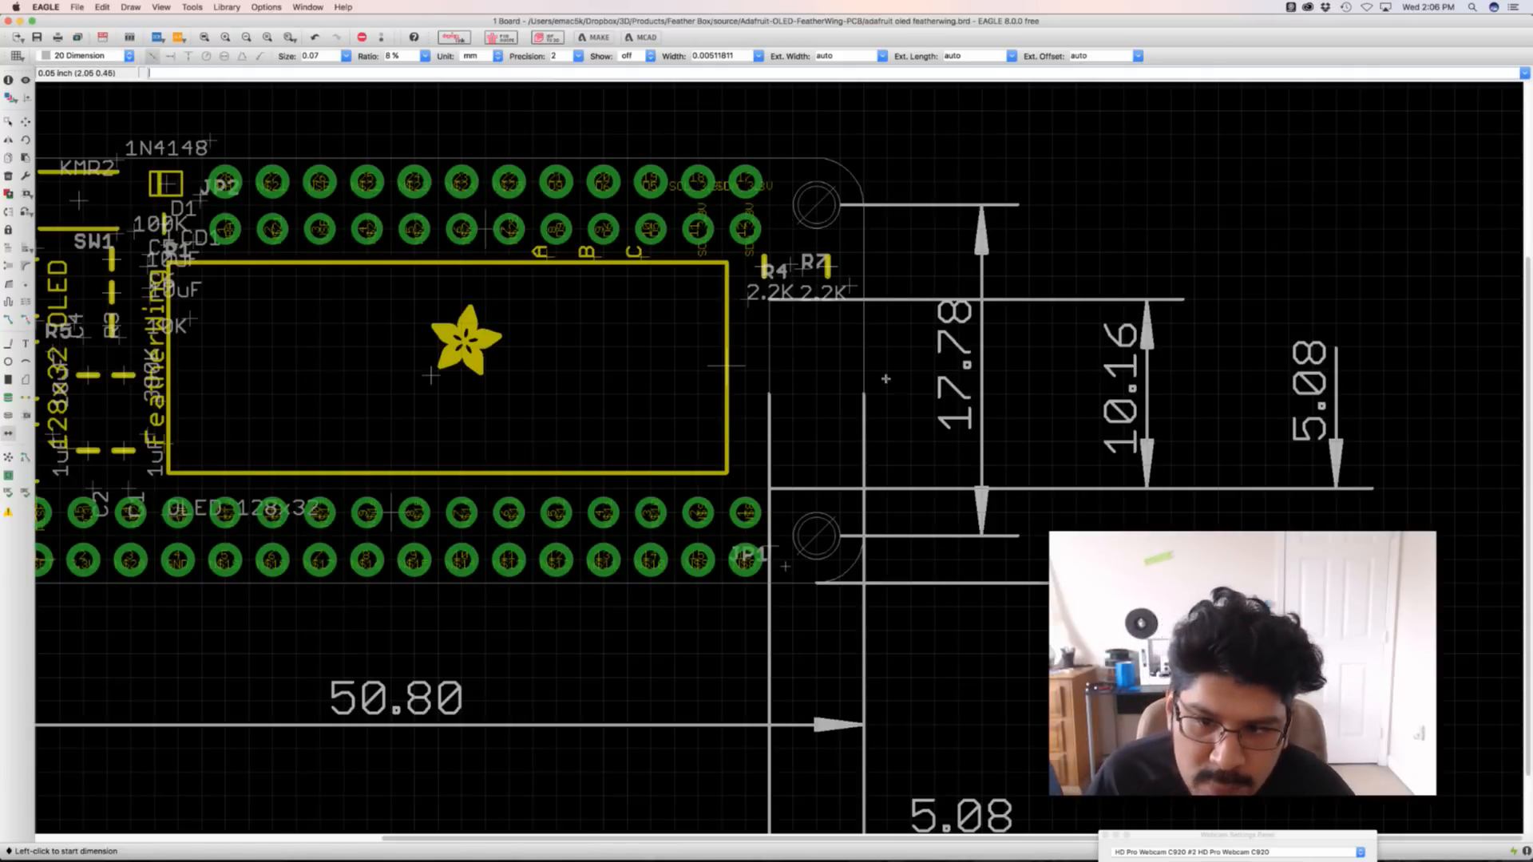
Return to Fusion 360, finish the sketch and edit the board extrusion to exclude the rectangular notch profile
key("super+Tab")
left_click(1359, 84)
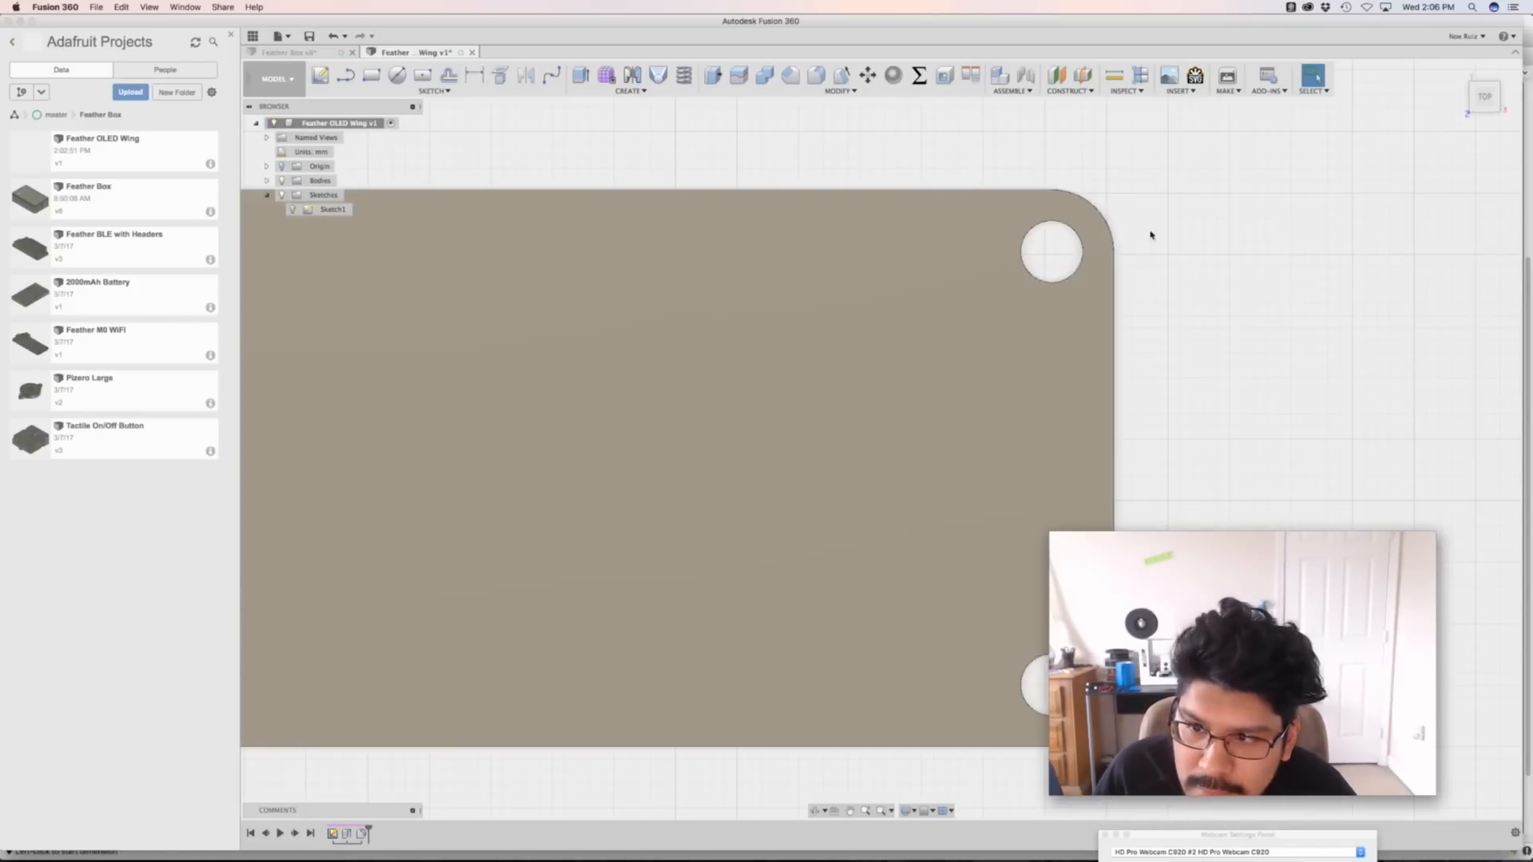
double_click(361, 834)
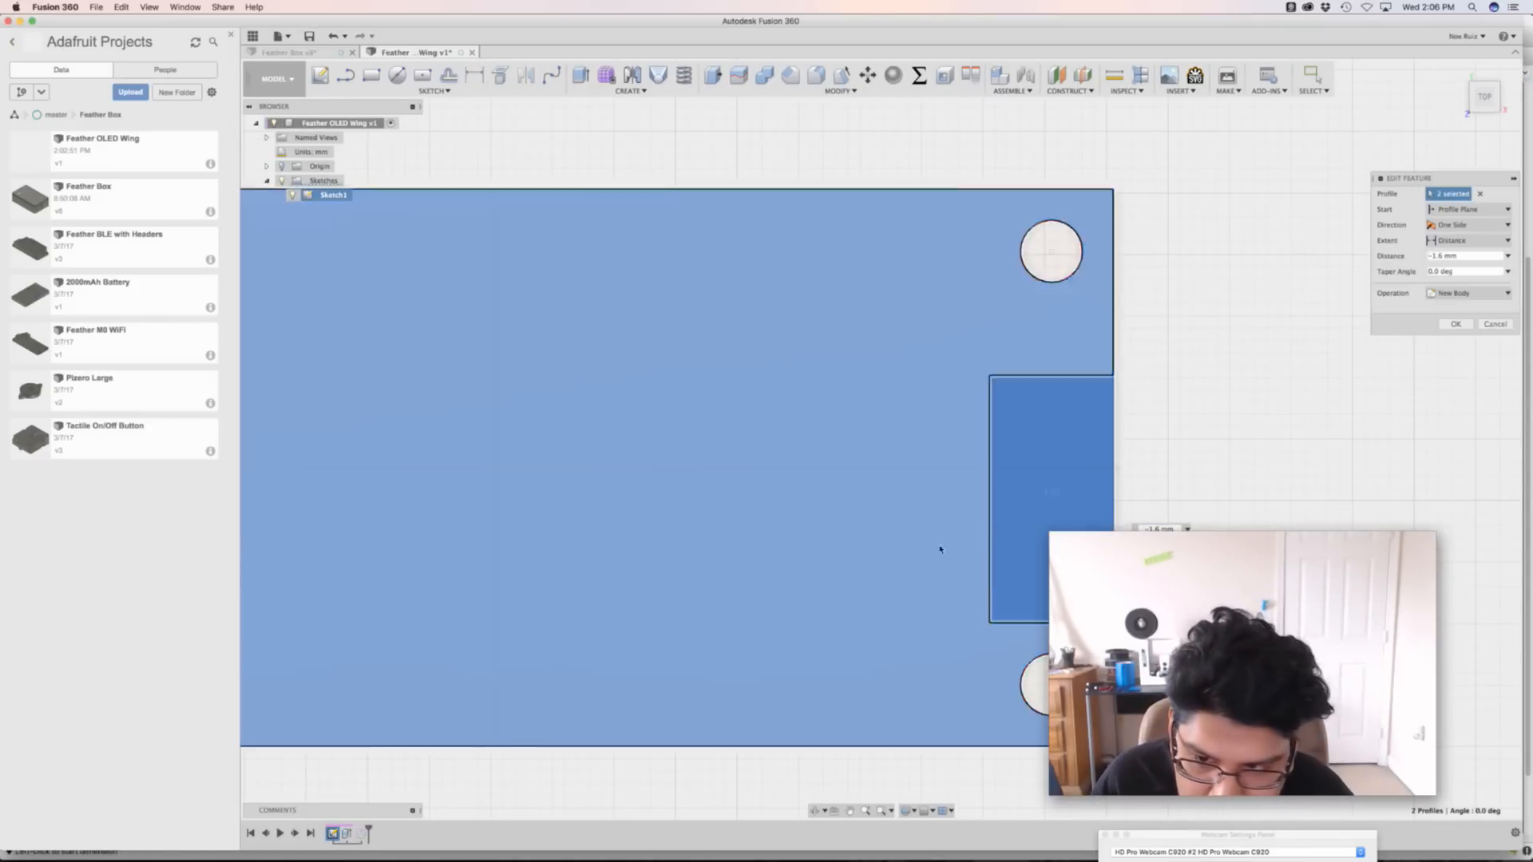
key("Return")
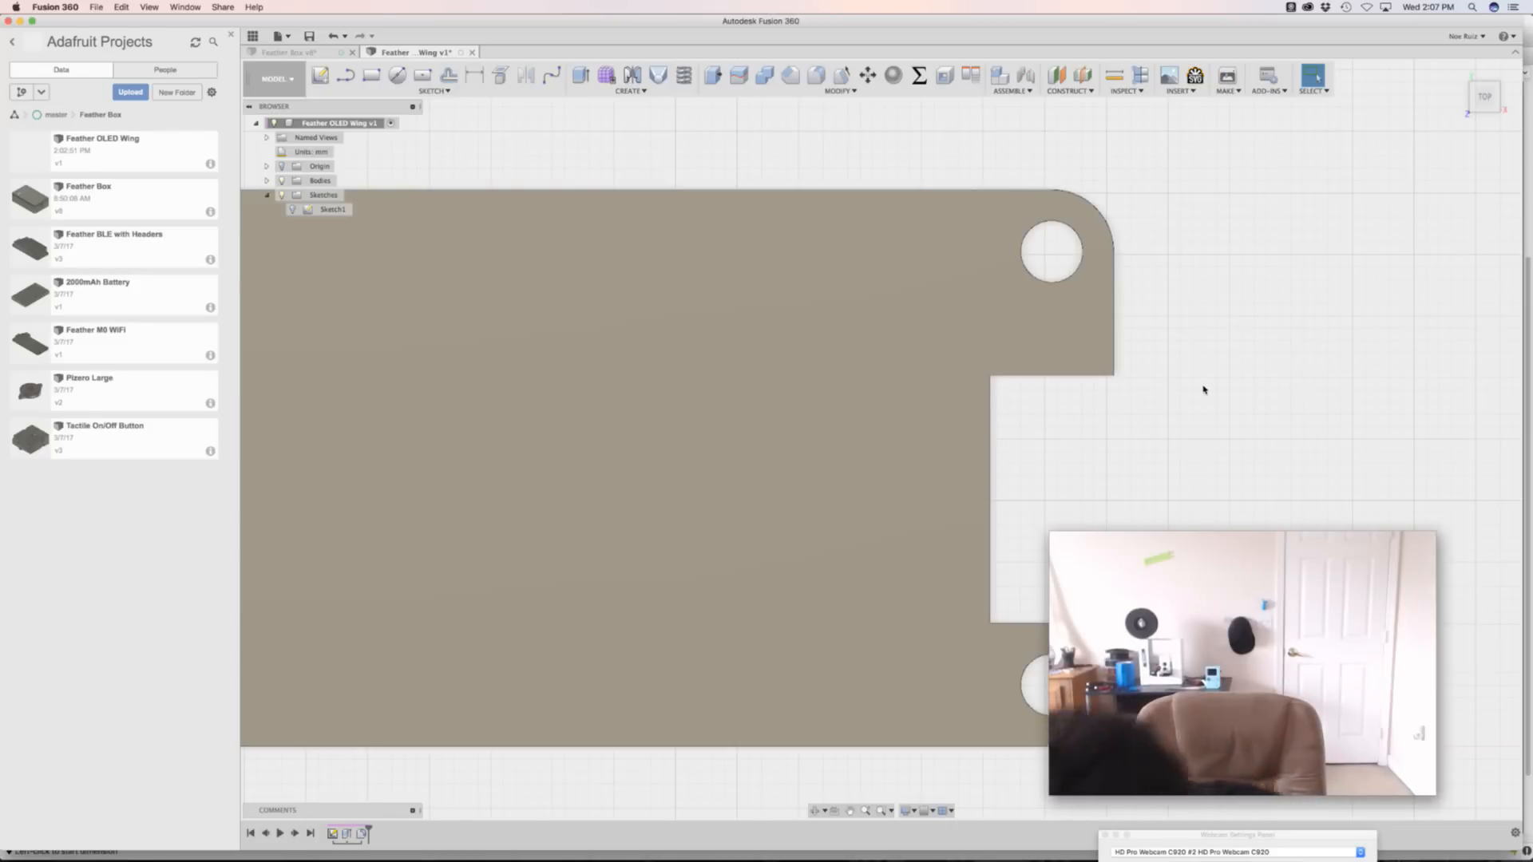
Save the notched board design with the version description "initial PCB siz"
scroll(1266, 415, "down", 5)
middle_click_drag(1157, 472, 1038, 339, "shift")
key("super+s")
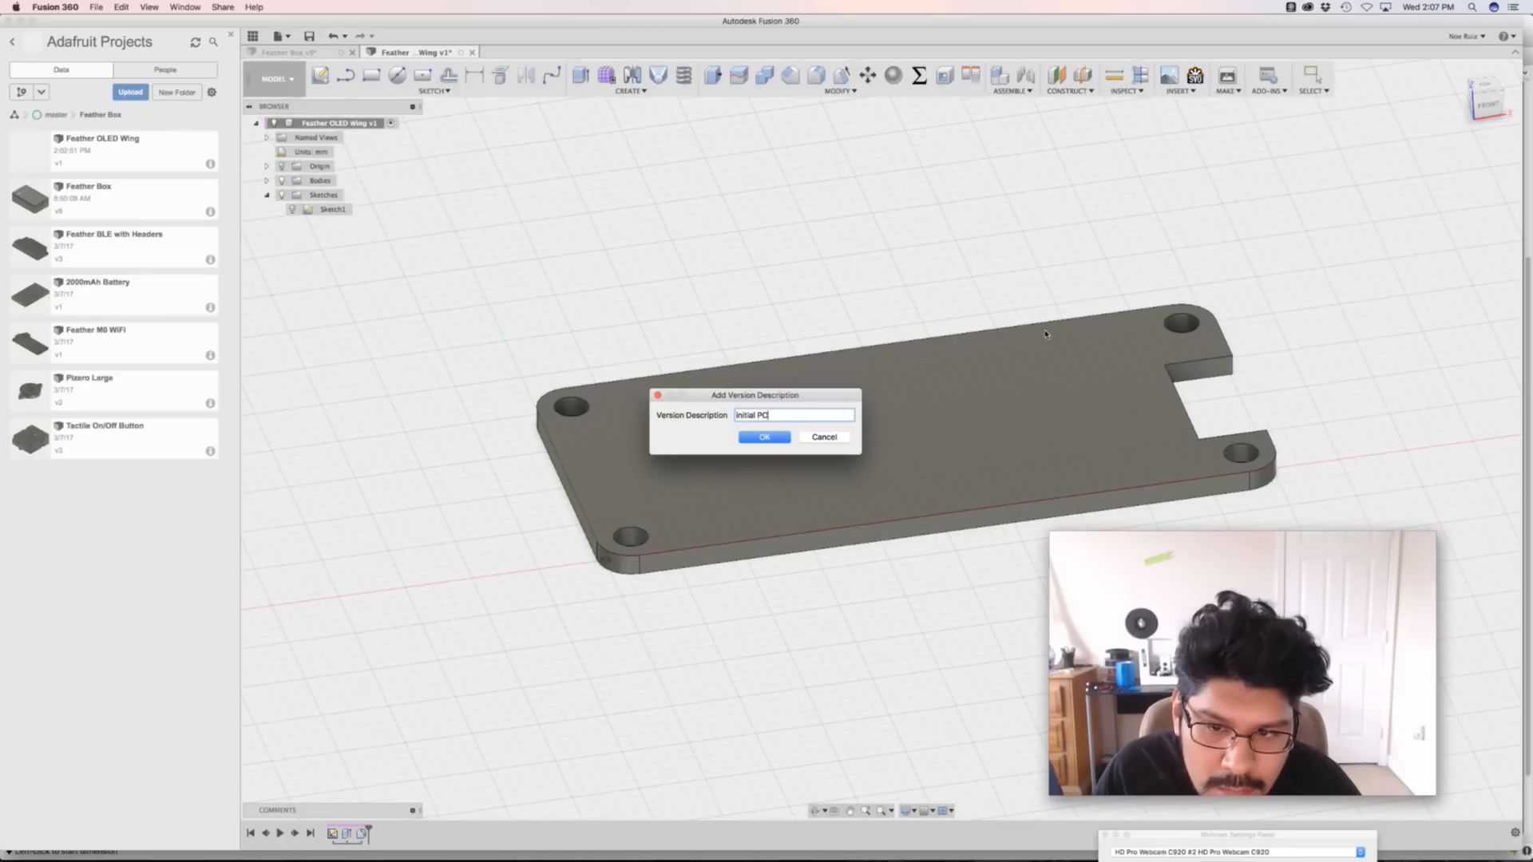
type("initial PCB siz")
key("Return")
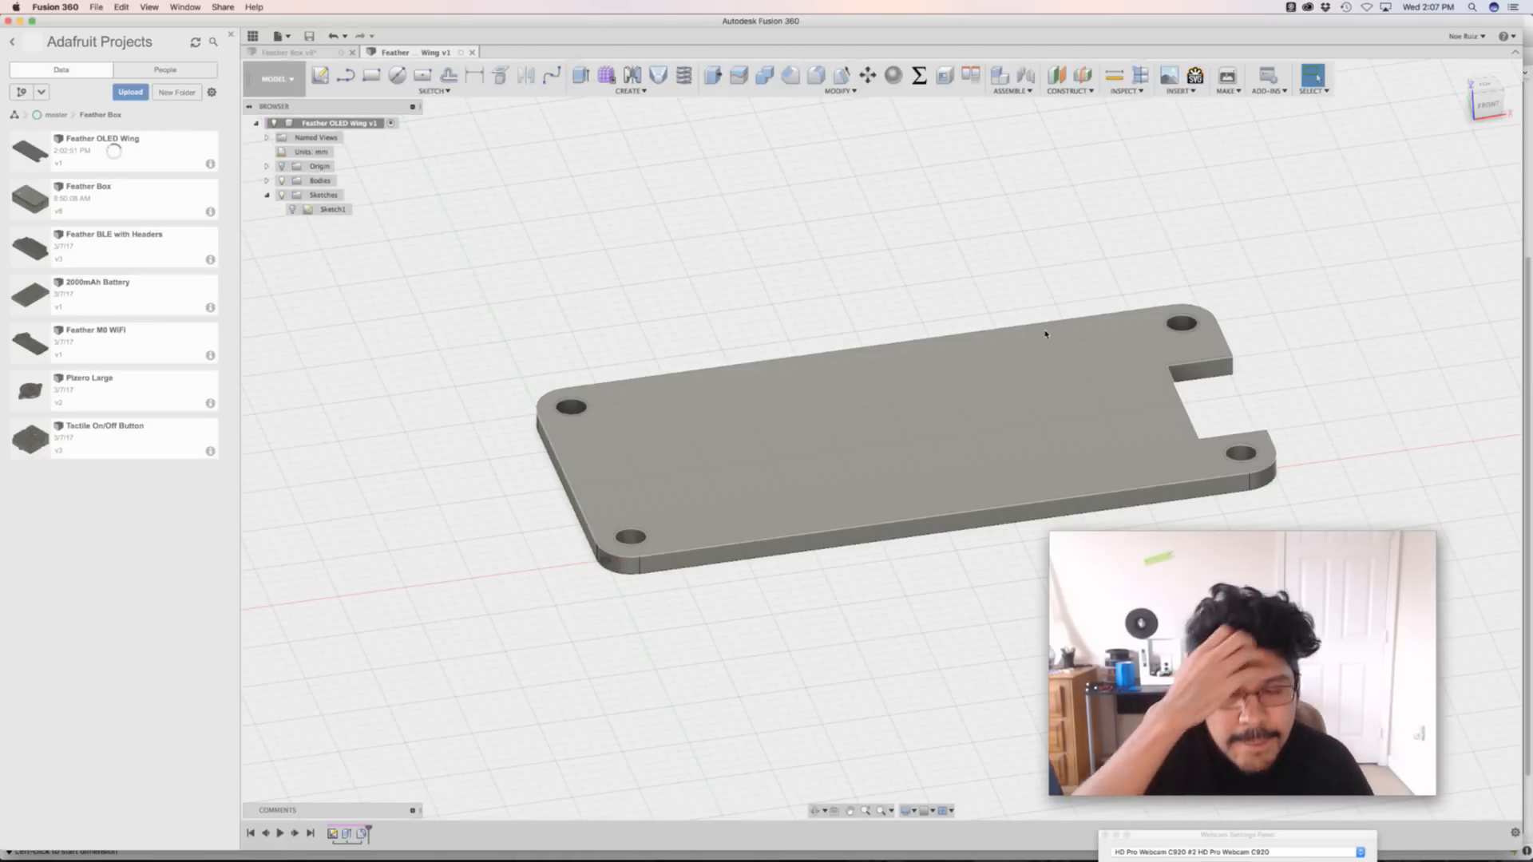
Switch to Chrome to check the live chat and printer status, and check the camera shots in Wirecast
key("super+Tab")
key("super+Tab")
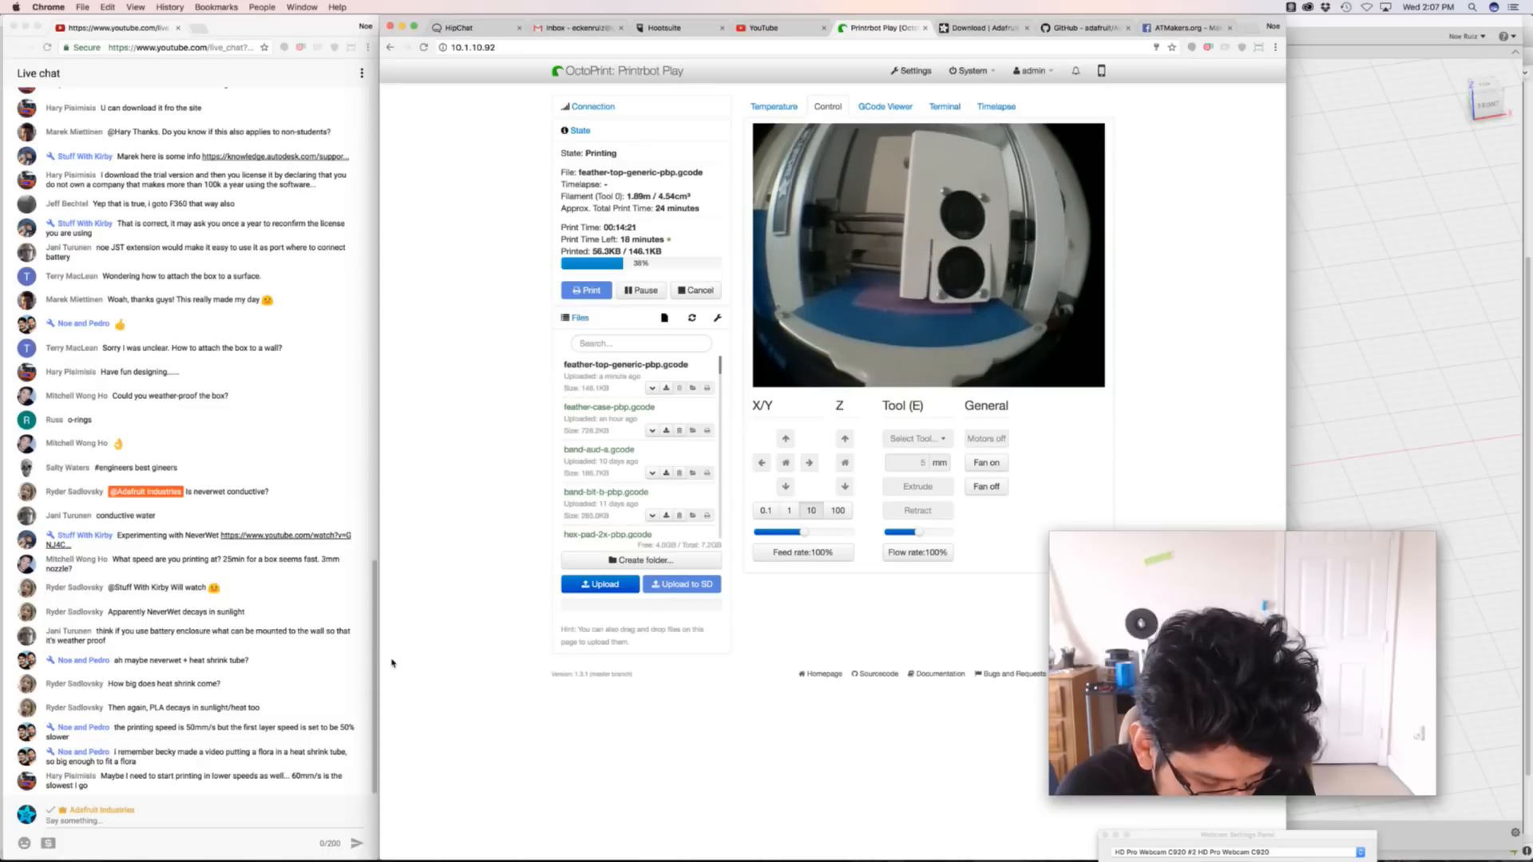
key("super+Tab")
key("super+Tab")
key("super+Tab")
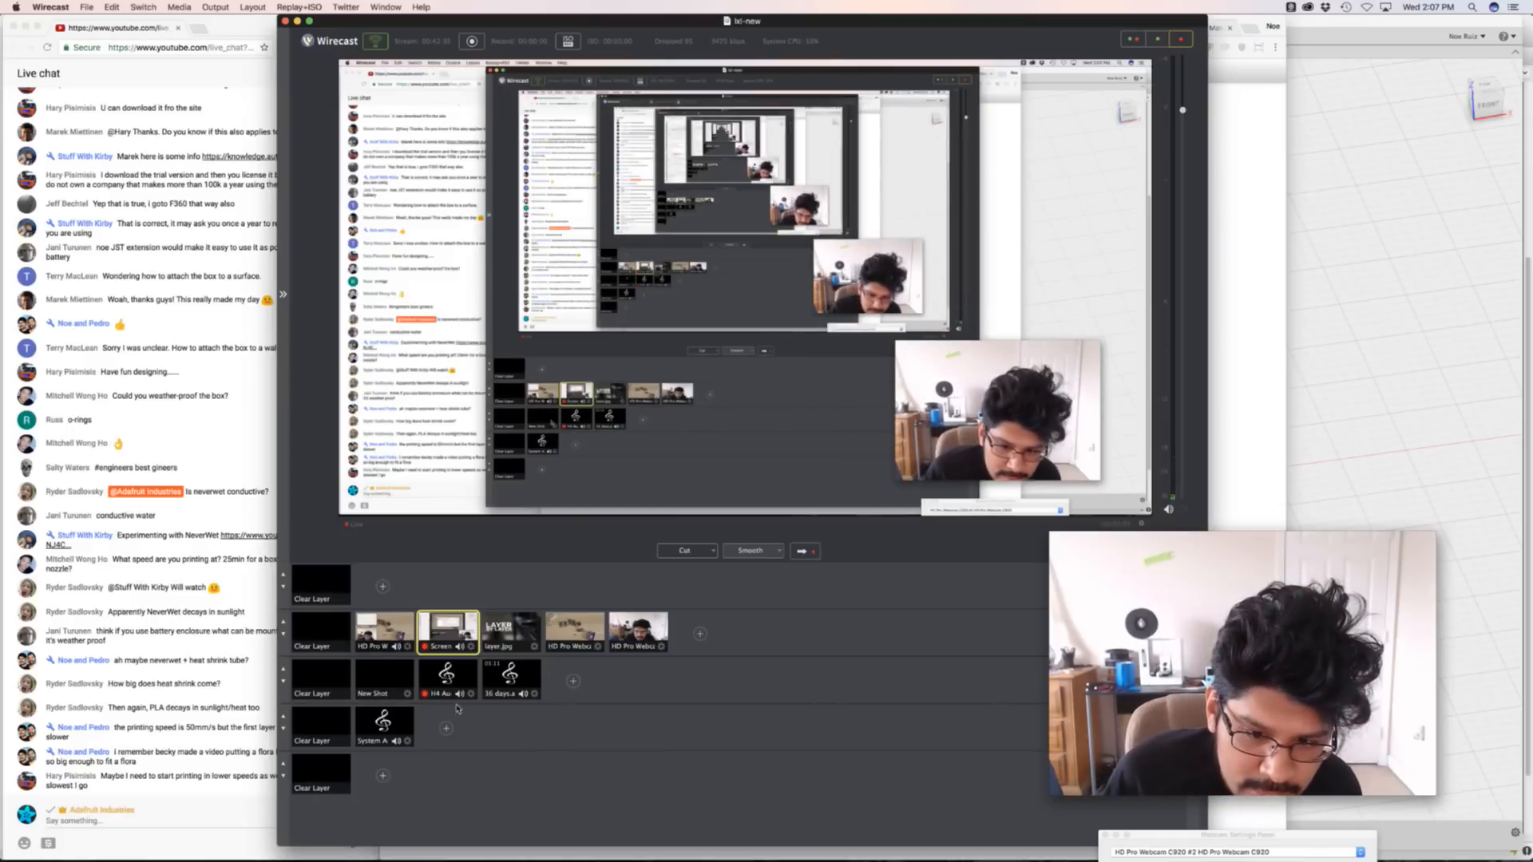
left_click(574, 631)
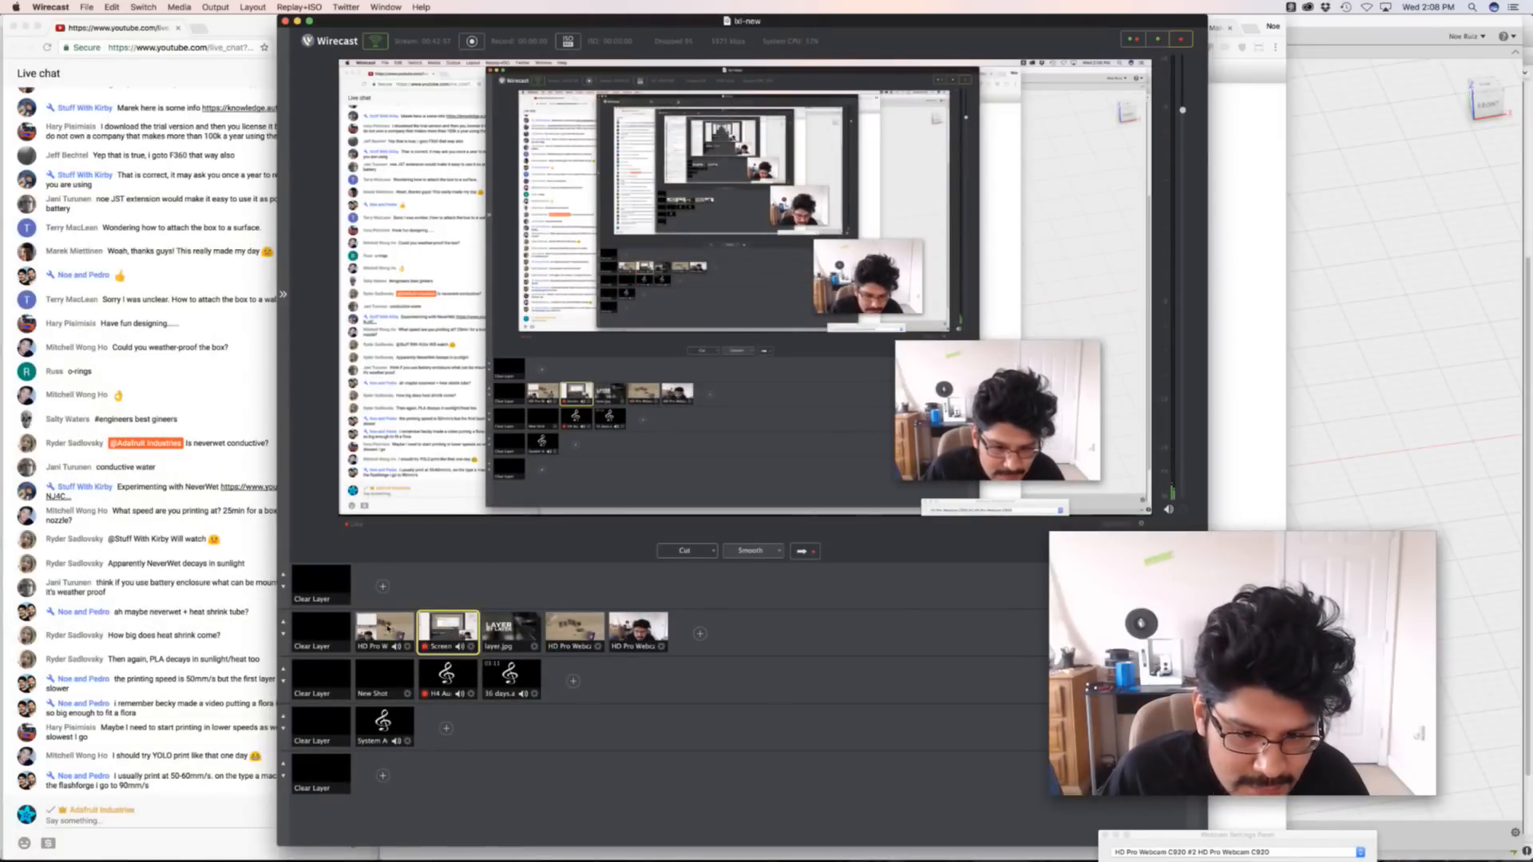
left_click(387, 629)
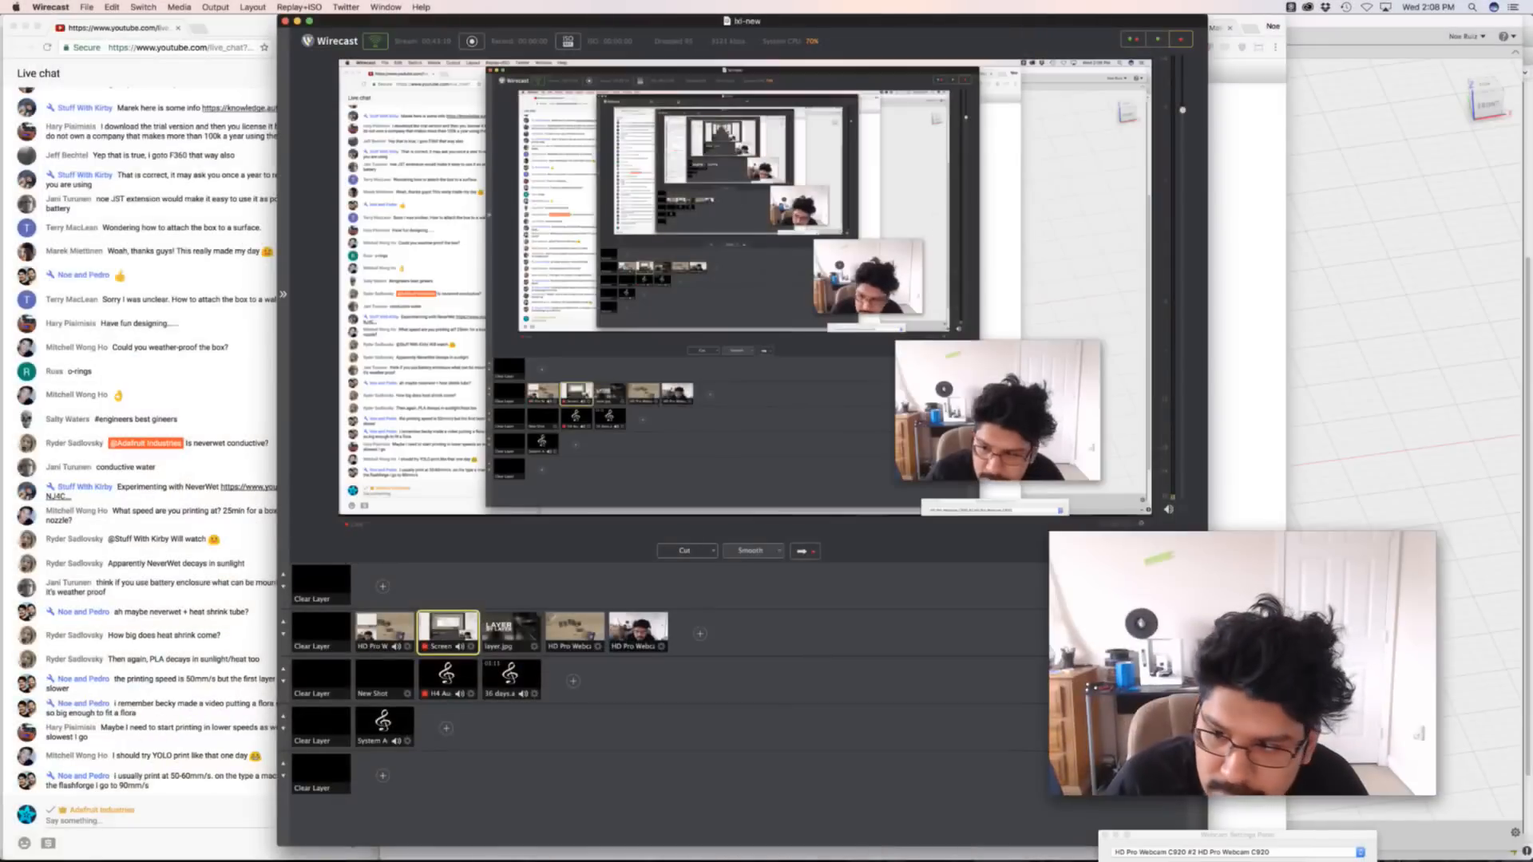
key("super+Tab")
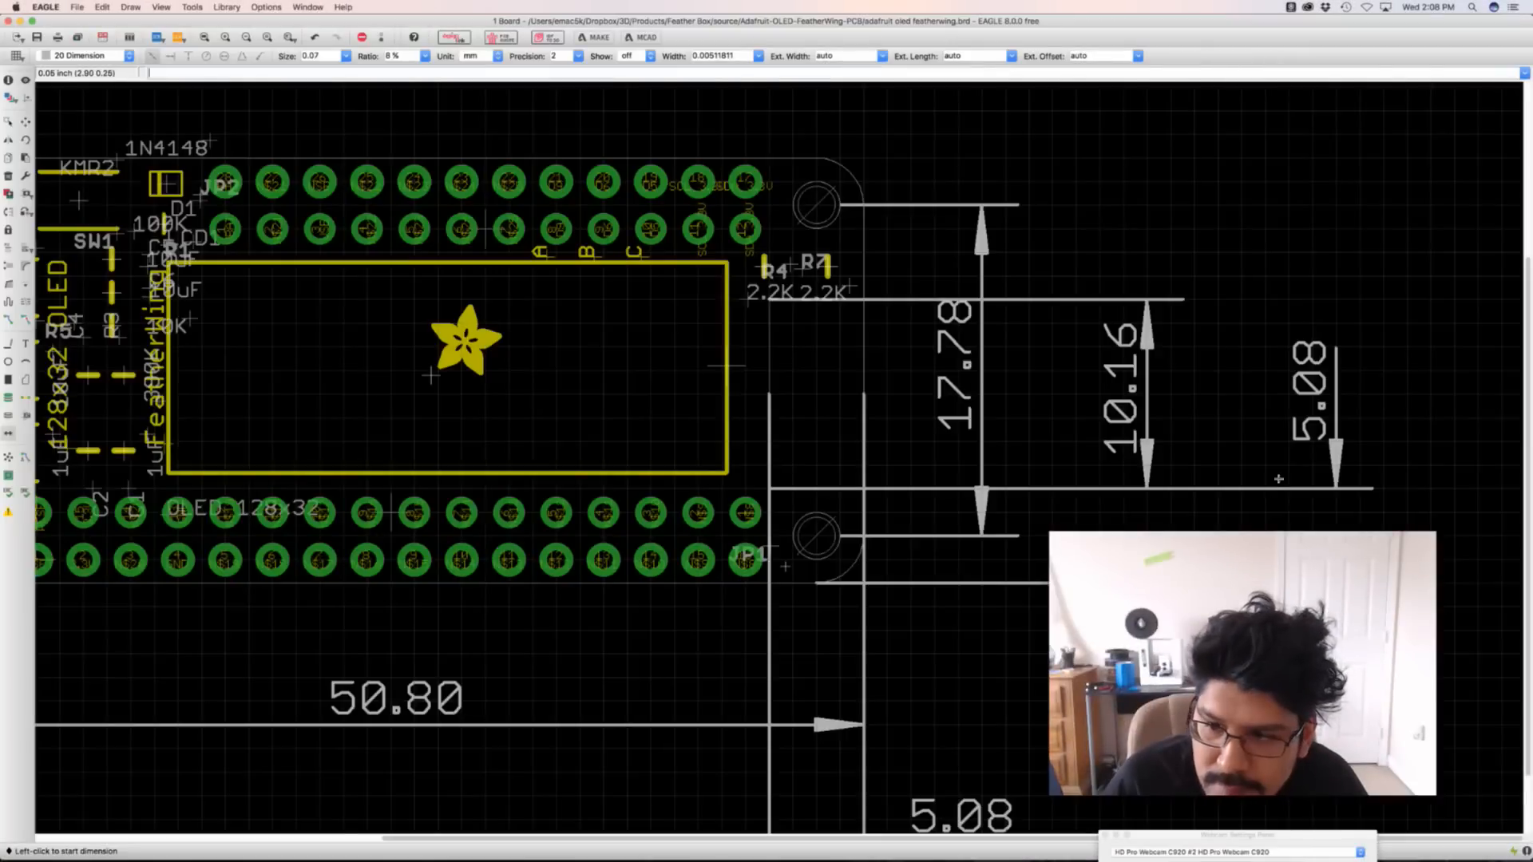
key("super+Tab")
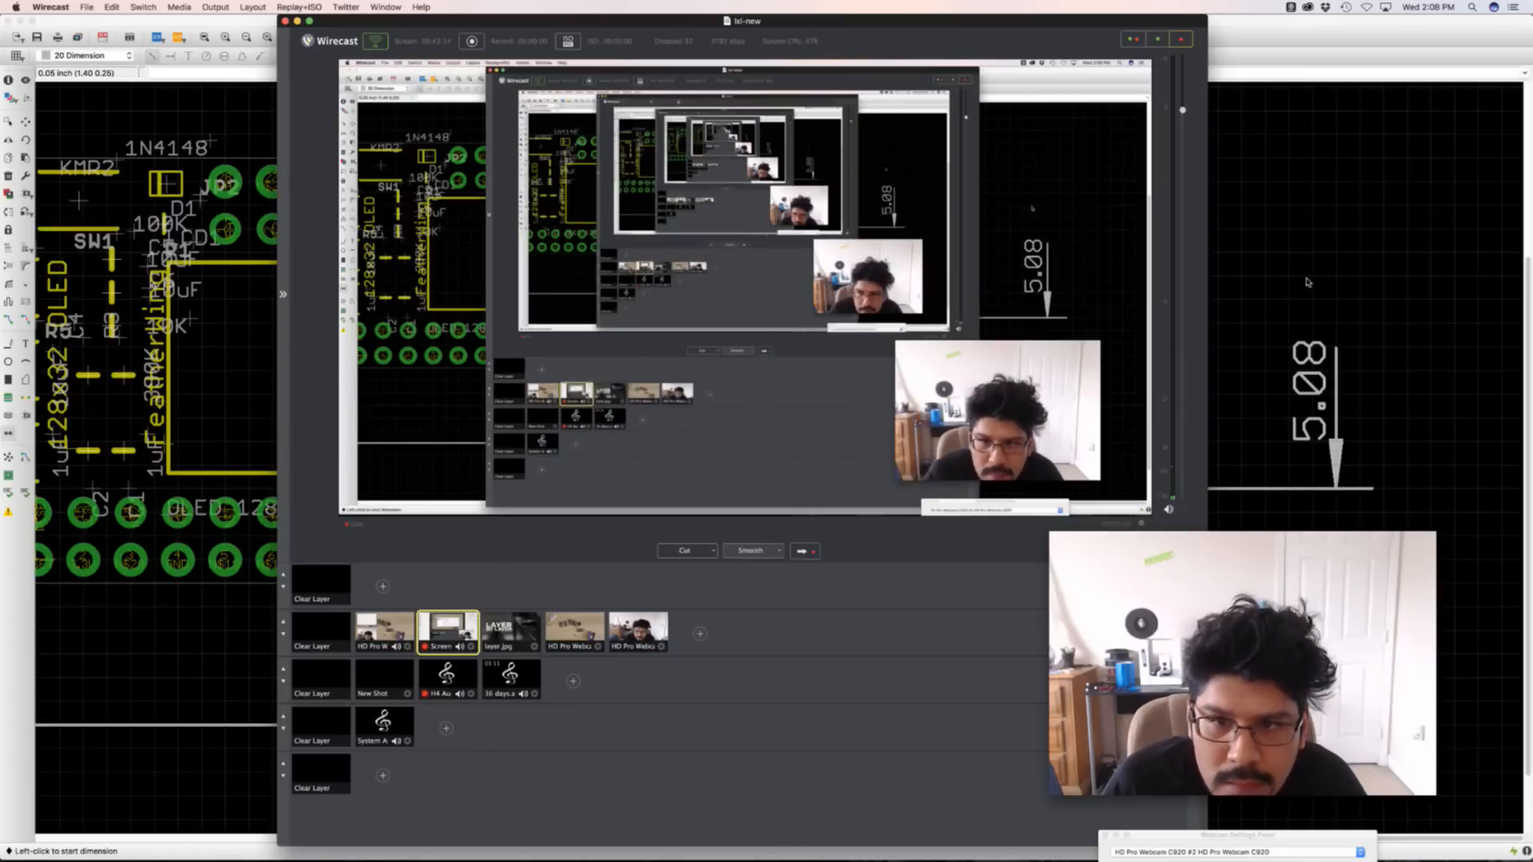
Examine the component layout of the board in EAGLE, checking the live chat in Chrome in between
left_click(1307, 286)
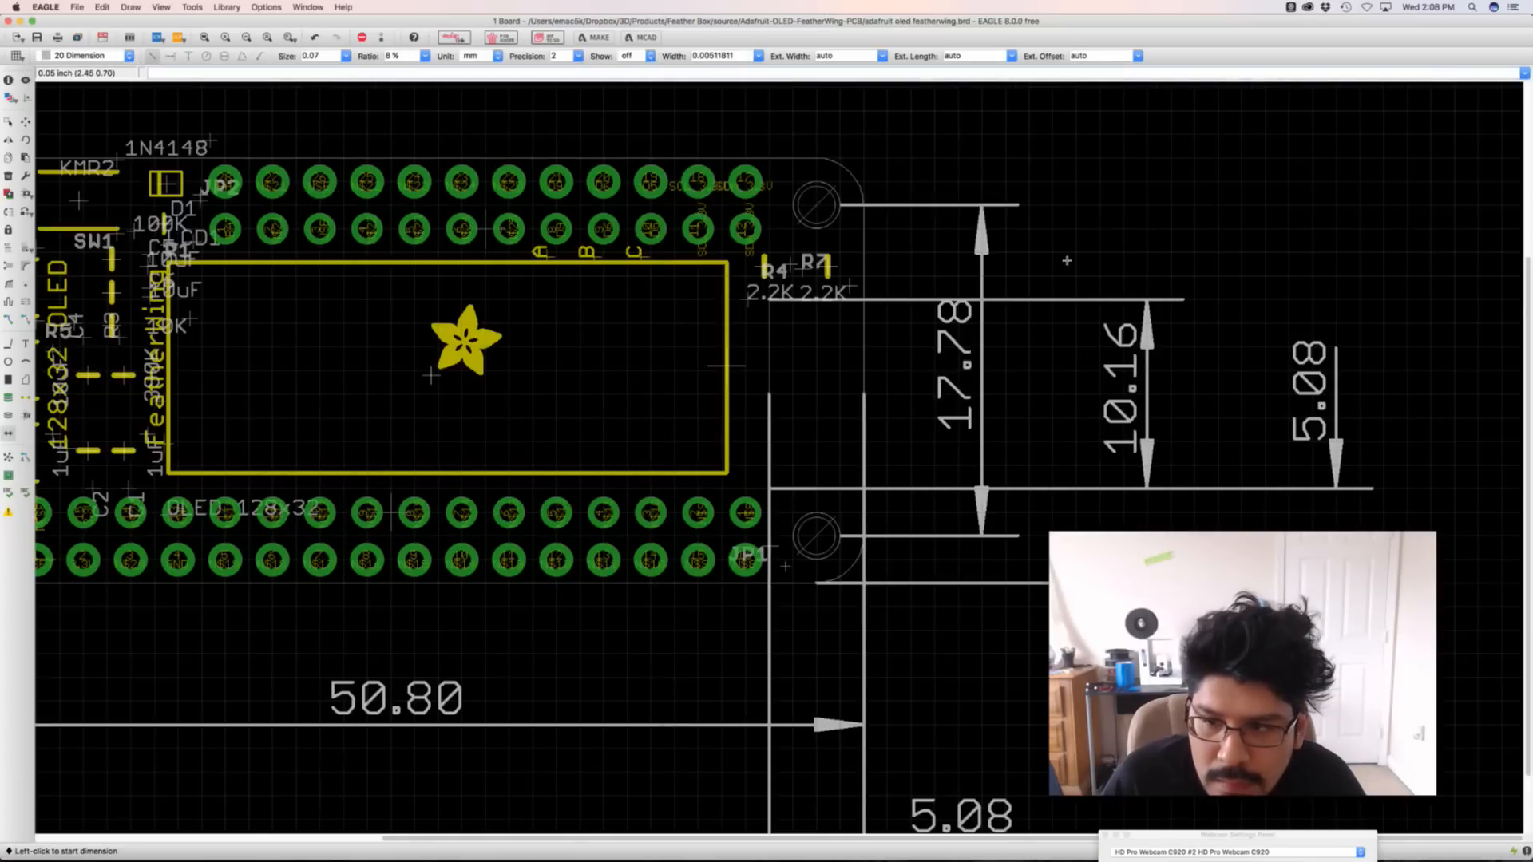
middle_click_drag(1067, 260, 1354, 279)
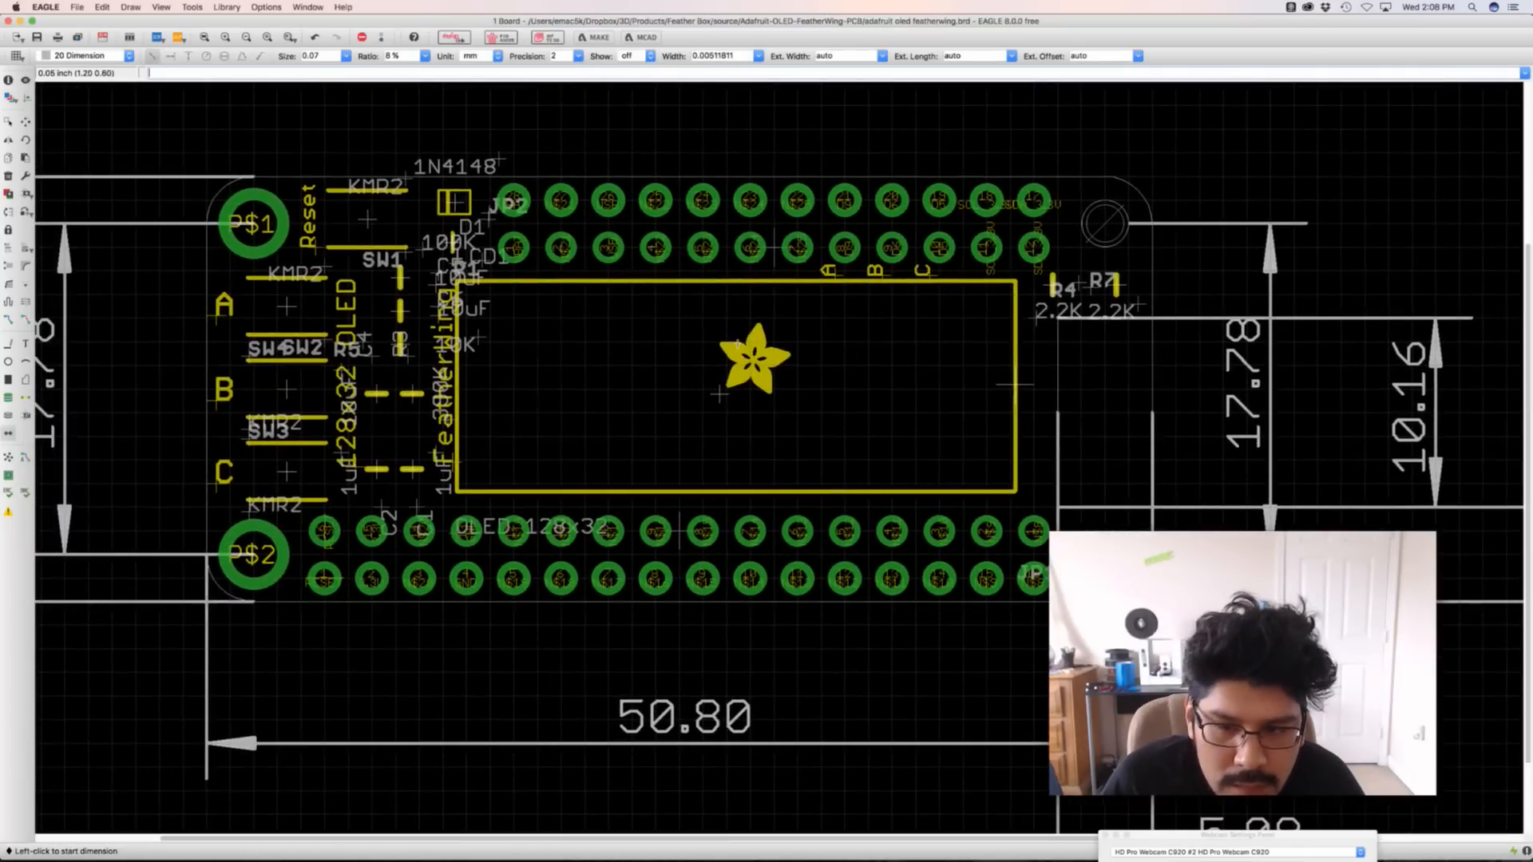
key("super+Tab")
left_click(742, 427)
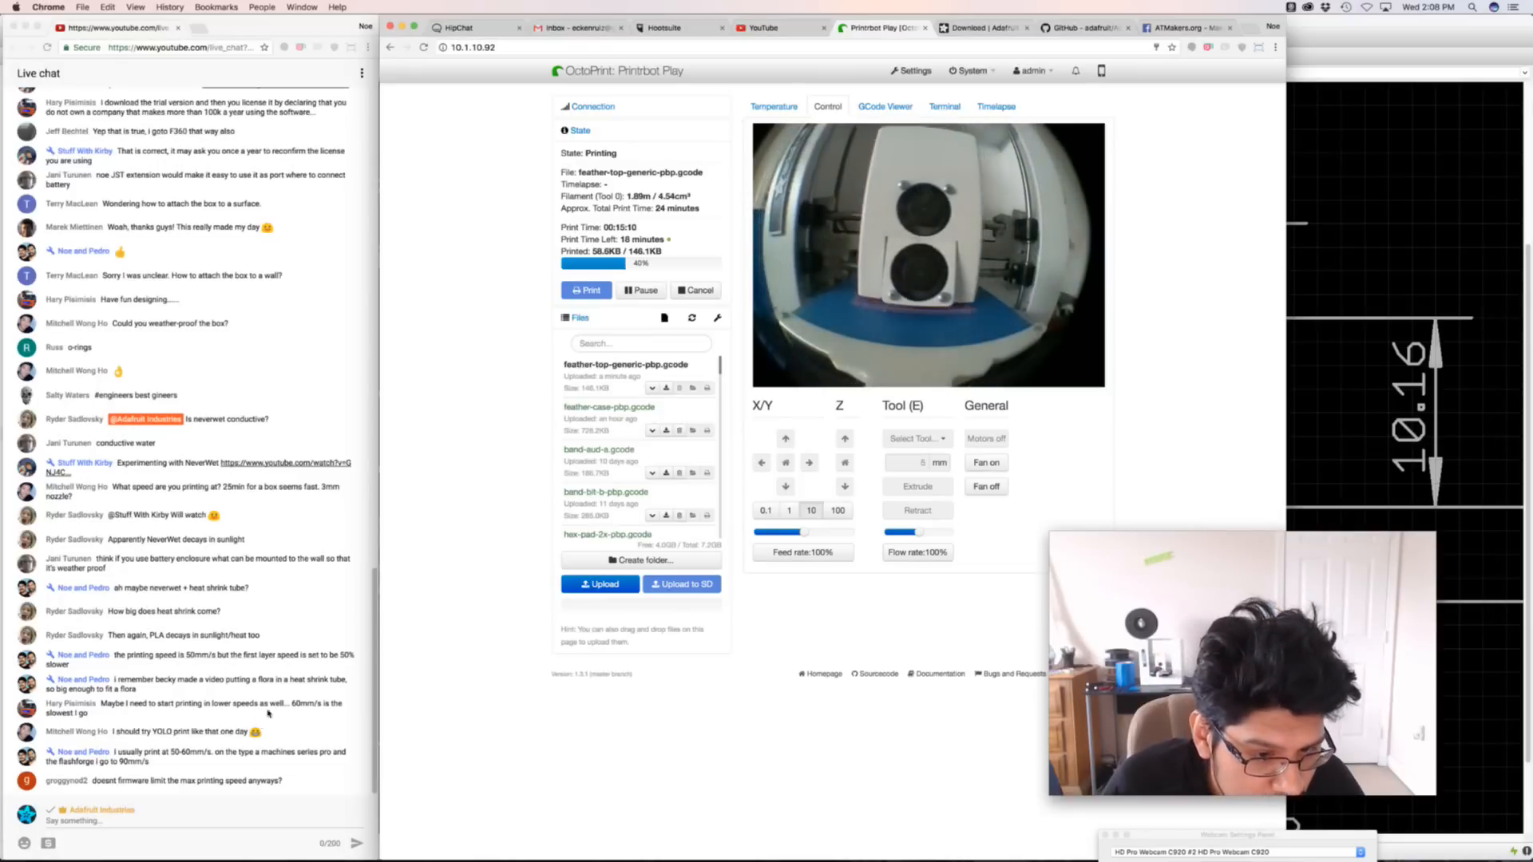
left_click(305, 725)
left_click(845, 782)
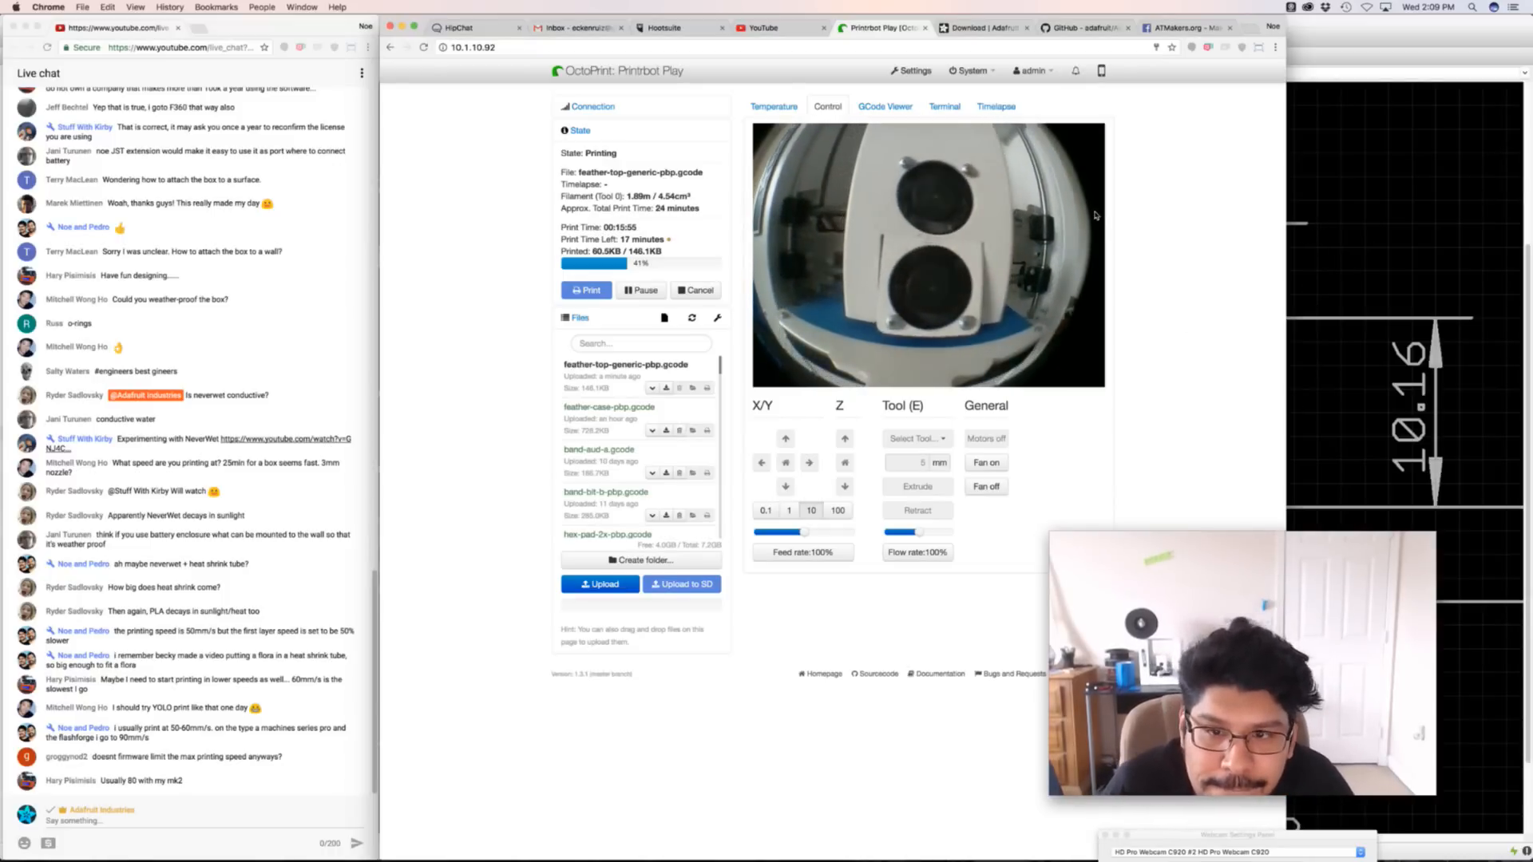
left_click(1375, 237)
middle_click_drag(775, 318, 965, 341)
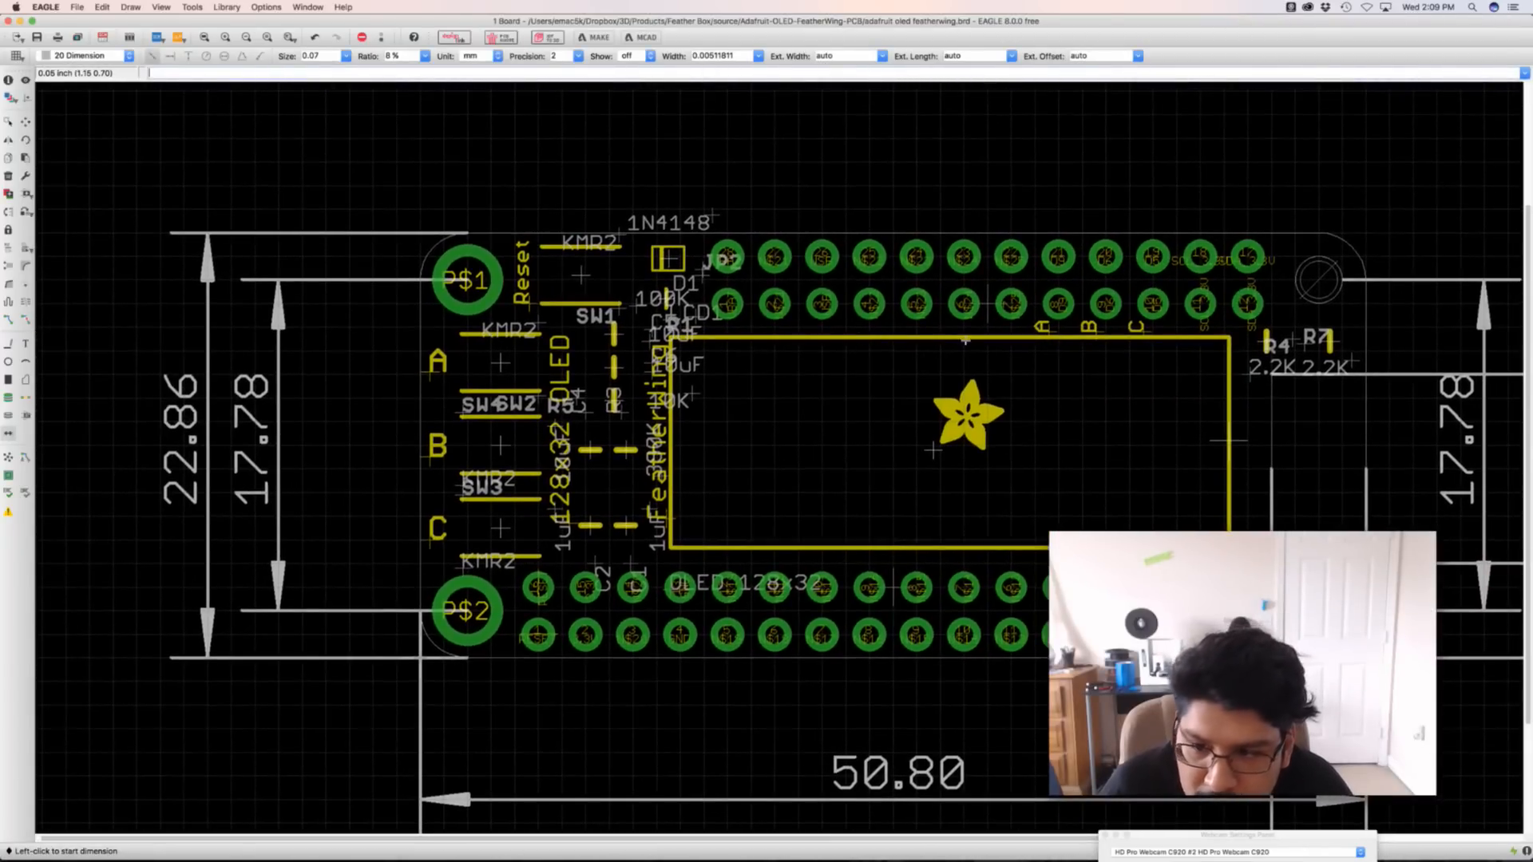
middle_click_drag(856, 403, 828, 390)
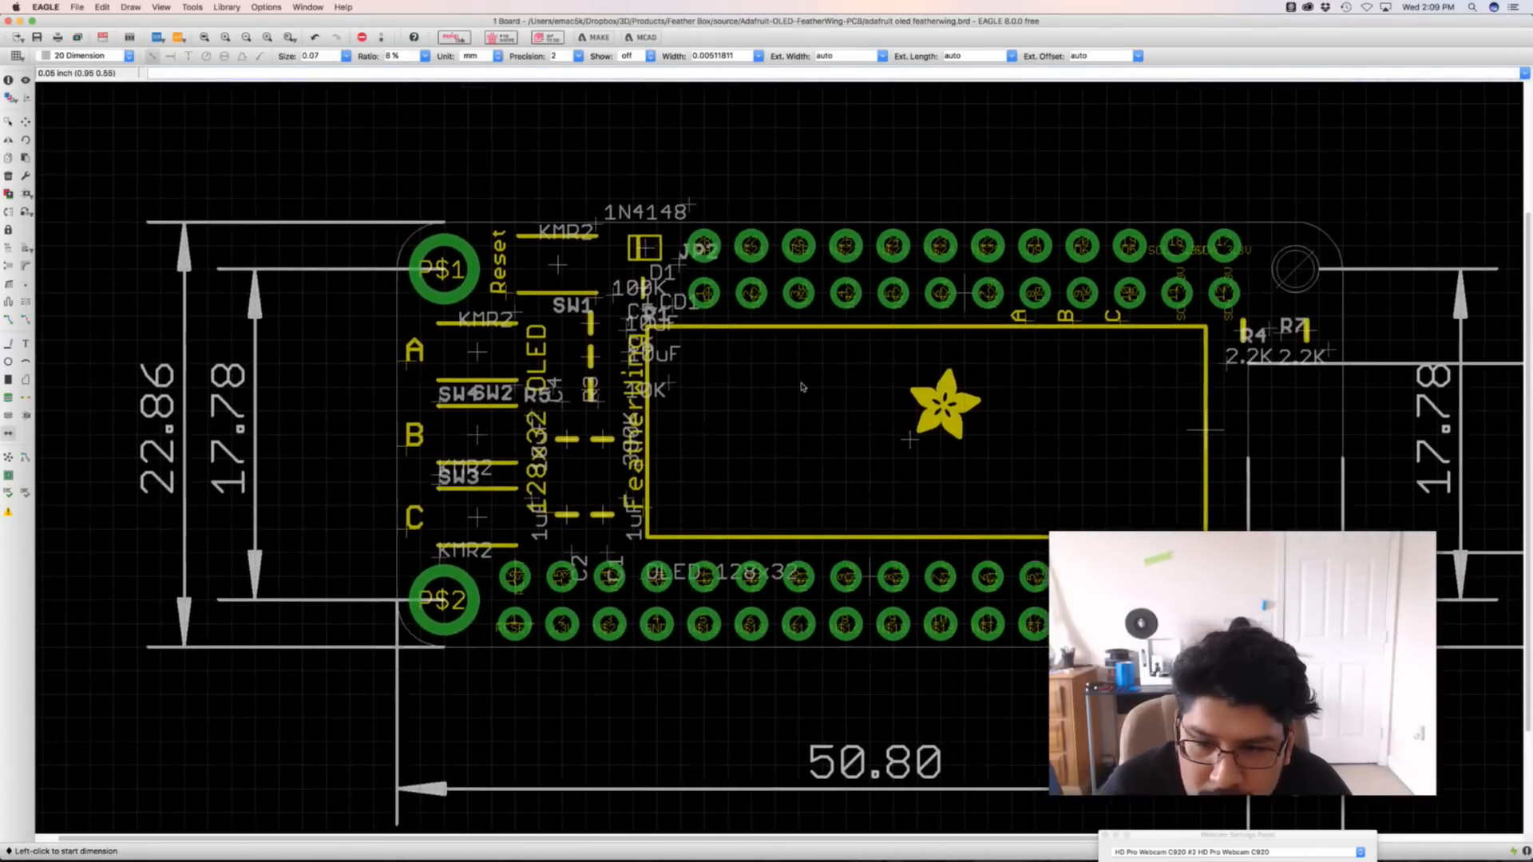
Switch back to Fusion 360 and rename the board's sketch as PCB
key("super+Tab")
key("super+Tab")
key("super+Tab")
key("super+Tab")
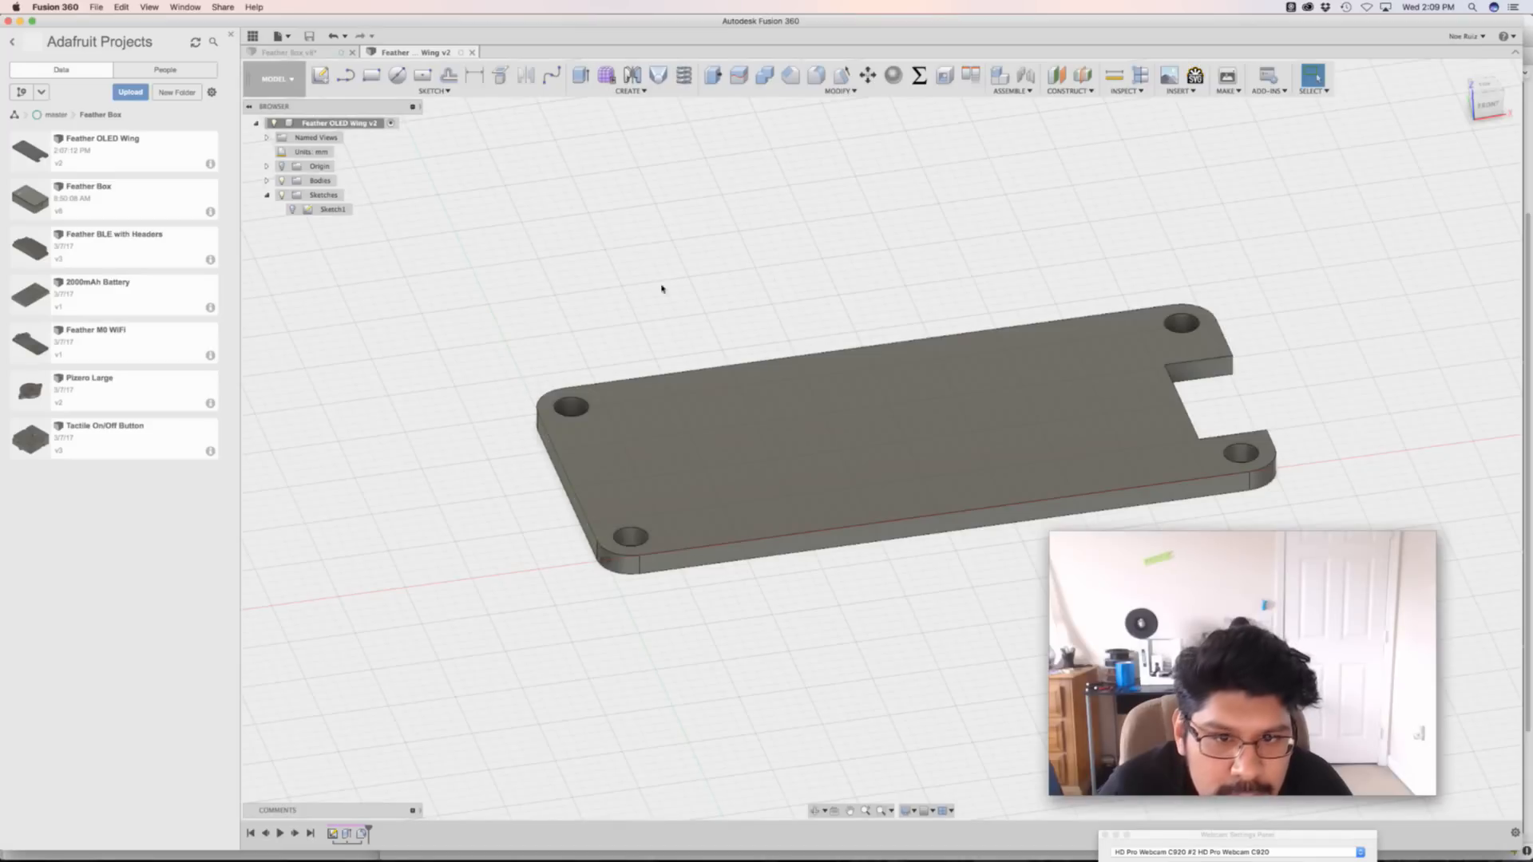
double_click(332, 209)
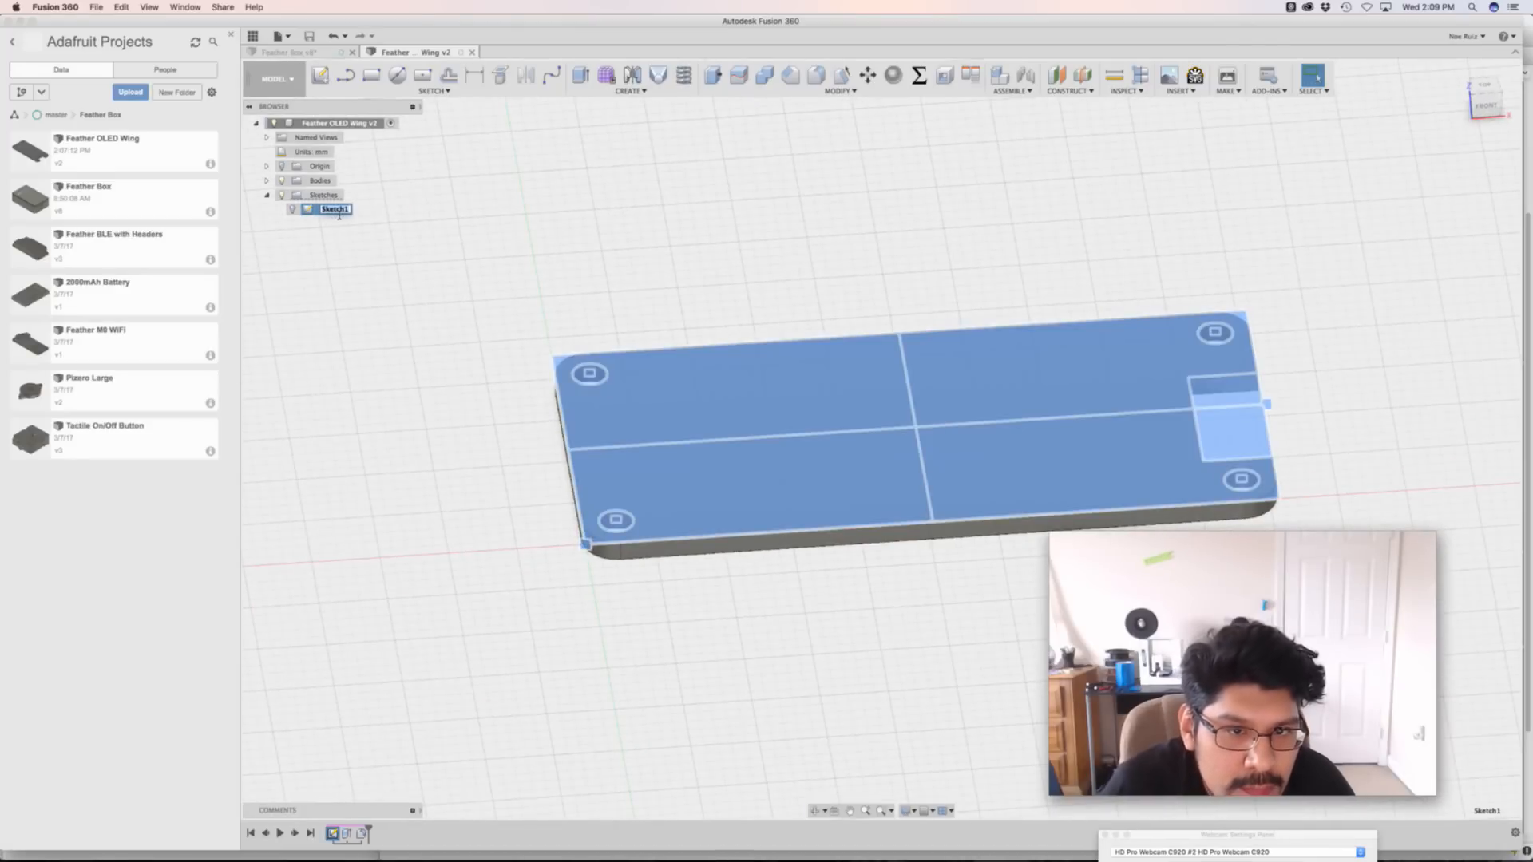
type("PCB")
key("Return")
Start a new sketch on the board's top face and draw a rectangle about 26 mm wide and 7 mm high for the display
left_click(773, 390)
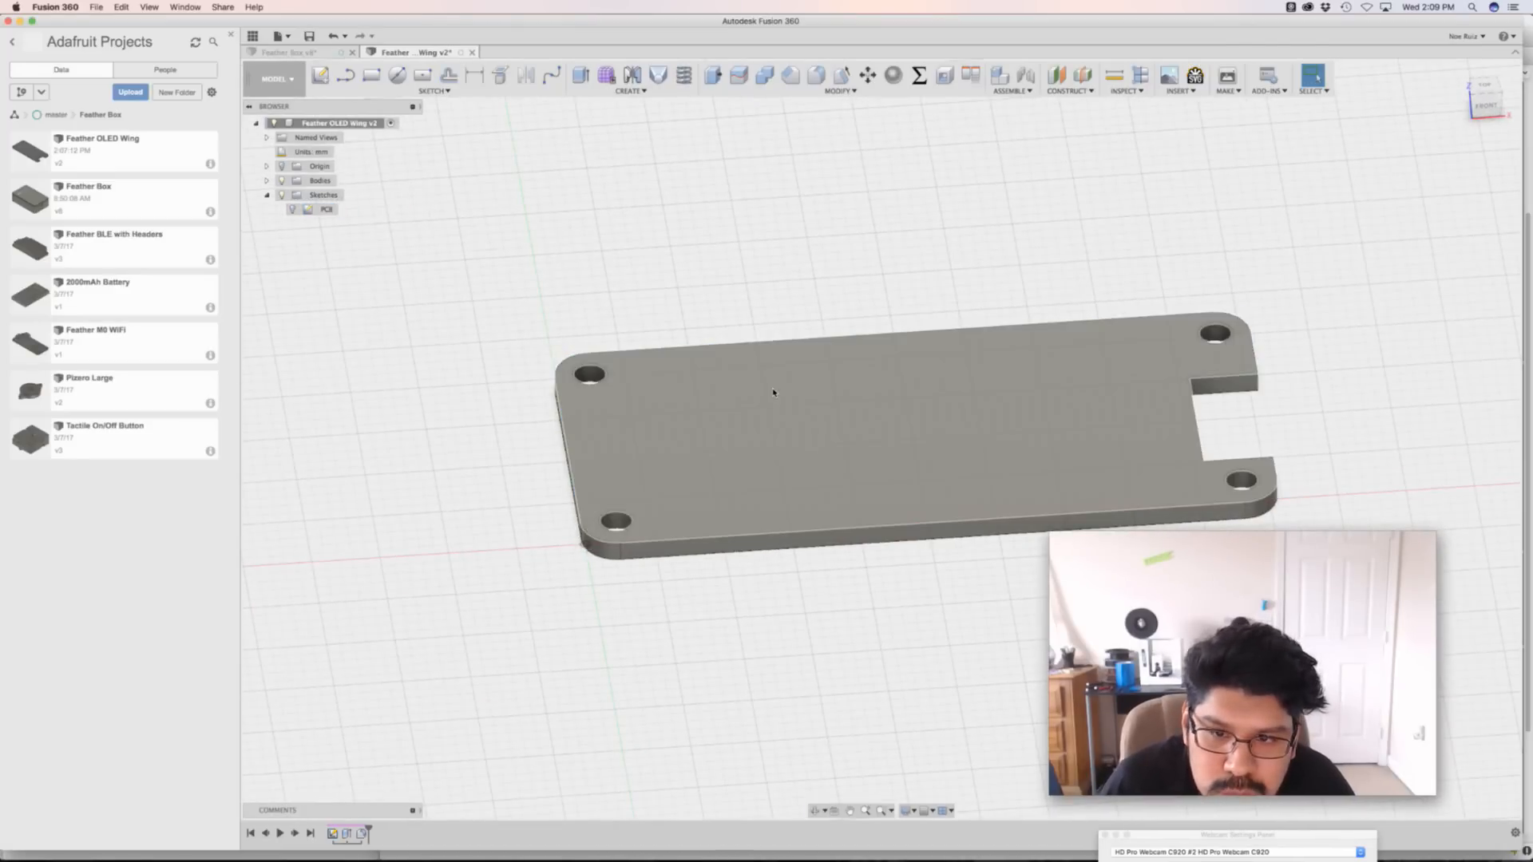
key("p")
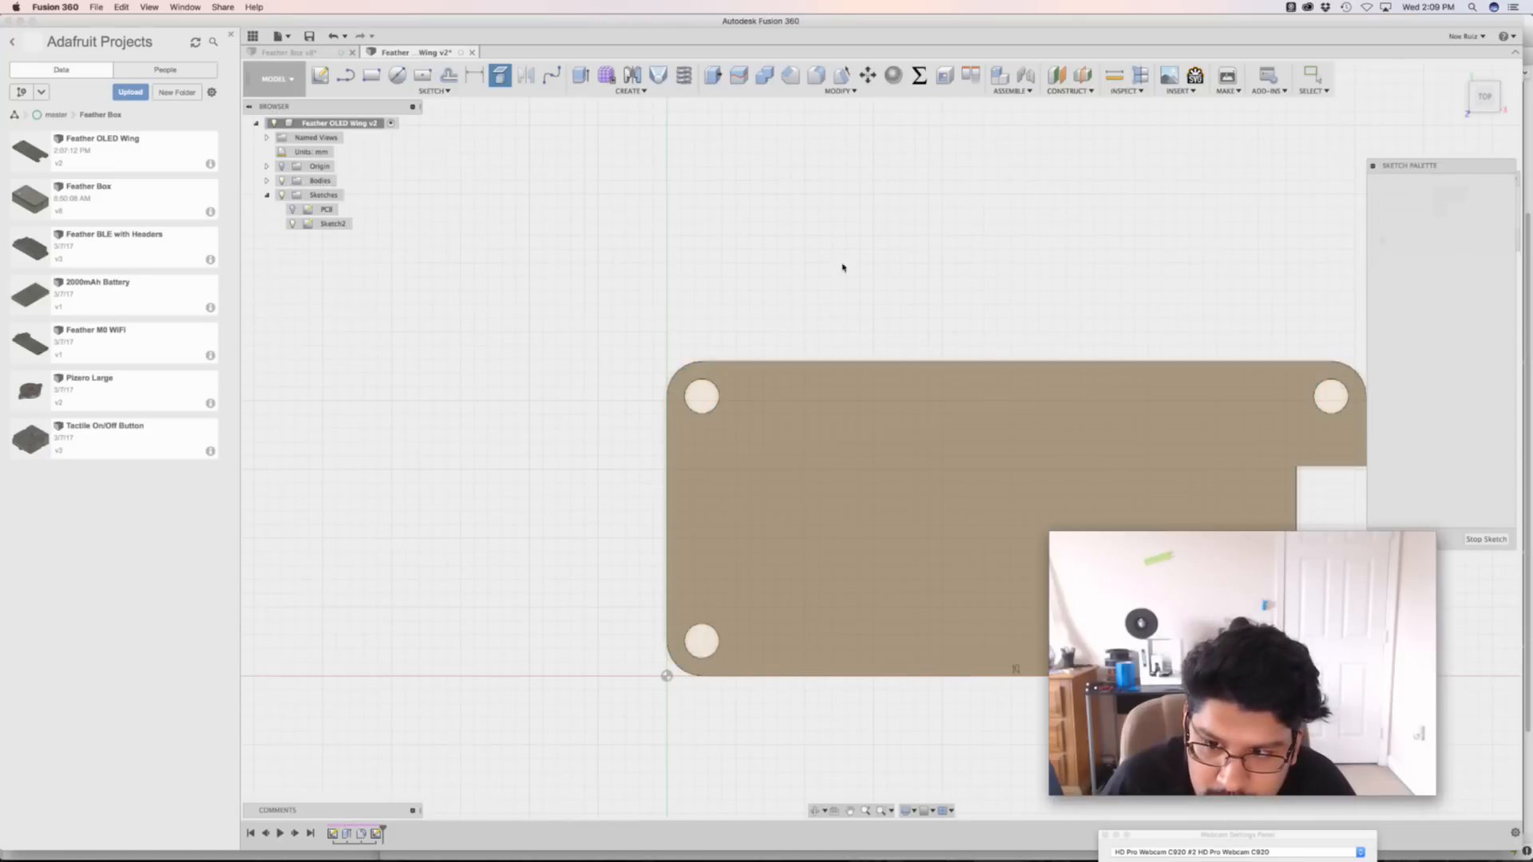
middle_click_drag(872, 303, 684, 207)
key("r")
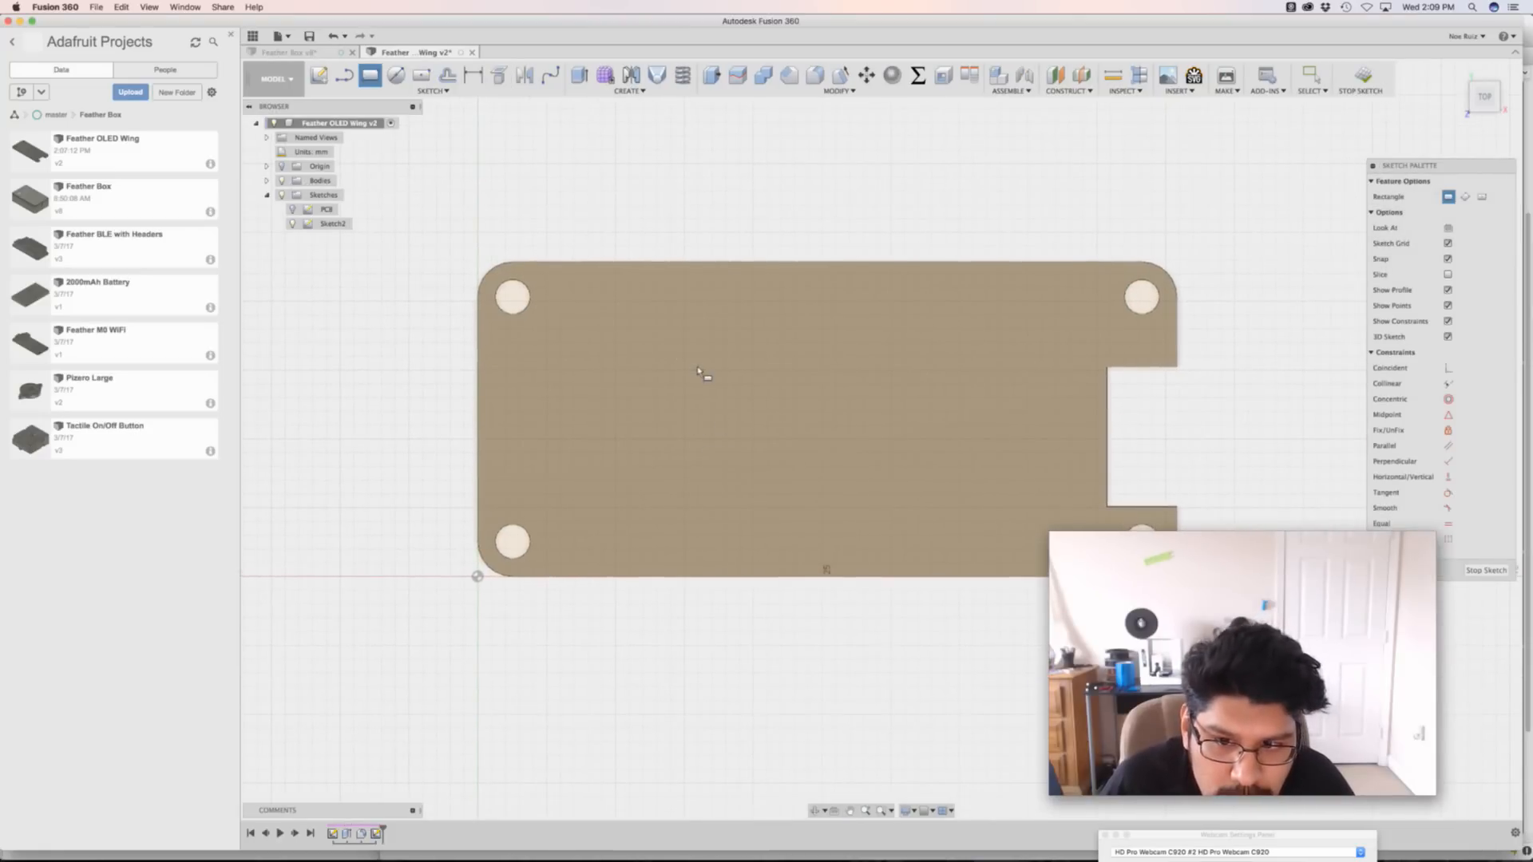
left_click(684, 370)
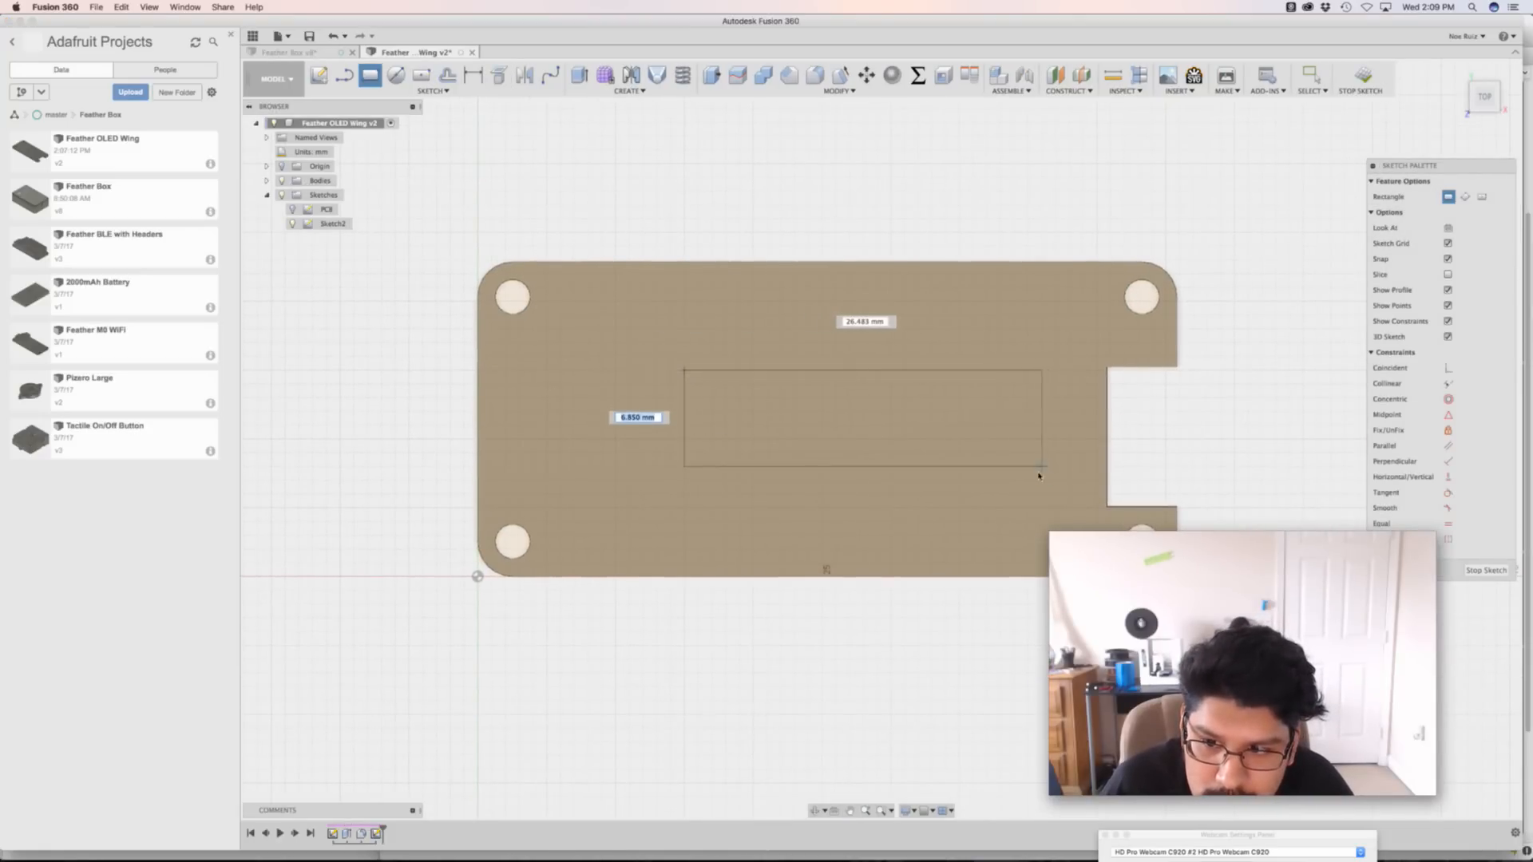
left_click(1027, 480)
Switch to the EAGLE board layout and set the grid size to 0.005 inch
key("super+Tab")
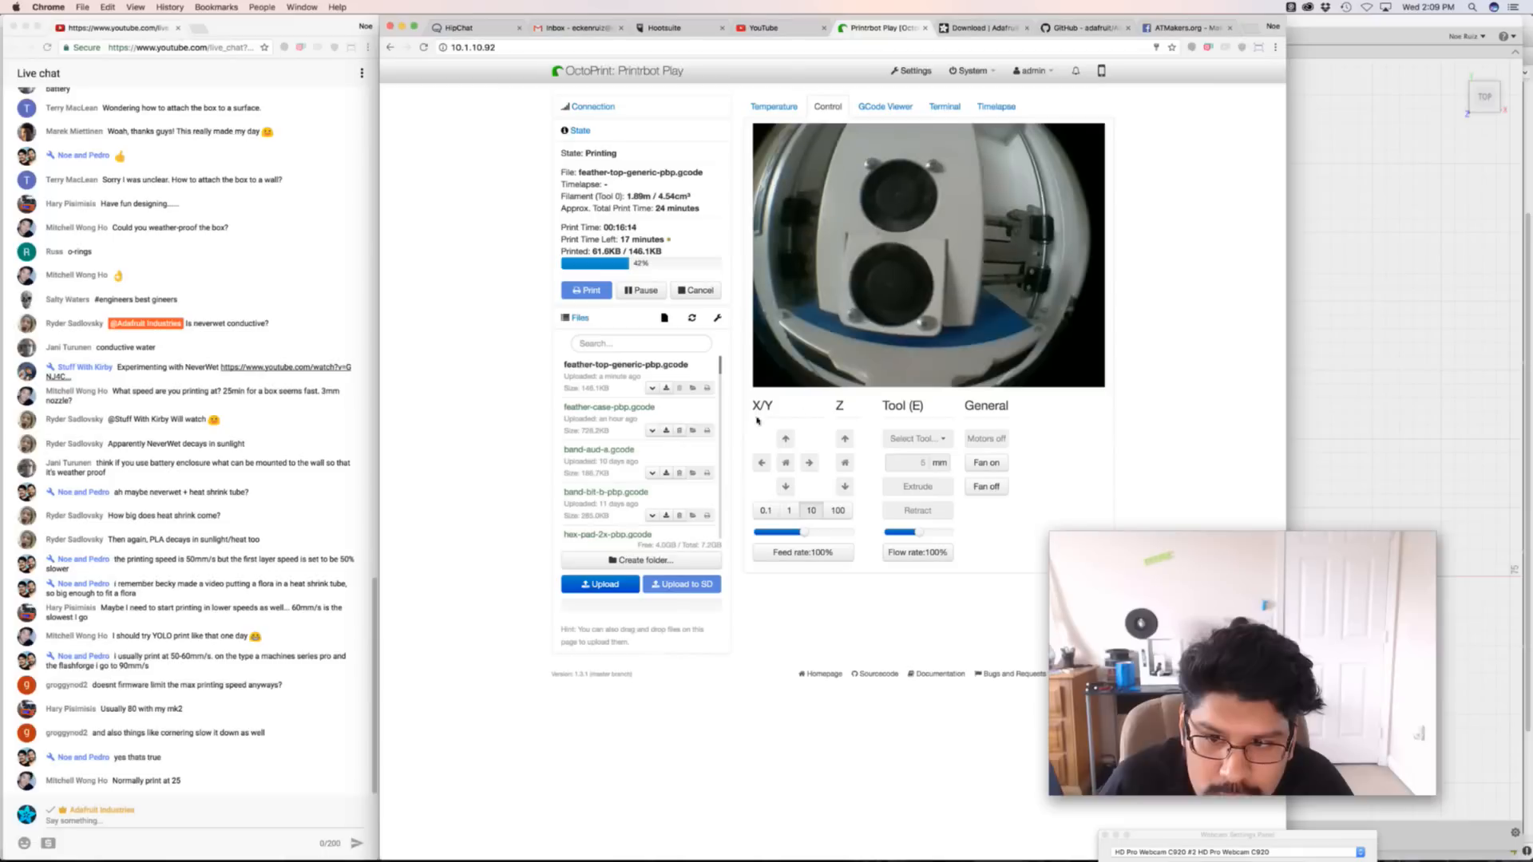
key("super+Tab")
key("super+Tab")
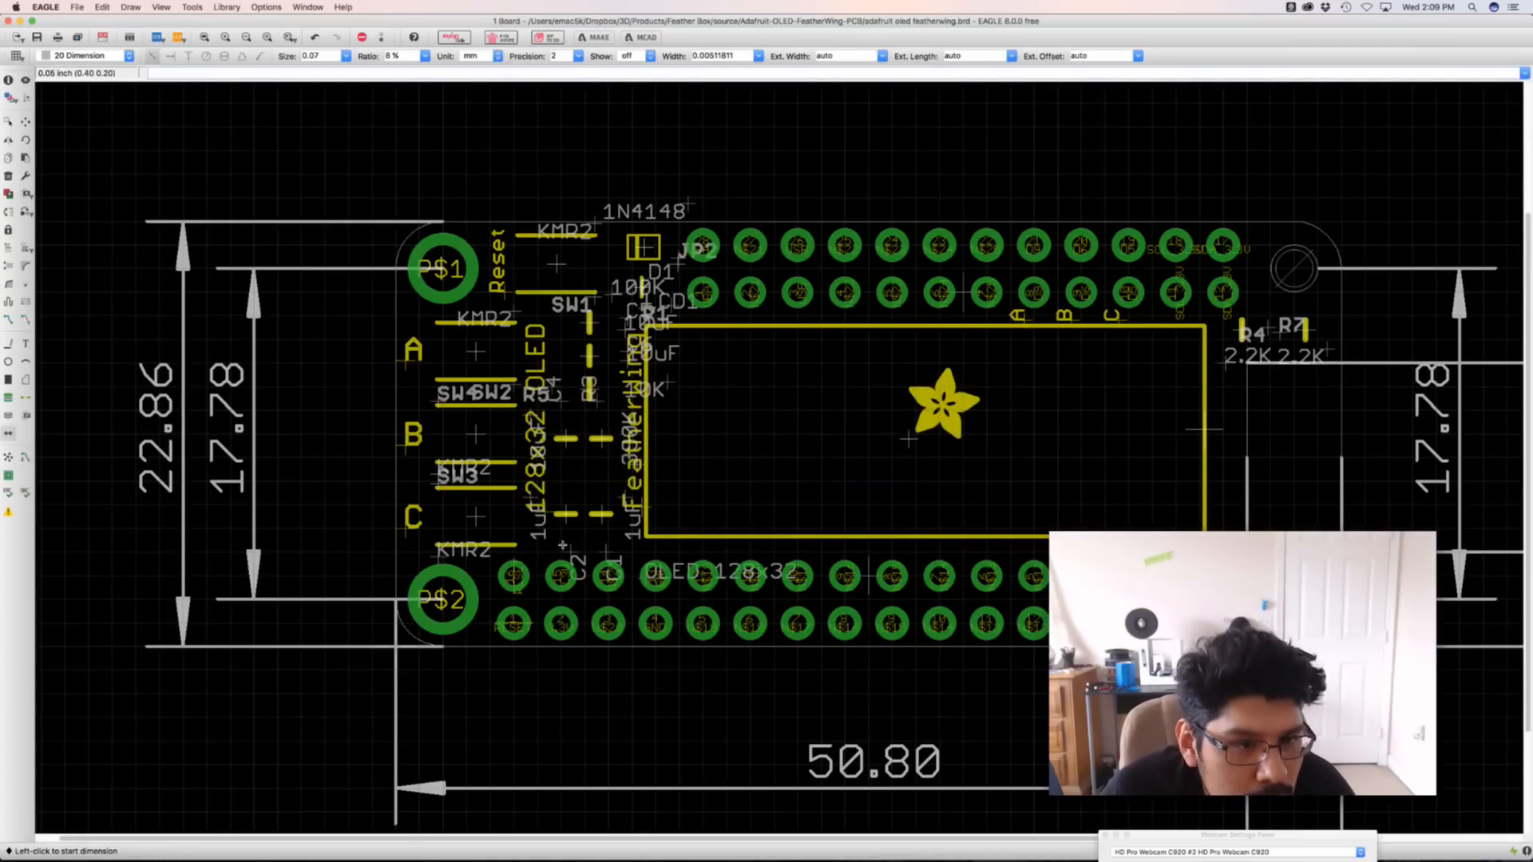
scroll(756, 499, "up", 2)
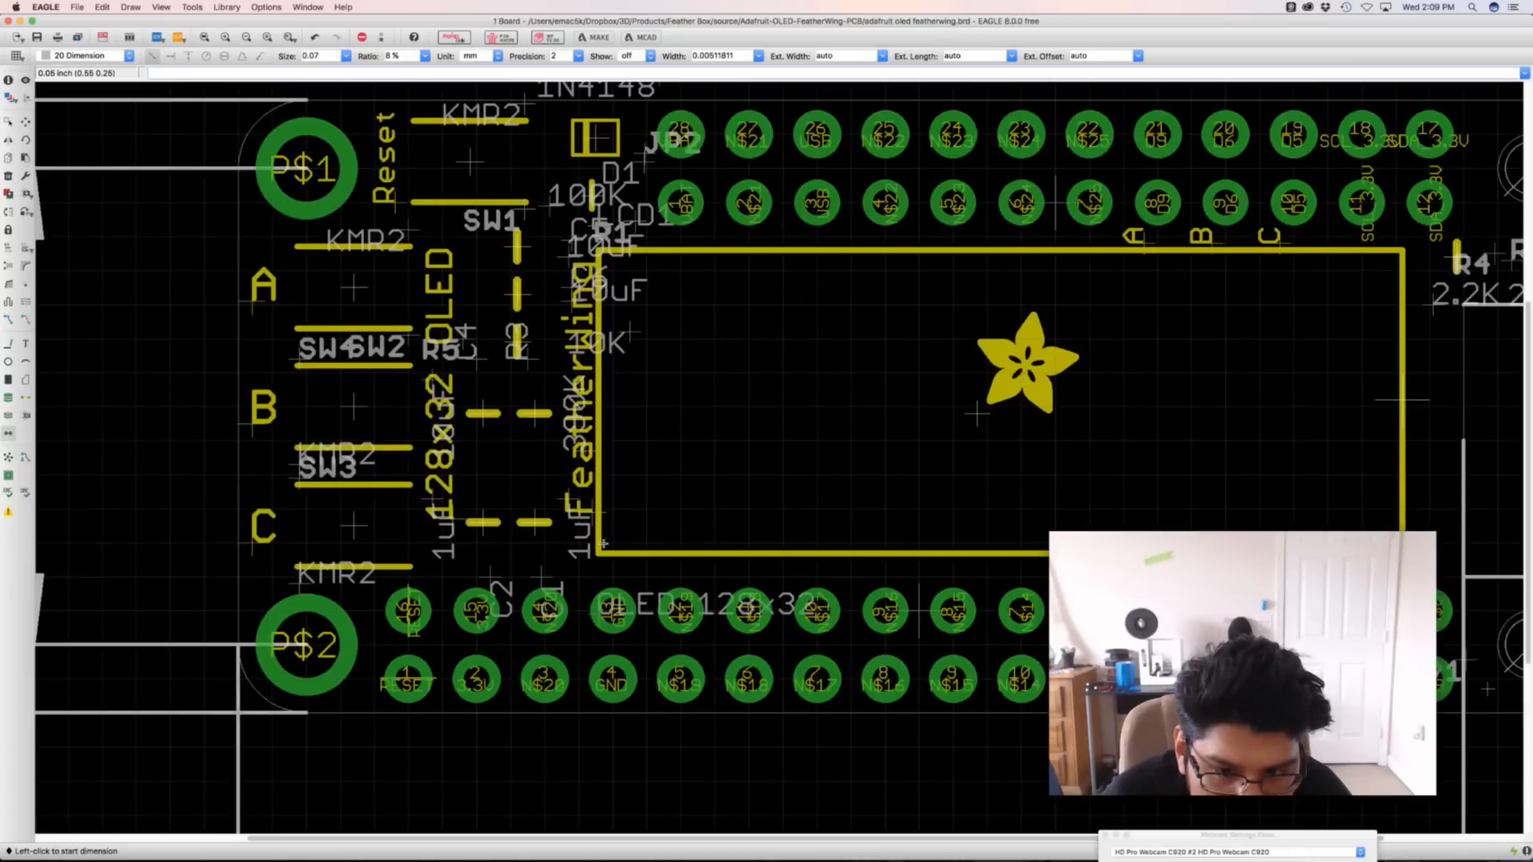
left_click(602, 544)
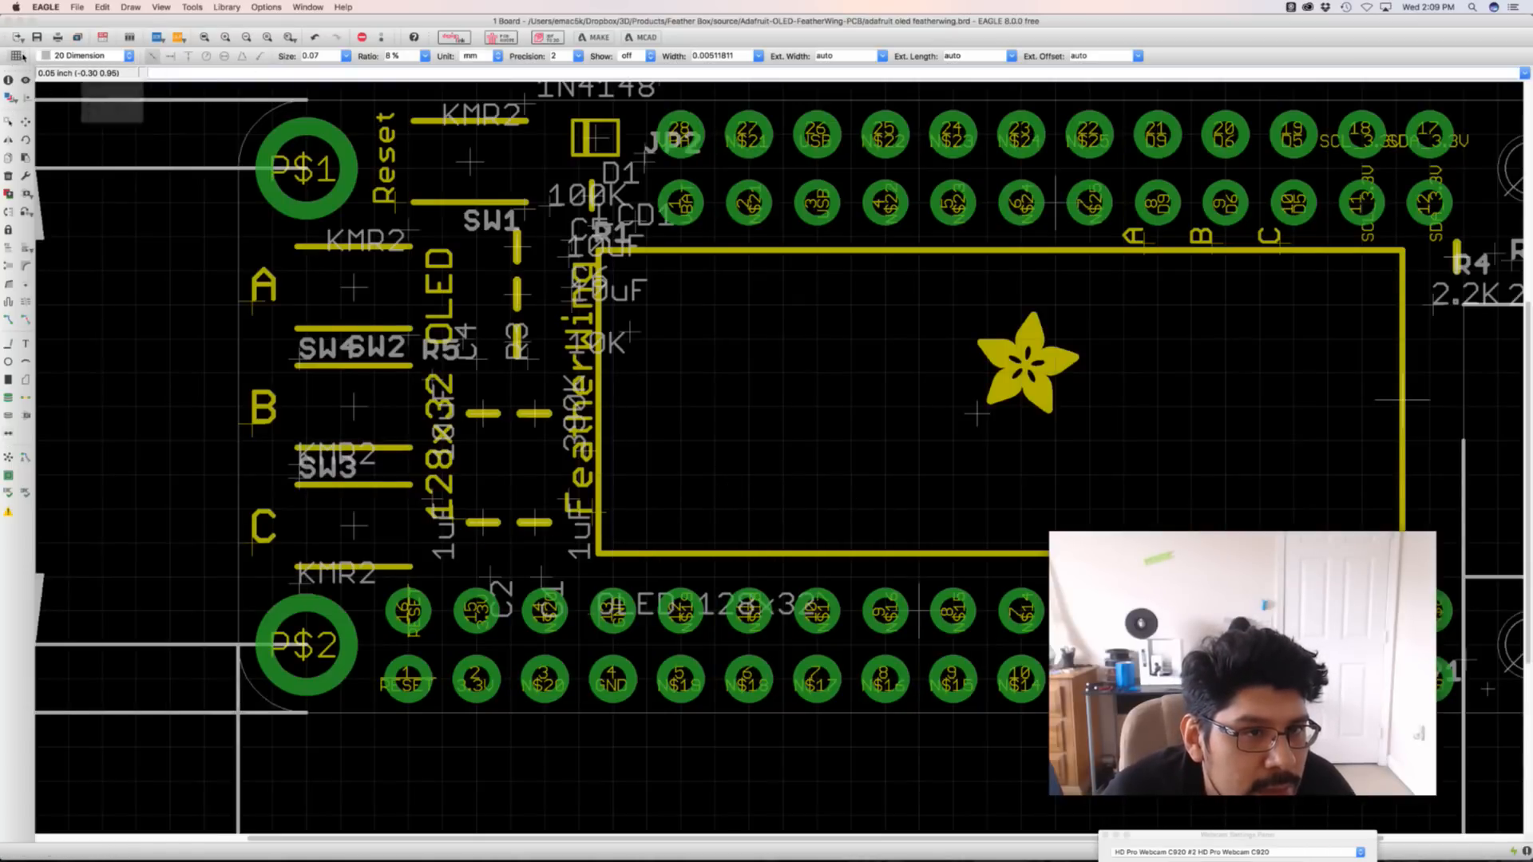
left_click(77, 73)
left_click(83, 95)
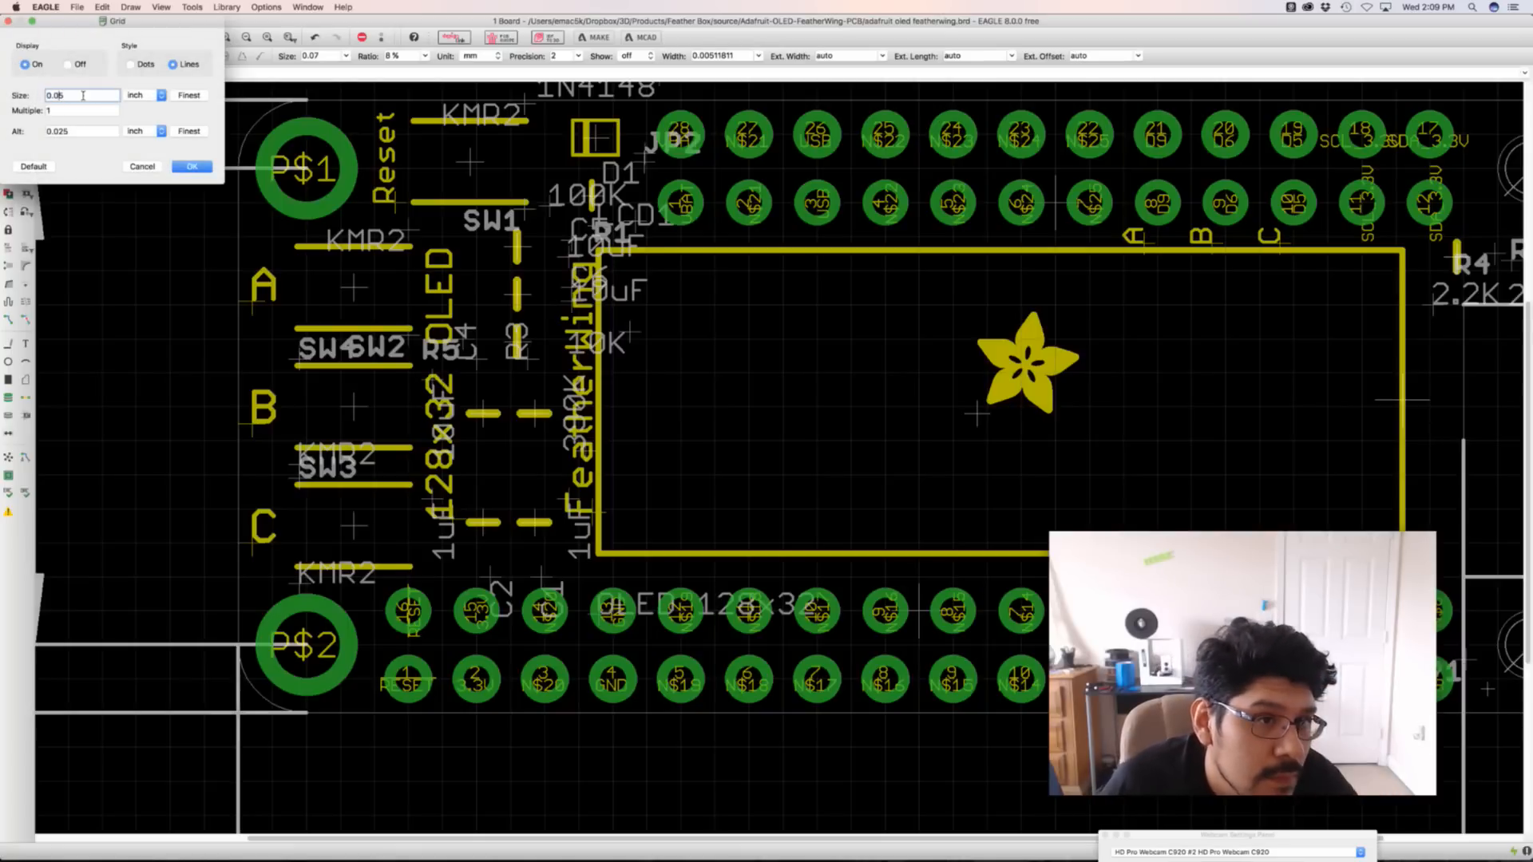
key("Return")
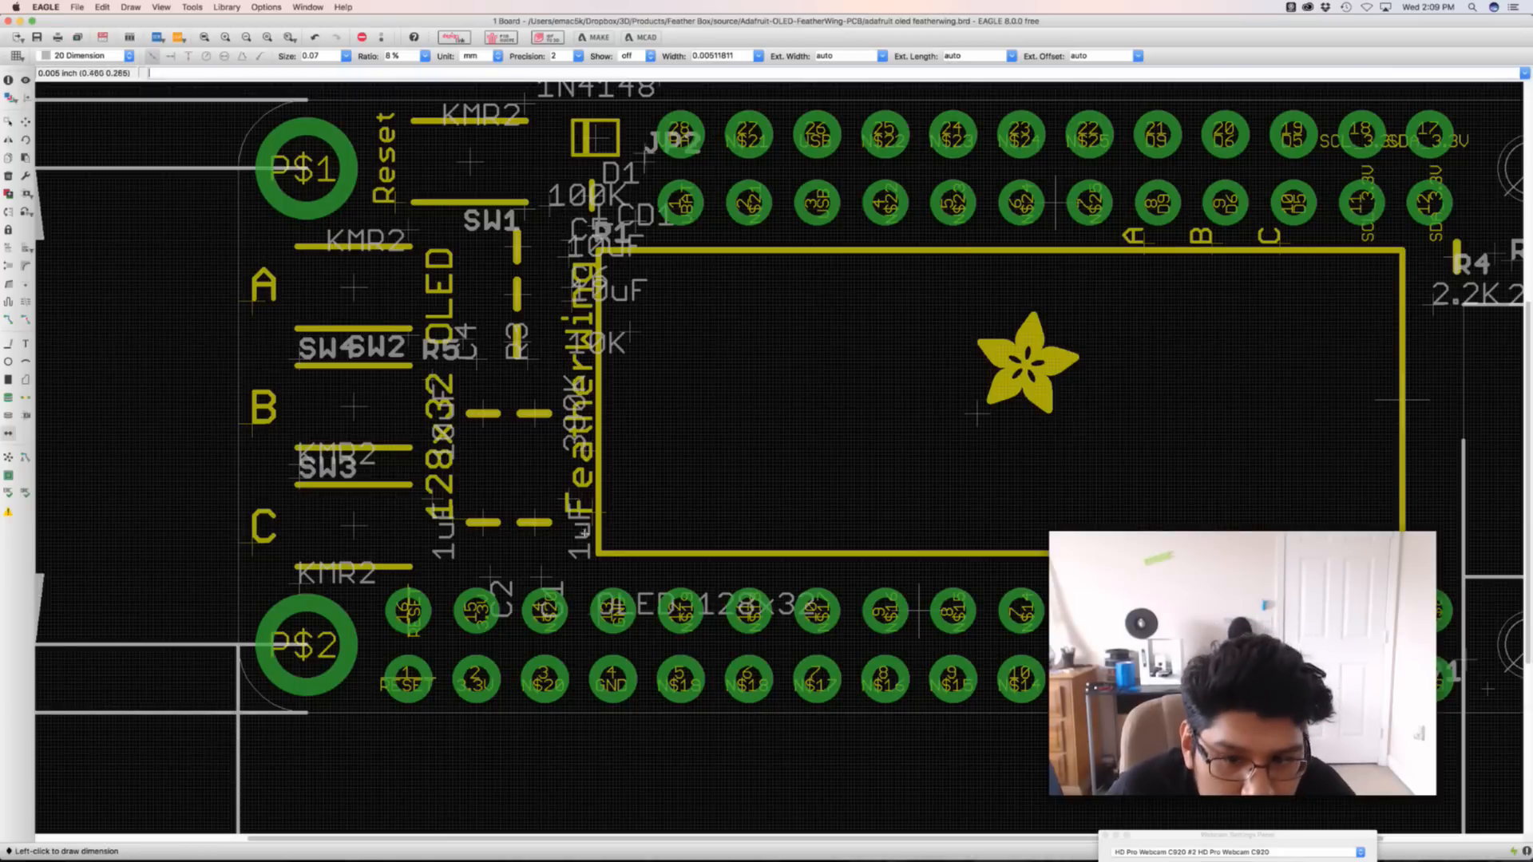
Dimension the width of the OLED outline between its two lower corners, placing the dimension below the board
scroll(611, 563, "down", 3)
scroll(595, 559, "up", 8)
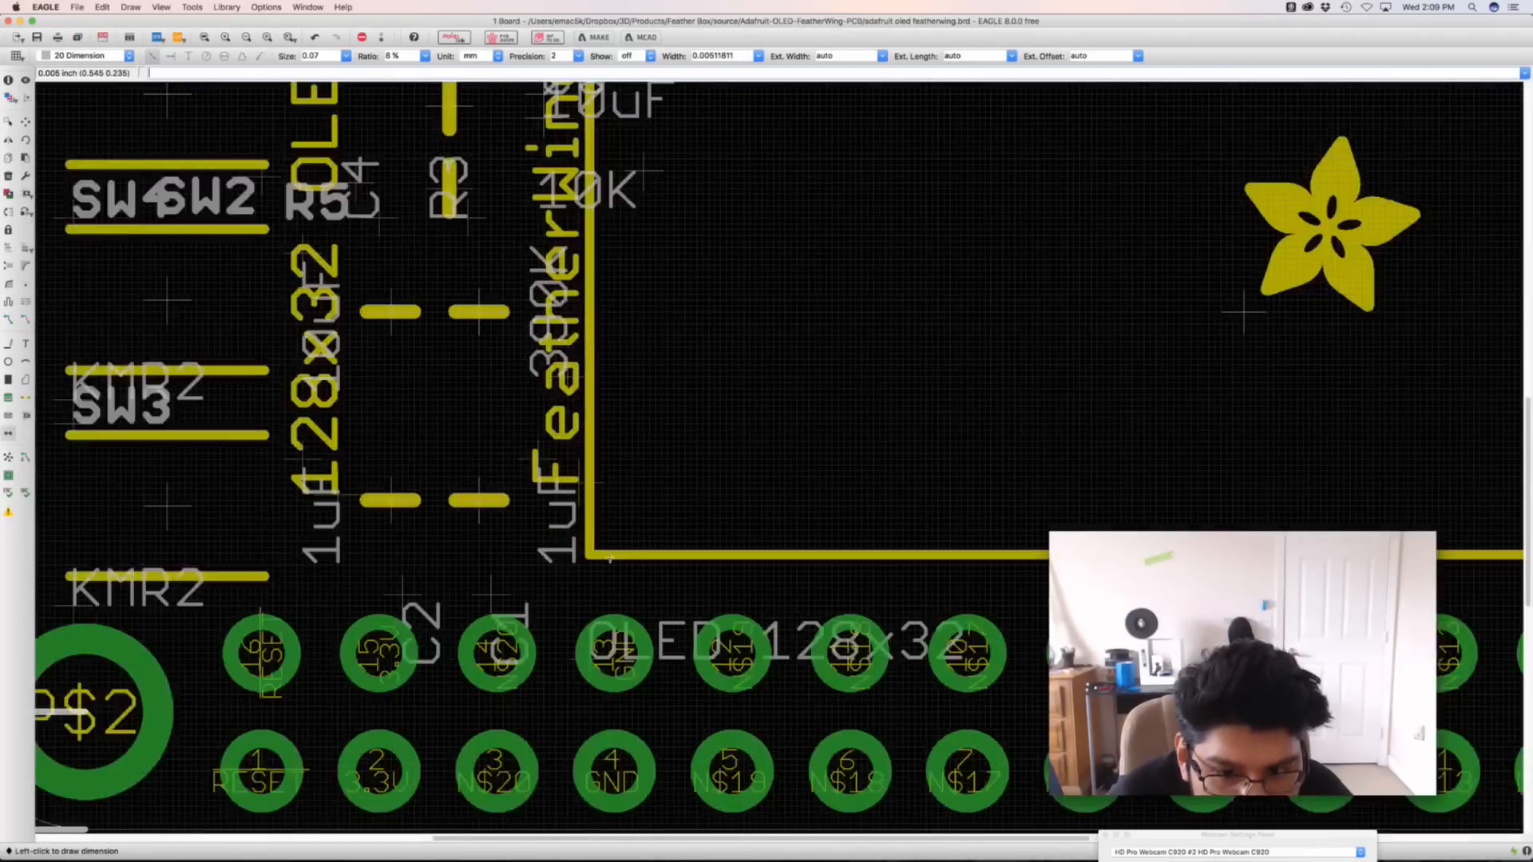
left_click(576, 545)
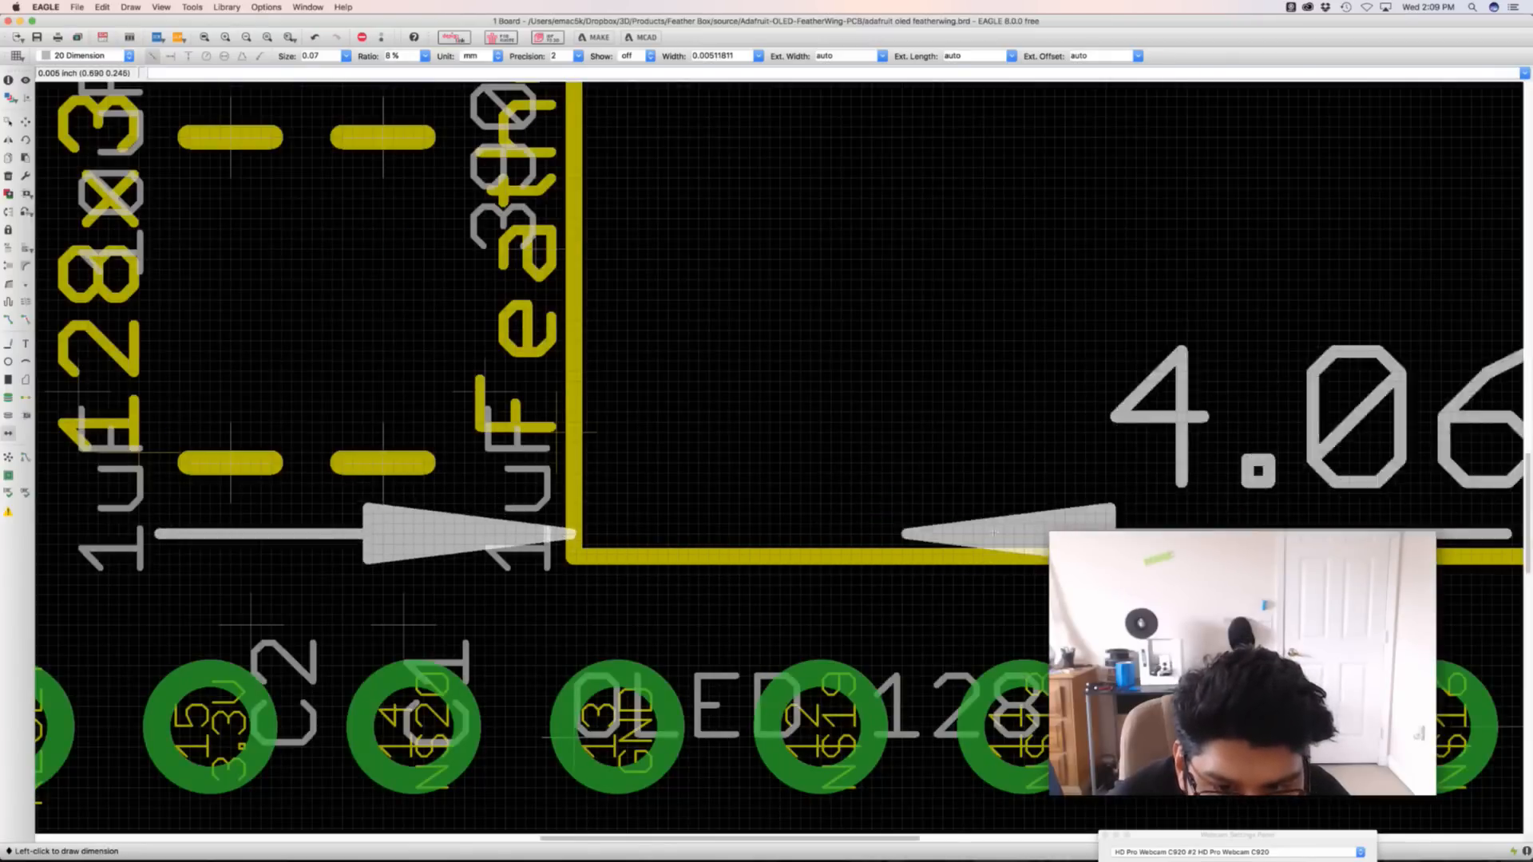
middle_click_drag(1260, 502, 222, 558)
middle_click_drag(1220, 515, 376, 543)
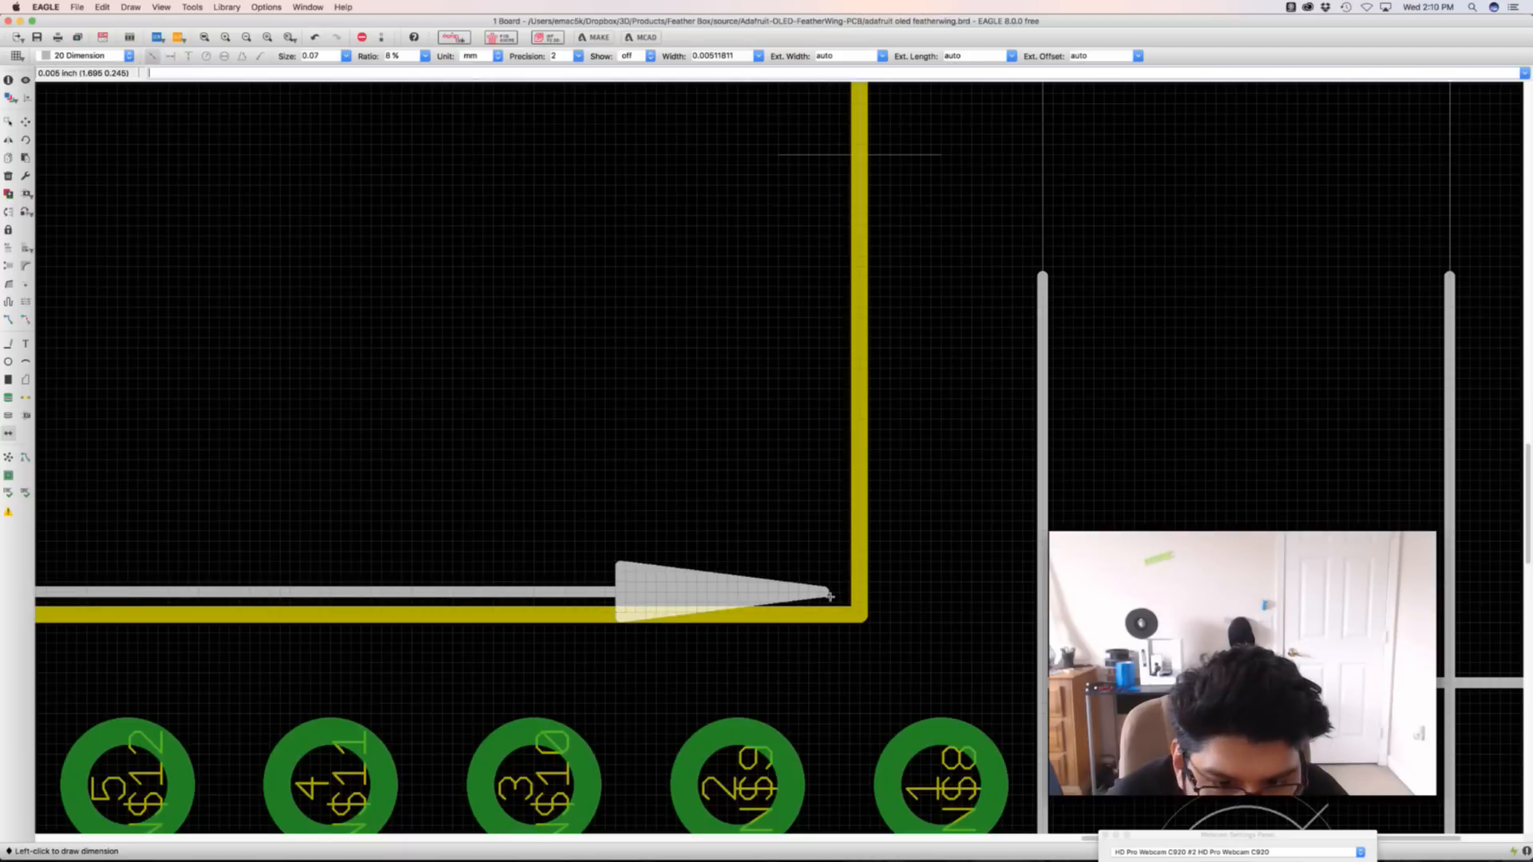
scroll(856, 593, "up", 3)
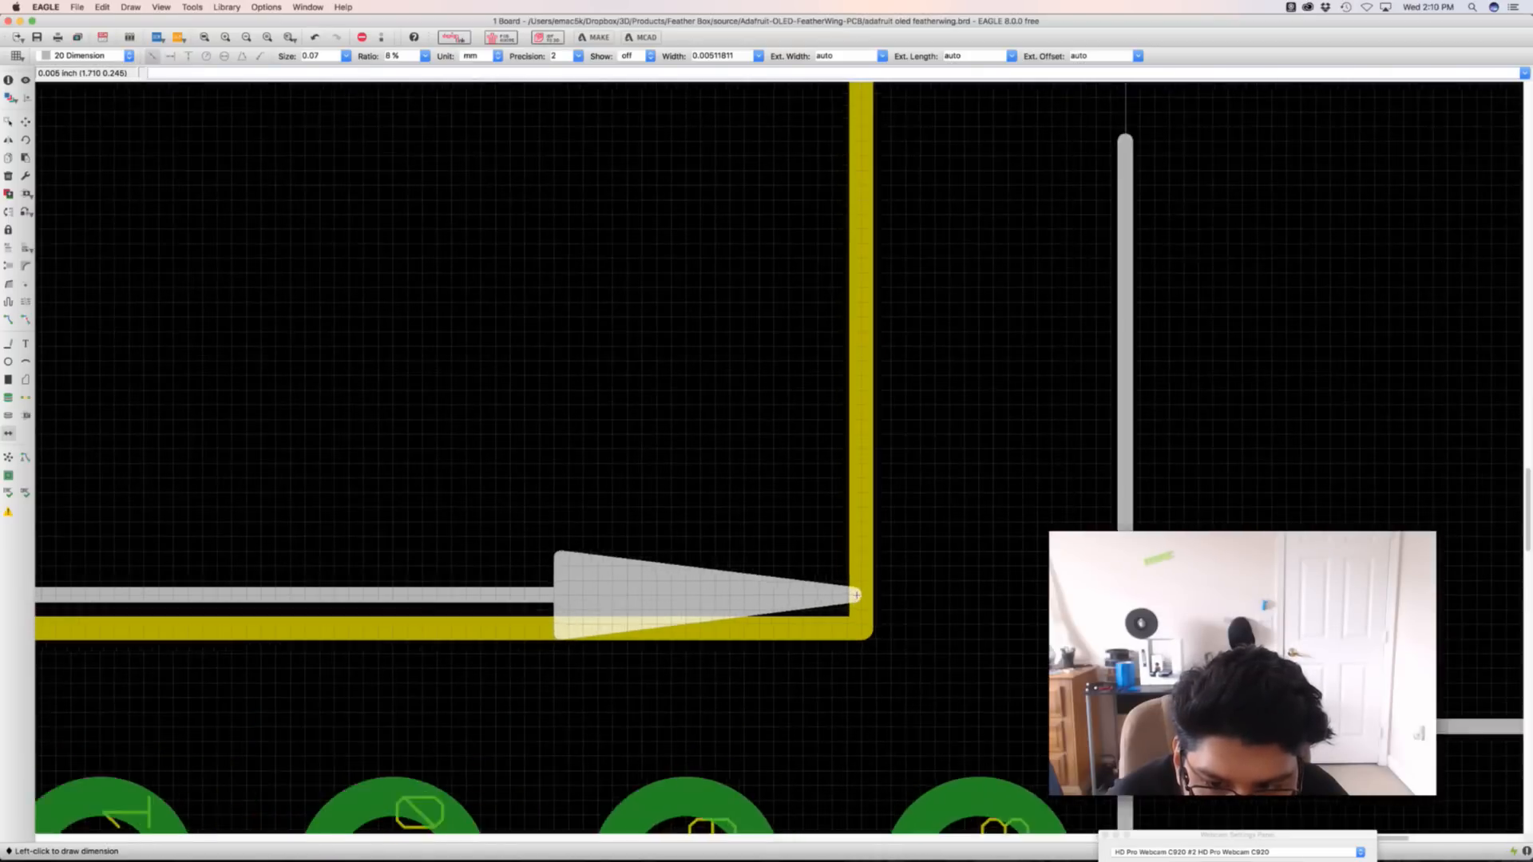
scroll(856, 593, "down", 8)
left_click(856, 593)
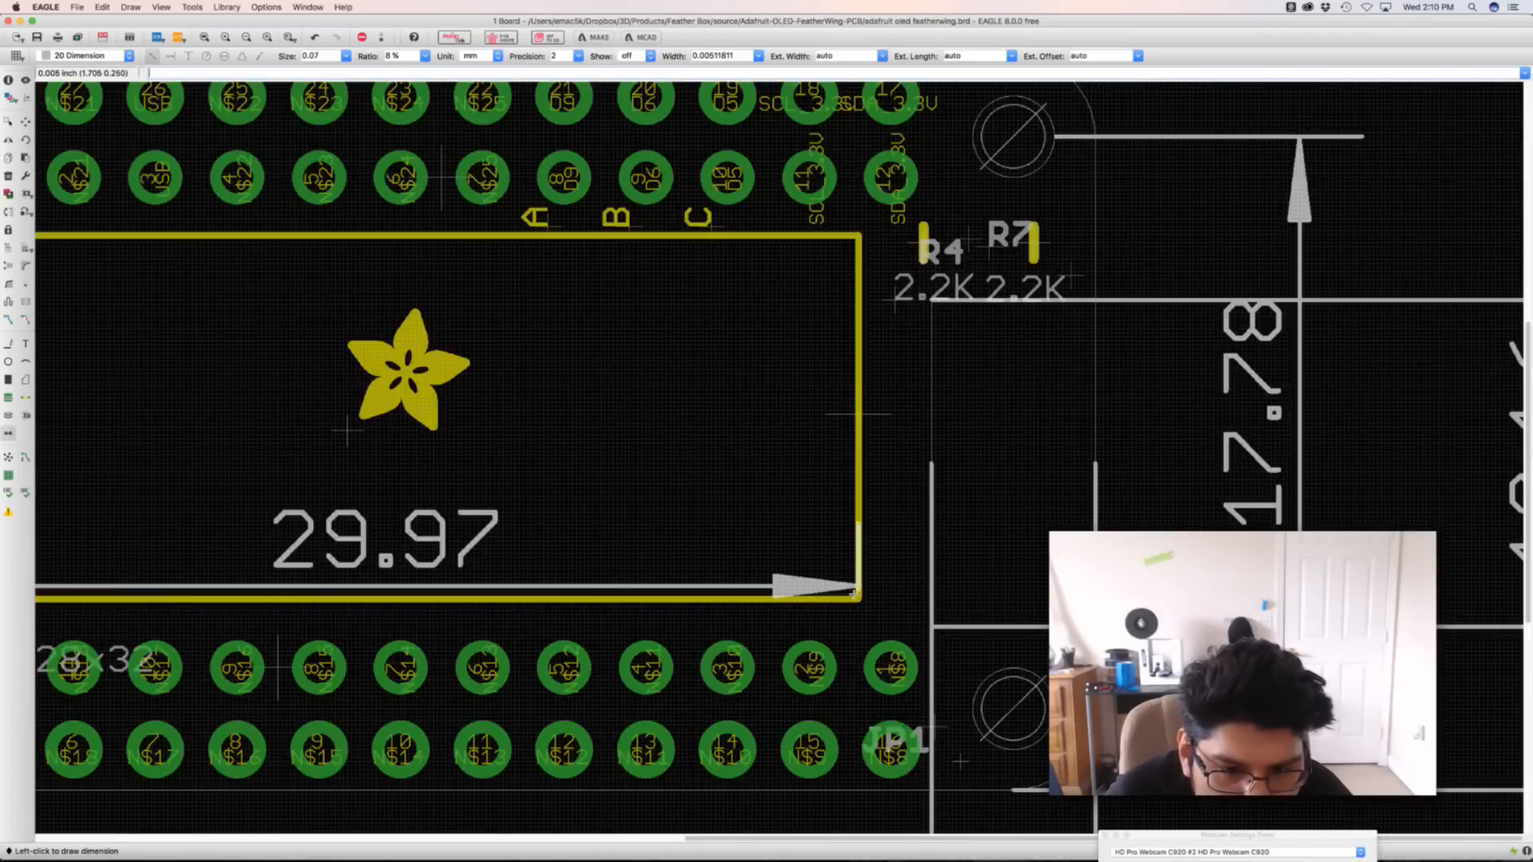
scroll(855, 593, "down", 3)
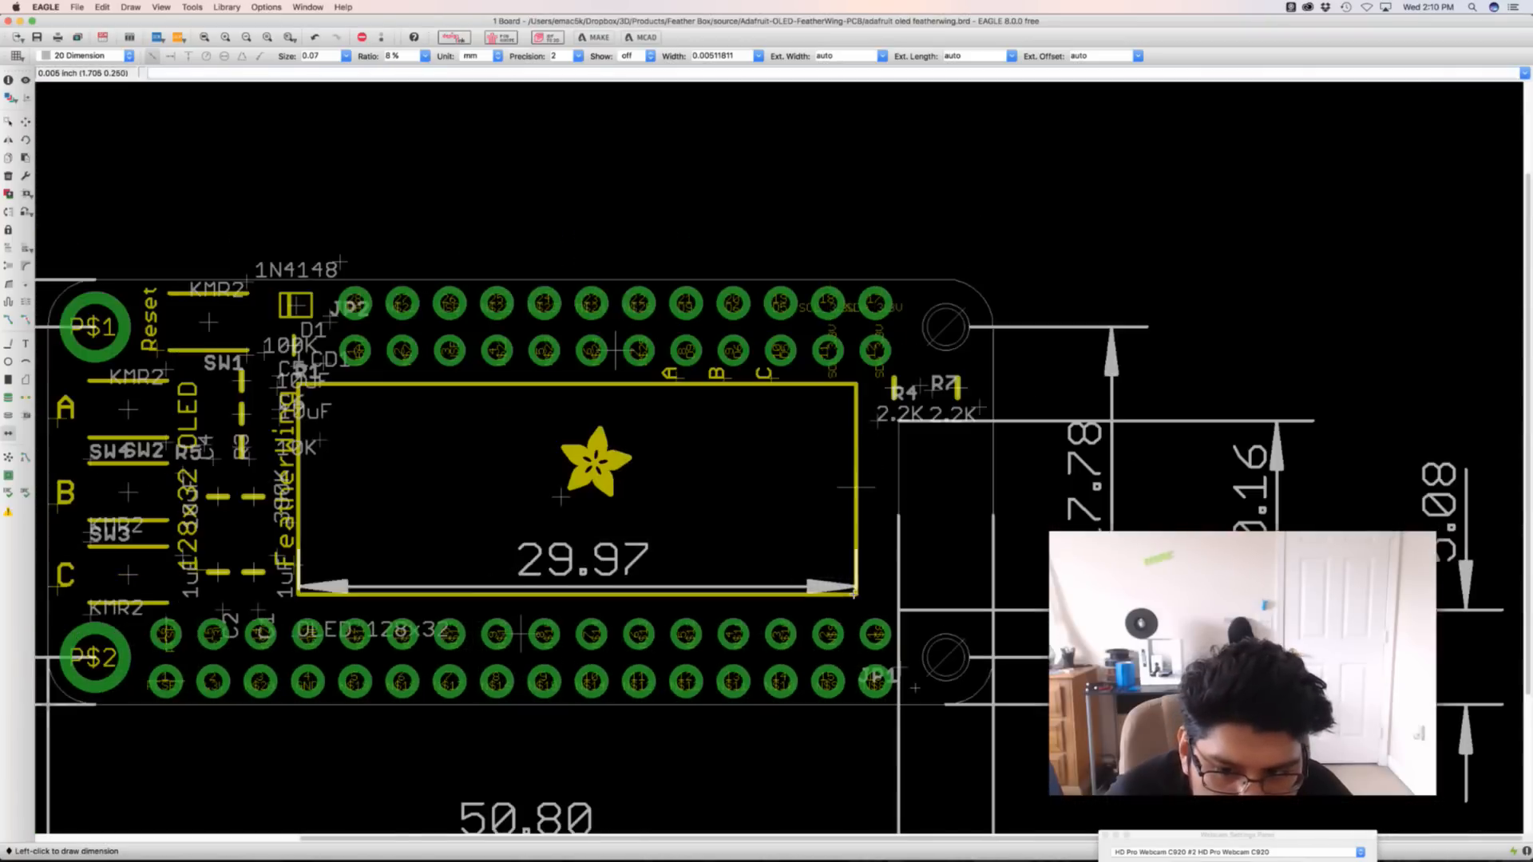
left_click(665, 776)
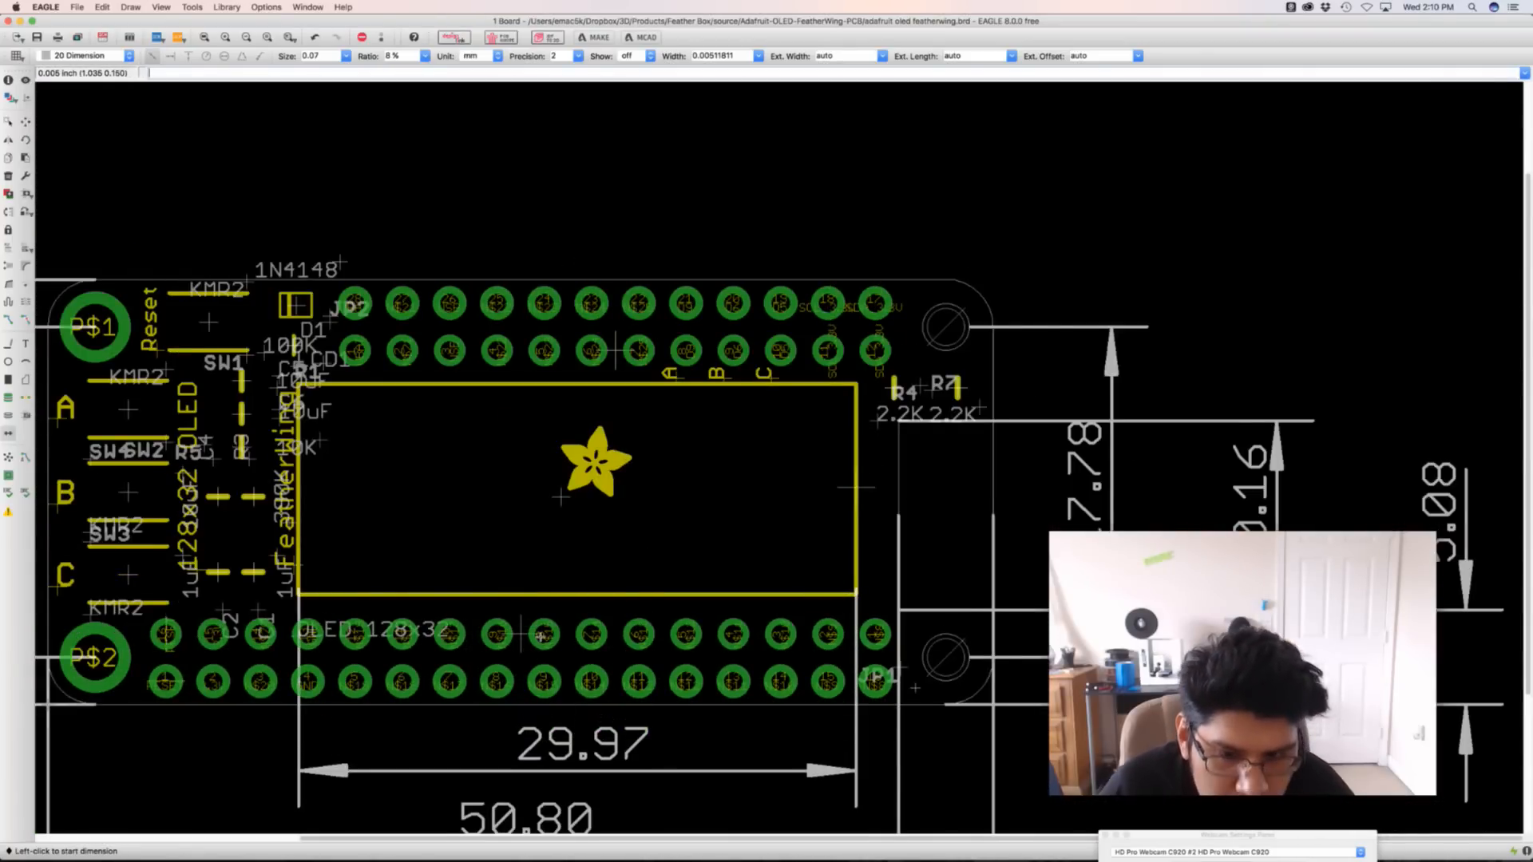
Inspect the properties of the OLED display component in the EAGLE board layout, including its package and library
middle_click_drag(539, 636, 637, 601)
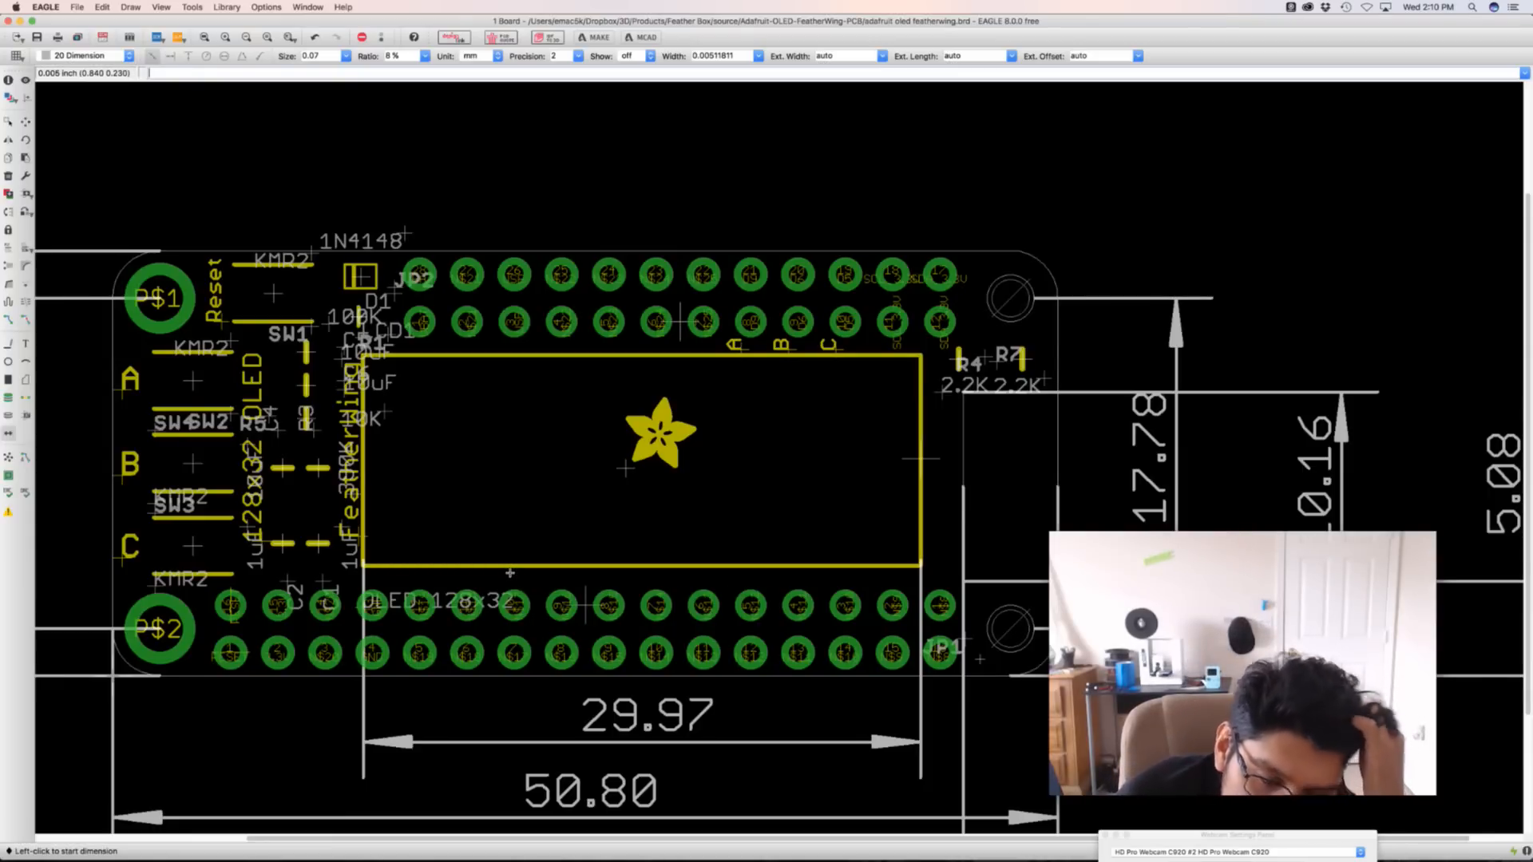
left_click(8, 80)
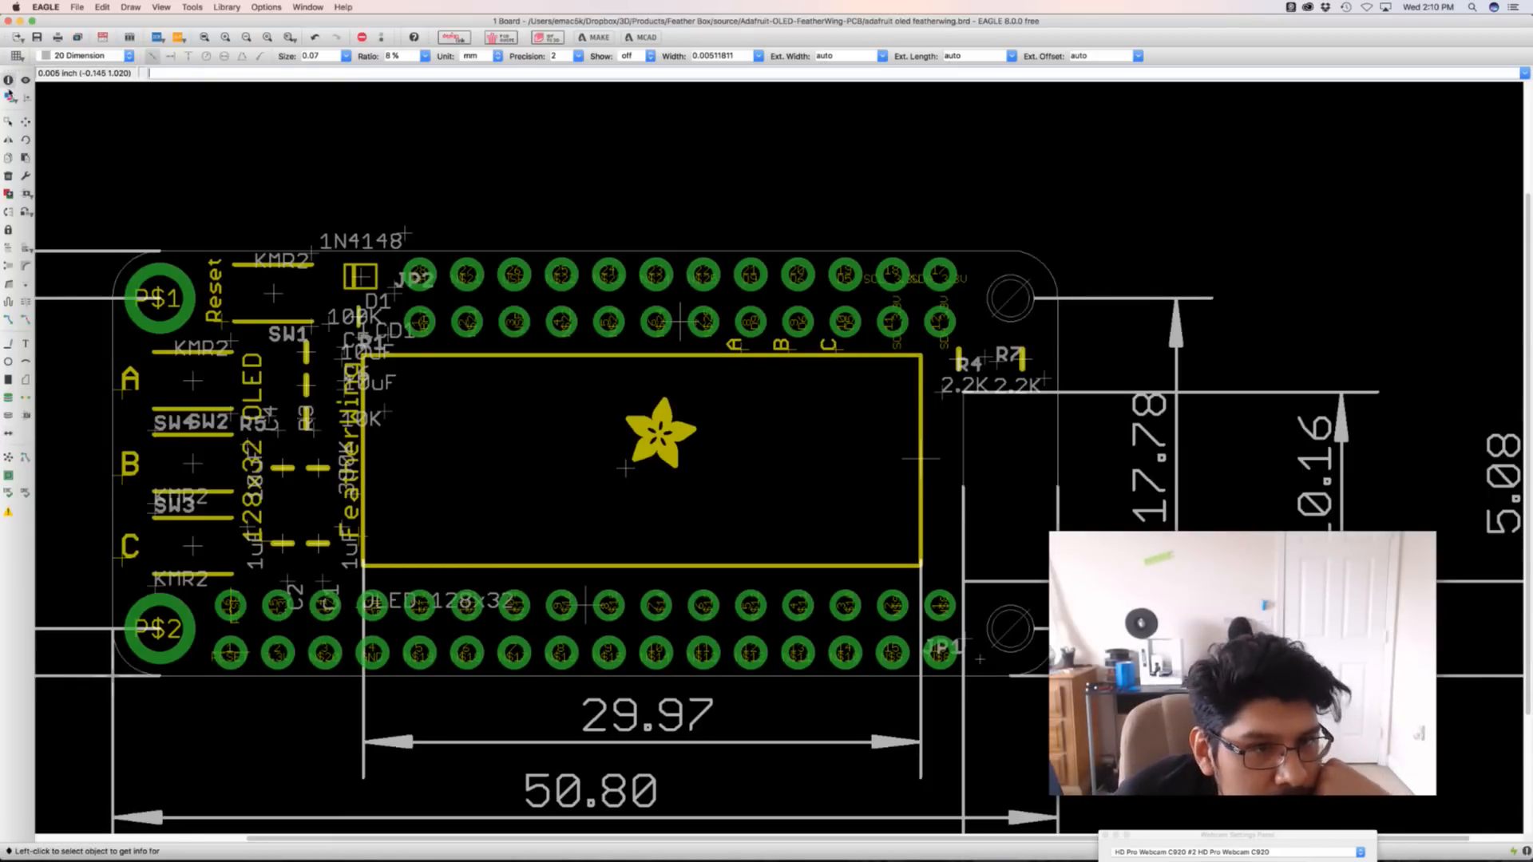
left_click(922, 460)
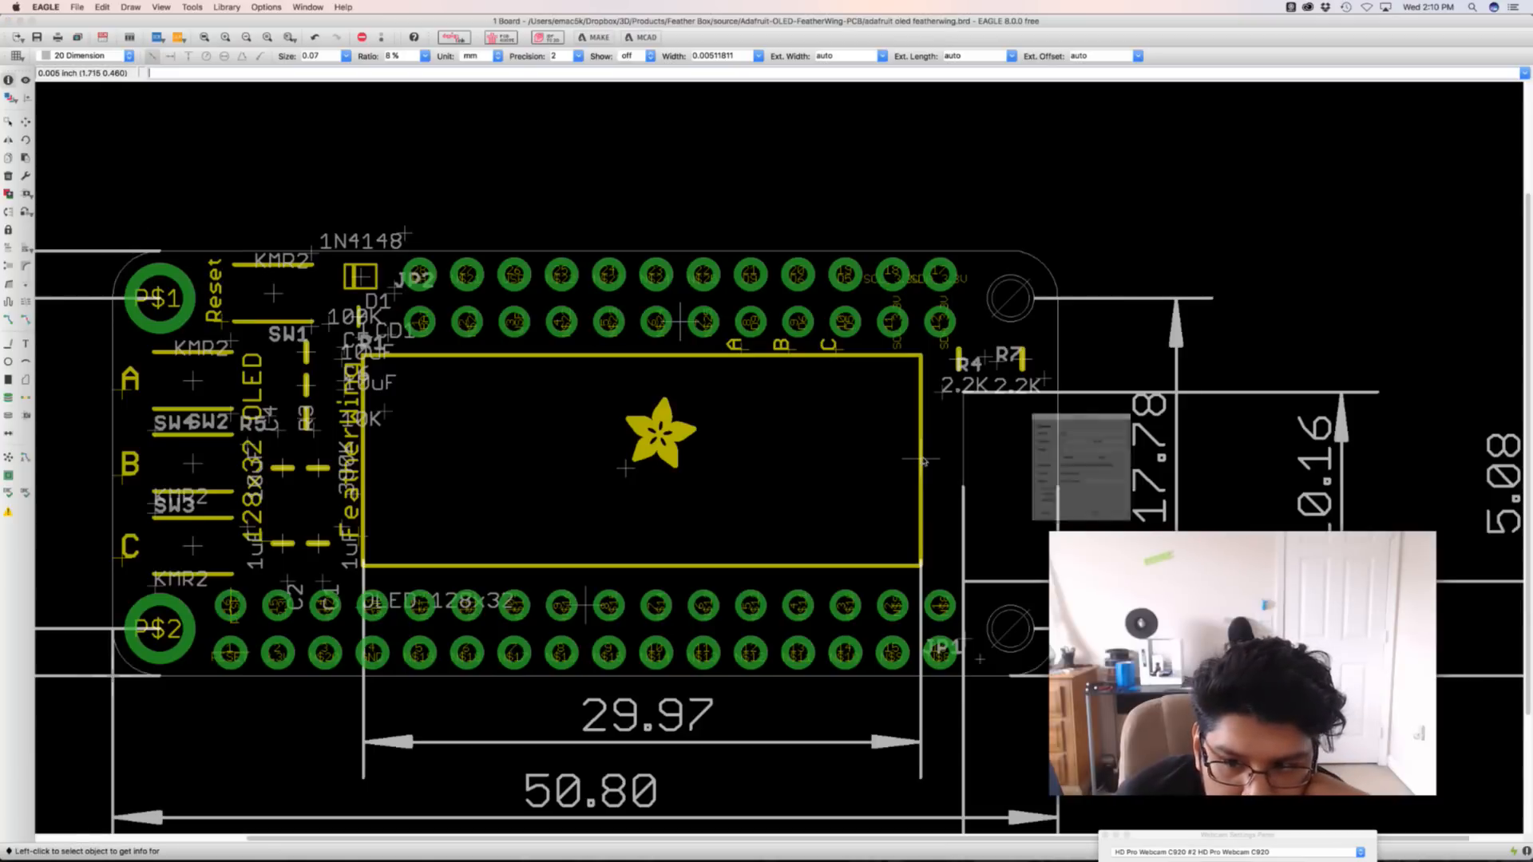
double_click(1070, 409)
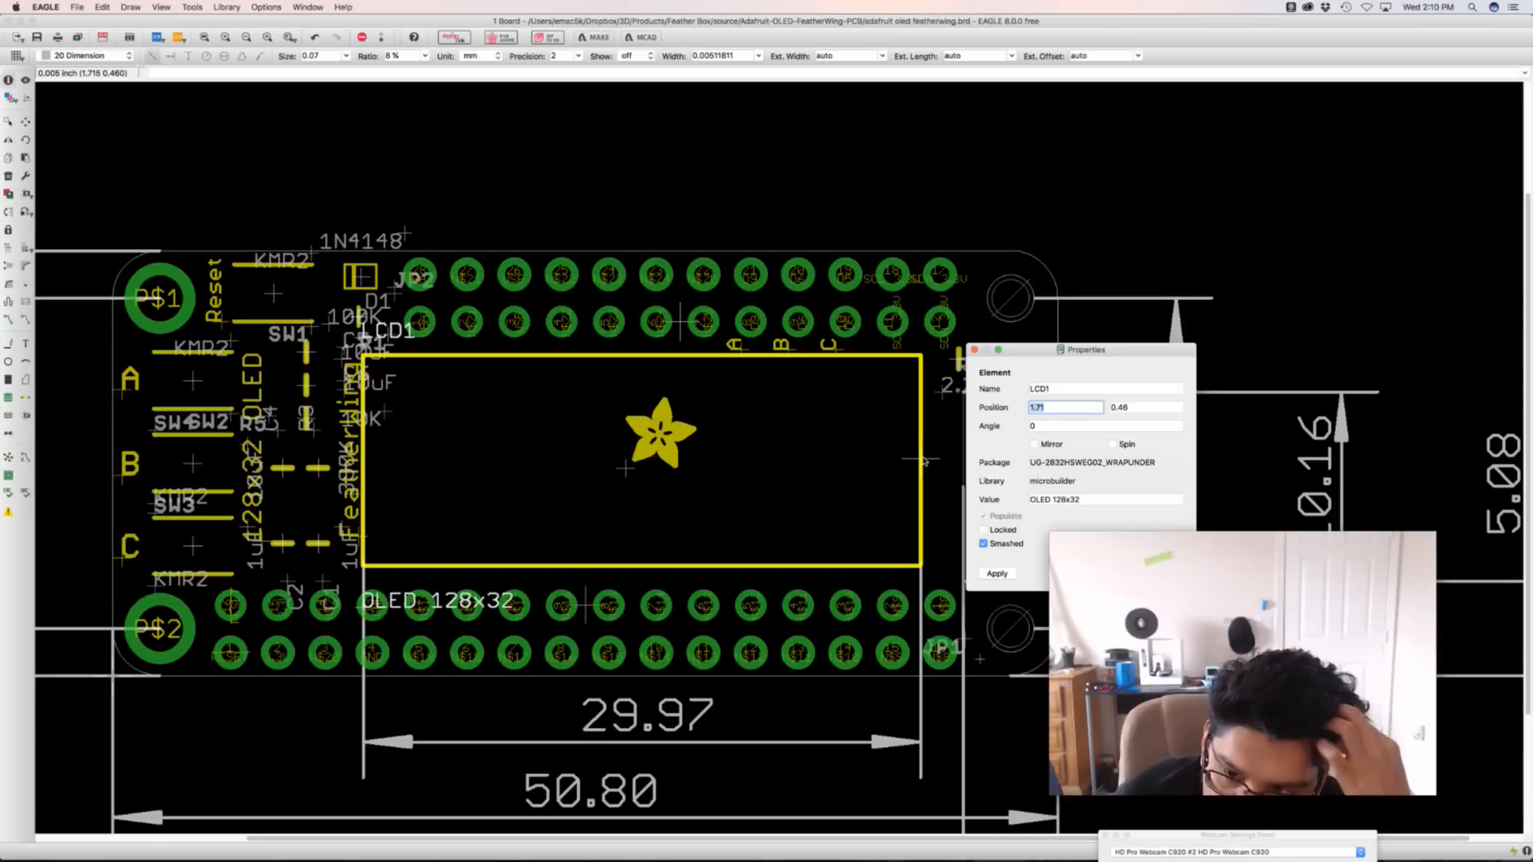
left_click_drag(1083, 464, 1018, 480)
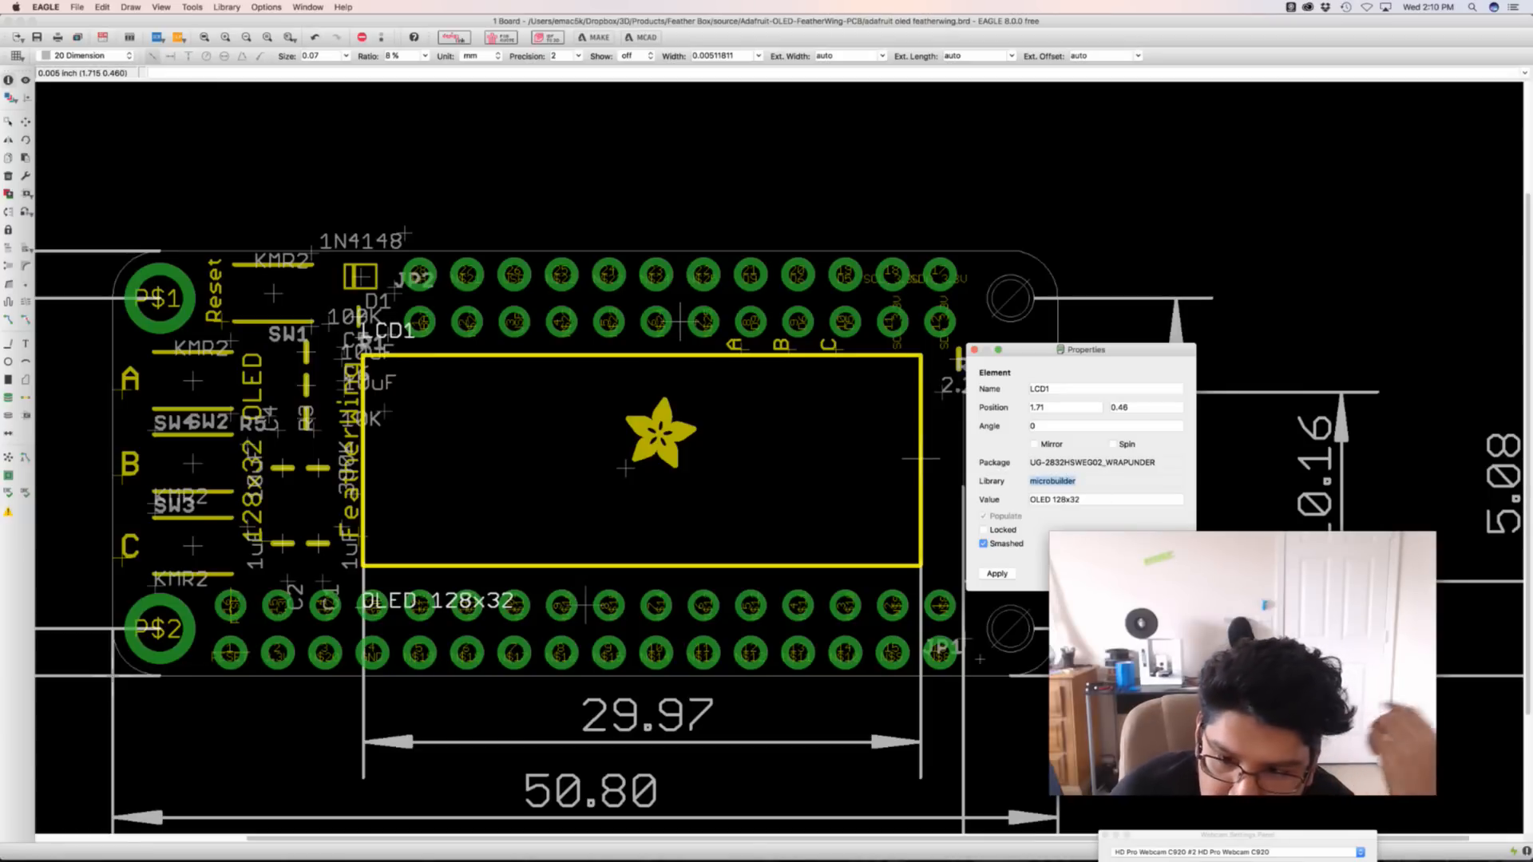
key("Escape")
Switch to Fusion 360, dimension the display rectangle's width at 29.97 mm and add a height dimension beside its short edge
middle_click_drag(747, 522, 860, 367)
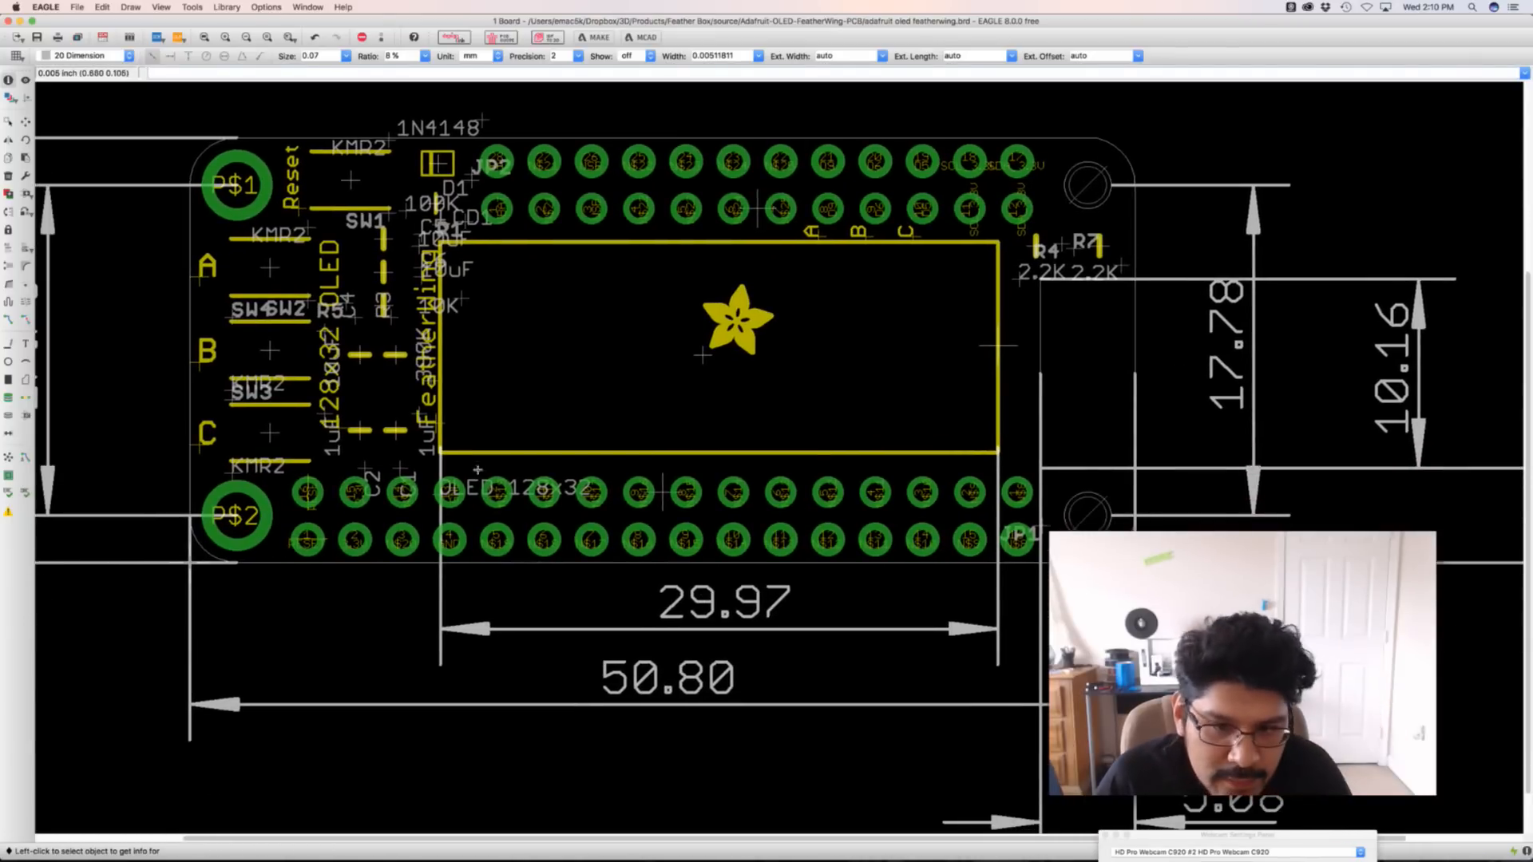
scroll(709, 629, "up", 1)
scroll(709, 629, "up", 1)
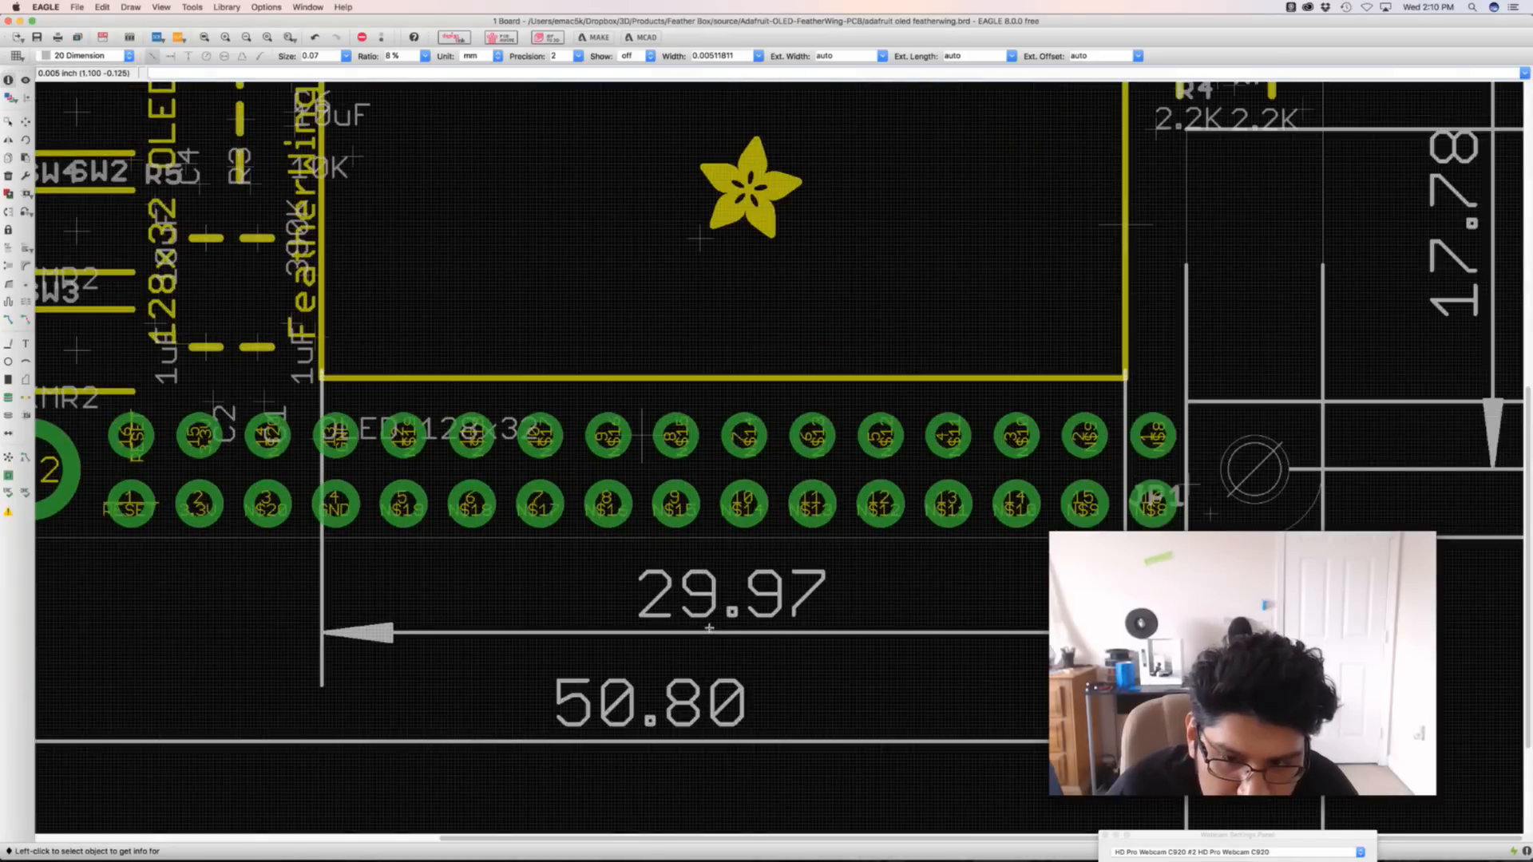
key("super+Tab")
key("super+Tab")
key("super+Tab")
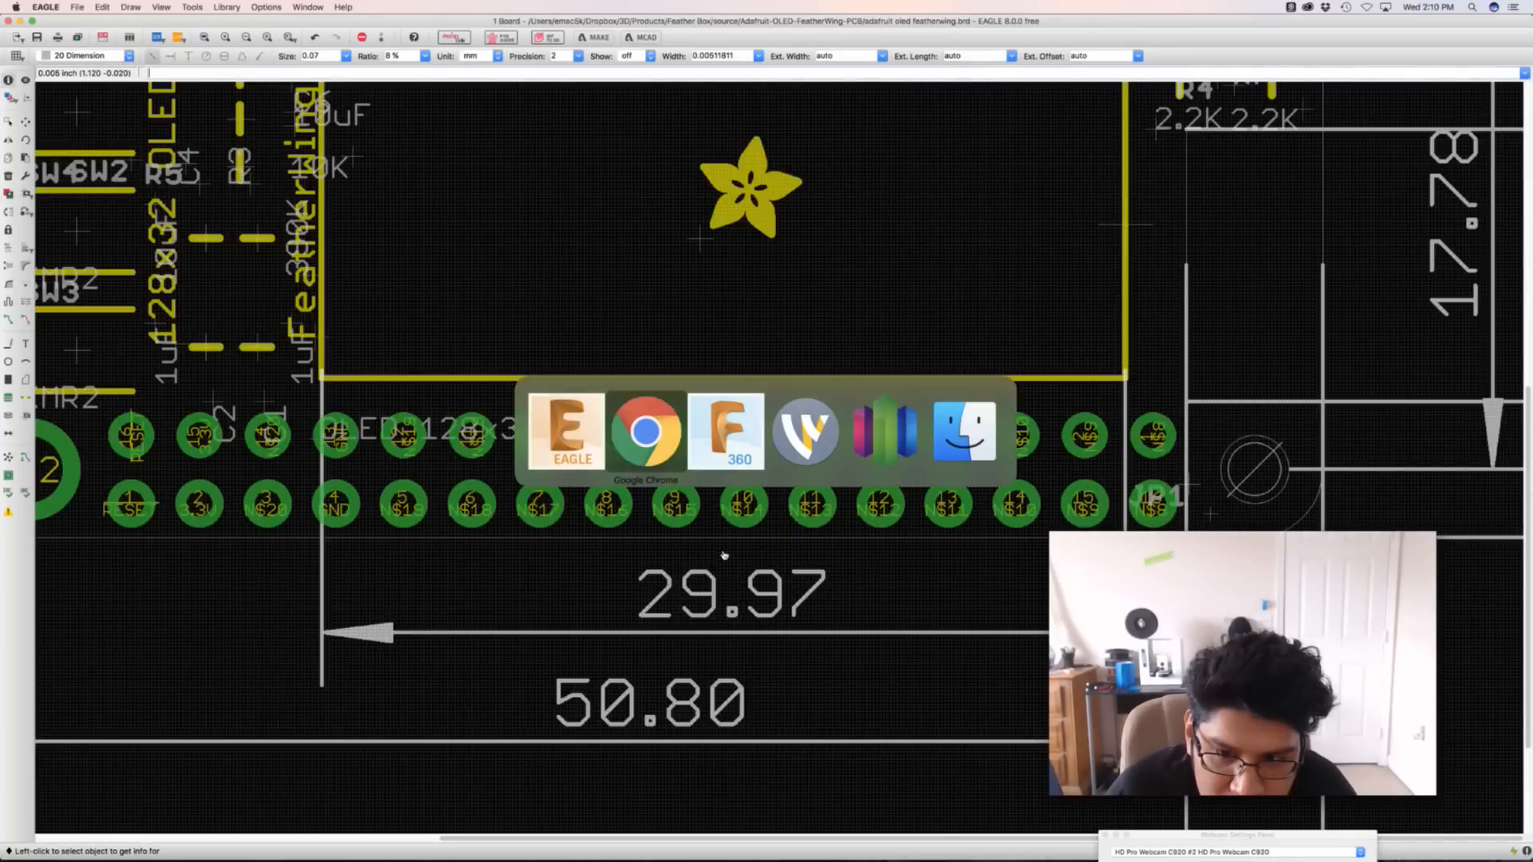
left_click(737, 432)
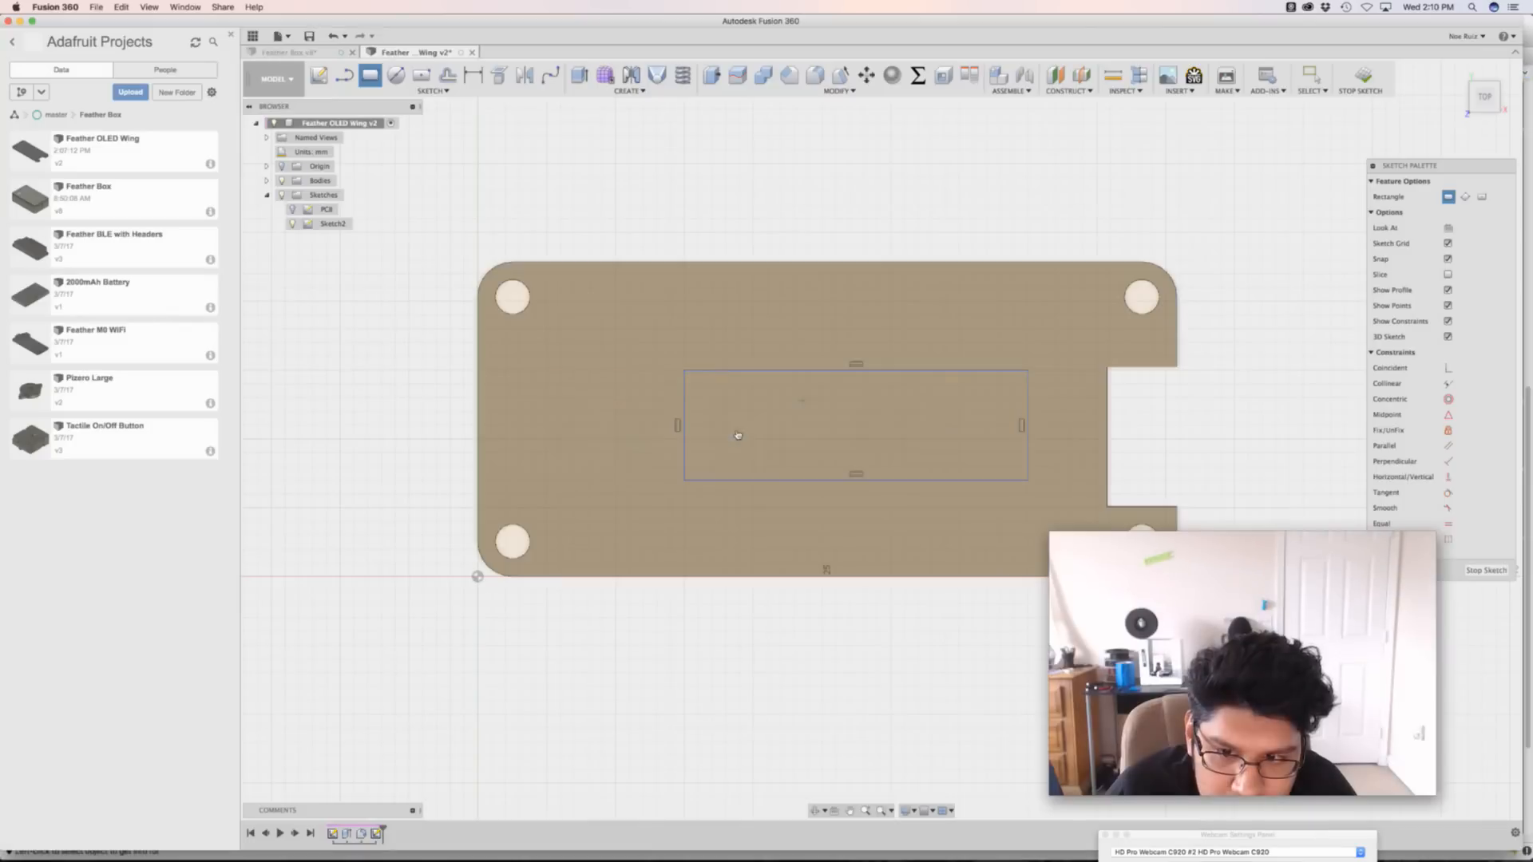
left_click(773, 480)
left_click(825, 655)
type("29")
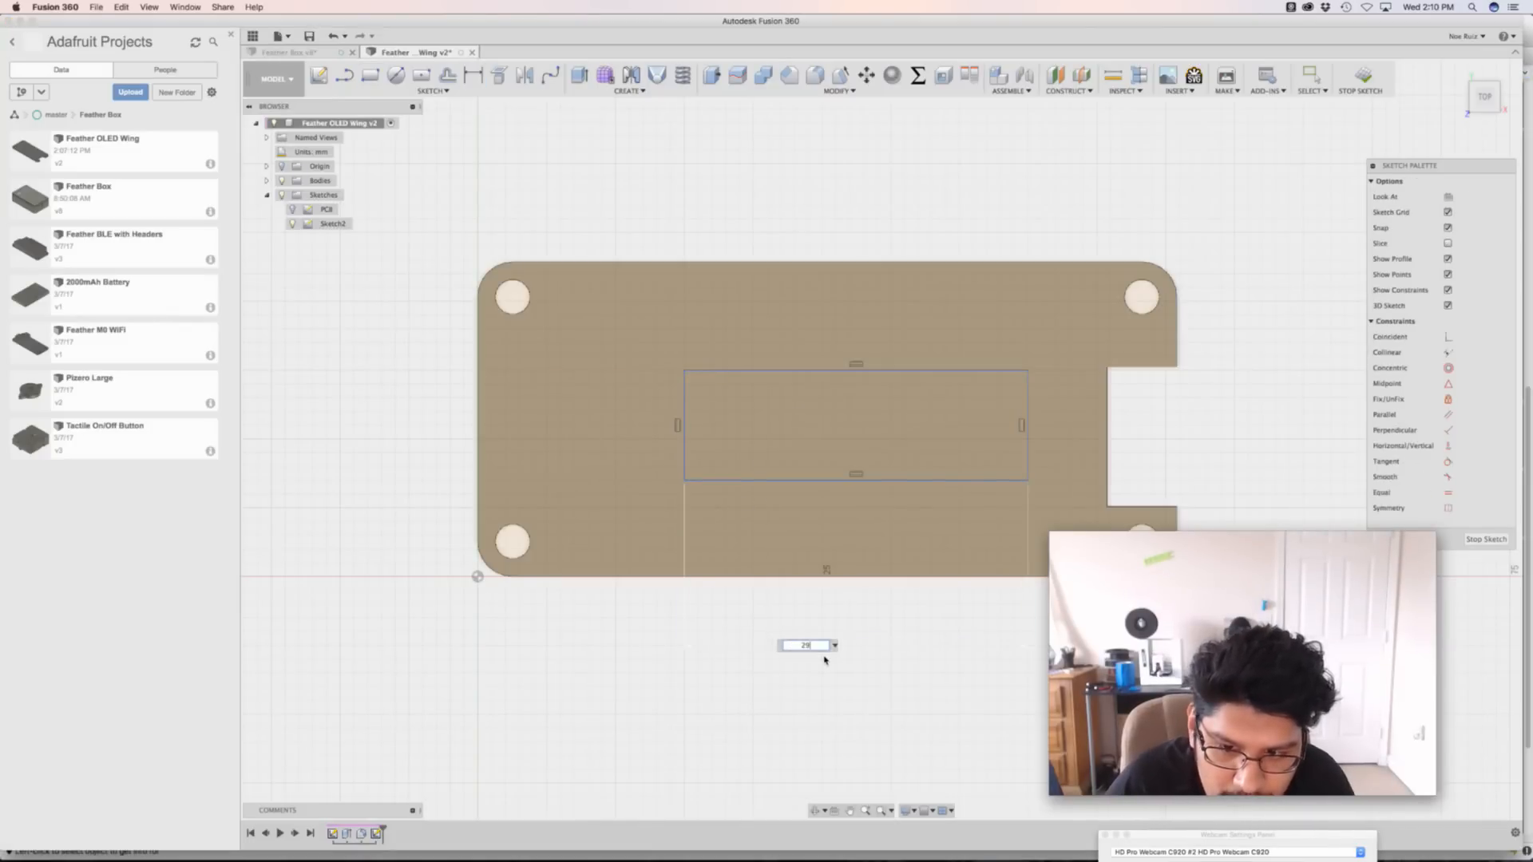
type(".9")
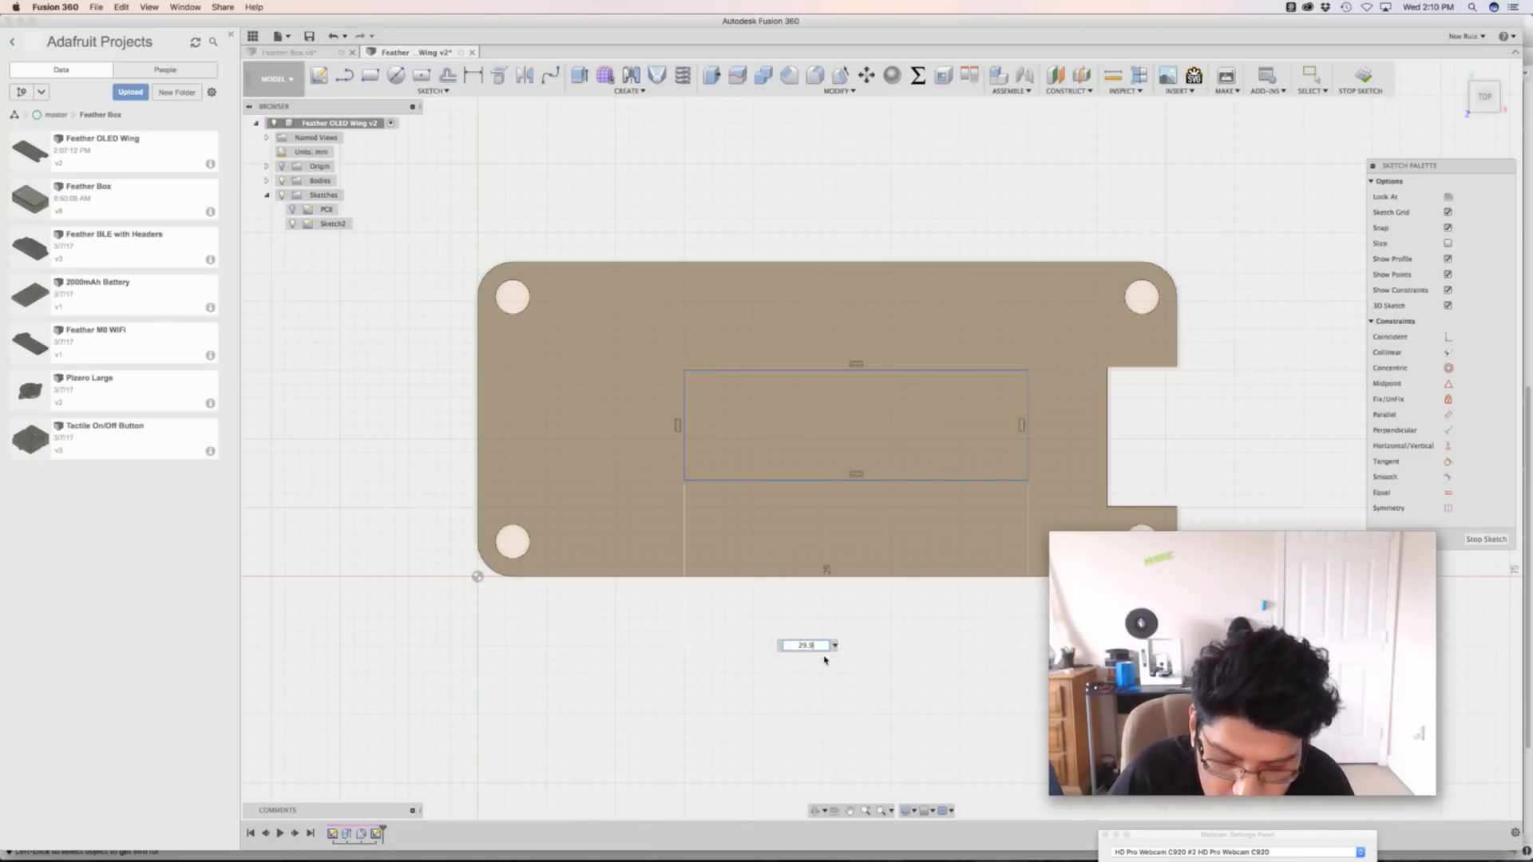
type("7")
key("Return")
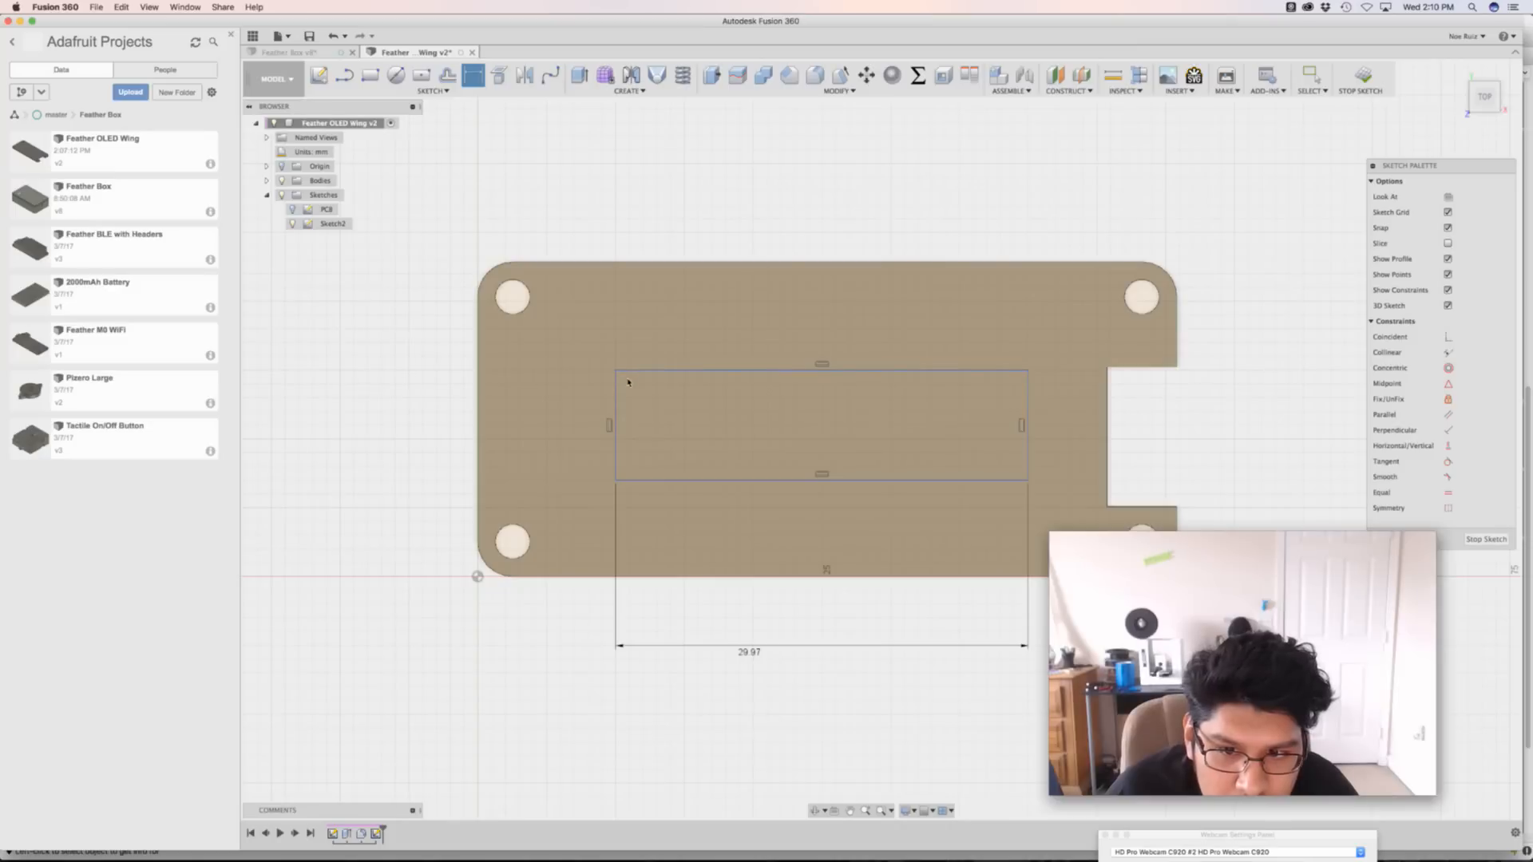
left_click(615, 403)
left_click(549, 414)
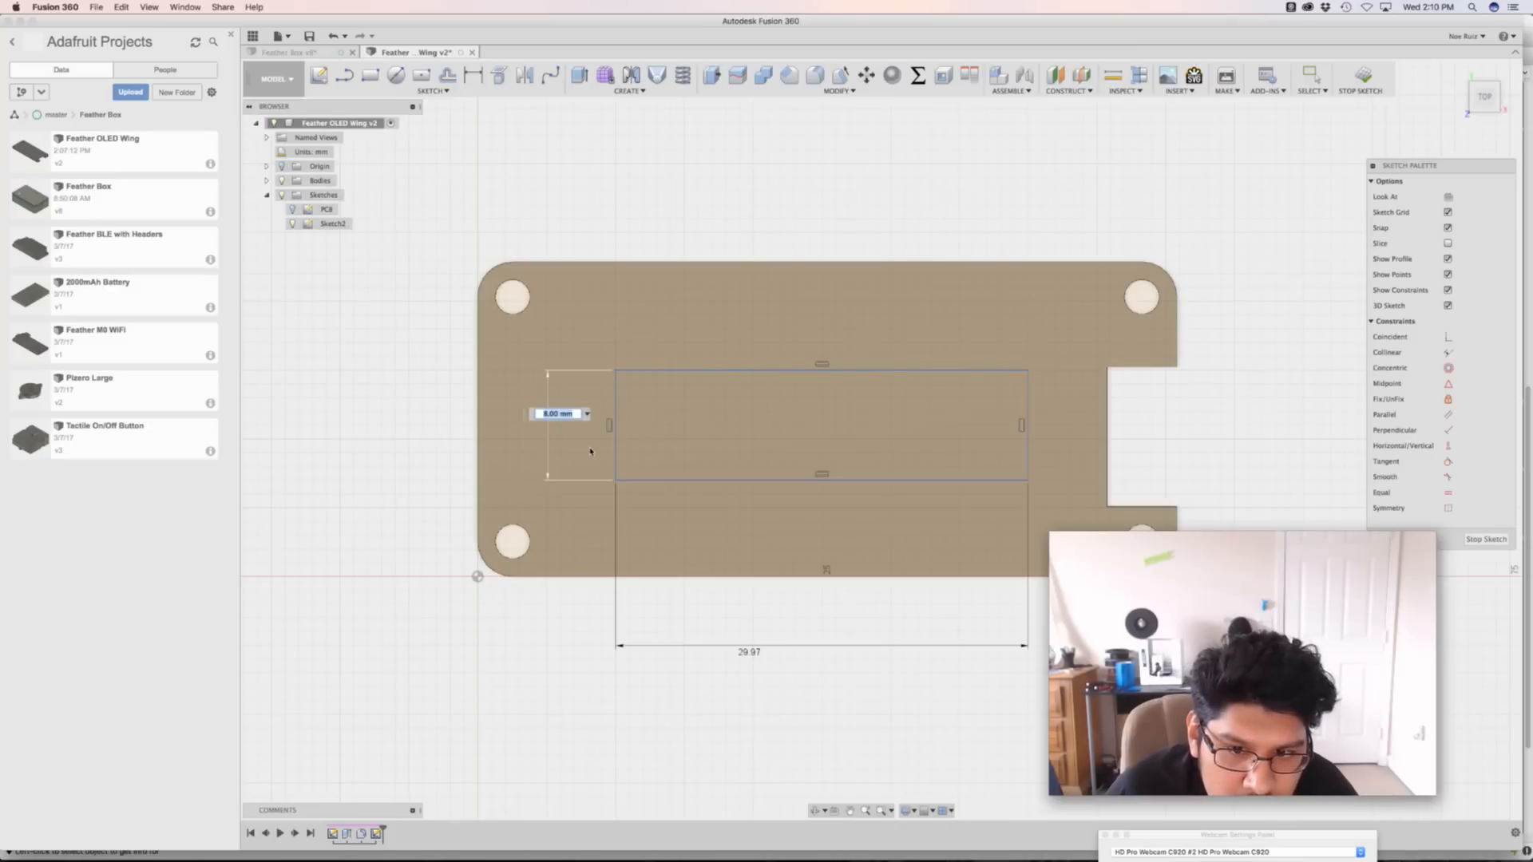
Switch to EAGLE and dimension the height of the OLED outline between its lower and upper edges, placing the dimension inside the outline
key("super+Tab")
scroll(593, 435, "up", 5)
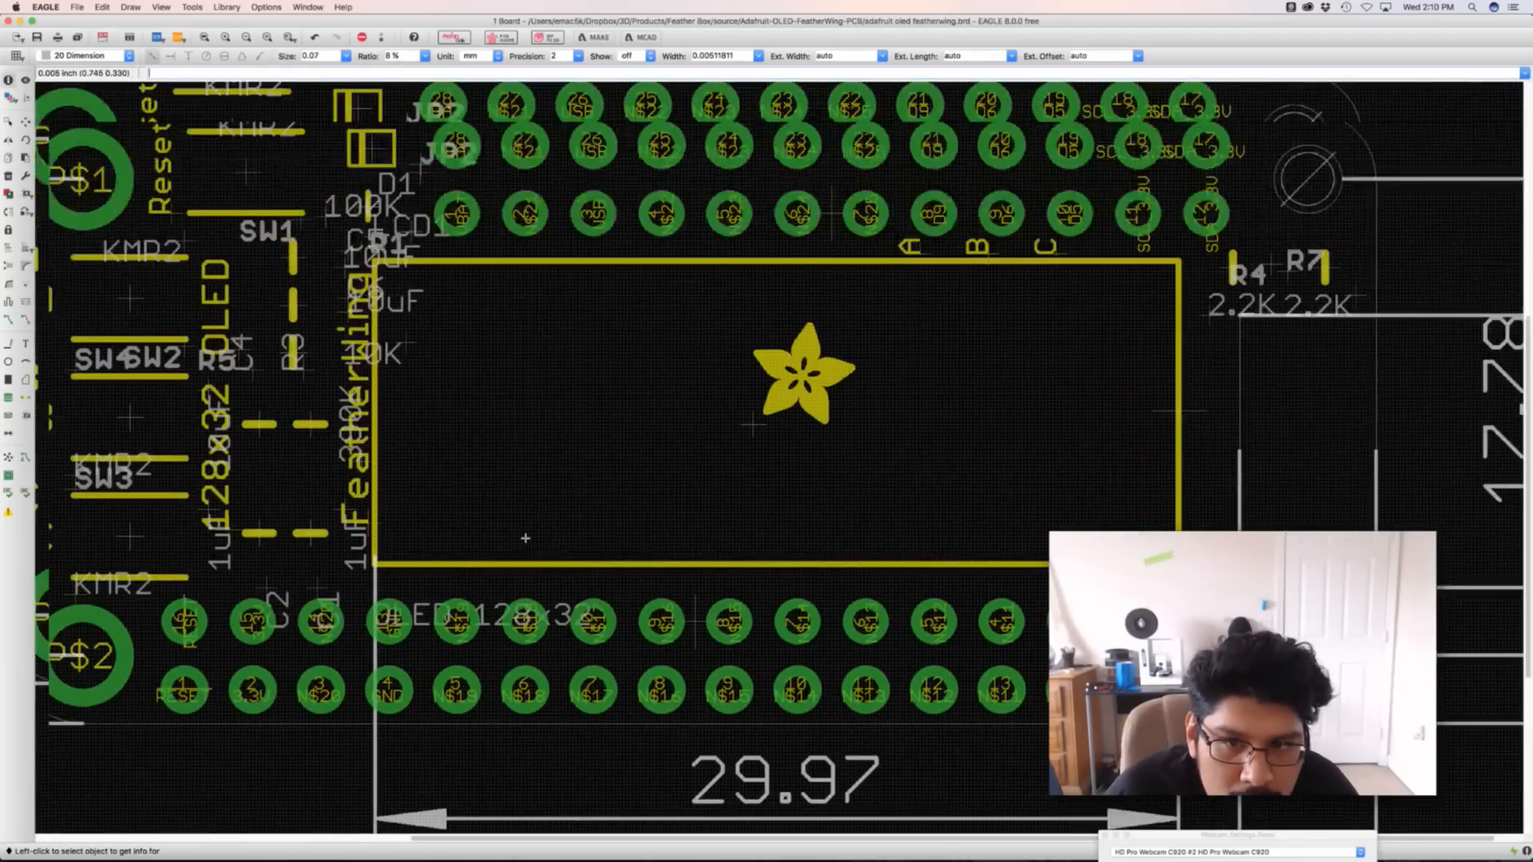
scroll(619, 565, "down", 5)
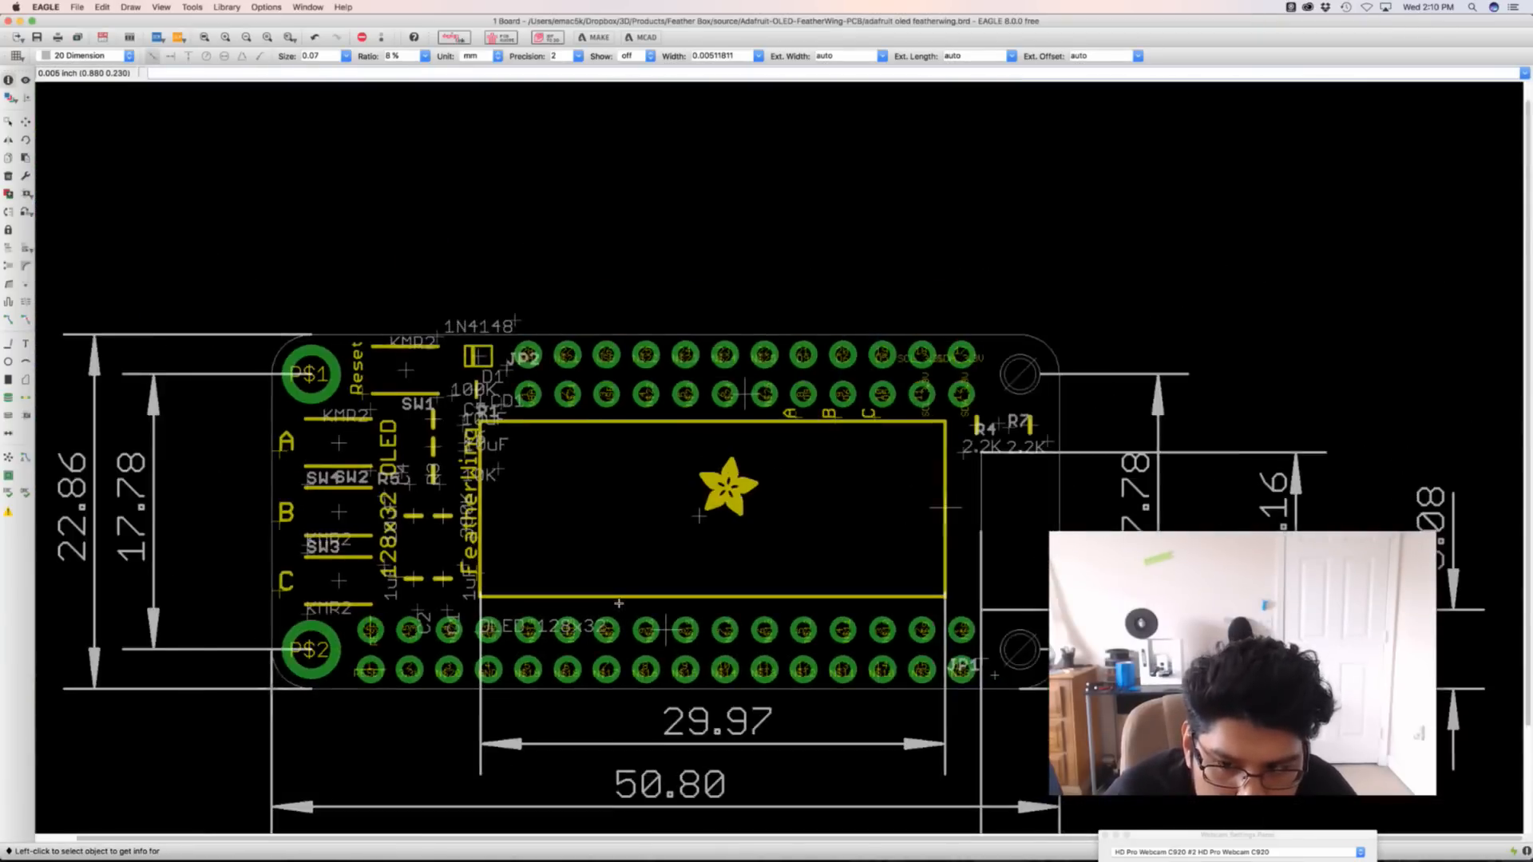
scroll(619, 603, "up", 8)
scroll(618, 602, "up", 4)
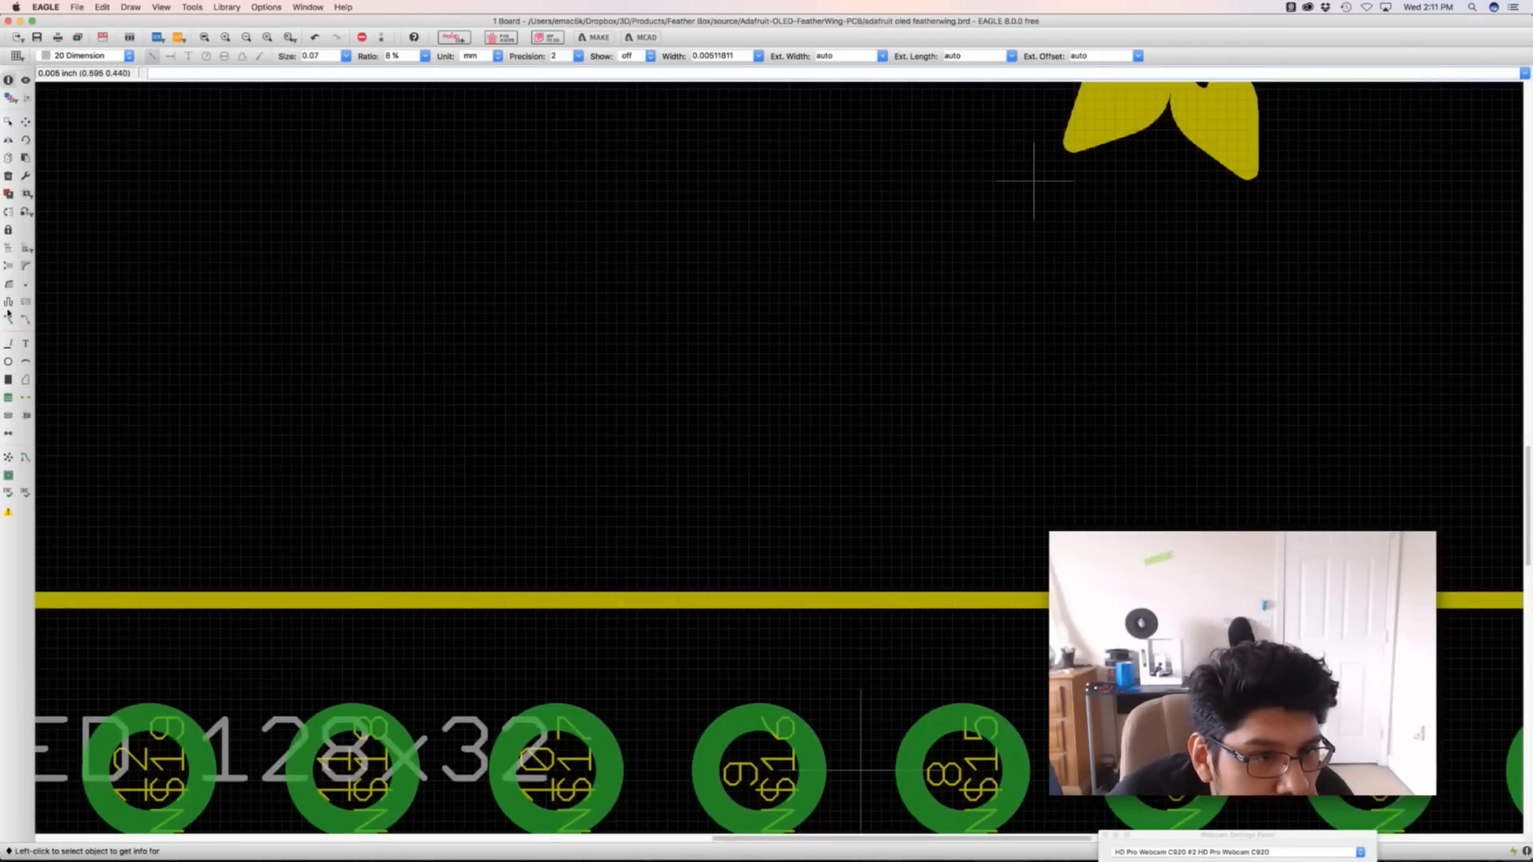
left_click(8, 434)
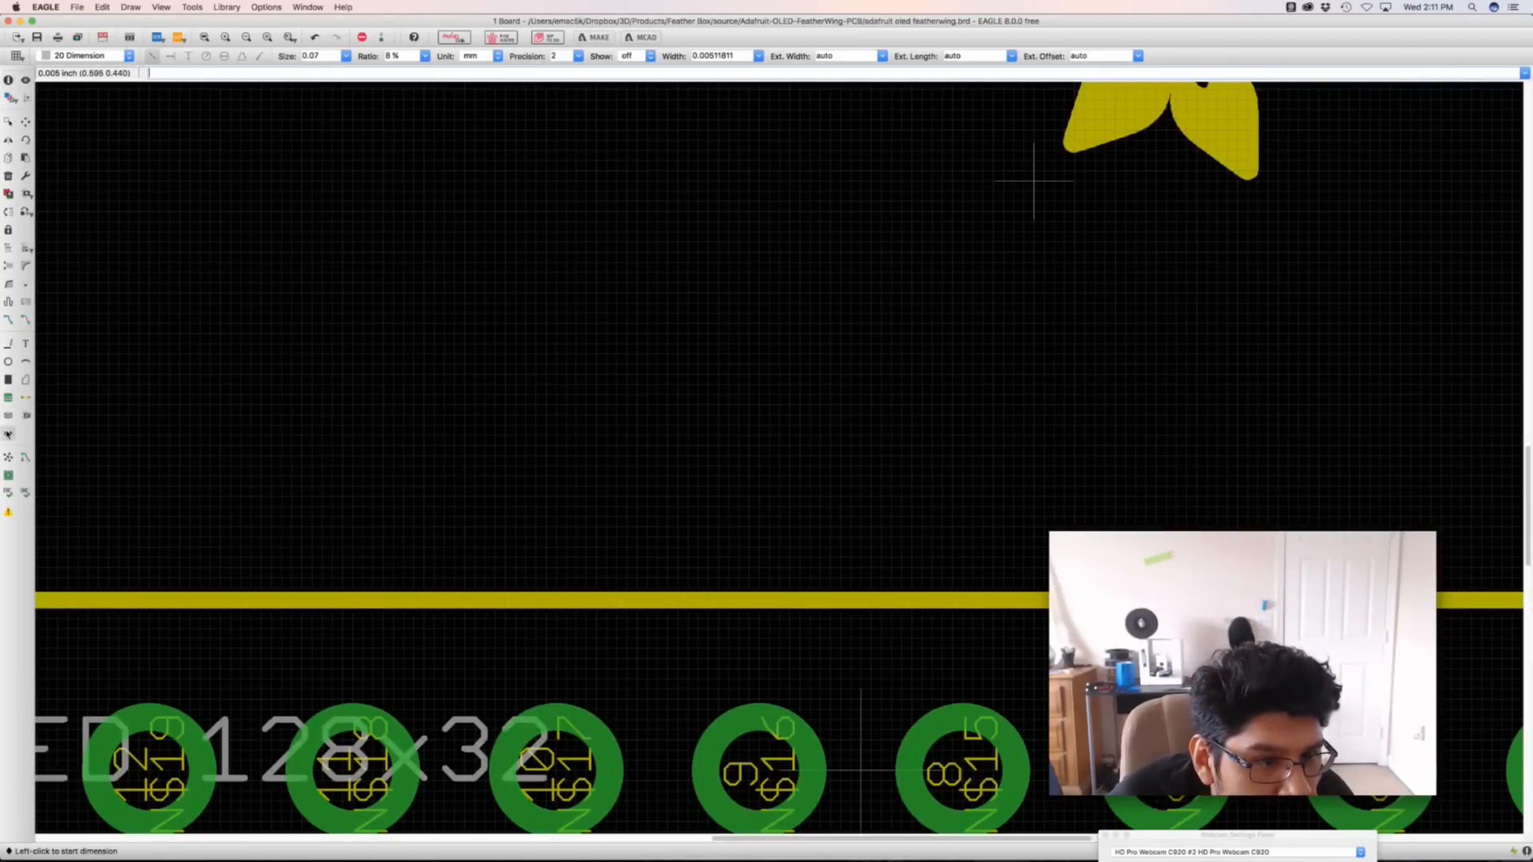
left_click(706, 608)
scroll(704, 426, "up", 3)
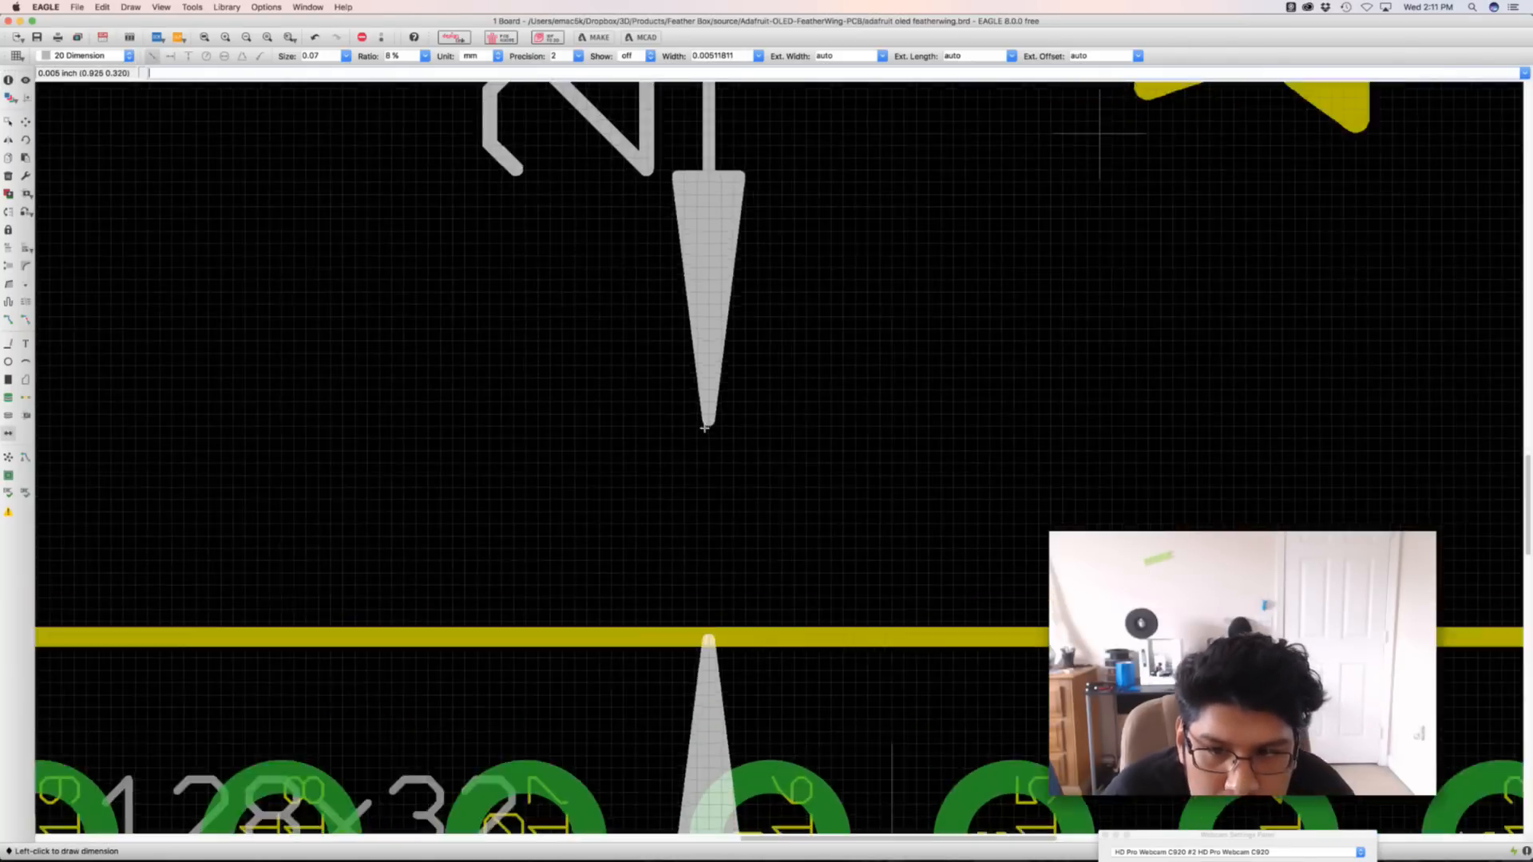
scroll(703, 426, "down", 4)
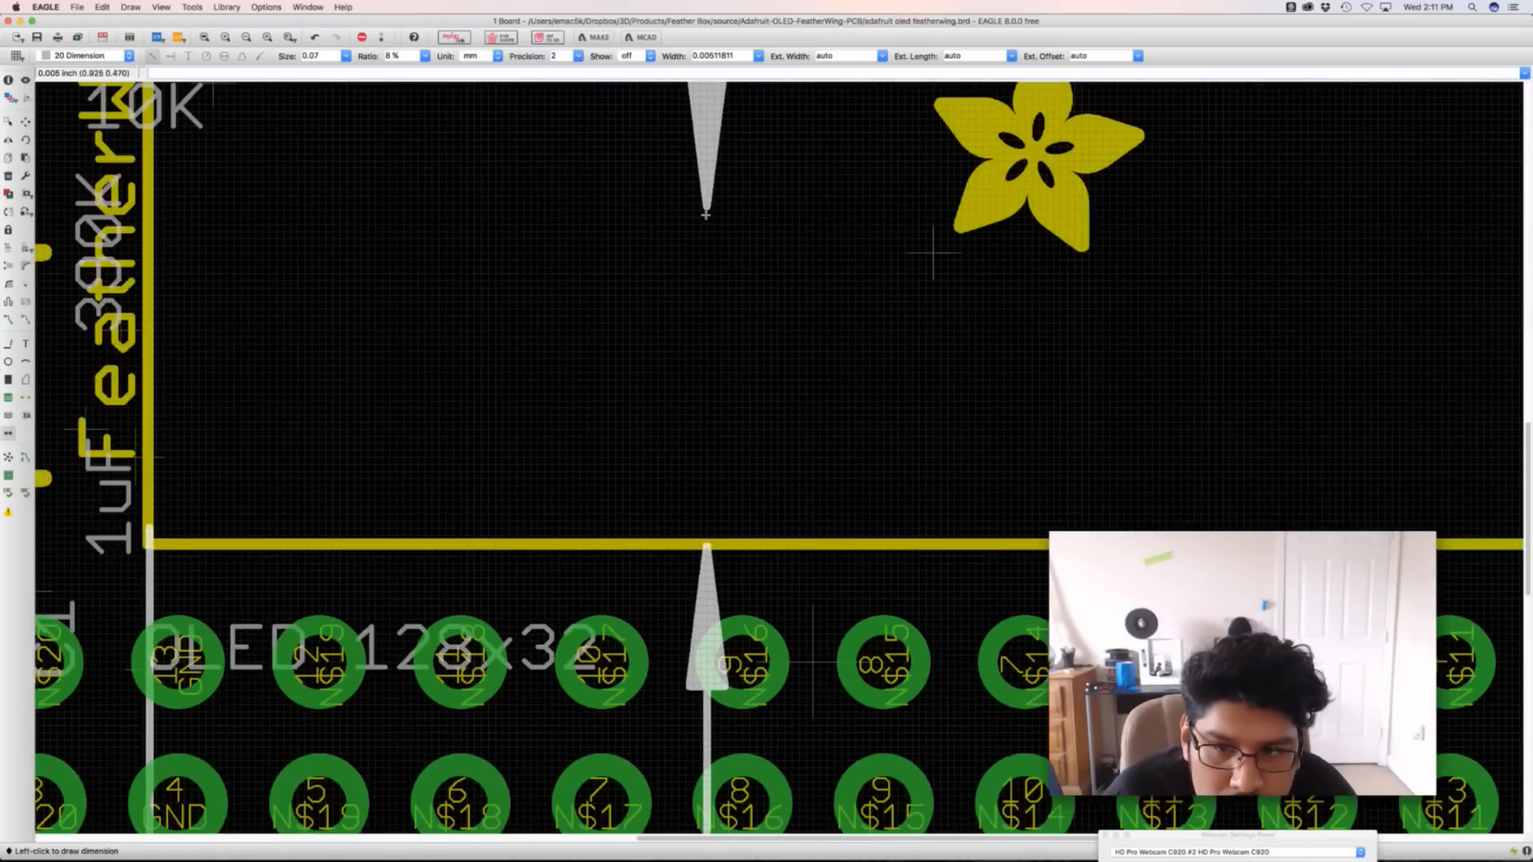
scroll(704, 511, "up", 3)
middle_click_drag(704, 511, 704, 553)
scroll(701, 477, "up", 1)
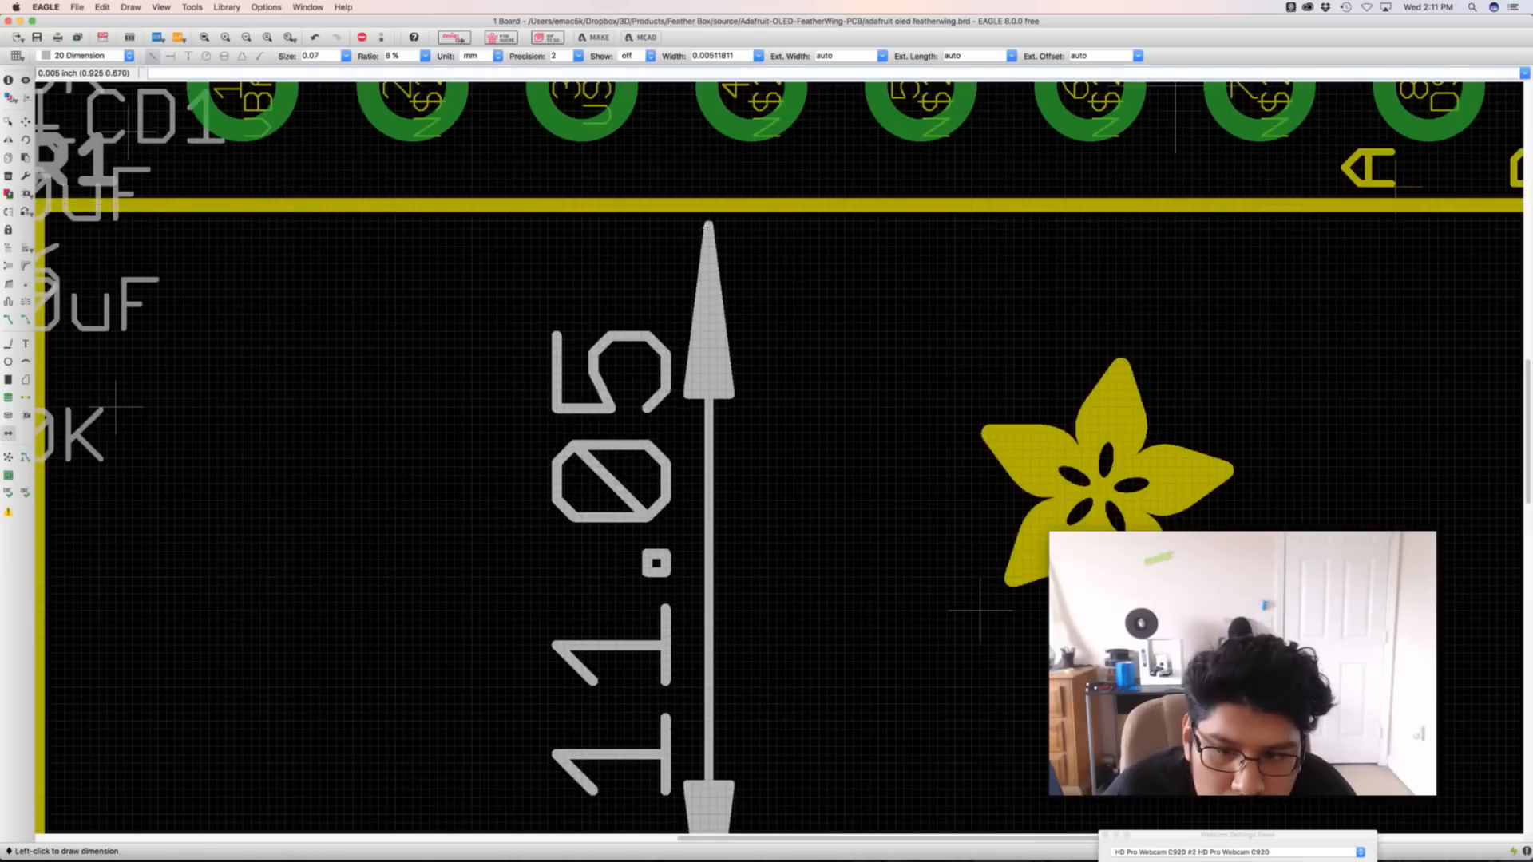
left_click(707, 215)
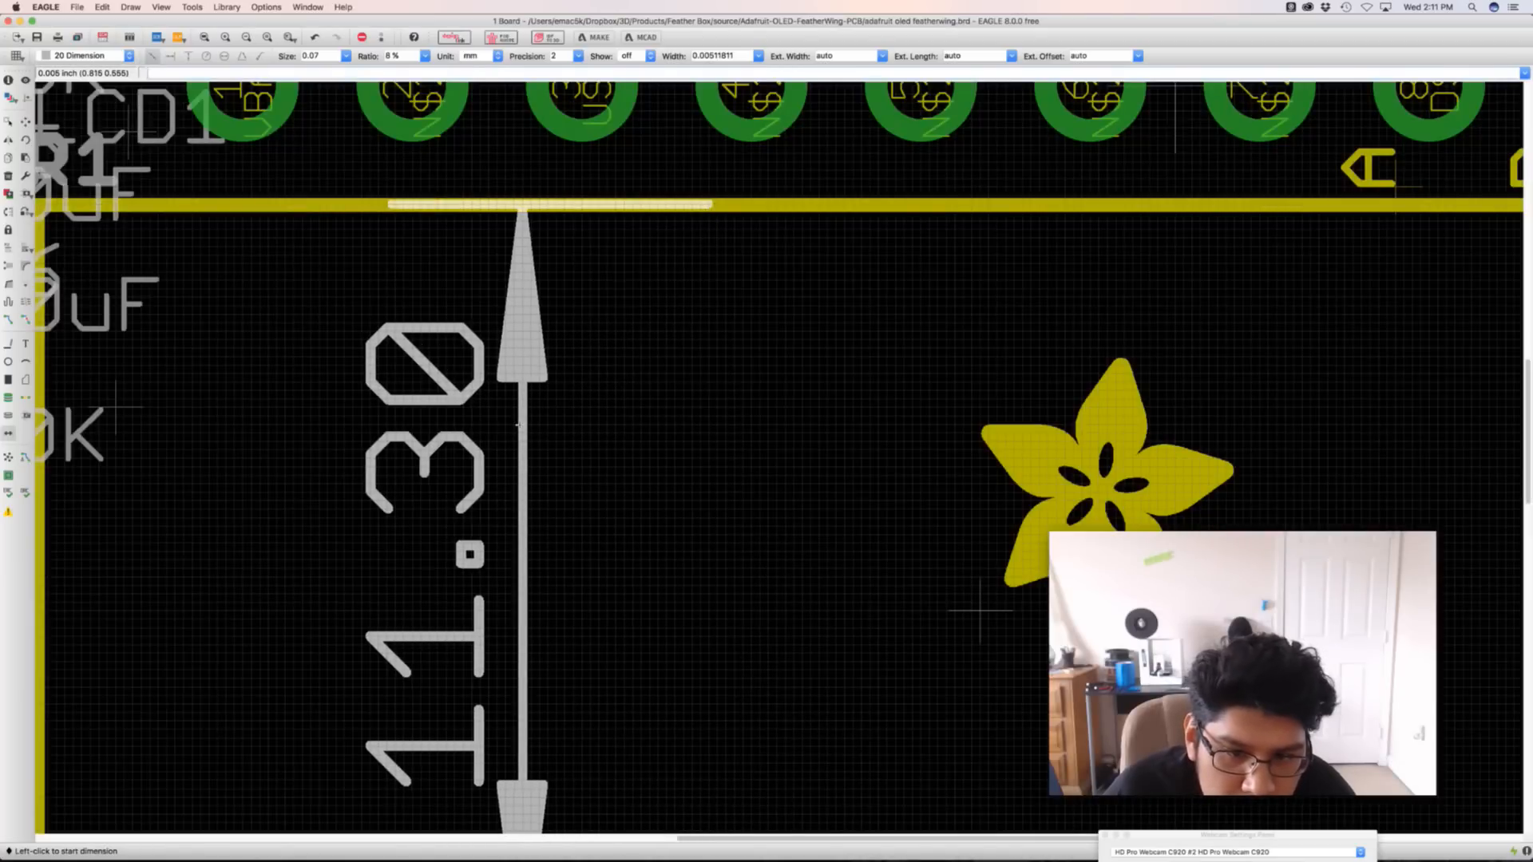
left_click(527, 417)
Switch back to Fusion 360 and set the display rectangle's height to 11.3 mm
scroll(527, 417, "up", 3)
scroll(527, 417, "down", 8)
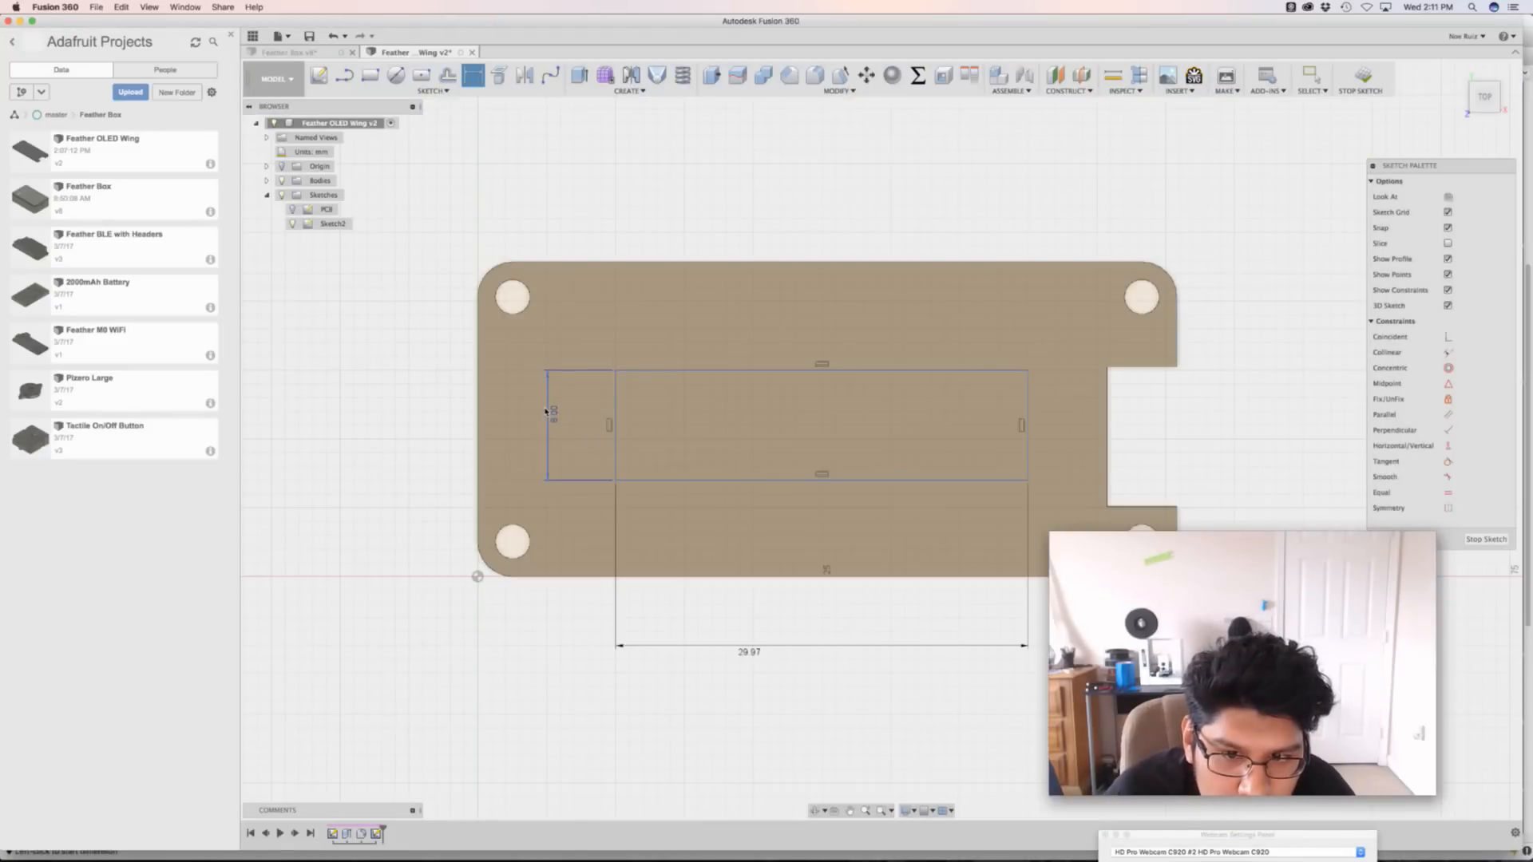
left_click(548, 413)
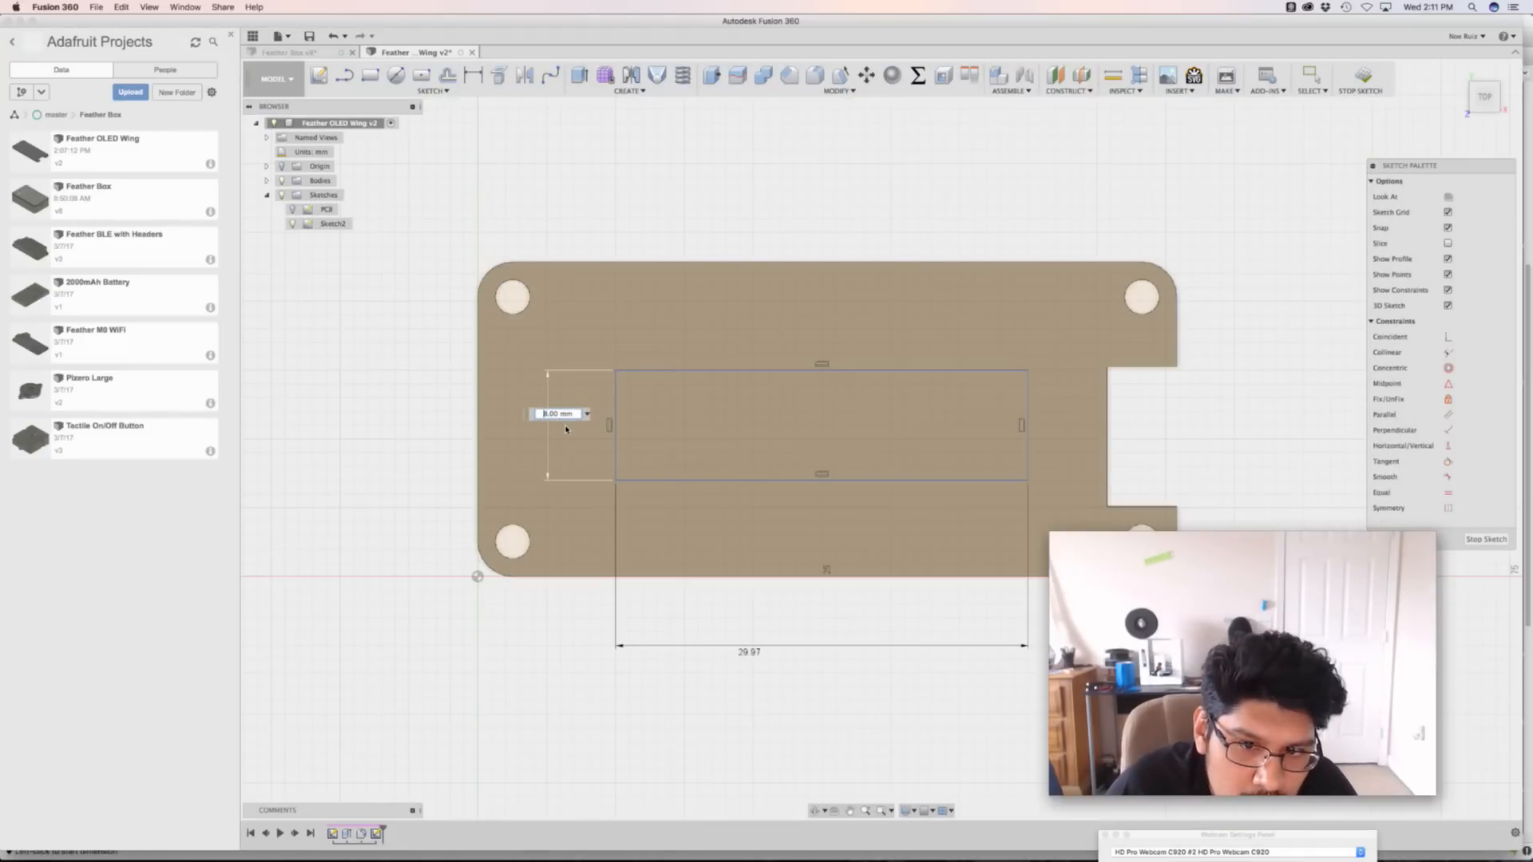
key("Return")
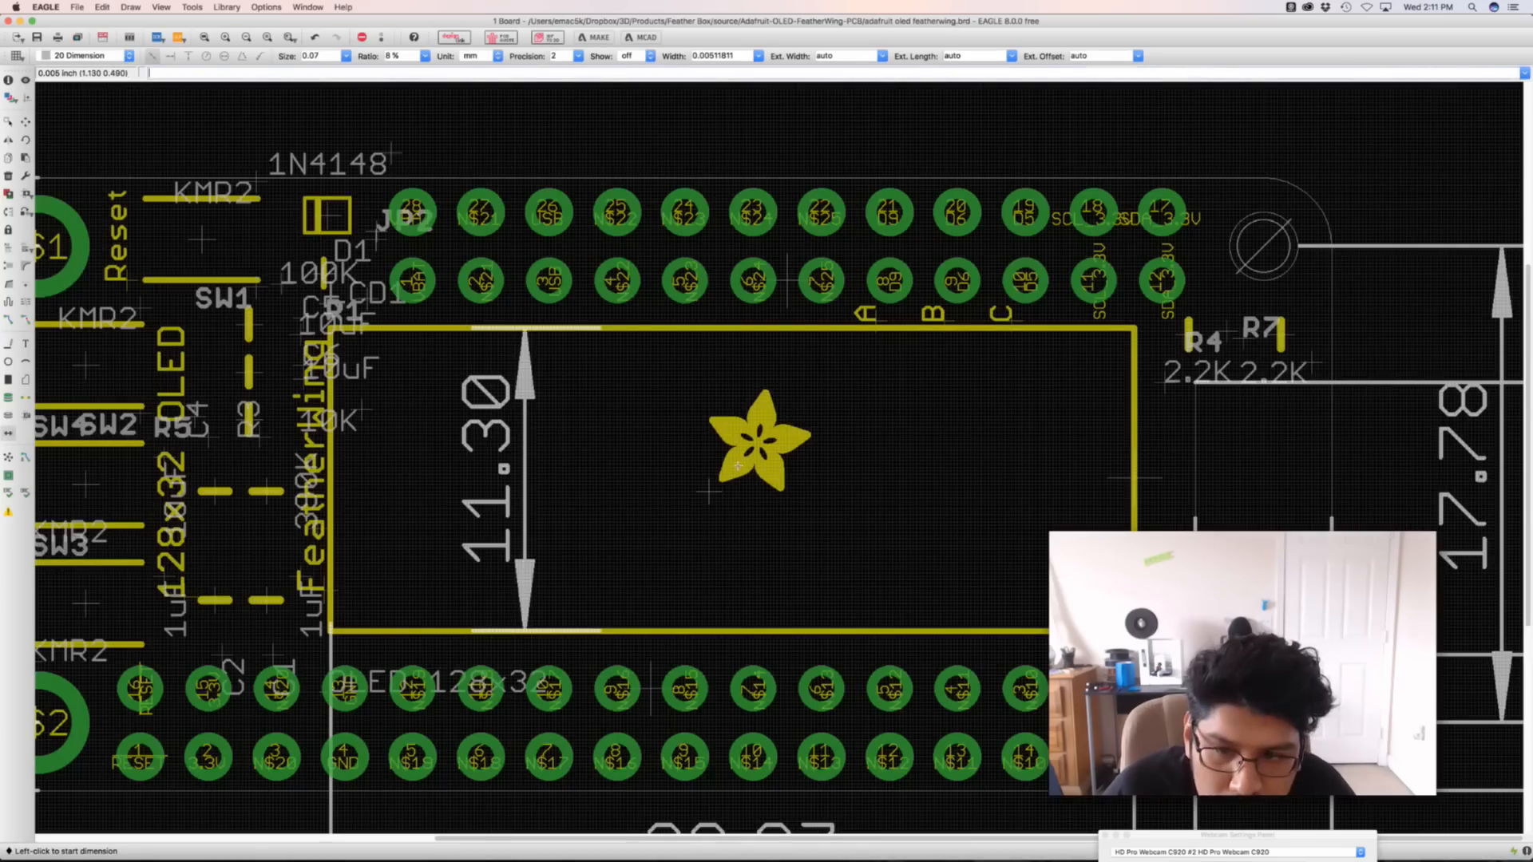
middle_click_drag(742, 537, 678, 299)
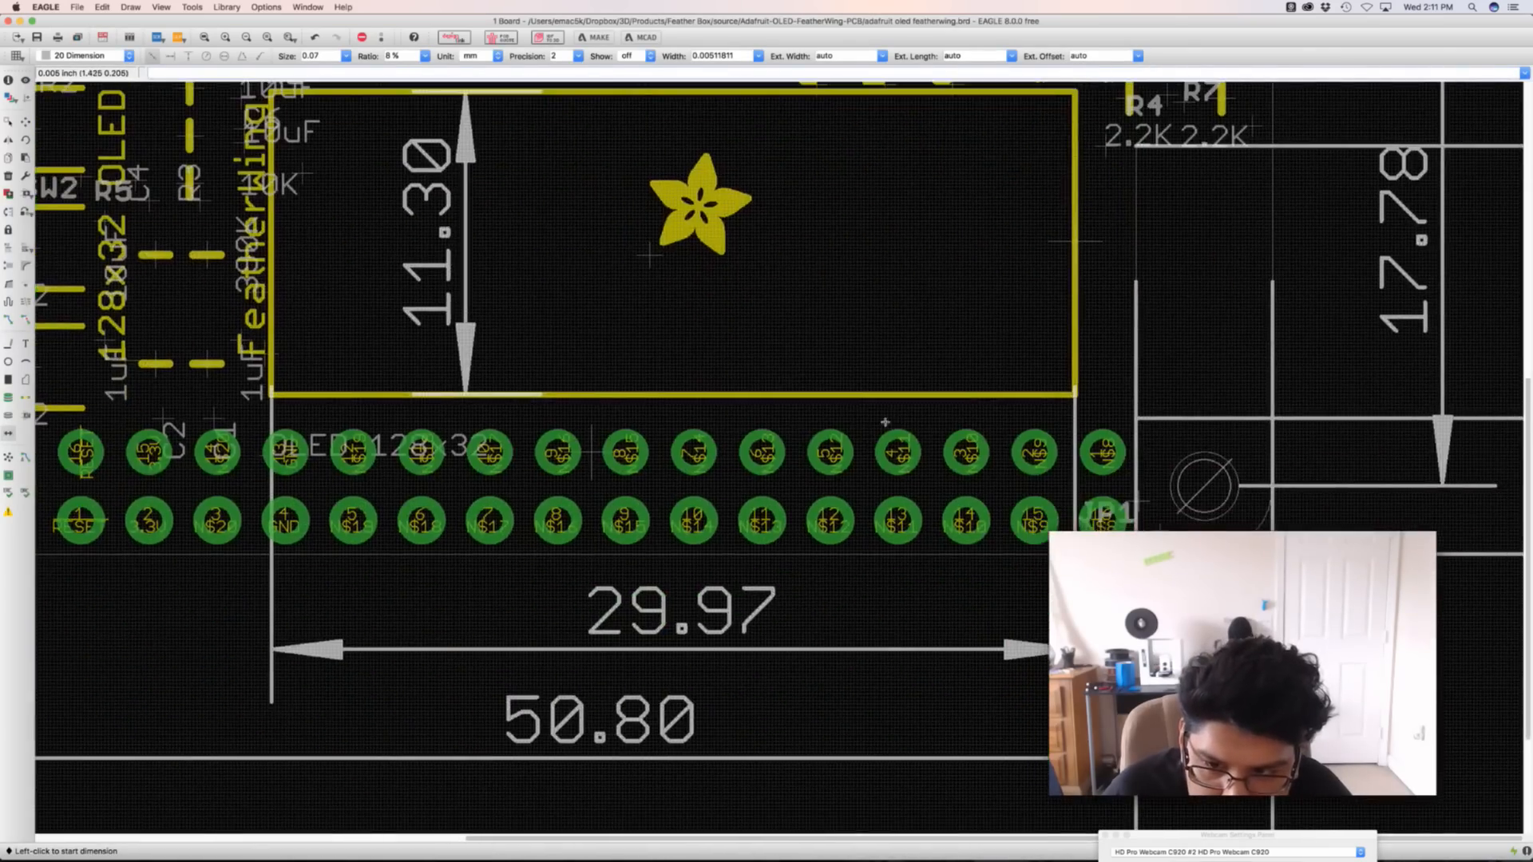
scroll(912, 423, "down", 2)
scroll(913, 423, "down", 2)
scroll(913, 400, "up", 6)
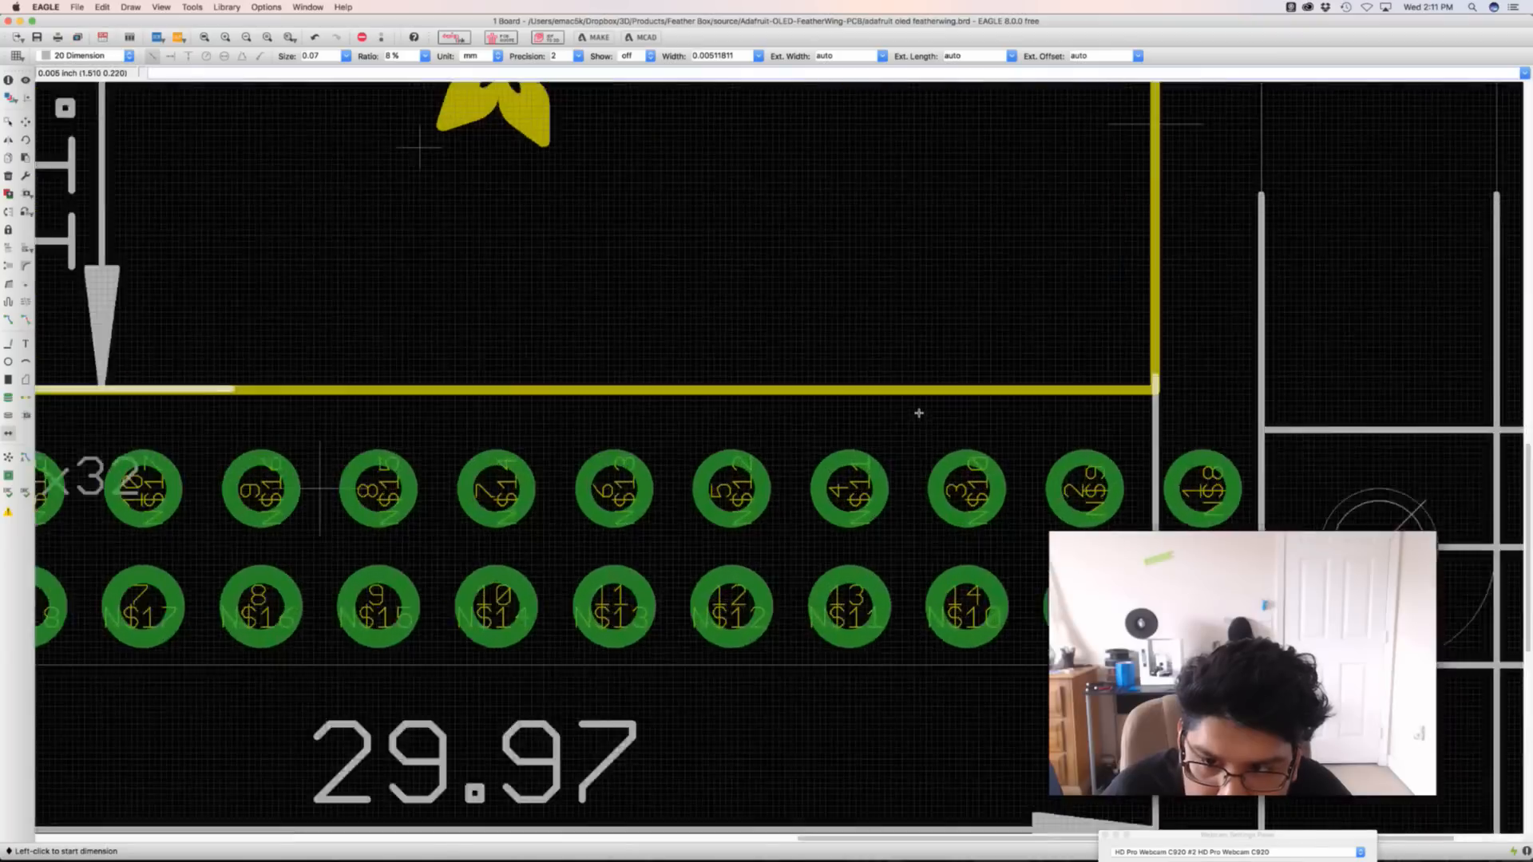
left_click(912, 391)
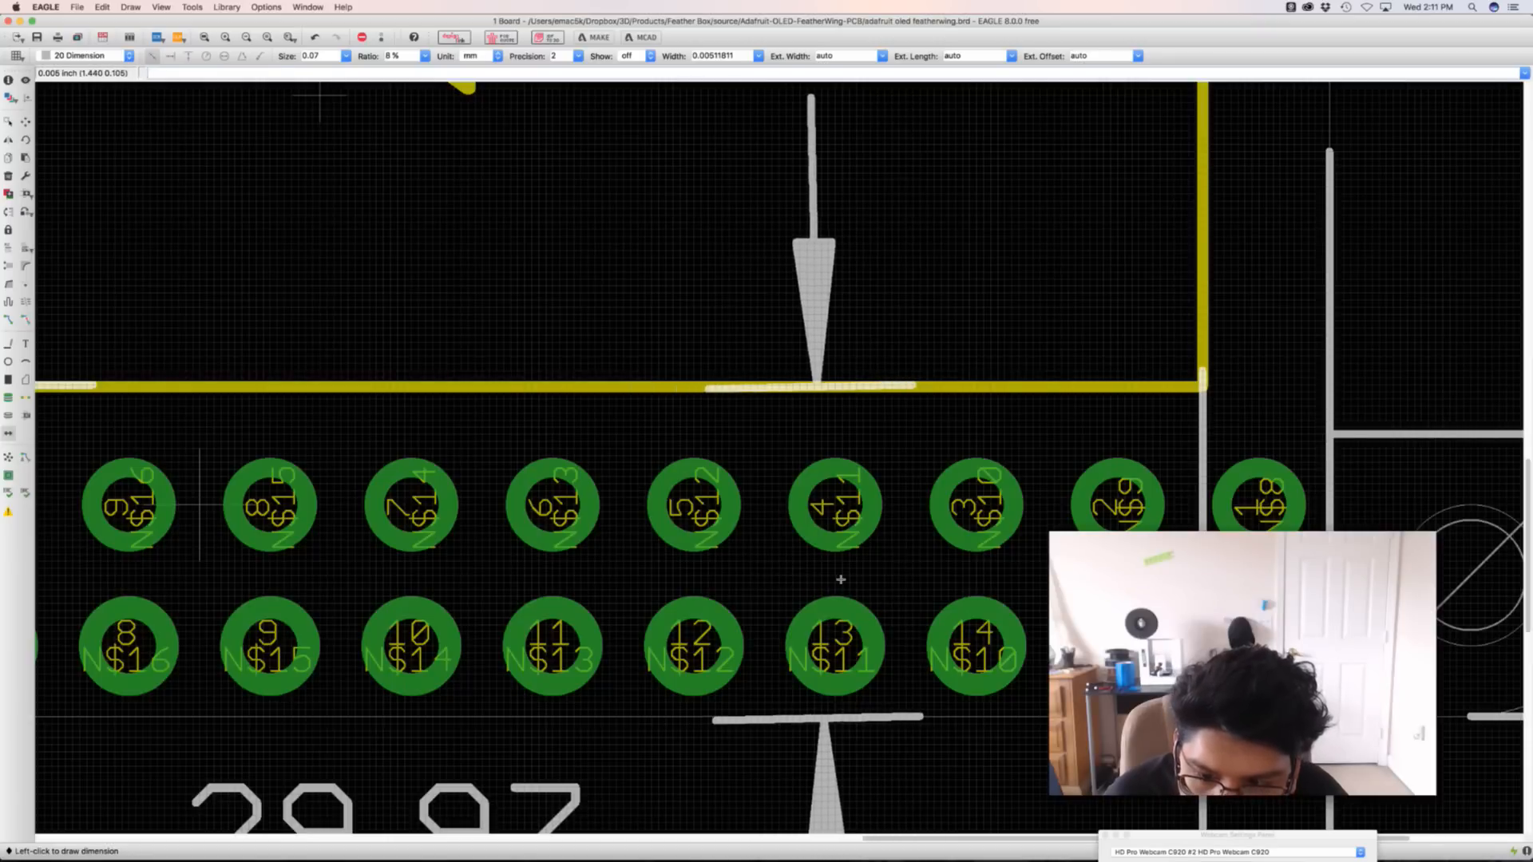
scroll(840, 579, "down", 3)
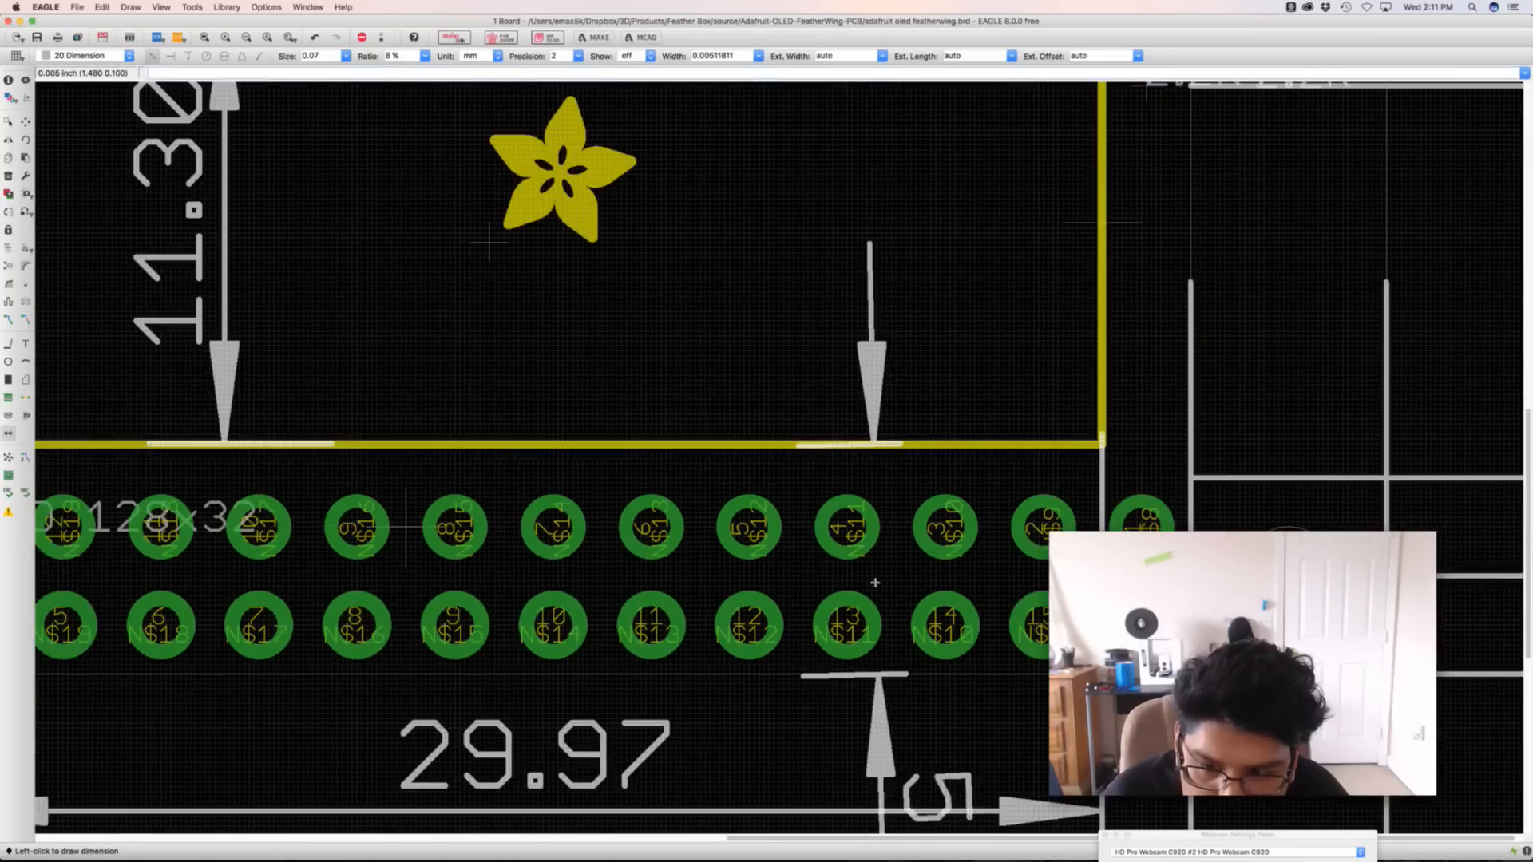
key("Escape")
scroll(880, 556, "up", 1)
scroll(896, 618, "down", 2)
scroll(915, 673, "up", 2)
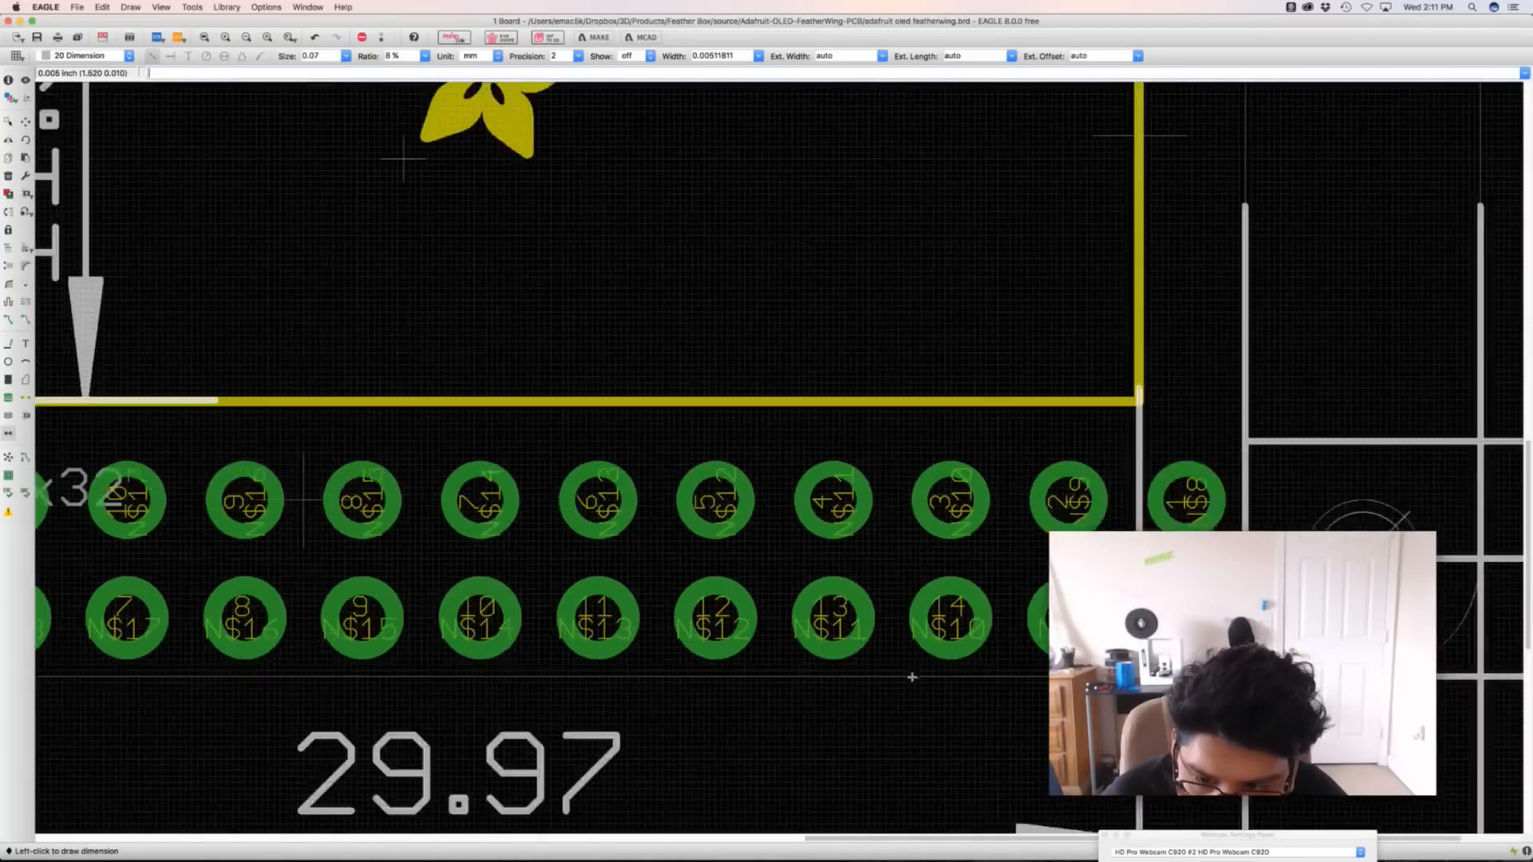
scroll(913, 677, "up", 2)
left_click(884, 688)
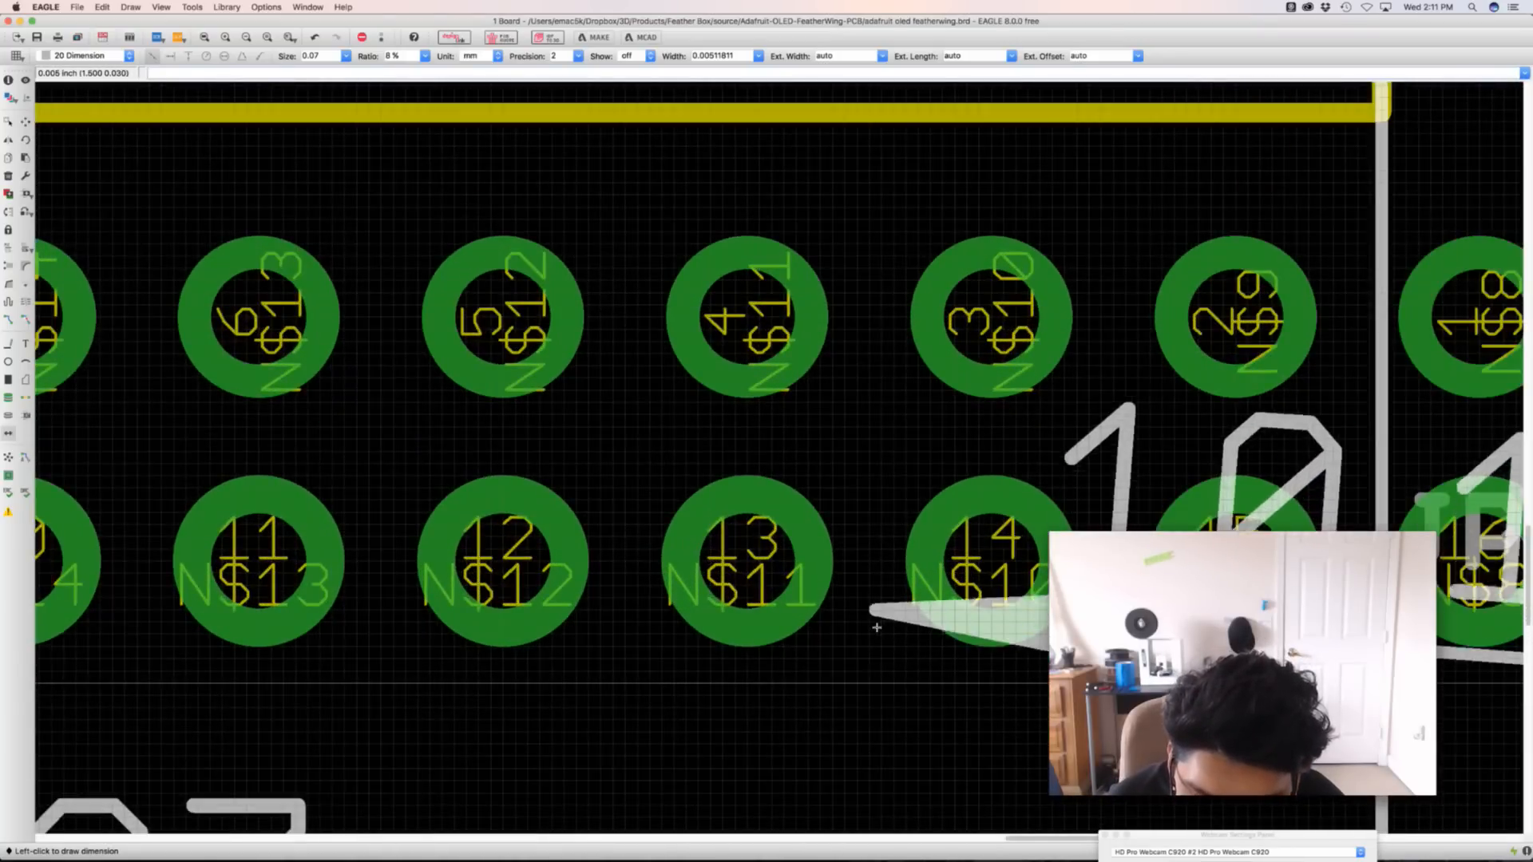
key("Escape")
Dimension the vertical distance in EAGLE from the OLED outline's lower edge to the board's lower edge
left_click(858, 118)
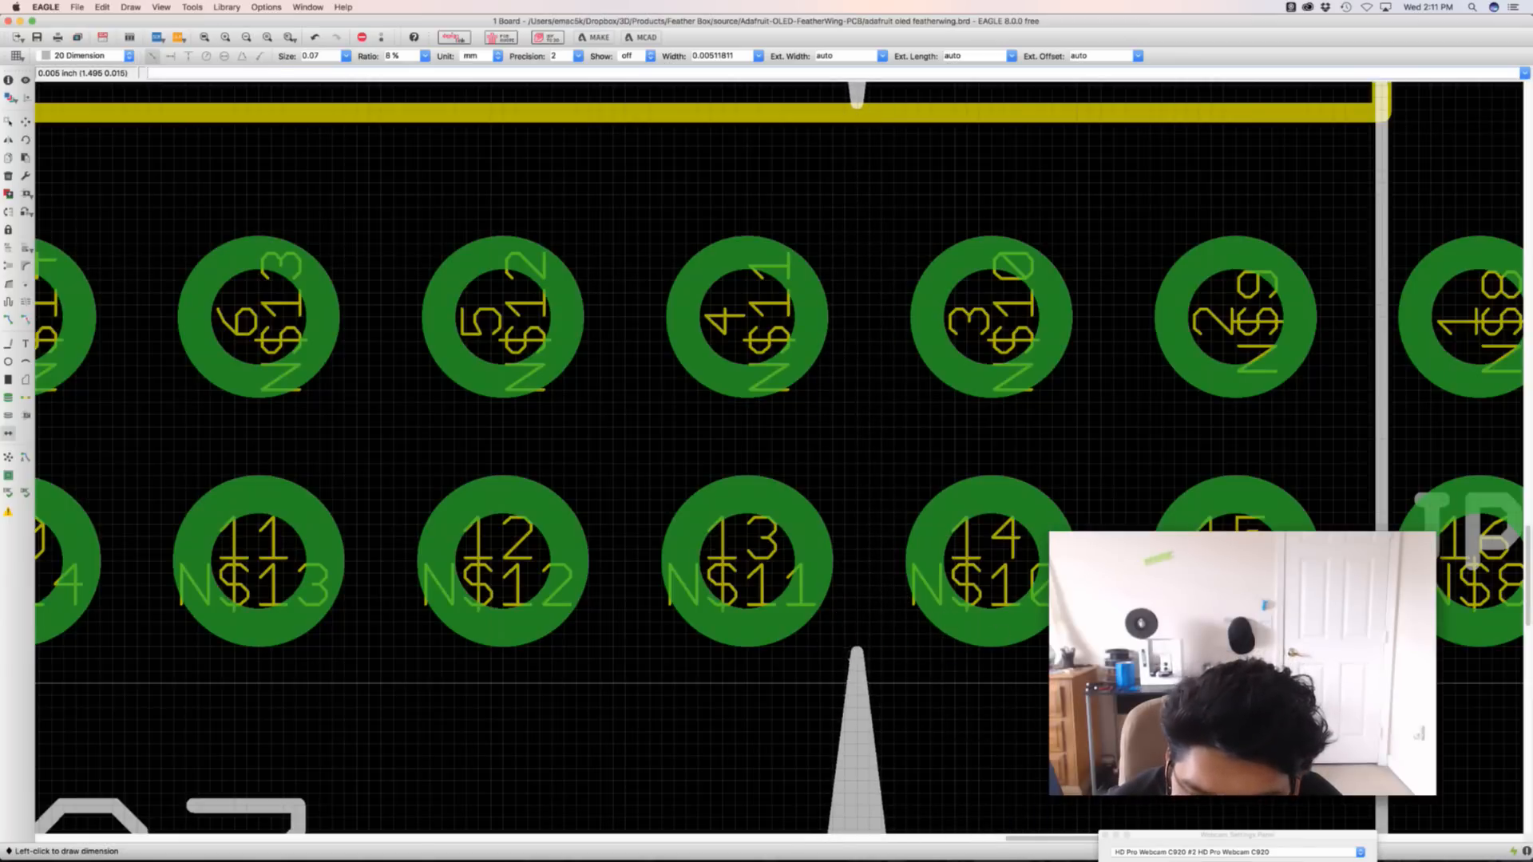
scroll(882, 633, "down", 10)
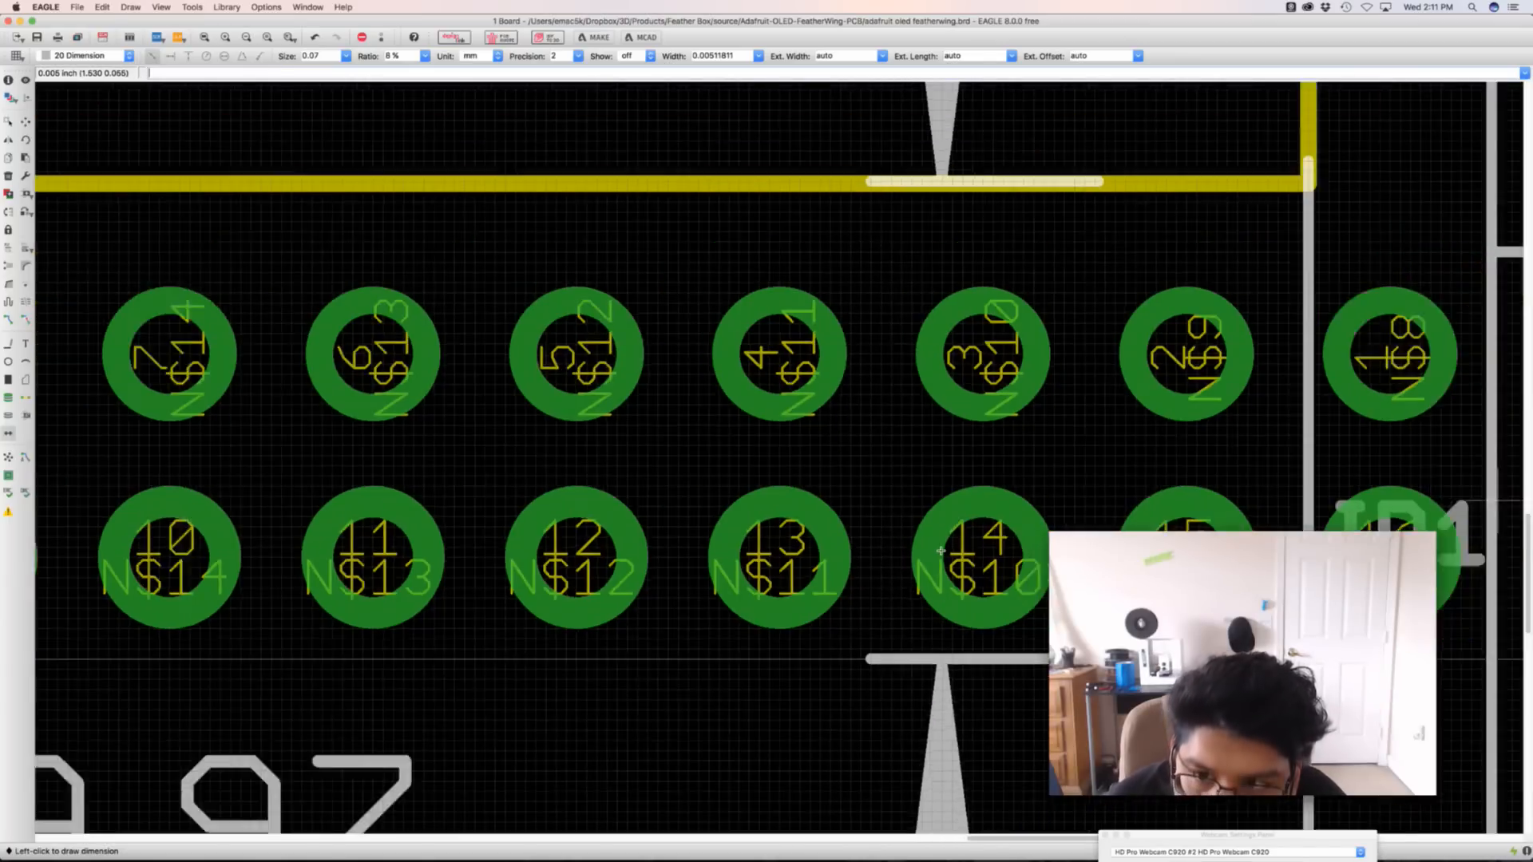
scroll(942, 550, "down", 1)
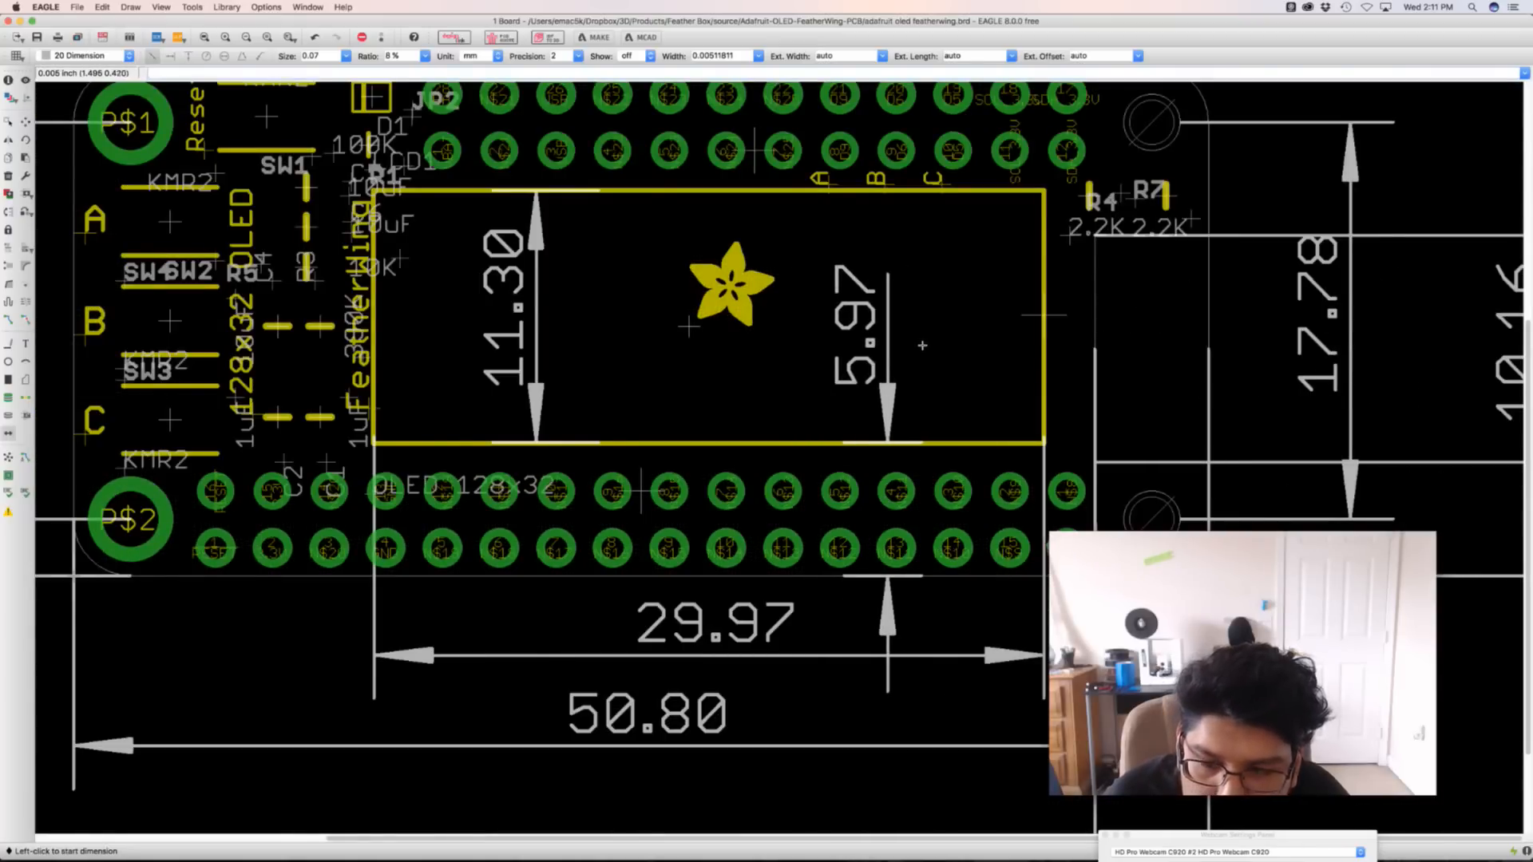
Switch to Fusion 360 and change the display rectangle's height dimension to 5.97 mm
key("super+Tab")
left_click(551, 386)
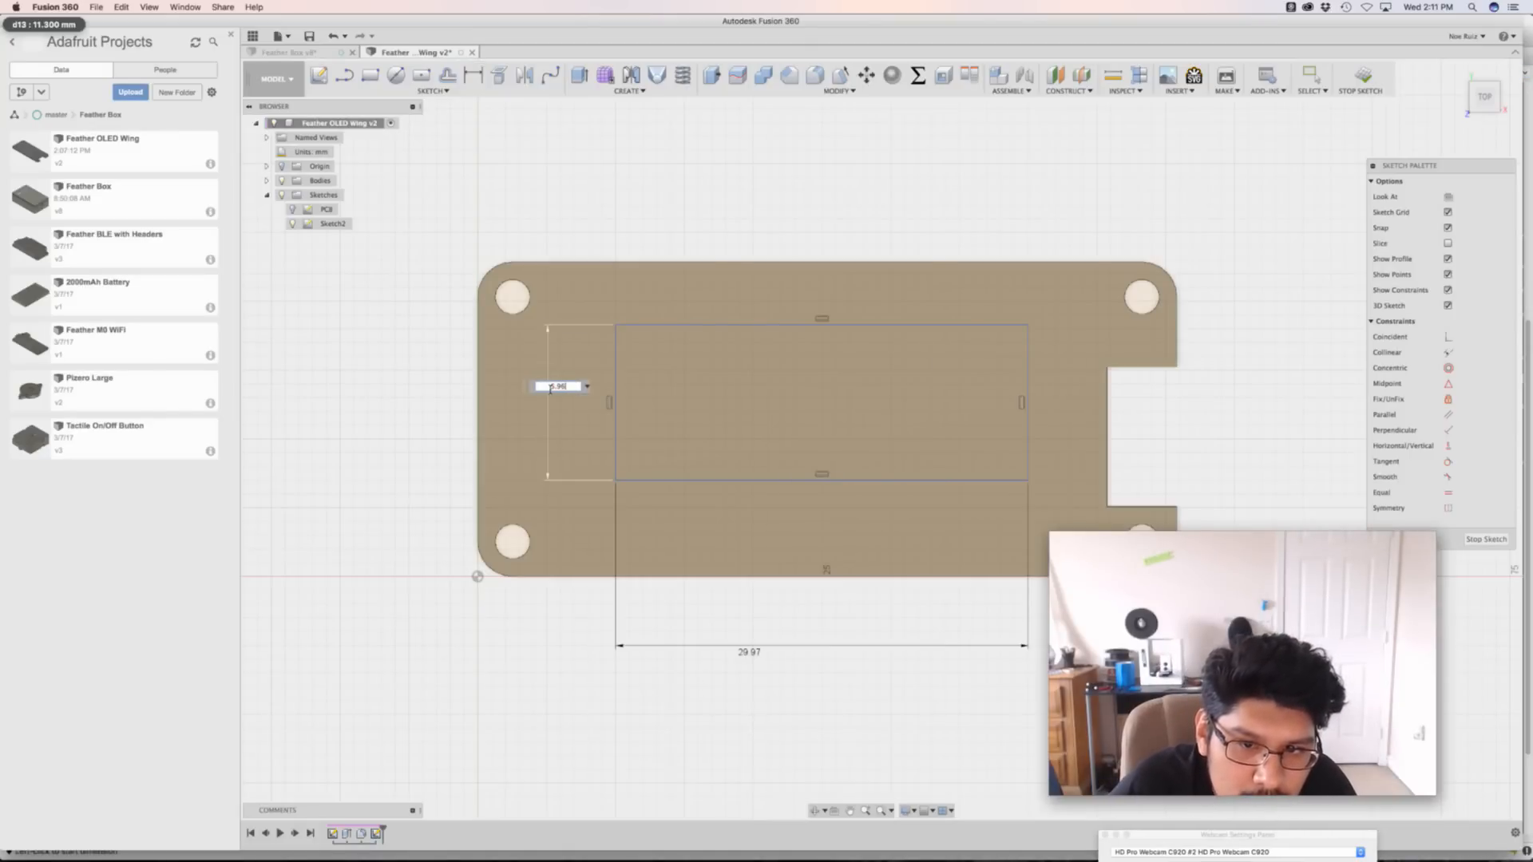
key("Return")
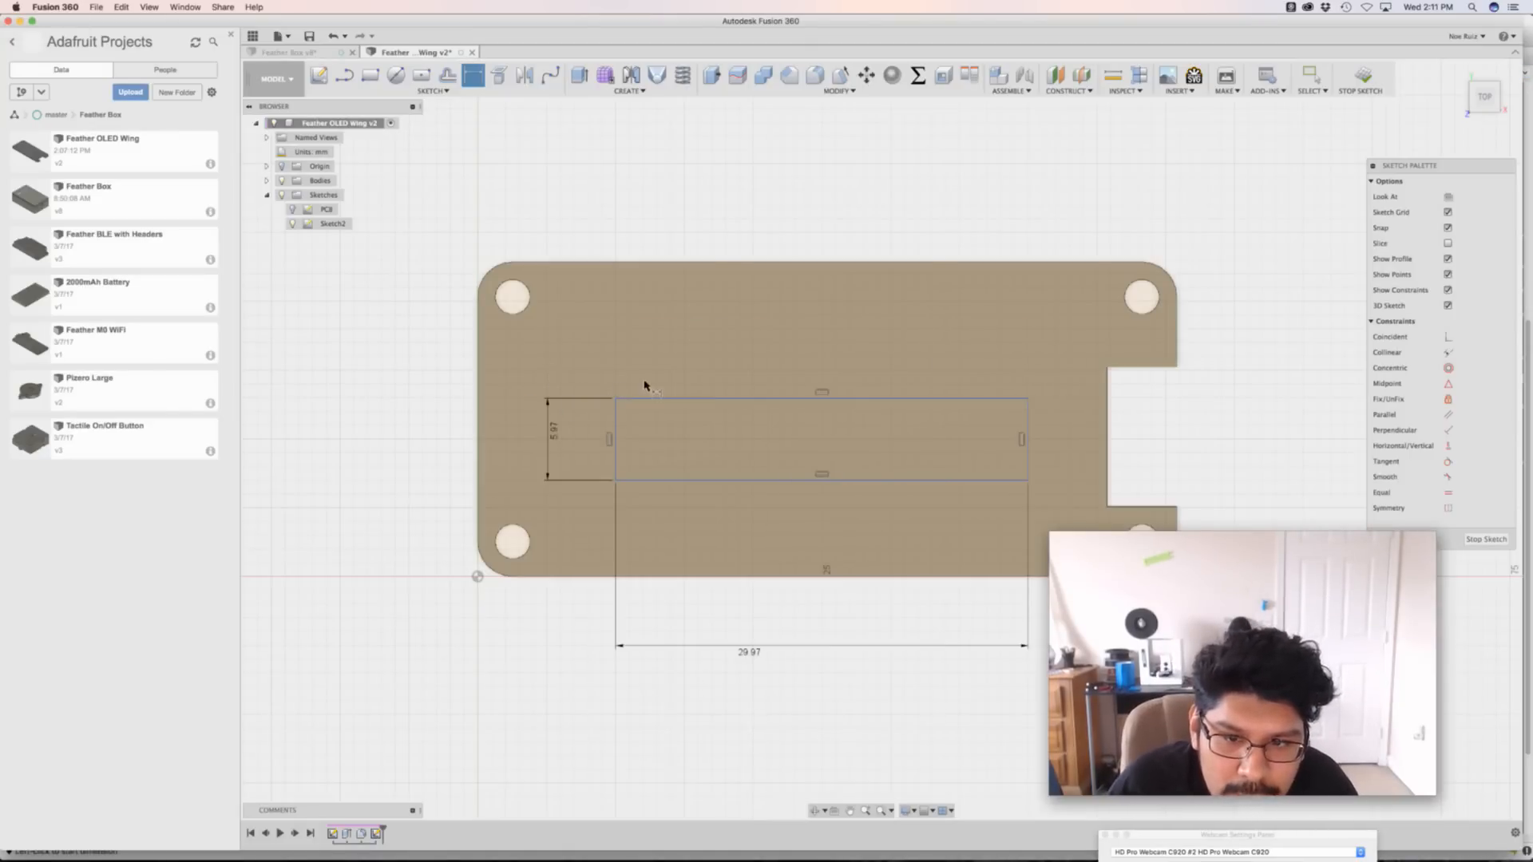
Undo the last height change of the display rectangle
key("super+Tab")
key("super+Tab")
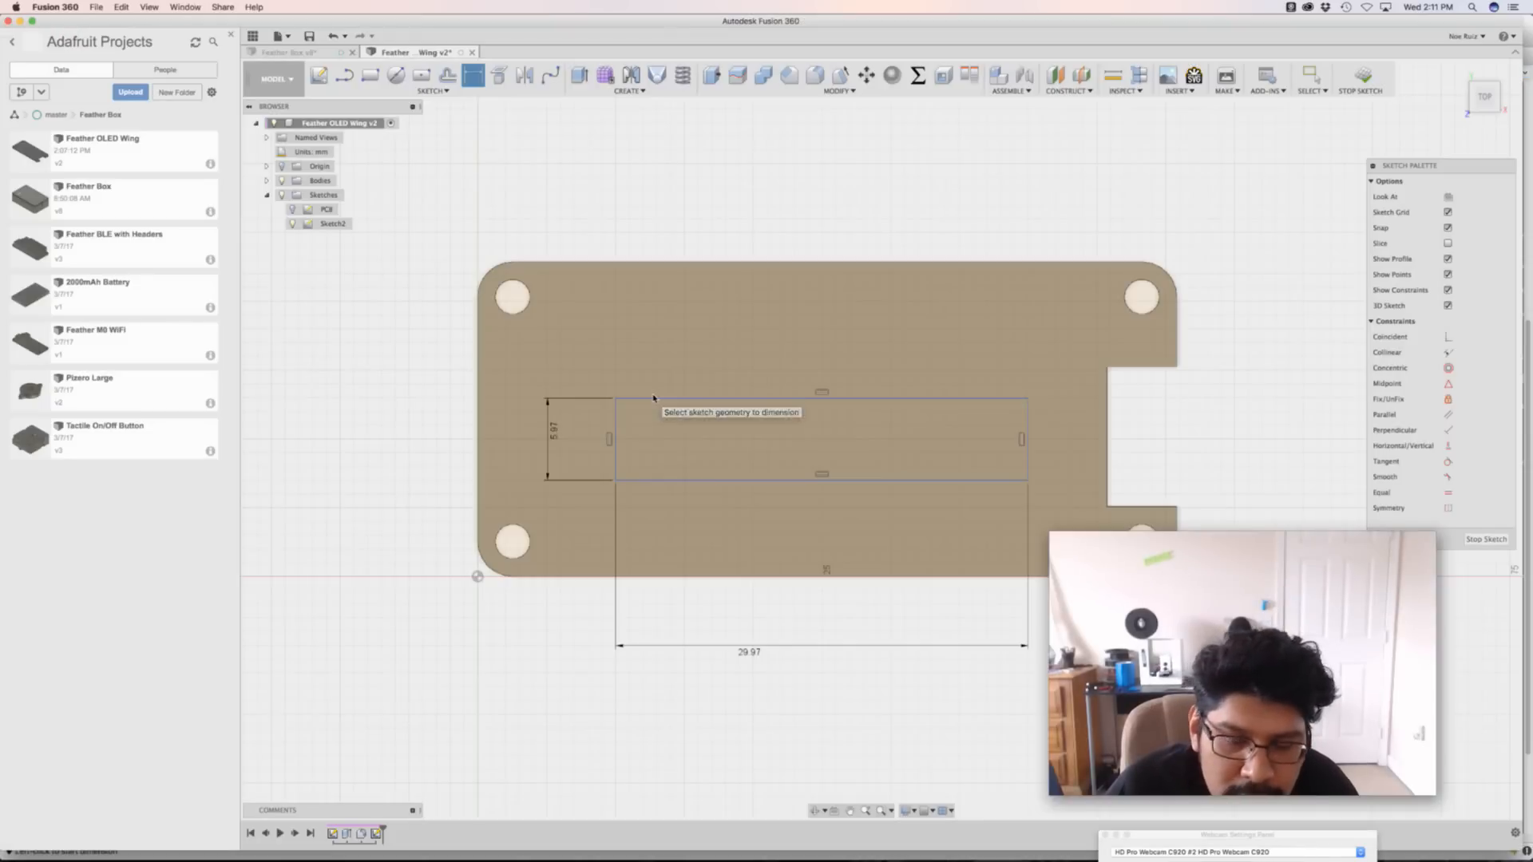
key("Escape")
key("super+z")
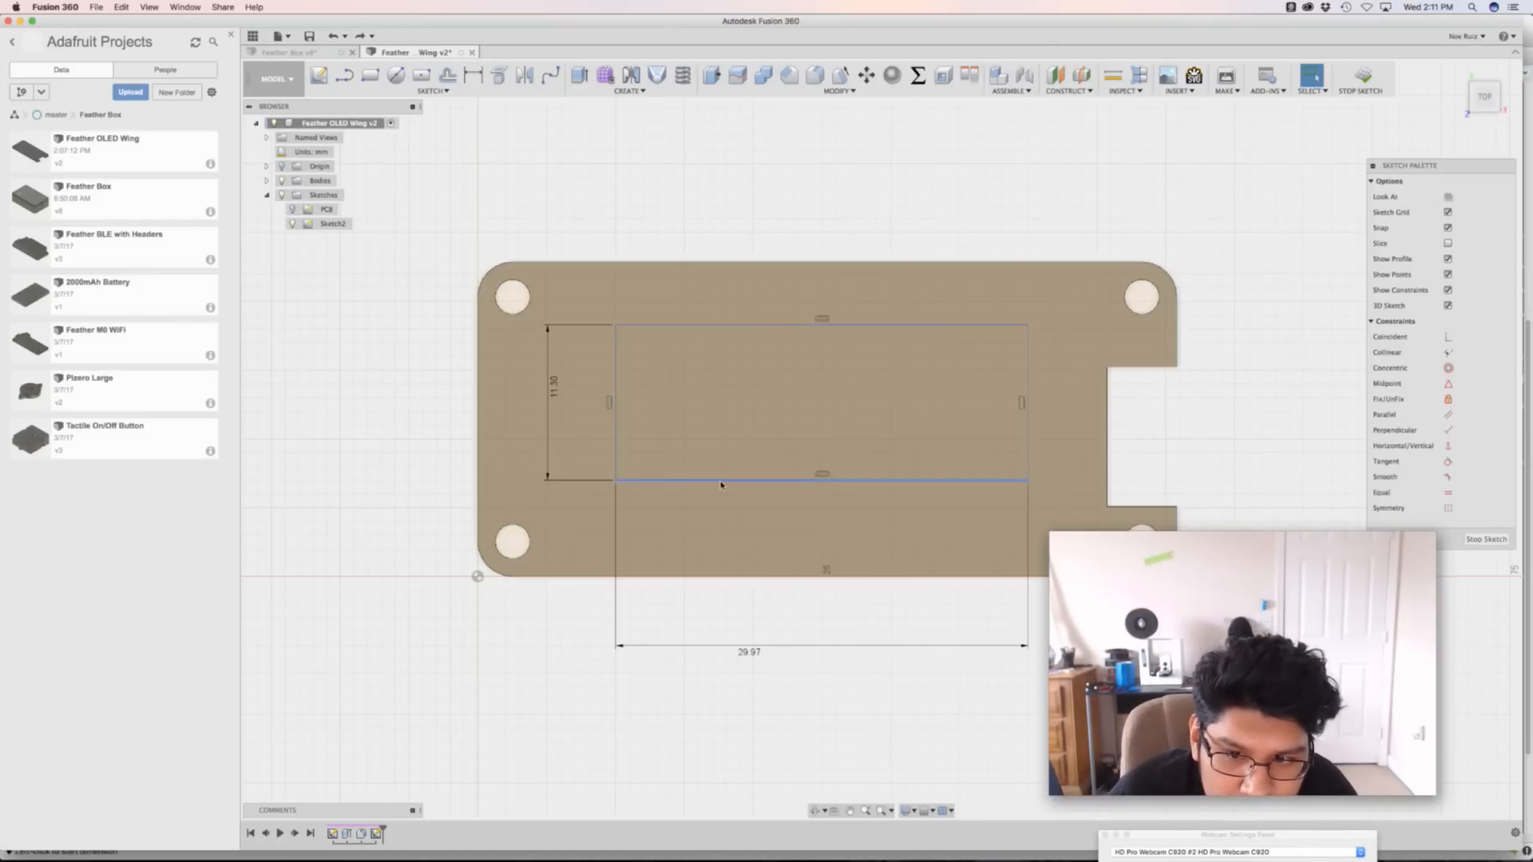
Dimension the vertical distance between the display rectangle's lower edge and the board's lower edge, setting it to 5.97 mm
left_click(774, 574)
left_click(409, 549)
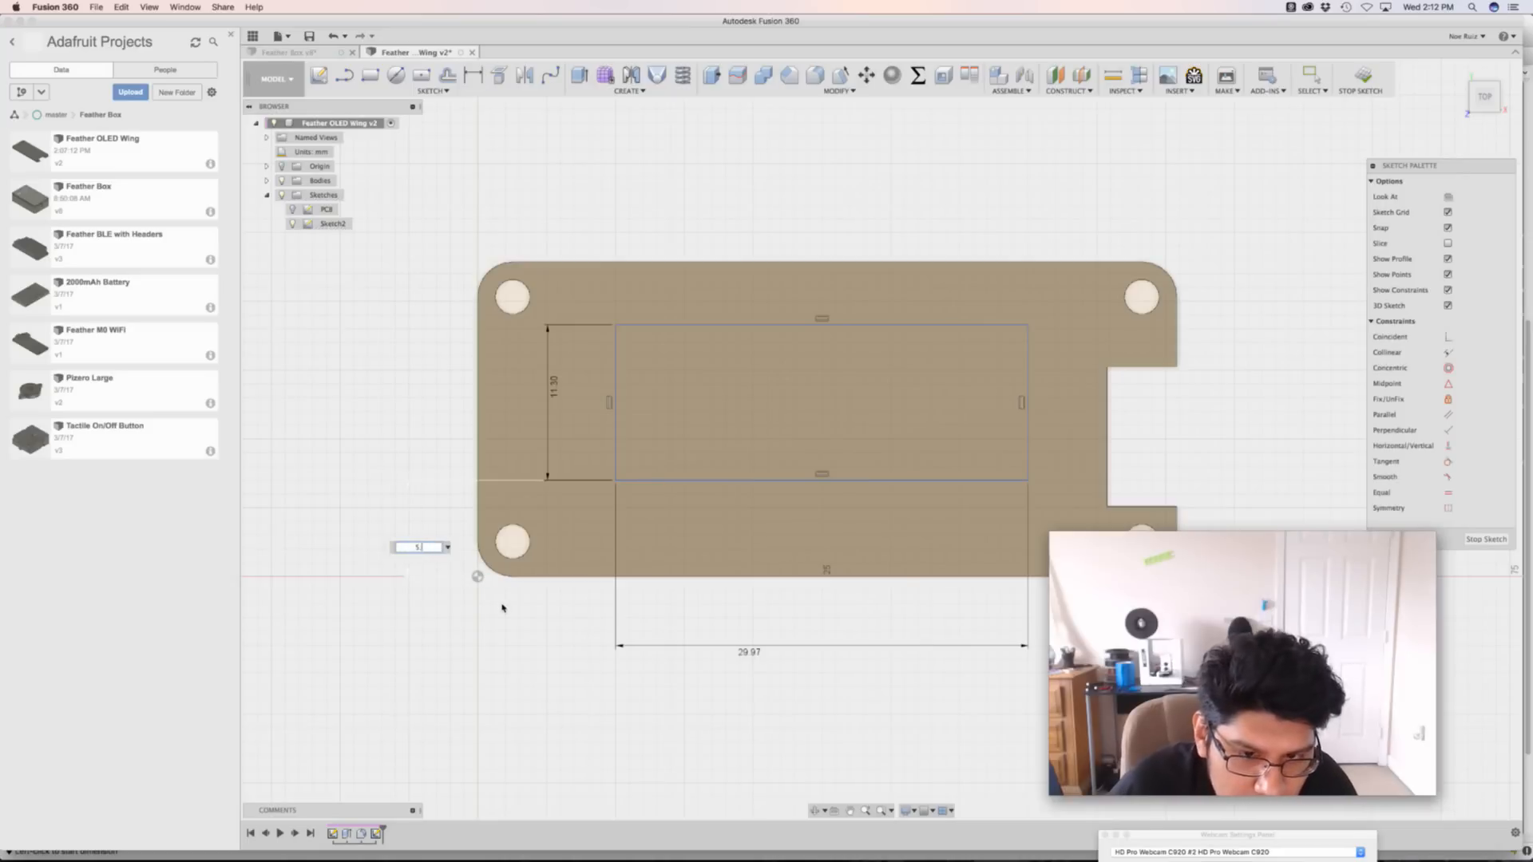
type("5.97")
key("Return")
Switch to EAGLE and dimension the horizontal distance from the OLED outline's left edge to the board's left edge, placing it below the board
key("super+Tab")
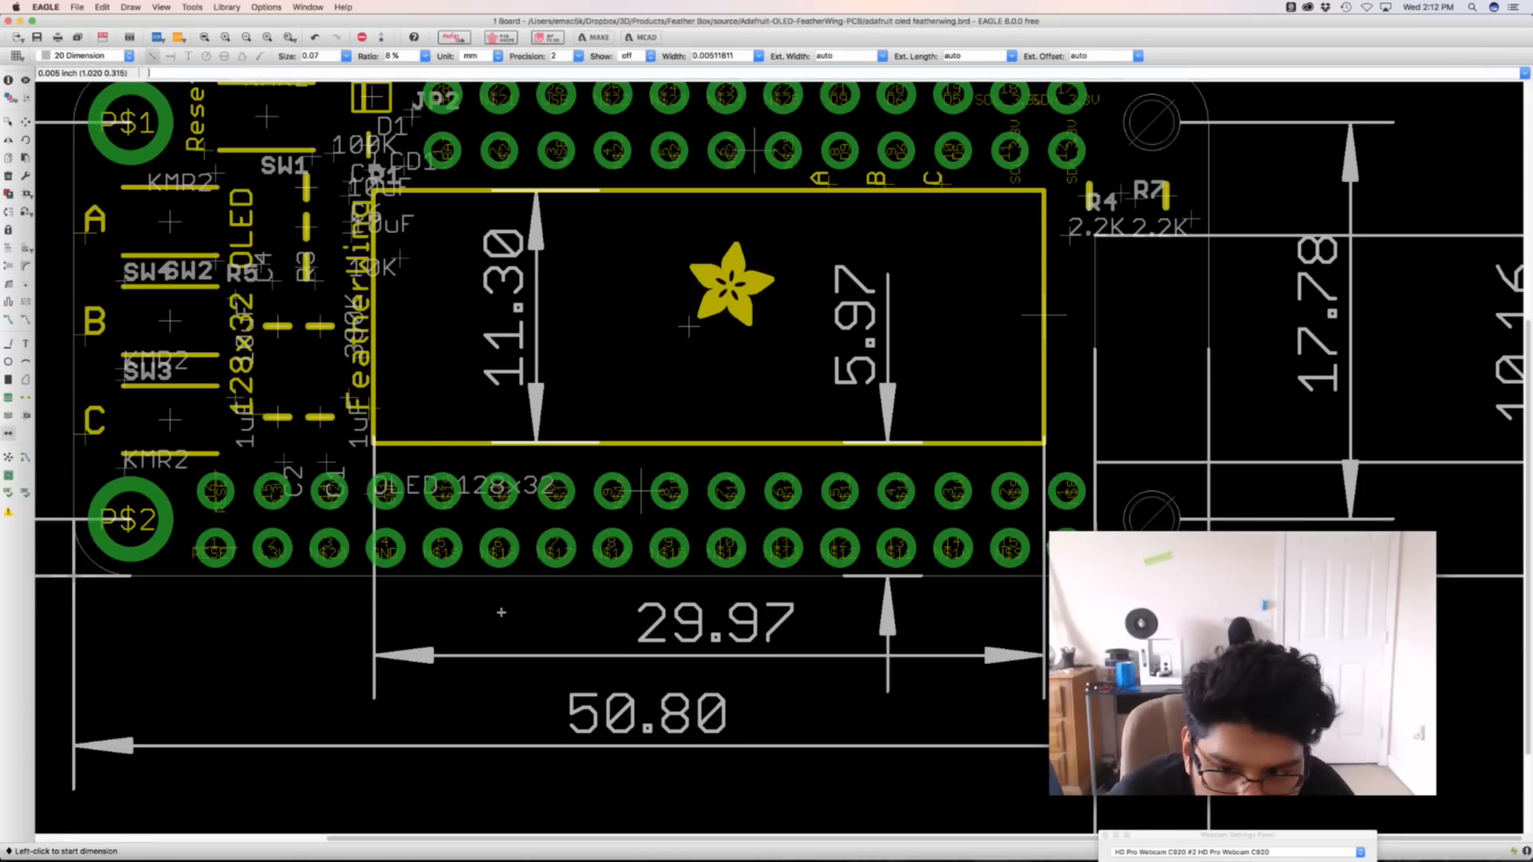
key("super+Tab")
key("super+Tab")
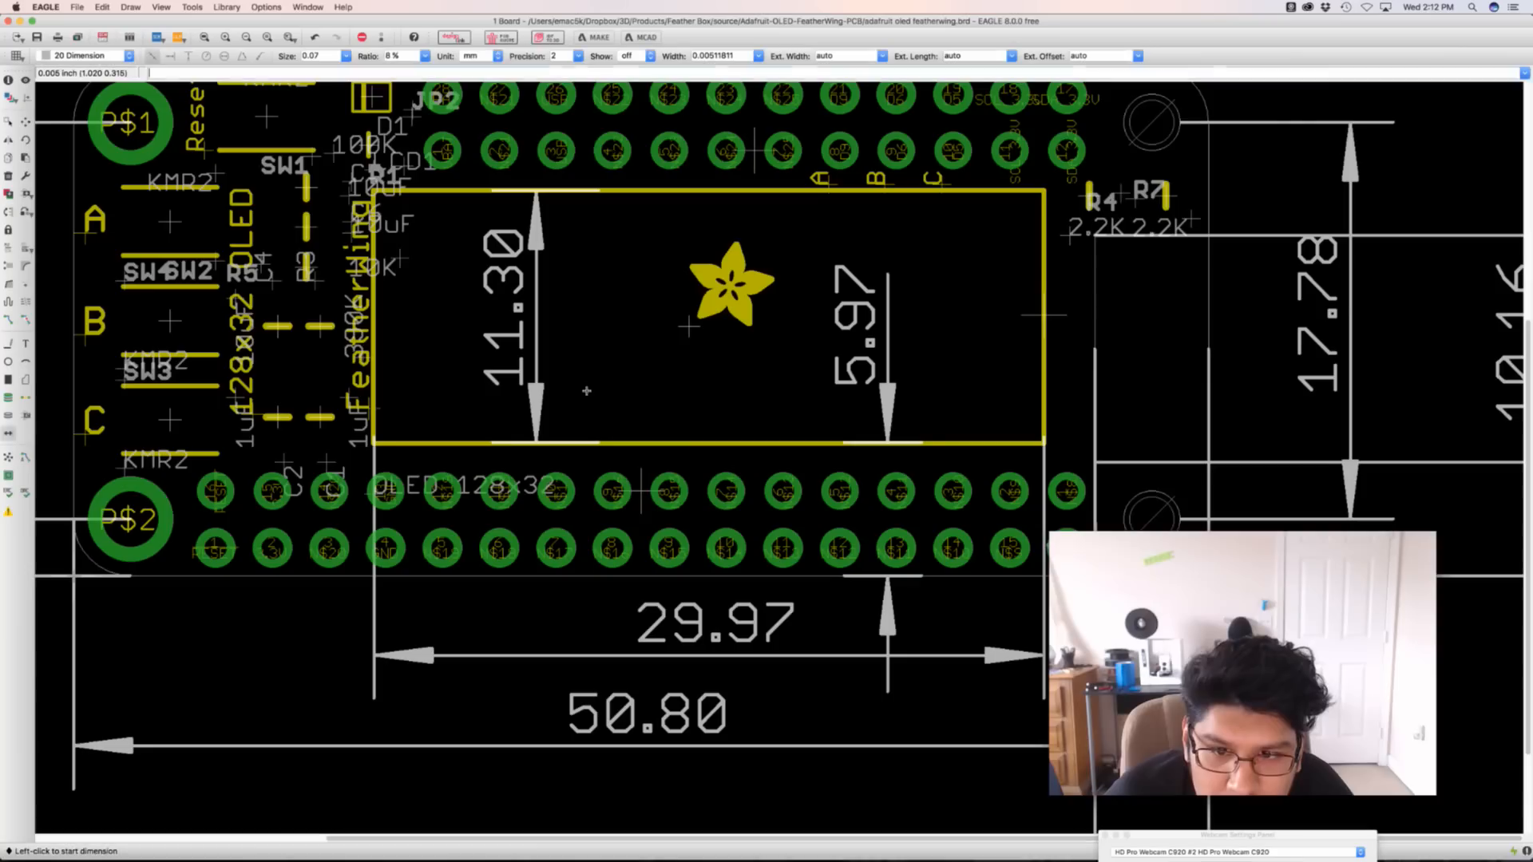
scroll(884, 402, "left", 3)
middle_click_drag(884, 402, 973, 415)
scroll(374, 356, "down", 1)
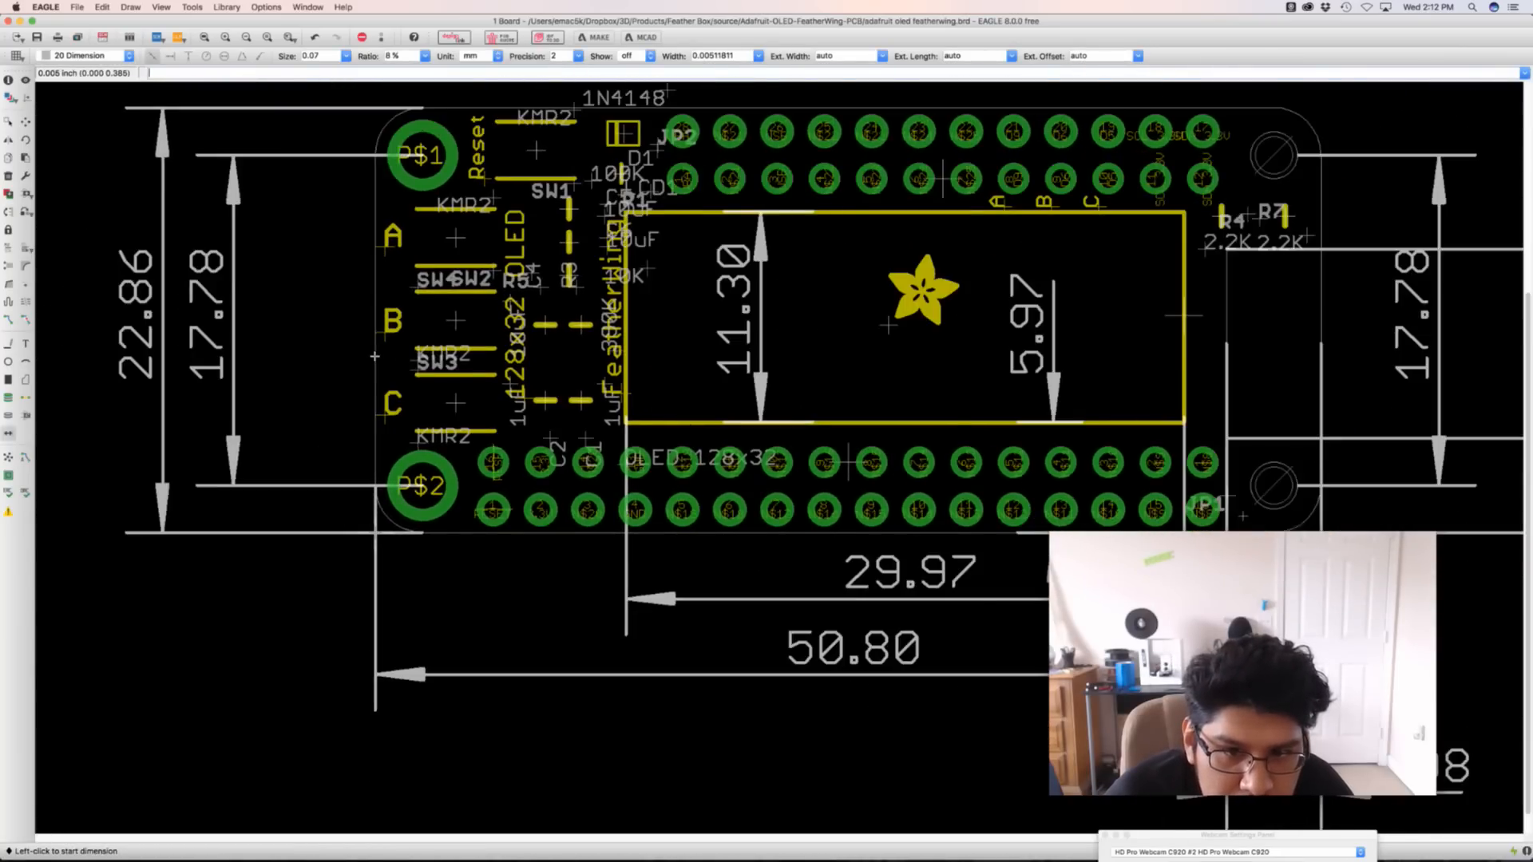
scroll(375, 356, "up", 3)
scroll(374, 357, "up", 1)
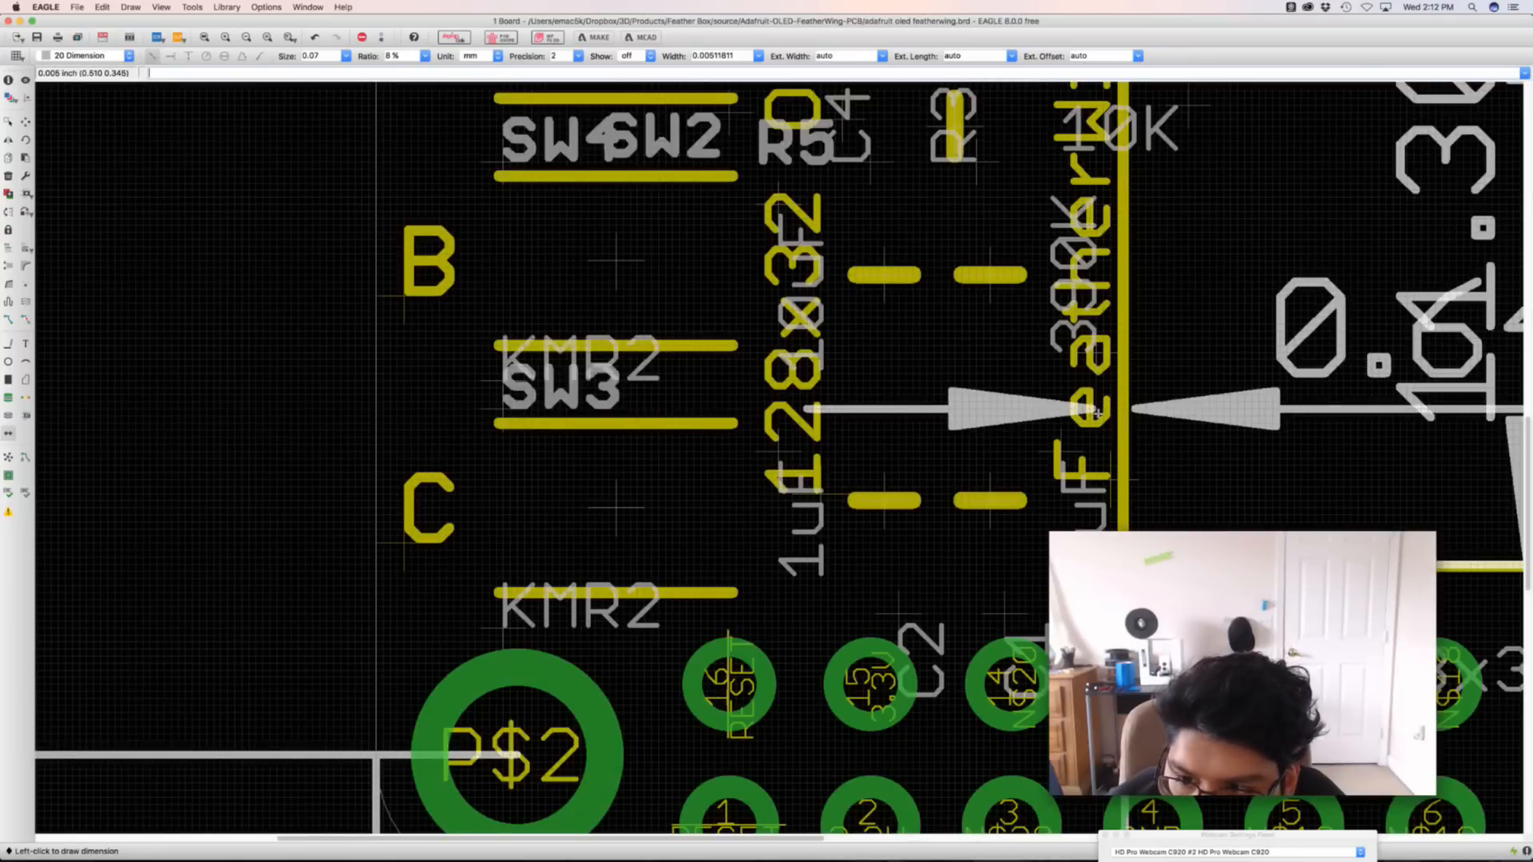
left_click(1120, 409)
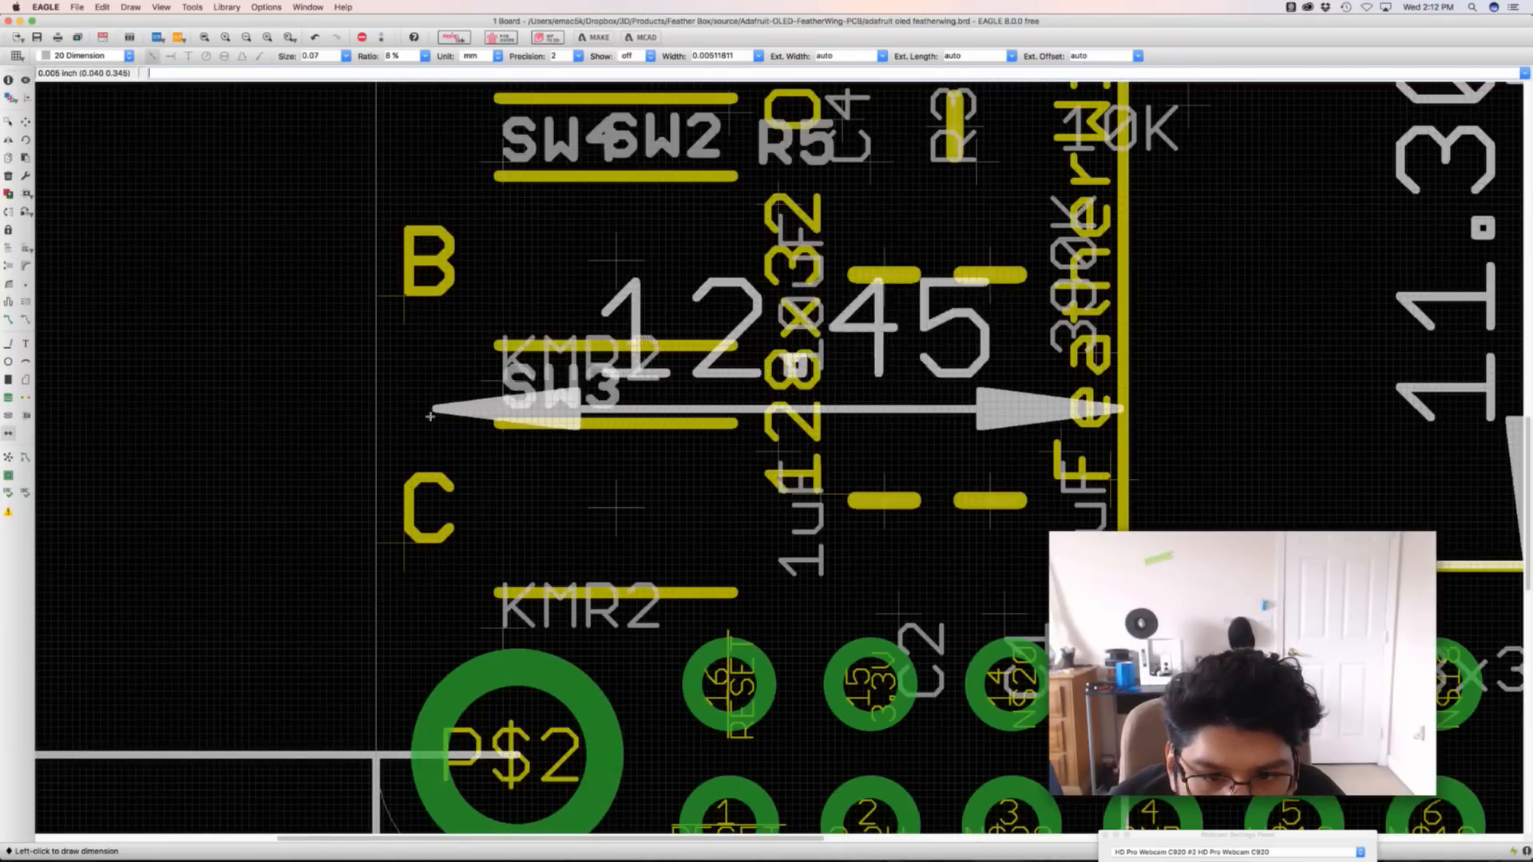
left_click(376, 416)
scroll(559, 630, "down", 5)
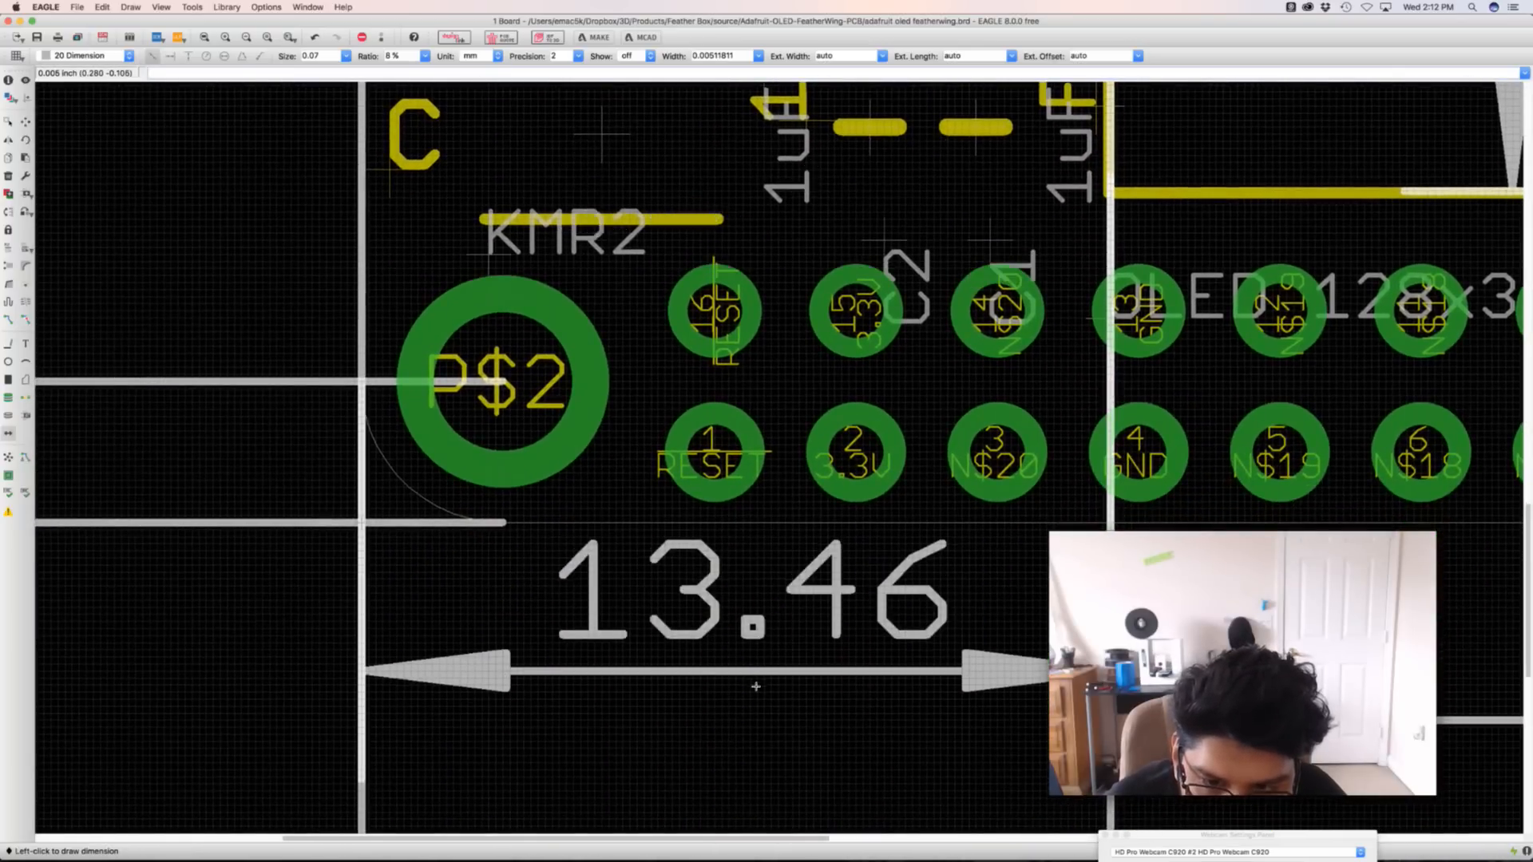
left_click(756, 685)
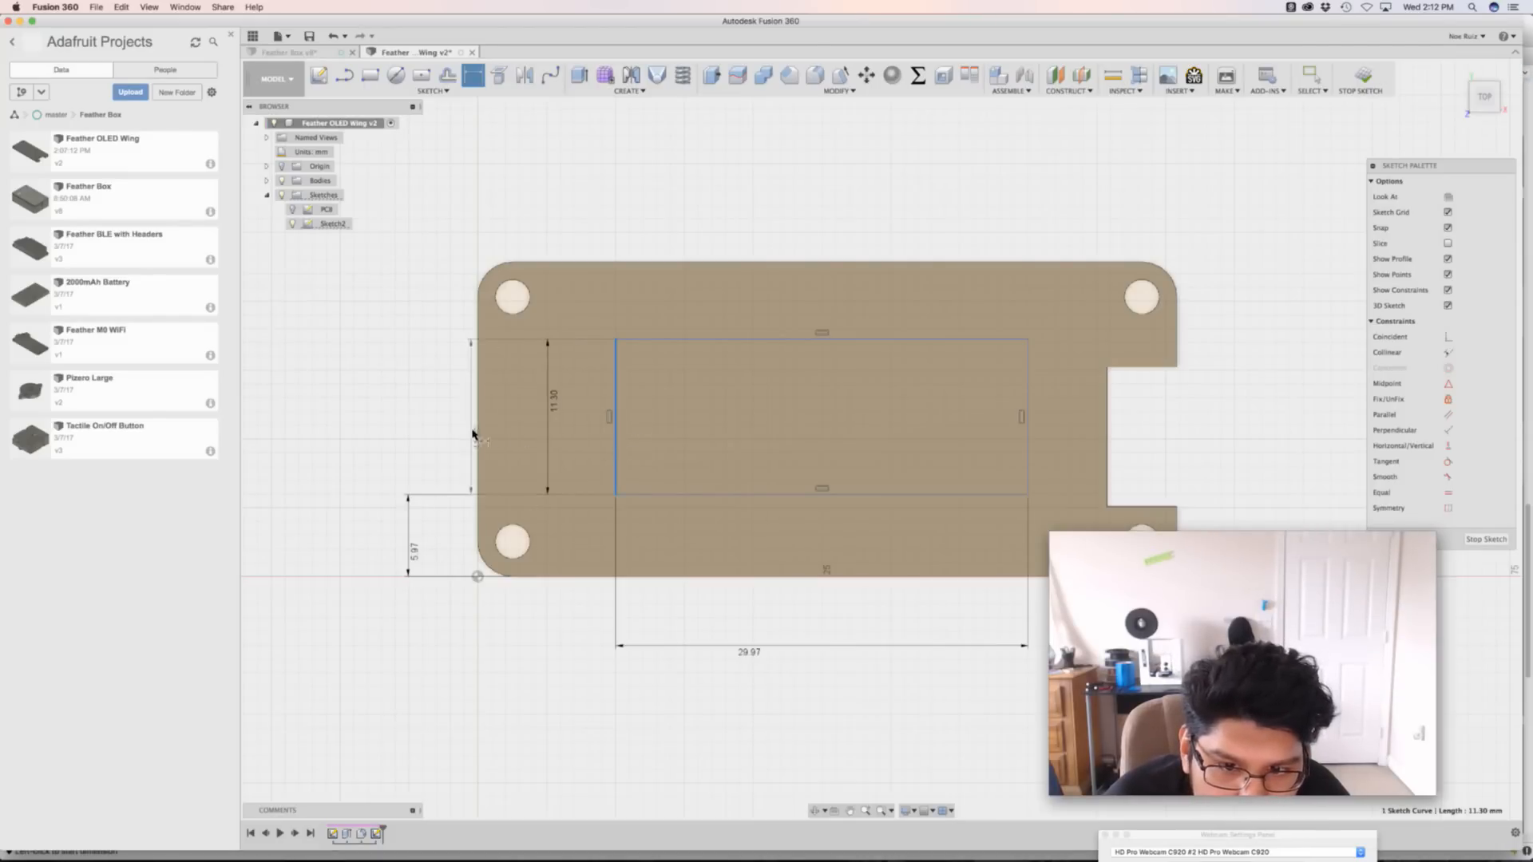
Switch to Fusion 360, dimension the display rectangle's left edge 13.46 mm from the board's left edge, and finish the sketch
left_click(568, 213)
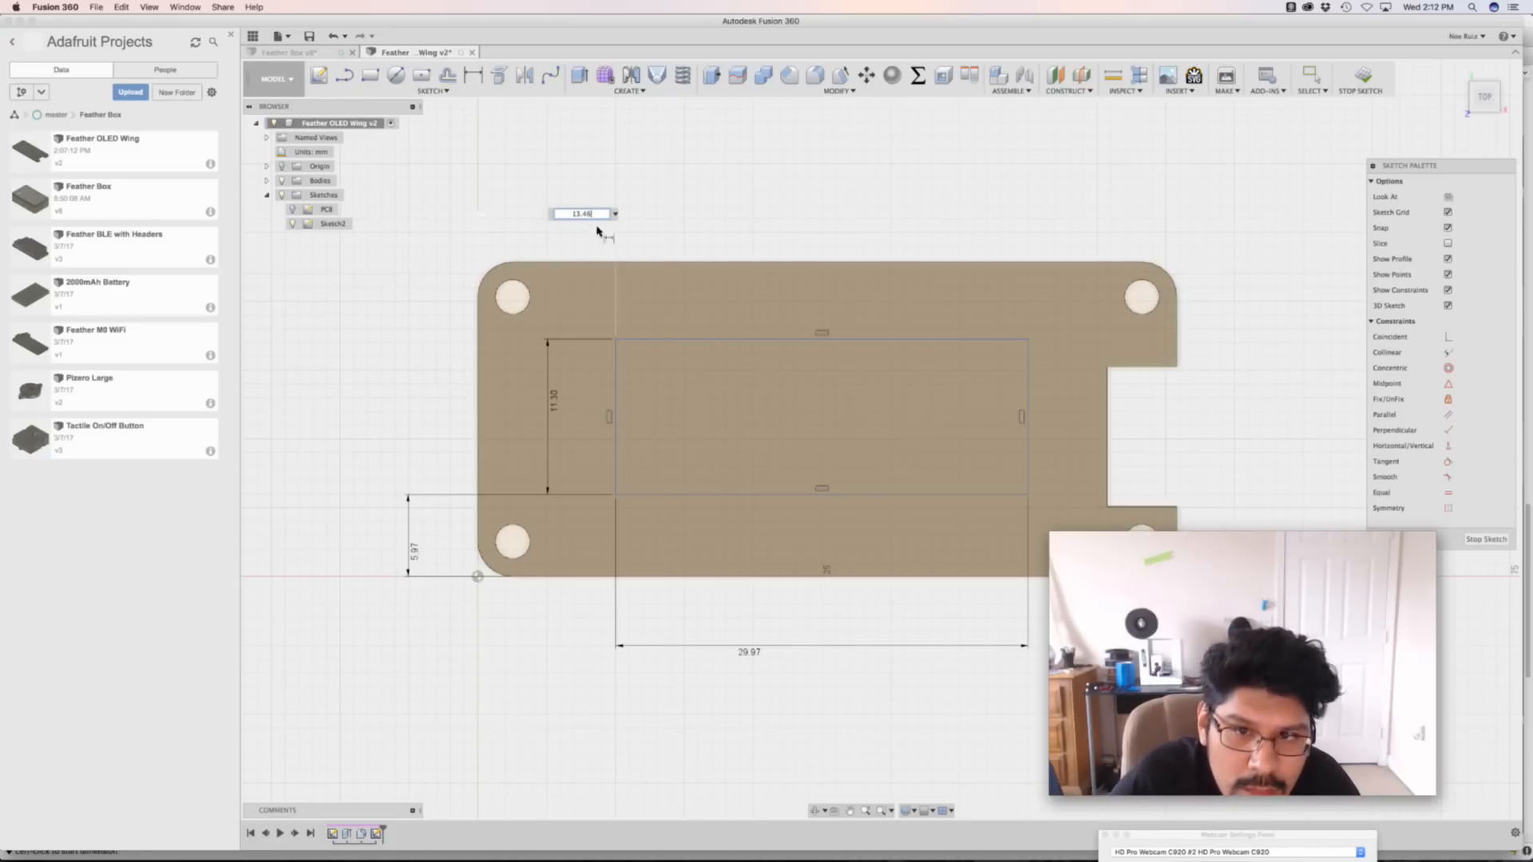
key("Return")
key("super+Tab")
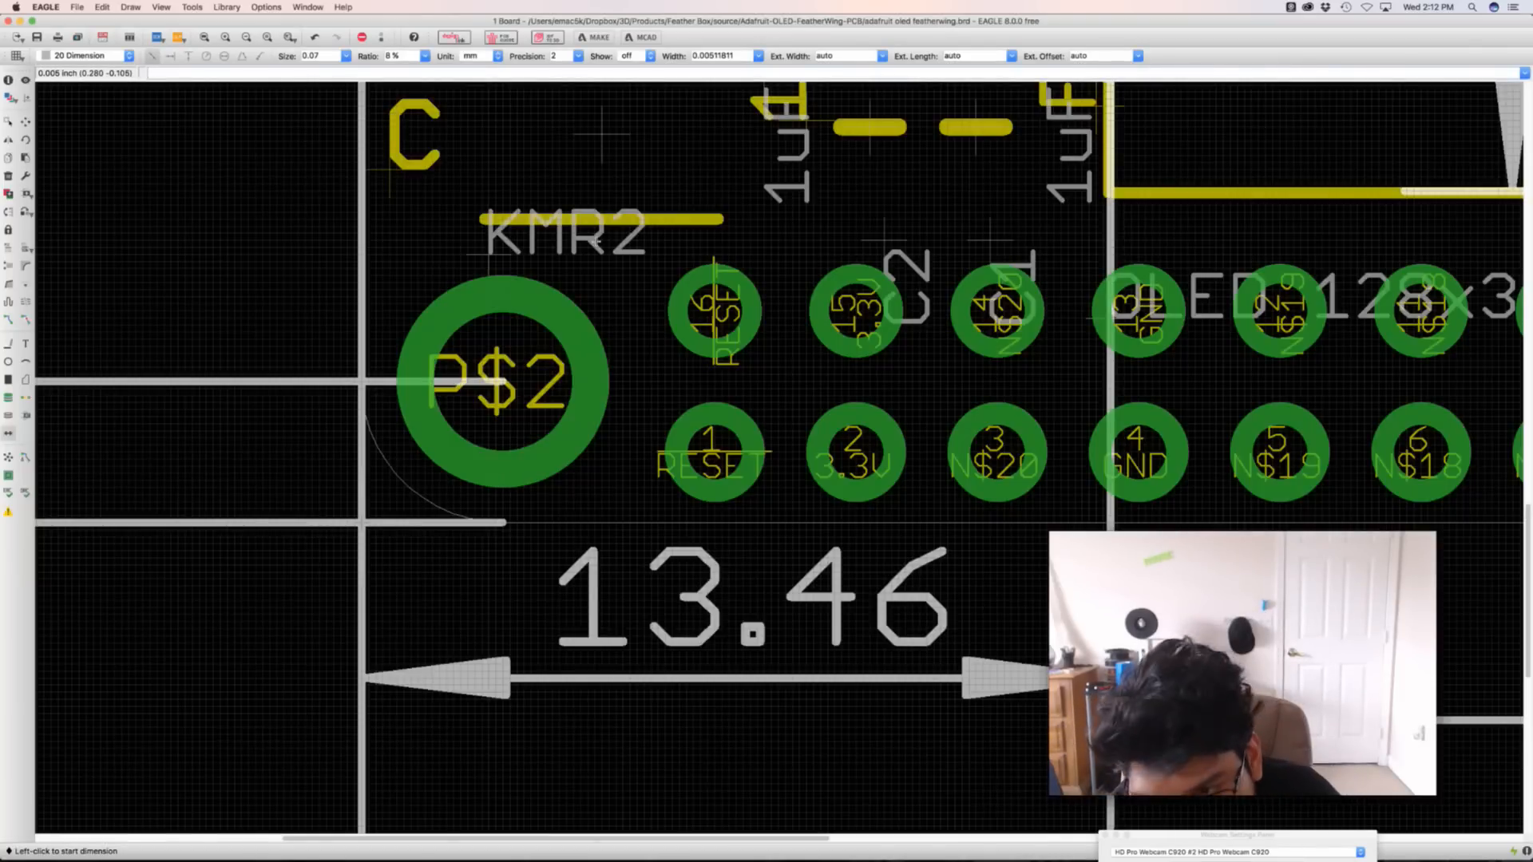
key("super+Tab")
key("super+Tab")
key("super+Tab")
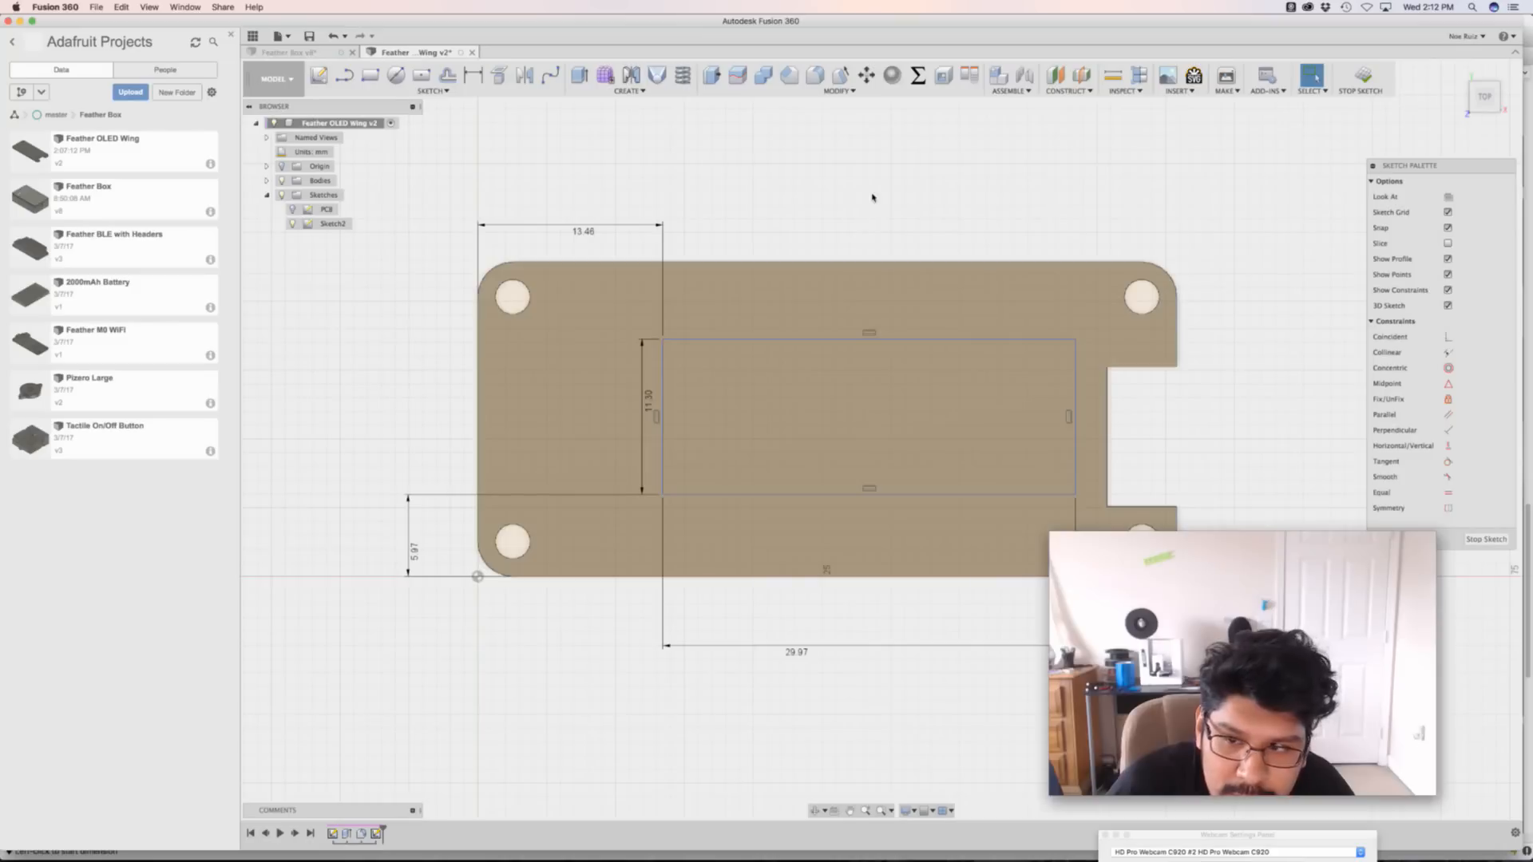
middle_click_drag(872, 195, 816, 200)
left_click(1362, 80)
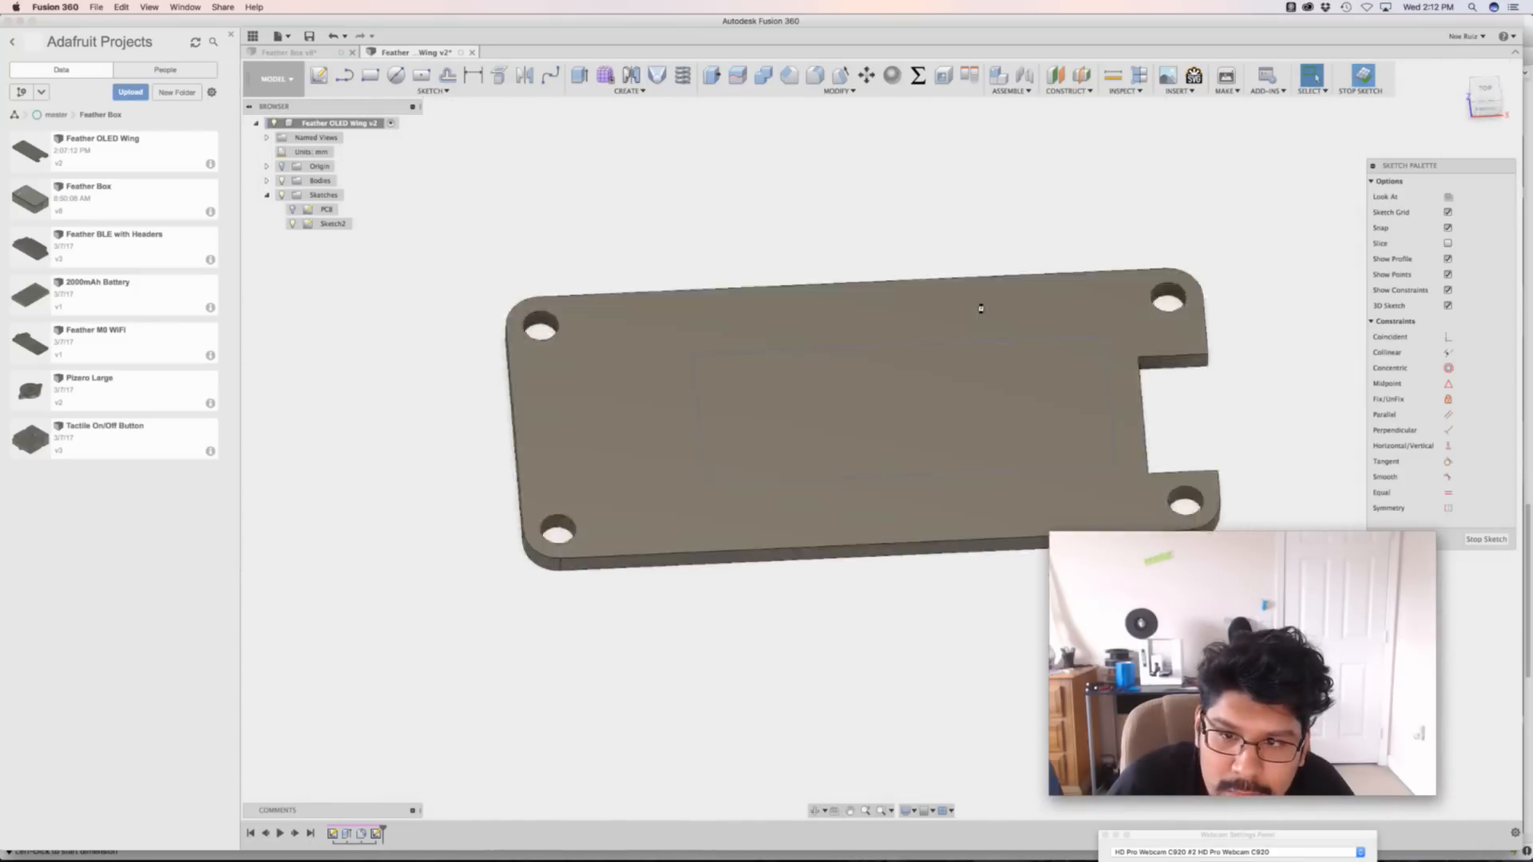
key("e")
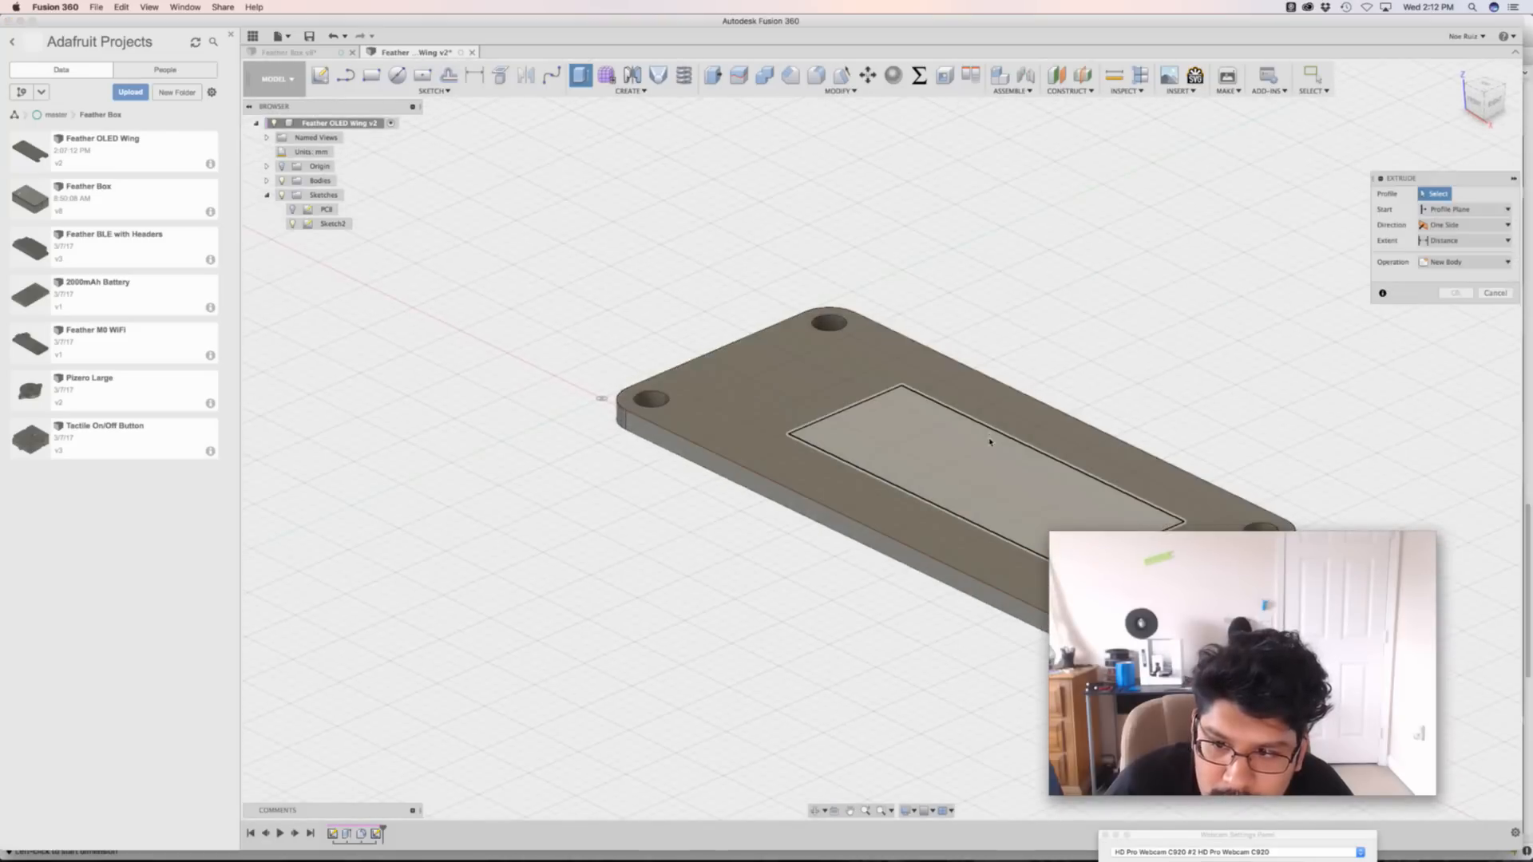
left_click(988, 426)
key("Escape")
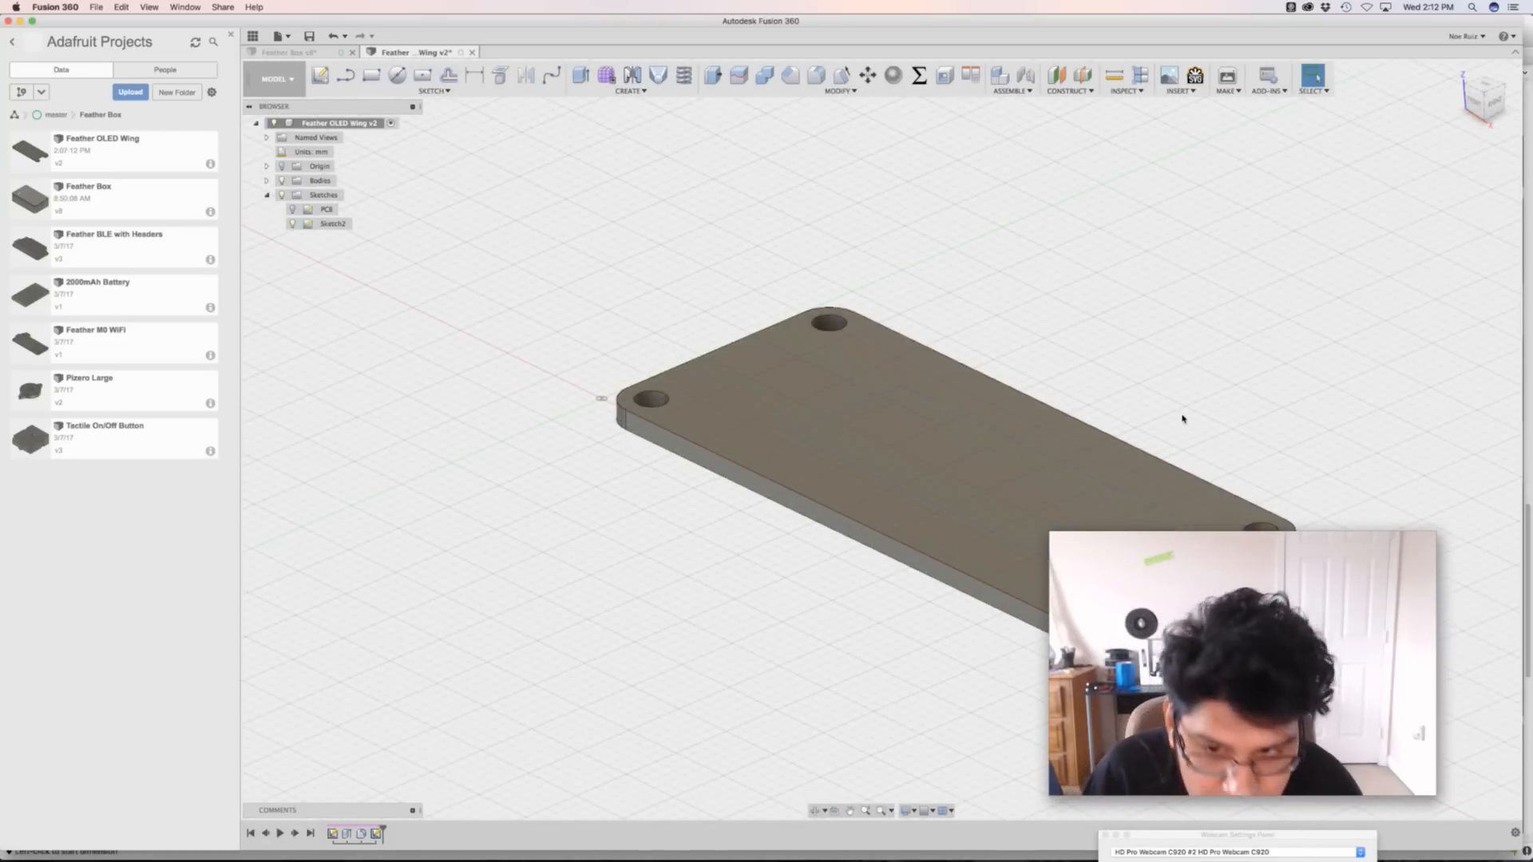
key("super+Tab")
key("super+Tab")
key("Escape")
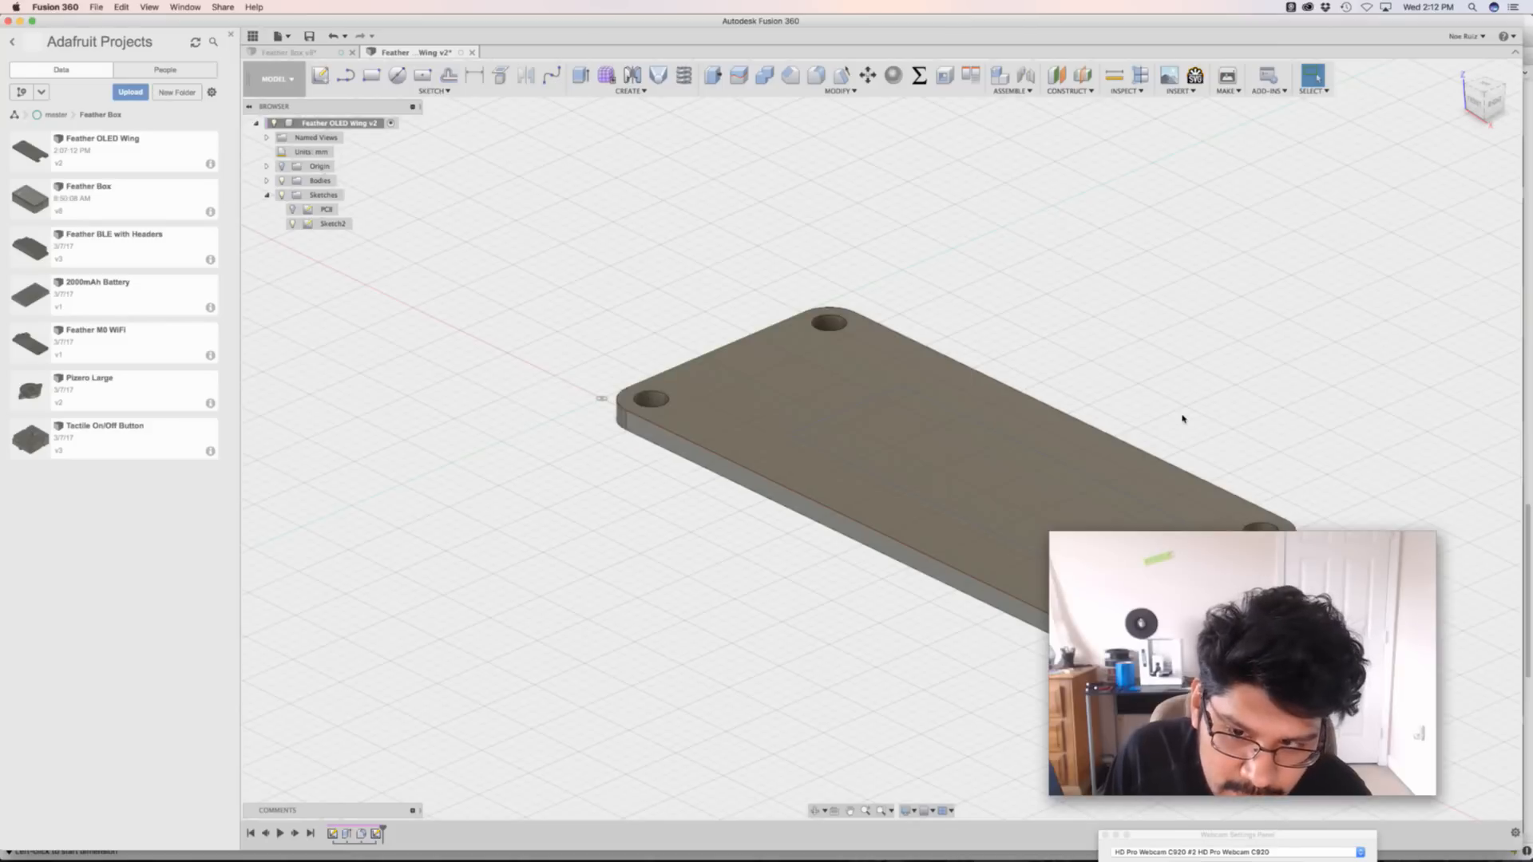
Extrude the display rectangle profile 2 mm upward from the board as a new body
left_click(883, 432)
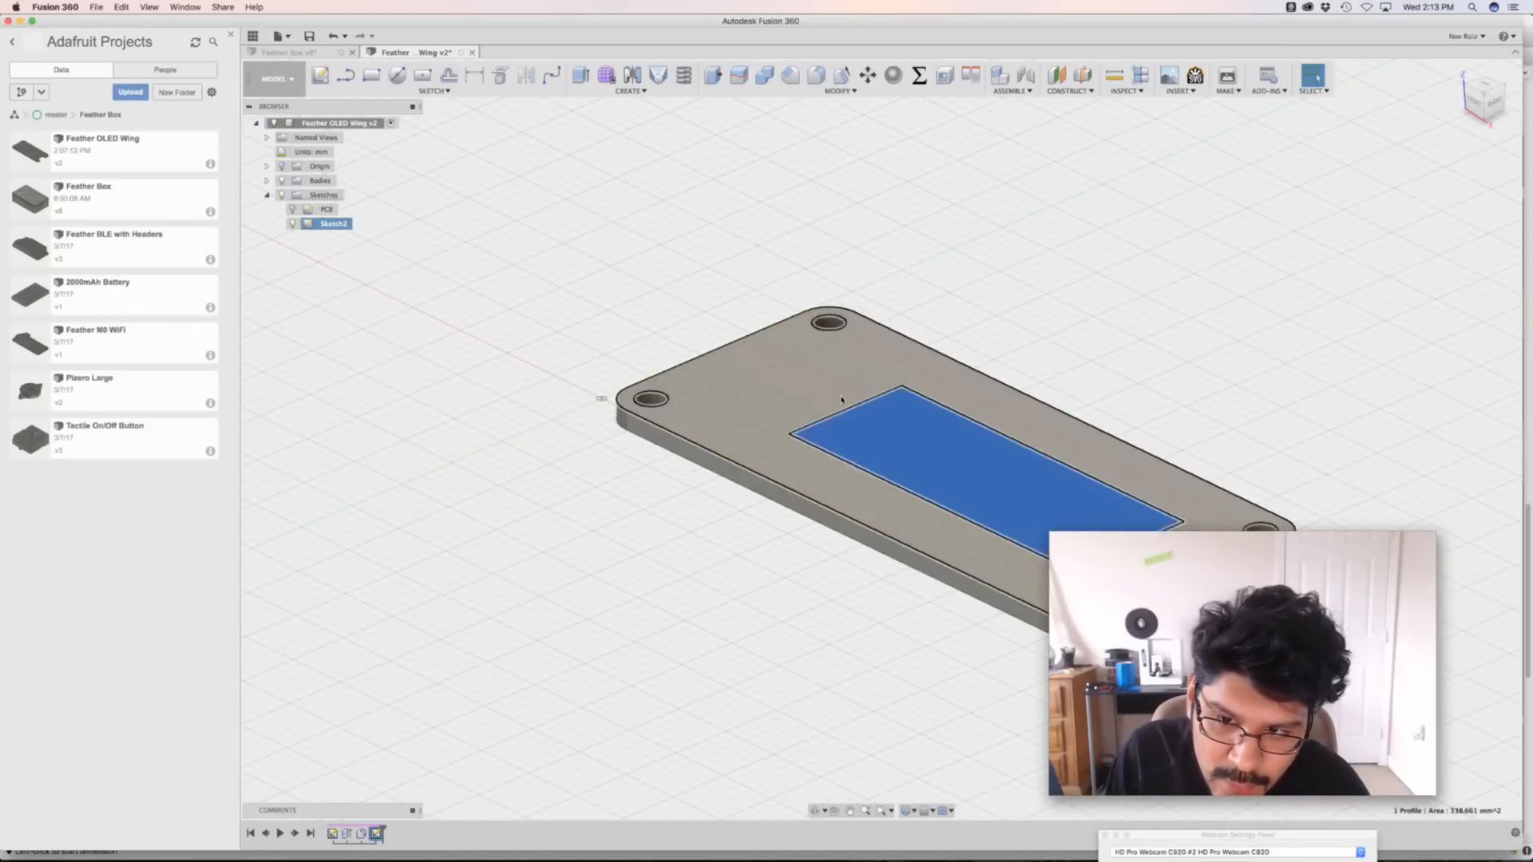
mouse_move(602, 267)
middle_mouse_down("shift")
mouse_move(609, 311)
mouse_move(671, 286)
middle_mouse_up("shift")
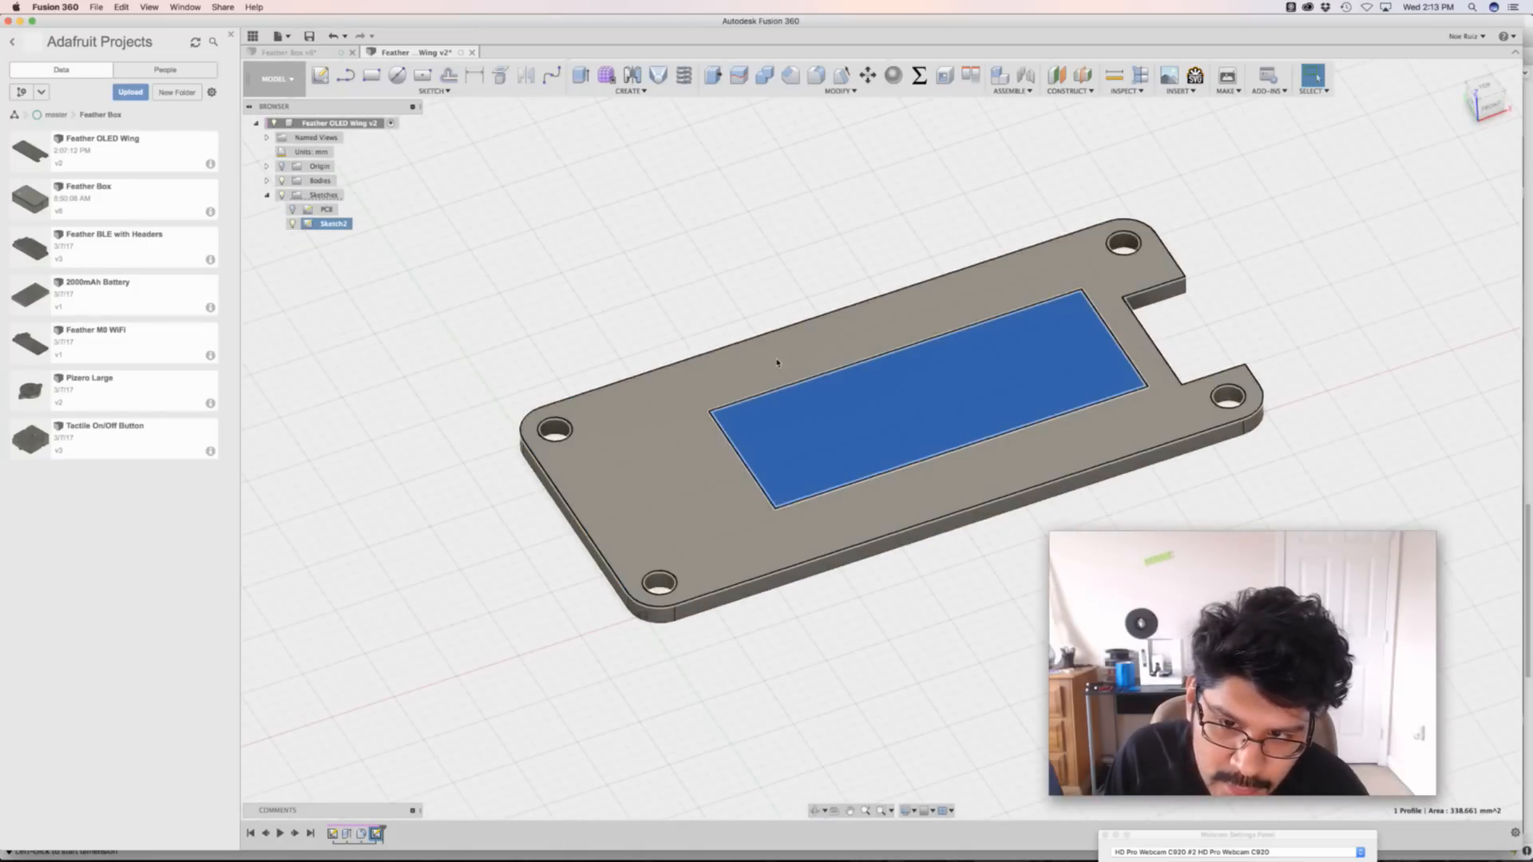
type("e")
type("2")
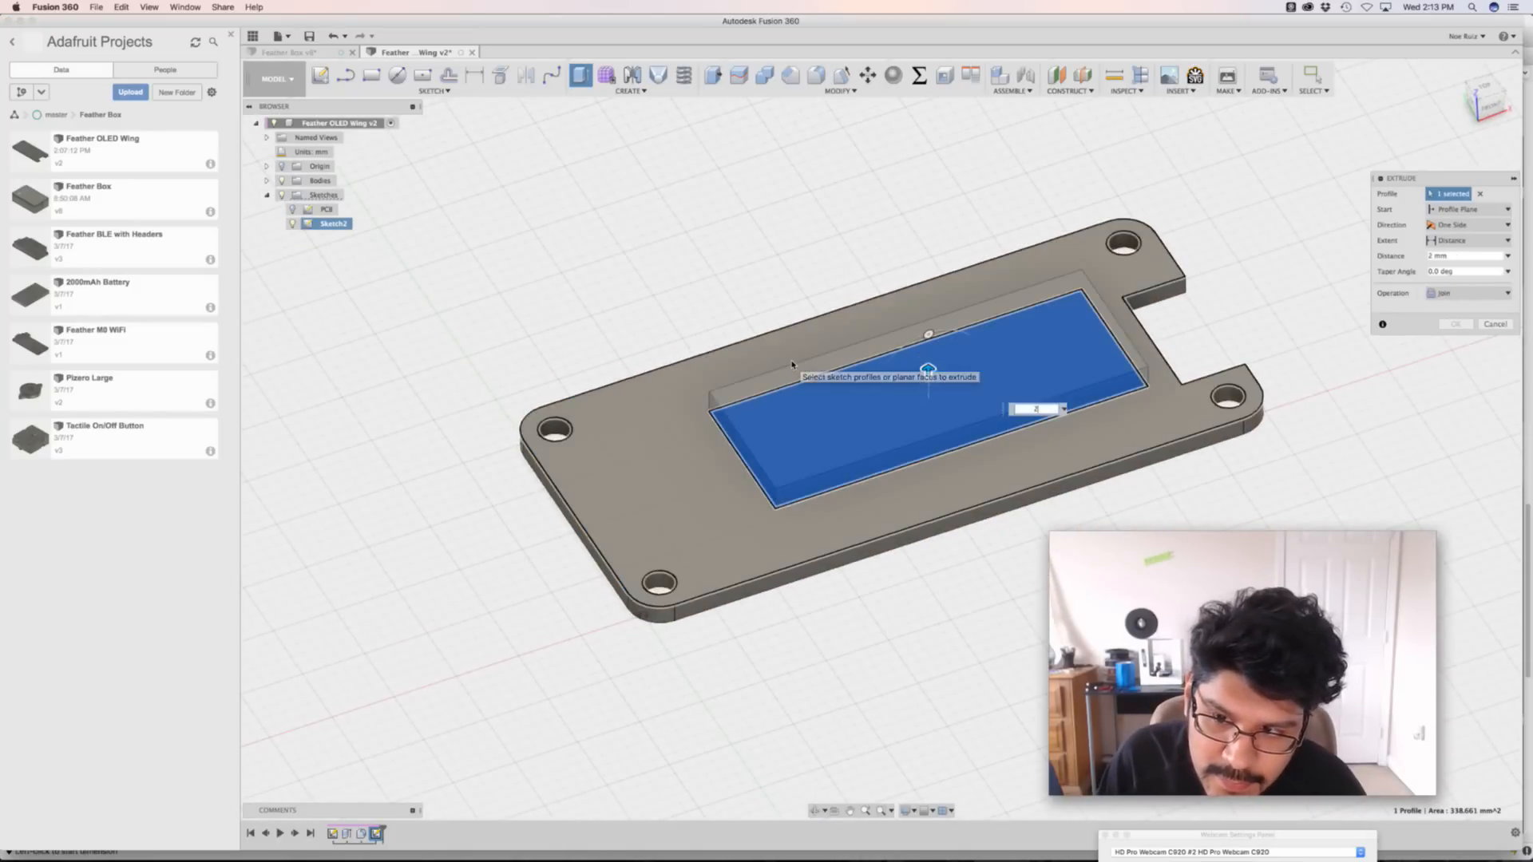
left_click(1431, 294)
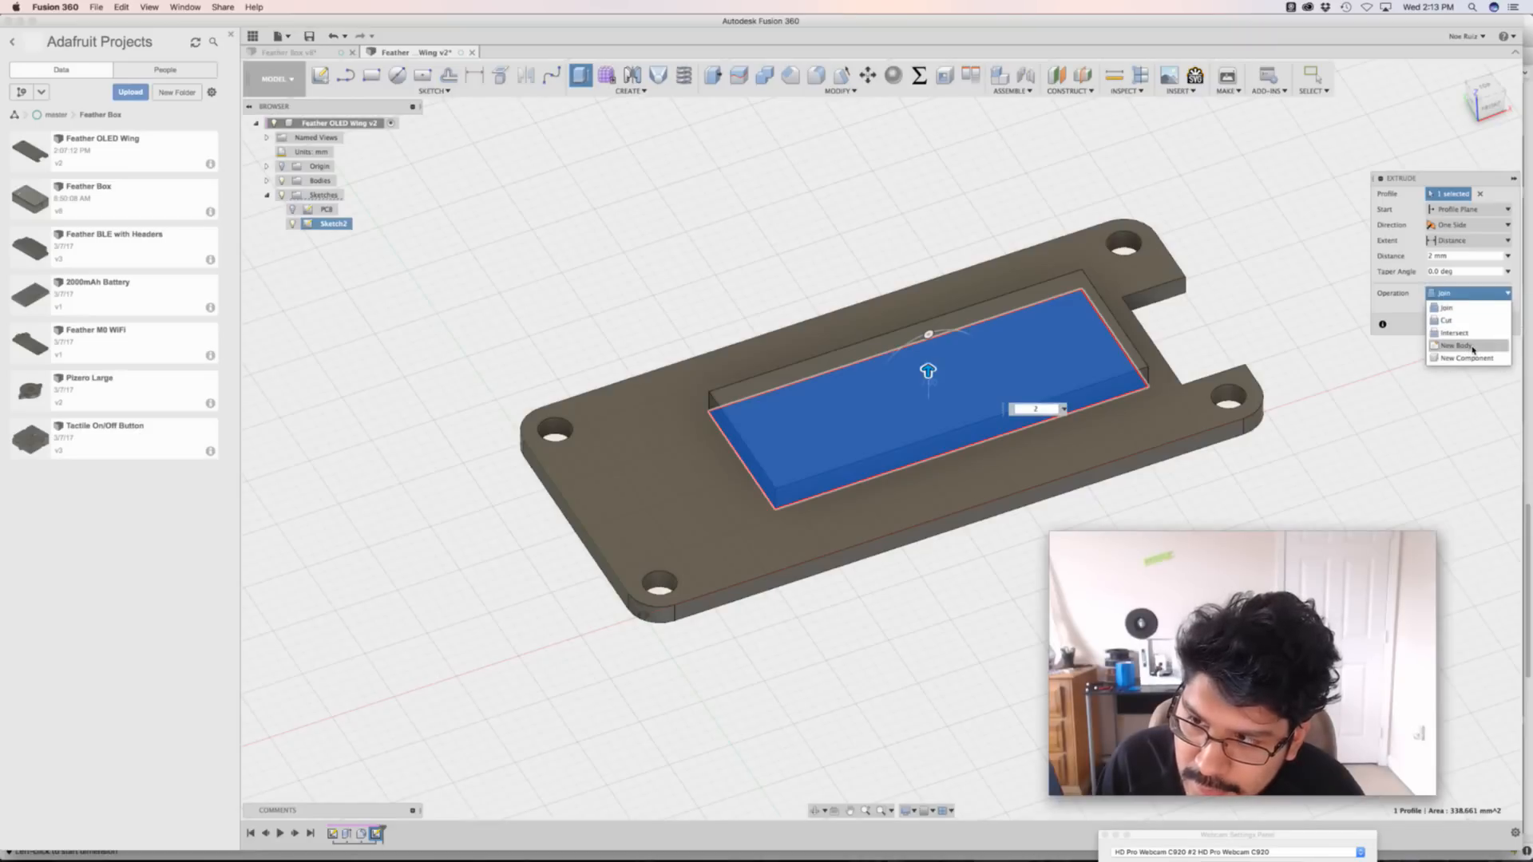
left_click(1456, 346)
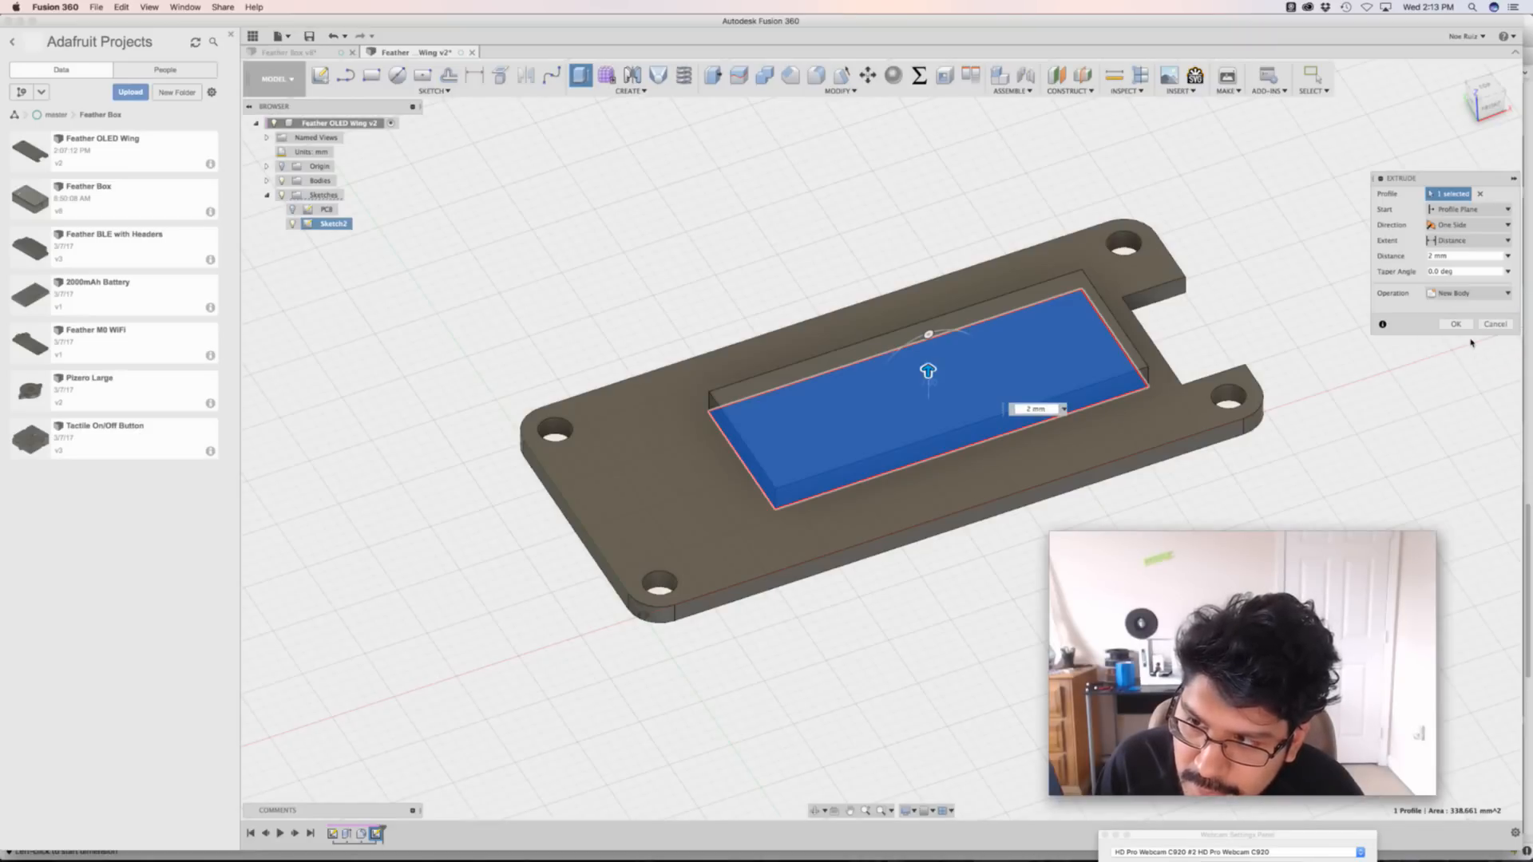
left_click(1458, 325)
Switch to Wirecast and change the broadcast to the overhead webcam shot of the workbench
key("super+Tab")
key("super+Tab")
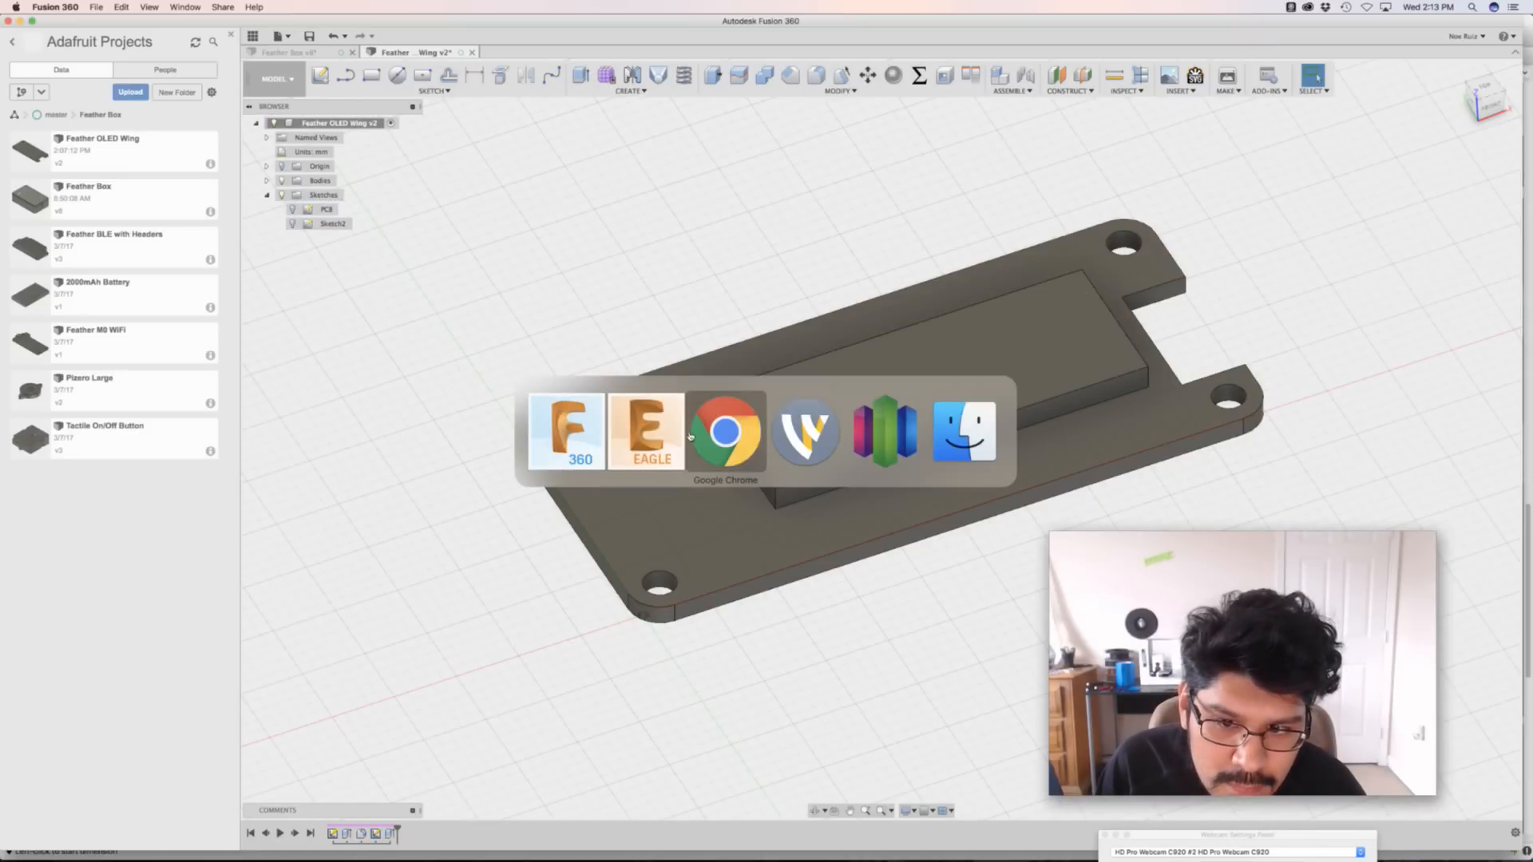
key("super+Tab")
key("super+Tab")
key("super+Tab")
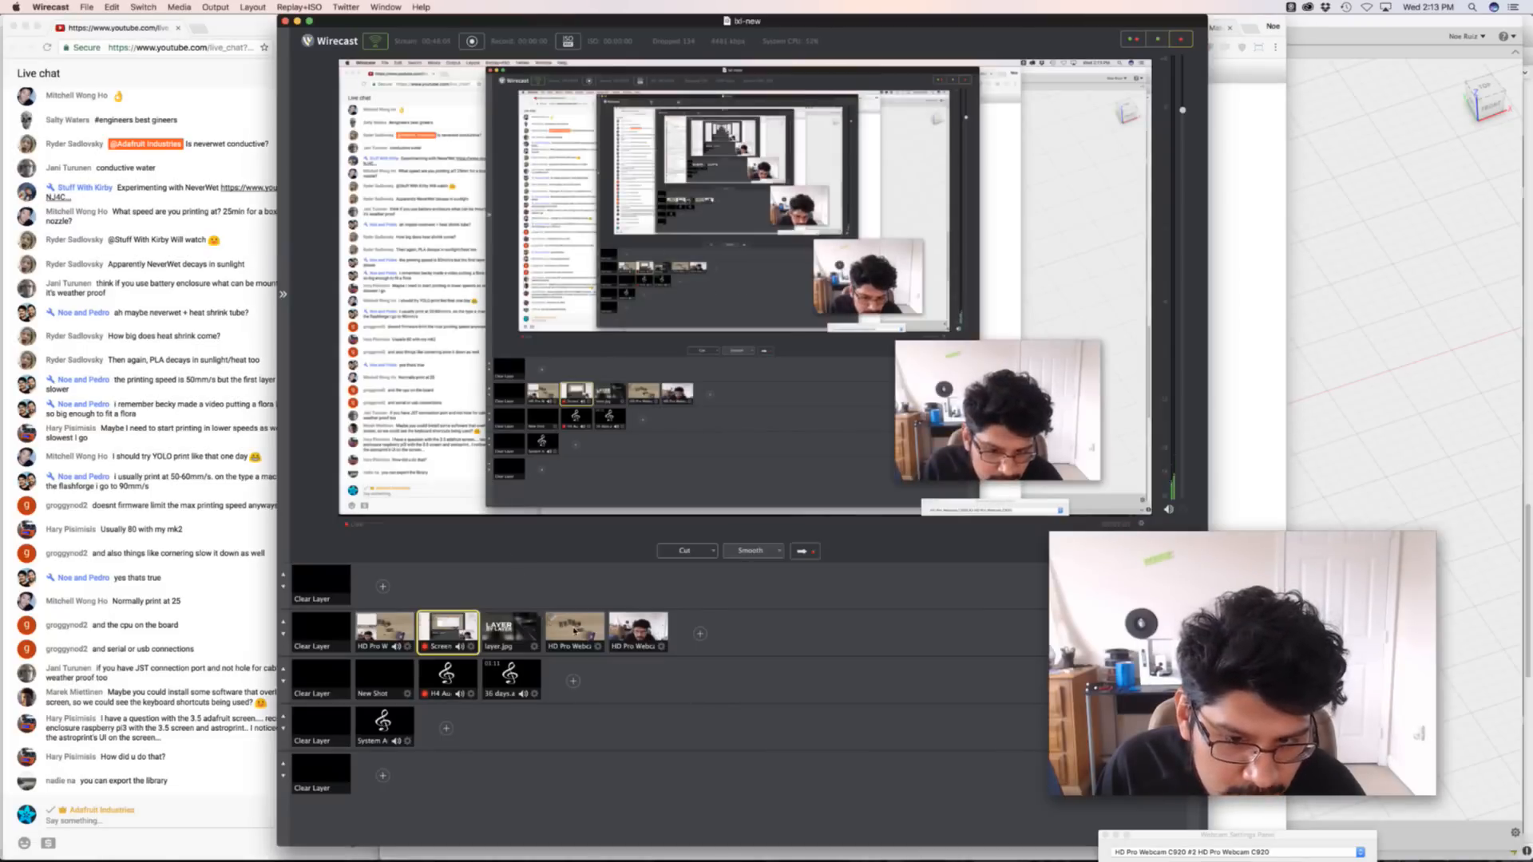
left_click(574, 631)
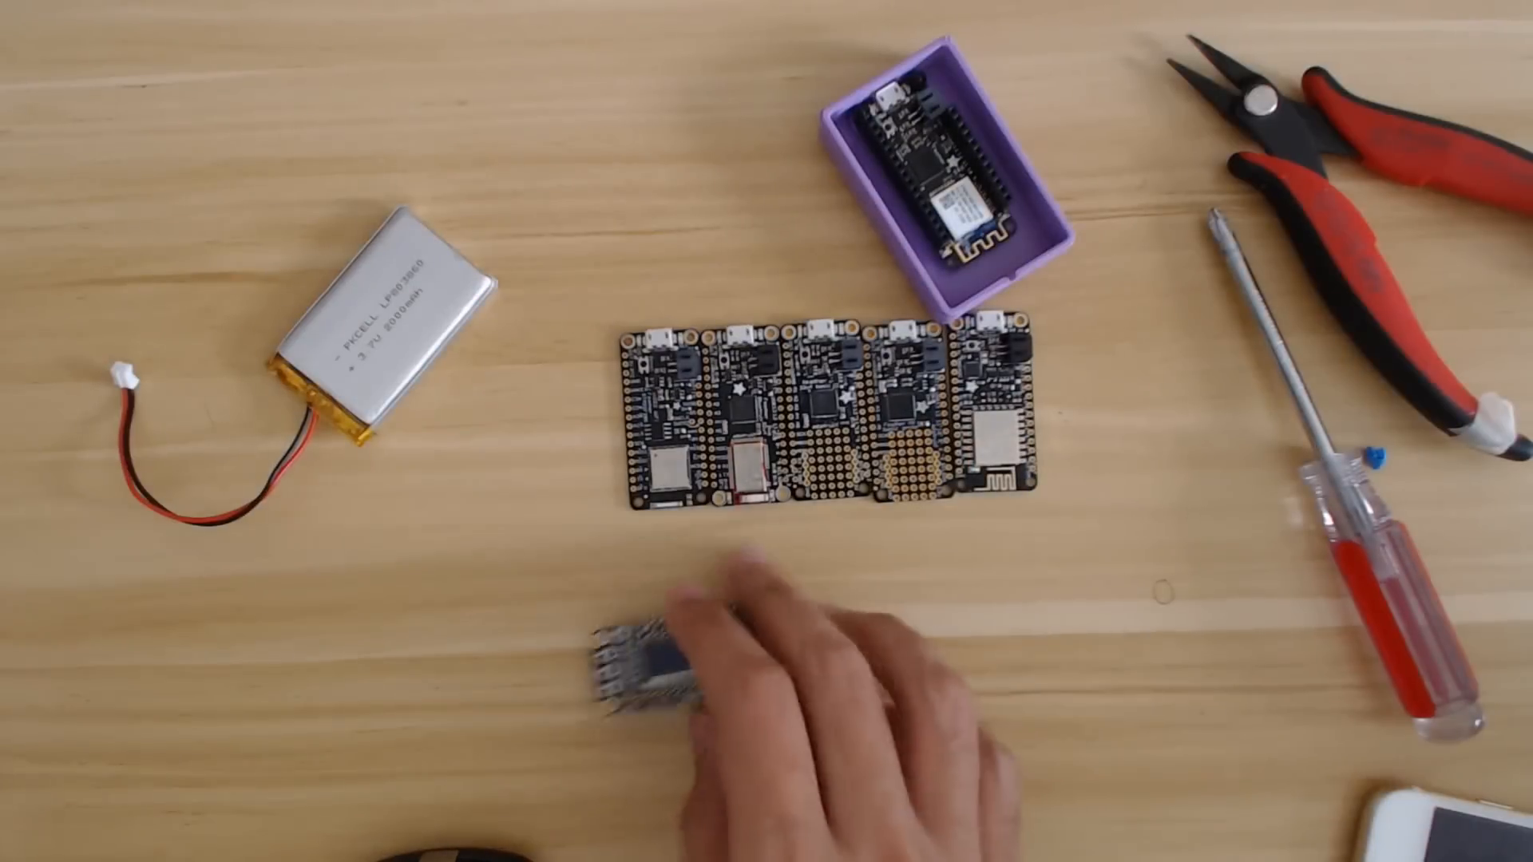
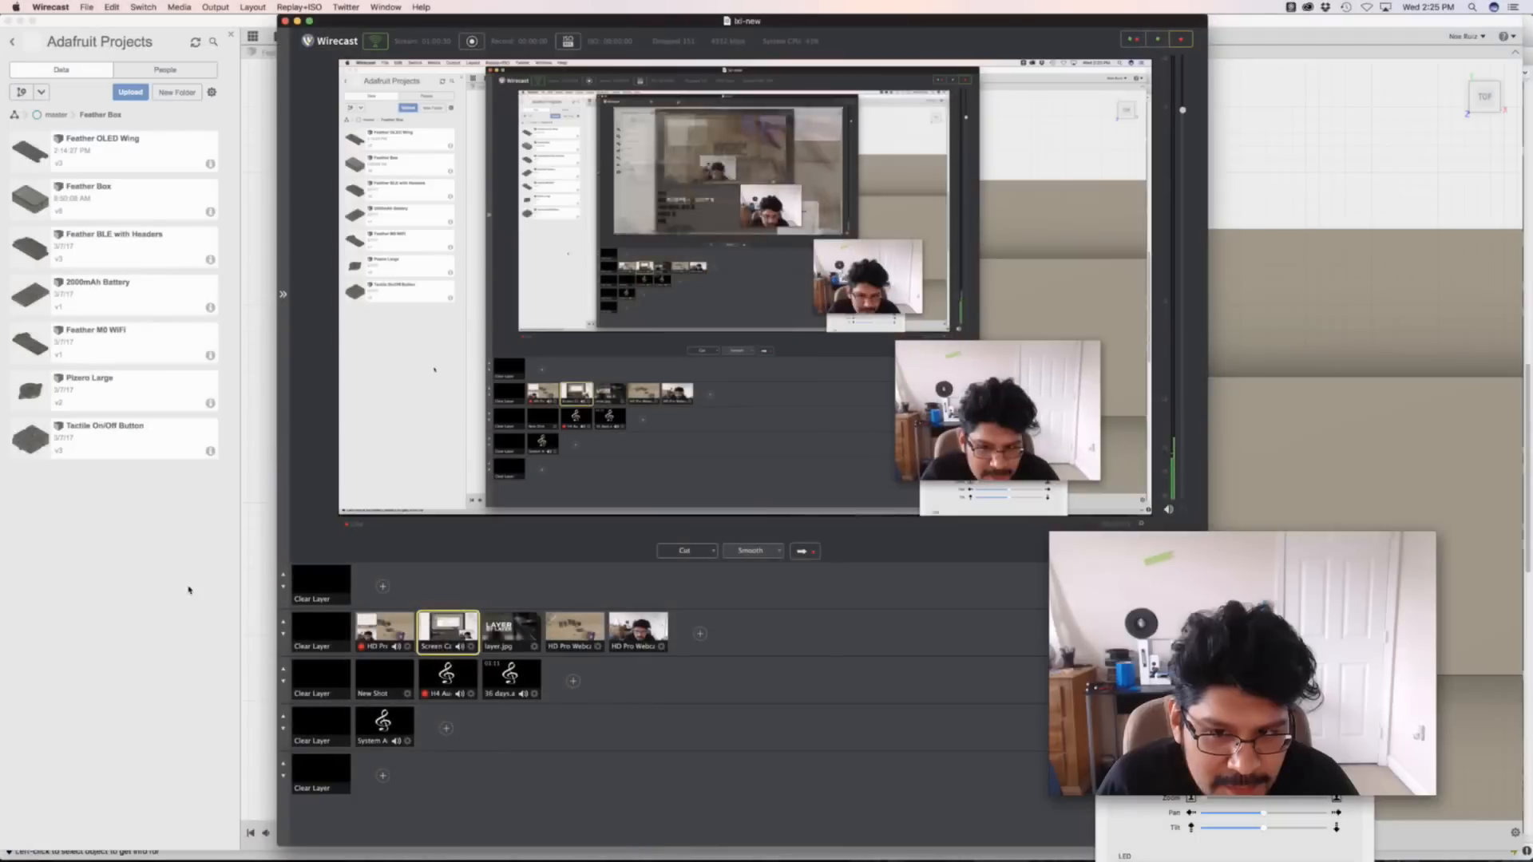
Check the YouTube live chat in Chrome and return to Fusion 360
key("super+Tab")
key("super+Tab")
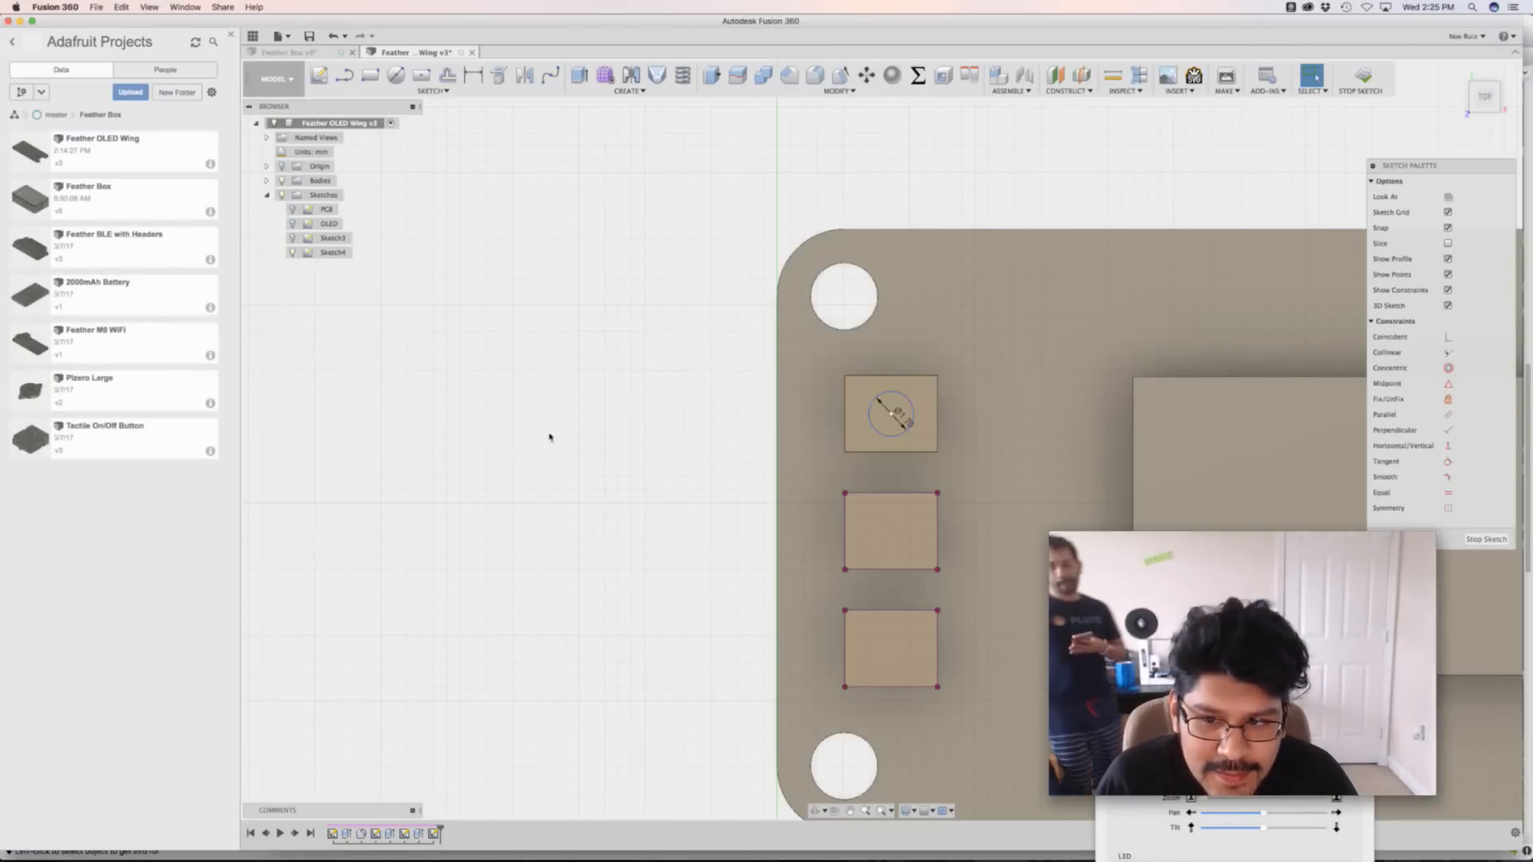
key("super+Tab")
key("super+Tab")
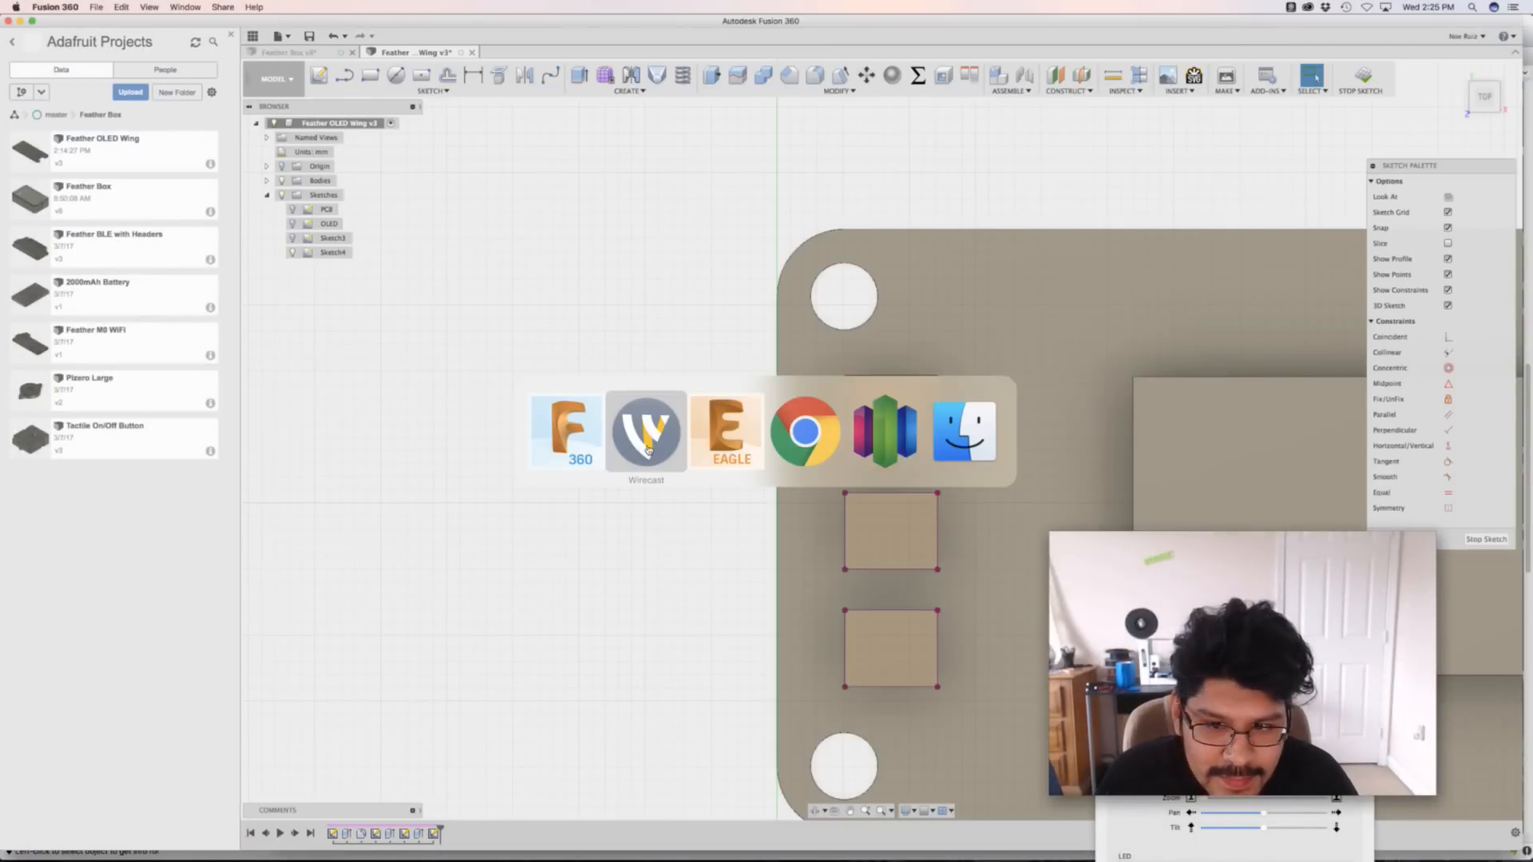
left_click(765, 431)
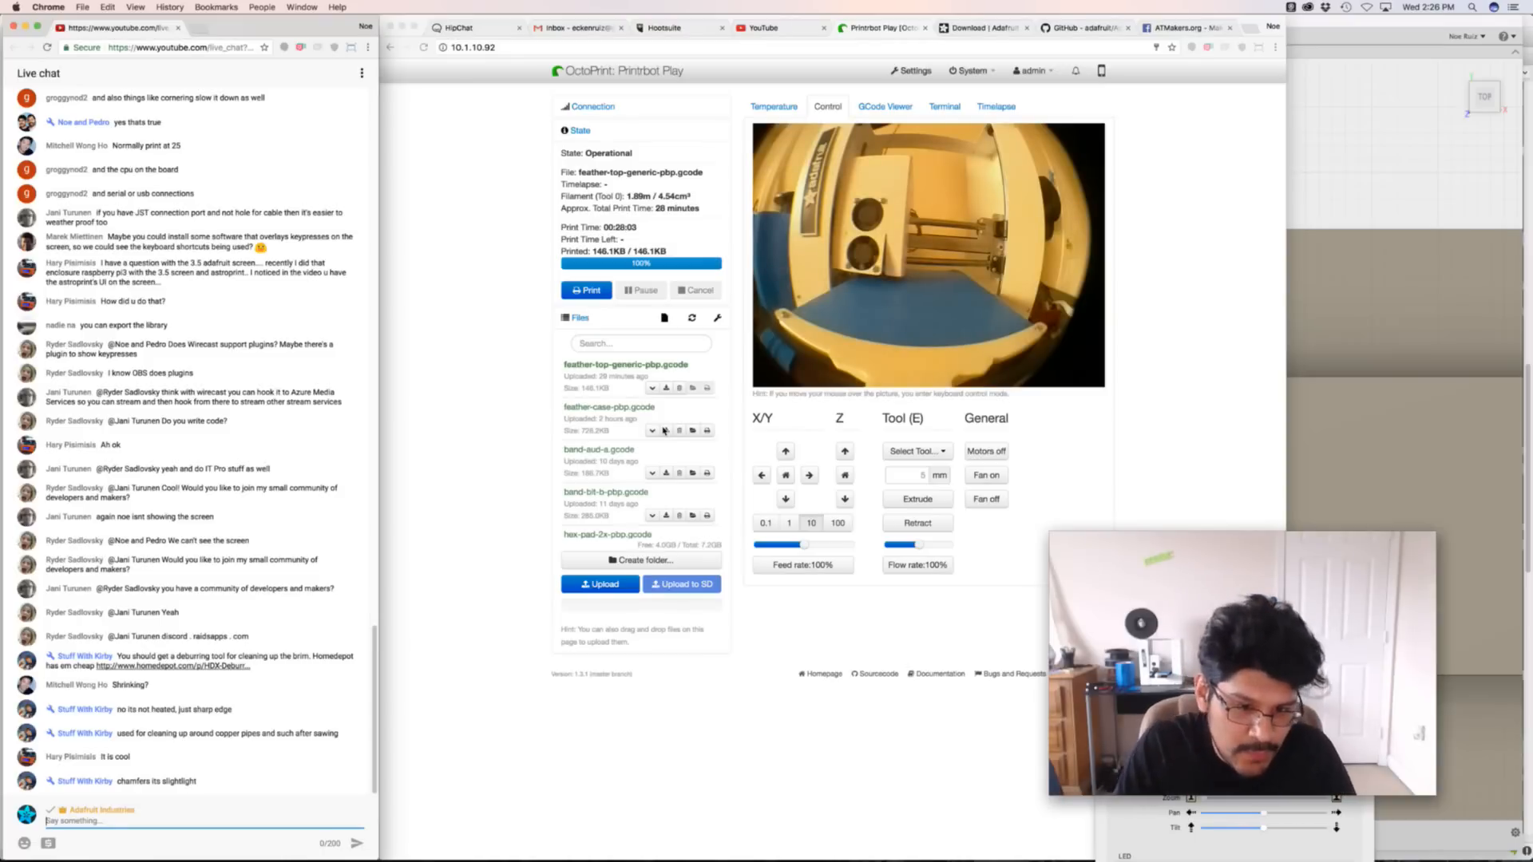
key("super+Tab")
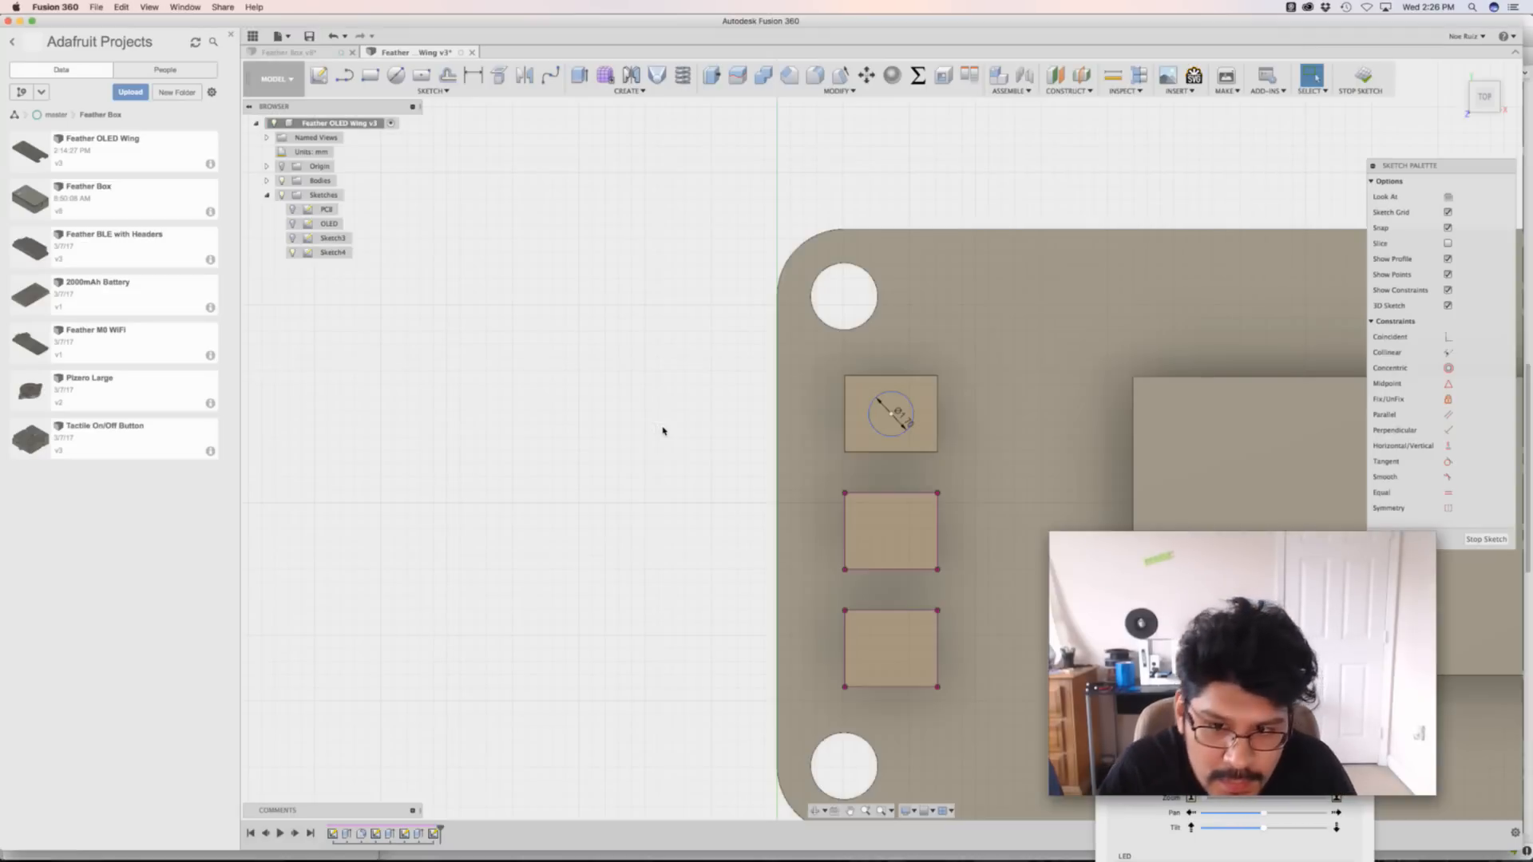
Bring up the Feather Box design and turn on its Section1 analysis to cut through the enclosure
left_click(309, 54)
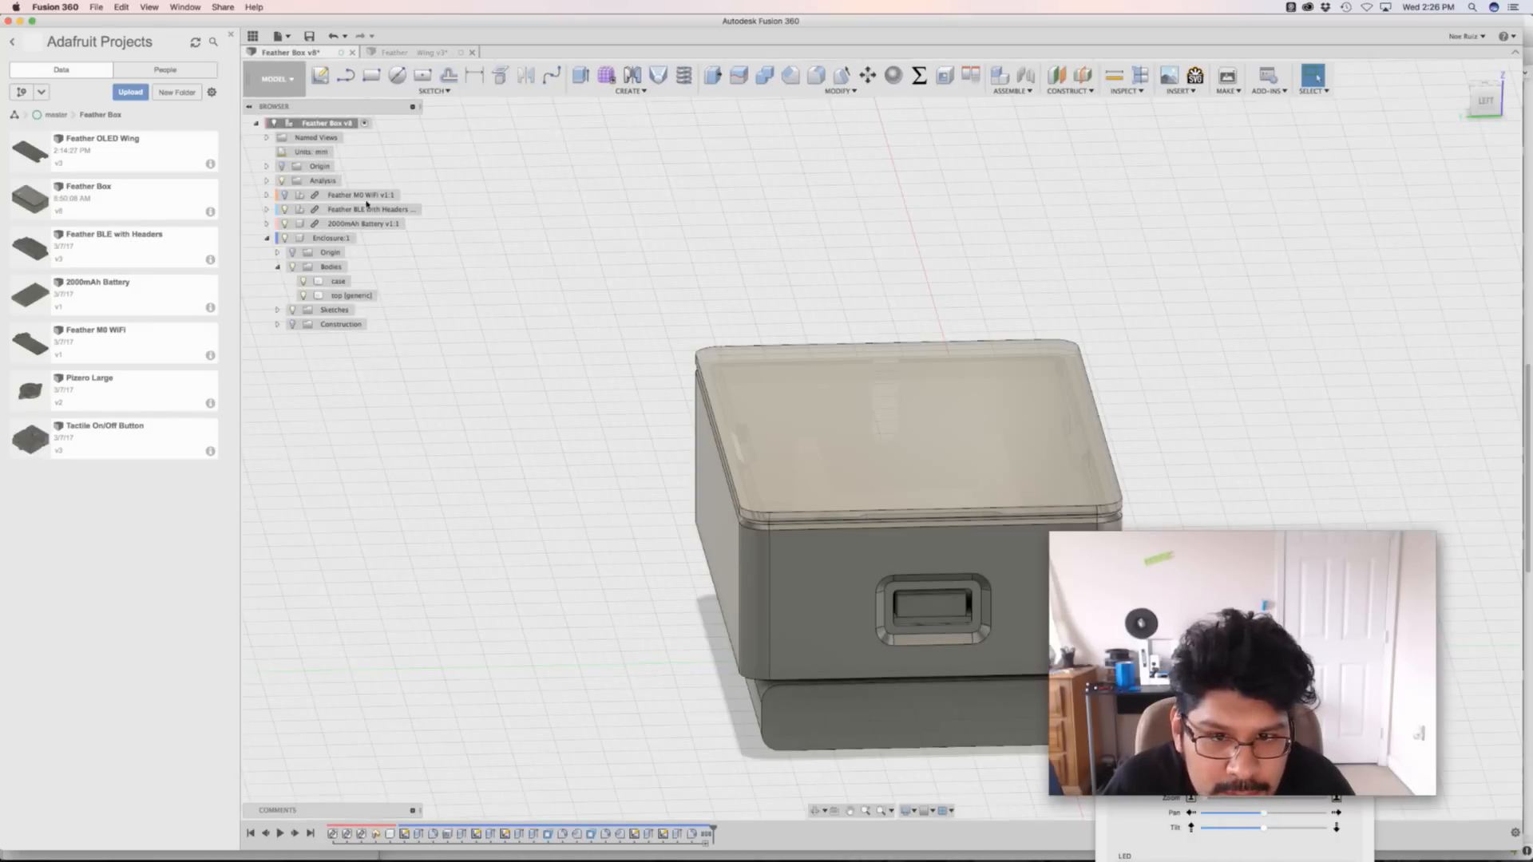
left_click(267, 181)
left_click(293, 194)
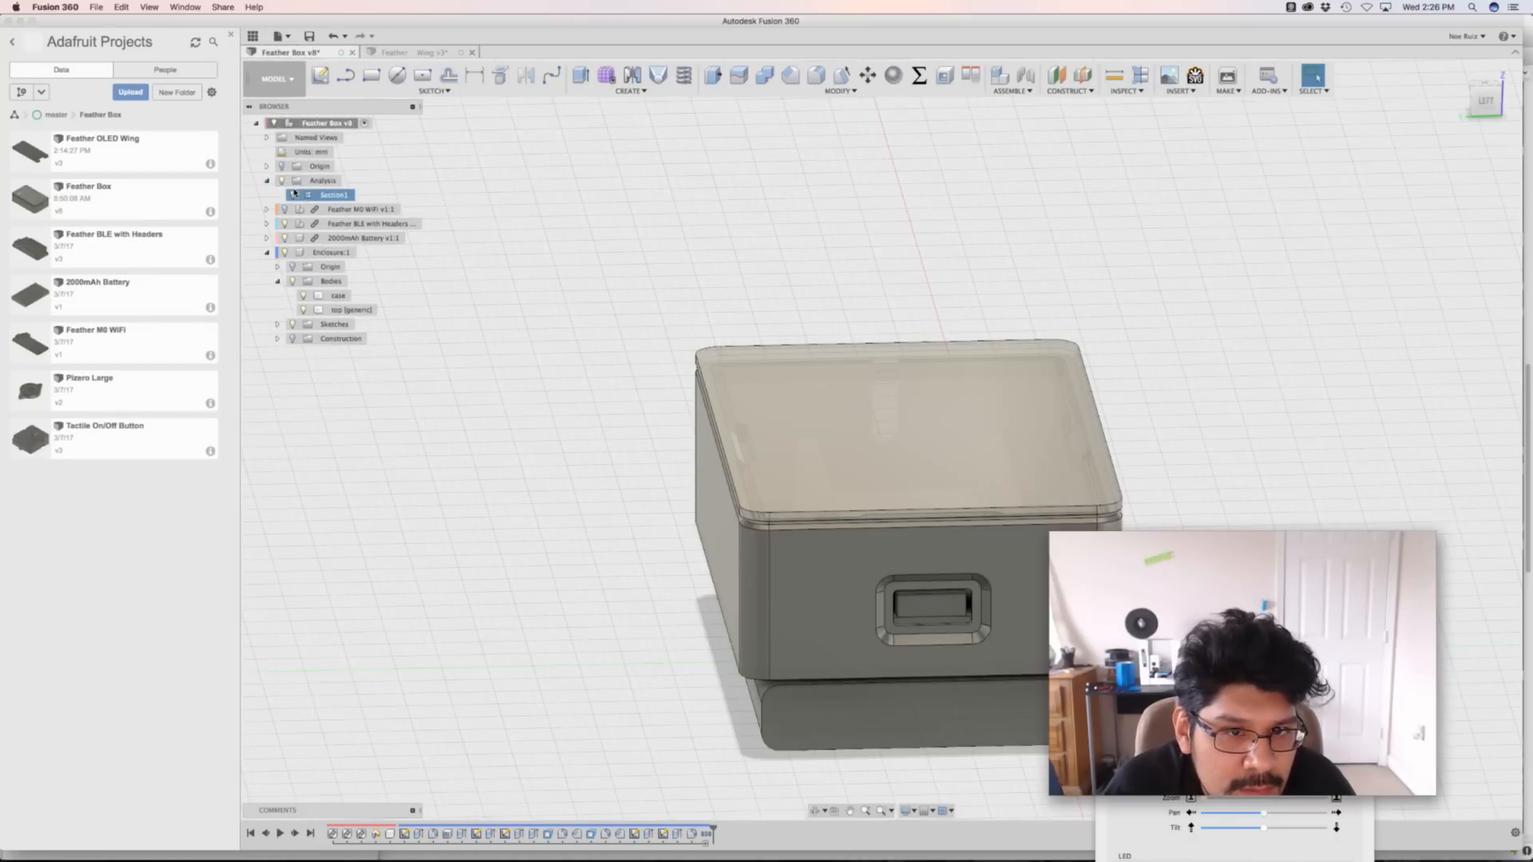
left_click(292, 194)
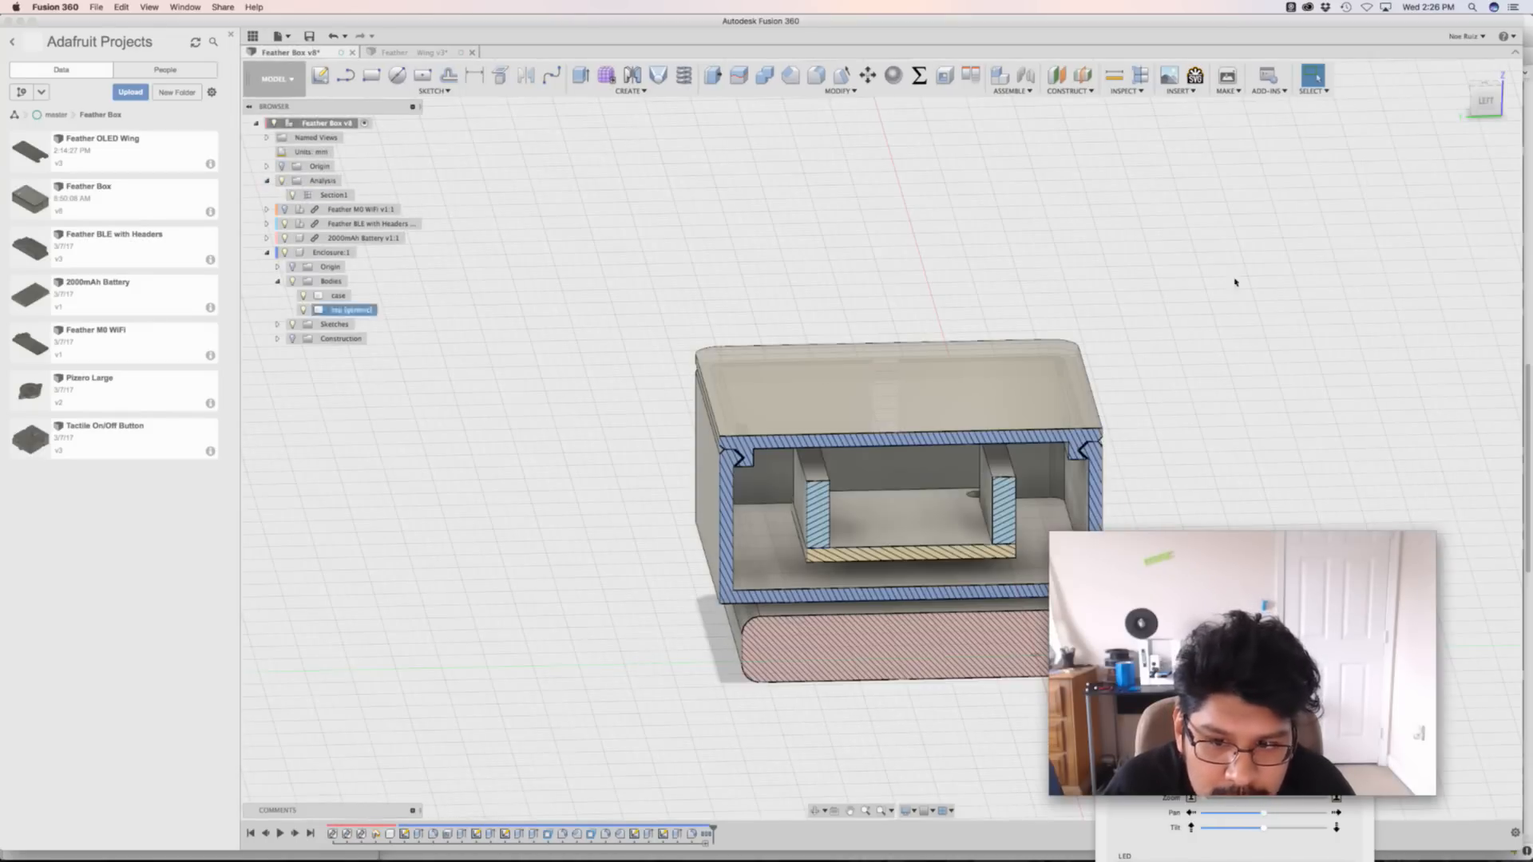
Examine the snap-fit joint between the lid and case from the left side, selecting the upper sloped edge at its gap
left_click(1486, 102)
scroll(563, 408, "up", 10)
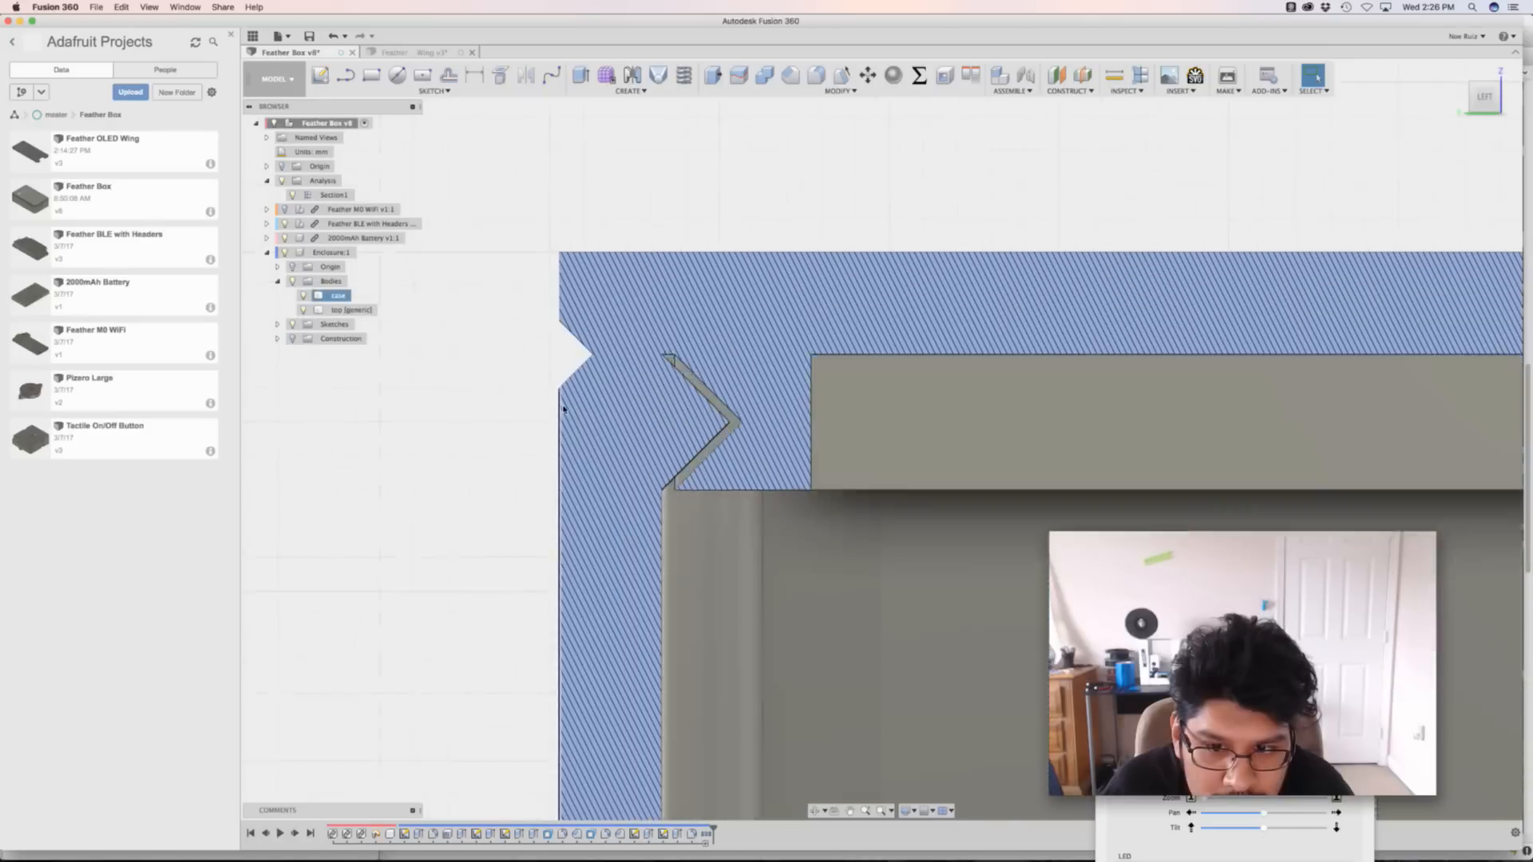
scroll(563, 408, "up", 5)
left_click(854, 372)
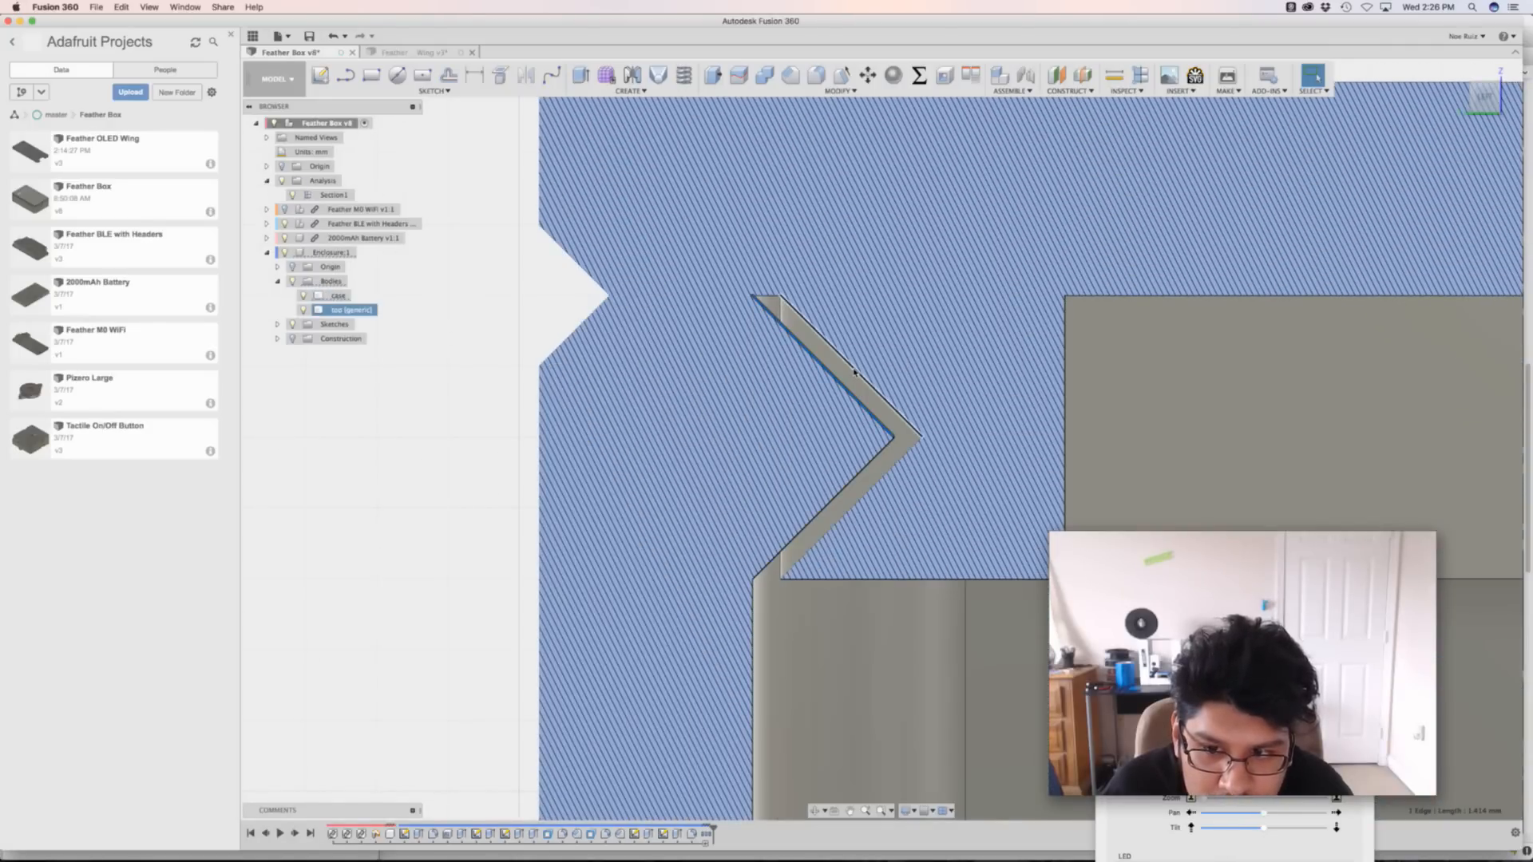
Measure the distance between the two upper sloped edges at the snap-fit gap and clear the selection
left_click(855, 372, "shift")
scroll(362, 473, "down", 3)
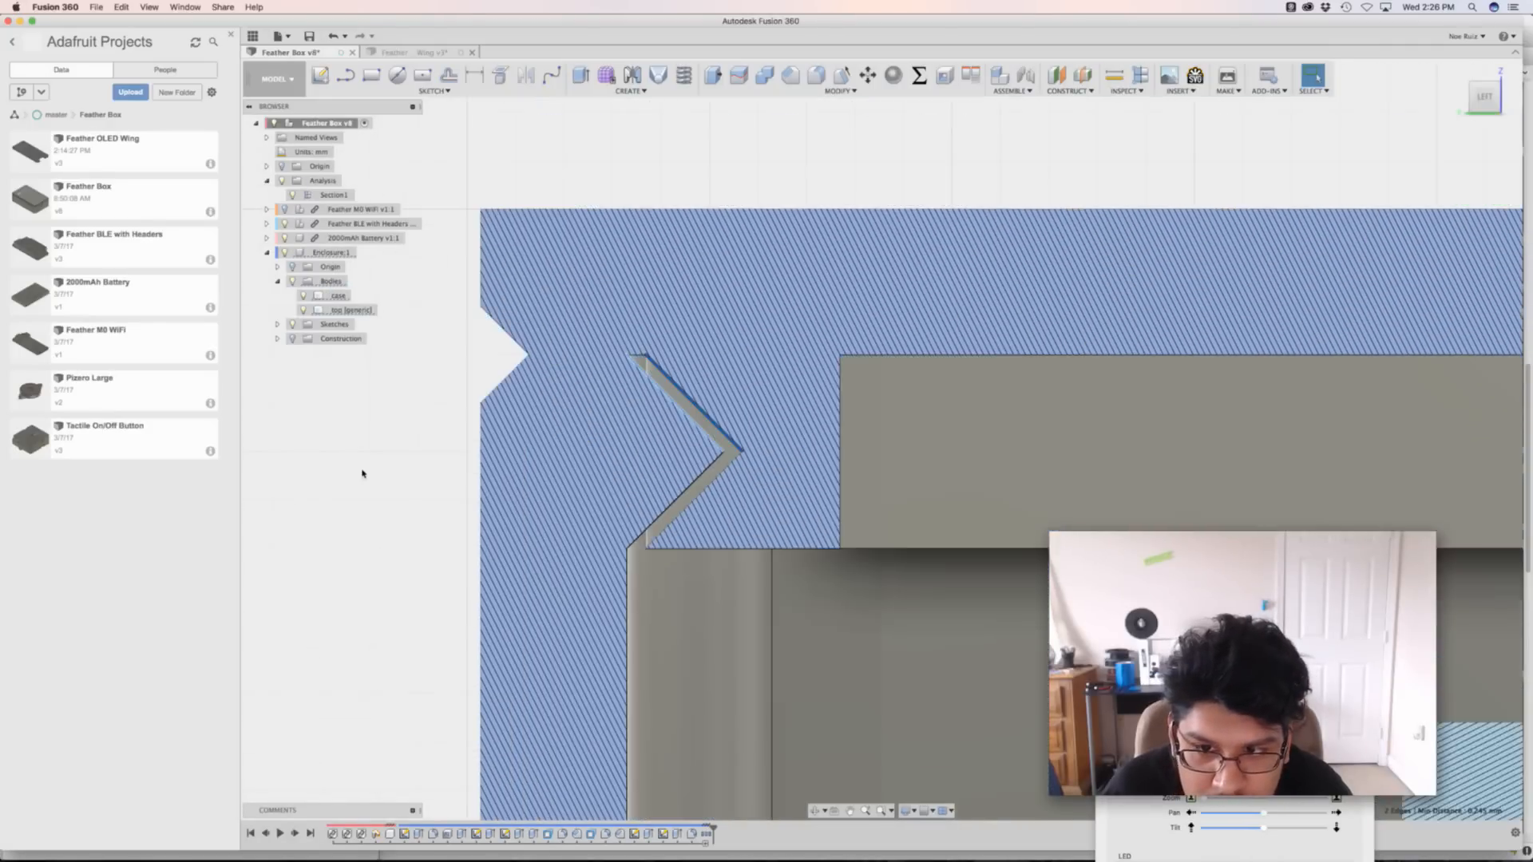
scroll(362, 473, "down", 5)
left_click(506, 311)
Turn off the Section1 analysis and view the closed enclosure around a corner of the lid
scroll(571, 288, "down", 4)
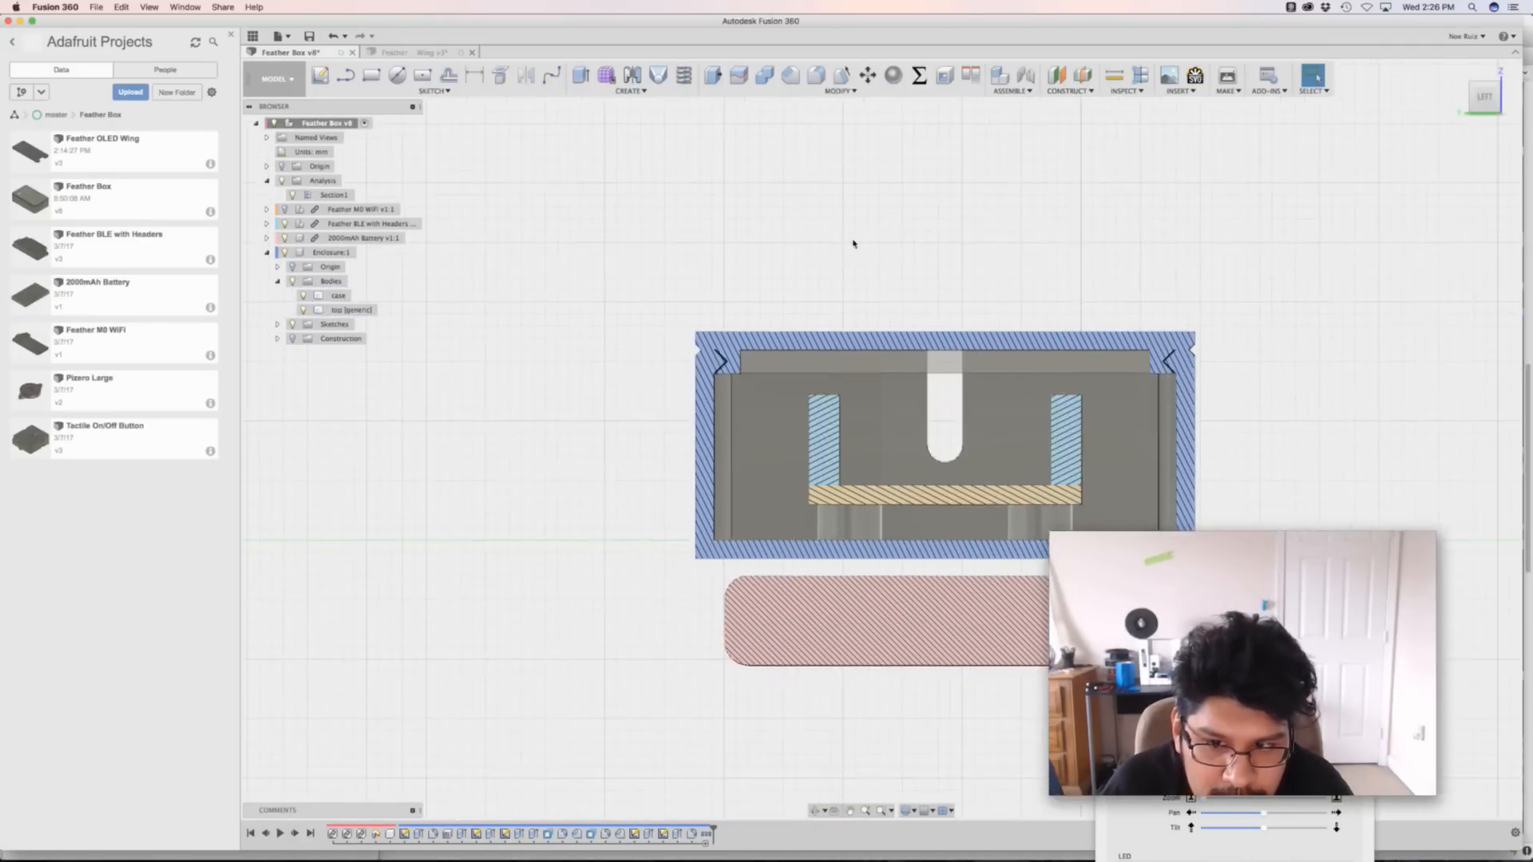
middle_click_drag(853, 244, 780, 276, "shift")
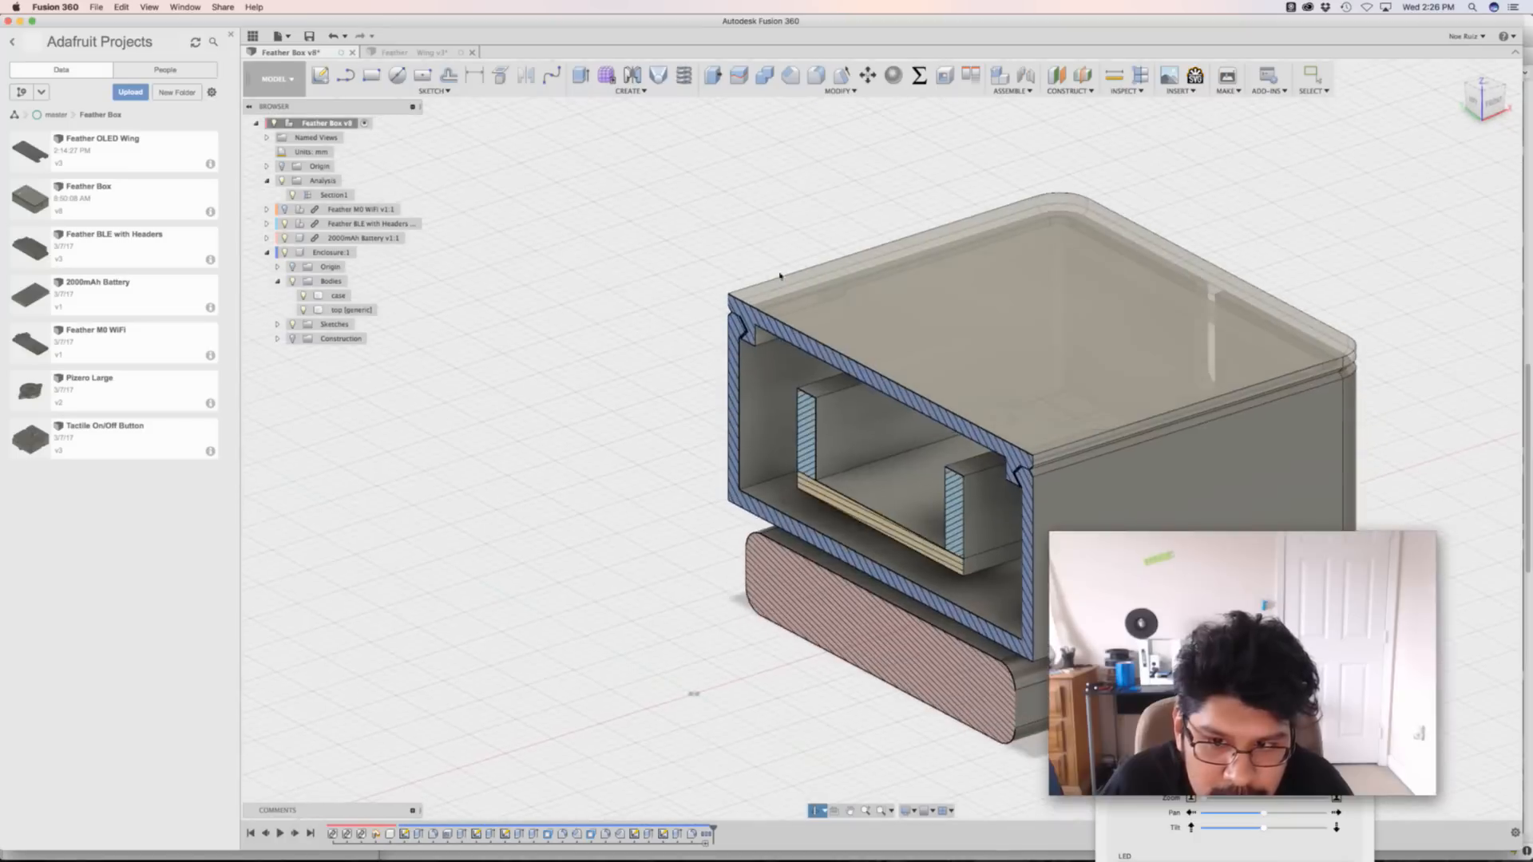
left_click(293, 195)
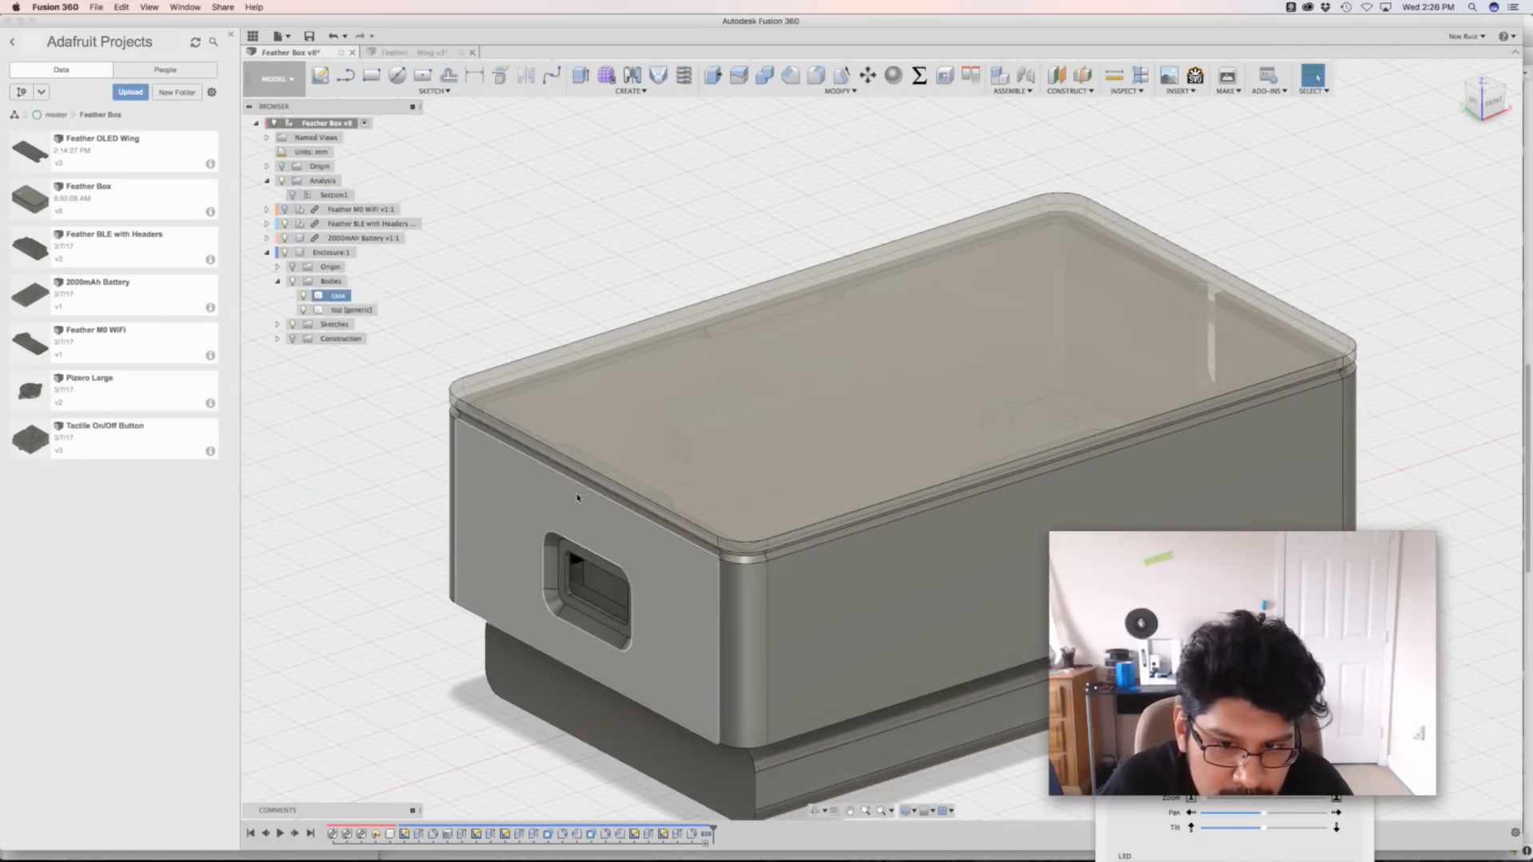
middle_click_drag(756, 219, 629, 357, "shift")
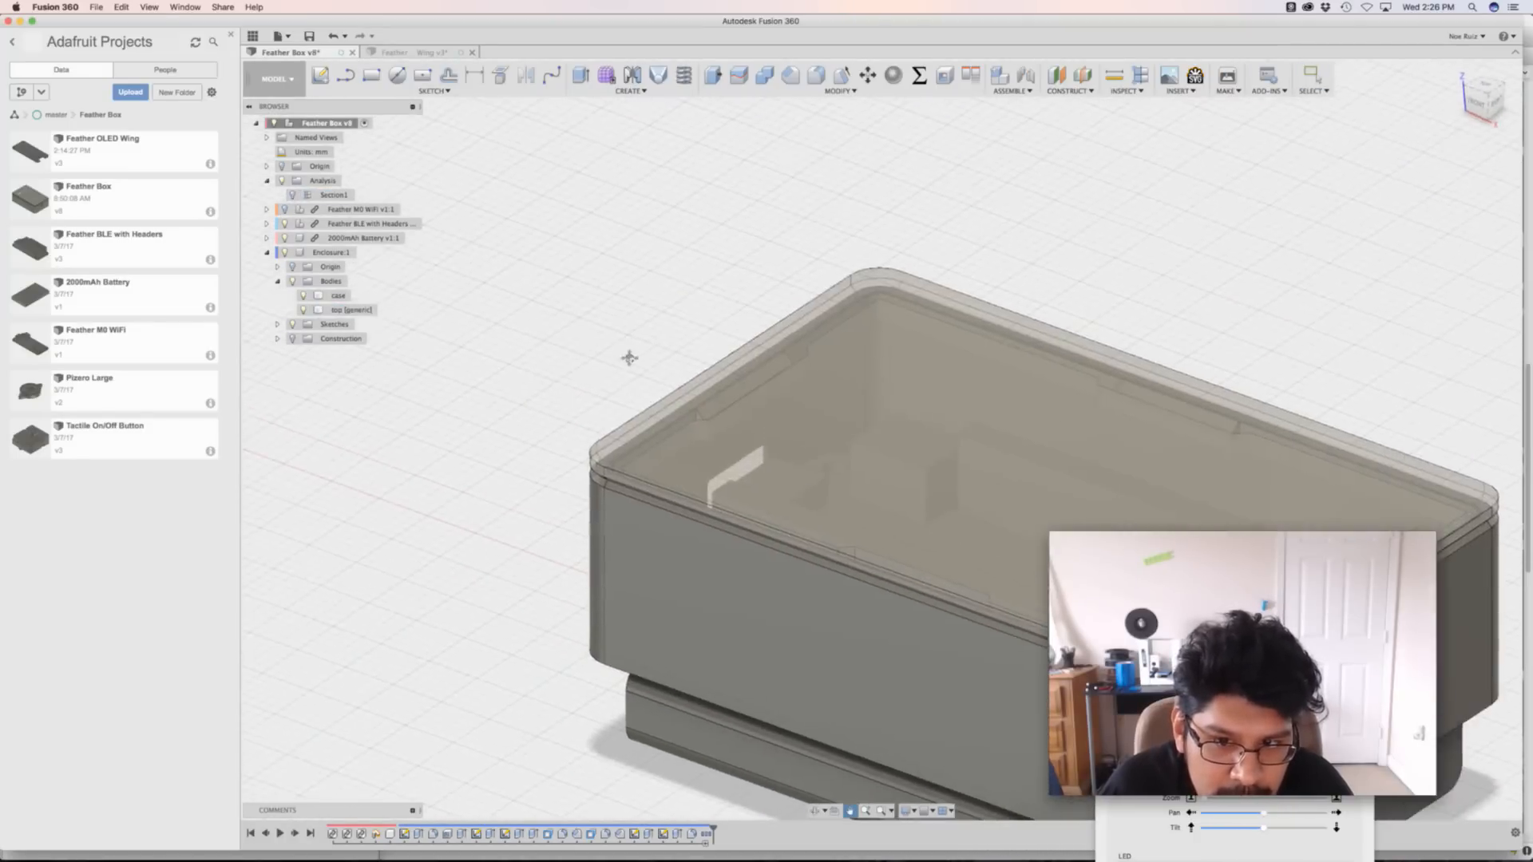
scroll(703, 410, "up", 4)
scroll(713, 380, "down", 1)
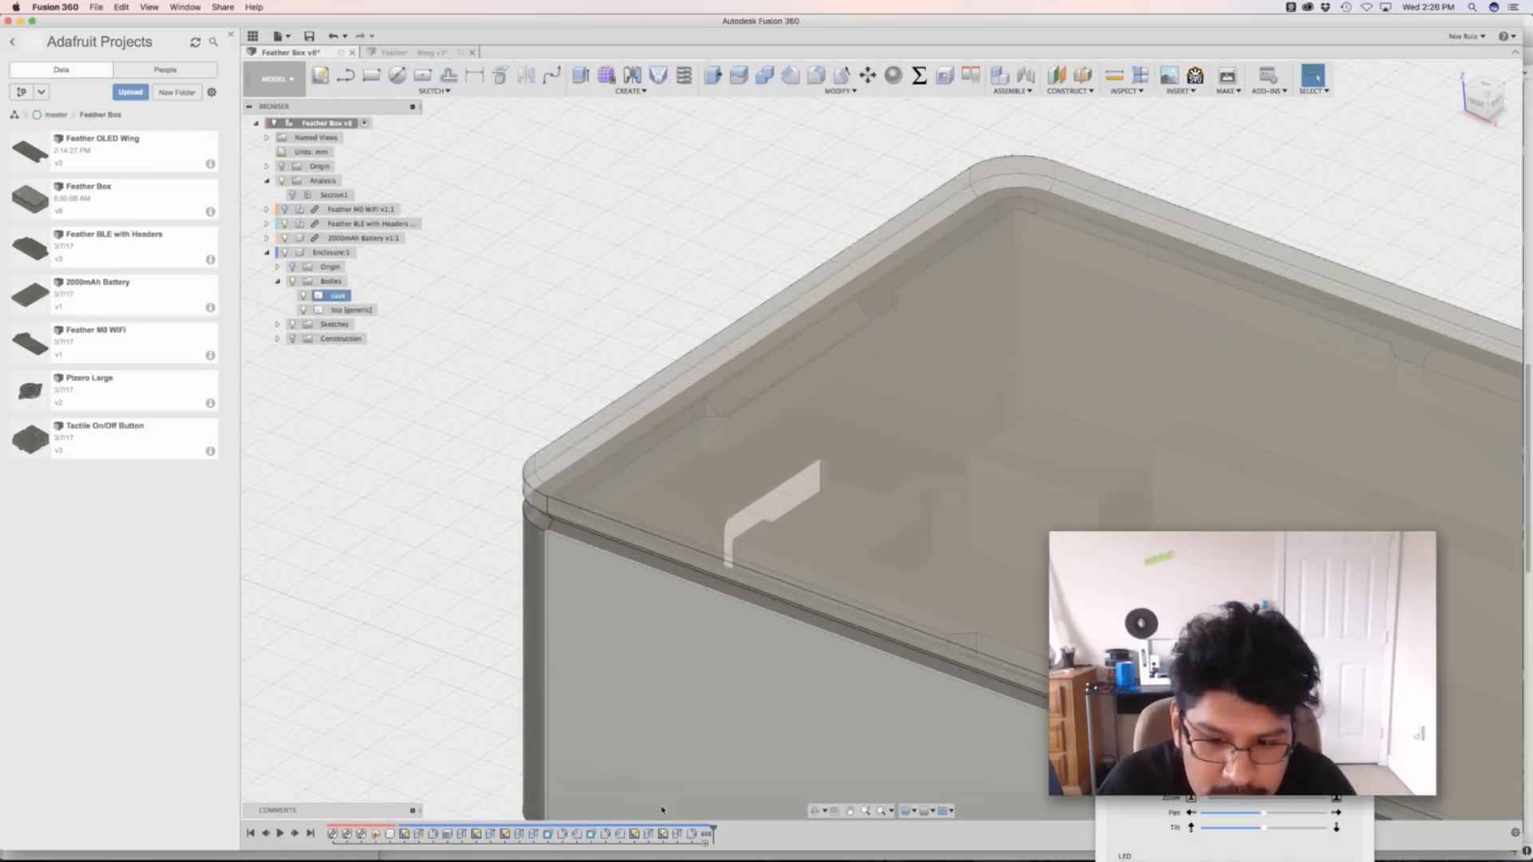
Move the webcam settings window clear of the timeline and expand the Top feature group
left_click(706, 835)
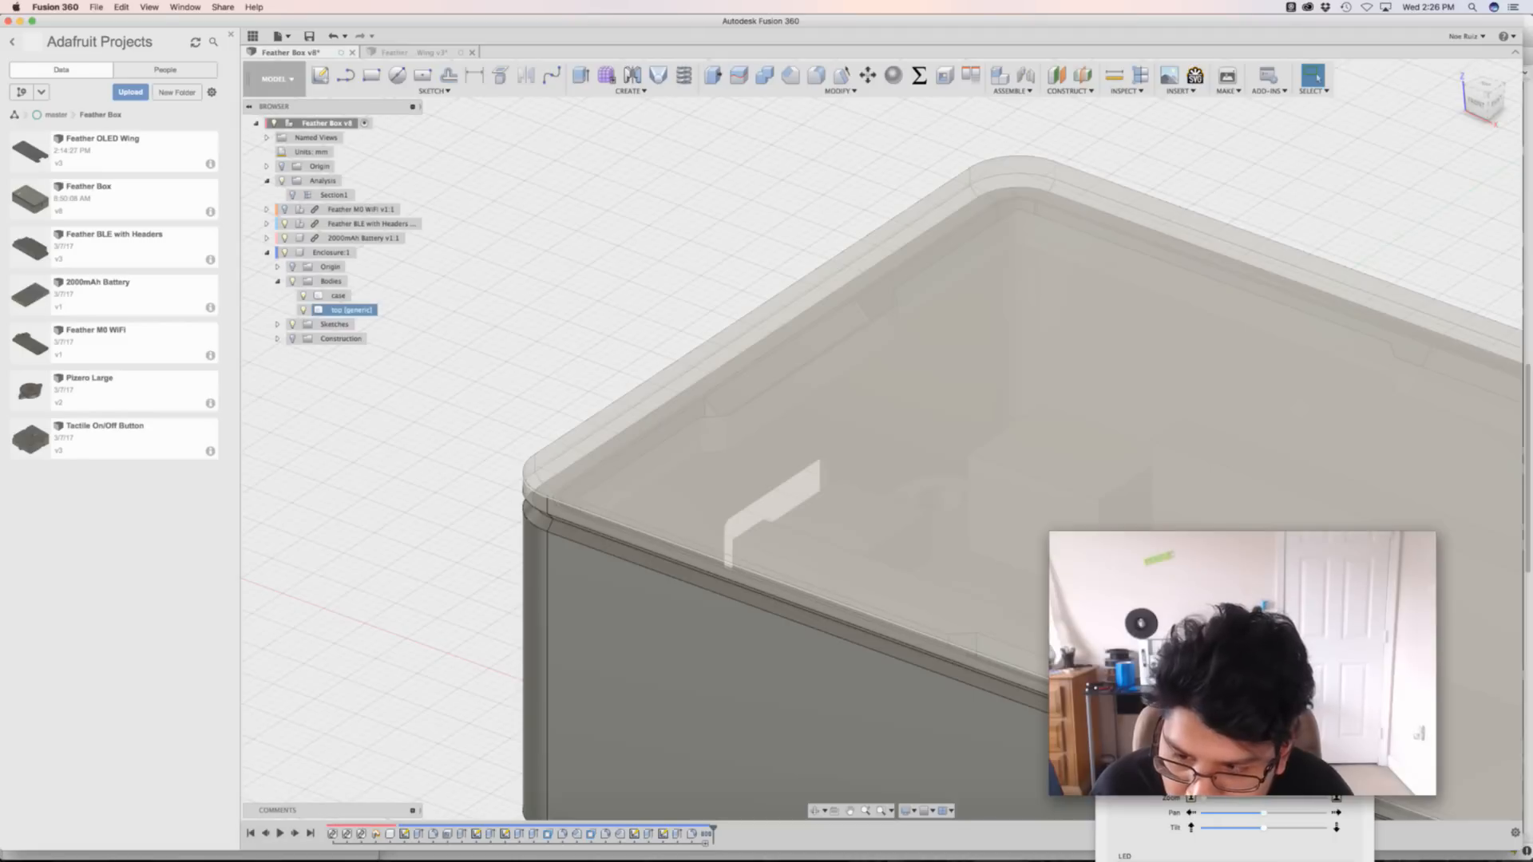
left_click_drag(1222, 675, 1252, 856)
left_click(969, 833)
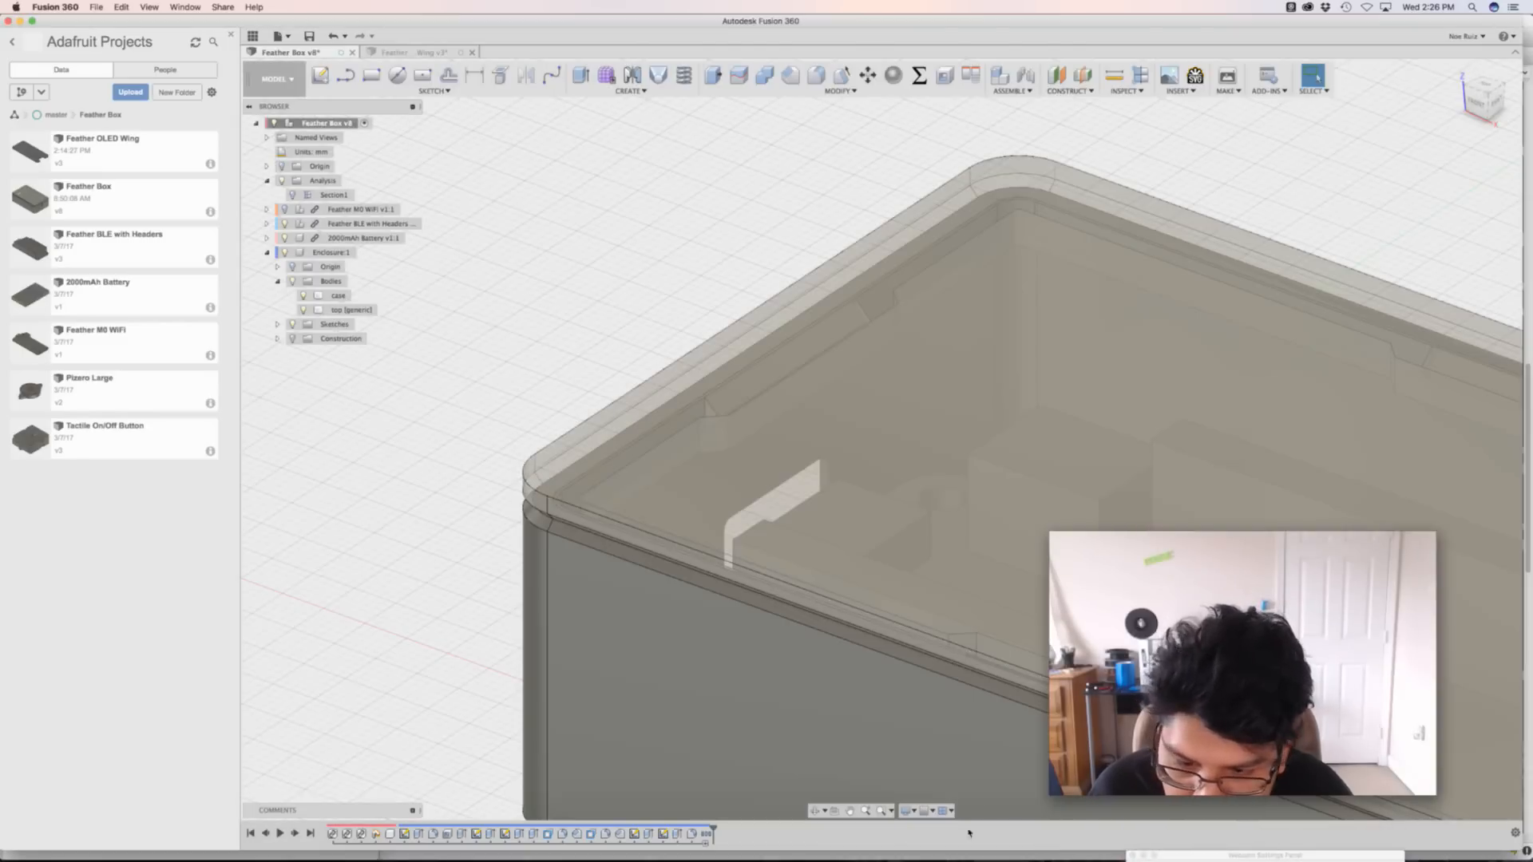
left_click(706, 834)
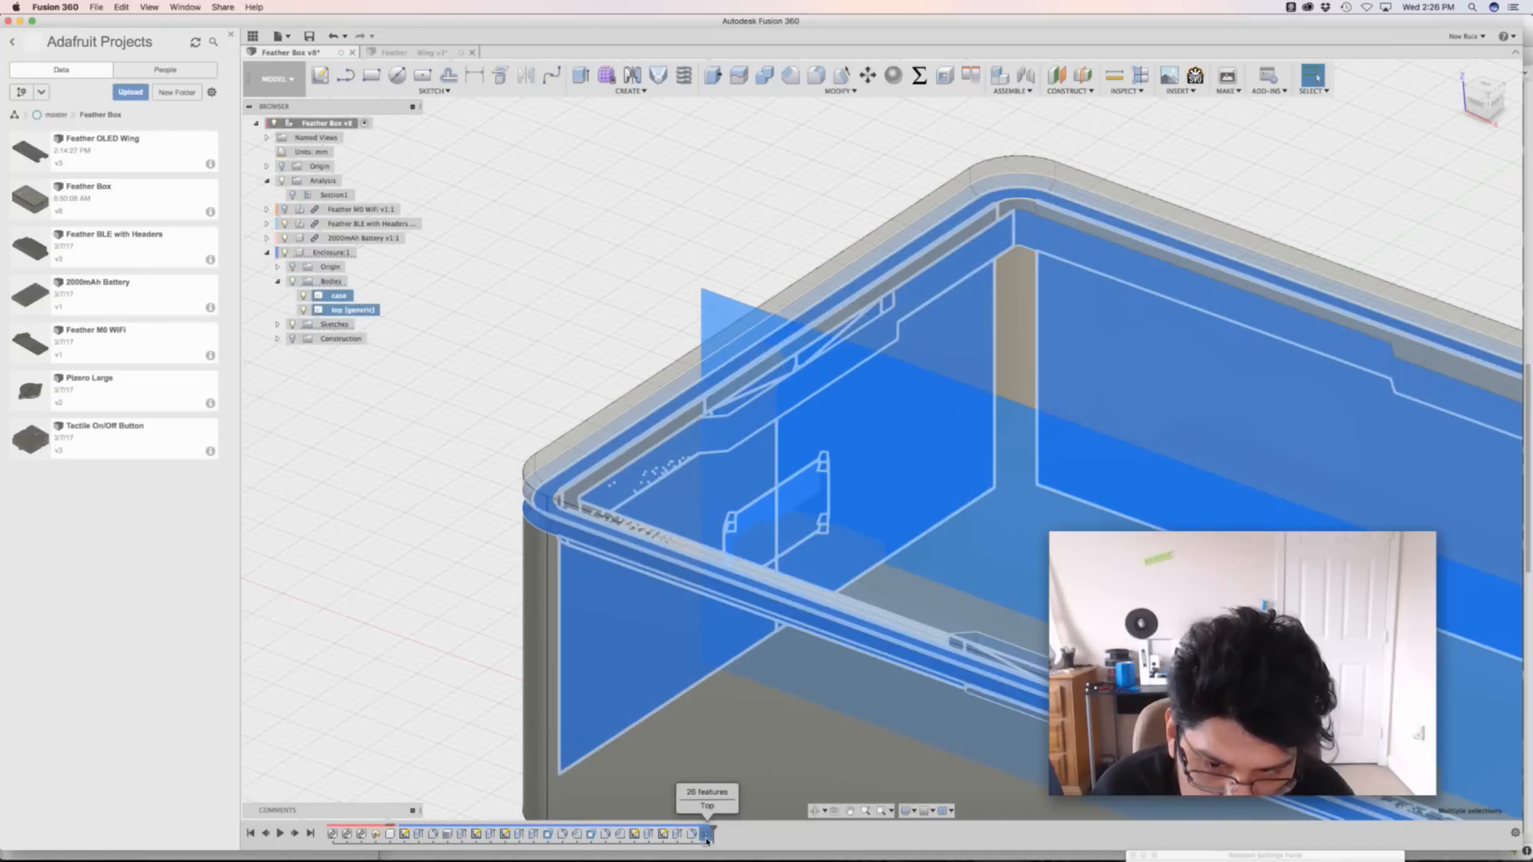
double_click(706, 834)
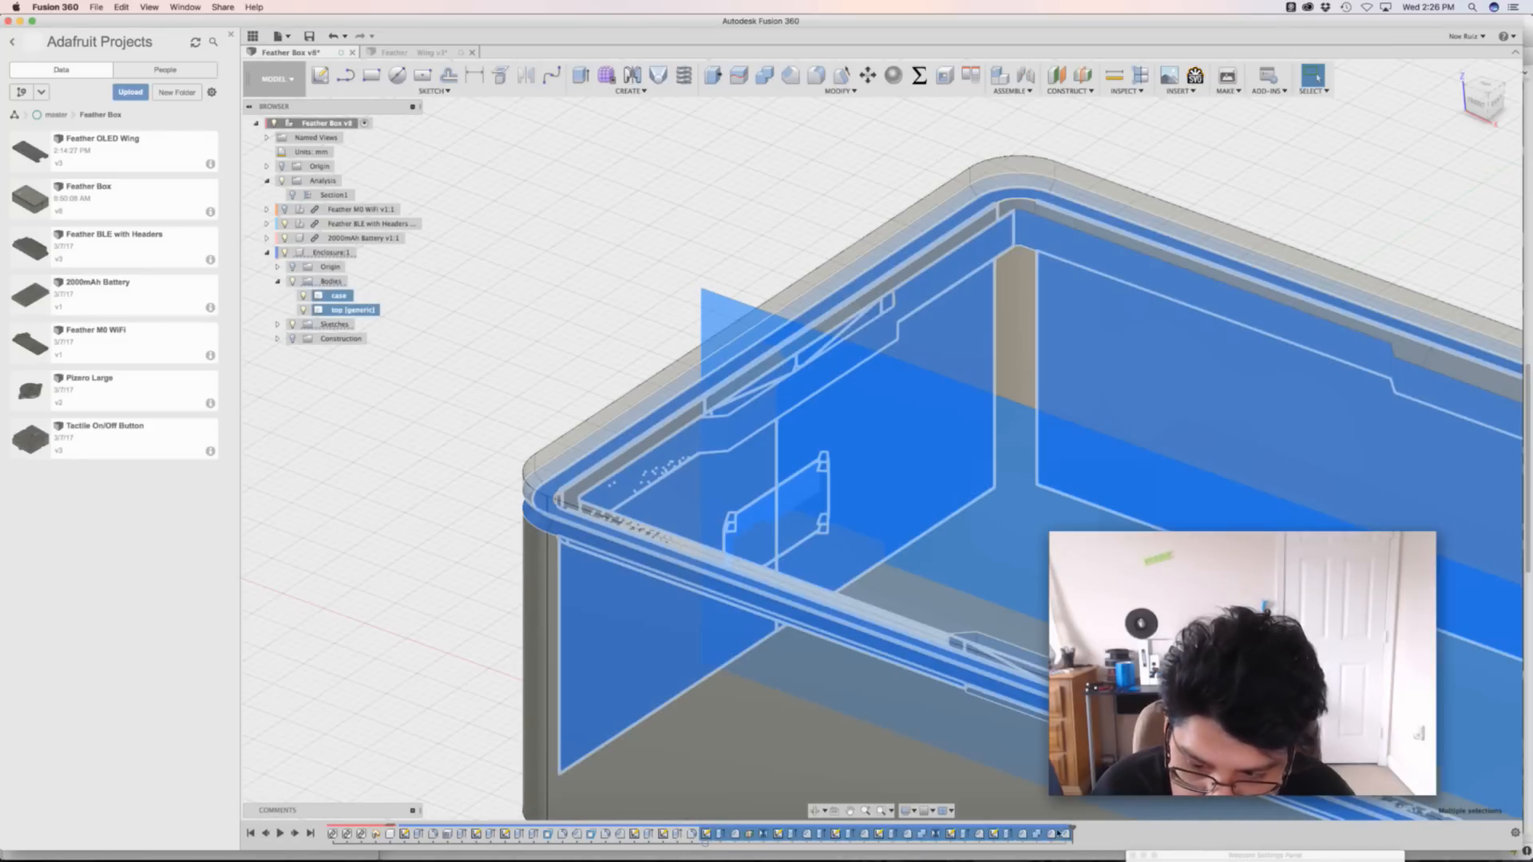
left_click(706, 835)
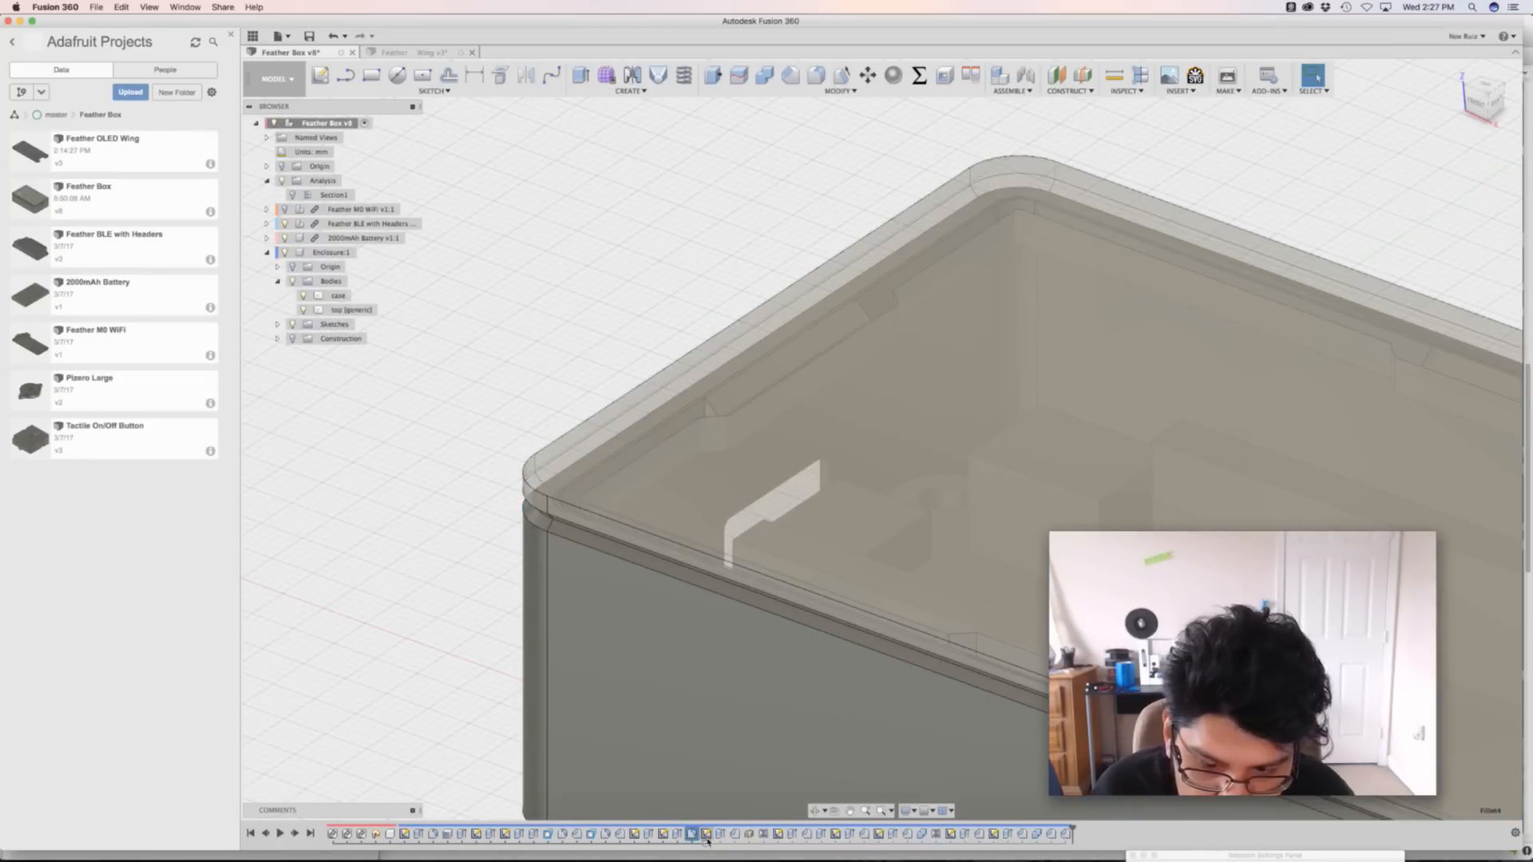
double_click(706, 835)
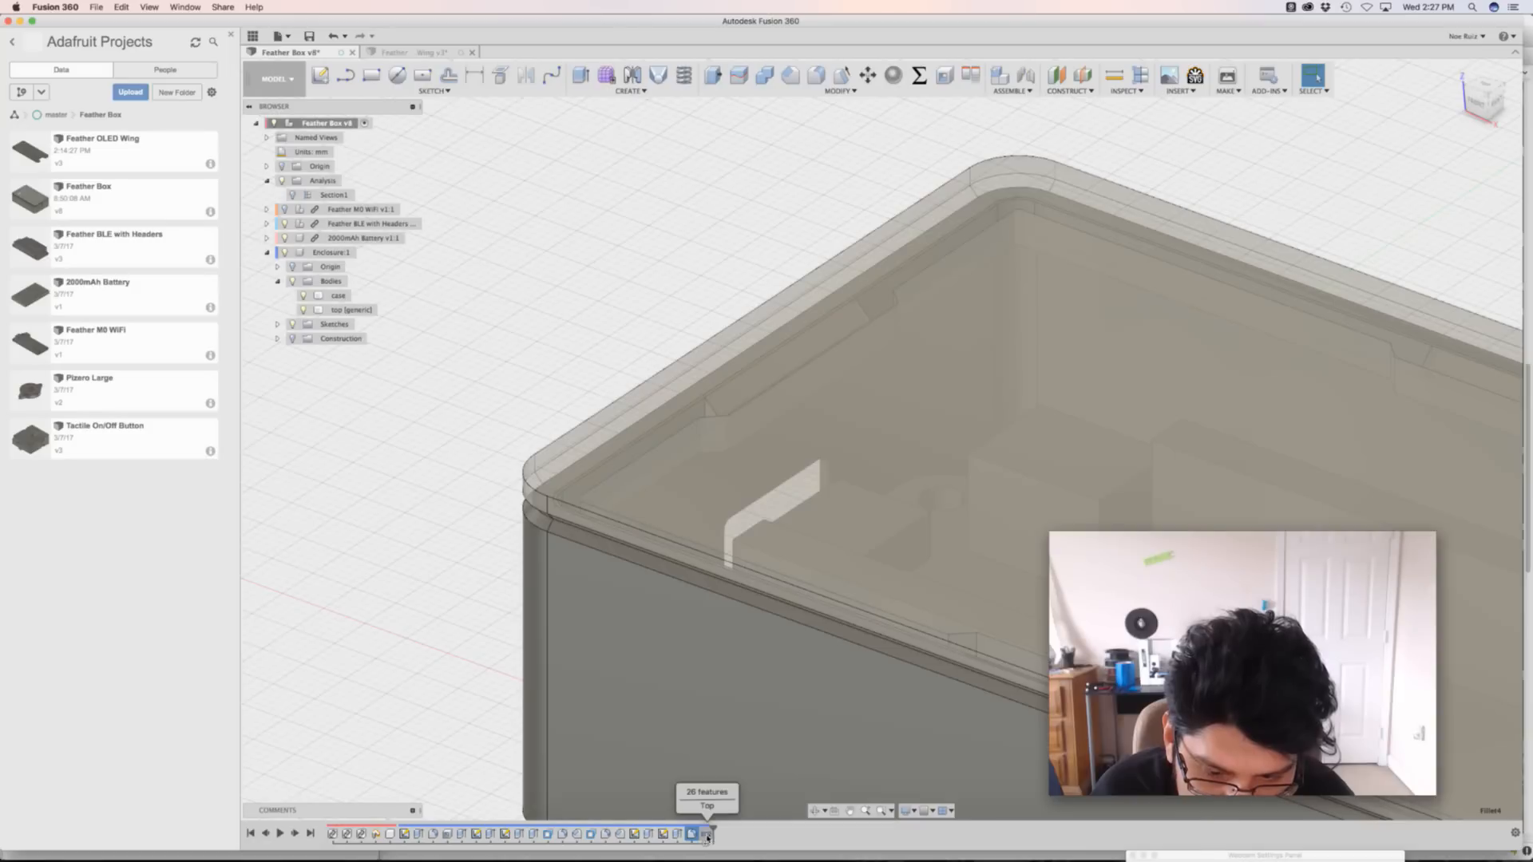
double_click(707, 835)
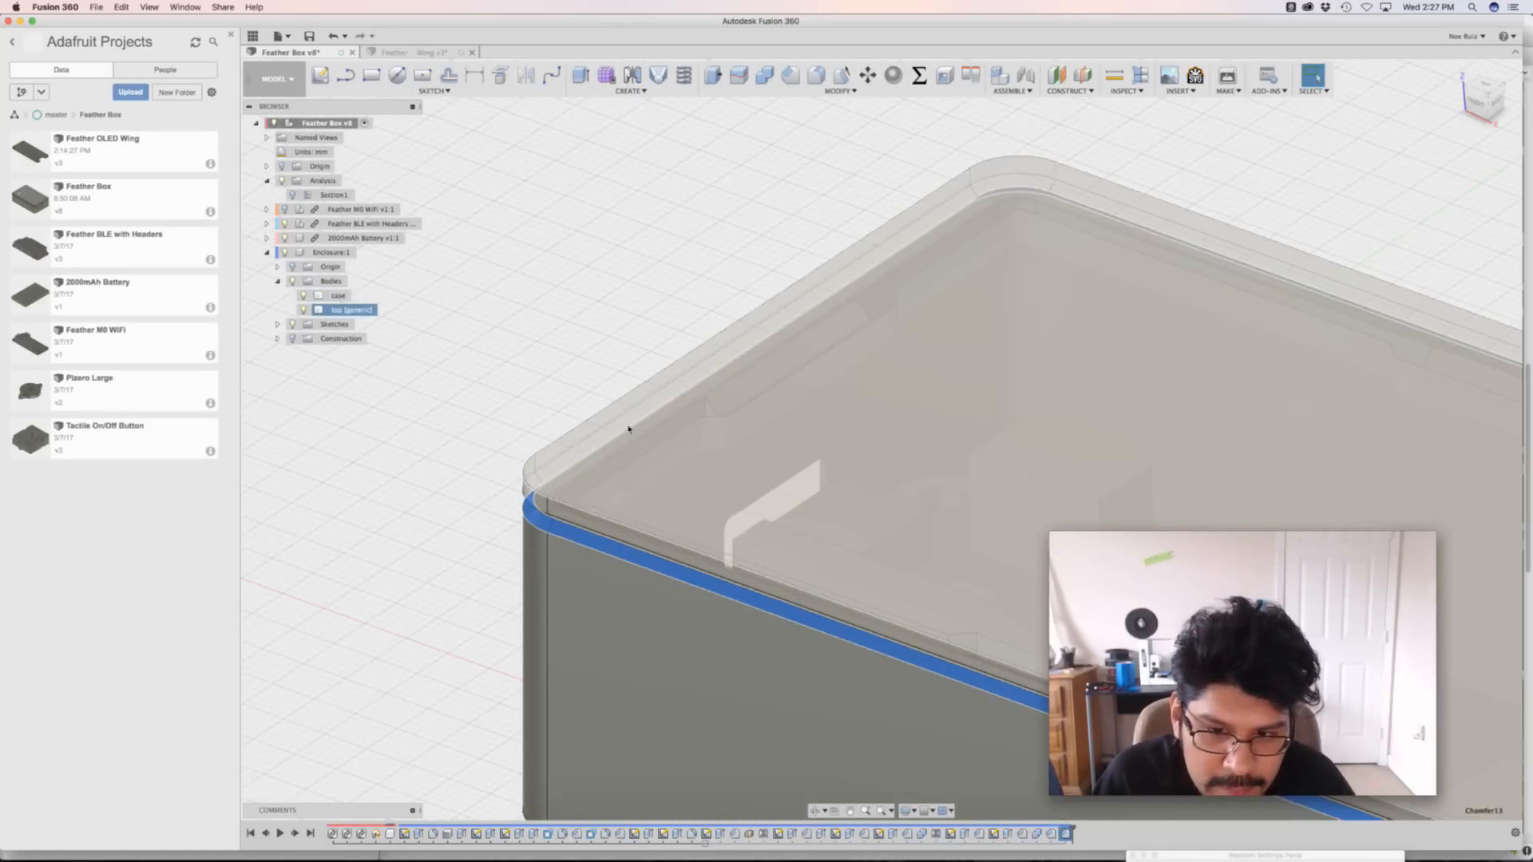
Select a run of timeline features back from Extrude6 and check the Create Group option without applying it
middle_click_drag(564, 335, 521, 298)
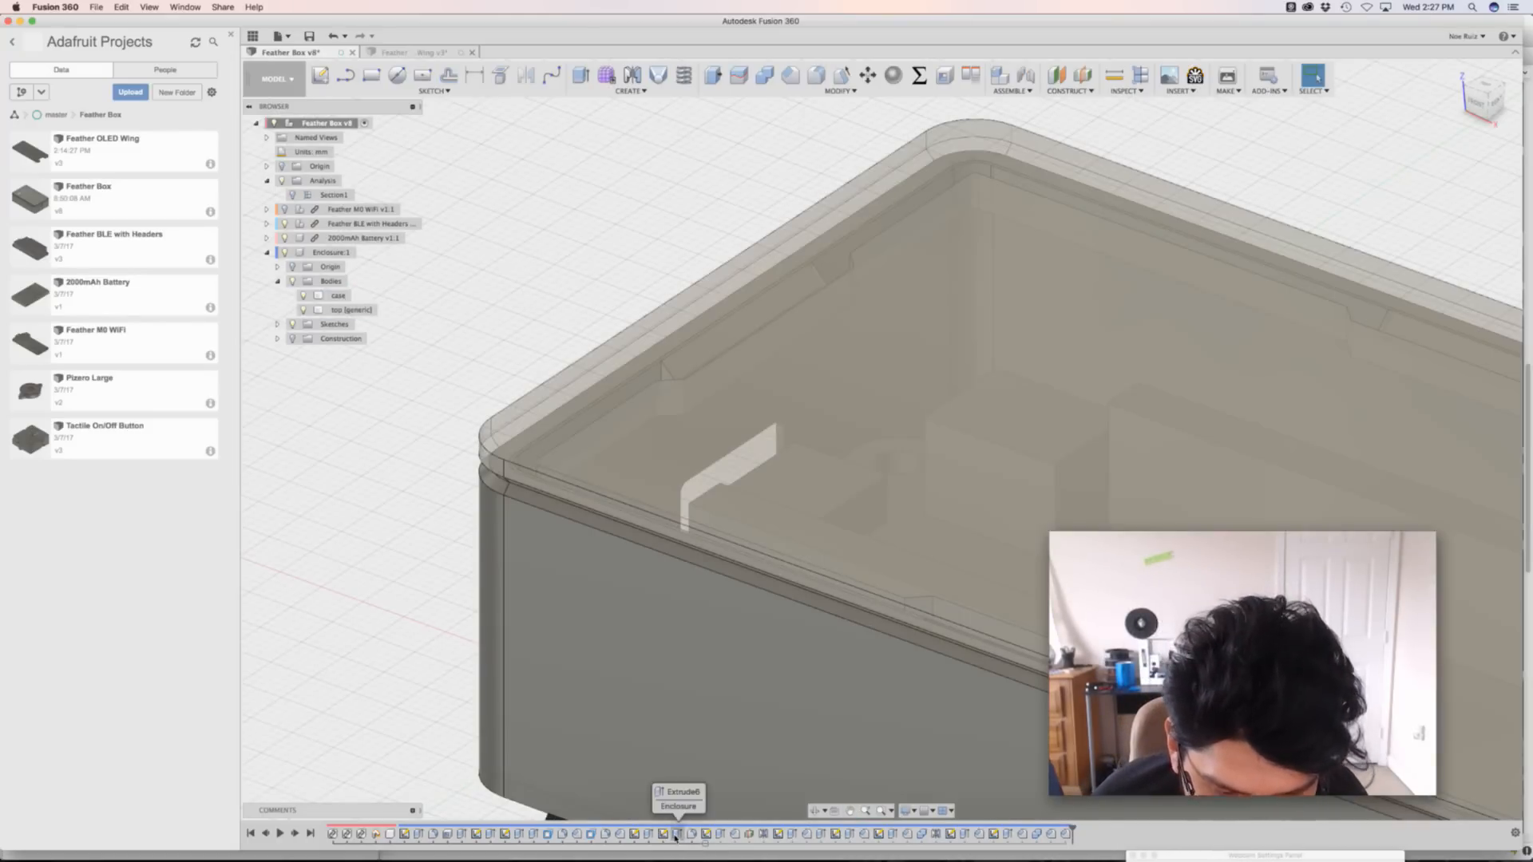
left_click(677, 834)
left_click(593, 834, "shift")
right_click(594, 834)
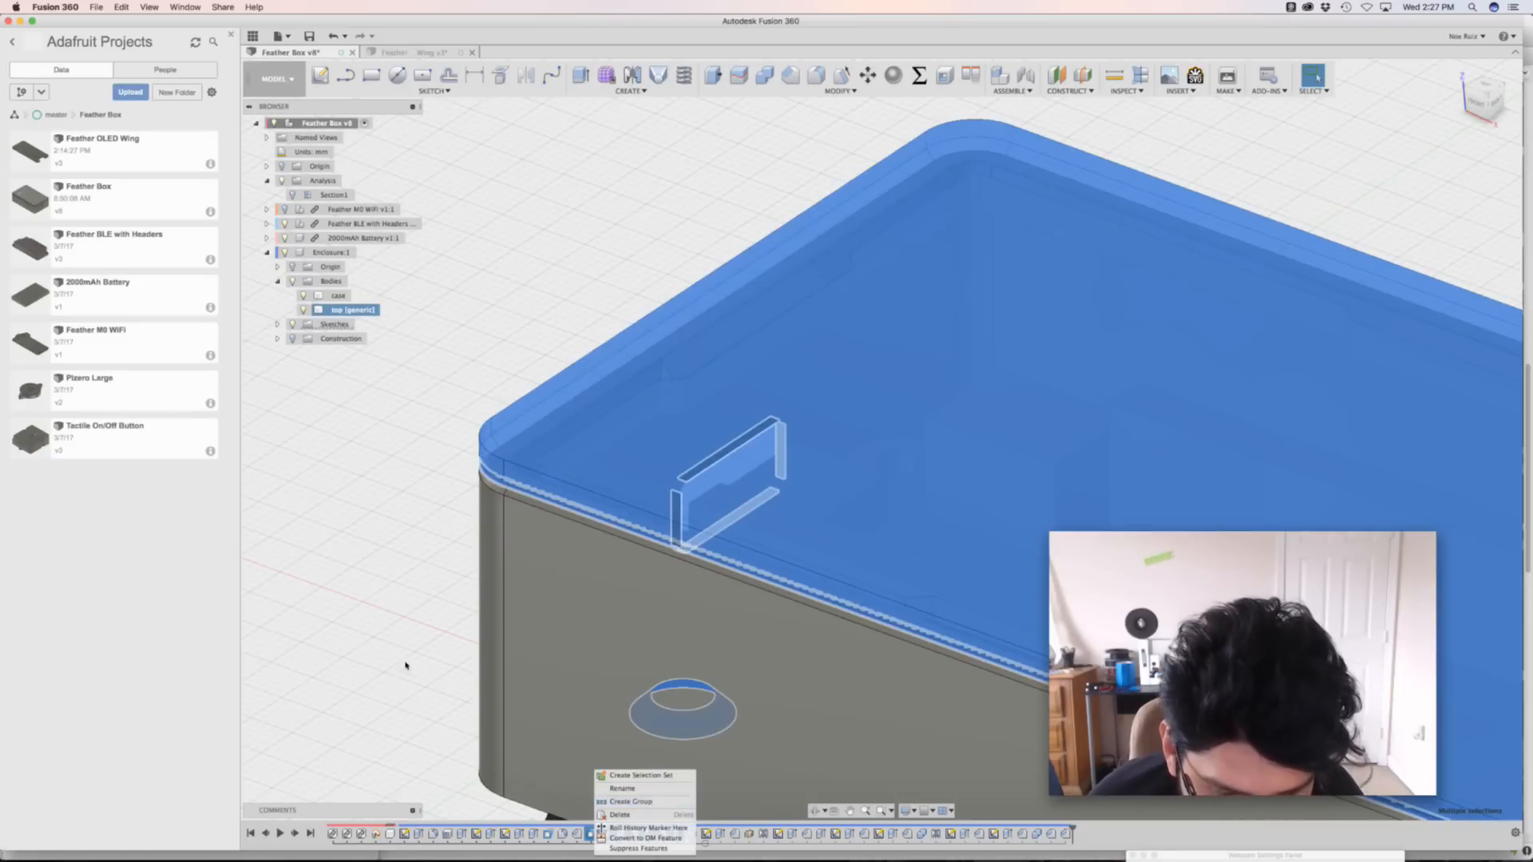
left_click(389, 622)
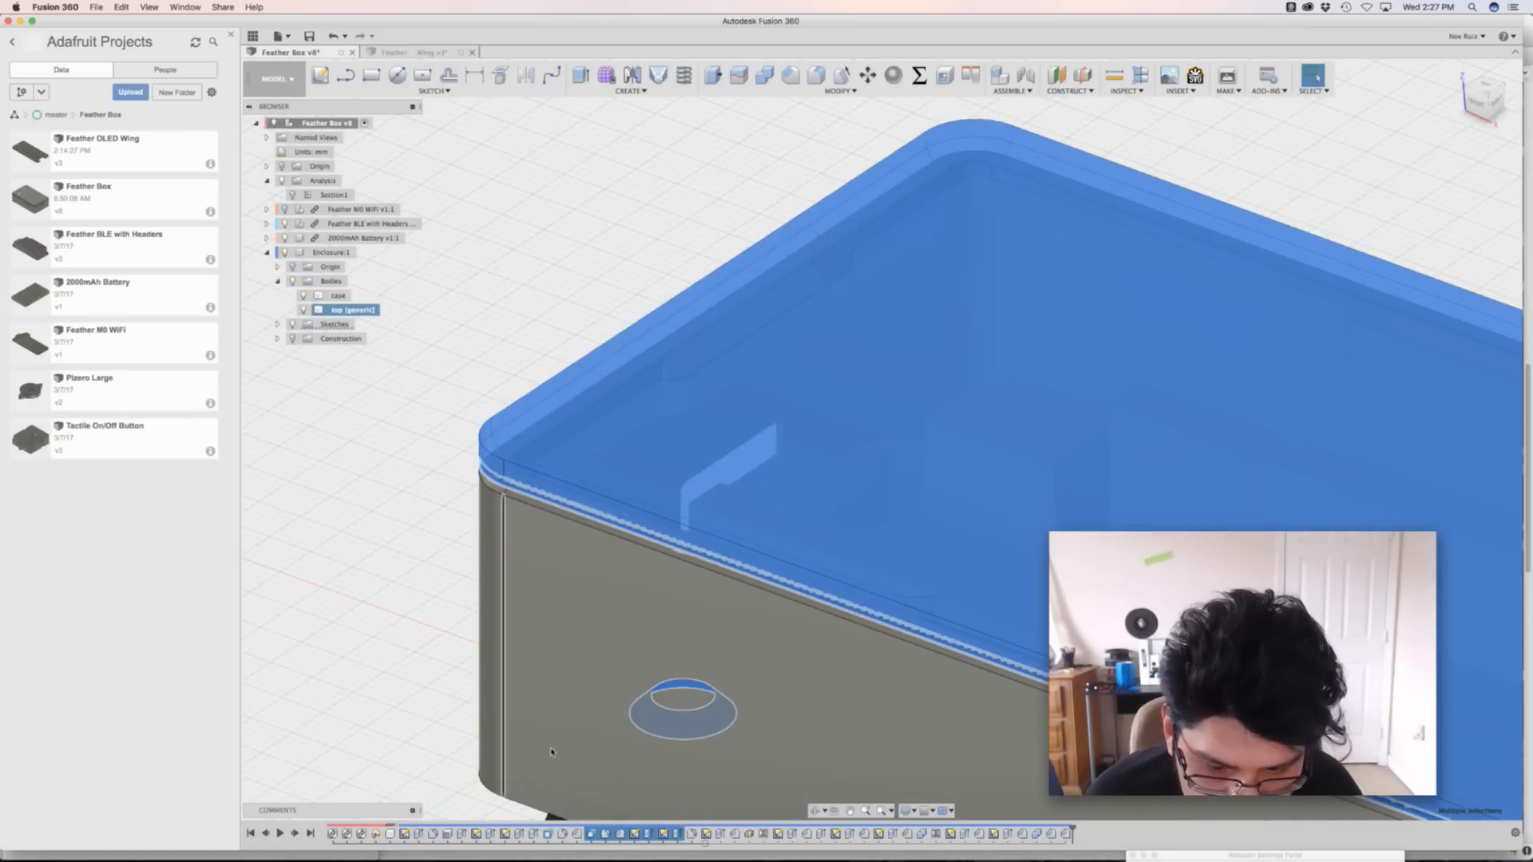
Collapse the Top feature group in the timeline and expand it again
left_click(706, 835)
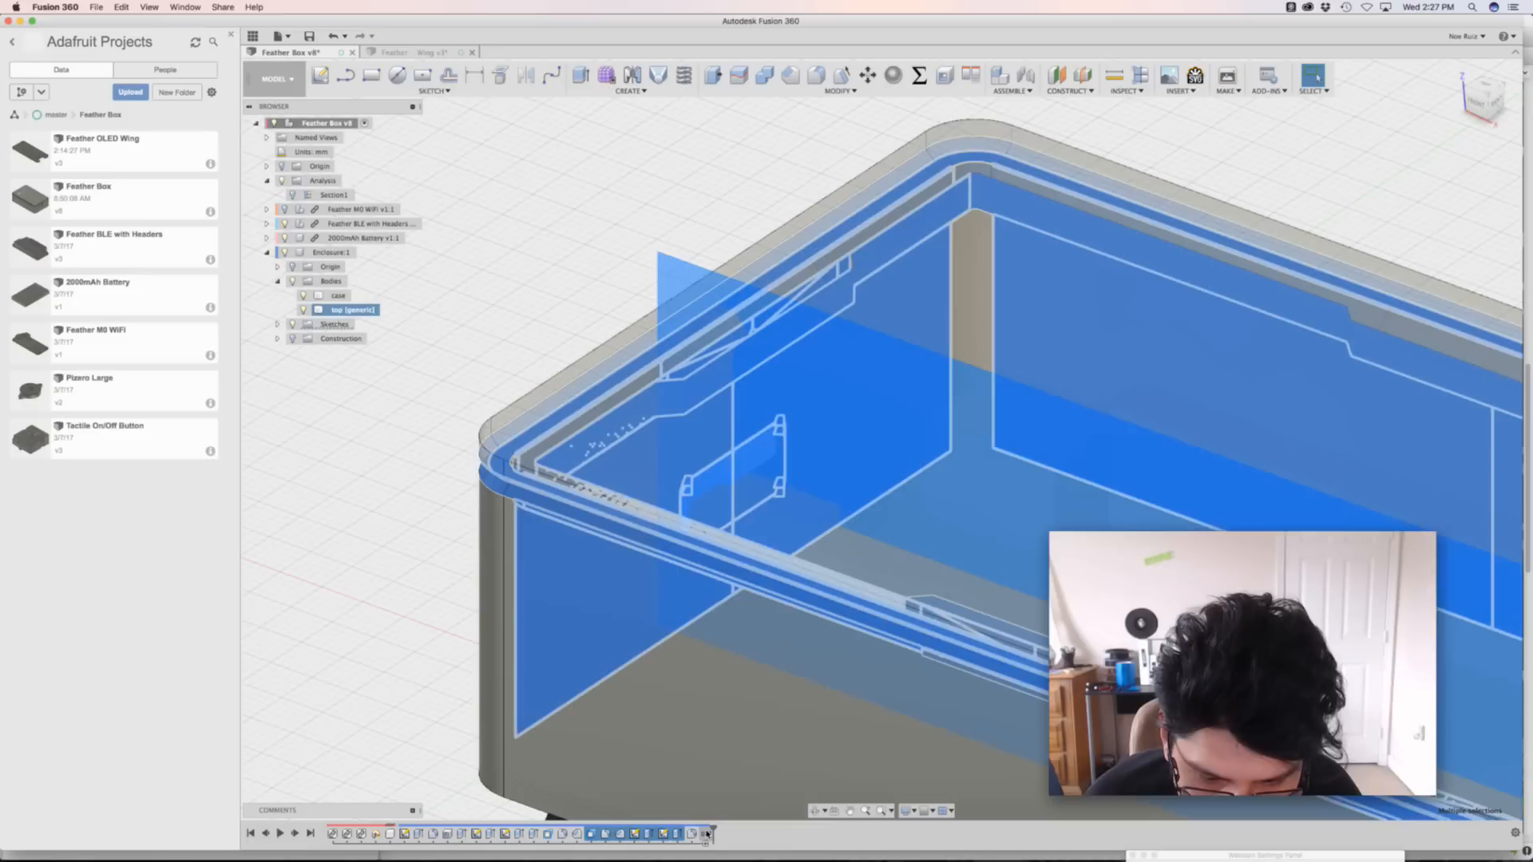
right_click(709, 835)
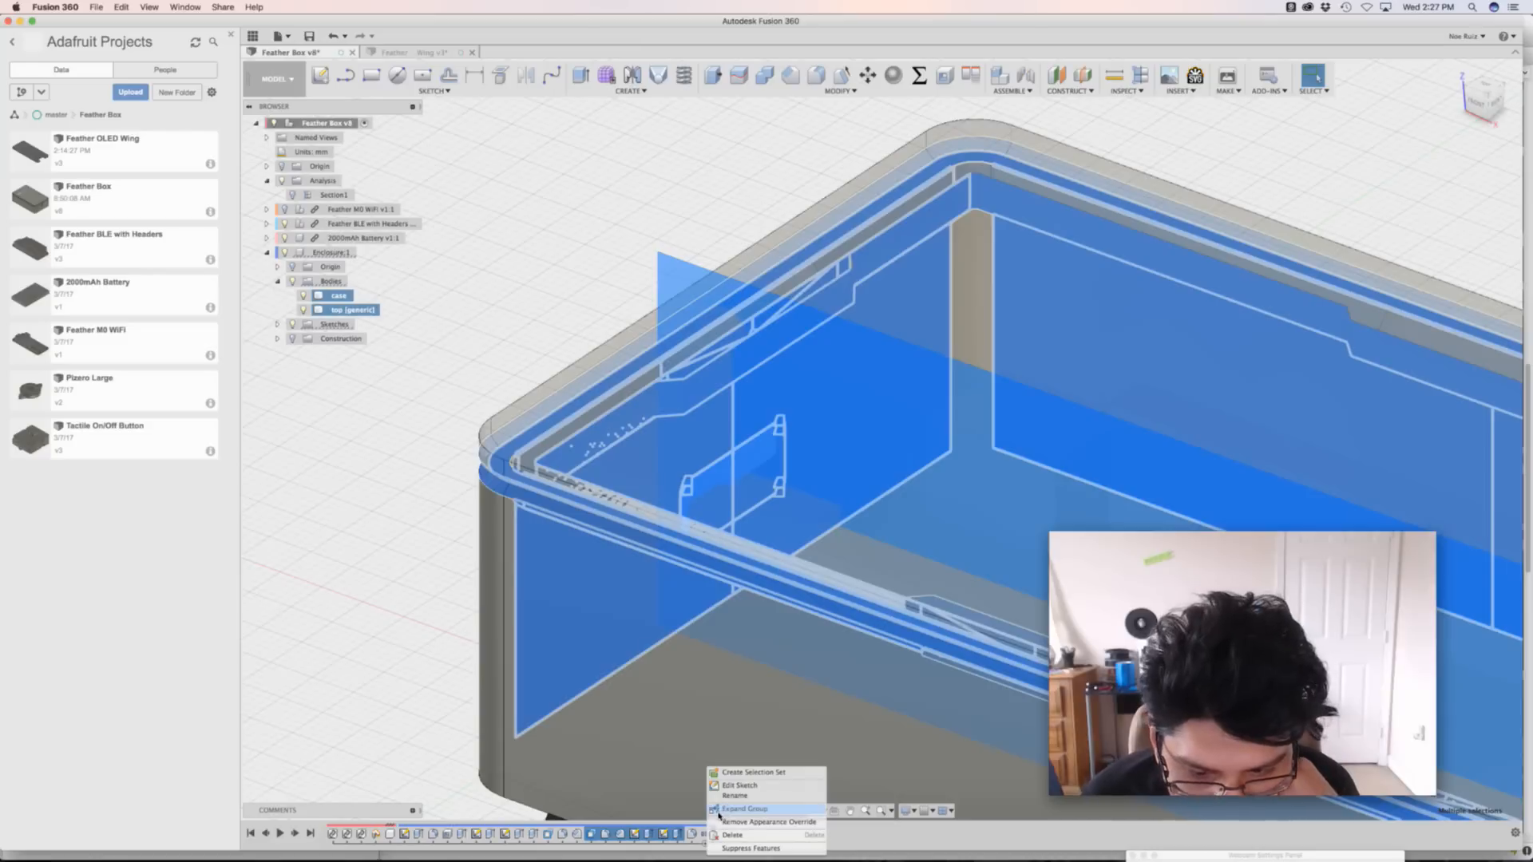
left_click(681, 827)
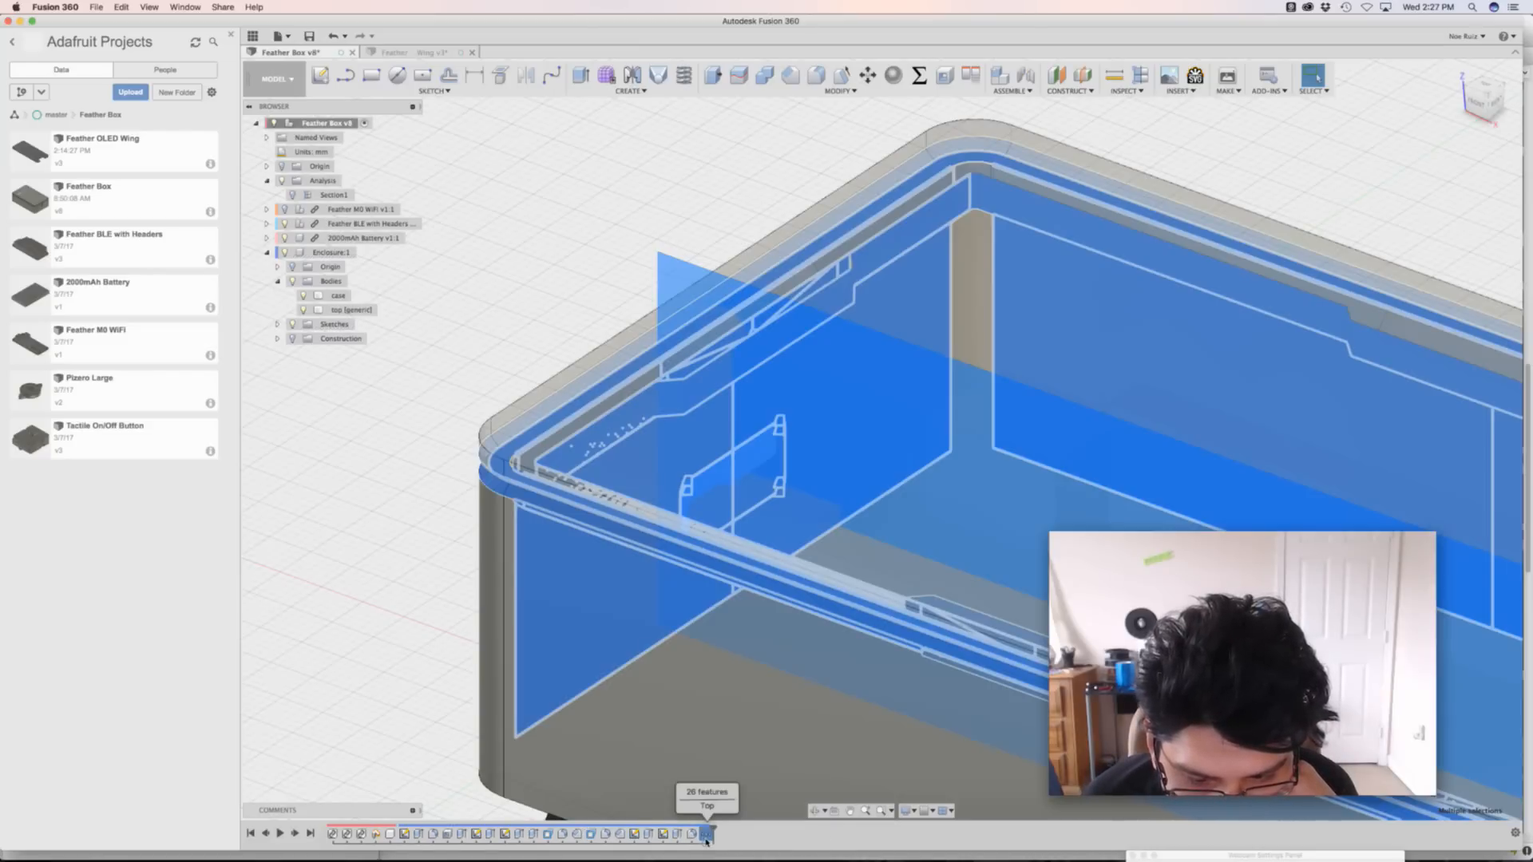
left_click(706, 842)
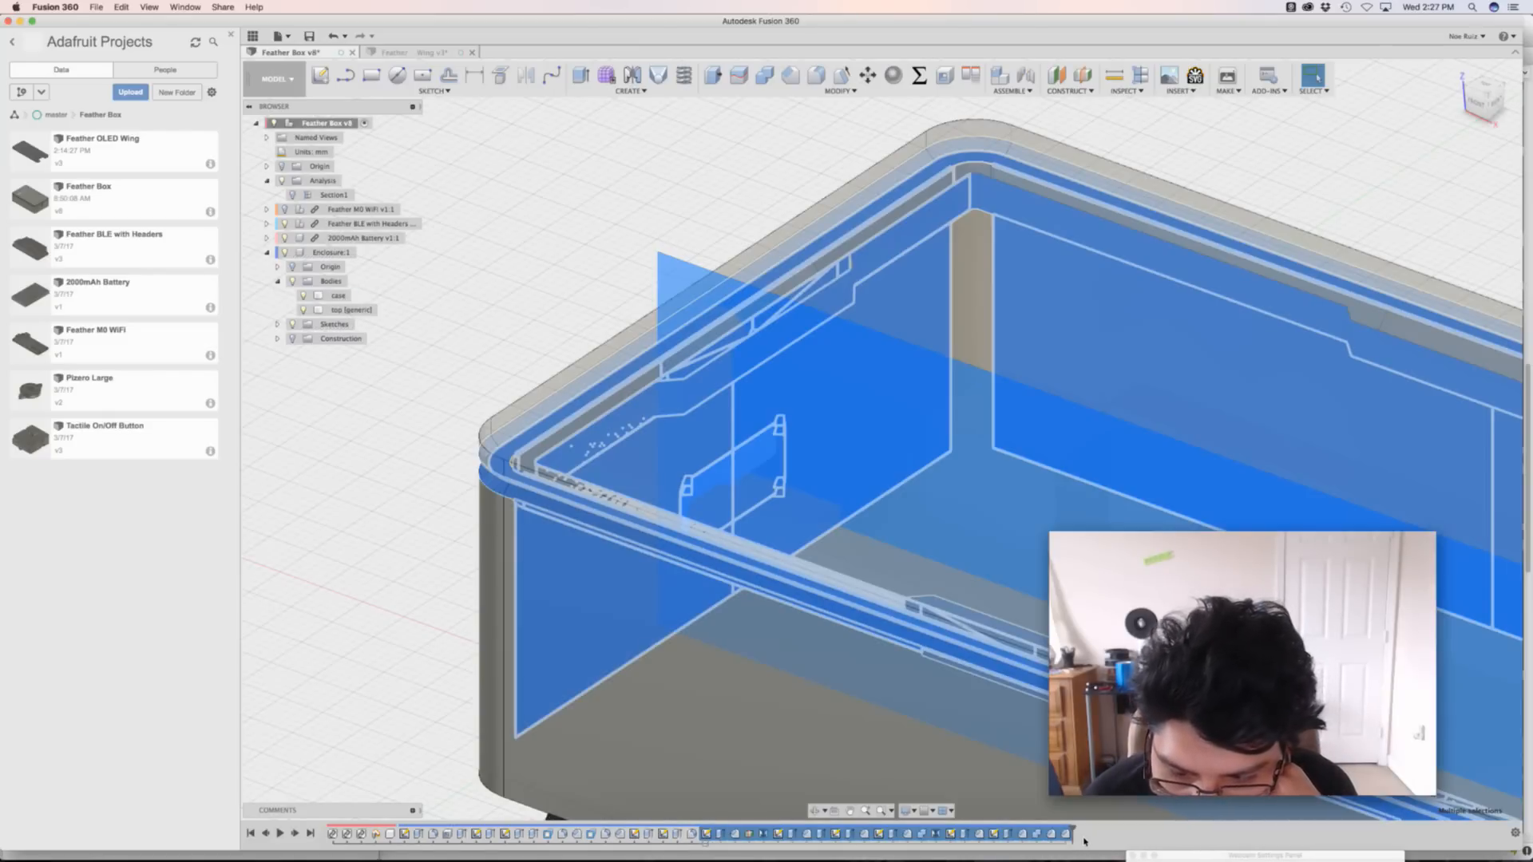
left_click(448, 631)
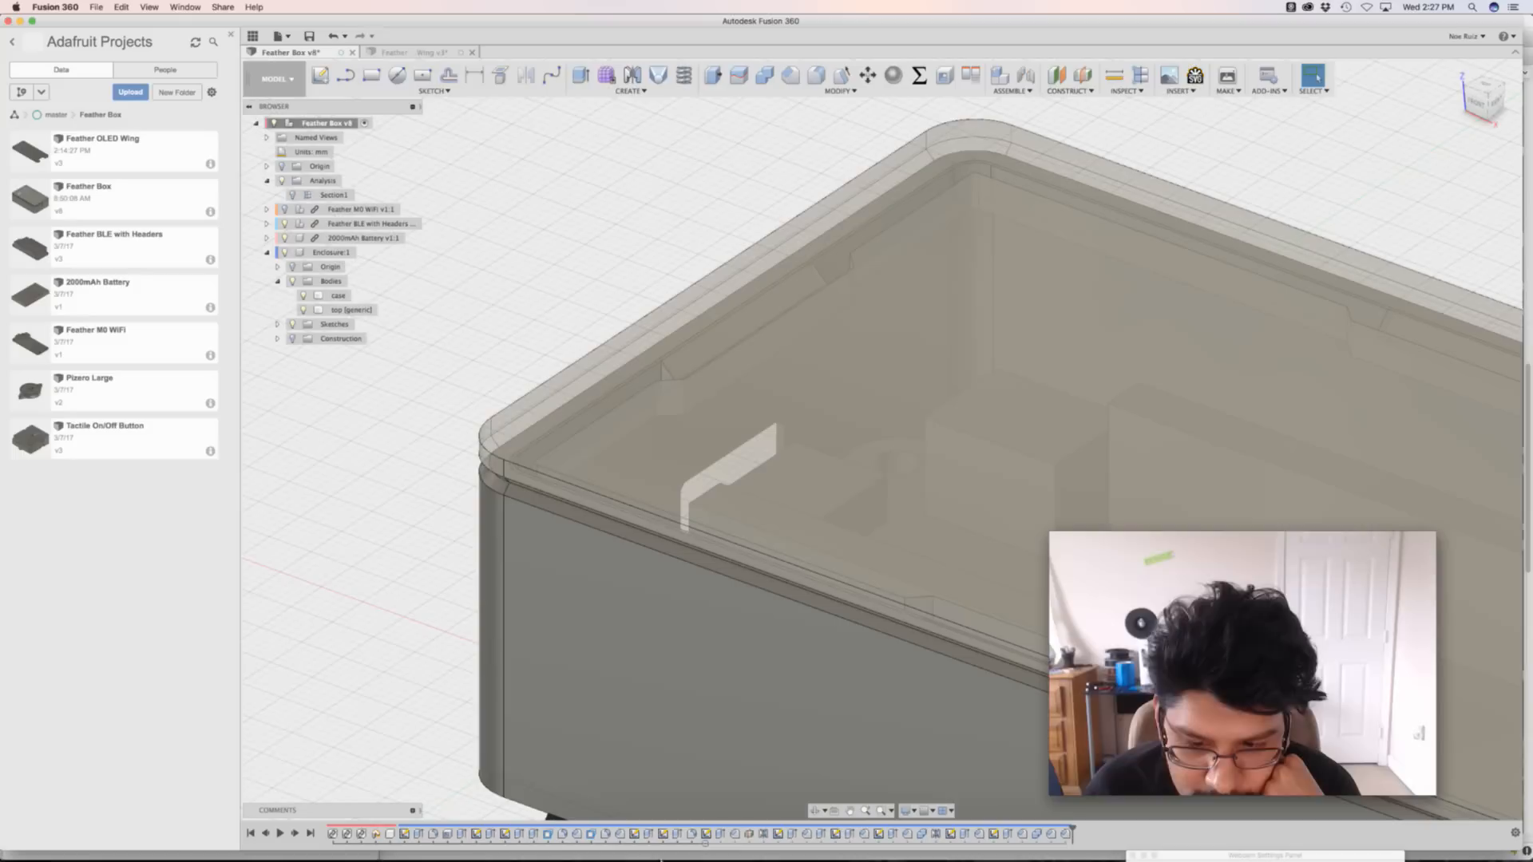
Delete the timeline features from the "top indent front" sketch through the last Combine
left_click(1036, 835)
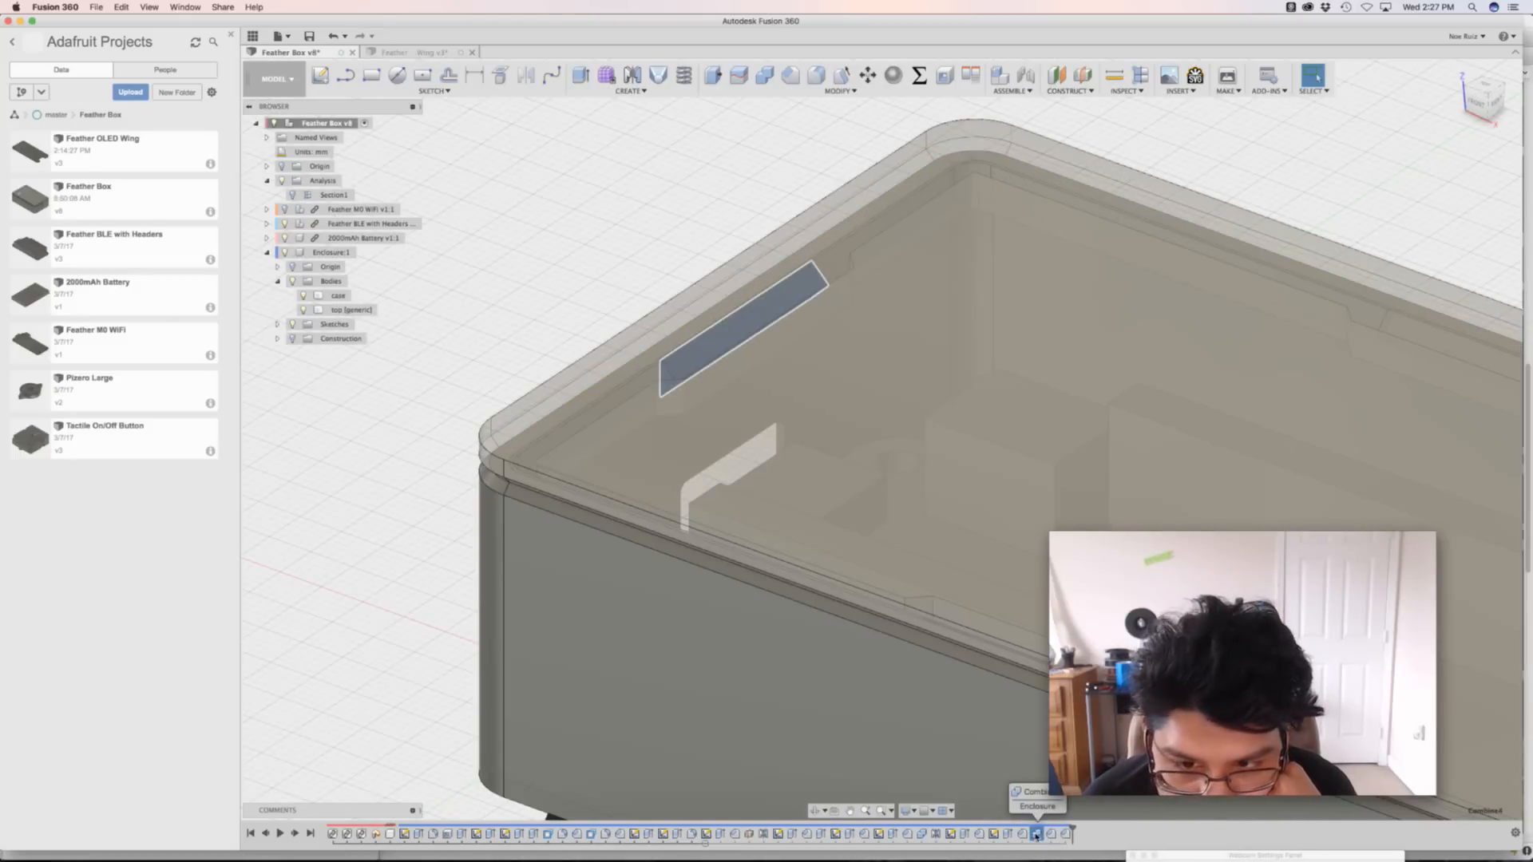
left_click(1007, 834)
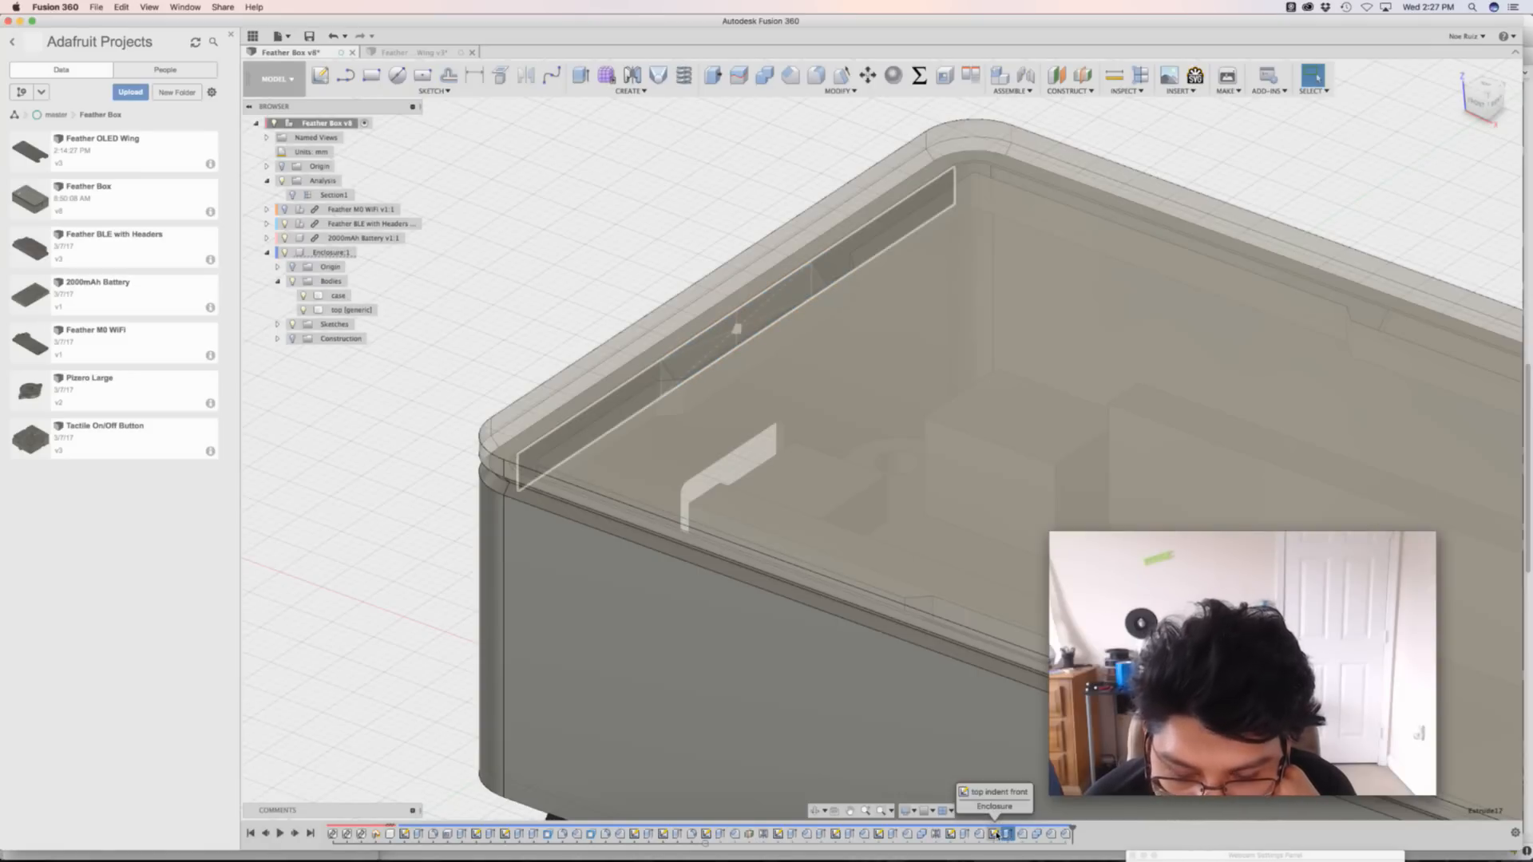
left_click(995, 835)
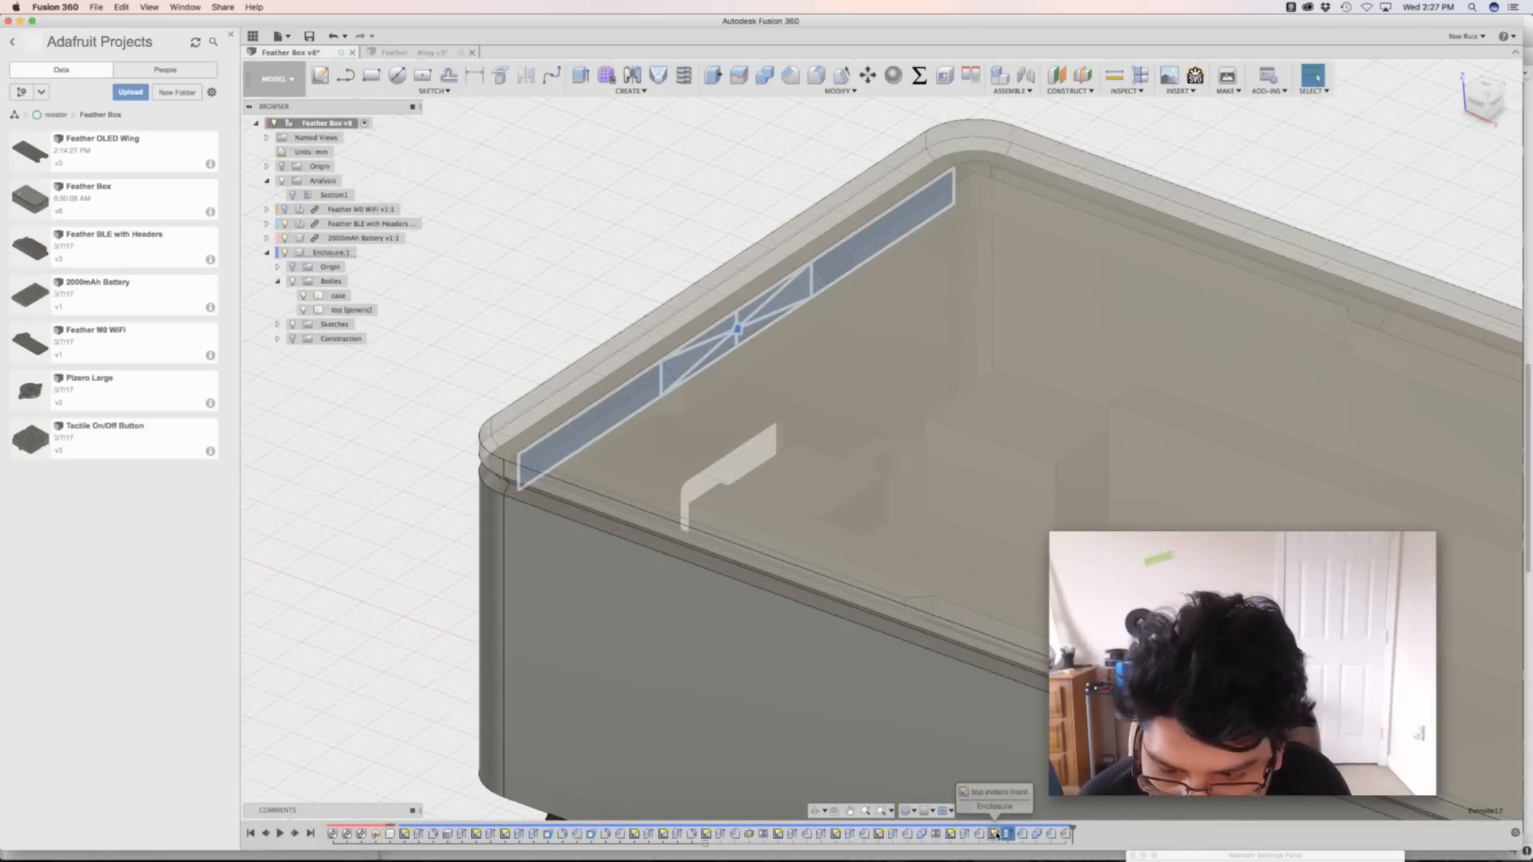
left_click(1036, 836, "shift")
key("Delete")
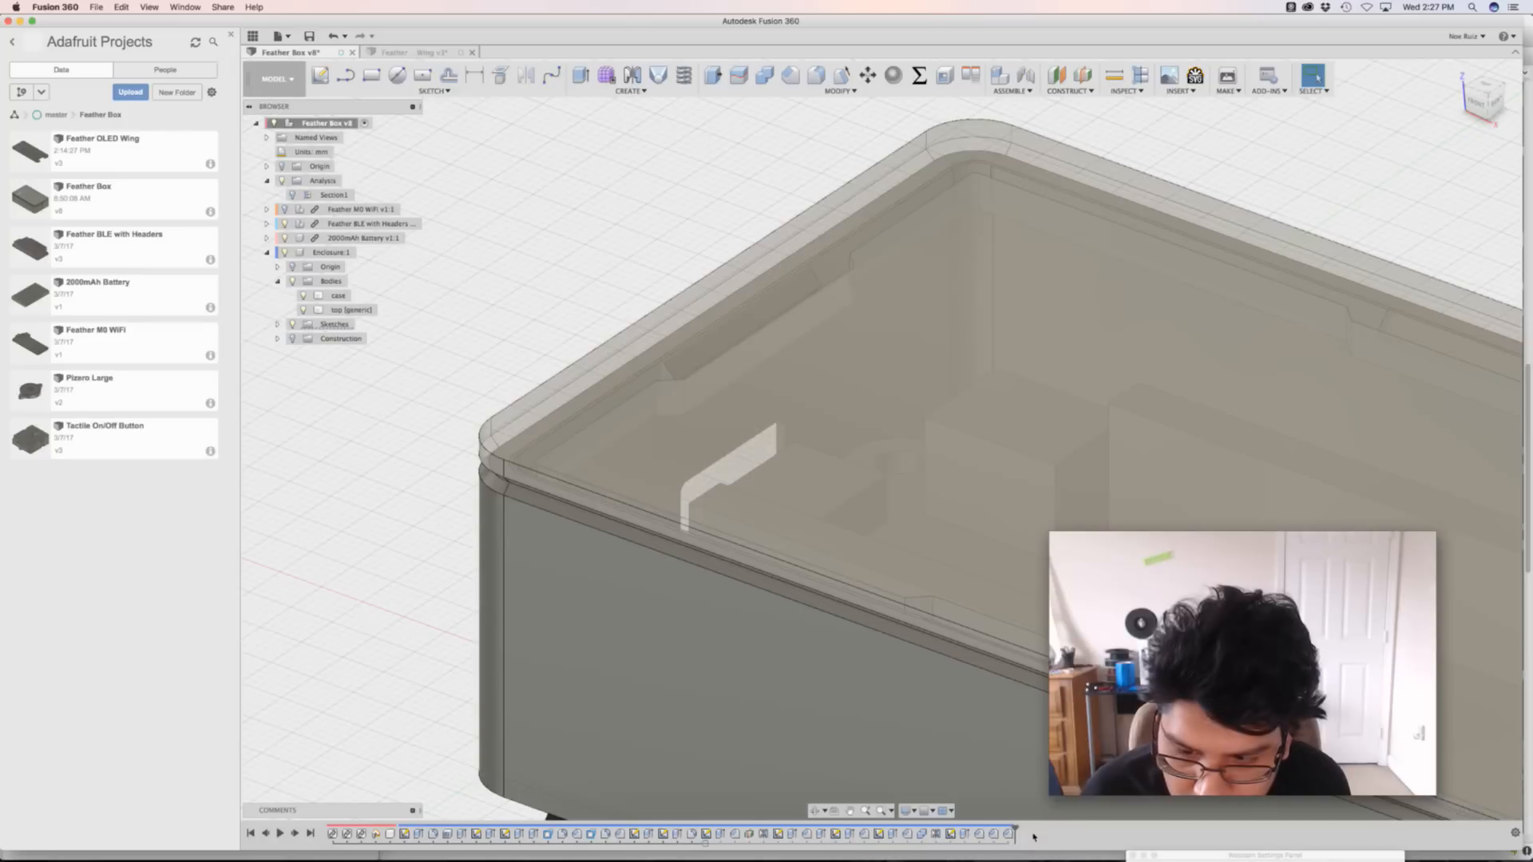
Delete the preceding lid indent feature from the timeline, including its references
left_click(964, 835)
key("Delete")
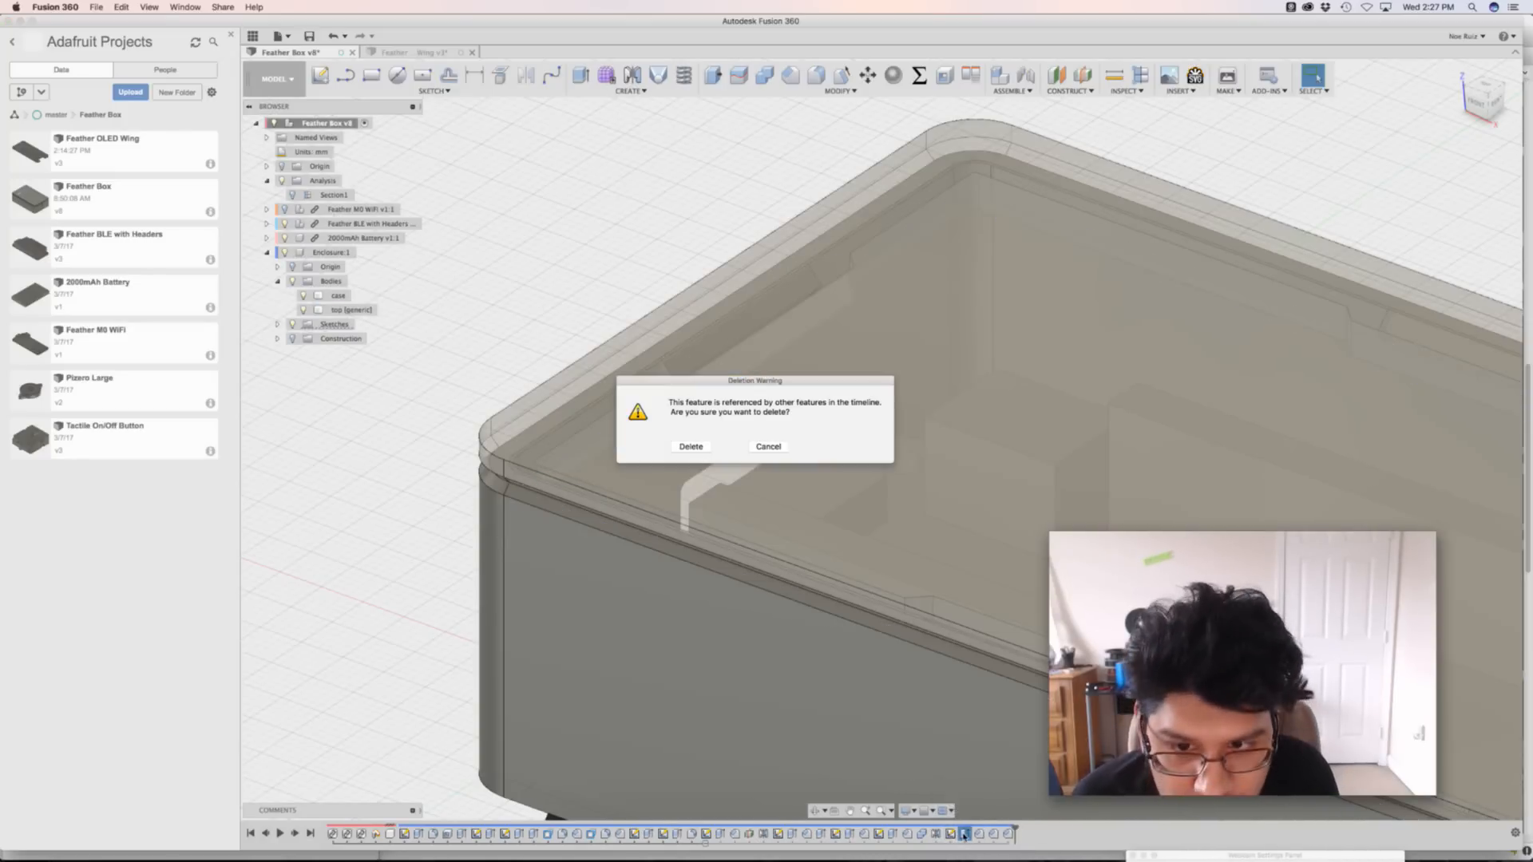
left_click(688, 447)
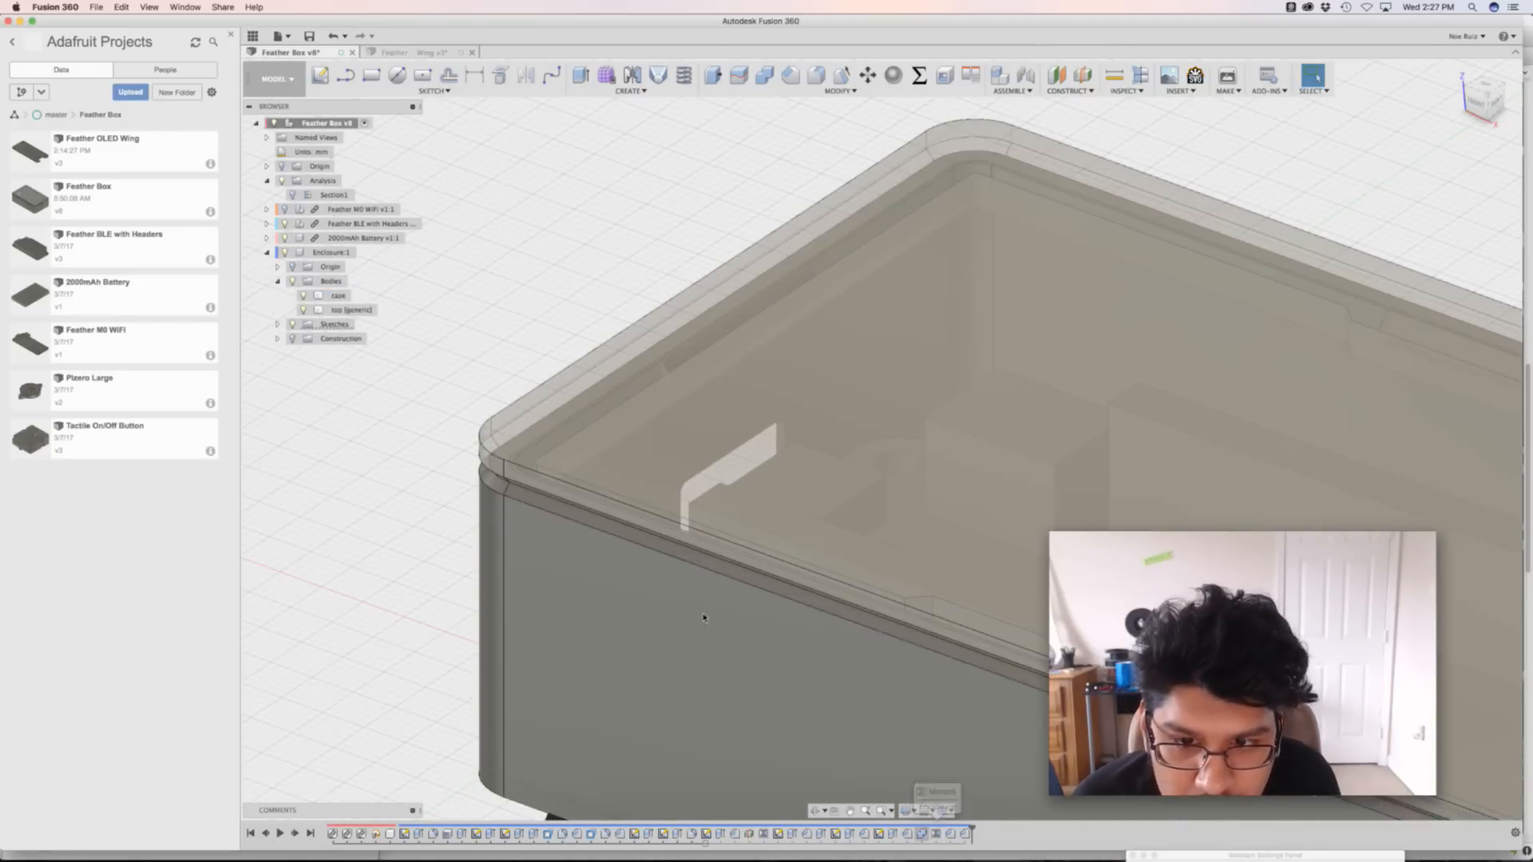
Hide the case body and inspect the underside lip of the lid
middle_click_drag(465, 387, 463, 377, "shift")
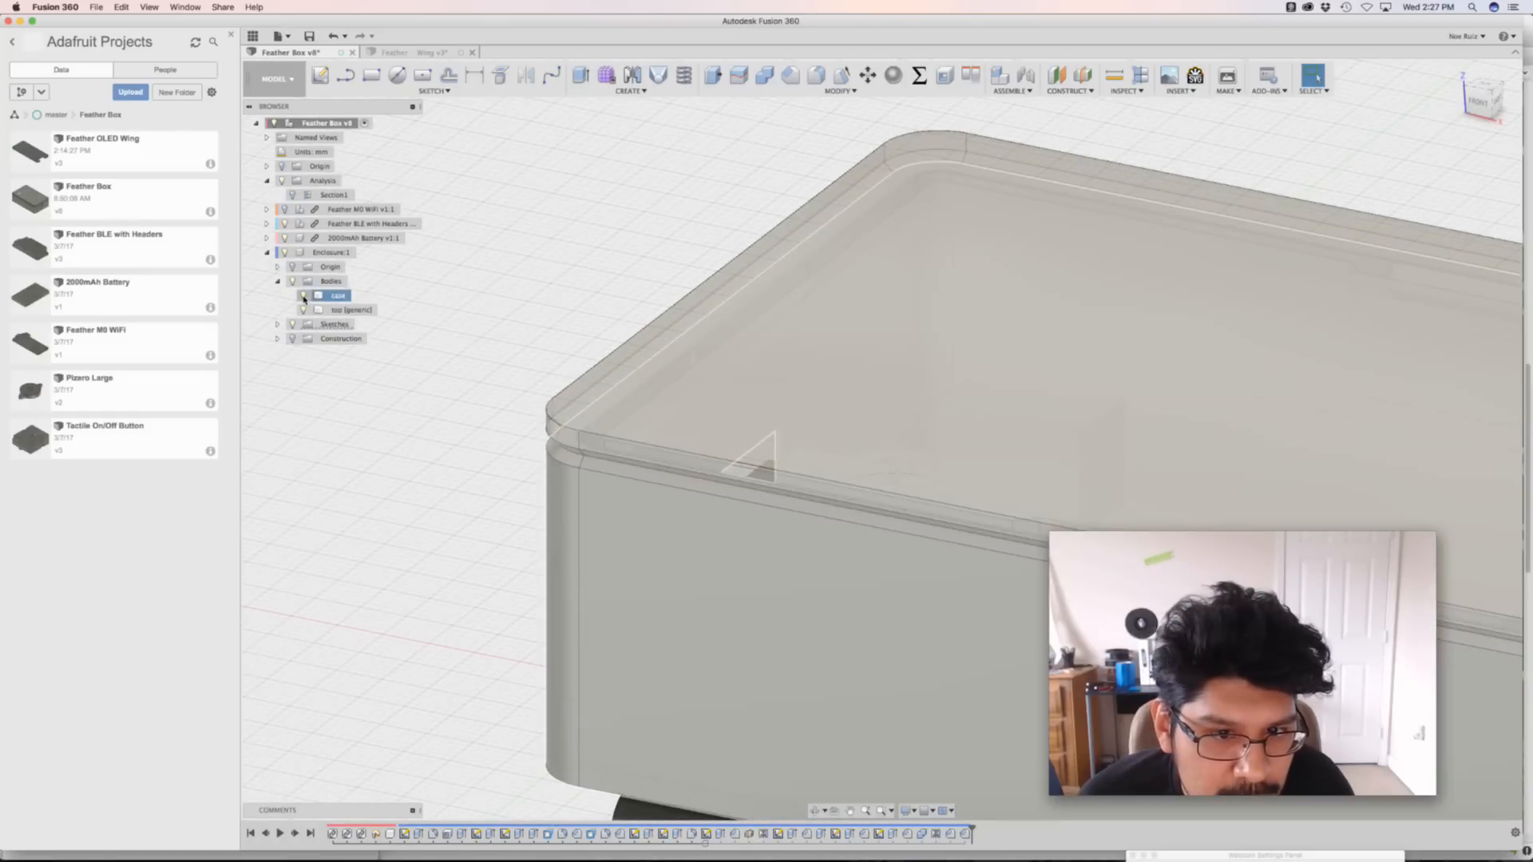
left_click(304, 296)
middle_click_drag(499, 460, 769, 332, "shift")
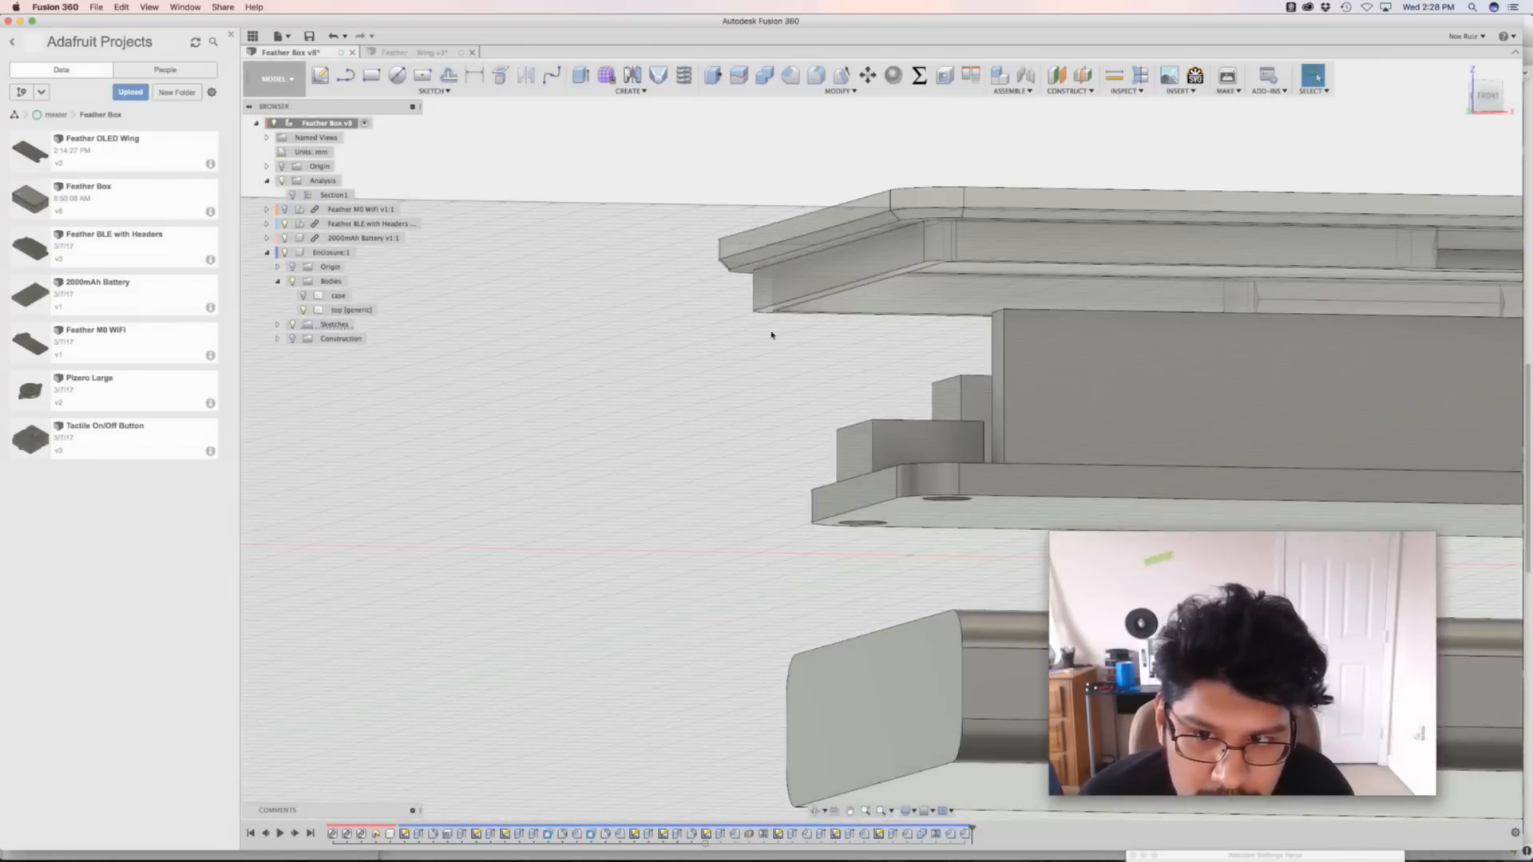
left_click(815, 269)
Hide the lid, show the case again, and select the sloped face of the nub on its front inner wall
left_click(303, 310)
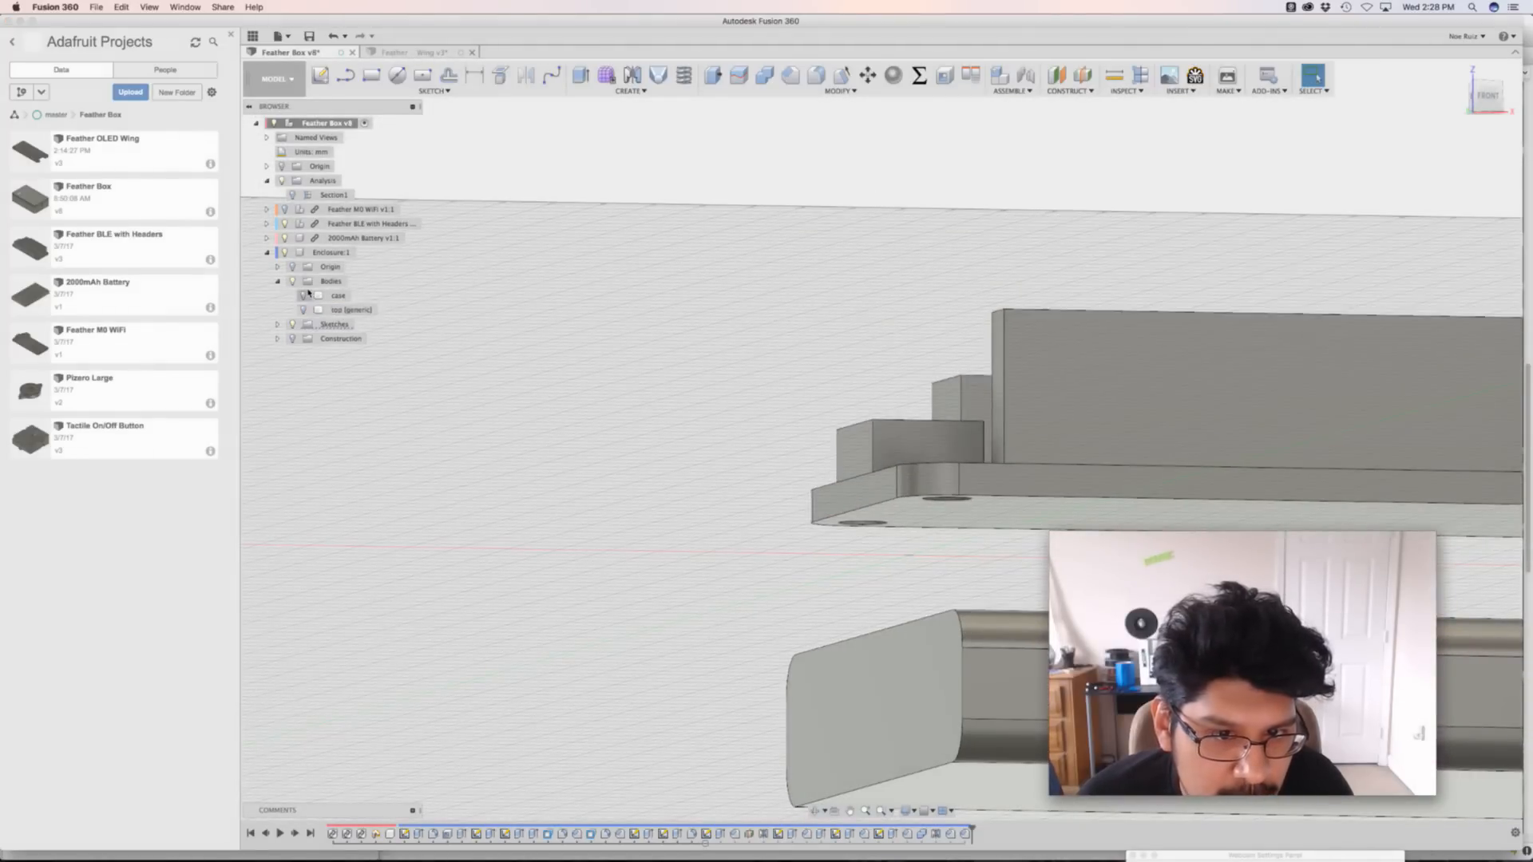
left_click(303, 296)
middle_click_drag(668, 268, 633, 301, "shift")
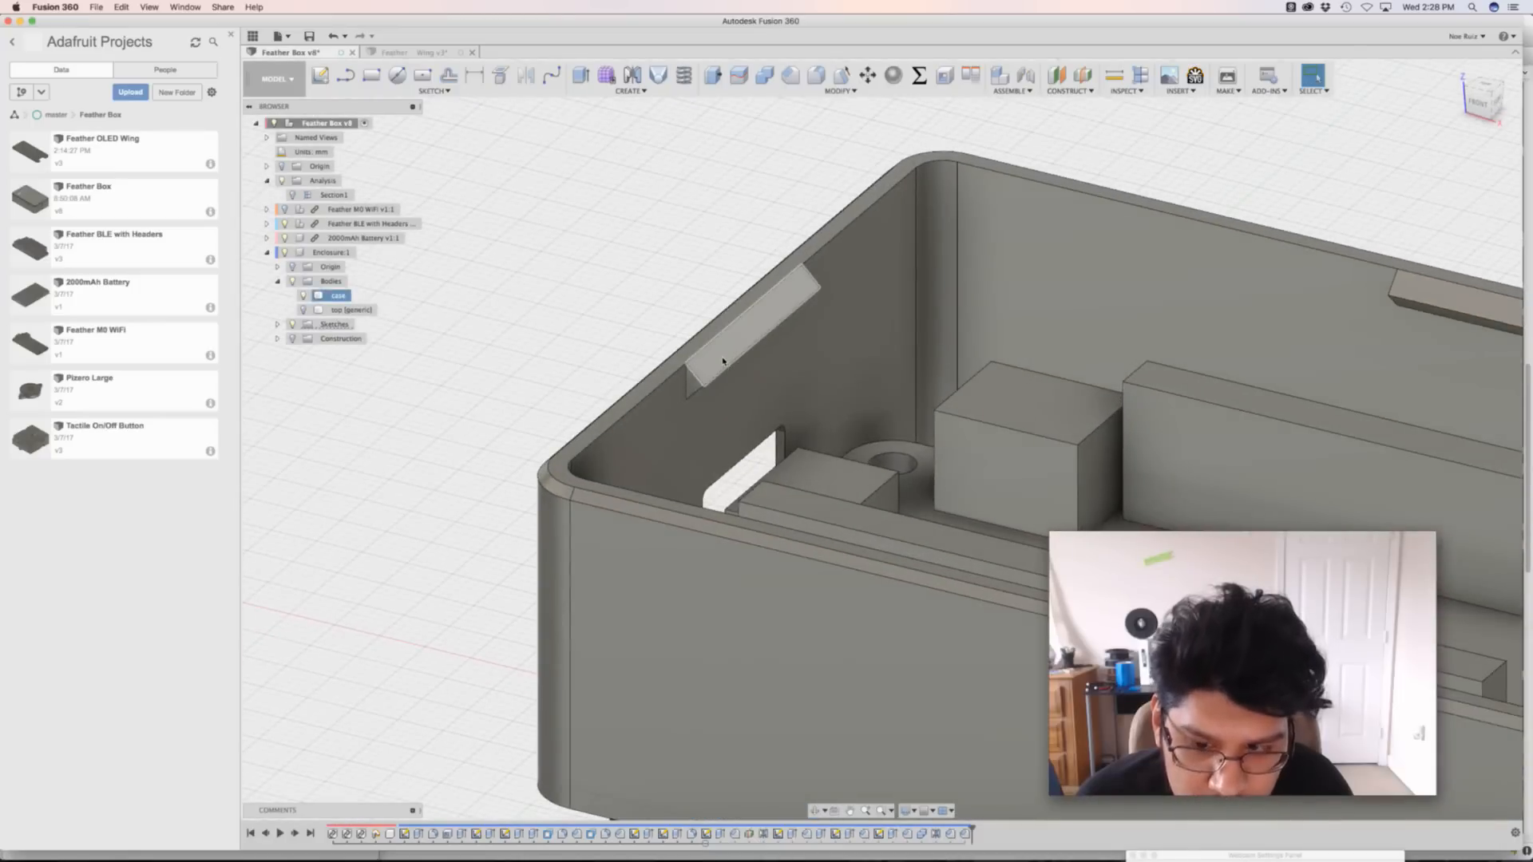
left_click(723, 325)
scroll(723, 327, "up", 5)
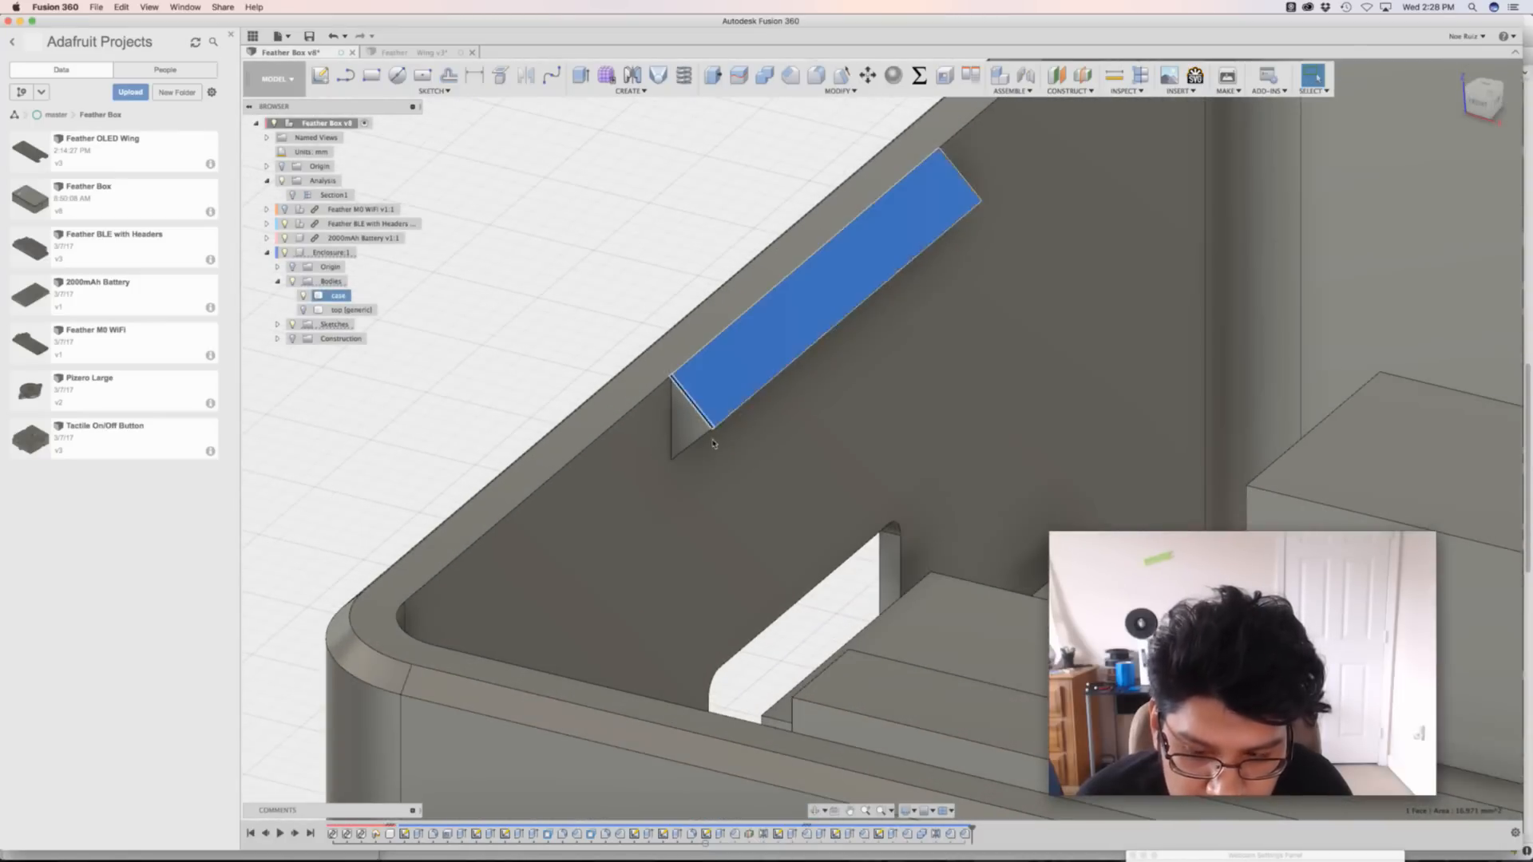
Delete the "case nub front" sketch, its Extrude and its Chamfer from the timeline, including their references
left_click(808, 834)
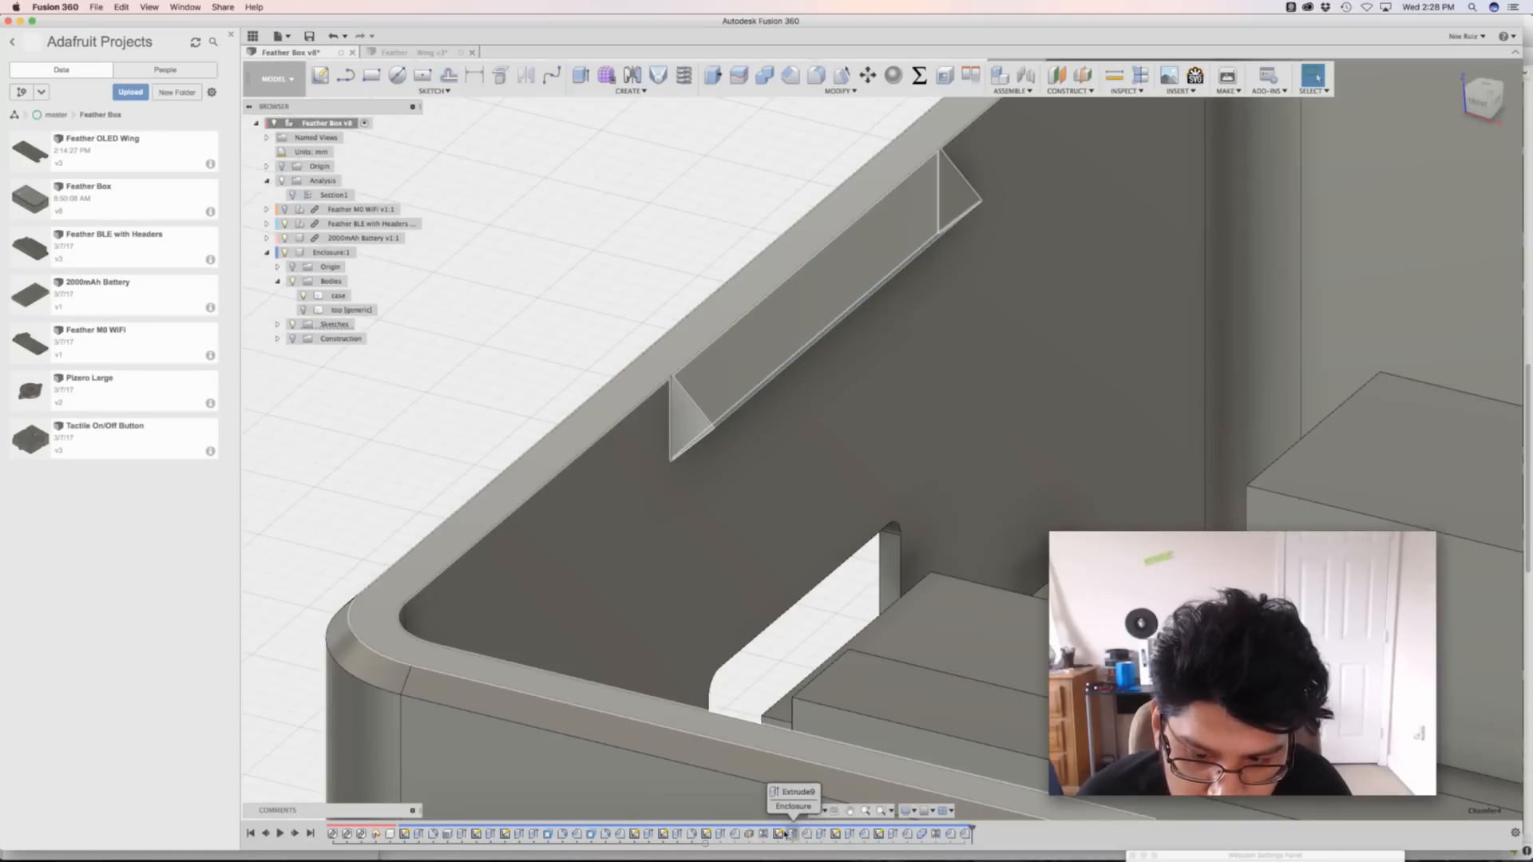
left_click(779, 835)
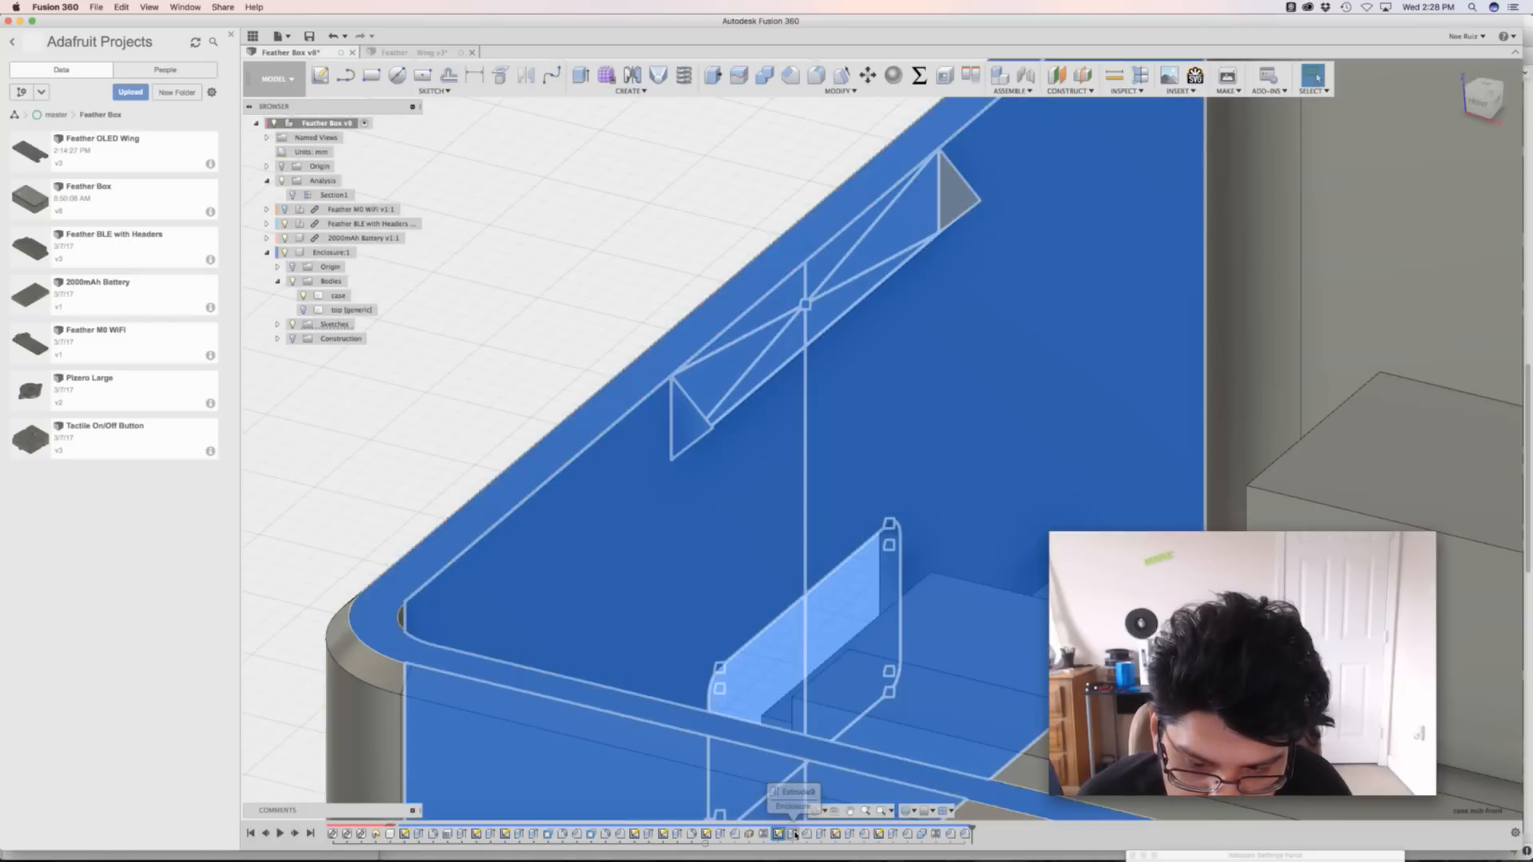
left_click(793, 835, "super")
left_click(808, 836, "super")
key("Delete")
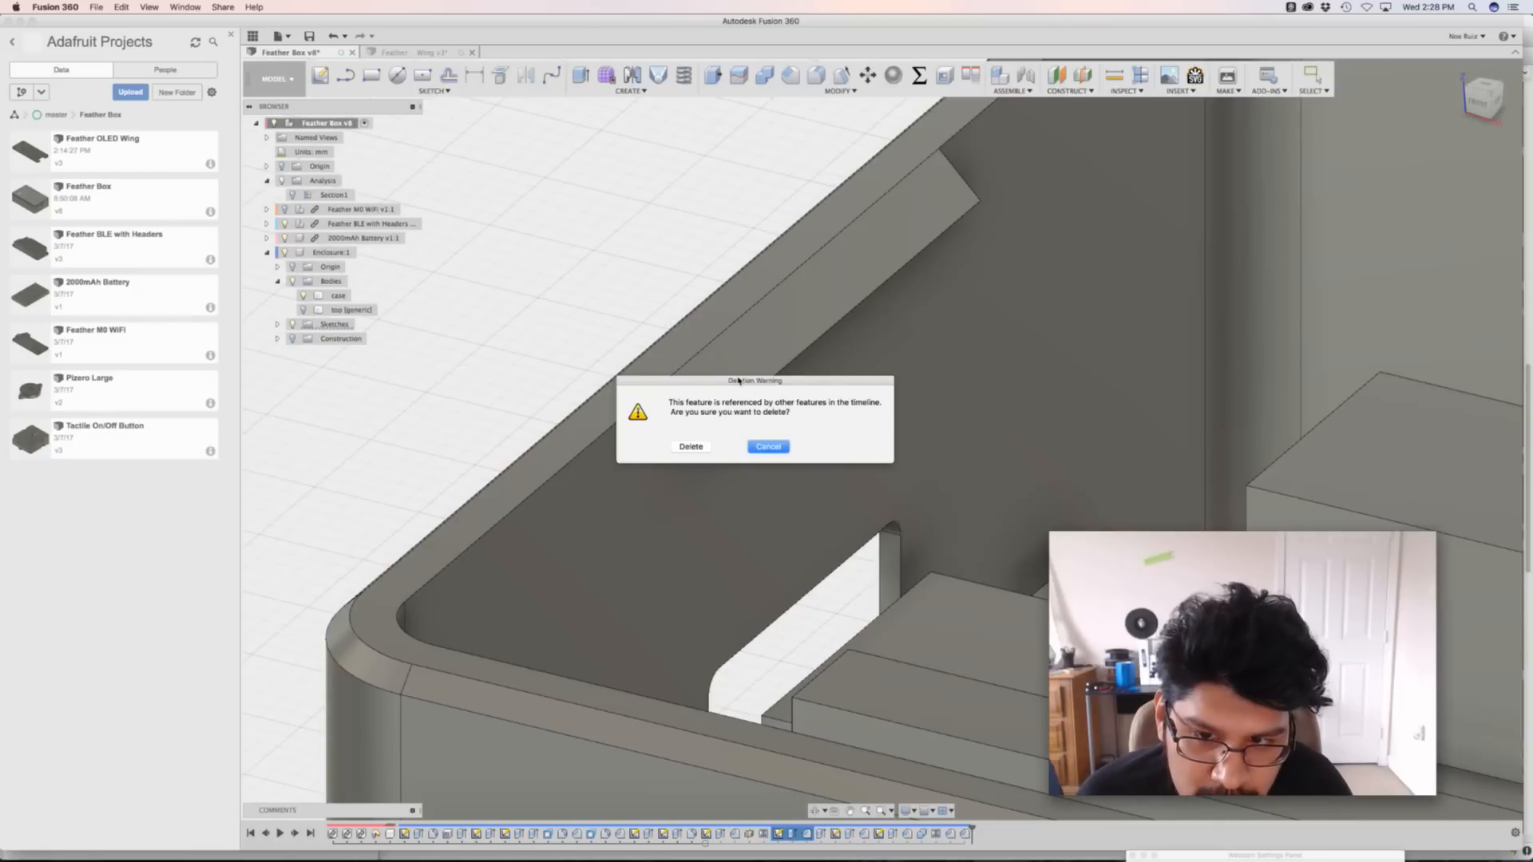
left_click_drag(739, 380, 796, 383)
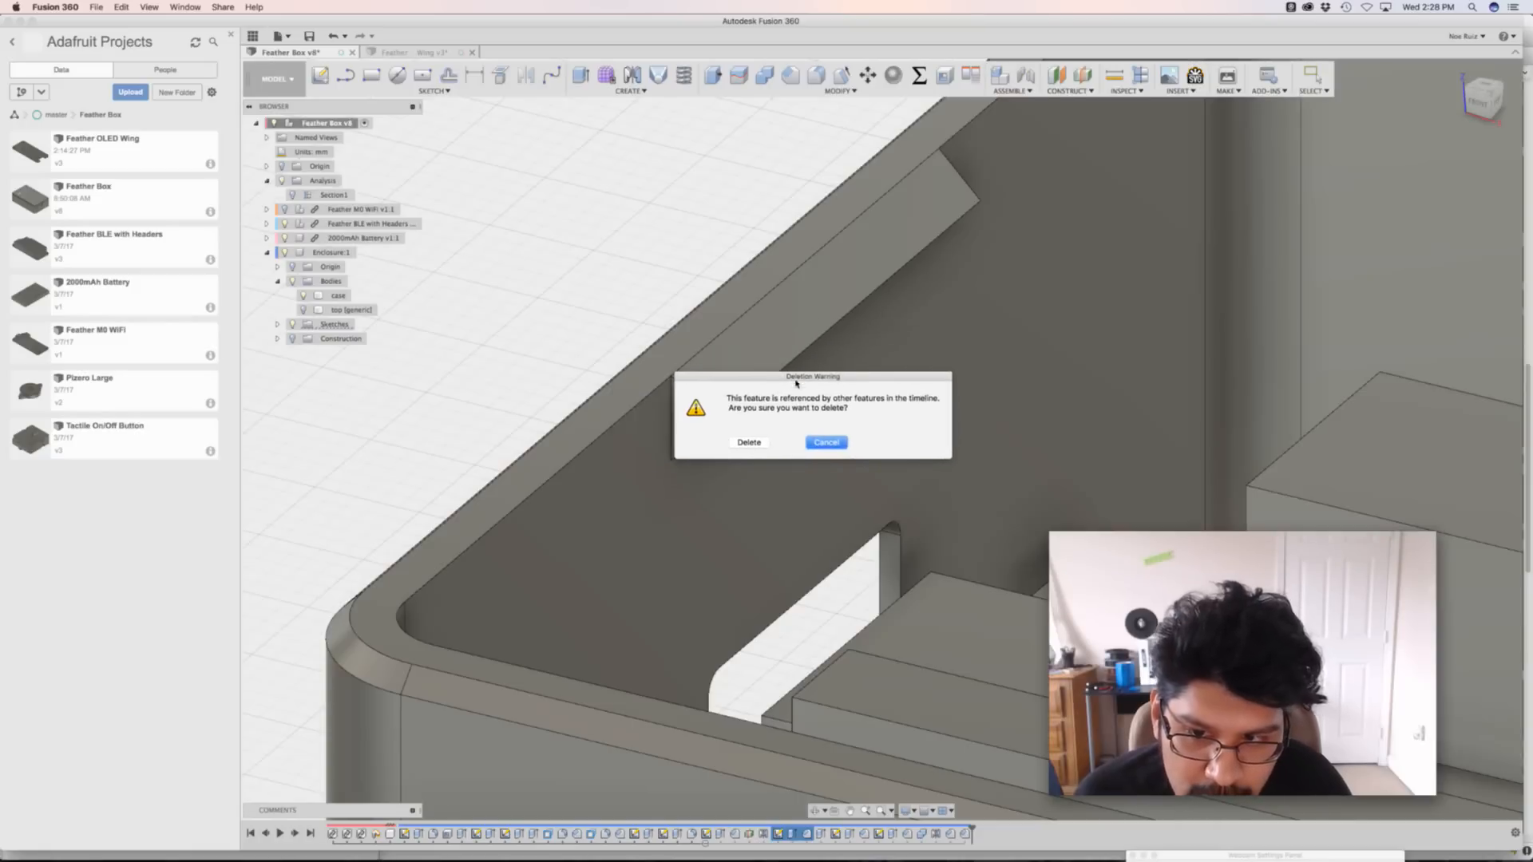
left_click(751, 443)
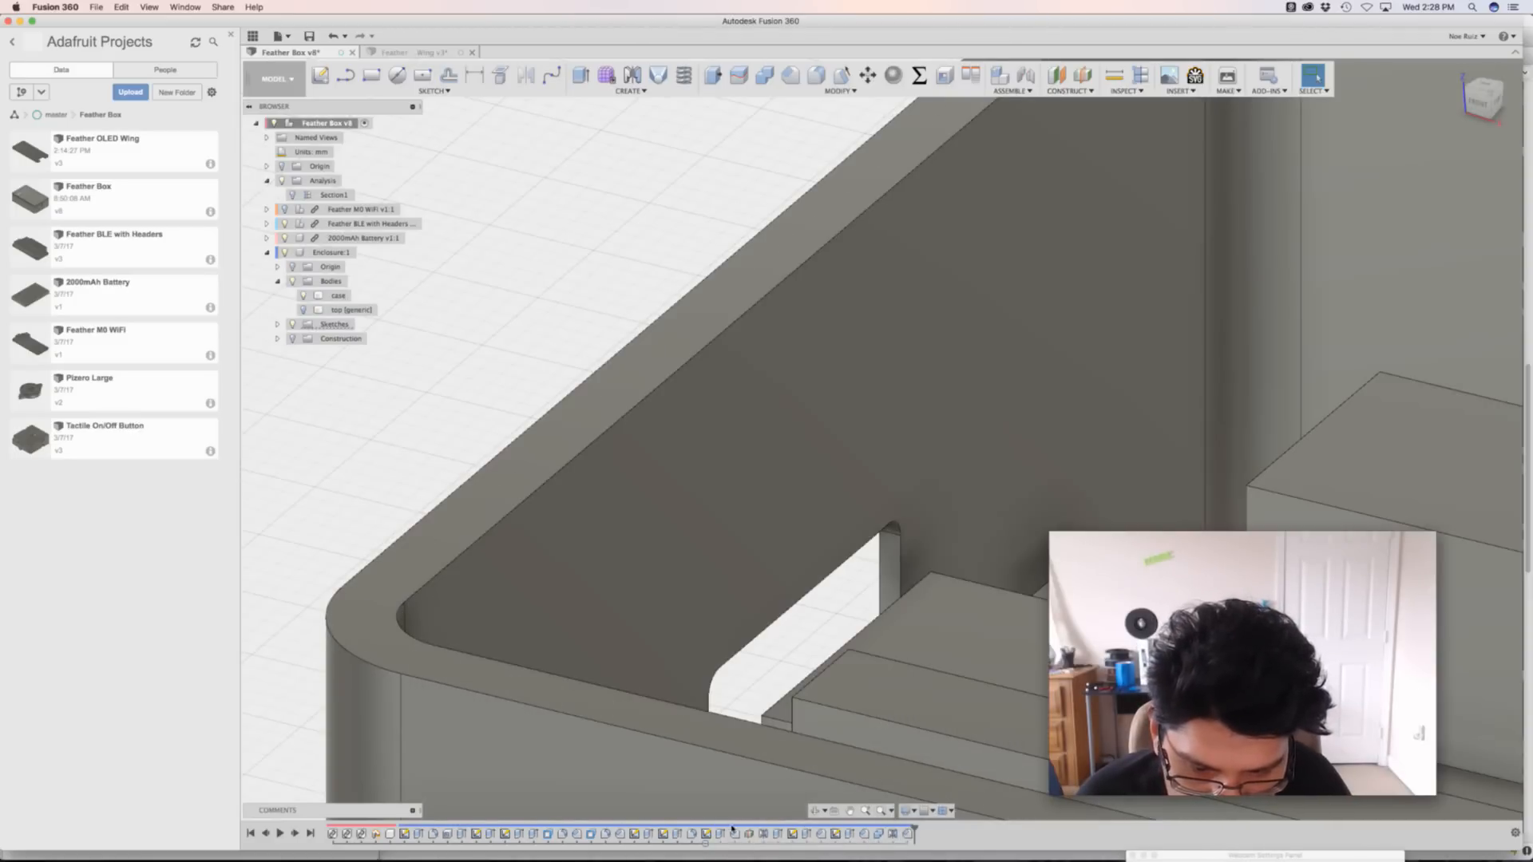
Show the generic lid body again and save a version with the description removing front "nub"
scroll(595, 307, "down", 10)
middle_click_drag(592, 287, 710, 315, "shift")
left_click(303, 310)
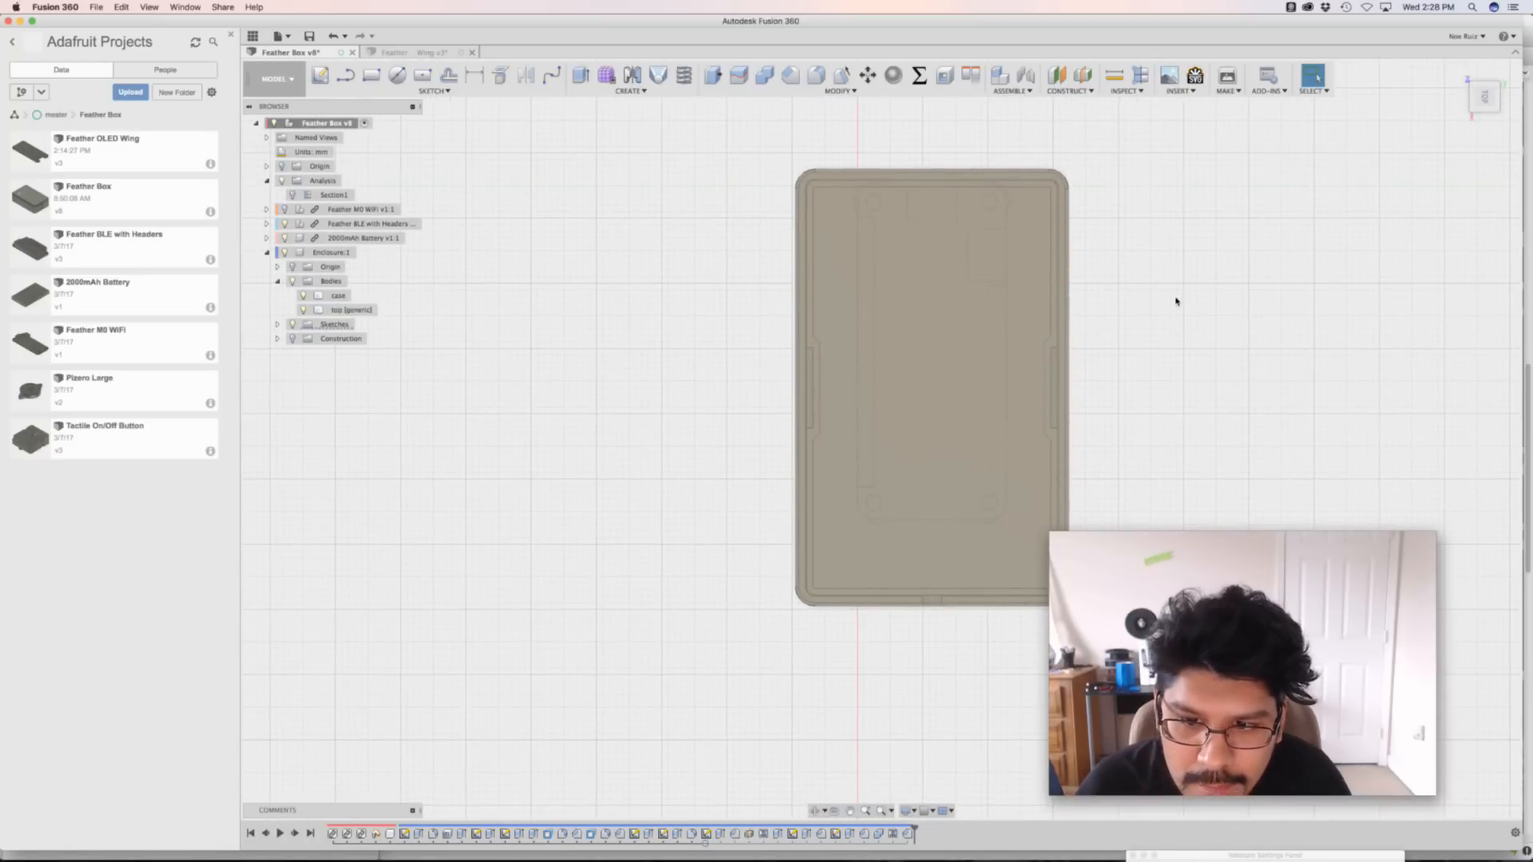
key("super+s")
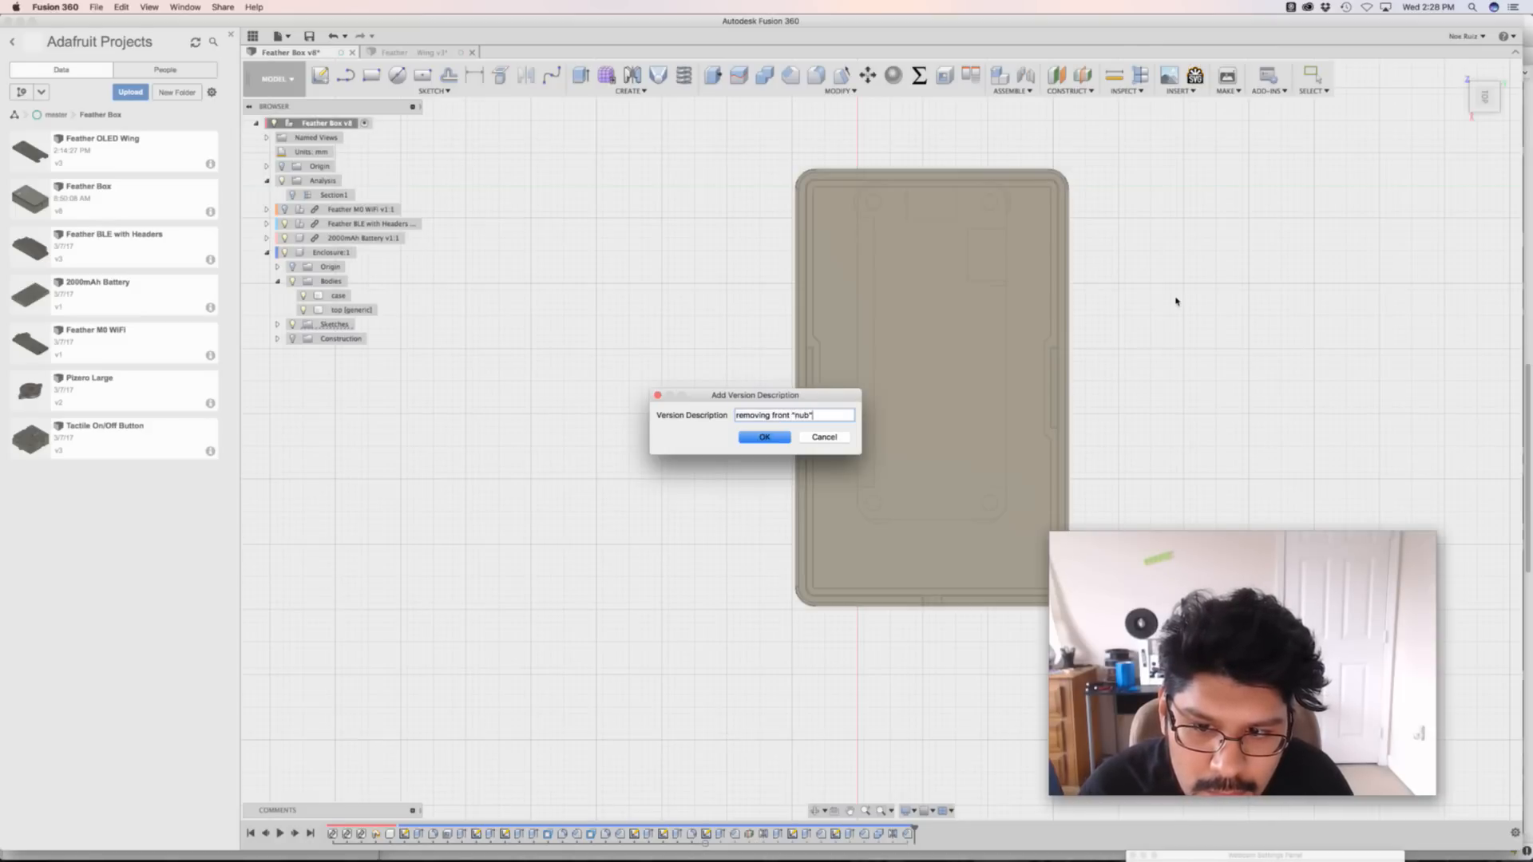
key("Return")
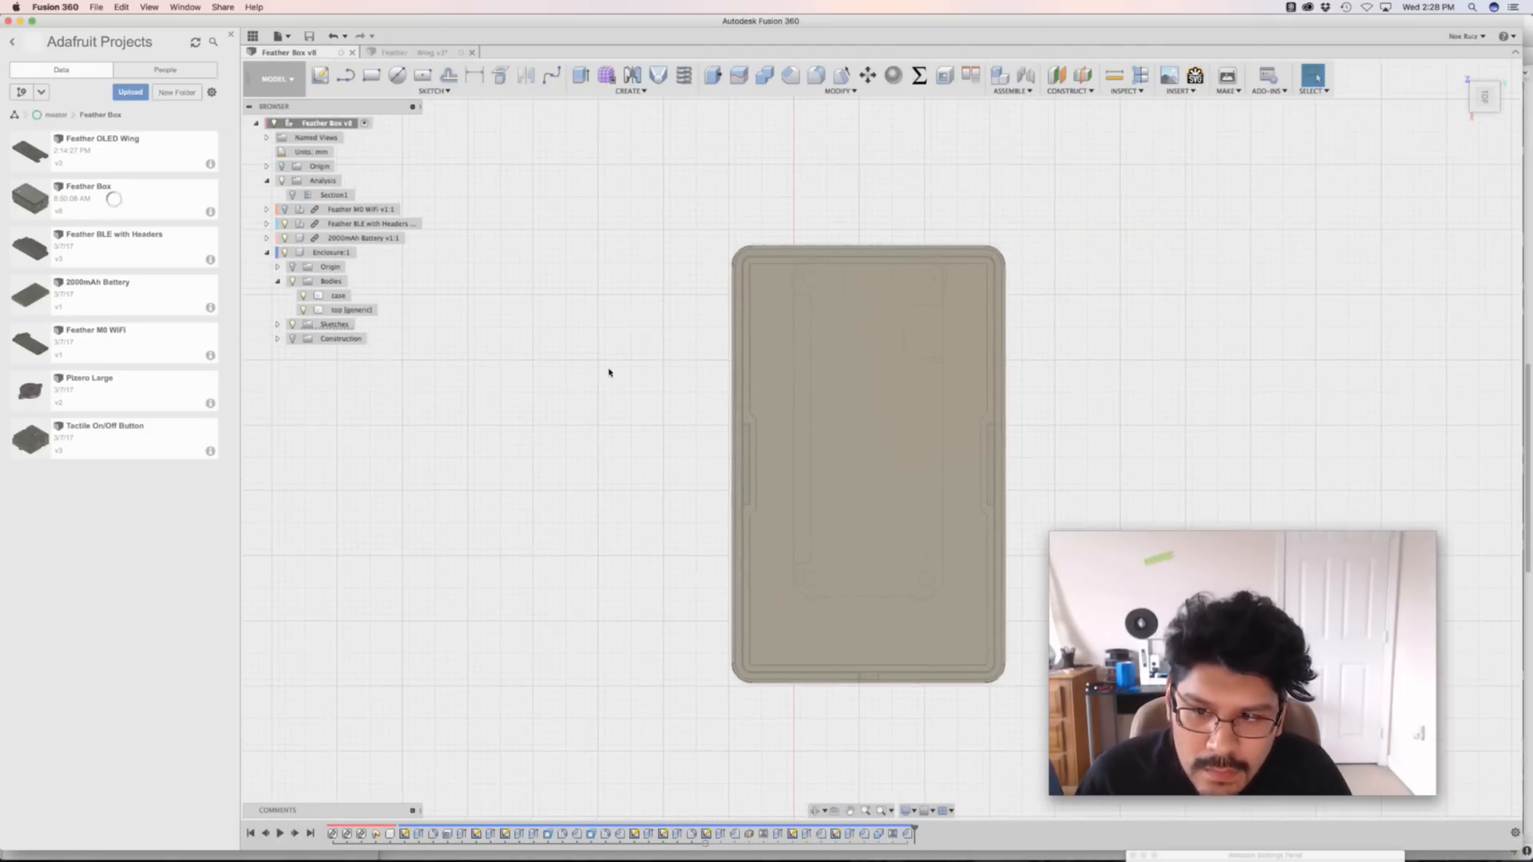
Examine the remaining nub, lid and slit sketches in the timeline to see where each lies on the enclosure
scroll(613, 372, "down", 4)
scroll(643, 370, "up", 8)
middle_click_drag(657, 383, 667, 338, "shift")
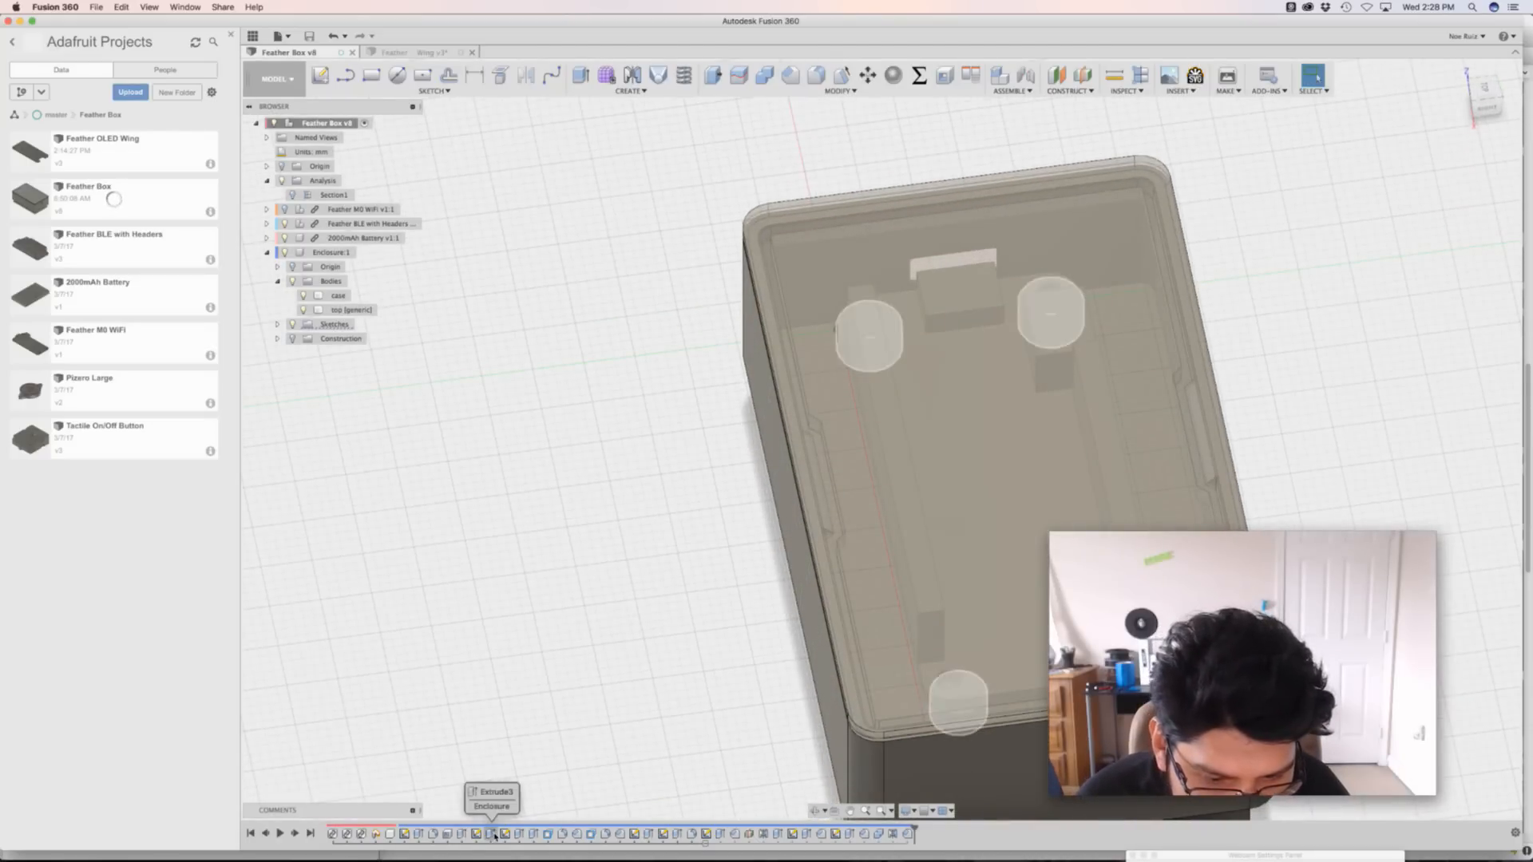
left_click(706, 834)
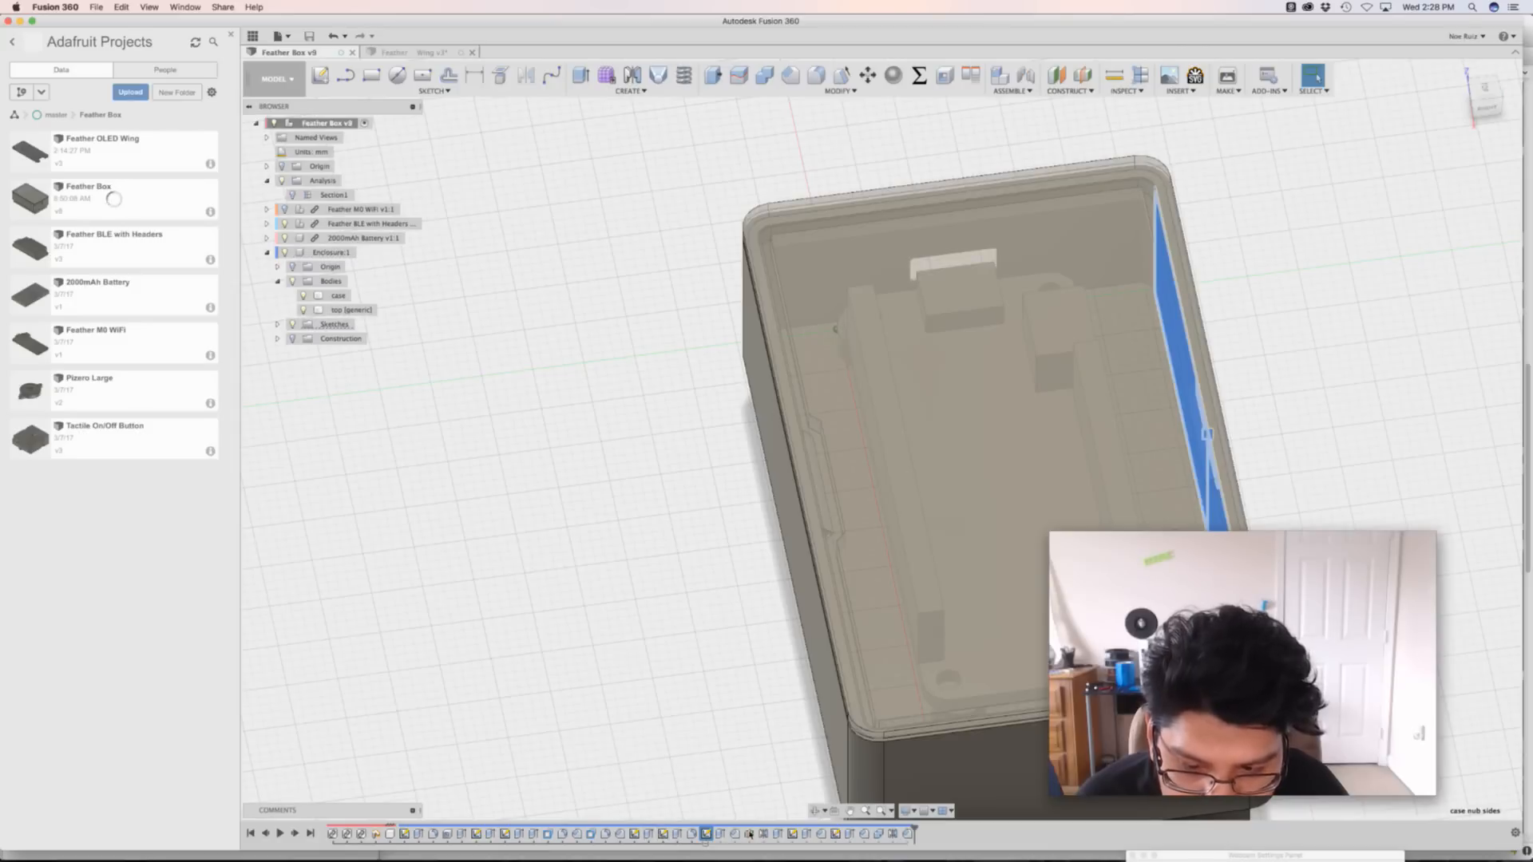
left_click(791, 834)
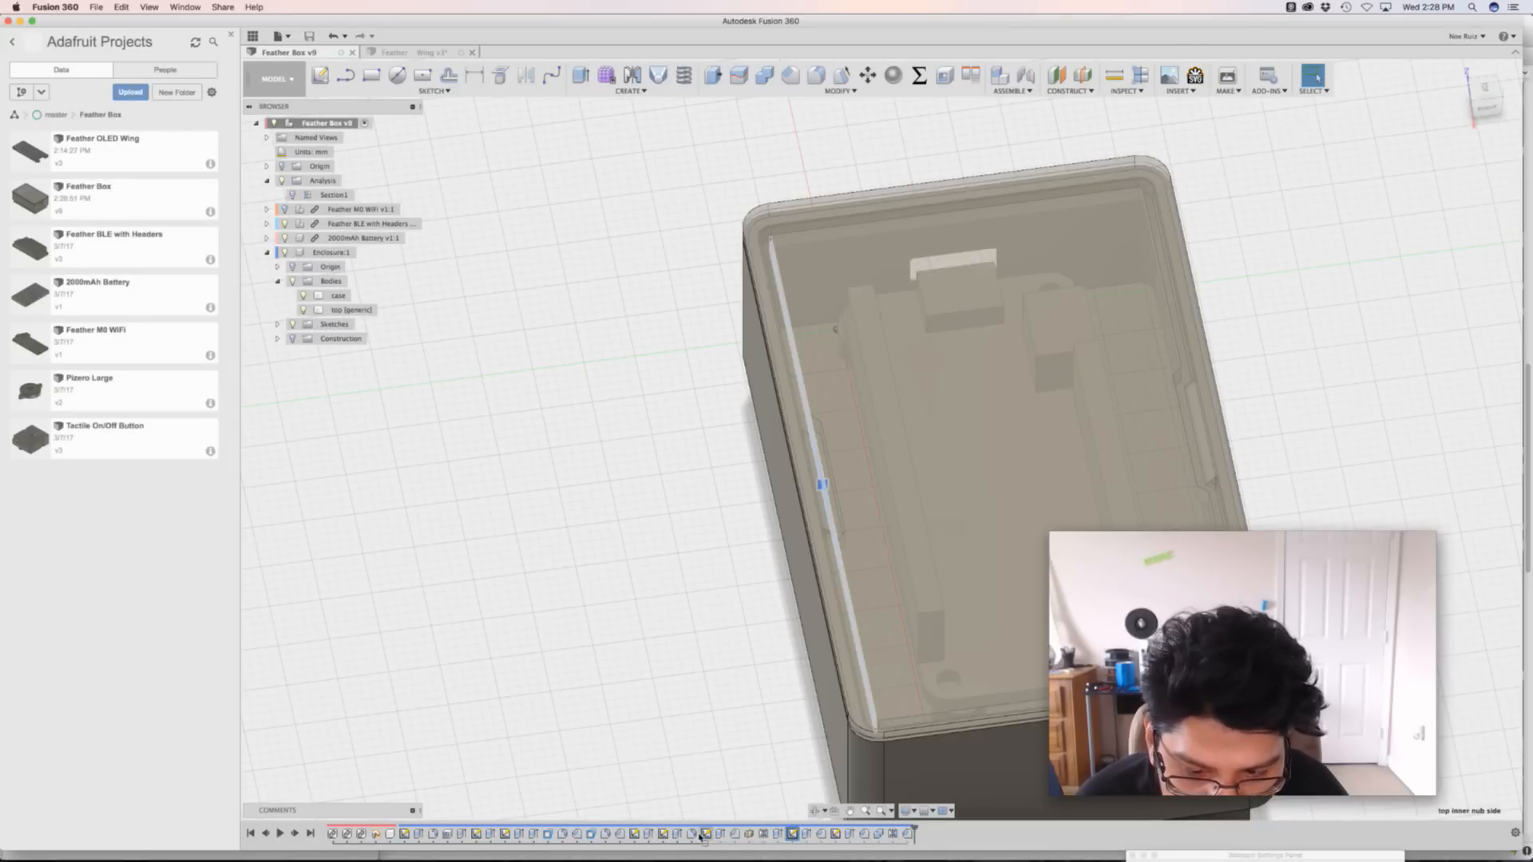
left_click(664, 833)
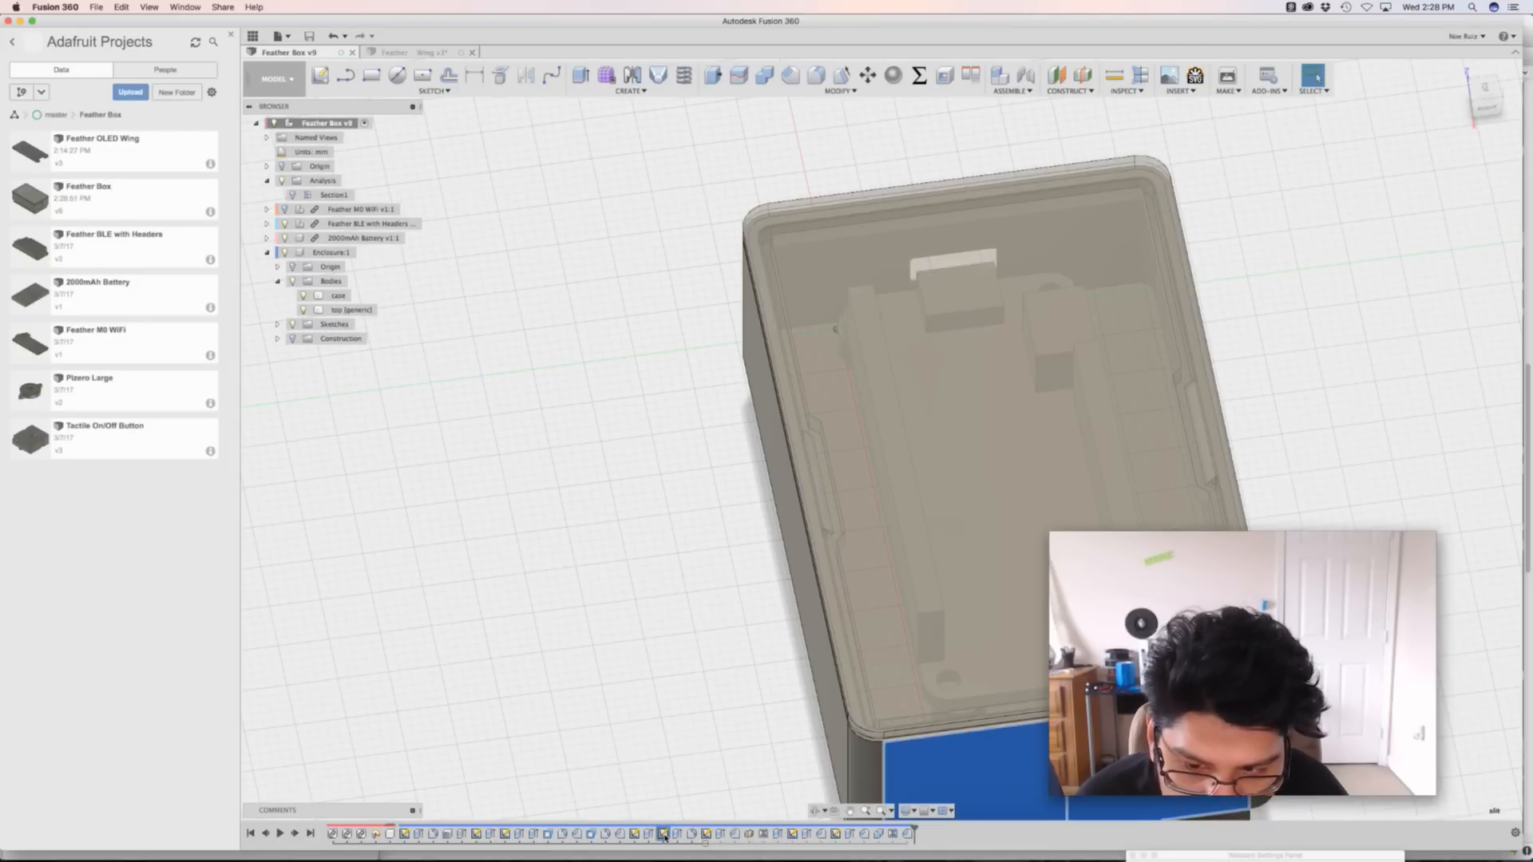
left_click(706, 834)
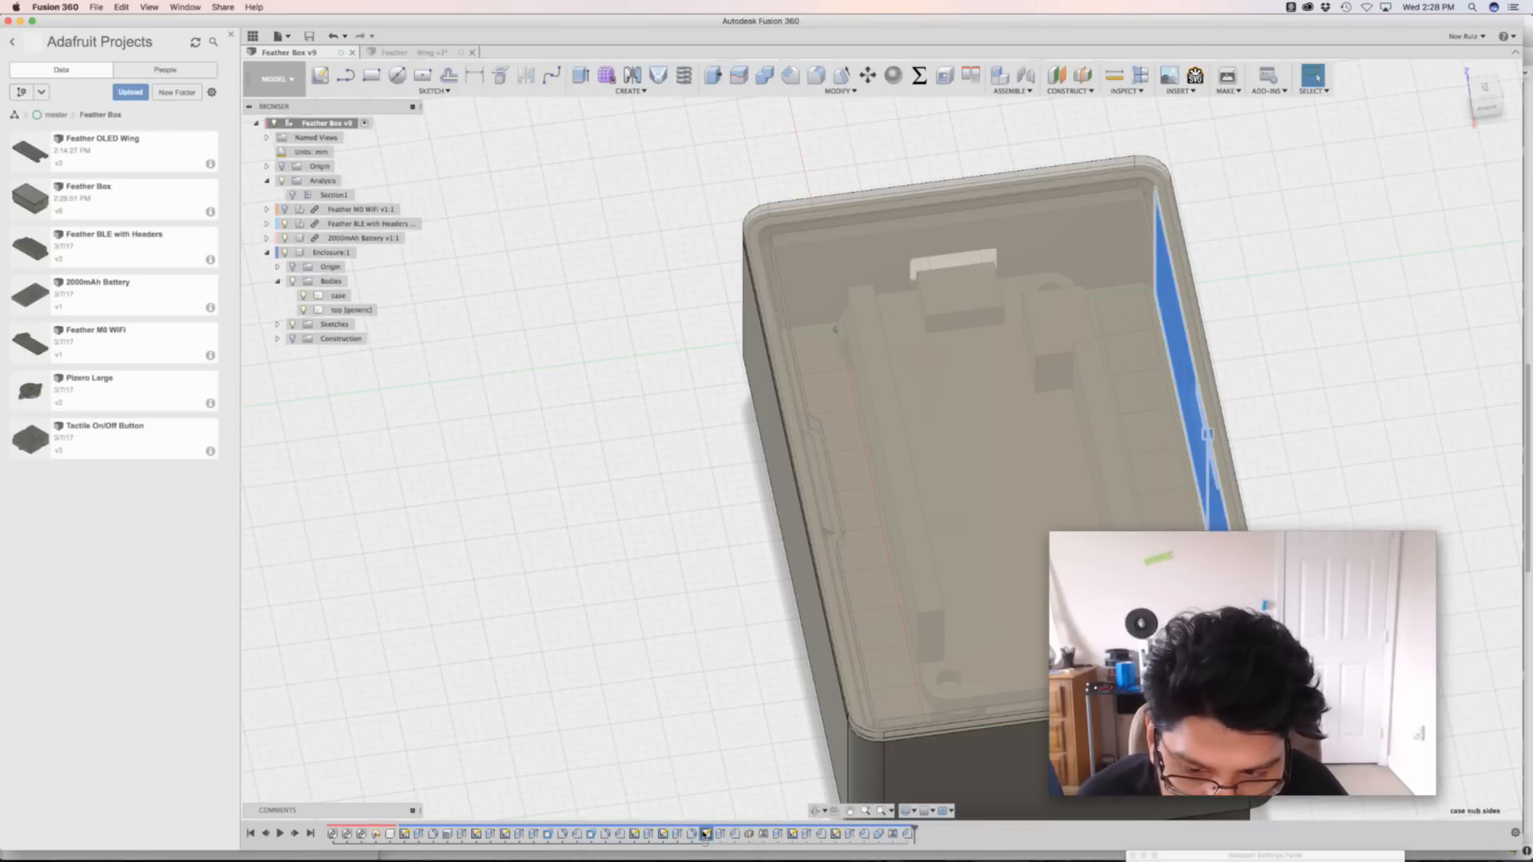
left_click(557, 754)
Expand the Enclosure's sketches and open the "top (generic)" sketch for editing
left_click(277, 325)
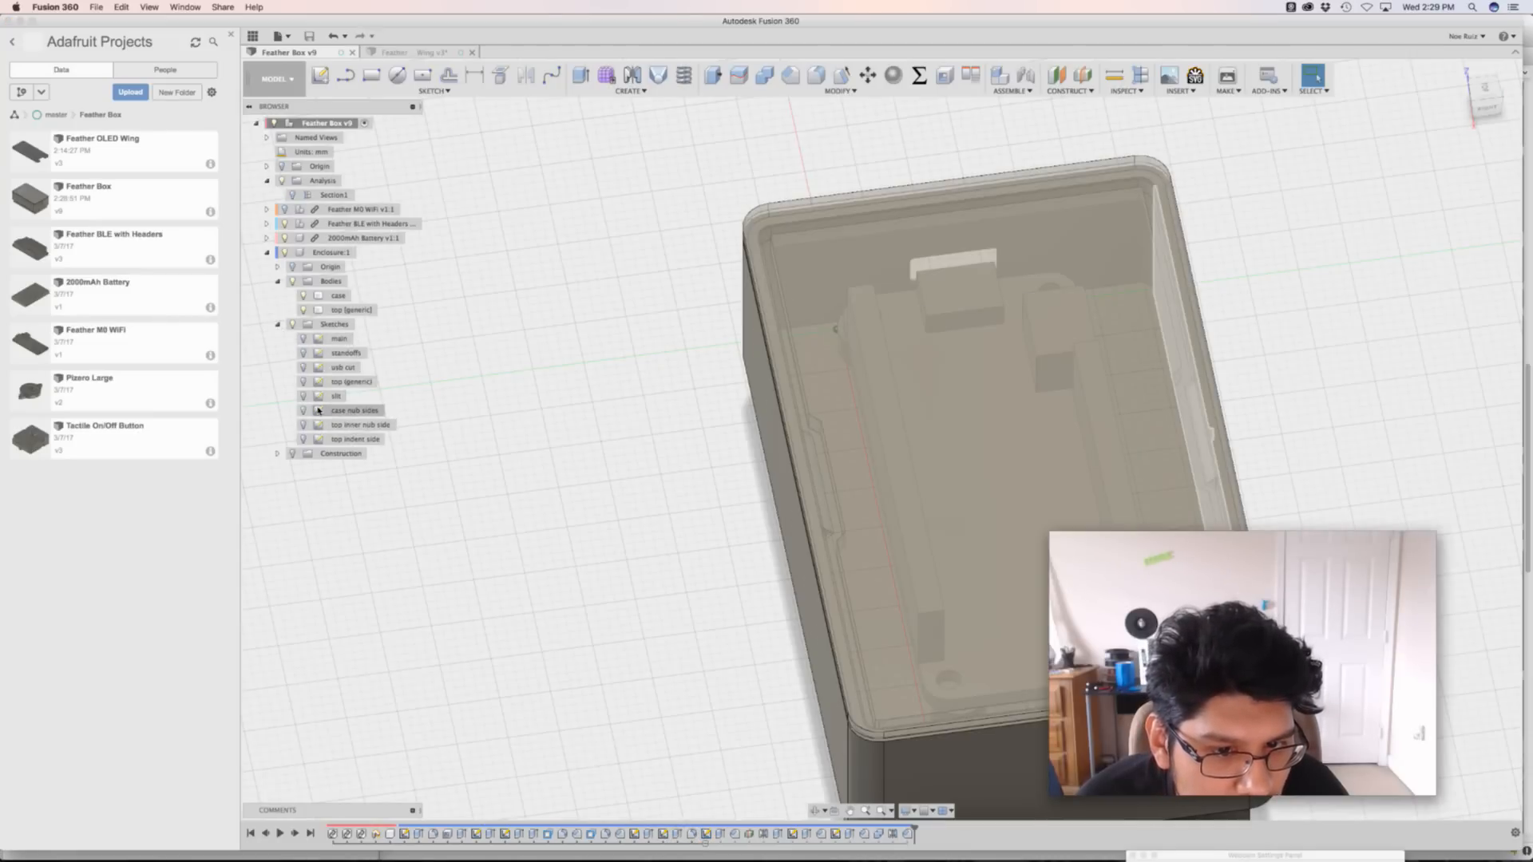
left_click(318, 383)
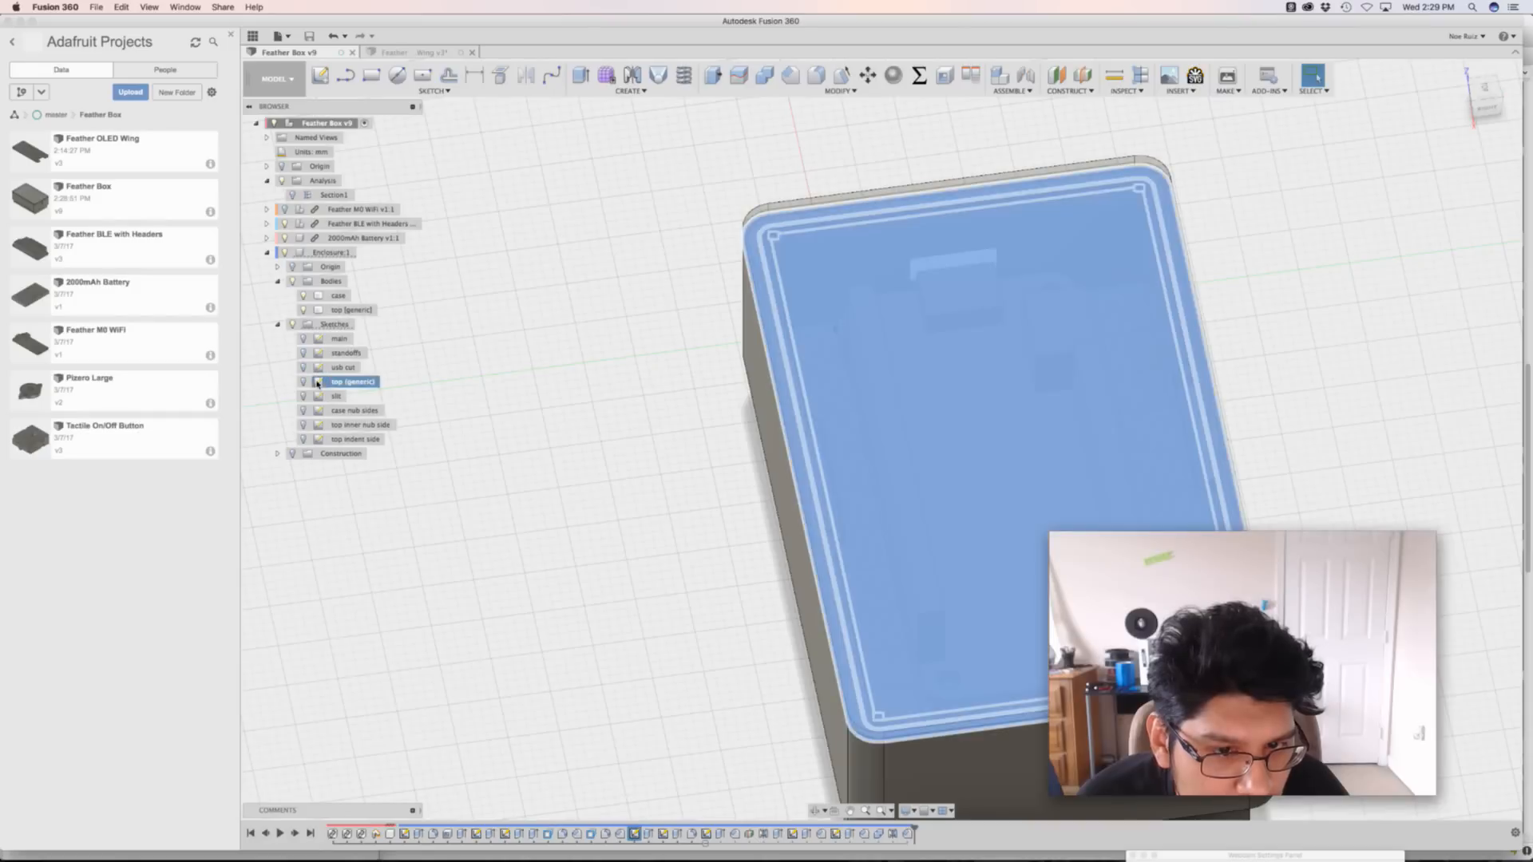
left_click(318, 383)
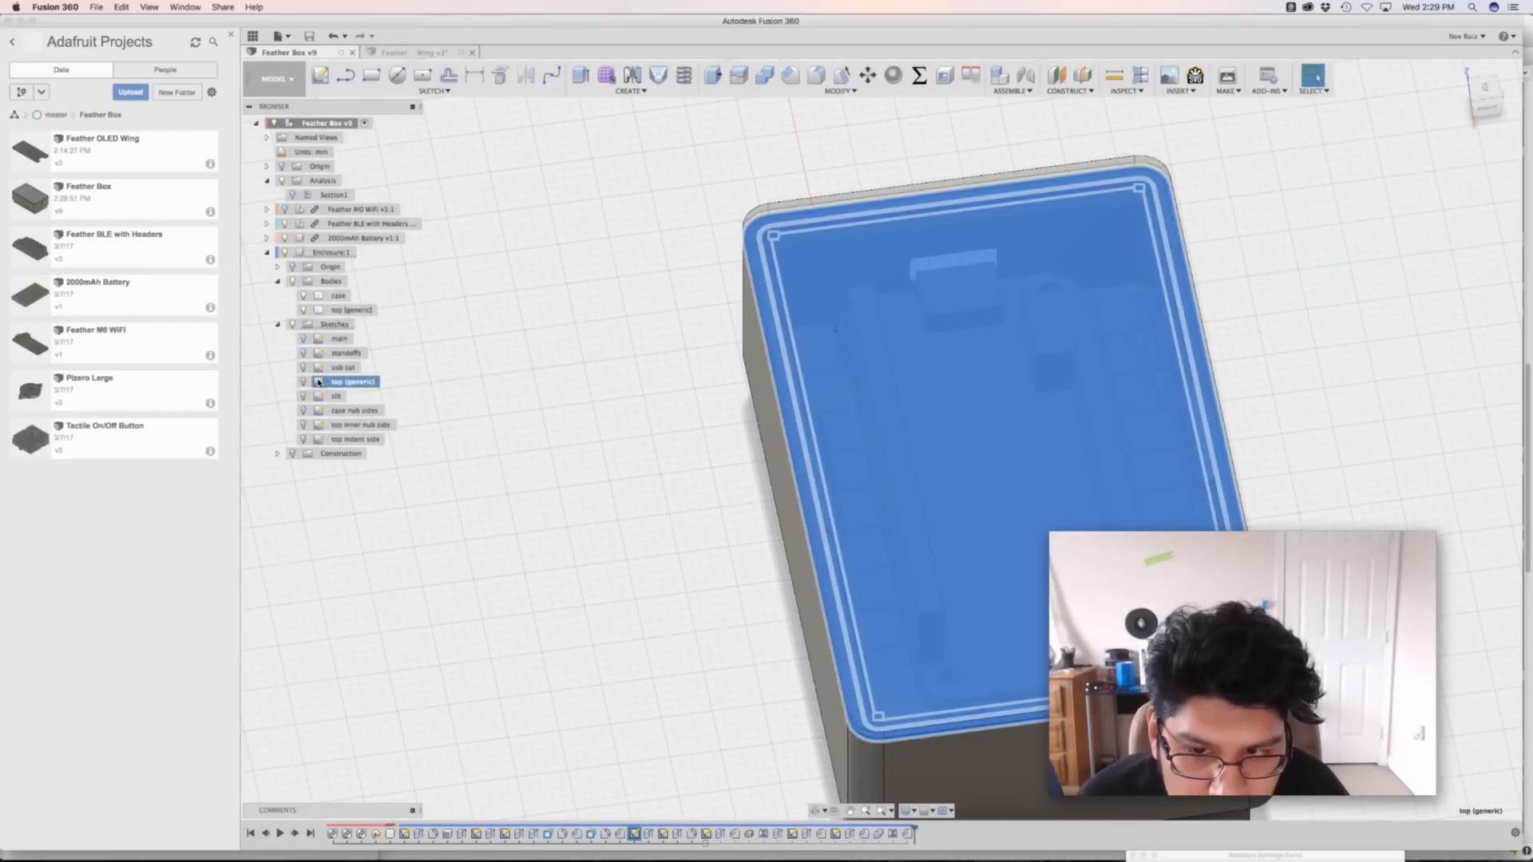
left_click(318, 382)
left_click(318, 382)
left_click(318, 383)
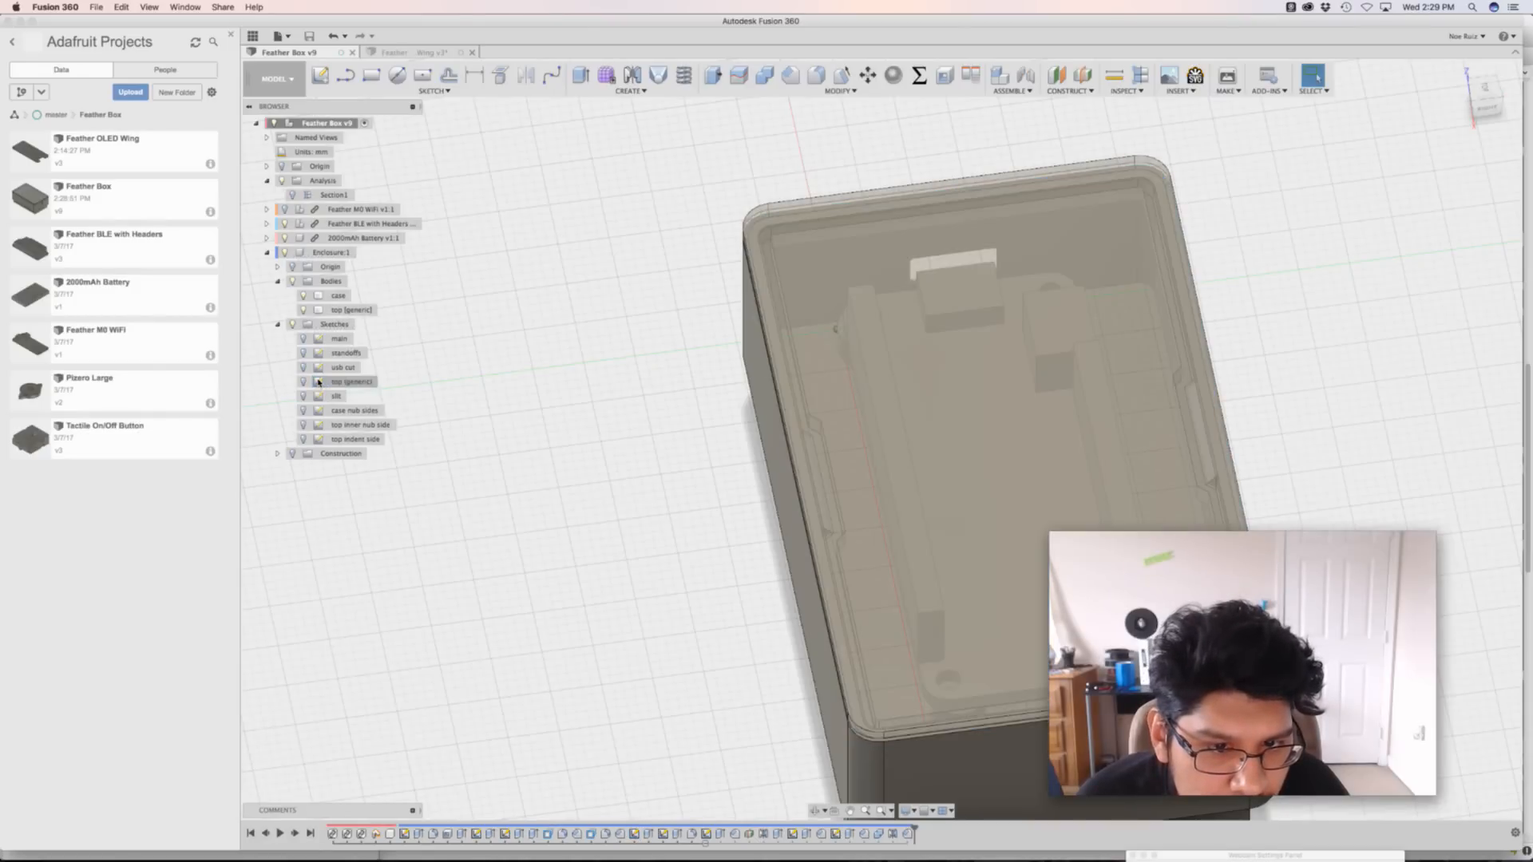
double_click(318, 382)
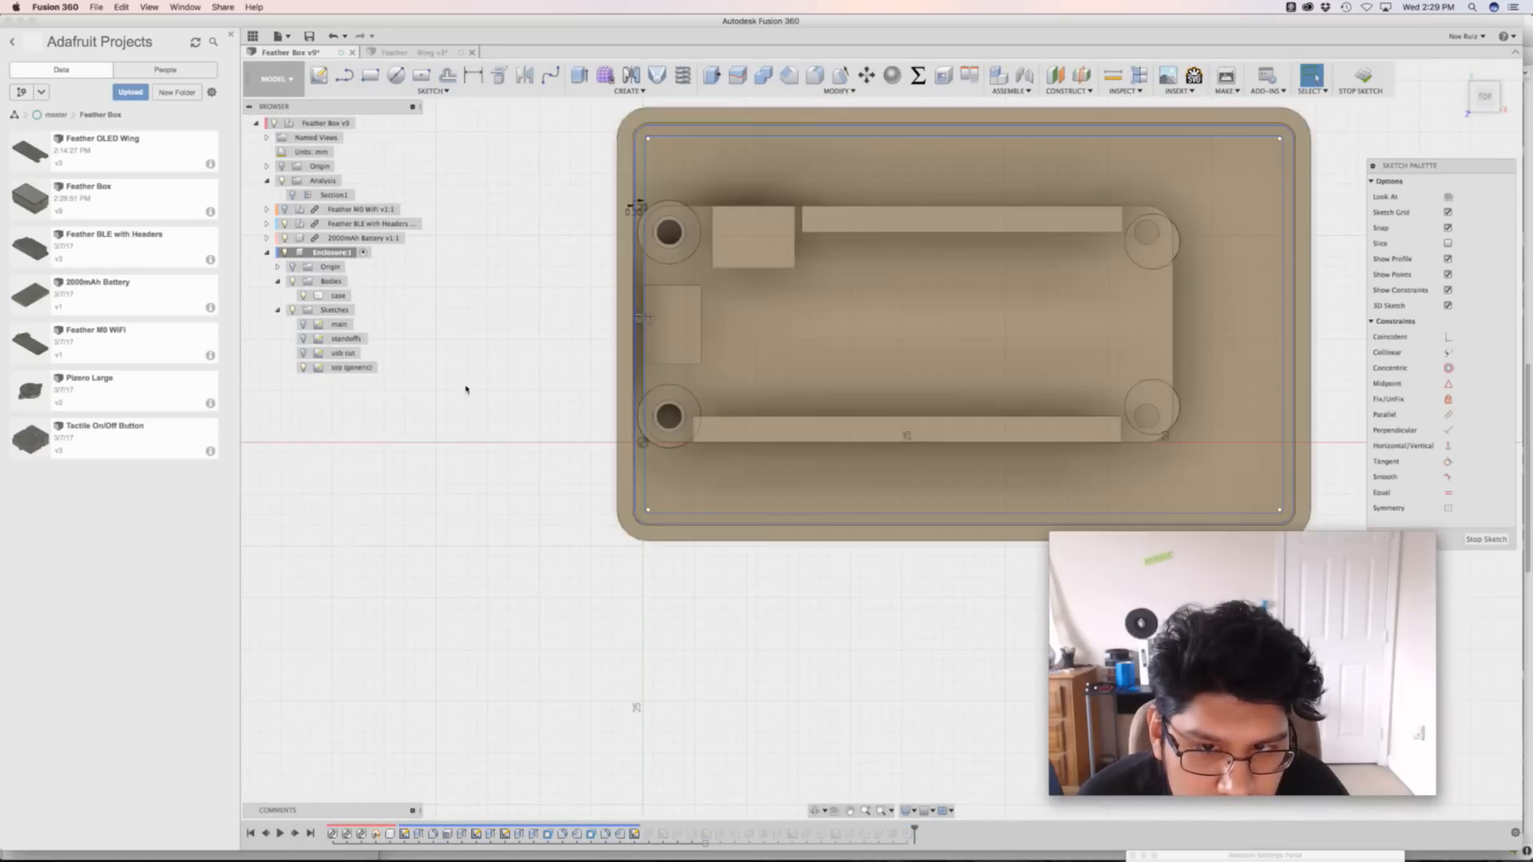
Examine the lid lip outlines and their offsets from the case's inner wall near the corner
scroll(528, 266, "up", 10)
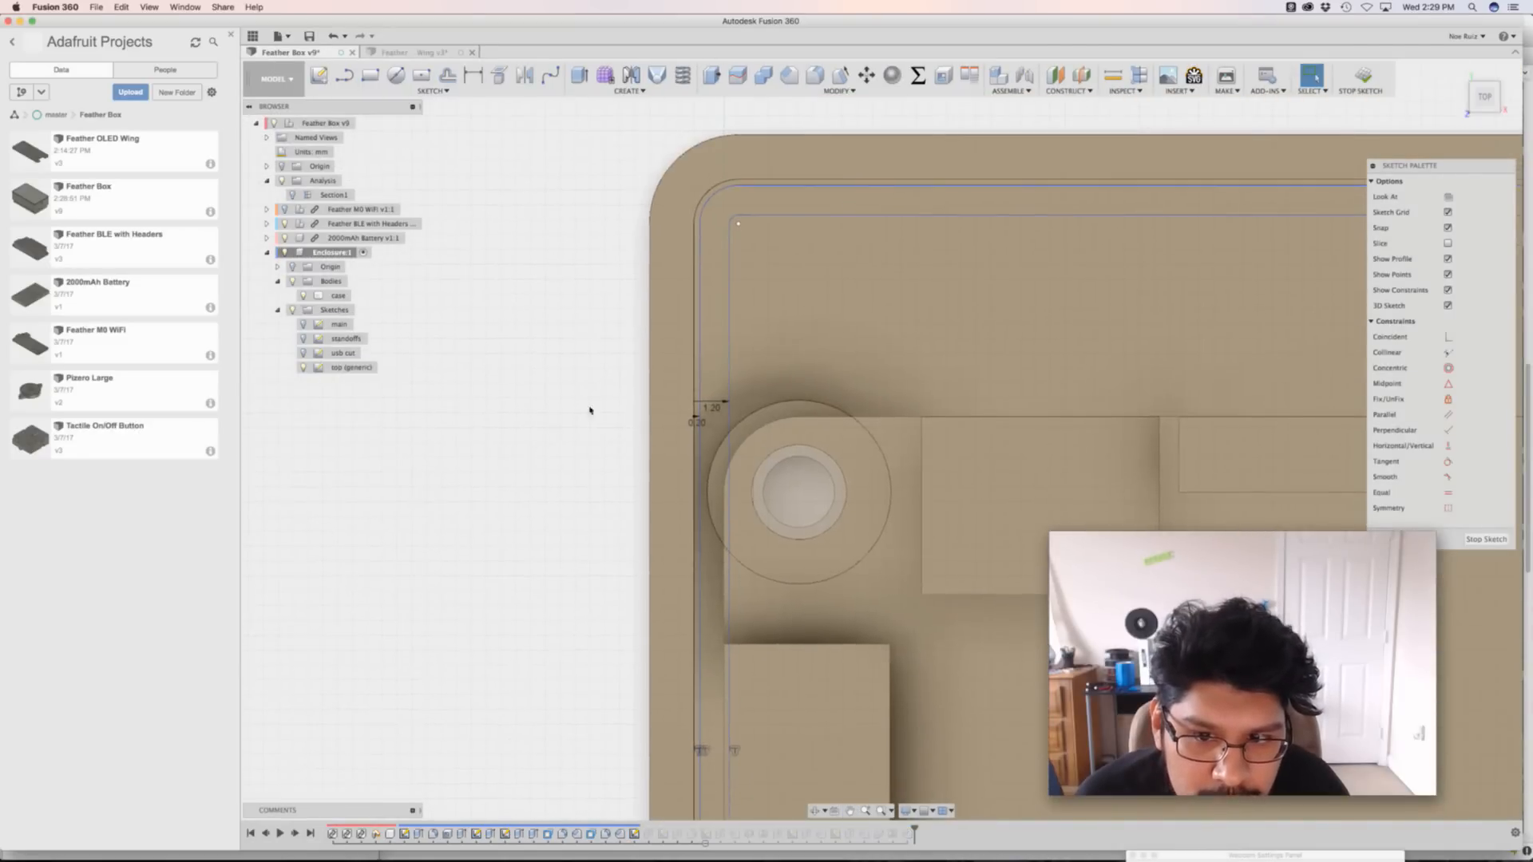
scroll(770, 432, "up", 2)
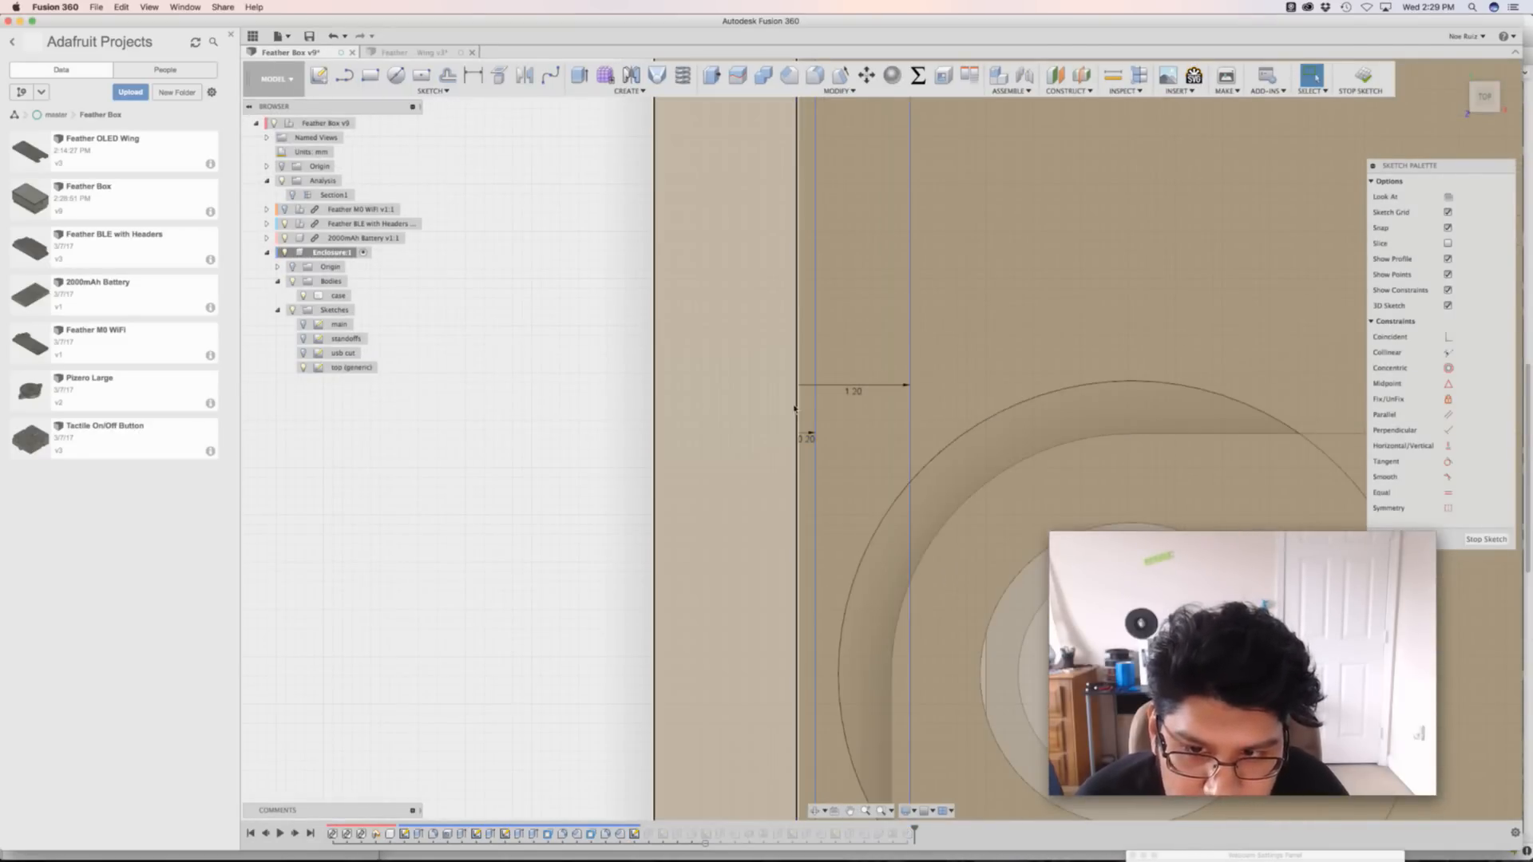
scroll(751, 372, "down", 5)
mouse_move(596, 341)
middle_mouse_down("shift")
mouse_move(606, 298)
mouse_move(661, 272)
middle_mouse_up("shift")
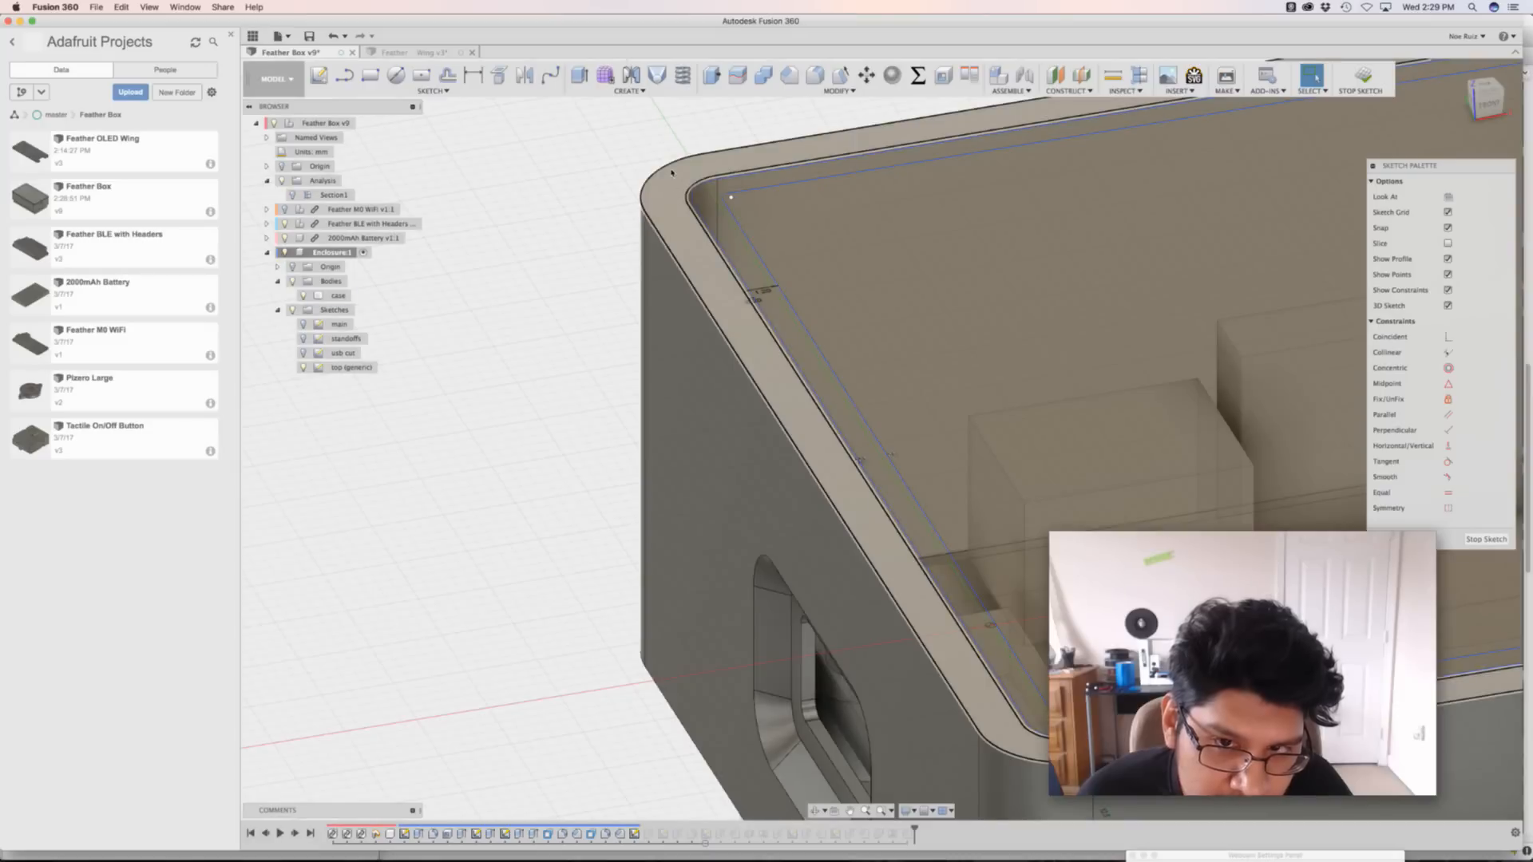
scroll(668, 229, "up", 3)
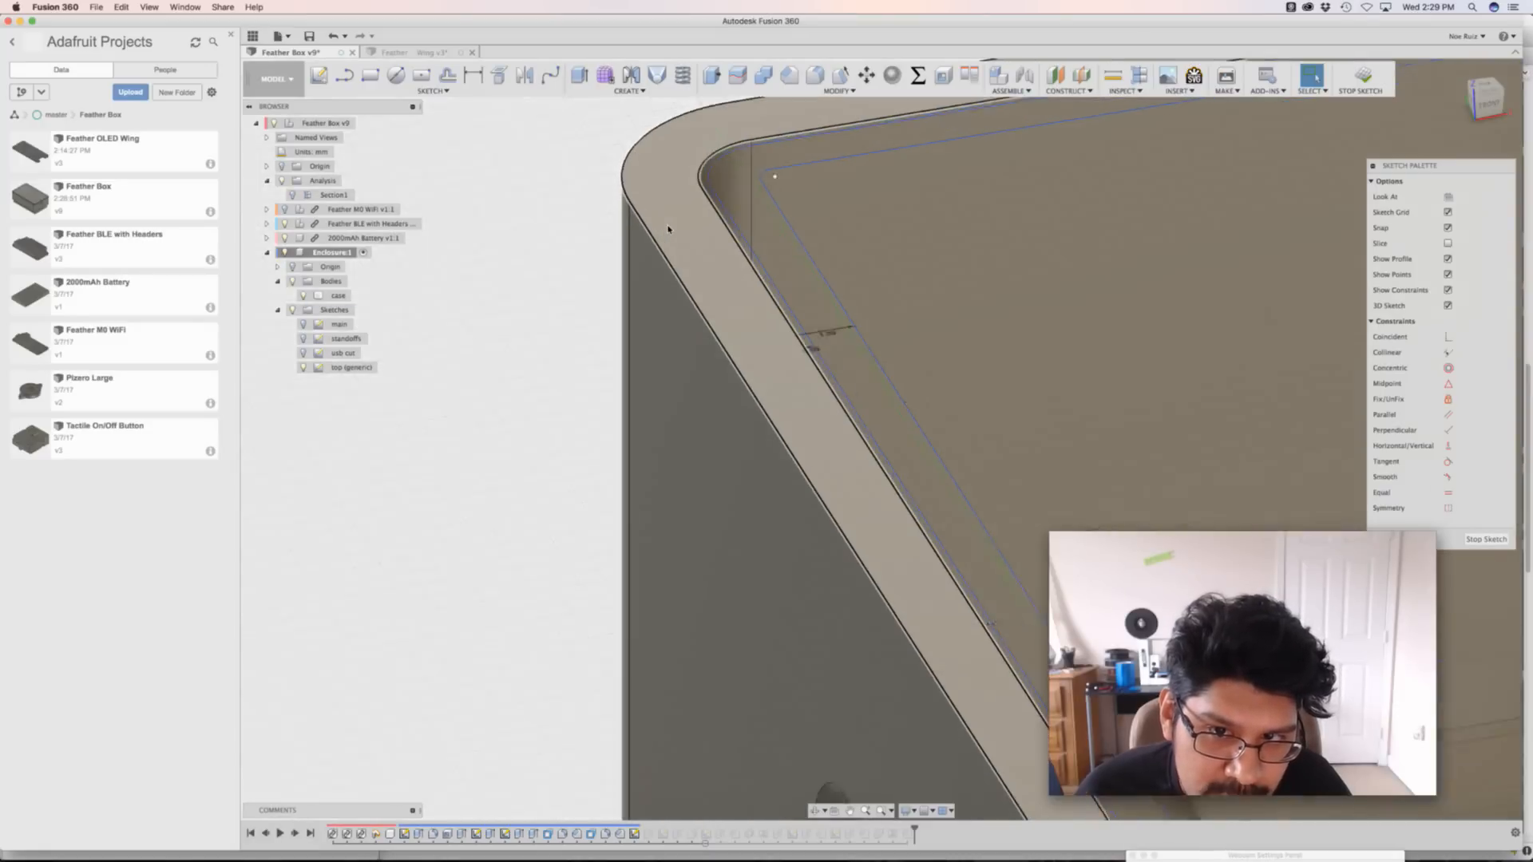
scroll(669, 229, "down", 3)
left_click(328, 367)
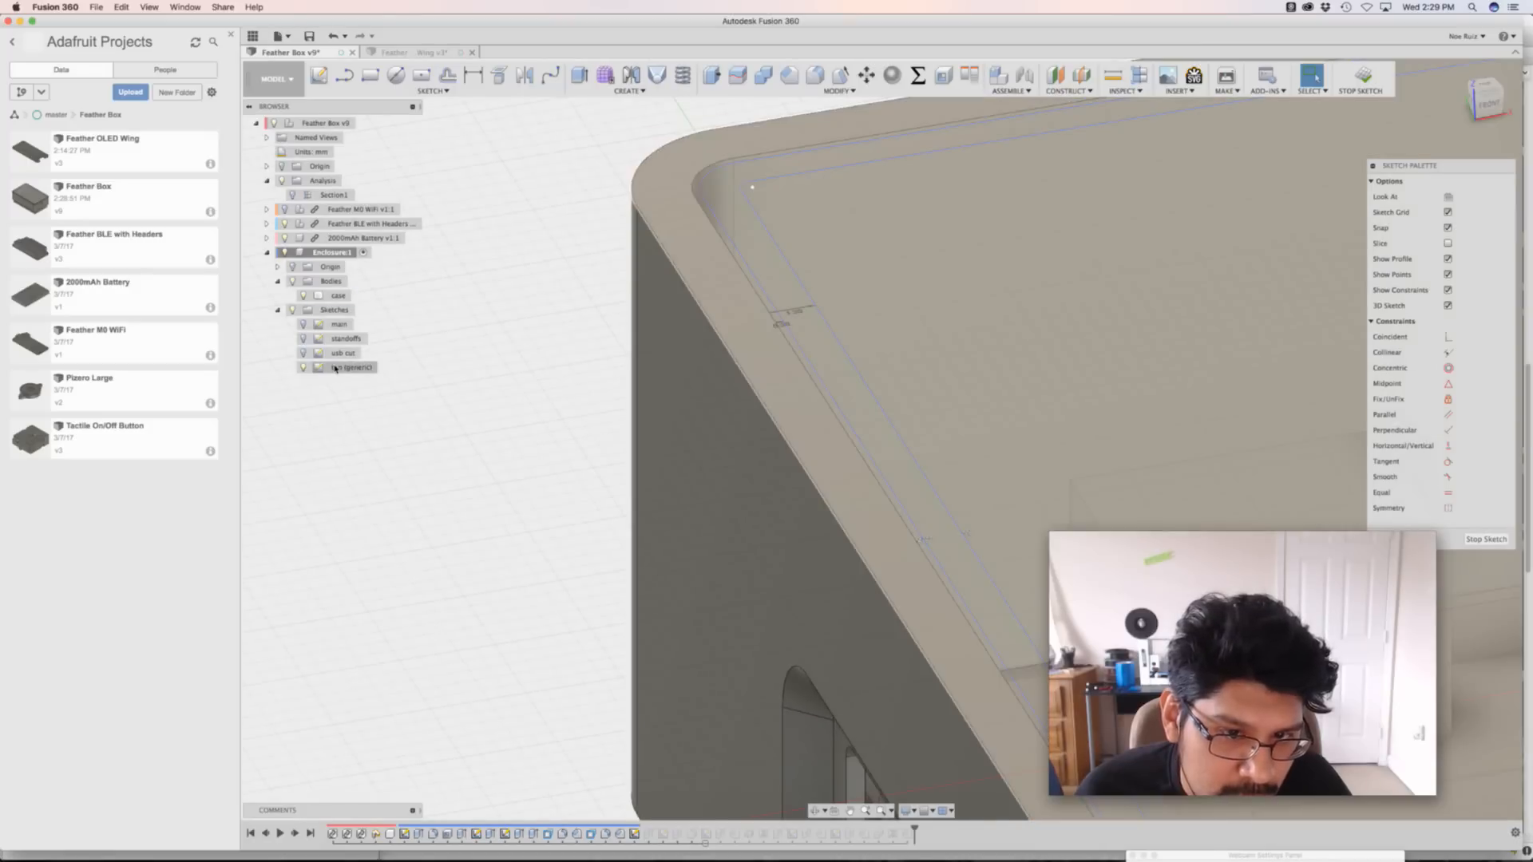
left_click(339, 324)
left_click(465, 319)
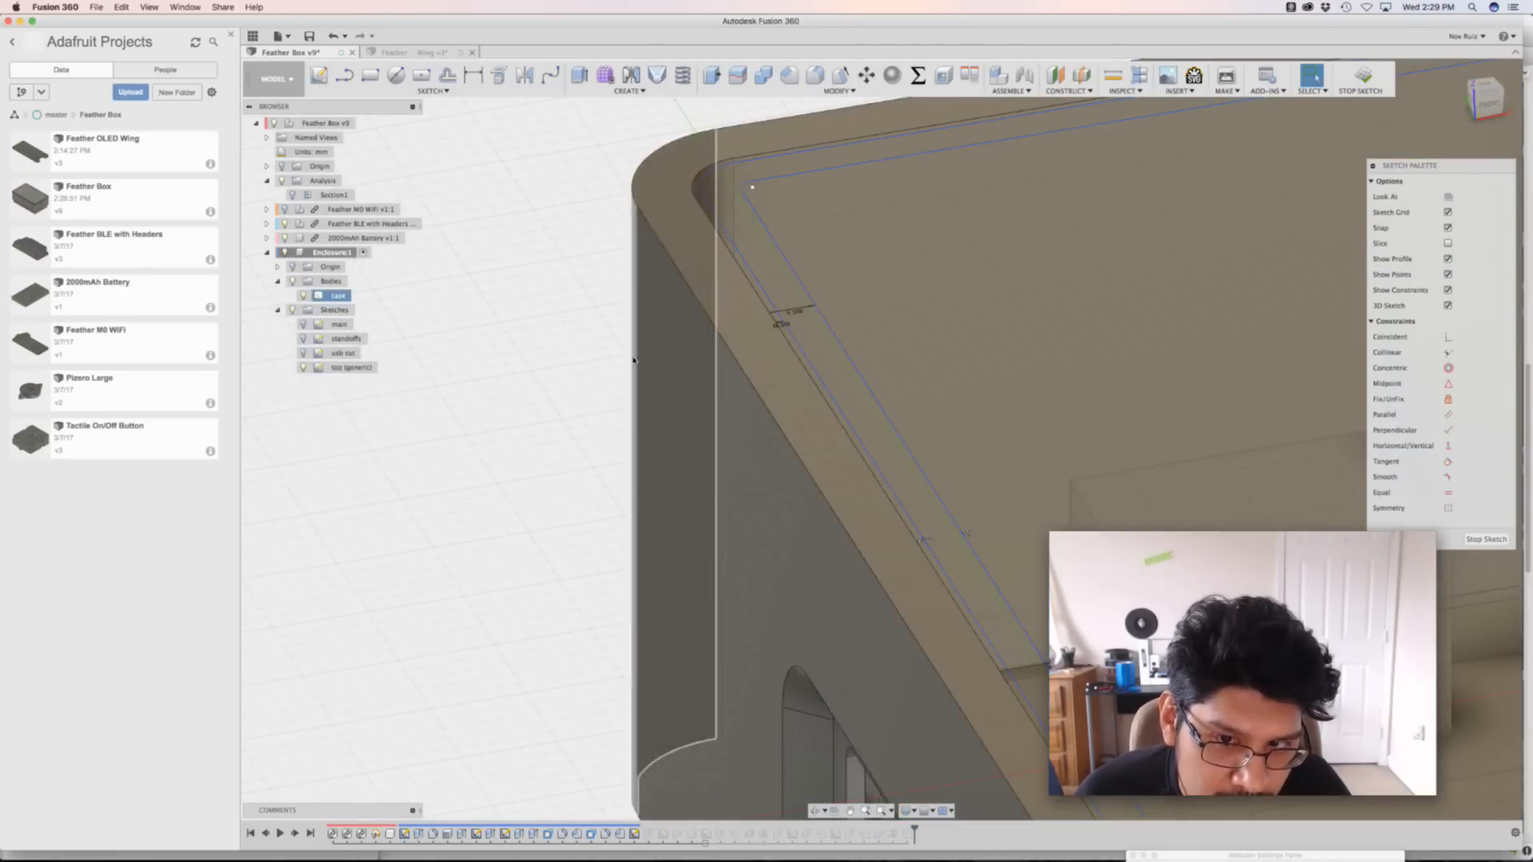
middle_click_drag(560, 273, 575, 399, "shift")
scroll(623, 420, "up", 2)
scroll(644, 427, "up", 2)
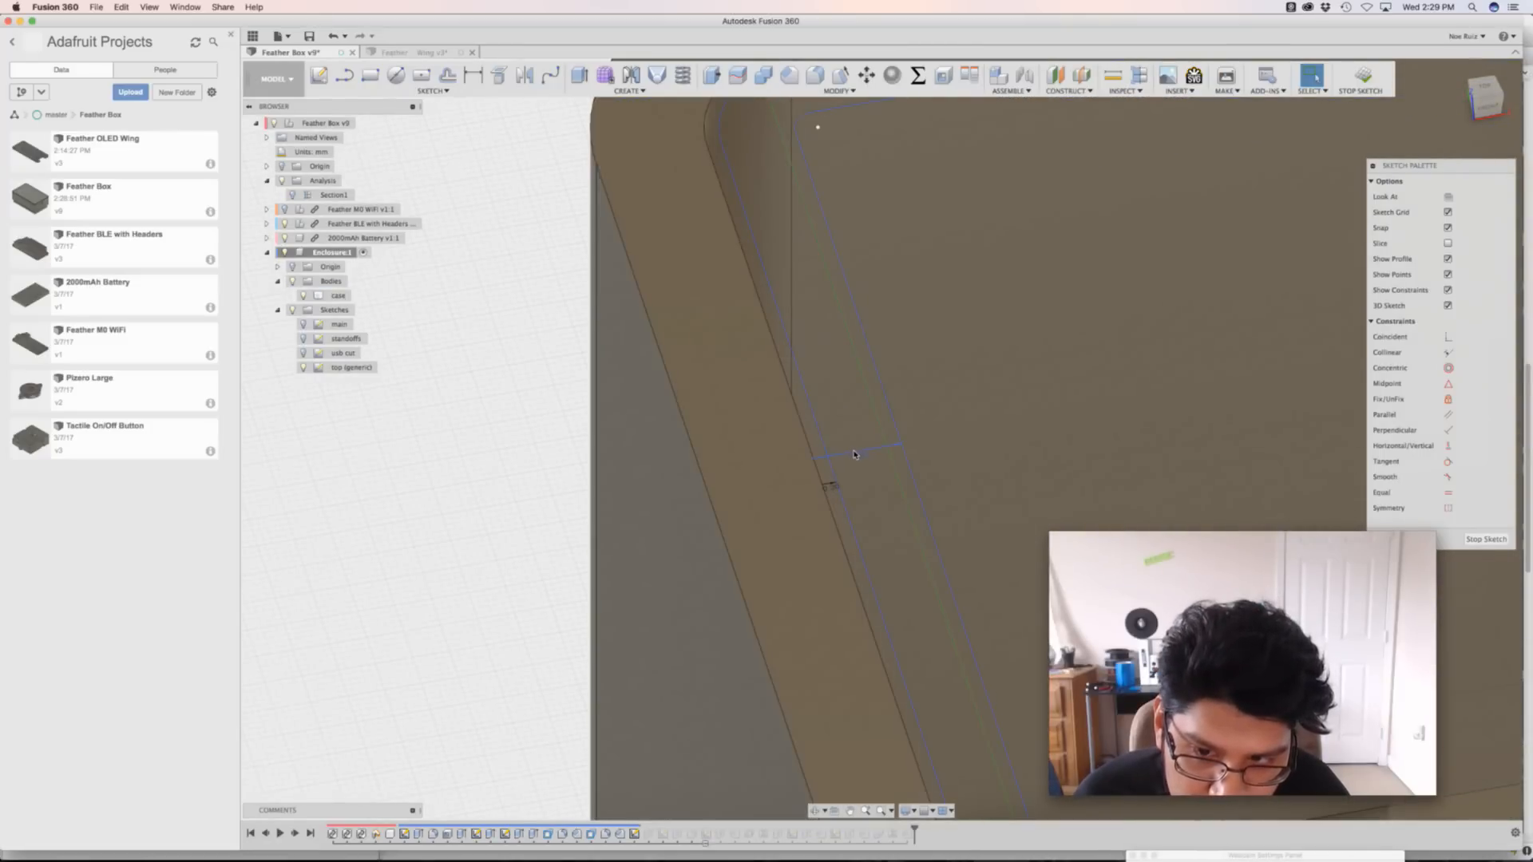
Check both offset dimensions of the lid lip outlines and finish the sketch
double_click(854, 453)
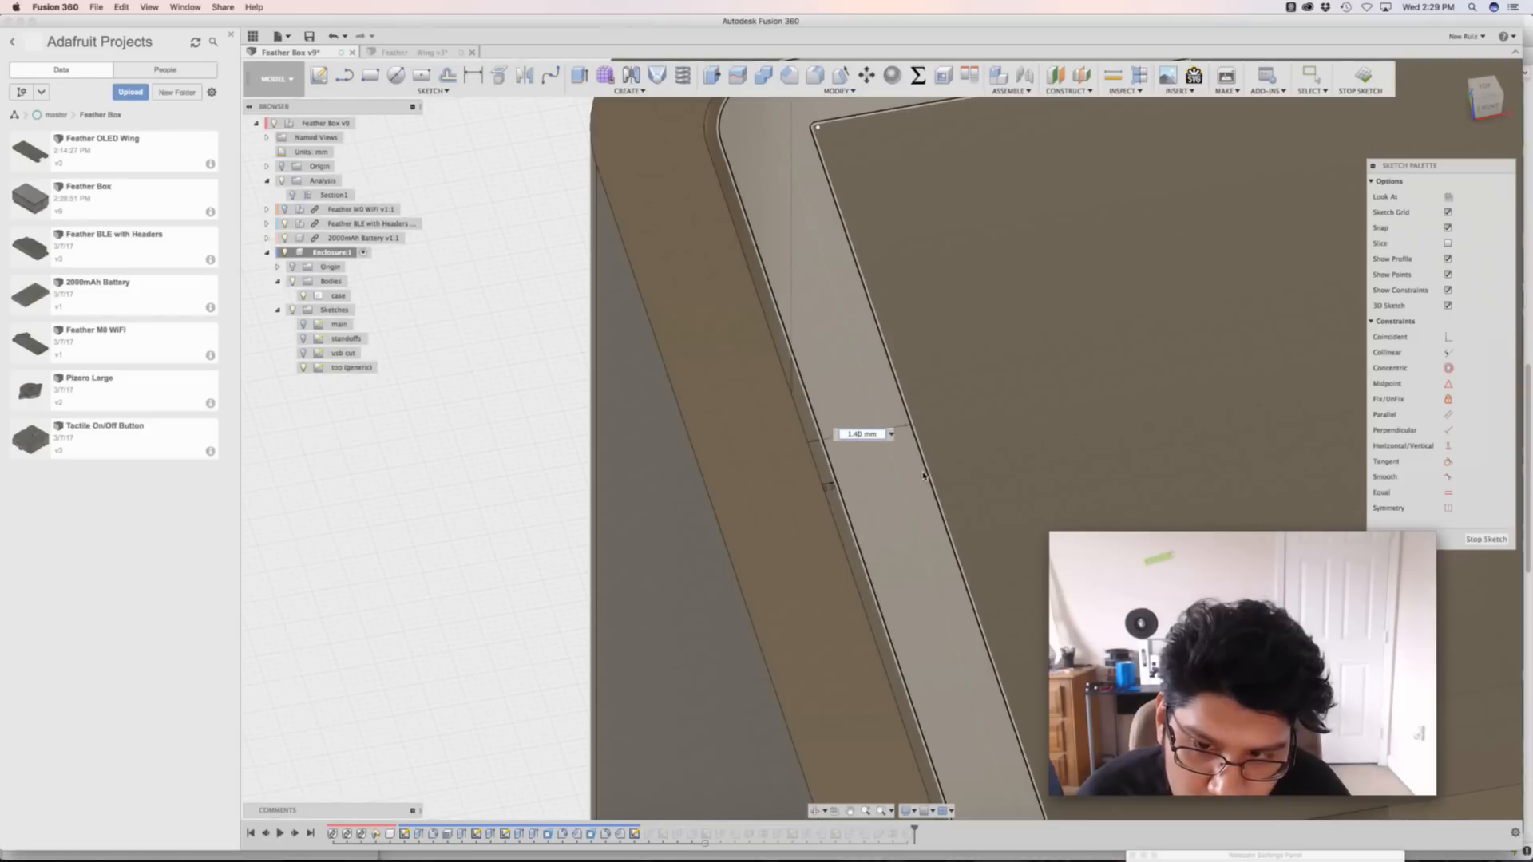
key("Return")
double_click(830, 487)
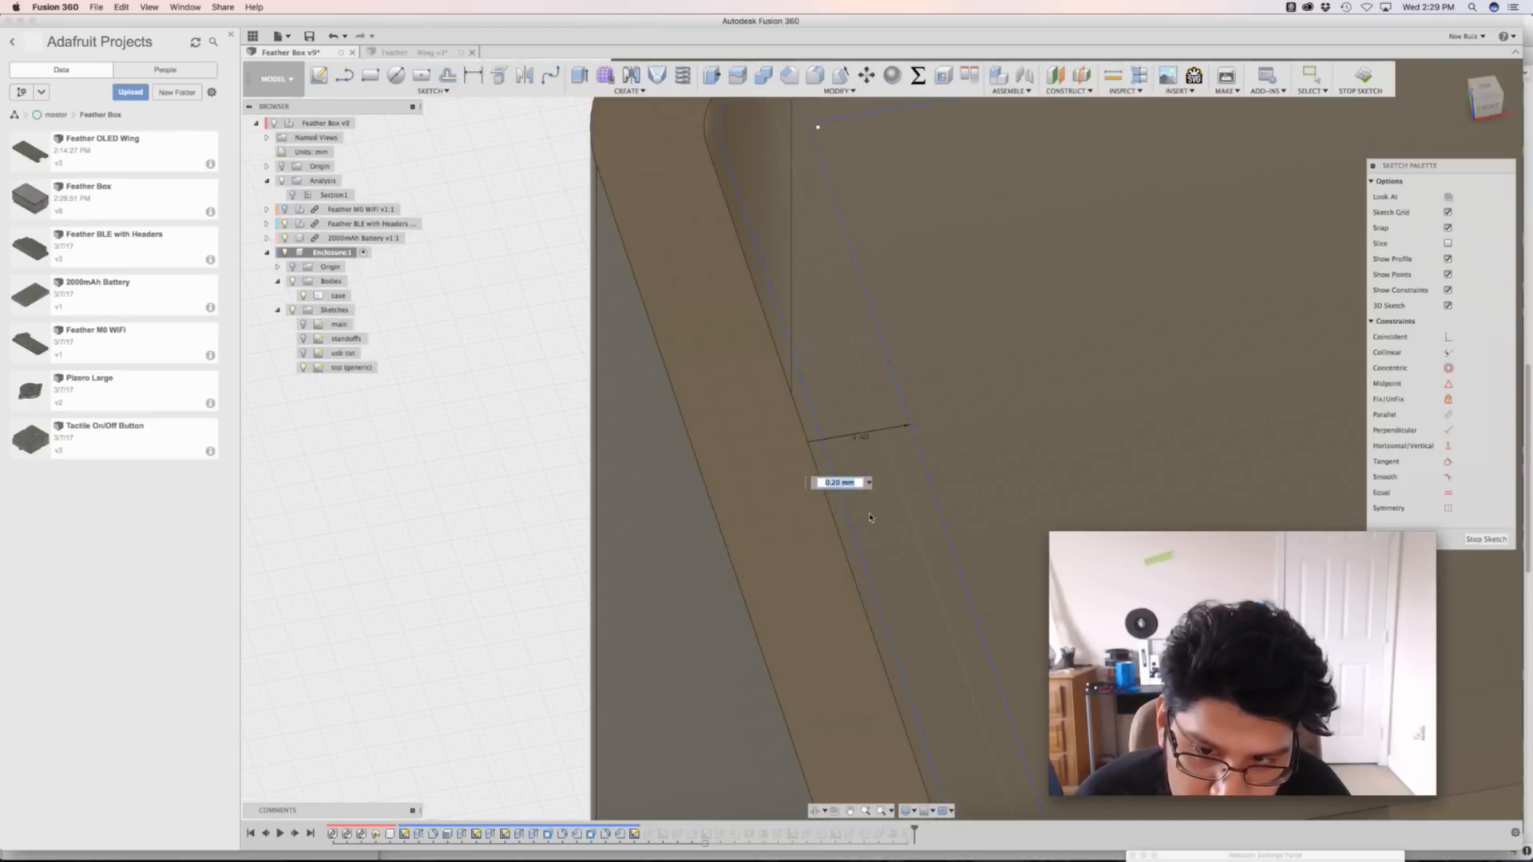
key("Return")
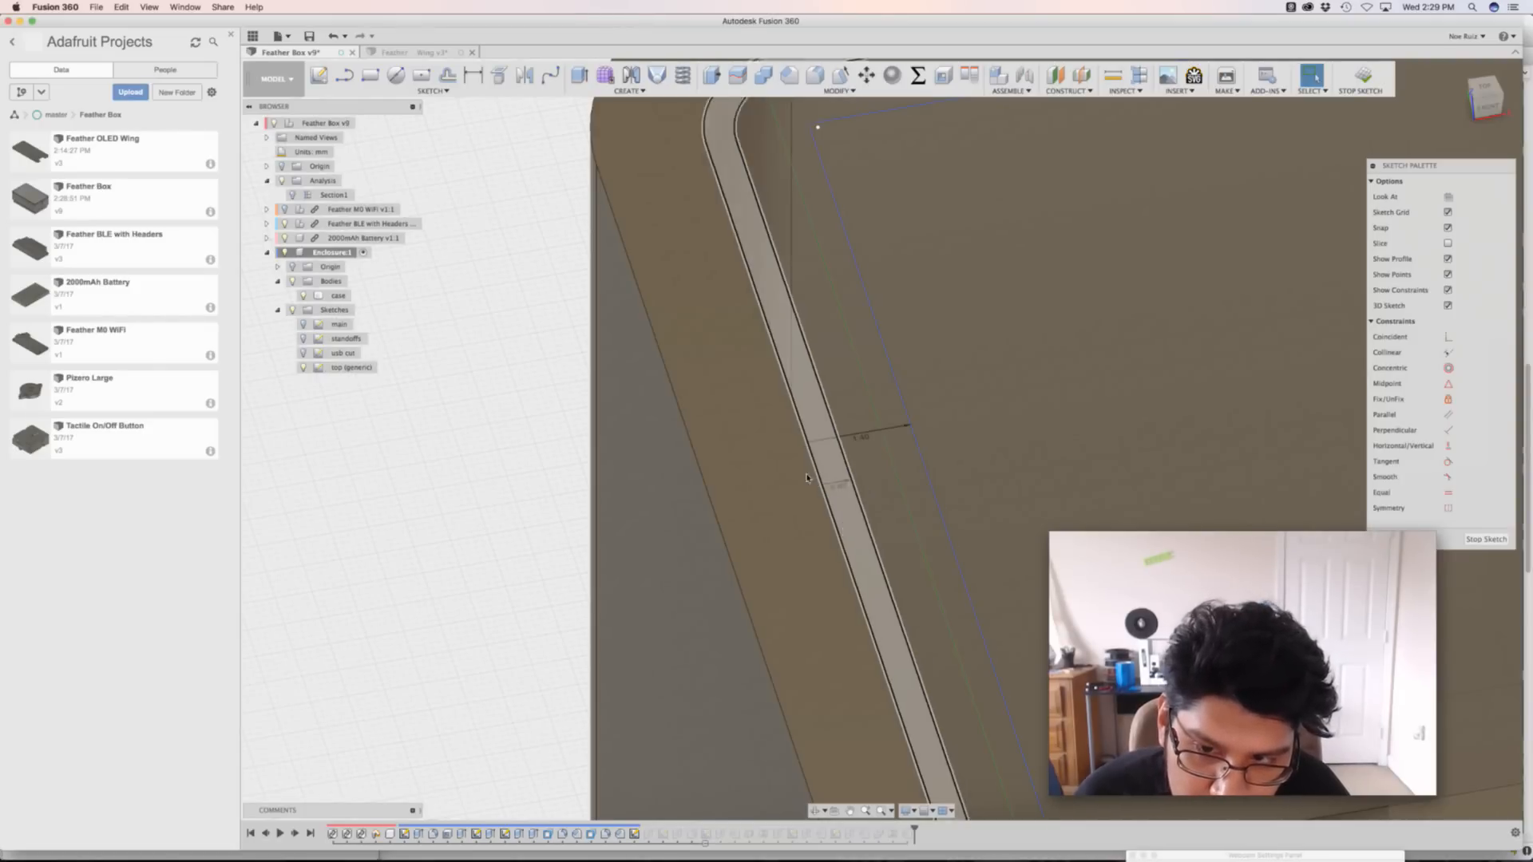
scroll(423, 559, "down", 5)
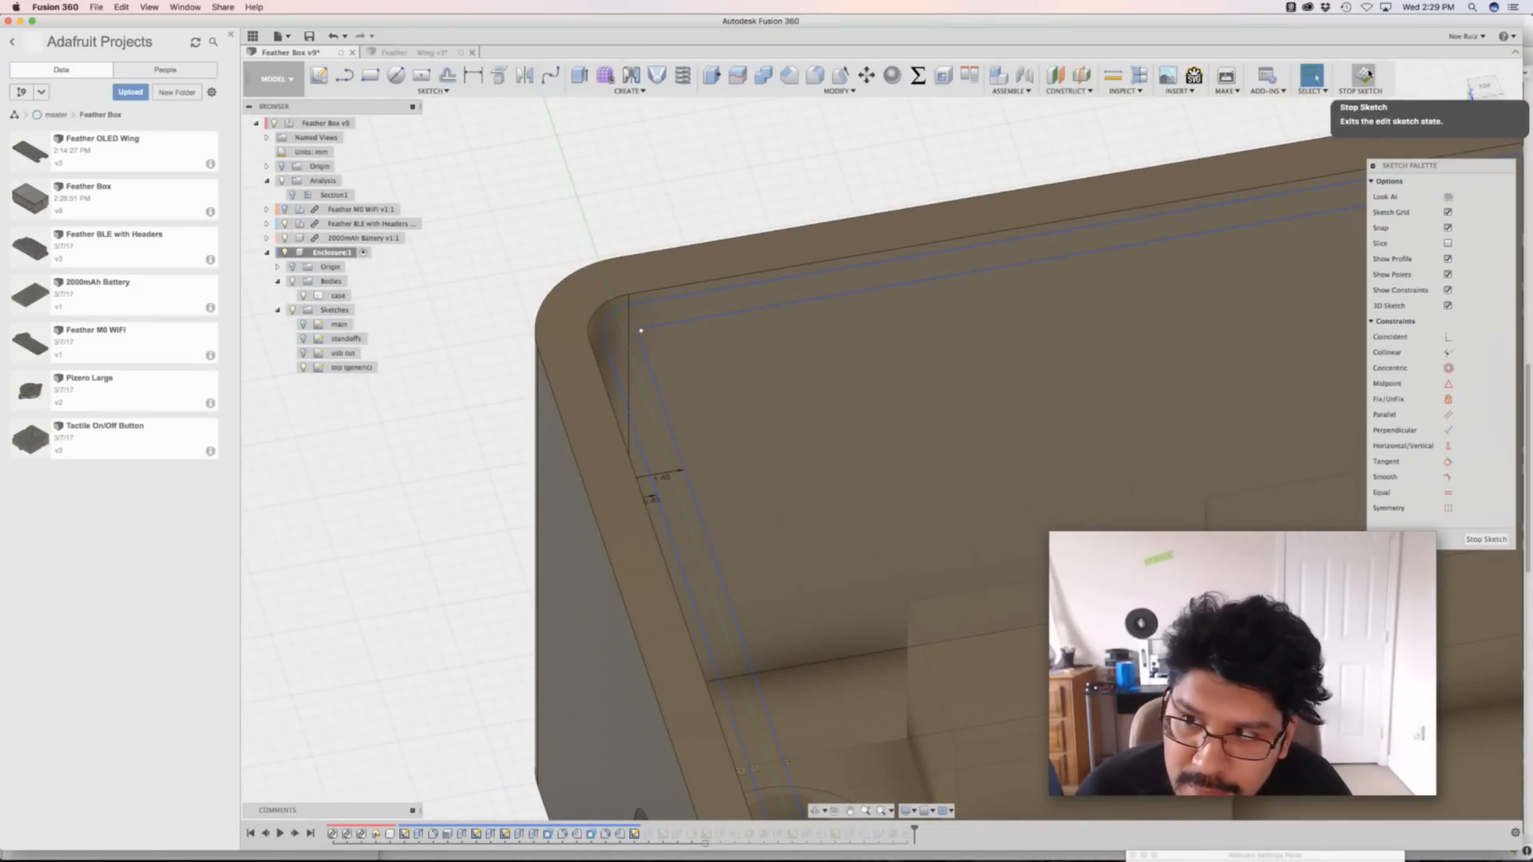
left_click(1367, 73)
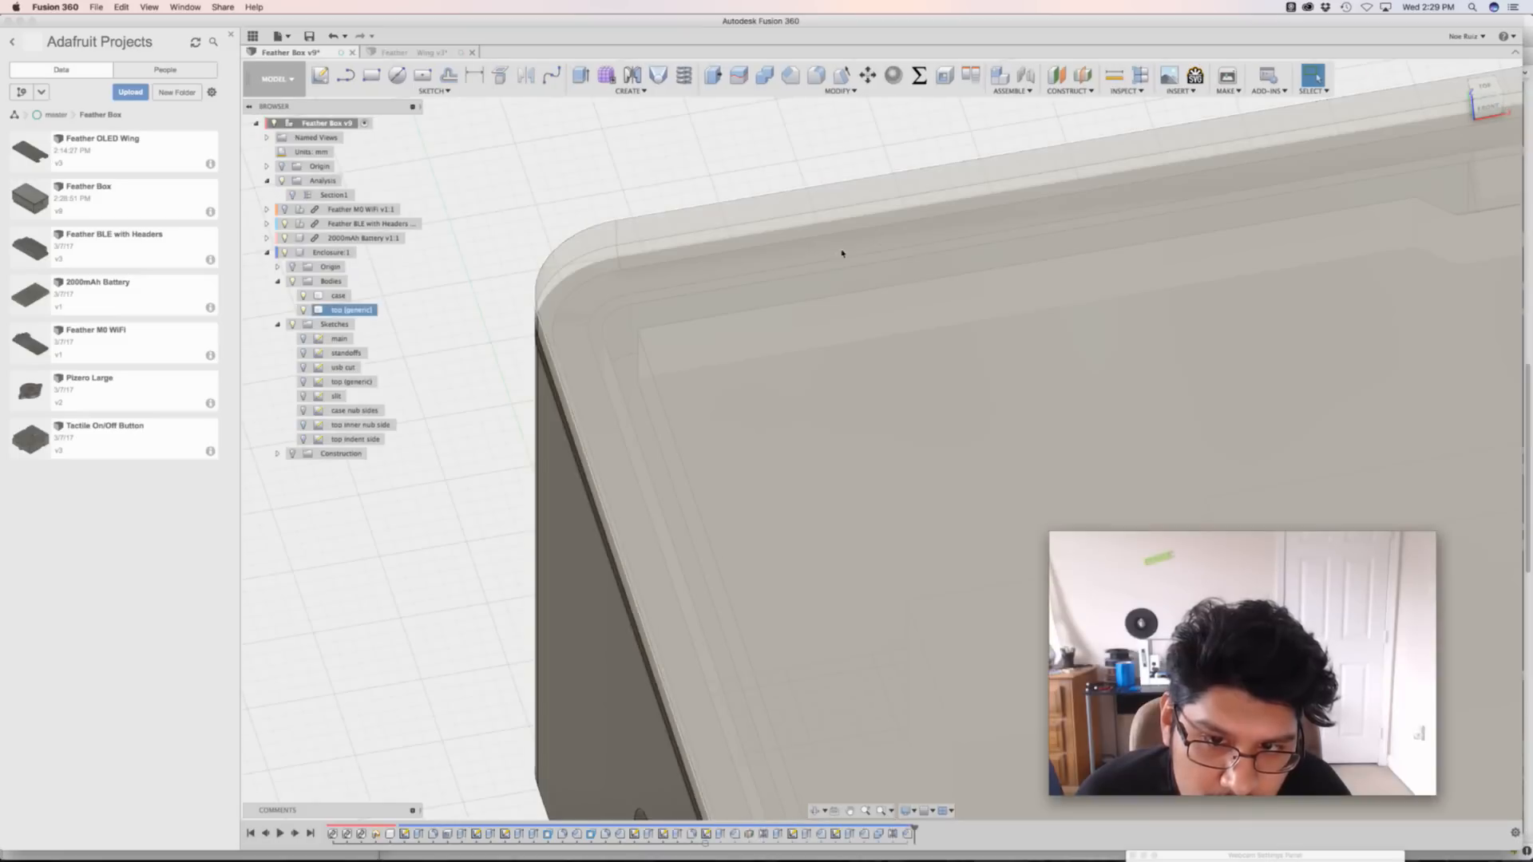
Show the Section1 analysis and examine the side nub and lid indent in section from the left view
scroll(579, 291, "down", 10)
middle_click_drag(835, 229, 761, 179, "shift")
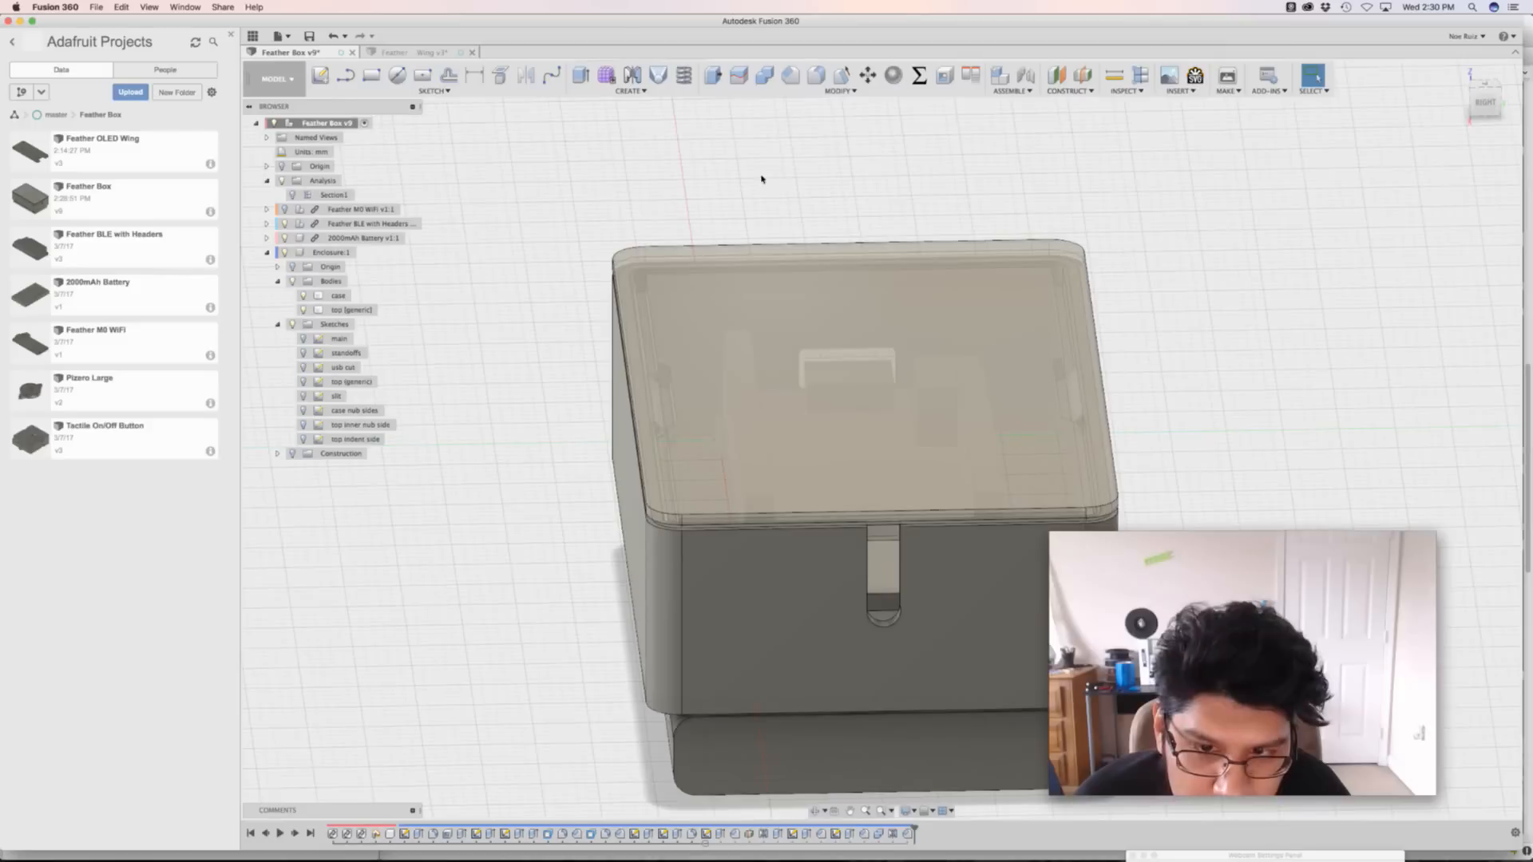
left_click(292, 195)
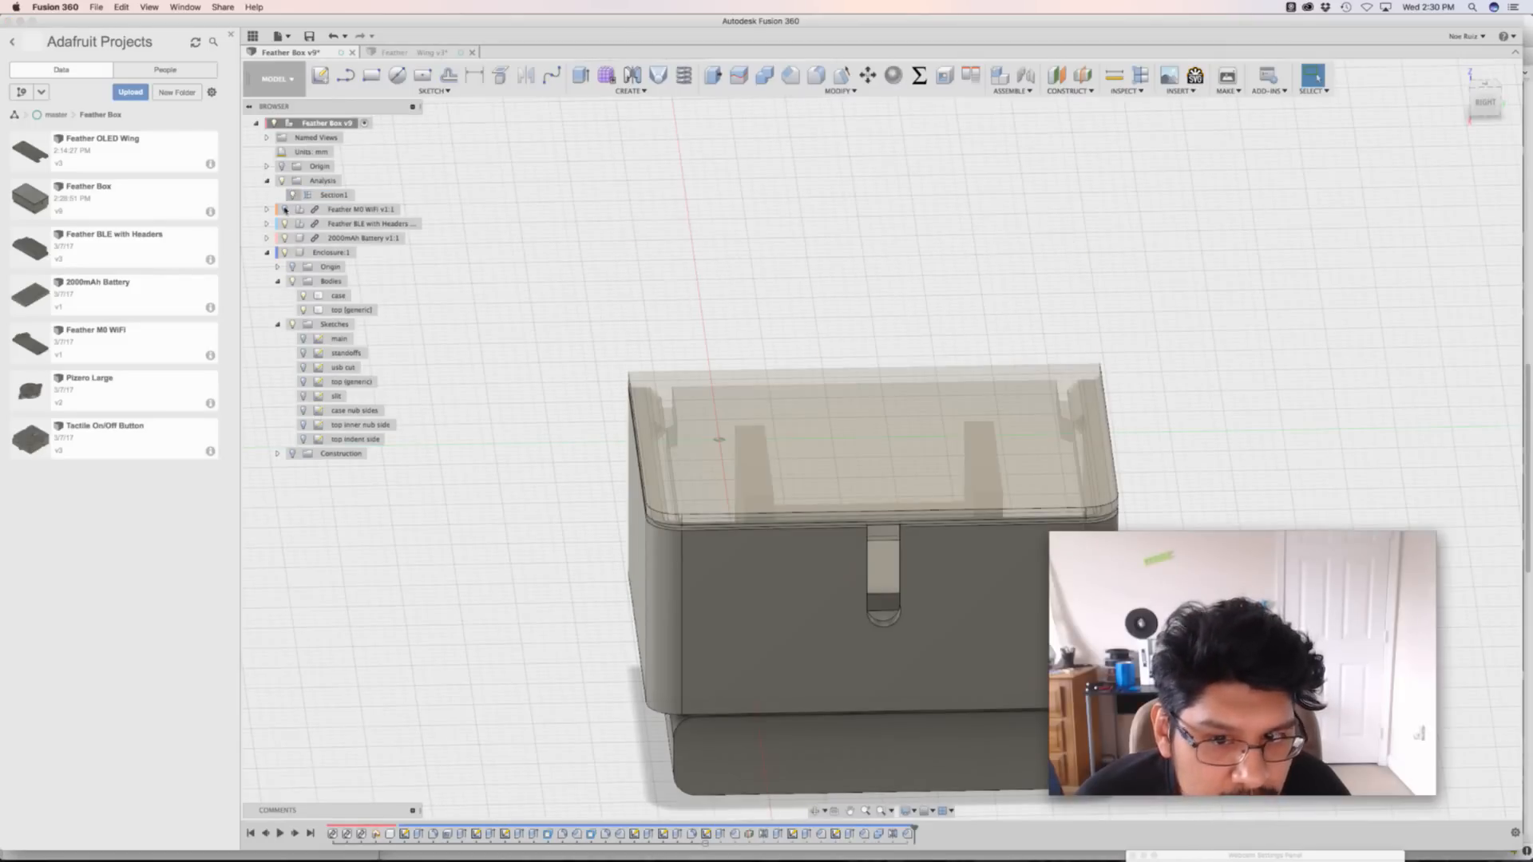
middle_click_drag(448, 314, 689, 292, "shift")
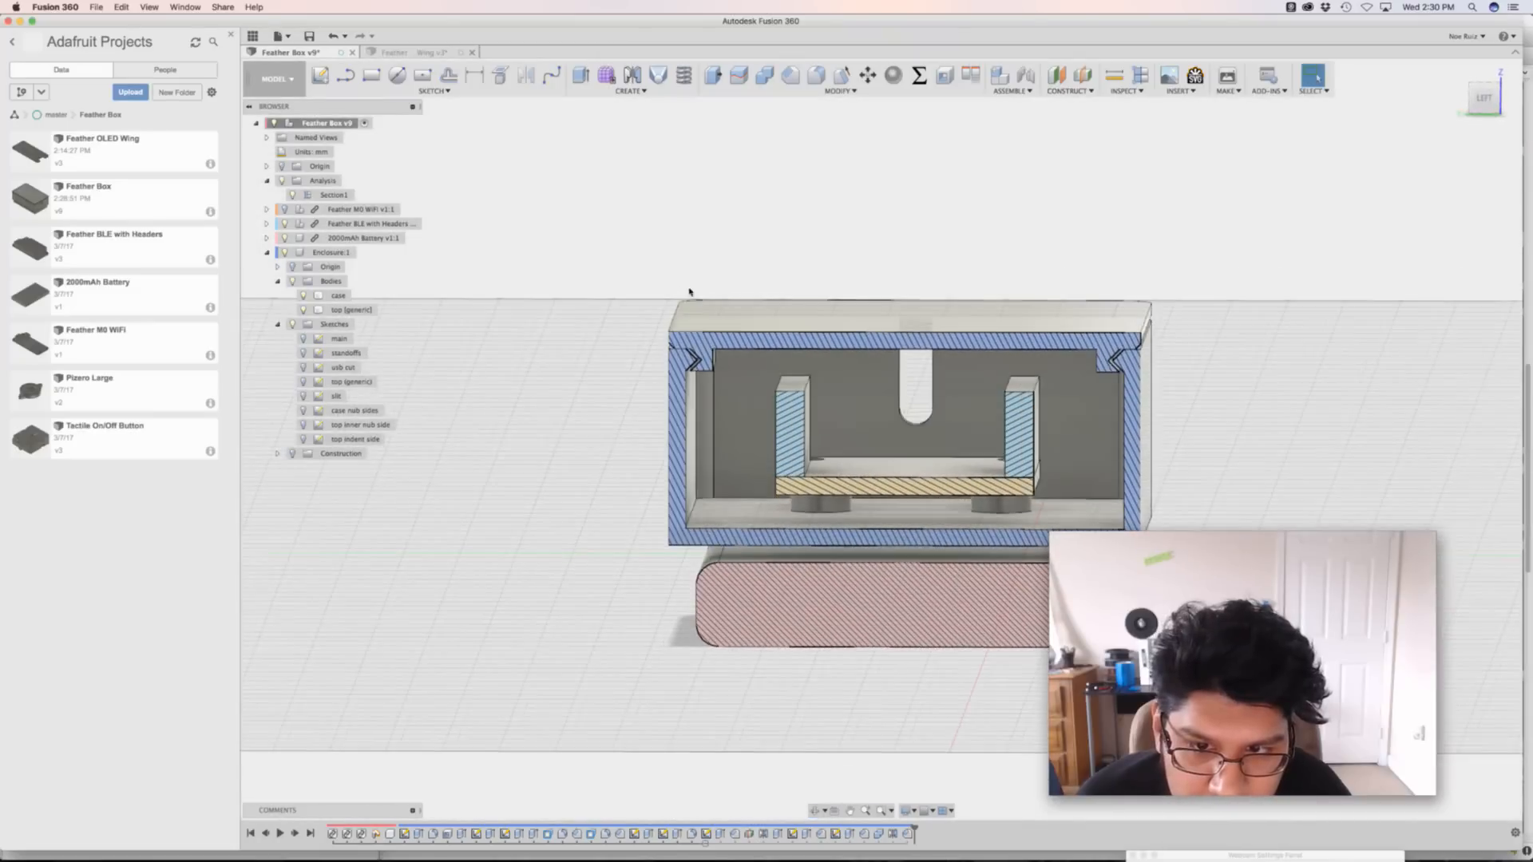
left_click(1484, 97)
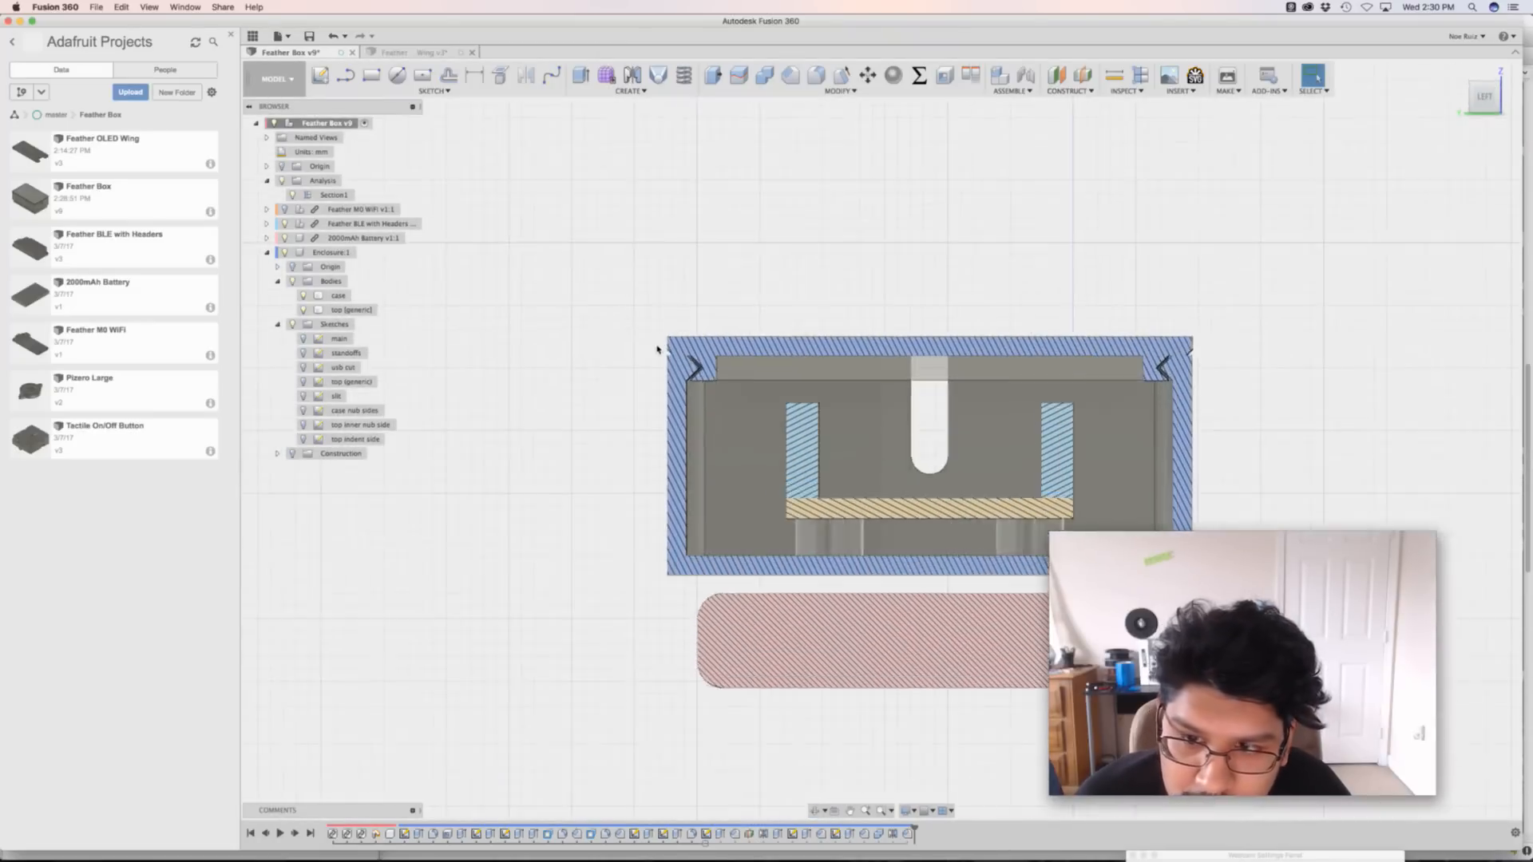
scroll(748, 378, "up", 5)
scroll(718, 377, "up", 5)
scroll(683, 364, "down", 3)
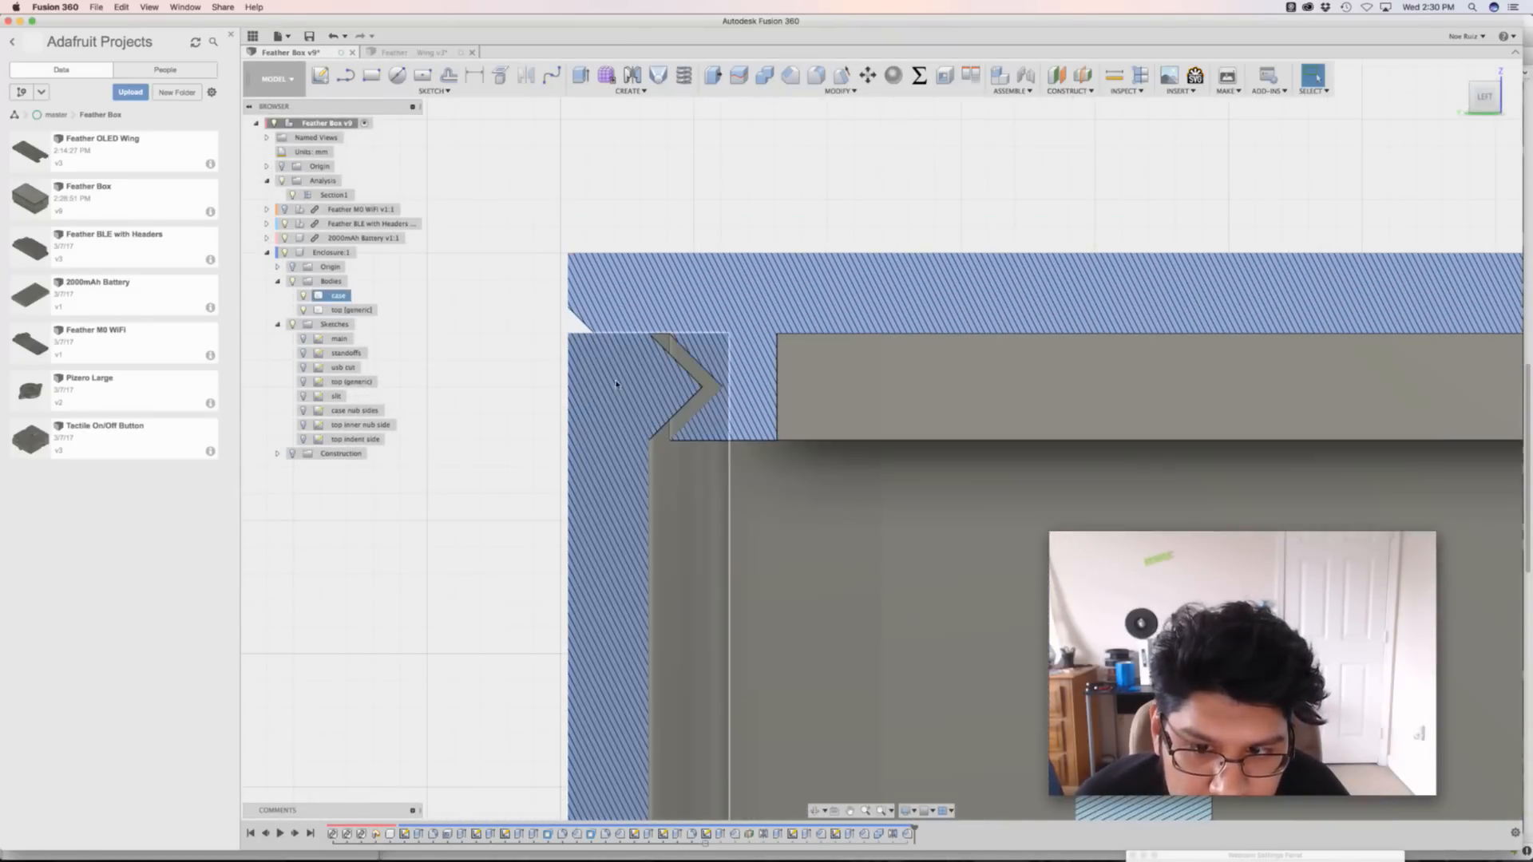
Measure the distance between the side nub's lower edge and the case's inner wall face in the section view
middle_click_drag(556, 403, 804, 438, "shift")
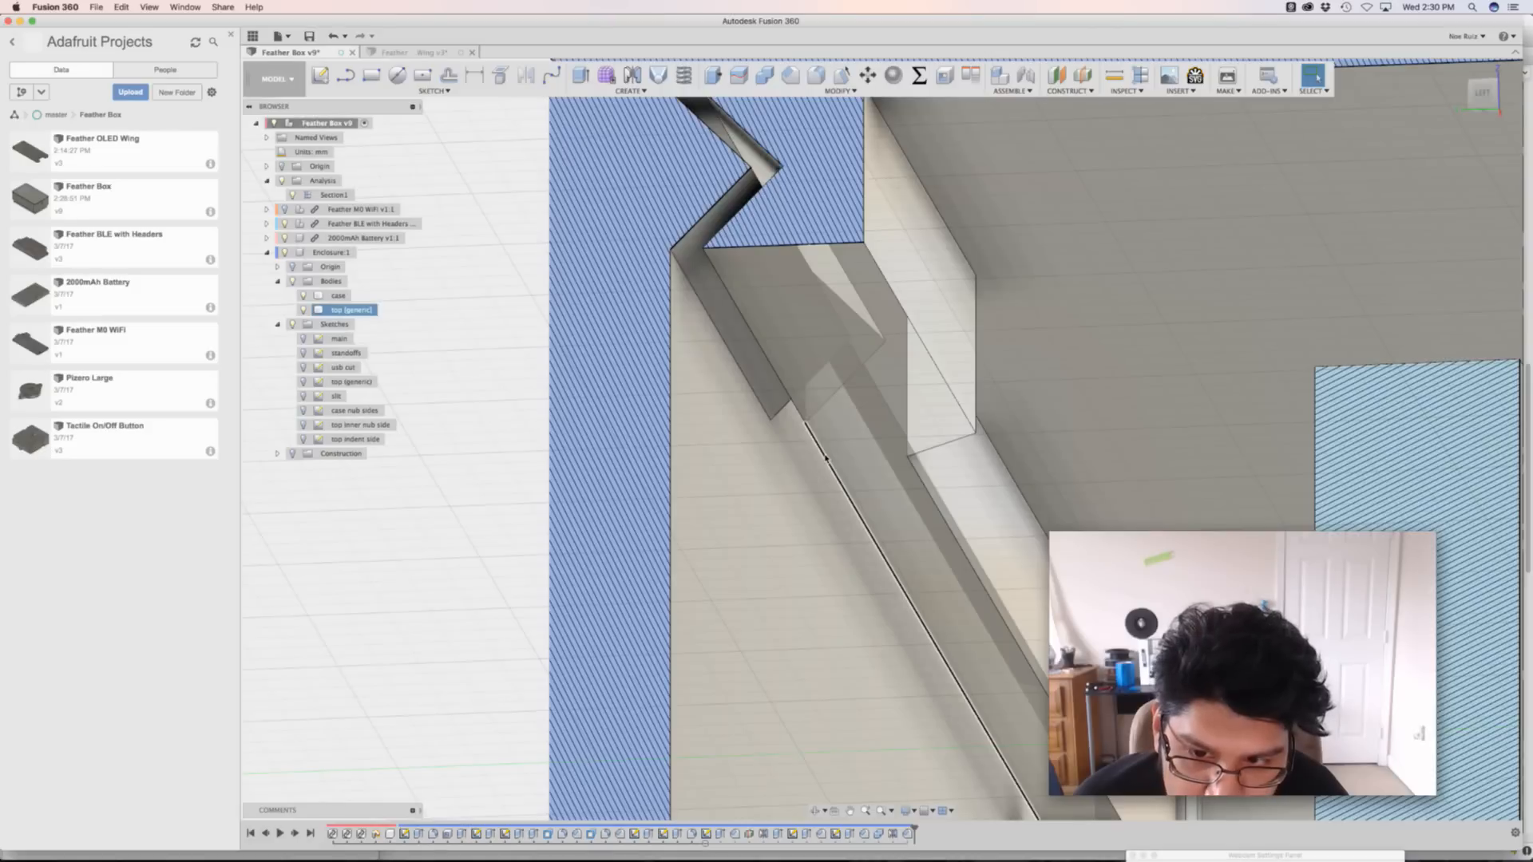
left_click(825, 458)
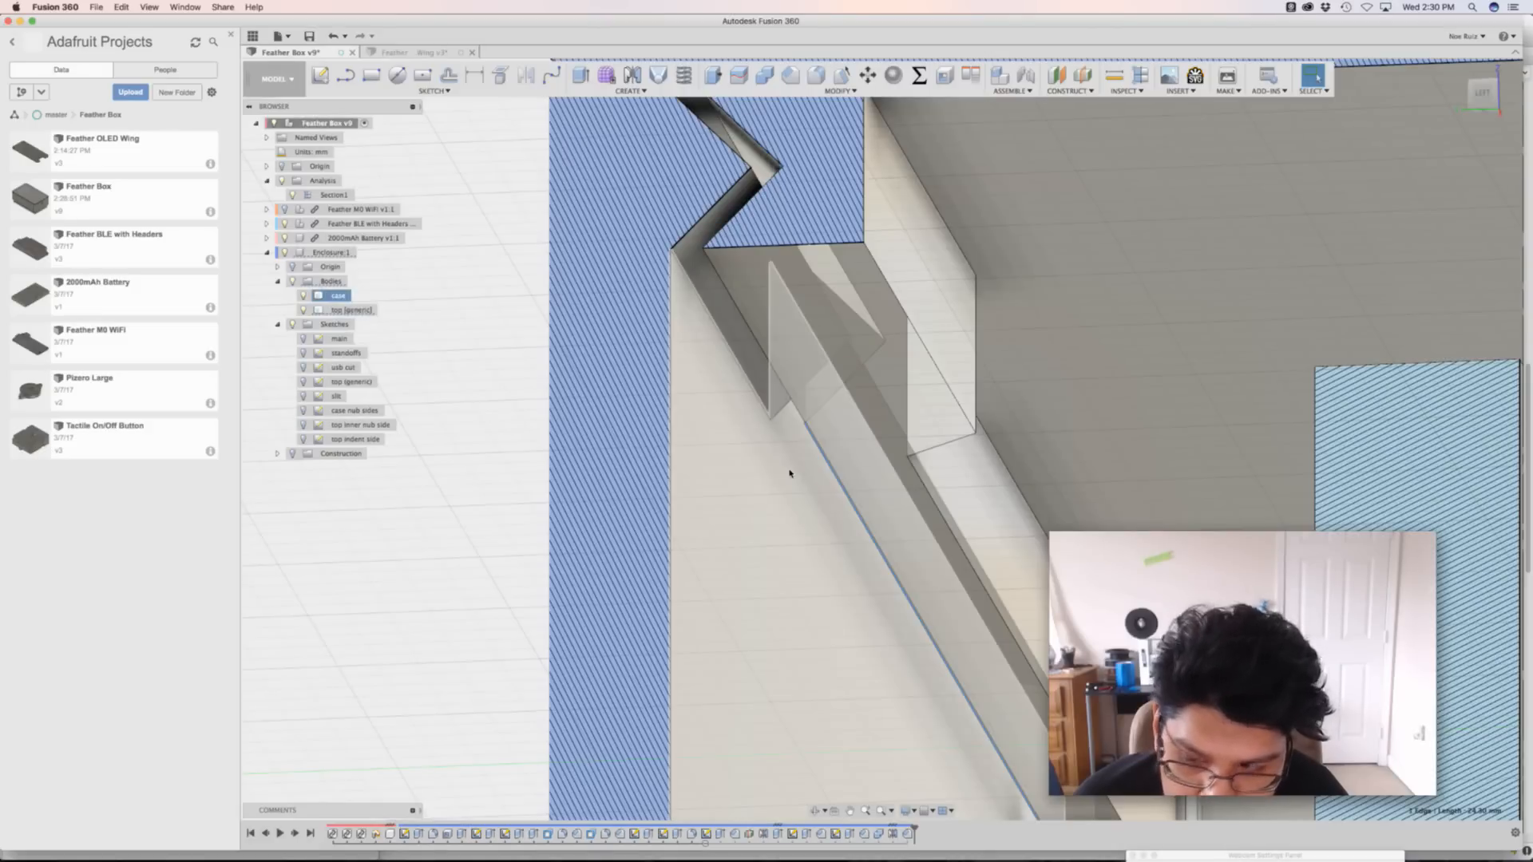
left_click(789, 473, "shift")
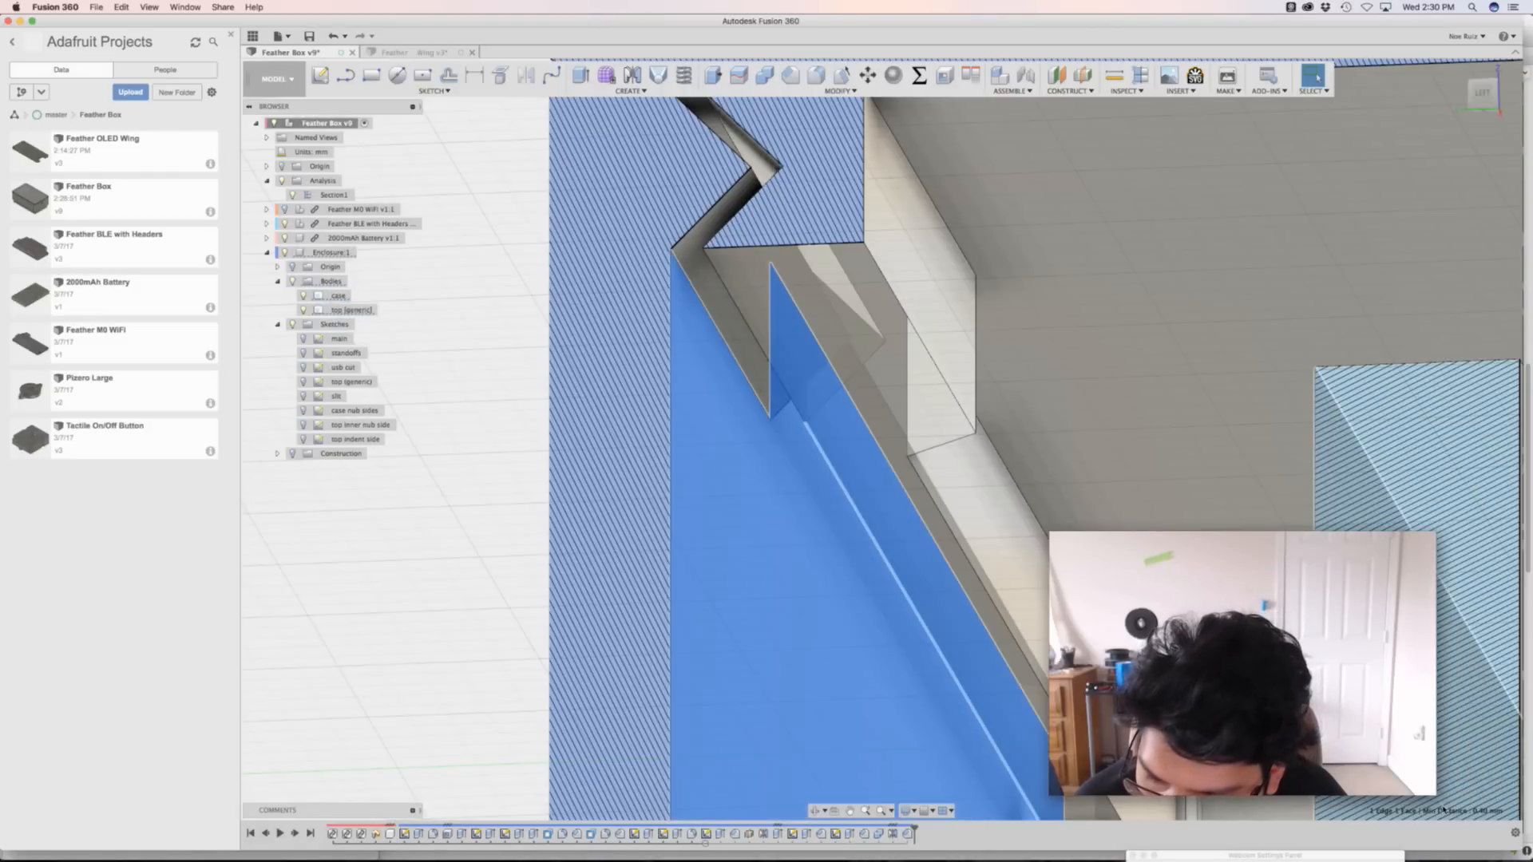
scroll(1444, 811, "left", 10)
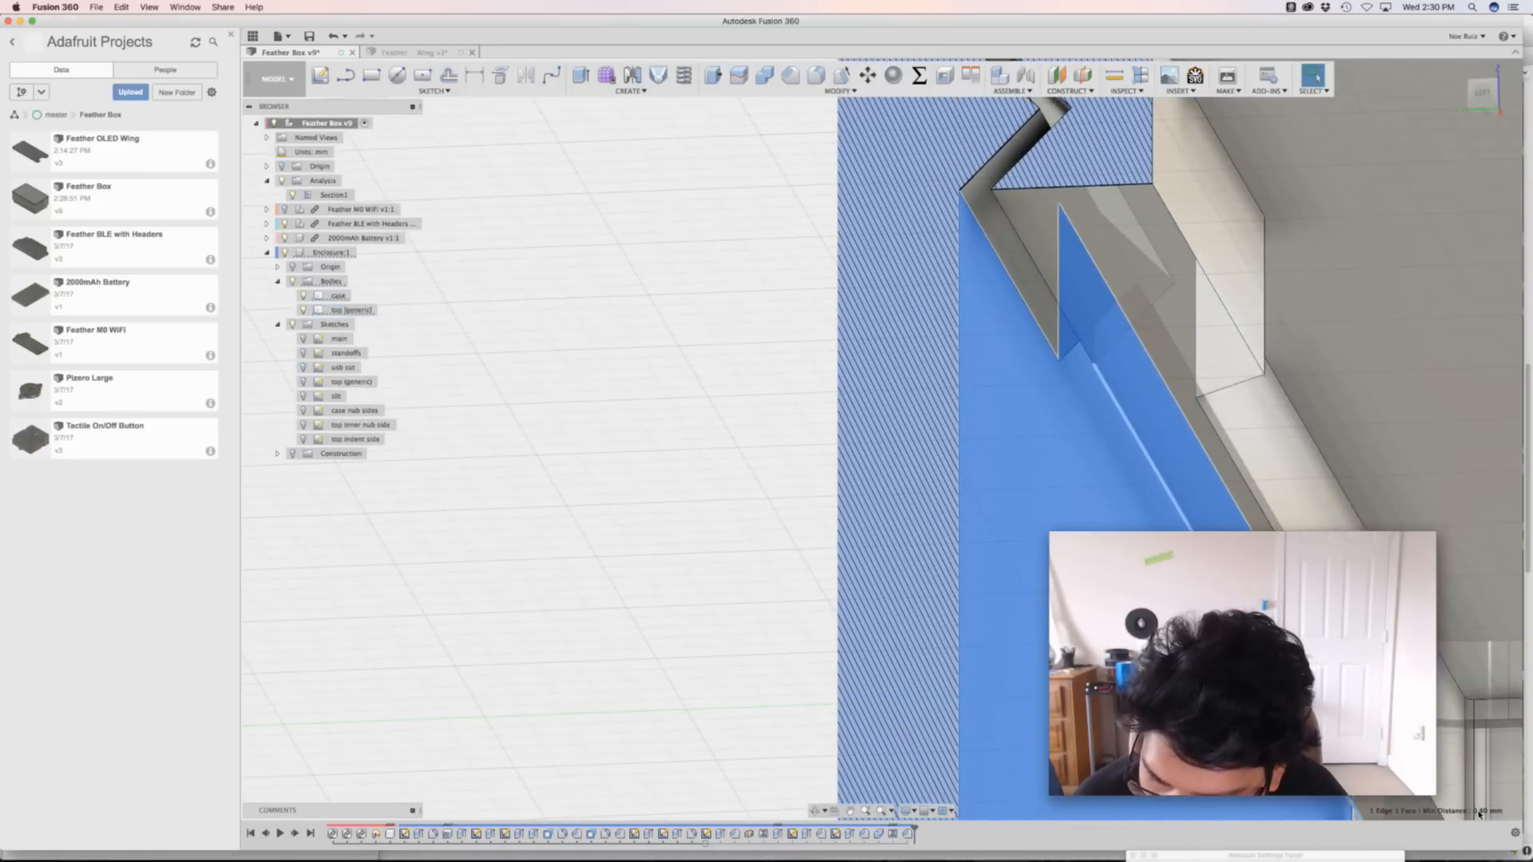
left_click(626, 462)
scroll(647, 460, "down", 10)
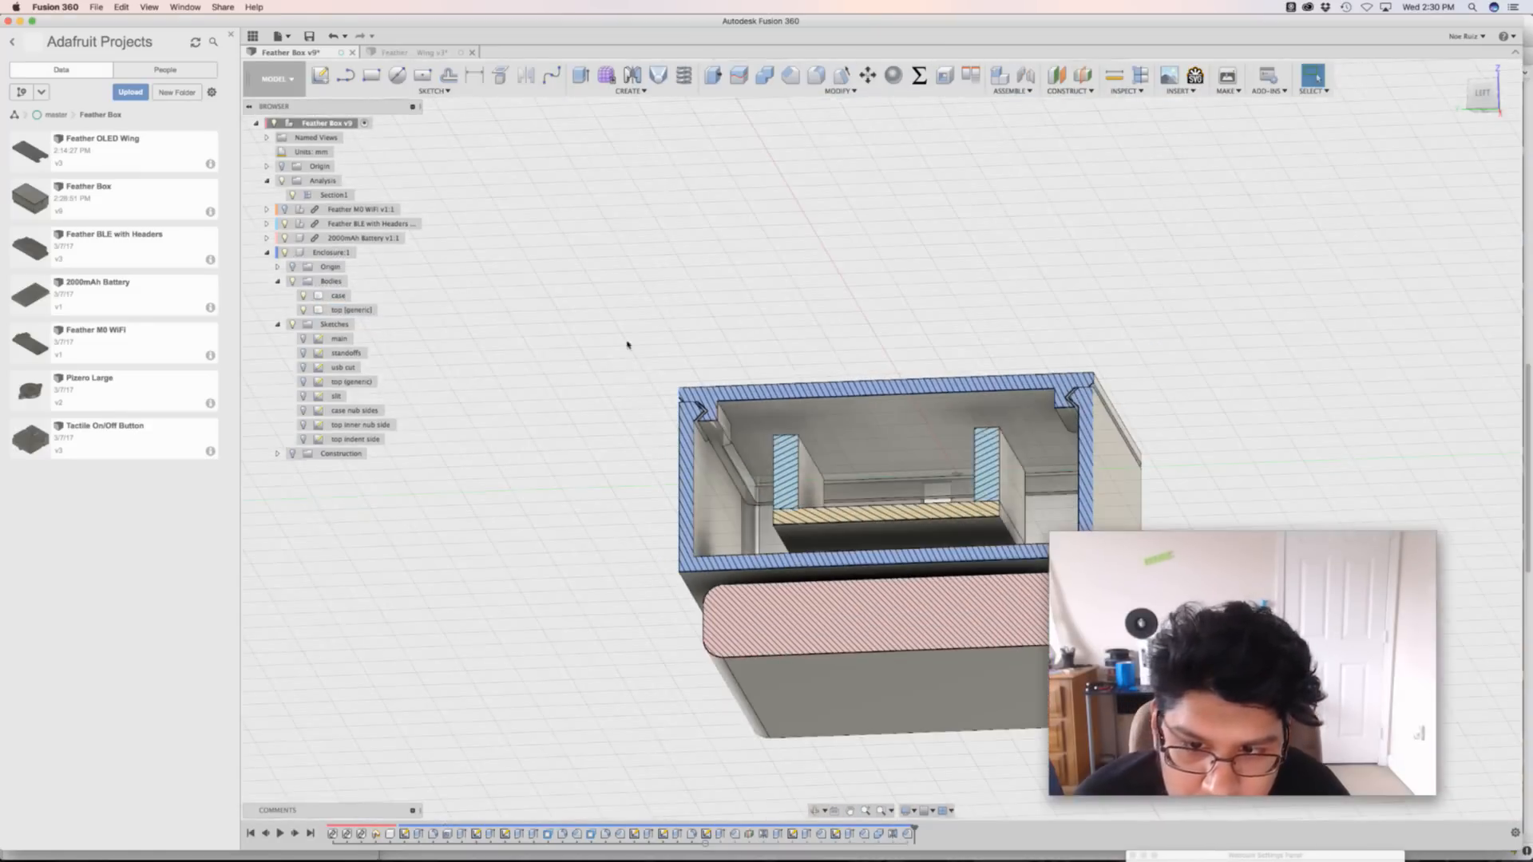
Hide the case body and turn off the Section1 analysis
middle_click_drag(628, 345, 709, 393, "shift")
left_click(303, 296)
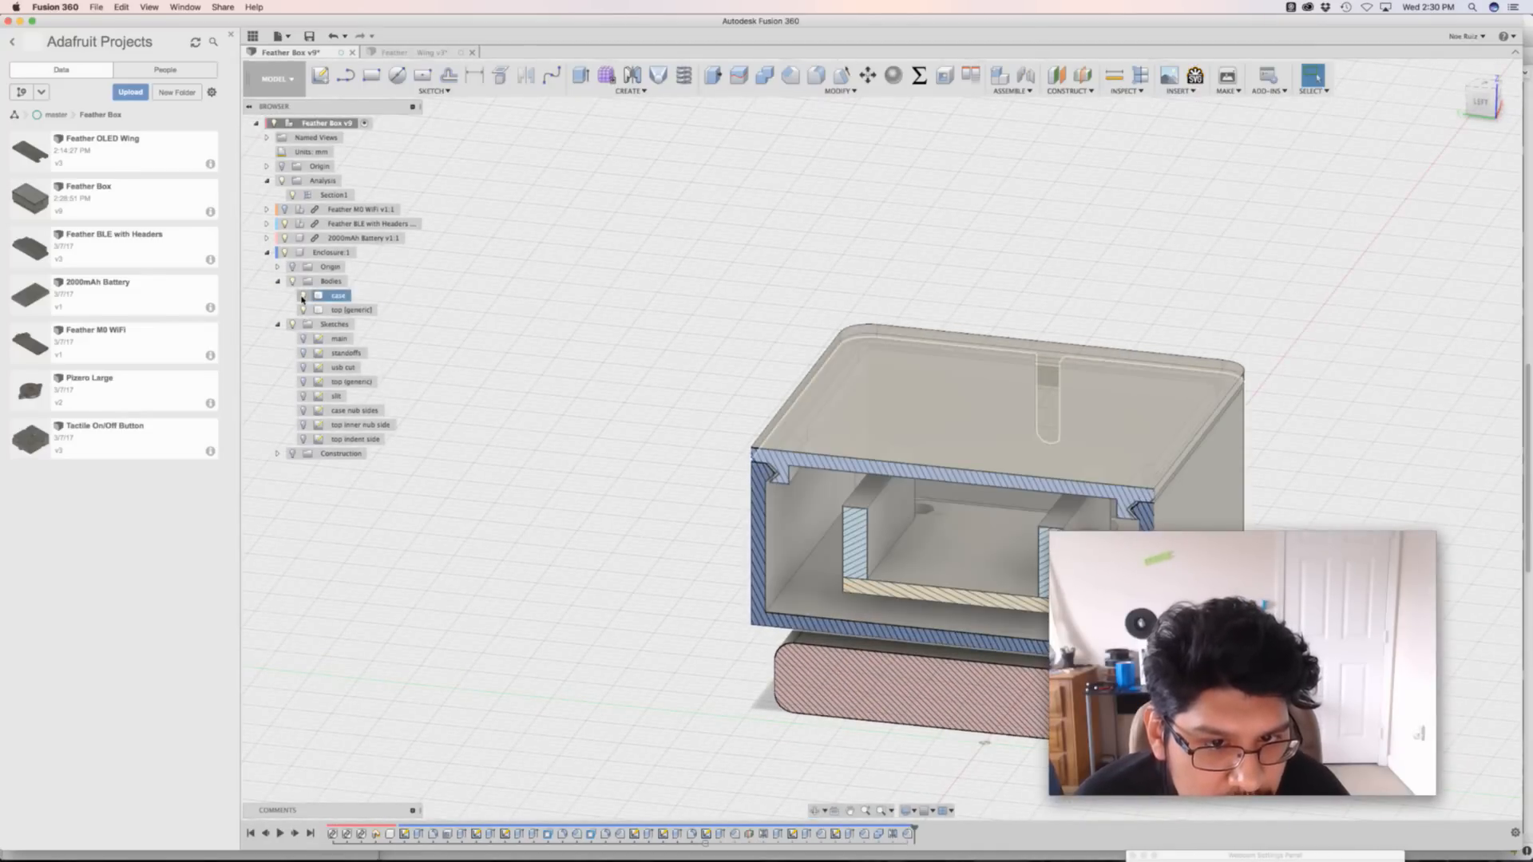
left_click(302, 296)
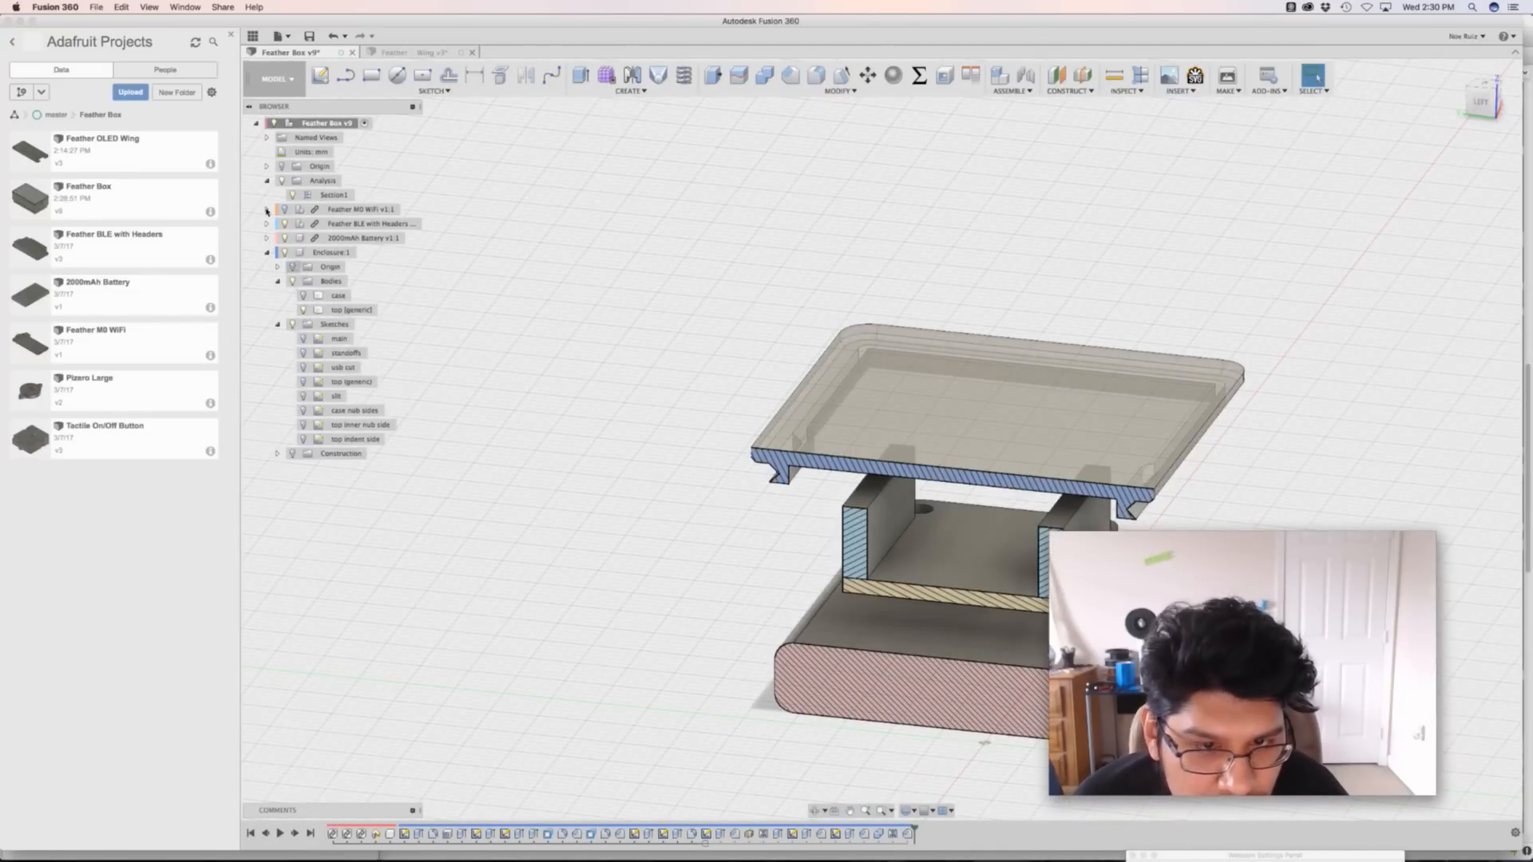
left_click(291, 194)
Measure the thickness of the lid's lip between its two long edges near the corner, viewed from the underside
middle_click_drag(462, 455, 585, 366, "shift")
scroll(587, 367, "up", 5)
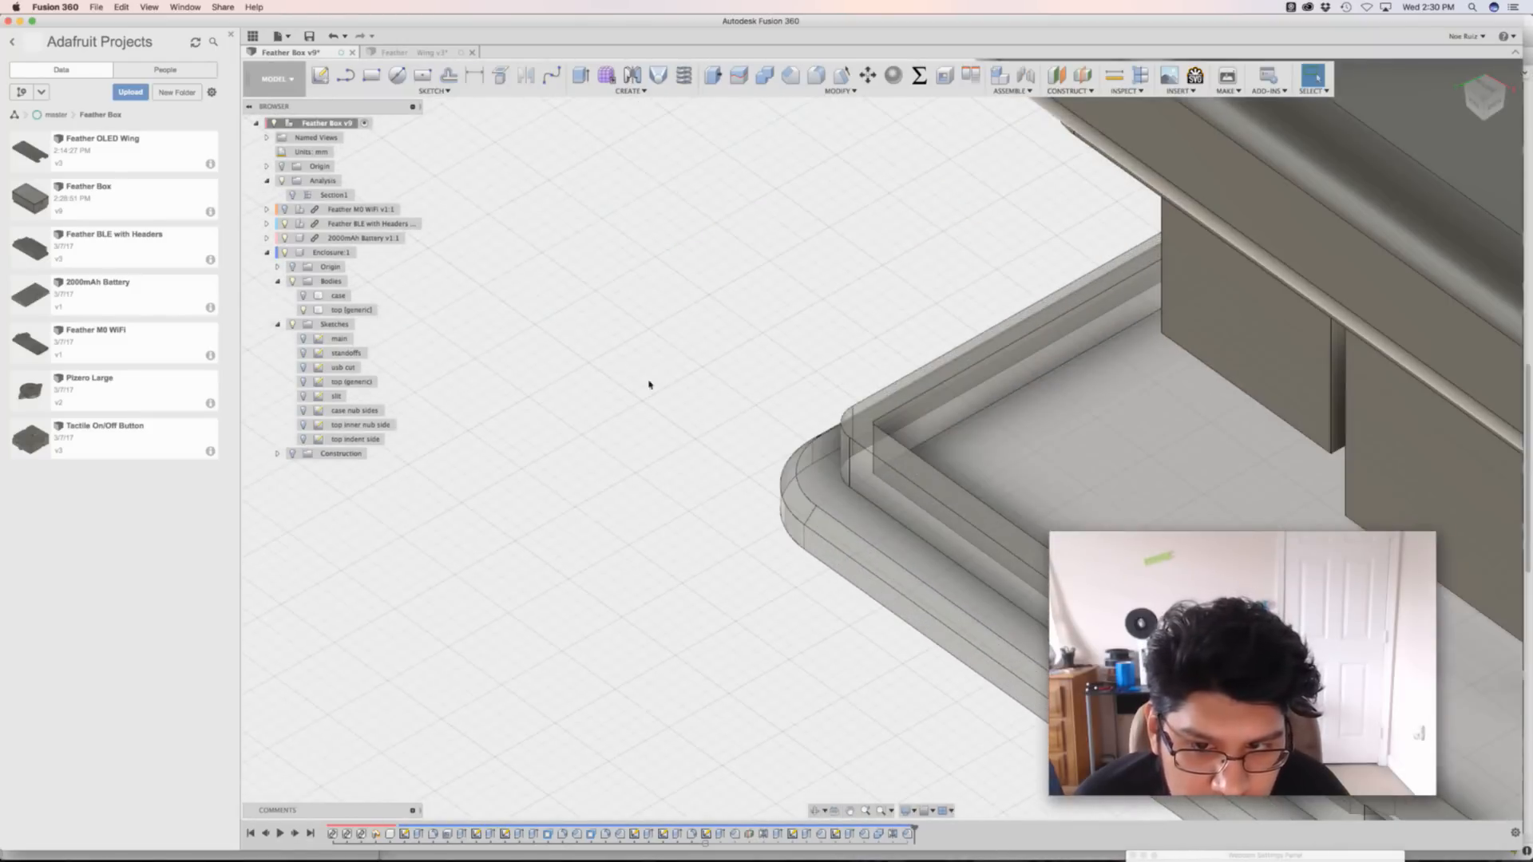
scroll(849, 445, "up", 2)
left_click(895, 455)
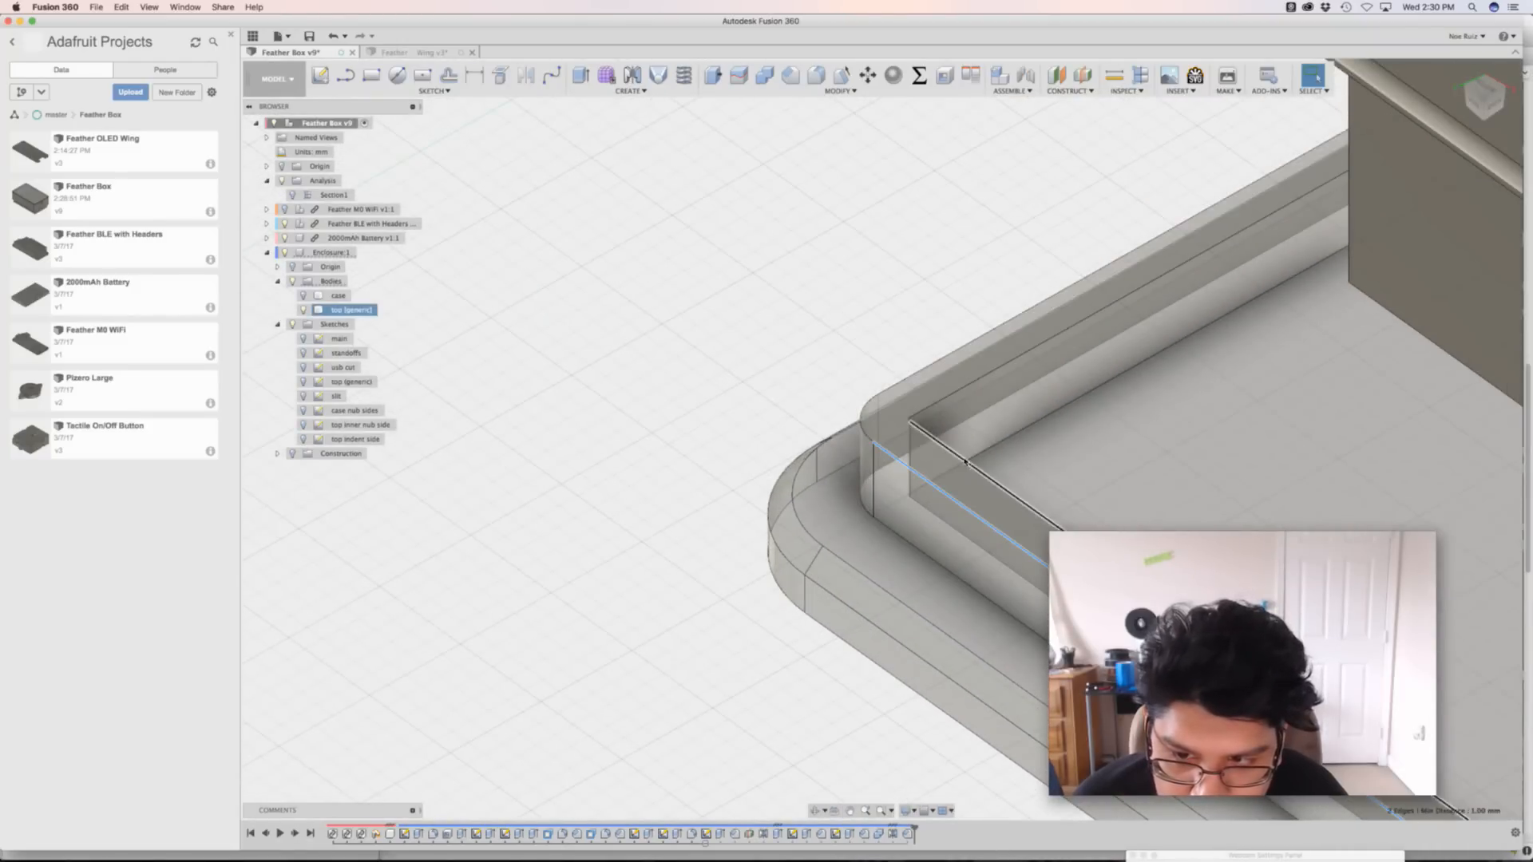
scroll(903, 456, "down", 5)
scroll(978, 507, "up", 4)
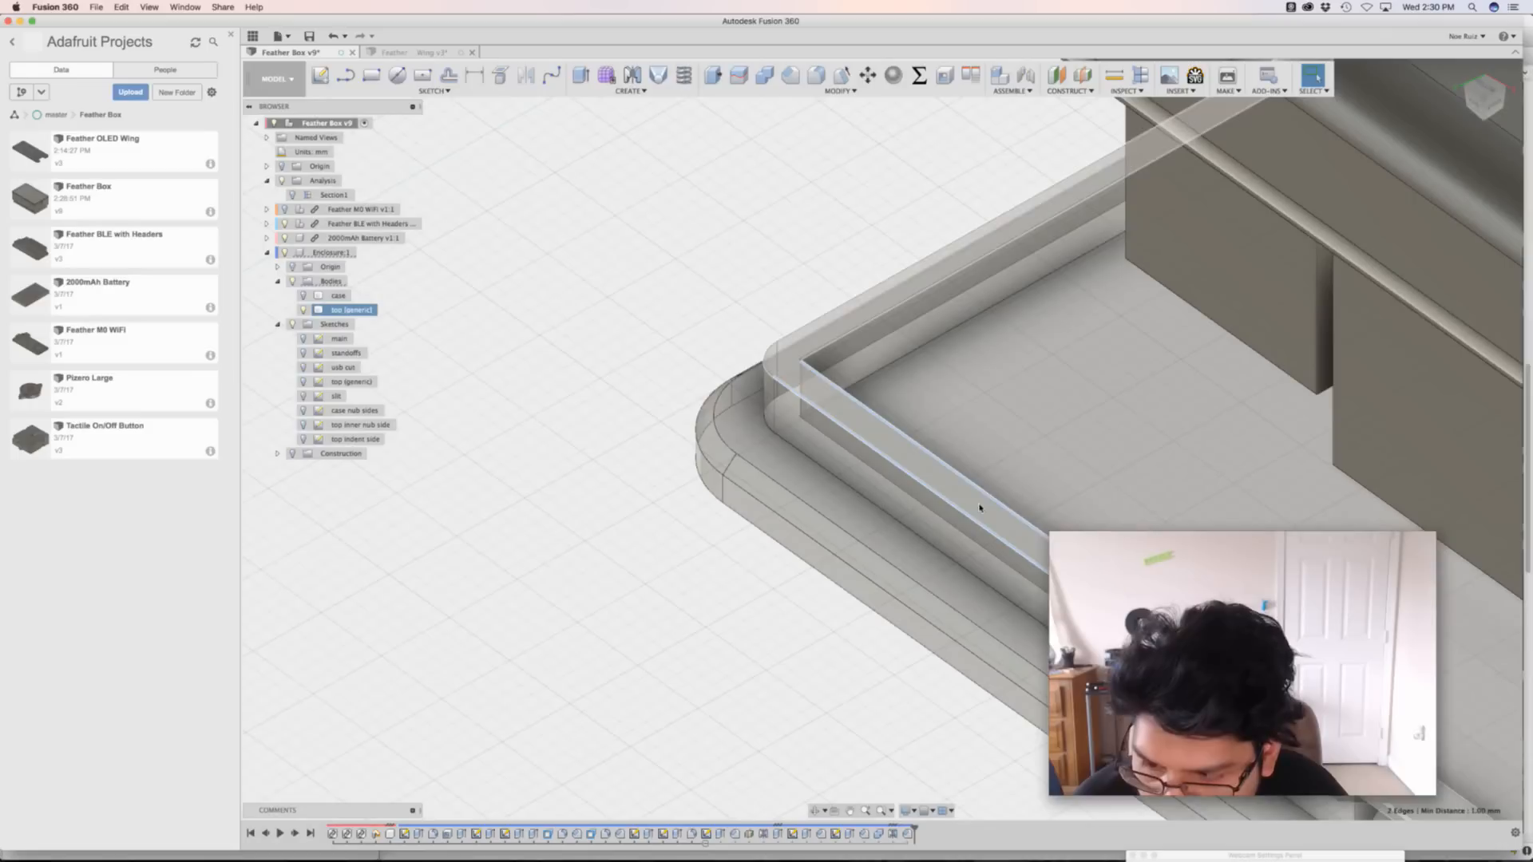
scroll(903, 589, "down", 5)
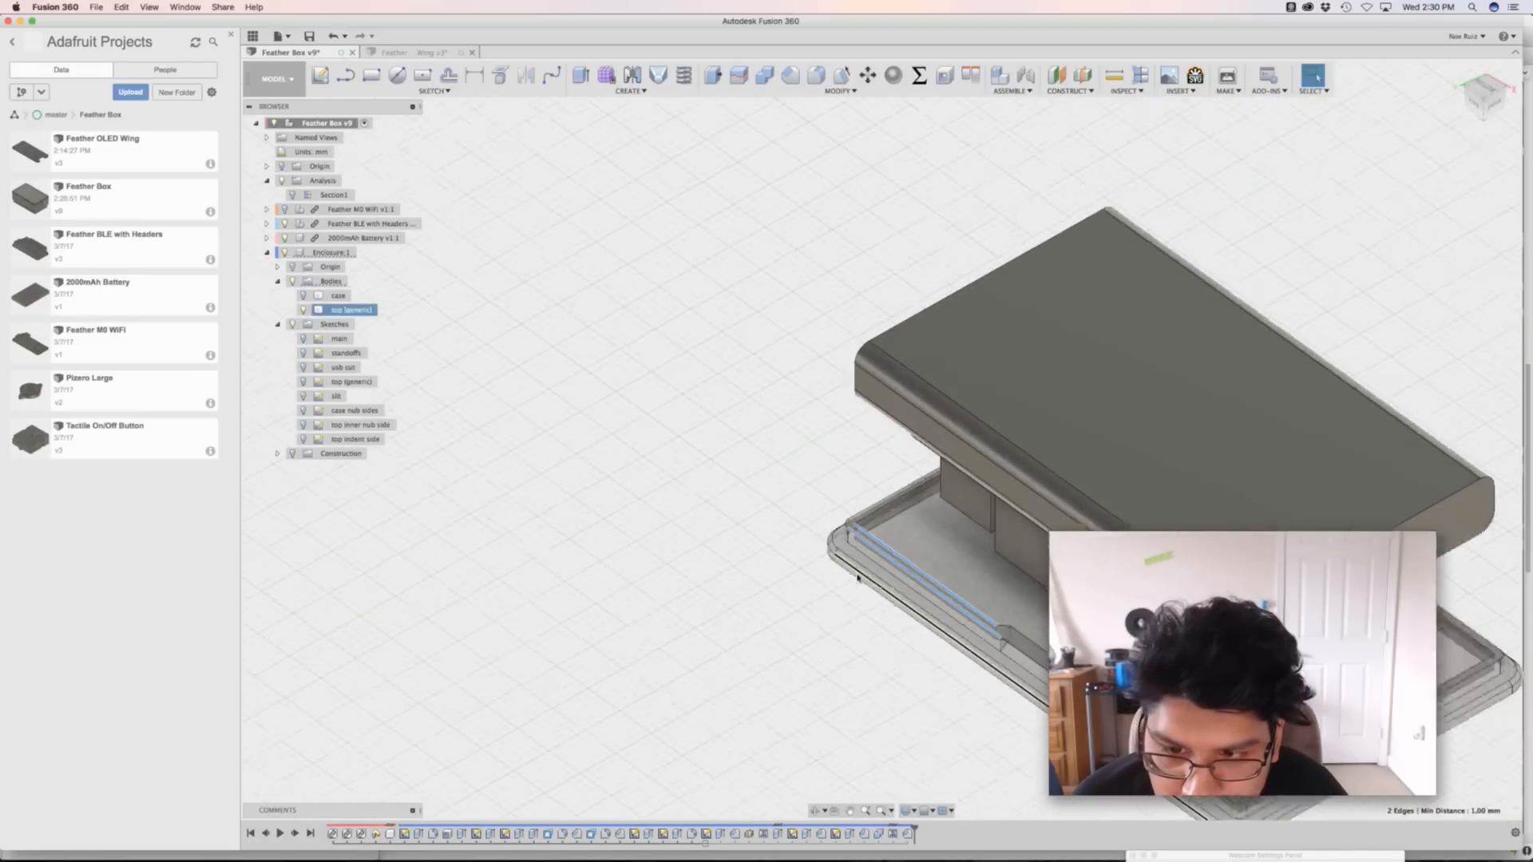
left_click(769, 629)
Export the top (generic) body as a binary STL with medium refinement, replacing feather-top-generic.stl in the stls folder
middle_click_drag(770, 629, 566, 493)
middle_click_drag(566, 493, 614, 498, "shift")
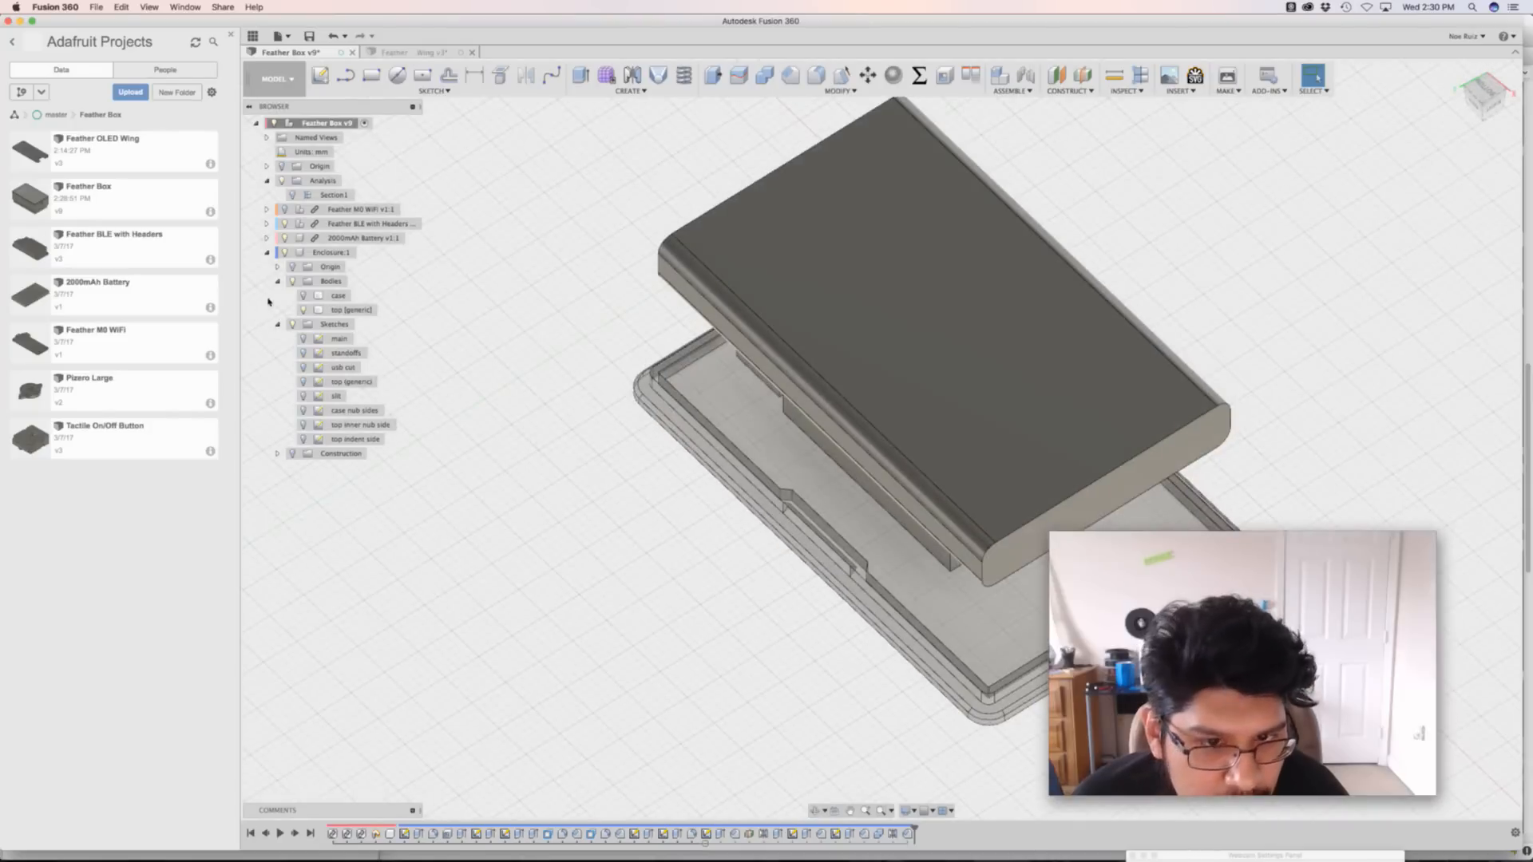
left_click(335, 310)
right_click(334, 310)
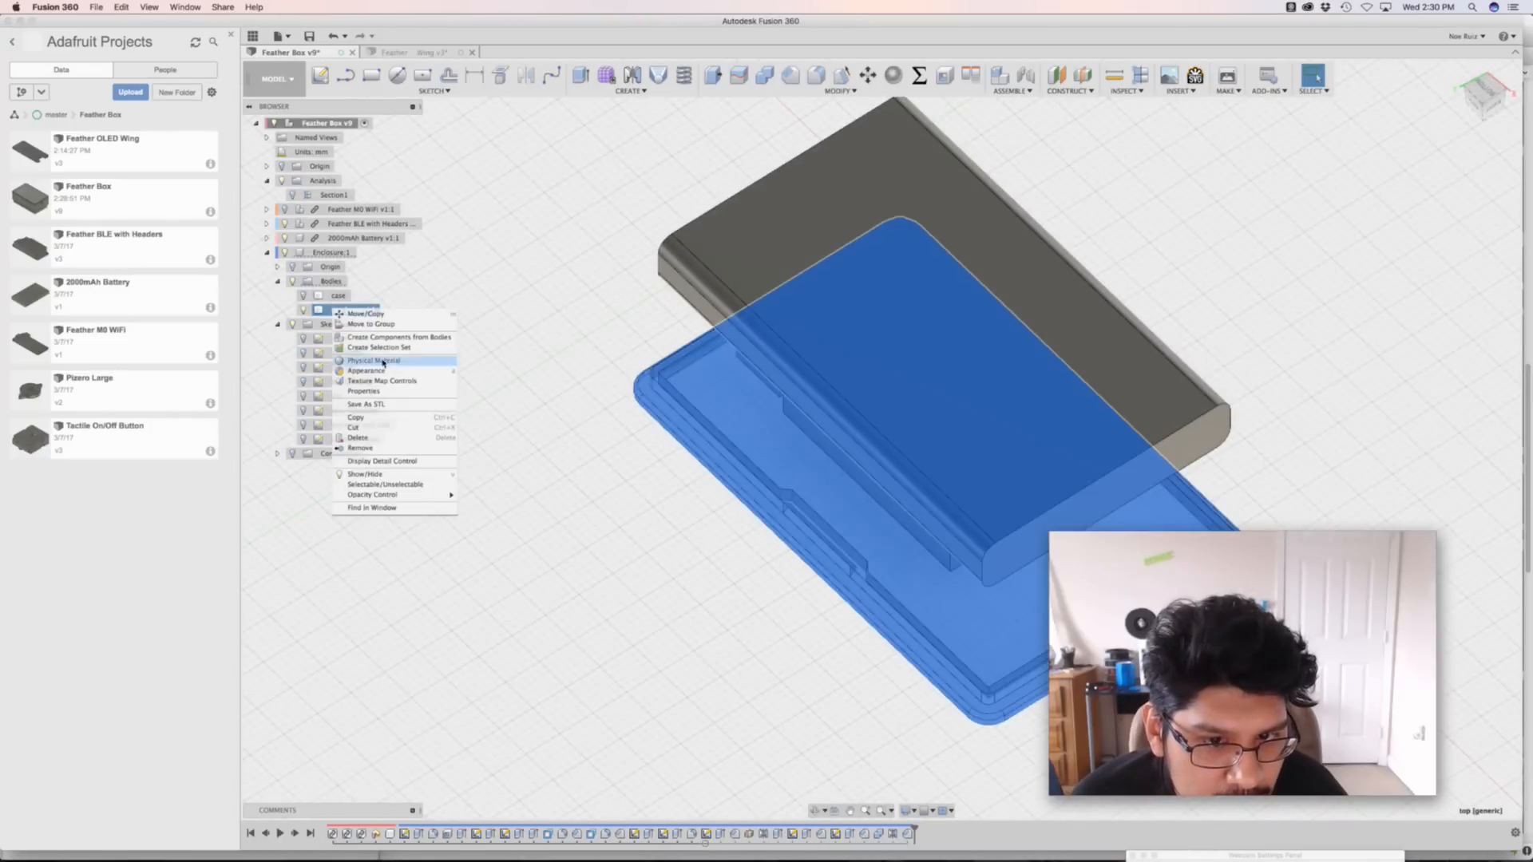
left_click(387, 405)
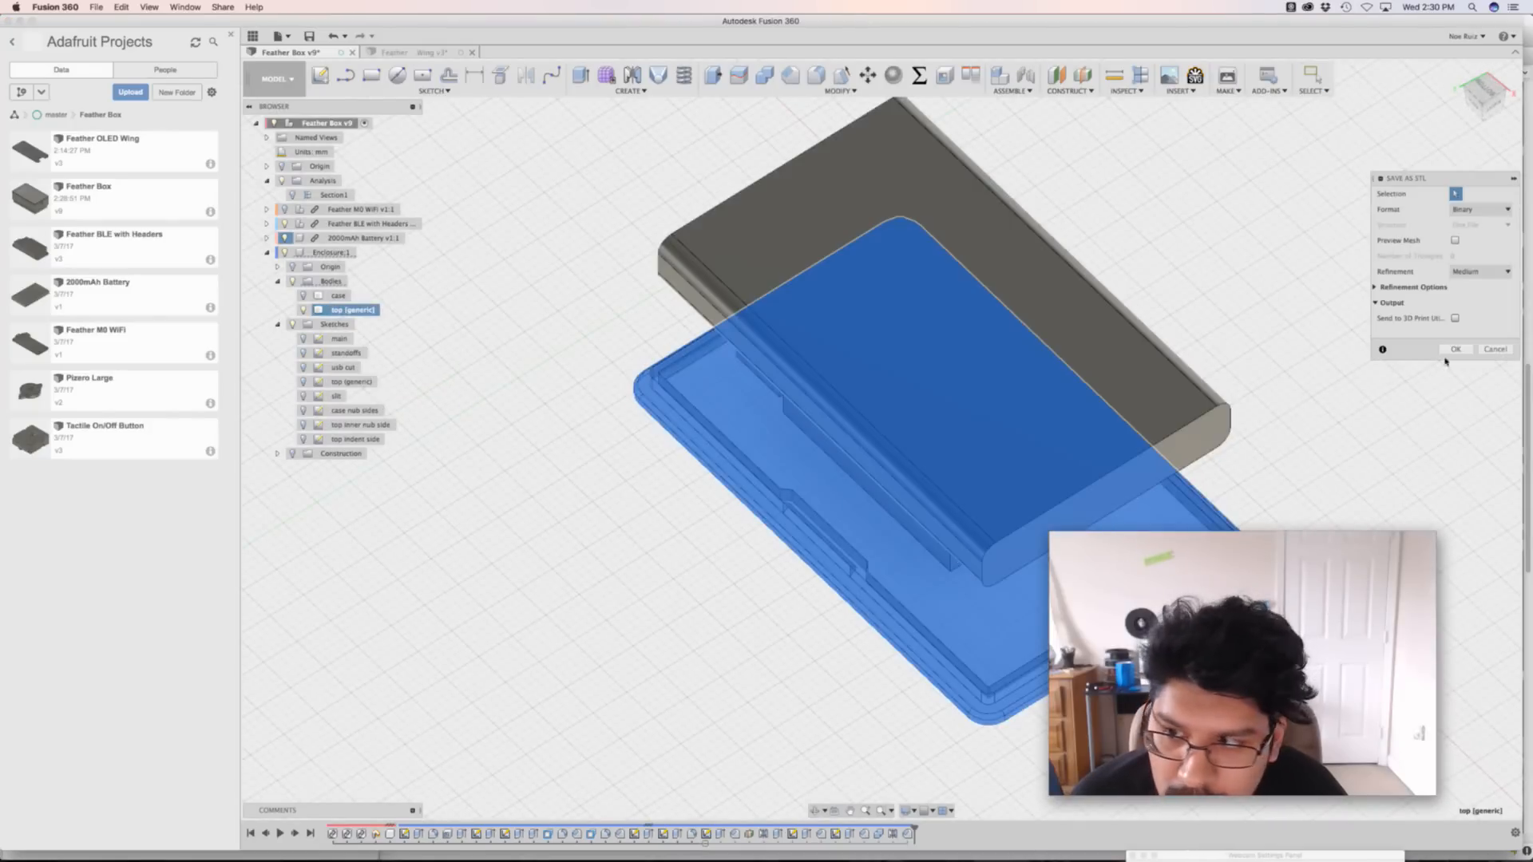
left_click(1455, 349)
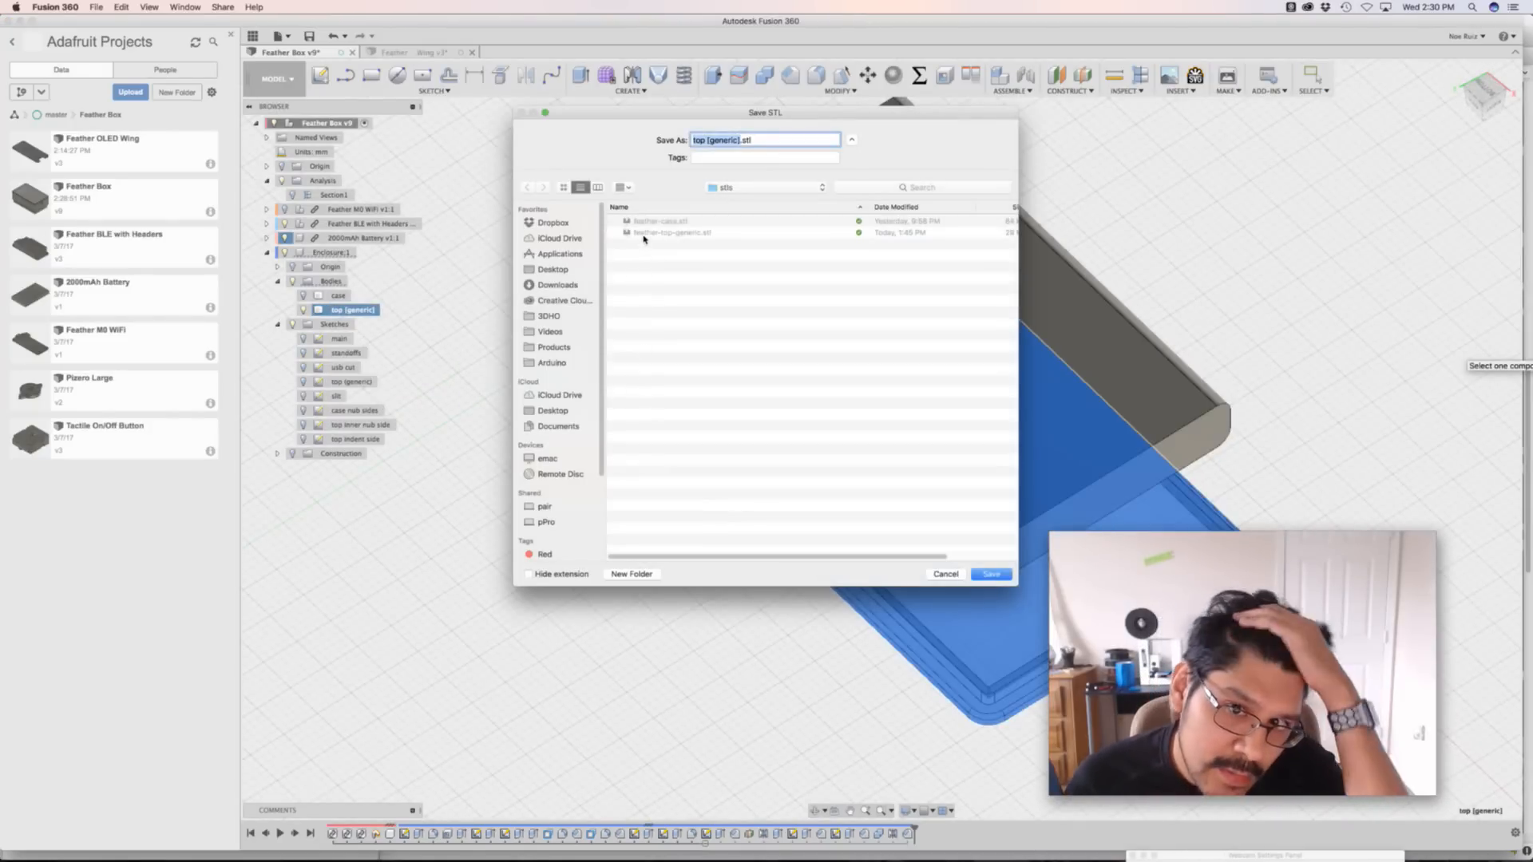
left_click(679, 232)
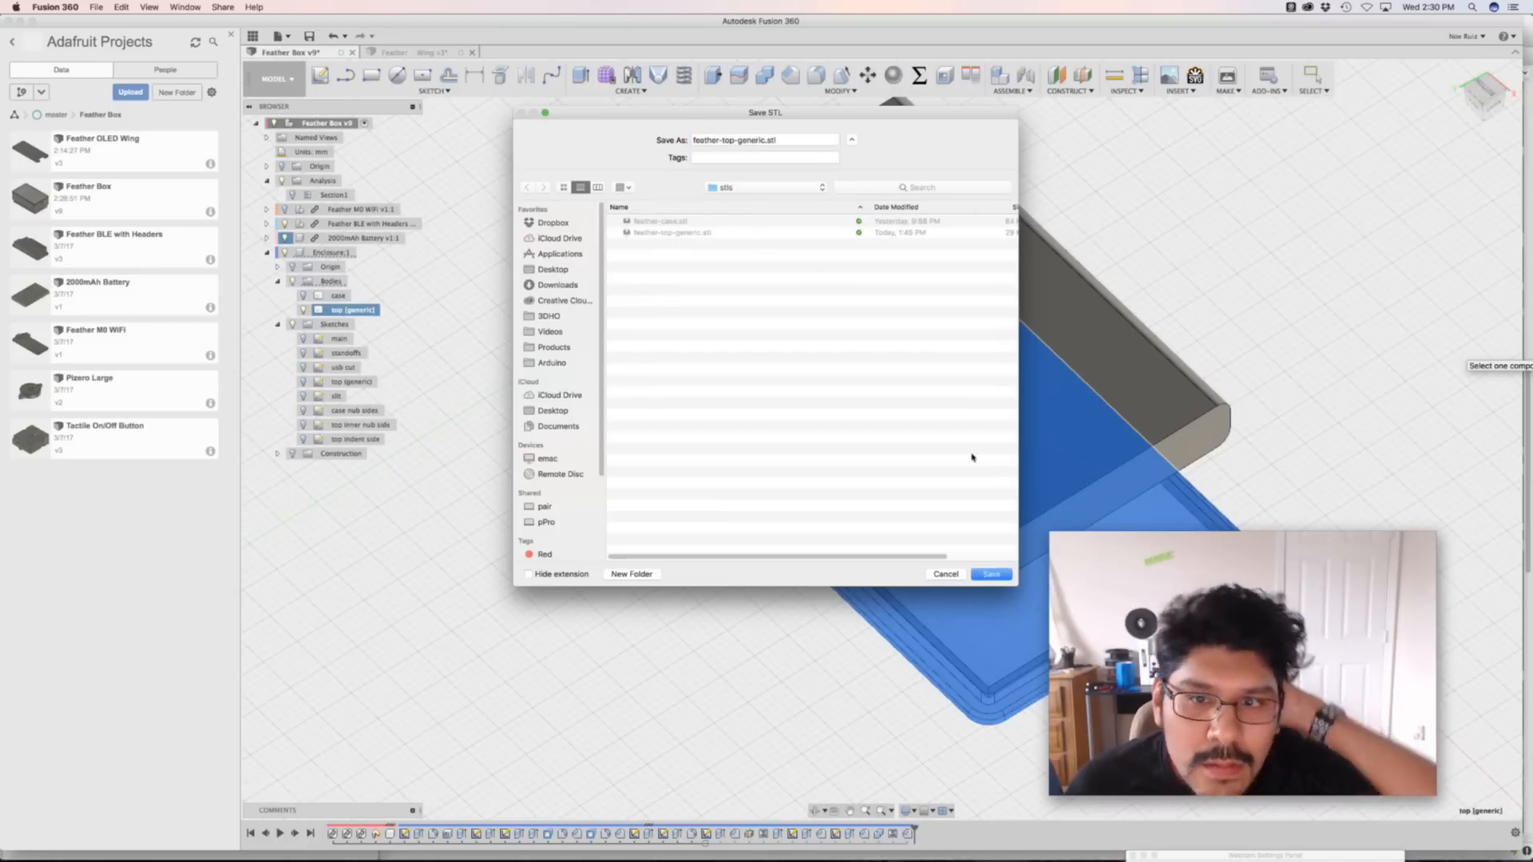
left_click(990, 574)
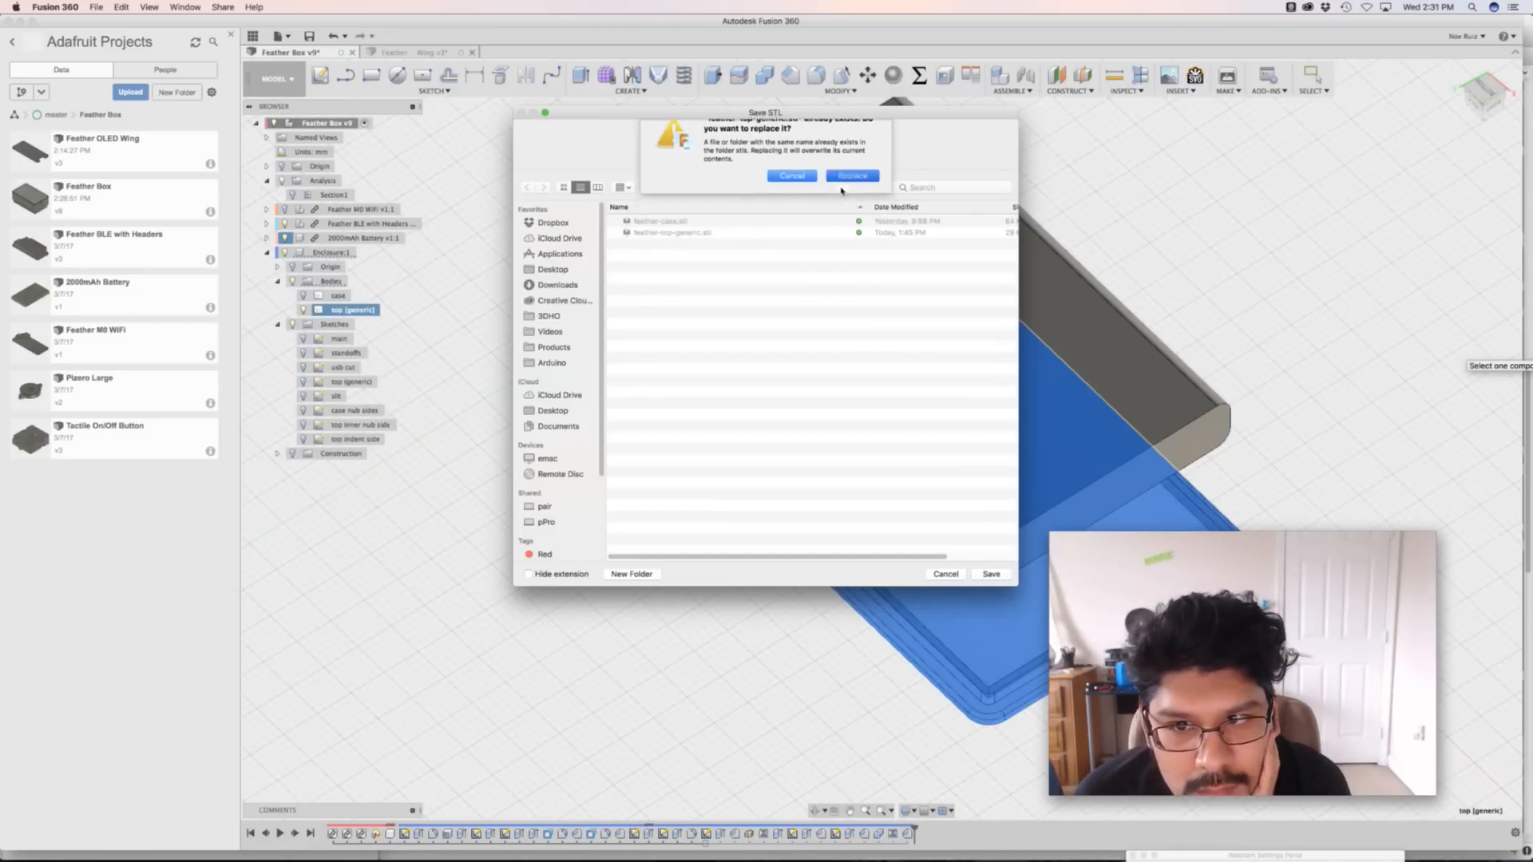
left_click(845, 185)
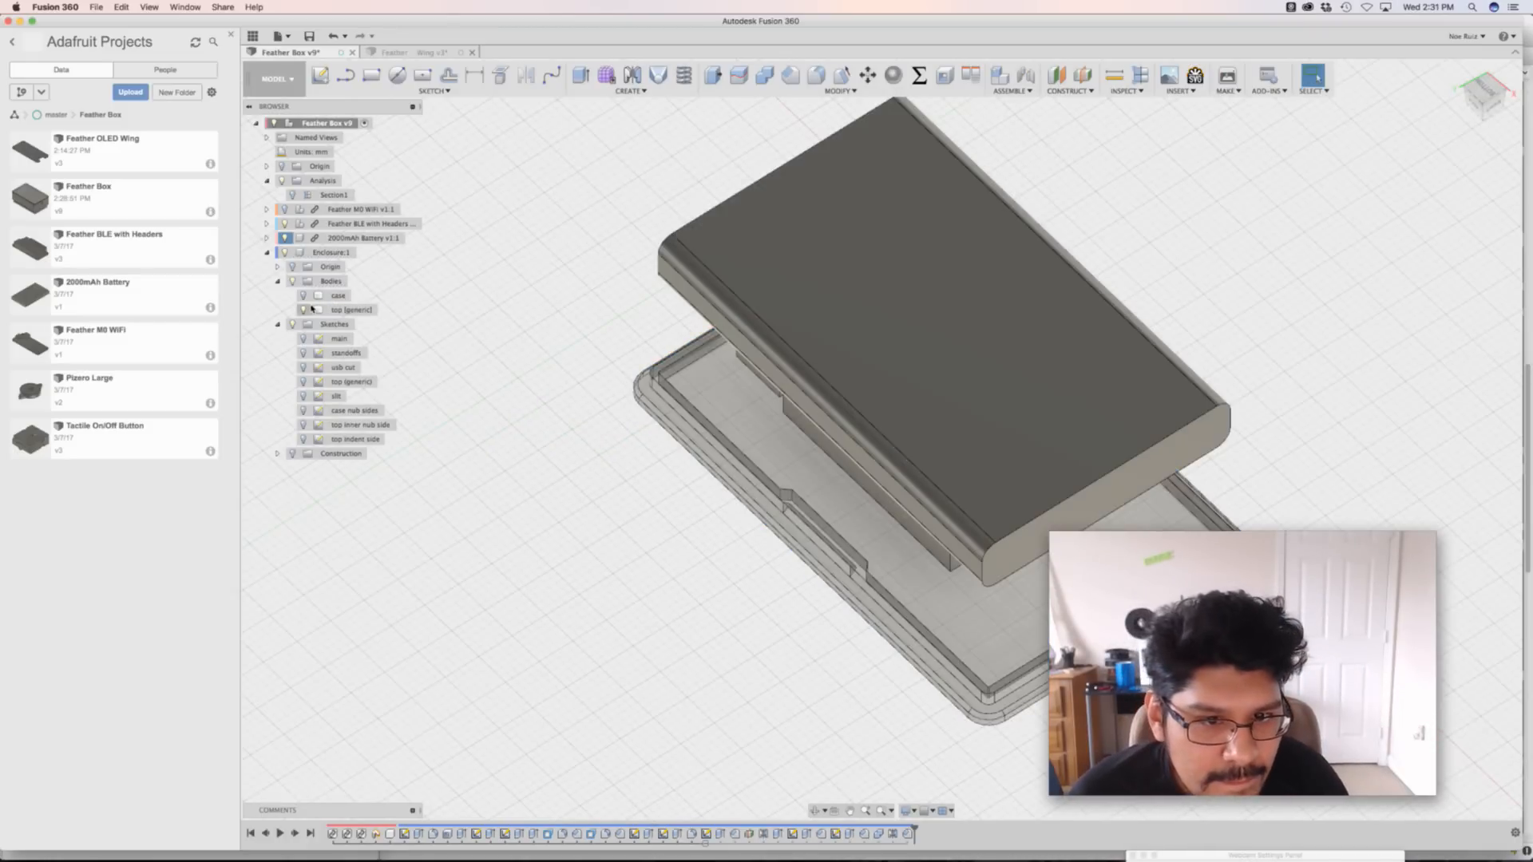
Show the case body again and save the design with the version description "updated cover lid tolernace from .2 to .4"
left_click(304, 297)
middle_click_drag(527, 506, 606, 305, "shift")
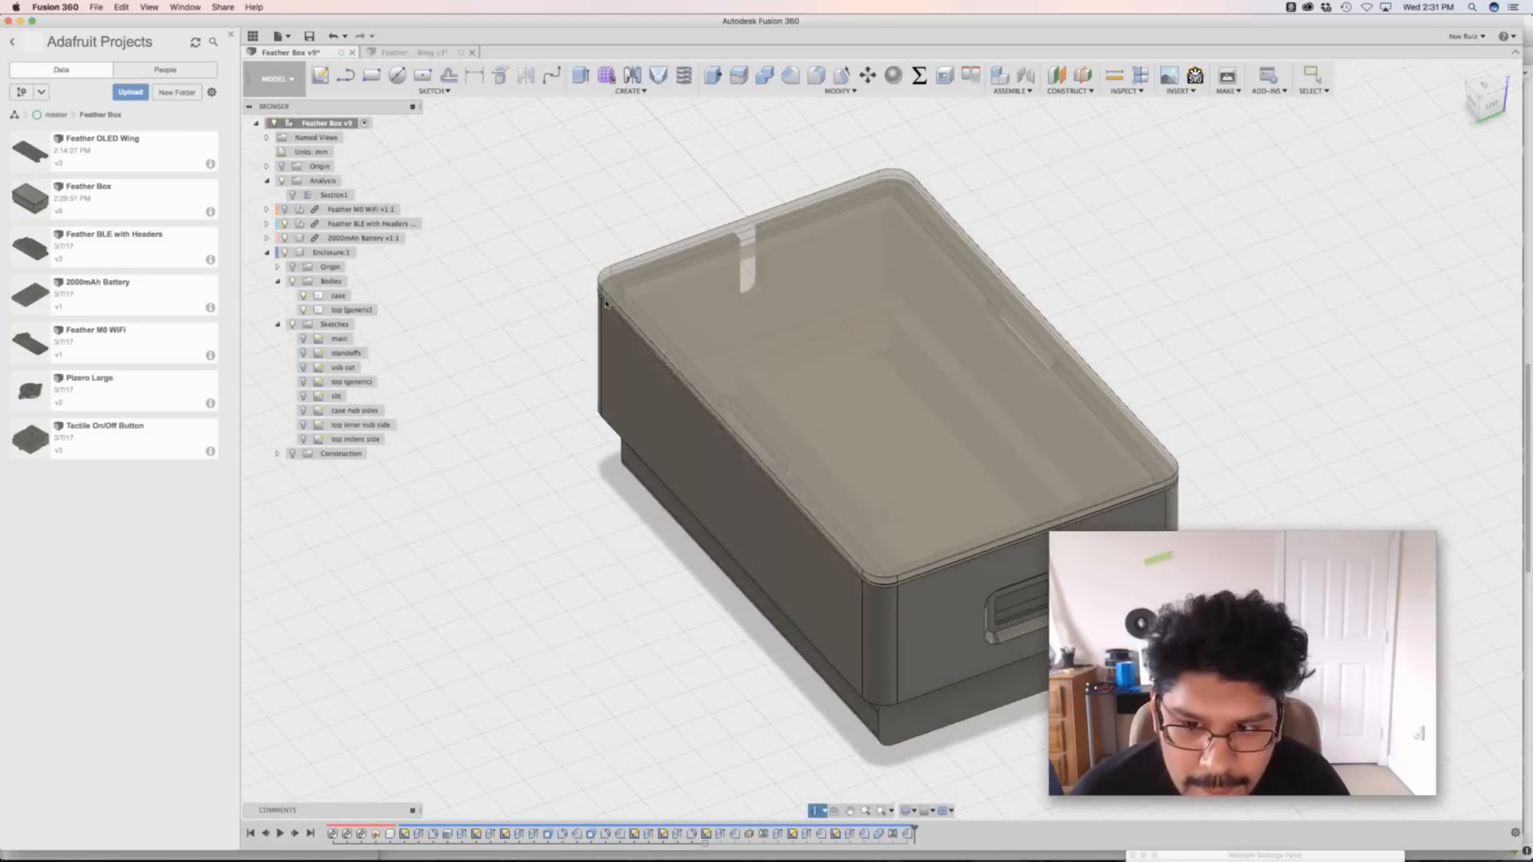
key("super+s")
type("u")
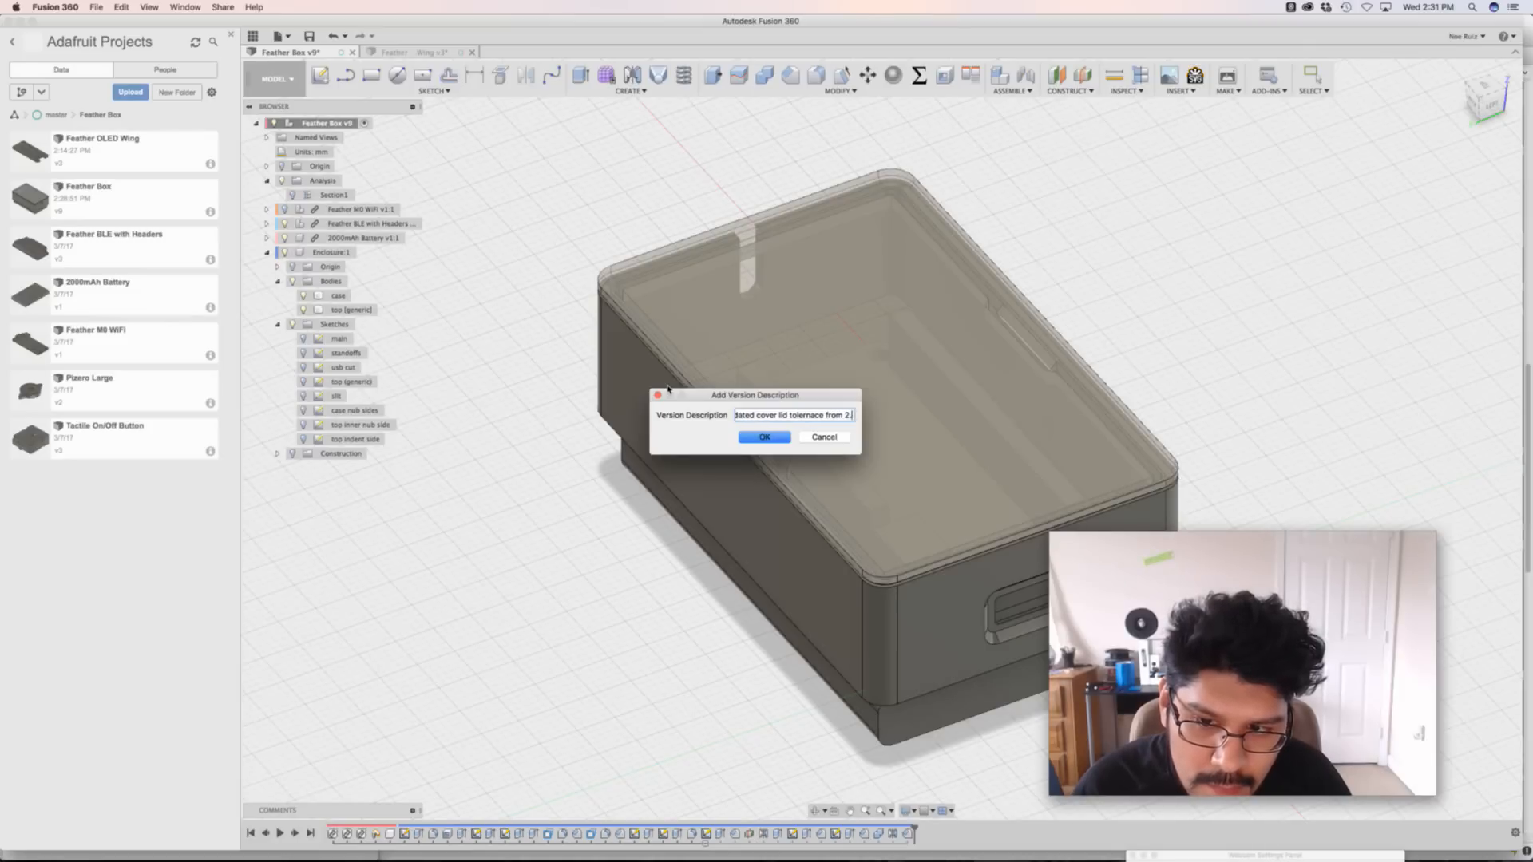
type(".2 to .1")
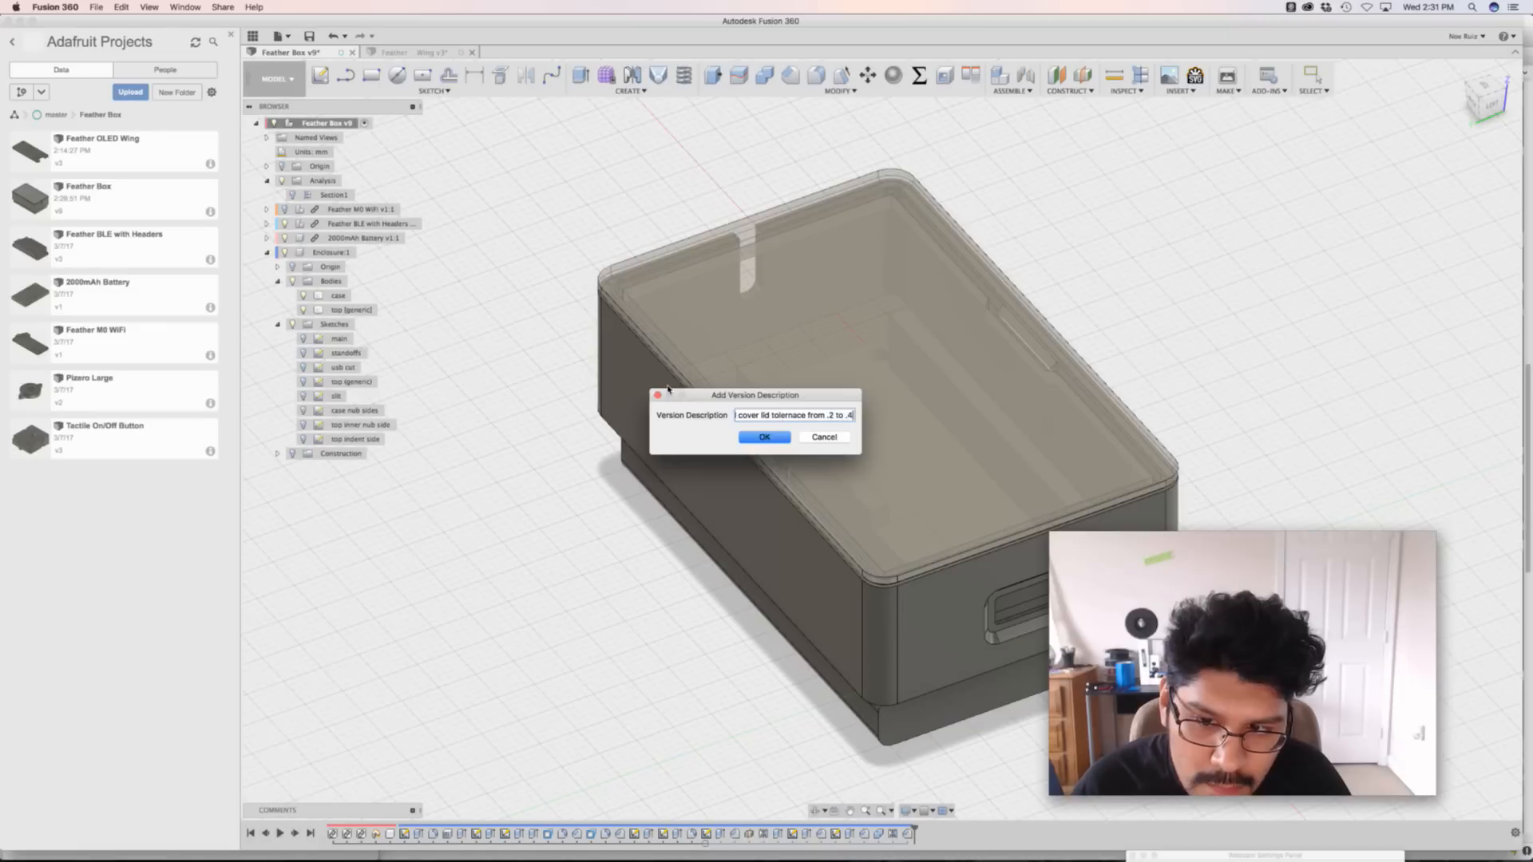
key("Return")
Switch to Simplify3D, exit the toolpath preview and remove the old feather-top-generic model from the build plate
key("super+Tab")
key("super+Tab")
key("super+Tab")
key("shift+super+Tab")
key("shift+super+Tab")
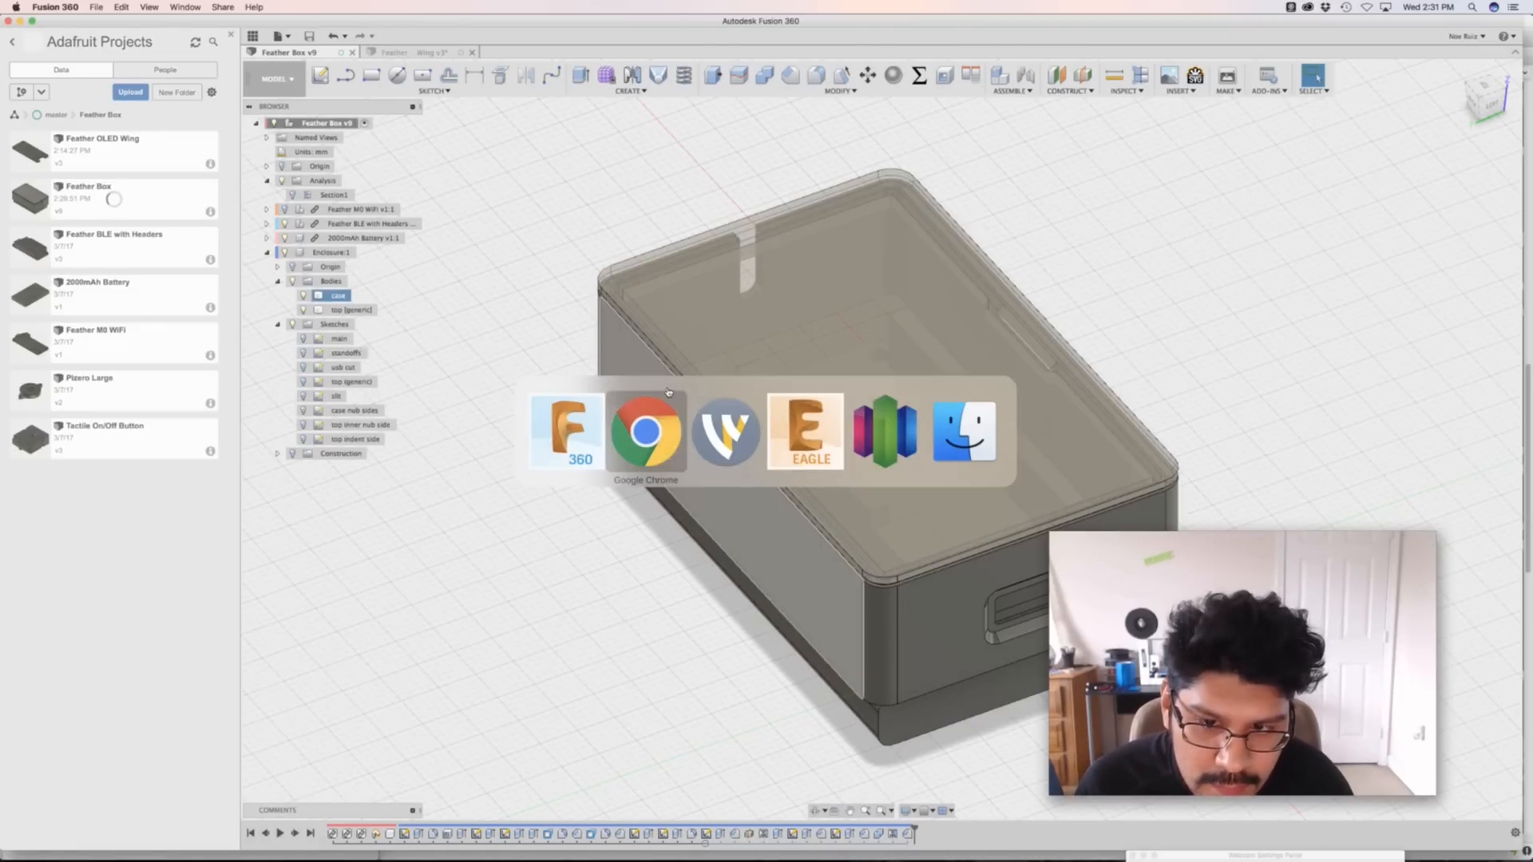
key("super+Tab")
key("super+Tab")
key("shift+super+Tab")
key("shift+super+Tab")
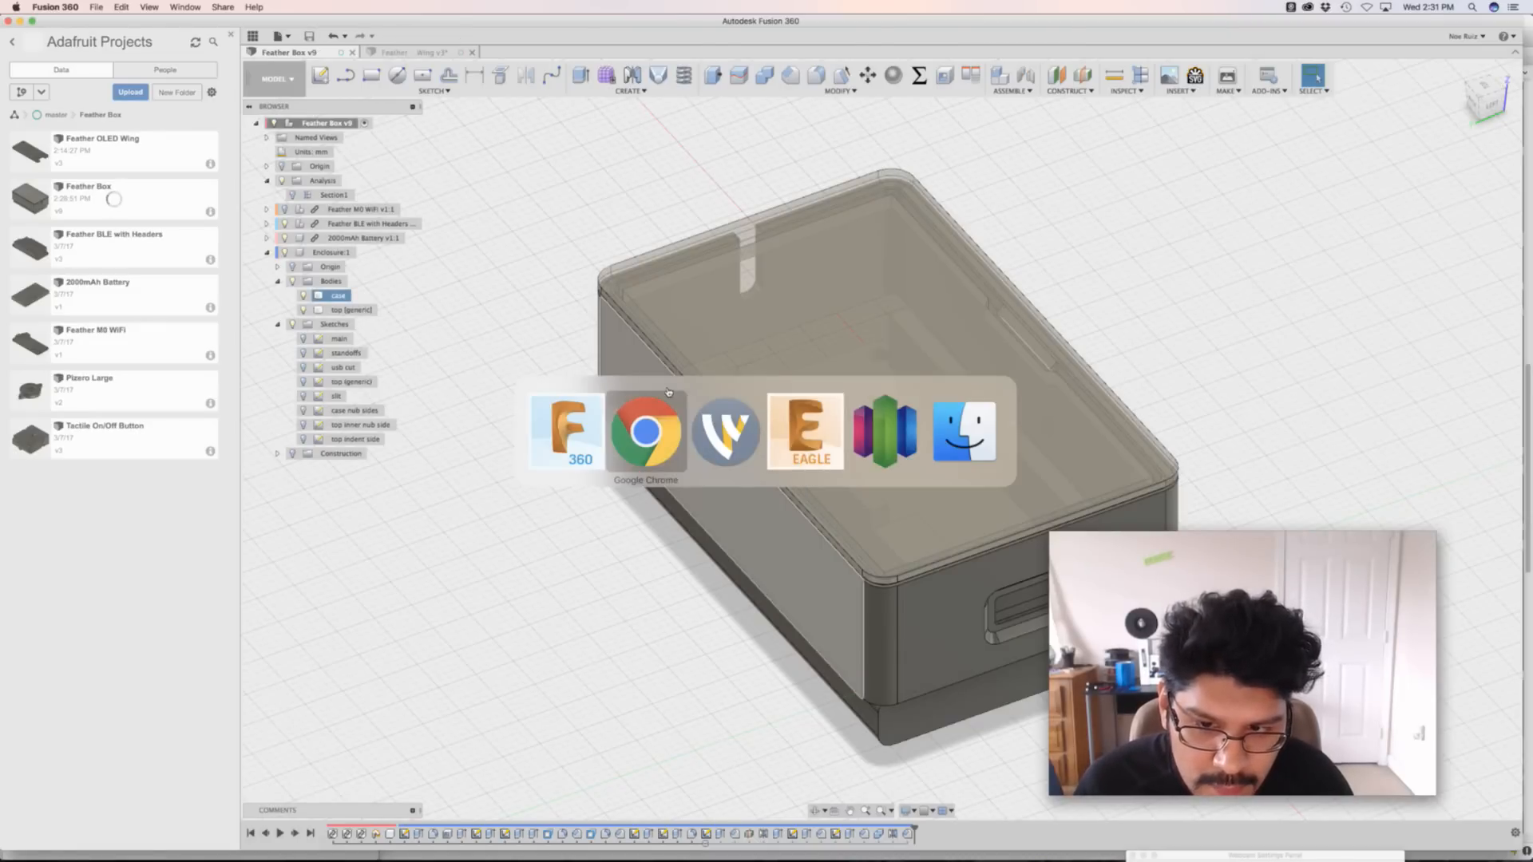
key("super+Tab")
key("super+Tab")
key("super+Tab")
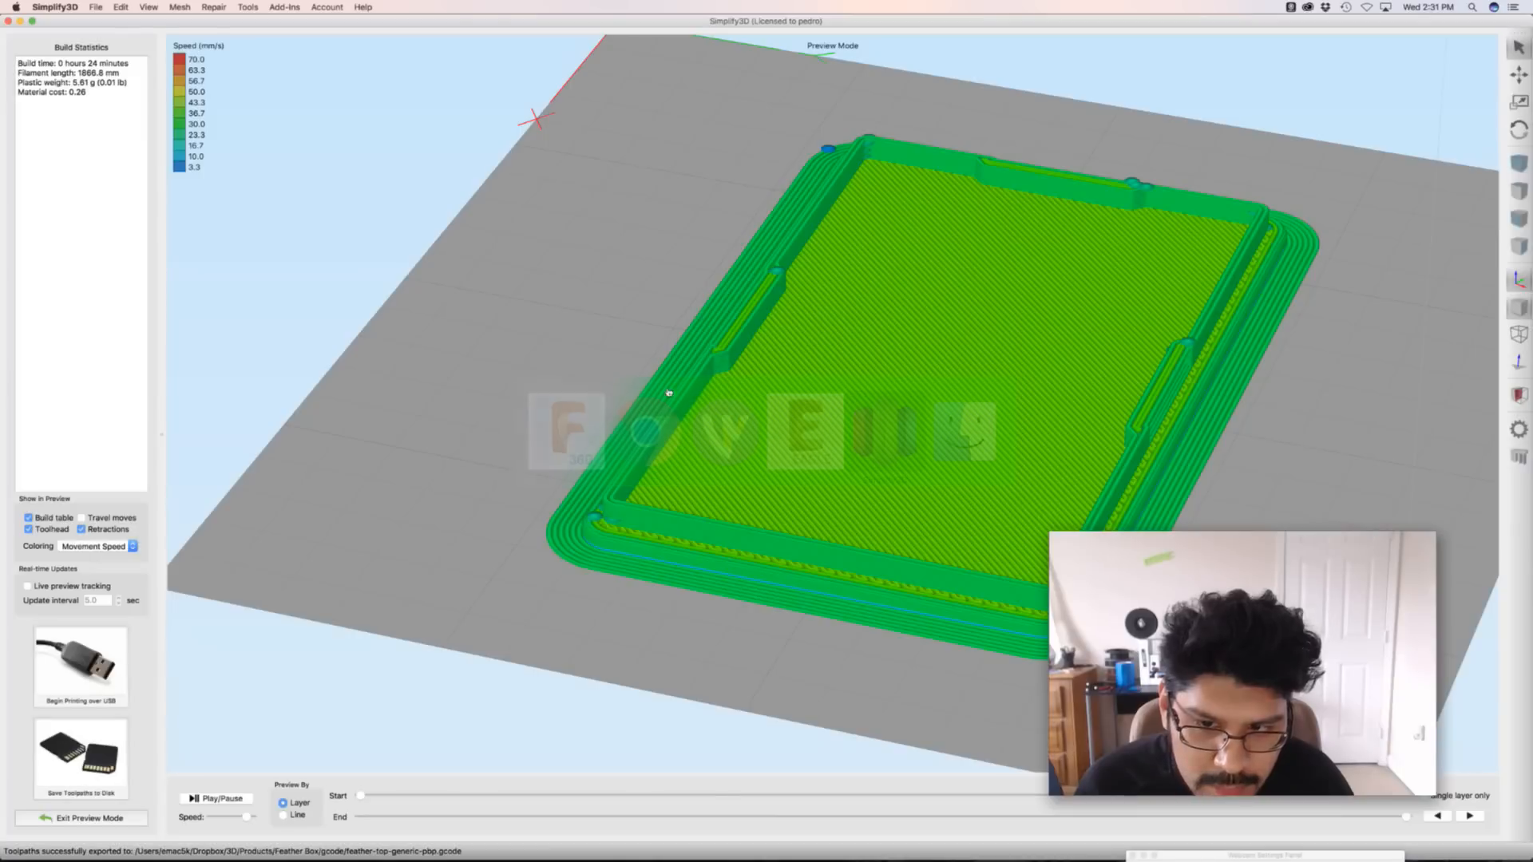
left_click(90, 818)
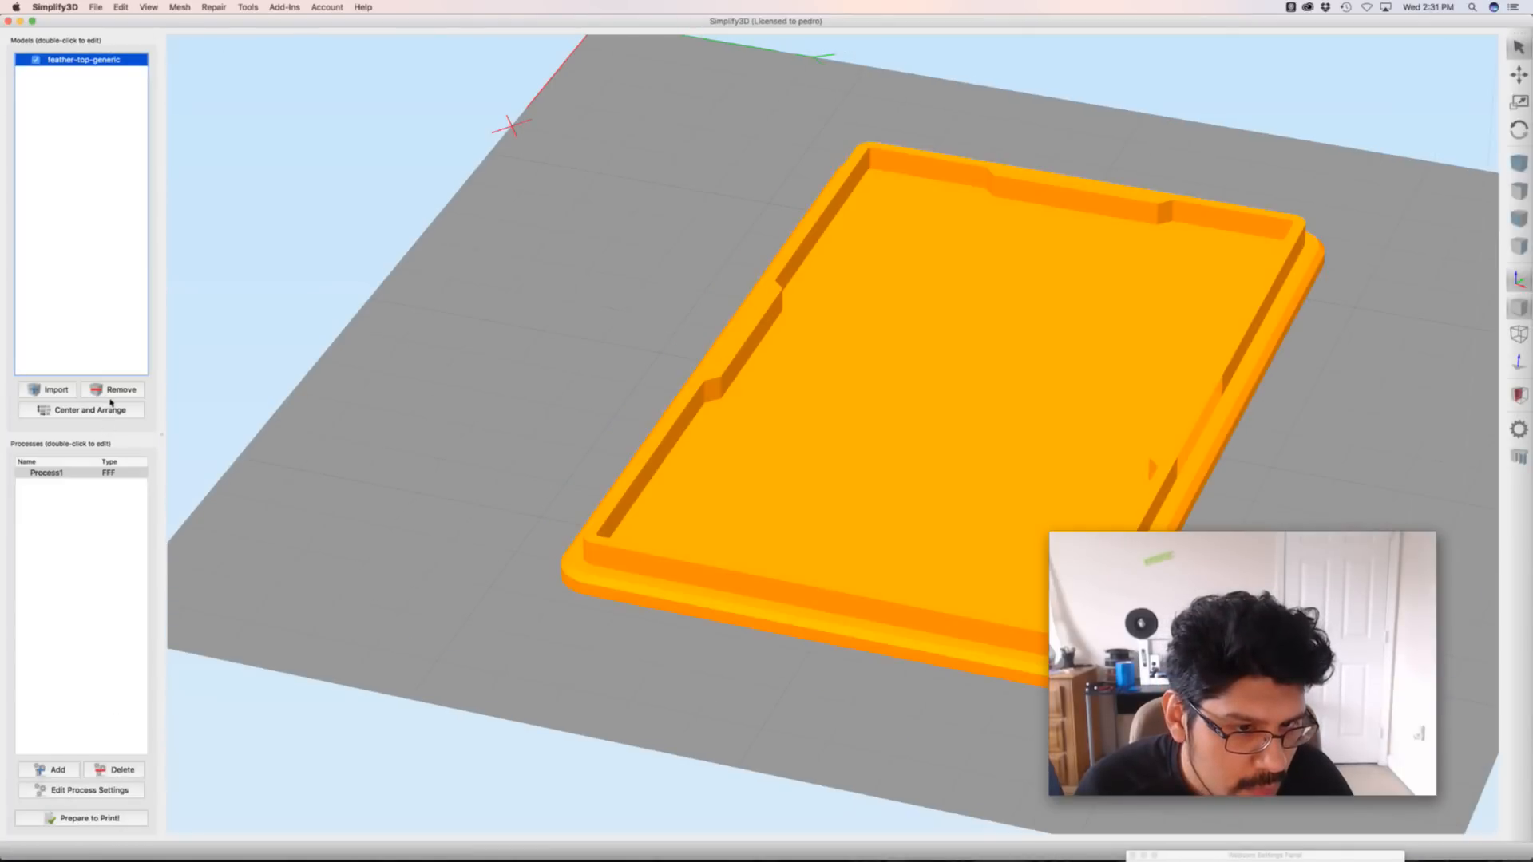
left_click(113, 391)
Import feather-top-generic.stl from the stls folder and place the lid's surface on the bed
key("super+i")
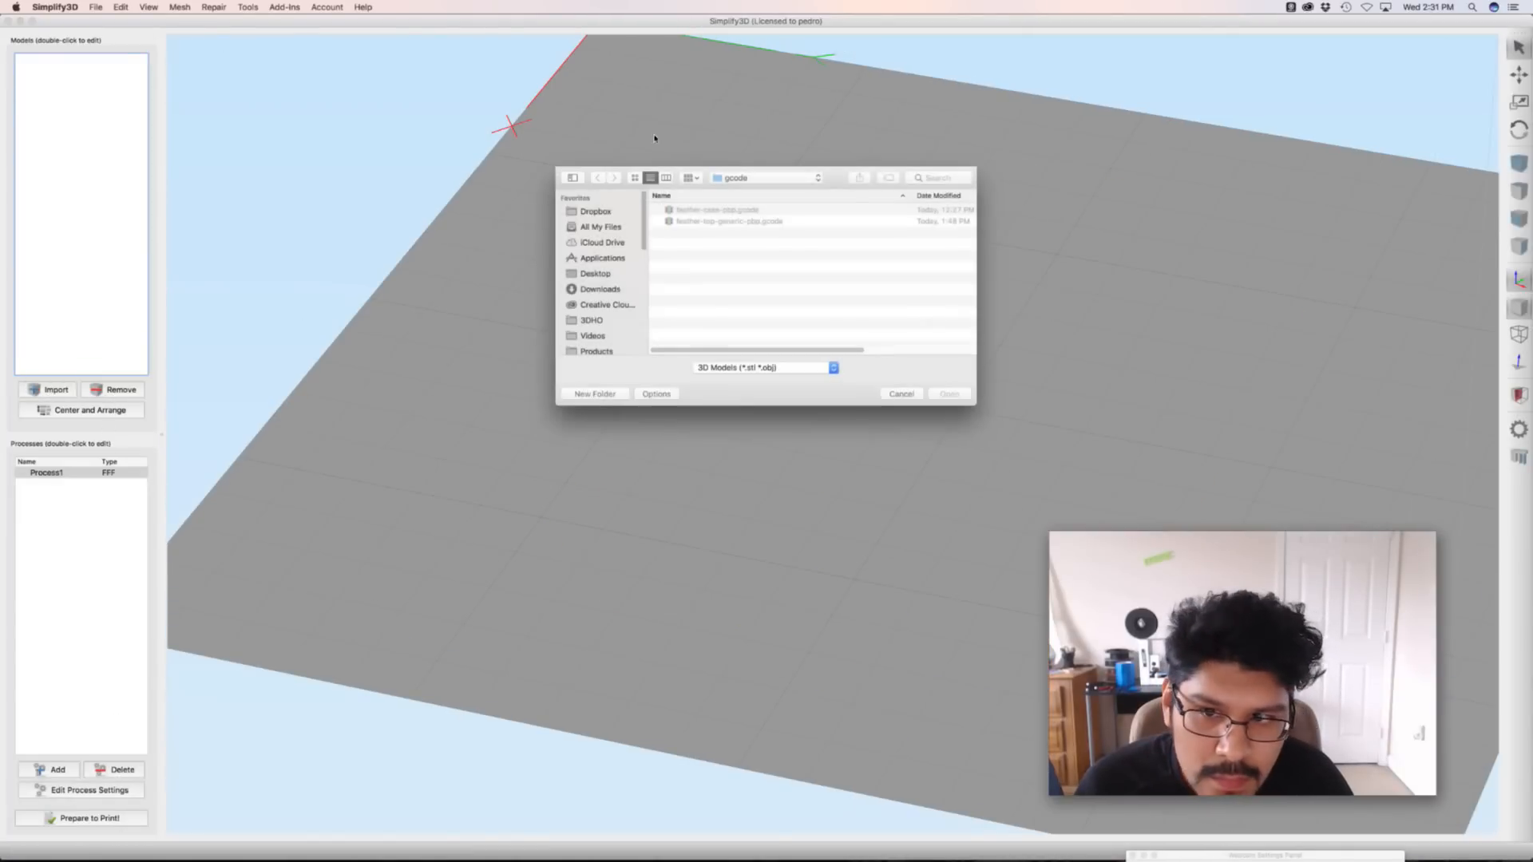
left_click(738, 178)
left_click(753, 301)
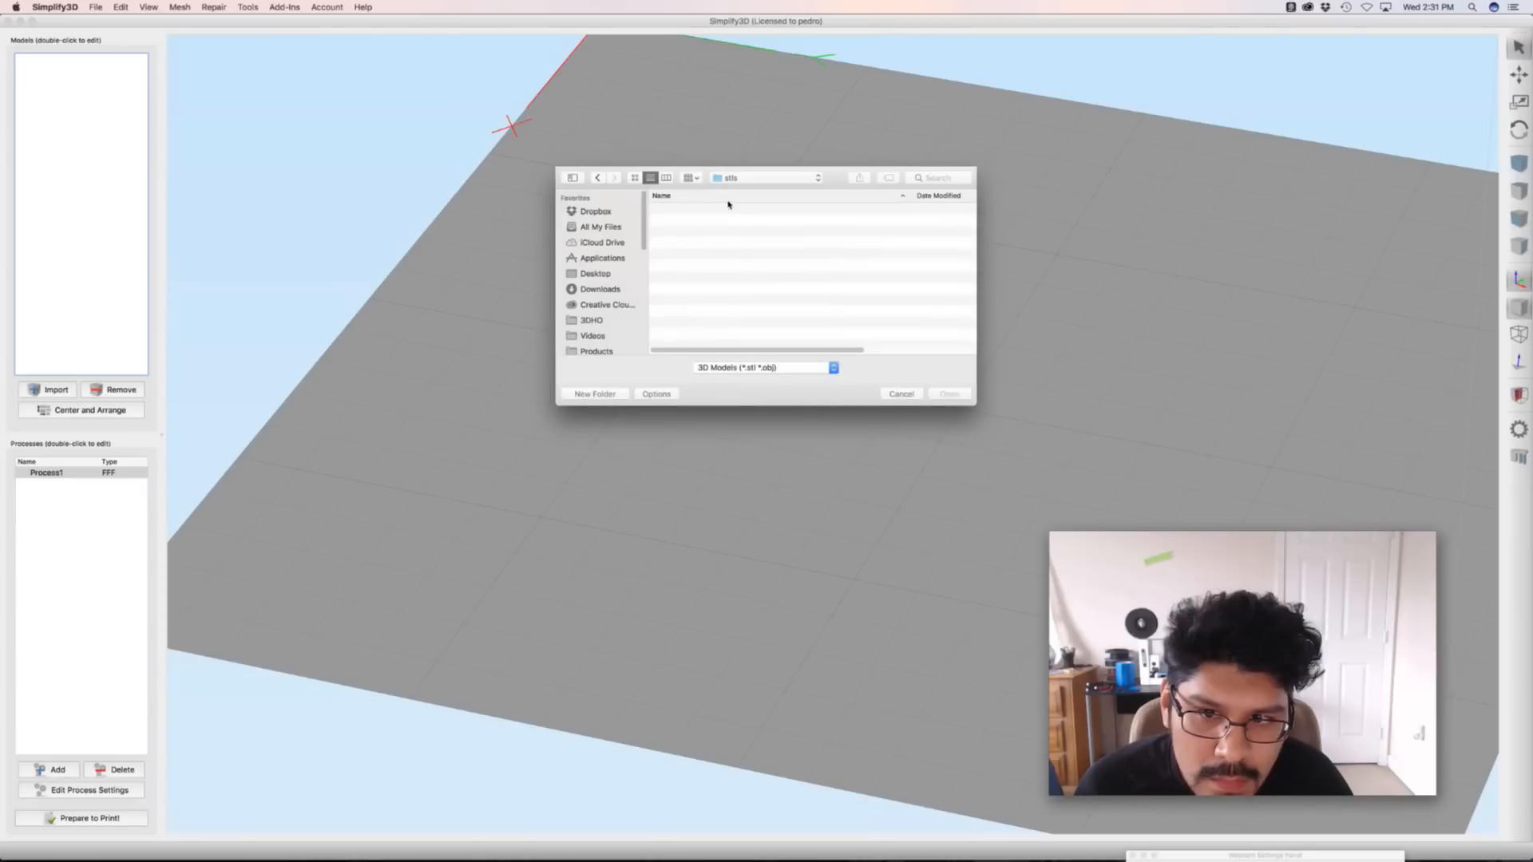
key("super+Tab")
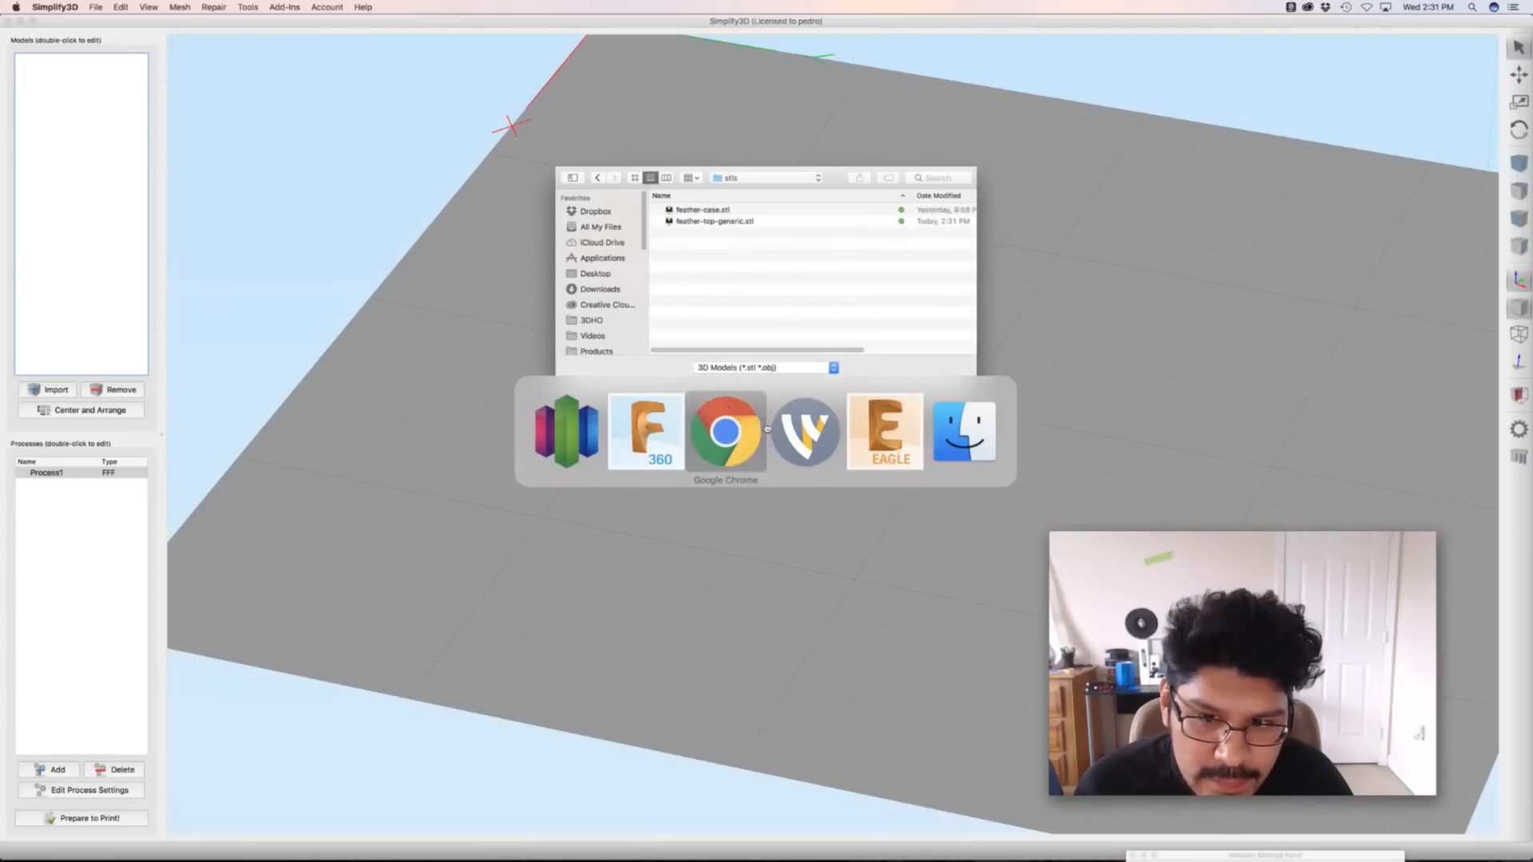
key("super+Tab")
double_click(715, 221)
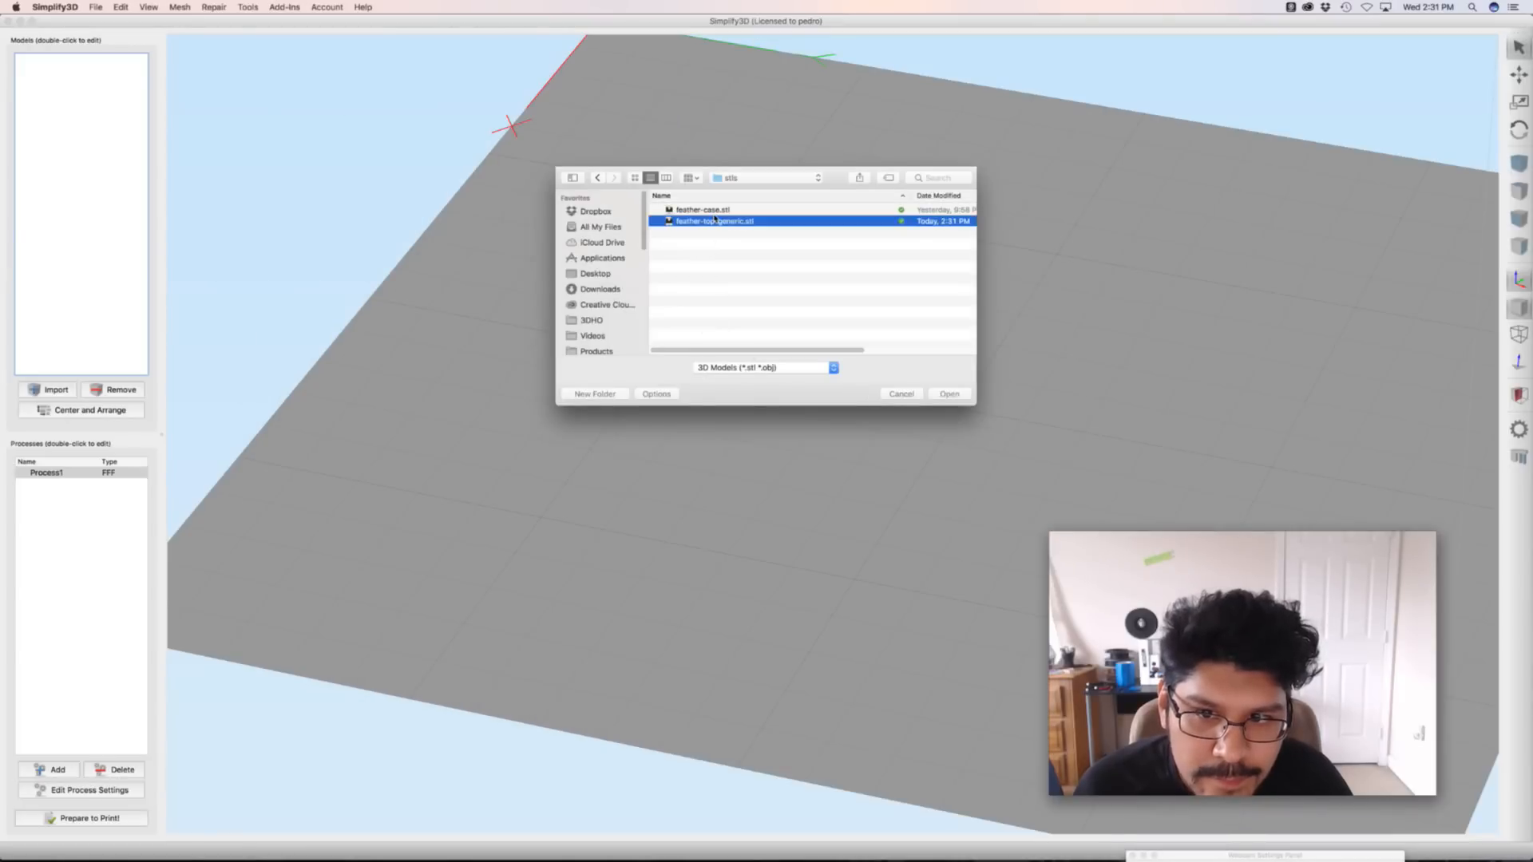
left_click(797, 455)
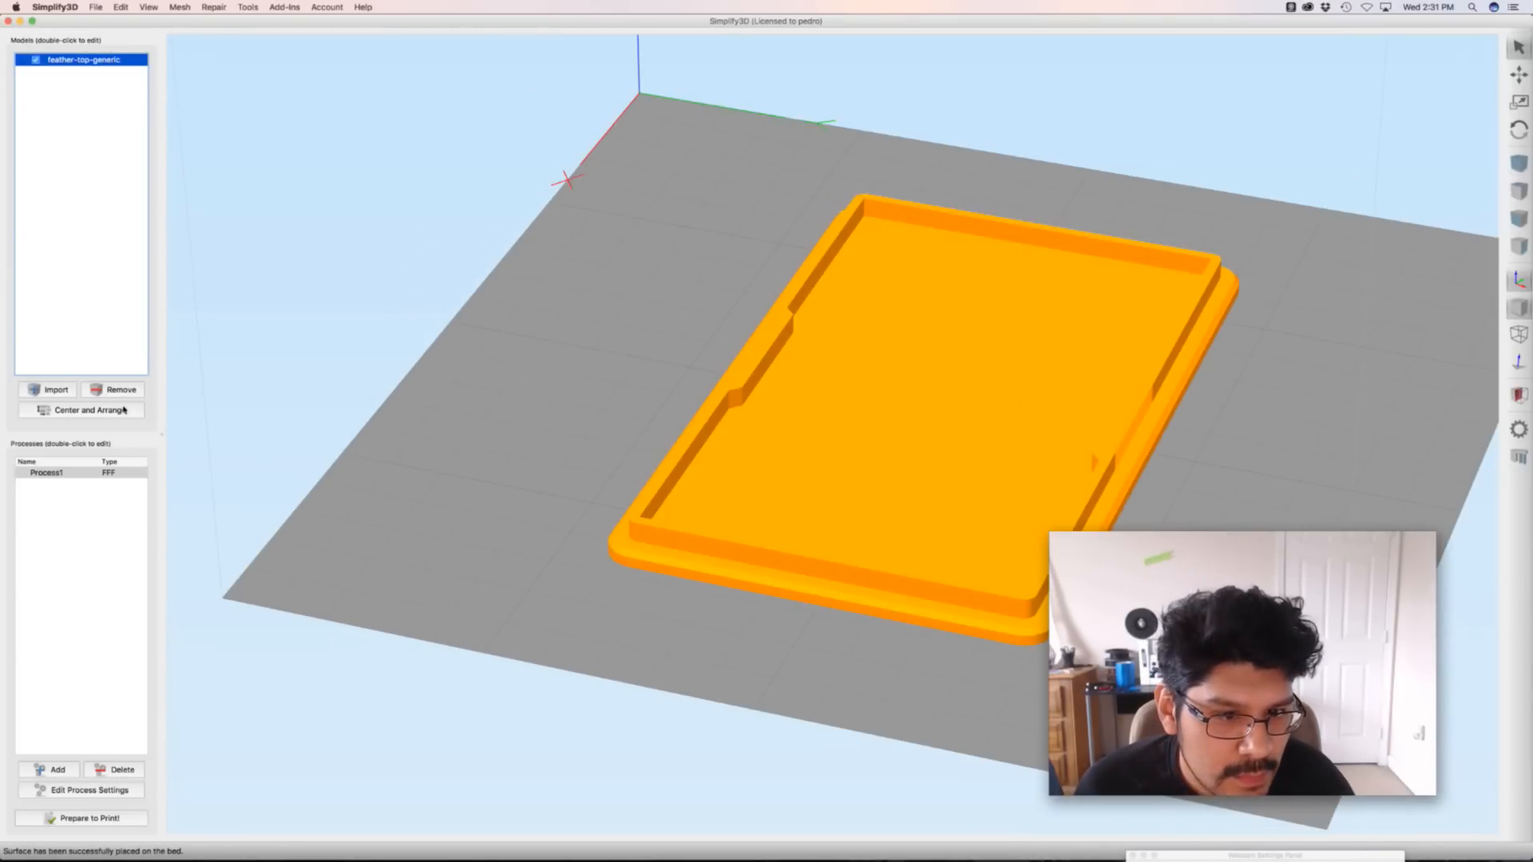
Prepare the lid for printing and inspect its sliced toolpath preview up close around the lip
scroll(448, 418, "up", 3)
scroll(448, 417, "down", 6)
left_click_drag(448, 418, 579, 540)
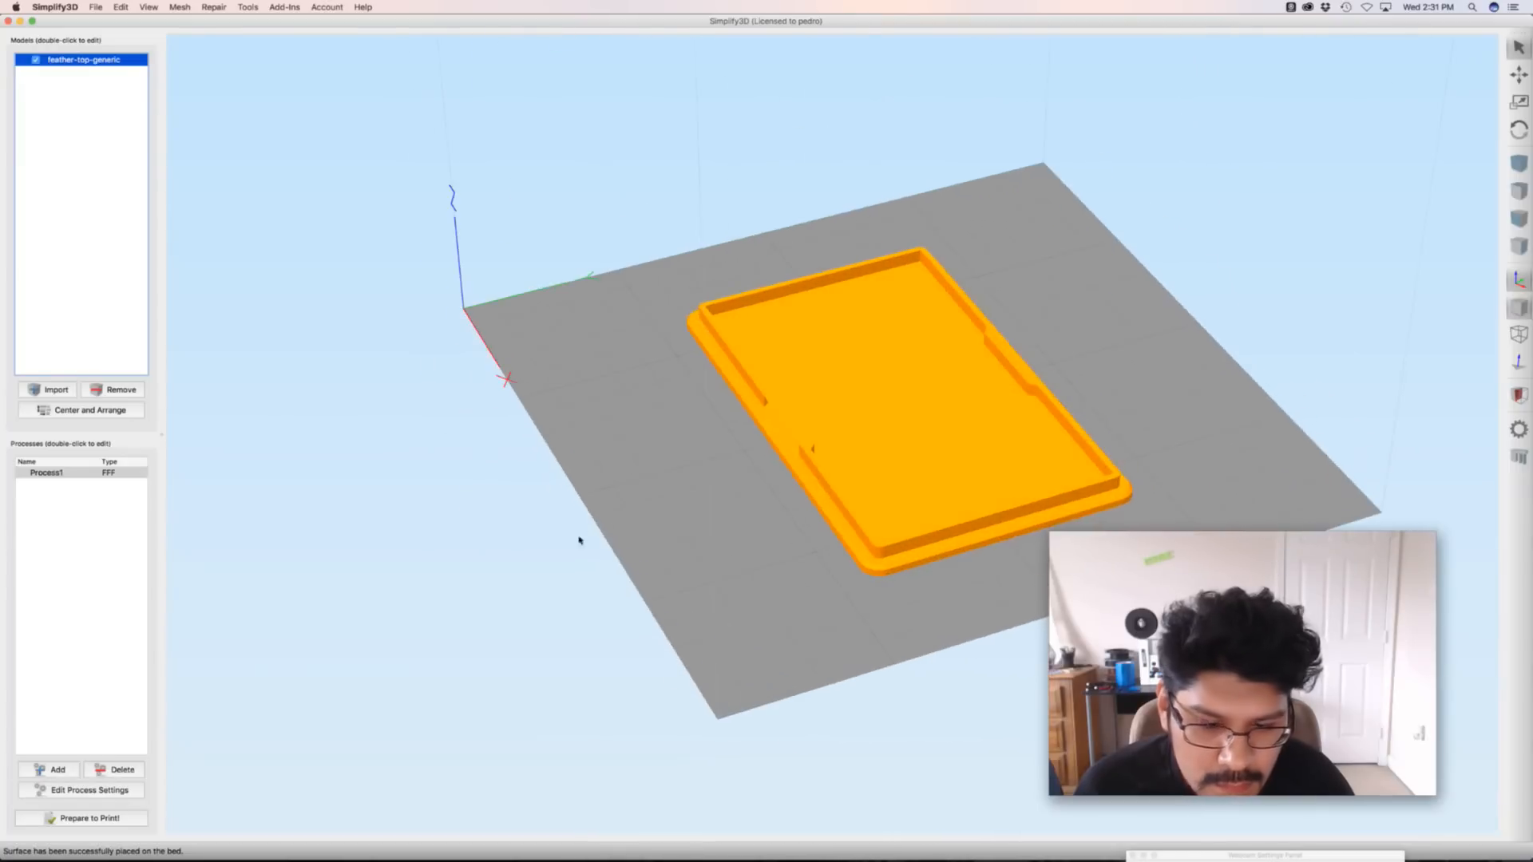
left_click(129, 818)
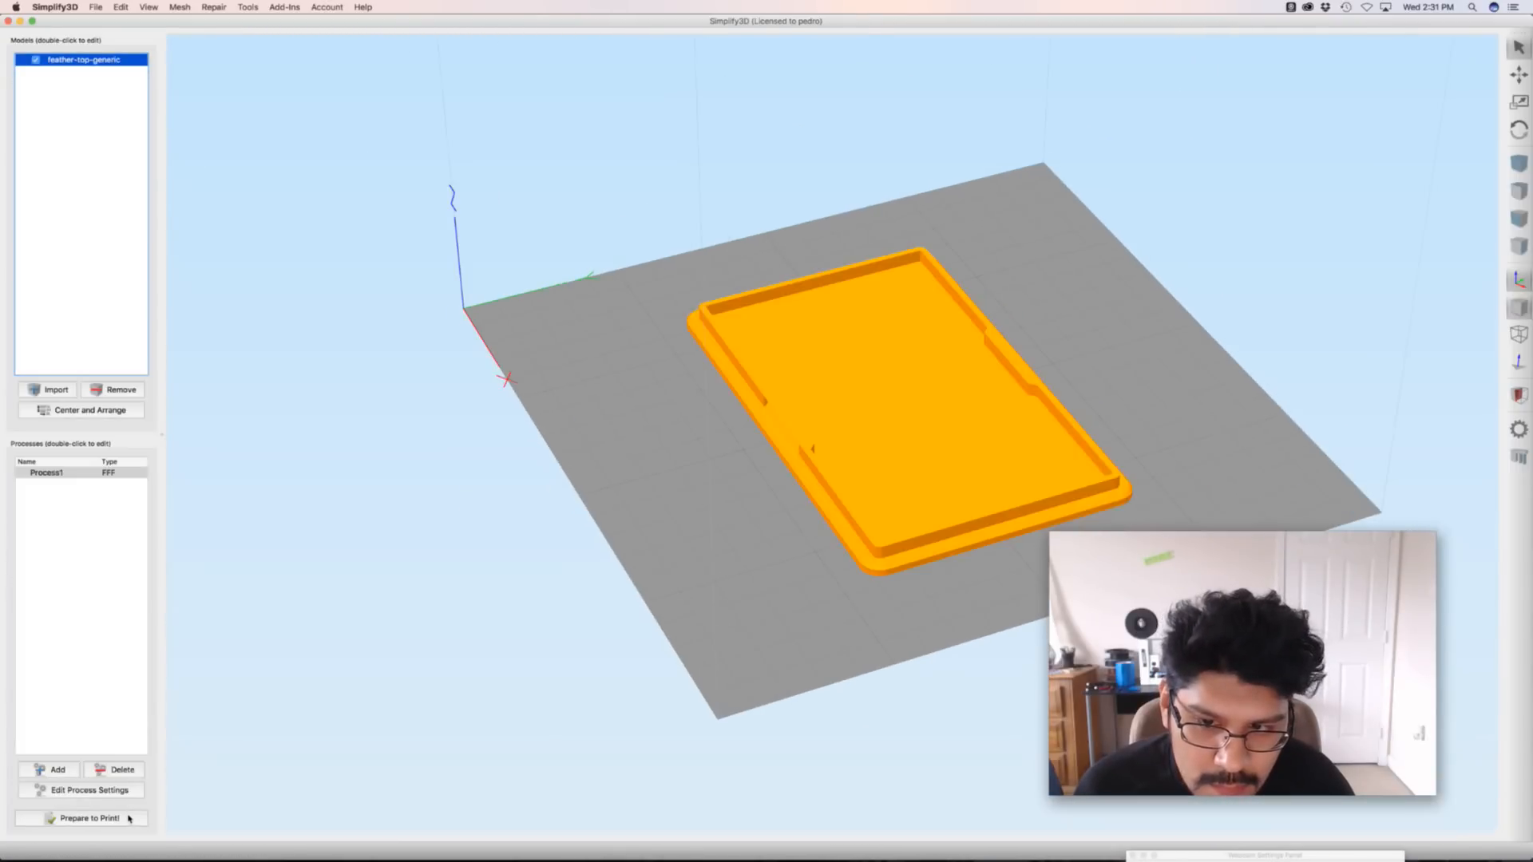
left_click_drag(574, 488, 685, 527)
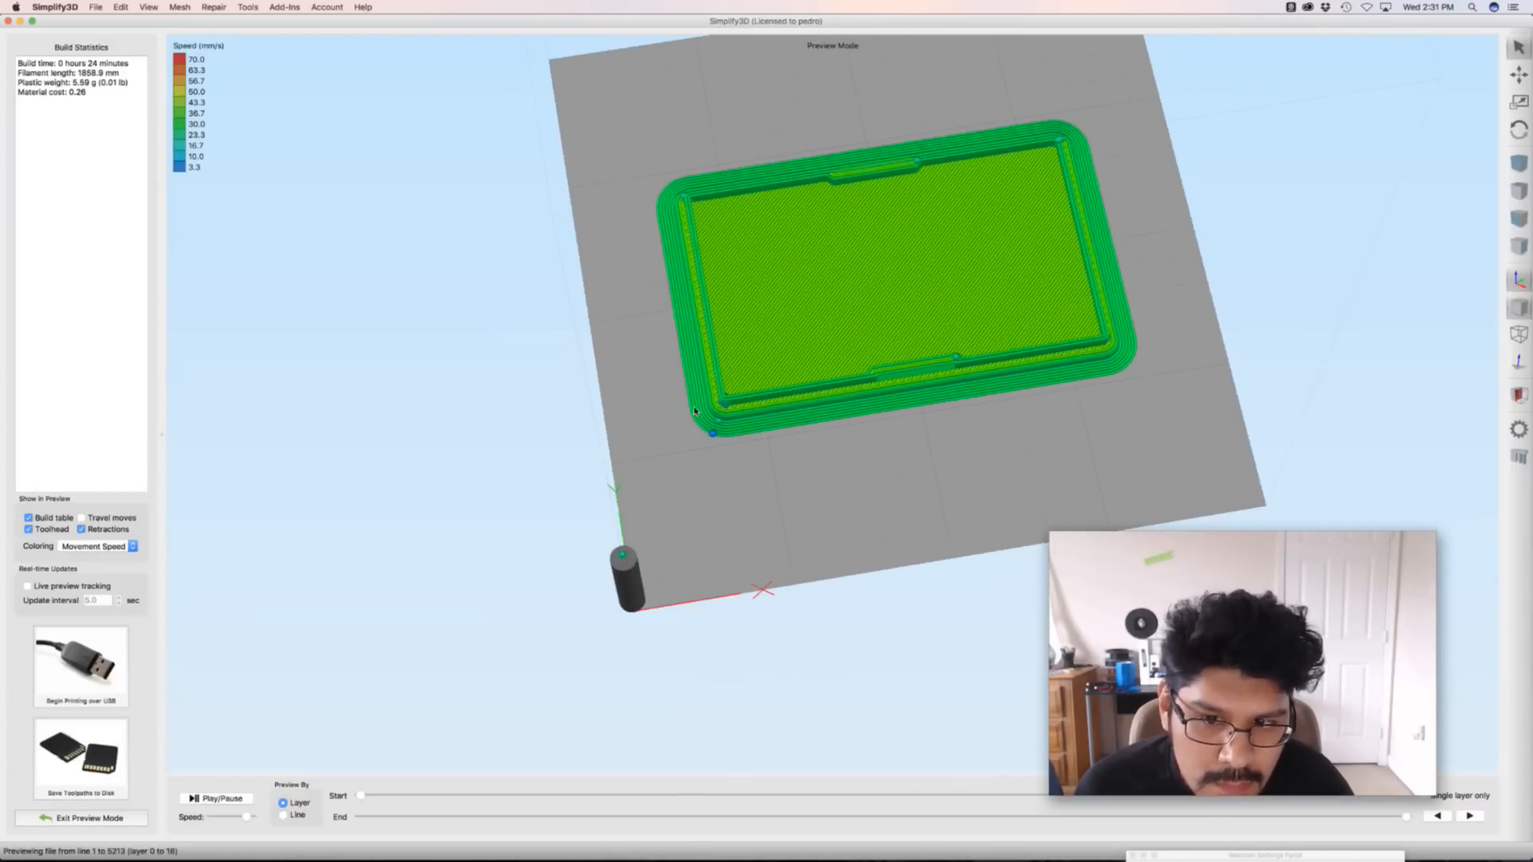
scroll(586, 371, "down", 3)
scroll(585, 370, "up", 10)
left_click_drag(231, 341, 511, 447)
Save the lid's toolpaths to disk as feather-top-generic-pbp.gcode in the gcode folder, replacing the existing file
left_click(80, 754)
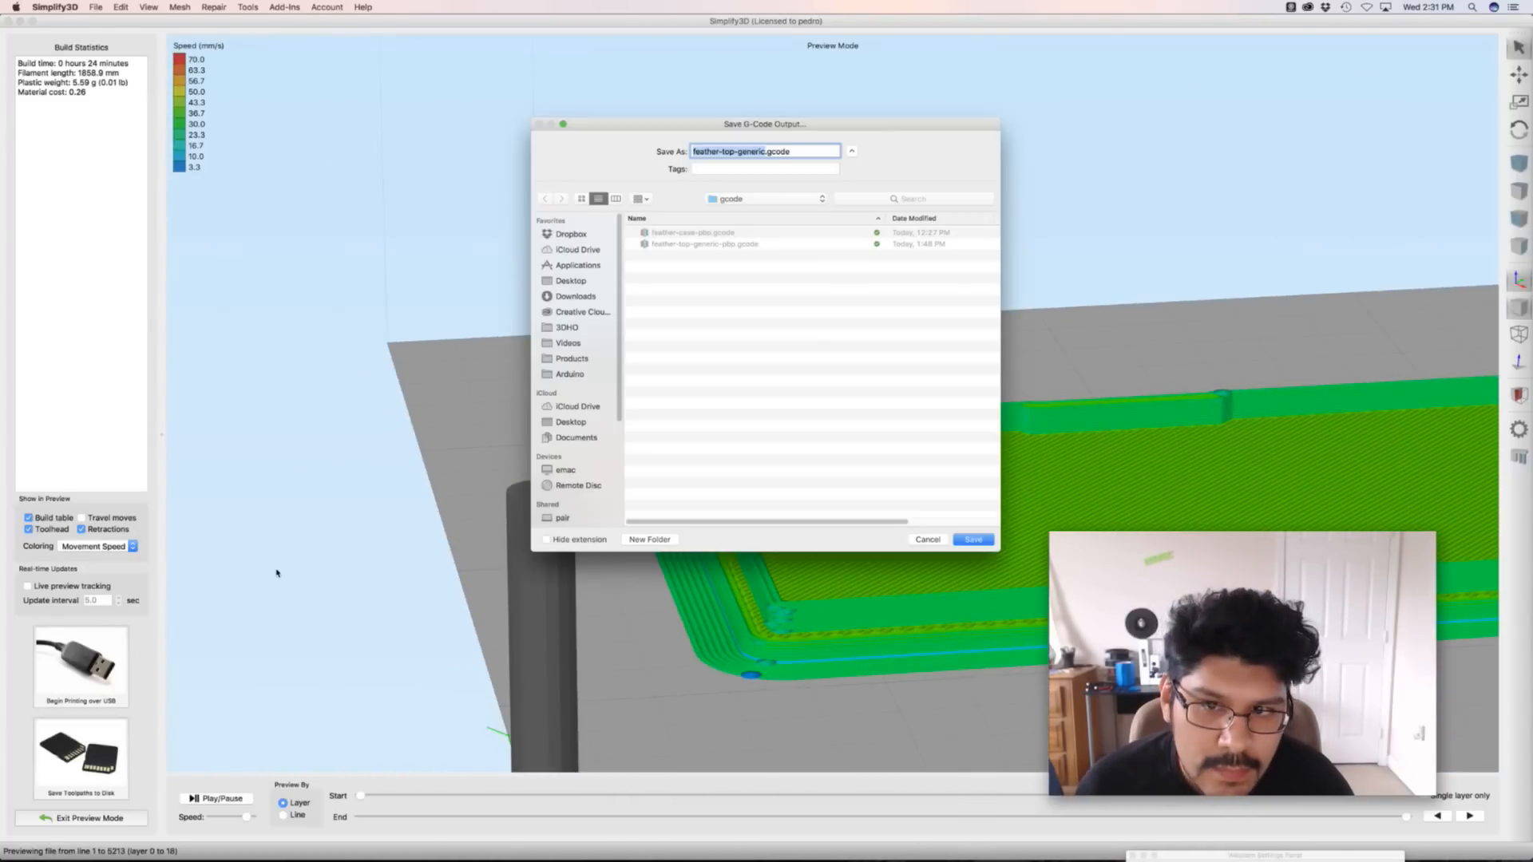
key("Right")
left_click(672, 240)
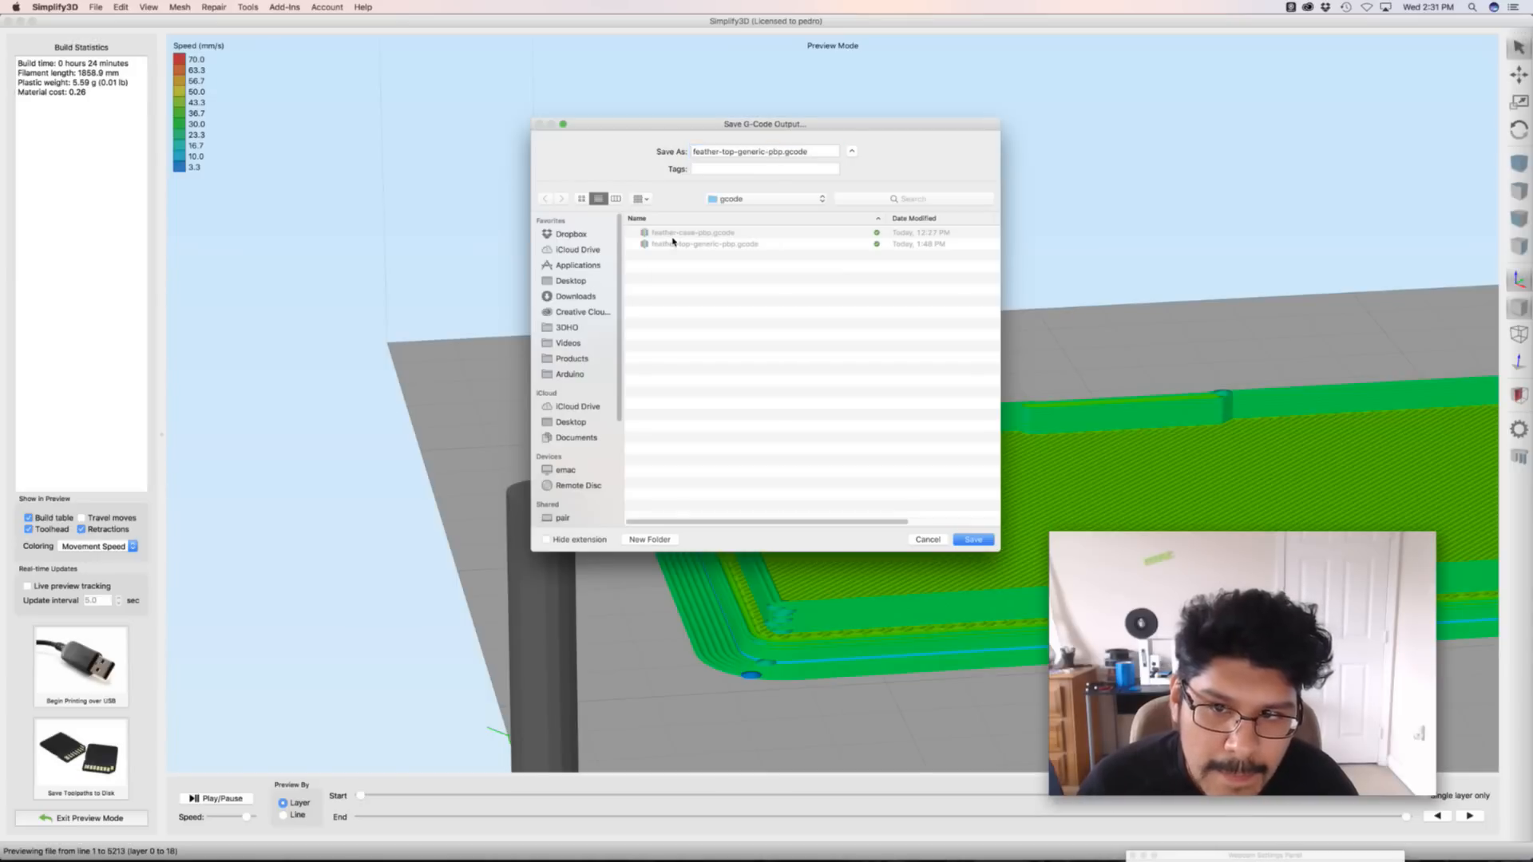
left_click(974, 540)
left_click(853, 199)
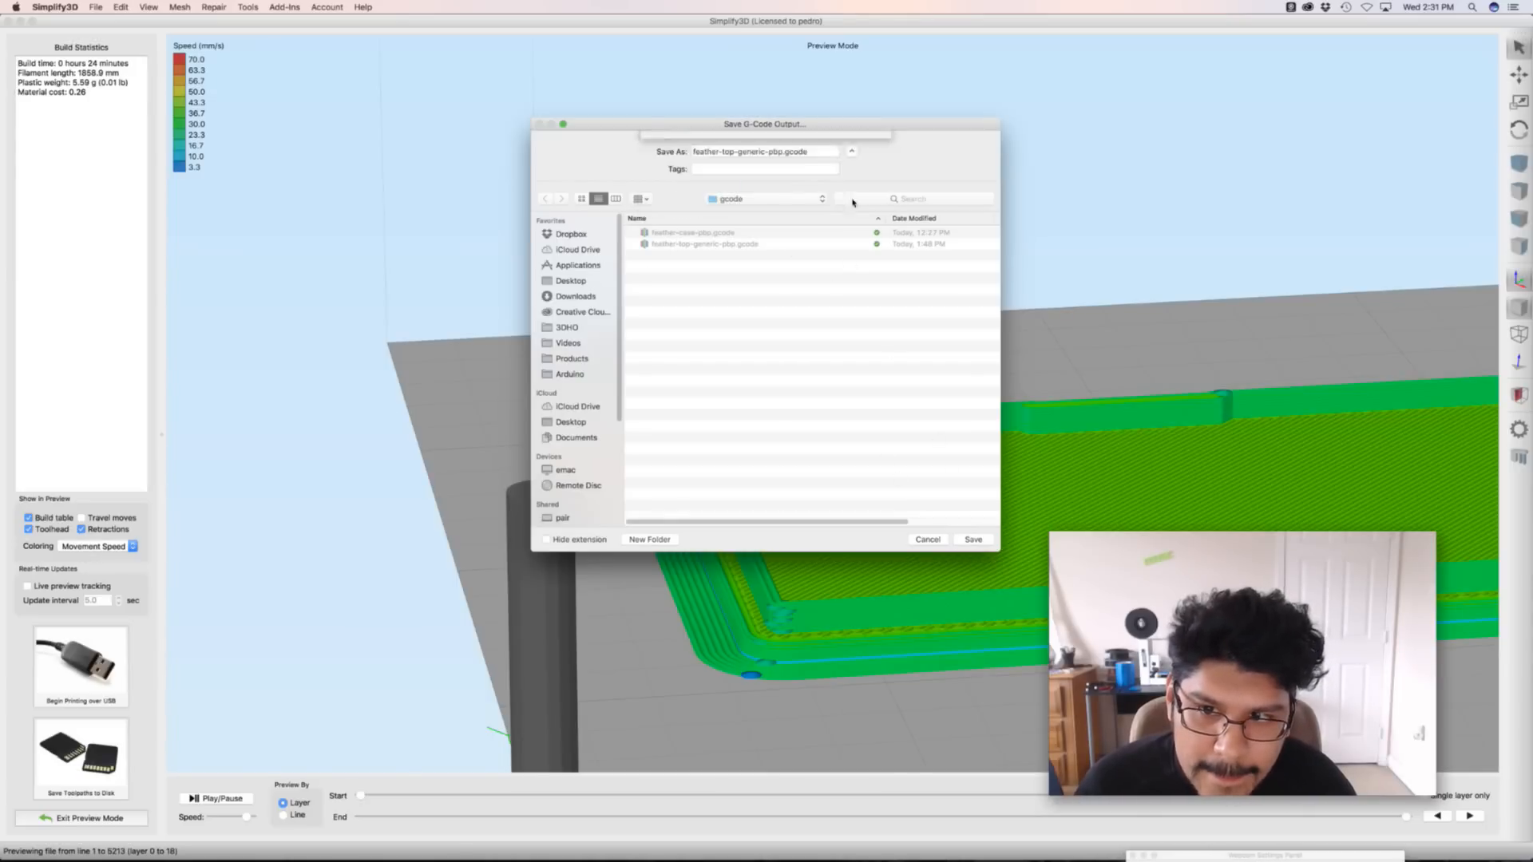
Switch to OctoPrint in Chrome and upload feather-top-generic-pbp.gcode to the Printrbot Play
key("super+Tab")
key("super+Tab")
key("super+Tab")
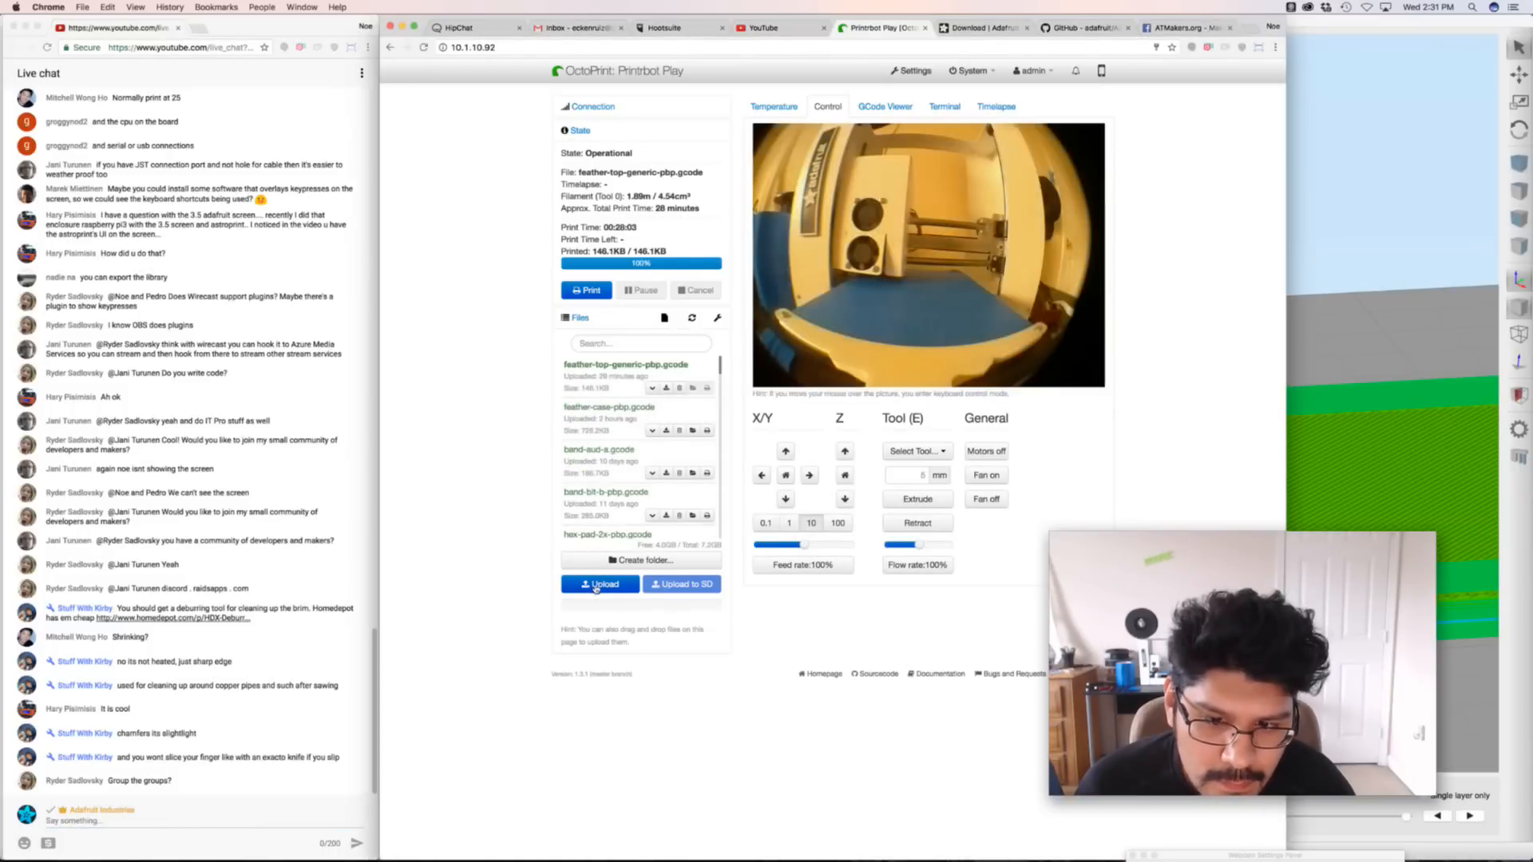
left_click(601, 591)
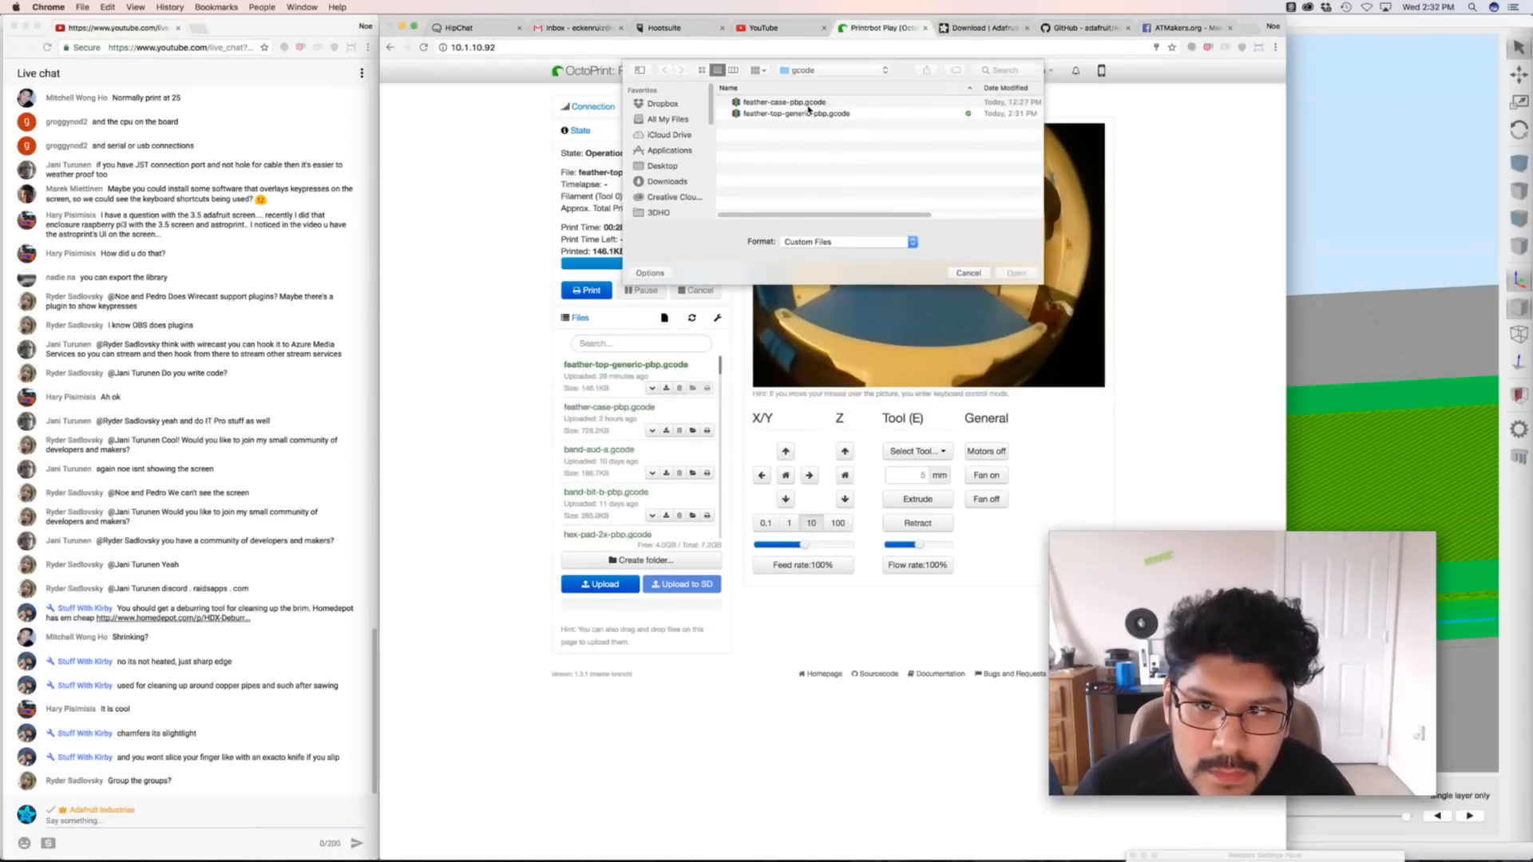
left_click(822, 114)
left_click(810, 103)
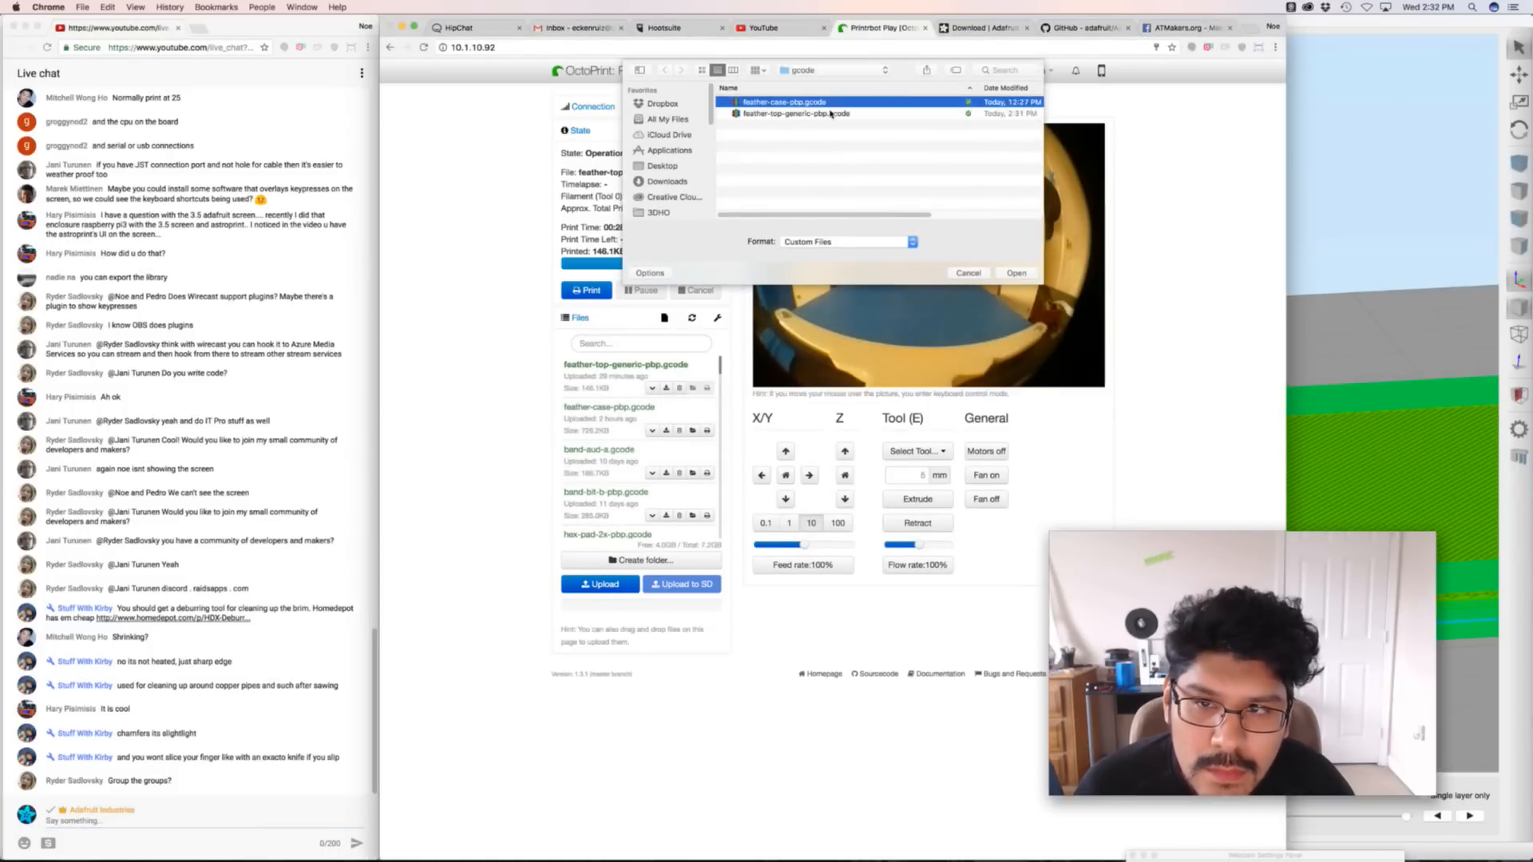
double_click(830, 114)
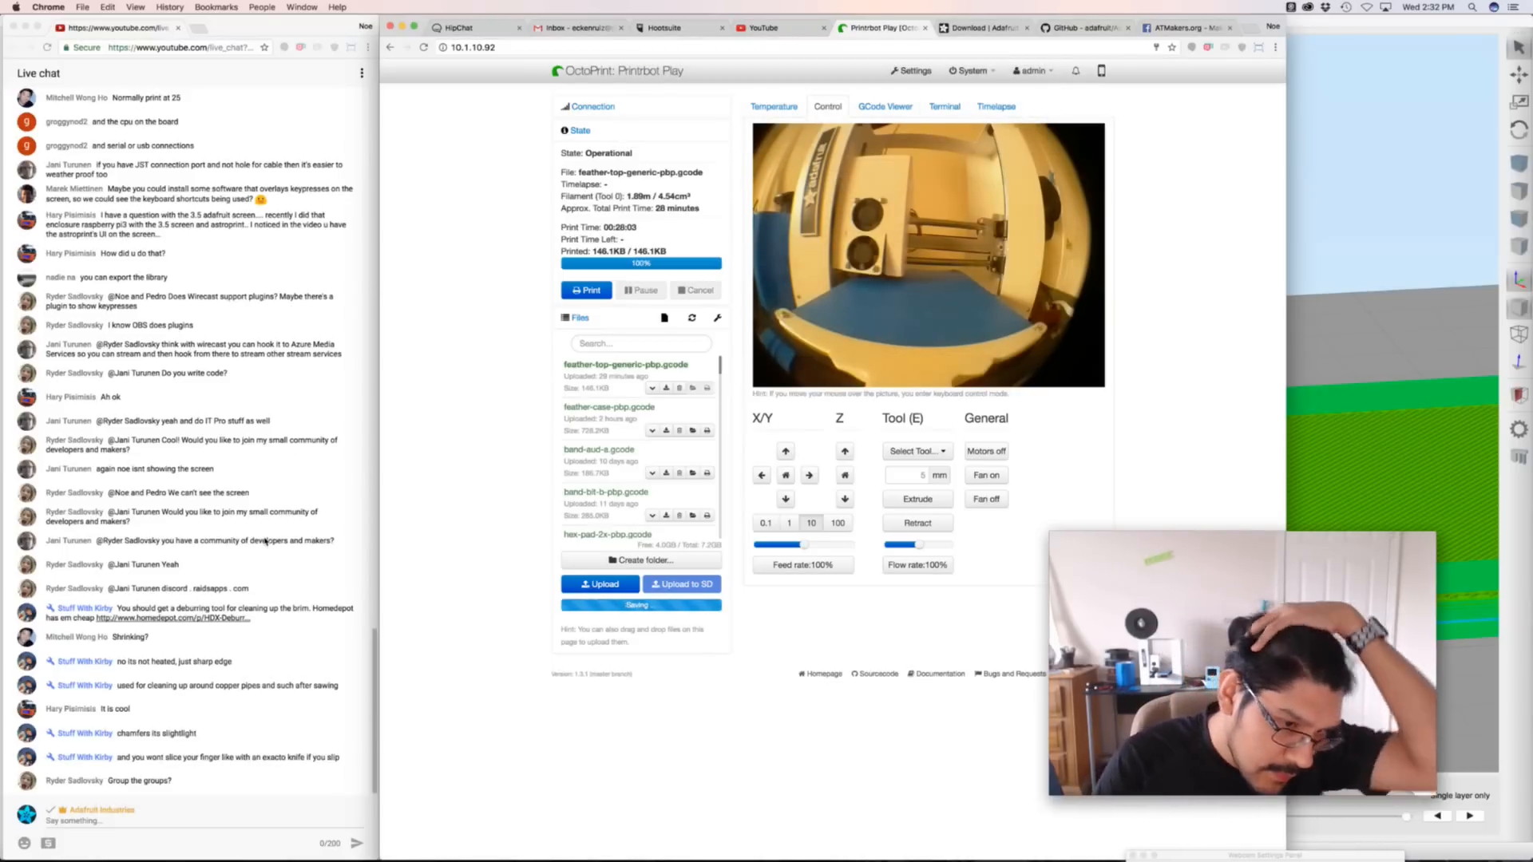
left_click(217, 704)
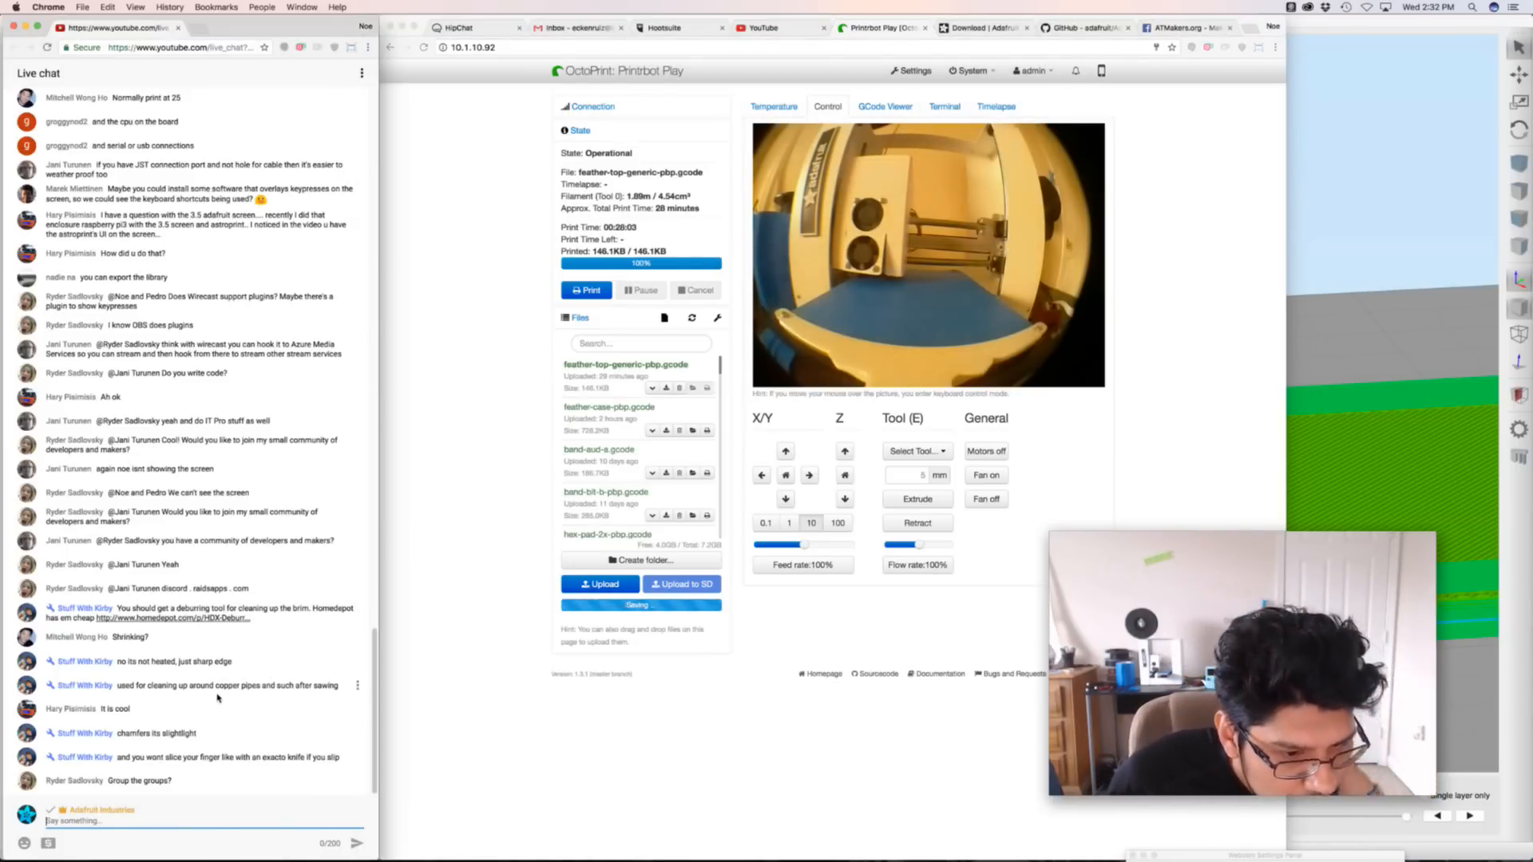
scroll(219, 696, "up", 3)
scroll(220, 695, "down", 3)
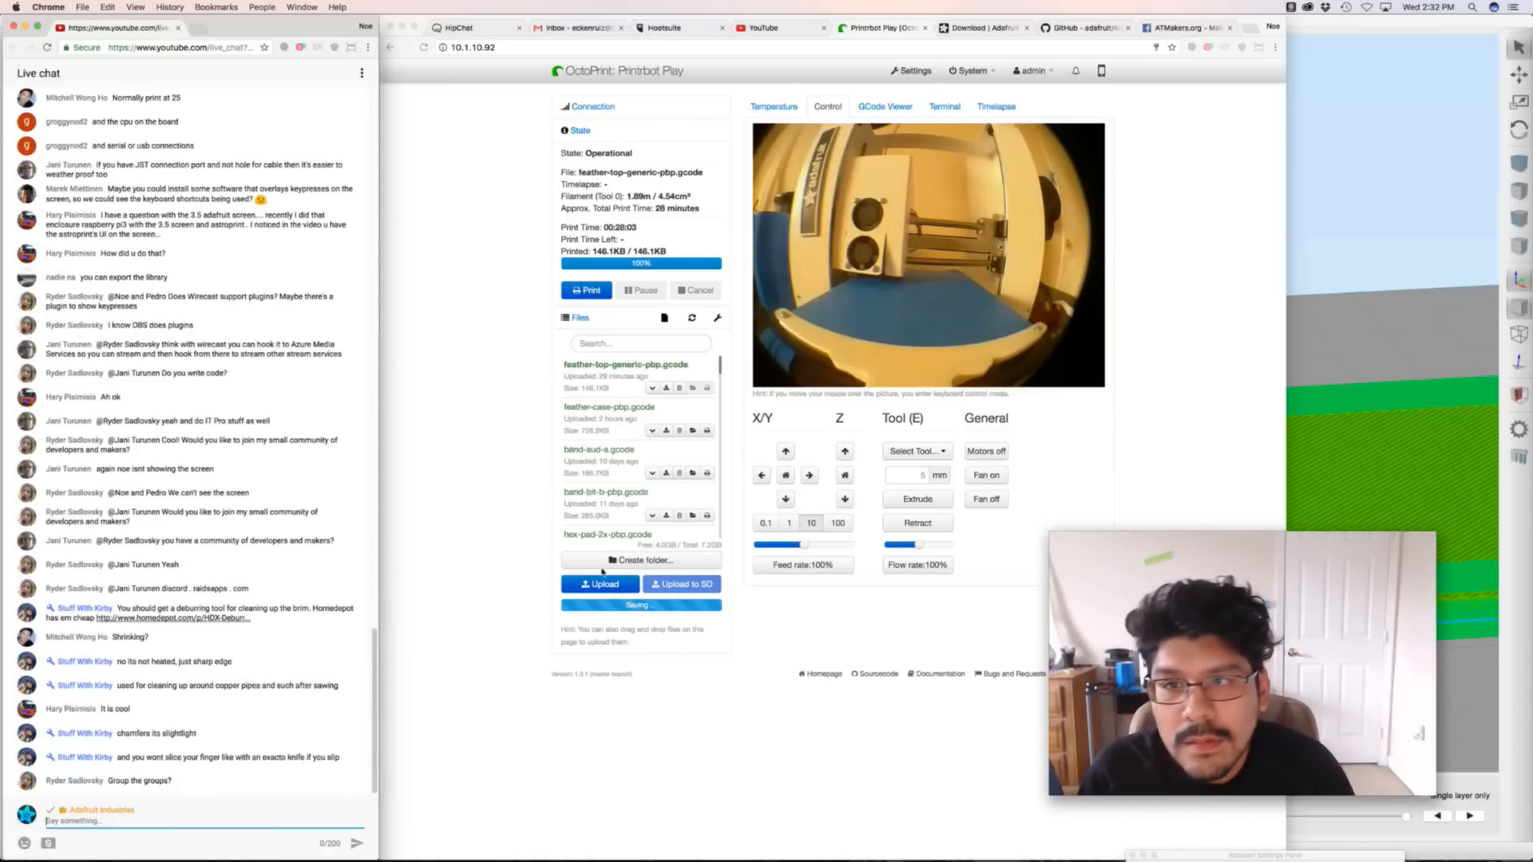
Switch to Fusion 360 and bring up the Feather OLED Wing design
key("super+Tab")
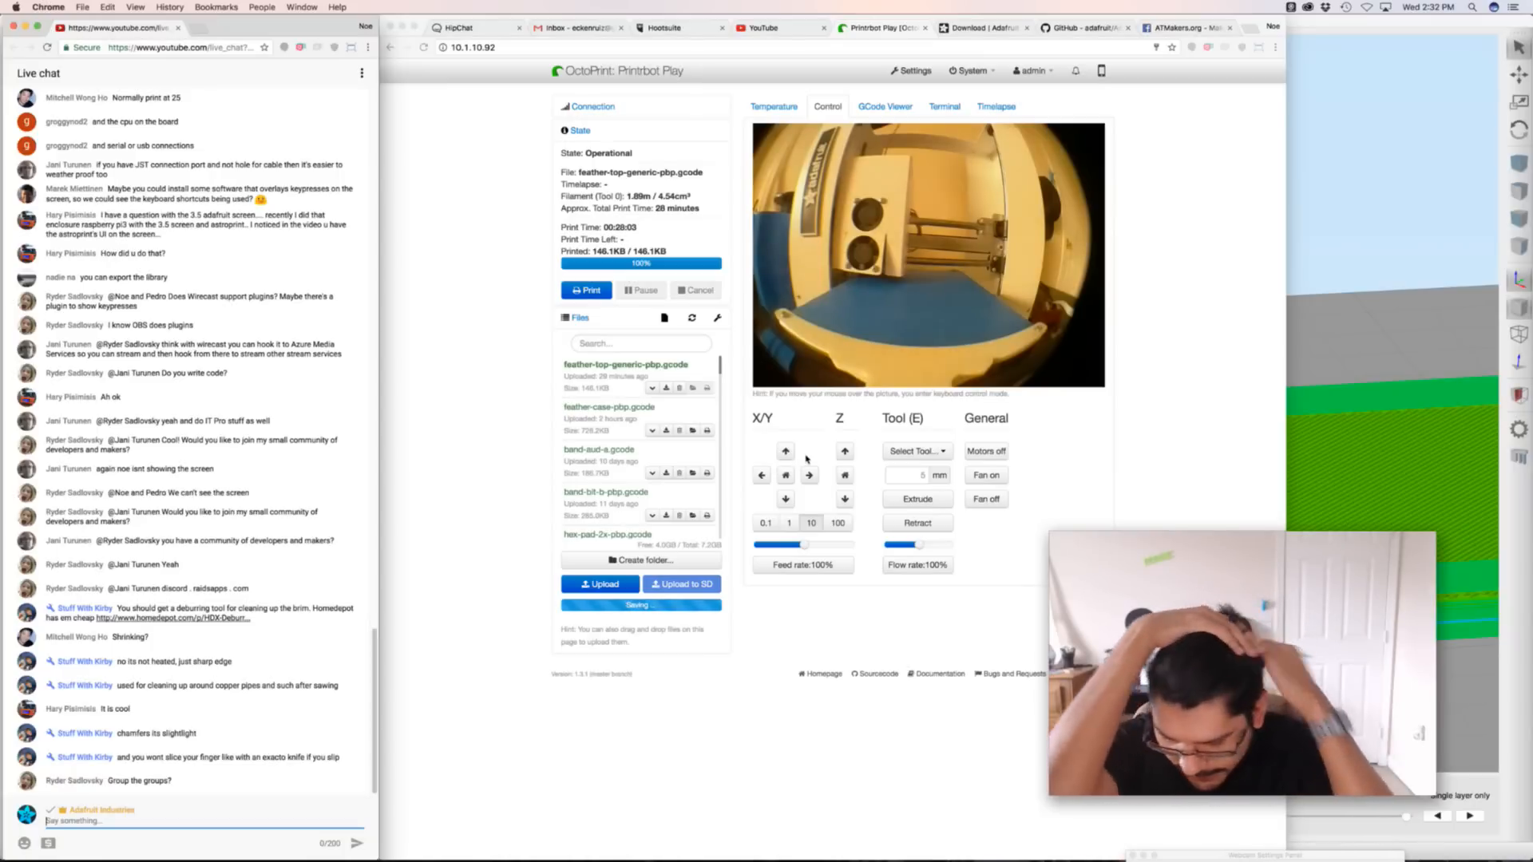
key("super+Tab")
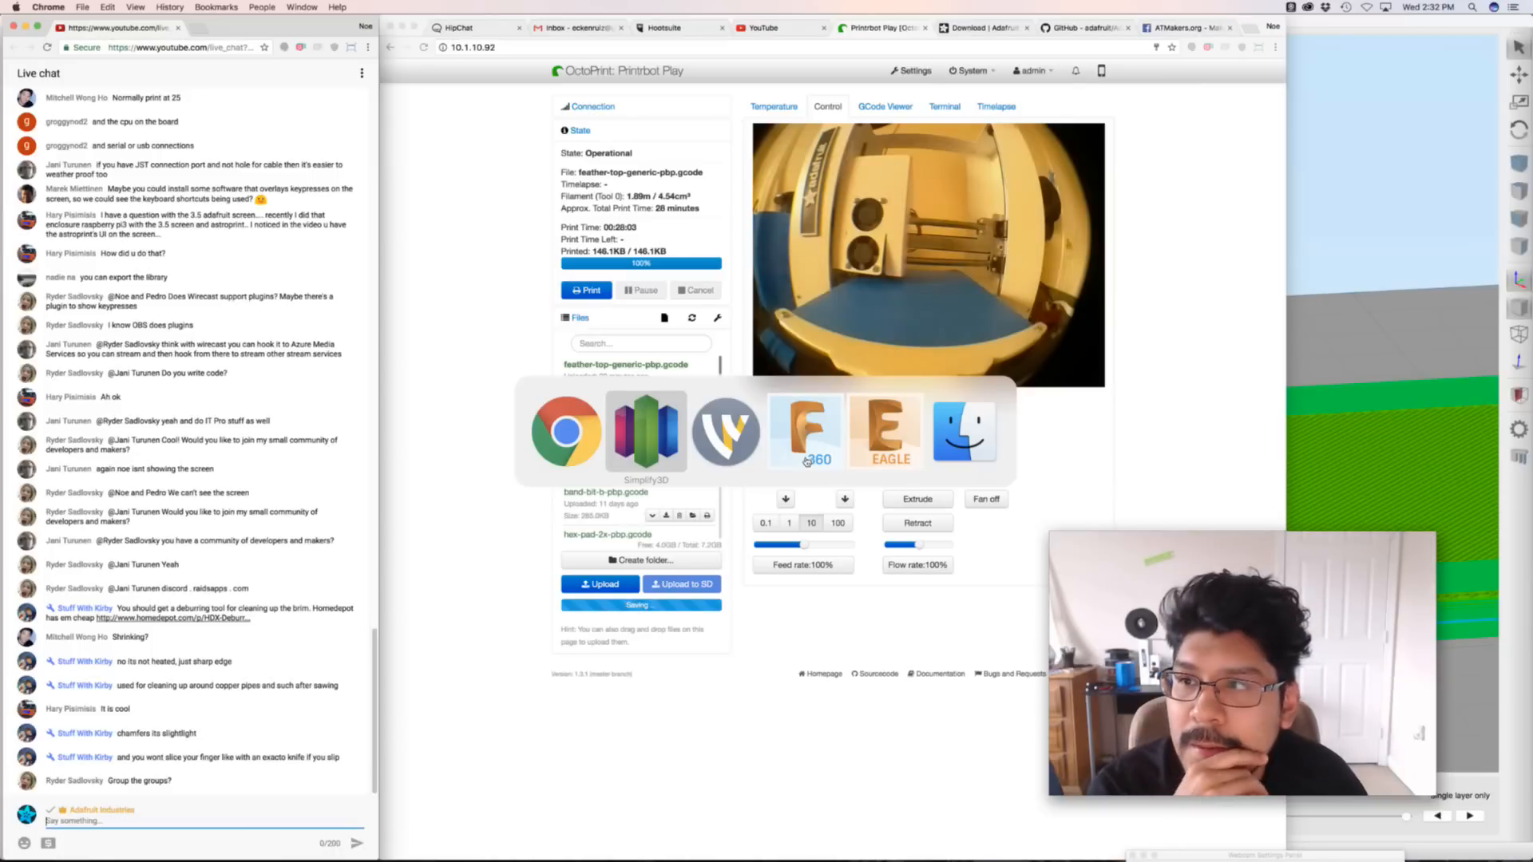
key("super+Tab")
key("super+Tab")
key("super+Tab")
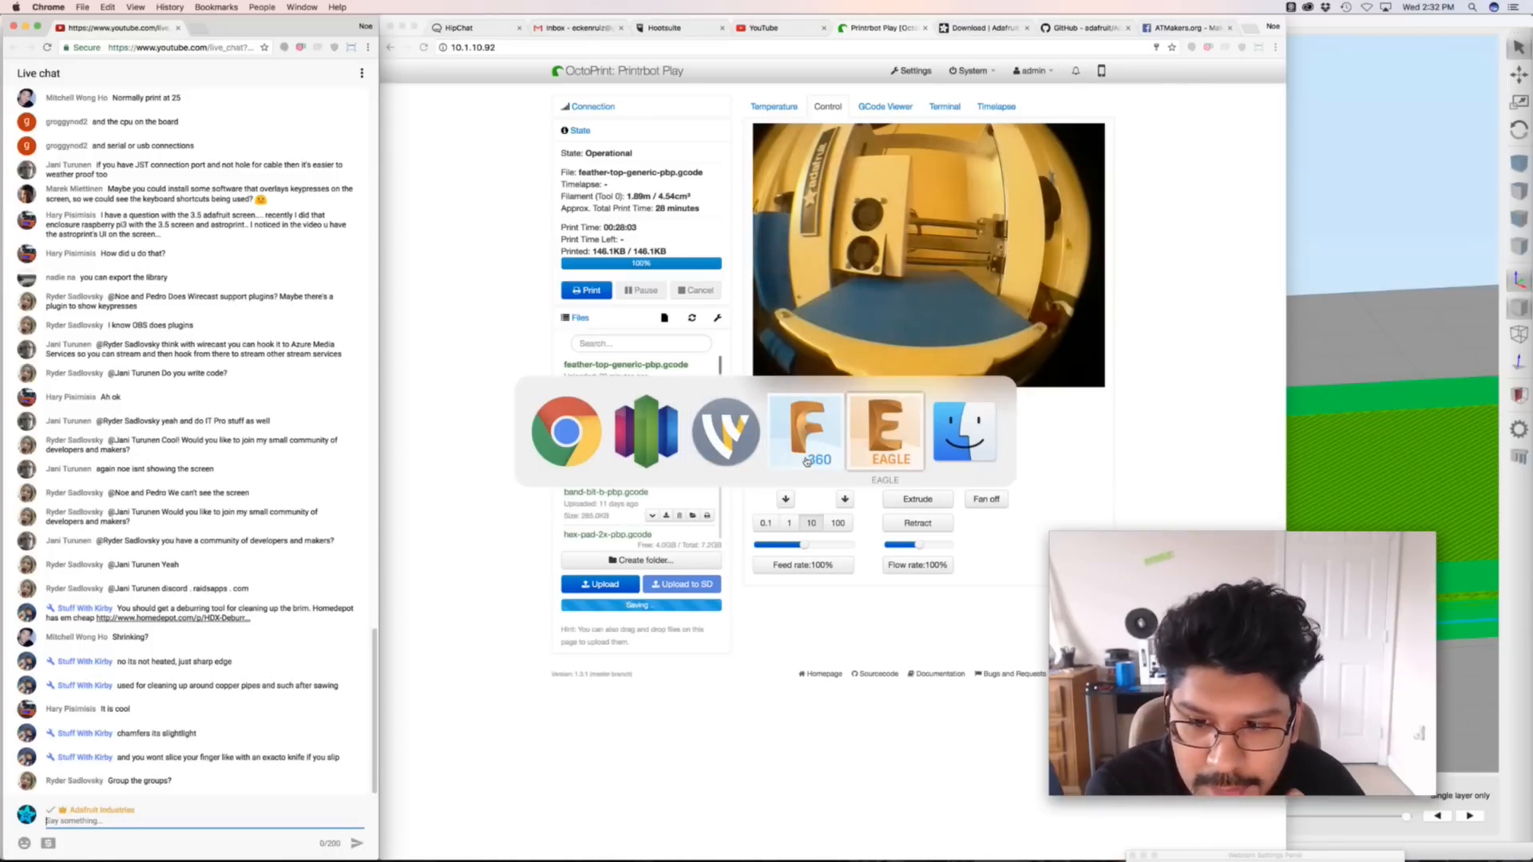
key("shift+super+Tab")
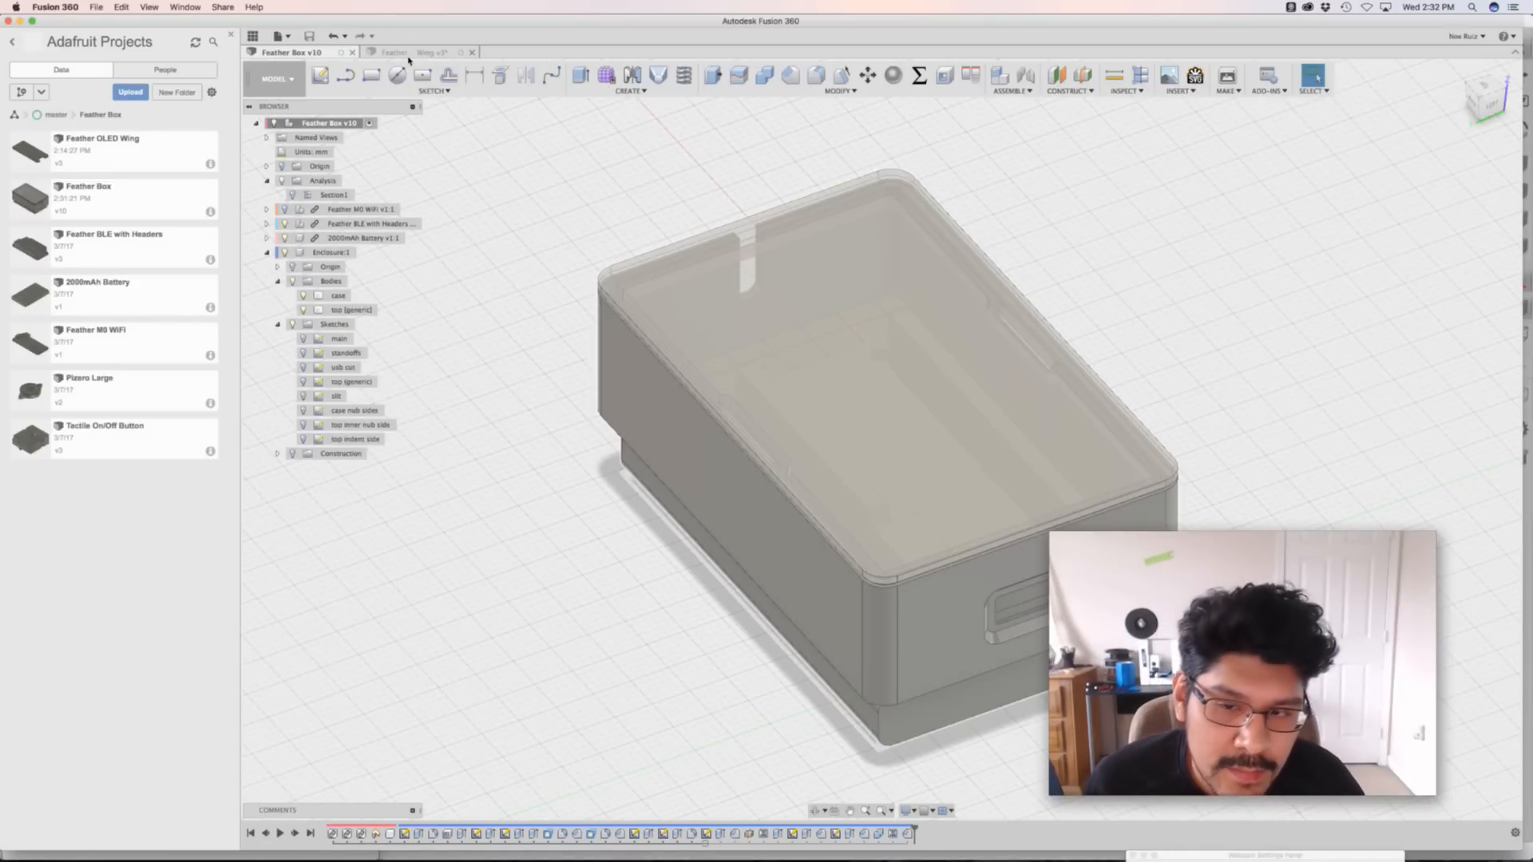
left_click(409, 54)
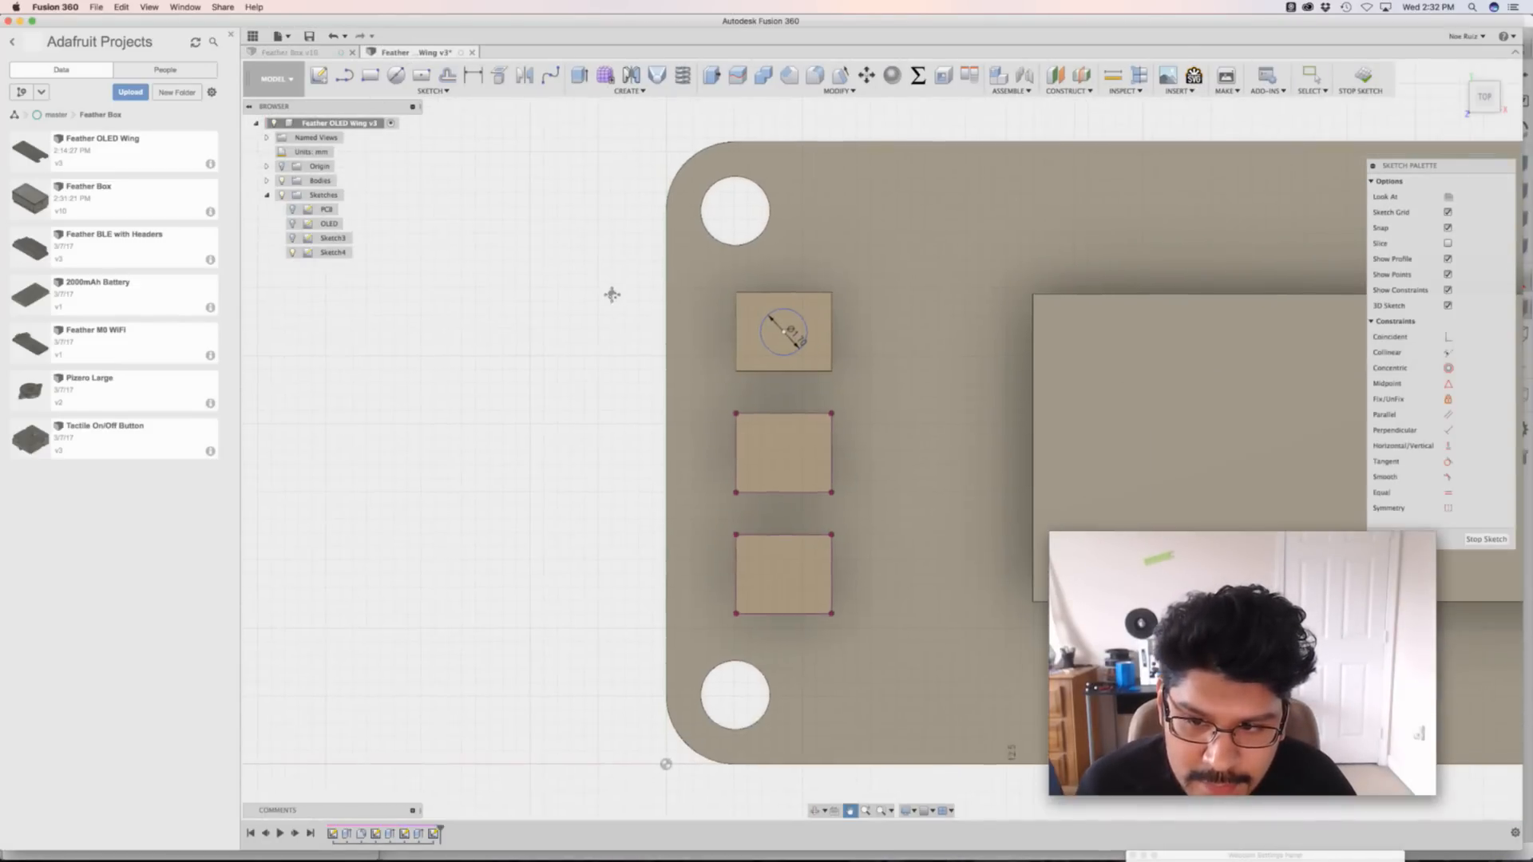
Sketch a 1.7 mm diameter circle centred on the top face of the middle button block
mouse_move(612, 295)
middle_mouse_down("shift")
mouse_move(675, 324)
mouse_move(623, 325)
mouse_move(605, 352)
mouse_move(614, 382)
middle_mouse_up("shift")
scroll(671, 421, "up", 5)
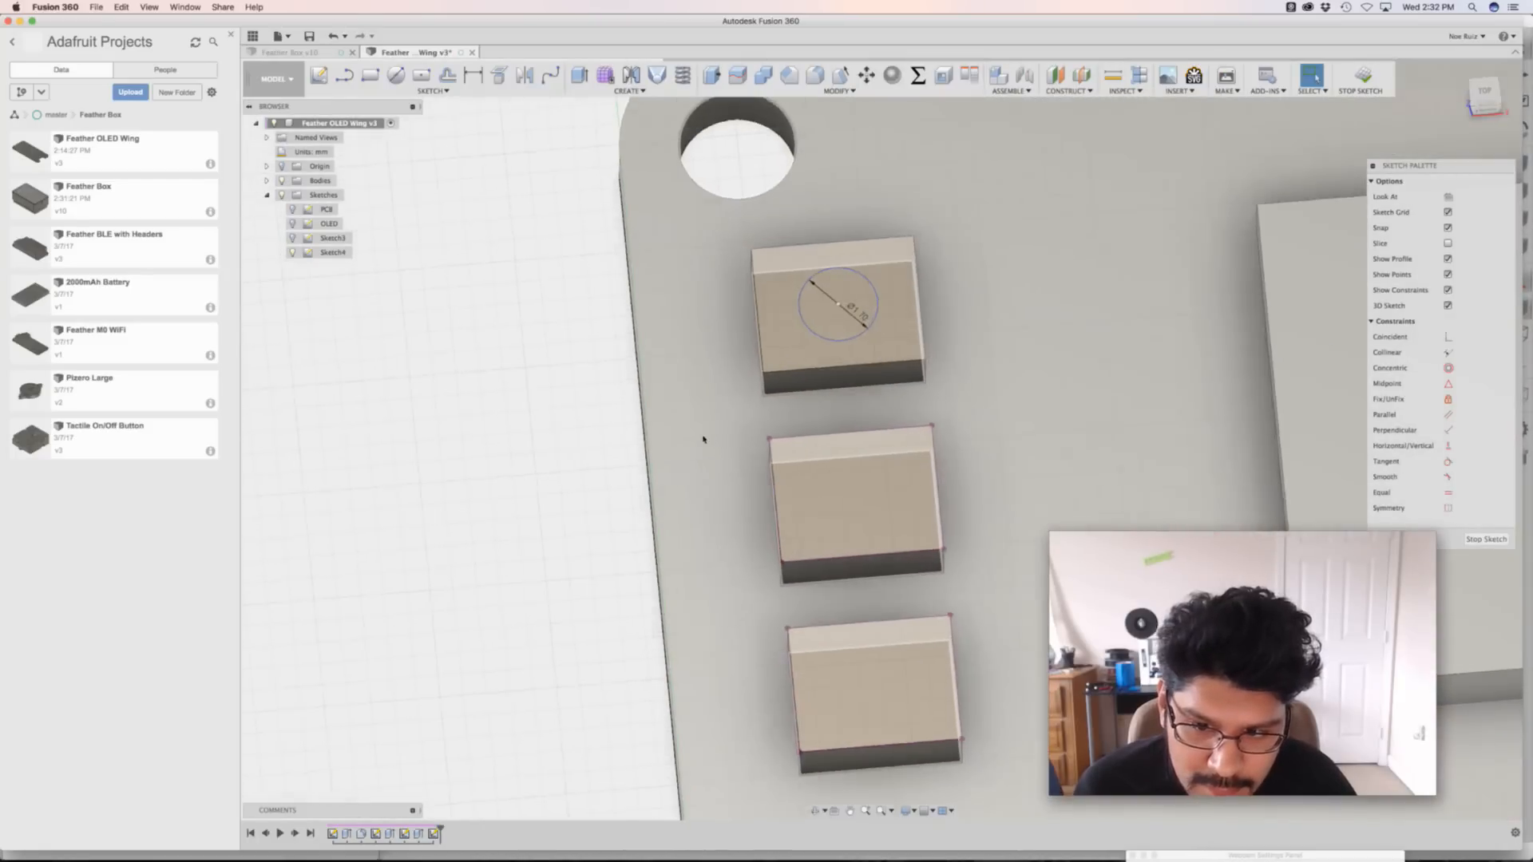
key("c")
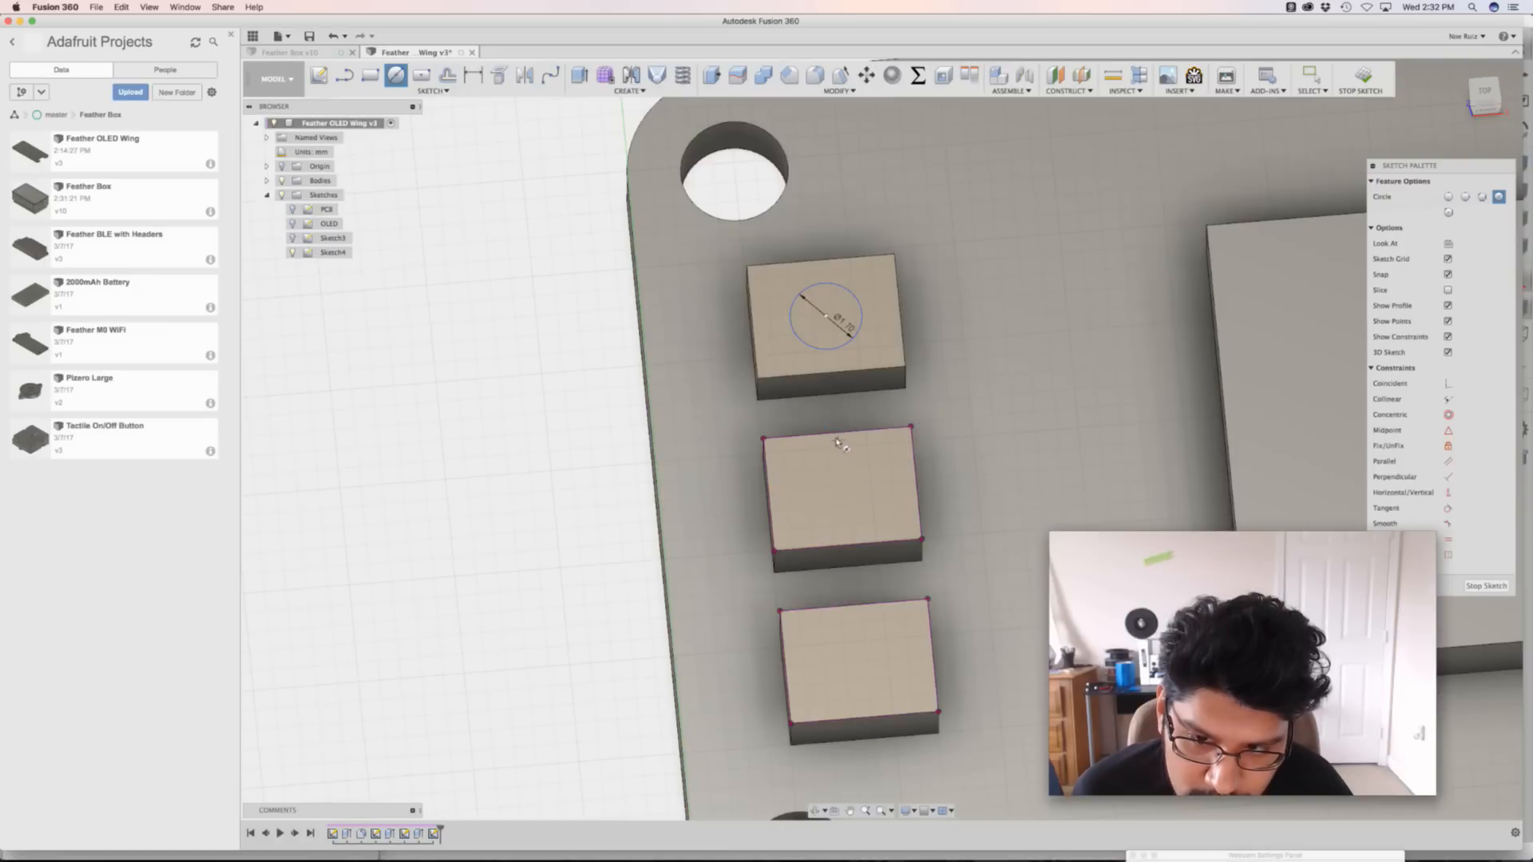
left_click(844, 490)
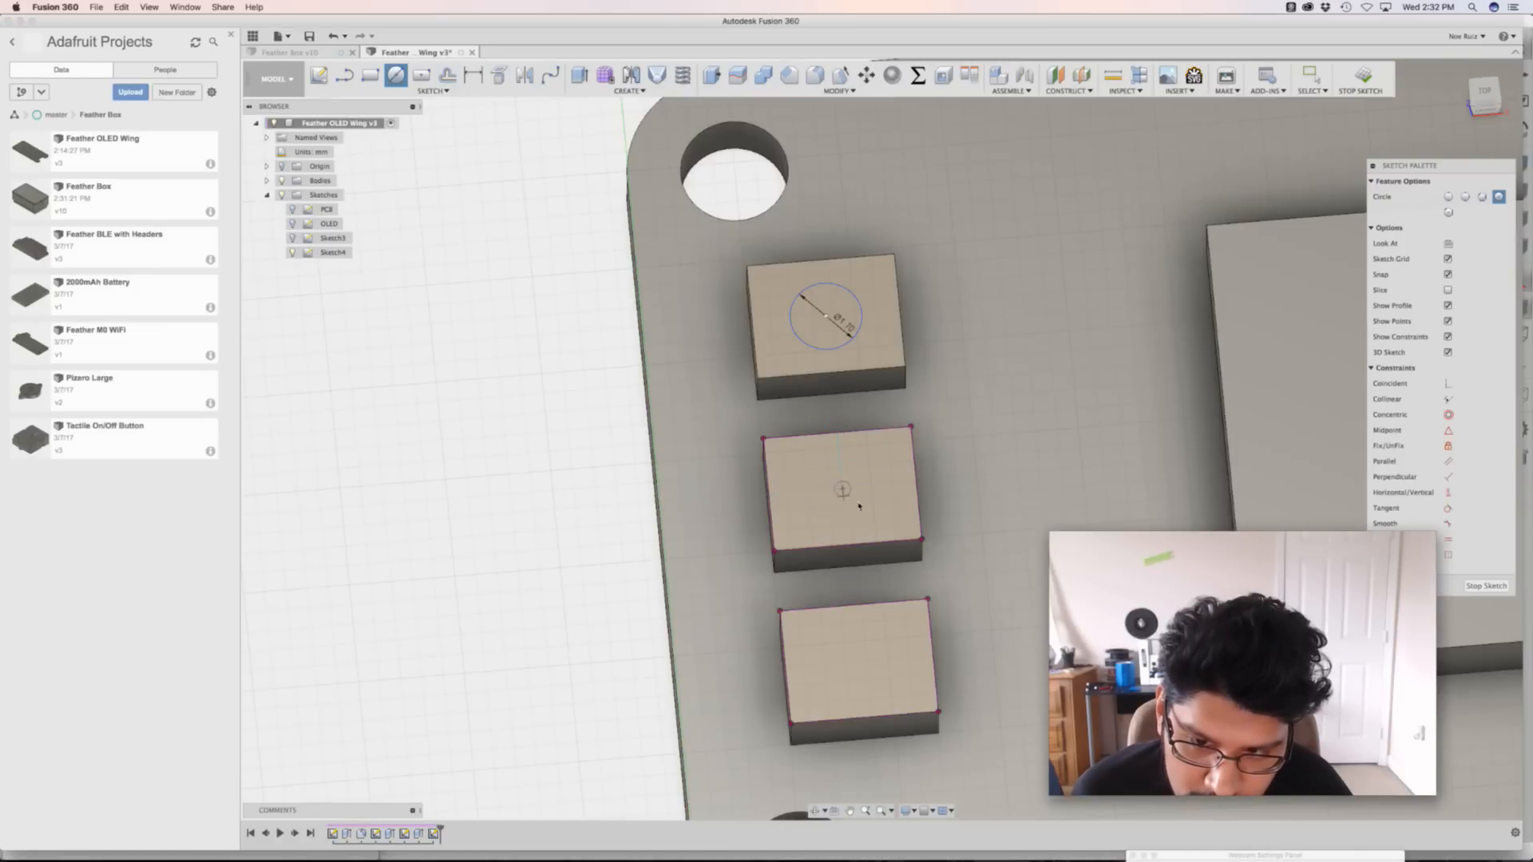
type("1.7")
key("Return")
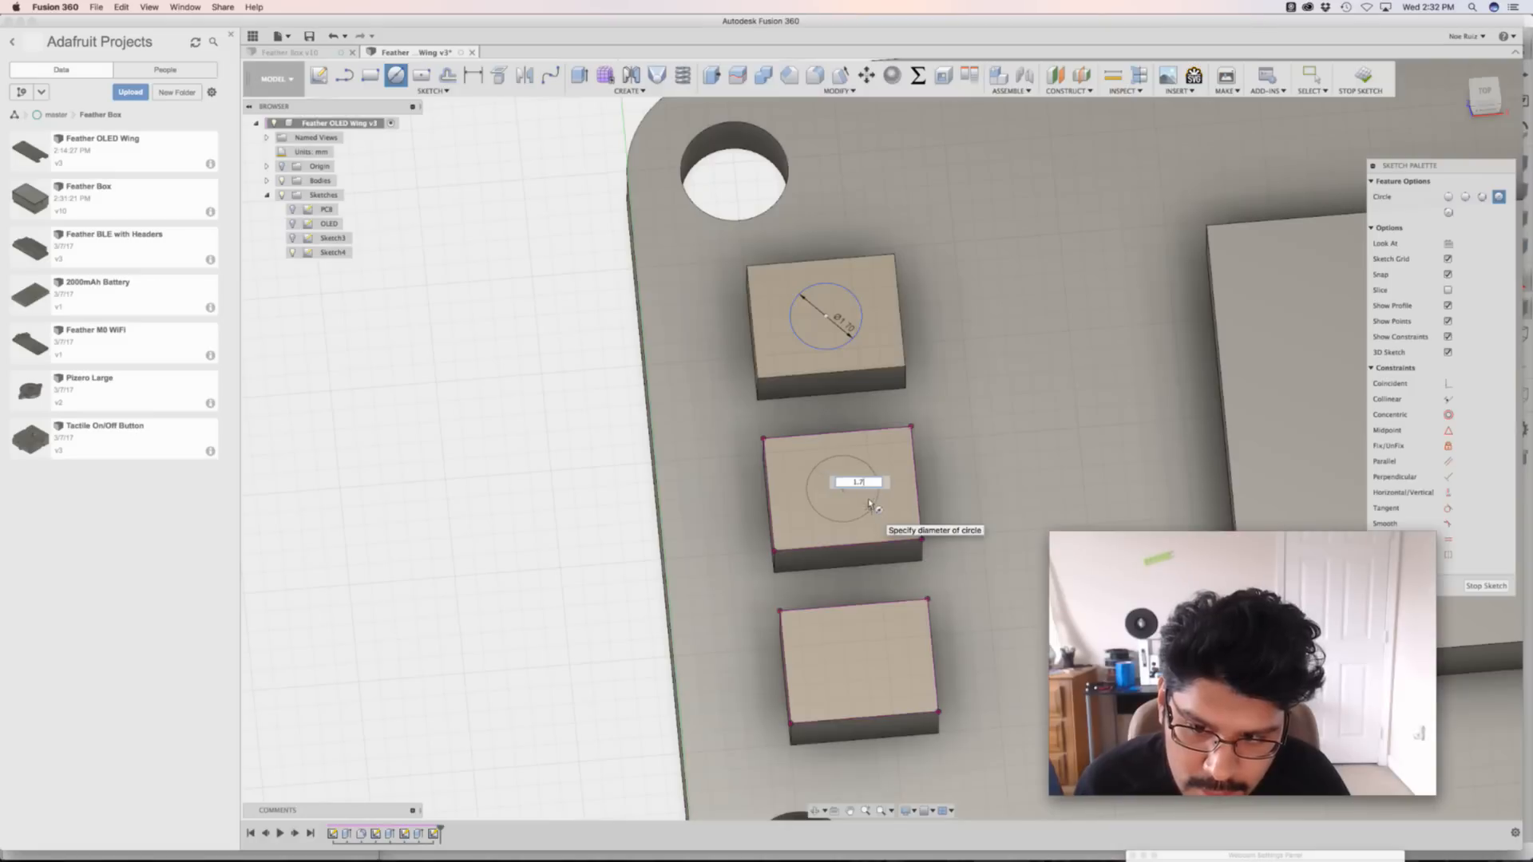
key("Escape")
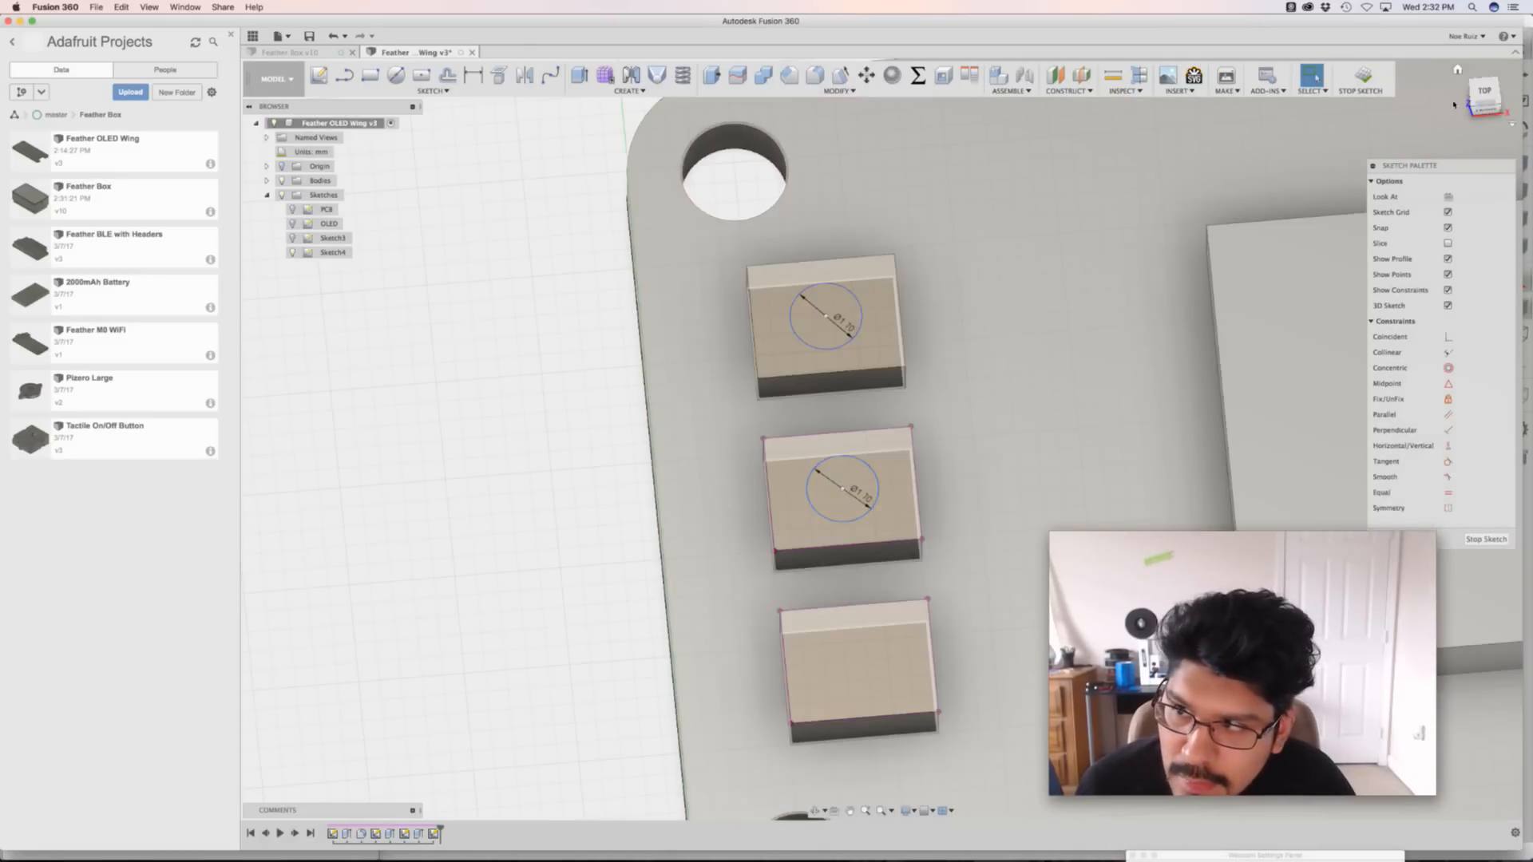
Sketch a 1.7 mm diameter circle centred on the remaining button block without one, viewed from the top
left_click(1484, 91)
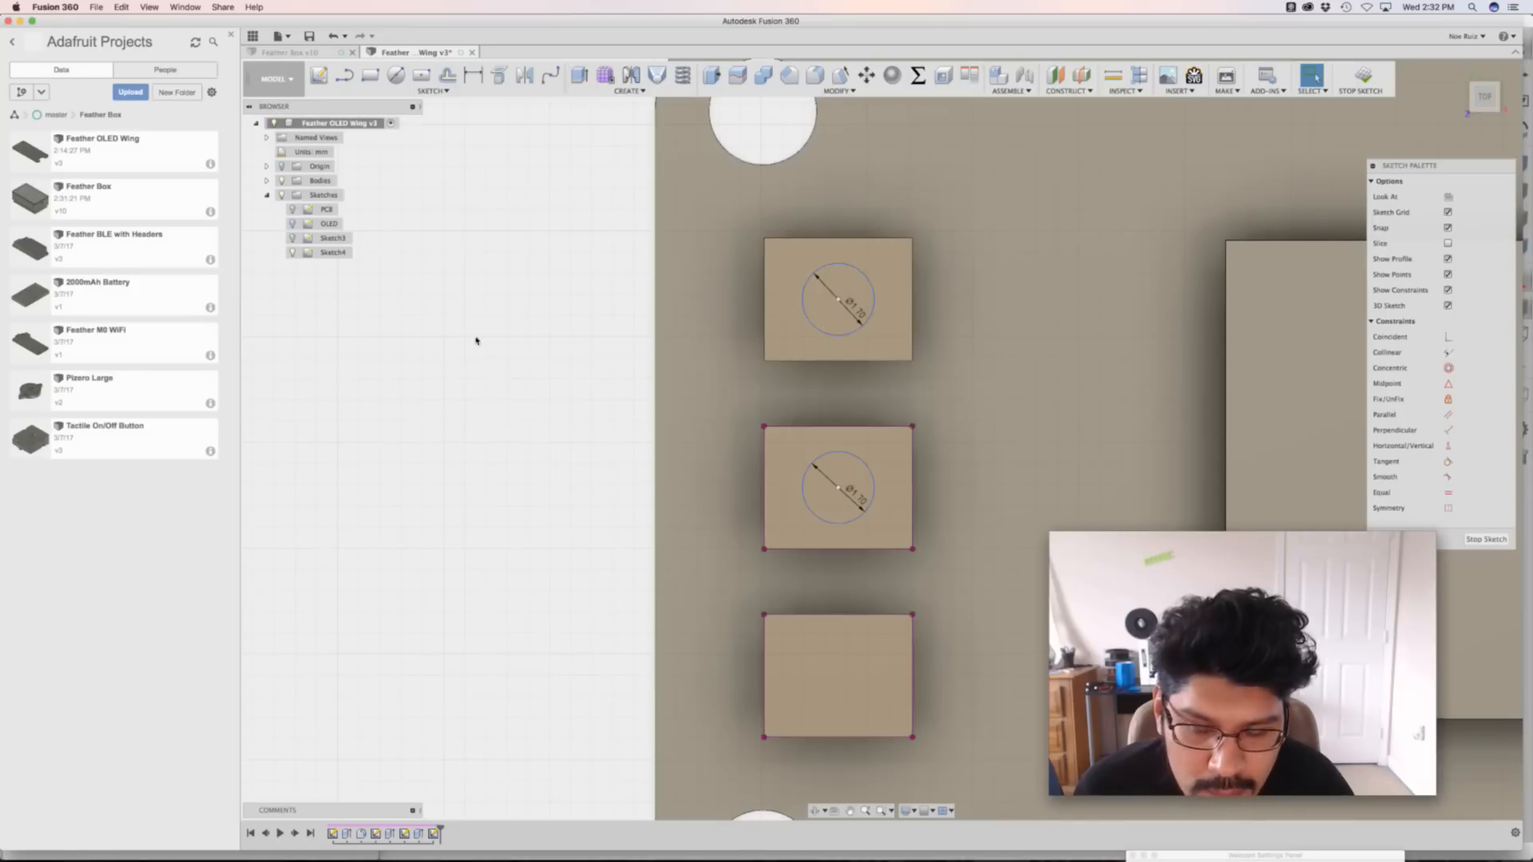
middle_click_drag(481, 431, 455, 325)
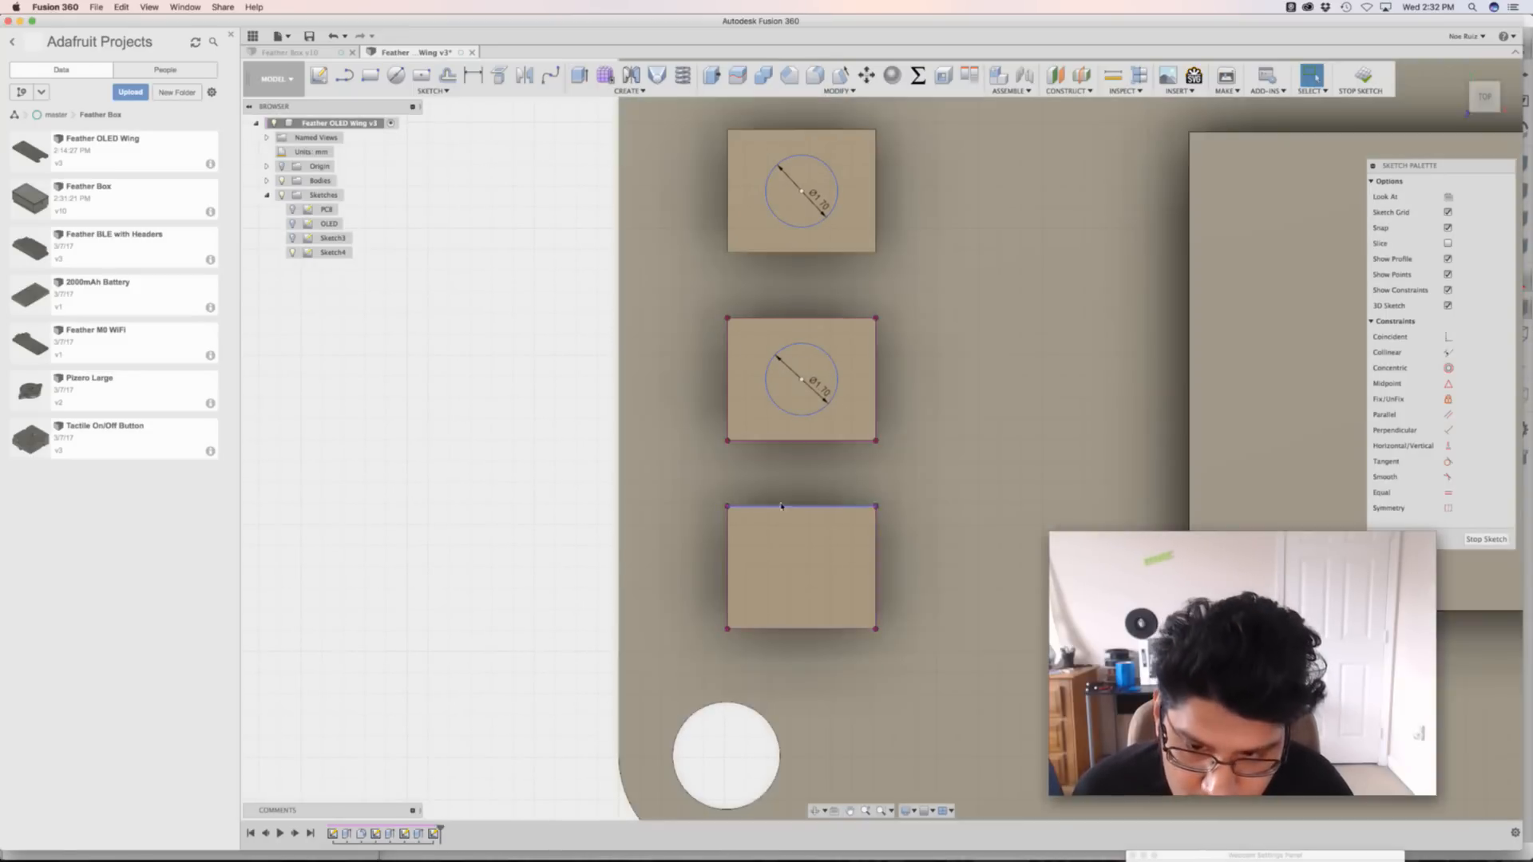
key("r")
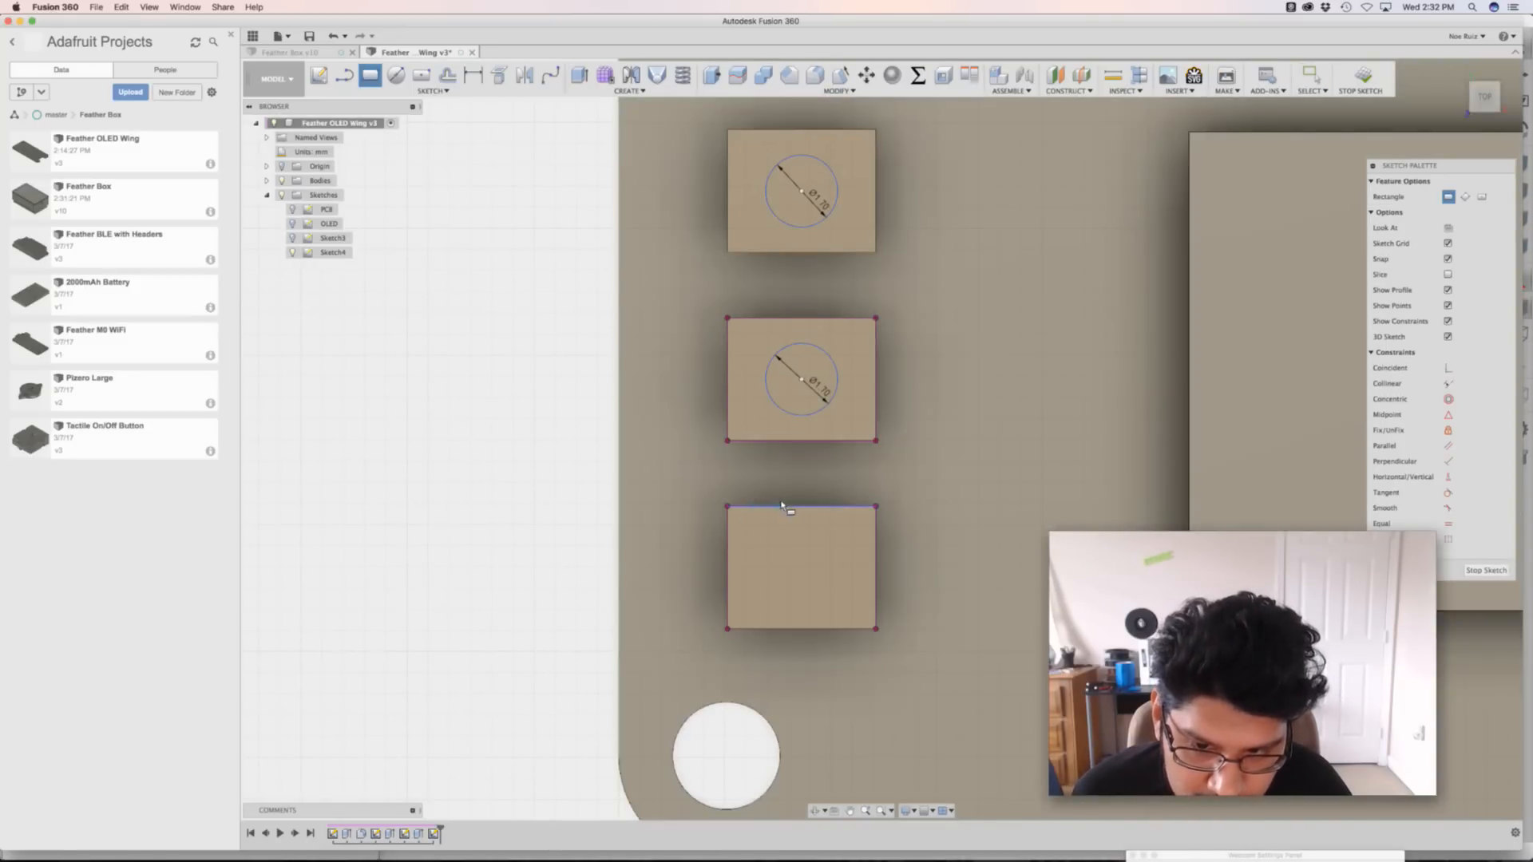
key("c")
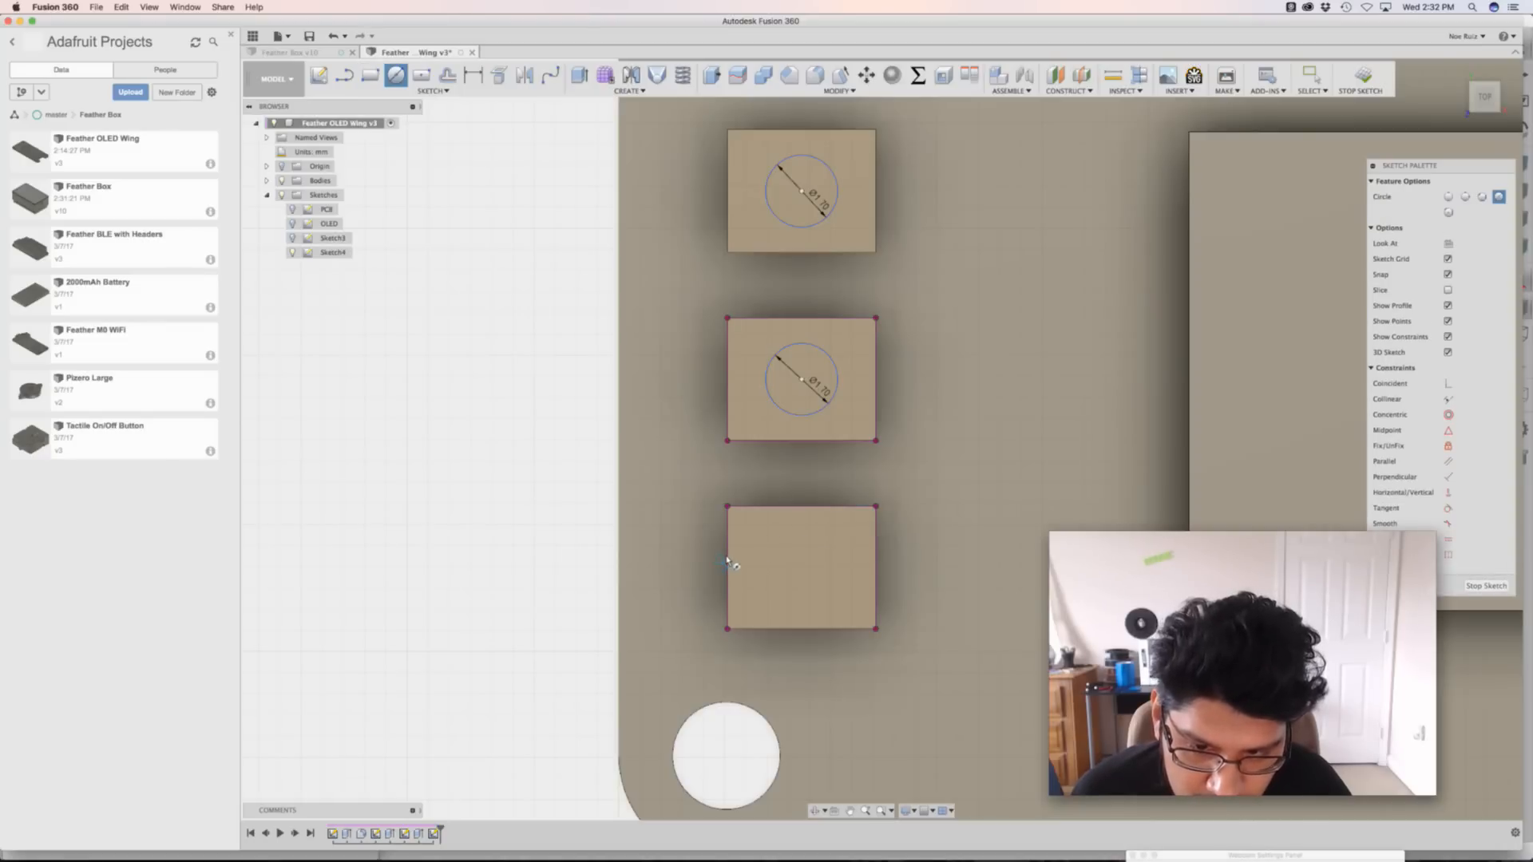
left_click(801, 566)
type("1.7")
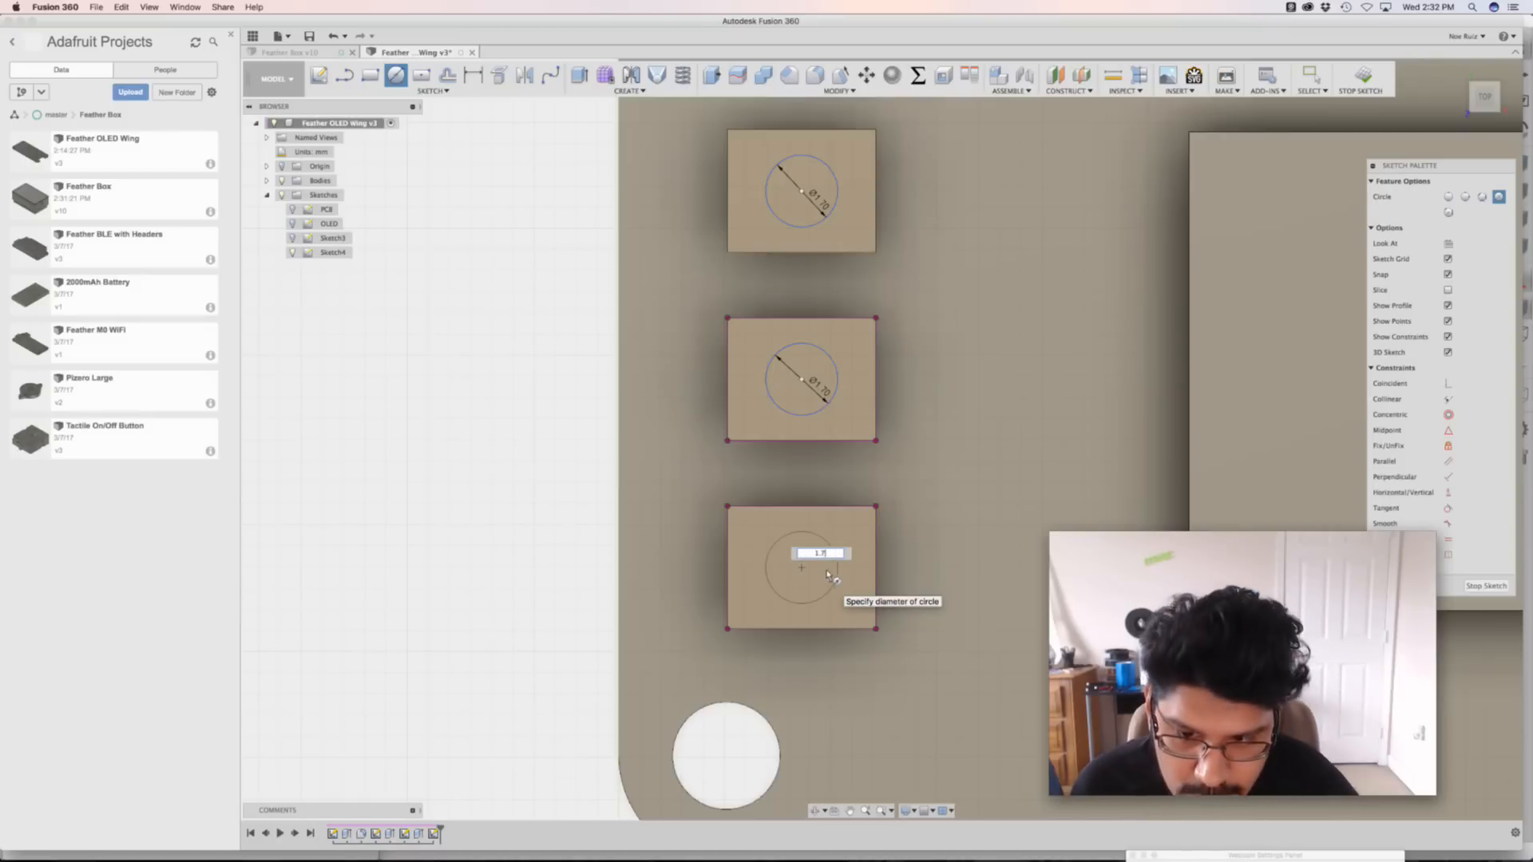
key("Return")
key("Escape")
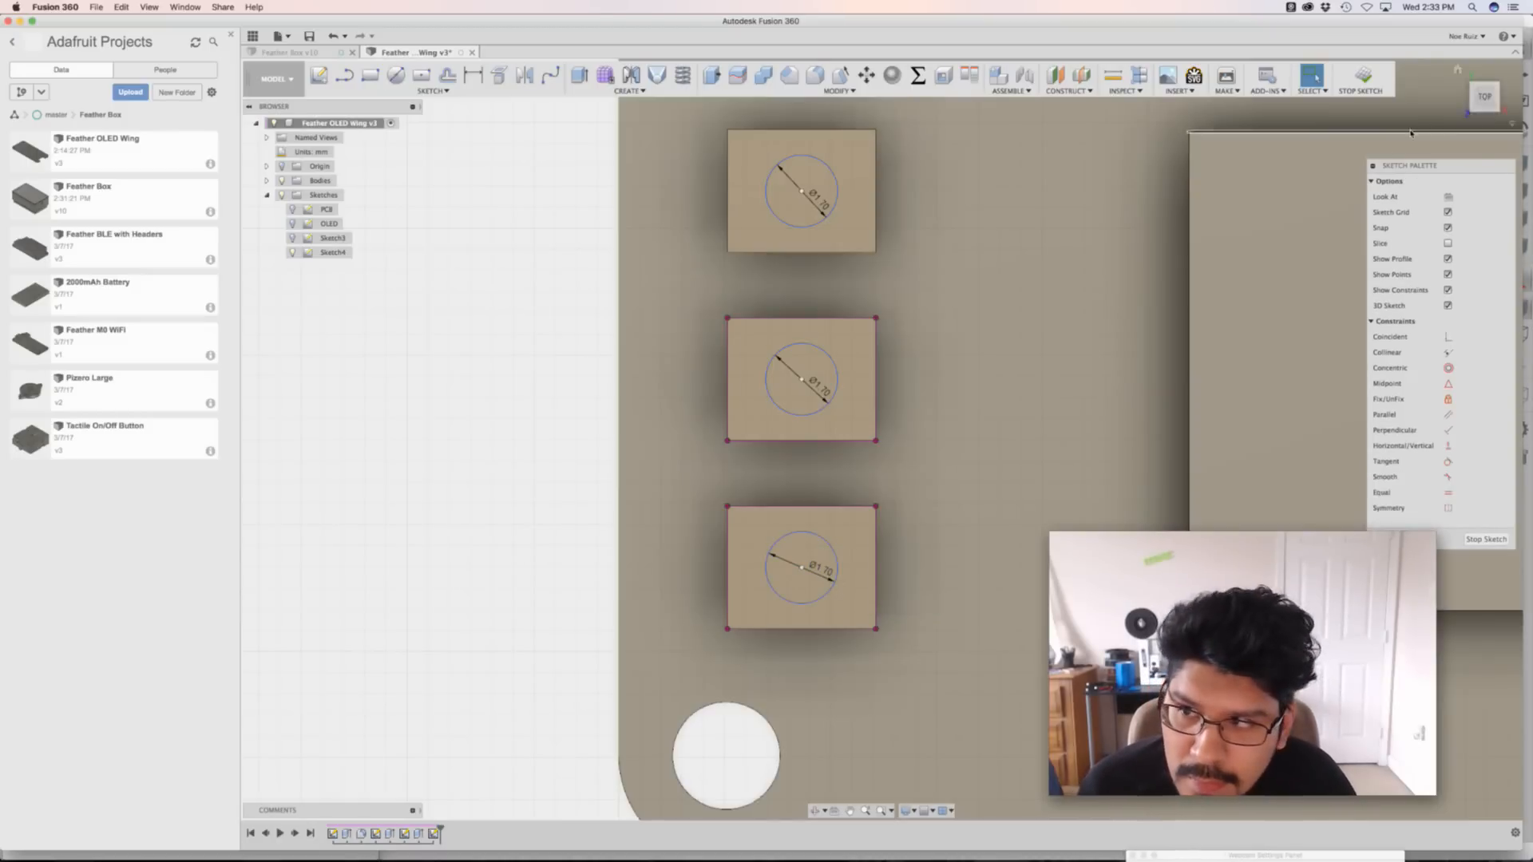
Finish the sketch and extrude the three button circles 0.6 mm upward, joined to their blocks
left_click(1362, 76)
middle_click_drag(559, 435, 612, 340, "shift")
key("e")
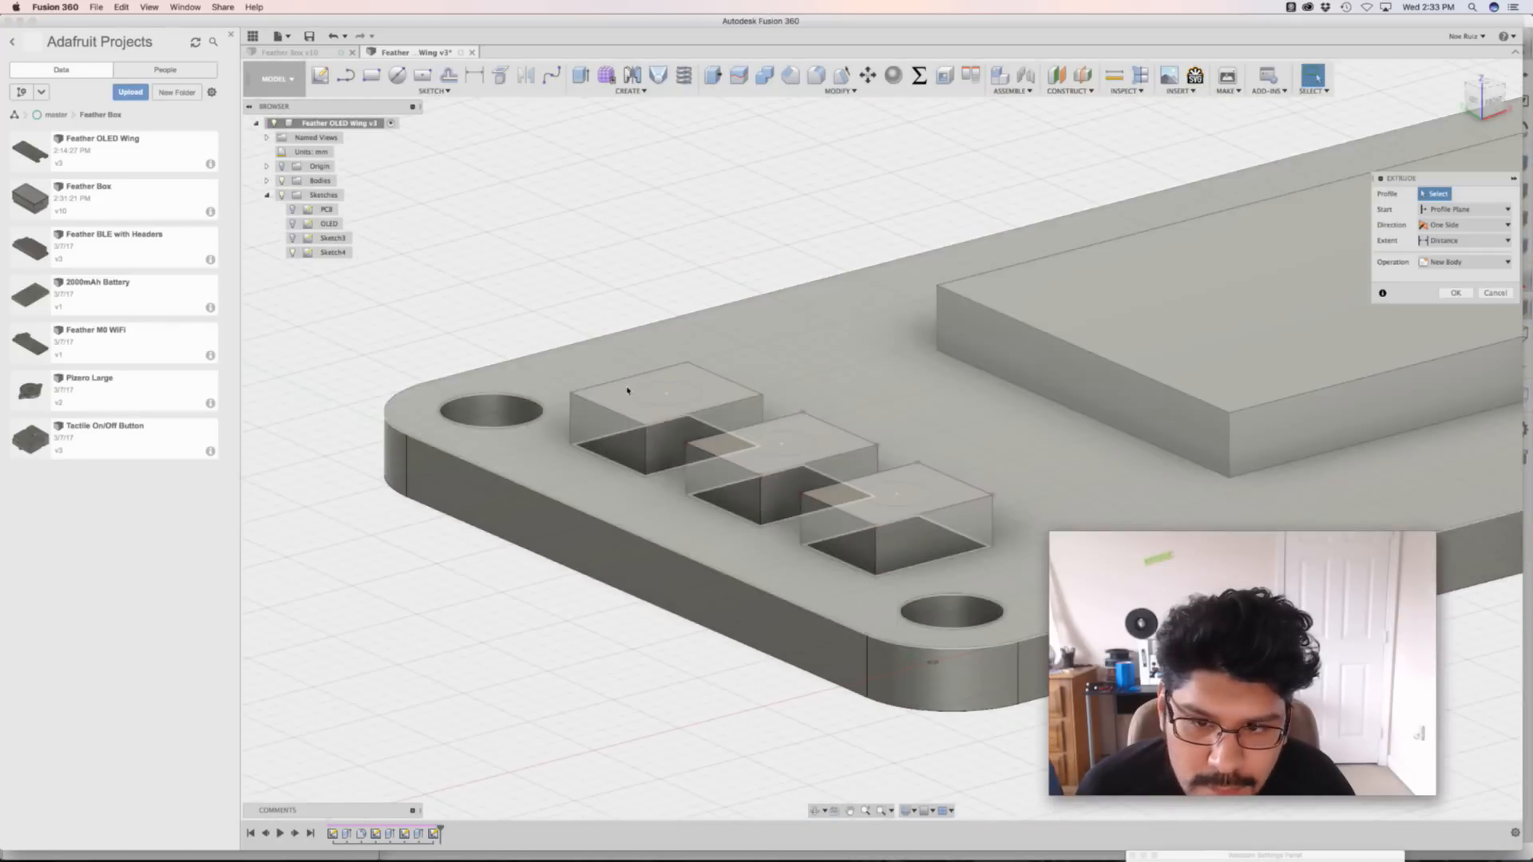
left_click(663, 392)
left_click(779, 447)
type("0.6")
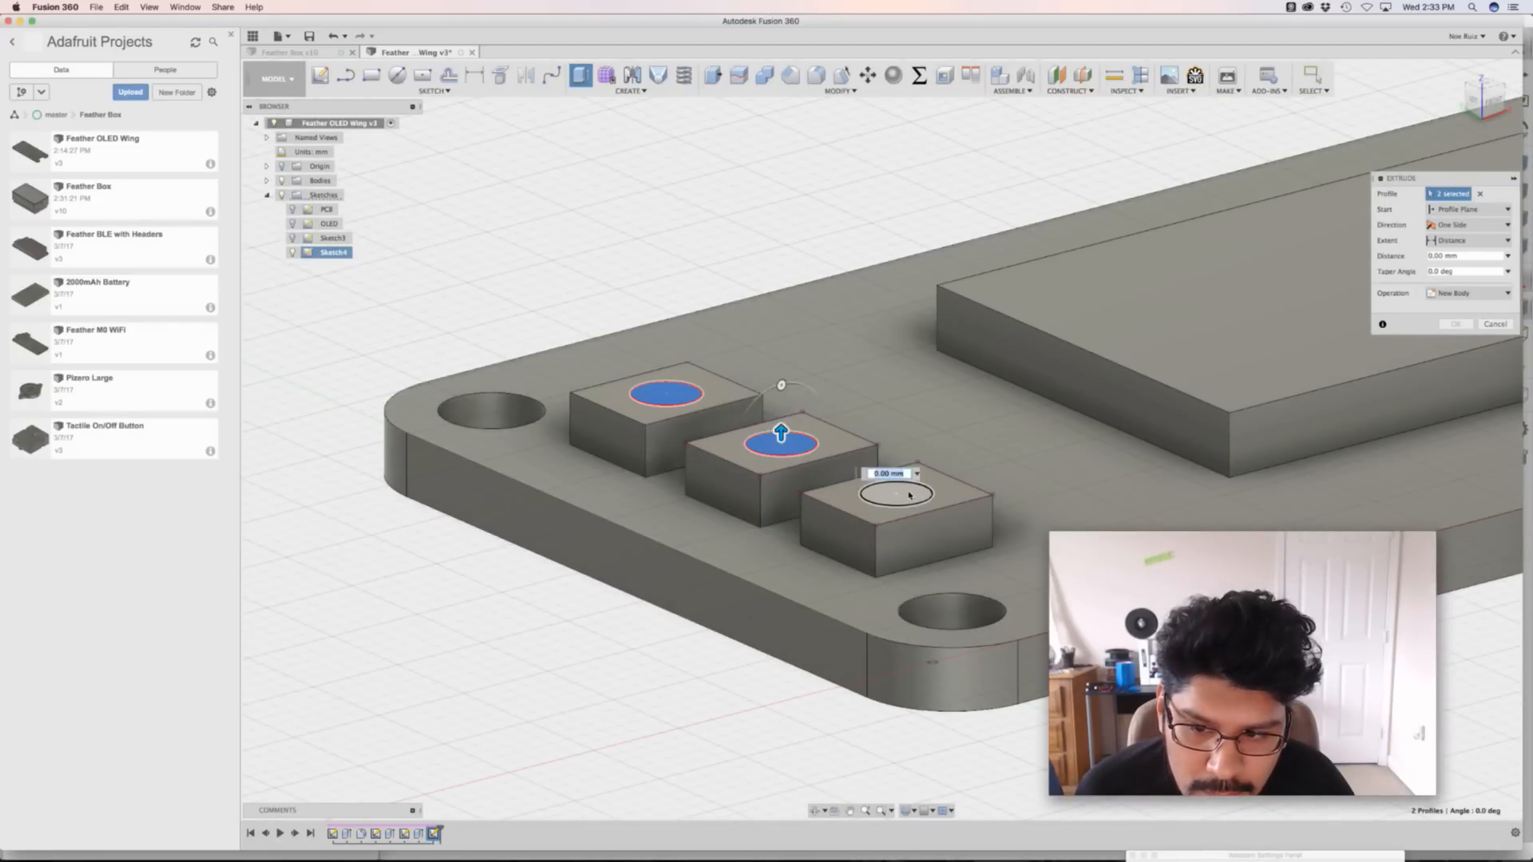
left_click(908, 496)
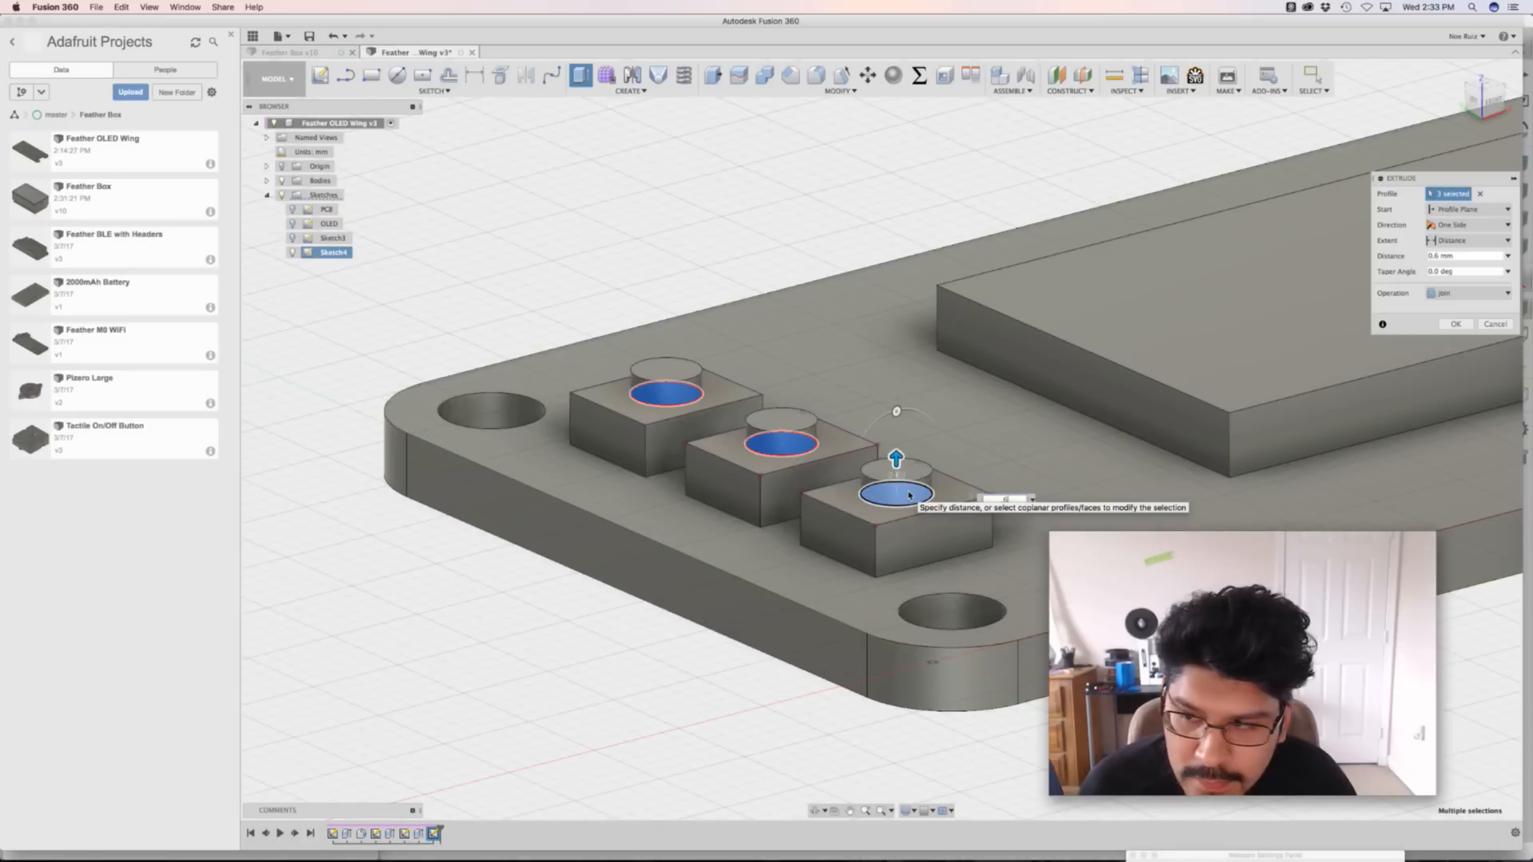
key("Return")
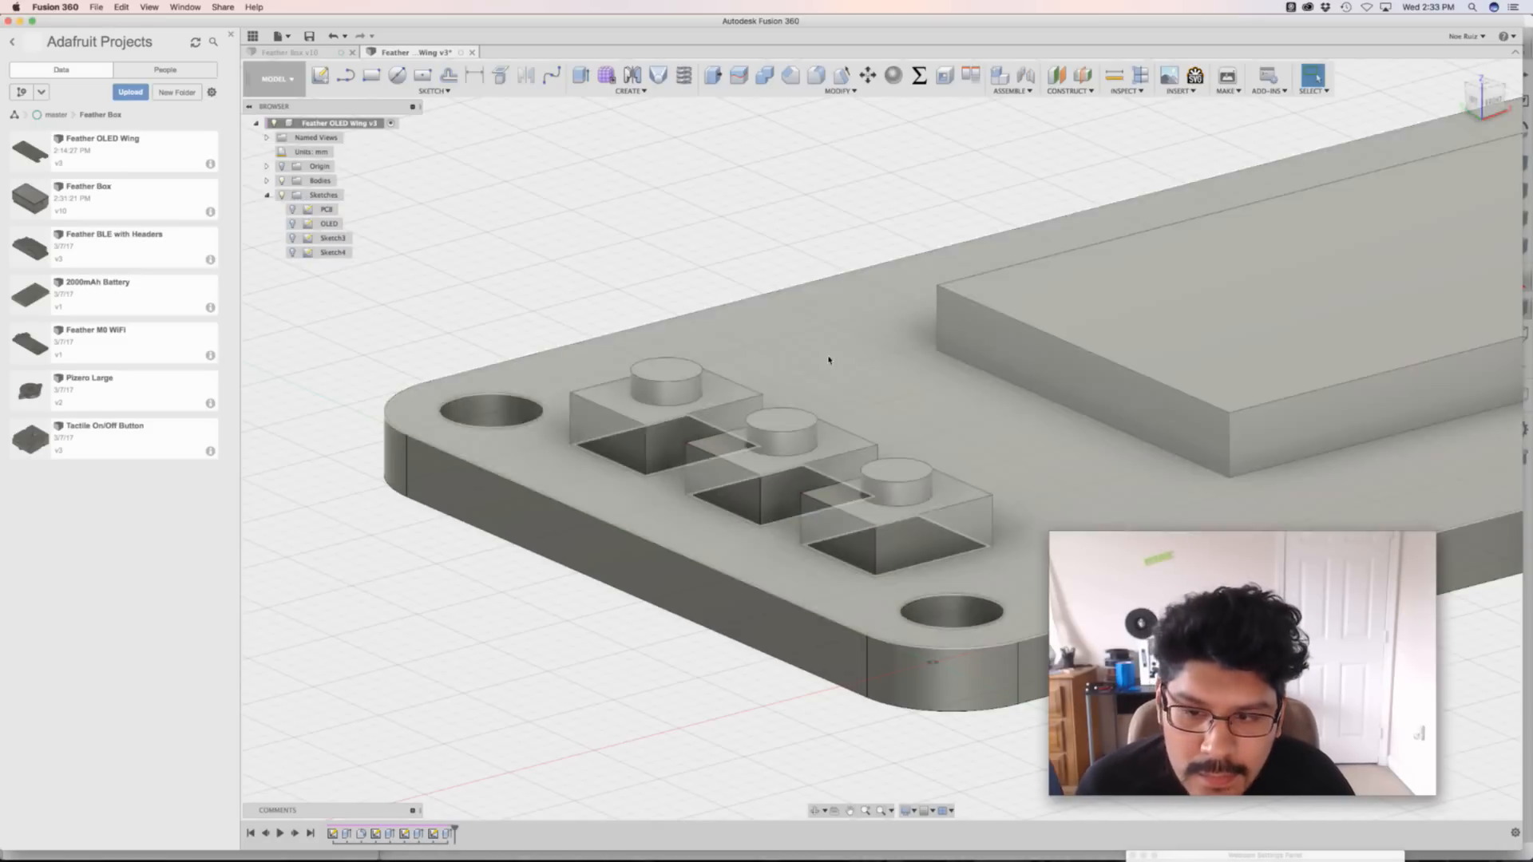
scroll(836, 343, "down", 6)
scroll(883, 281, "up", 2)
middle_click_drag(883, 280, 854, 285, "shift")
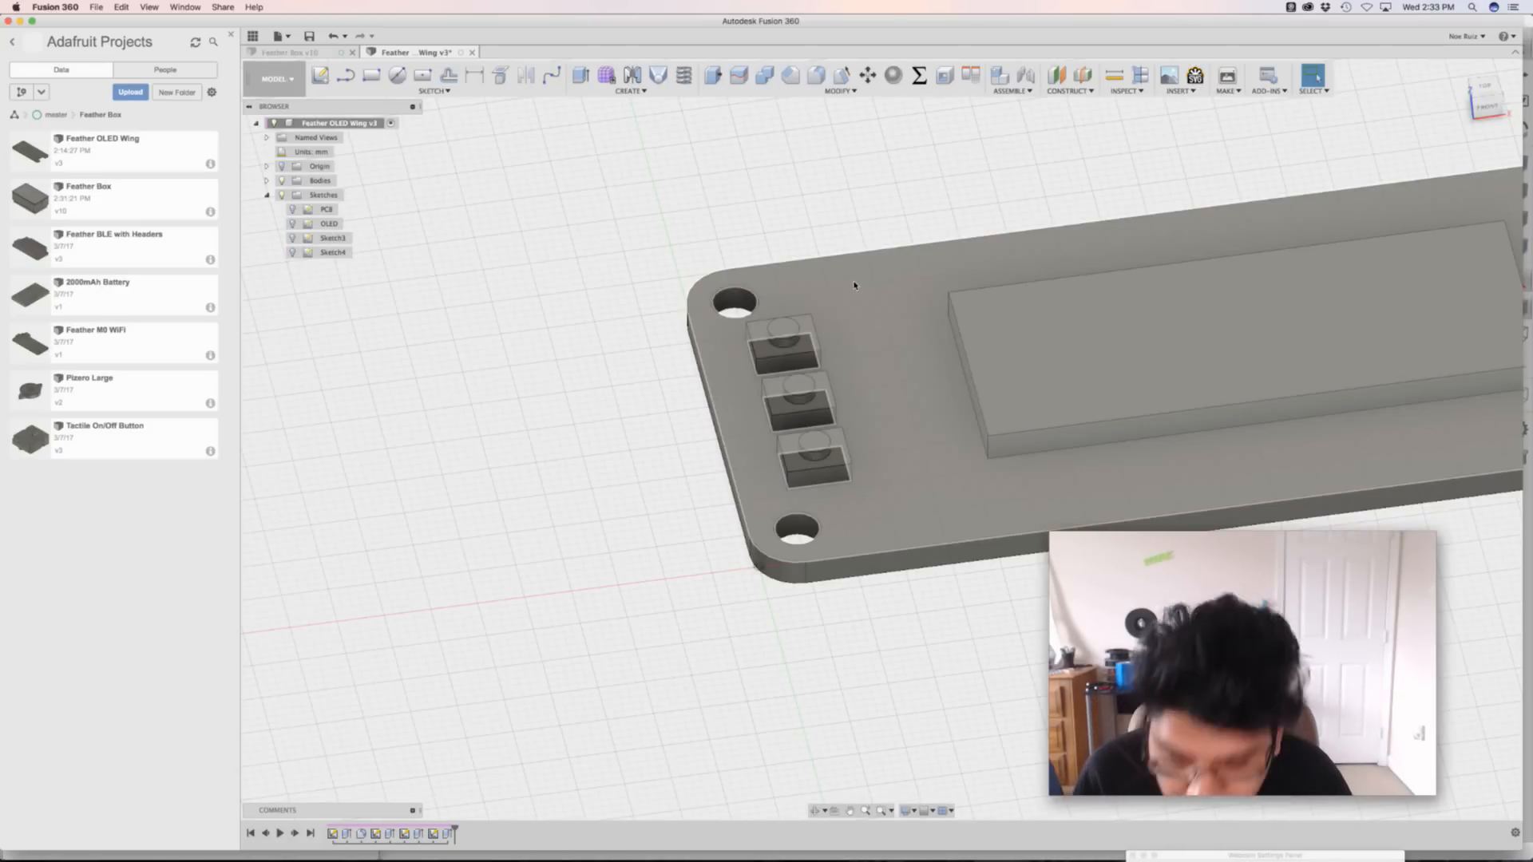
scroll(811, 290, "down", 4)
middle_click_drag(795, 254, 654, 352, "shift")
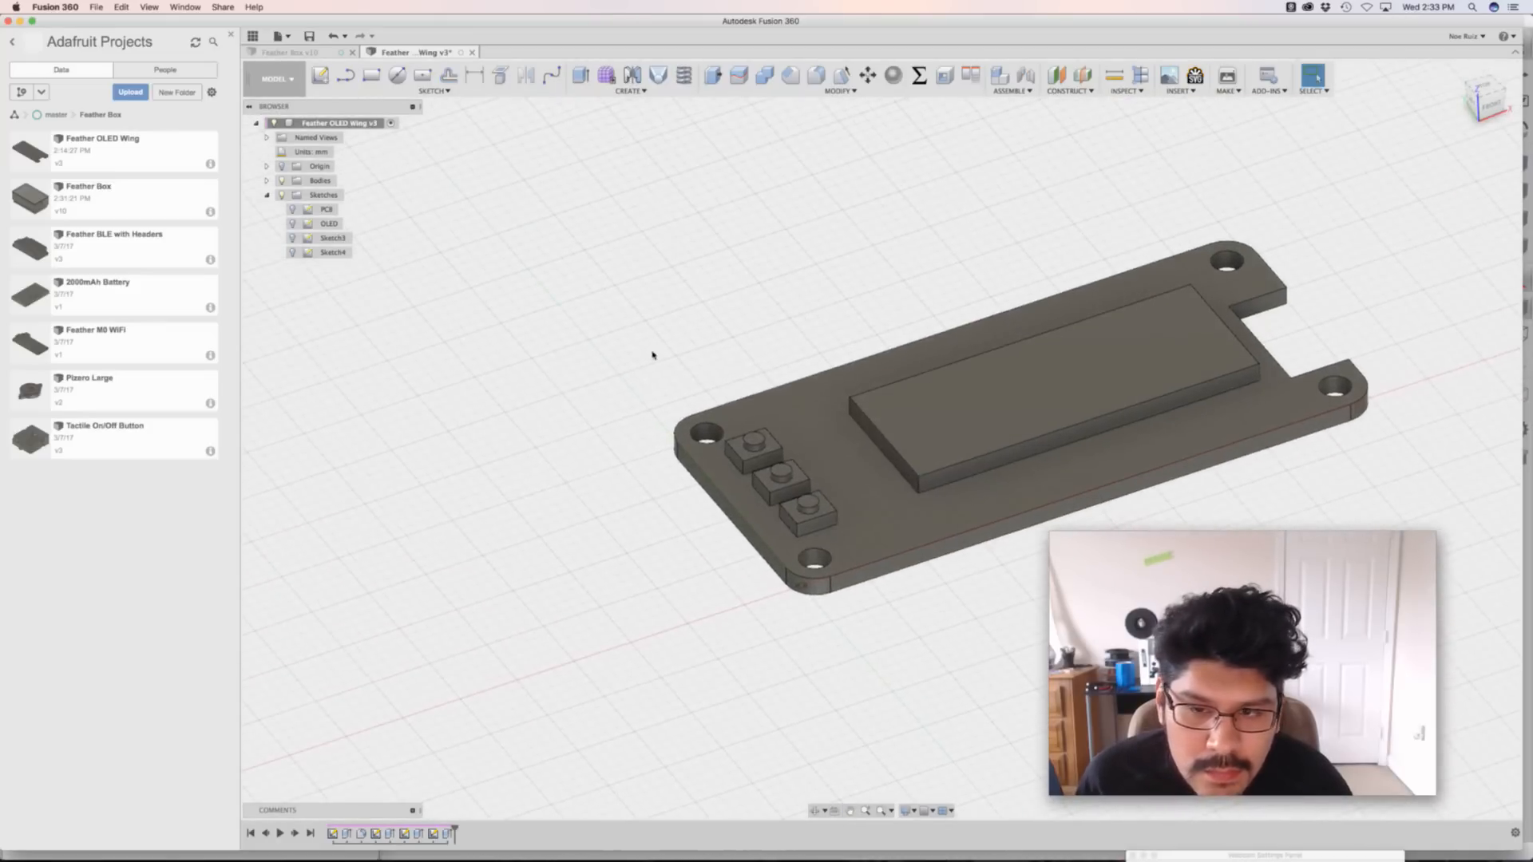
Check the G-code upload in OctoPrint, returning briefly to Fusion 360 to view the OLED Wing model
key("super+Tab")
key("super+shift+Tab")
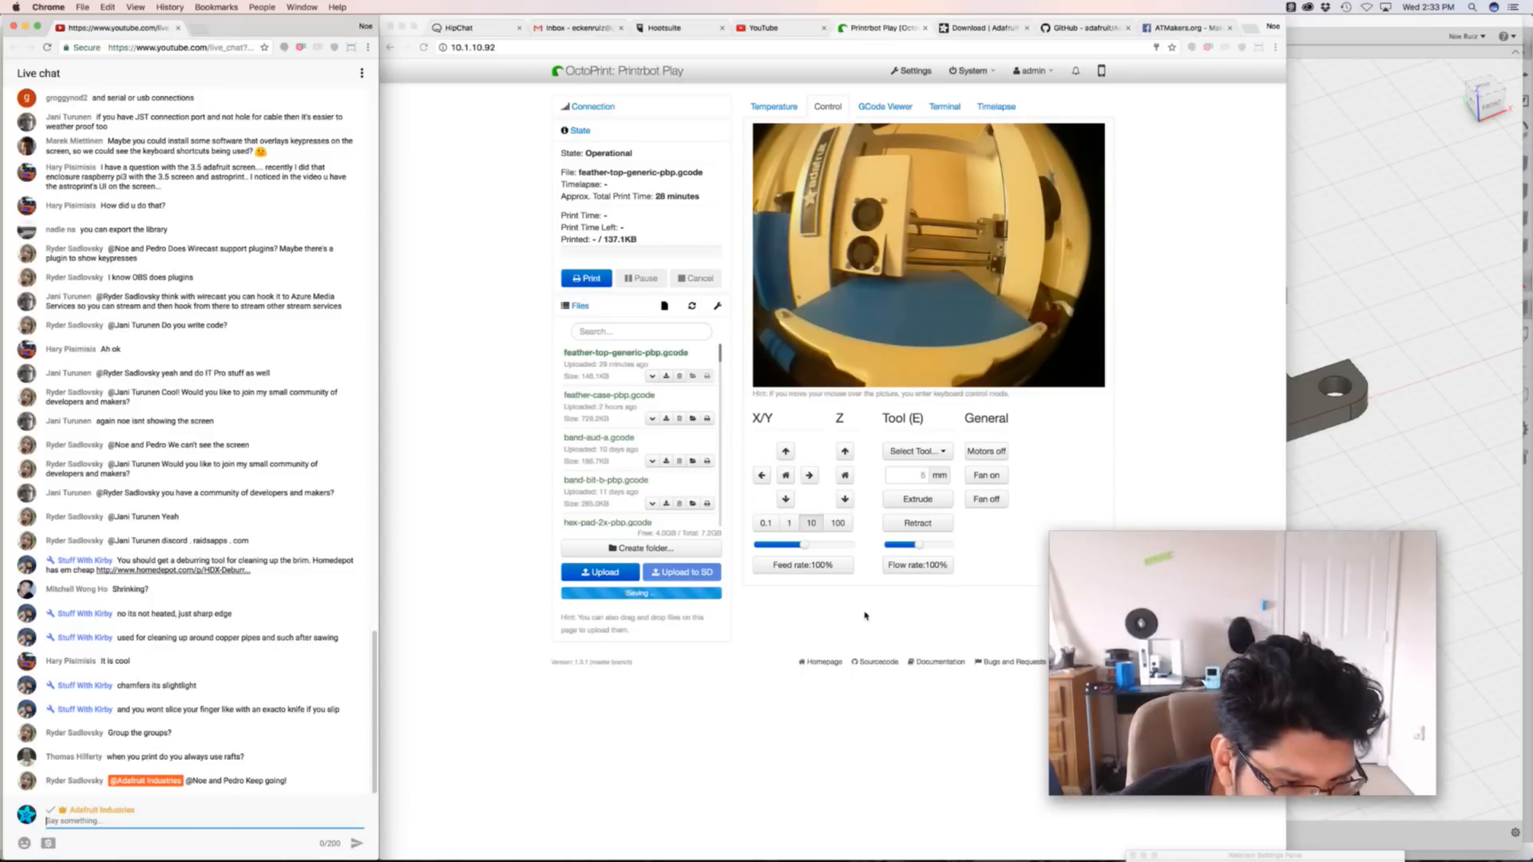
key("super+Tab")
scroll(821, 450, "up", 6)
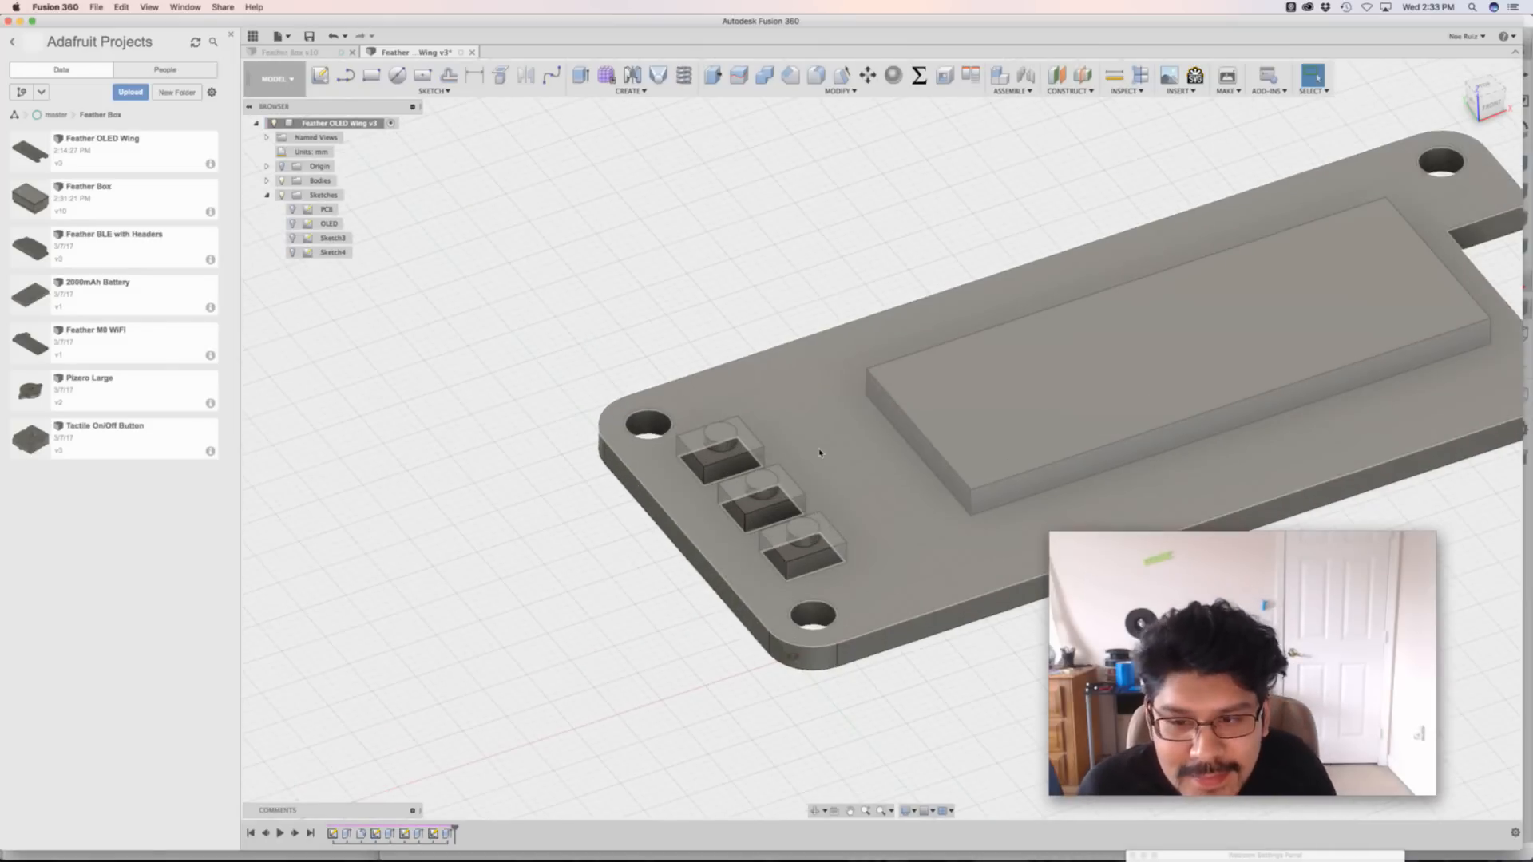
scroll(760, 424, "down", 3)
middle_click_drag(770, 295, 671, 333)
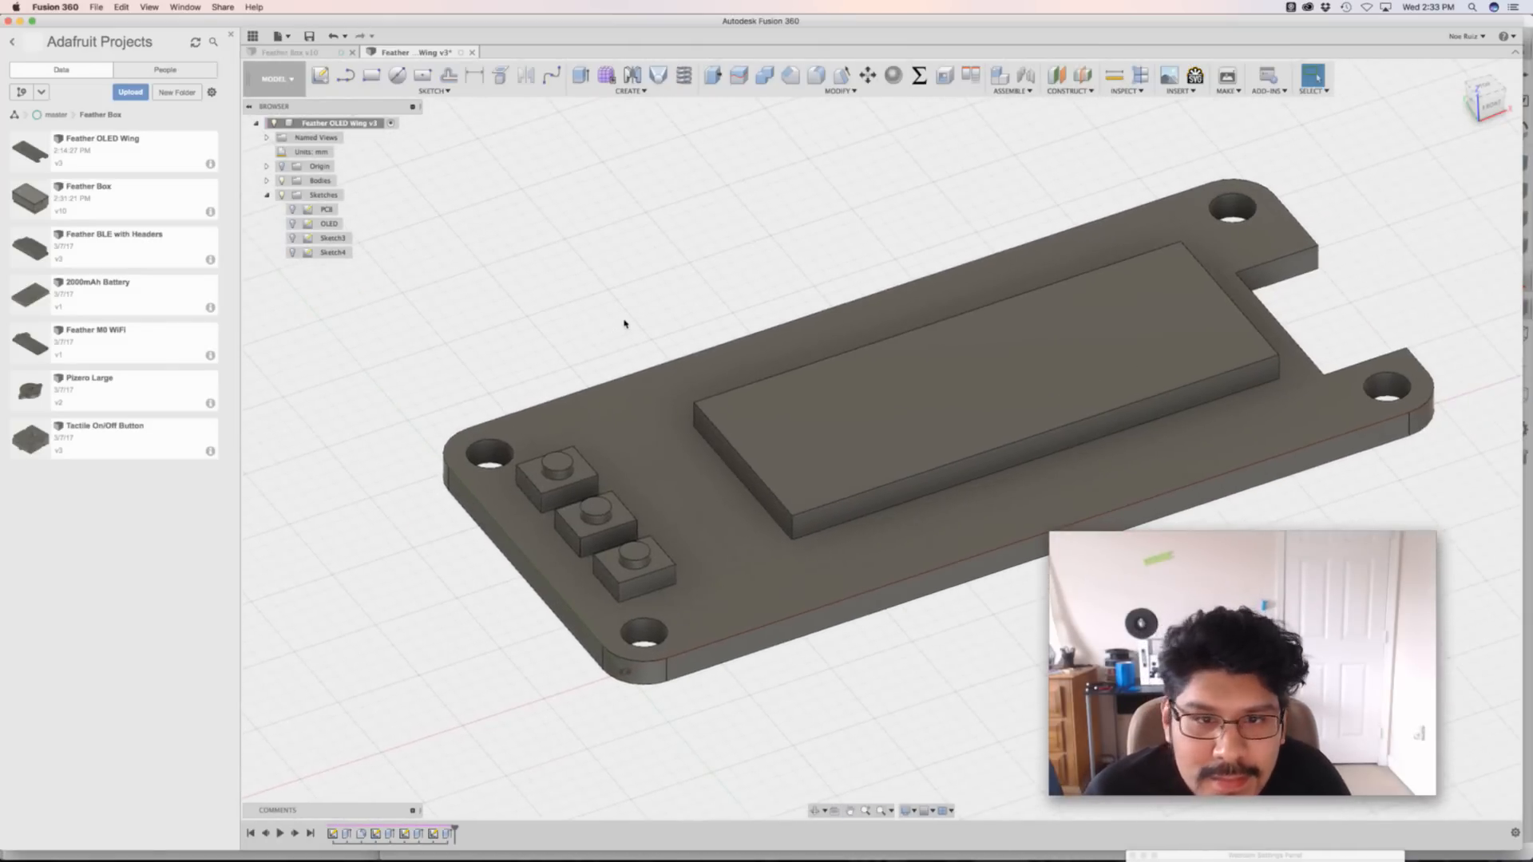
key("super+Tab")
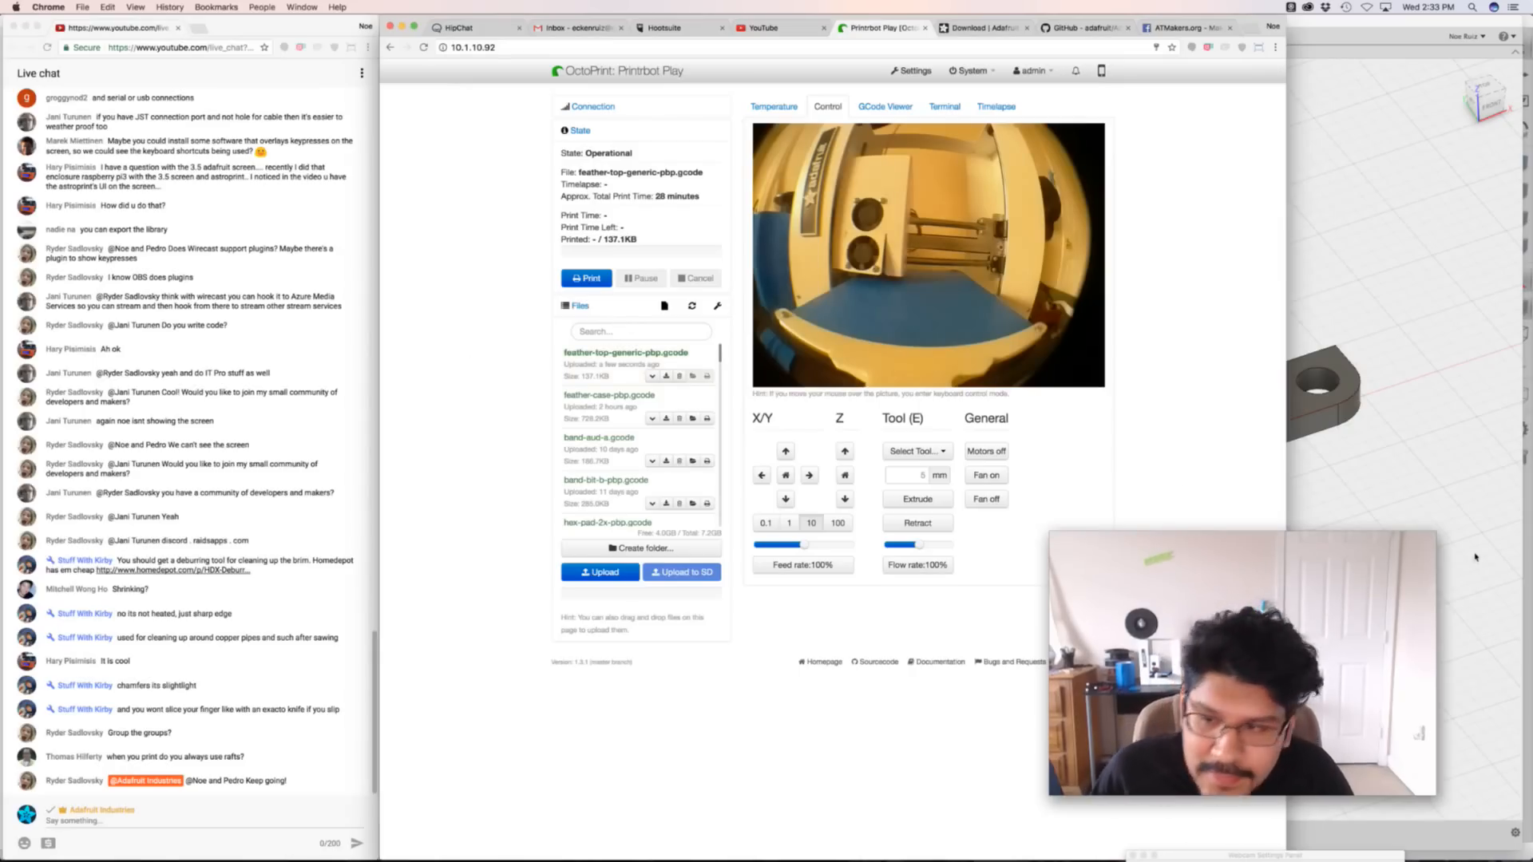
Switch to Fusion 360 and save the OLED Wing model with the version description "adding ABC buttons"
key("super+Tab")
key("super+s")
type("adding ABC buttons")
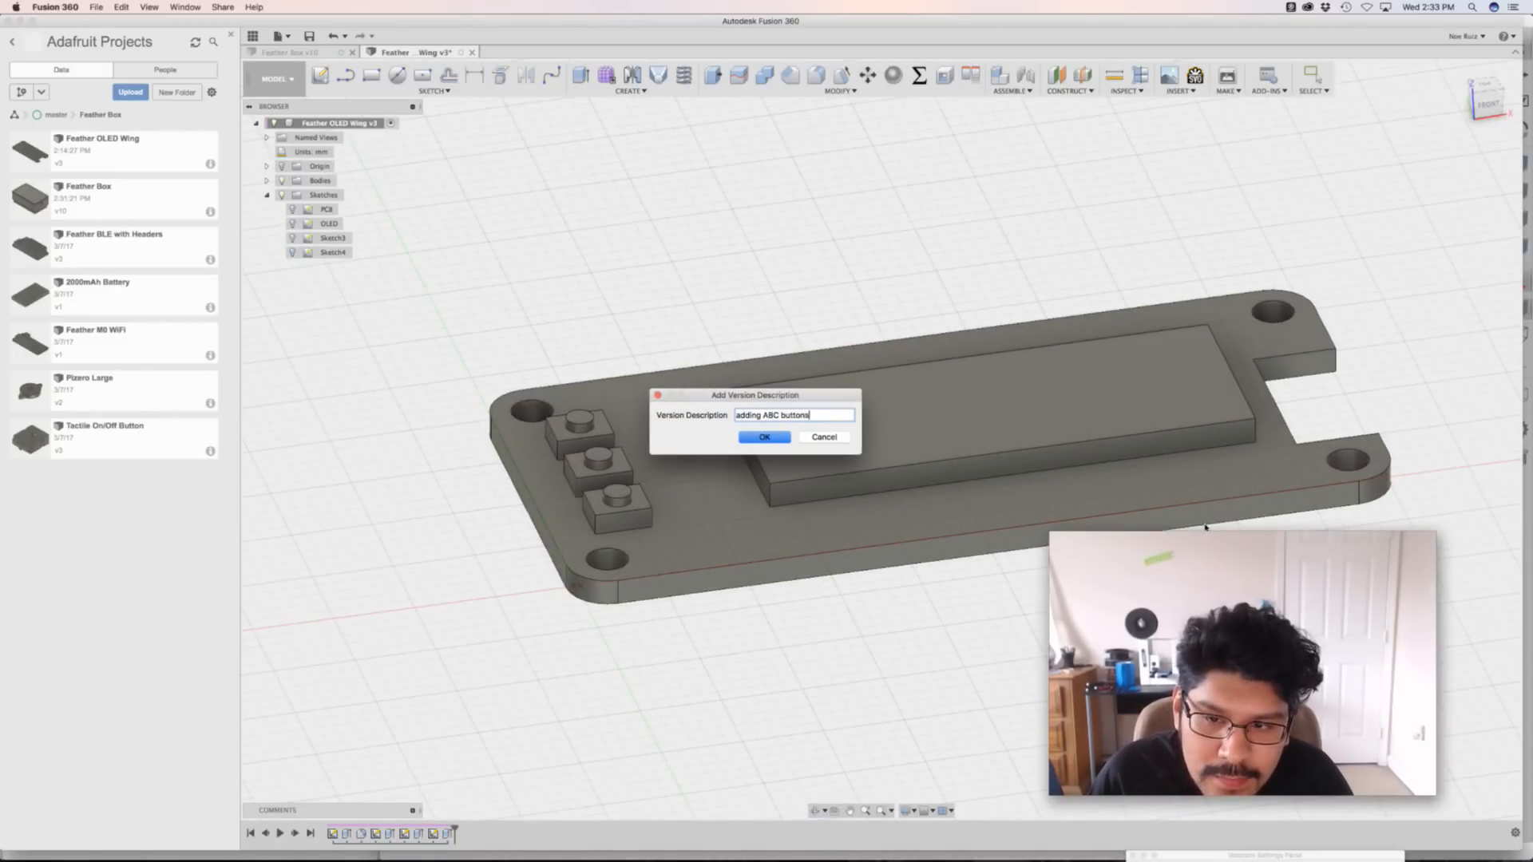
key("Return")
key("super+Tab")
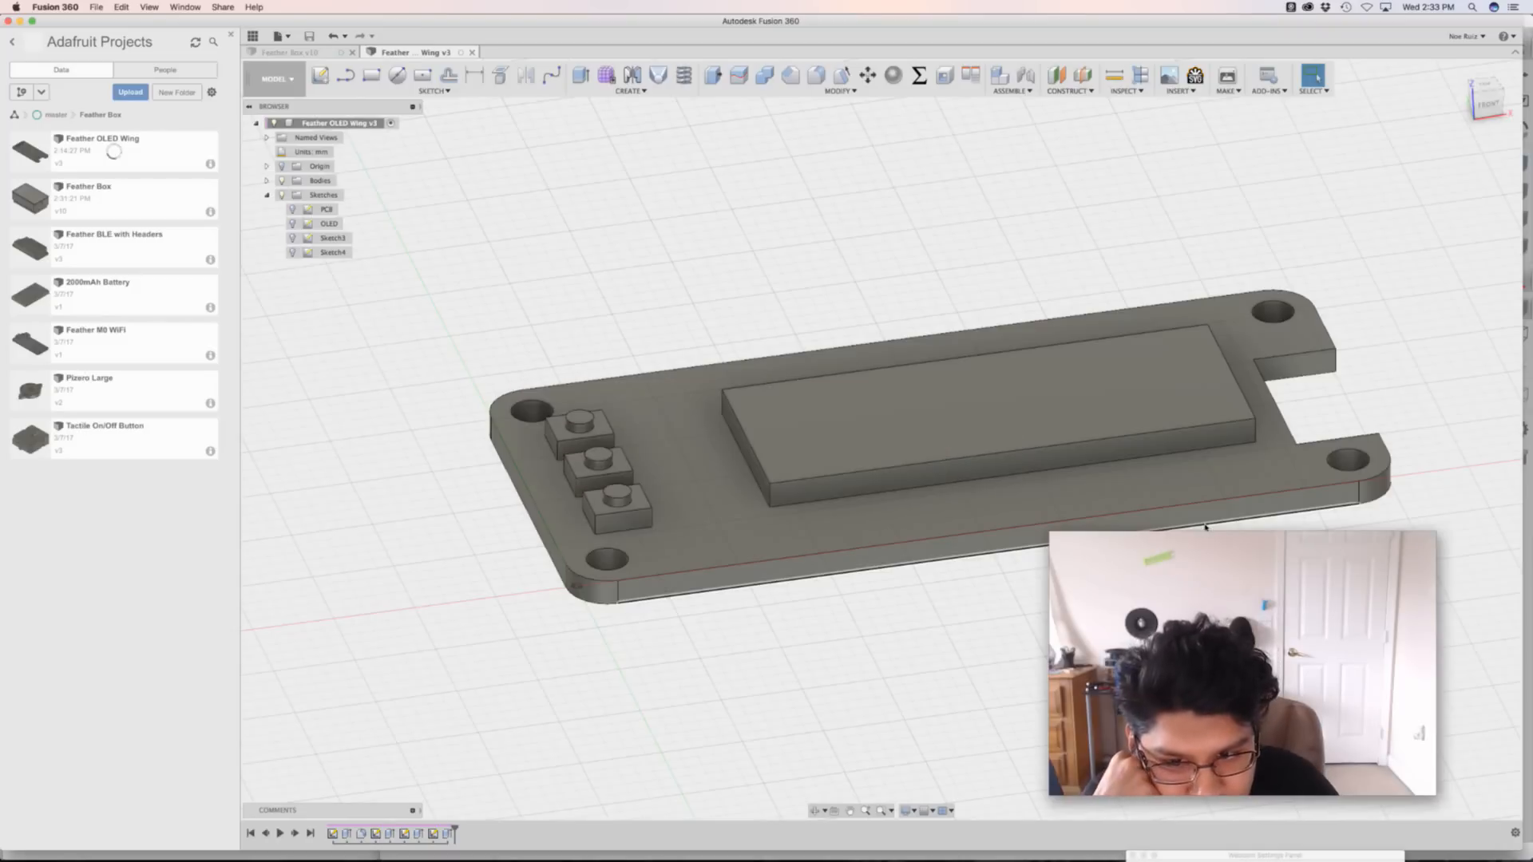
key("super+Tab")
key("super+Tab")
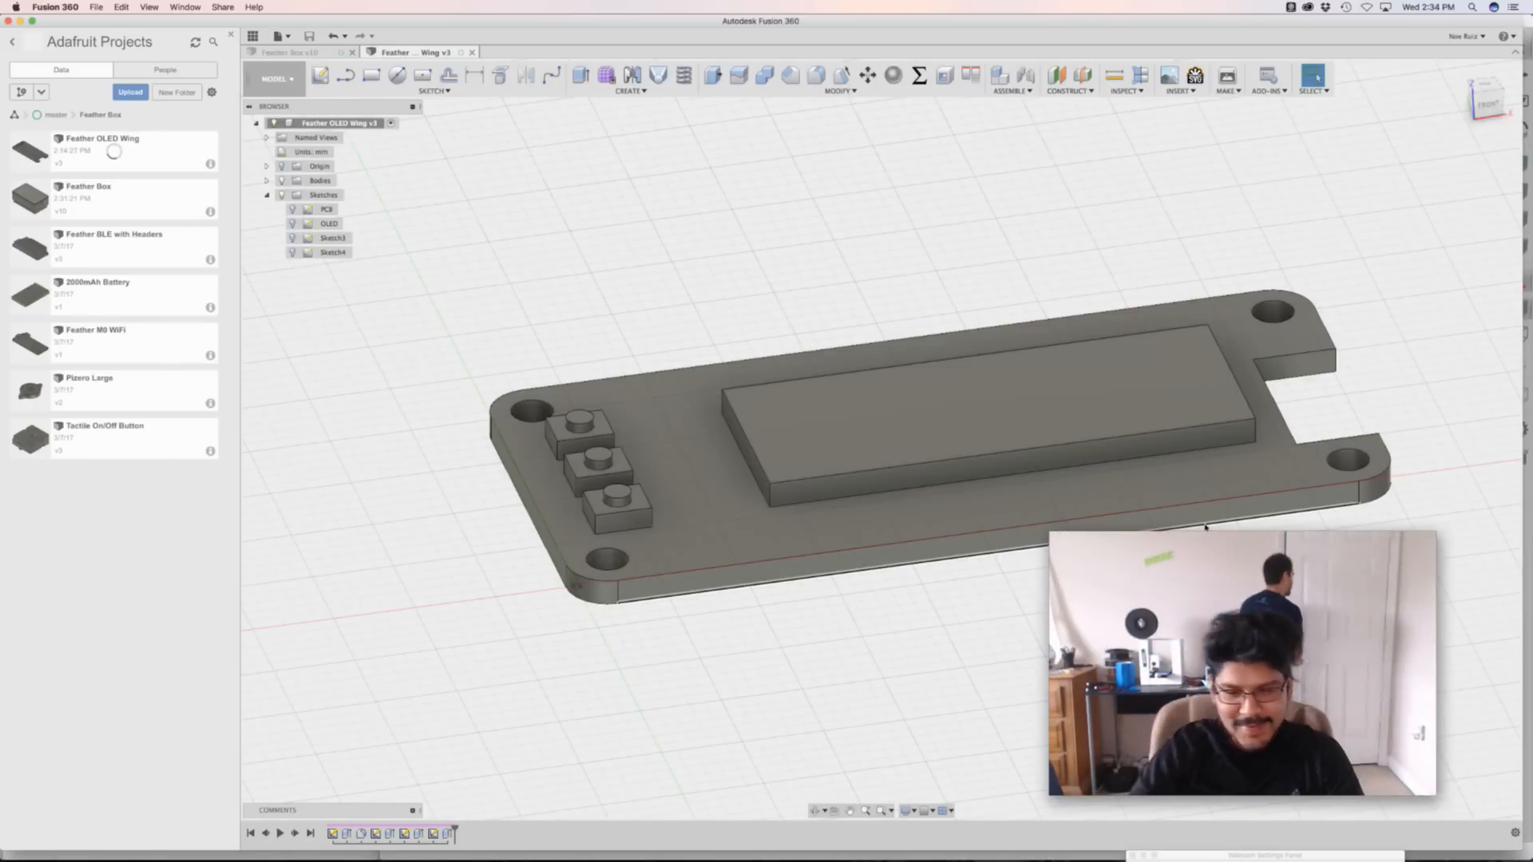
Switch to OctoPrint in Chrome, start printing feather-top-generic-pbp.gcode and display the printer's terminal log
key("super+Tab")
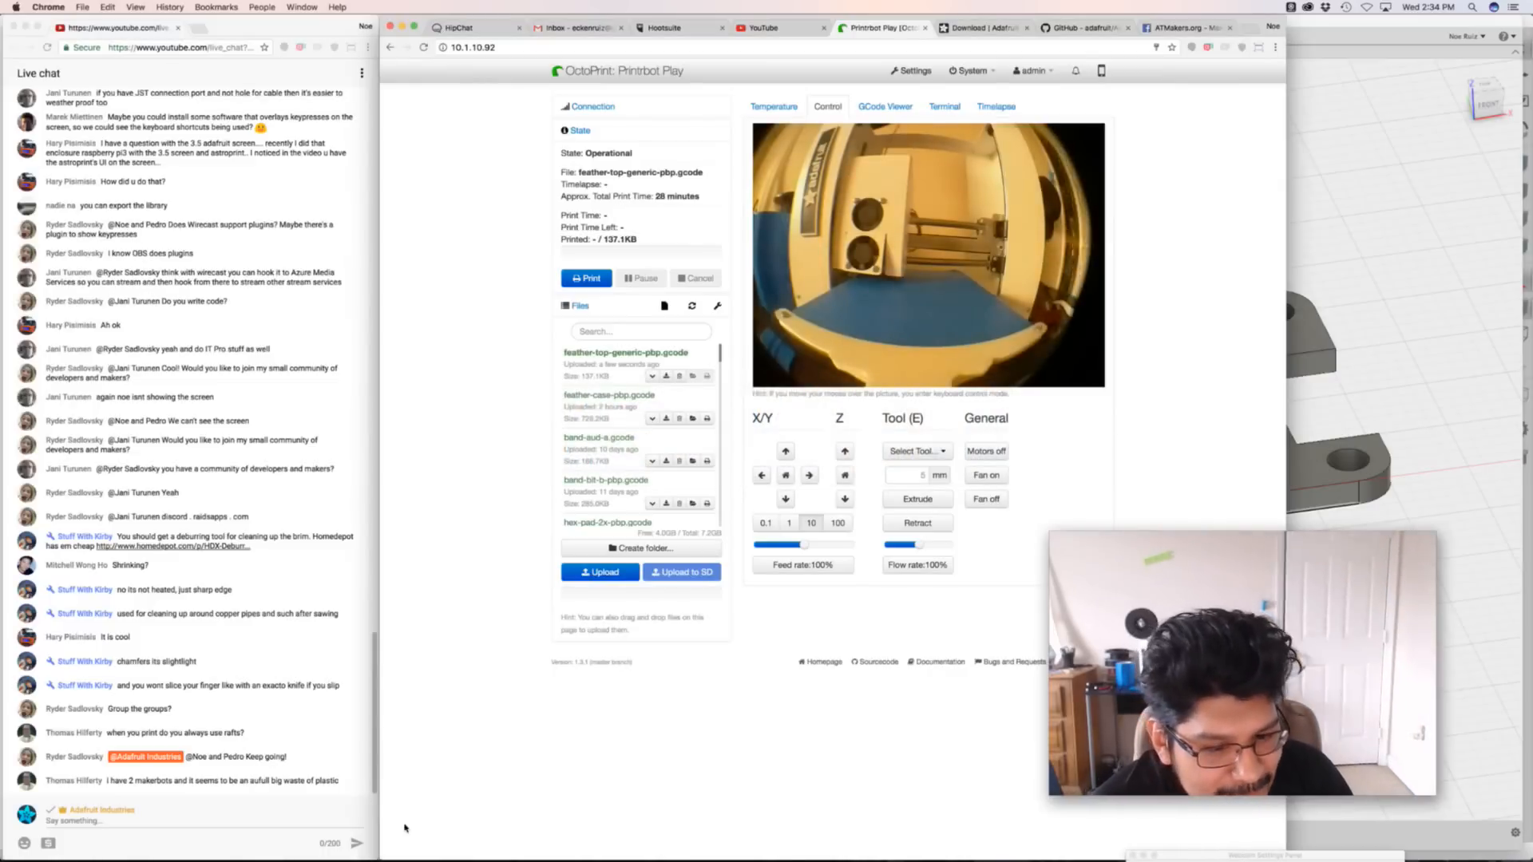
left_click(328, 742)
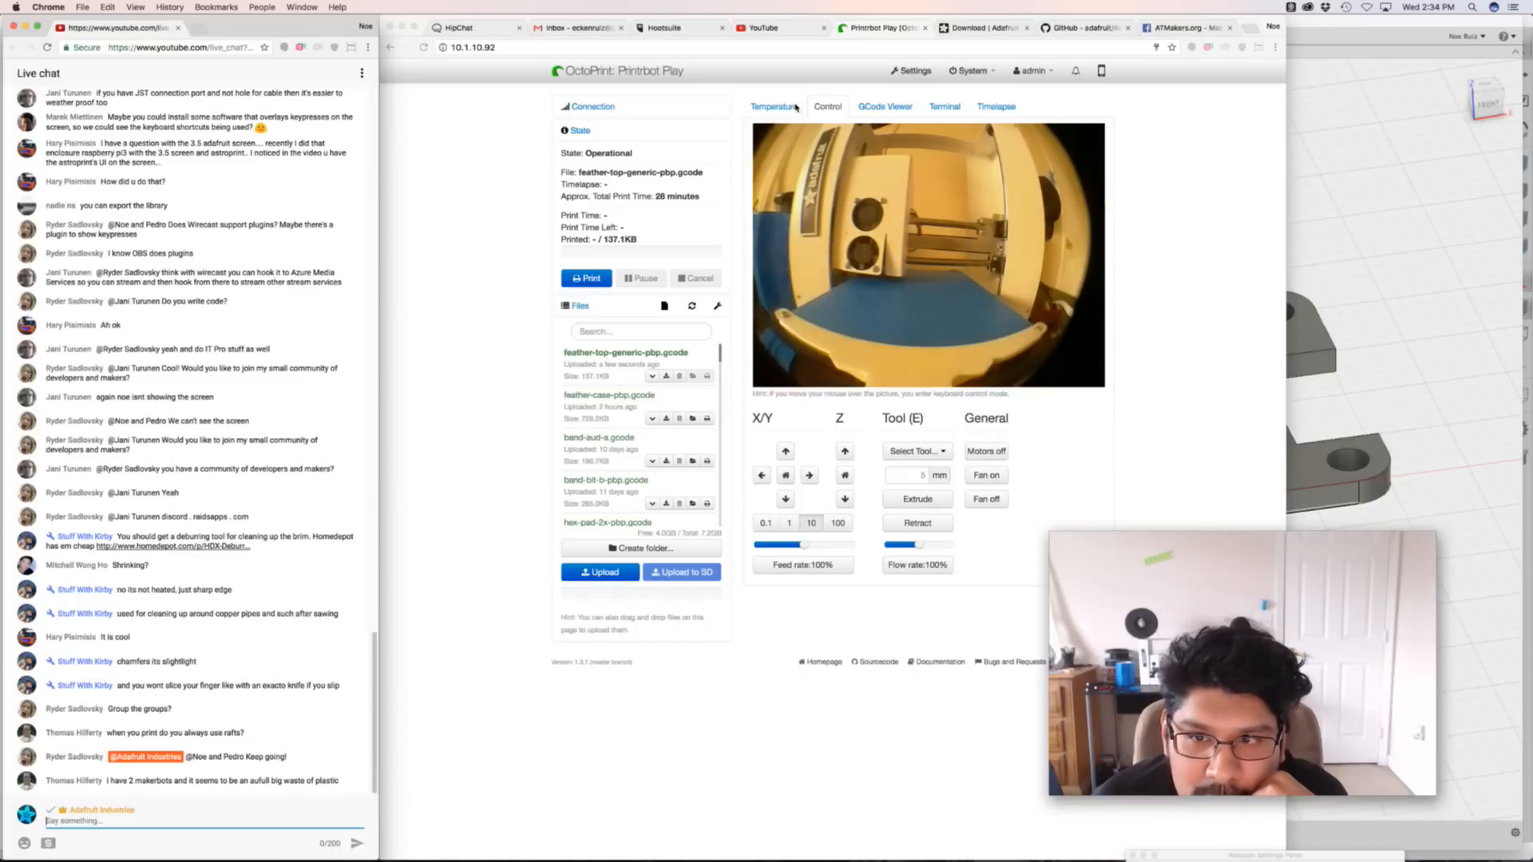
left_click(785, 479)
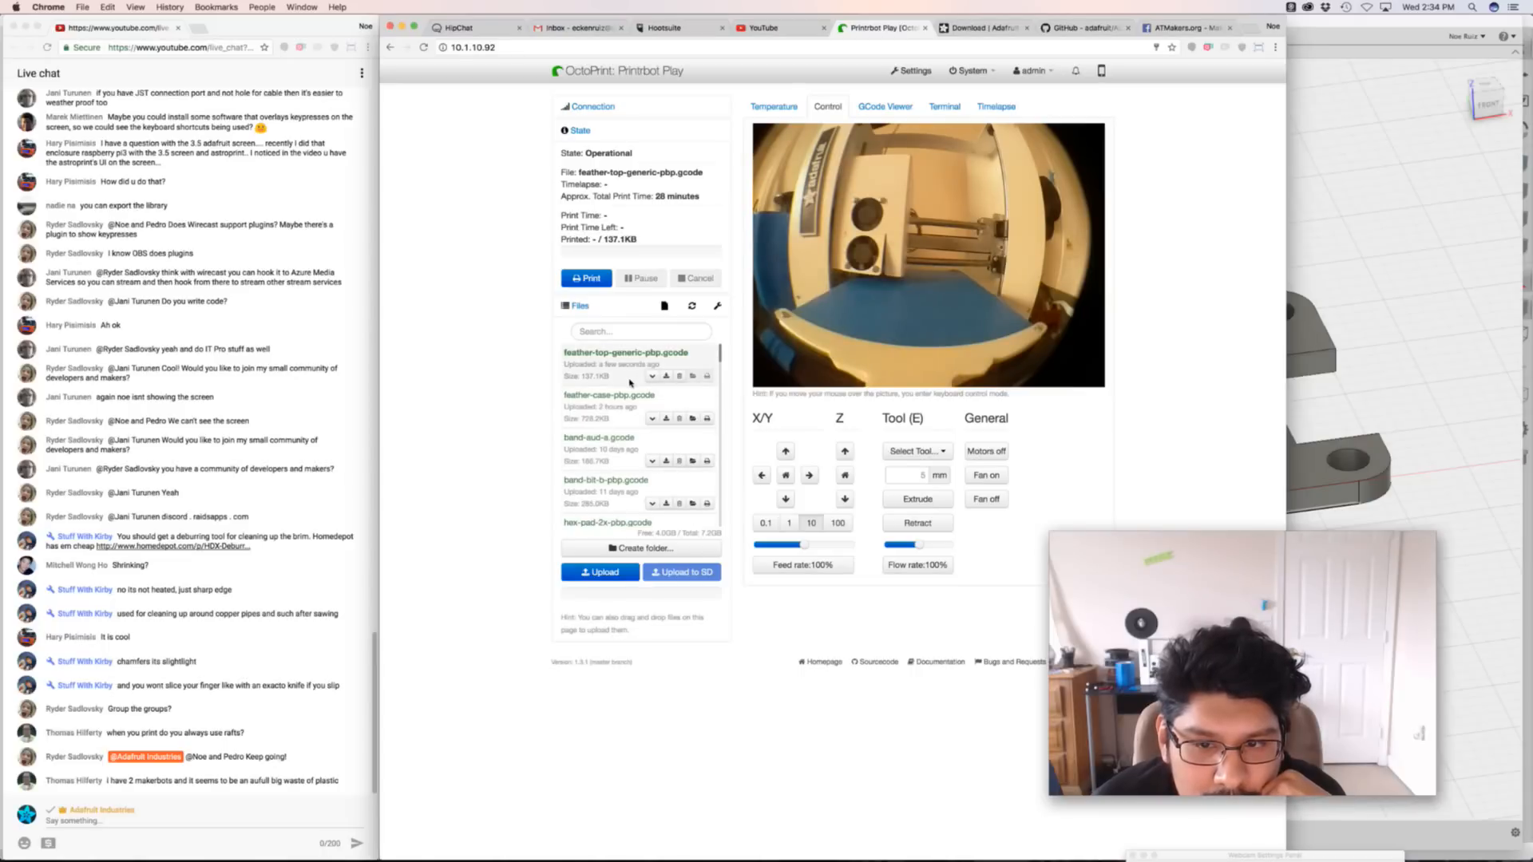
left_click(945, 106)
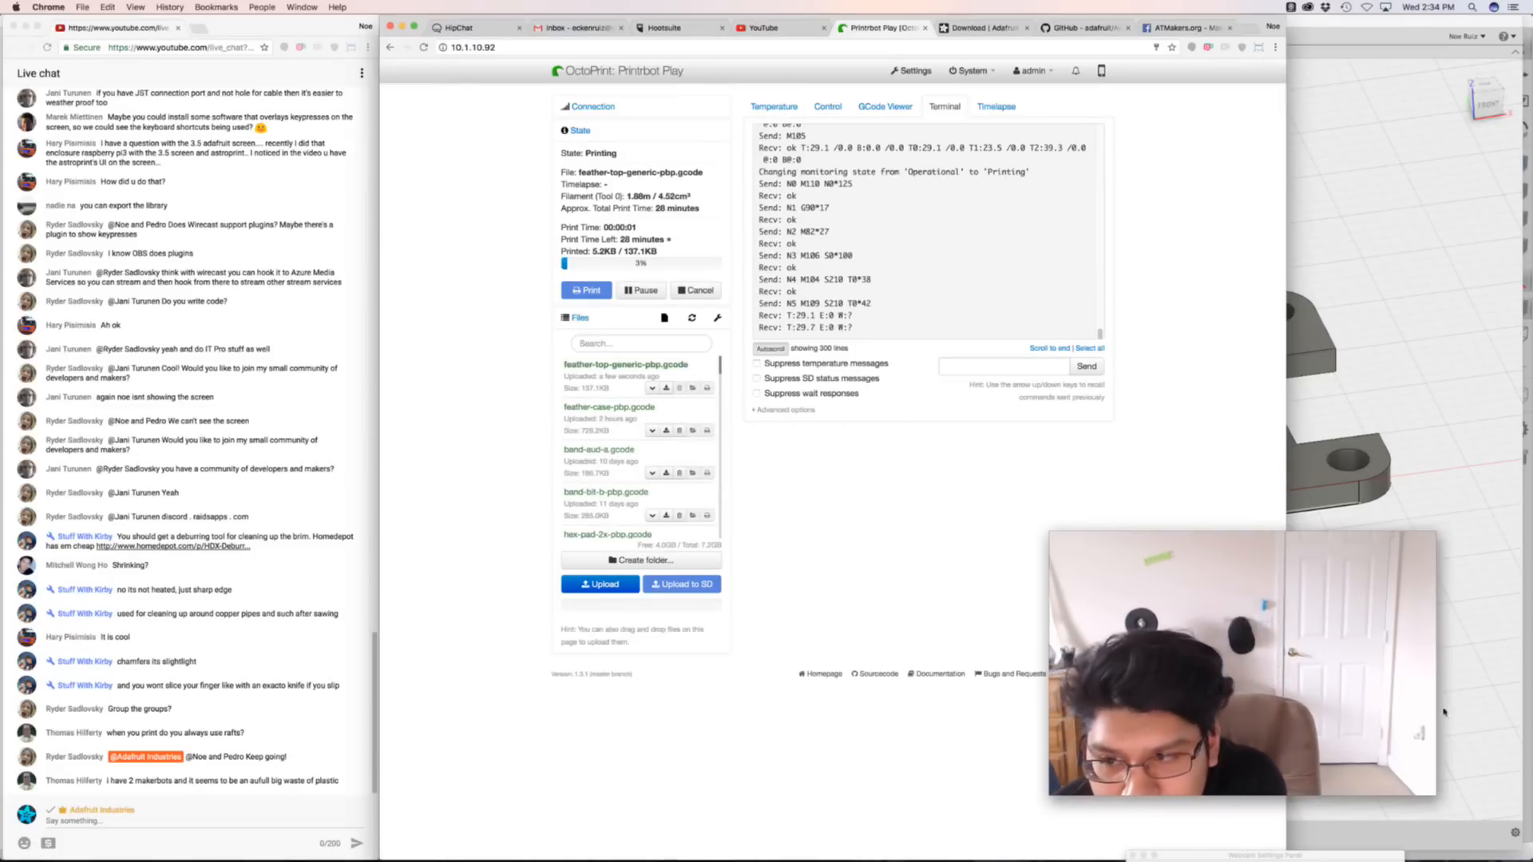
Return to Fusion 360 and examine the OLED Wing model from the top, then switch to Wirecast
key("super+Tab")
scroll(942, 596, "up", 2)
scroll(942, 596, "down", 5)
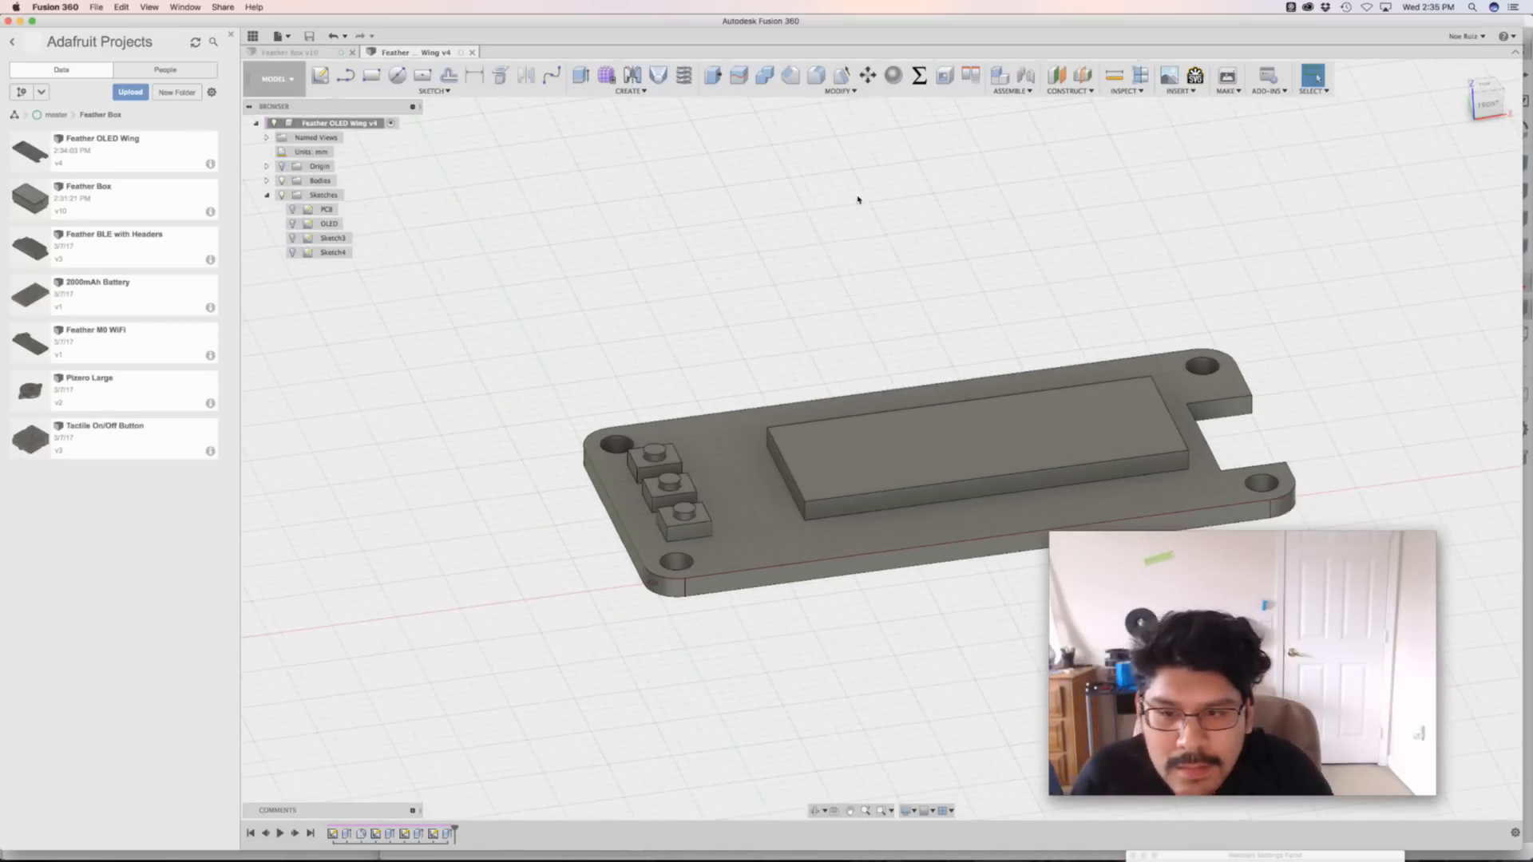
middle_click_drag(860, 199, 864, 297, "shift")
left_click(1484, 87)
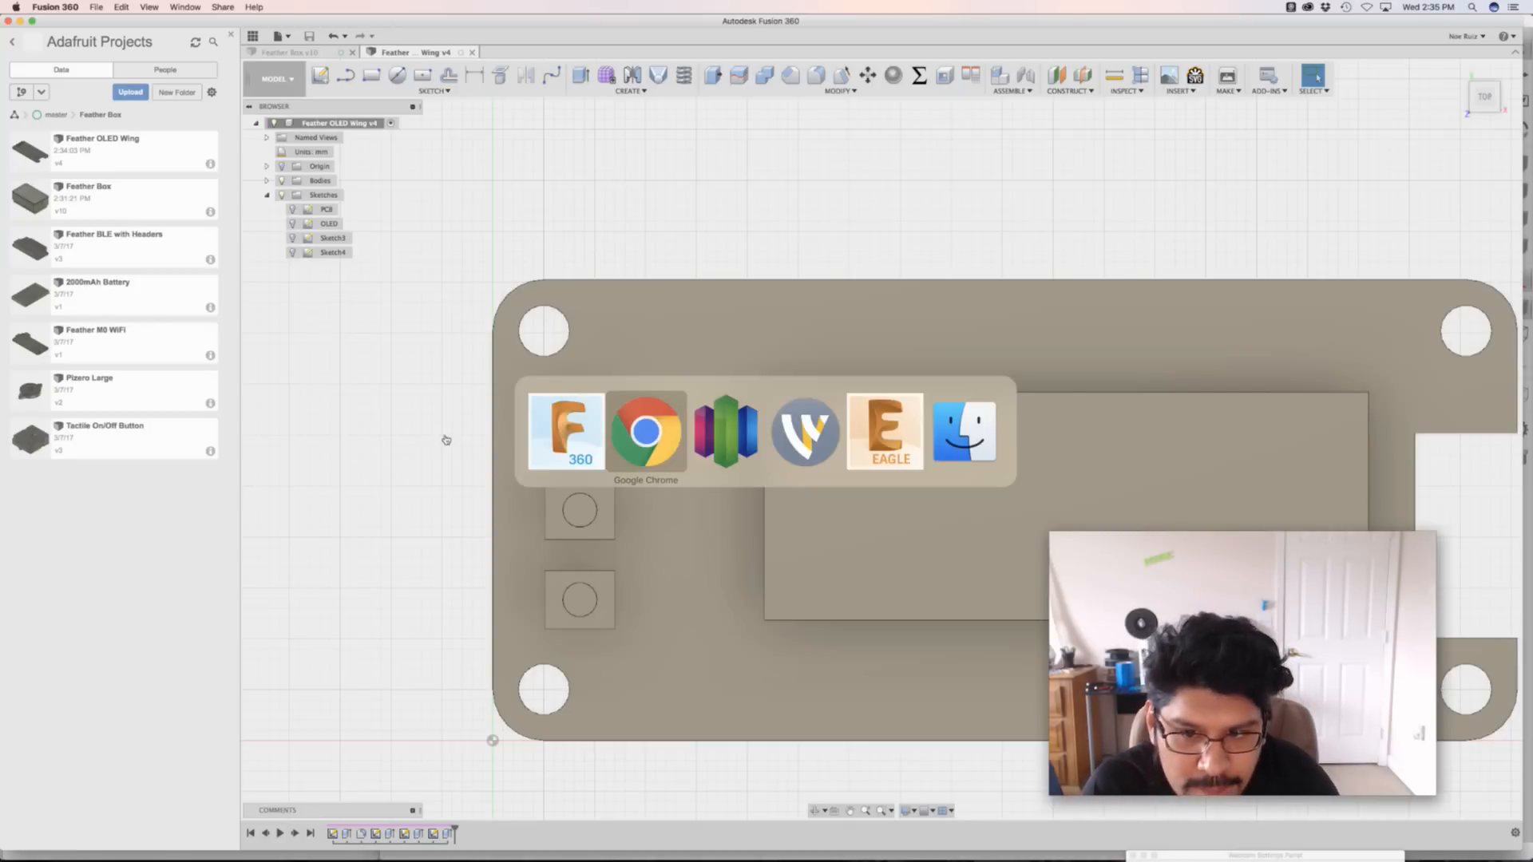
key("super+Tab")
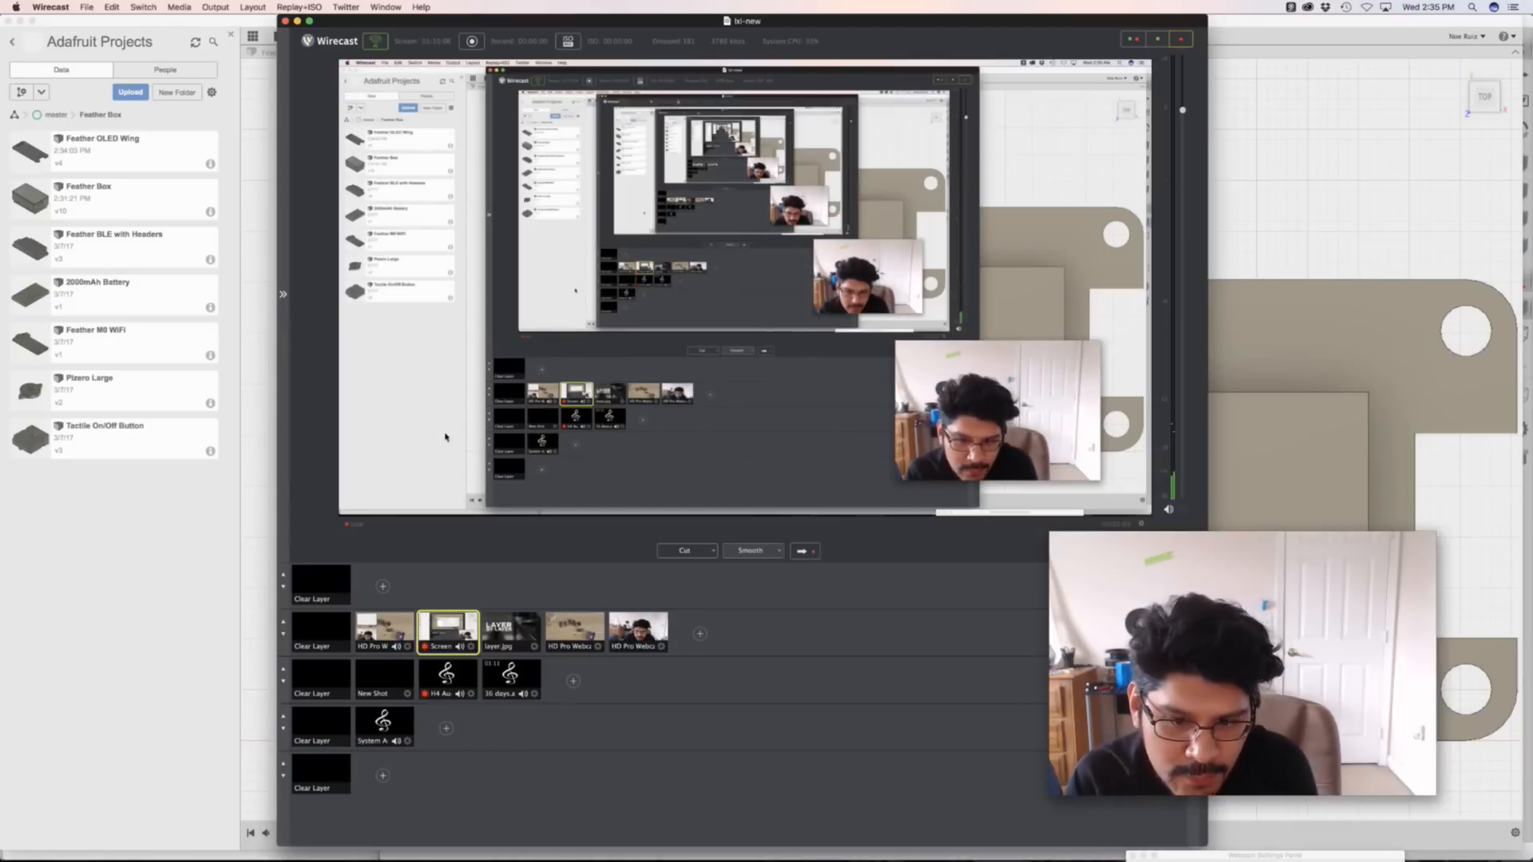